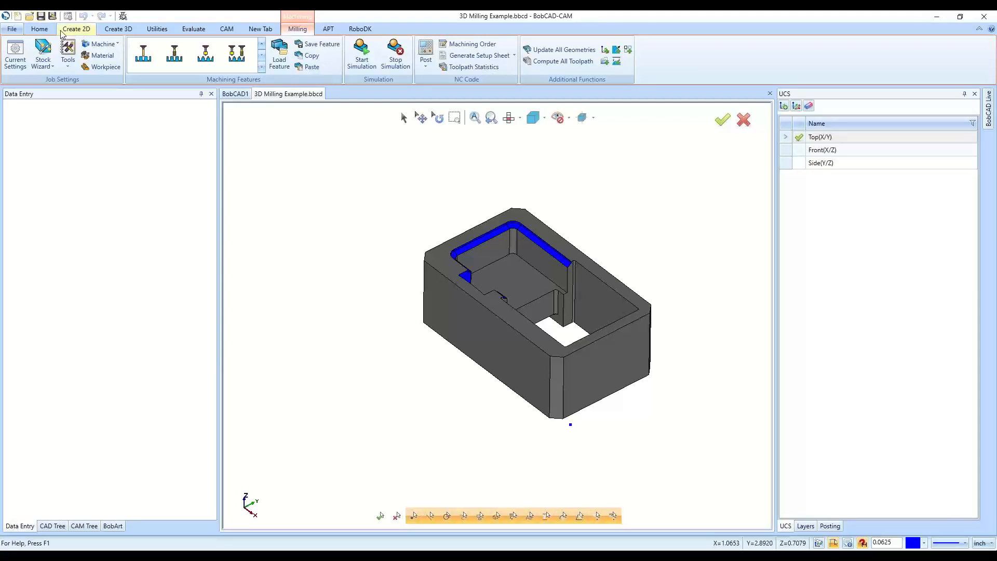
Inspect the part, open the layer list, and hide and reshow the Target Surfaces layer to identify its faces
left_click(76, 30)
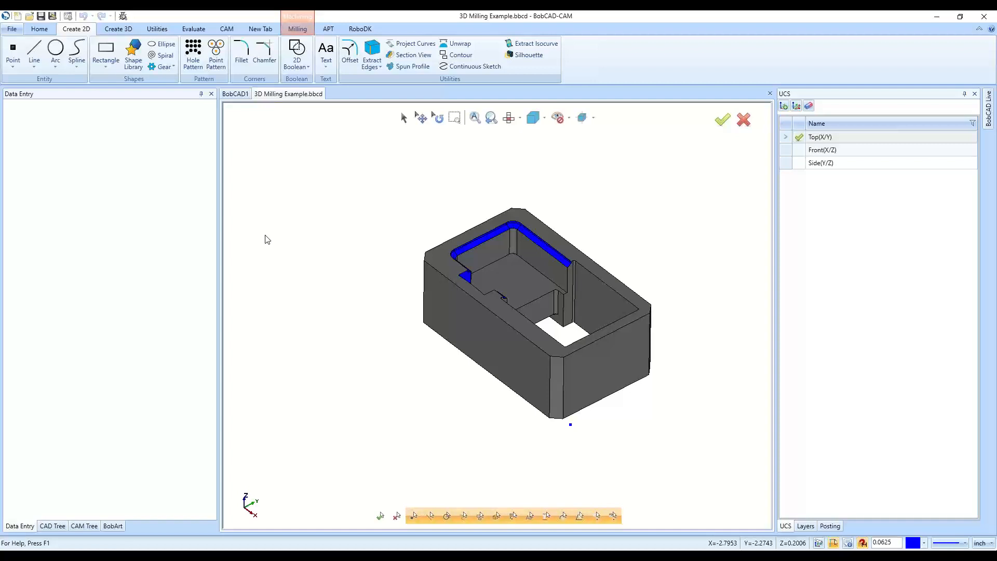
scroll(320, 283, "down", 2)
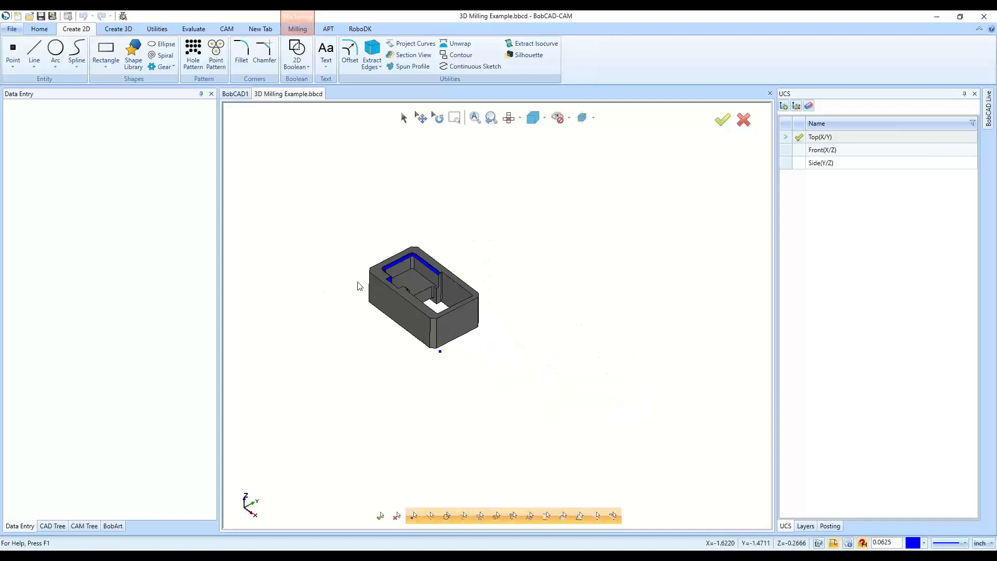
scroll(381, 278, "up", 3)
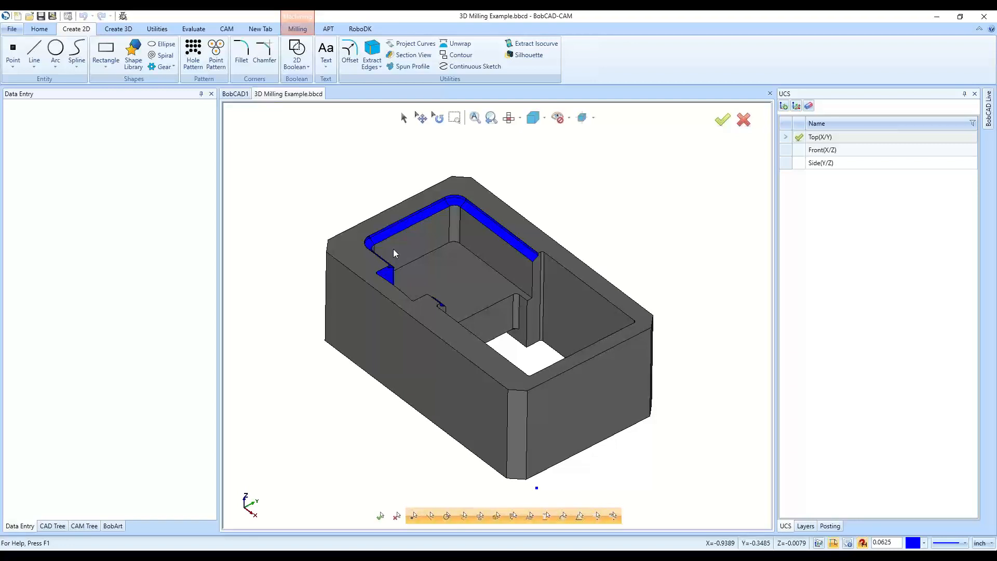
left_click(805, 526)
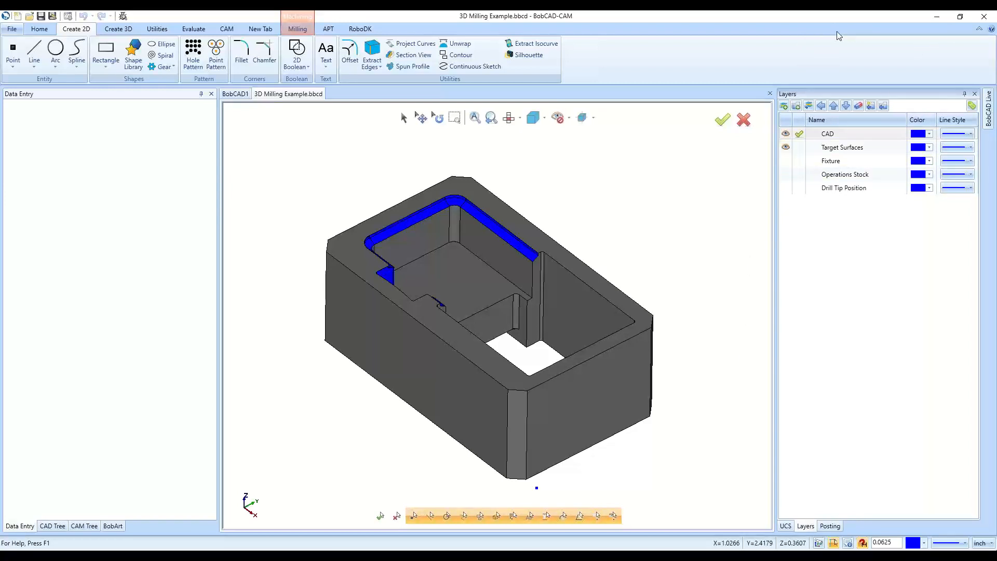
left_click(786, 148)
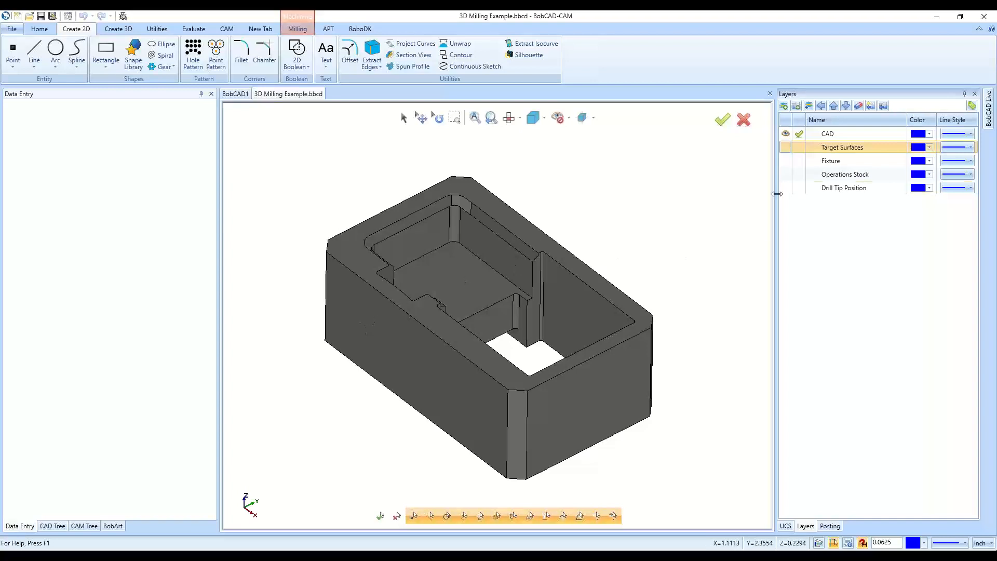
left_click(785, 148)
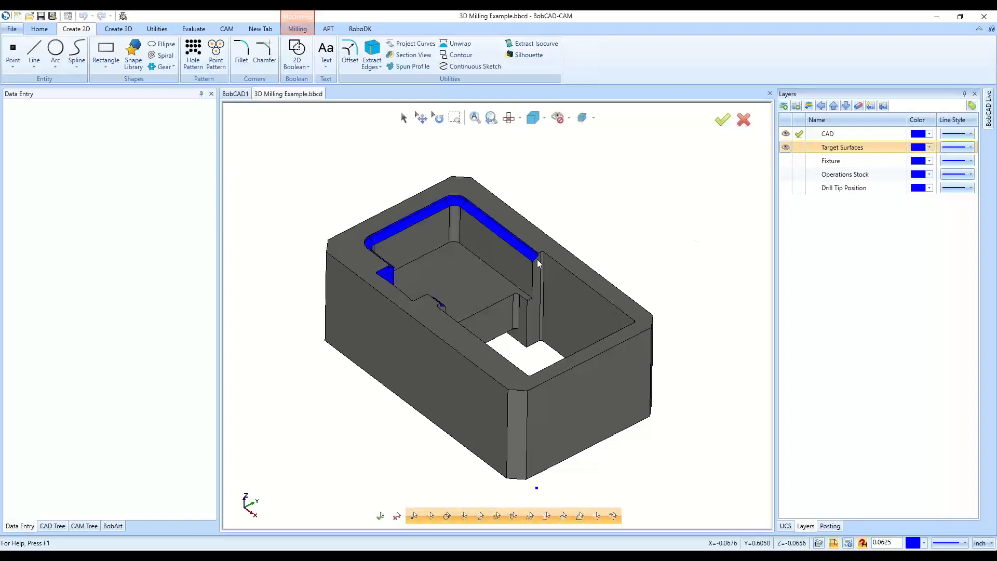
Select the blue faces of the notch in the pocket wall, including the sloped floor, raised block, small ledge, walls and corner fillets
middle_click_drag(608, 339, 576, 301)
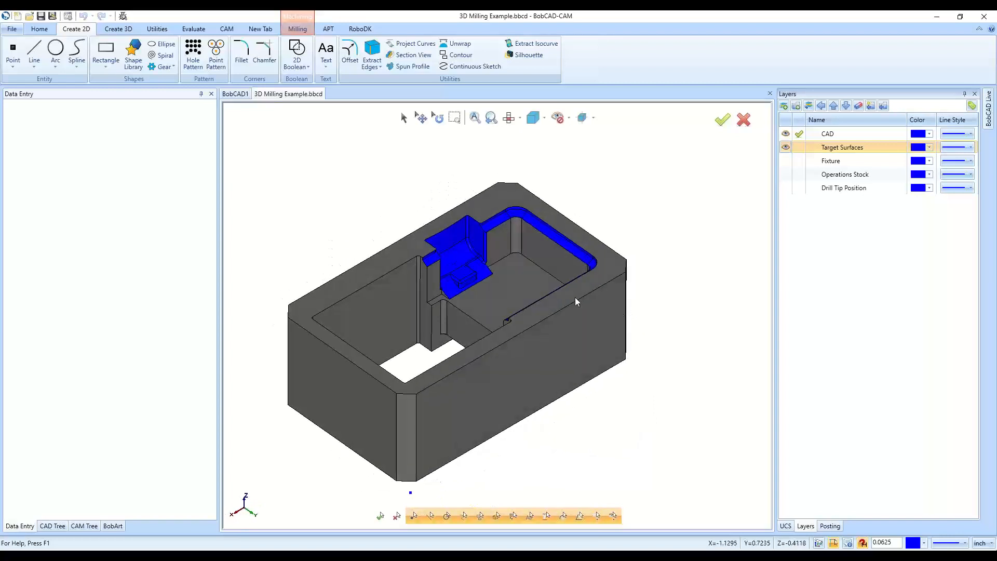
left_click(403, 117)
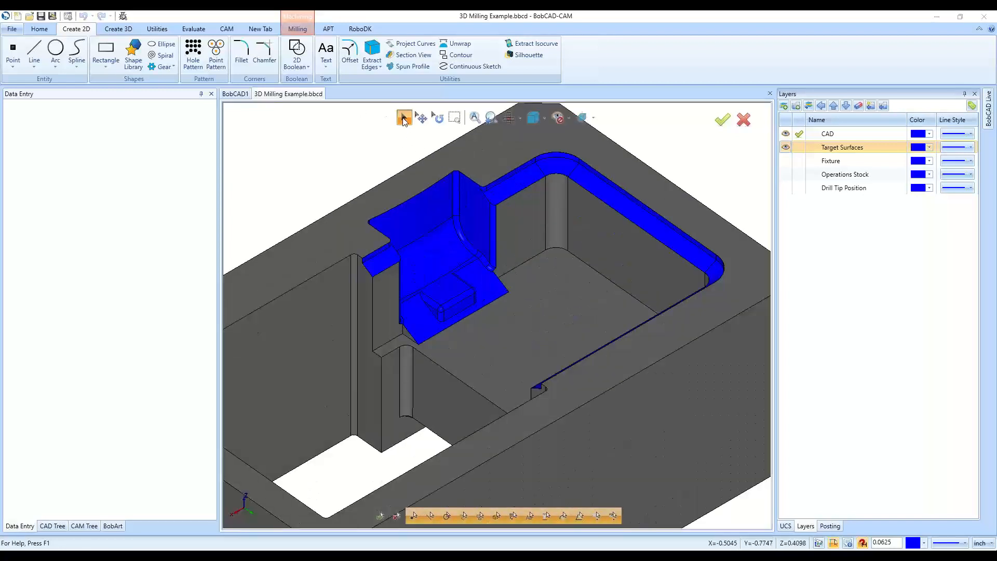
left_click(439, 316)
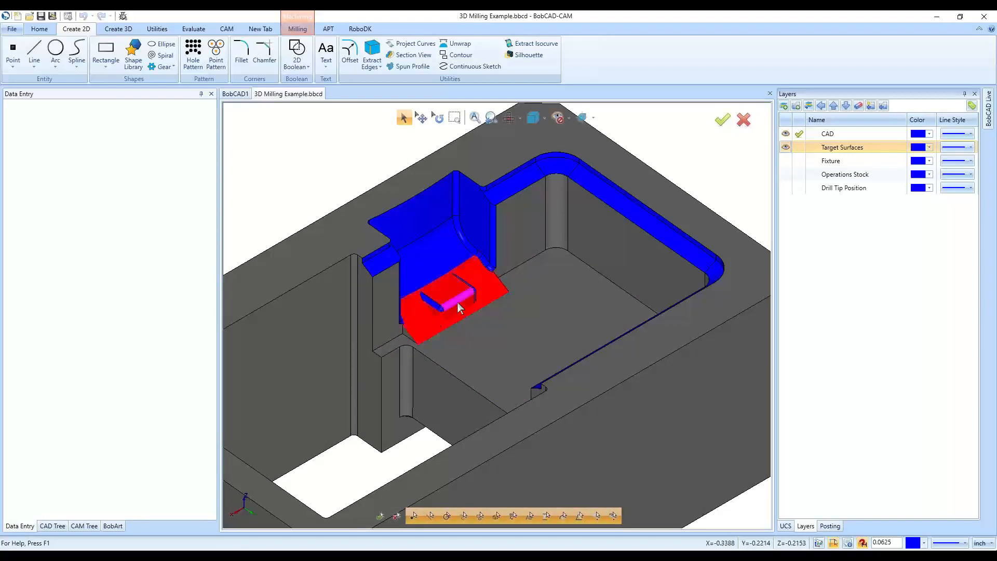
left_click(441, 310)
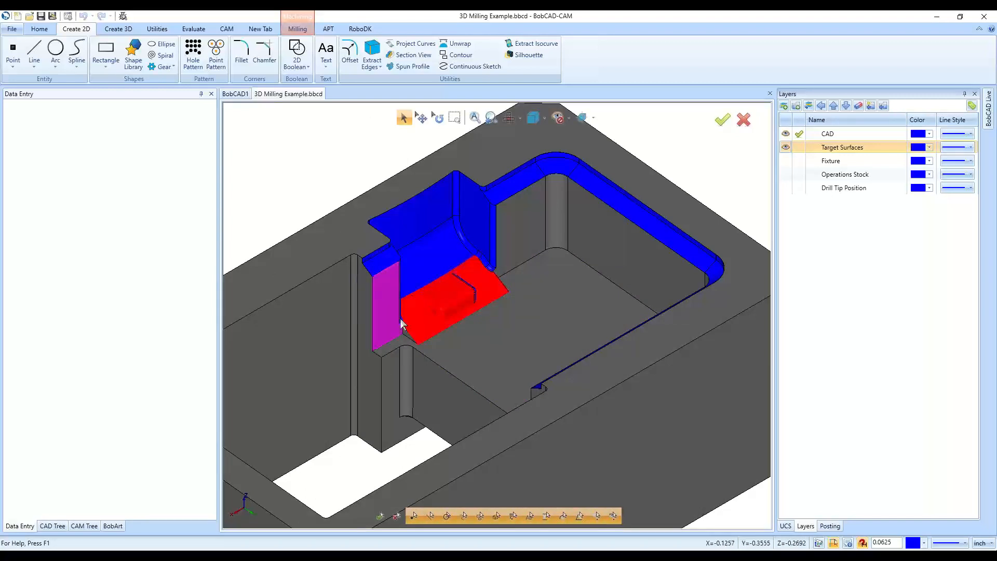
left_click(379, 263)
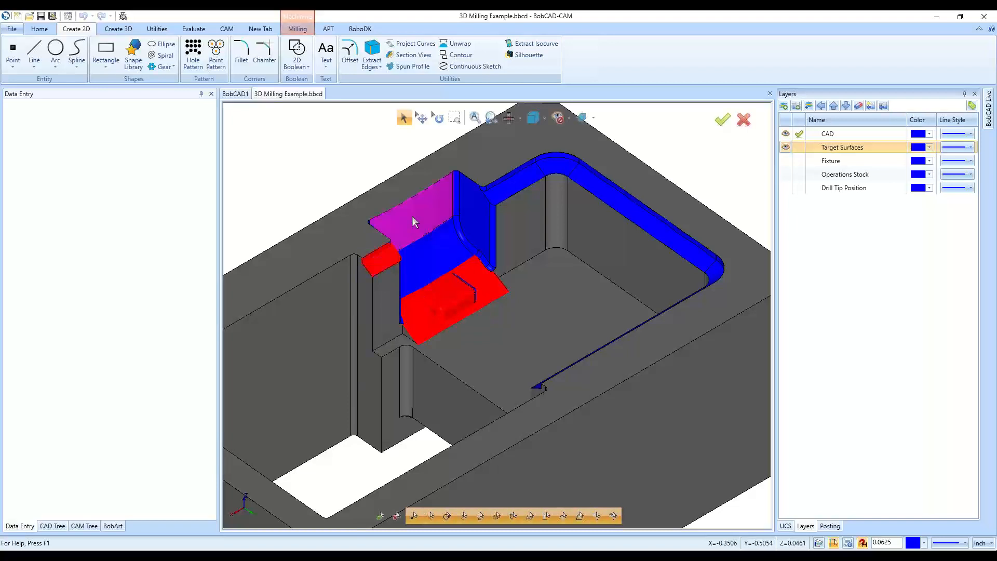
left_click(477, 193)
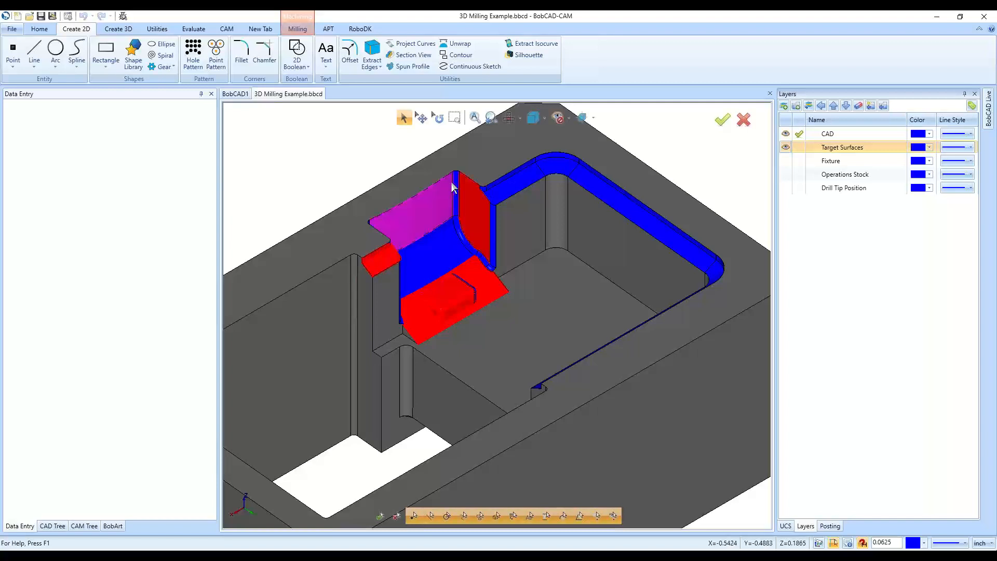
left_click(451, 183)
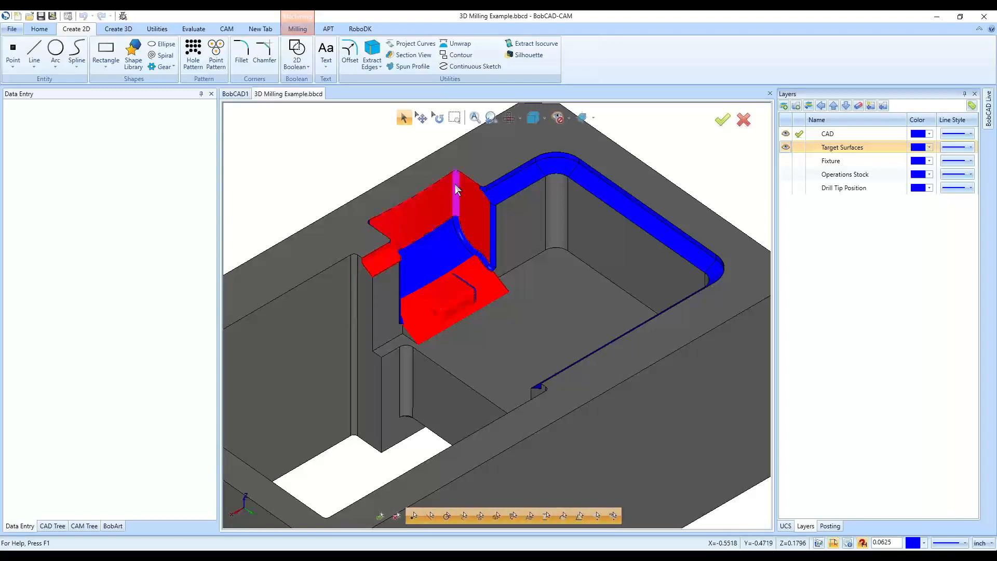
left_click(493, 269)
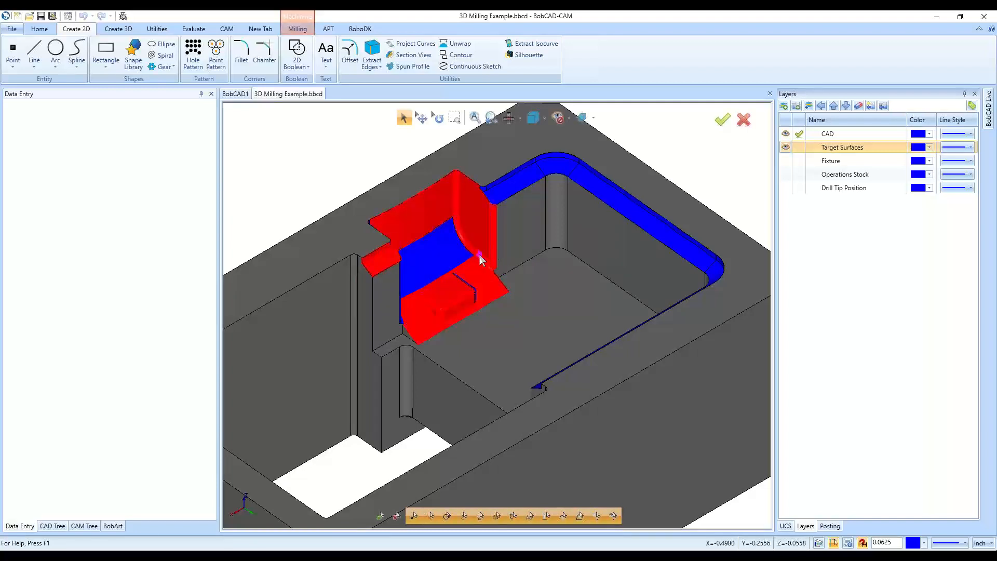
Add the notch's opposite side wall and its adjoining fillet faces to the selection
scroll(446, 259, "down", 4)
middle_click_drag(647, 327, 549, 329)
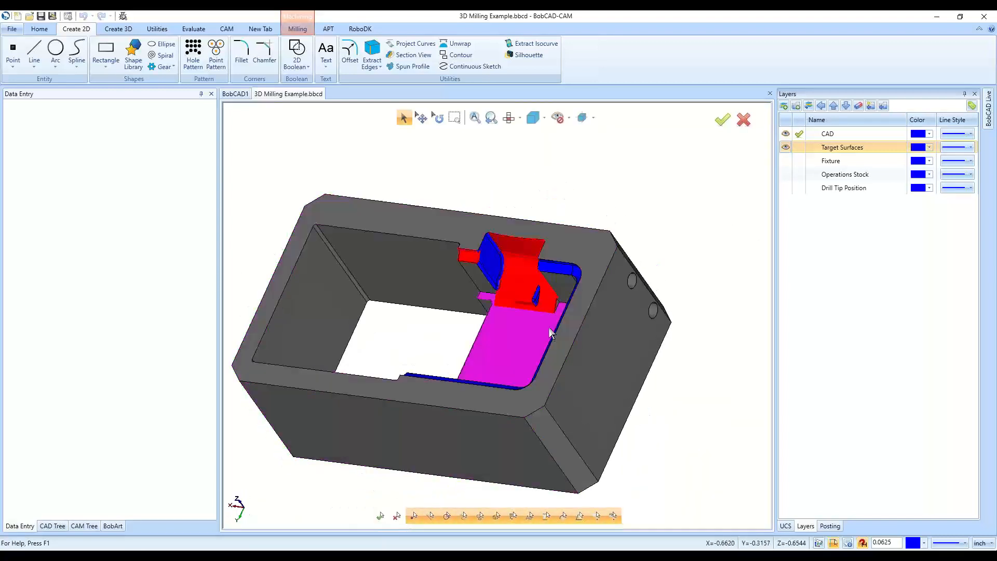
scroll(551, 332, "up", 5)
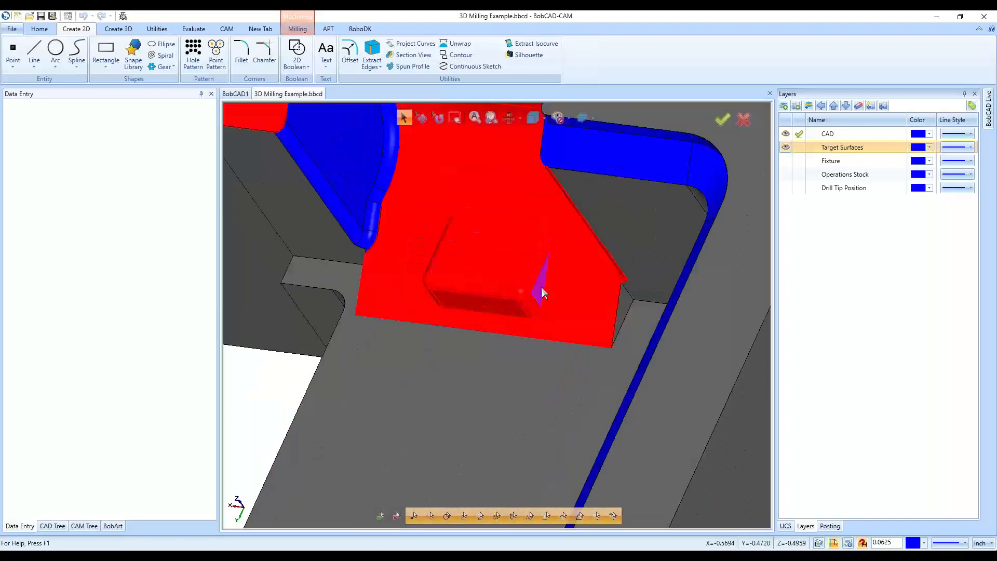
left_click(343, 184)
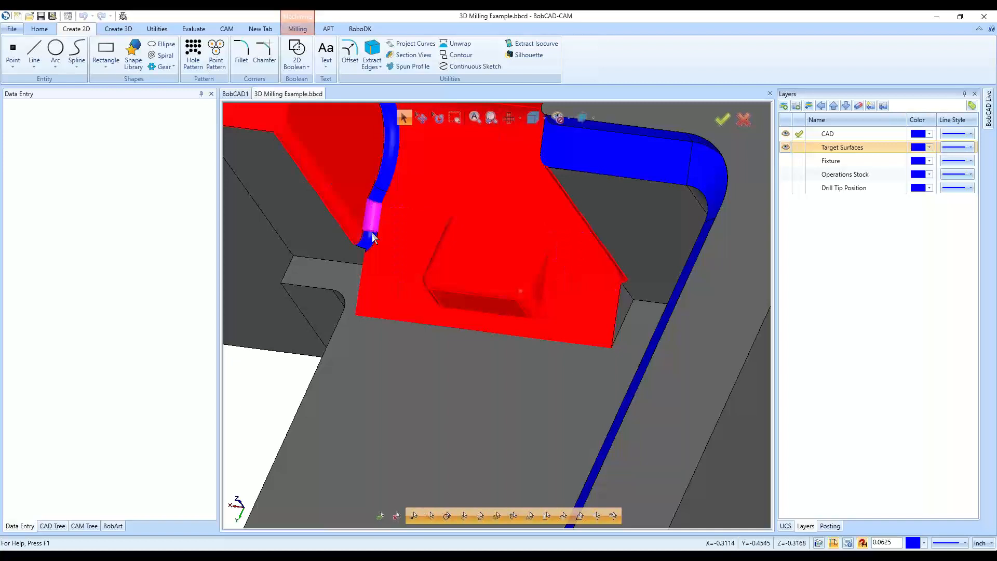
left_click(385, 185)
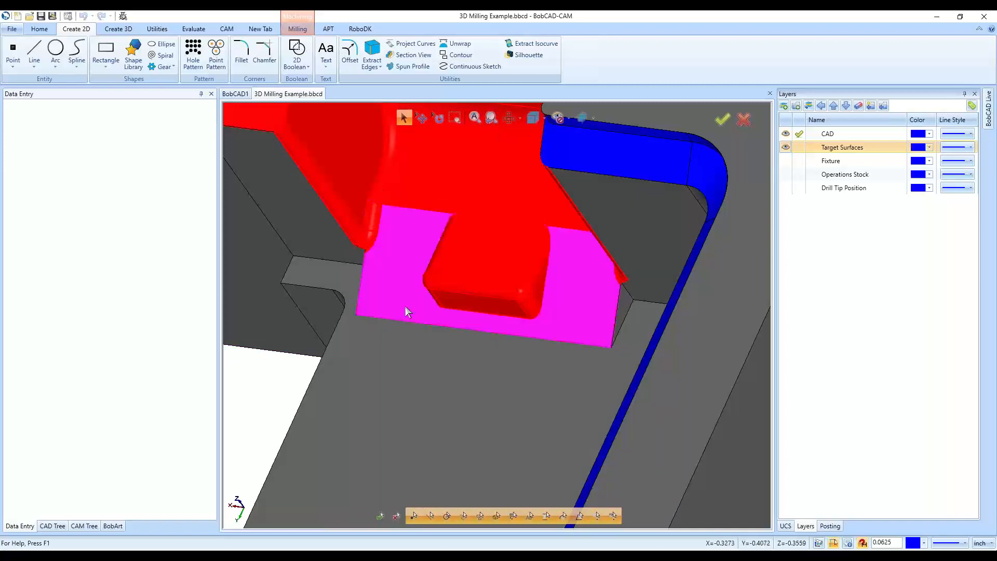
Modify the color attribute of the selected notch faces to grey
scroll(520, 337, "down", 10)
right_click(469, 203)
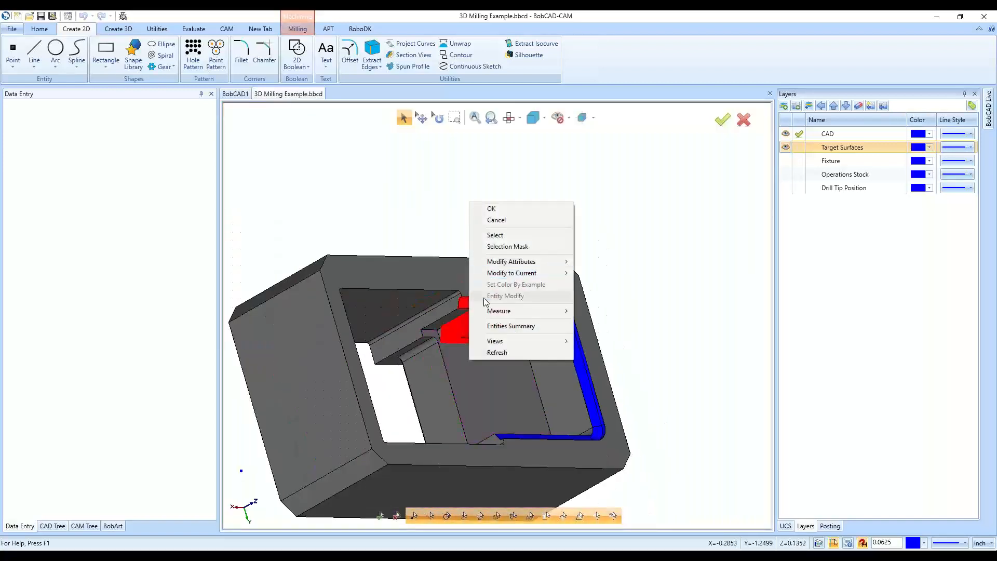
left_click(427, 193)
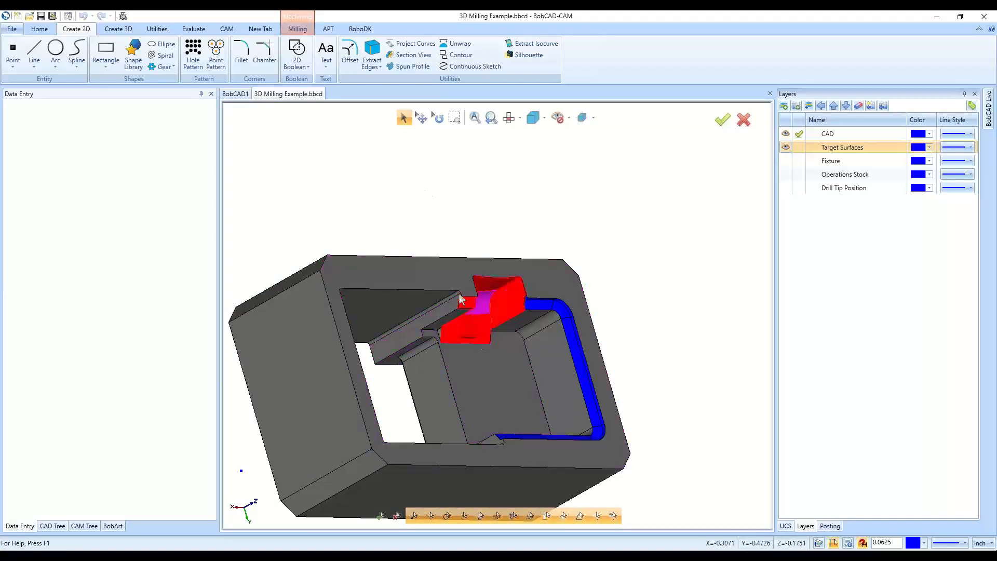
right_click(409, 158)
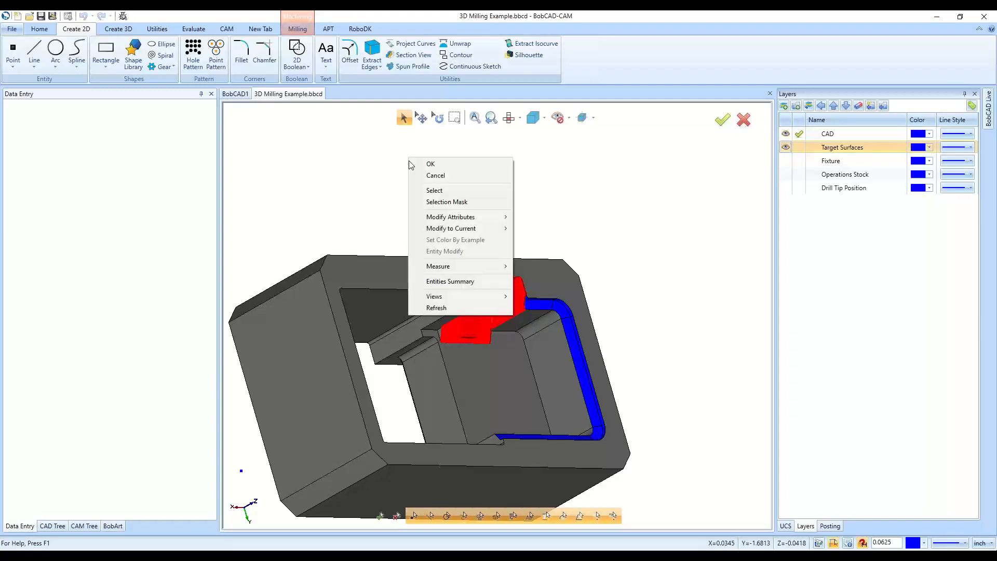
mouse_move(478, 223)
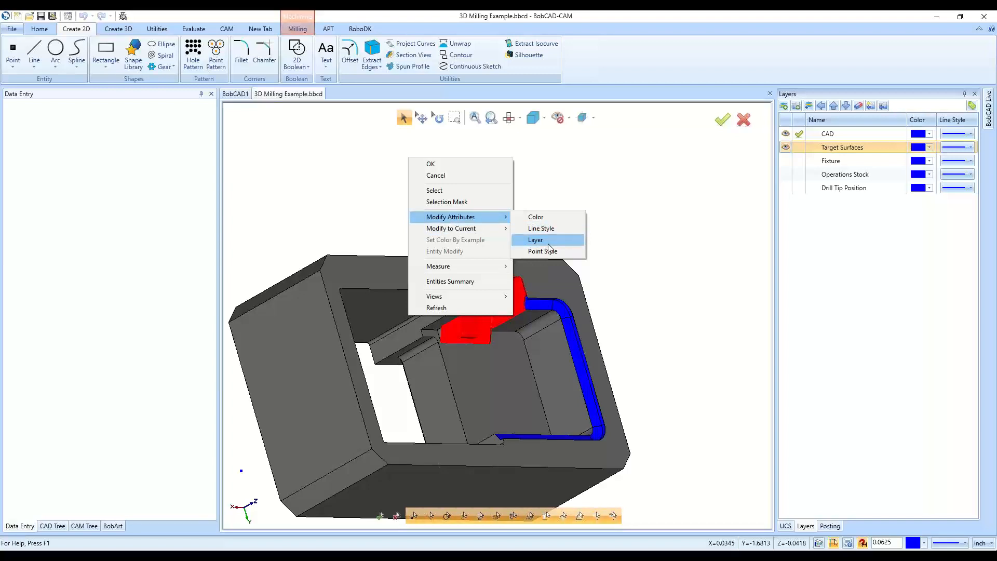
left_click(559, 216)
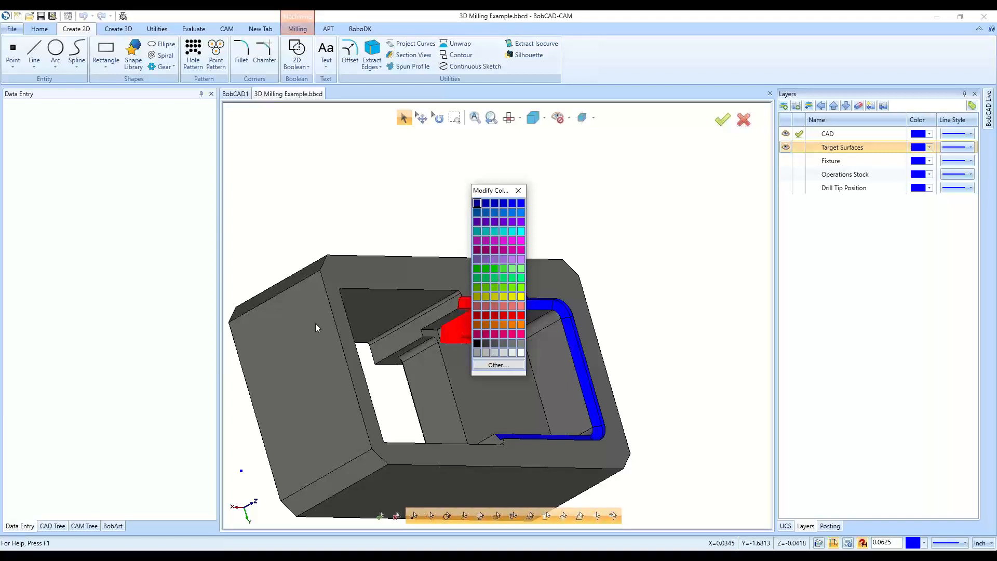
left_click(519, 343)
Examine the recolored notch faces and the rest of the pocket close up and from several angles
middle_click_drag(761, 455, 697, 389)
scroll(363, 342, "up", 5)
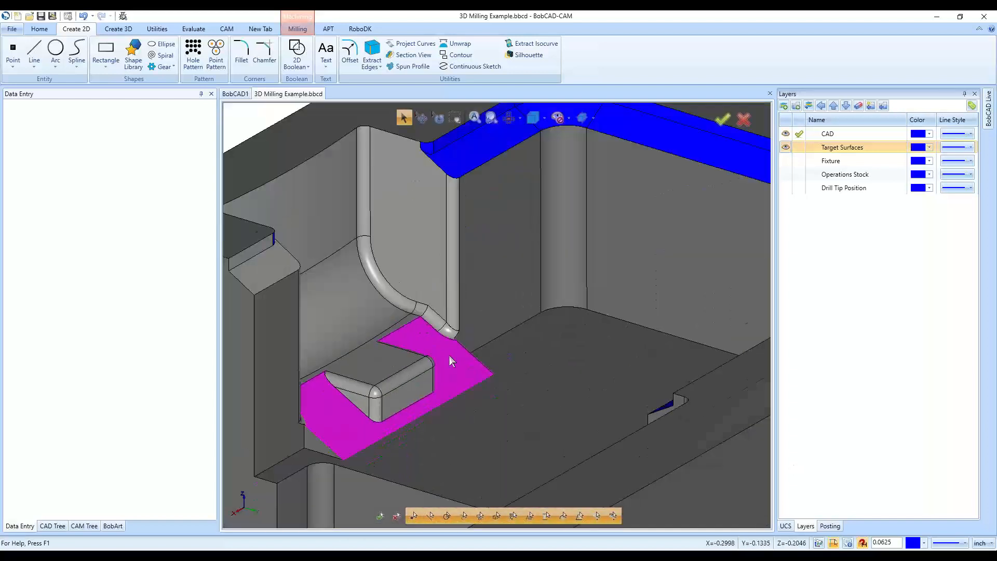
scroll(450, 356, "down", 6)
middle_click_drag(618, 399, 617, 410)
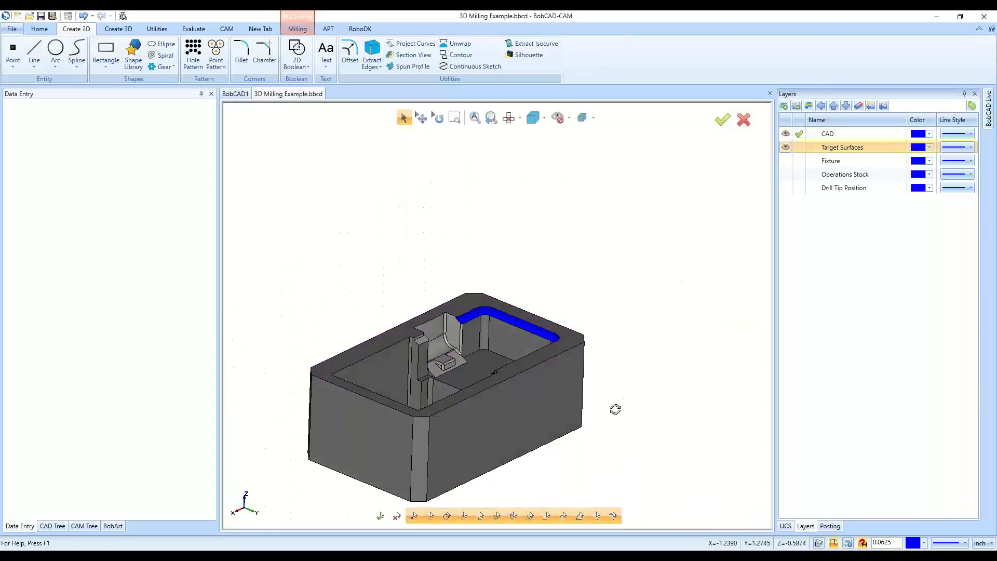
middle_click_drag(378, 367, 399, 369)
scroll(429, 372, "up", 2)
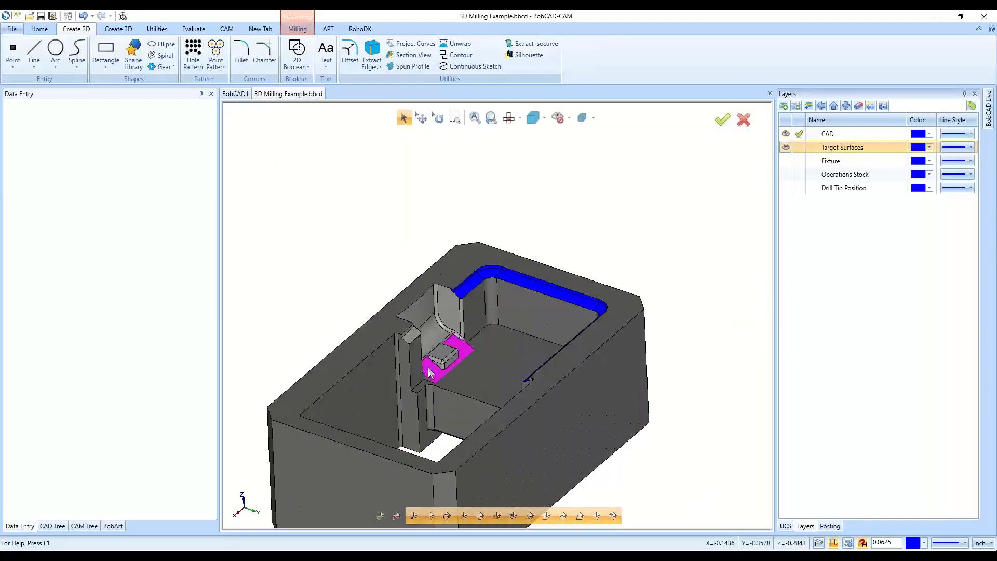
scroll(429, 372, "down", 3)
middle_click_drag(491, 360, 662, 405)
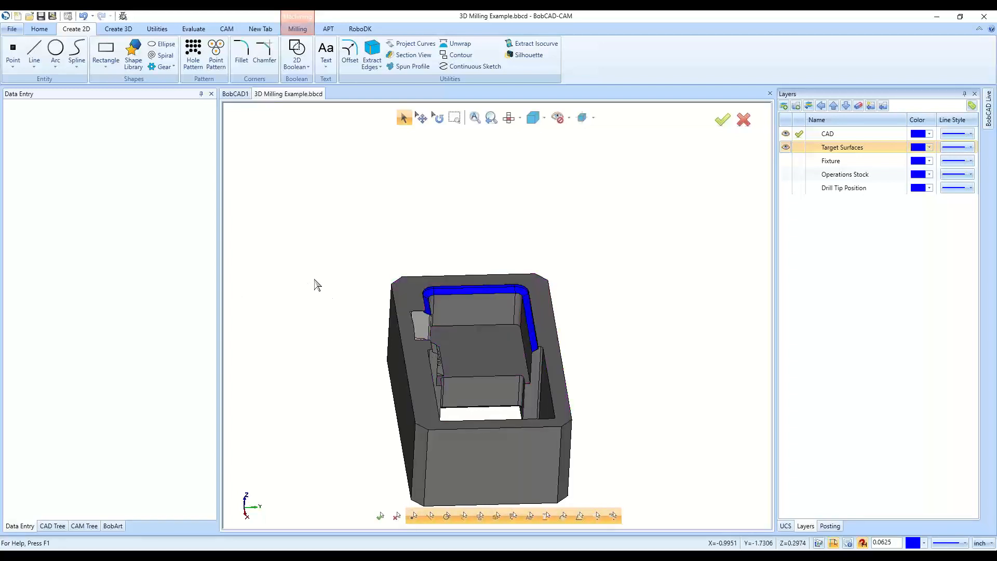
Toggle the Target Surfaces layer's visibility repeatedly to compare the part with and without it, leaving the layer shown
left_click(785, 148)
left_click(785, 148)
left_click(785, 148)
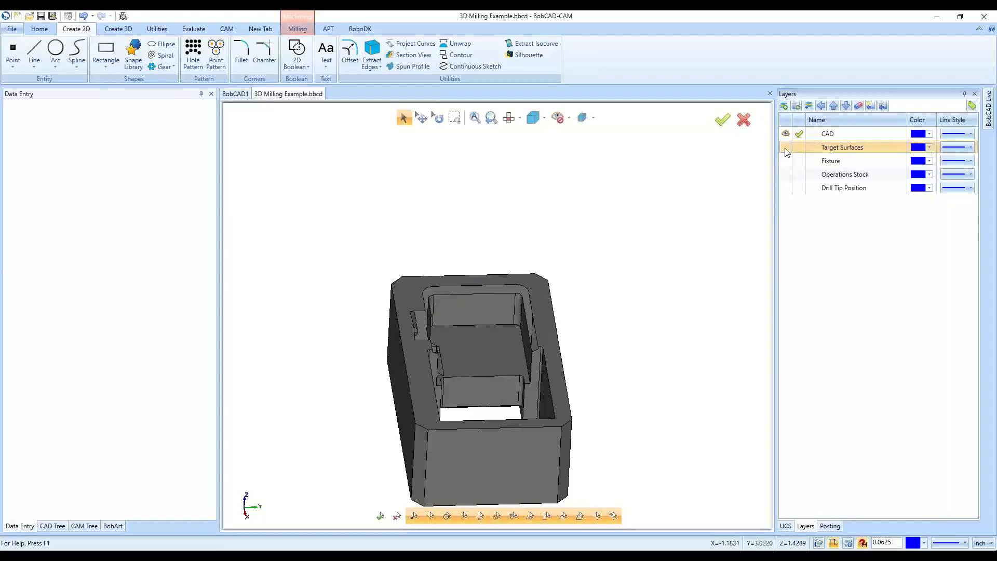
left_click(786, 148)
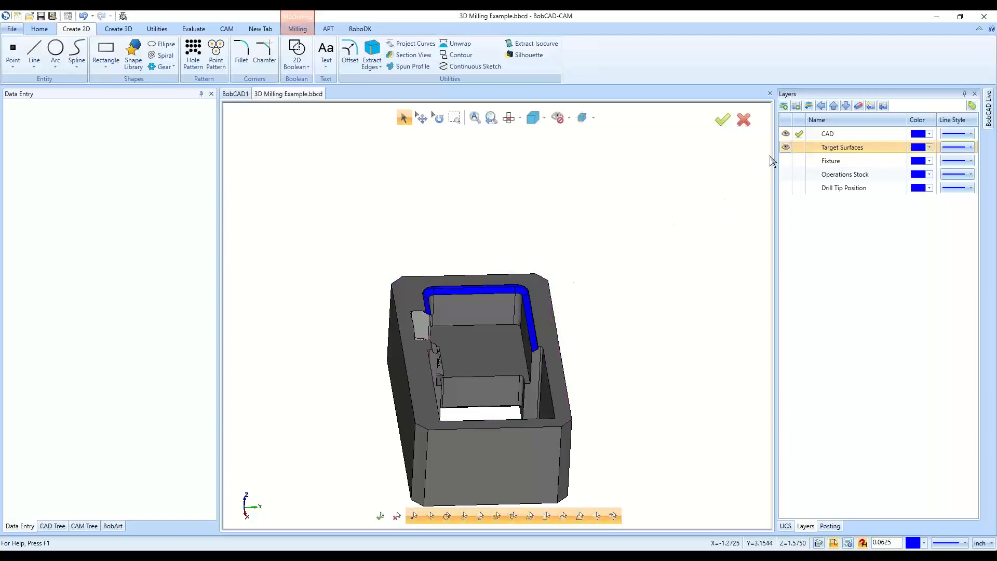
left_click(786, 148)
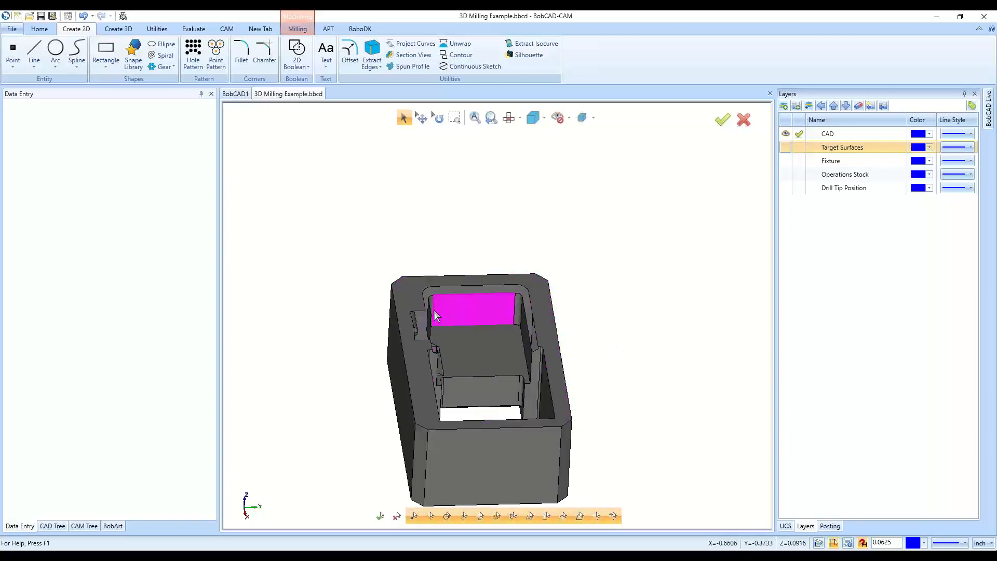
left_click(785, 148)
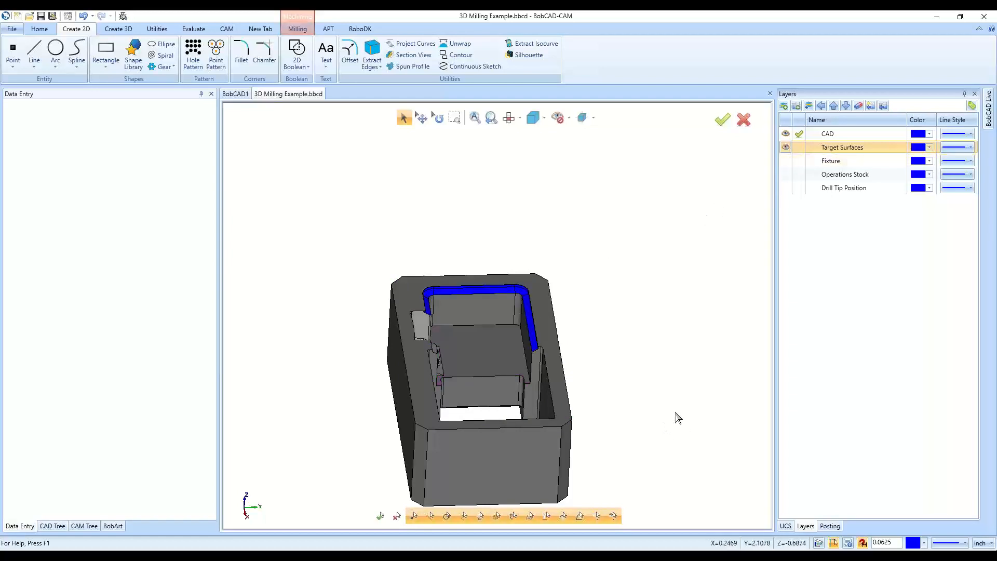
Add a new layer and name it Webinar
right_click(842, 259)
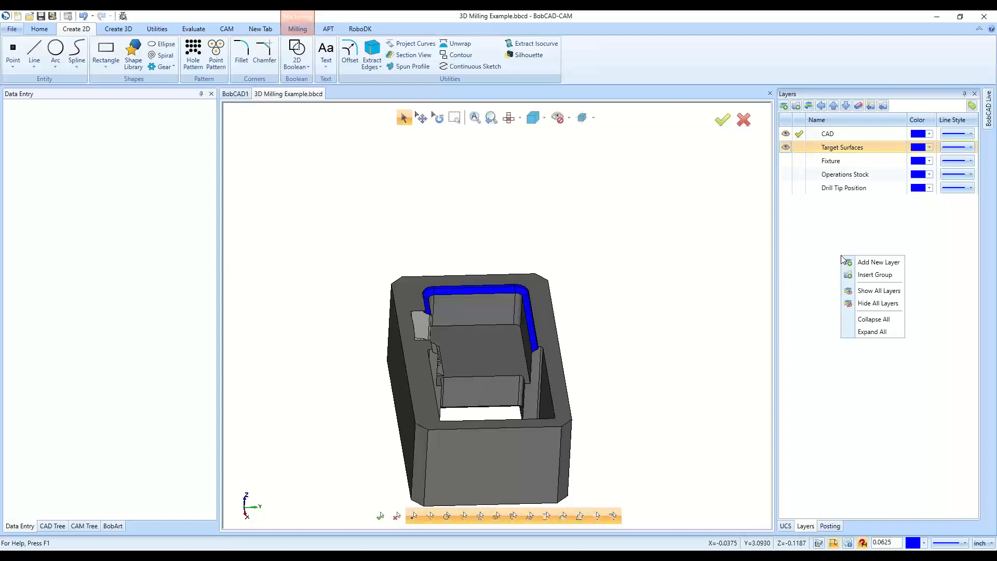
left_click(877, 263)
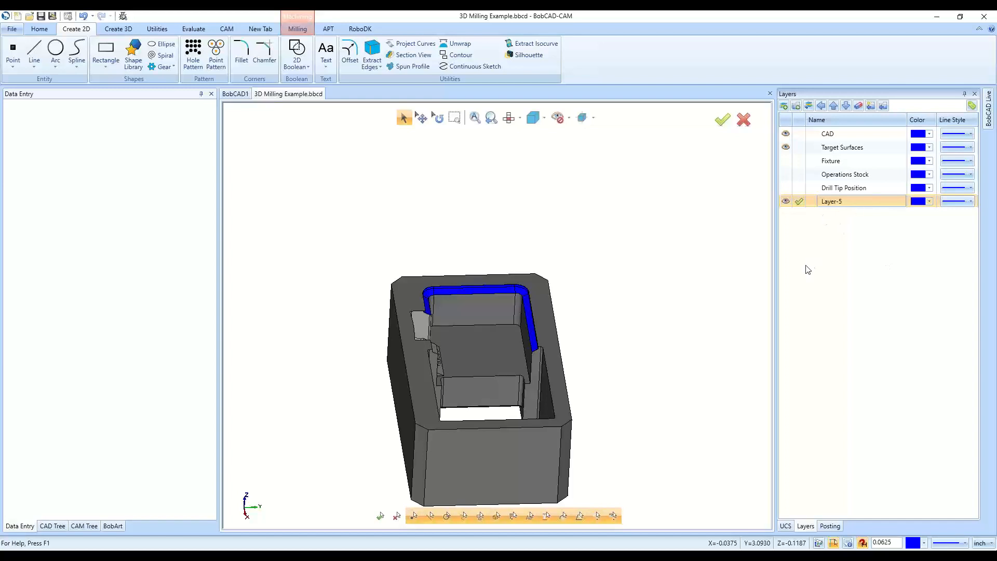
left_click(832, 201)
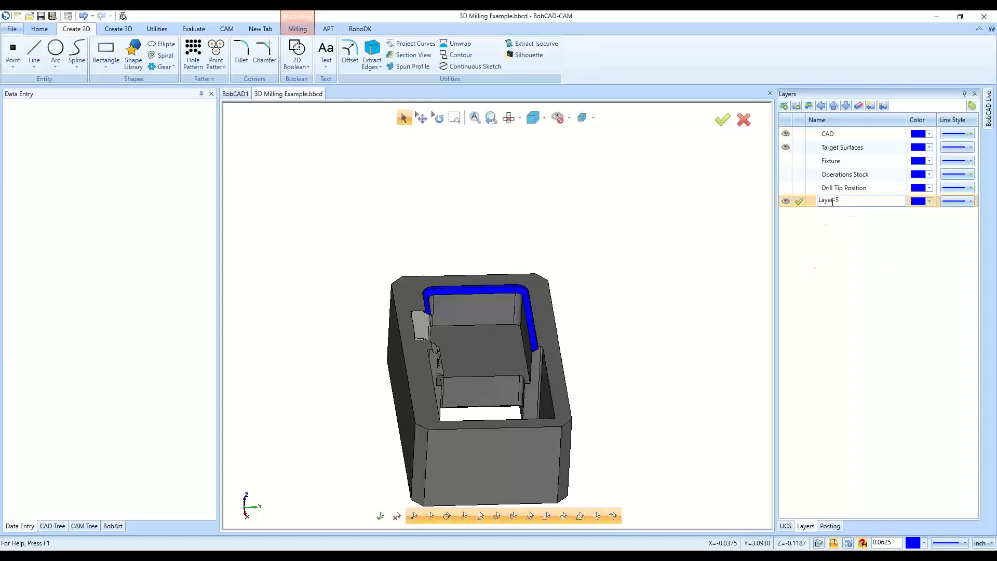
double_click(852, 201)
type("Webinar")
key("Return")
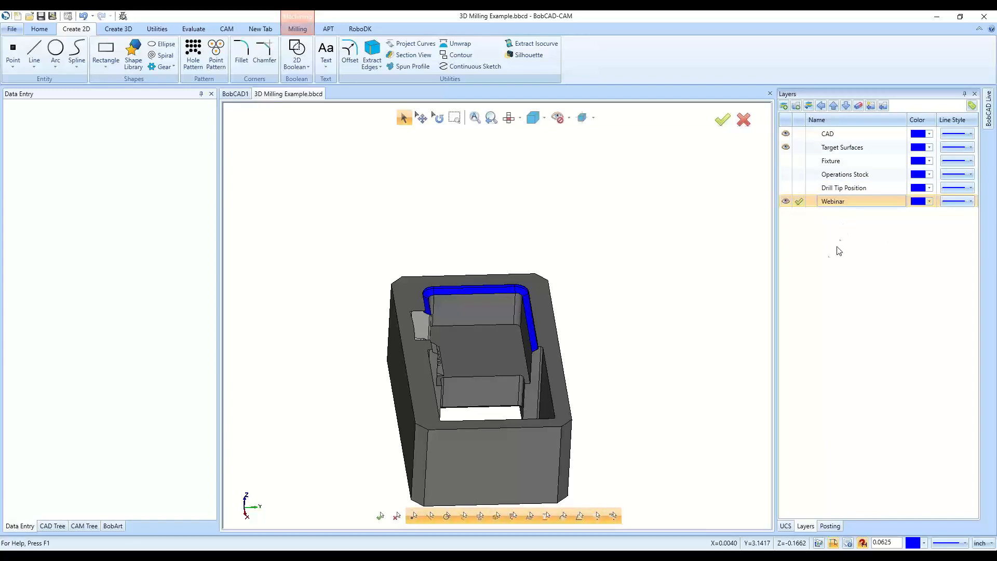
Cancel the active selection command and display the model's CAD tree
middle_click_drag(641, 379, 689, 364)
middle_click_drag(476, 196, 478, 207)
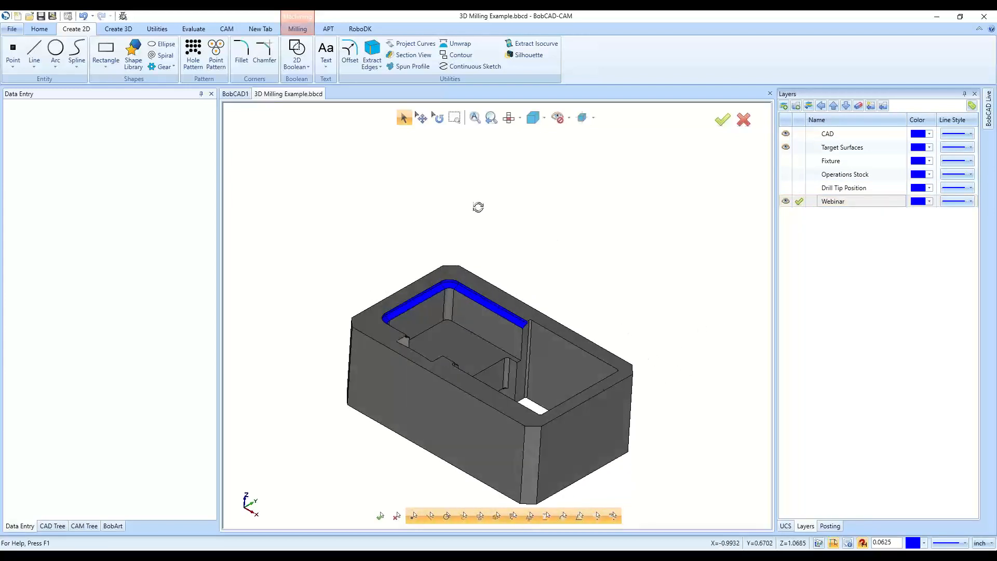
scroll(454, 284, "up", 5)
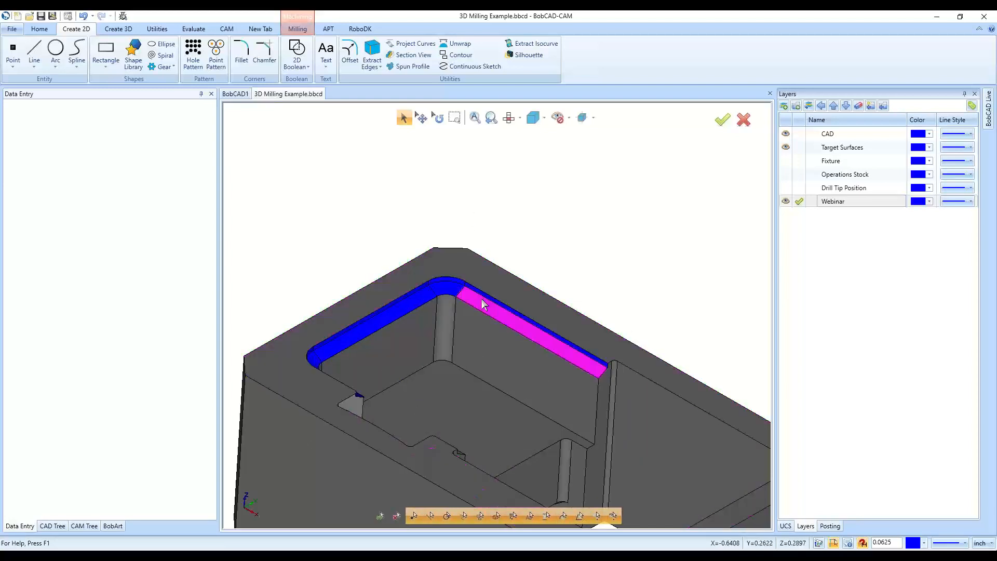
right_click(449, 185)
left_click(407, 207)
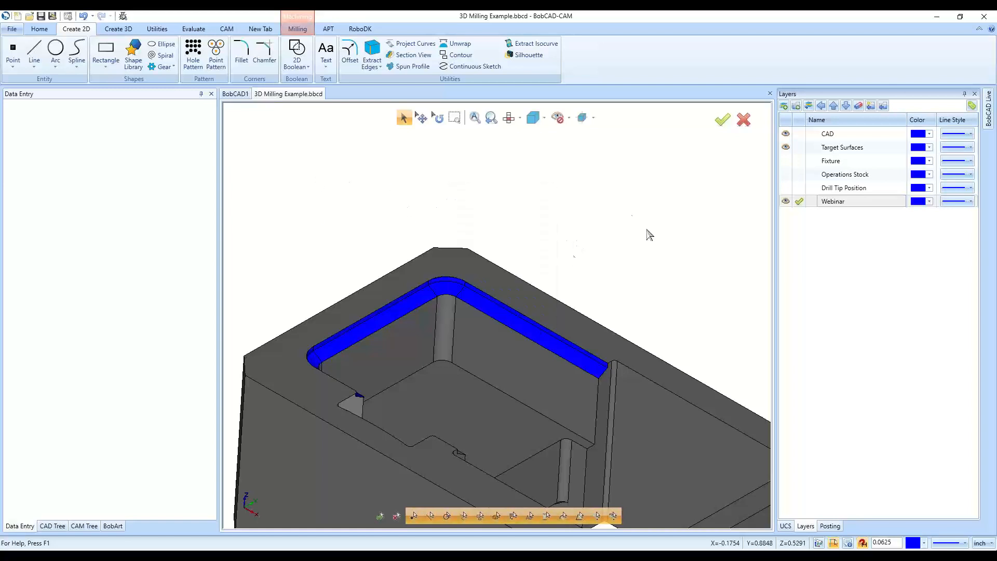
right_click(492, 202)
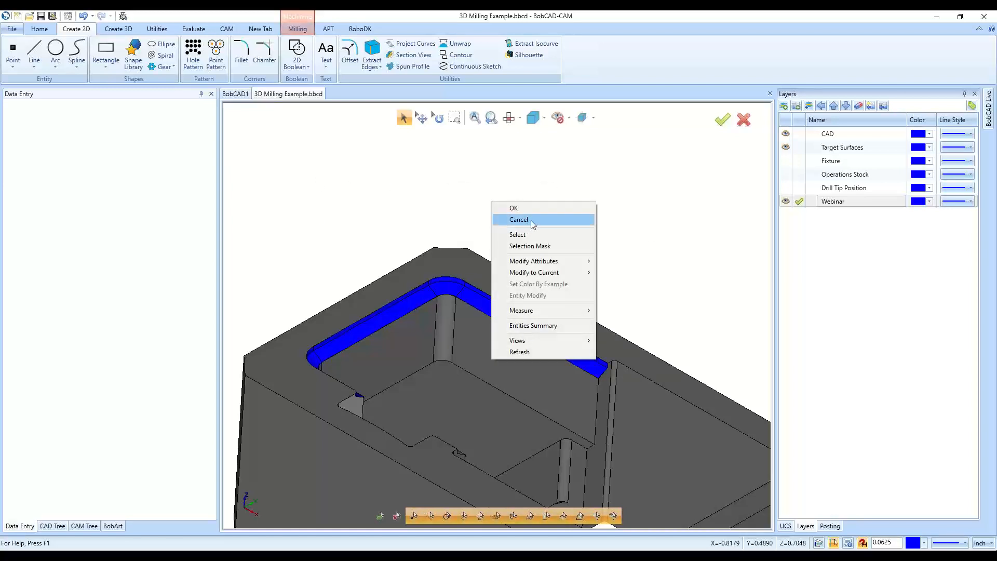
left_click(519, 220)
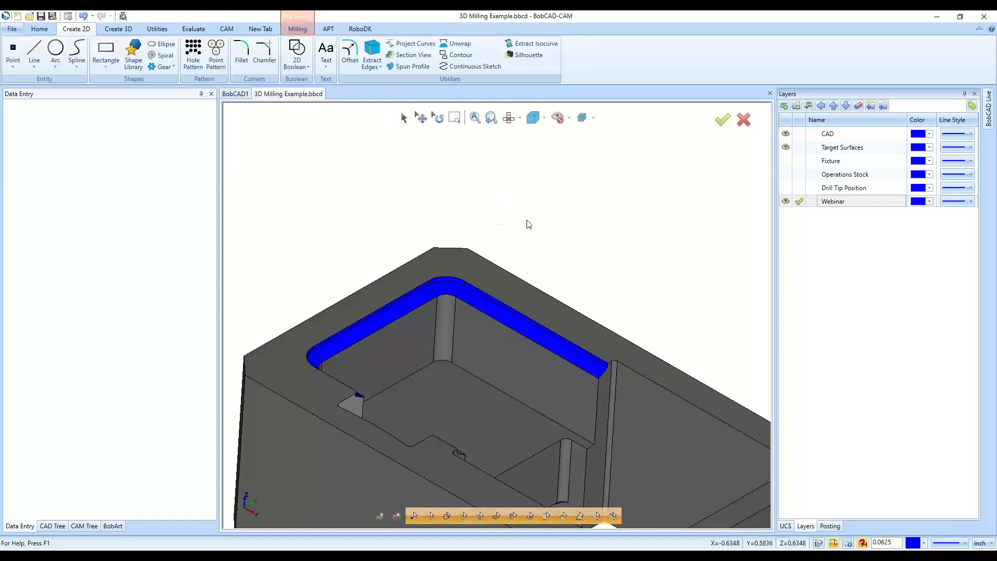
left_click(48, 526)
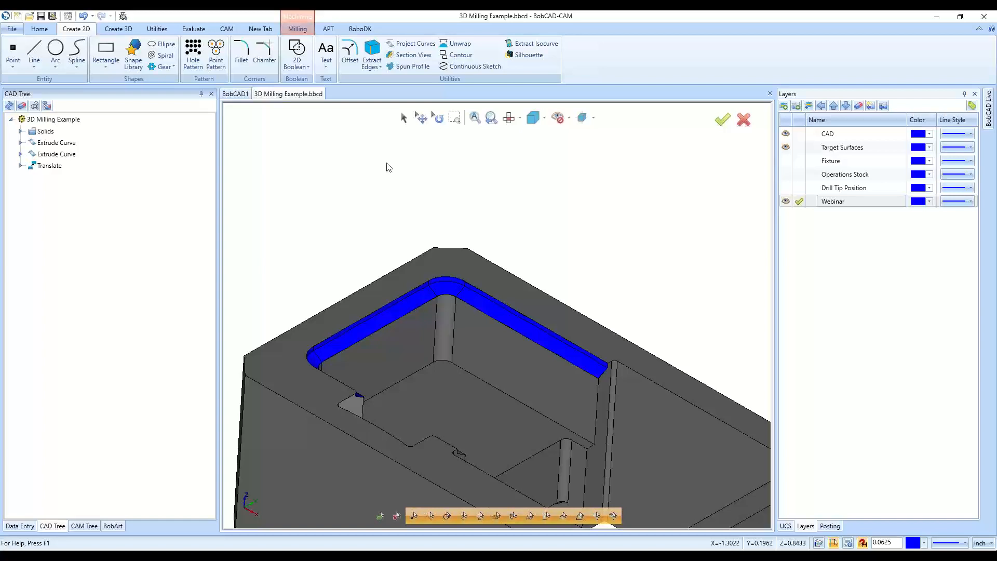
Select all the blue ledge faces around the pocket rim, including the short run beside the notch
left_click(404, 117)
left_click(488, 305)
left_click(390, 311)
scroll(629, 276, "down", 5)
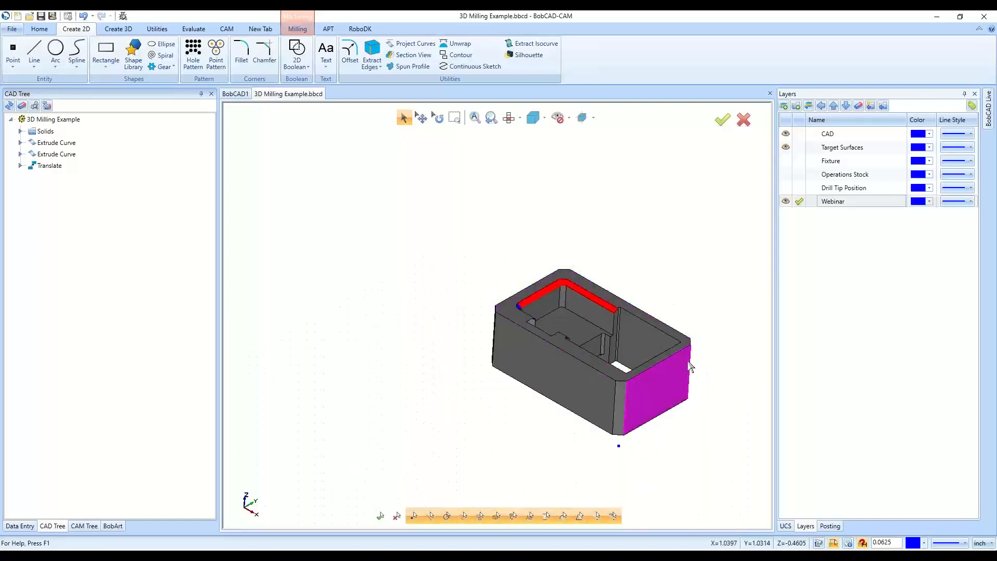
middle_click_drag(691, 369, 554, 396)
scroll(612, 288, "up", 6)
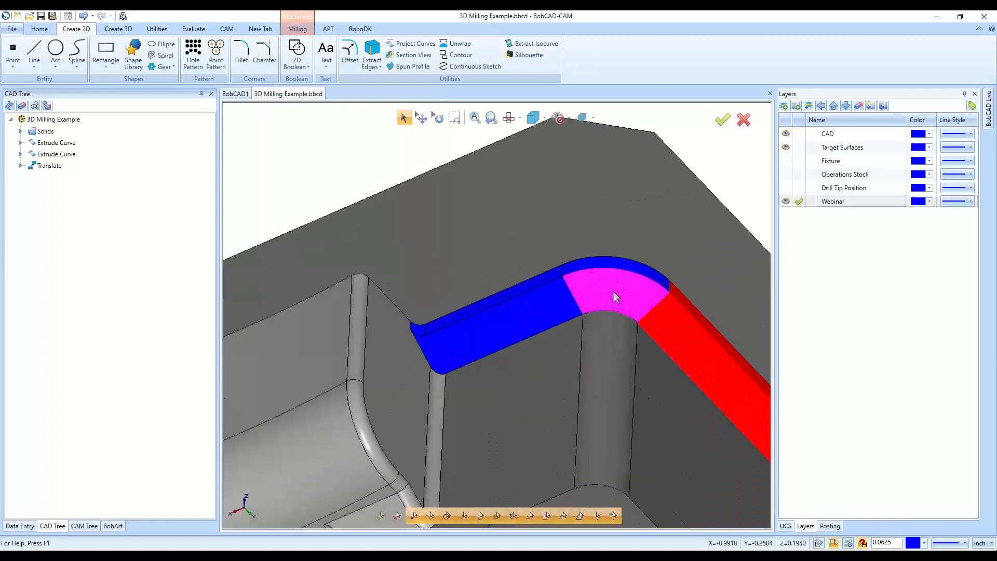
left_click(533, 311)
scroll(331, 335, "down", 2)
scroll(331, 330, "down", 4)
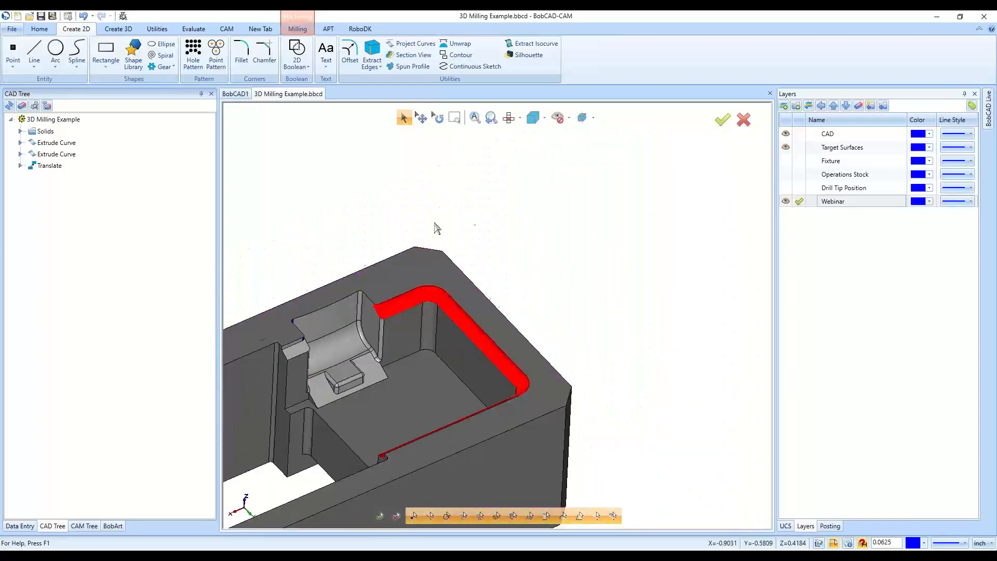
Modify the line style attribute of the selected ledge faces, trying the dashed and dotted styles and applying the solid line
right_click(628, 198)
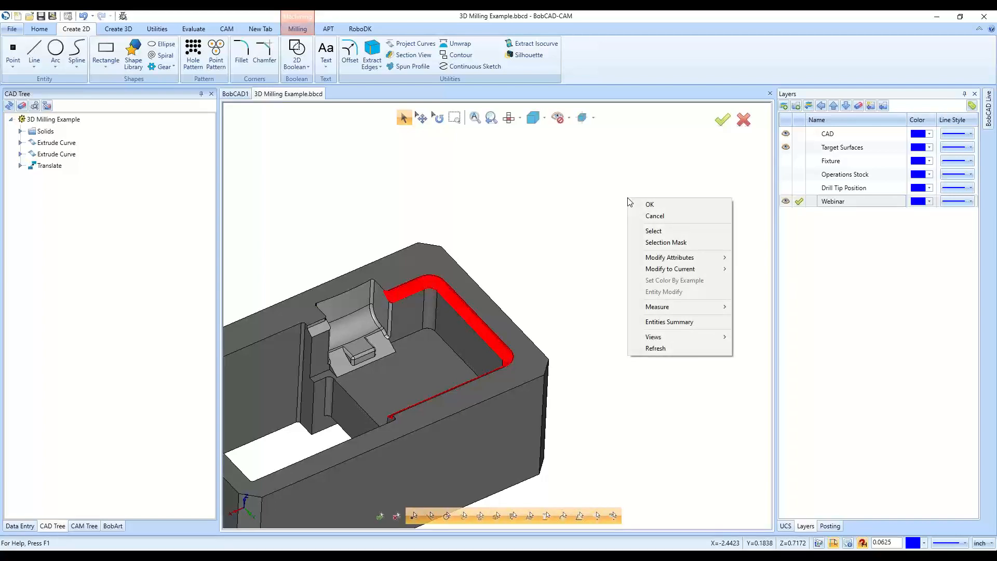
mouse_move(654, 259)
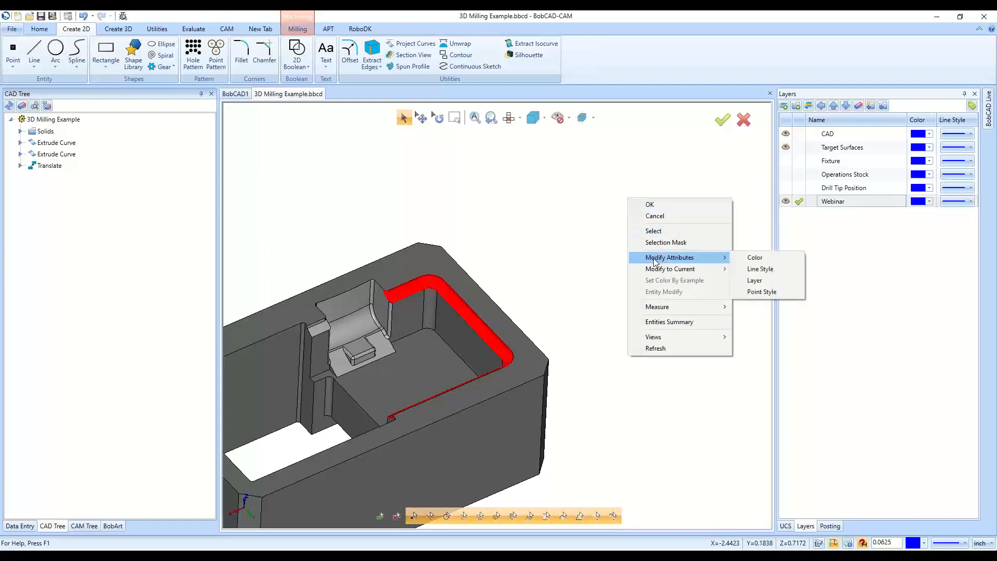
left_click(778, 270)
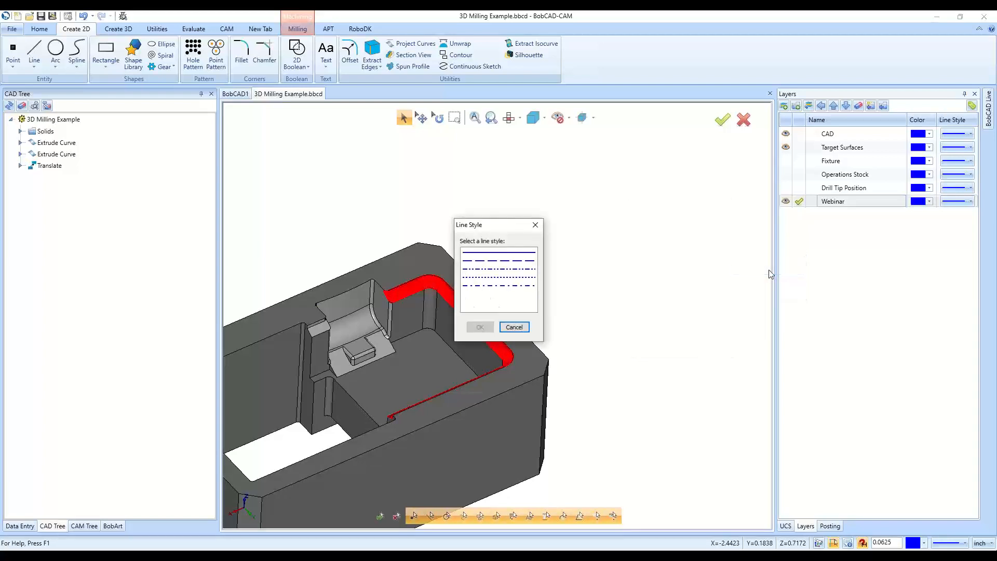
left_click(514, 252)
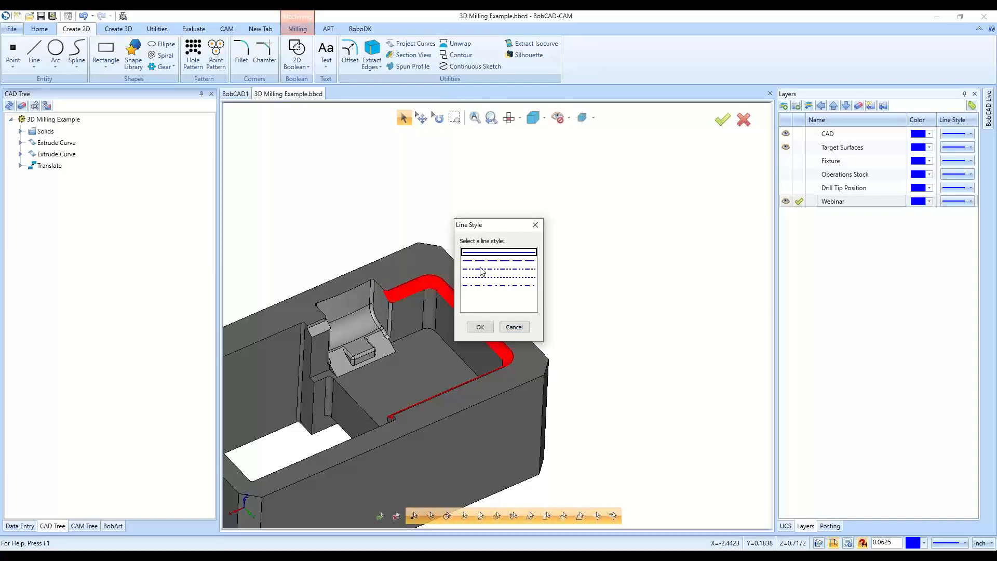
left_click(478, 263)
left_click(475, 270)
left_click(476, 279)
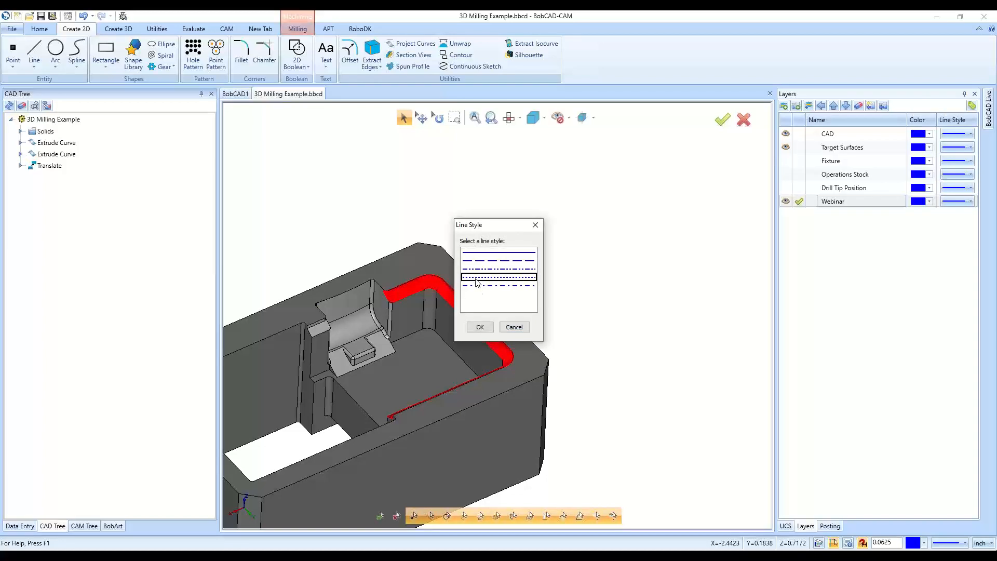
left_click(478, 286)
left_click(483, 269)
left_click(483, 260)
left_click(483, 253)
left_click(480, 327)
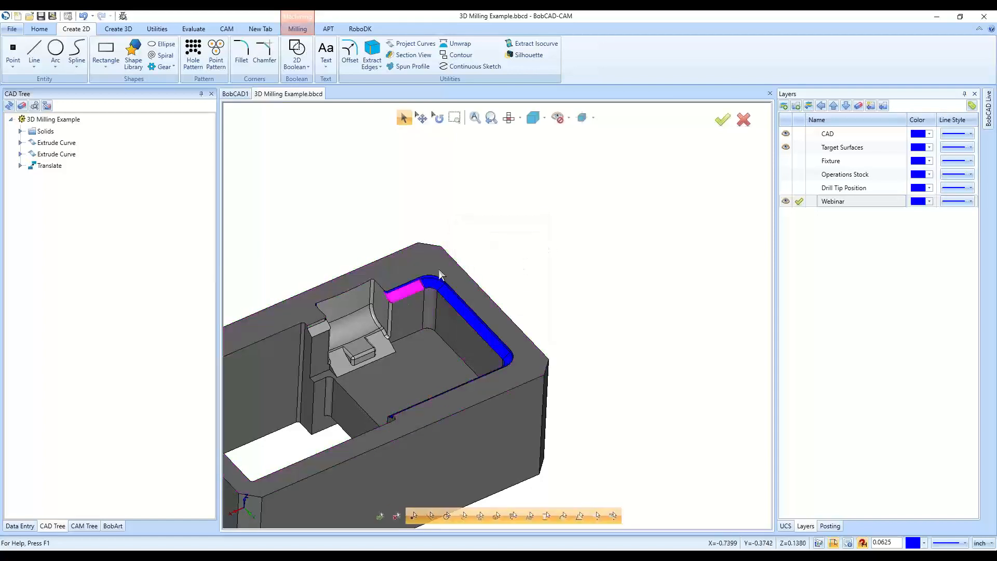
left_click(393, 301)
right_click(503, 216)
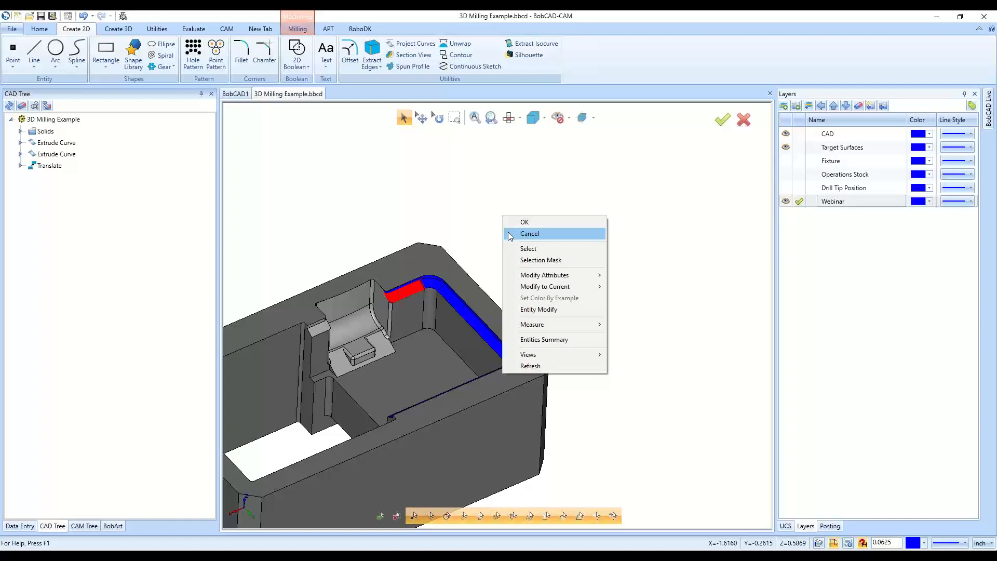
left_click(530, 234)
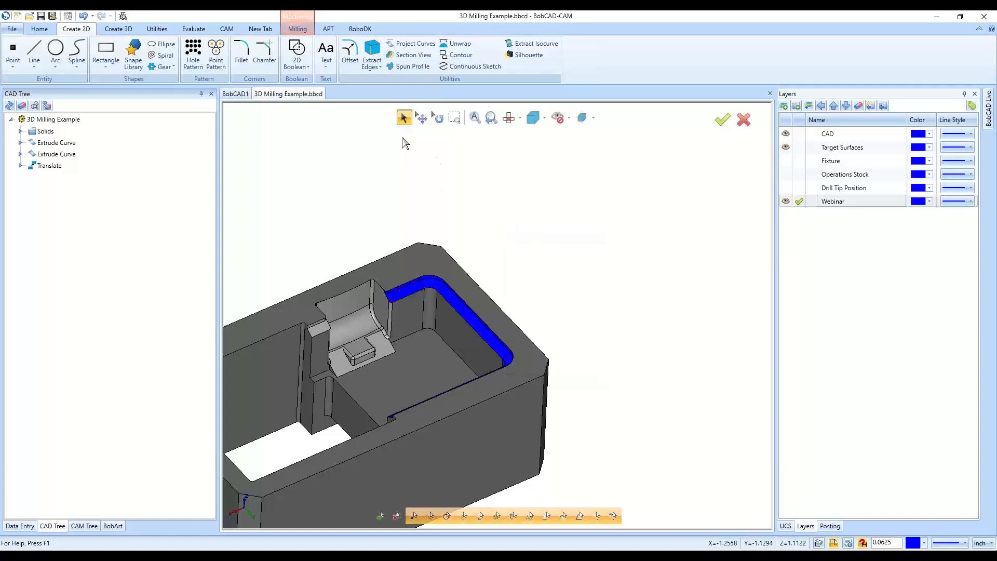
Select the blue ledge's floor and wall faces section by section from the notch around the pocket rim
scroll(390, 302, "up", 5)
left_click(379, 290)
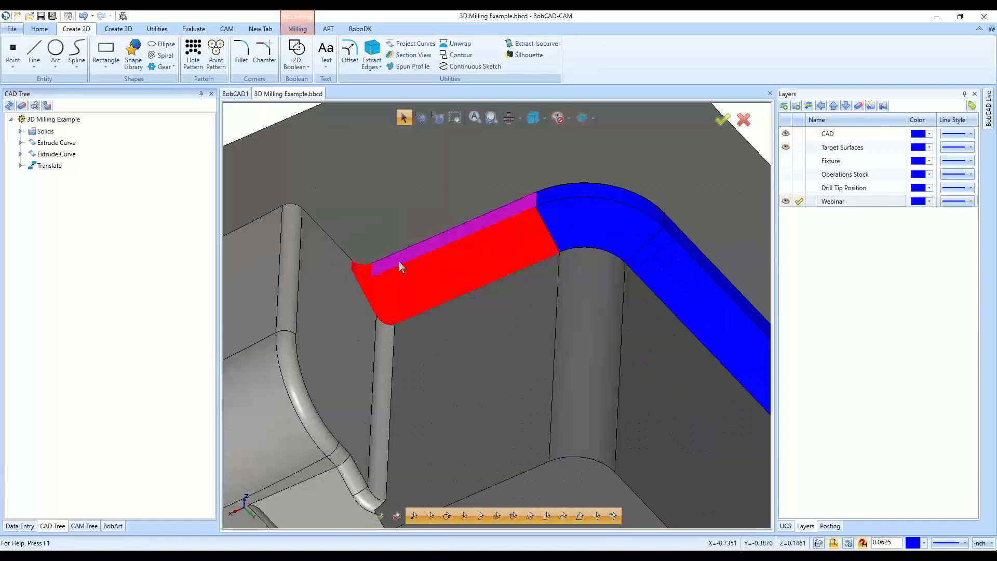
left_click(577, 216)
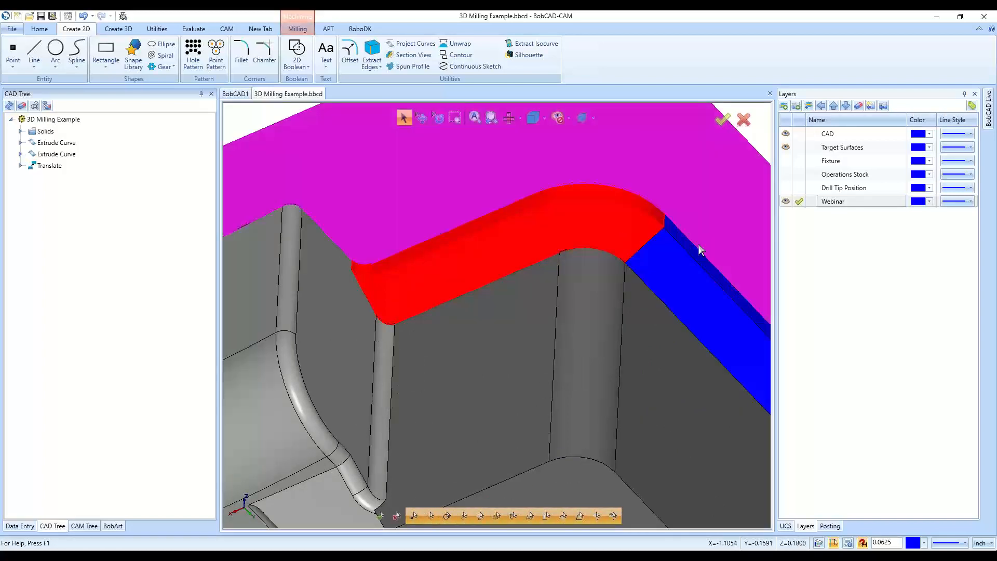
left_click(688, 260)
scroll(363, 244, "down", 5)
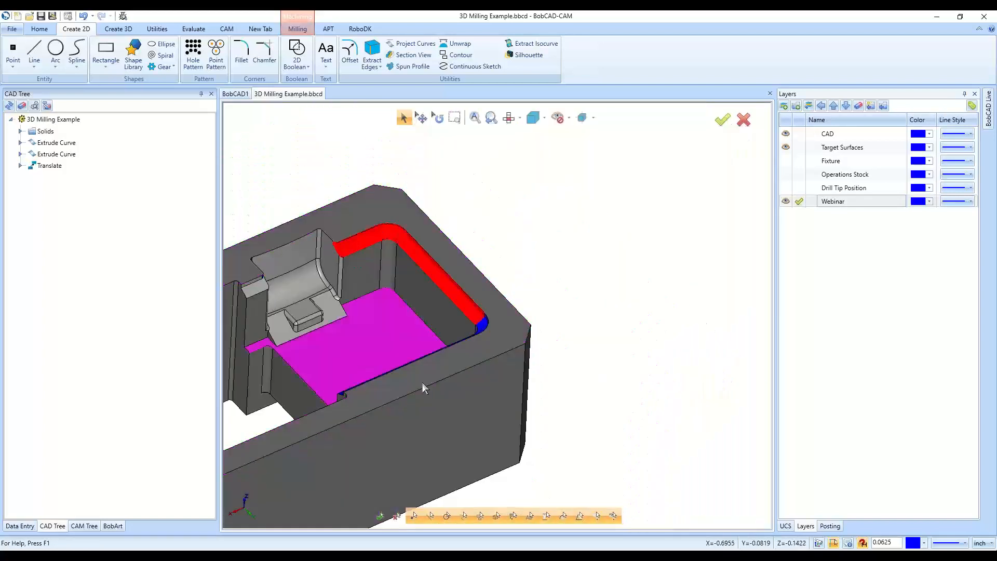
middle_click_drag(422, 382, 627, 415)
scroll(328, 250, "up", 5)
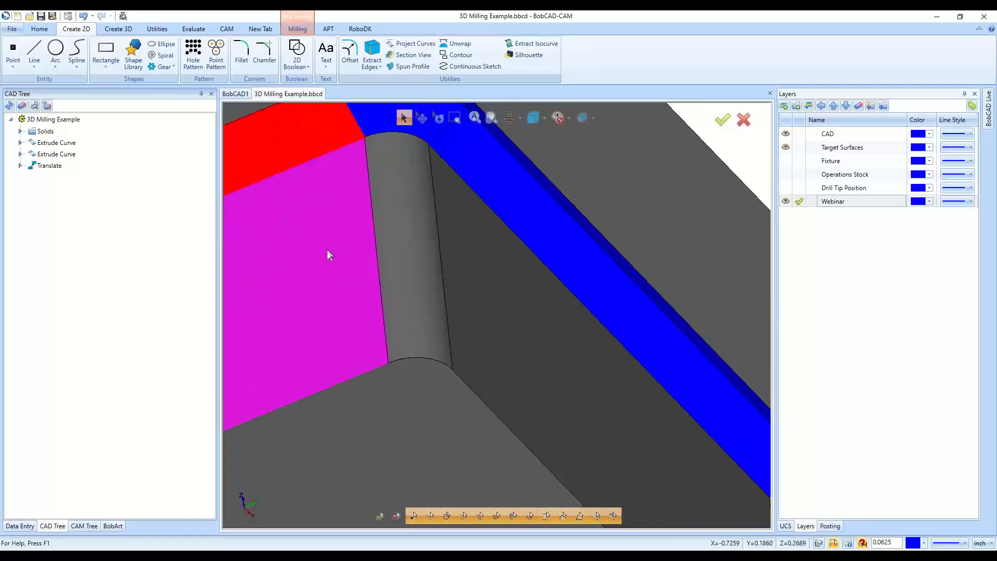
scroll(374, 216, "up", 3)
left_click(369, 228)
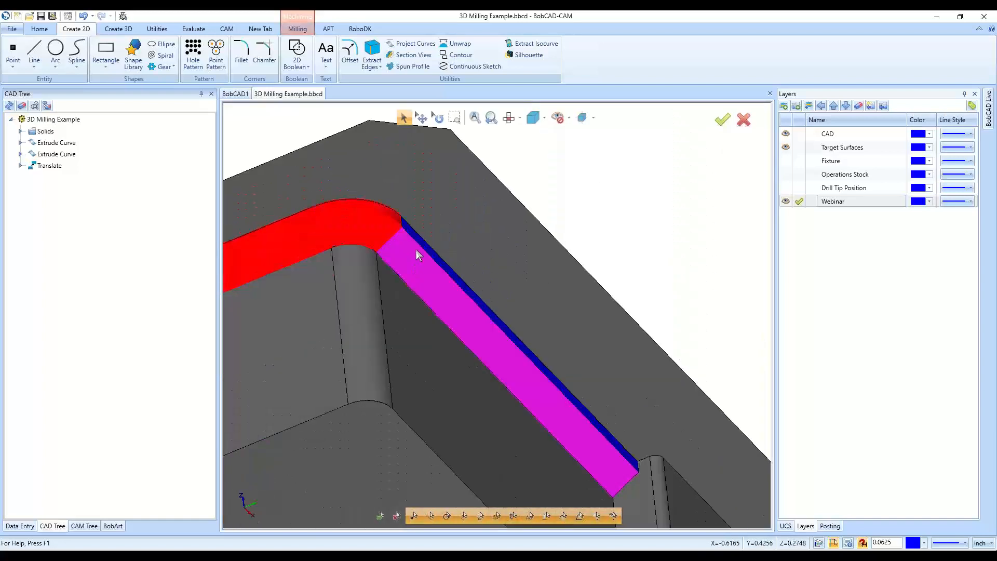
left_click(416, 250)
scroll(411, 268, "up", 4)
left_click(497, 261)
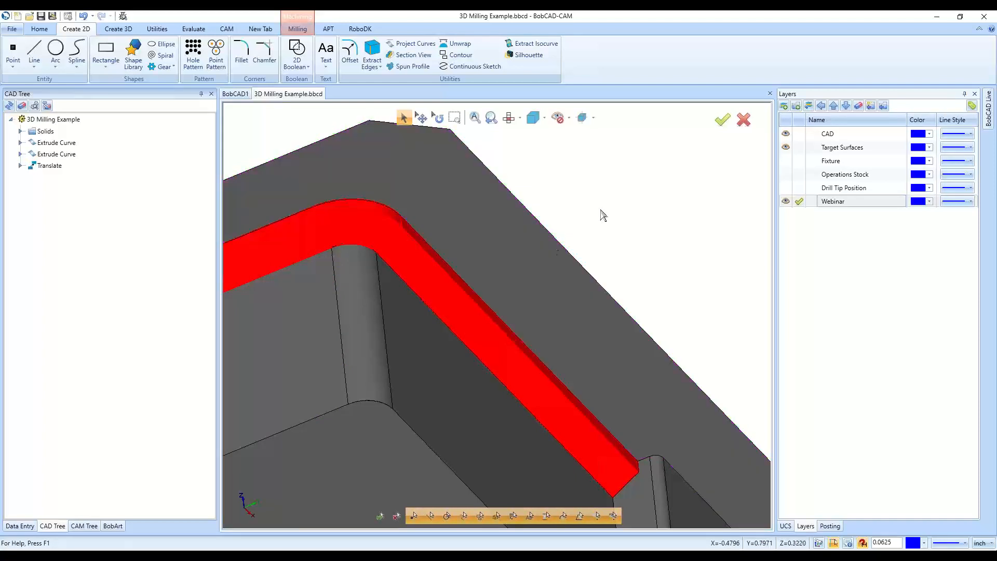
left_click(584, 247)
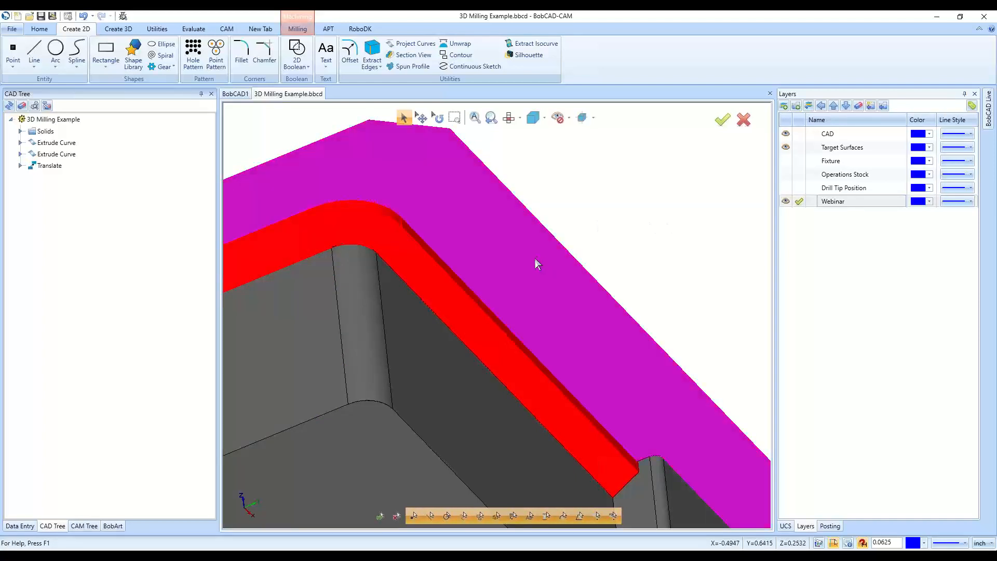
left_click(535, 257)
scroll(638, 210, "down", 3)
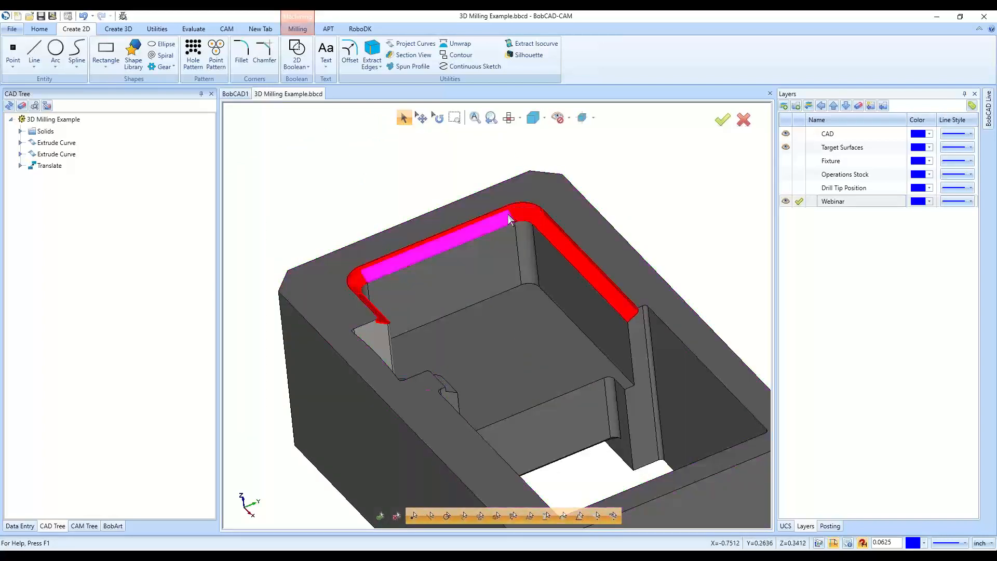
scroll(410, 244, "down", 4)
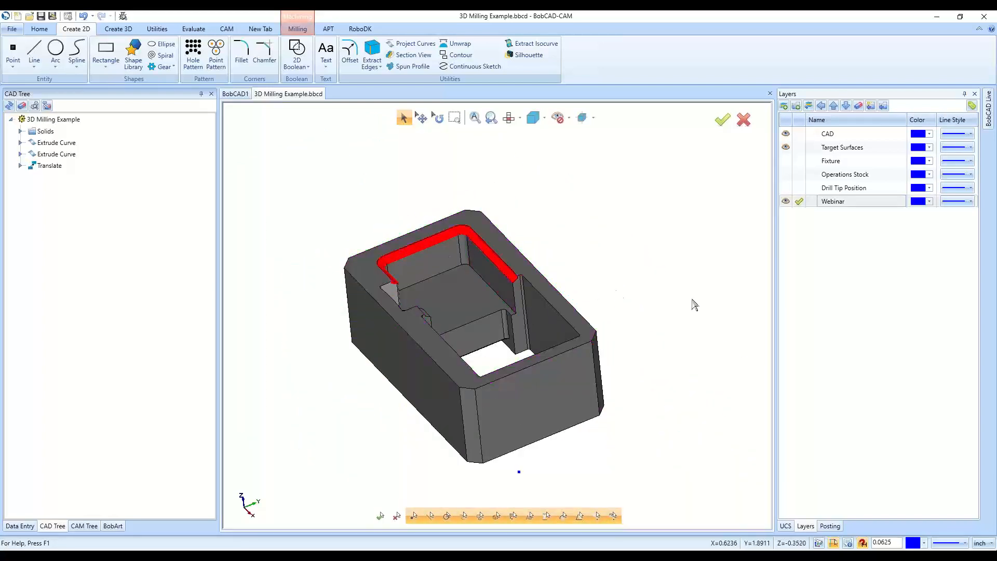
Add the block's top face and adjoining outer faces to the selection, inspect it from behind, and cancel the whole selection
middle_click_drag(691, 299, 703, 310)
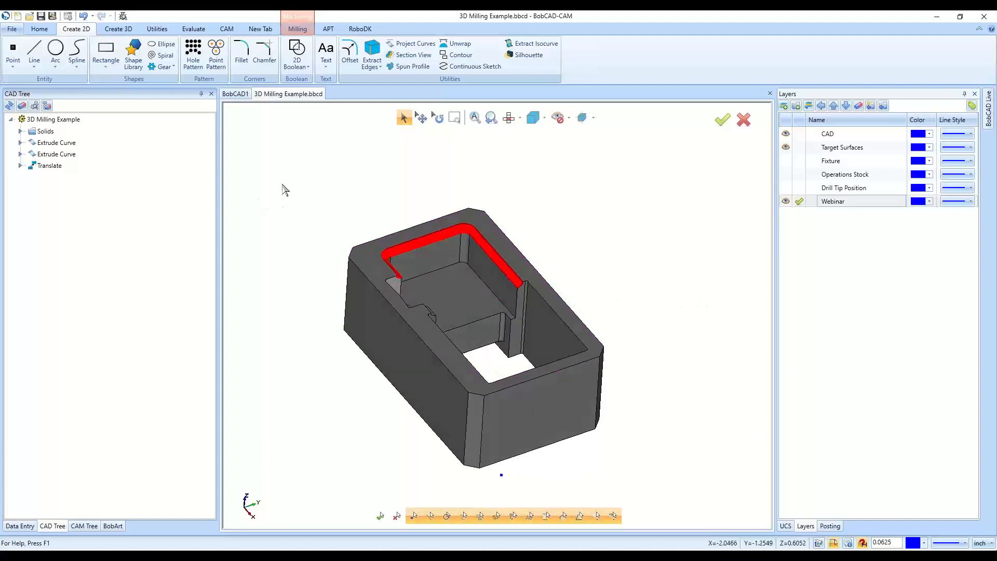
left_click_drag(282, 184, 368, 255)
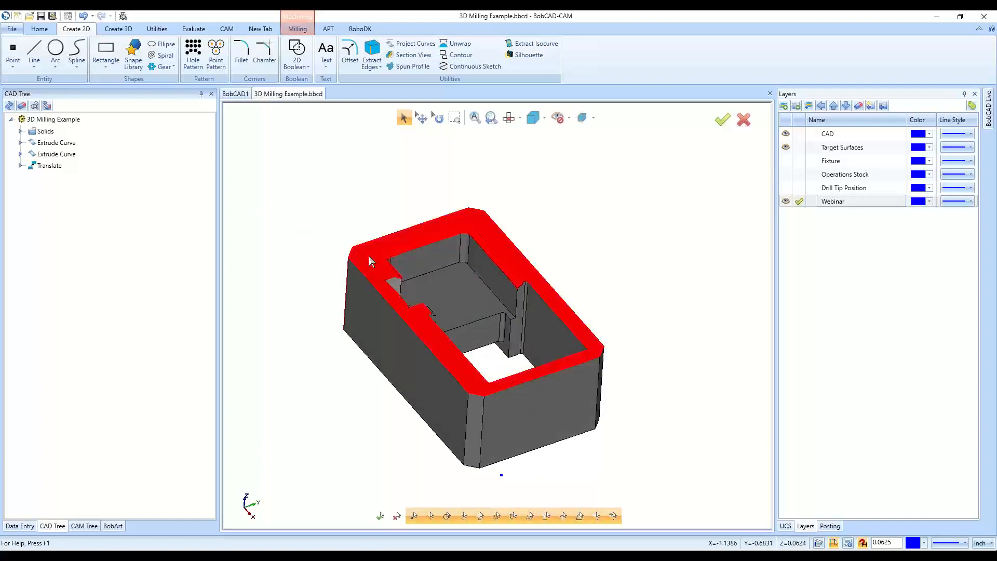
middle_click_drag(322, 356, 419, 409)
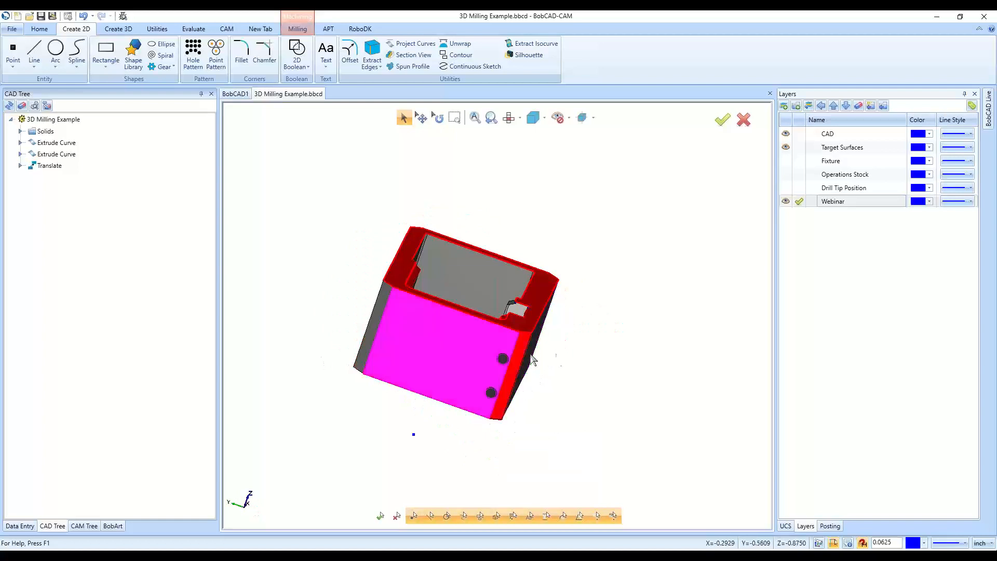
middle_click_drag(535, 360, 586, 263)
right_click(586, 263)
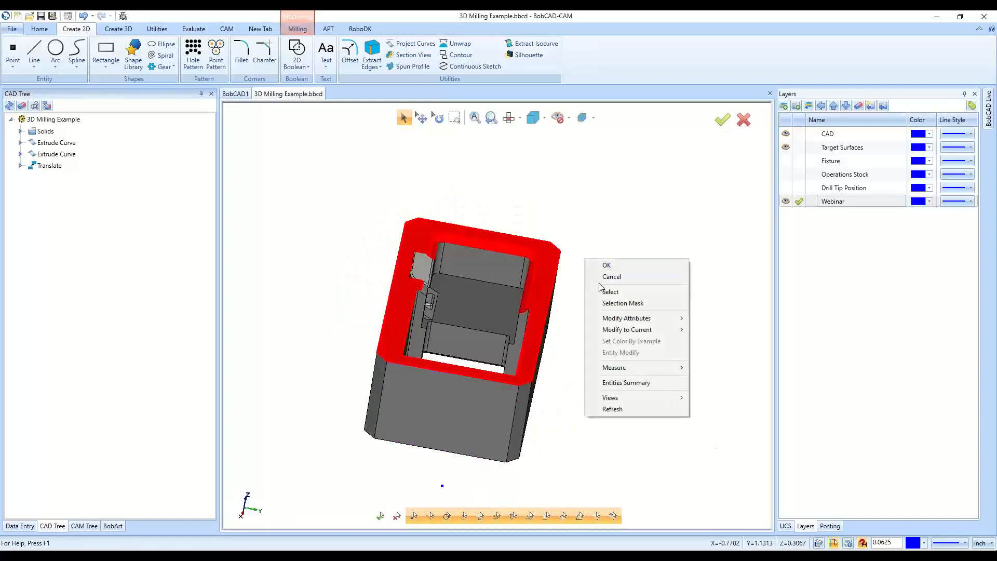
left_click(599, 282)
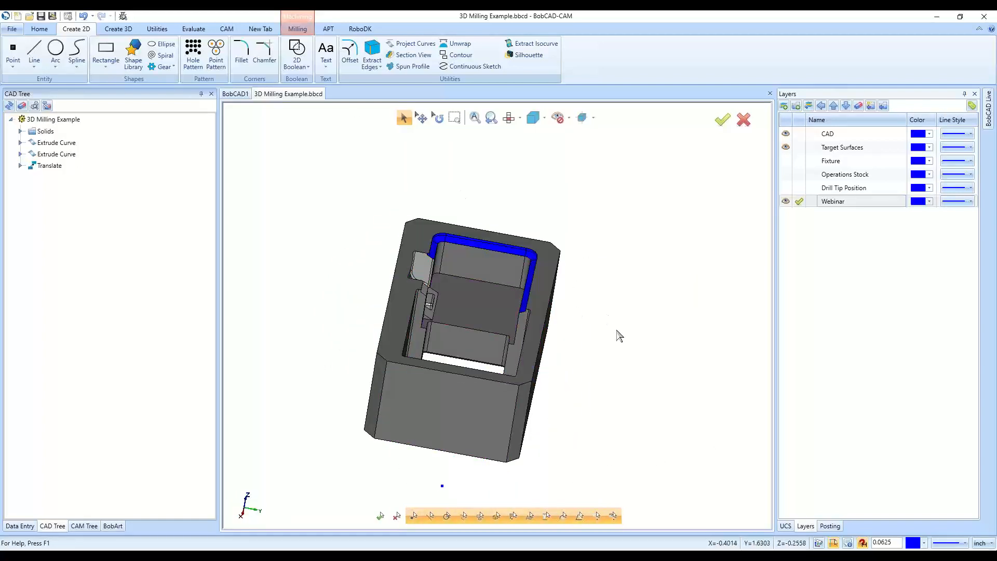
Select the blue ledge's floor and wall faces around the pocket rim, starting from the short run beside the notch
middle_click_drag(618, 334, 453, 235)
scroll(463, 285, "up", 6)
left_click(477, 317)
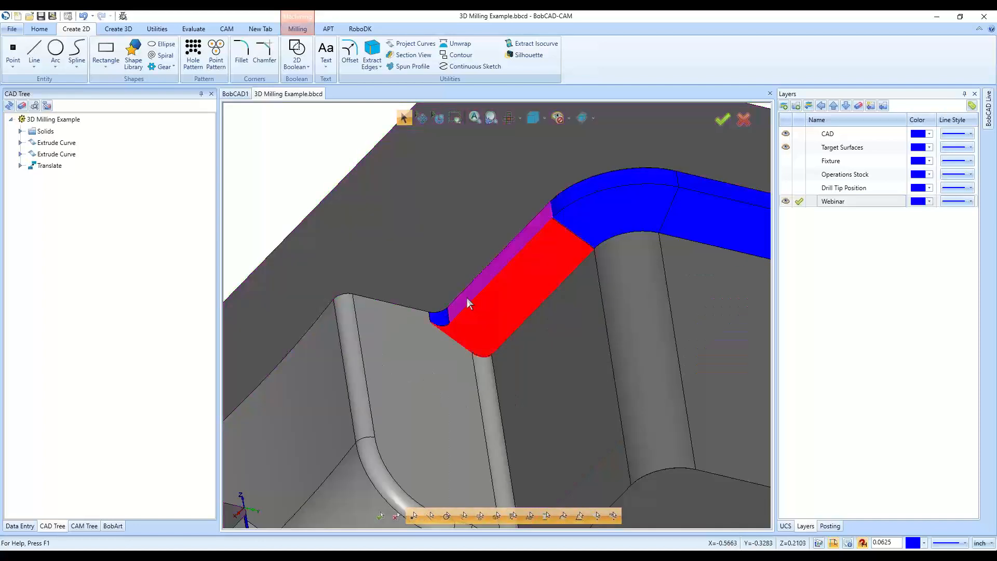
left_click(467, 297)
scroll(440, 324, "down", 5)
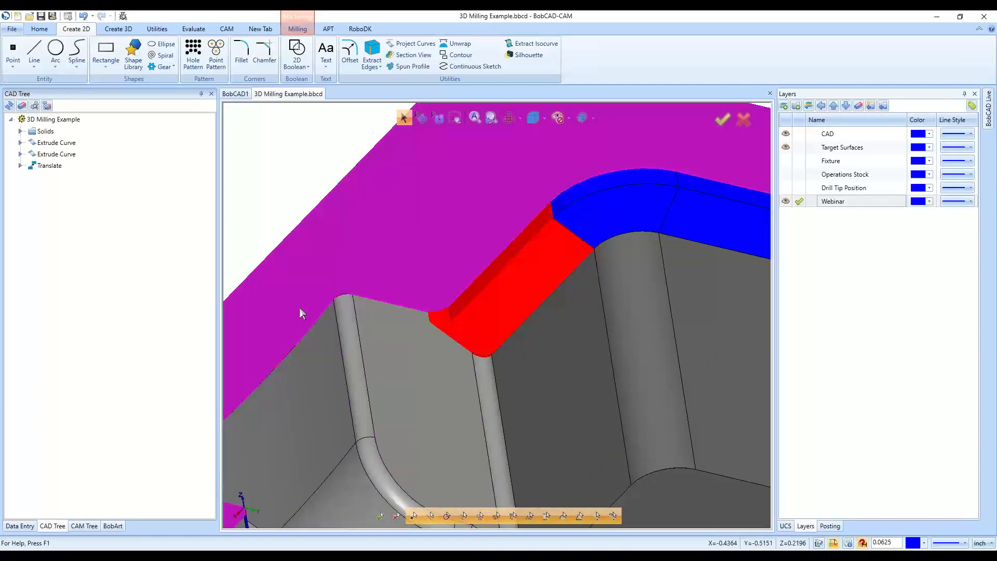
middle_click_drag(389, 298, 434, 334)
left_click(323, 280)
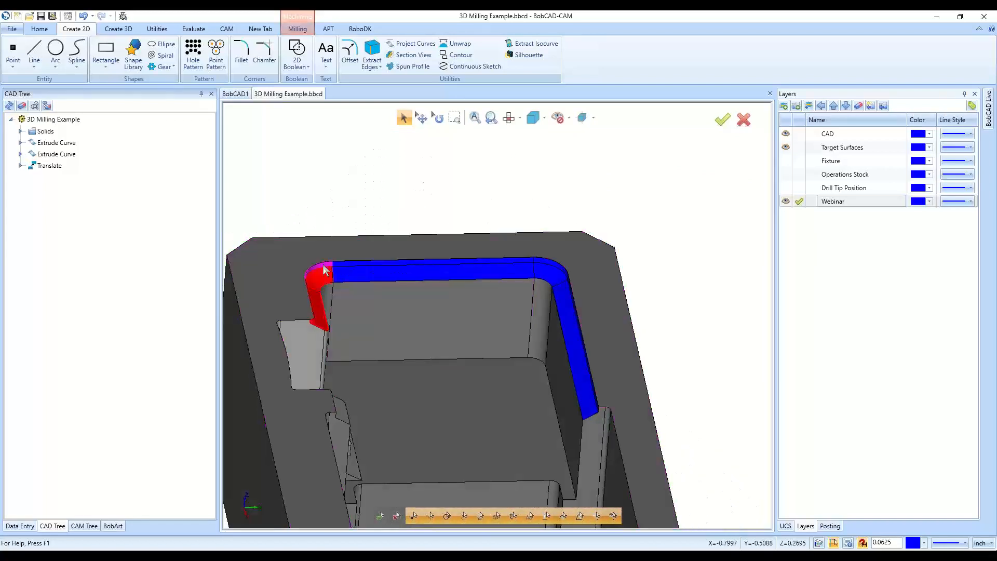
left_click(350, 267)
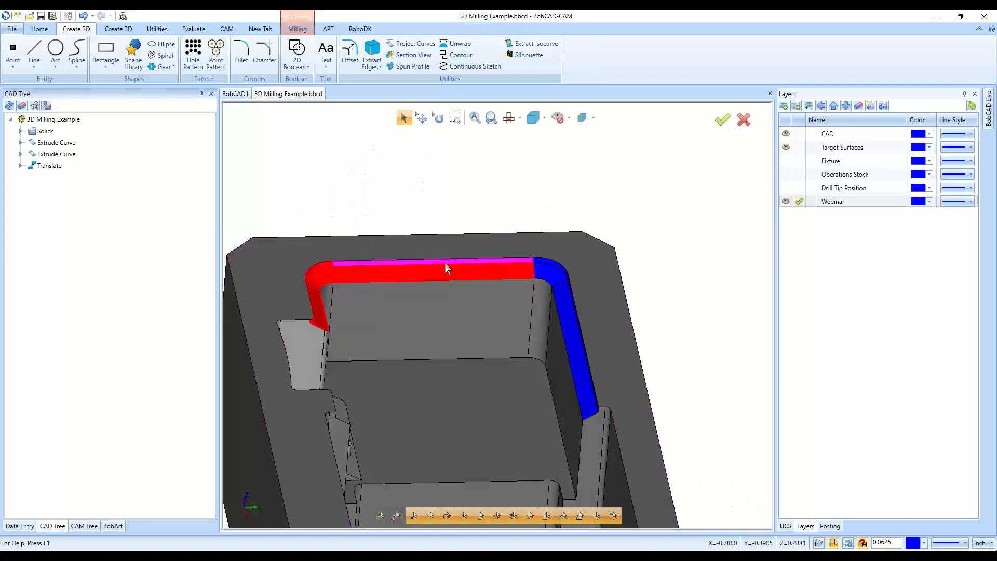
left_click(566, 274)
scroll(456, 309, "up", 5)
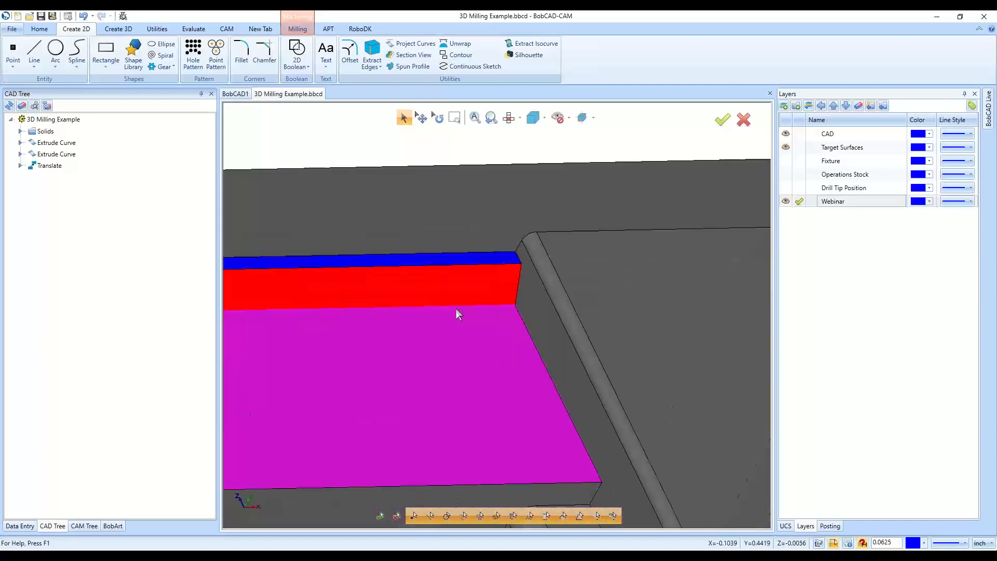
left_click(457, 259)
scroll(583, 359, "down", 8)
middle_click_drag(613, 388, 709, 456)
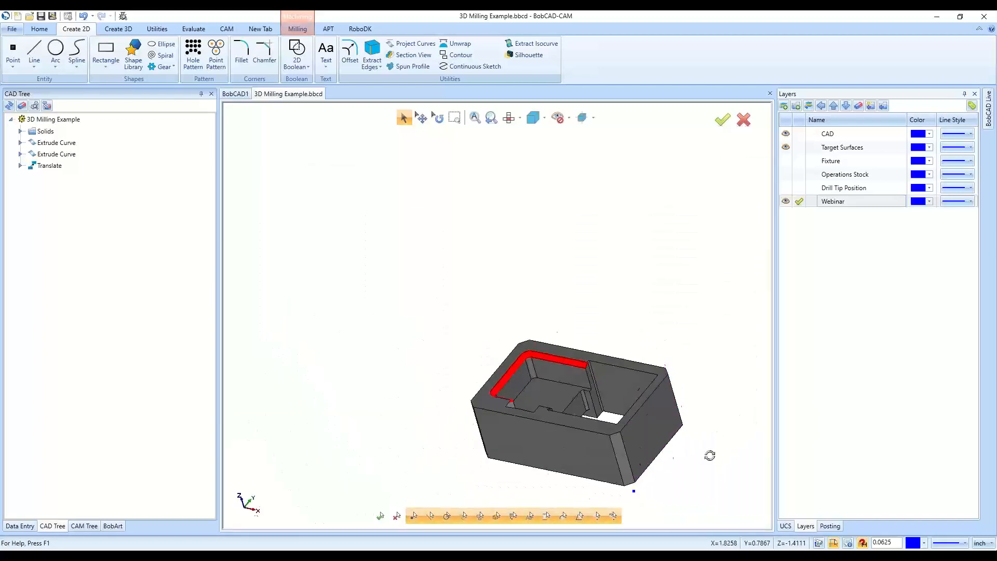
scroll(440, 360, "down", 3)
scroll(441, 360, "up", 8)
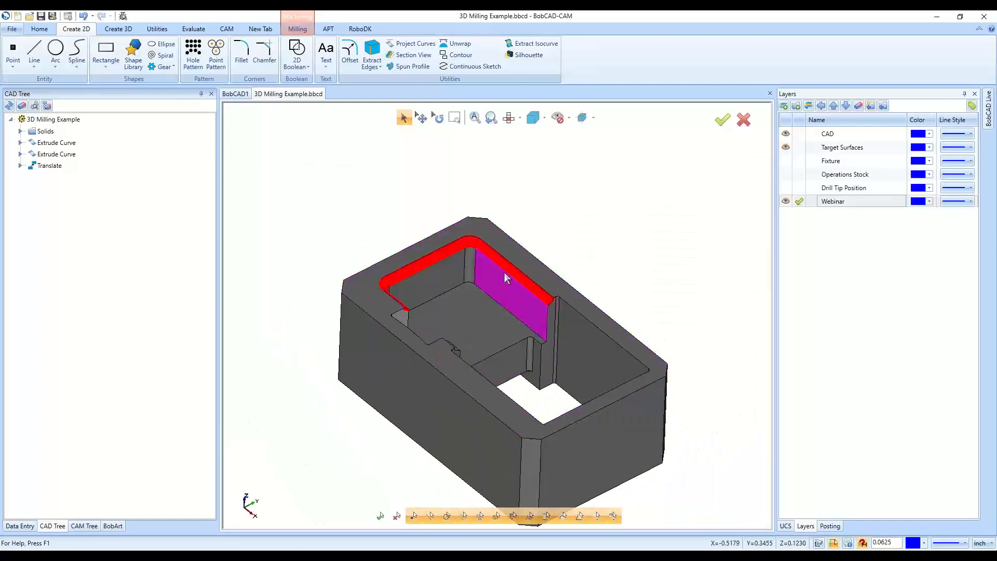
Review the attribute modification options for the selected ledge faces, and clear the whole selection
right_click(577, 207)
mouse_move(650, 270)
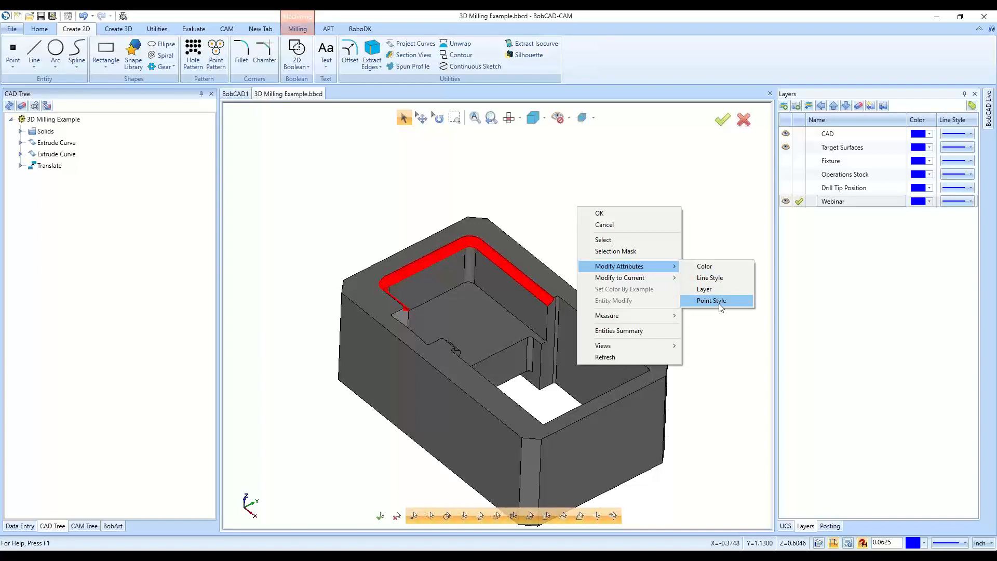
left_click(698, 327)
scroll(670, 324, "down", 6)
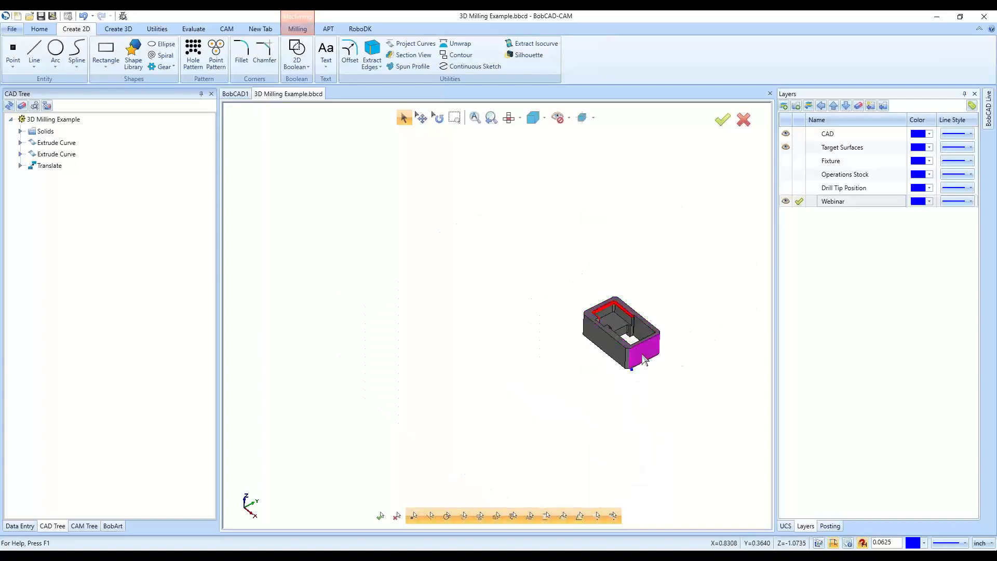
scroll(645, 358, "up", 5)
scroll(670, 327, "down", 4)
scroll(653, 262, "up", 3)
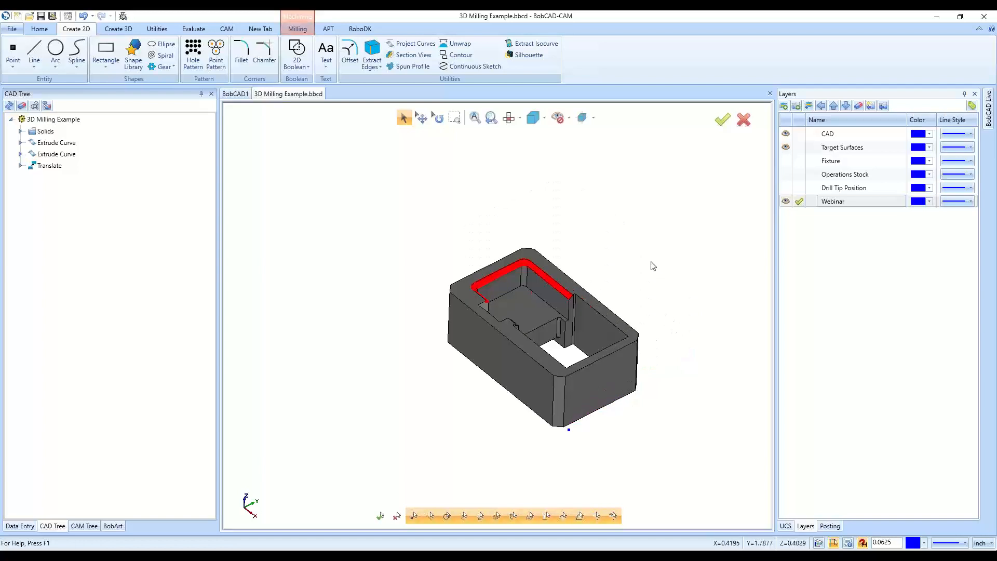
right_click(653, 275)
left_click(666, 282)
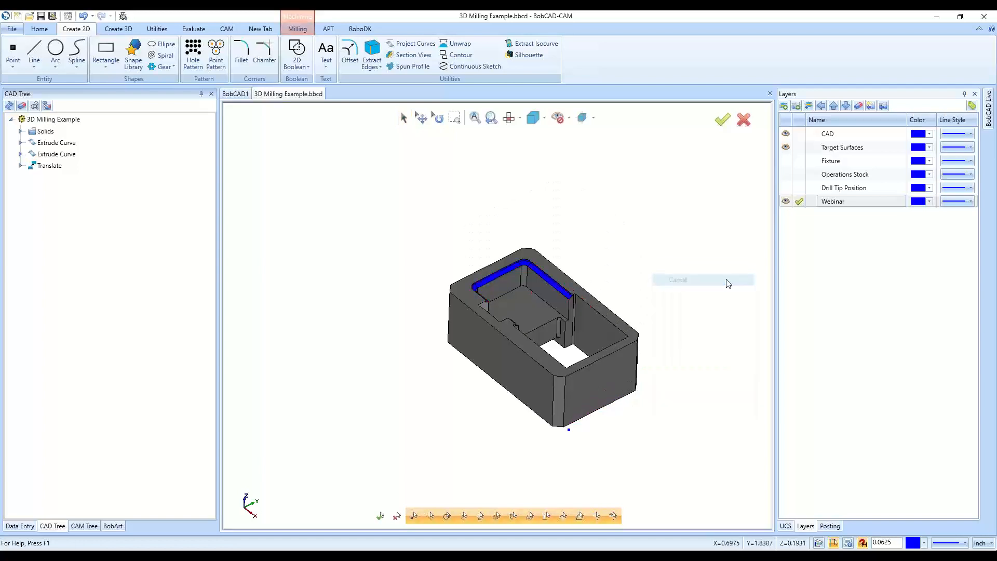
Change the point below the block's front corner to the square style with a circle and diagonal cross, sized 0.25
left_click(405, 119)
scroll(549, 431, "up", 5)
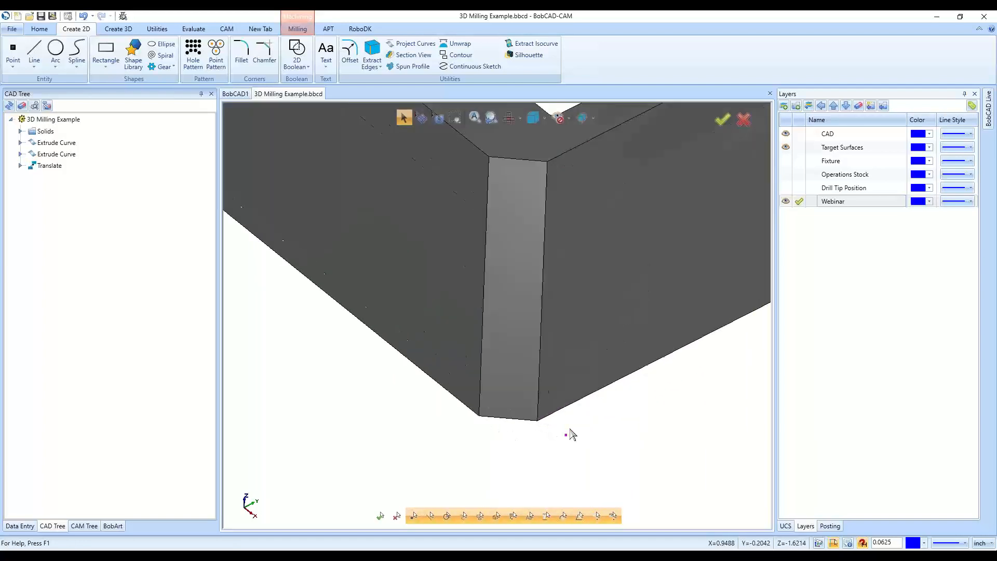
scroll(441, 415, "down", 3)
right_click(290, 345)
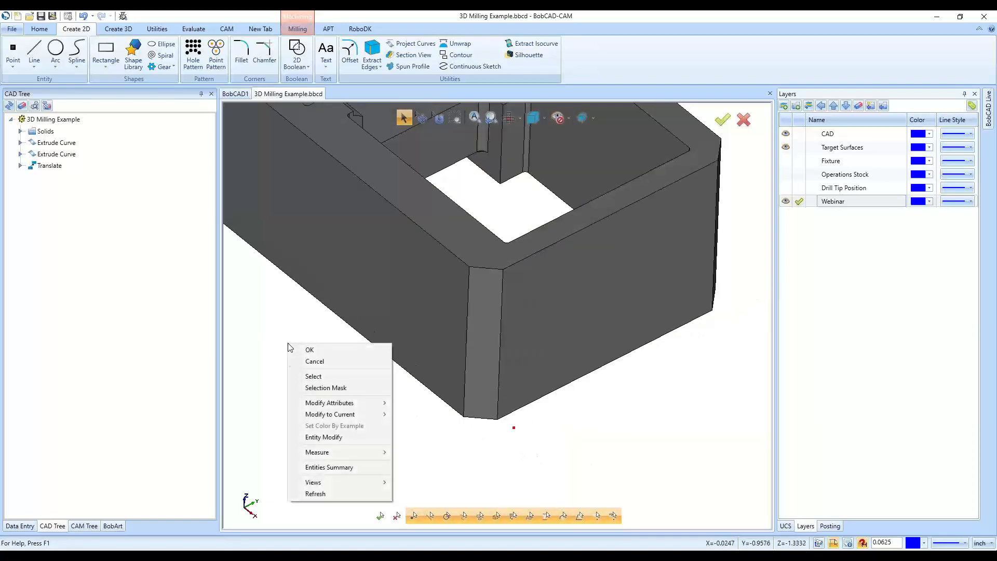
mouse_move(362, 405)
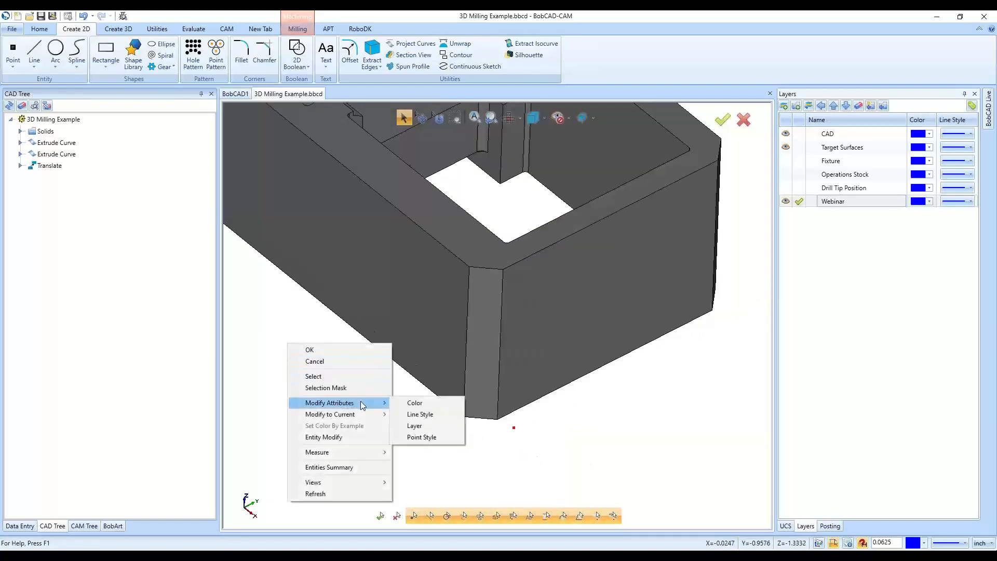
left_click(415, 438)
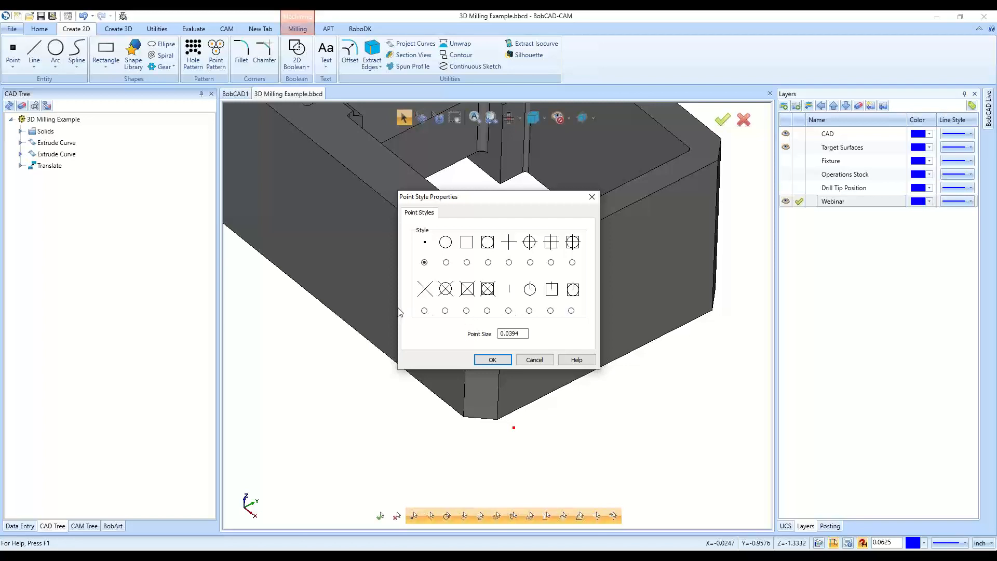
left_click(487, 310)
left_click_drag(525, 333, 484, 330)
type(".2")
left_click(498, 361)
scroll(498, 421, "down", 6)
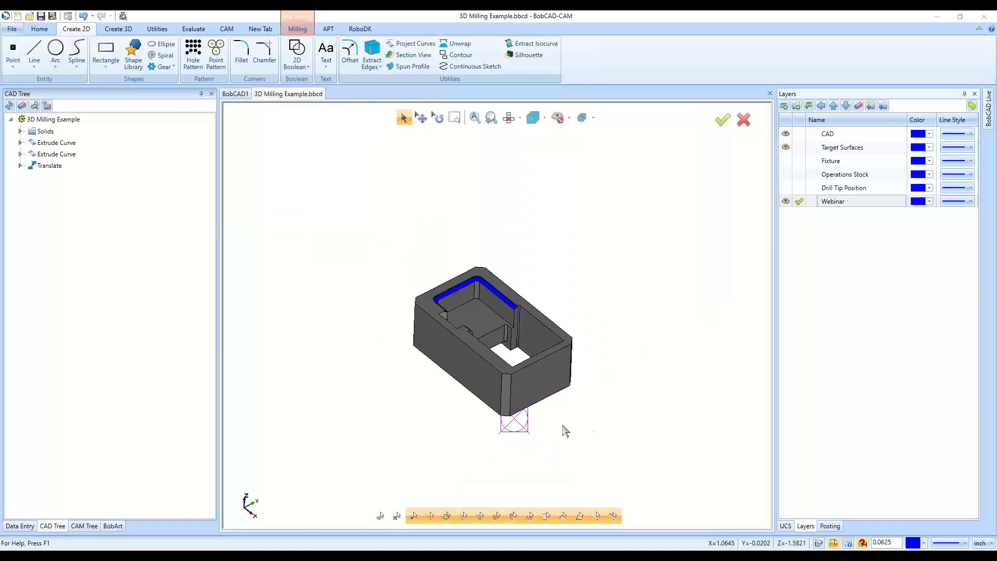
Set the enlarged point below the block back to the plain dot point style
middle_click_drag(565, 432, 525, 428)
scroll(469, 451, "up", 3)
middle_click_drag(633, 376, 643, 381)
right_click(278, 252)
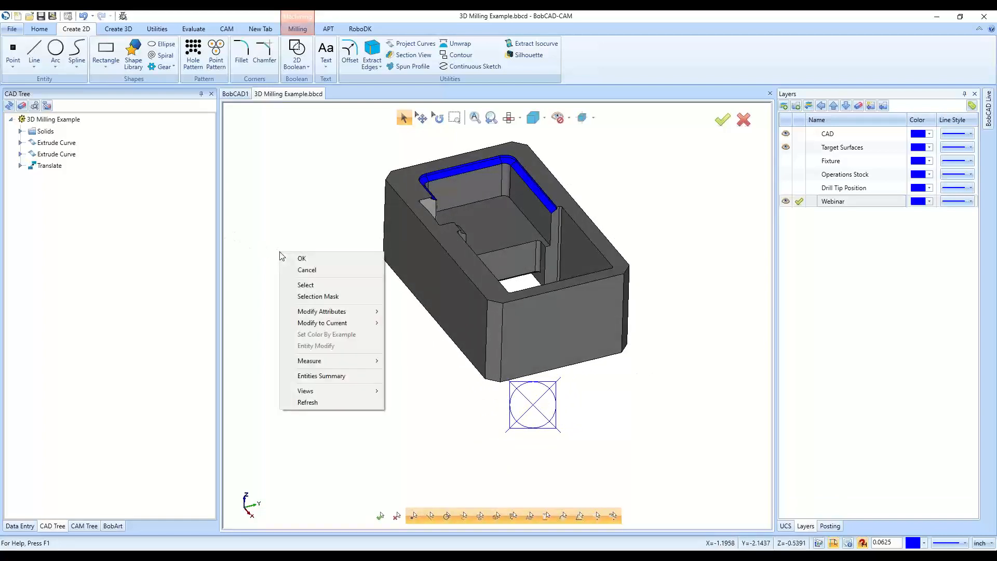
left_click(442, 433)
left_click_drag(486, 426, 551, 425)
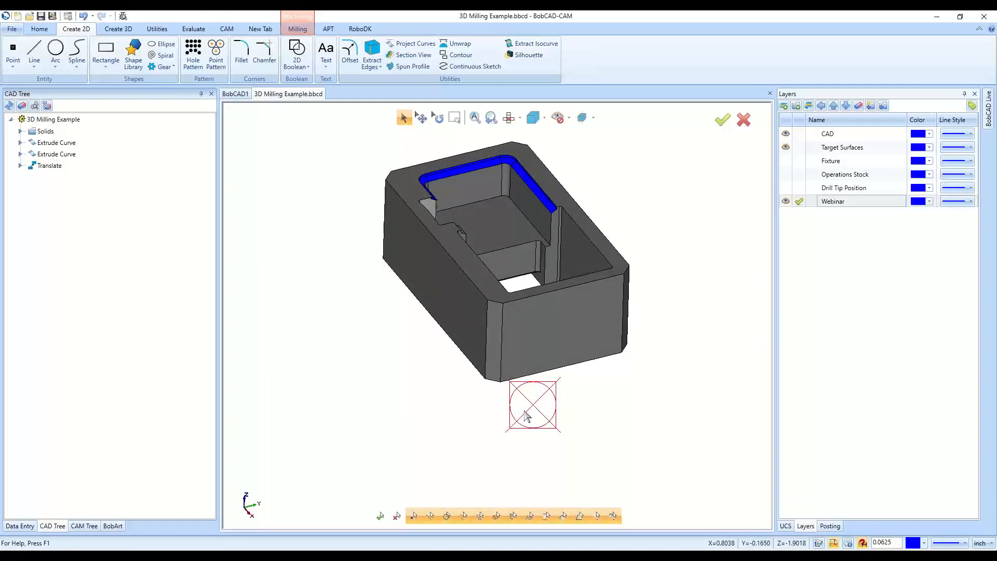
right_click(278, 326)
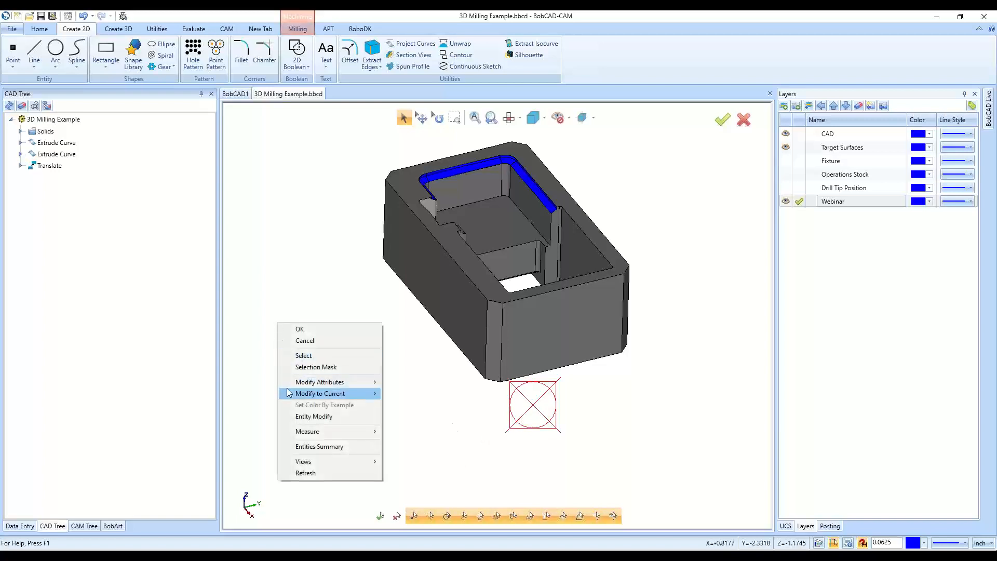
mouse_move(289, 383)
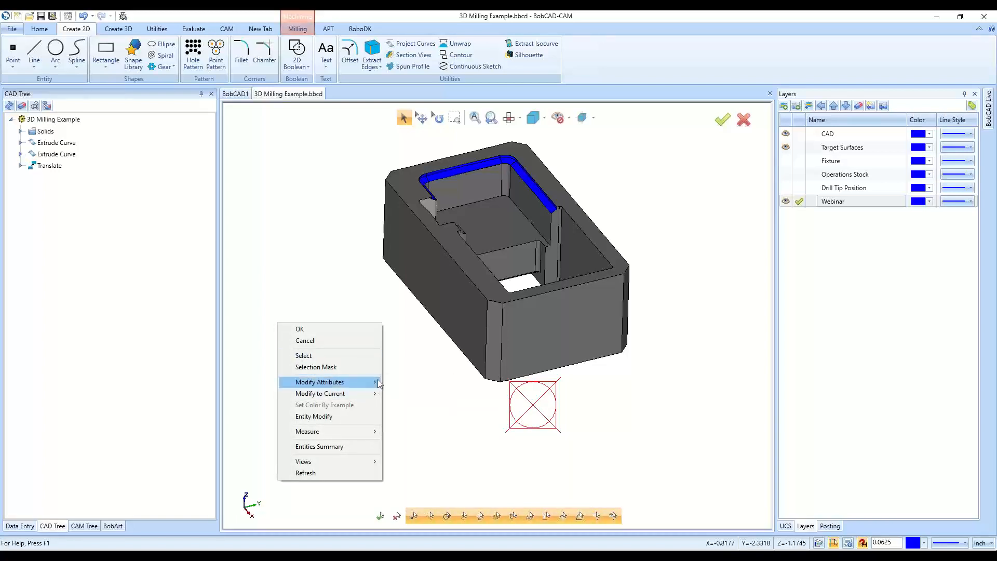
left_click(423, 418)
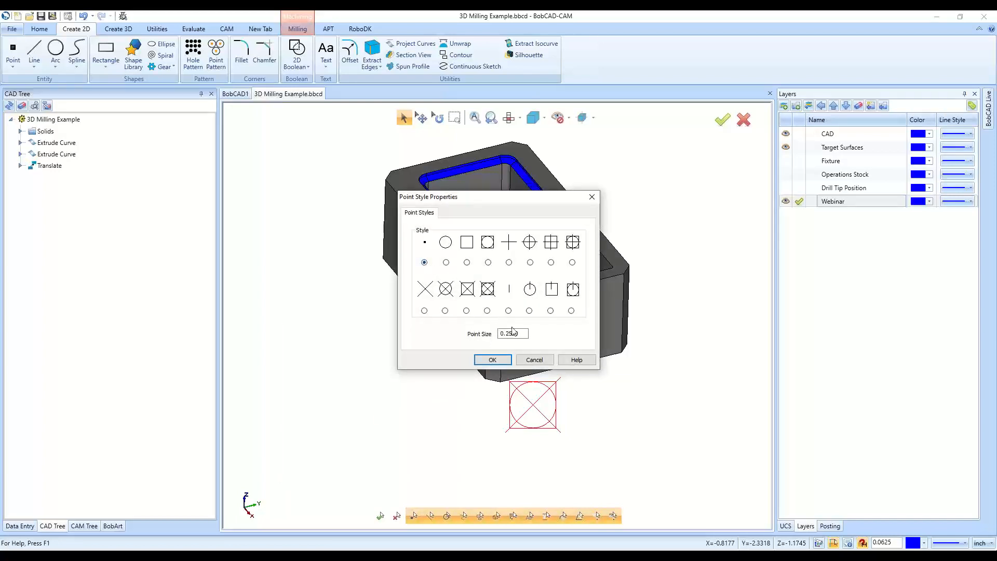
left_click_drag(520, 332, 485, 336)
left_click(488, 362)
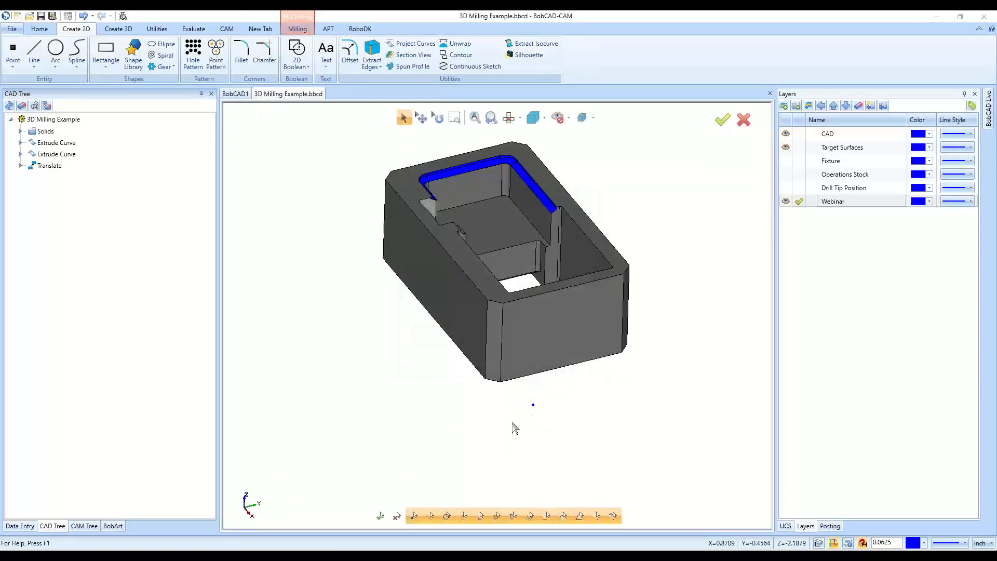
scroll(467, 429, "down", 5)
scroll(447, 471, "up", 4)
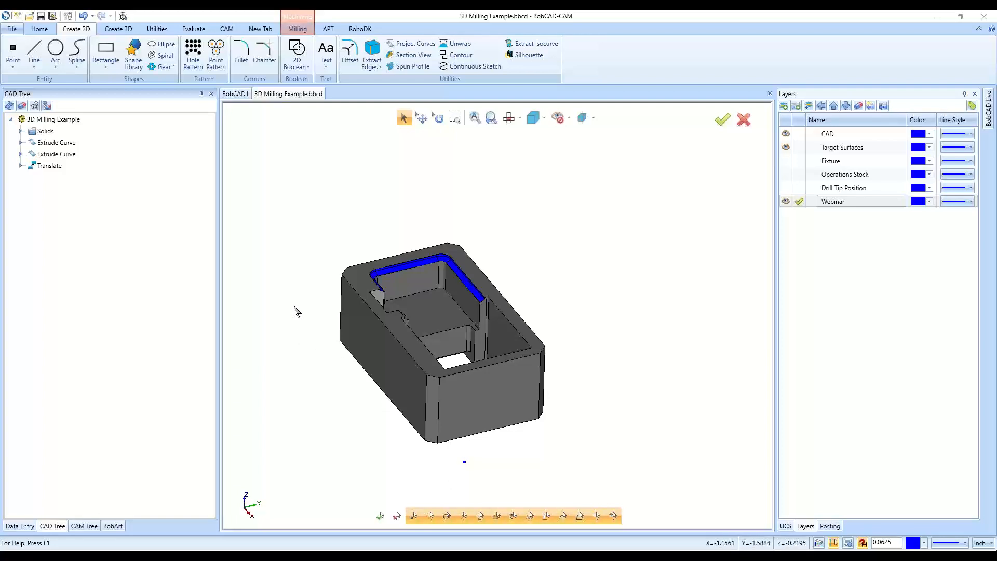
scroll(470, 289, "up", 10)
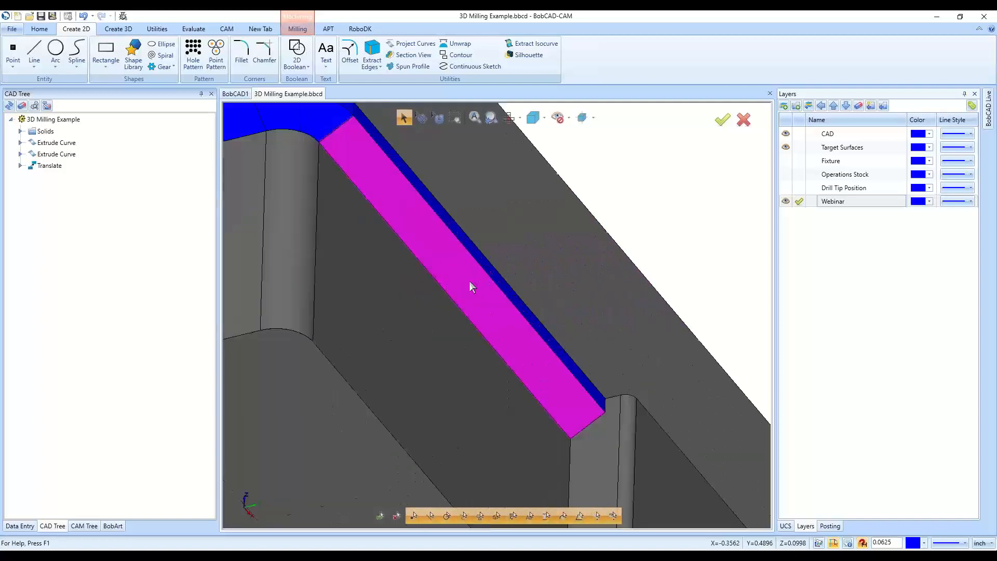
left_click(471, 287)
right_click(606, 213)
left_click(615, 227)
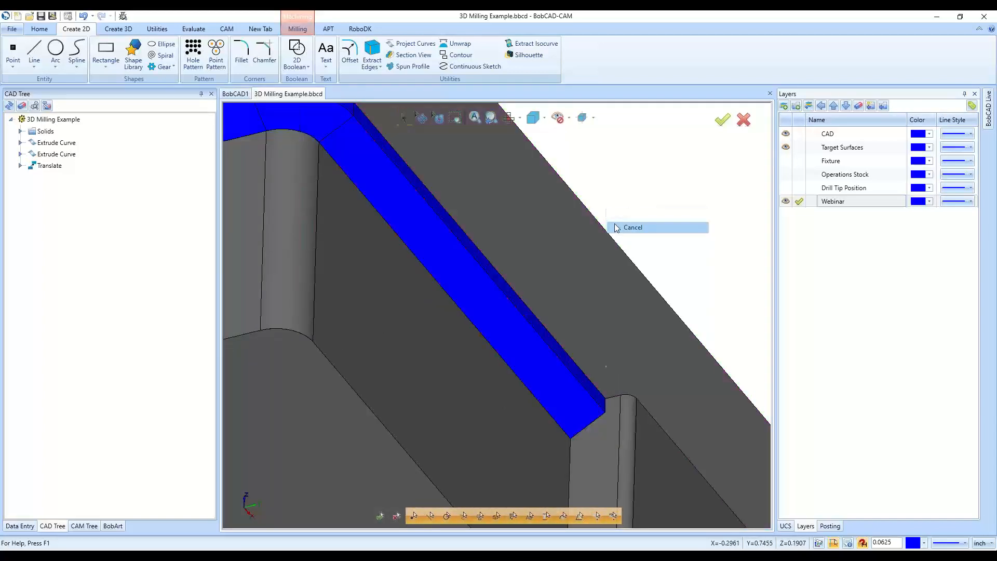
Select all floor and wall faces of the blue ledge, from the long straight run around the corners to the notch
left_click(400, 120)
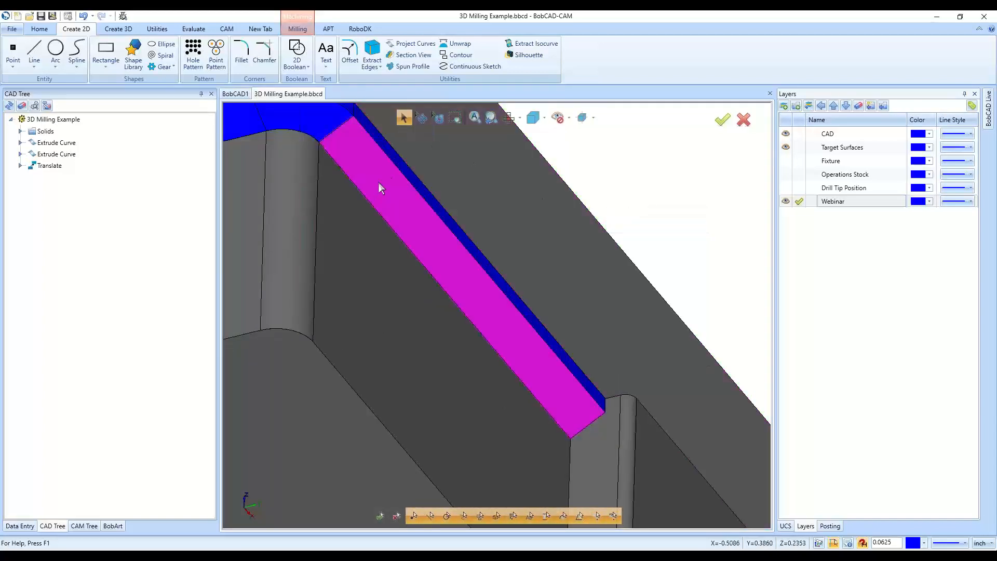
left_click(419, 220)
scroll(537, 398, "down", 5)
scroll(486, 343, "up", 3)
left_click(434, 234)
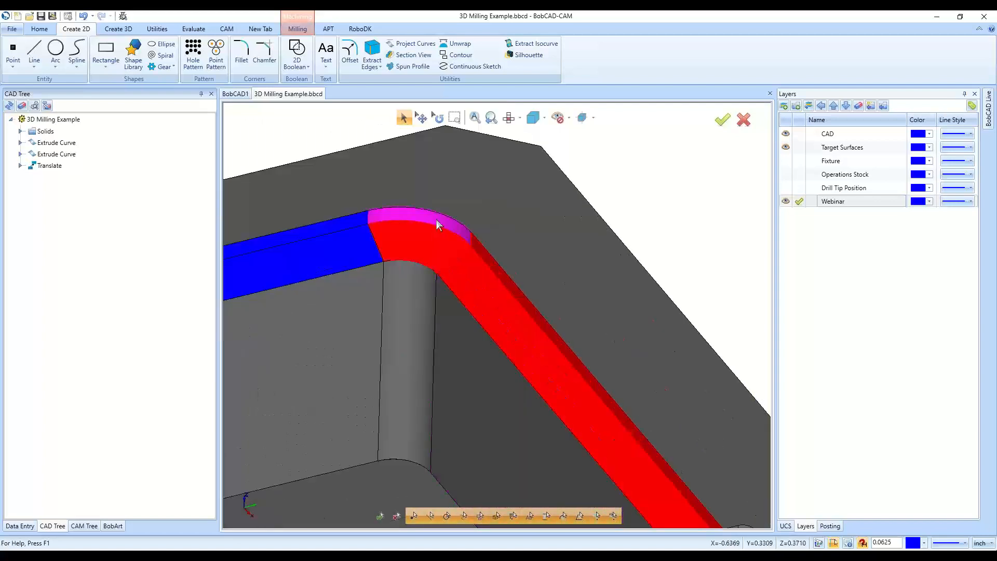
left_click(350, 241)
scroll(495, 335, "down", 5)
middle_click_drag(586, 378, 501, 376)
scroll(453, 331, "up", 5)
left_click(493, 343)
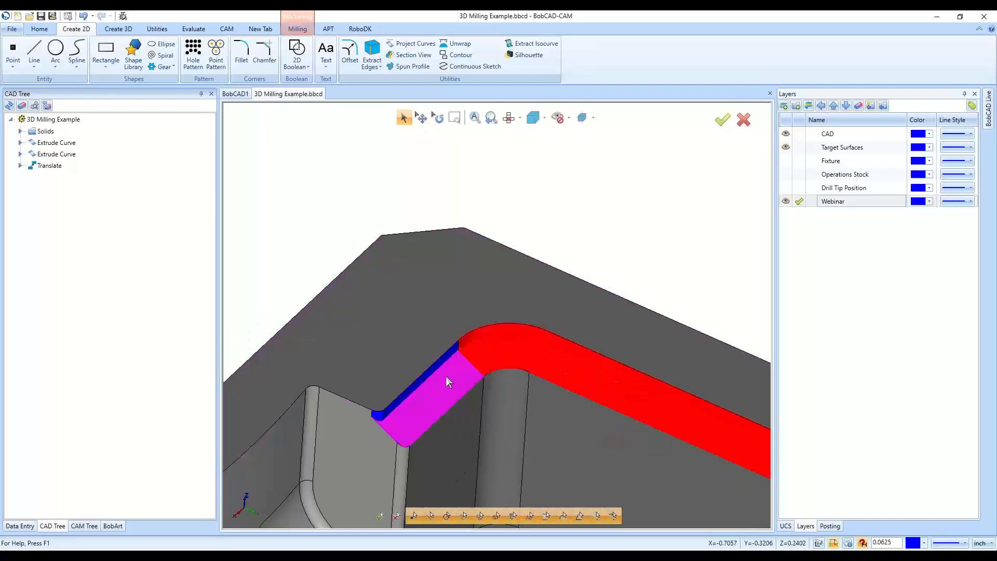
left_click(446, 376)
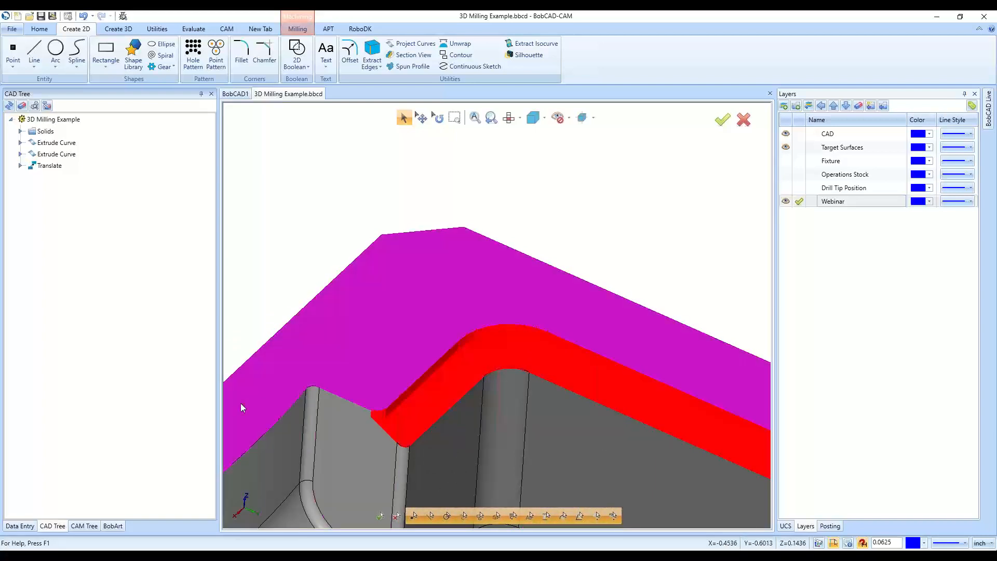
Assign the selected ledge faces to the Target Surfaces layer
right_click(237, 193)
mouse_move(287, 253)
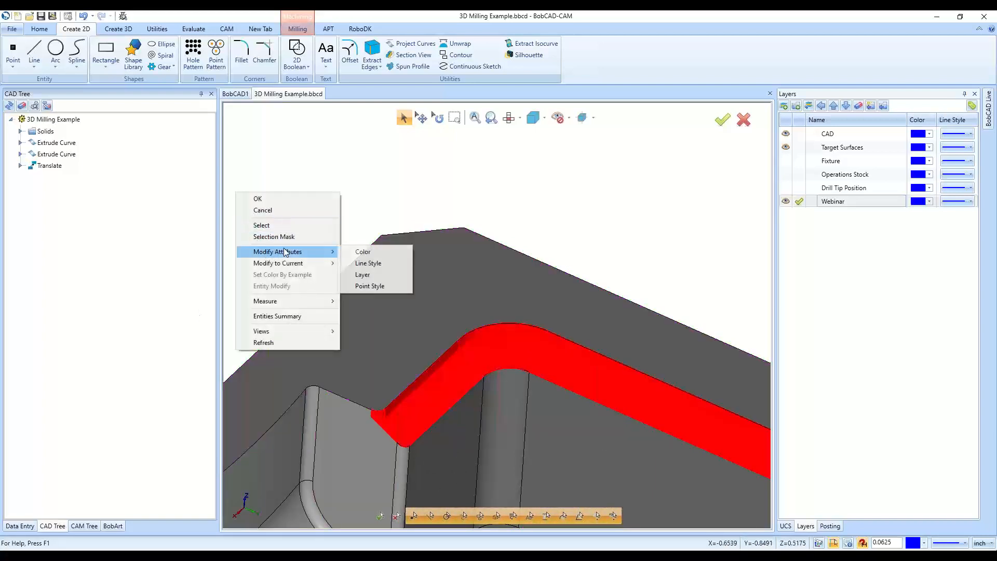
left_click(378, 274)
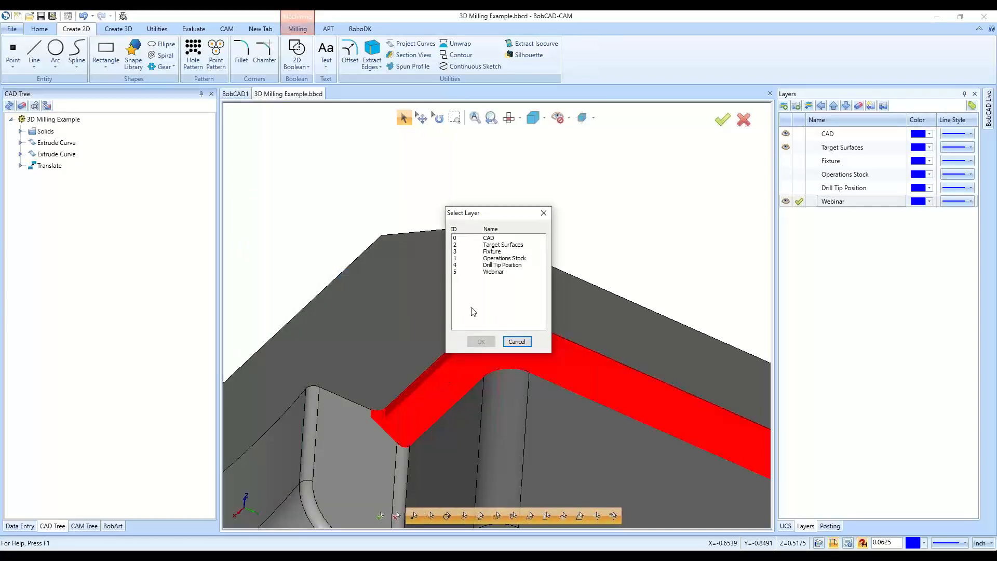
left_click(493, 244)
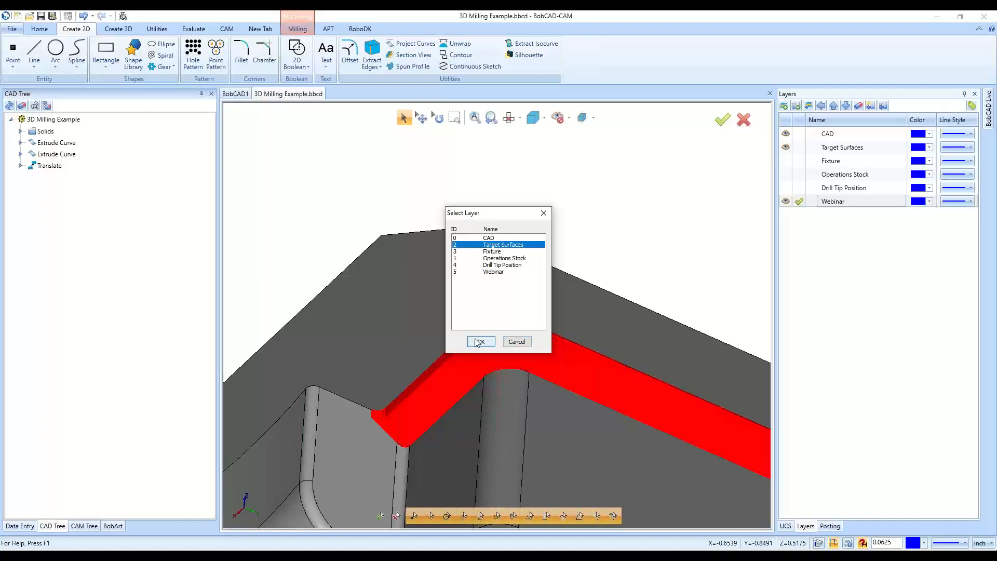
left_click(494, 274)
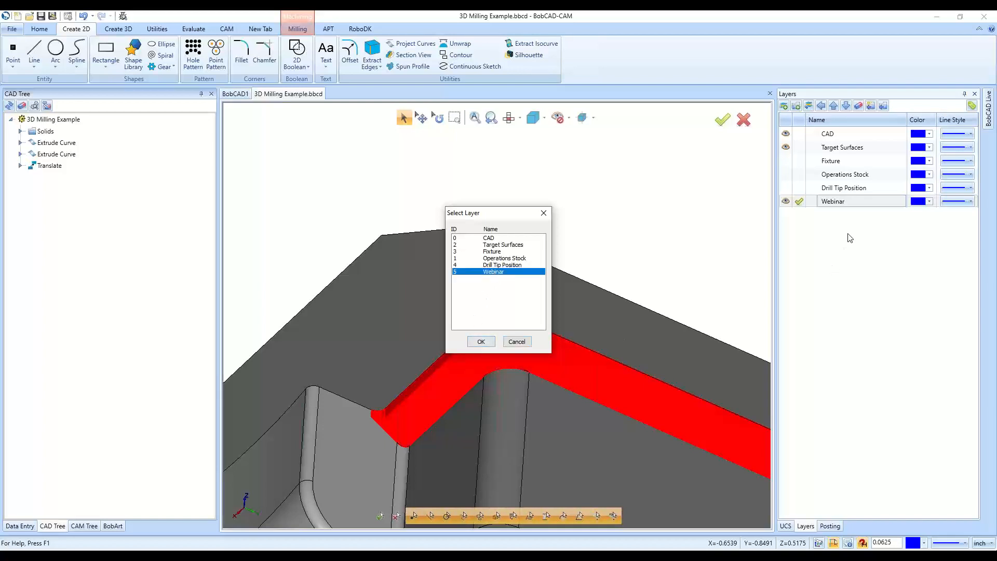
left_click(501, 246)
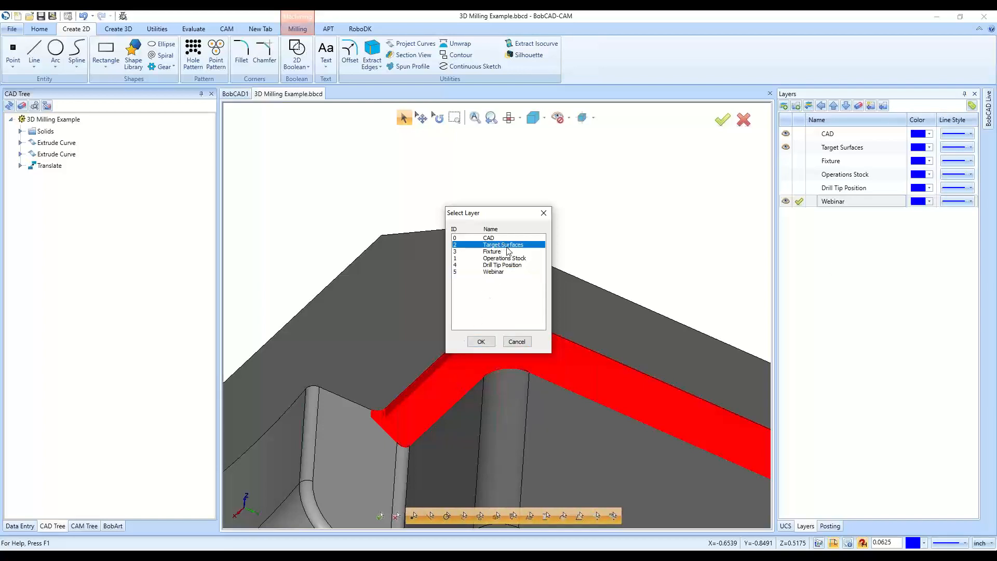
left_click(496, 273)
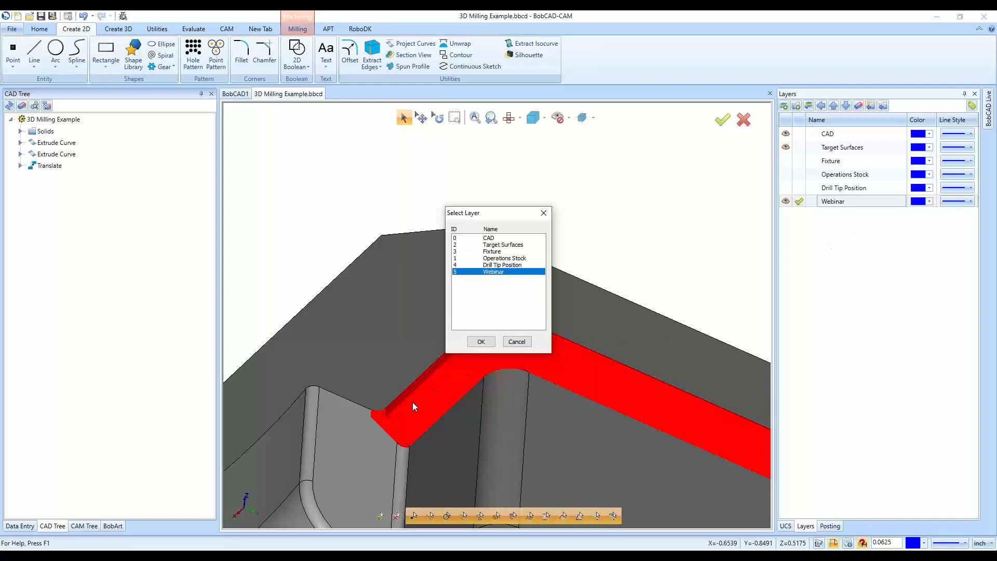
left_click(495, 245)
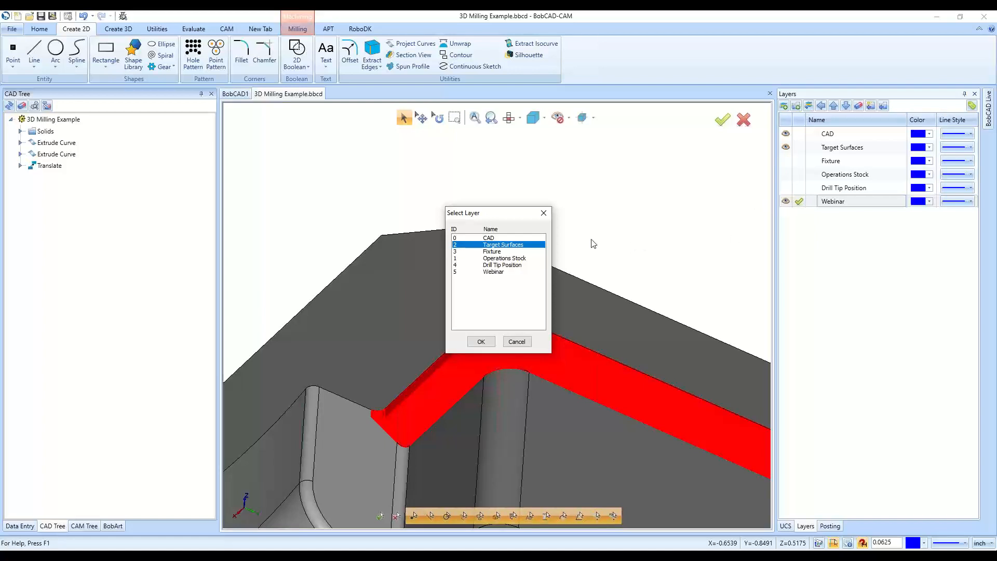
left_click(482, 342)
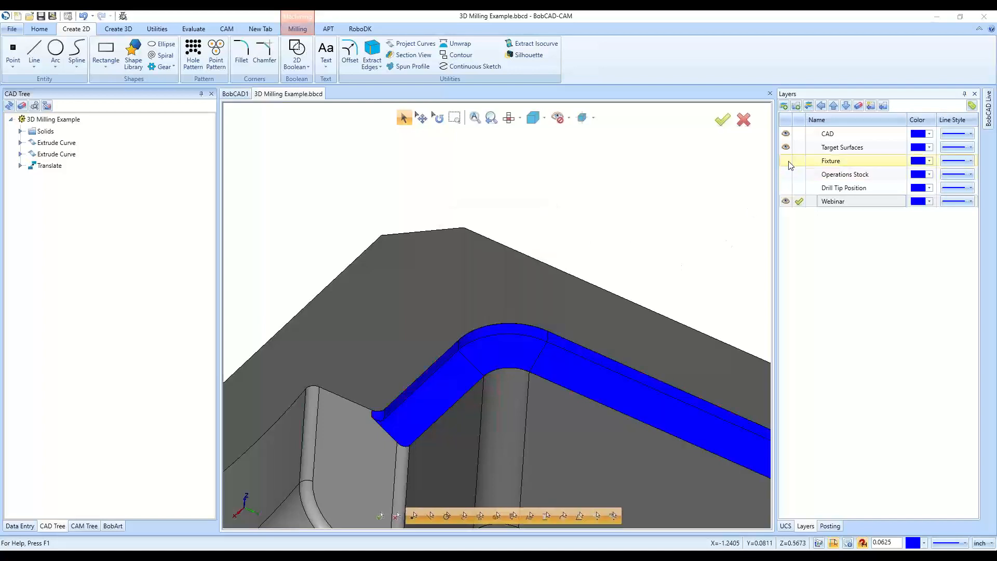
Make Target Surfaces the active layer and hide the Webinar layer
left_click(800, 134)
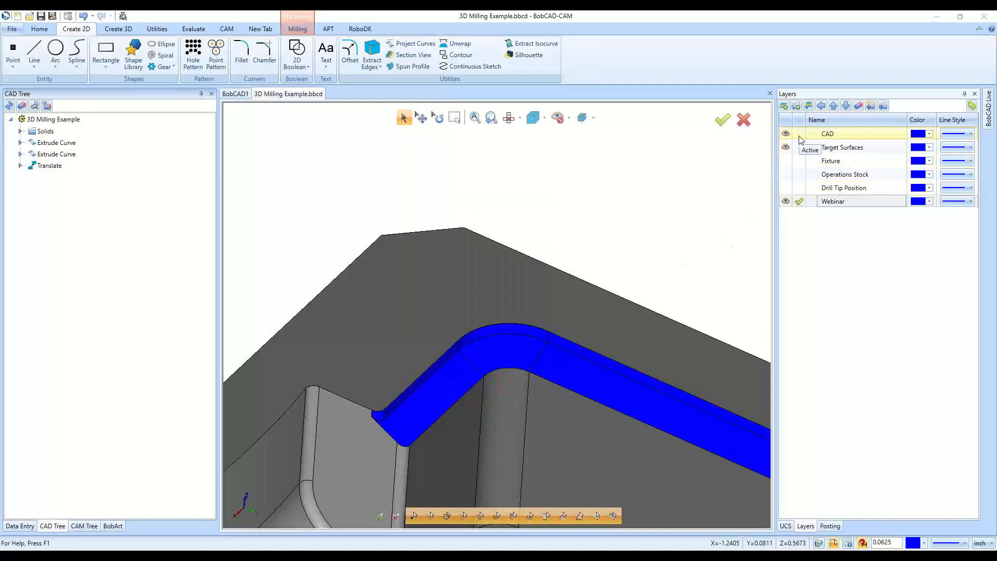
left_click(795, 200)
left_click(799, 148)
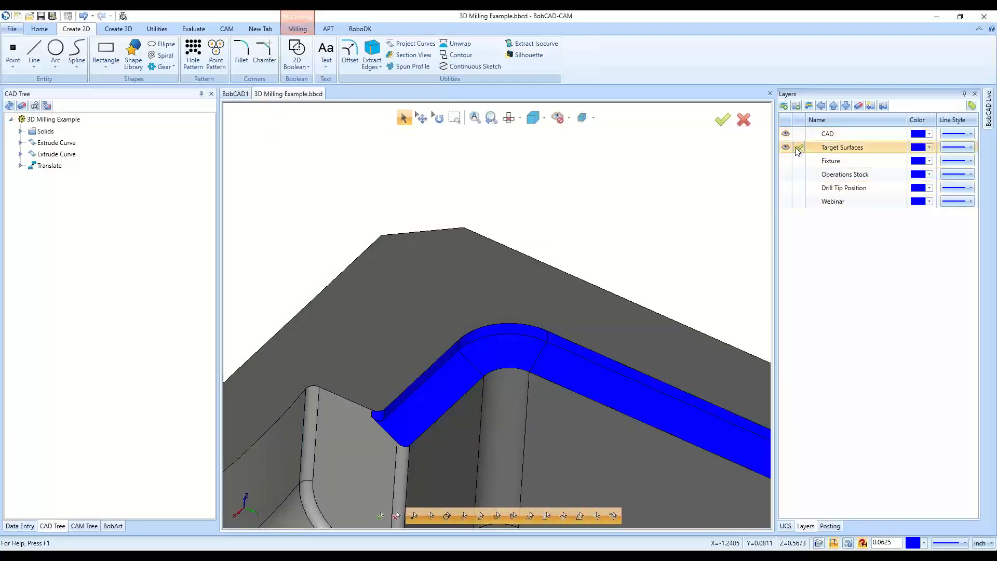
Hide the CAD layer to check which faces are on Target Surfaces, and show the CAD layer again
scroll(478, 178, "down", 5)
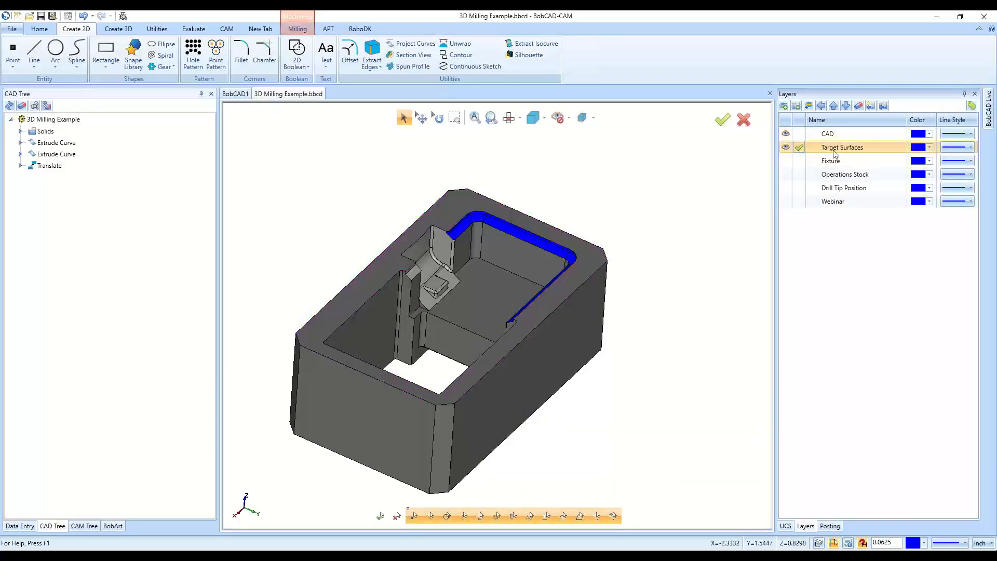
middle_click_drag(660, 378, 697, 412)
left_click(786, 134)
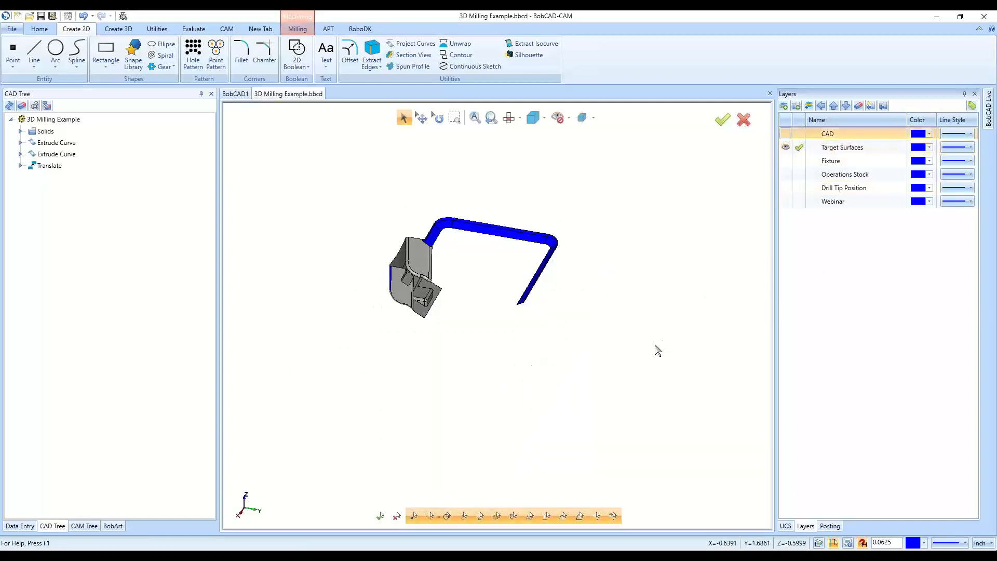
left_click(785, 136)
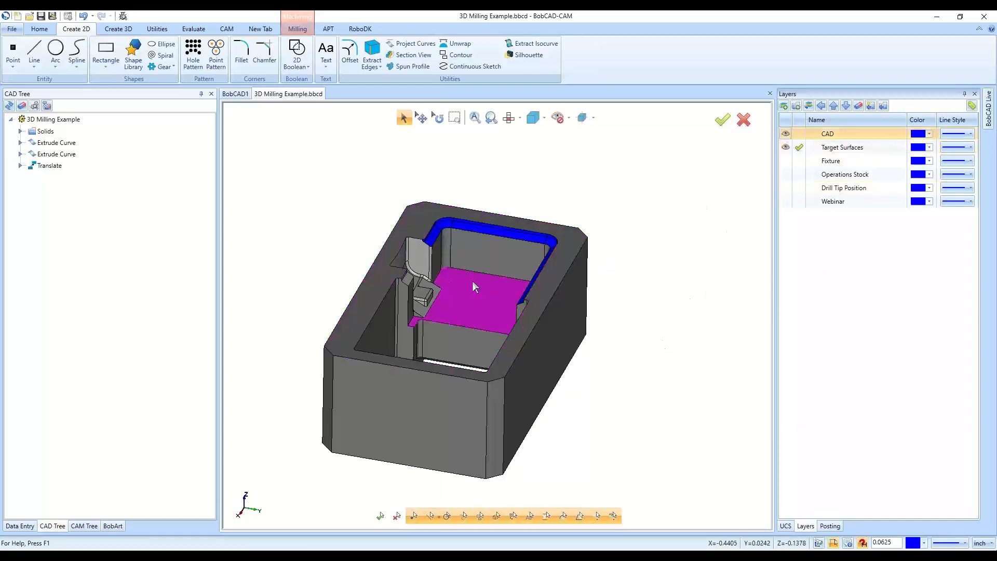
Select the gray recess's back wall, its side wall beside the ledge, the vertical corner fillets, the curved face and its adjoining fillets
scroll(413, 269, "up", 3)
scroll(412, 269, "down", 3)
middle_click_drag(441, 279, 614, 380)
right_click(697, 222)
left_click(708, 225)
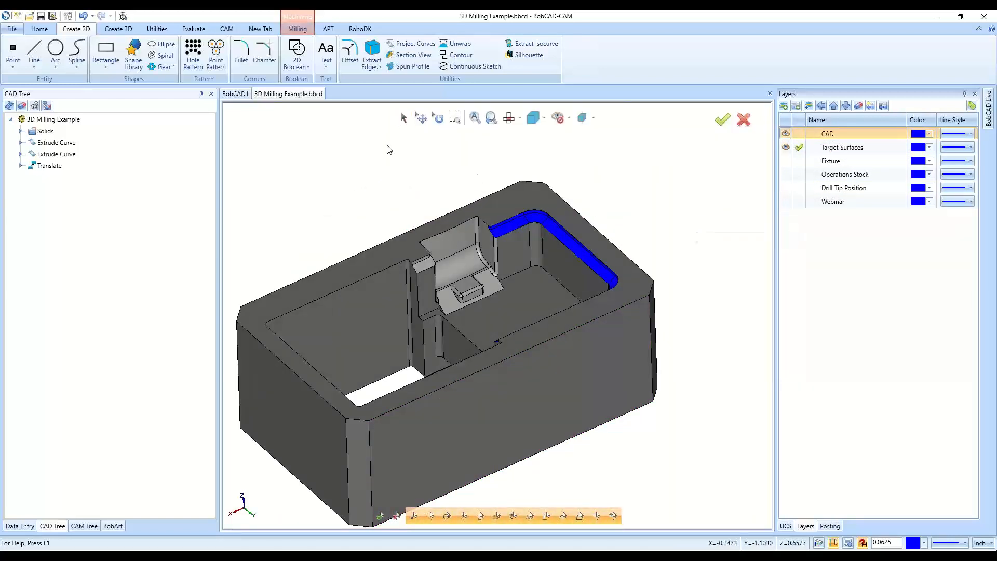
left_click(406, 117)
scroll(463, 232, "up", 6)
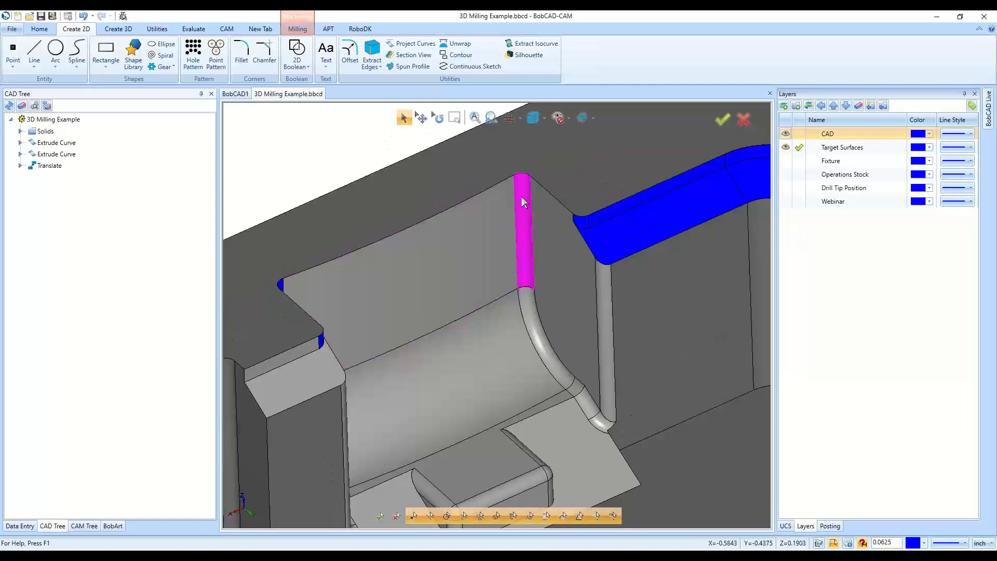
left_click(522, 196)
left_click(501, 217)
left_click(574, 234)
left_click(598, 292)
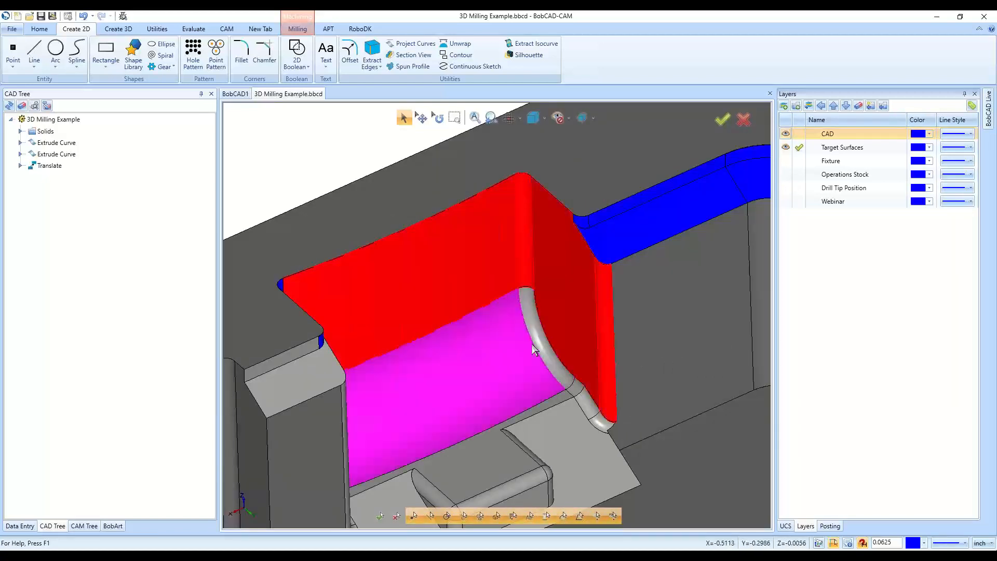
left_click(532, 343)
left_click(575, 393)
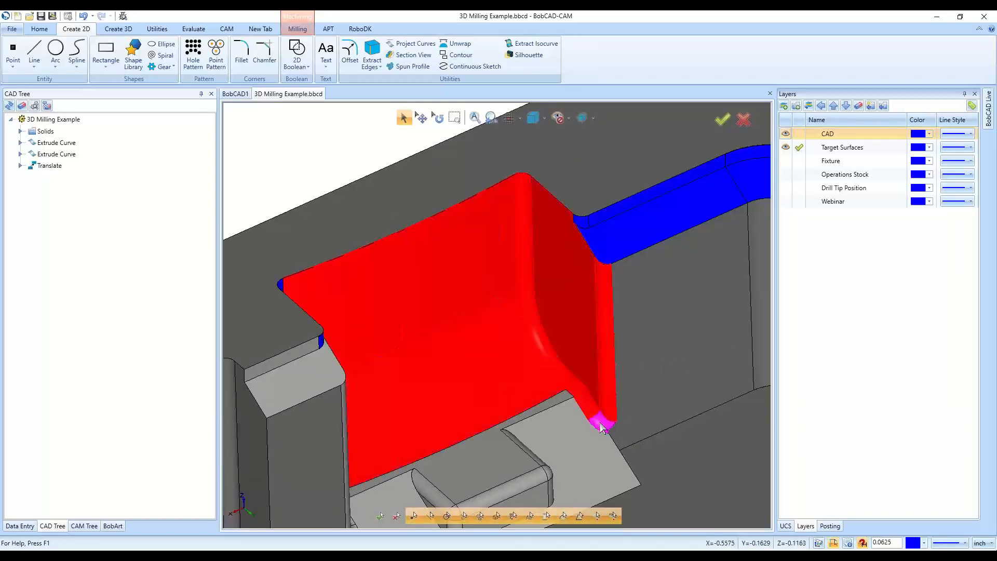
Add the recess's bottom corner fillet, its sloped floor, and the faces and fillets of the small raised block to the selection
left_click(601, 417)
left_click(580, 434)
left_click(544, 406)
left_click(530, 448)
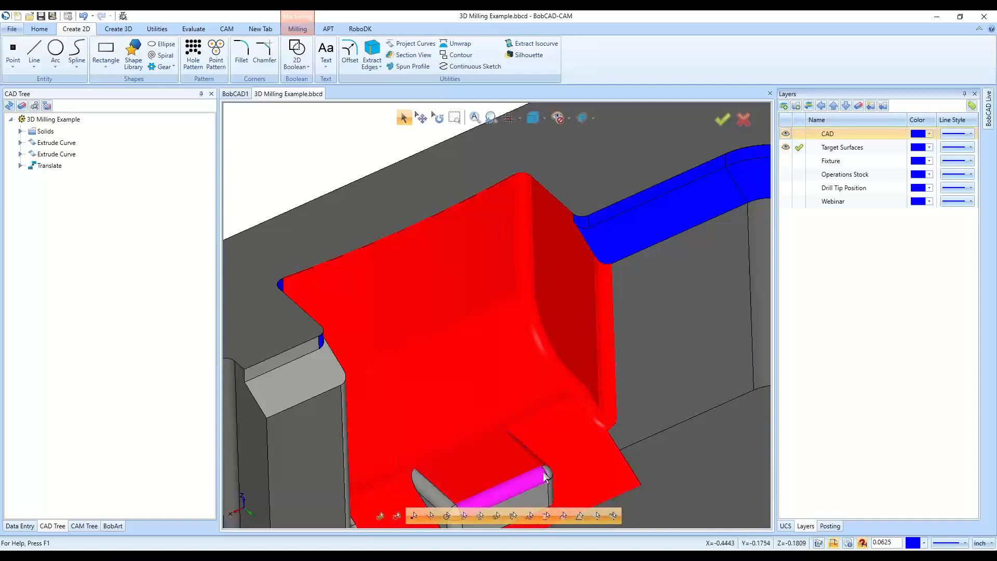
left_click(542, 484)
left_click(549, 493)
left_click(519, 499)
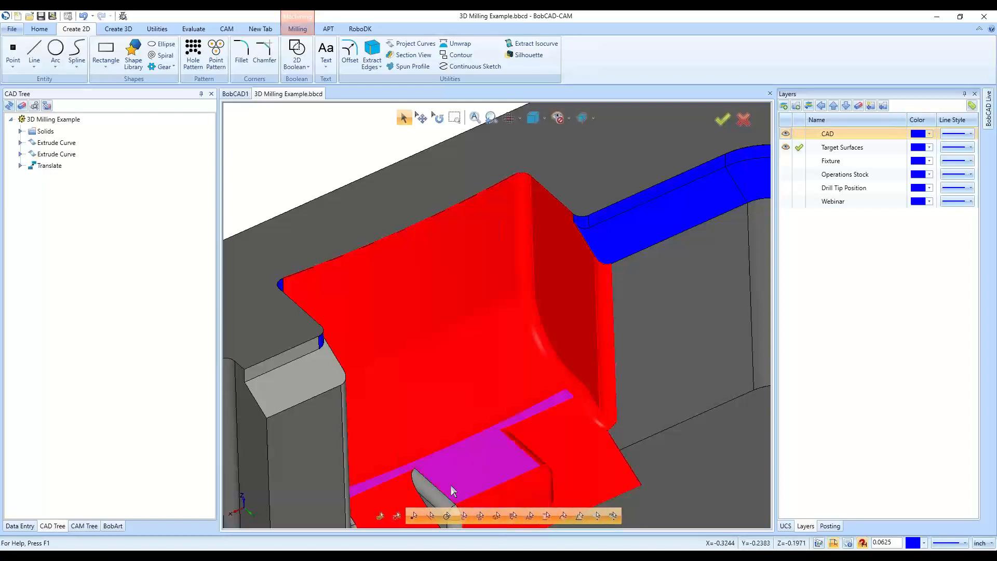
left_click(424, 493)
Add the recess's opposite side wall and the blue vertical corner fillet beside it to the selection
scroll(440, 379, "down", 3)
left_click(440, 379)
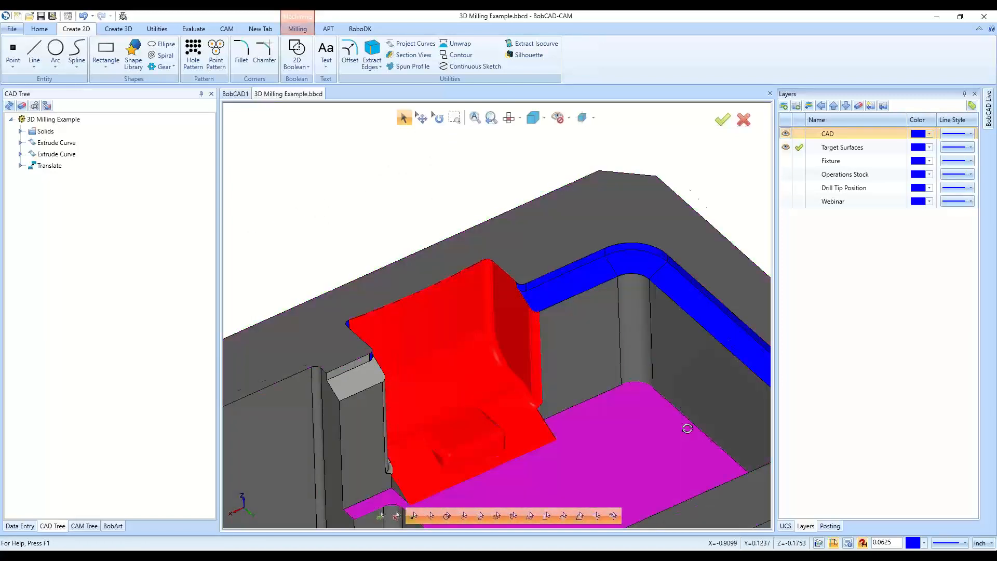
middle_click_drag(688, 426, 505, 376)
scroll(505, 376, "down", 3)
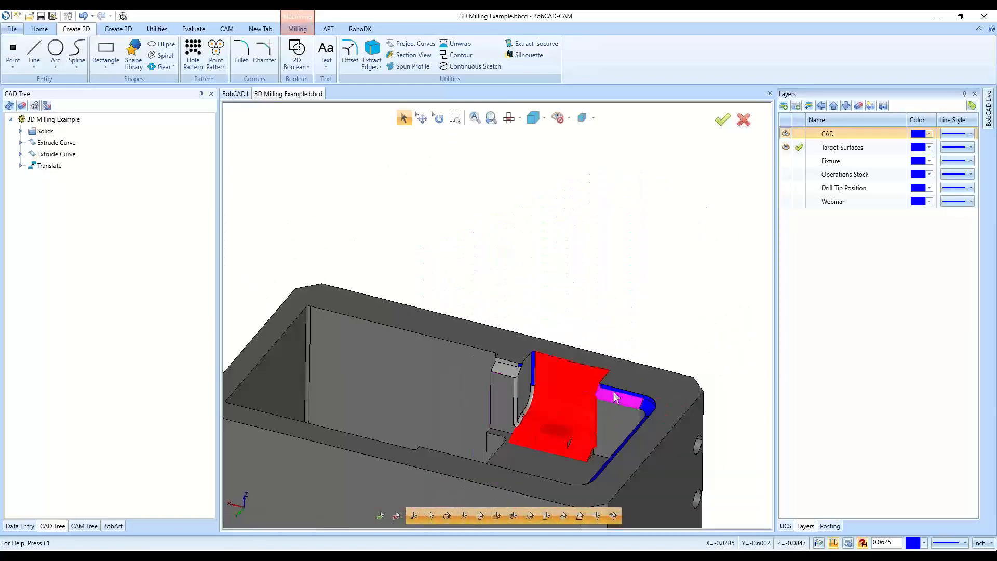
scroll(617, 392, "up", 4)
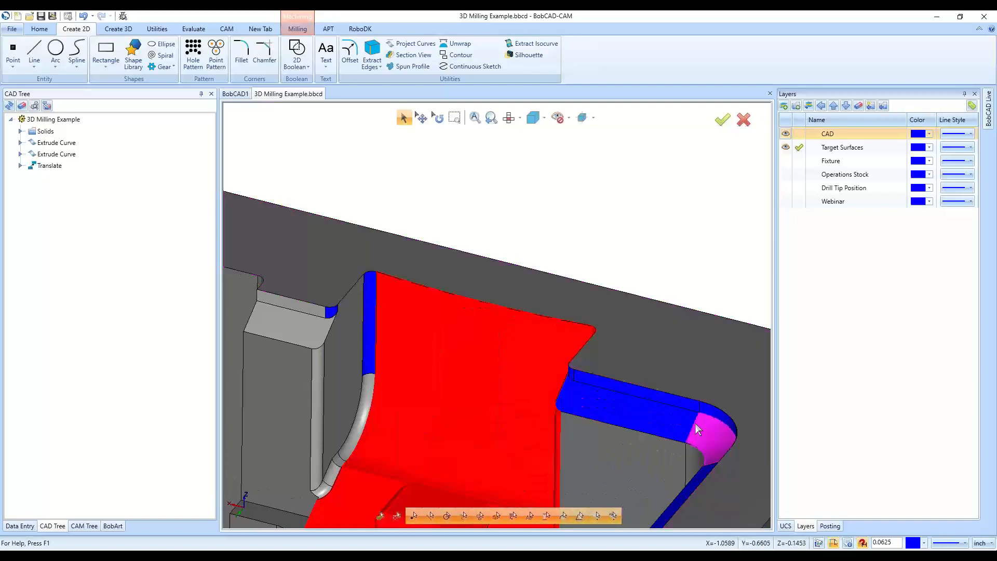
scroll(317, 298, "up", 2)
scroll(318, 301, "up", 2)
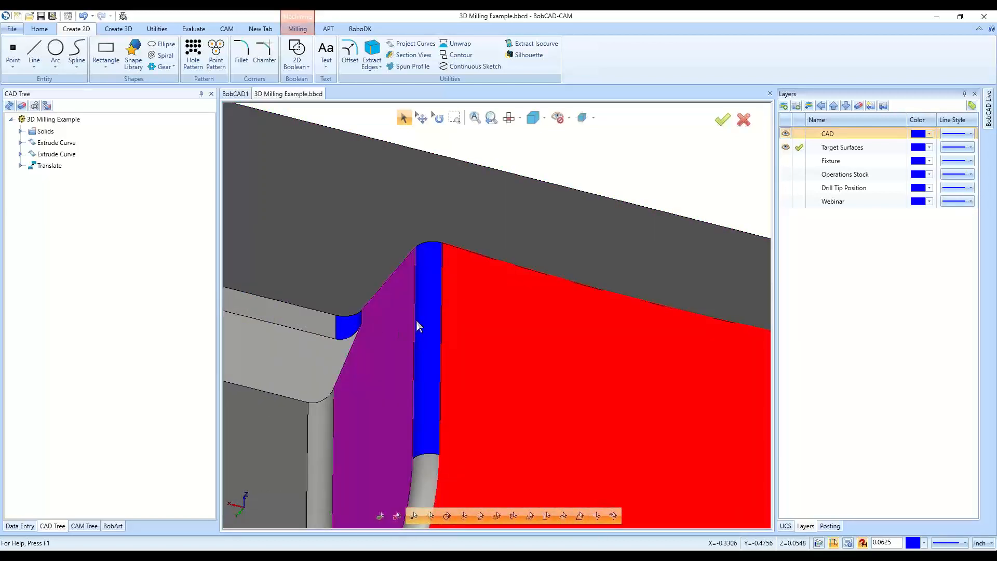
scroll(360, 328, "down", 6)
Assign the selected recess faces to the CAD layer
right_click(459, 254)
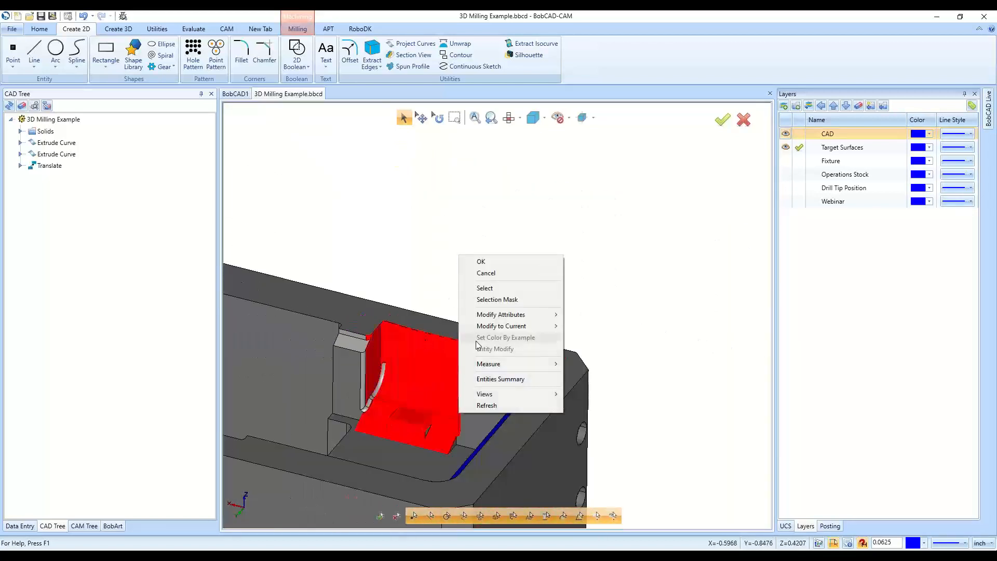
mouse_move(519, 314)
left_click(586, 336)
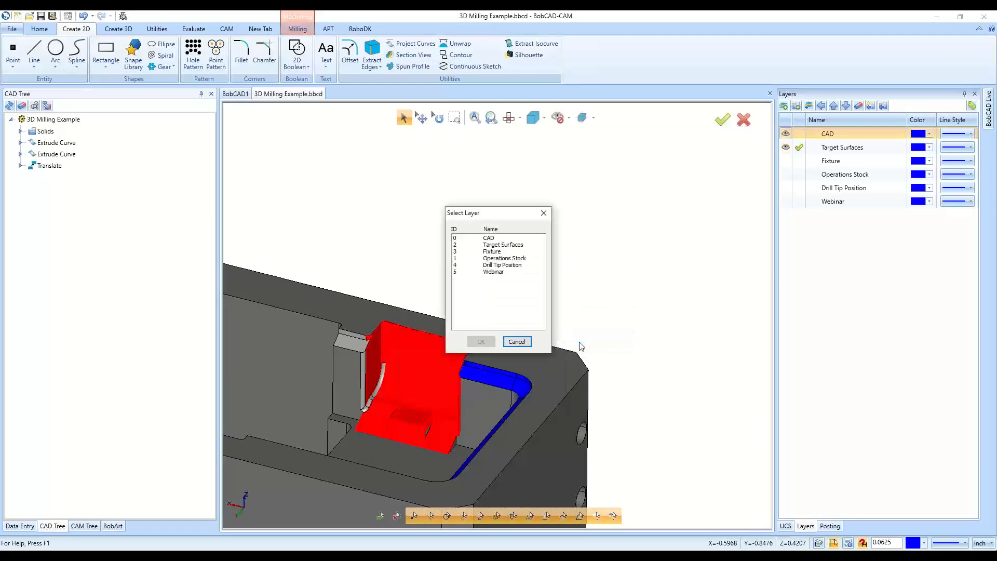
left_click(489, 239)
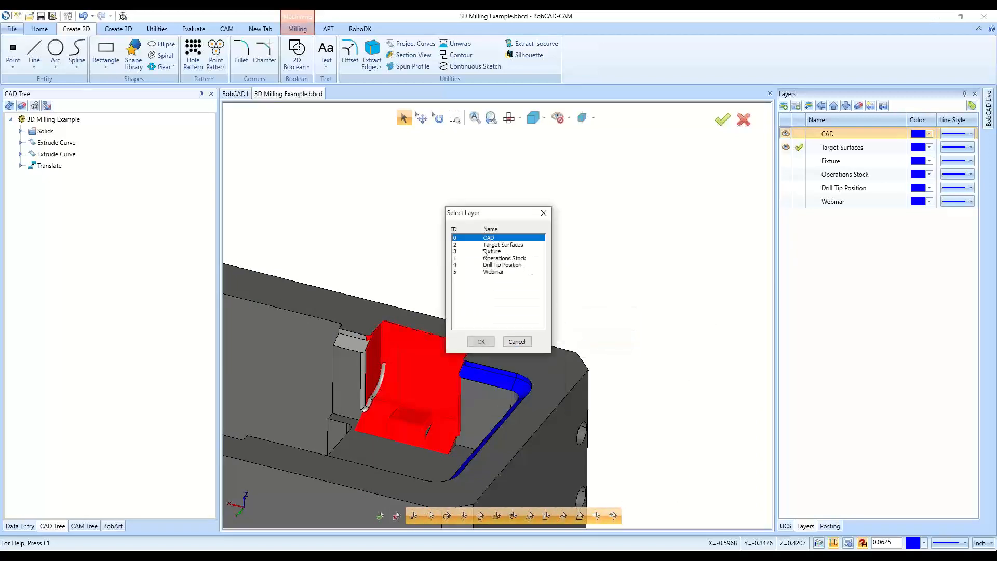
left_click(480, 341)
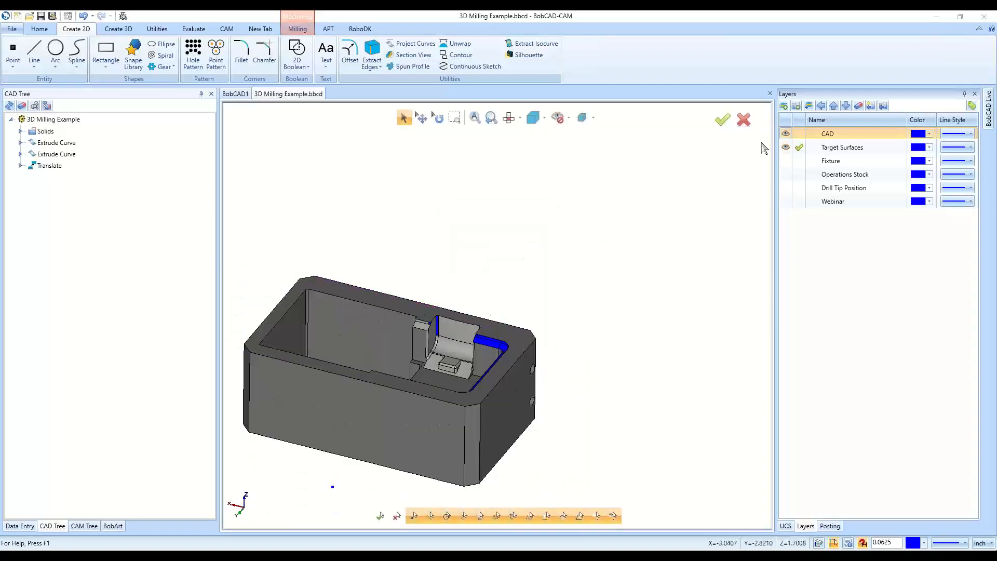
Hide the CAD layer and select all leftover gray recess faces, including the small isolated sliver, leaving the blue ledge unselected
left_click(786, 134)
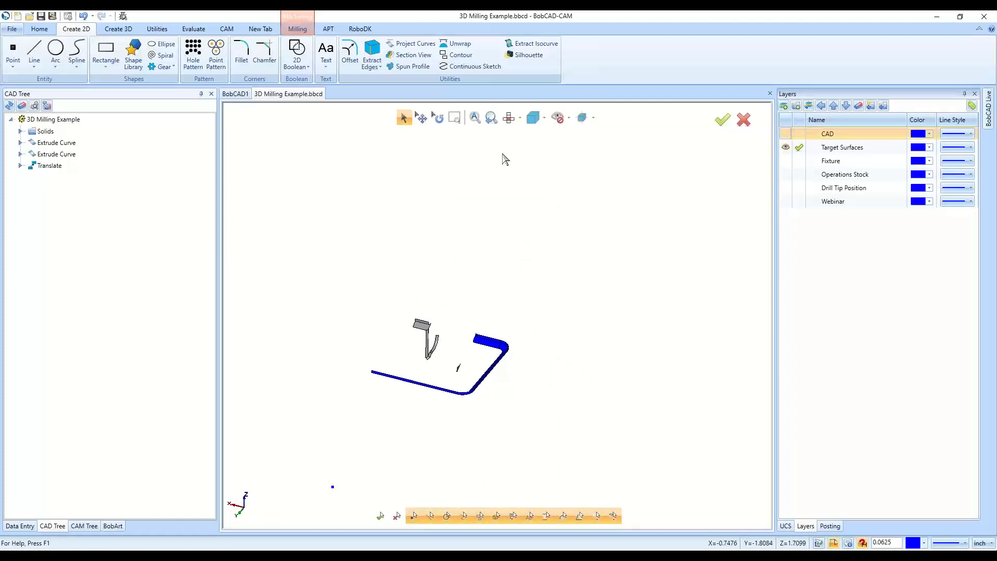
right_click(407, 223)
left_click(415, 226)
right_click(416, 167)
left_click(422, 184)
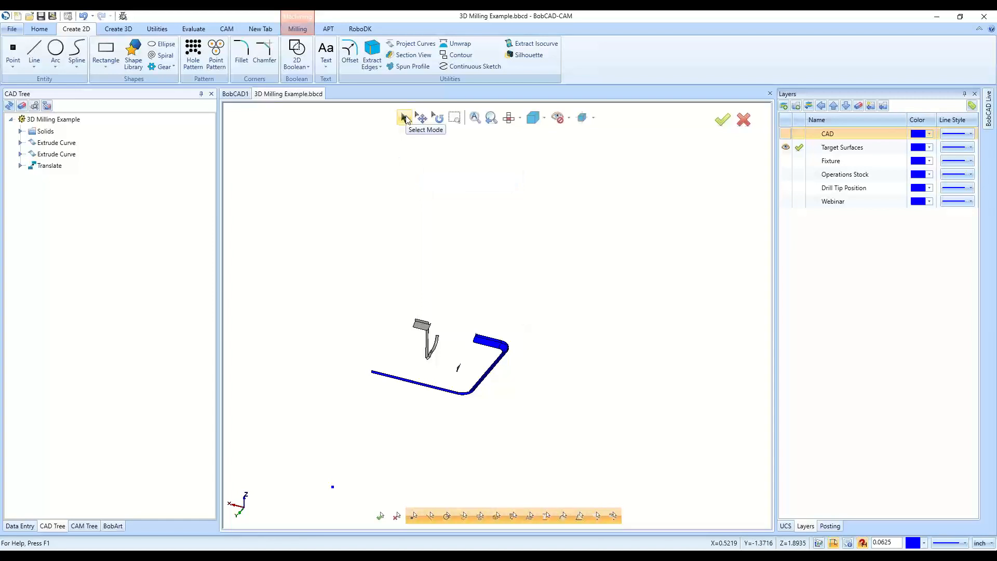
left_click(404, 117)
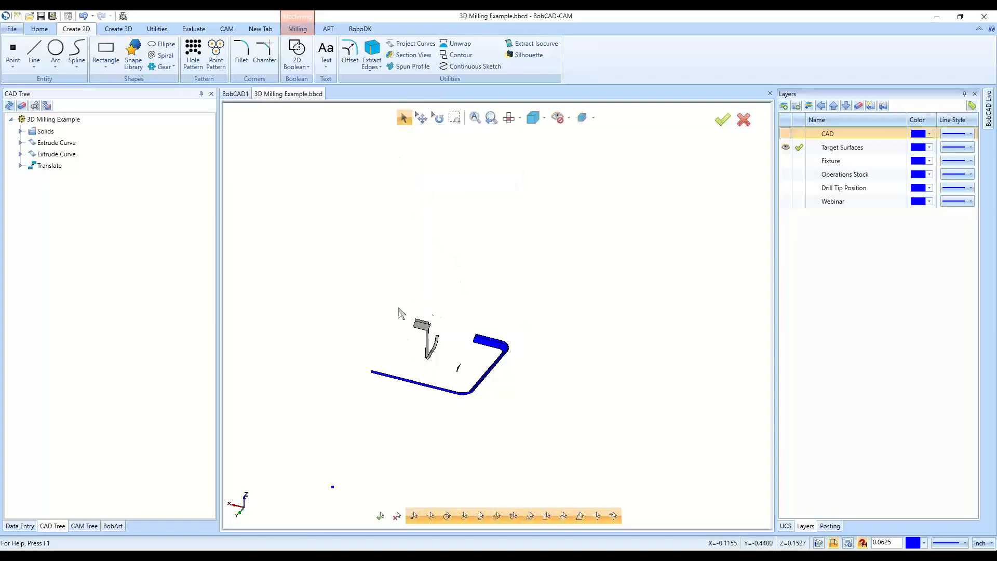
left_click_drag(391, 303, 457, 371)
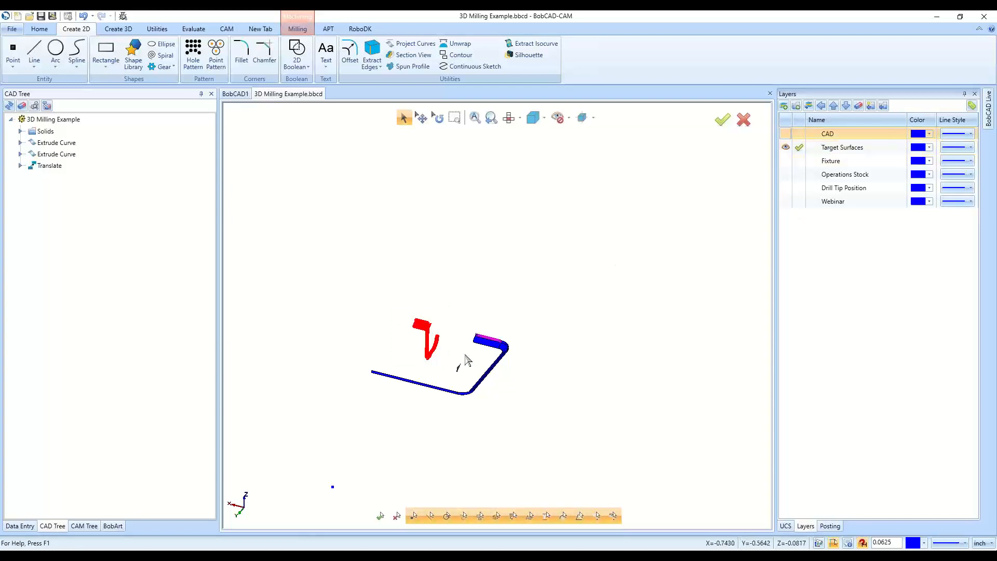
scroll(466, 358, "up", 3)
Move the selected leftover gray faces to the CAD layer so only the blue ledge stays on Target Surfaces
right_click(443, 336)
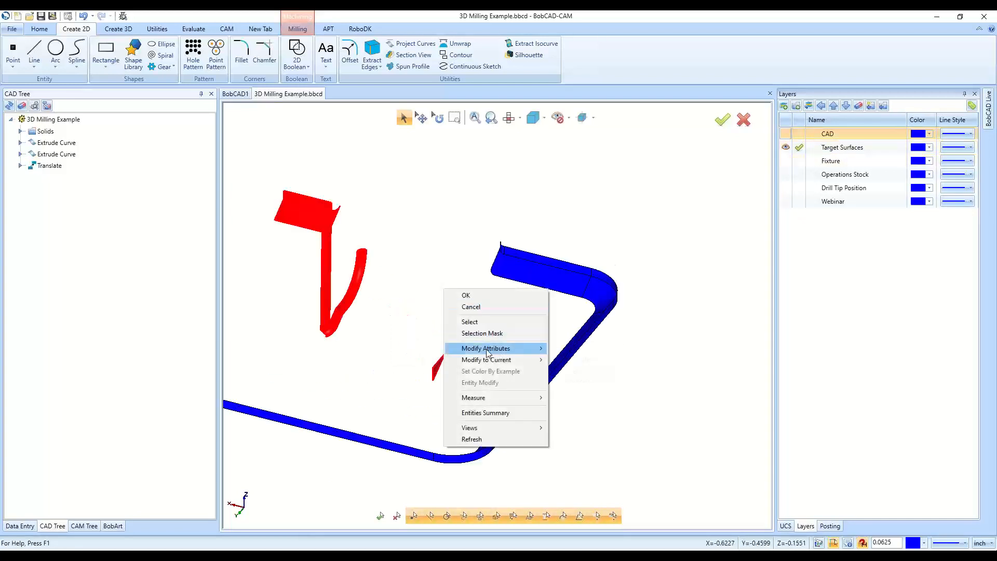
mouse_move(488, 353)
left_click(592, 370)
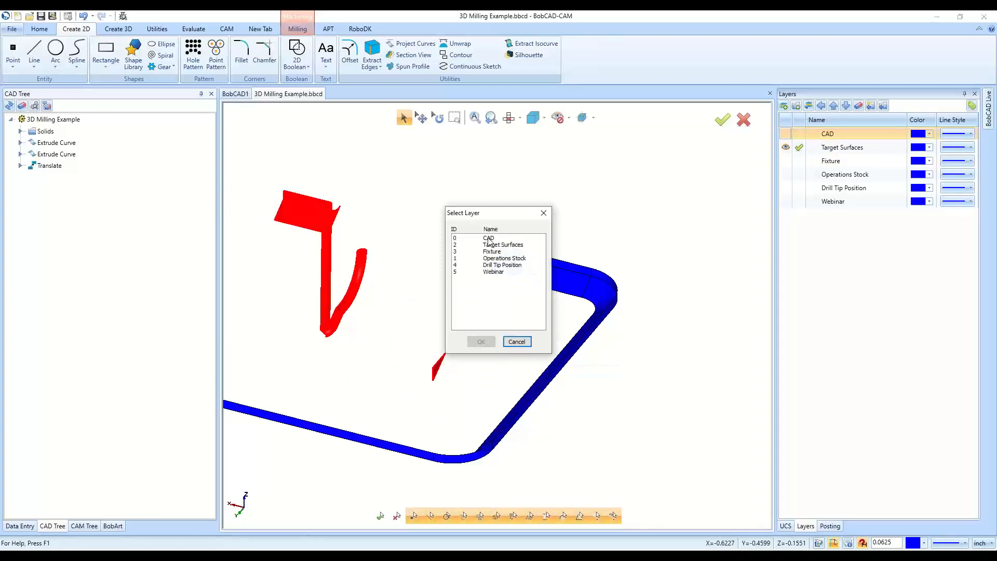
left_click(490, 238)
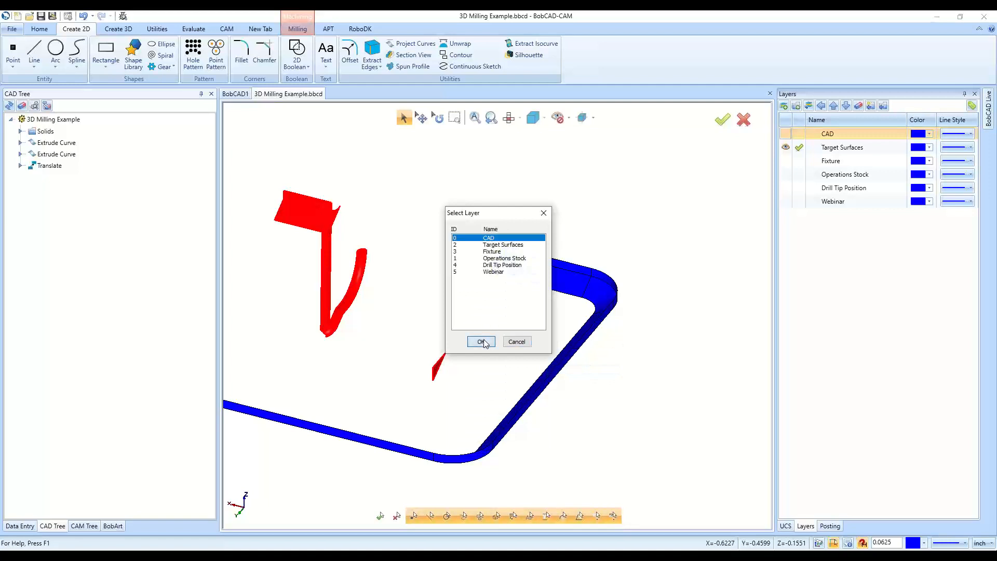
left_click(481, 341)
scroll(485, 316, "down", 3)
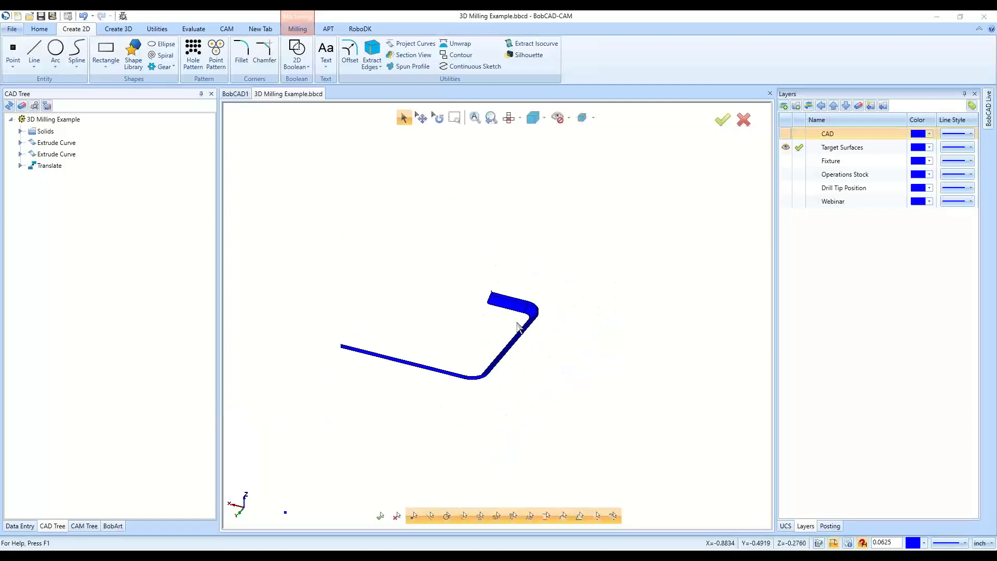
Show the CAD layer again and inspect the blue ledge within the full part
left_click(785, 134)
middle_click_drag(590, 296, 605, 431)
scroll(463, 278, "up", 6)
scroll(463, 278, "down", 3)
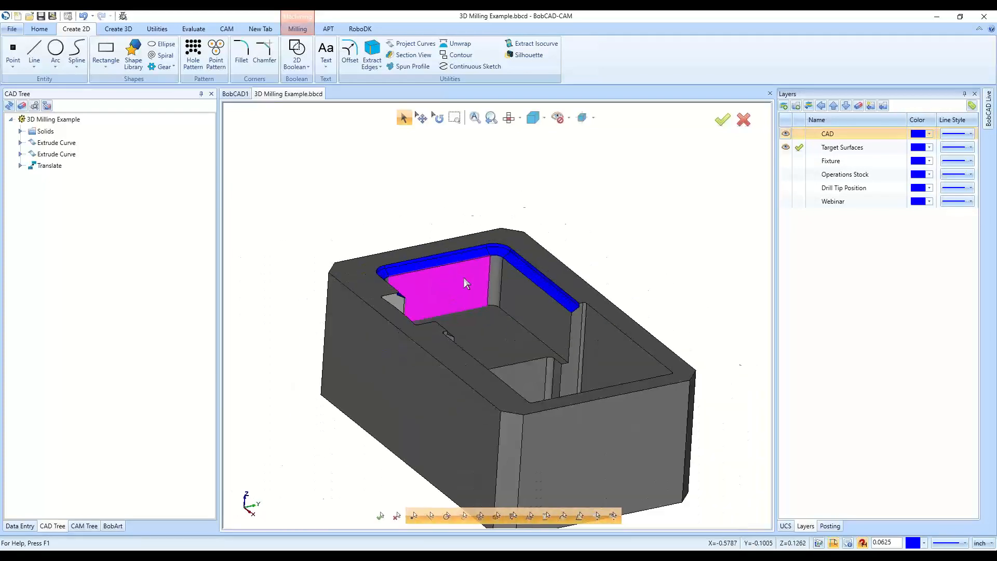
scroll(464, 278, "up", 2)
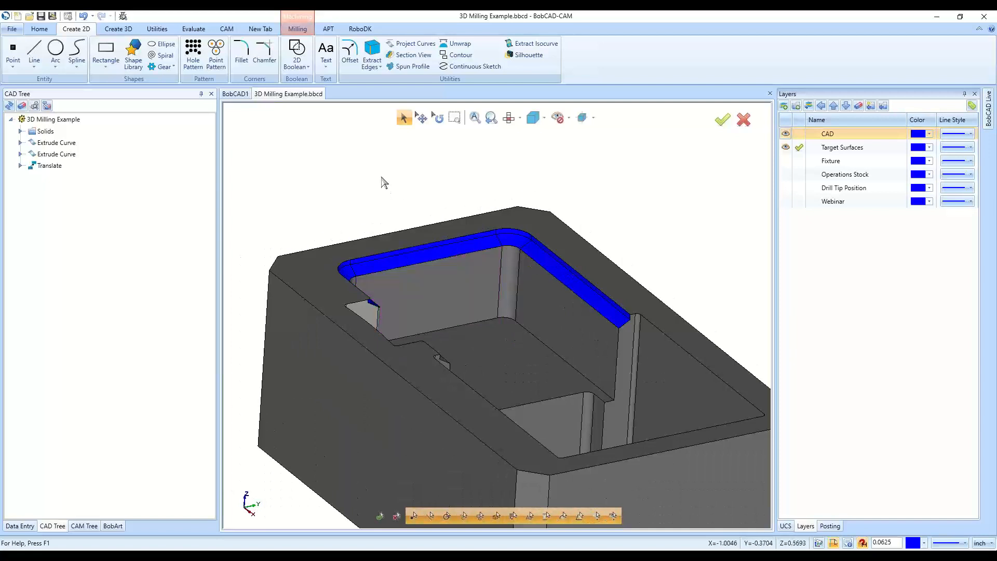
middle_click_drag(332, 145, 317, 140)
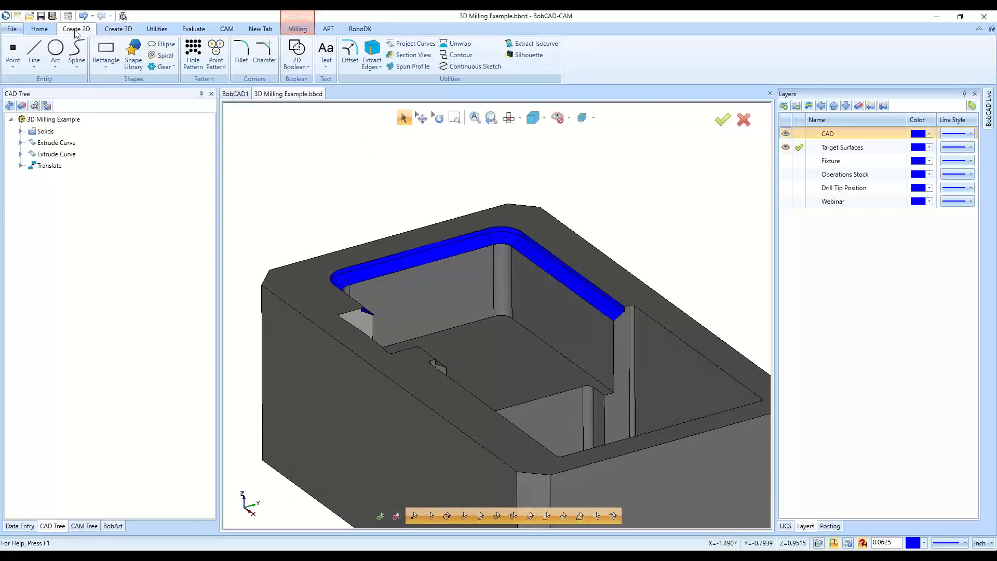
Start Extract Edges, try the Pick Whole Solid option, and clear a trial selection of the entire part
left_click(372, 52)
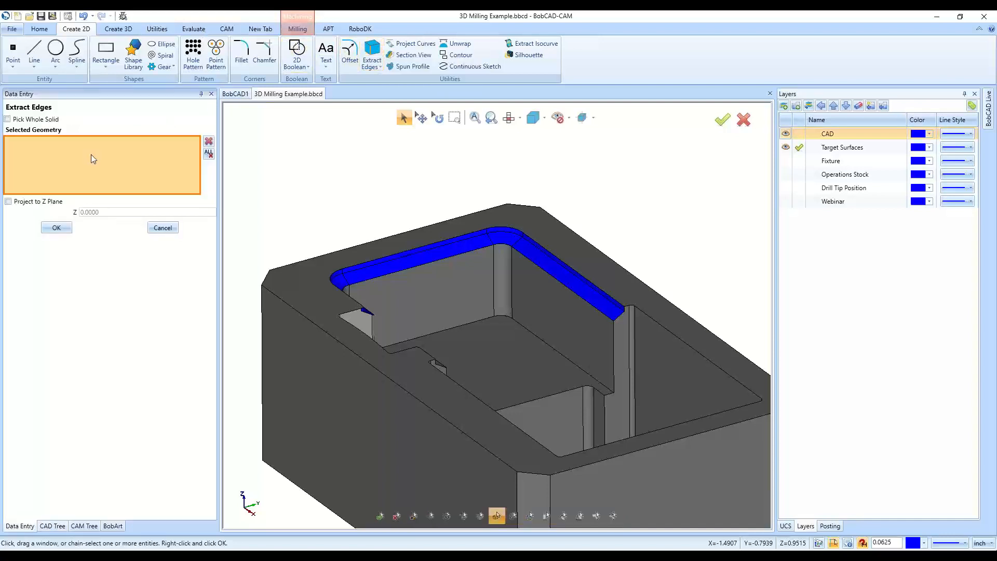
left_click(8, 119)
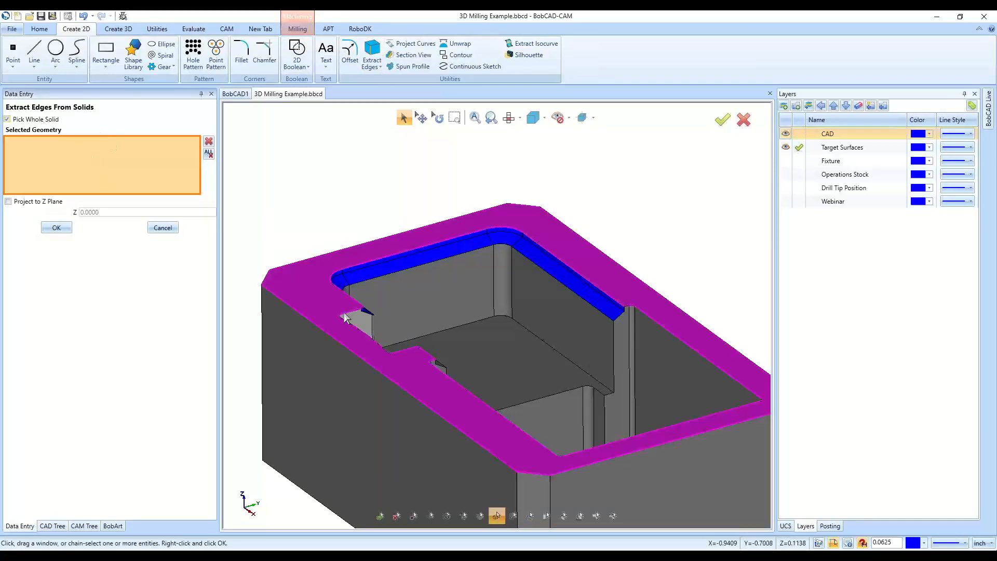
scroll(320, 305, "down", 5)
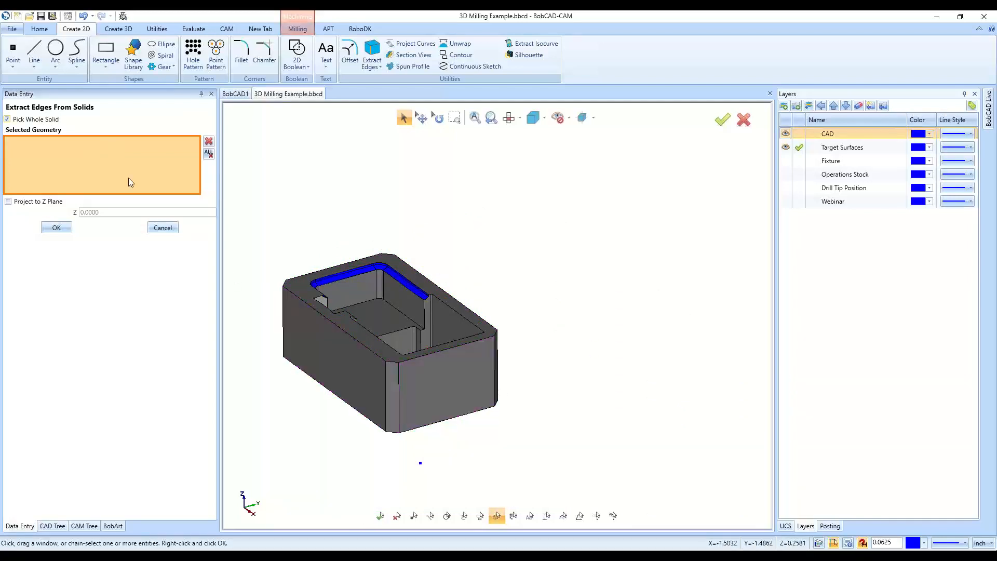
left_click(35, 119)
left_click(118, 28)
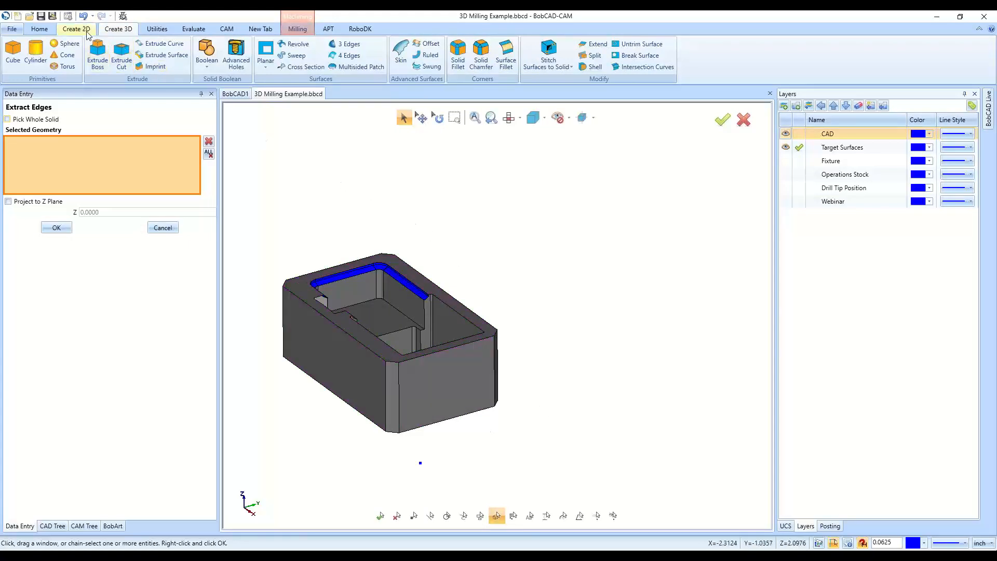
left_click(85, 31)
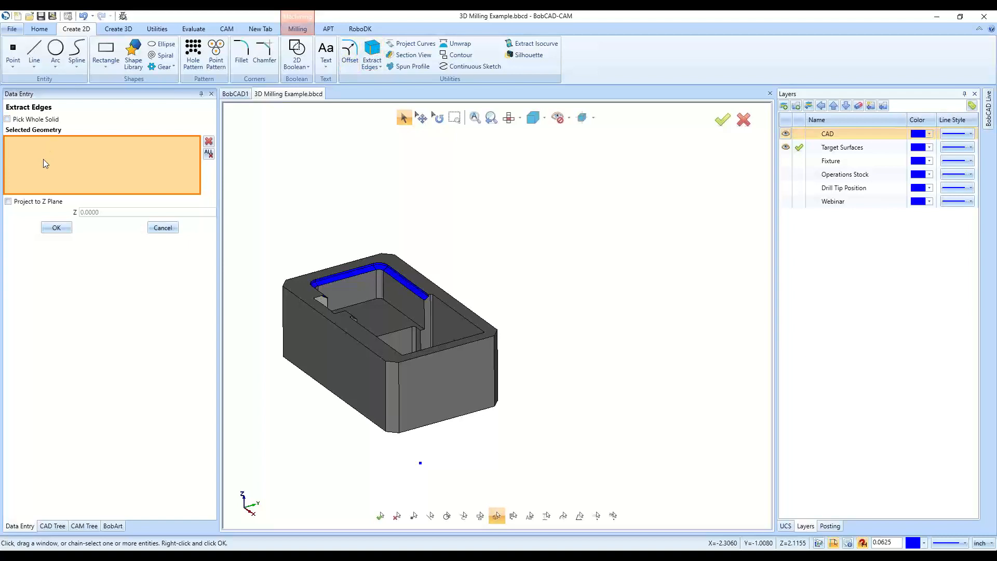
left_click_drag(243, 207, 551, 477)
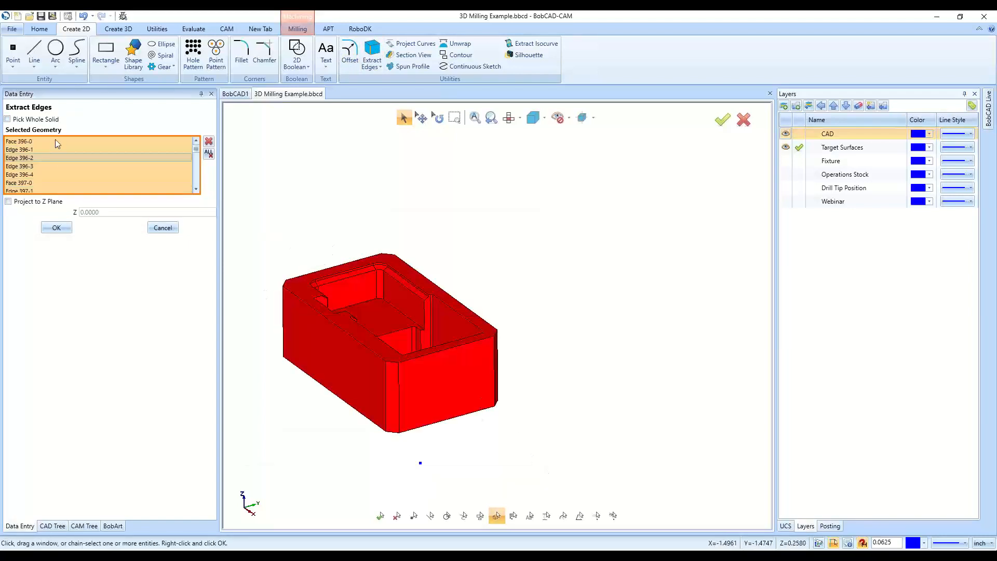
left_click(209, 153)
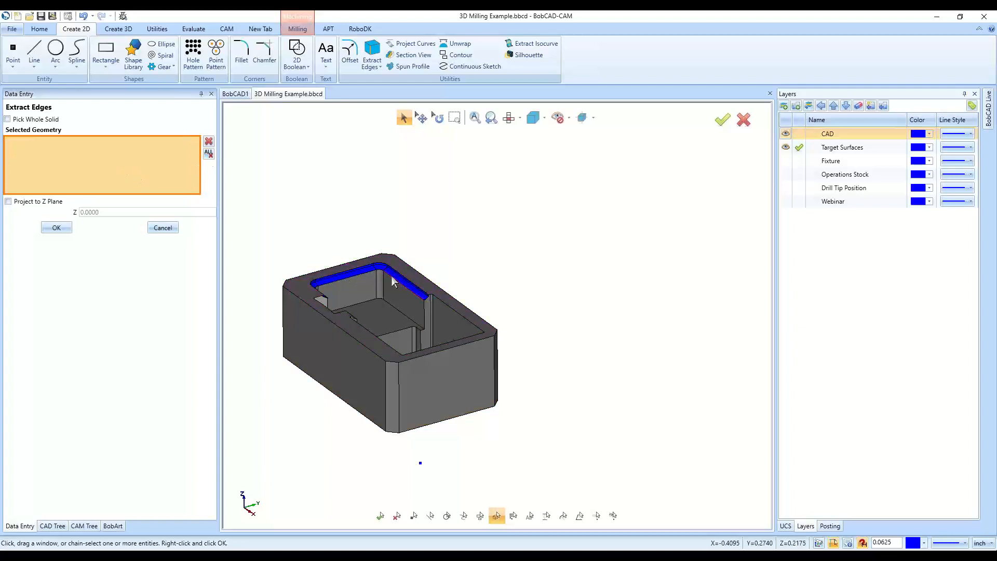
Select the blue ledge's upper and lower faces along one straight side, around the corner and along the adjoining side for edge extraction
scroll(489, 325, "up", 6)
left_click(519, 339)
left_click(512, 368)
scroll(516, 373, "down", 5)
scroll(369, 320, "up", 5)
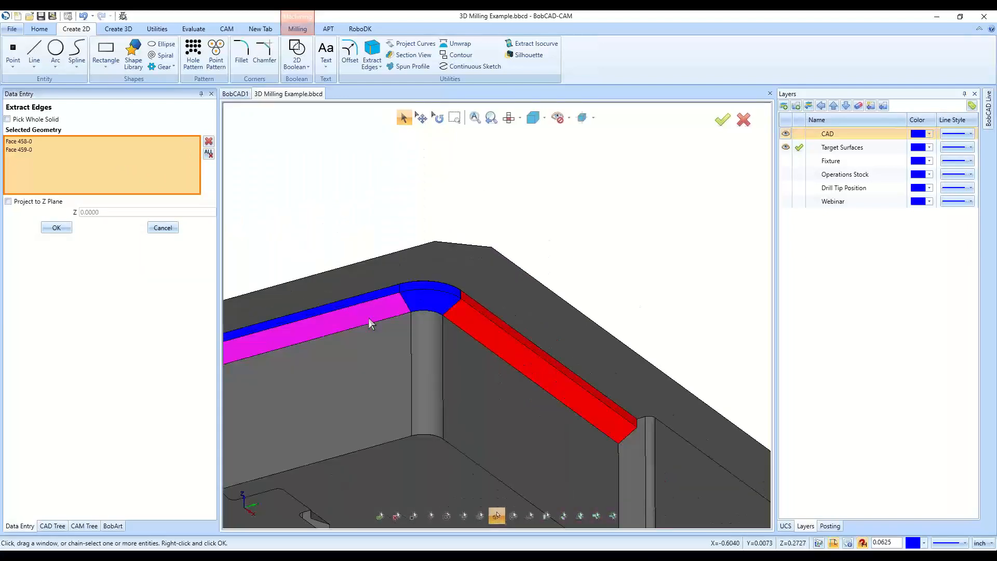
left_click(456, 278)
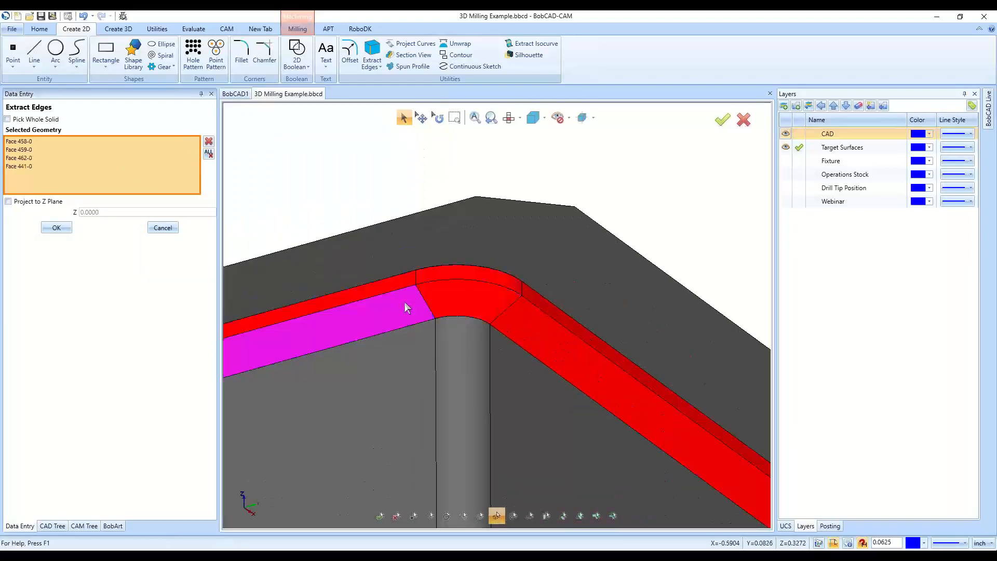
left_click(405, 305)
Add the remaining blue ledge faces to the selection, covering the short side, its small end fillet and the second corner
scroll(495, 334, "down", 5)
middle_click_drag(494, 334, 552, 342)
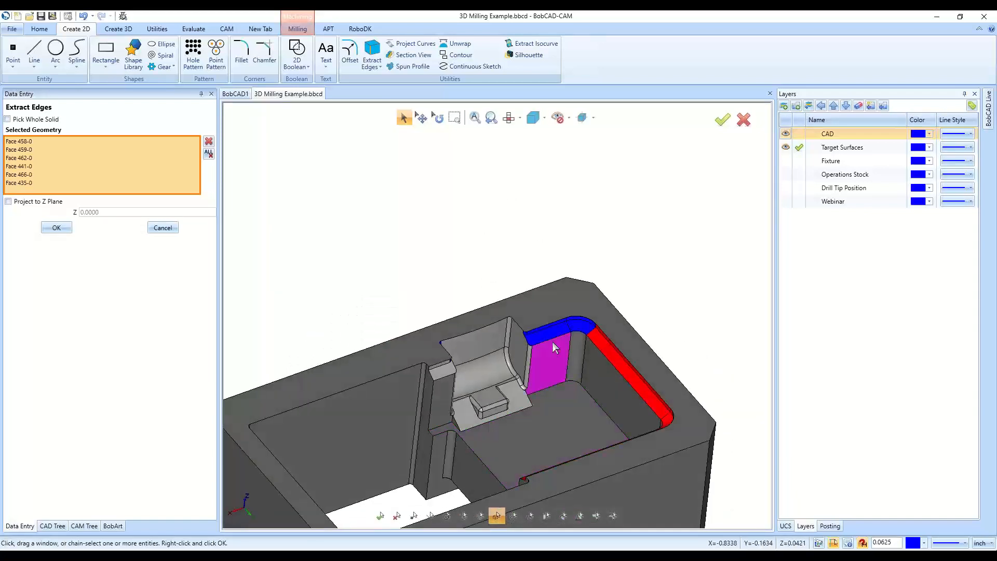
scroll(506, 372, "up", 5)
left_click(484, 392)
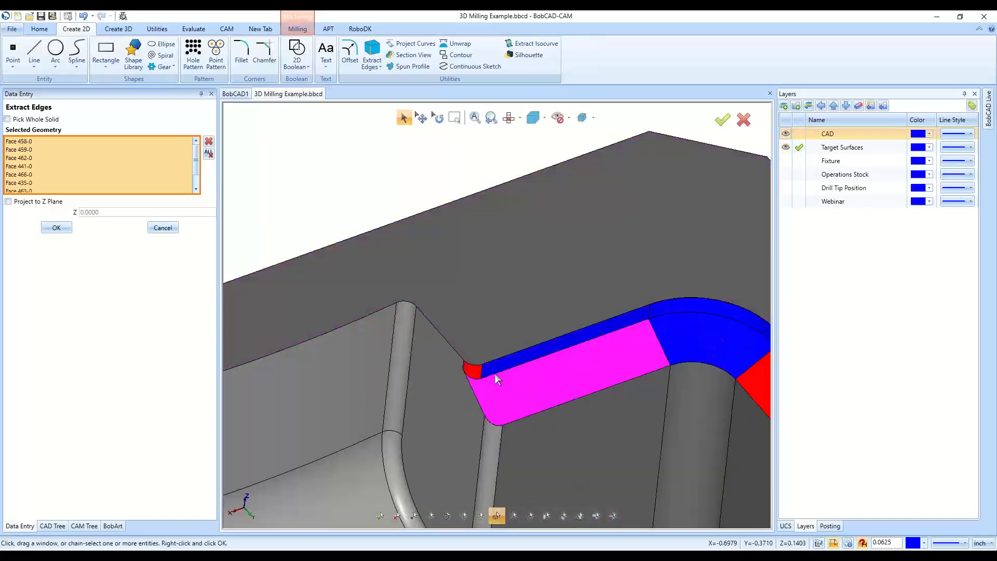
left_click(495, 373)
scroll(644, 351, "down", 5)
scroll(545, 350, "up", 4)
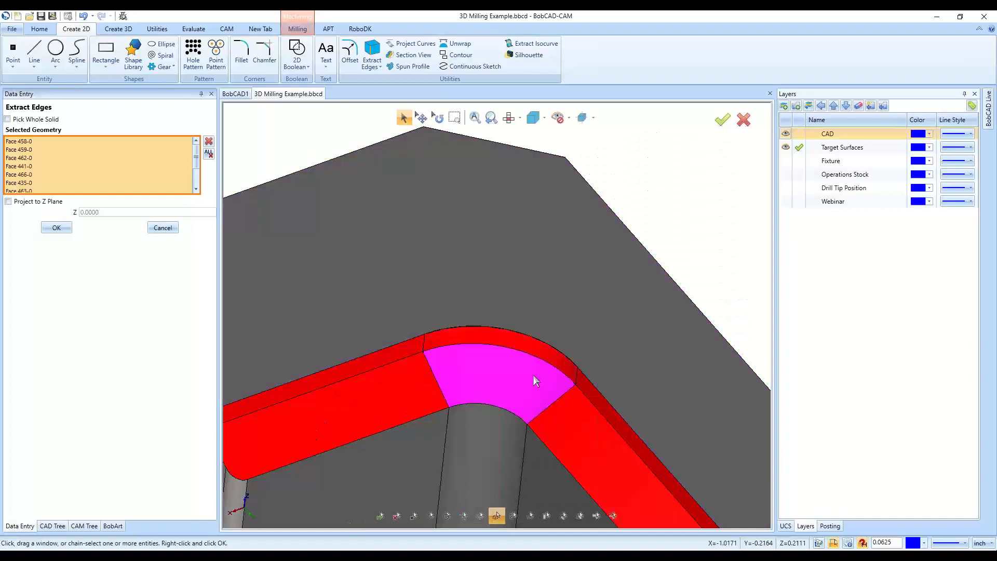
left_click(534, 374)
Extract the edges of all selected ledge faces and close Extract Edges
scroll(423, 255, "down", 5)
scroll(423, 255, "down", 4)
middle_click_drag(547, 407, 730, 389)
left_click(56, 228)
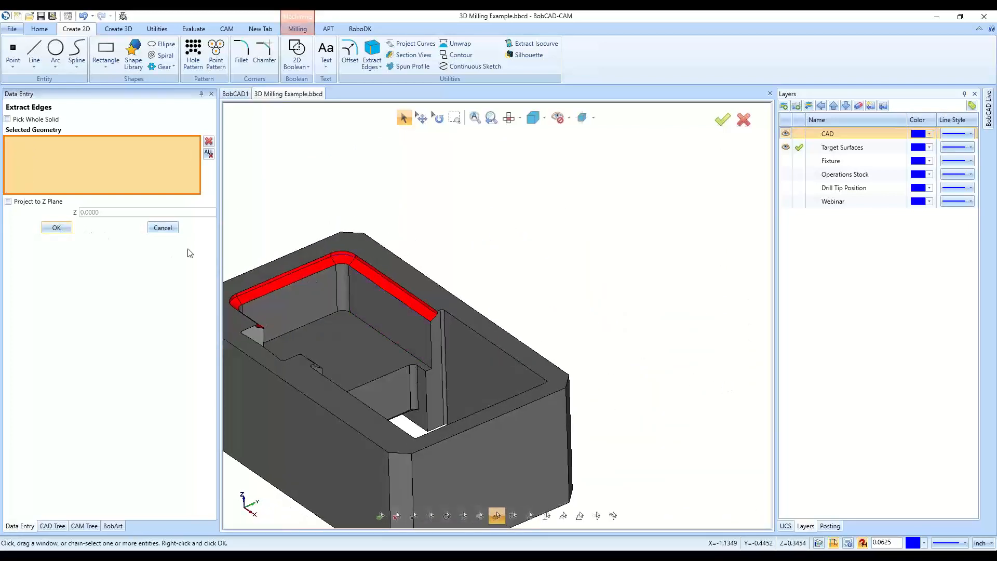
scroll(618, 297, "down", 3)
left_click(163, 228)
Undo the edge extraction from the blue ledge faces
scroll(574, 302, "up", 5)
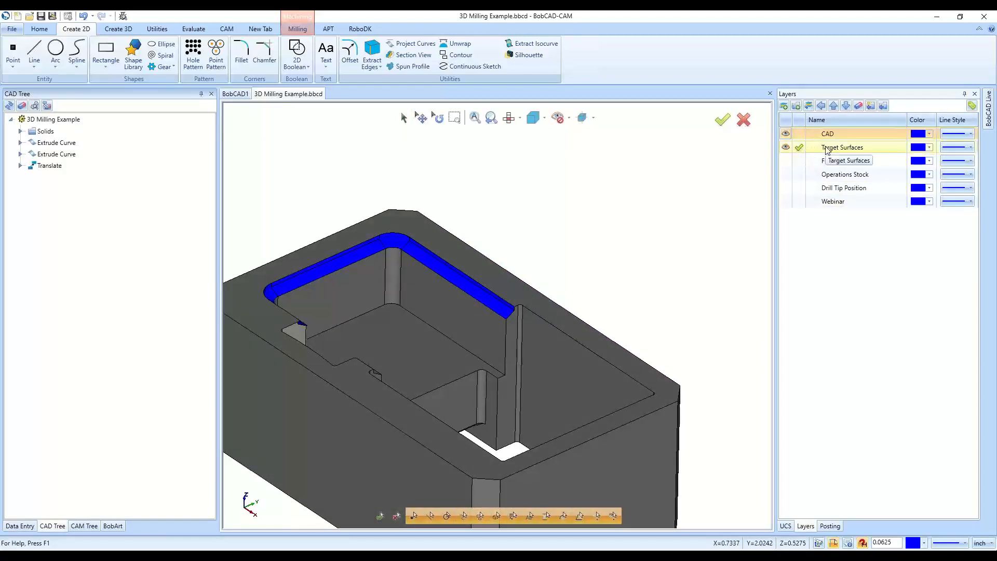
left_click(82, 19)
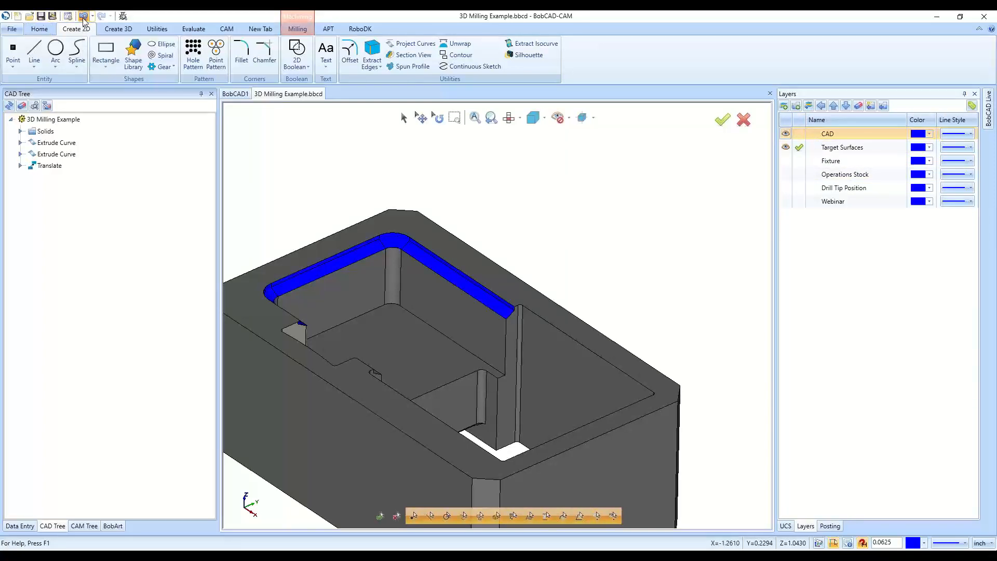
left_click(41, 17)
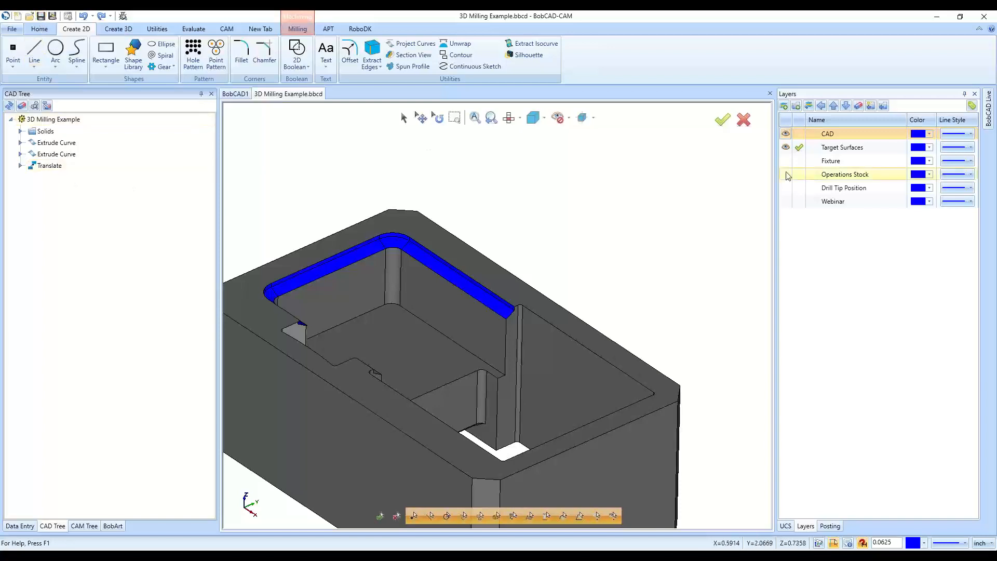
Make Webinar the active layer, then hide and reshow the CAD and Target Surfaces layers
left_click(799, 202)
left_click(785, 147)
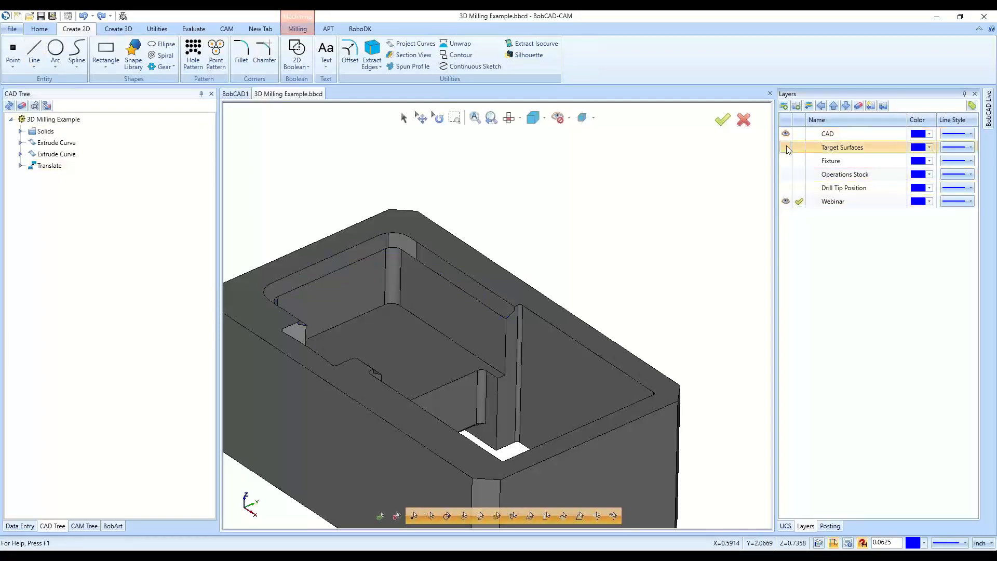
left_click(786, 133)
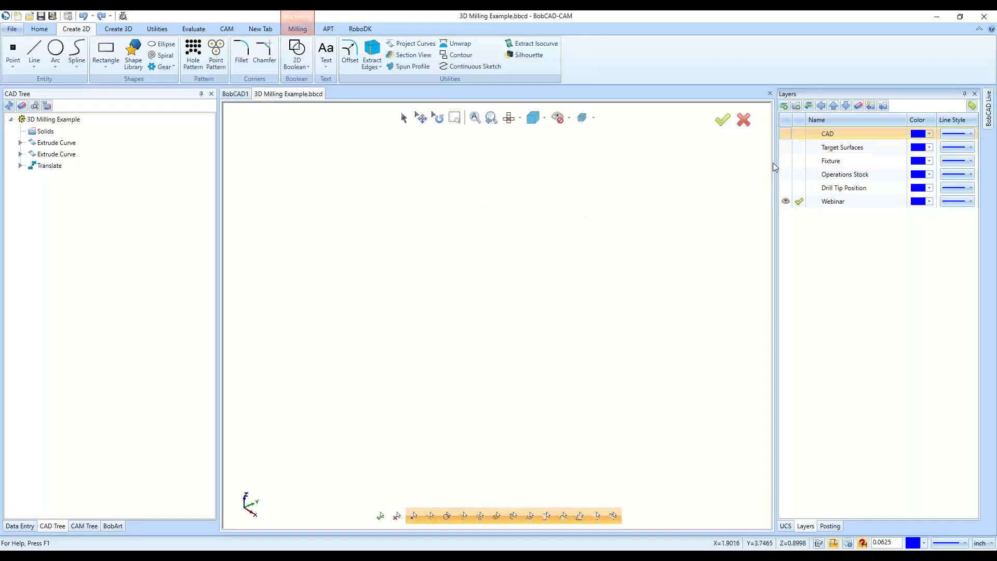
left_click(786, 147)
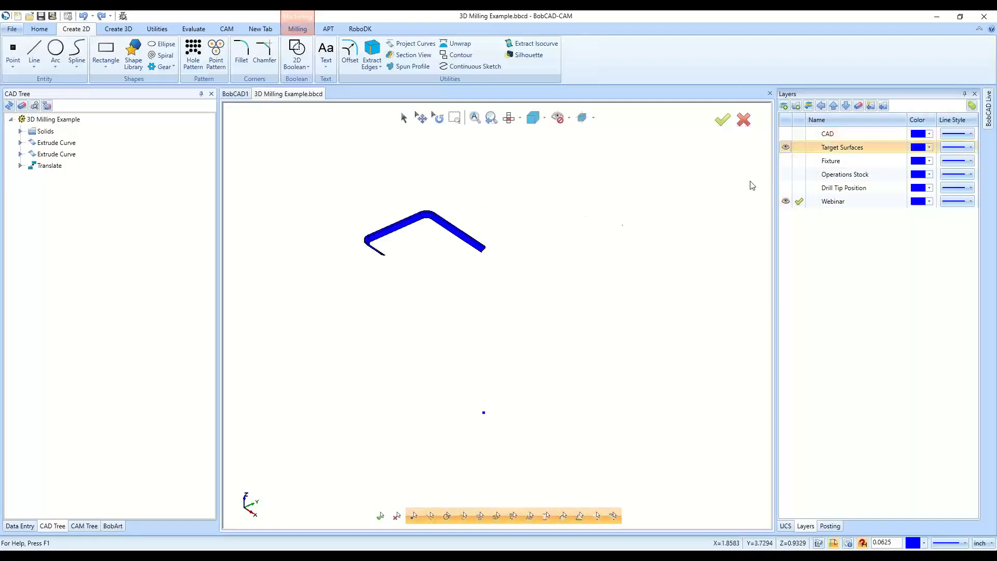
left_click(786, 134)
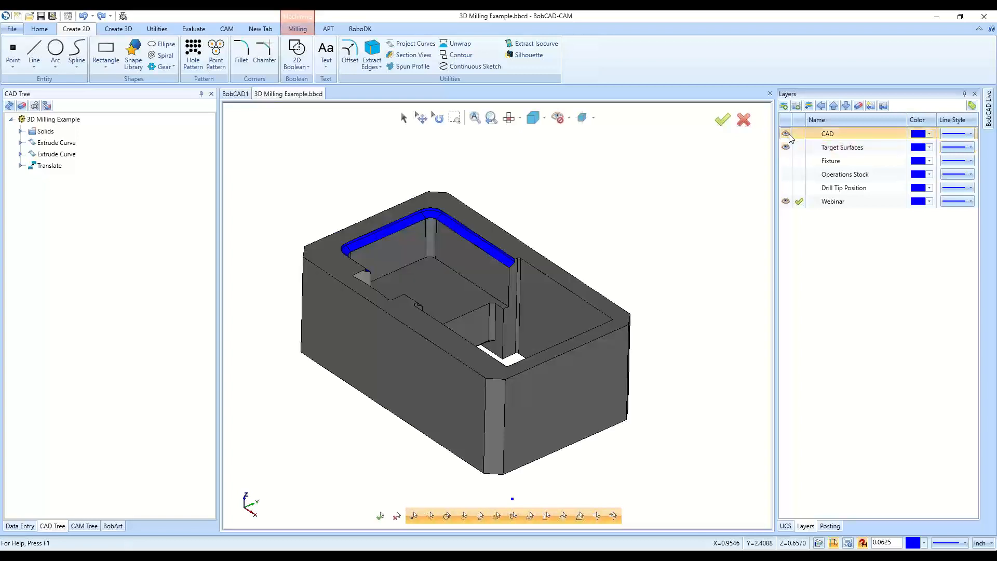
middle_click_drag(575, 290, 654, 318)
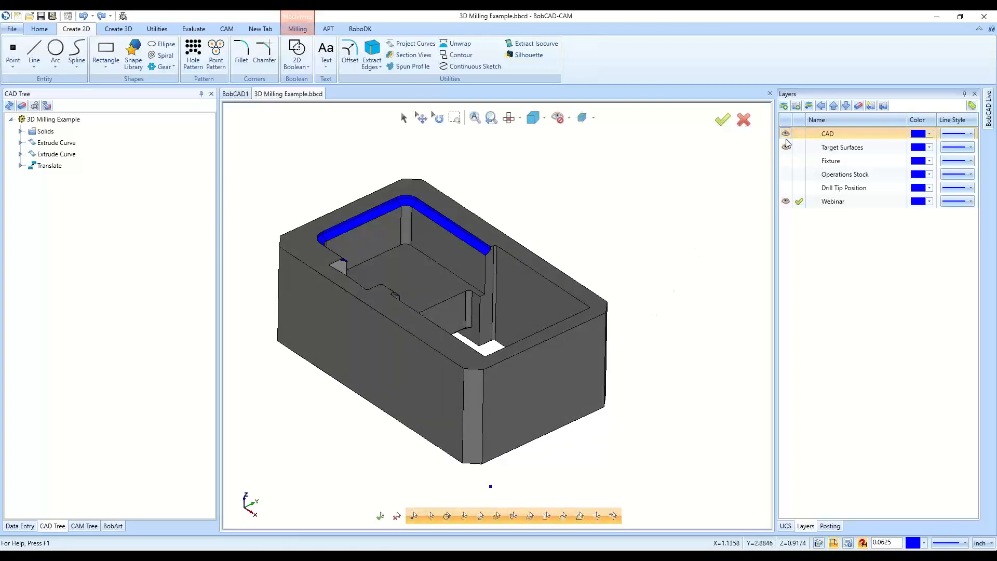
Restart Extract Edges and select the blue ledge's faces along one straight side, the first corner and the adjoining side
left_click(129, 29)
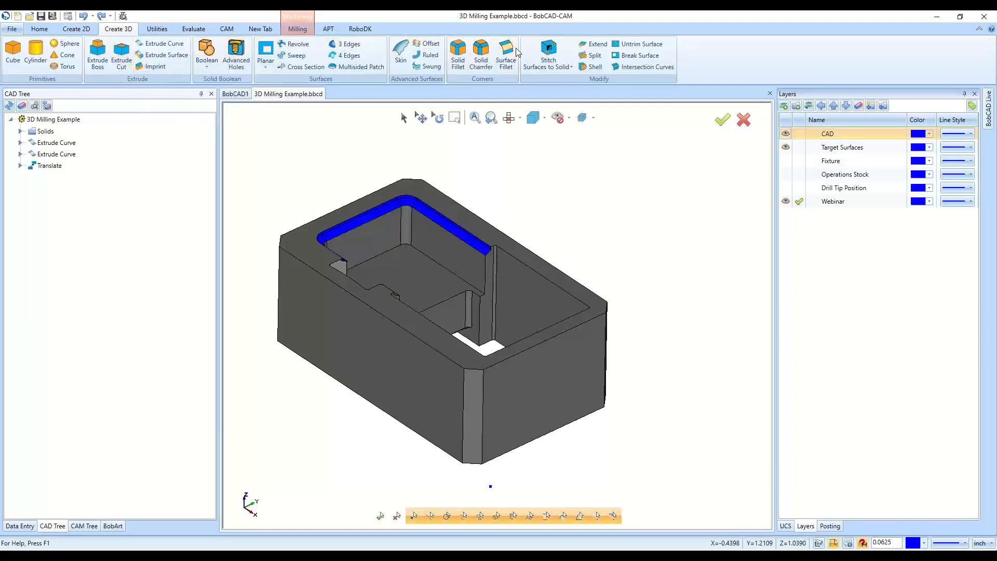
left_click(76, 29)
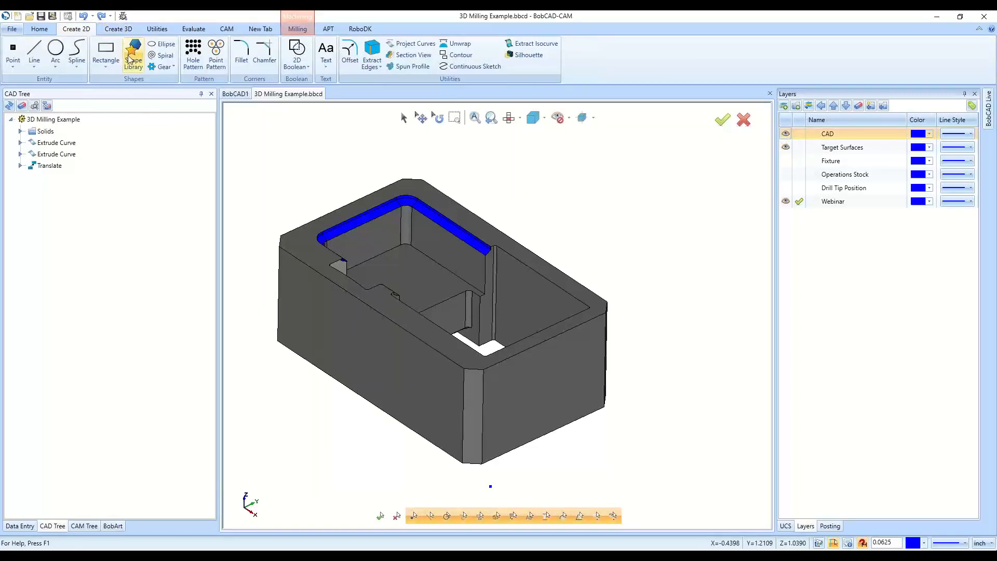
left_click(371, 52)
scroll(444, 223, "up", 5)
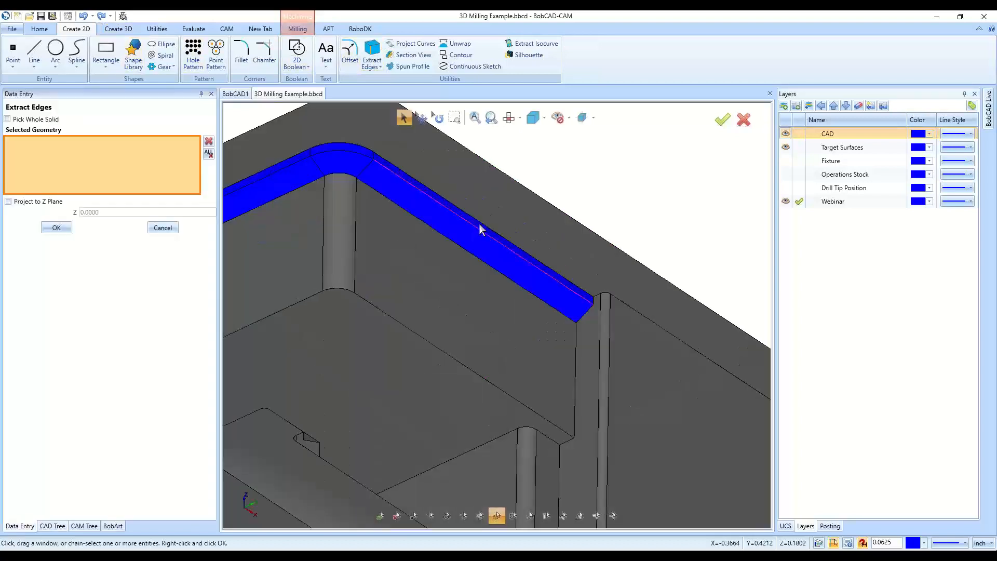
left_click(478, 227)
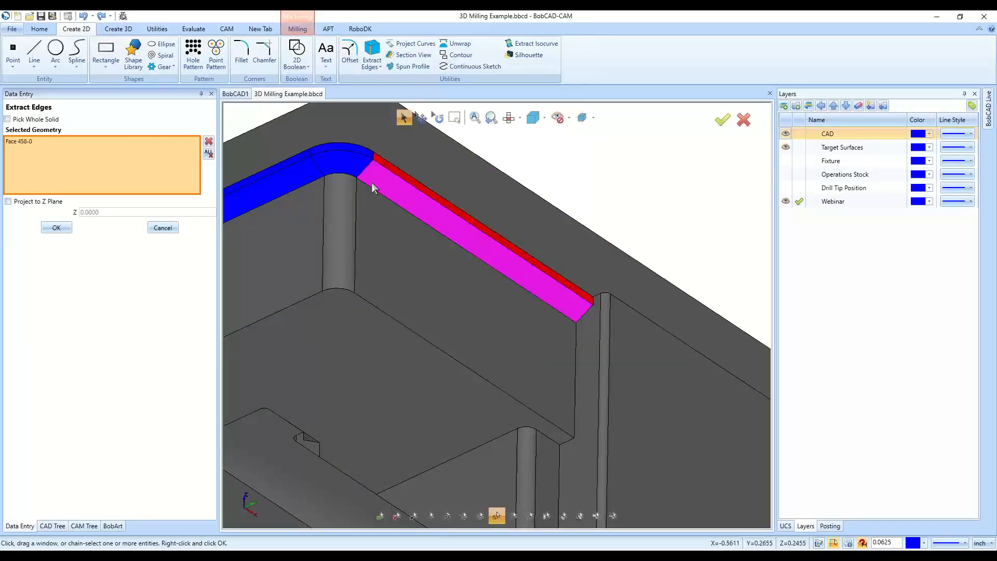
left_click(373, 188)
left_click(341, 159)
left_click(294, 162)
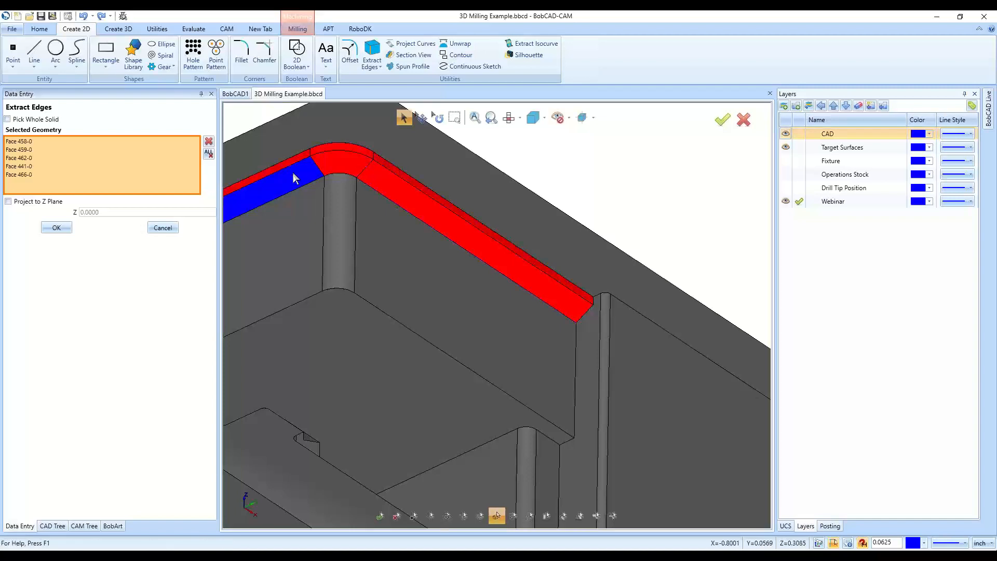
left_click(293, 172)
Add the ledge's second corner, short side and small end fillet faces to the edge extraction selection
scroll(363, 218, "down", 5)
middle_click_drag(617, 326, 532, 357)
scroll(358, 215, "up", 5)
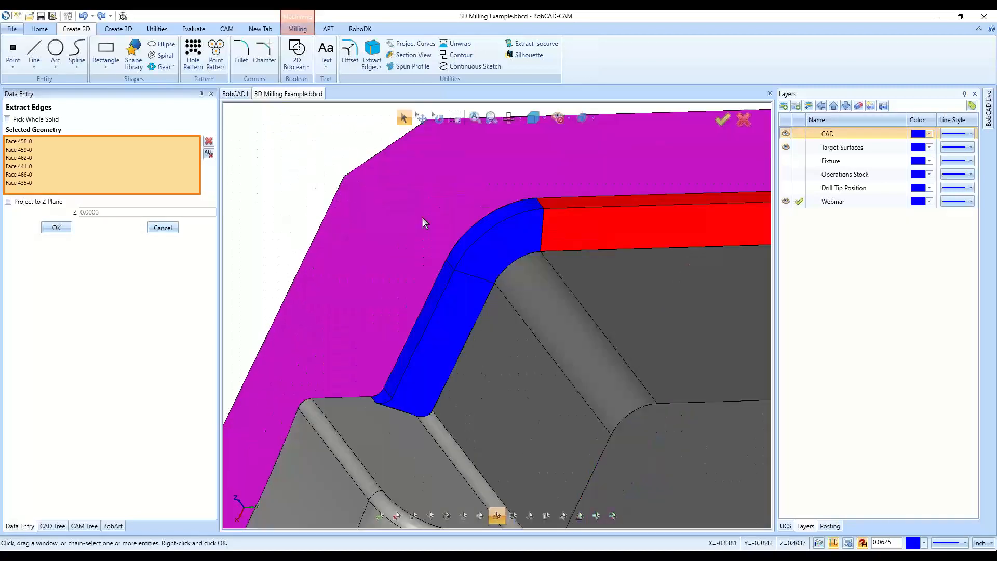
left_click(497, 218)
left_click(483, 250)
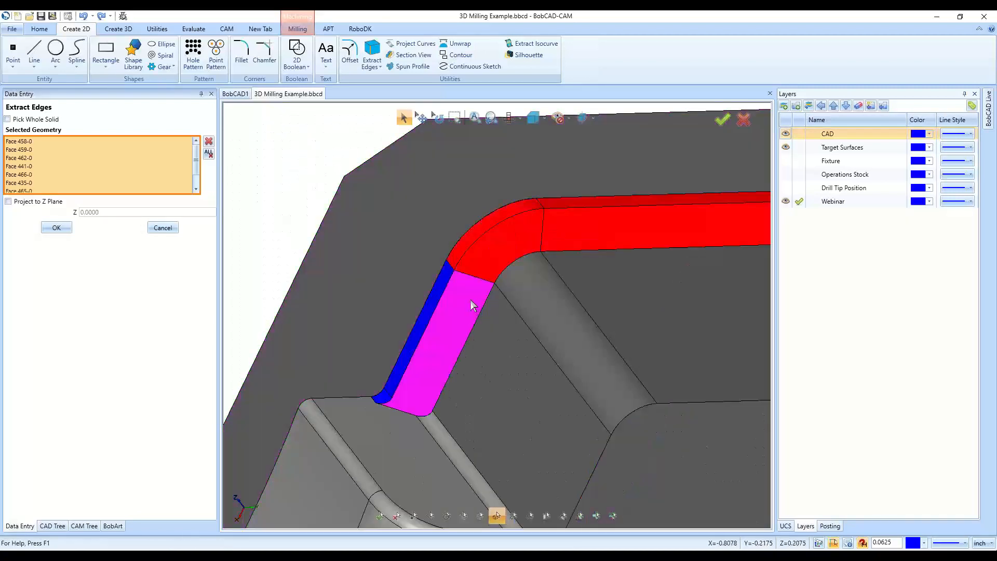
left_click(441, 302)
left_click(390, 386)
Extract the selected ledge faces' edges onto the active Webinar layer and close Extract Edges
scroll(377, 364, "down", 2)
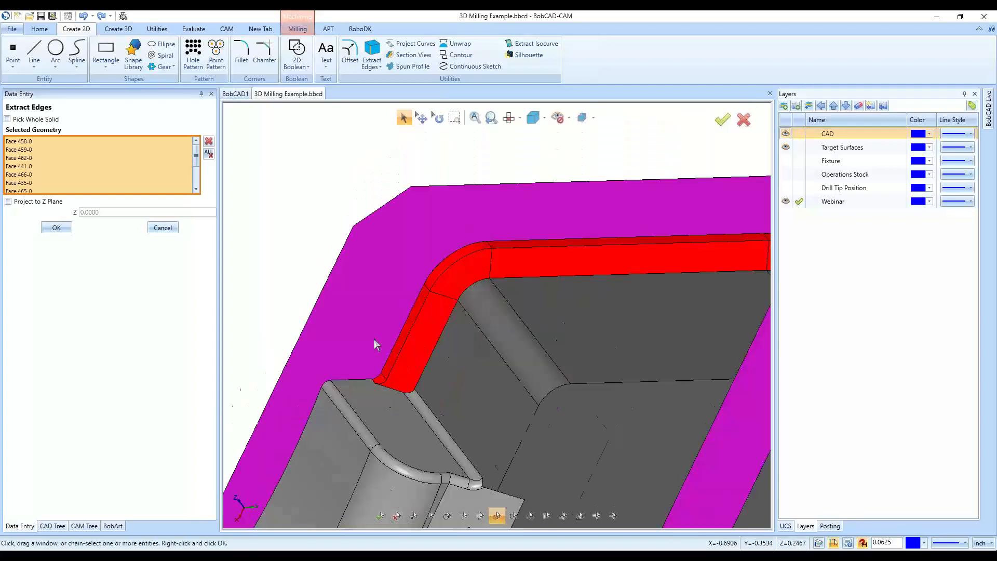
scroll(373, 338, "down", 3)
middle_click_drag(567, 360, 634, 357)
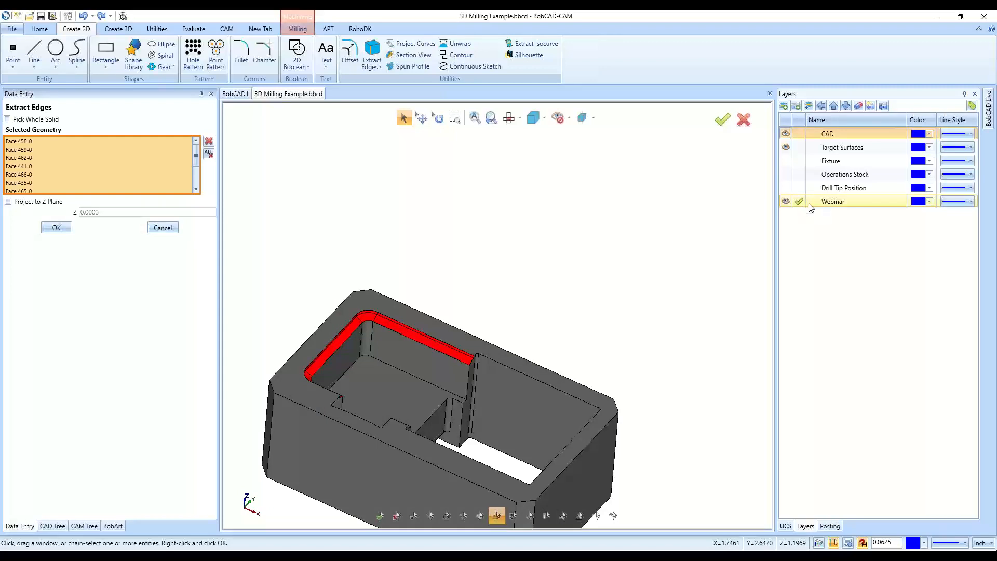
left_click(66, 230)
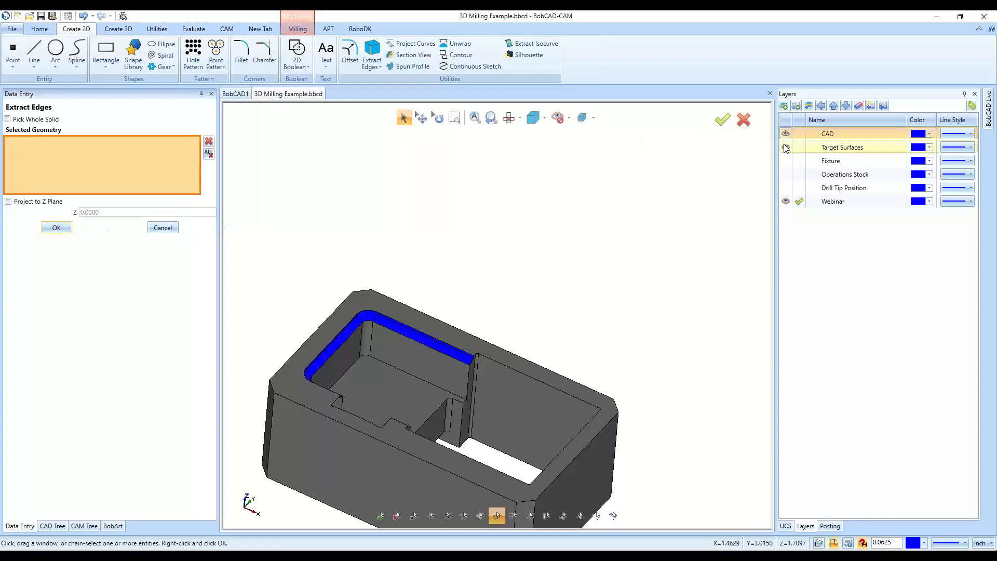
left_click(171, 232)
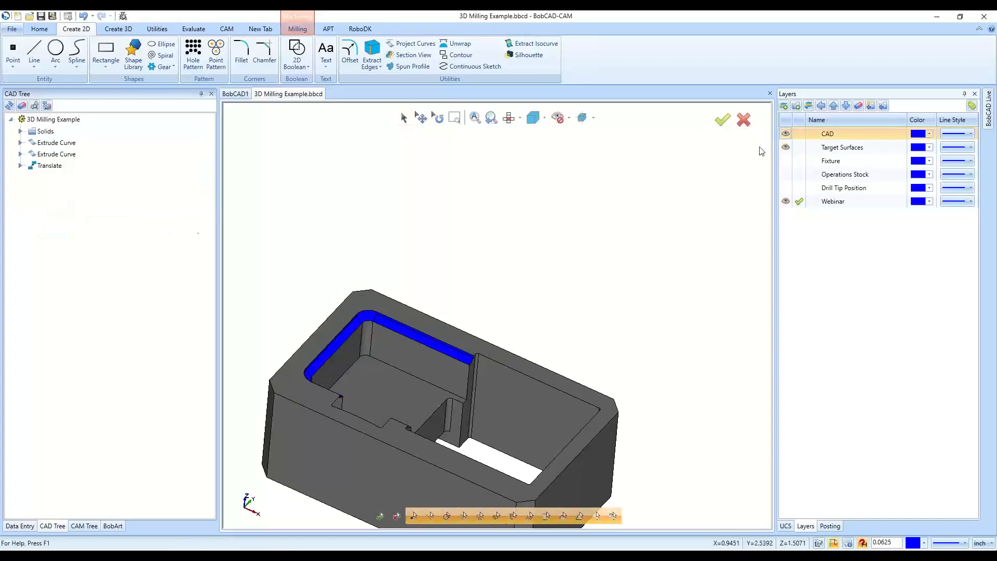
Hide the CAD and Target Surfaces layers to leave only the extracted wireframe on the Webinar layer
left_click(786, 134)
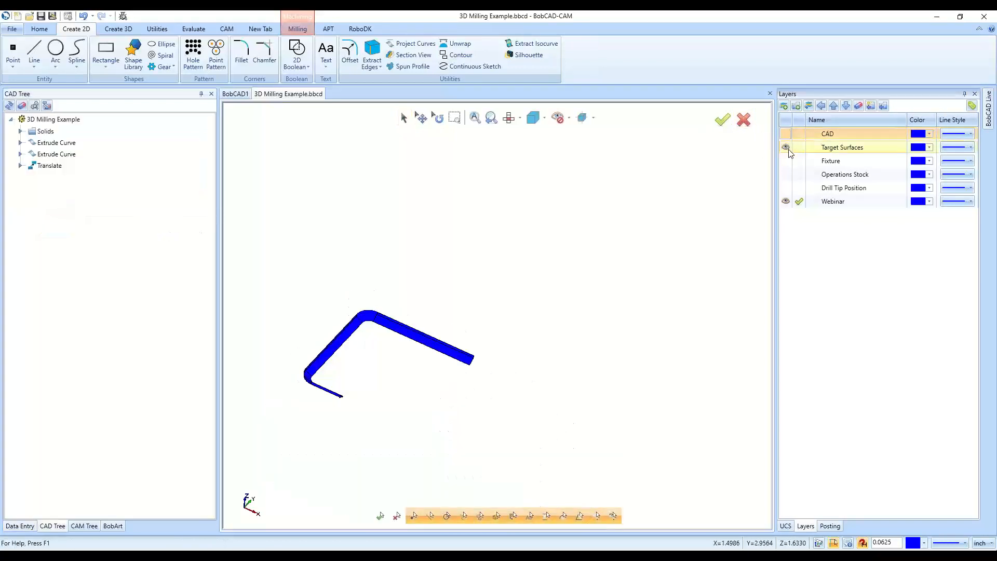
left_click(786, 148)
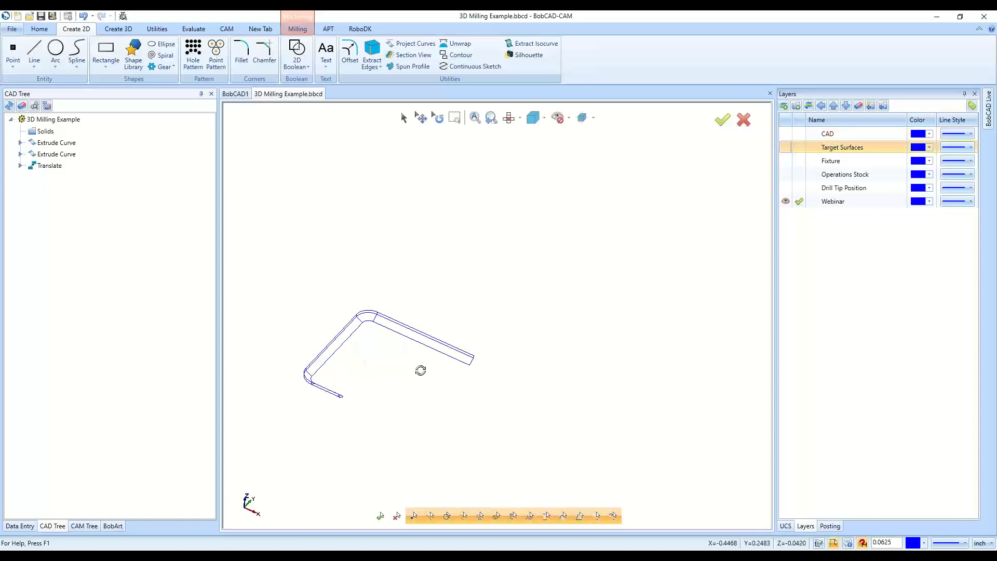
Examine the extracted ledge wireframe, including the long side's open end and the interior dividing edges at the rounded corner
middle_click_drag(420, 369, 406, 358)
scroll(493, 372, "up", 3)
scroll(431, 359, "up", 9)
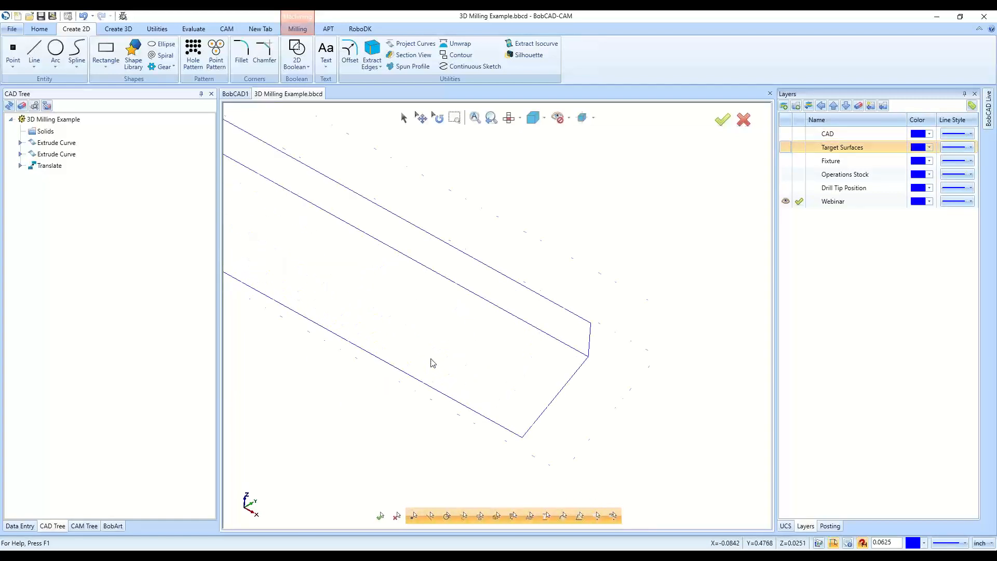
scroll(647, 411, "down", 8)
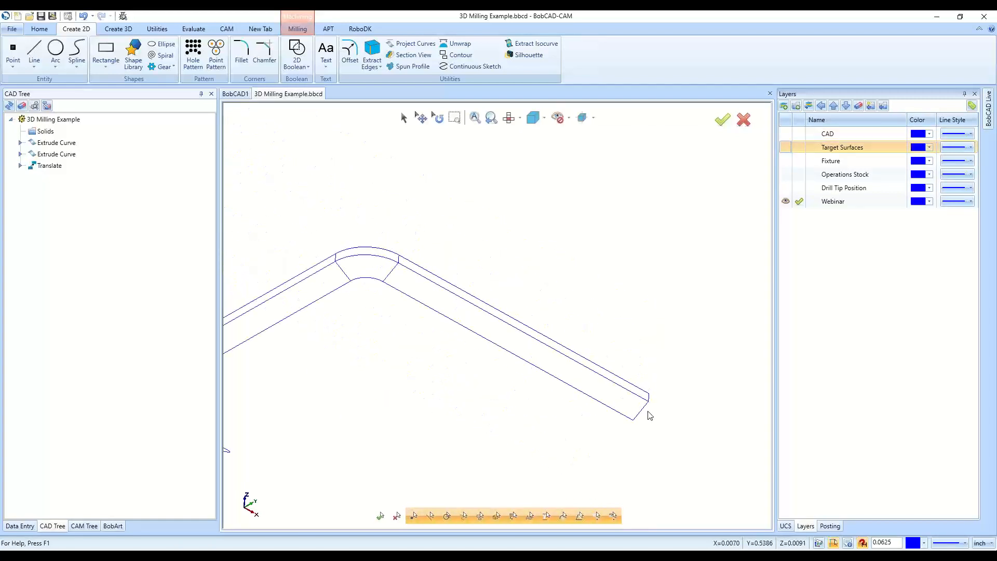
scroll(380, 258, "up", 3)
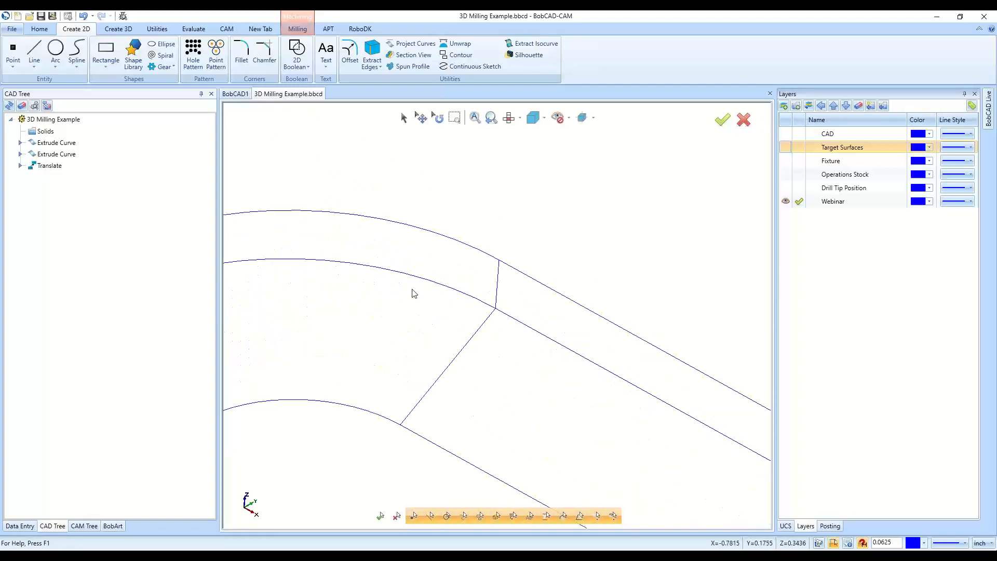
scroll(670, 401, "up", 2)
scroll(670, 400, "down", 4)
scroll(511, 262, "down", 4)
middle_click_drag(569, 398, 657, 405)
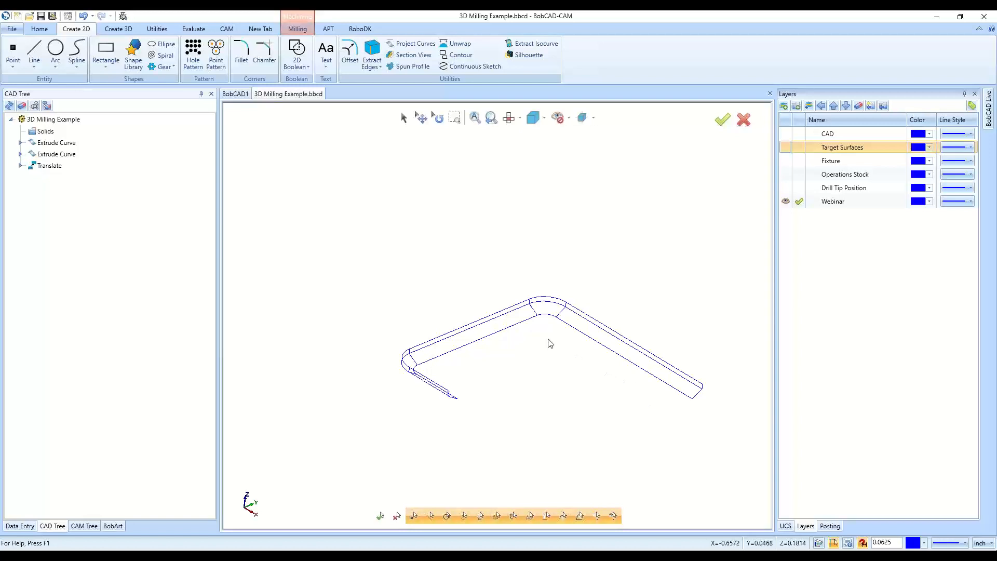
middle_click_drag(587, 376, 504, 386)
middle_click_drag(650, 377, 665, 396)
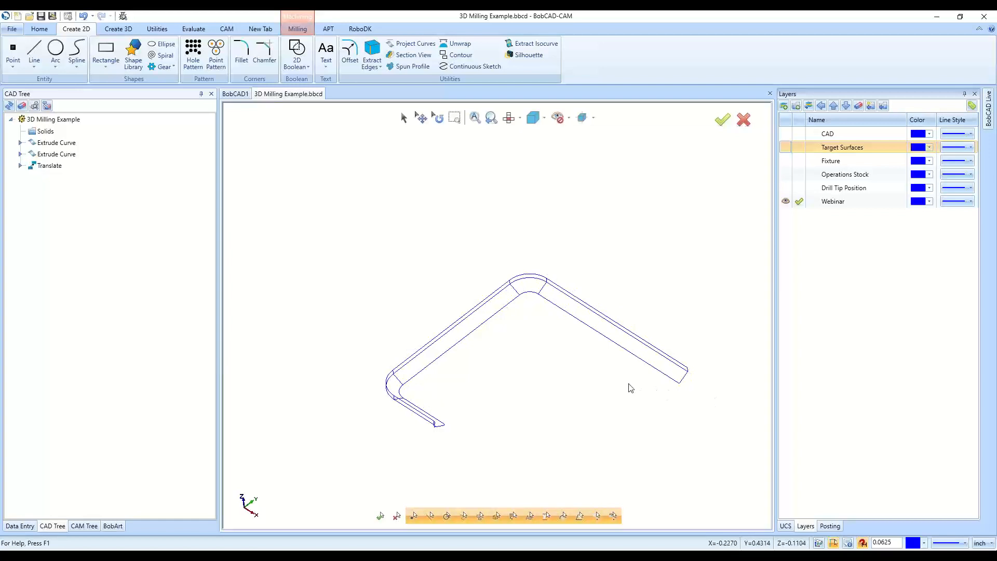
Select the ledge wireframe's interior edges around the first corner and along its two adjoining sides
left_click(404, 118)
scroll(523, 289, "up", 8)
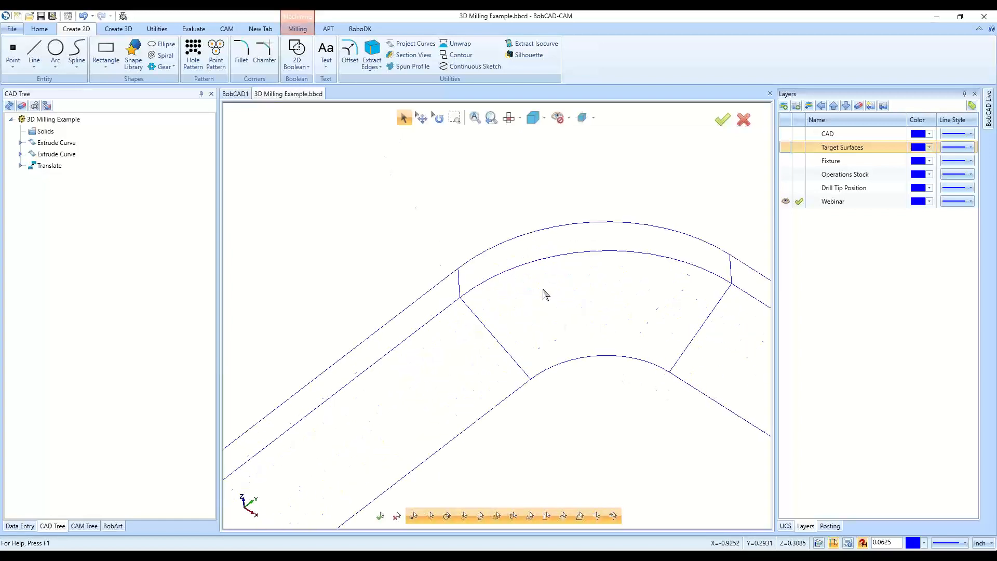
left_click_drag(449, 294, 487, 323)
scroll(618, 315, "down", 2)
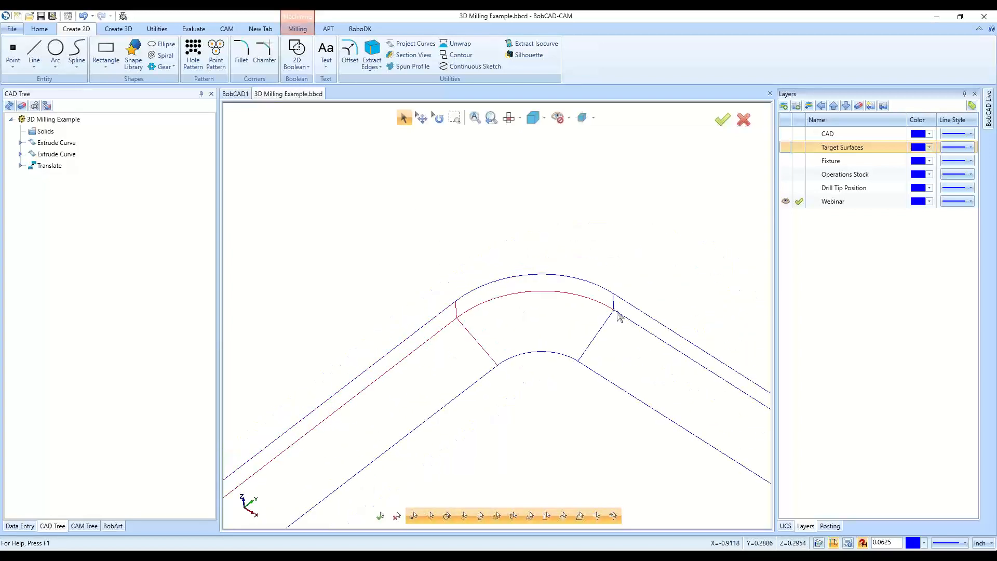
scroll(596, 307, "up", 3)
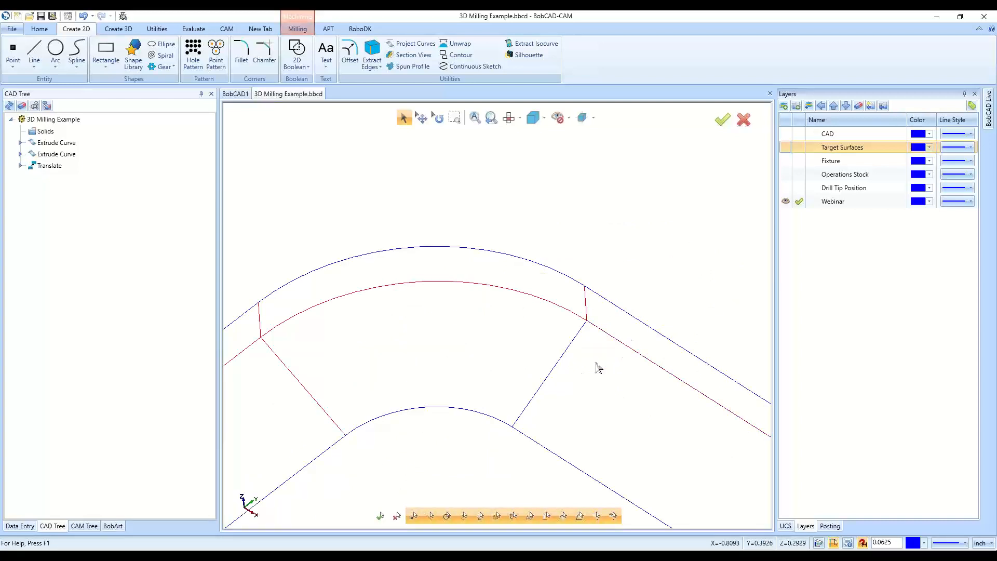
scroll(620, 402, "down", 5)
middle_click_drag(651, 454, 538, 445)
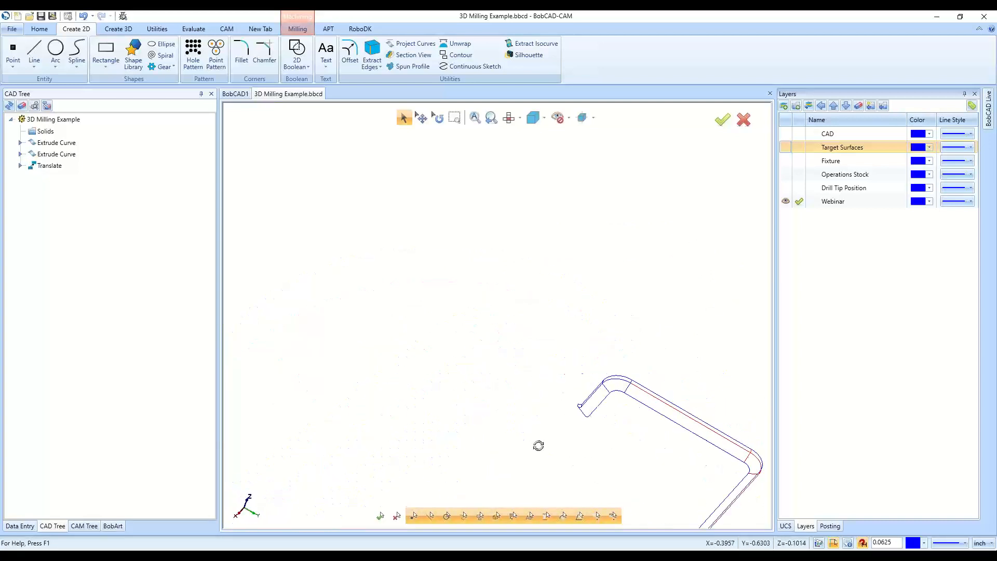
scroll(592, 407, "up", 6)
scroll(520, 403, "up", 2)
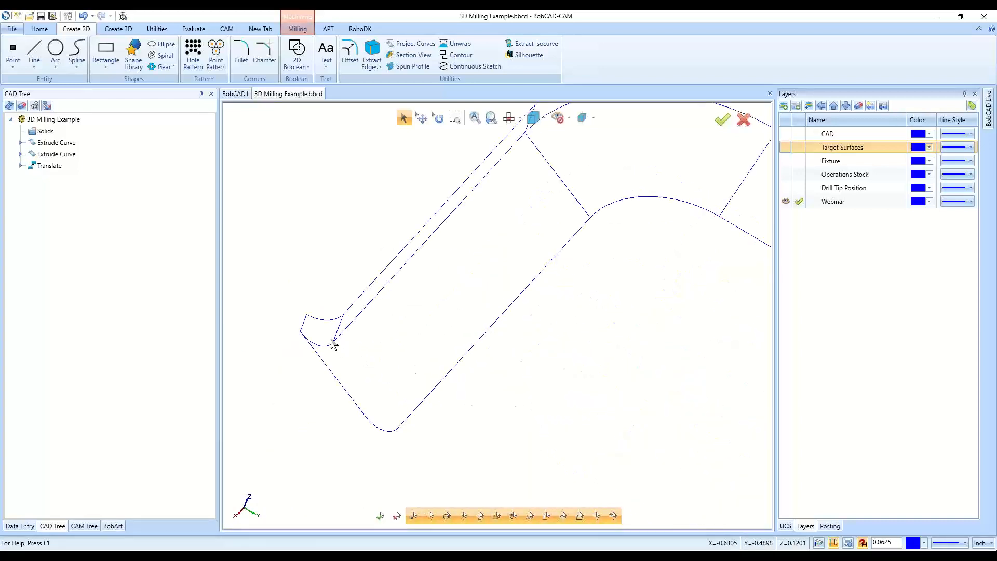
Add the interior edges of the short side and second corner to the selection and delete all selected edges
left_click(333, 340)
scroll(374, 381, "down", 6)
scroll(428, 300, "up", 5)
left_click_drag(401, 269, 402, 332)
left_click_drag(585, 274, 602, 279)
left_click_drag(587, 317, 565, 315)
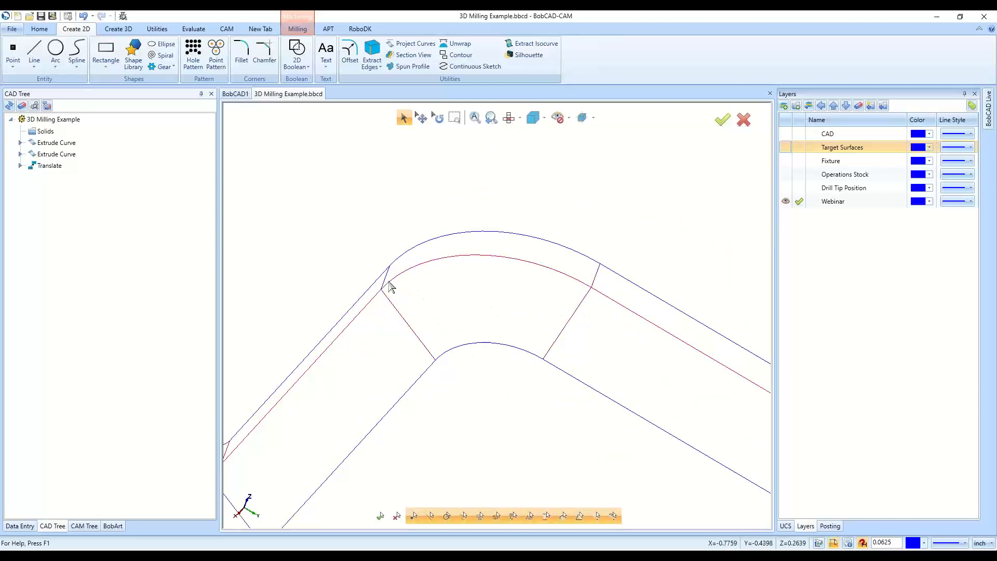
scroll(398, 343, "down", 5)
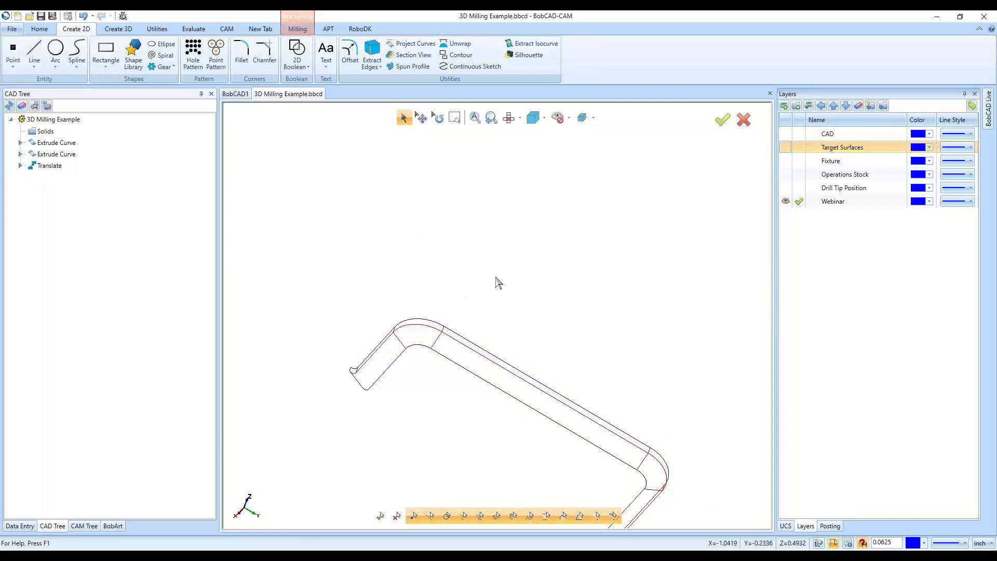
key("Delete")
scroll(535, 341, "down", 5)
middle_click_drag(570, 407, 507, 390)
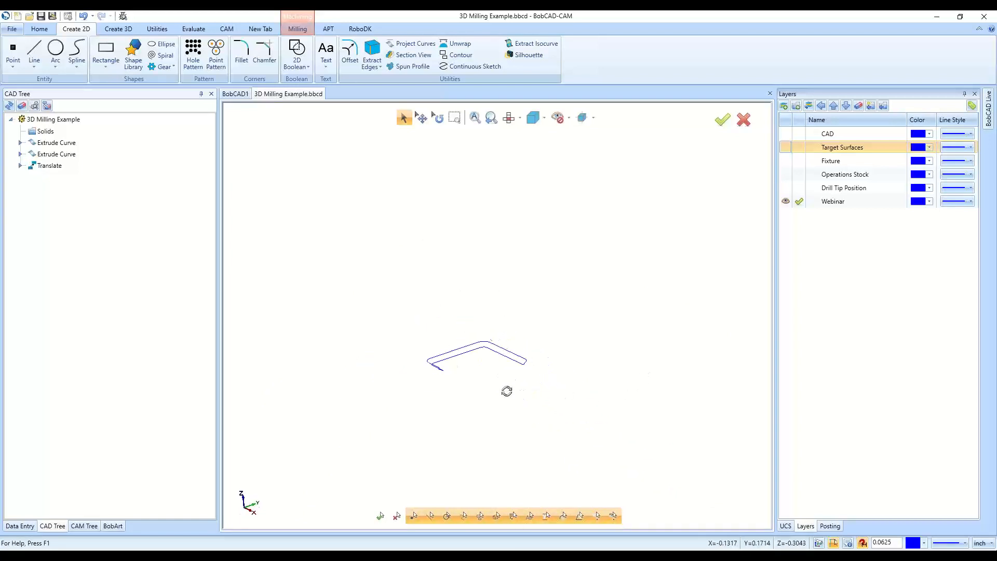
scroll(485, 362, "up", 1)
scroll(521, 360, "up", 1)
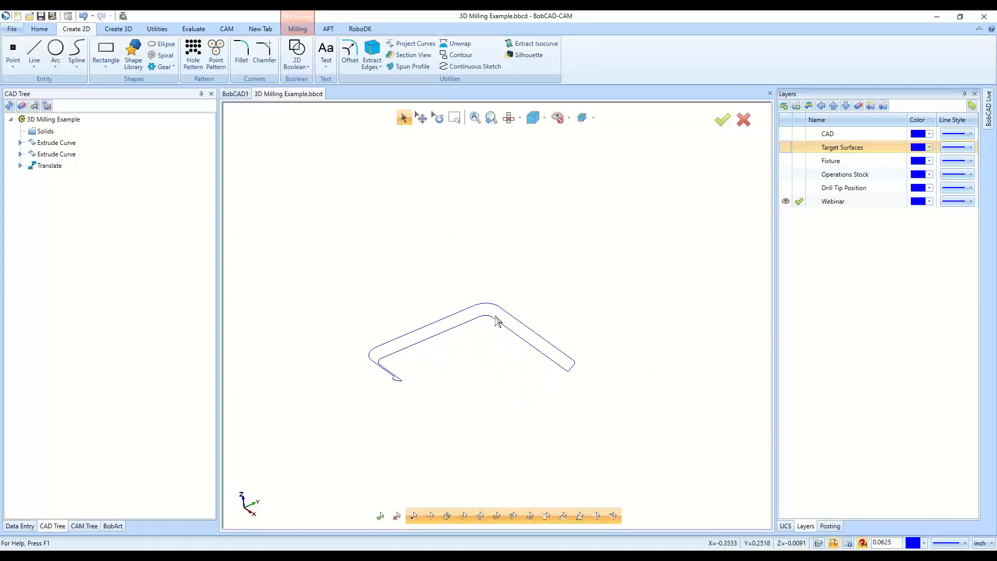
Select the whole remaining ledge outline, release the selection, and inspect the outline from the top and in 3D
right_click(444, 219)
left_click(448, 232)
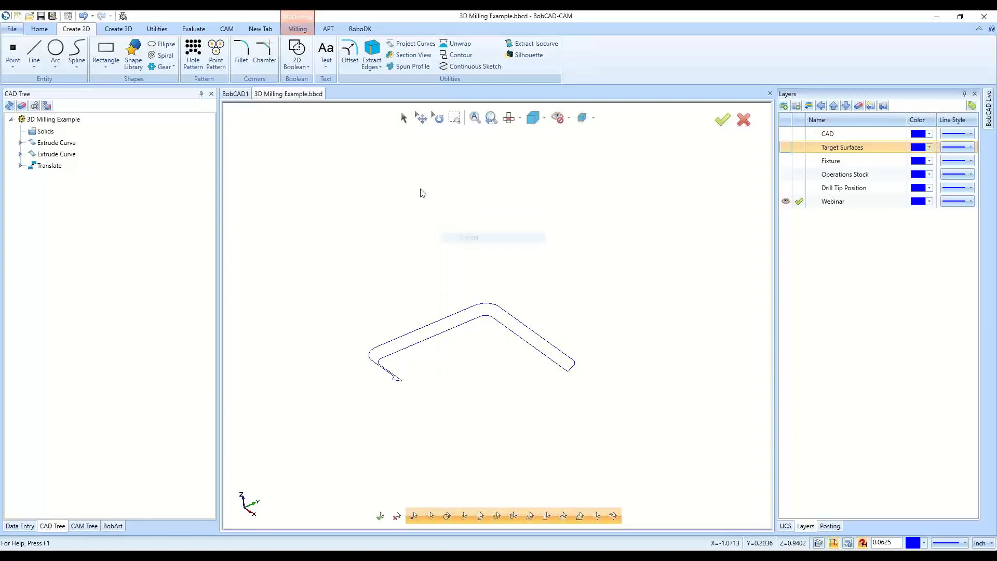
left_click(404, 119)
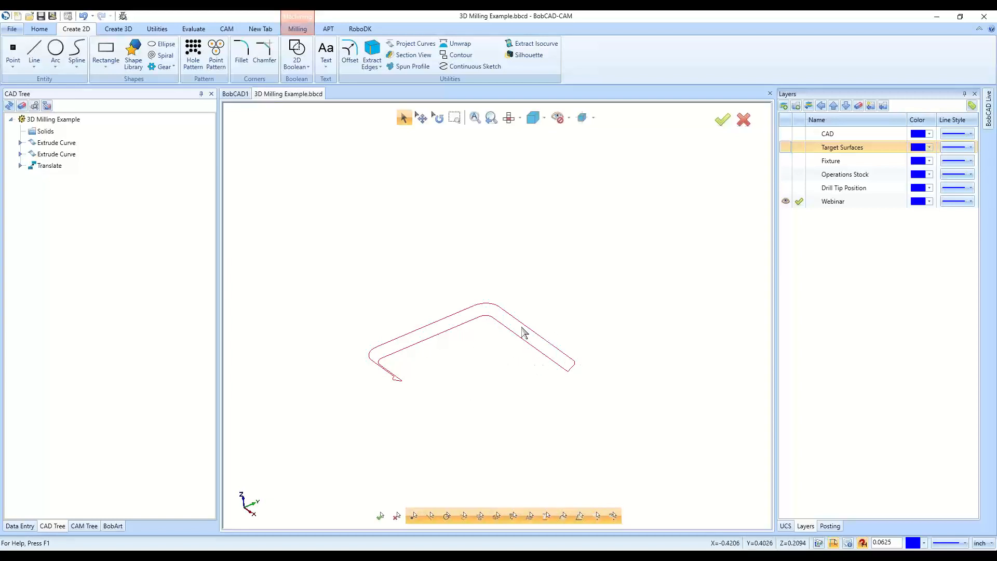
right_click(440, 389)
left_click(452, 406)
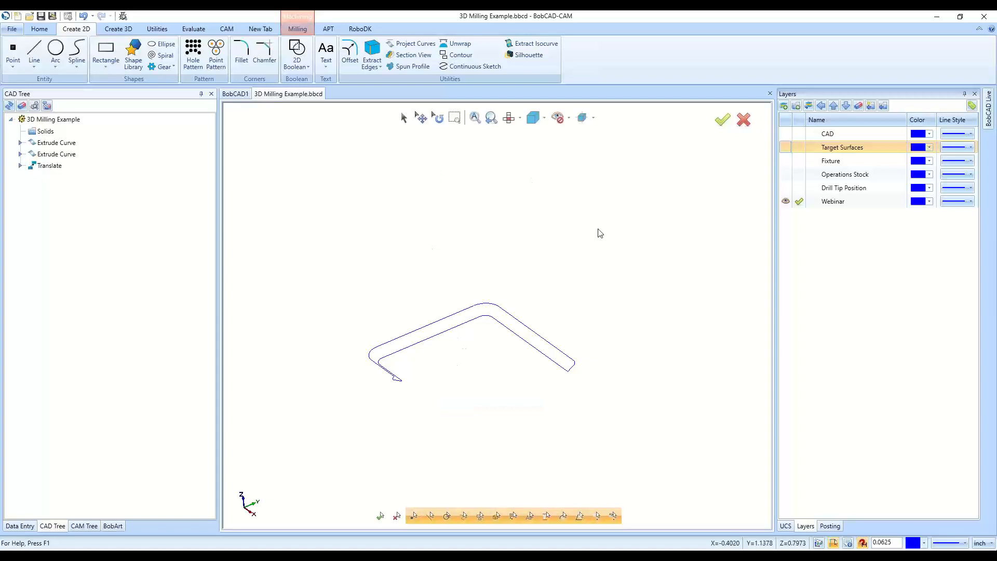
key("t")
scroll(489, 191, "down", 3)
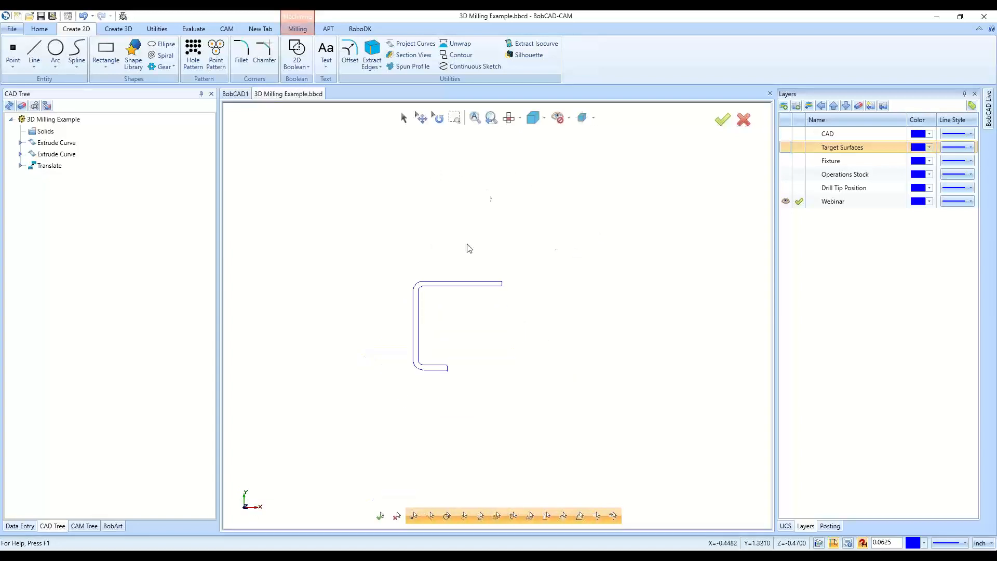
scroll(418, 299, "up", 6)
scroll(417, 296, "down", 5)
middle_click_drag(625, 431, 634, 407)
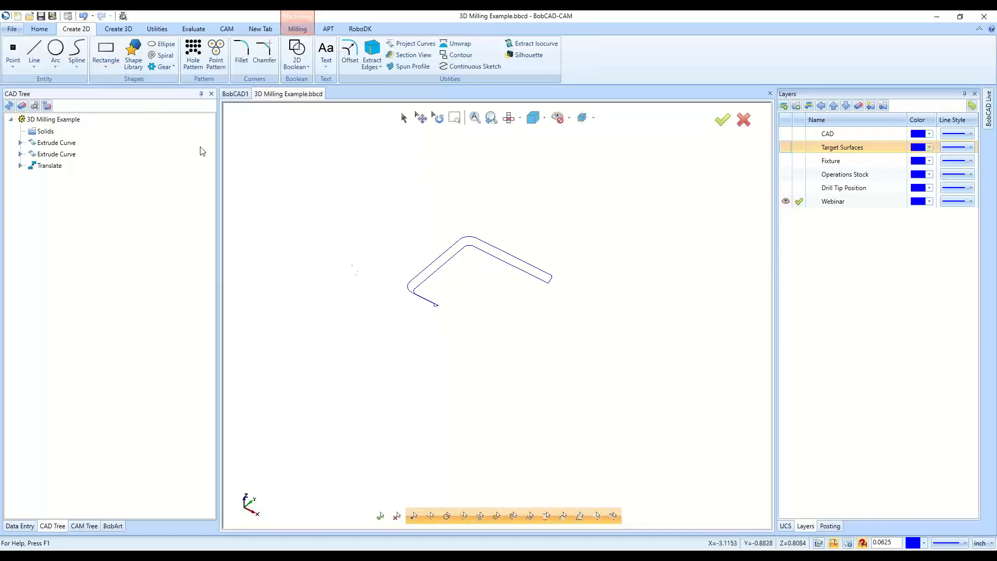
Undo the interior edge deletion and the ledge edge extraction, and show the Target Surfaces layer
left_click(83, 16)
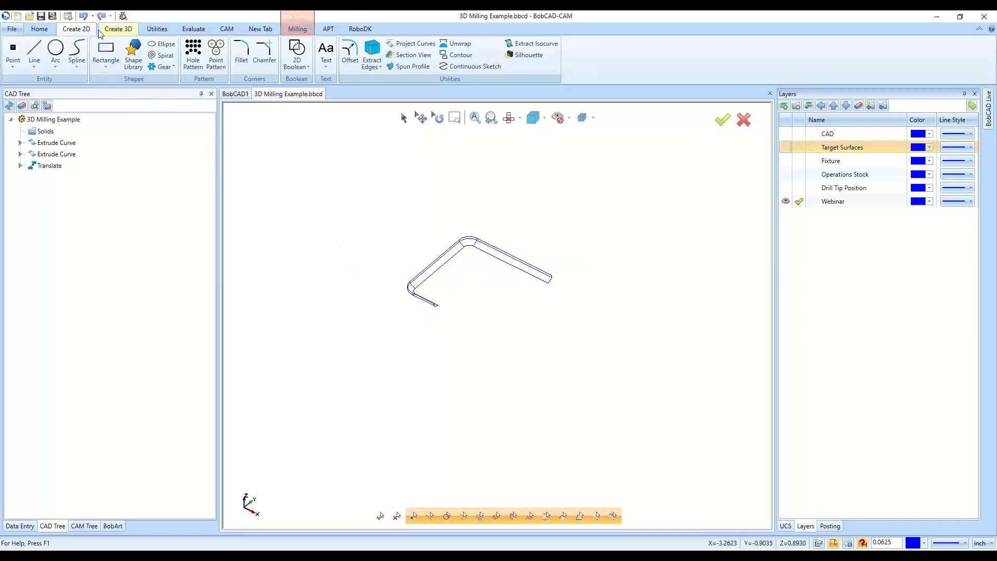
left_click(83, 16)
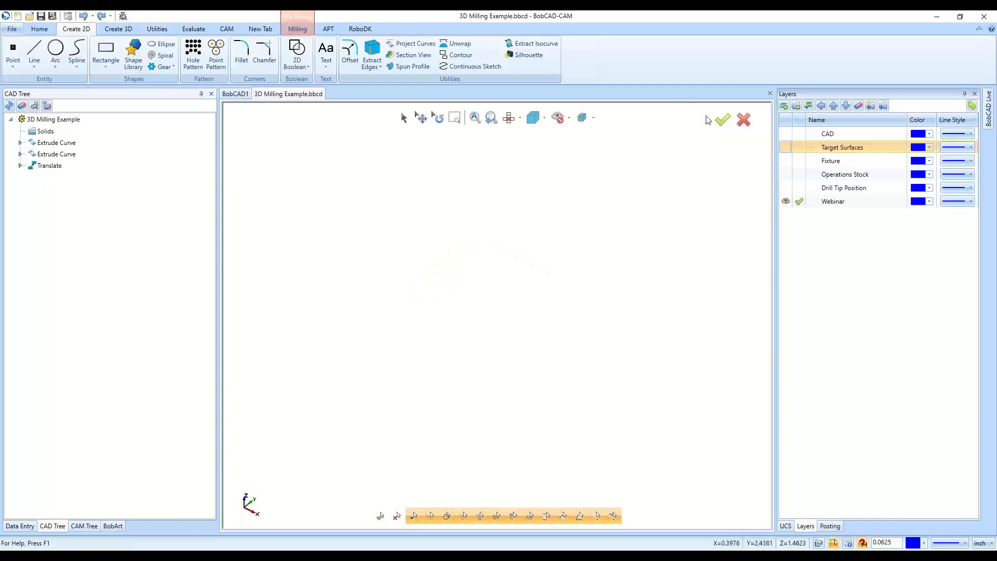
left_click(786, 148)
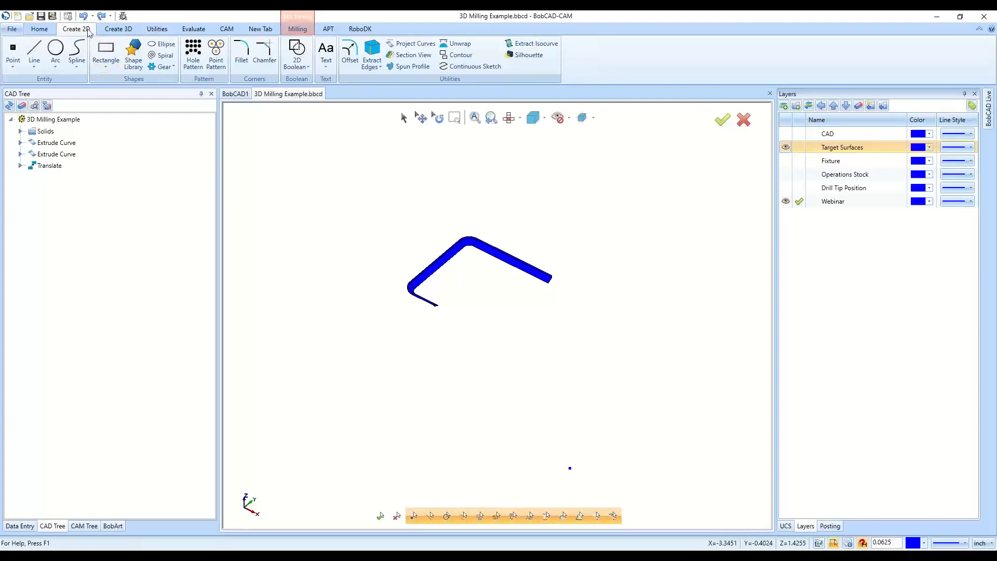
Start Extract Edges and select the ledge's upper outer edges along the second corner, middle side, first corner and long side
left_click(372, 52)
scroll(445, 279, "up", 3)
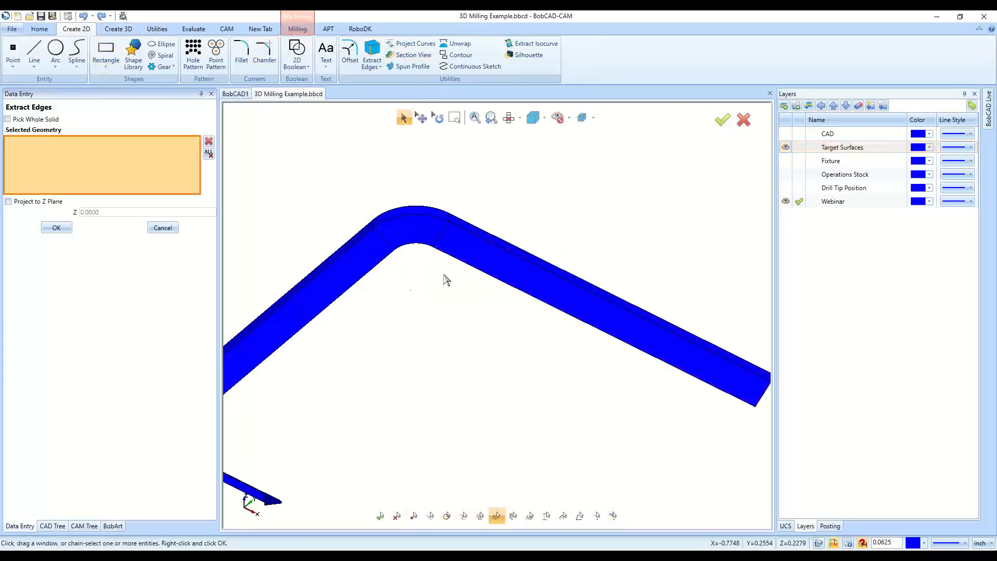
scroll(386, 320, "down", 2)
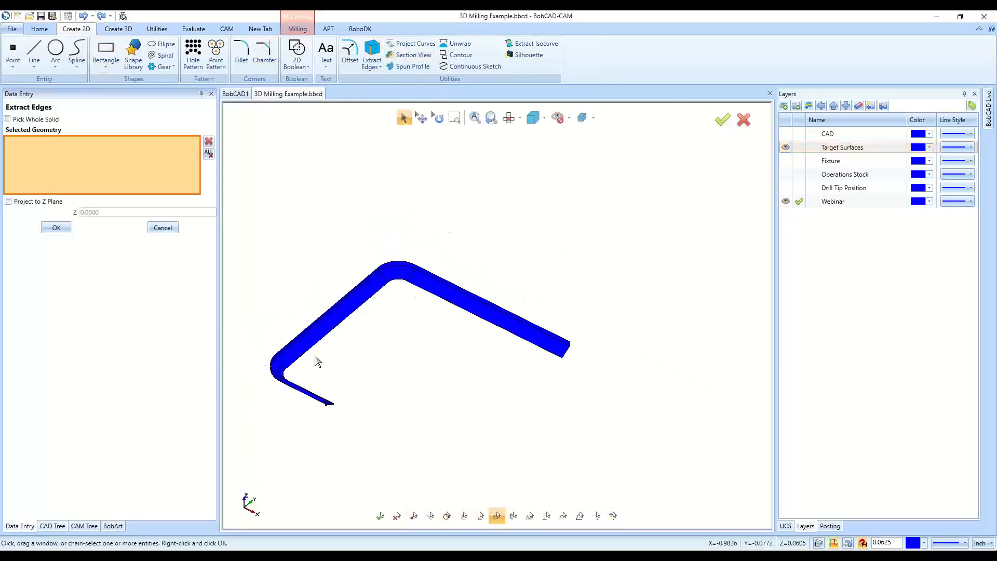
left_click(281, 357)
left_click(279, 354)
middle_click_drag(497, 434, 484, 414)
left_click(448, 322)
left_click(484, 320)
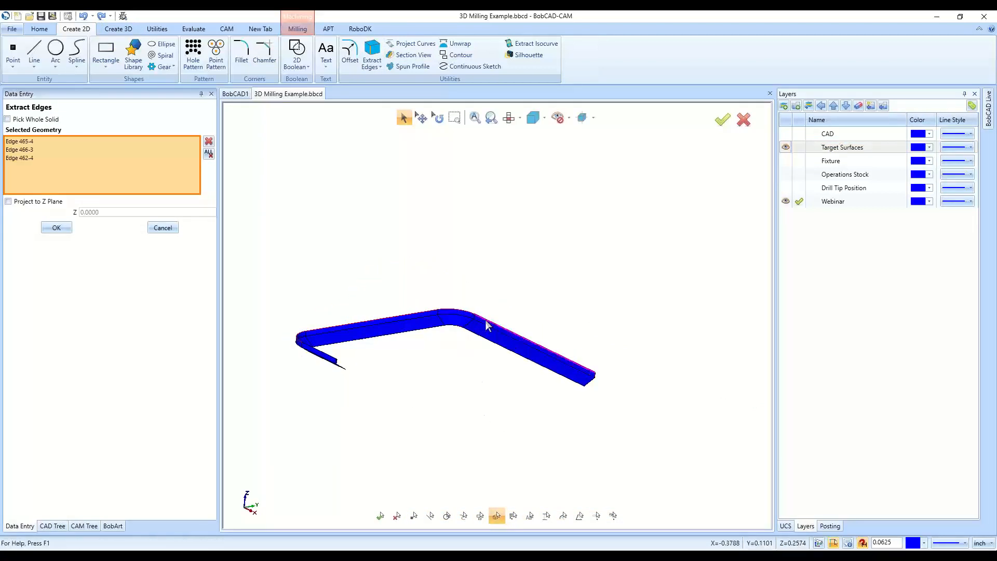
Add the long side's two end edges and the lower inner edges of the long side, first corner and middle side
scroll(654, 397, "up", 5)
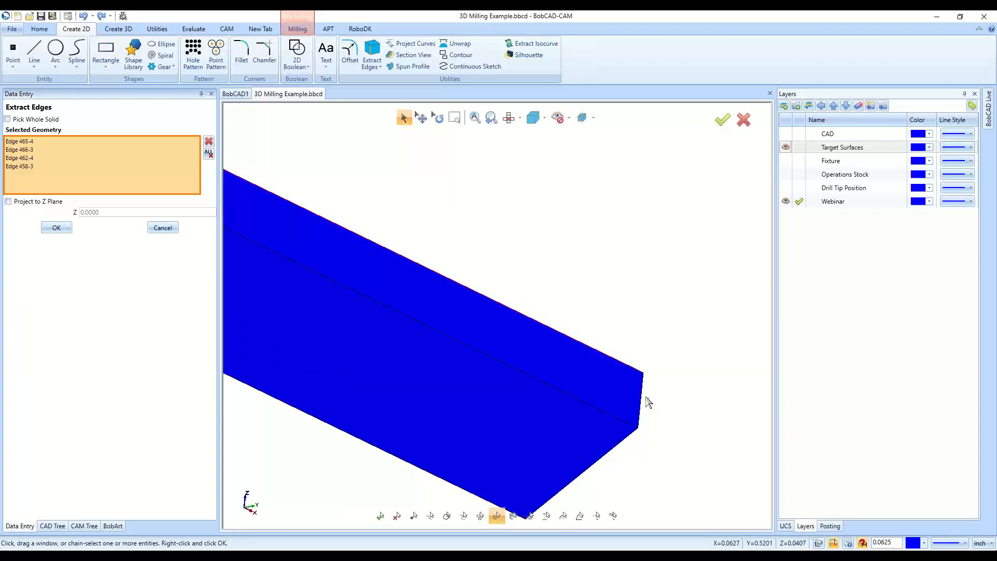
left_click(644, 403)
scroll(677, 358, "down", 2)
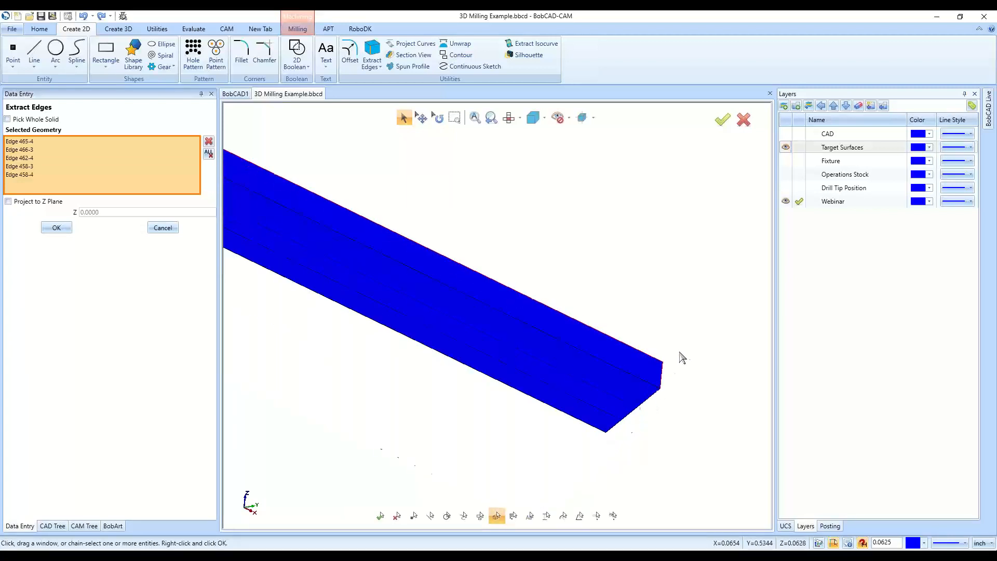
left_click(634, 416)
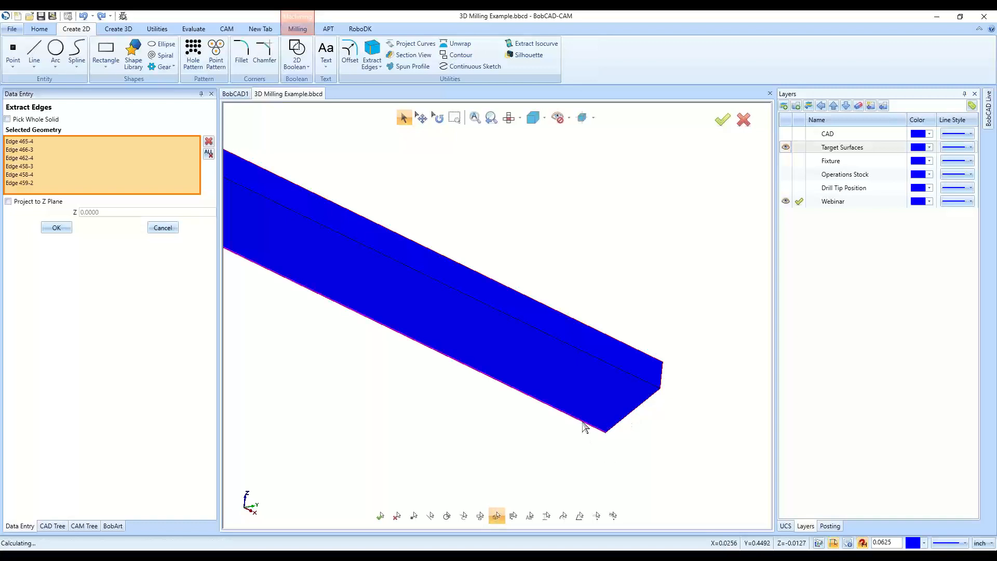
left_click(584, 427)
scroll(679, 454, "down", 3)
scroll(494, 407, "up", 3)
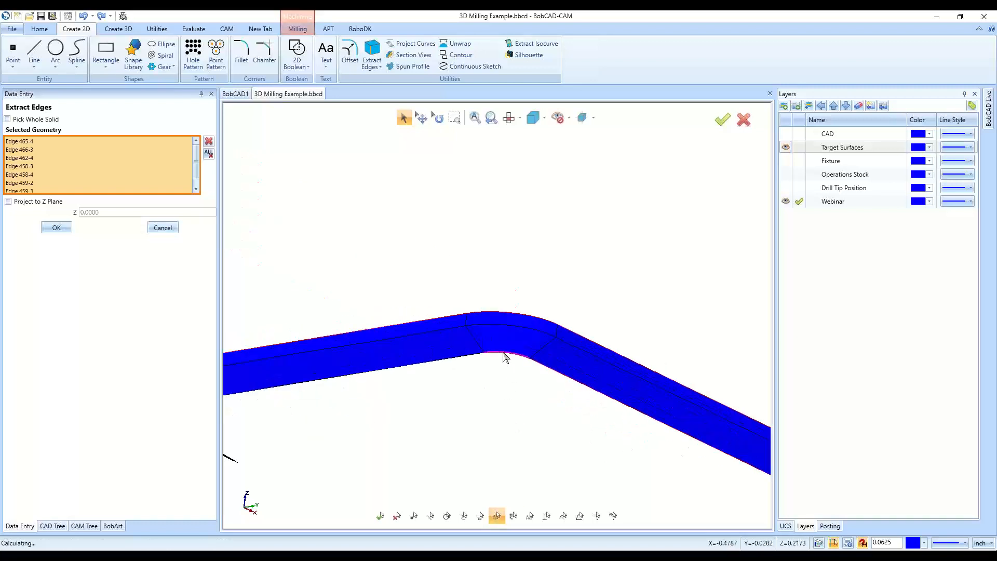
left_click(467, 355)
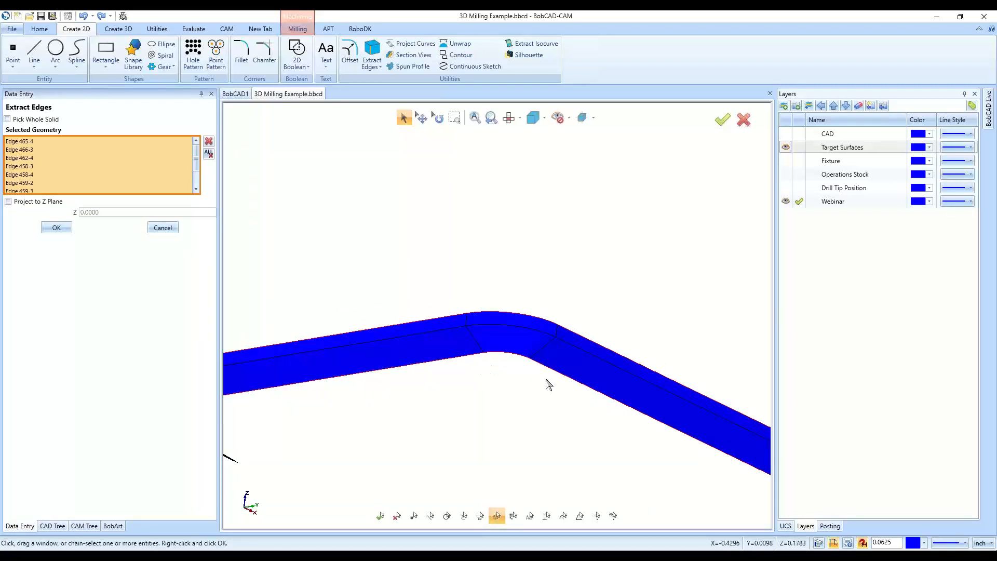
Examine the selected perimeter edges around the ledge's second corner, short side and end fillet from several angles
scroll(546, 389, "down", 3)
middle_click_drag(546, 393, 498, 415)
scroll(470, 328, "up", 3)
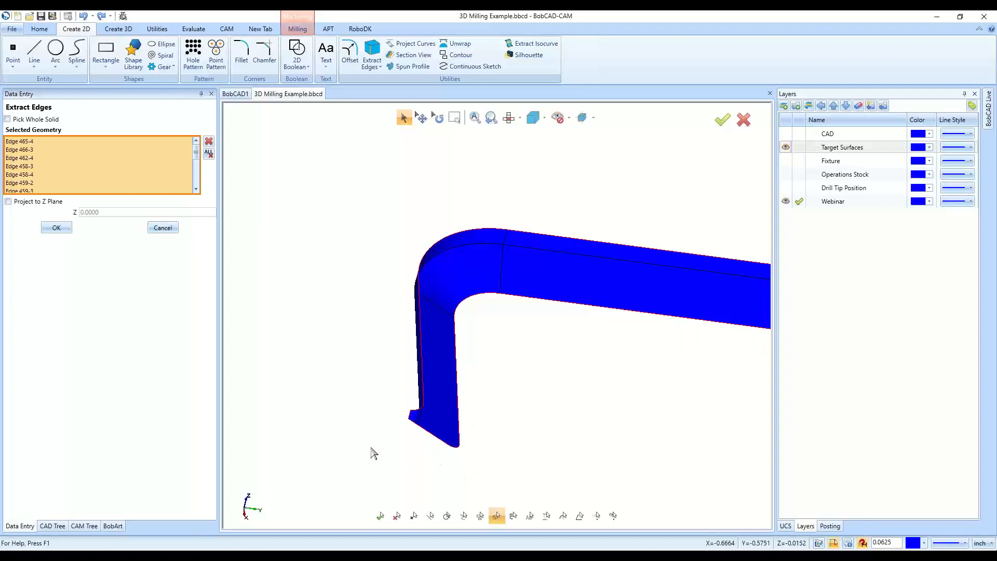
middle_click_drag(372, 452, 651, 423)
scroll(547, 420, "down", 2)
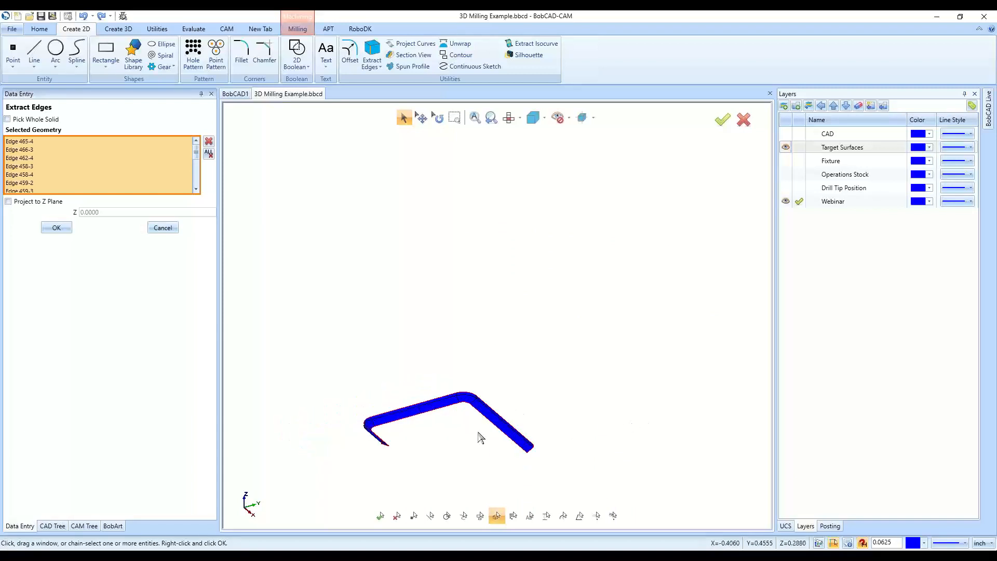
scroll(455, 449, "up", 3)
scroll(506, 388, "down", 2)
scroll(453, 457, "up", 2)
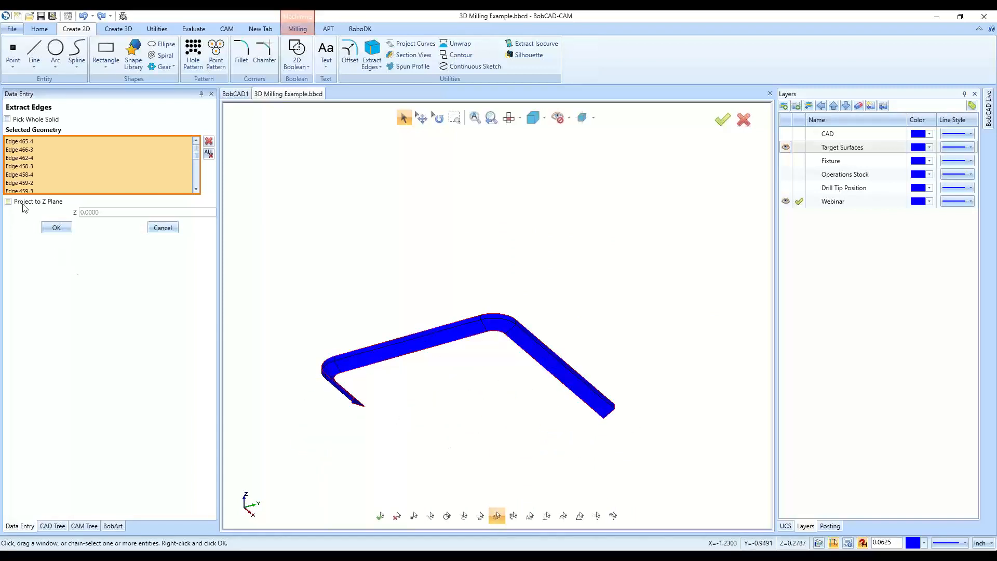
Project the selected ledge edges to the Z plane at Z 0.0000 and show the CAD layer for reference
left_click(8, 202)
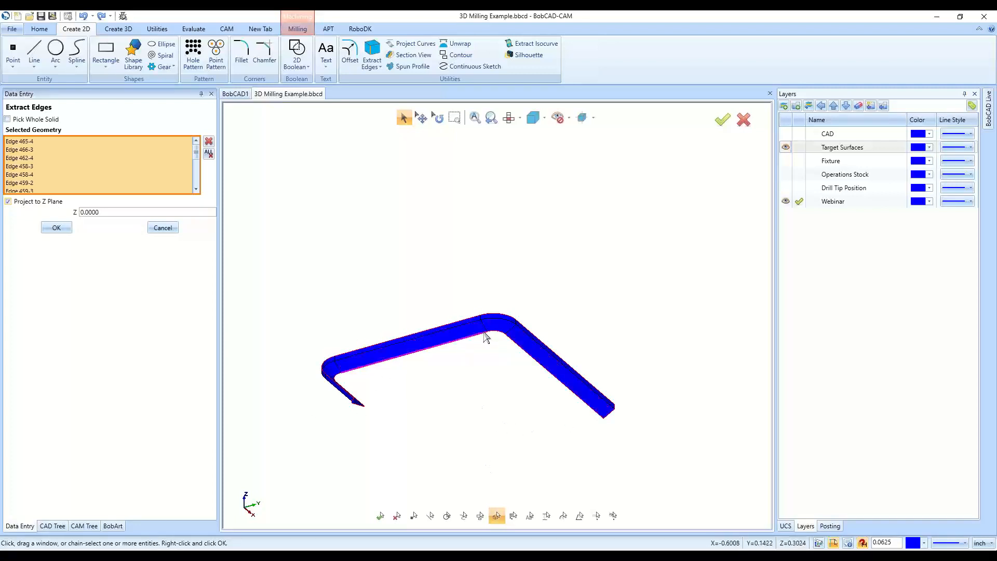
scroll(441, 347, "down", 5)
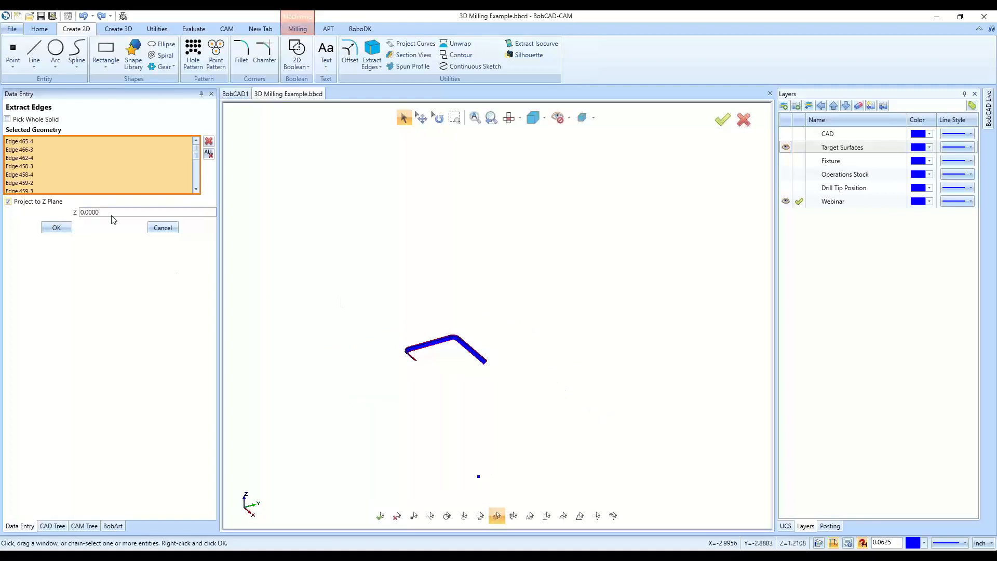
left_click(785, 134)
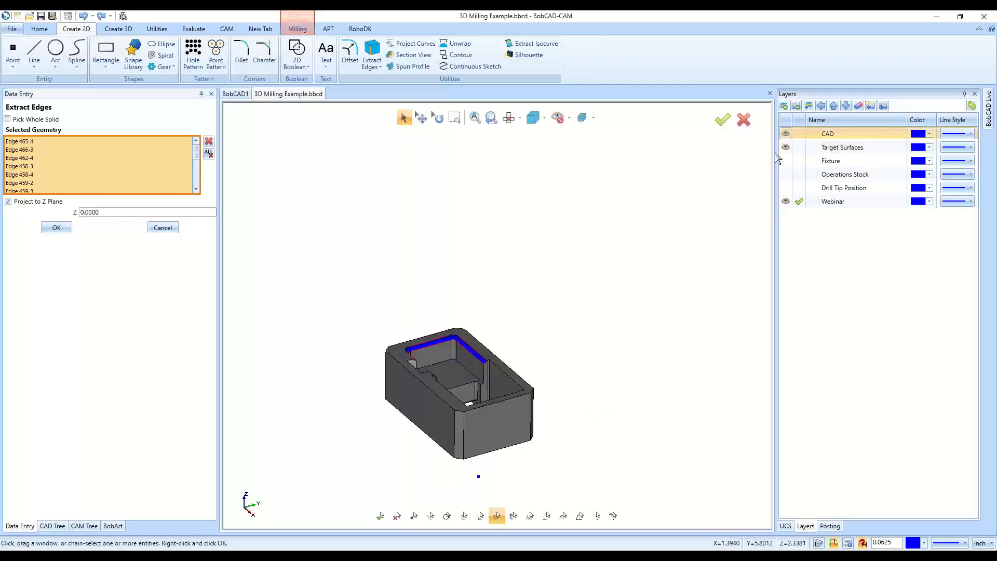
scroll(592, 379, "down", 3)
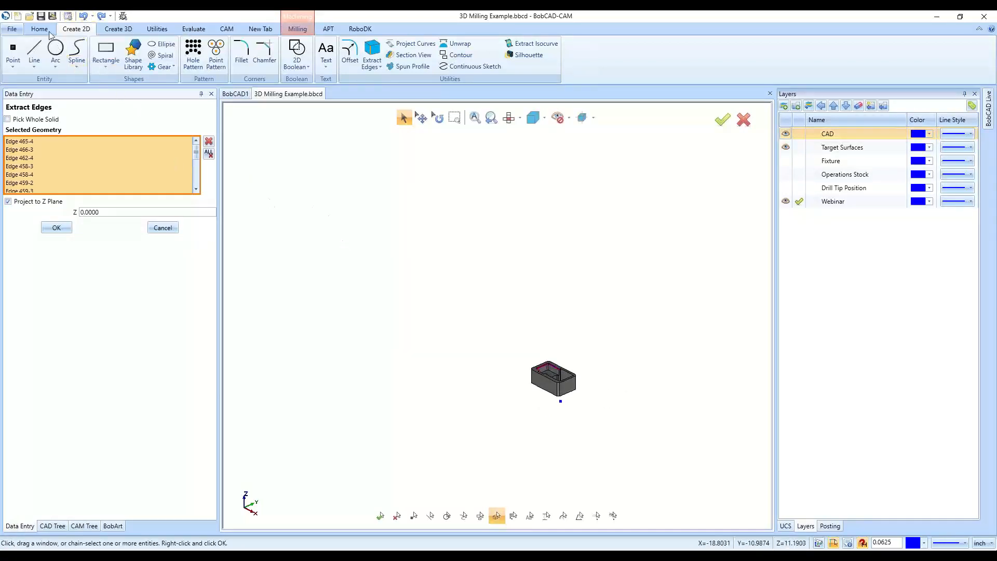
Turn on Show Axis and Show Gnomon in the current document's display settings
left_click(19, 29)
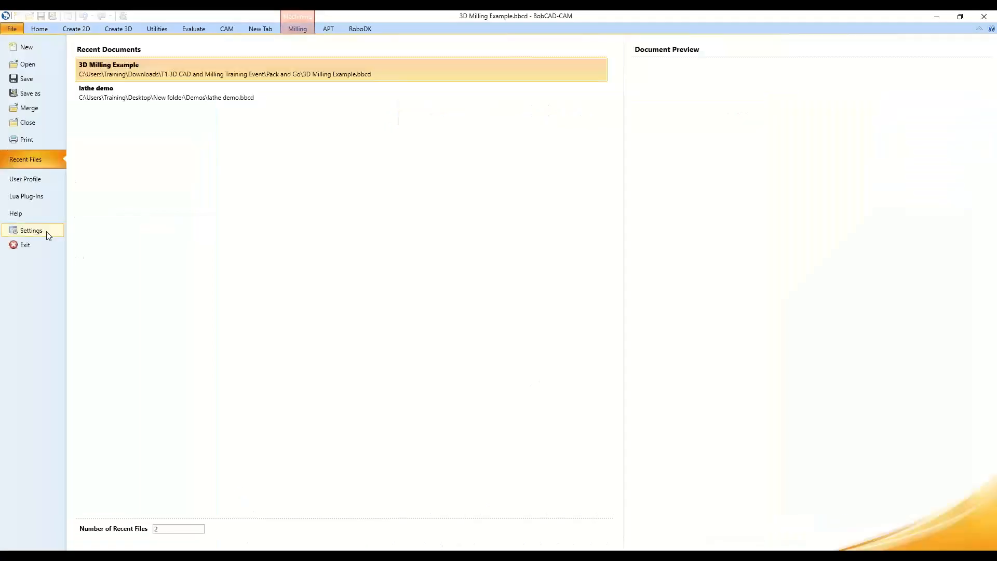
left_click(57, 230)
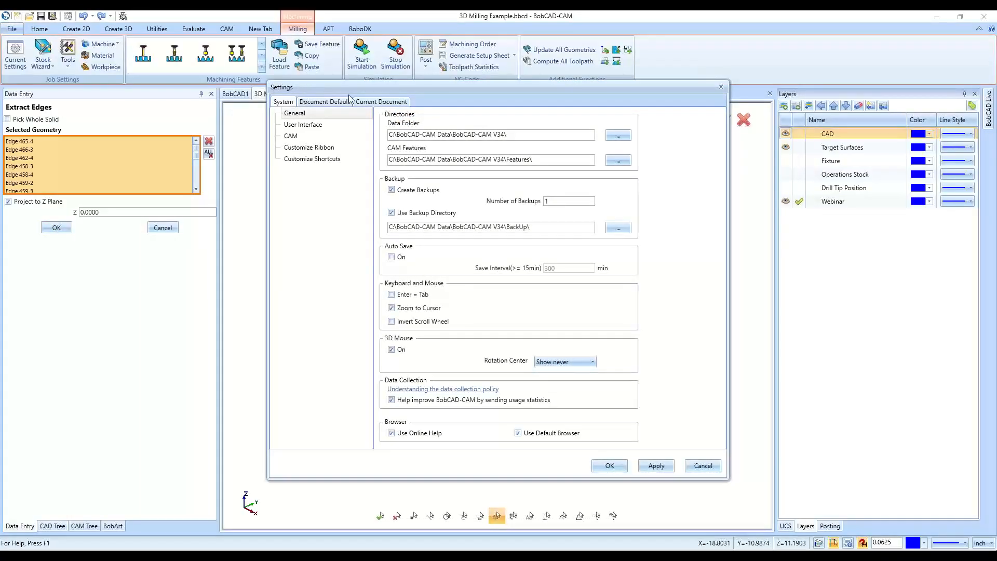
left_click(369, 101)
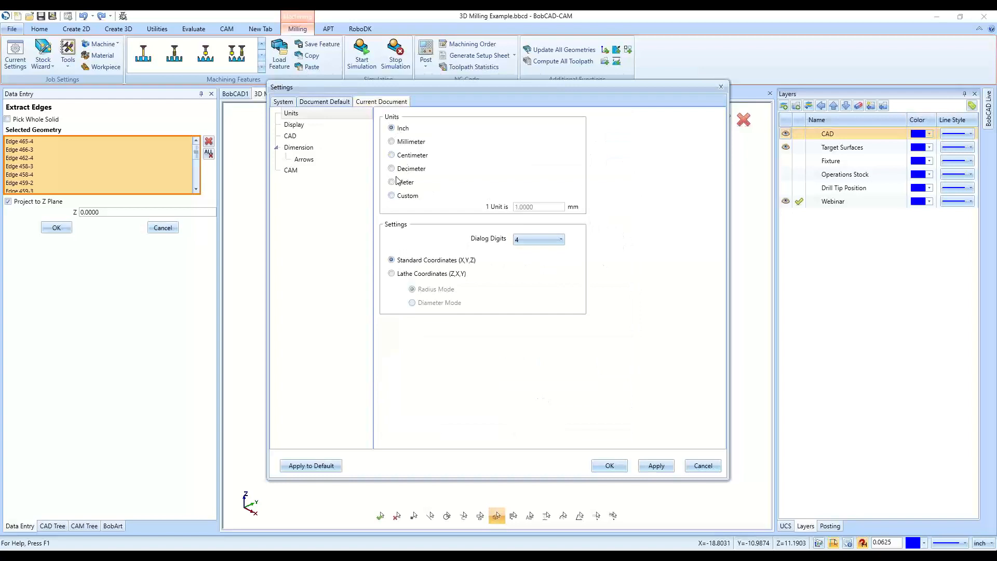
left_click(336, 126)
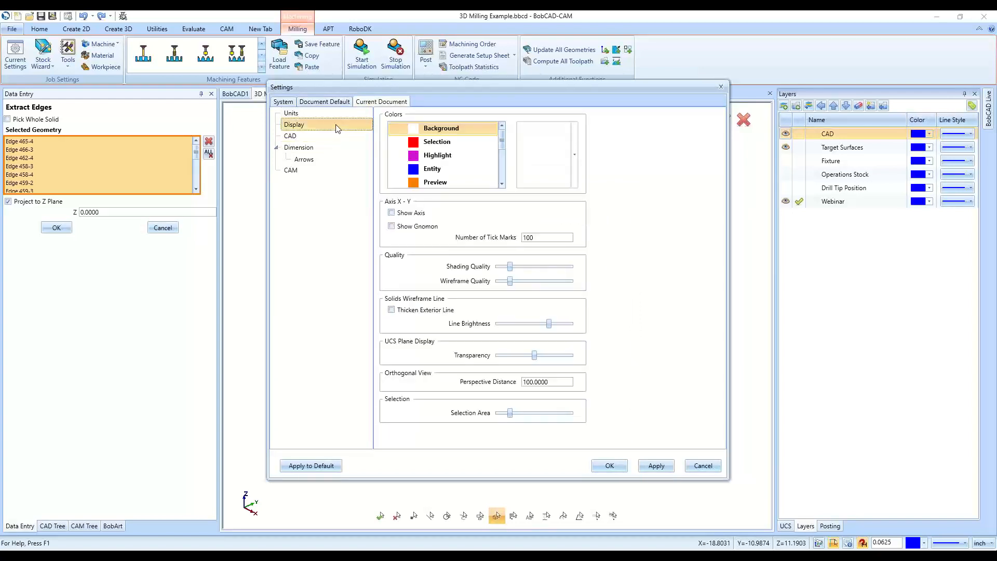
left_click(391, 213)
left_click(391, 226)
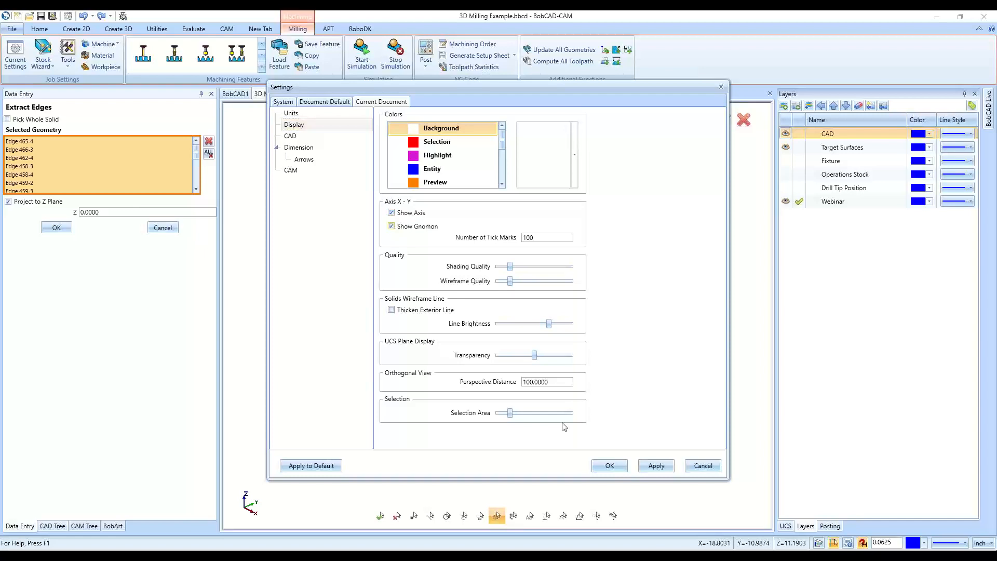
left_click(643, 465)
left_click_drag(571, 91, 266, 145)
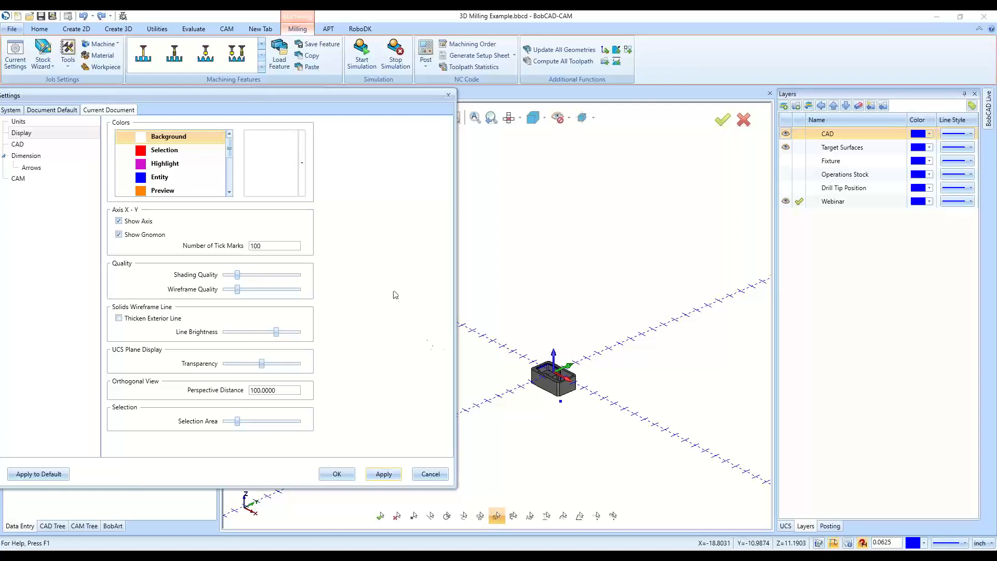
left_click_drag(360, 98, 418, 96)
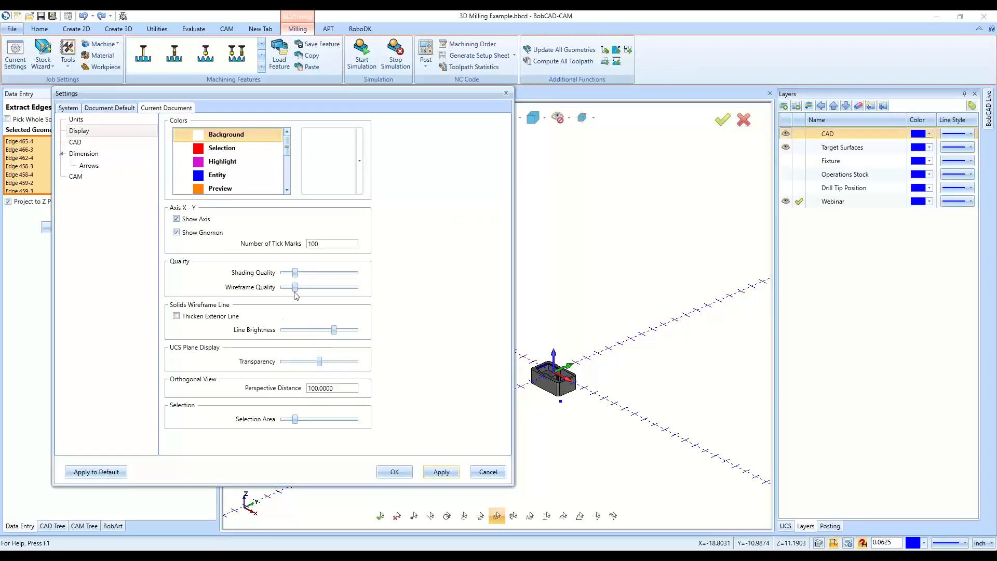
mouse_move(295, 287)
left_mouse_down()
mouse_move(353, 287)
mouse_move(299, 292)
left_mouse_up()
left_click(394, 472)
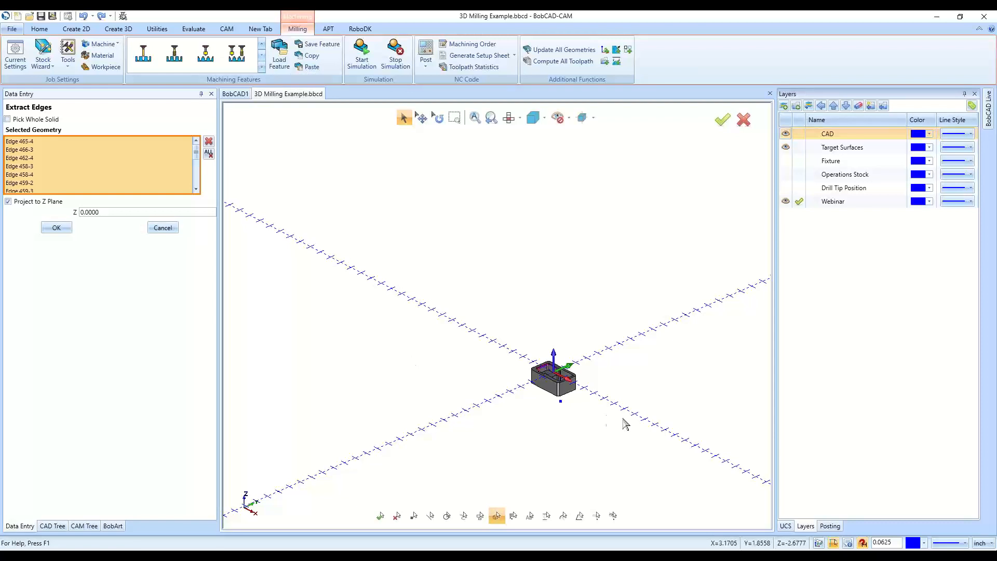
Hide the CAD and Target Surfaces layers, leaving only the Webinar layer shown
scroll(623, 418, "up", 5)
scroll(466, 429, "down", 2)
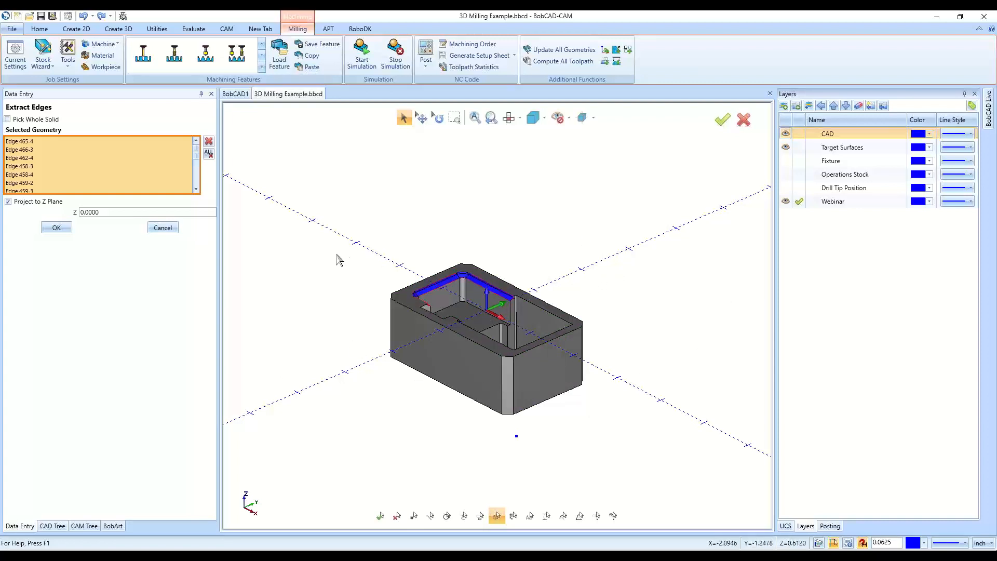
left_click(8, 202)
left_click(785, 134)
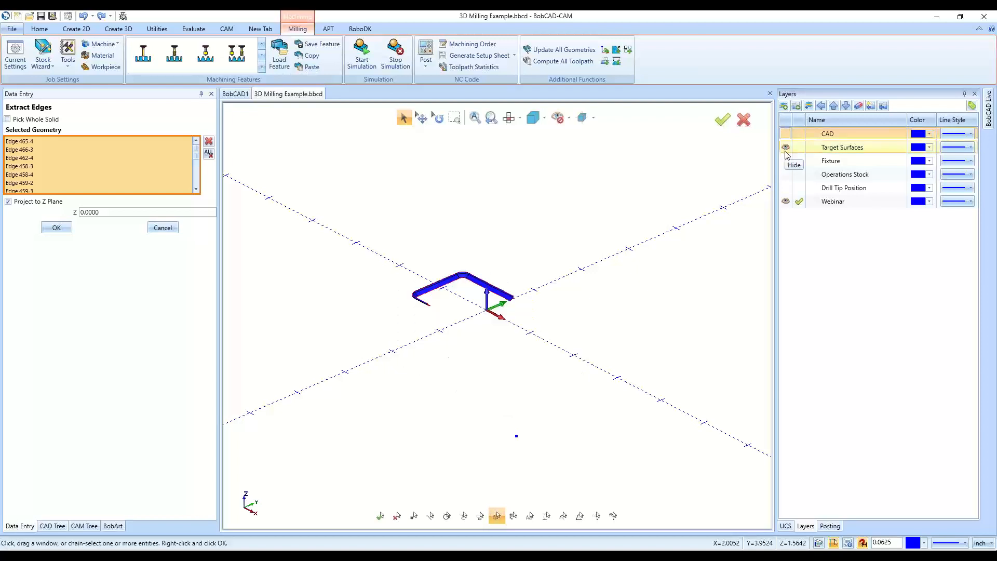
left_click(786, 147)
scroll(457, 304, "up", 1)
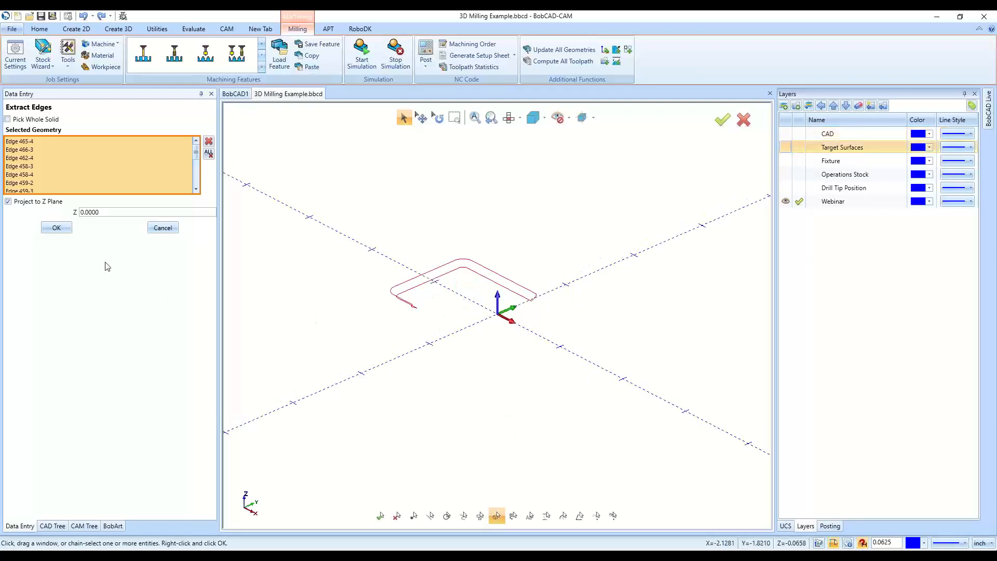
Extract the selected ledge edges onto the Z 0 plane, check their flatness from the front, and close Extract Edges
left_click(71, 229)
scroll(461, 283, "up", 1)
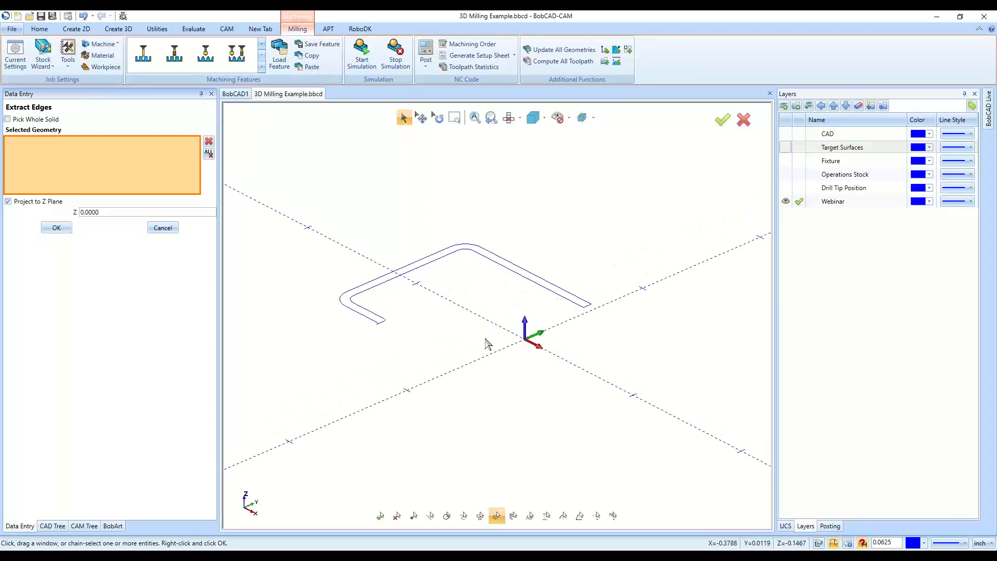
key("f")
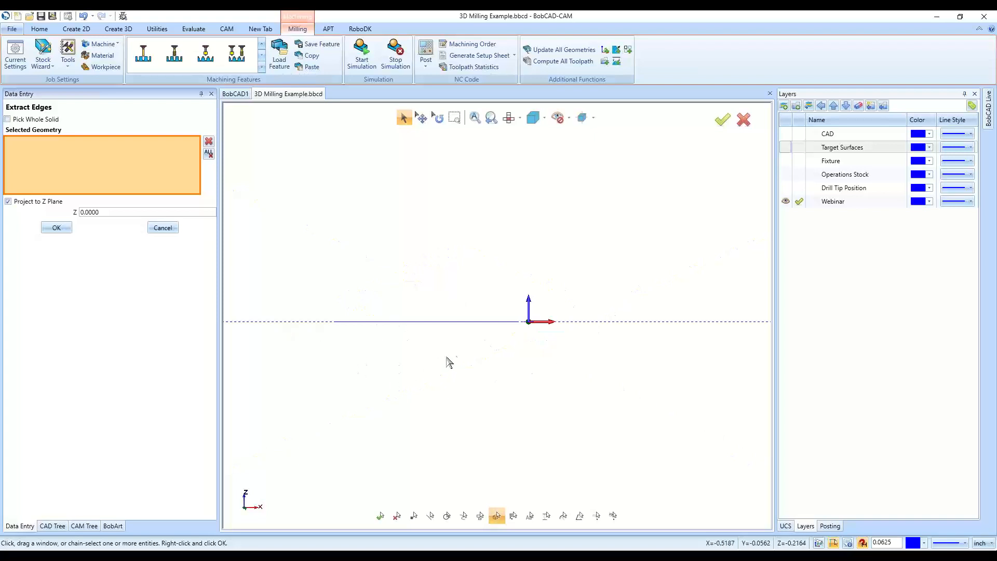
middle_click_drag(447, 360, 506, 353)
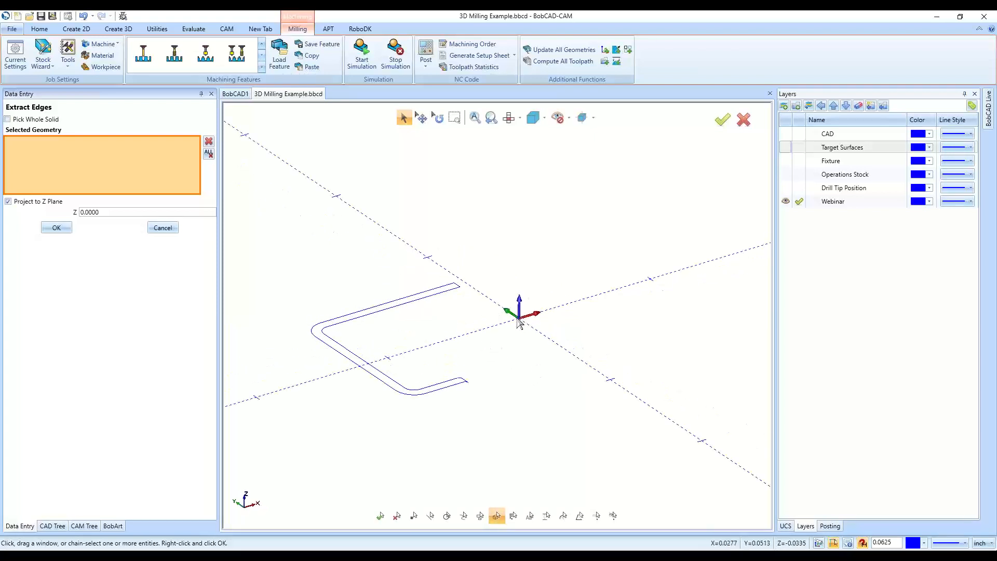
left_click(163, 227)
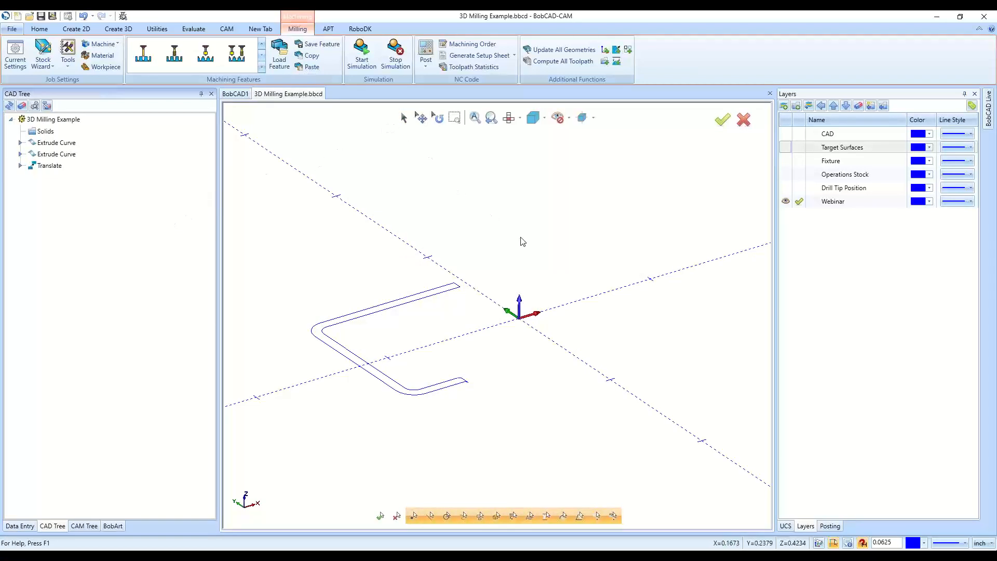
From the top view, use Trim Screen to cut a gap in the long outer line beside the upper corner arc
key("t")
scroll(462, 306, "down", 4)
scroll(398, 380, "up", 4)
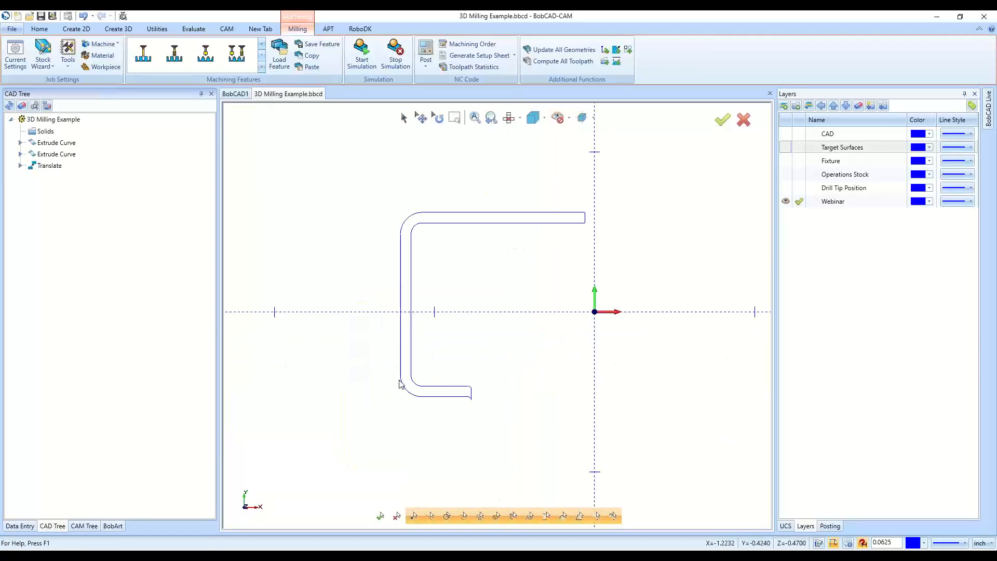
left_click(85, 30)
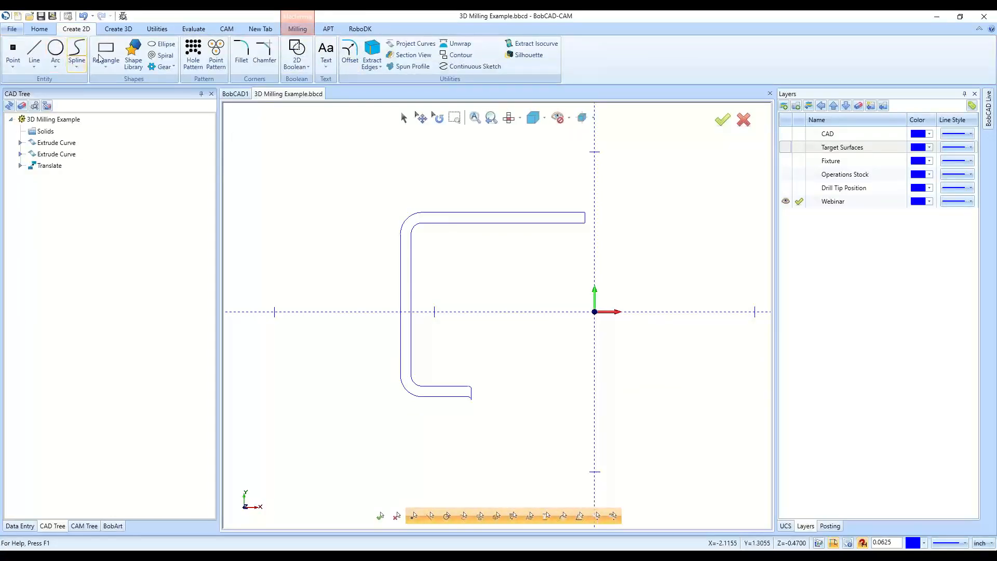
left_click(154, 31)
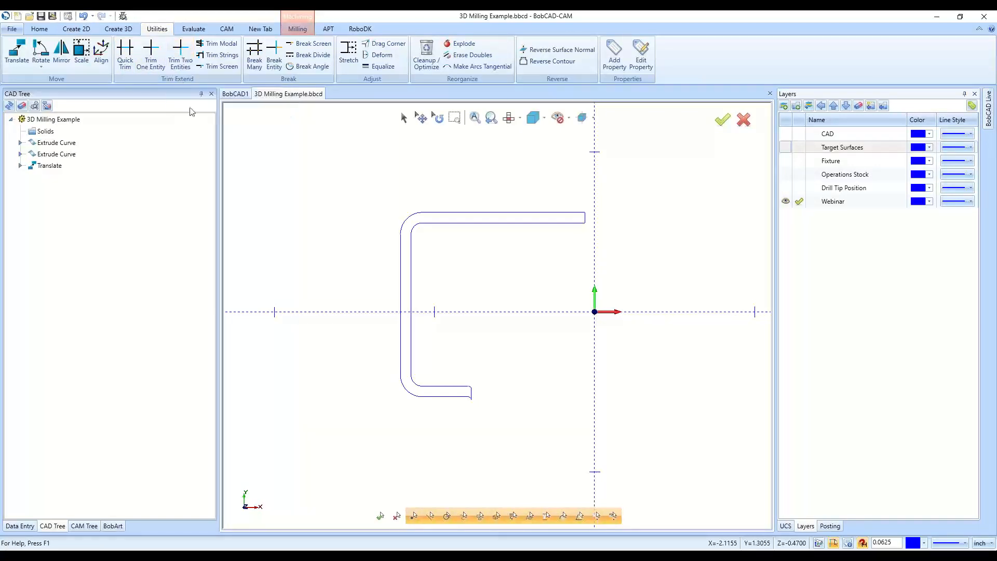
left_click(217, 66)
left_click(585, 217)
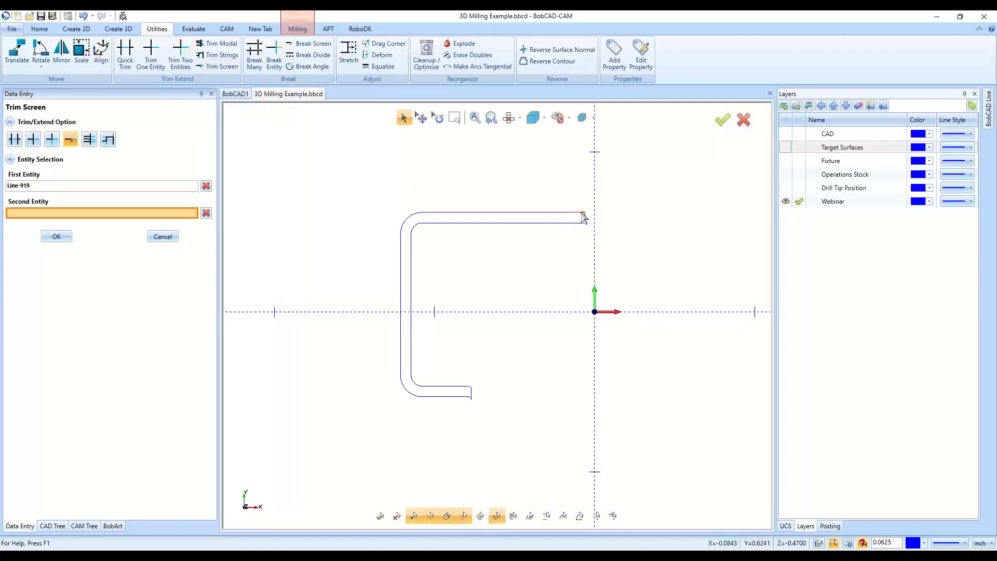
left_click(422, 216)
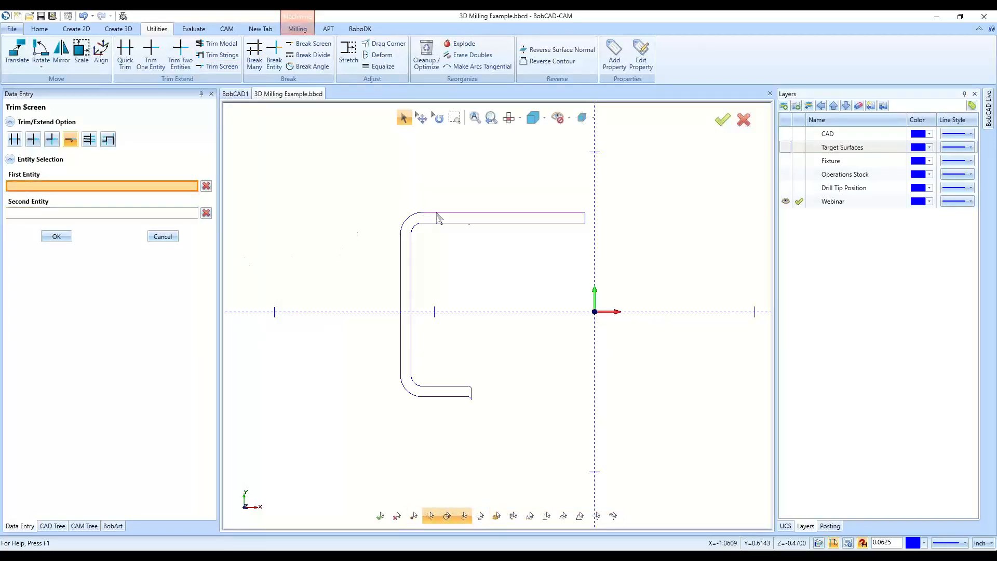
left_click(472, 214)
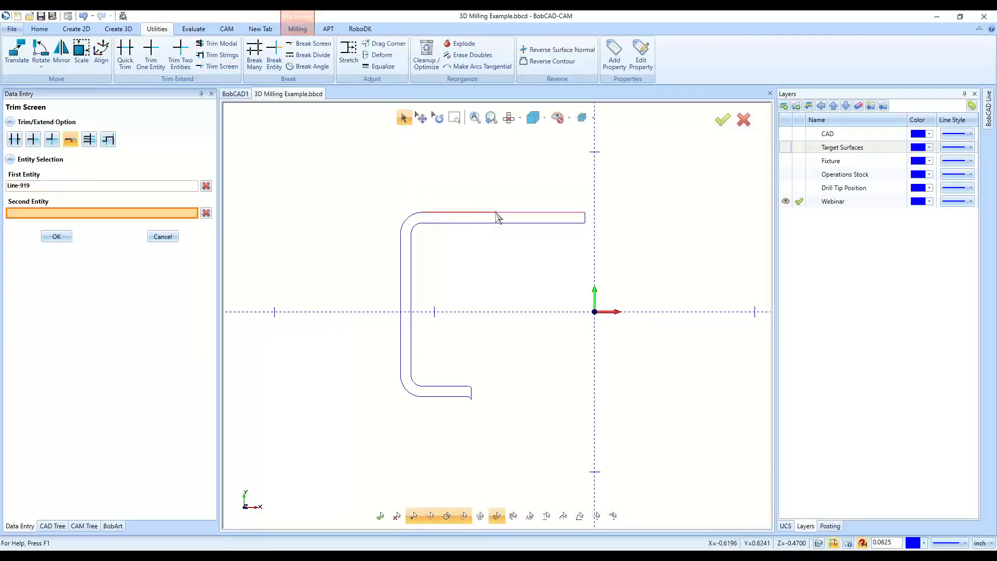
left_click(565, 213)
left_click(565, 213)
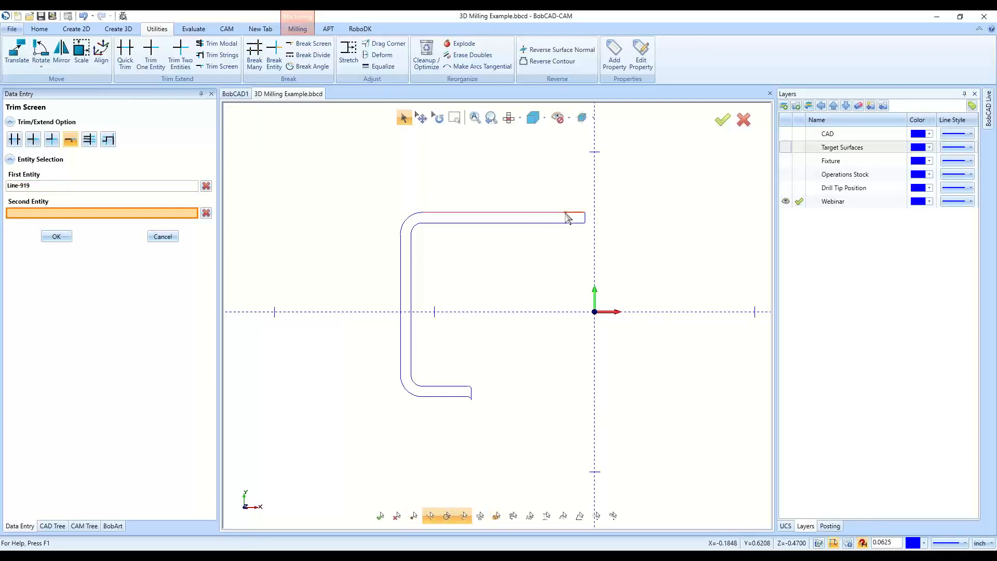
left_click(461, 214)
left_click(162, 236)
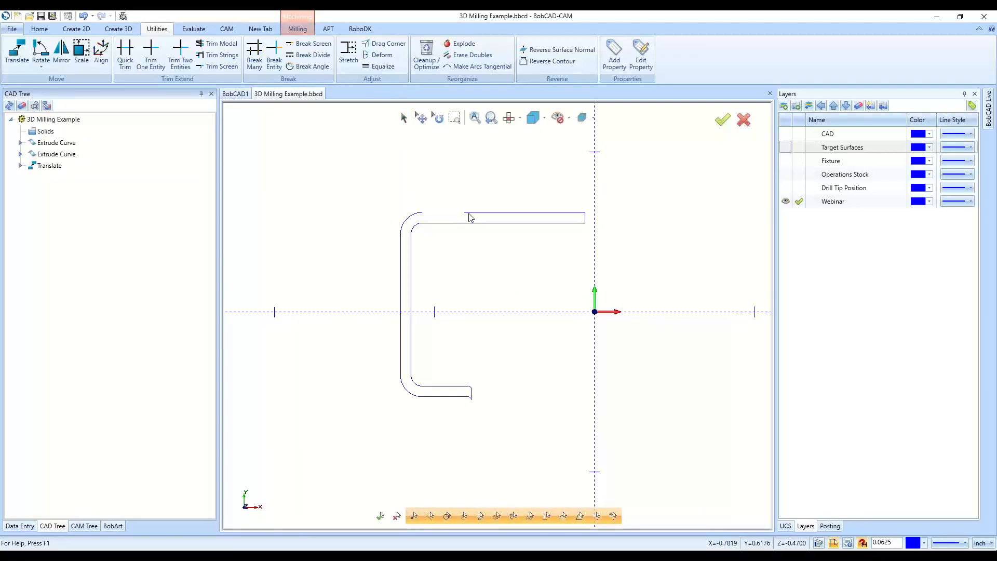
Chain-select the ledge profile from its outer vertical line and inspect the selection around the trimmed gap and corner arc
scroll(423, 217, "up", 4)
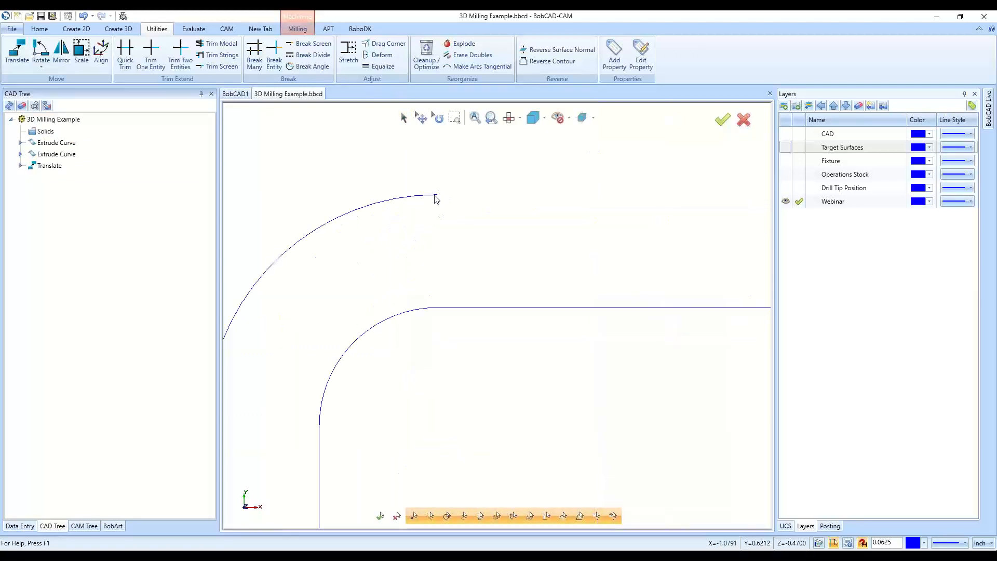
scroll(436, 198, "down", 4)
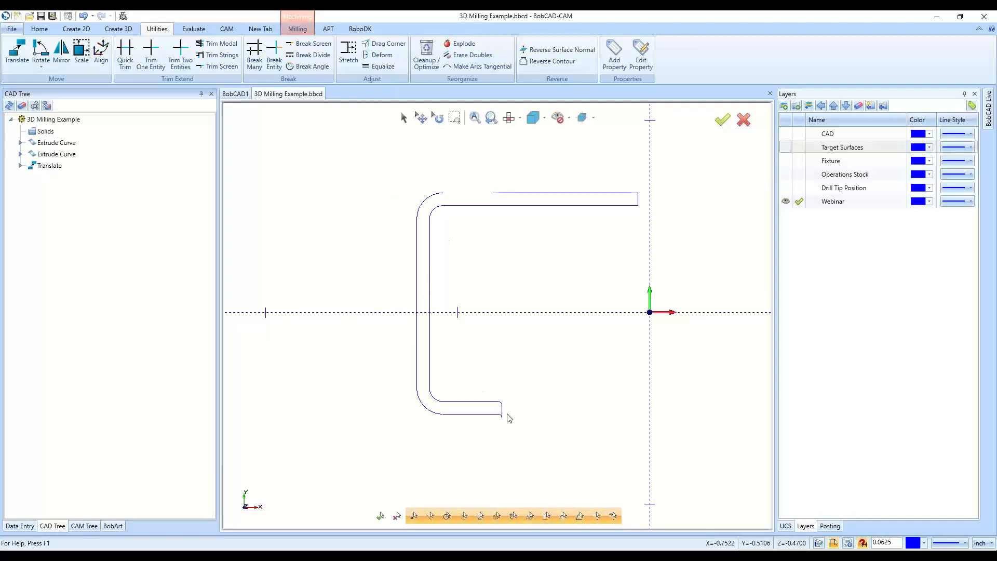
scroll(504, 418, "up", 5)
scroll(540, 397, "down", 5)
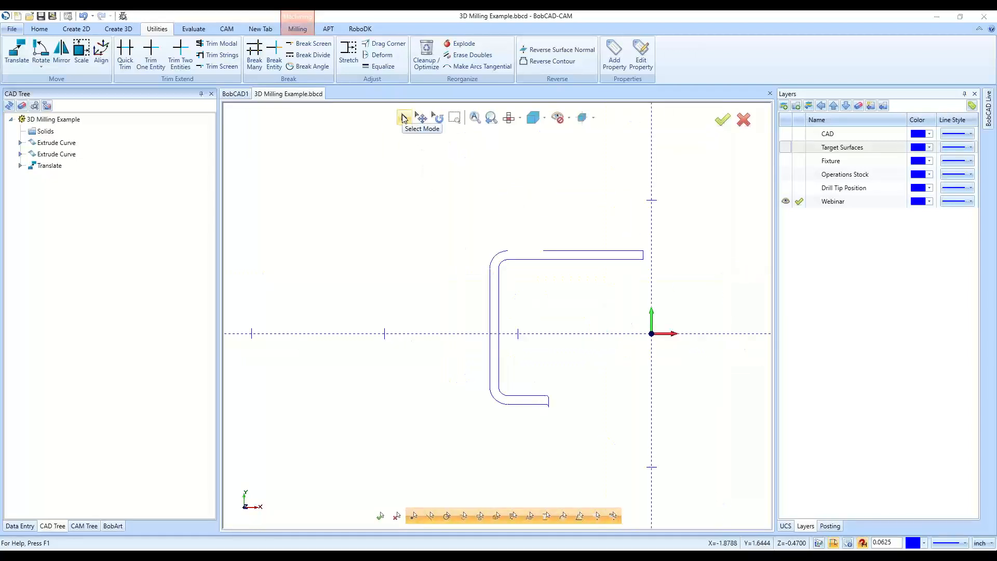
left_click(404, 118)
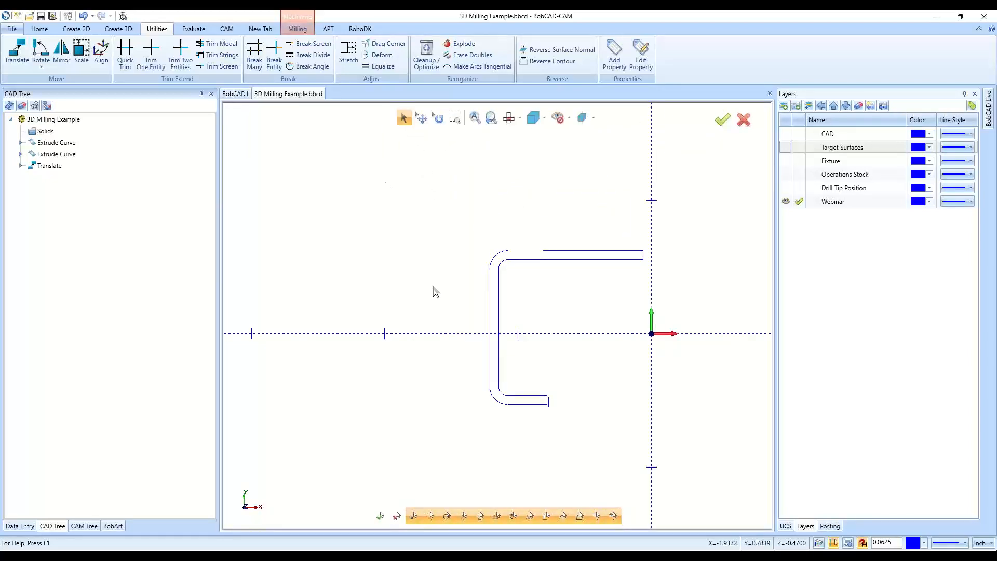
left_click(493, 289)
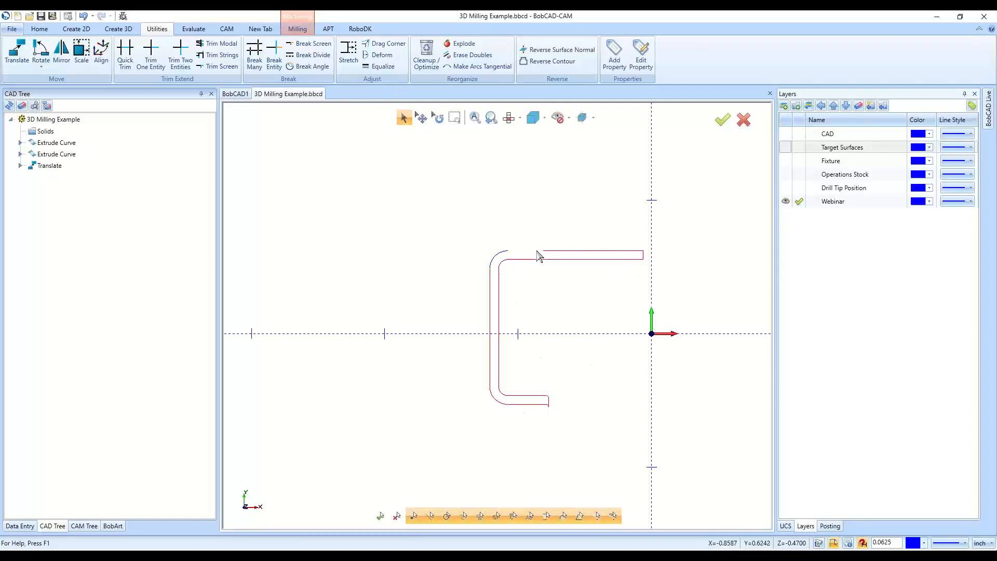
scroll(500, 260, "up", 3)
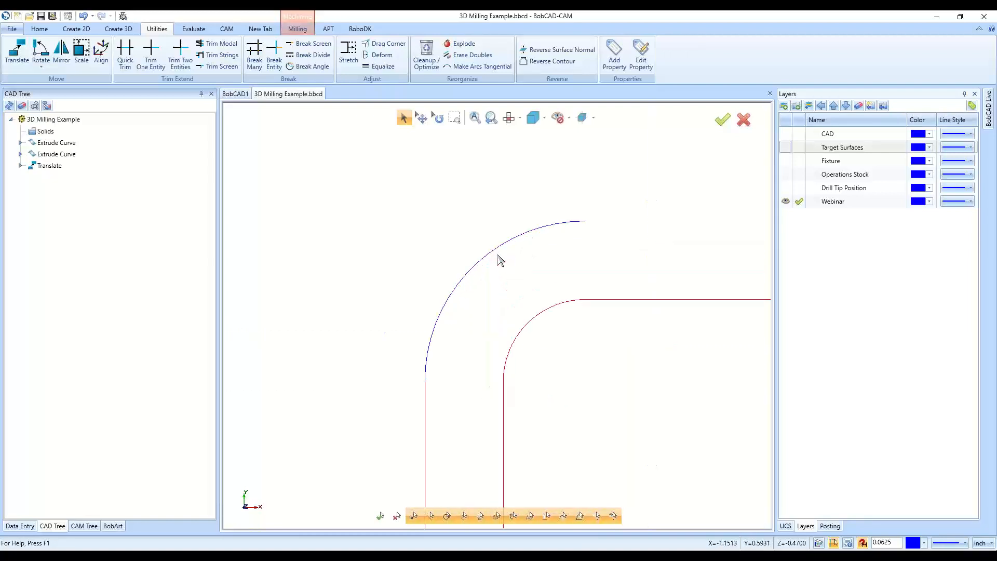
scroll(470, 280, "down", 5)
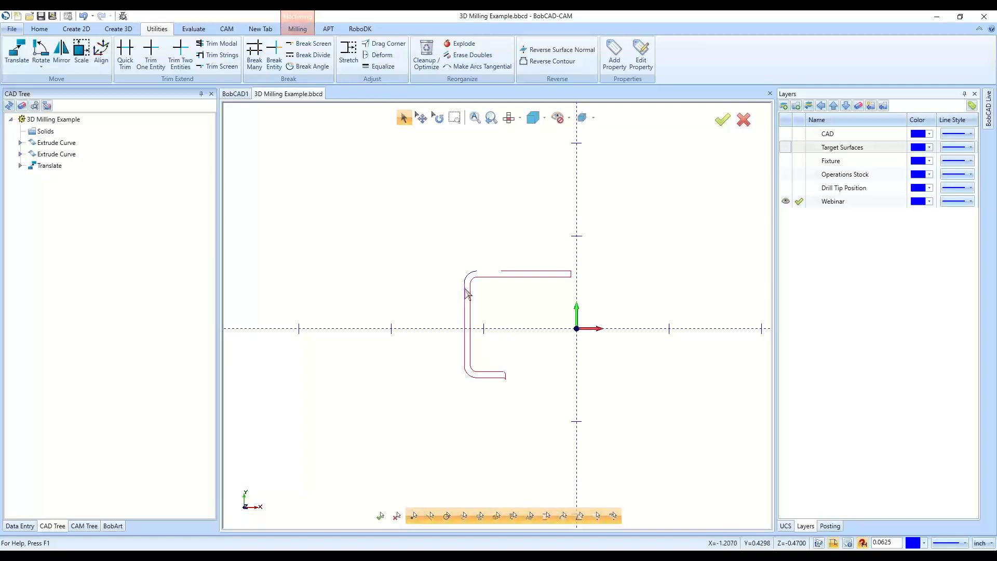
scroll(467, 291, "up", 5)
scroll(457, 289, "down", 6)
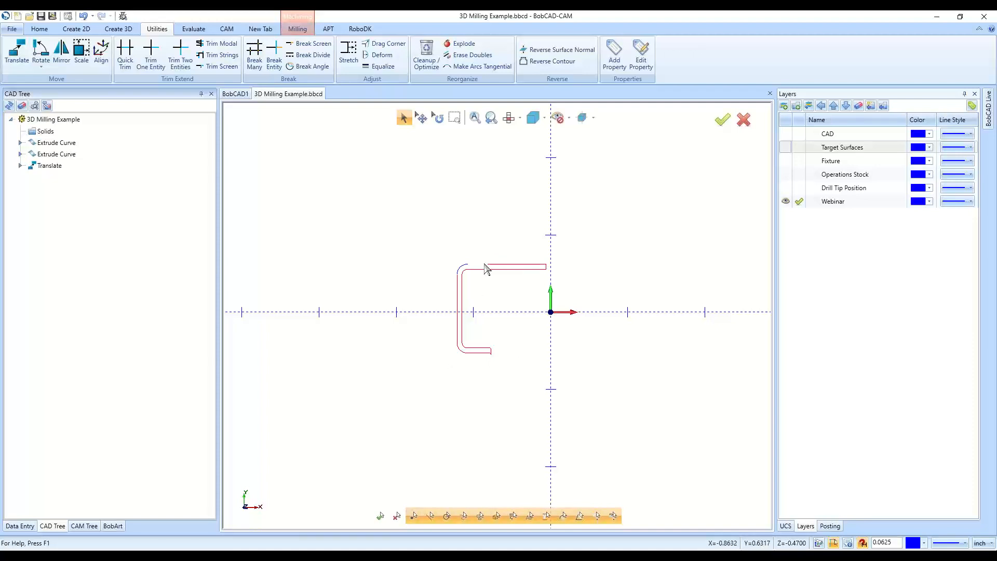
Select the profile's edges from the trimmed upper line around to the inner vertical line, and clear the selection
key("Escape")
left_click(402, 118)
scroll(464, 337, "up", 3)
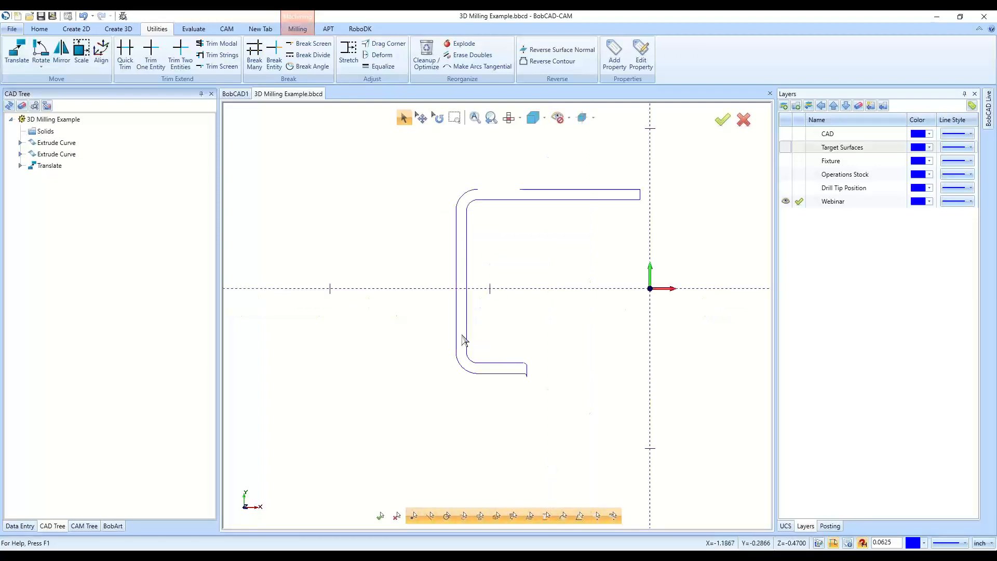
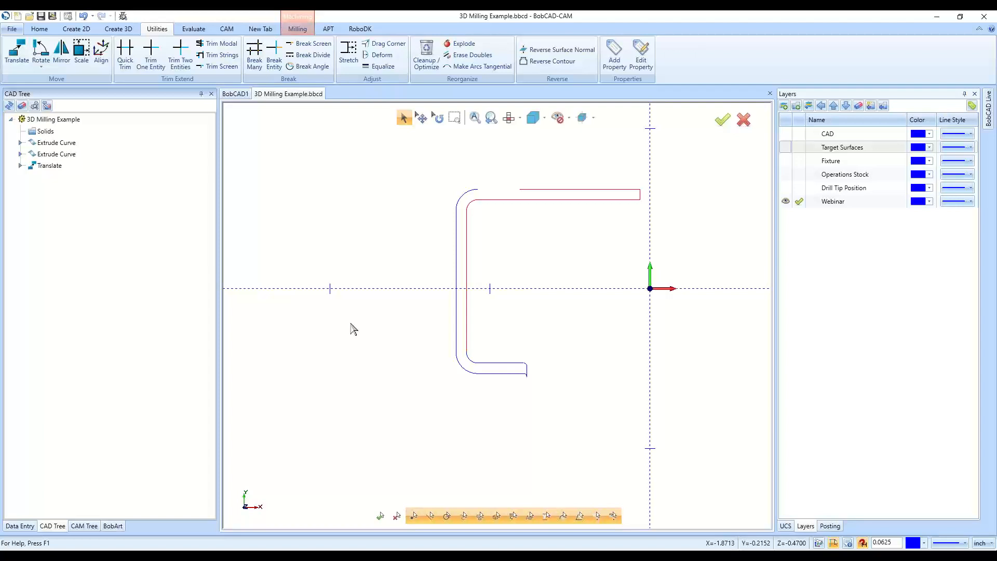
scroll(359, 334, "down", 3)
right_click(360, 334)
left_click(364, 310)
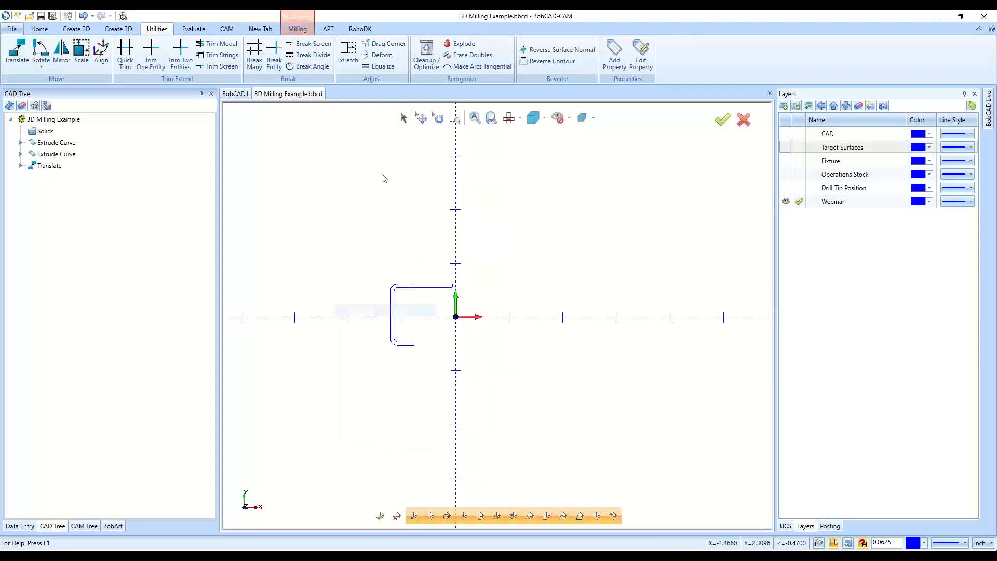
Window-select the whole ledge profile on both sides of the trimmed gap, inspect it, and clear the selection
left_click(404, 118)
left_click_drag(306, 240, 643, 427)
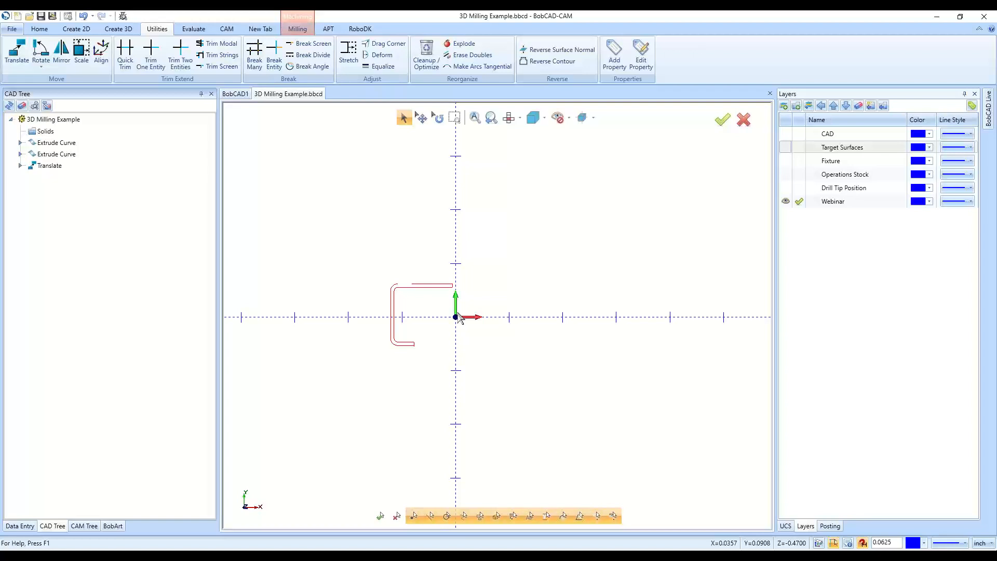
scroll(390, 288, "up", 3)
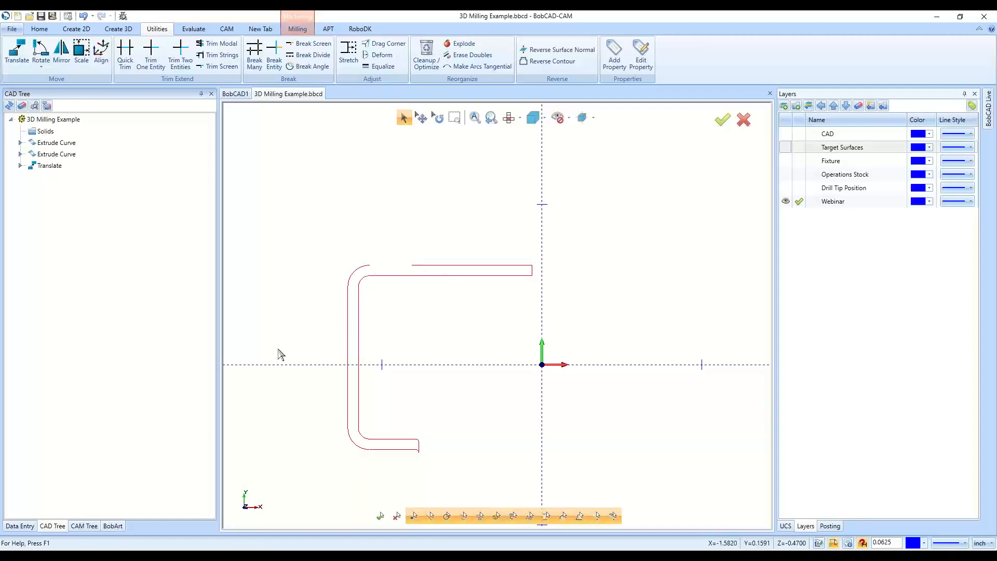
scroll(472, 345, "down", 3)
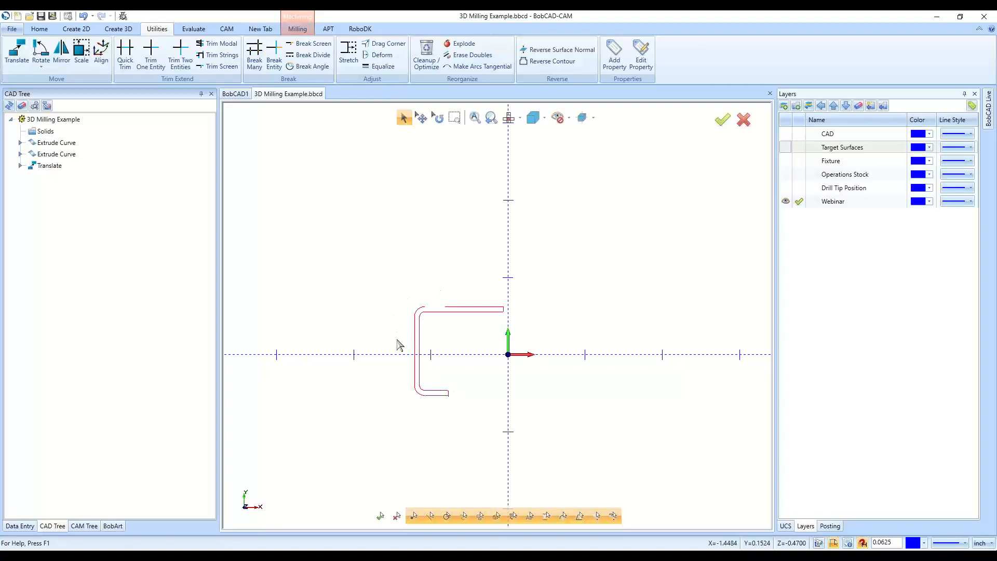
scroll(422, 347, "down", 2)
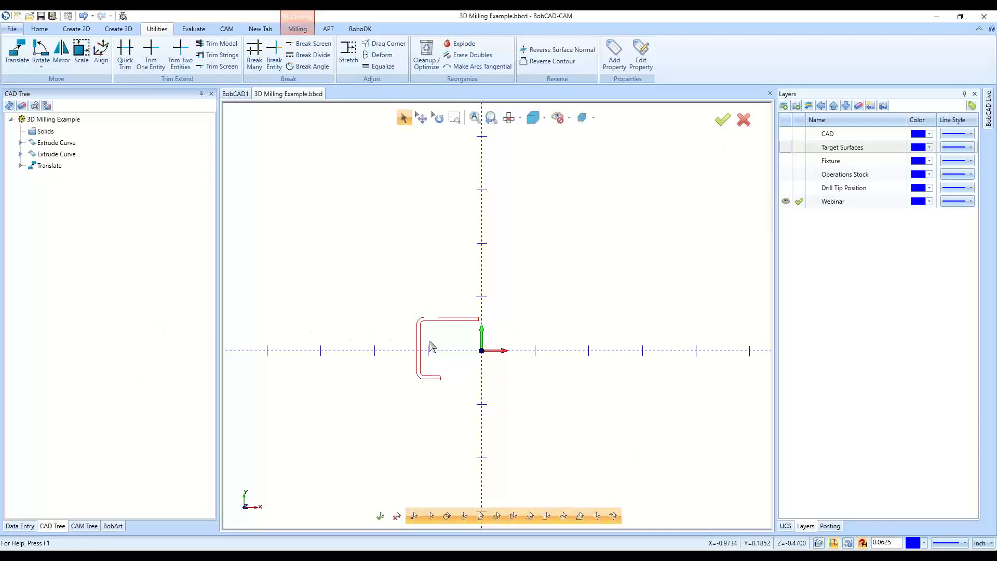
scroll(430, 347, "up", 2)
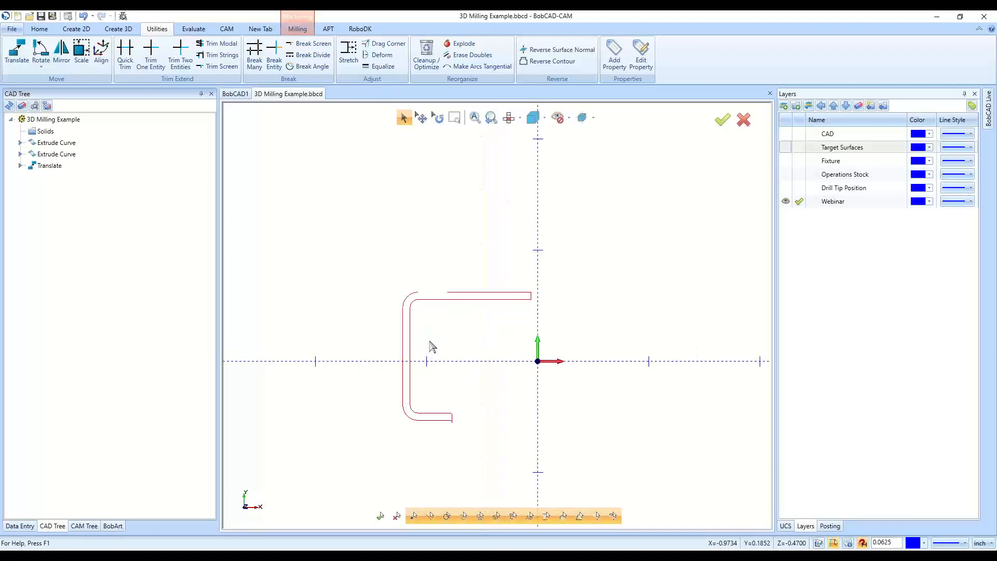
right_click(415, 219)
left_click(435, 238)
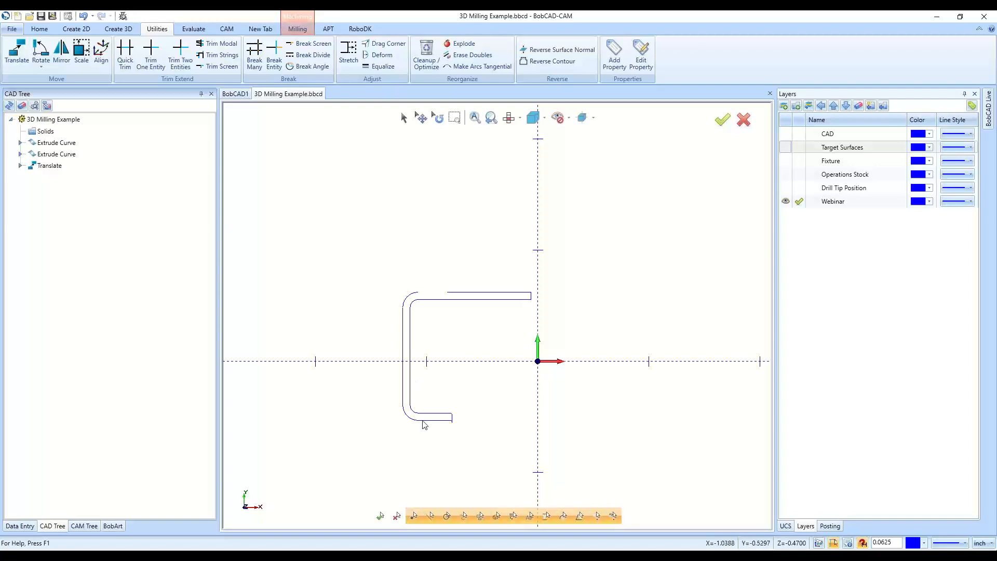
Select the profile's edges from the trimmed upper line around the inner side to the lower outer line, and clear the selection
left_click(403, 117)
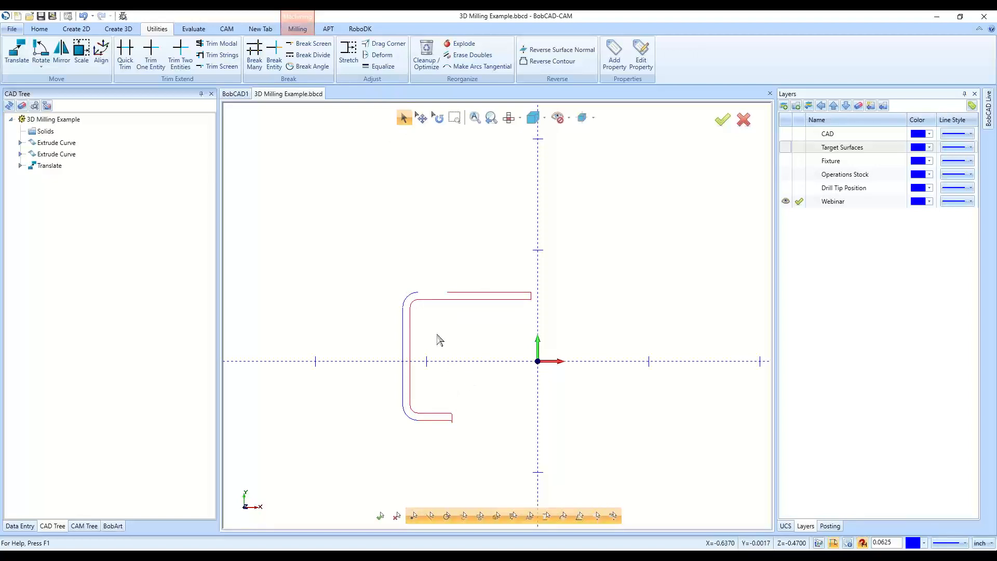
right_click(347, 187)
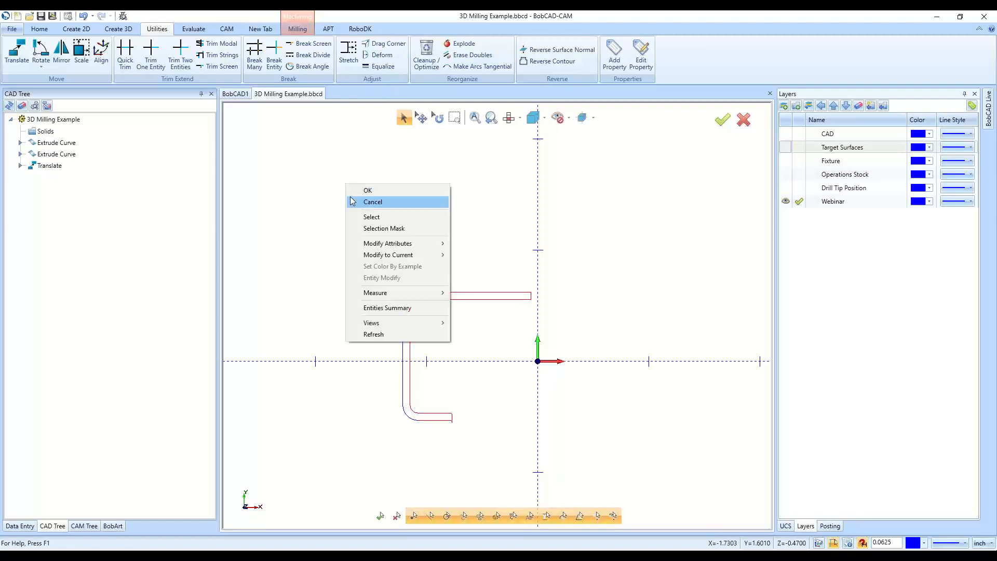
left_click(353, 201)
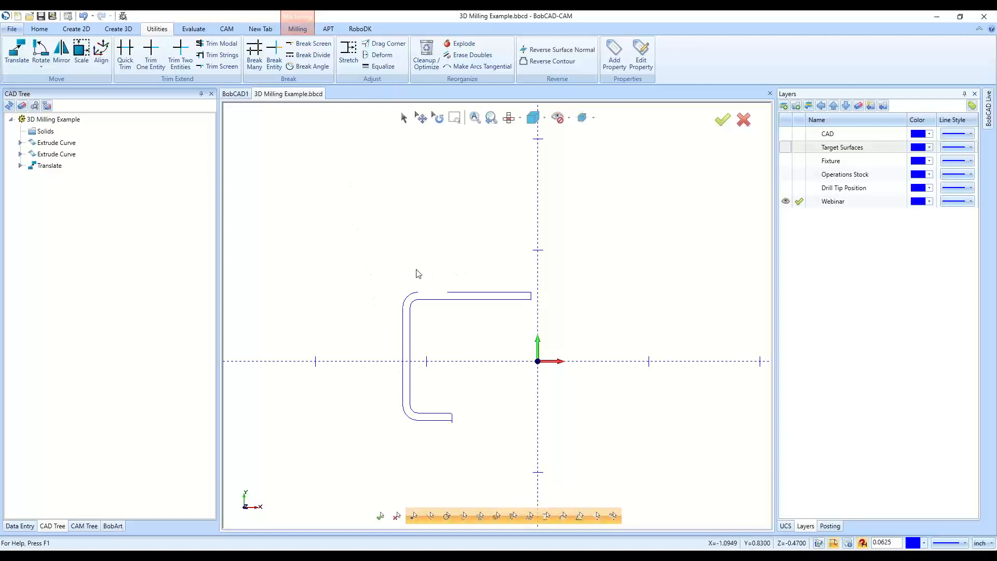
Select the outer vertical line, lower corner arc and lower outer line, examine the small end arc, and clear the selection
left_click(404, 117)
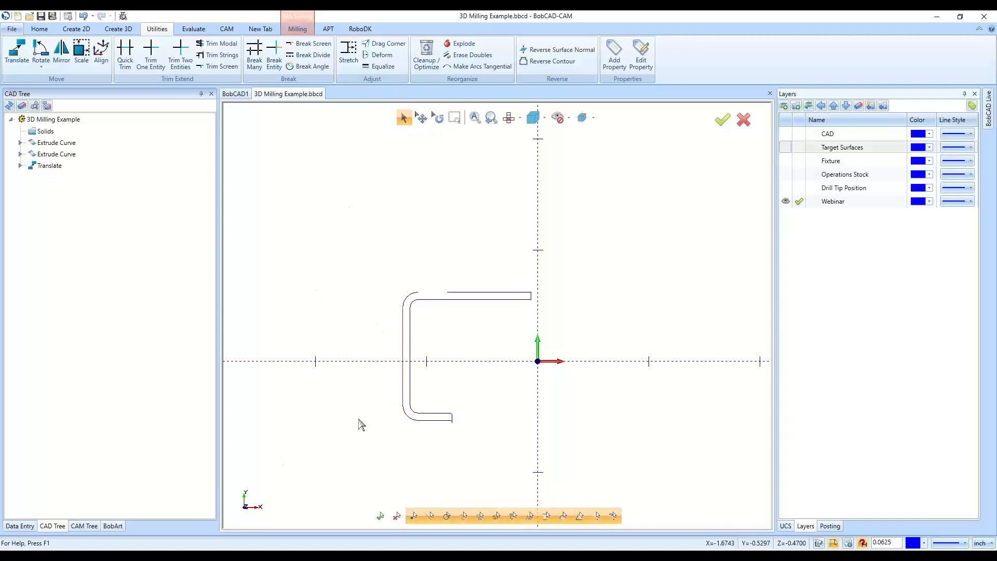
scroll(394, 387, "up", 2)
scroll(485, 447, "up", 10)
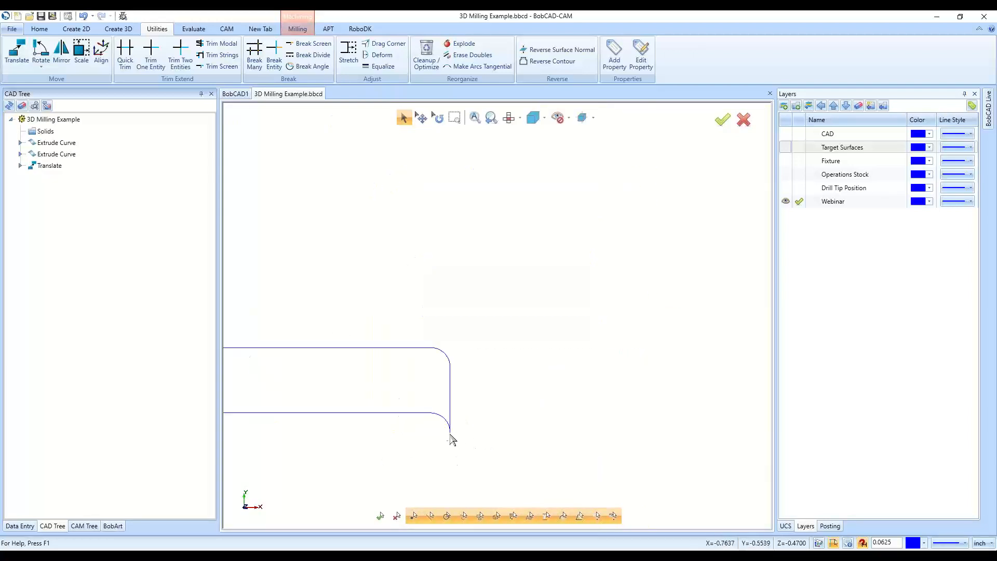
scroll(503, 462, "down", 8)
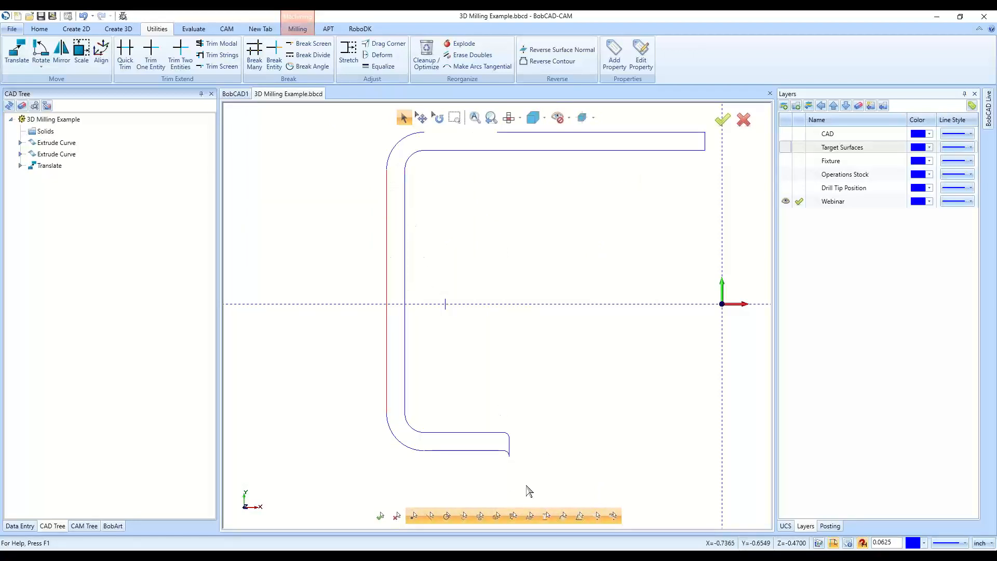
scroll(532, 487, "up", 5)
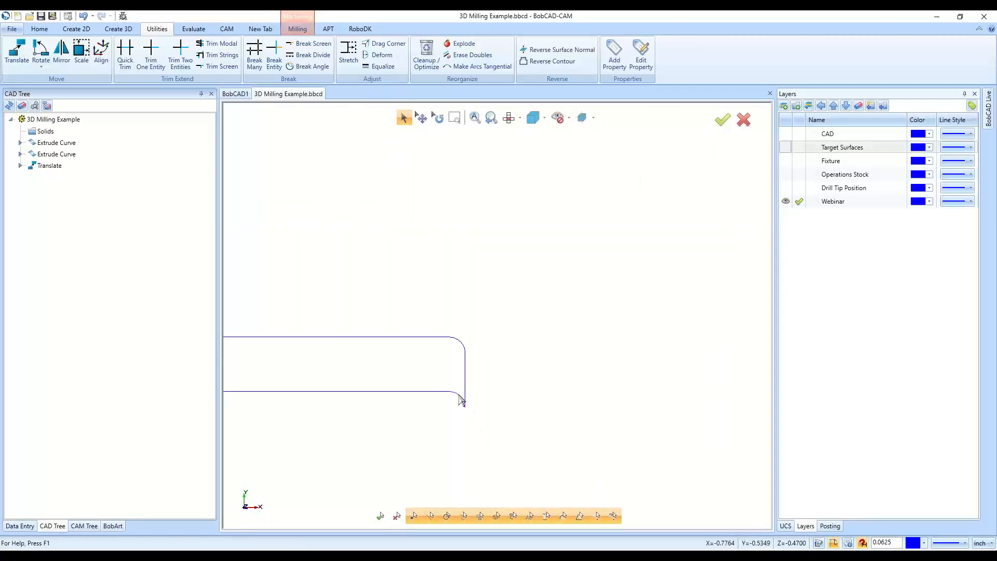
scroll(465, 412, "up", 2)
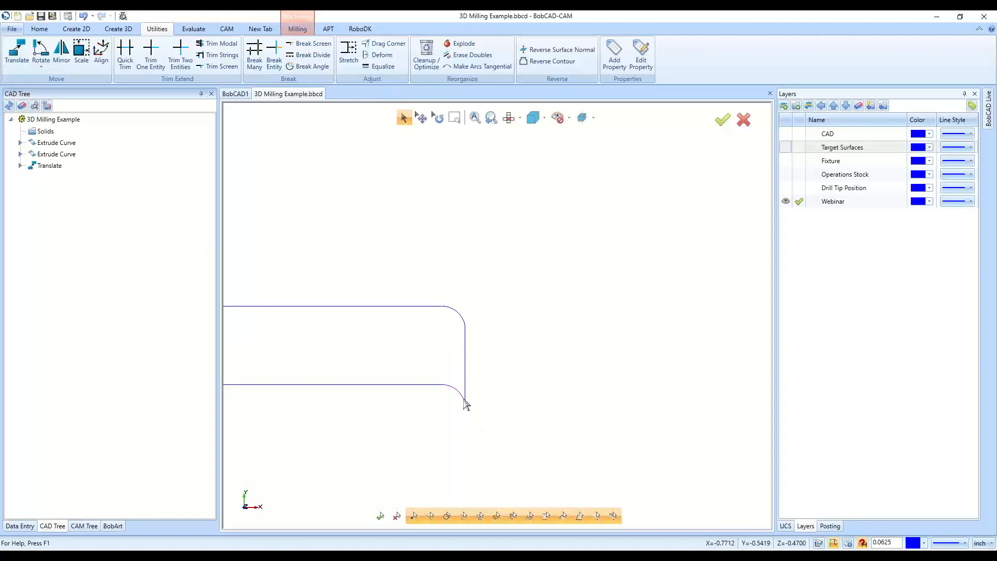
scroll(524, 439, "down", 4)
scroll(557, 440, "down", 2)
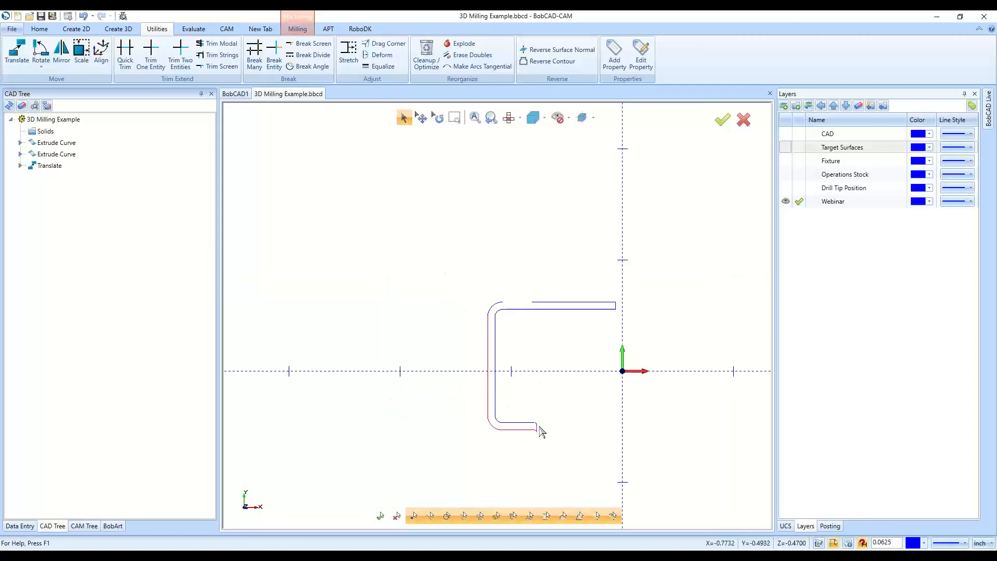
scroll(538, 436, "up", 4)
scroll(539, 436, "down", 4)
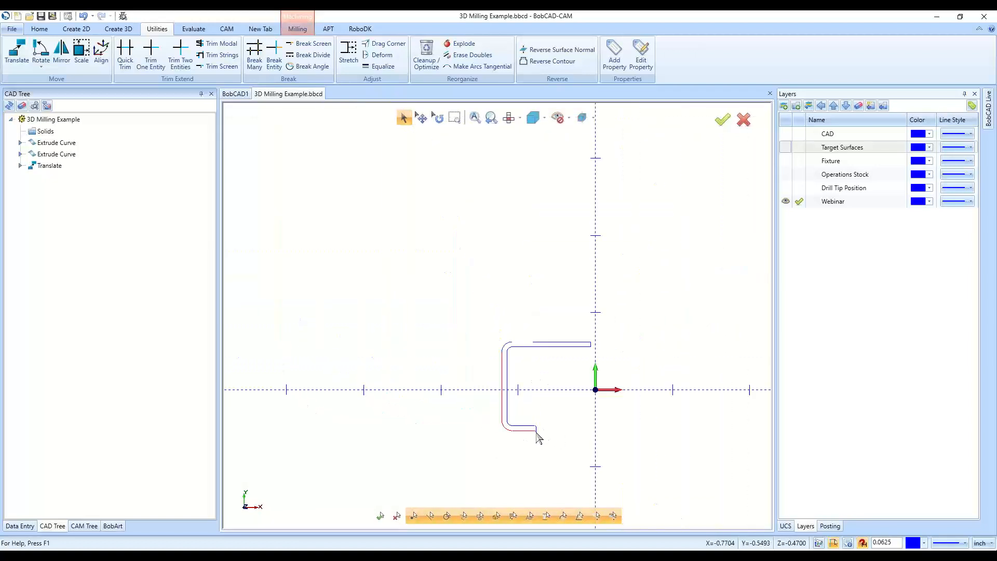
key("Escape")
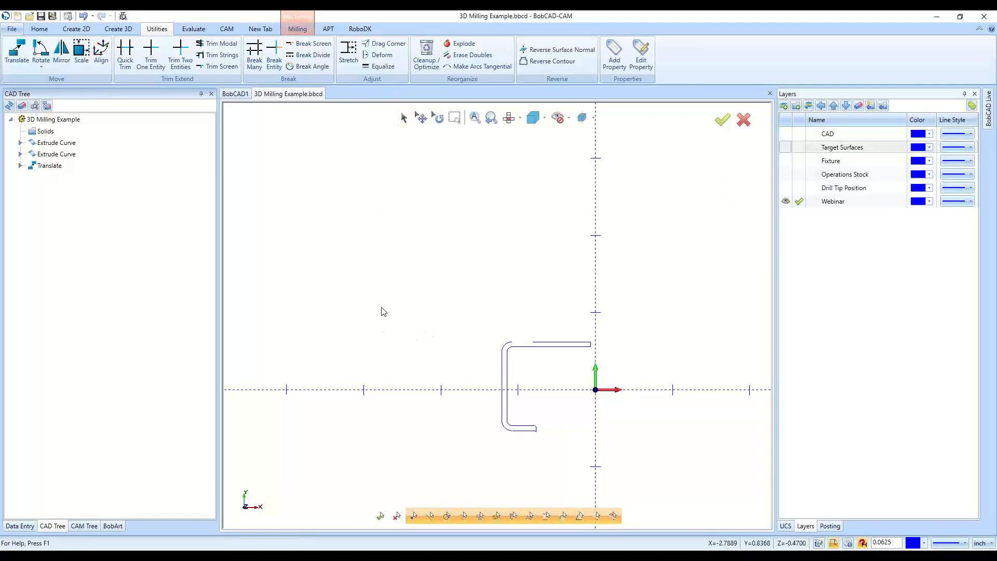
Select the edges from the outer vertical line around to the inner upper line, examine the upper end, and clear the selection
left_click(404, 118)
scroll(587, 350, "up", 3)
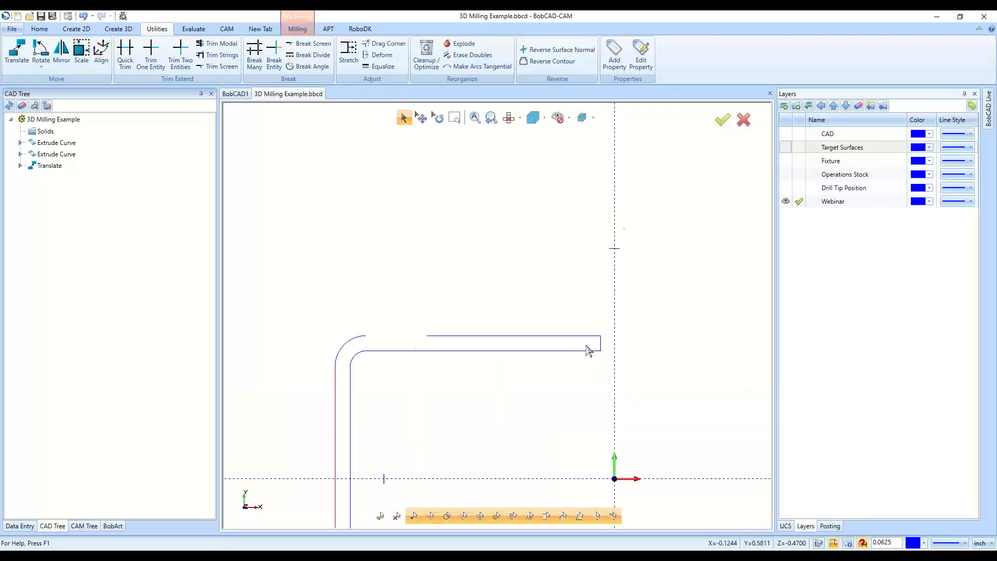
scroll(587, 351, "up", 1)
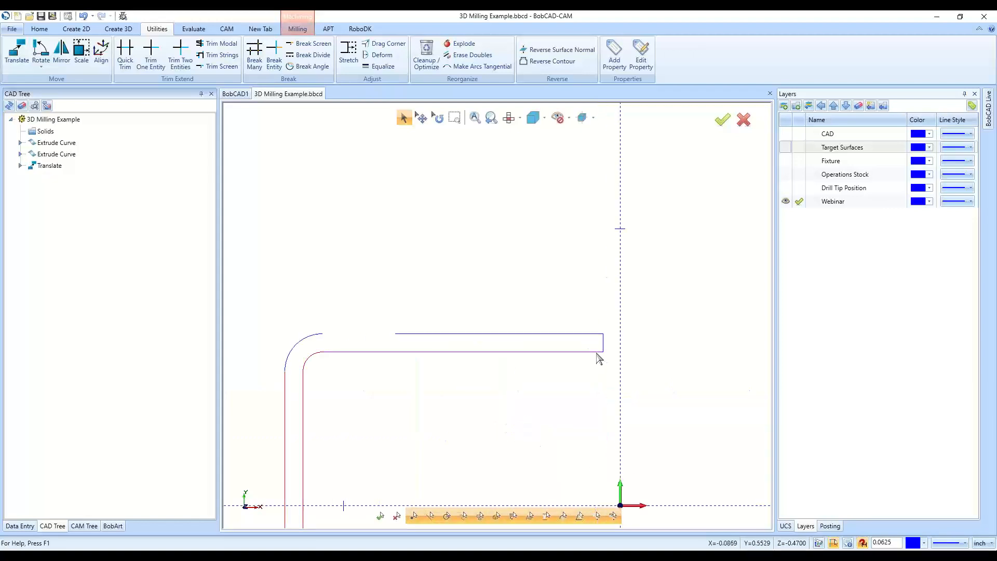
scroll(599, 359, "down", 4)
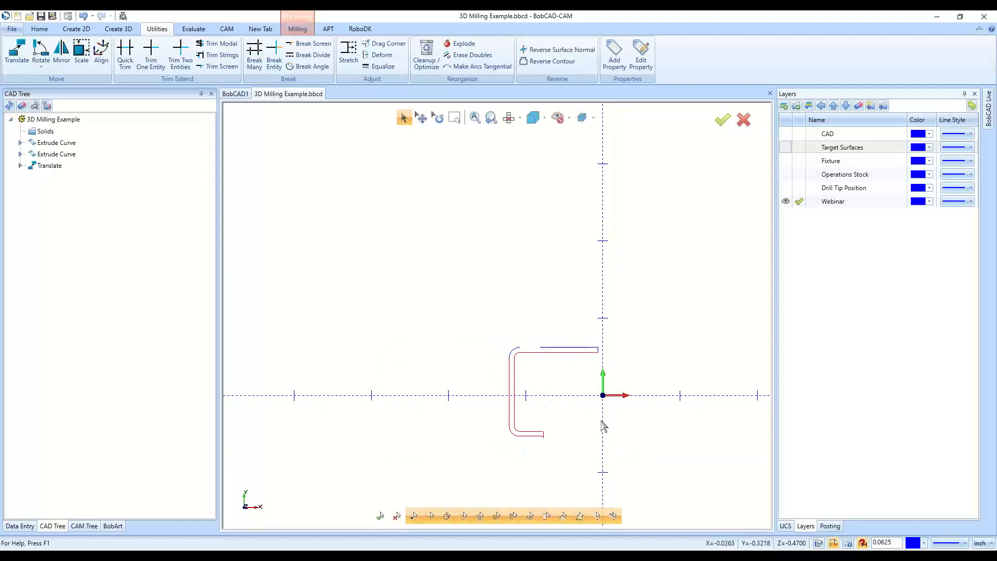
right_click(597, 372)
left_click(610, 389)
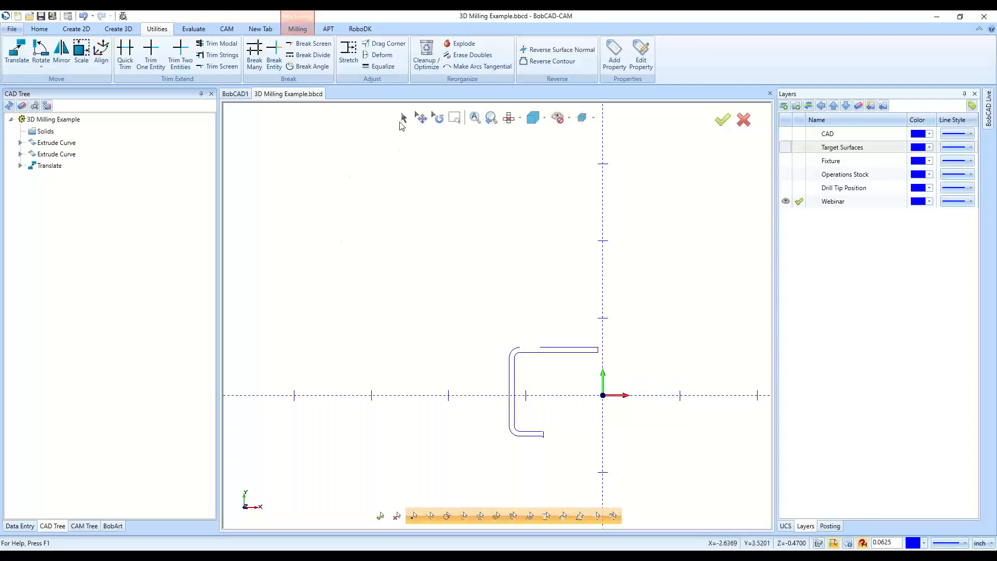
Select edges from the outer vertical line, examine where it joins the corner arcs and lower outer line, and clear the selection
left_click(404, 118)
scroll(595, 426, "up", 2)
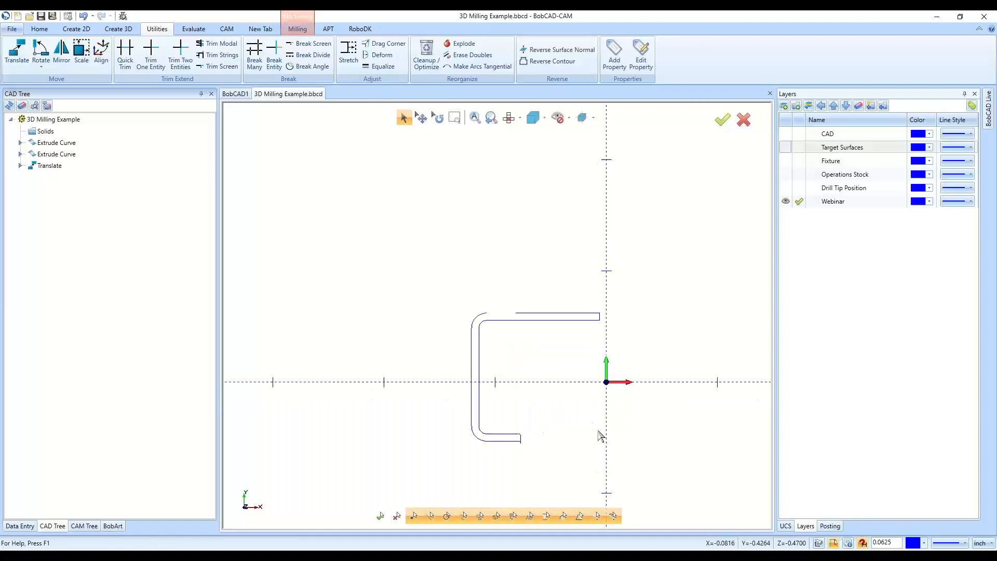
scroll(600, 436, "up", 2)
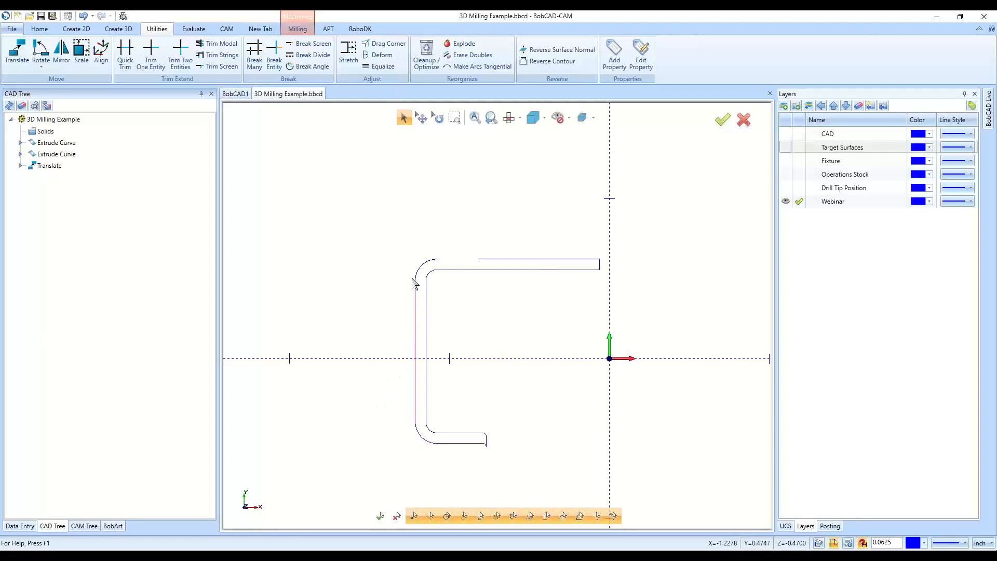
scroll(418, 288, "up", 6)
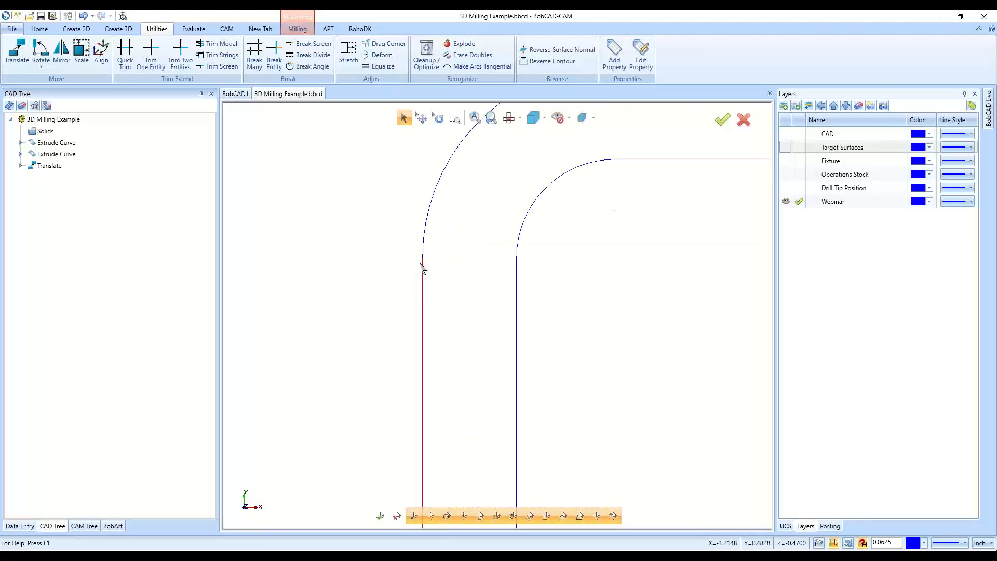
scroll(426, 265, "down", 7)
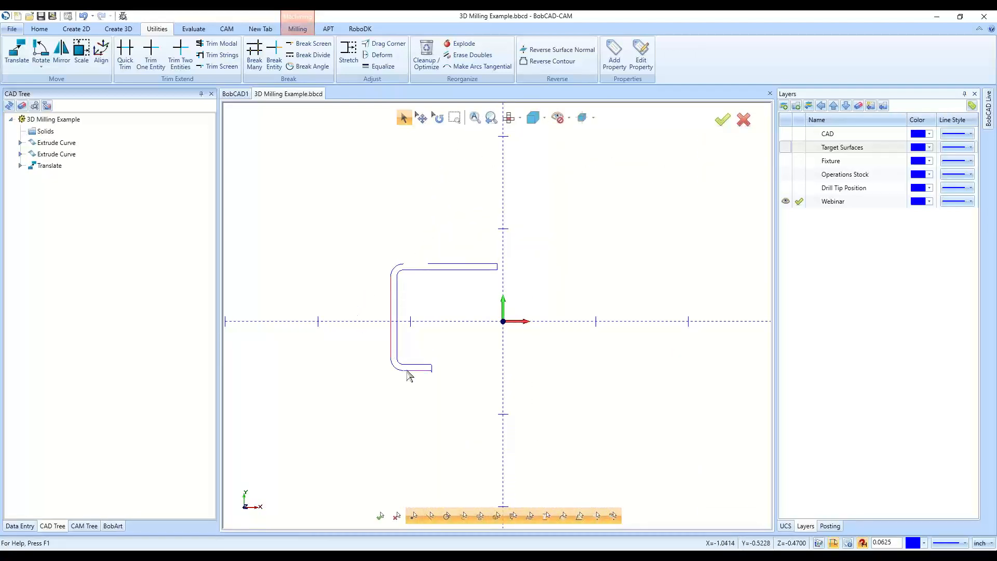
scroll(407, 375, "up", 5)
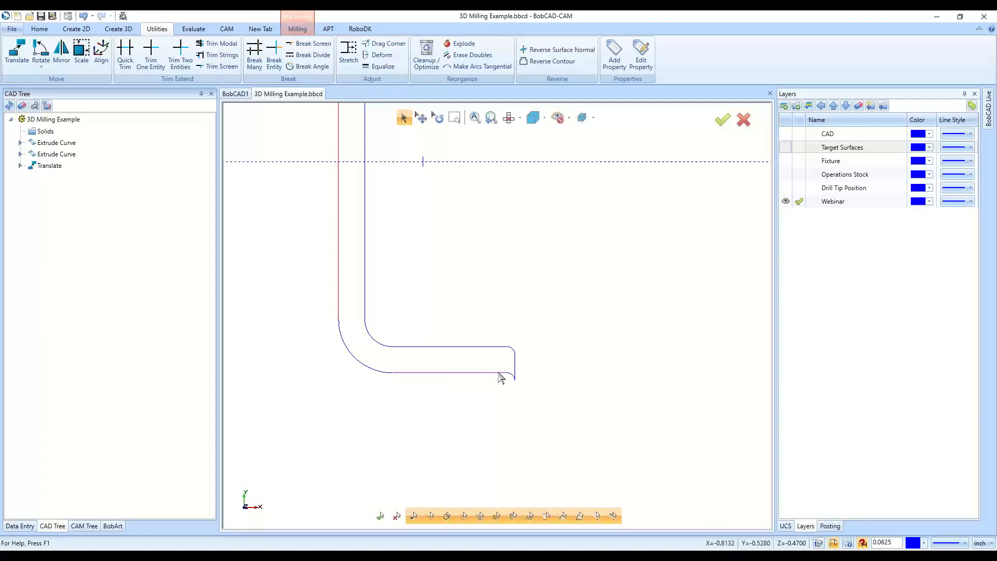
scroll(468, 441, "down", 4)
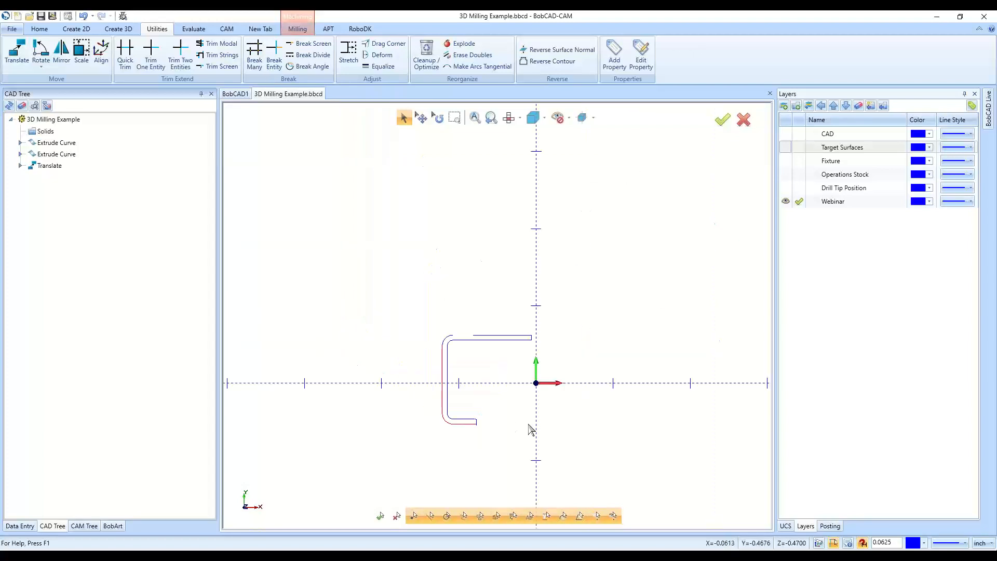
scroll(461, 451, "up", 2)
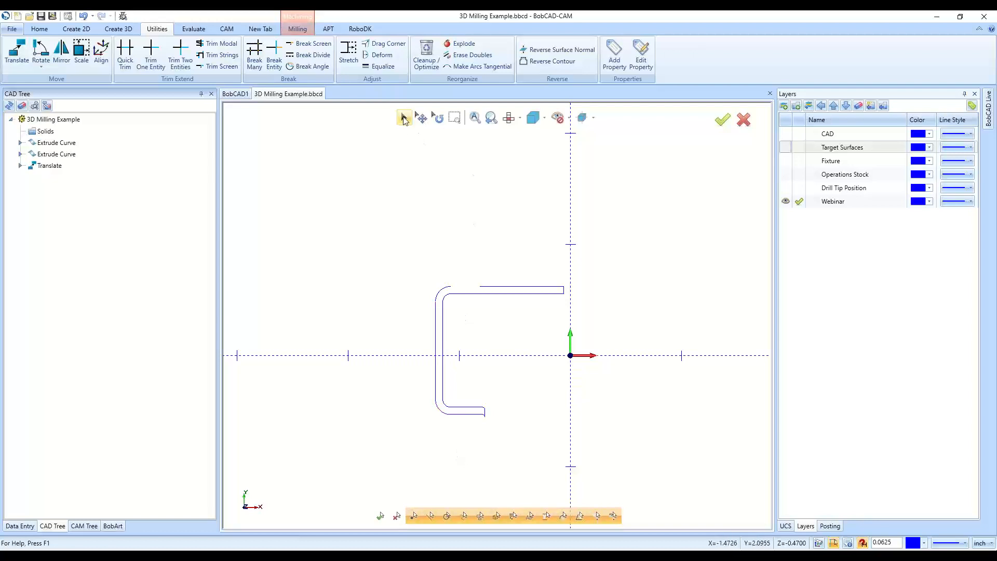
Chain-select the profile from the lower outer line around the inner side to the upper line, and cancel the selection
scroll(451, 416, "up", 5)
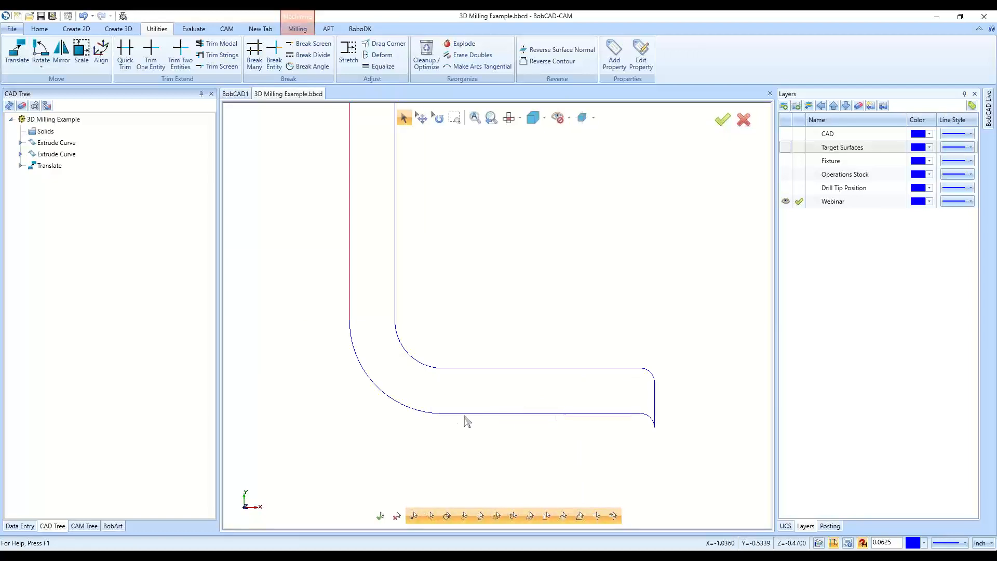
scroll(461, 424, "down", 5)
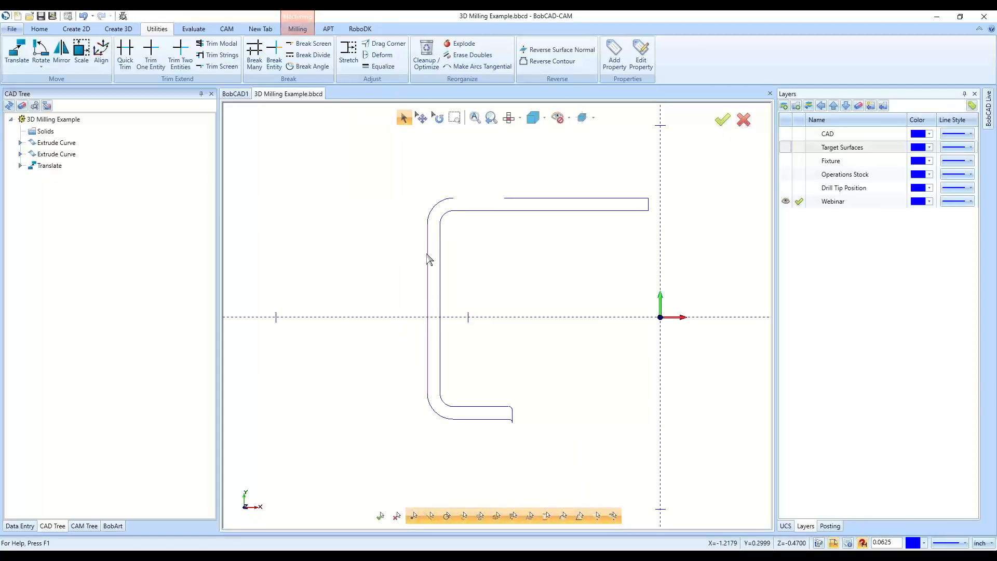
left_click(458, 420)
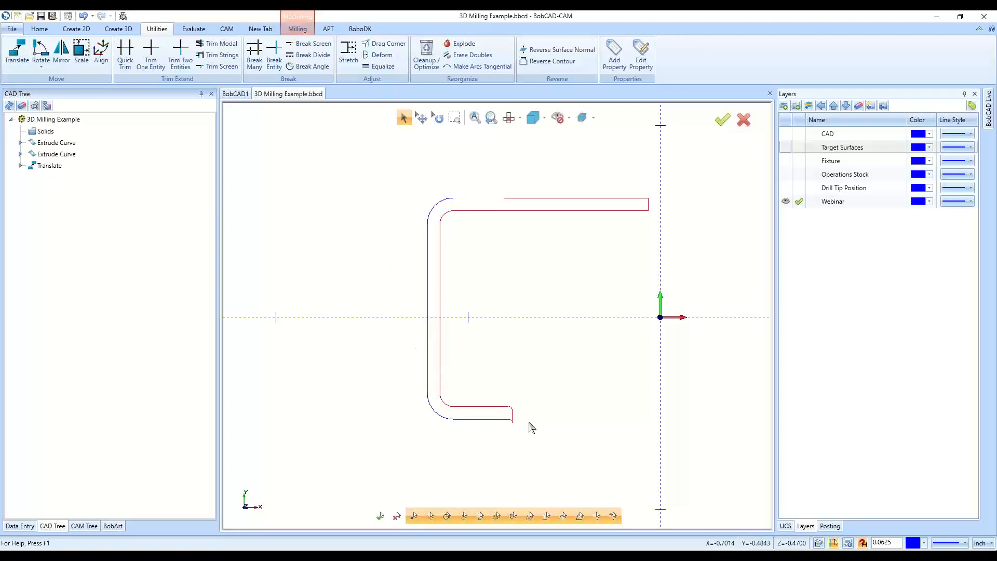
right_click(353, 412)
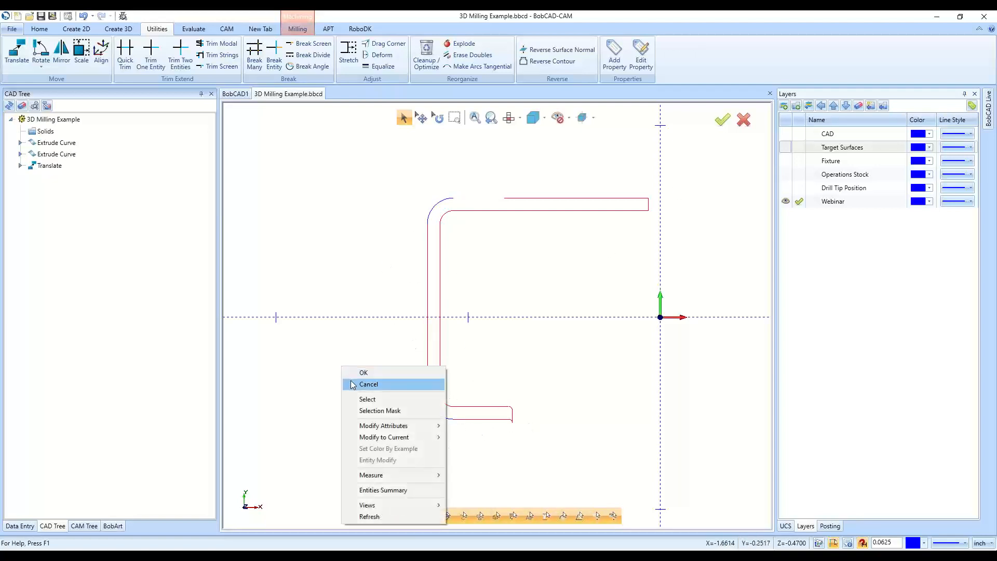
left_click(351, 380)
Select the edges from the outer vertical line through the lower corner arc to the lower outer line, examine their joints, and clear the selection
left_click(405, 118)
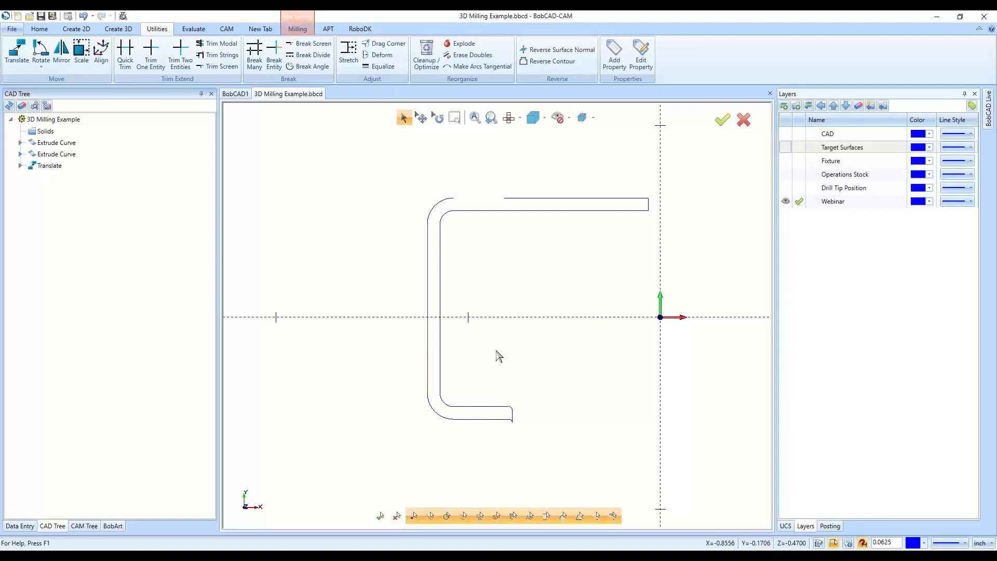
scroll(512, 429, "up", 2)
scroll(498, 416, "up", 2)
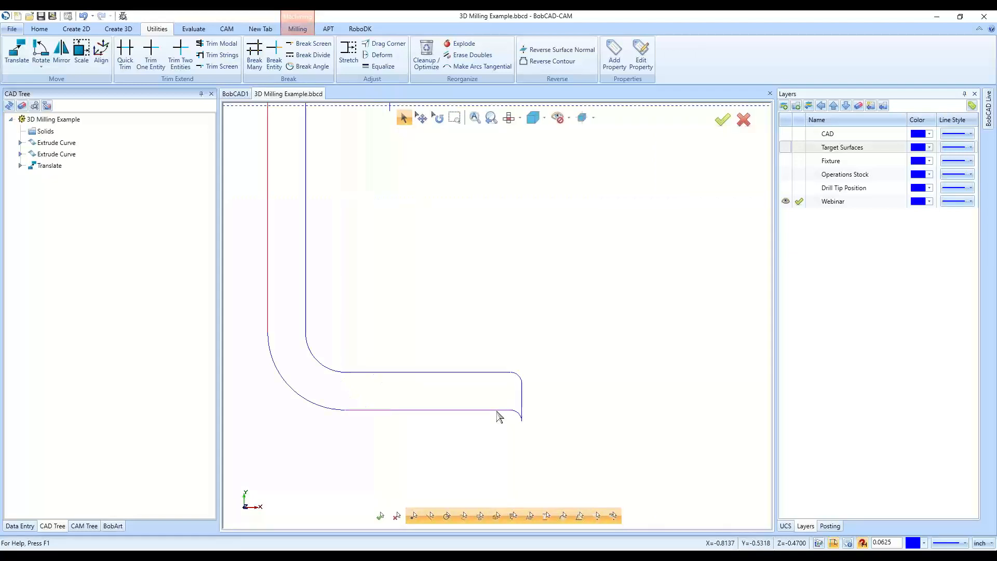
scroll(498, 416, "up", 2)
scroll(427, 419, "down", 3)
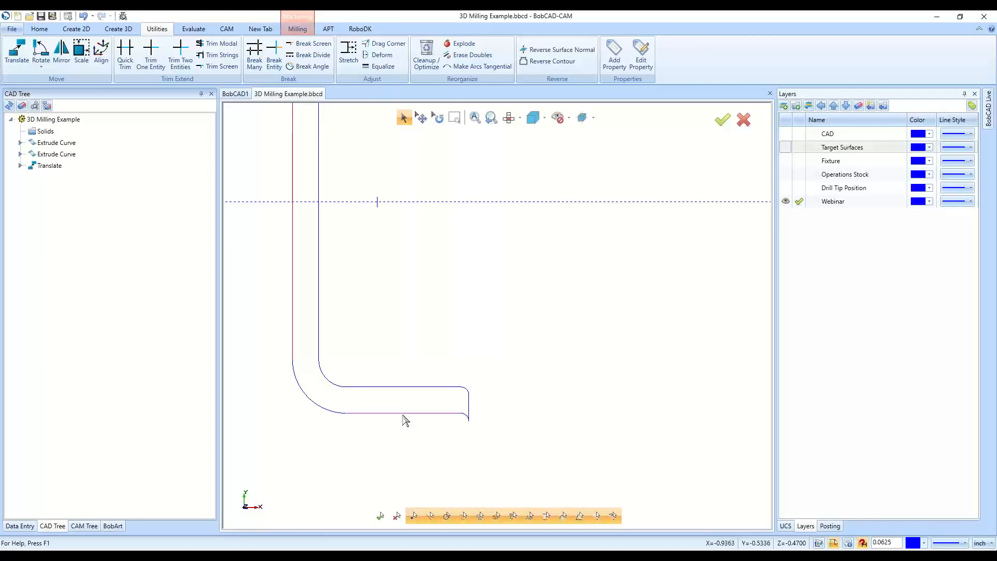
scroll(406, 419, "down", 3)
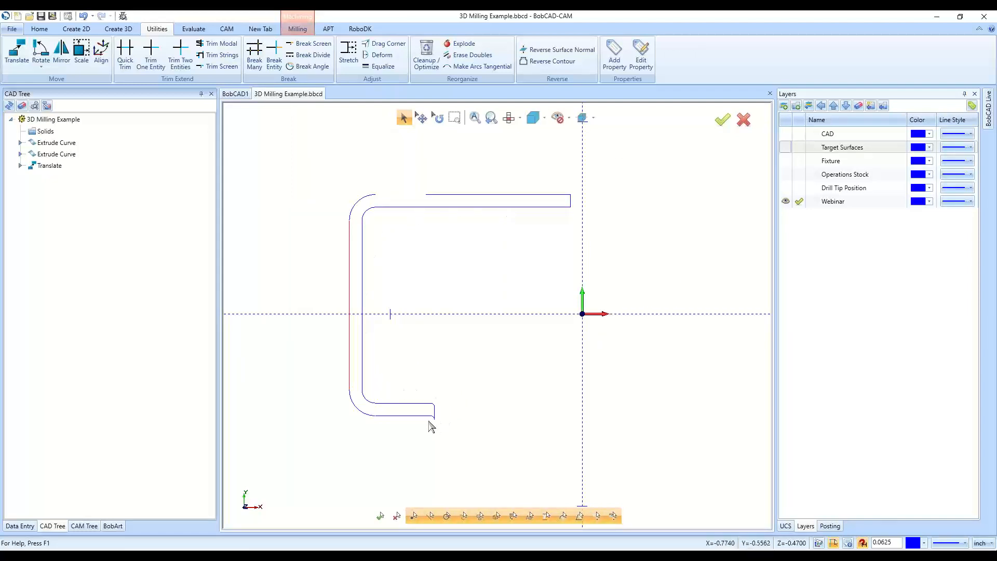
scroll(384, 423, "up", 3)
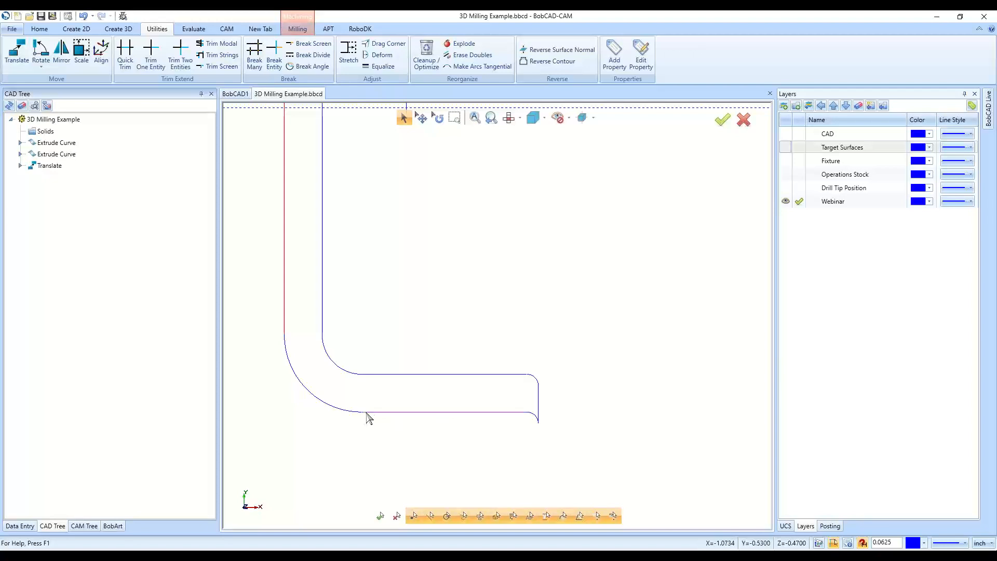
scroll(281, 384, "down", 3)
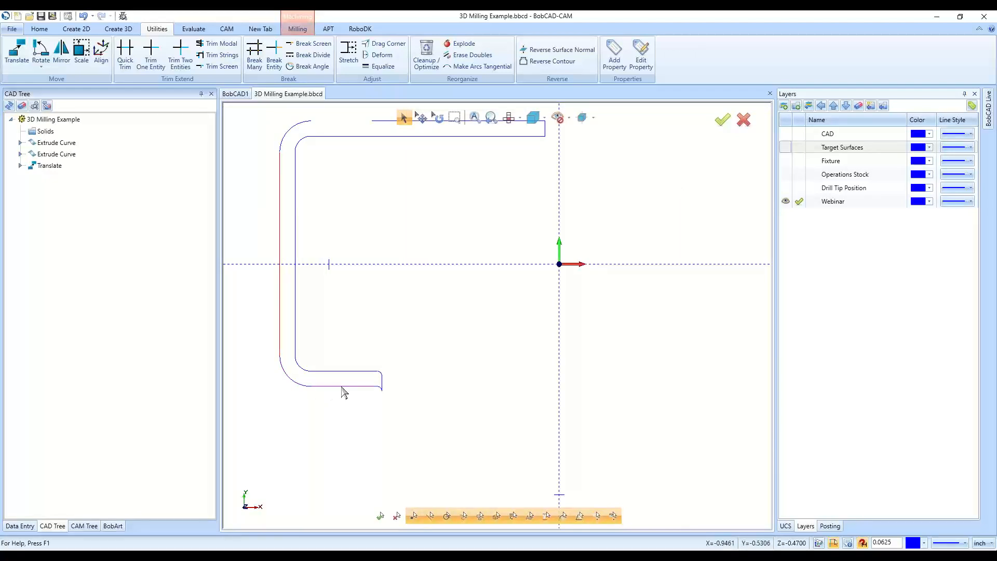
scroll(311, 410, "up", 2)
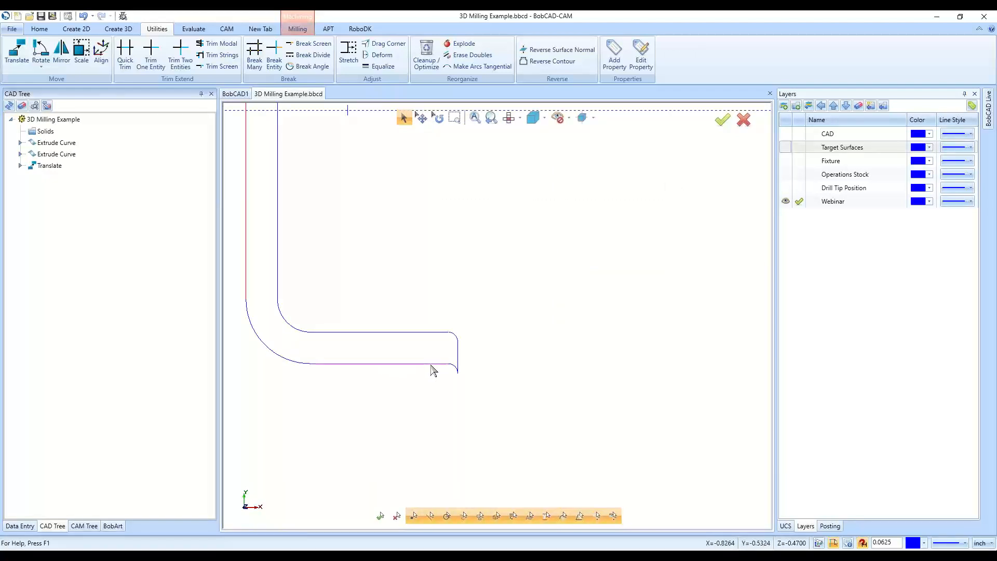
scroll(434, 371, "down", 3)
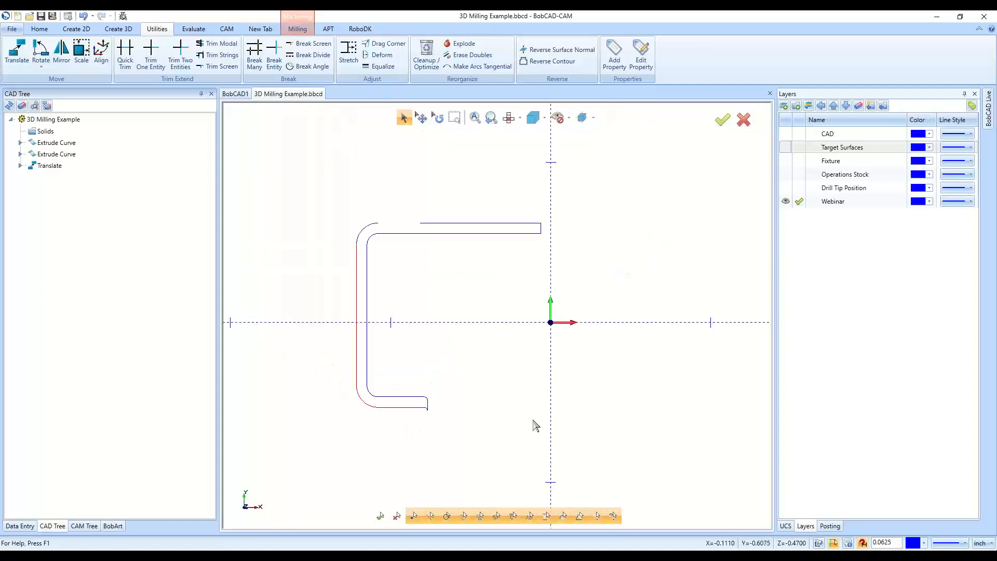
key("Escape")
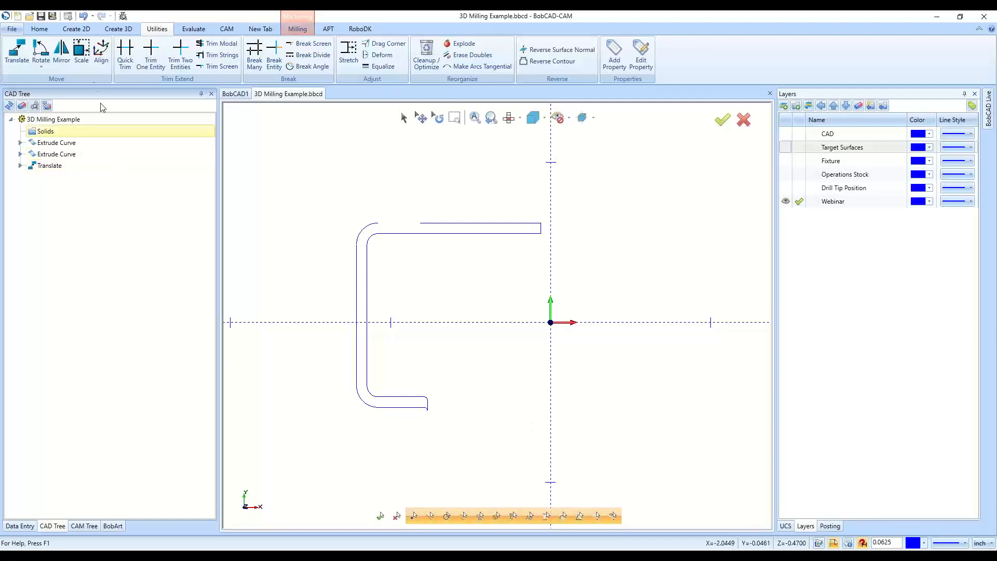
left_click(76, 29)
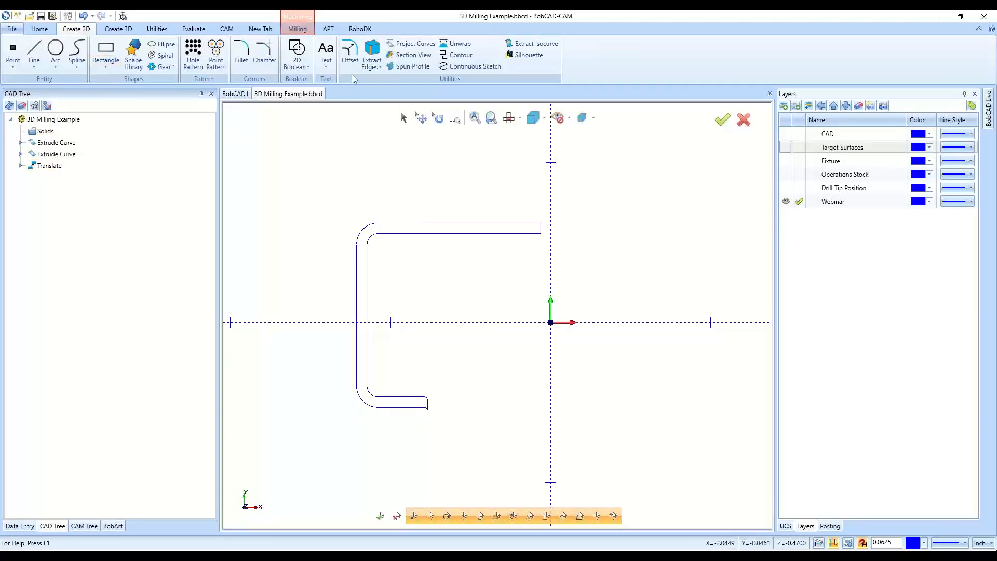
left_click(372, 51)
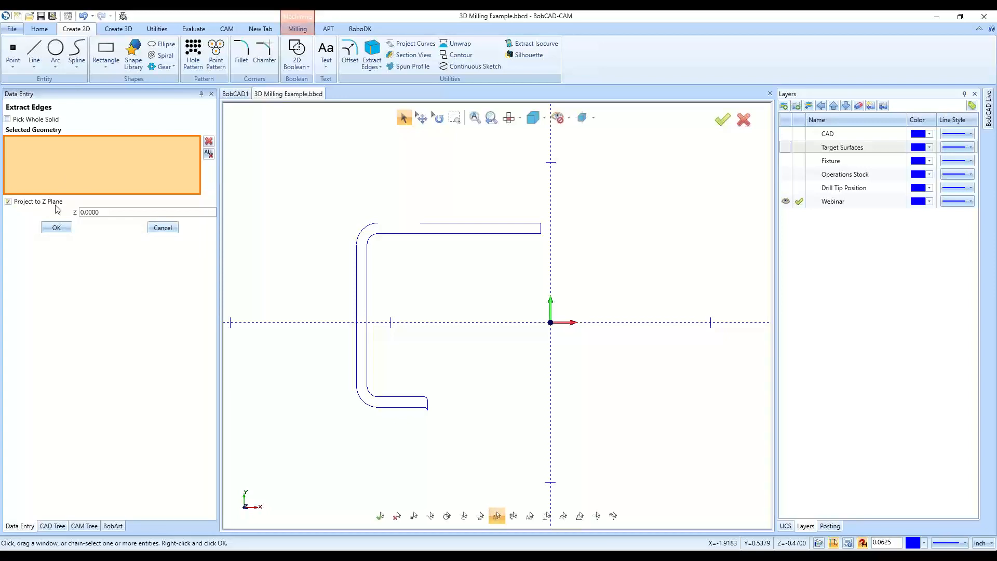
left_click(162, 228)
Show the Target Surfaces and CAD layers together with the extracted profile in an angled view, and hide both again
middle_click_drag(465, 351, 549, 354)
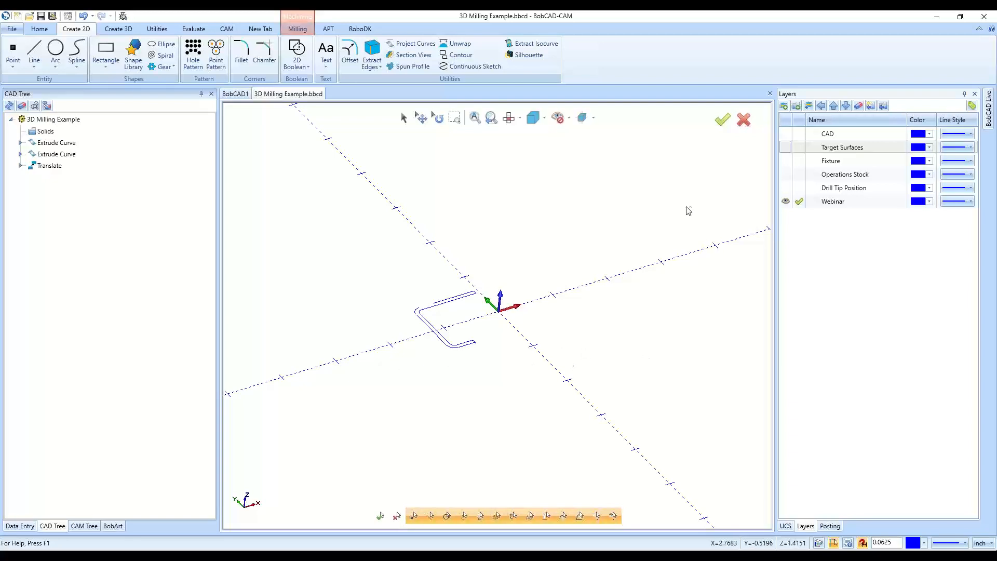
left_click(786, 147)
left_click(786, 134)
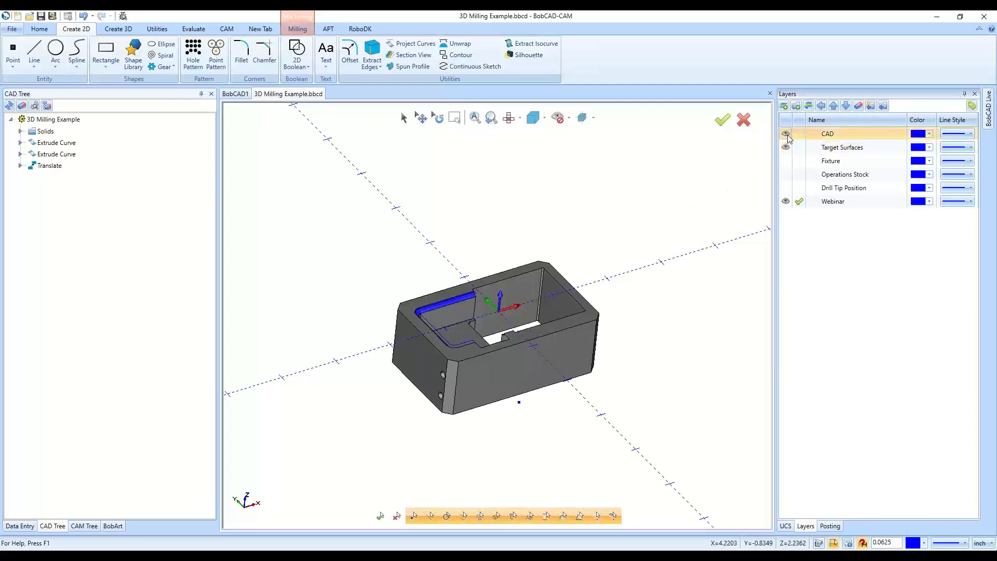
left_click(786, 147)
left_click(785, 134)
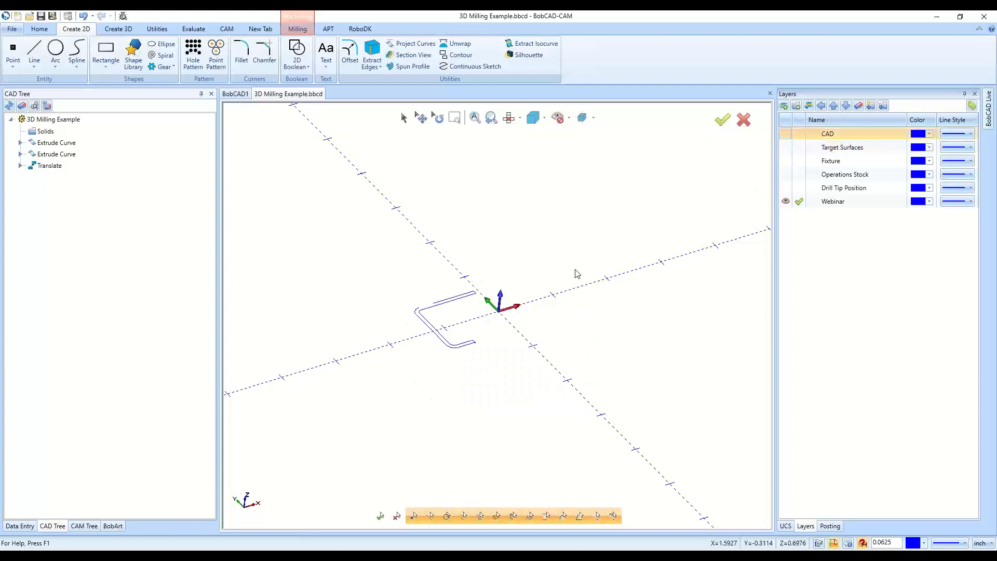
Undo the trim that left the gap in the profile's upper outer line
scroll(448, 315, "up", 2)
scroll(448, 315, "up", 2)
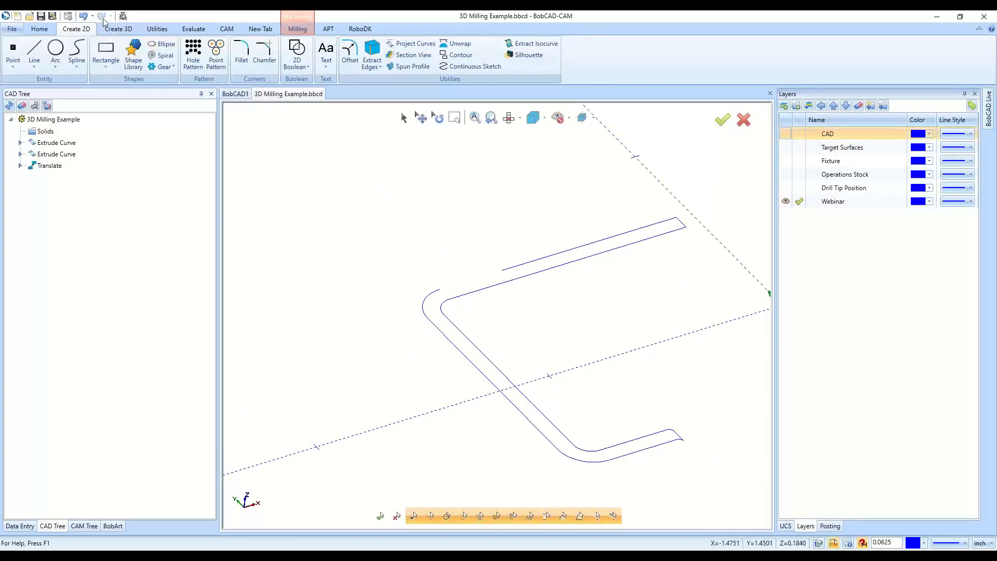
left_click(83, 16)
scroll(465, 363, "down", 2)
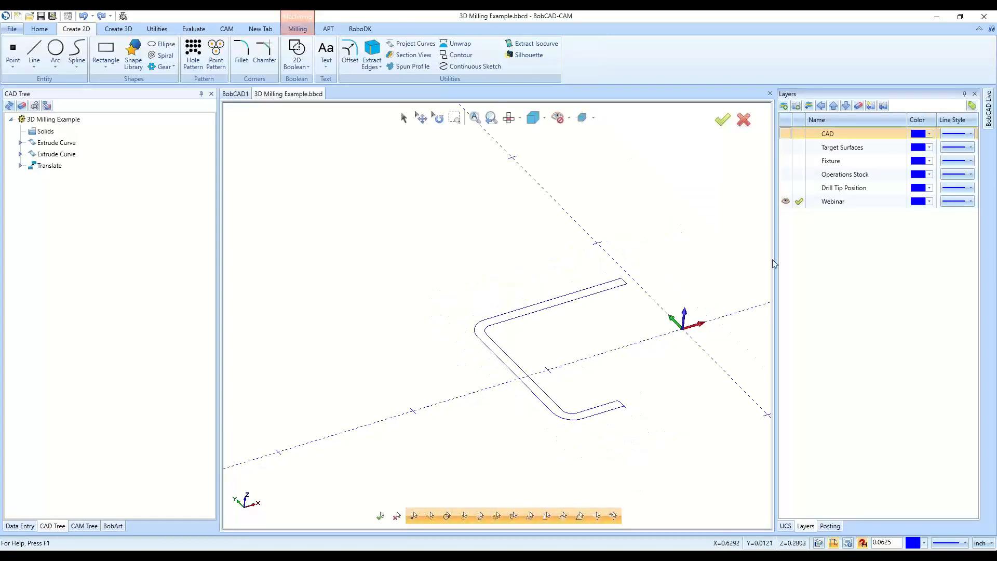
scroll(443, 390, "down", 2)
scroll(561, 371, "up", 2)
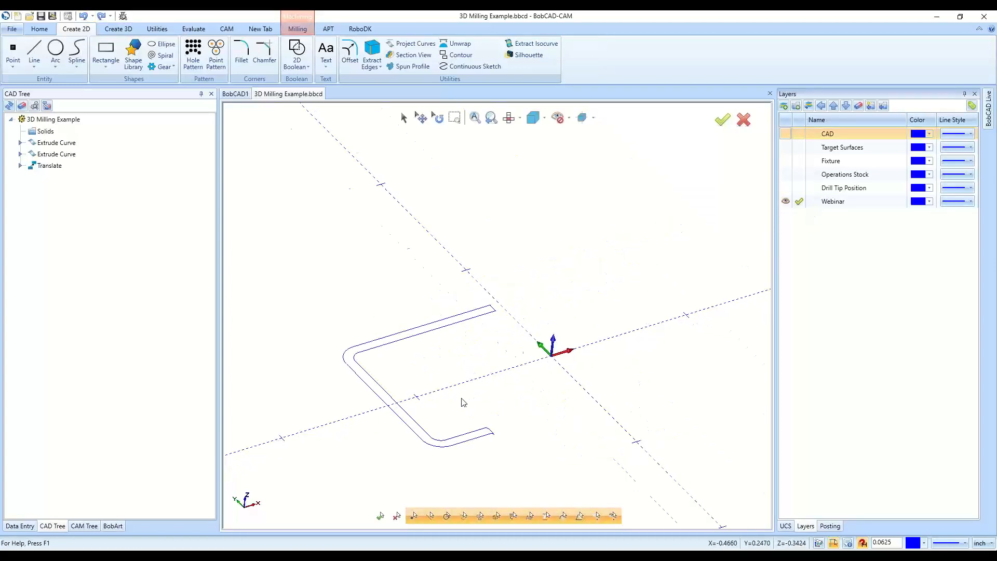
scroll(461, 401, "down", 1)
scroll(410, 466, "up", 2)
scroll(412, 466, "down", 1)
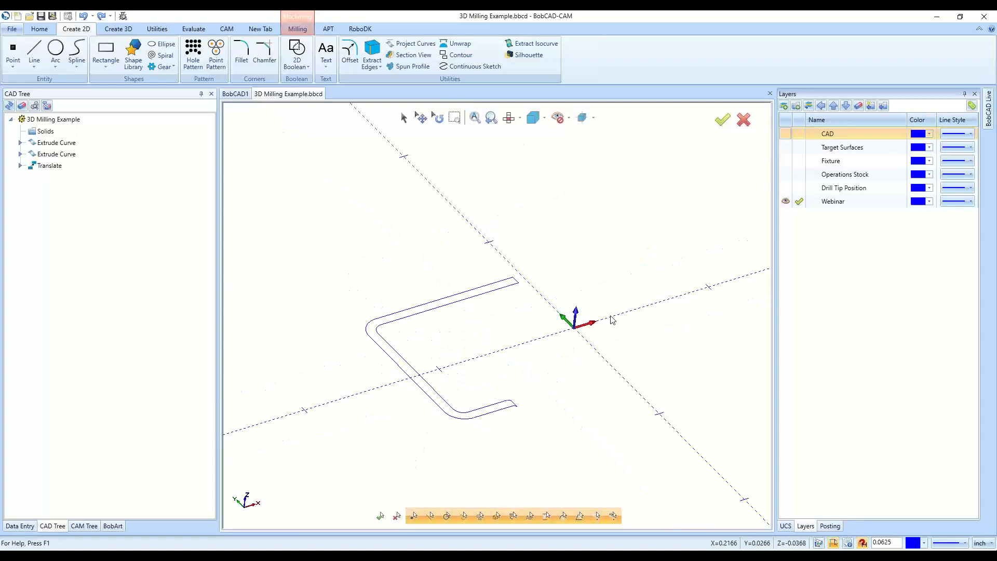
Add a new layer named Webinar2 below the Webinar layer
right_click(836, 230)
left_click(836, 230)
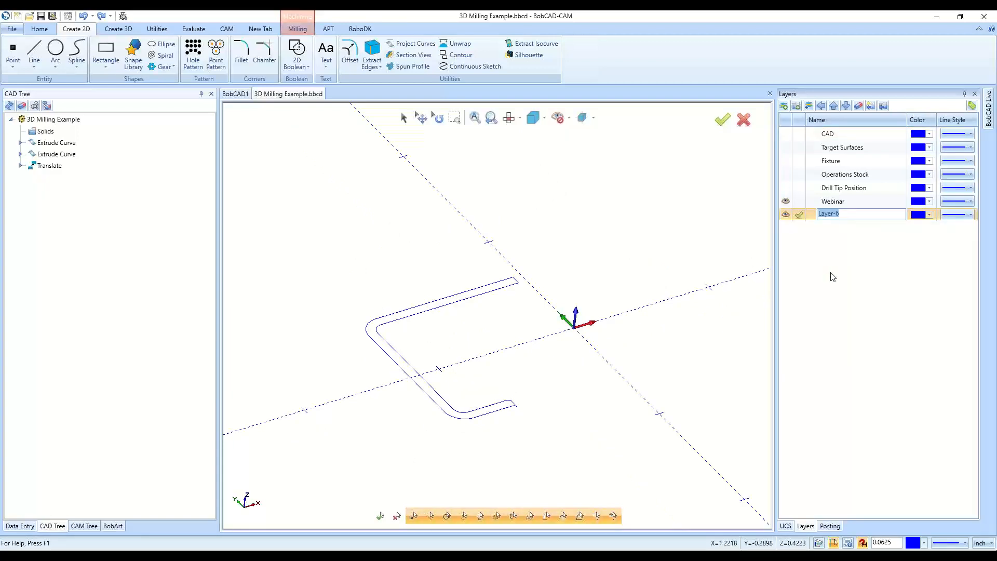
type("Webinar2")
key("Return")
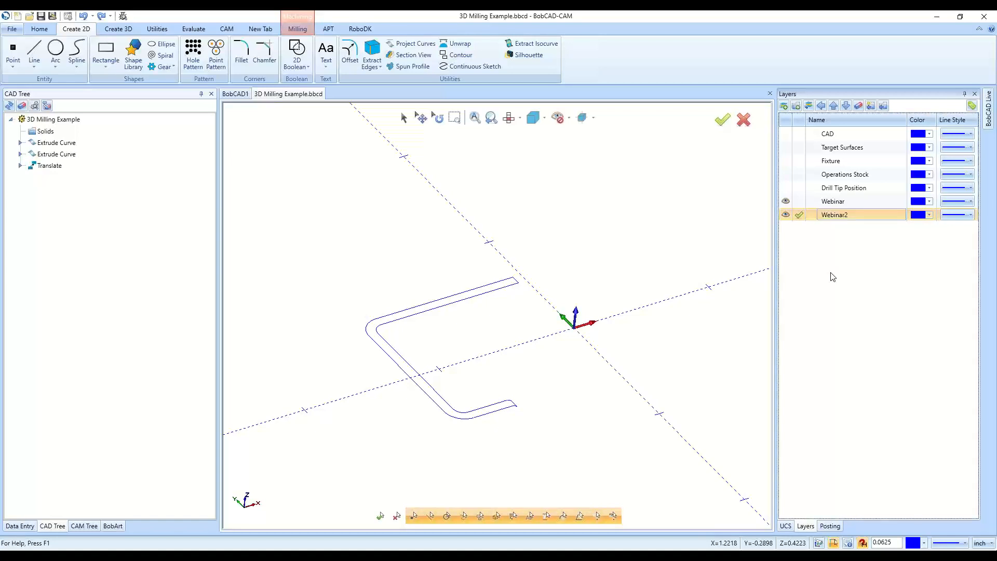
Show the CAD and Target Surfaces layers one at a time, hiding each again
left_click(118, 29)
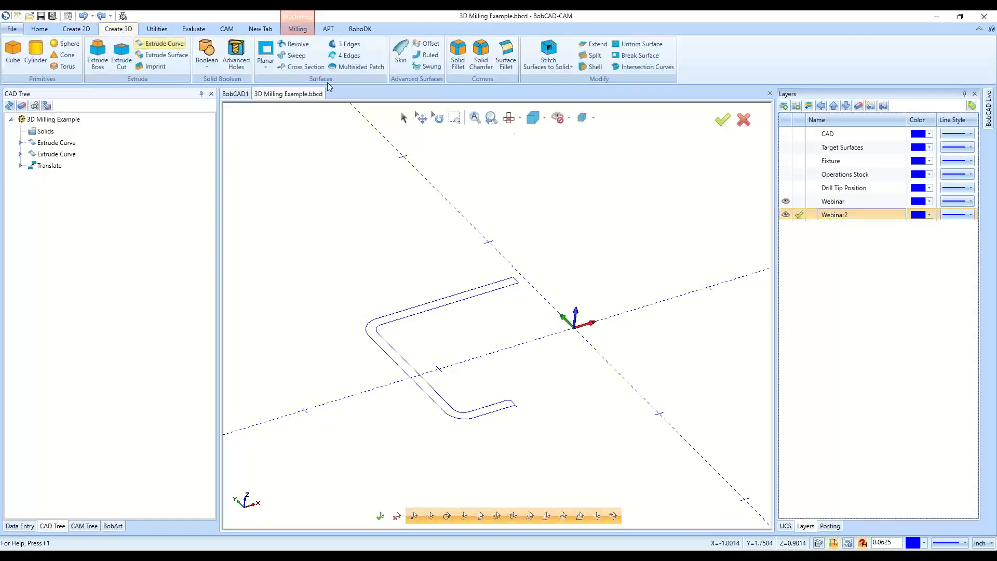
left_click(786, 134)
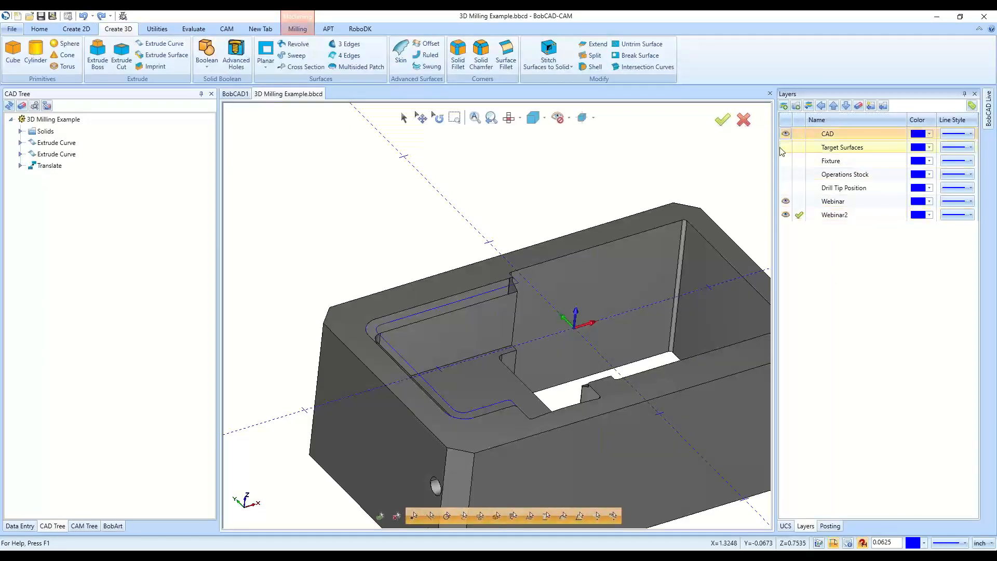
left_click(786, 134)
left_click(786, 147)
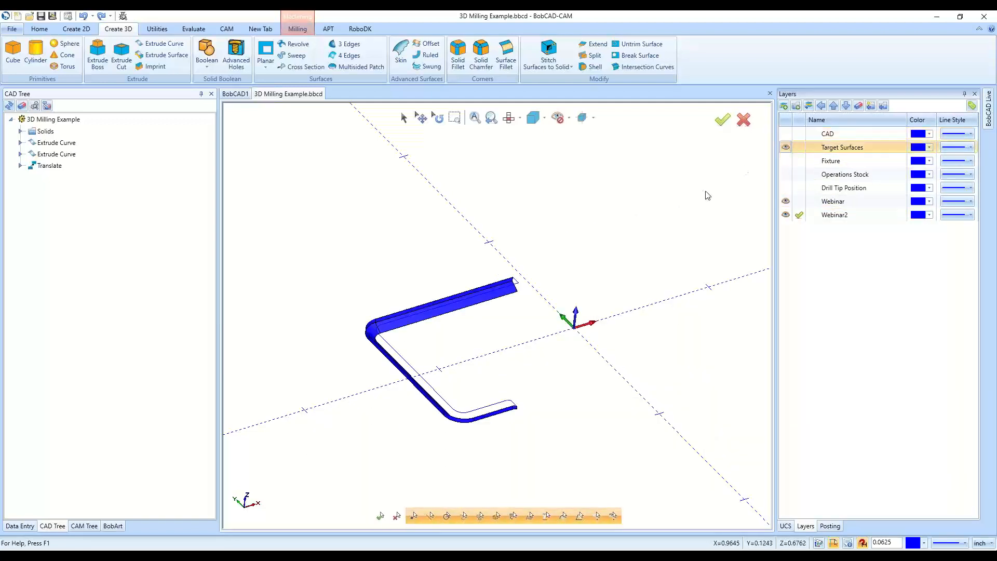
left_click(786, 148)
Hide the Webinar layer and show the CAD layer with the whole solid in view
left_click(785, 202)
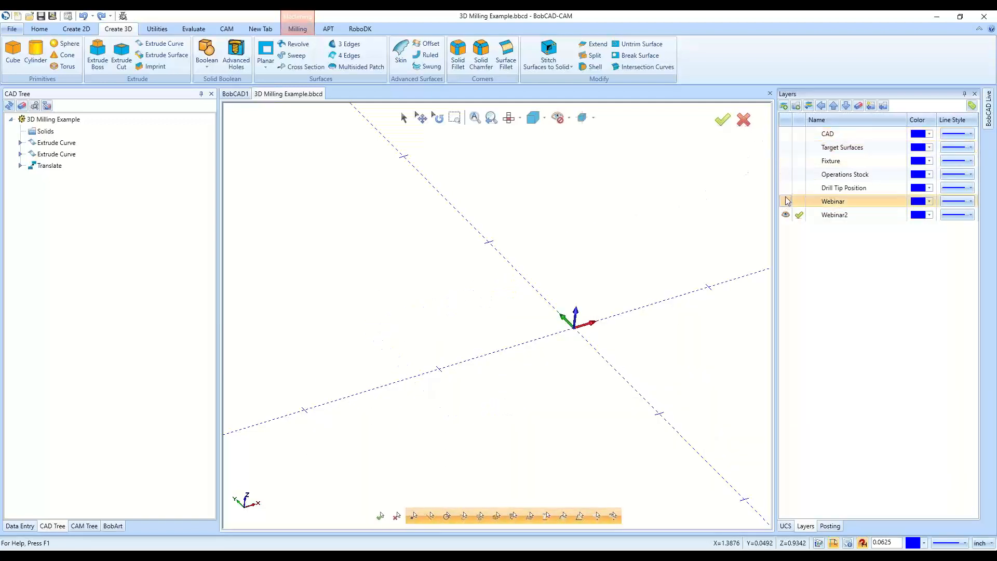
left_click(785, 134)
scroll(531, 310, "down", 5)
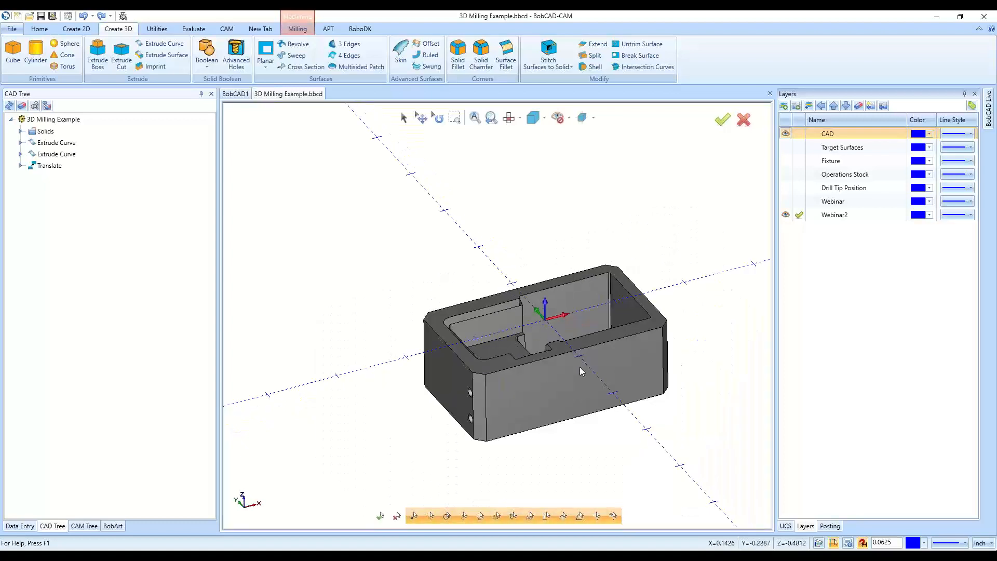
Extract the edges of the part's top face onto the Webinar2 layer with Project to Z Plane turned off
left_click(77, 29)
left_click(372, 52)
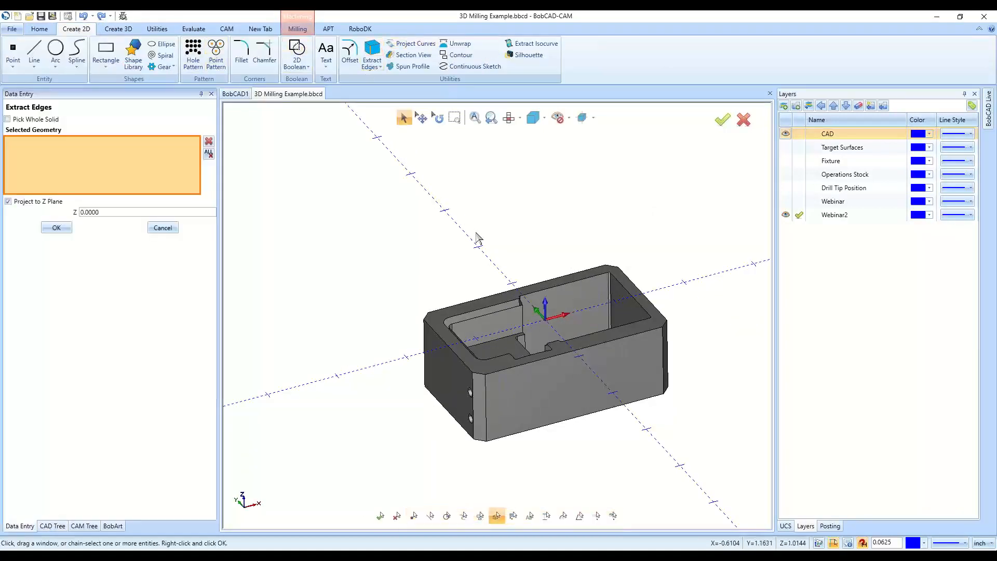
left_click(478, 310)
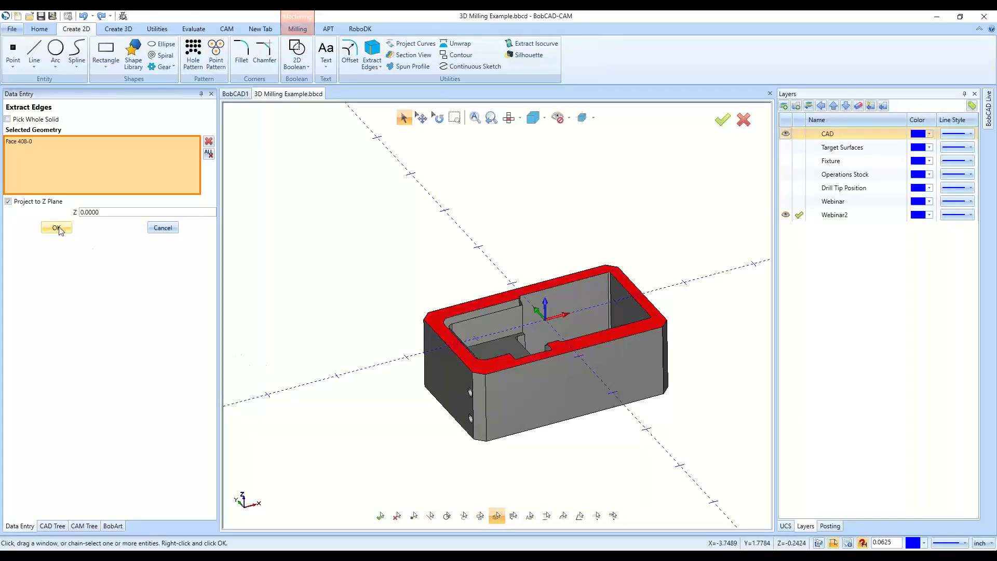
left_click(51, 202)
mouse_move(573, 406)
middle_mouse_down()
mouse_move(663, 378)
mouse_move(574, 374)
mouse_move(572, 403)
middle_mouse_up()
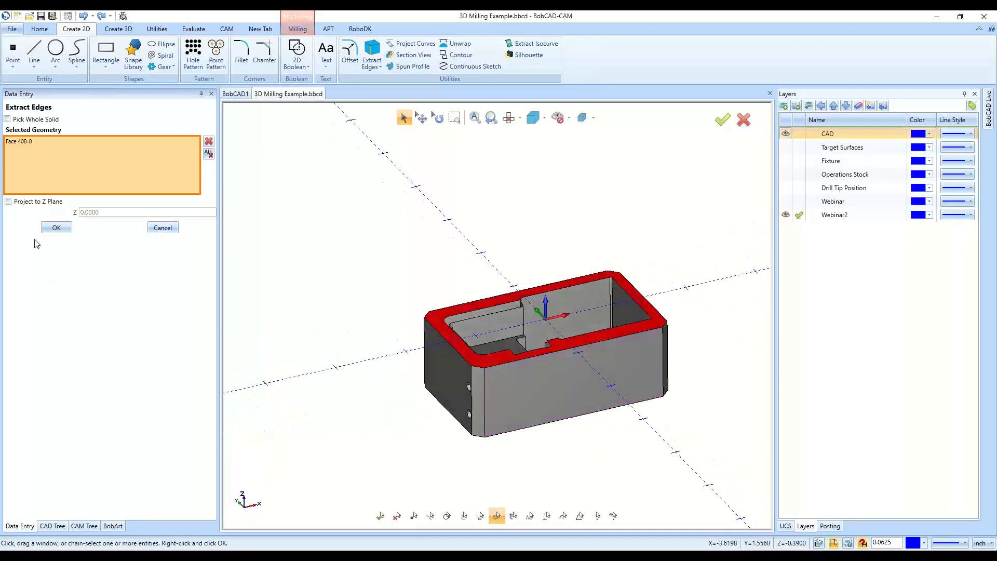
left_click(52, 227)
left_click(163, 228)
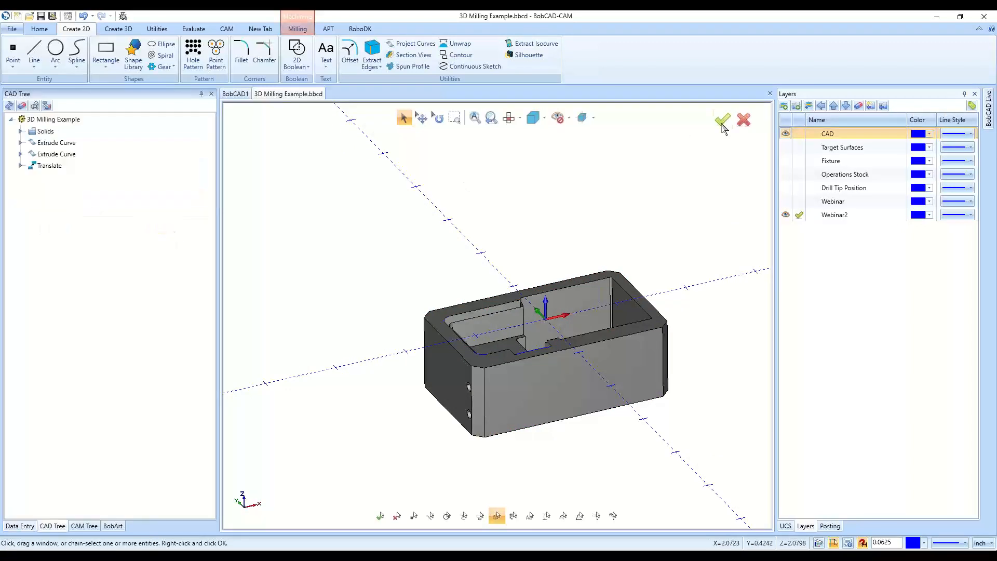
Hide the CAD layer and show the Webinar layer to view its profile together with the extracted top-face edges
left_click(785, 133)
left_click(785, 201)
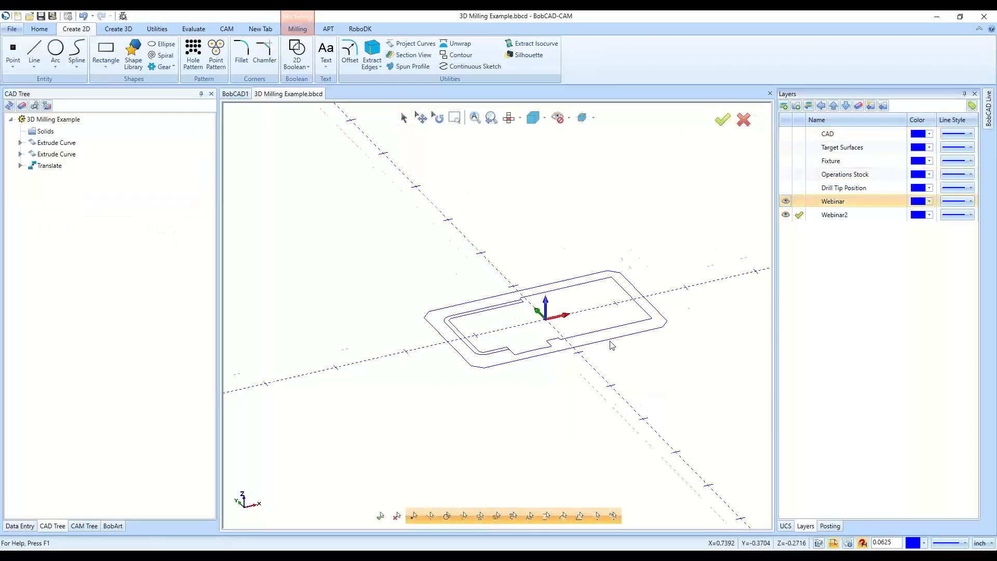
middle_click_drag(667, 227, 659, 358)
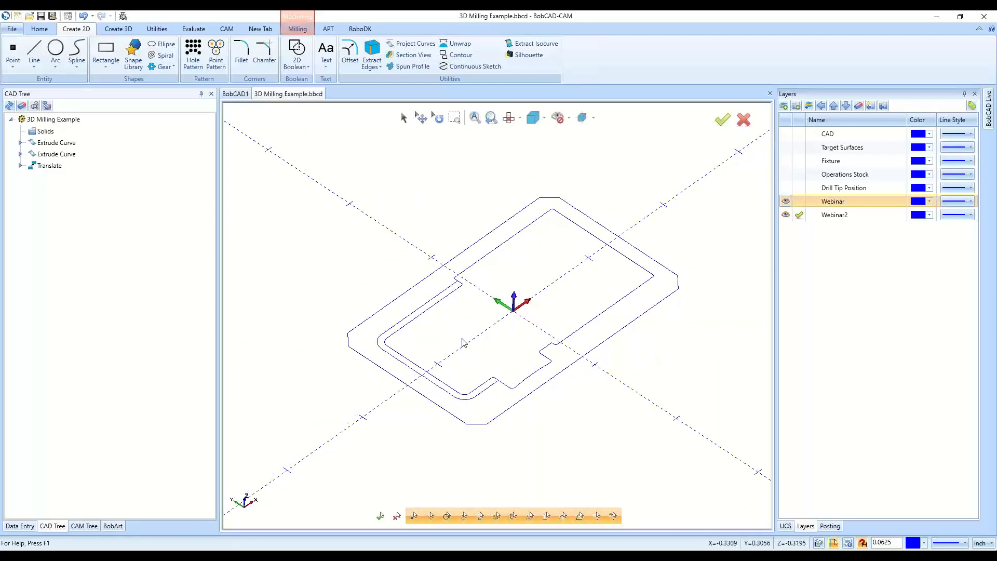
Hide and show the Webinar layer repeatedly to compare its profile with the extracted top-face edges
left_click(786, 201)
left_click(785, 200)
left_click(786, 201)
left_click(786, 200)
Show the CAD and Target Surfaces layers to examine the ledge surfaces up close, hiding both layers again
left_click(786, 133)
left_click(786, 147)
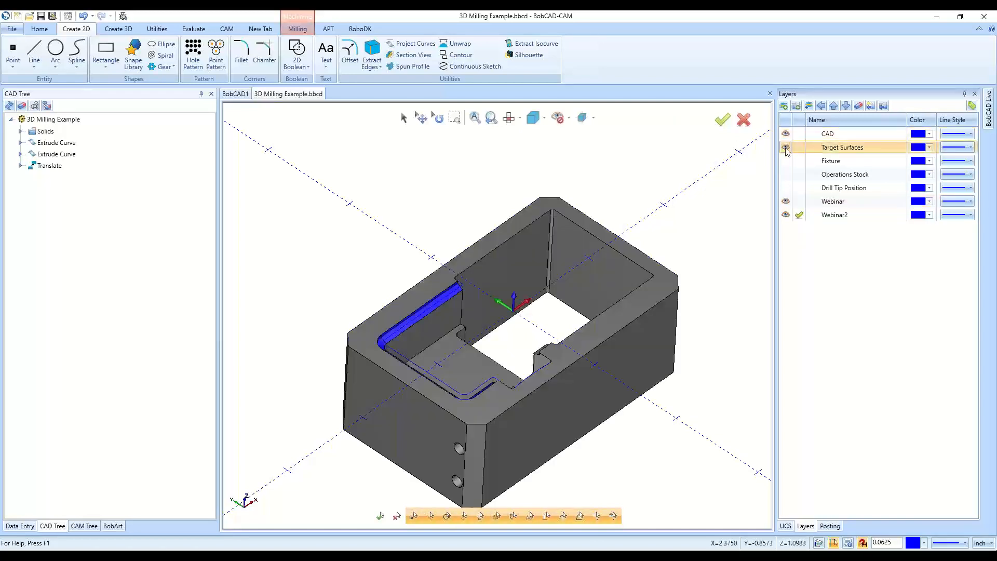
scroll(432, 310, "up", 5)
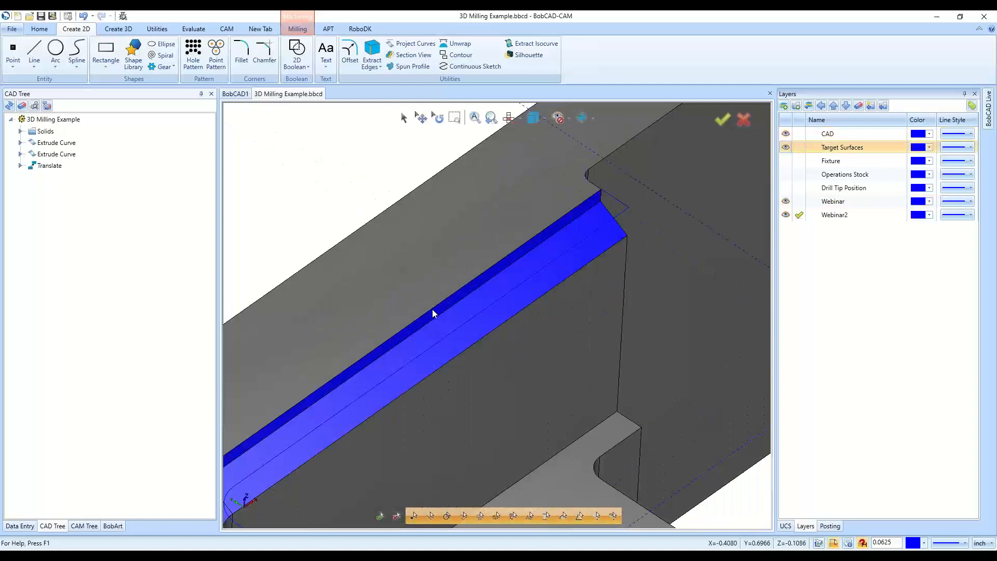
scroll(433, 312, "down", 4)
left_click(785, 134)
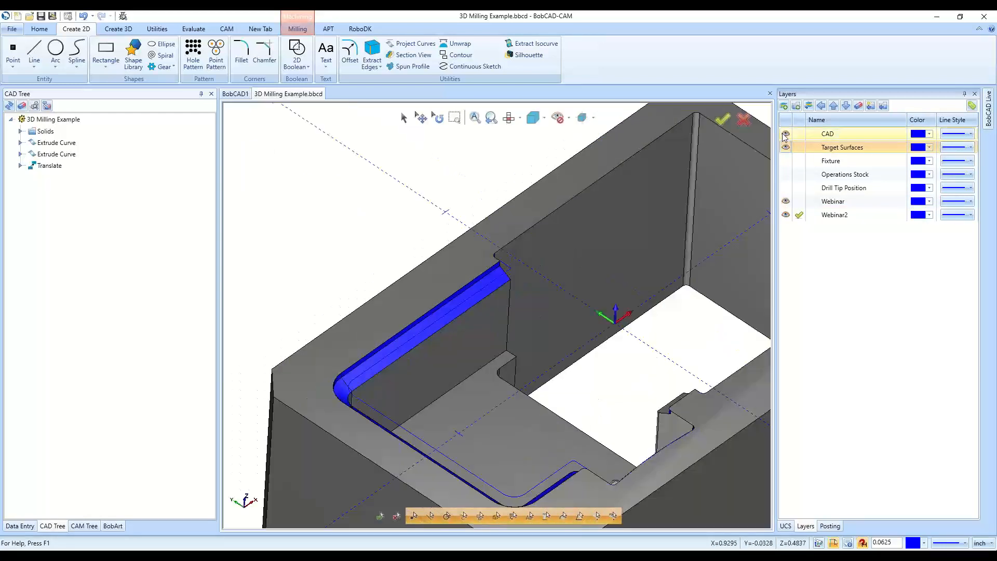
left_click(786, 147)
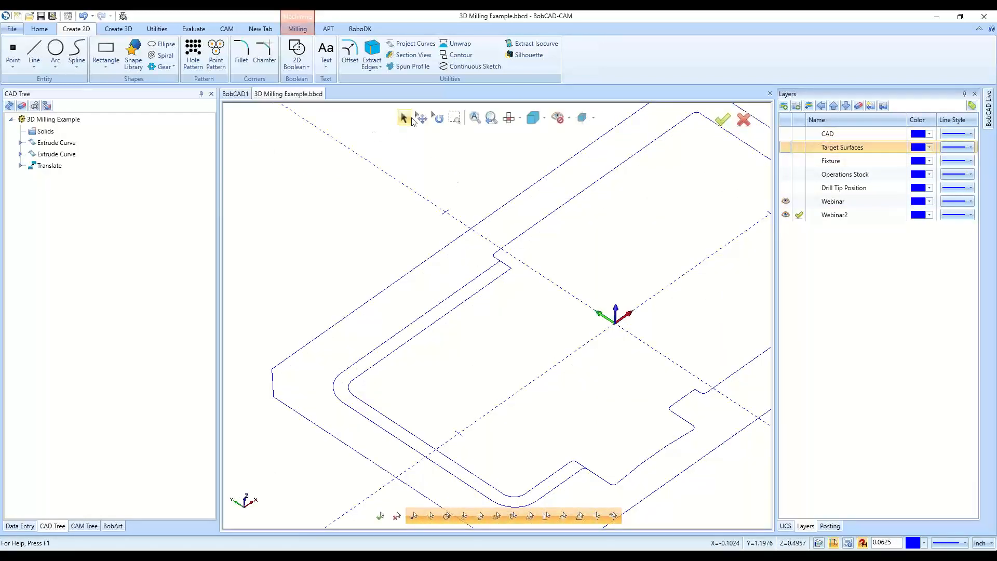
Compare the ledge profile with the Target Surfaces layer alone and with the CAD layer added, hiding both layers again
left_click(403, 118)
left_click(481, 276)
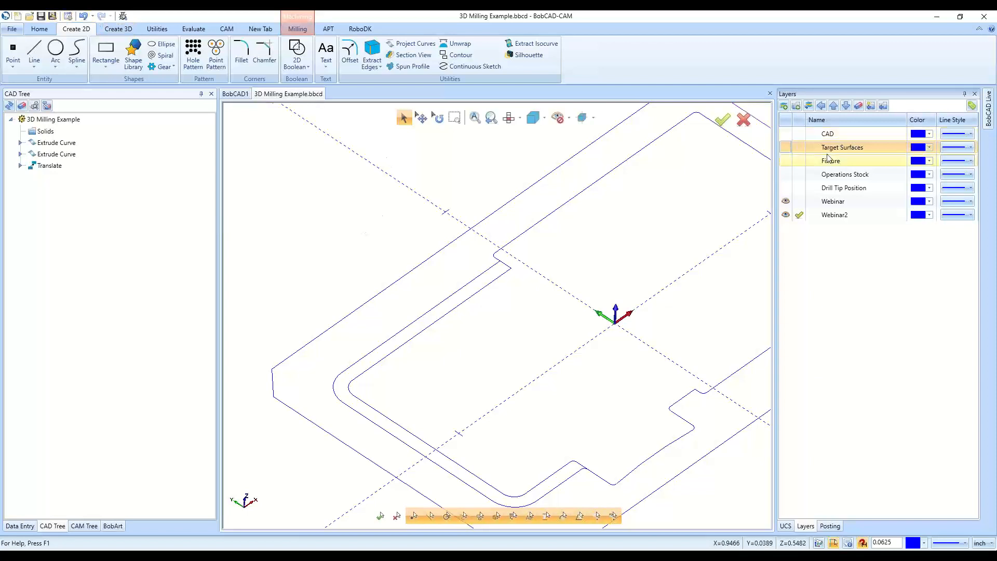
left_click(785, 147)
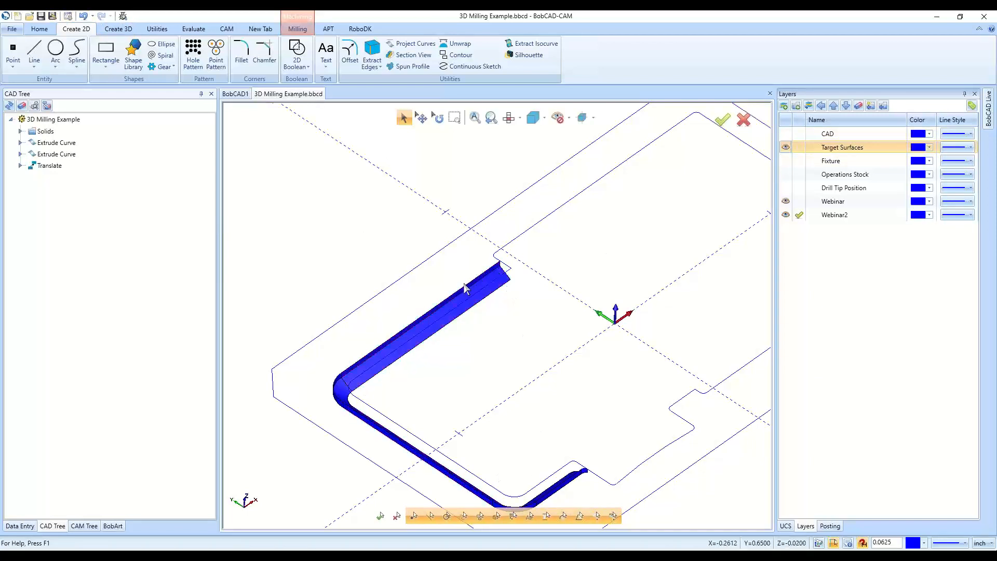
left_click(785, 133)
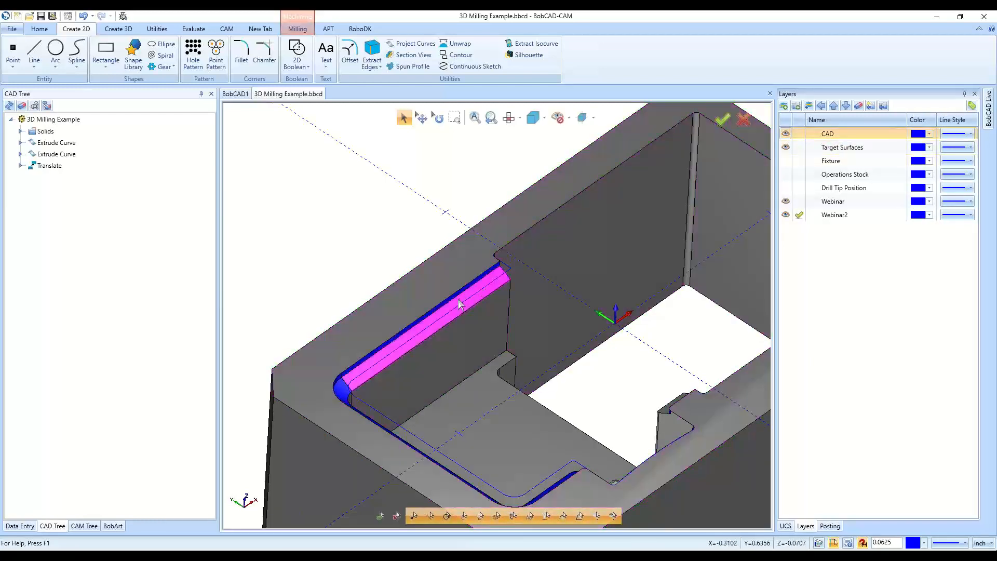
left_click(786, 133)
left_click(786, 147)
Make Webinar the current layer and, with Webinar2 temporarily hidden, undo the last change to the ledge profile
scroll(535, 278, "down", 3)
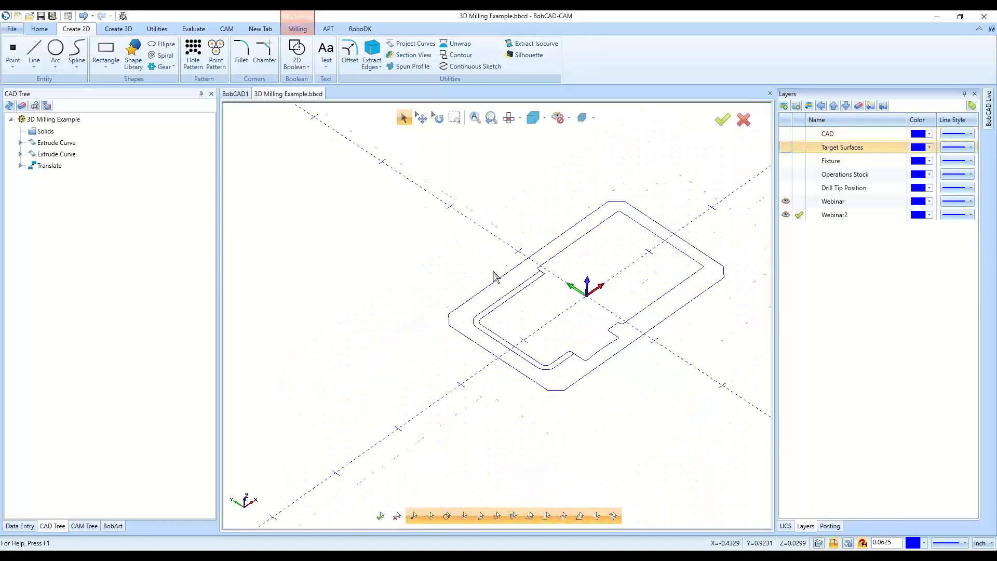
scroll(462, 284, "down", 2)
scroll(462, 285, "up", 4)
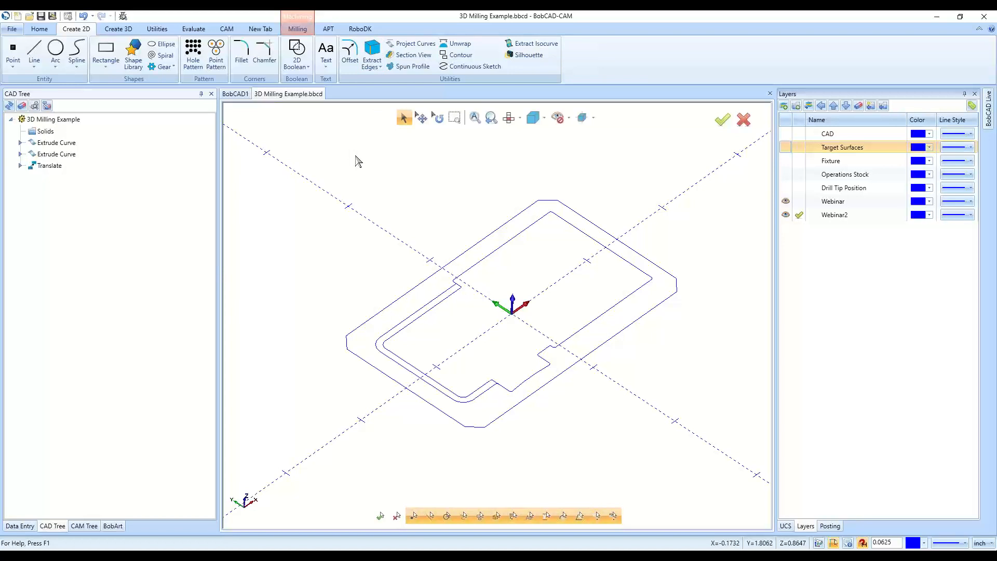
left_click(786, 202)
left_click(786, 201)
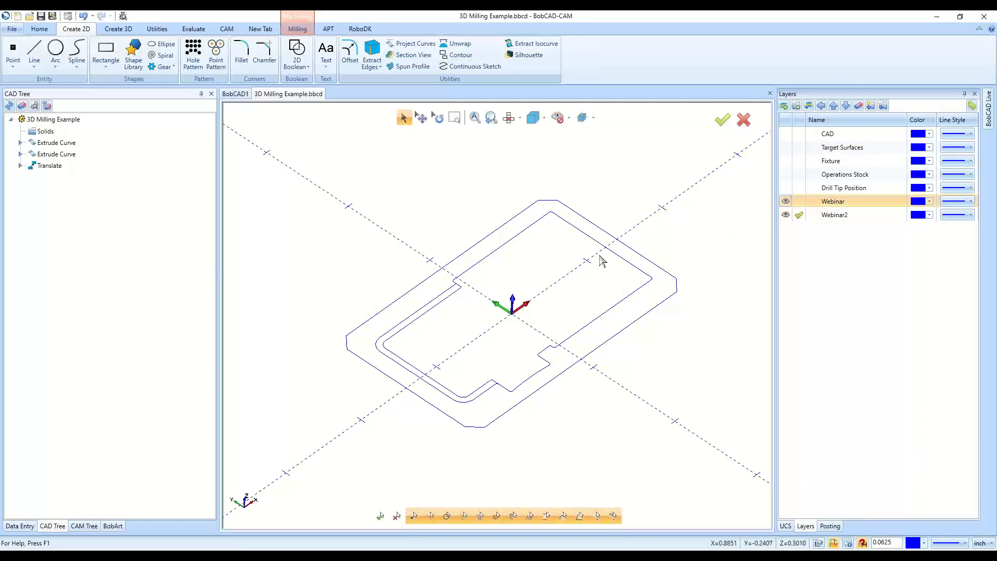
left_click(786, 215)
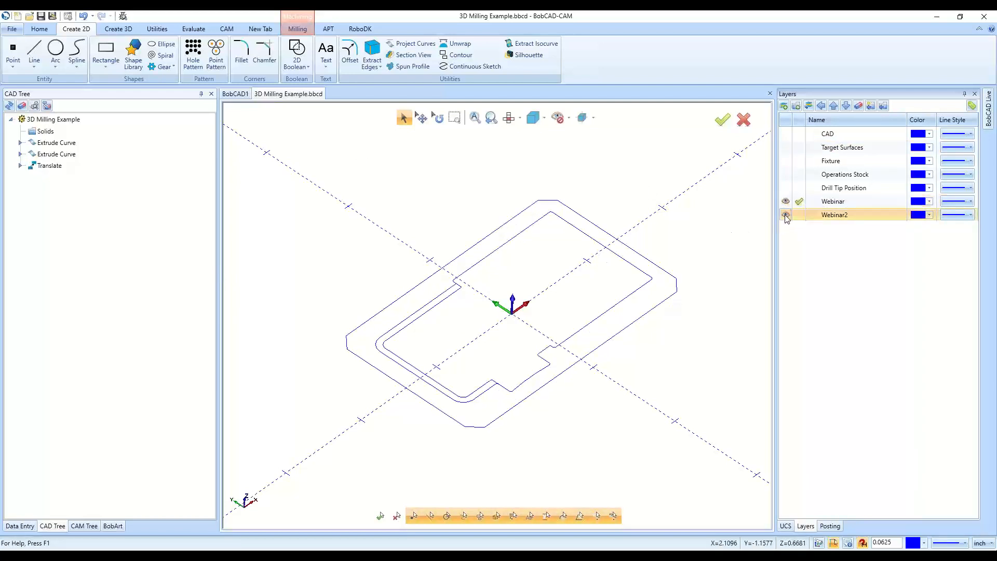
left_click(785, 215)
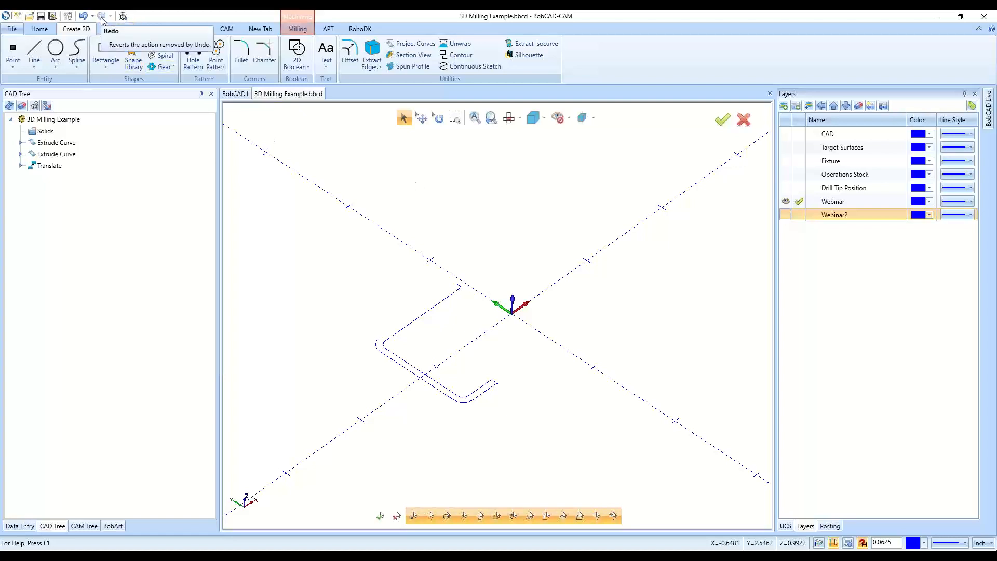
left_click(86, 18)
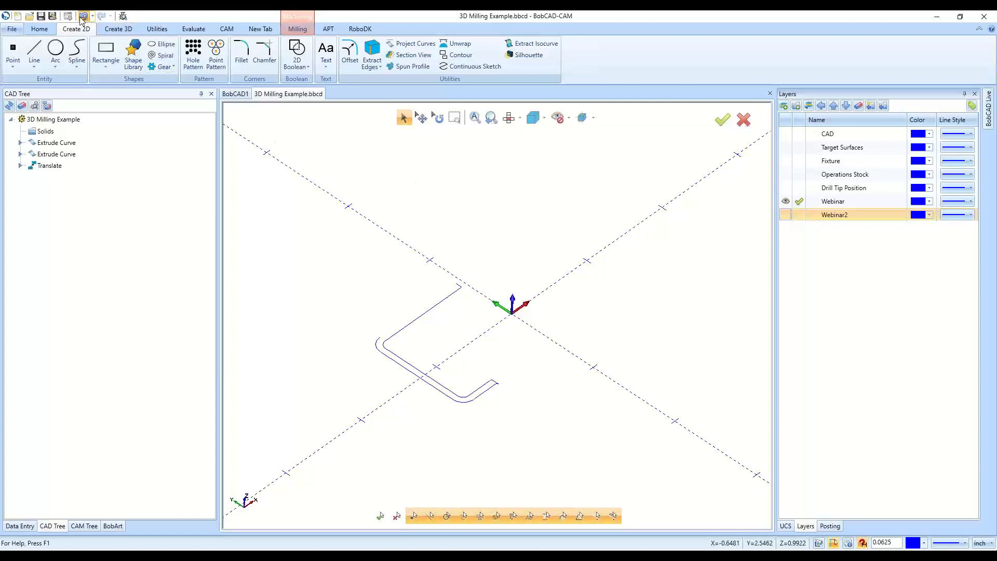
left_click(785, 215)
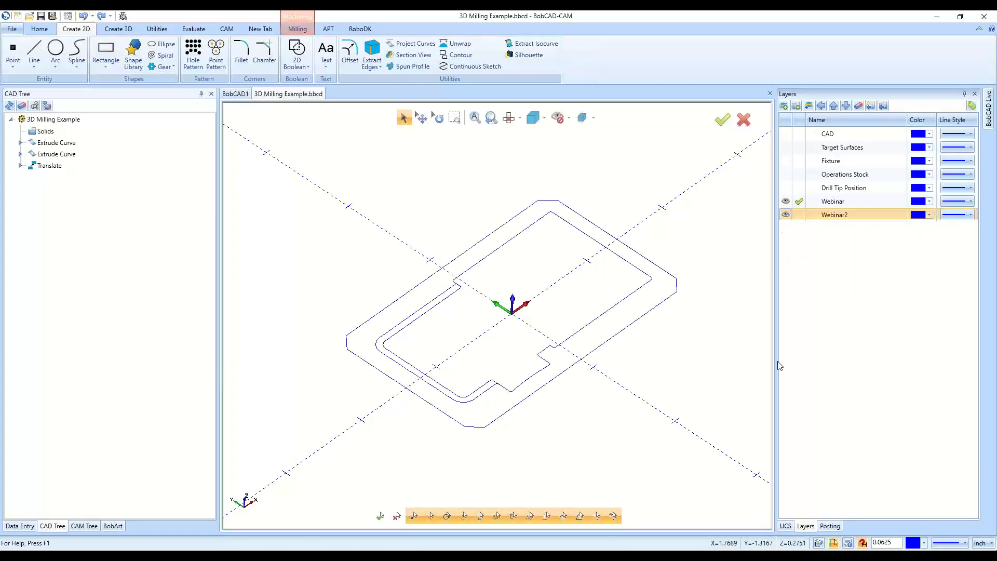
Insert a new layer group and move the Webinar and Webinar2 layers into it
right_click(852, 258)
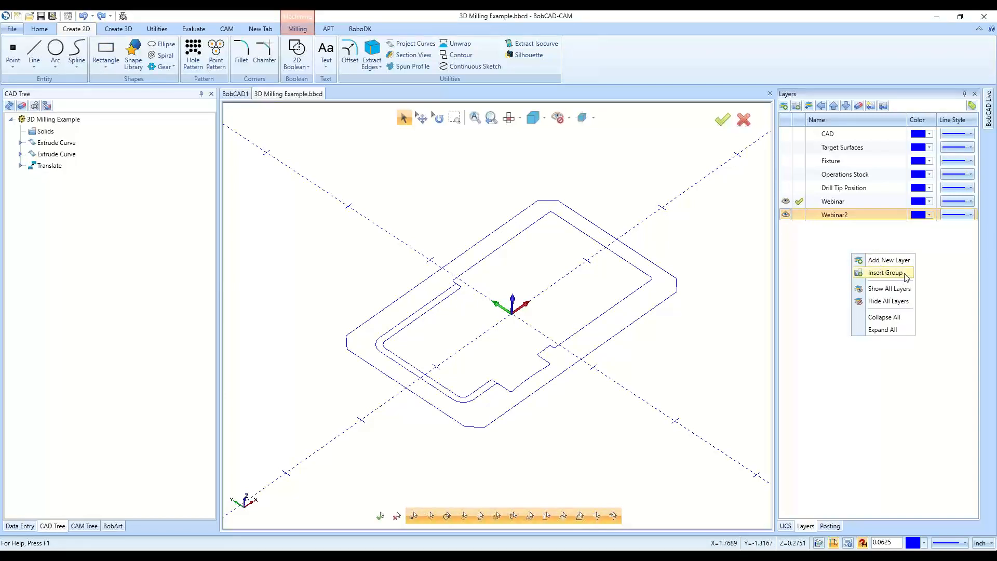
left_click(885, 273)
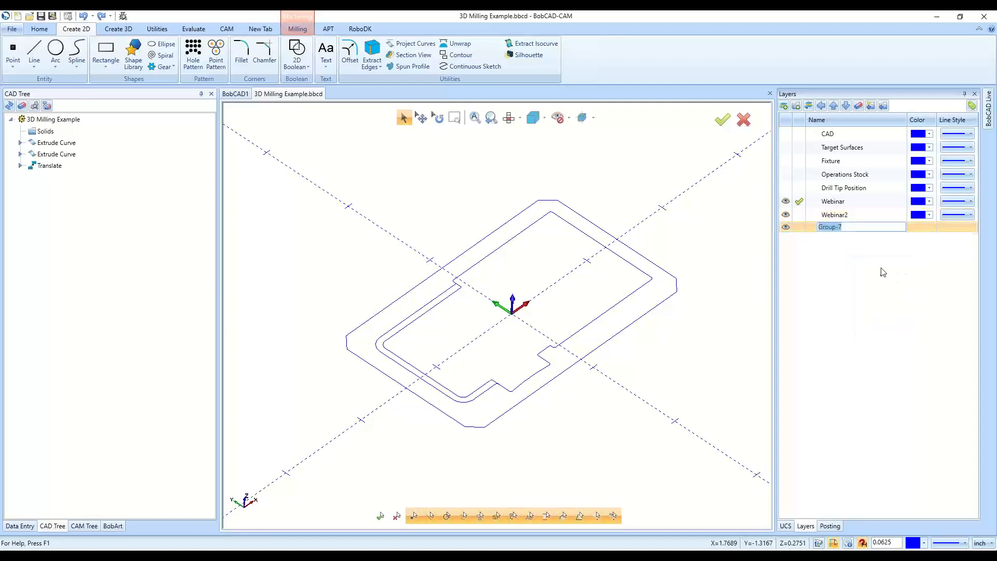
left_click_drag(831, 202, 823, 236)
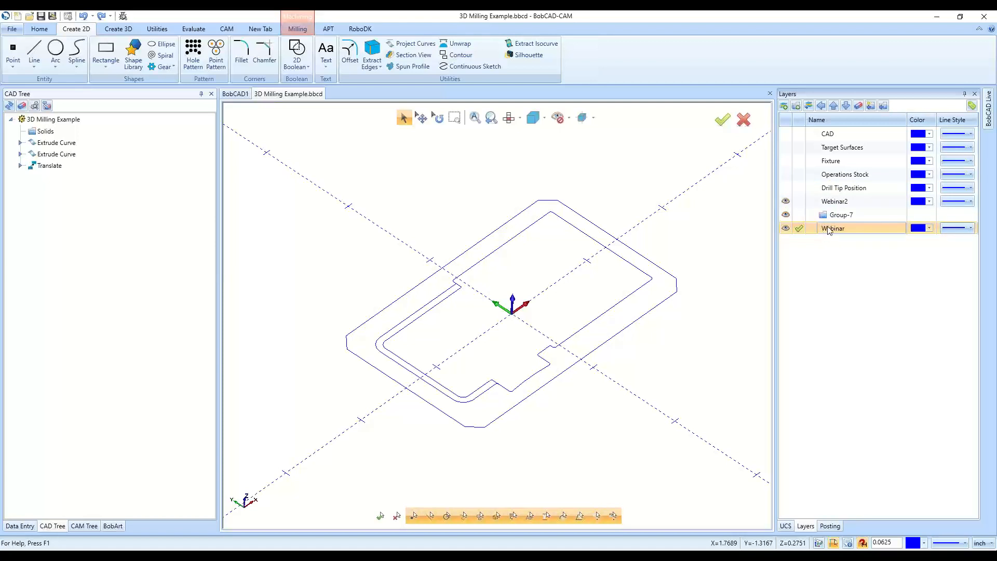
mouse_move(835, 202)
left_mouse_down()
mouse_move(835, 235)
mouse_move(833, 204)
mouse_move(835, 213)
left_mouse_up()
right_click(833, 201)
left_click(811, 257)
left_click_drag(835, 214, 837, 203)
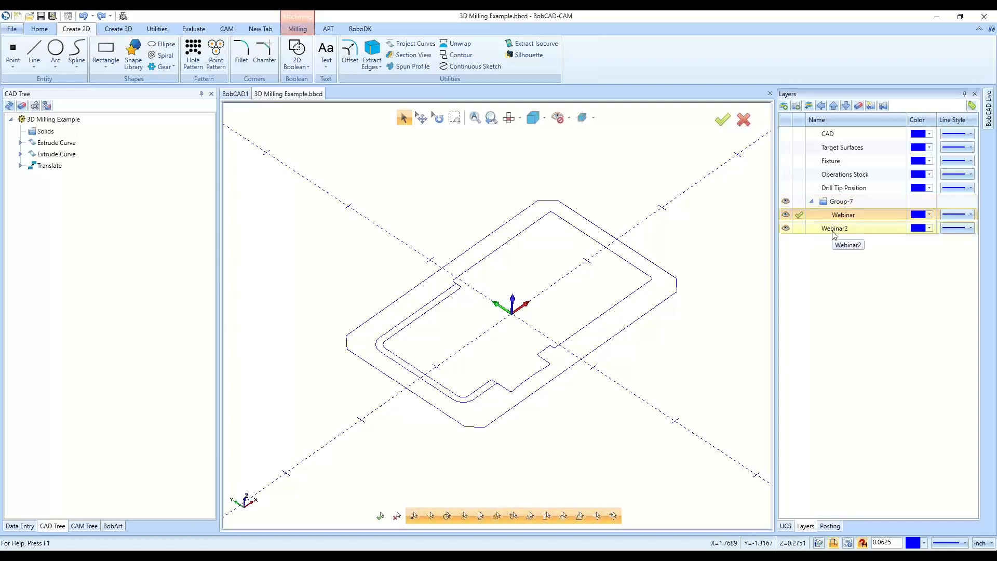
left_click_drag(833, 235, 830, 214)
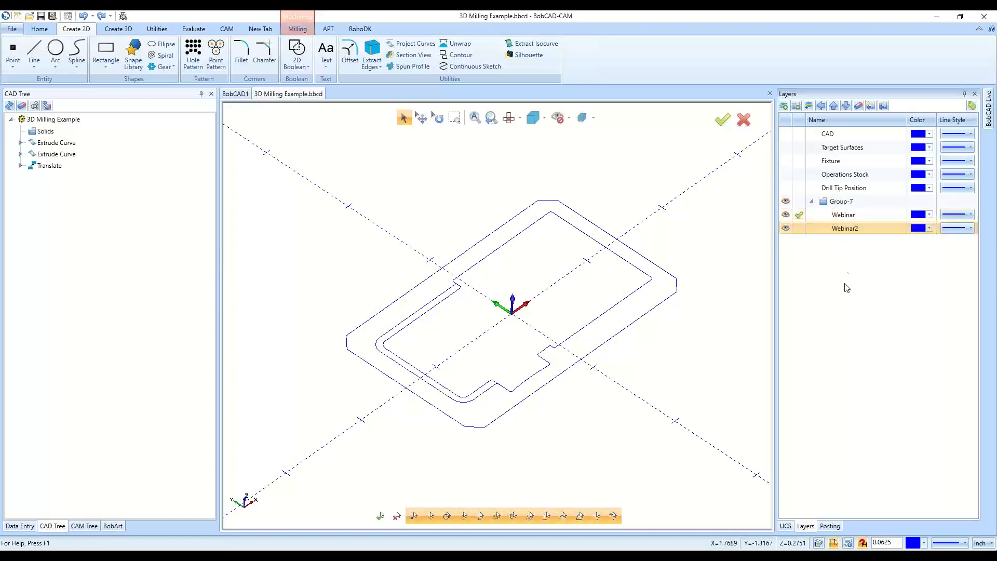
Rename the new layer group to Group-1
left_click(867, 201)
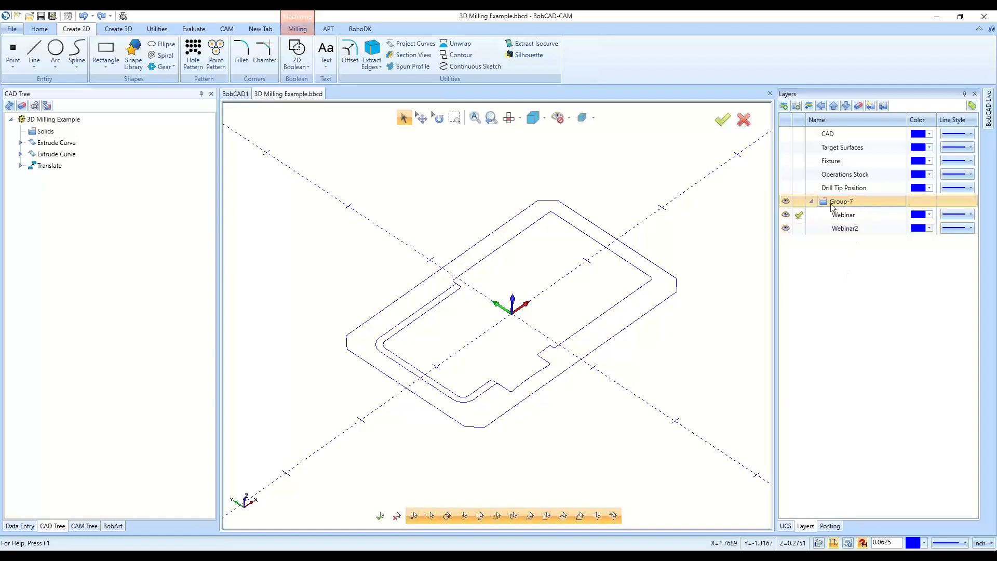
left_click(849, 203)
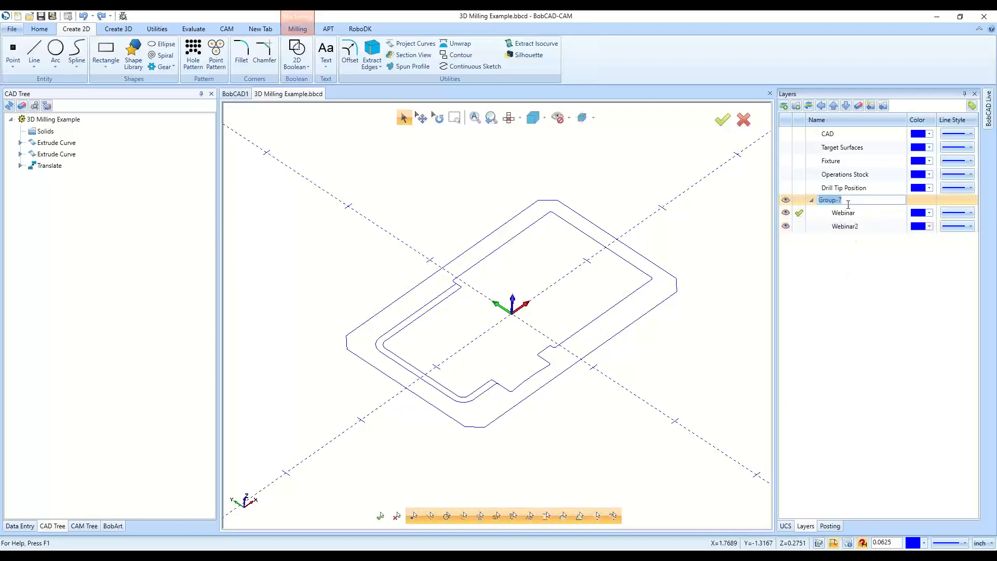
left_click(857, 352)
key("Return")
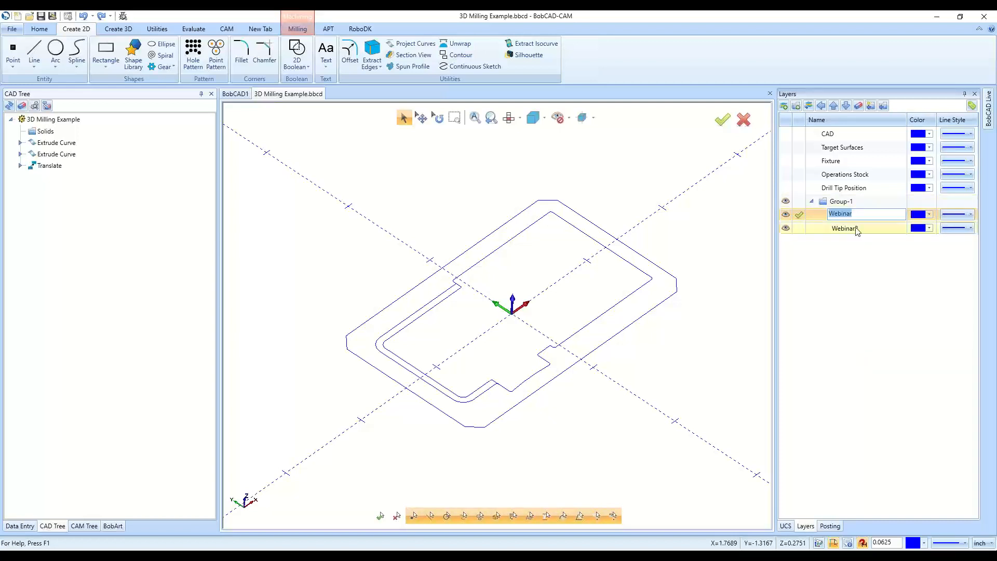
left_click(831, 233)
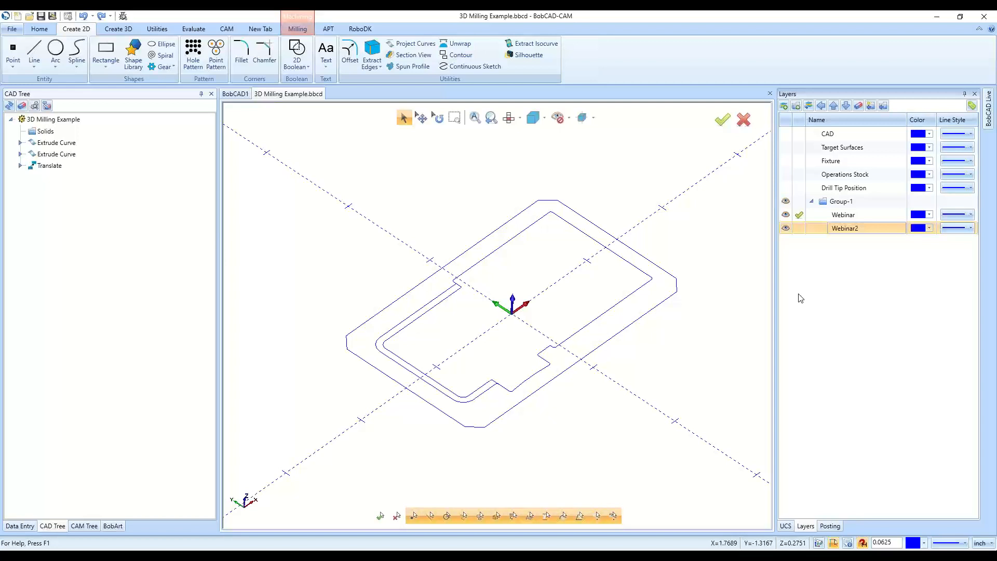
Make Drill Tip Position the current layer and hide Group-1 together with its Webinar layer
left_click(785, 201)
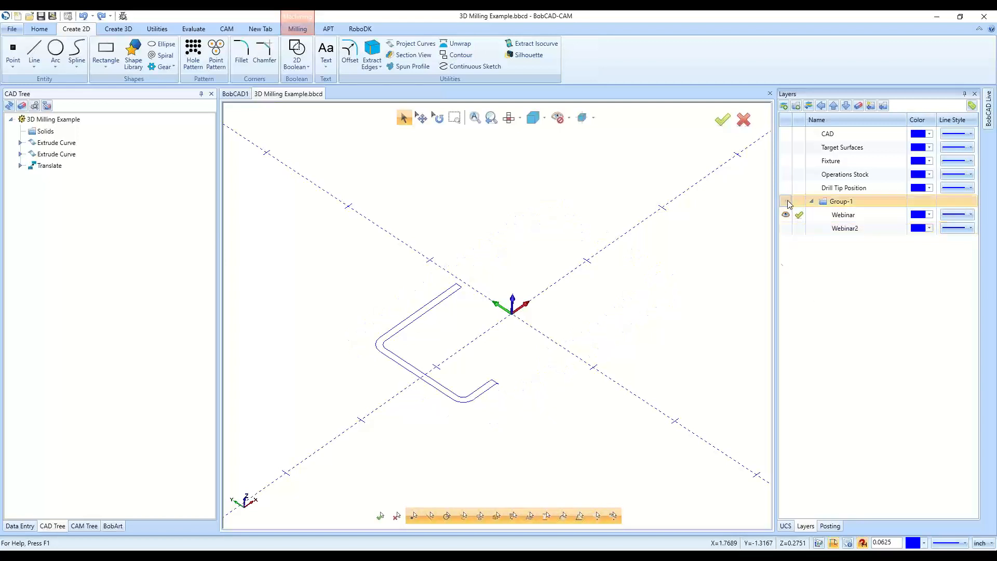
left_click(806, 192)
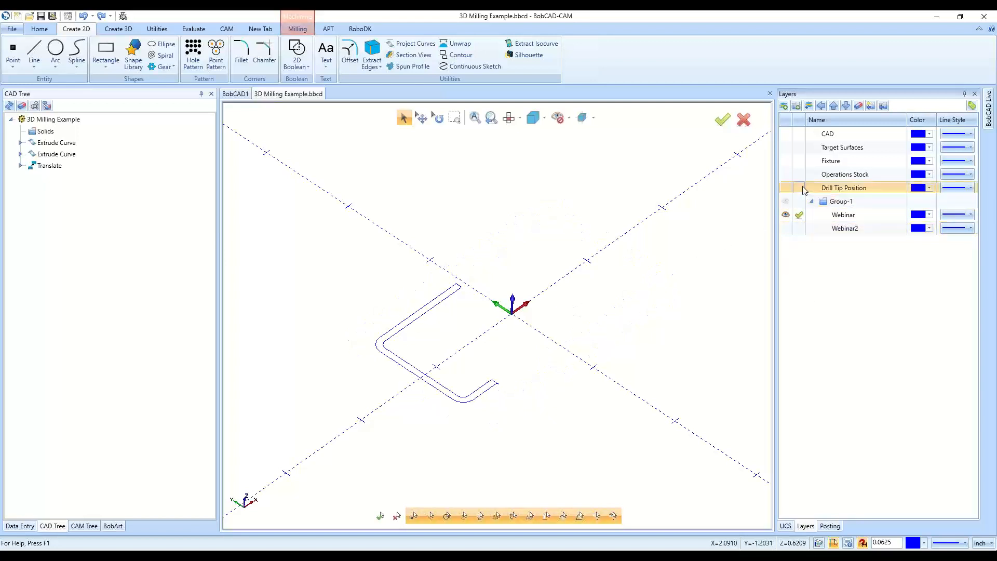
left_click(802, 188)
left_click(786, 214)
Turn Group-1 on, off and on again to switch both webinar layers' visibility together
left_click(790, 202)
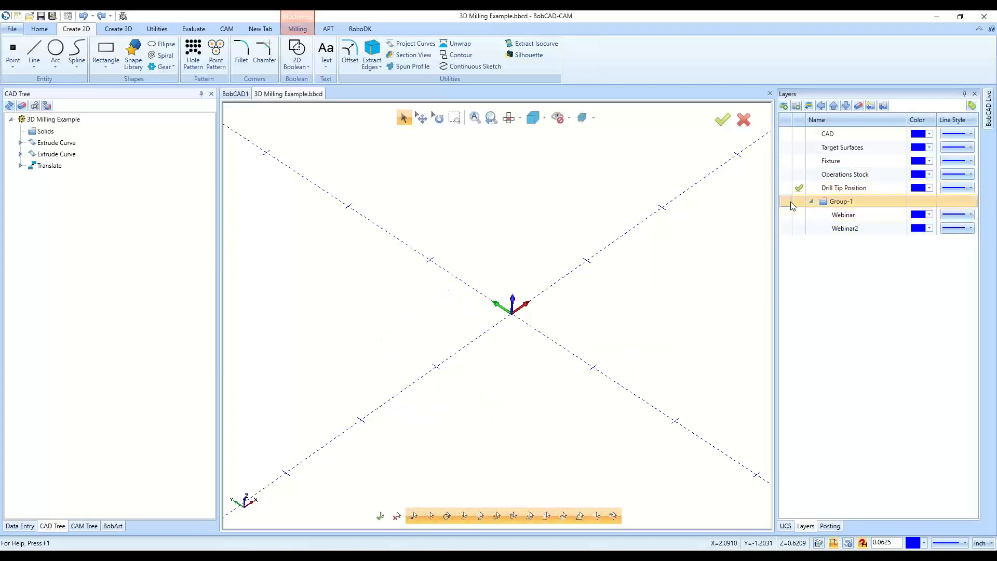
left_click(790, 201)
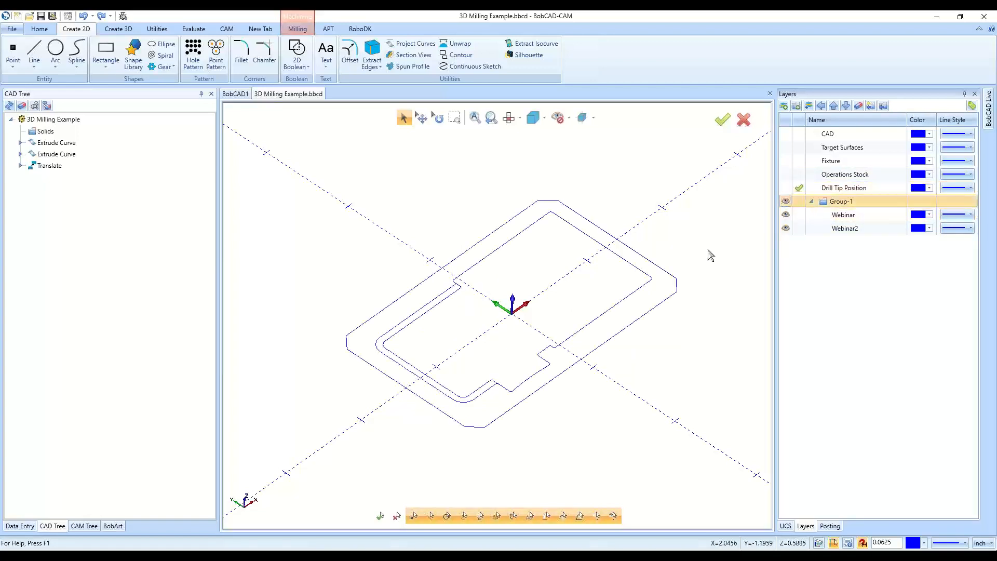
left_click(786, 202)
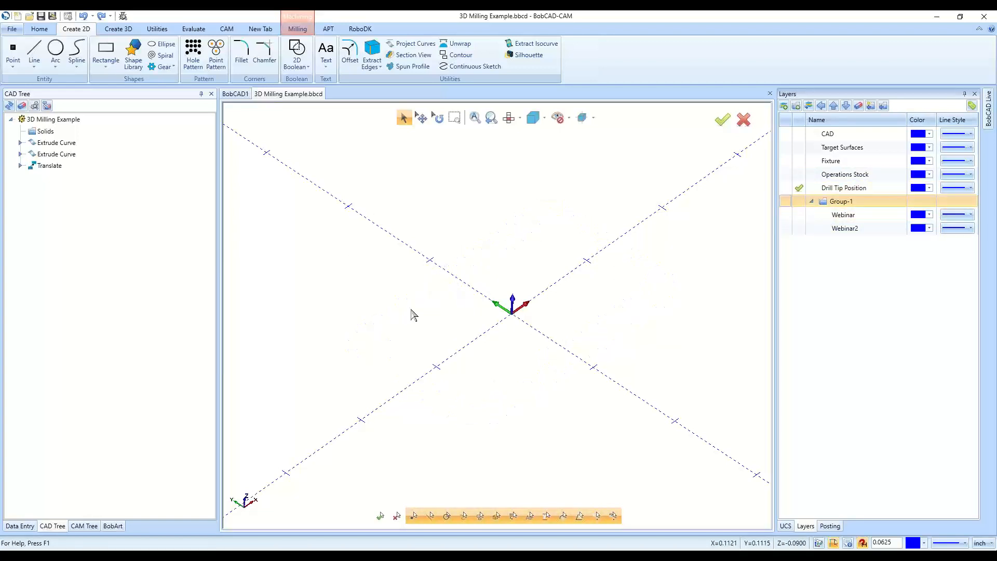
left_click(786, 201)
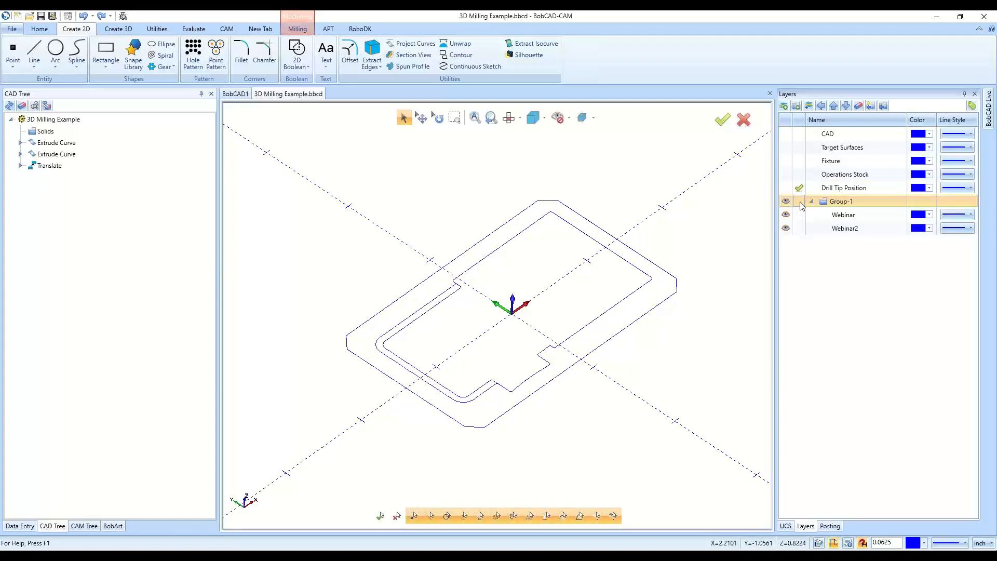
Make Webinar2 the current layer and reassign all the extracted edge geometry to it
left_click(799, 214)
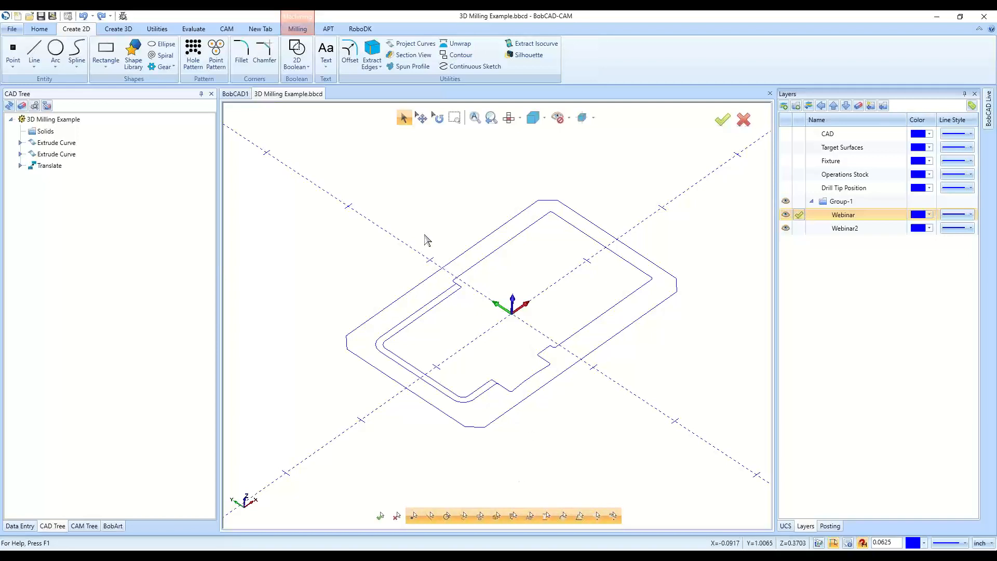
left_click(798, 228)
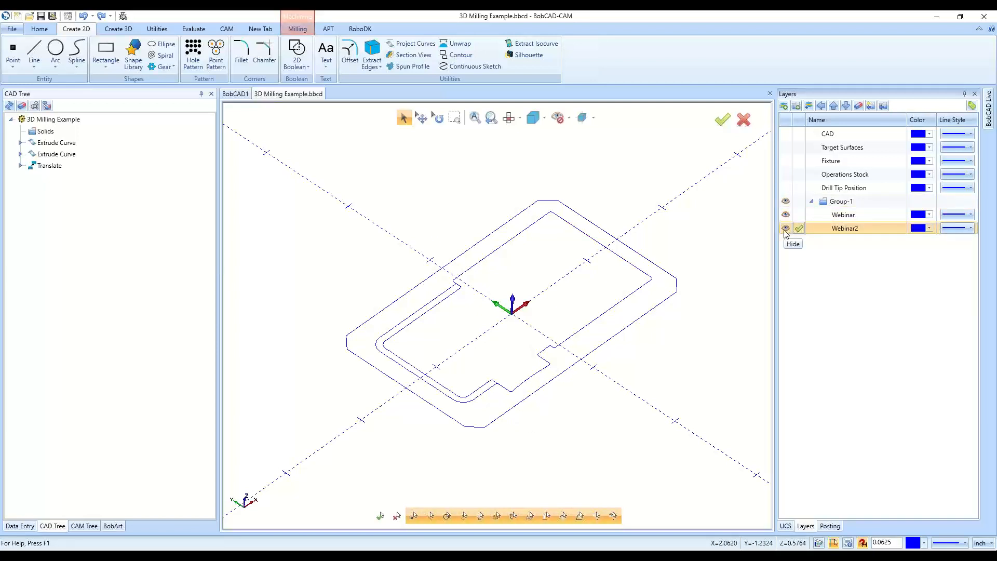
scroll(477, 203, "down", 3)
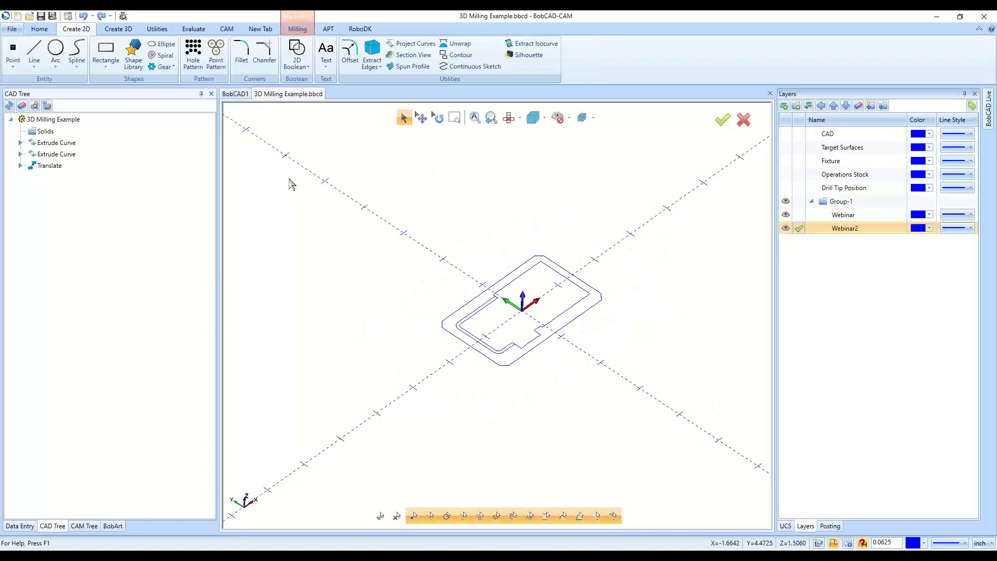
left_click(404, 119)
left_click_drag(347, 195, 655, 459)
right_click(581, 225)
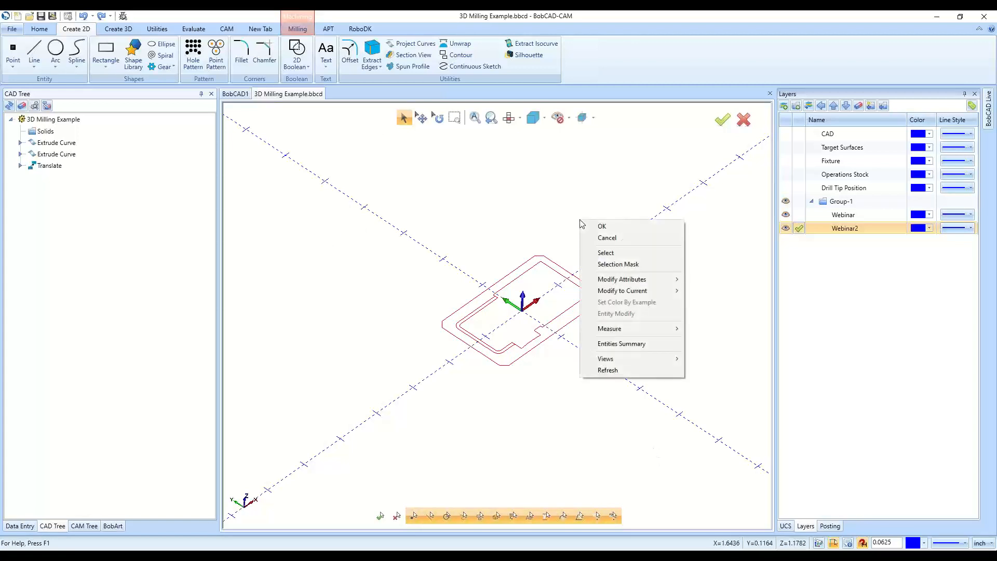
mouse_move(661, 282)
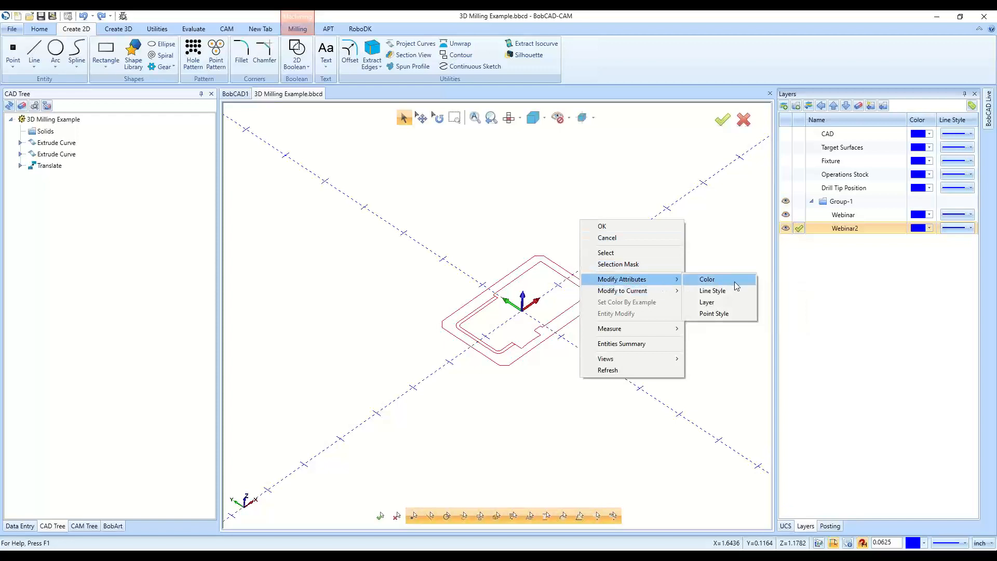
left_click(734, 309)
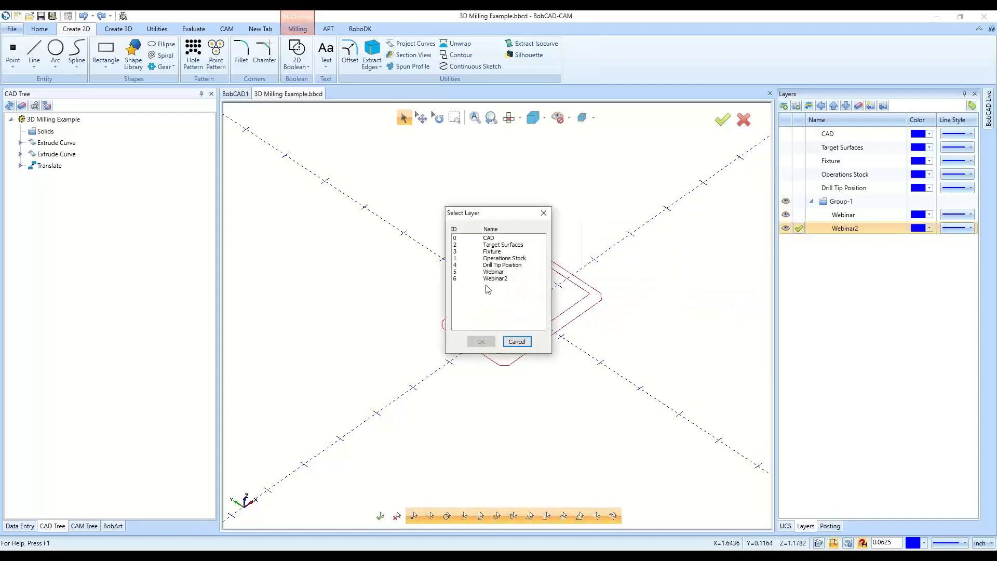
left_click(495, 279)
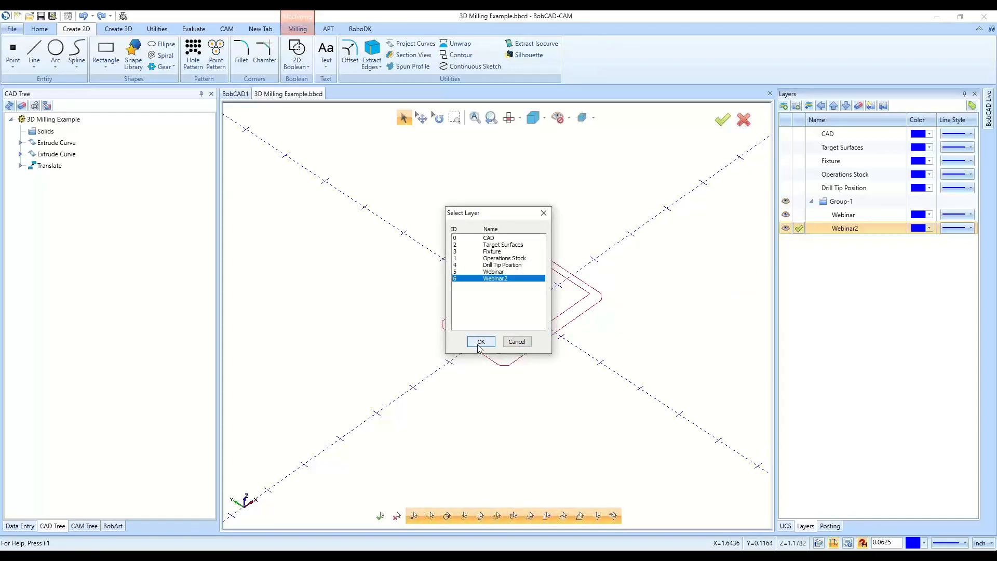
left_click(481, 342)
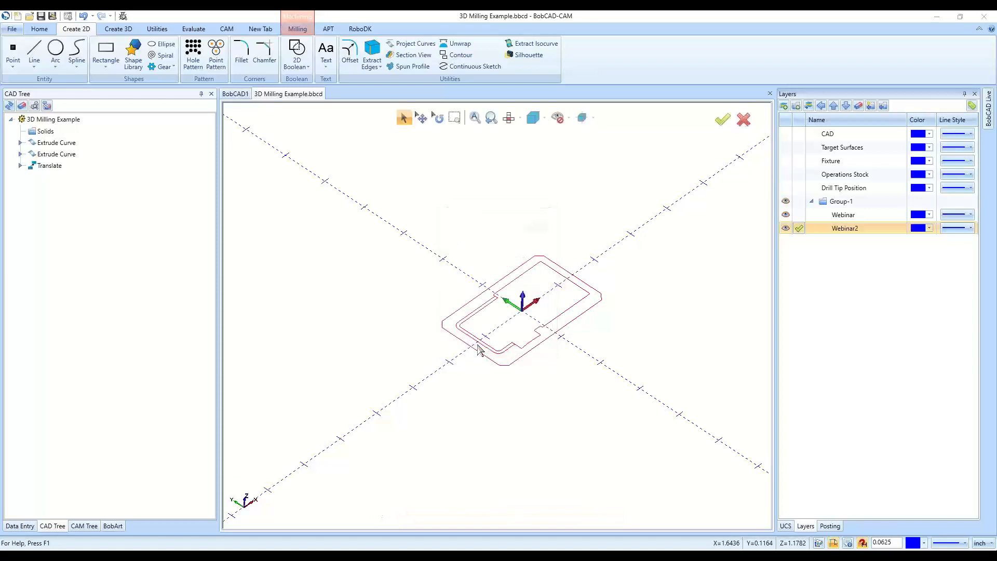
Make Webinar the current layer while toggling the visibility of Group-1 and its layers off and back on
left_click(786, 214)
left_click(789, 201)
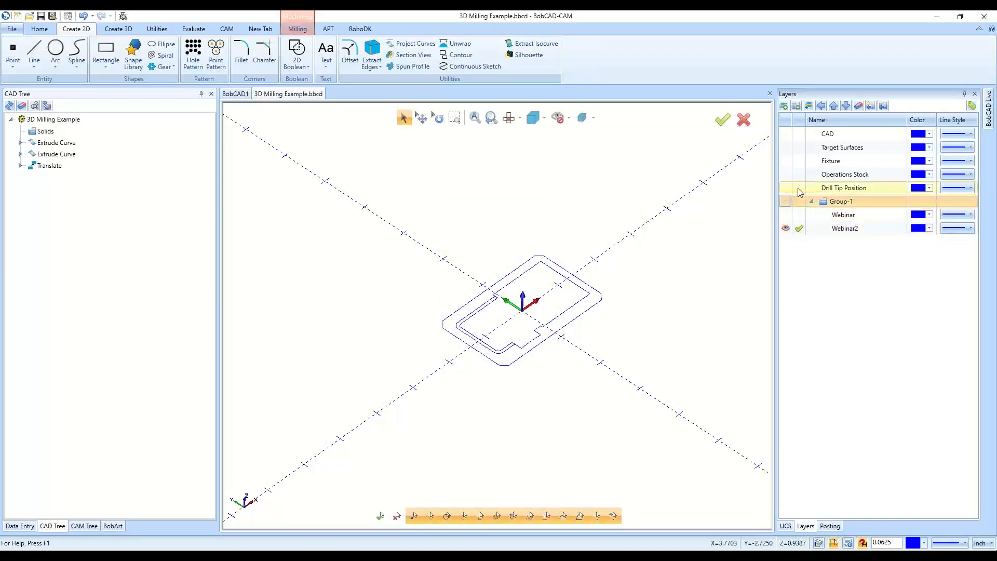
left_click(798, 215)
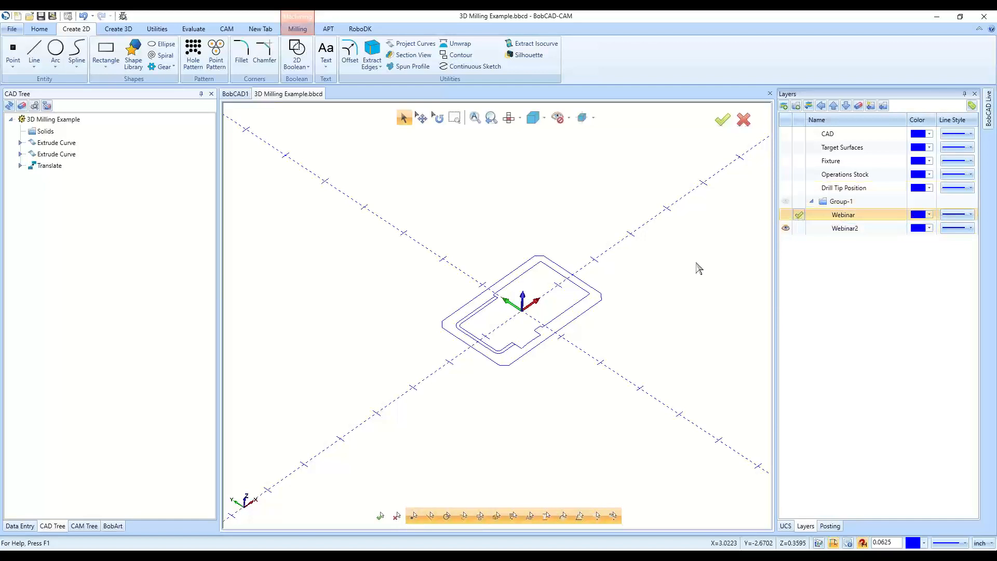
left_click(786, 229)
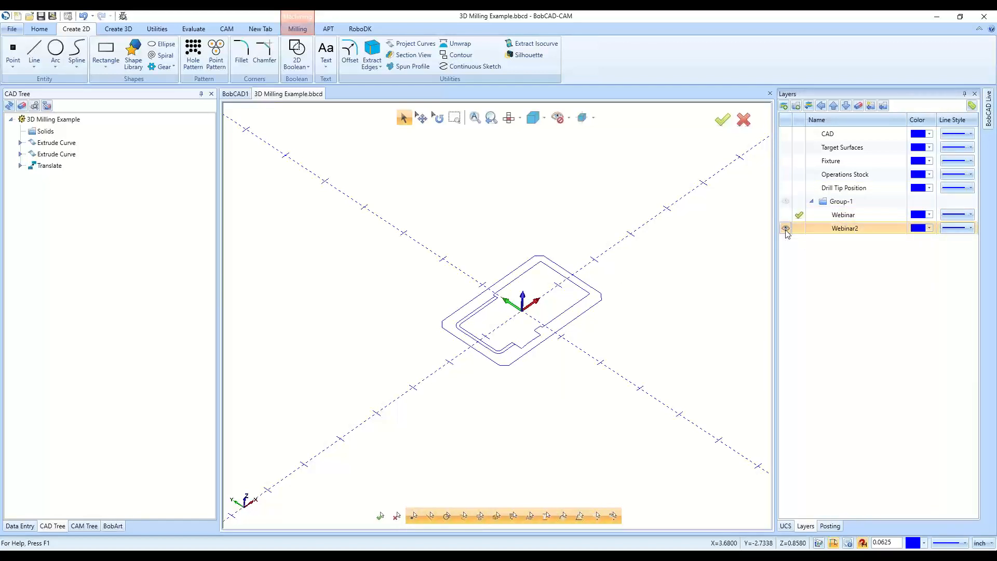
left_click(785, 201)
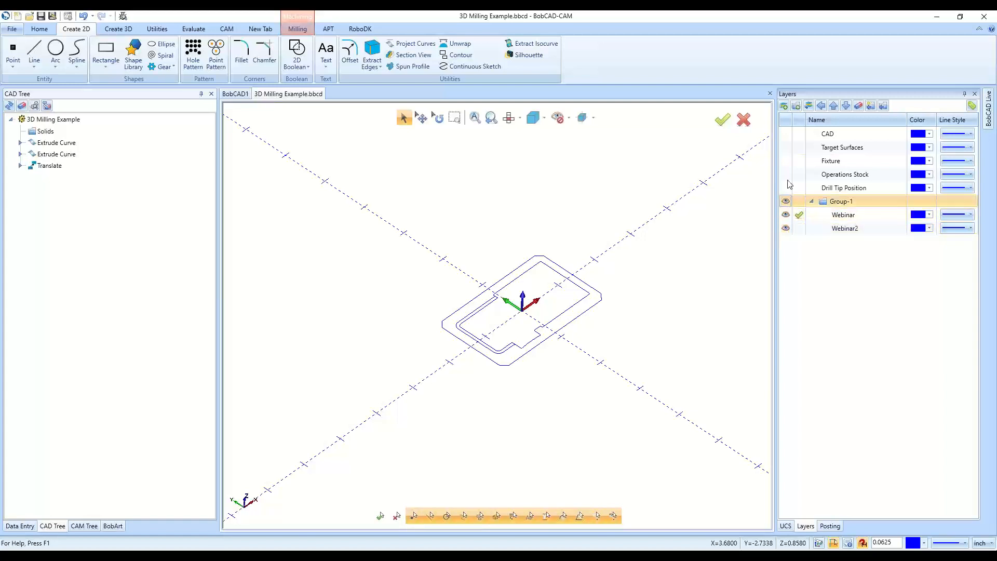
Show the CAD and Target Surfaces layers and view the part model together with the wireframe
left_click(792, 134)
left_click(786, 133)
left_click(785, 147)
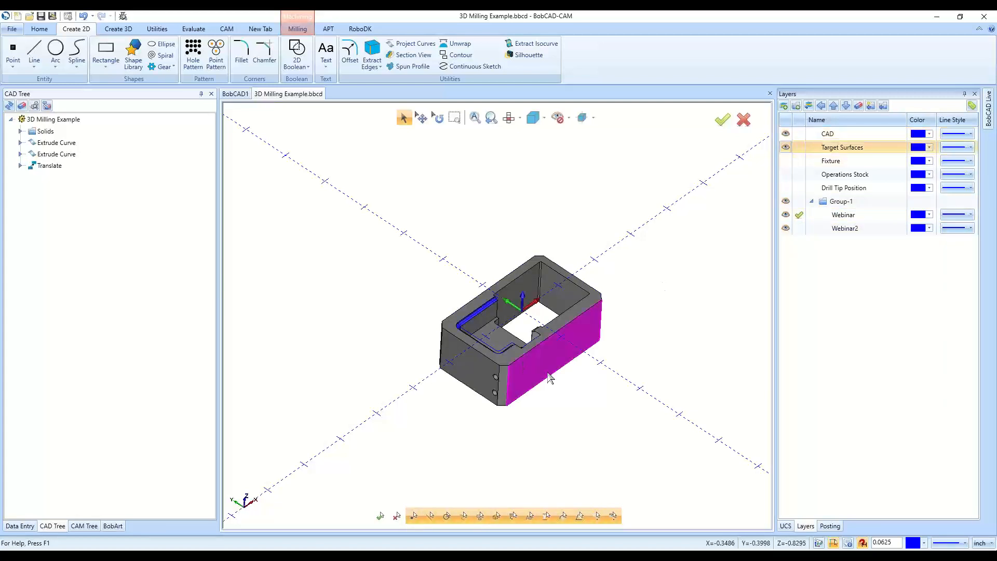
middle_click_drag(540, 364, 637, 385)
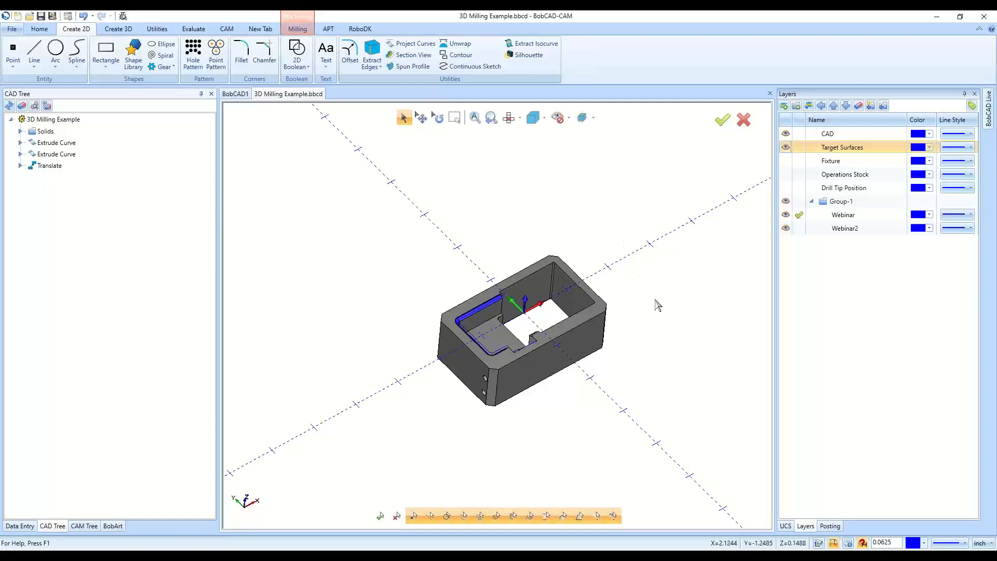
middle_click_drag(654, 300, 655, 296)
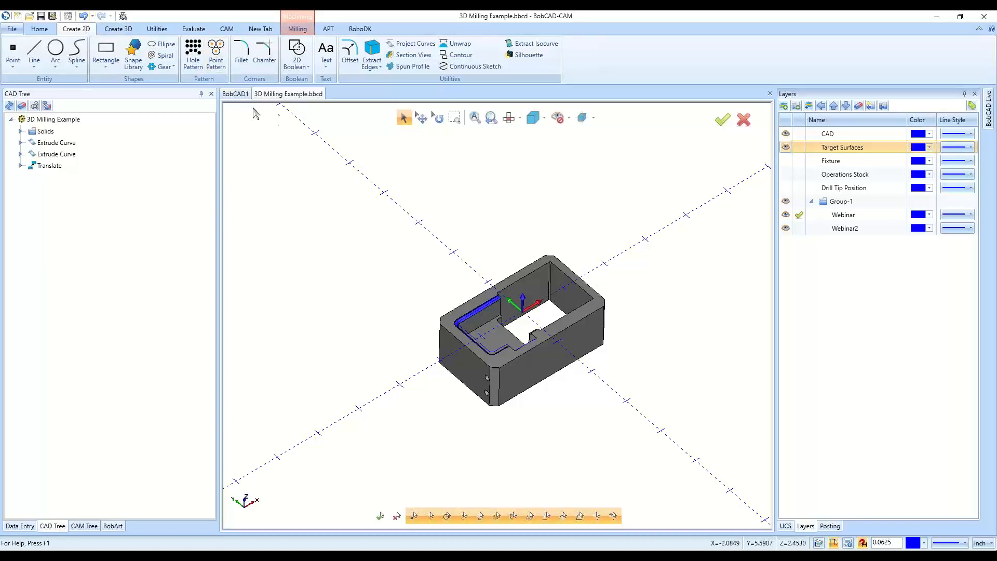
left_click(112, 30)
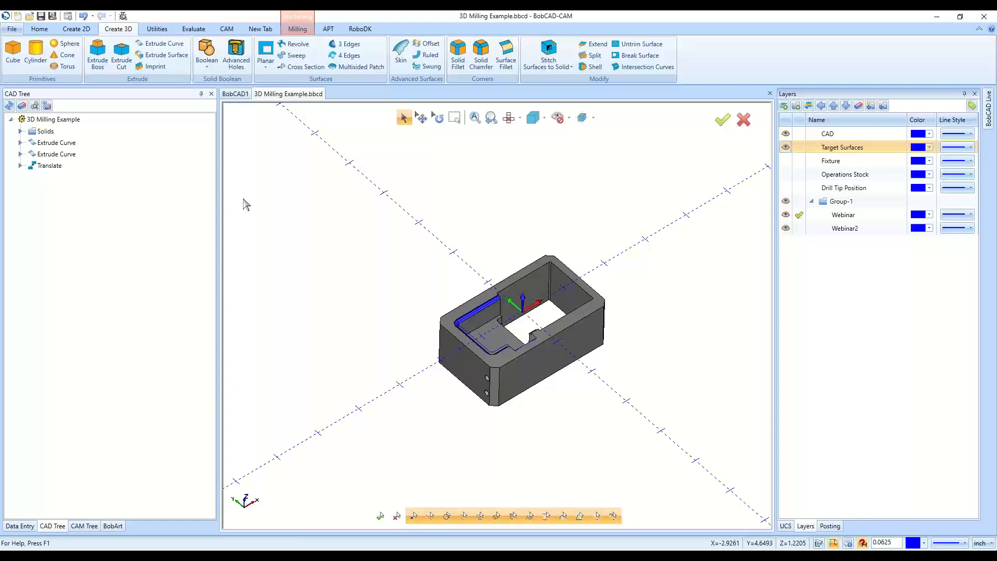
middle_click_drag(637, 386, 648, 383)
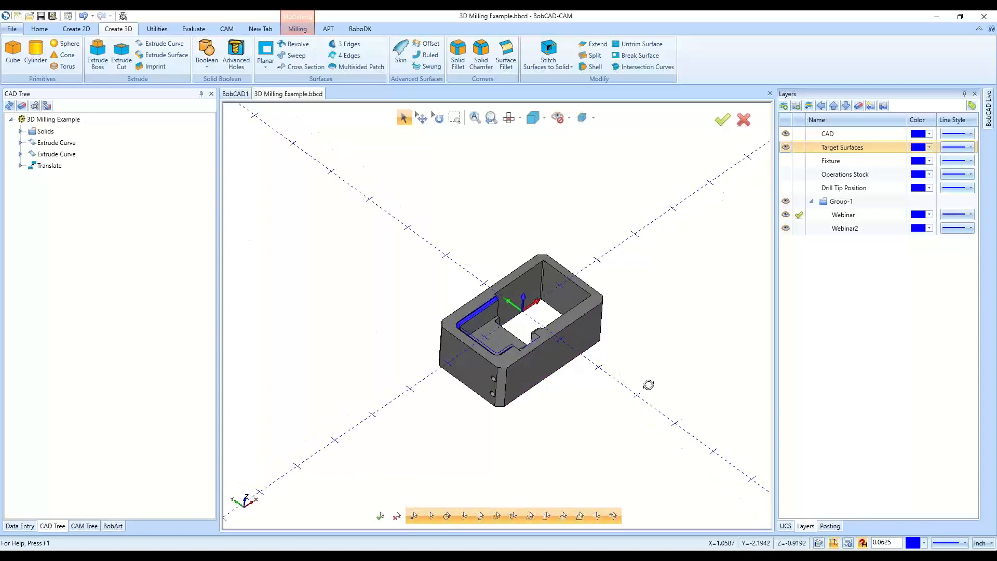
left_click(76, 29)
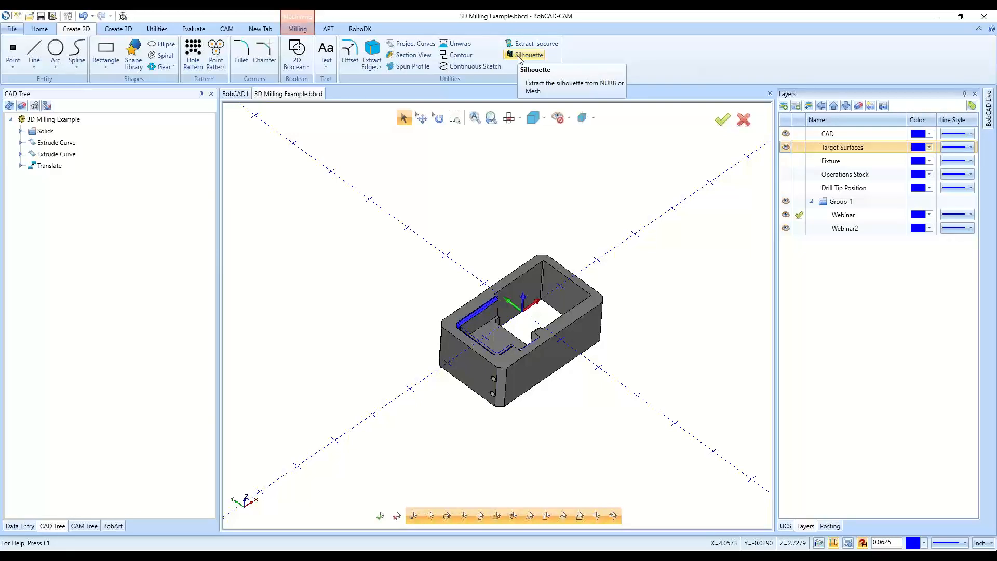
left_click(408, 56)
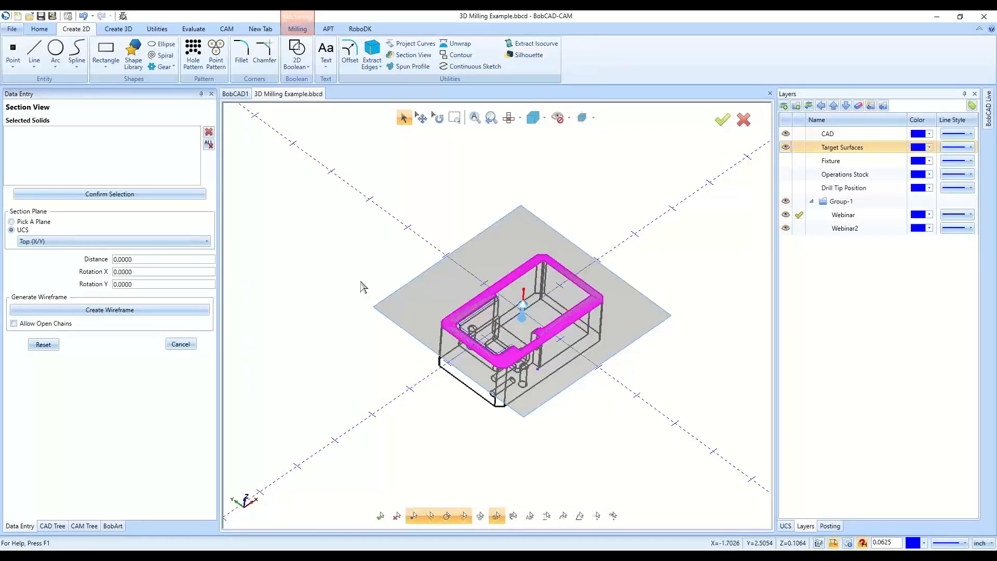
left_click(466, 350)
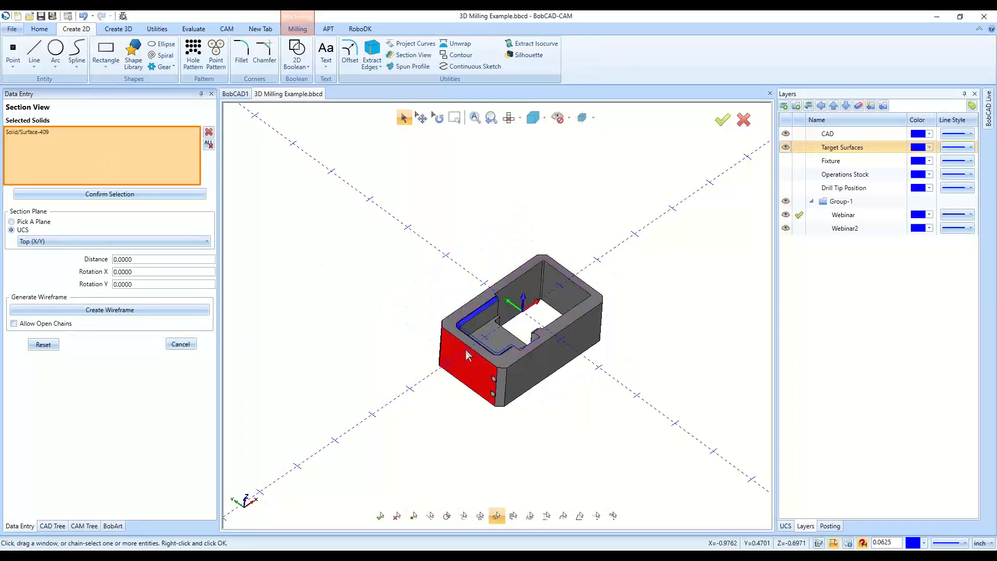
left_click(181, 344)
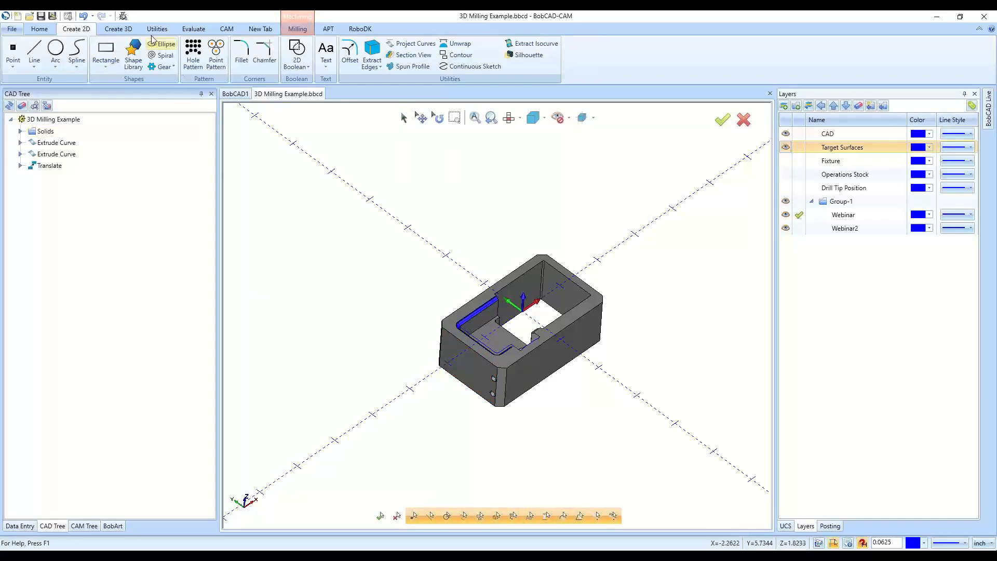
Stitch all the part's surfaces into a solid with Stitch Surfaces to Solid
left_click(127, 32)
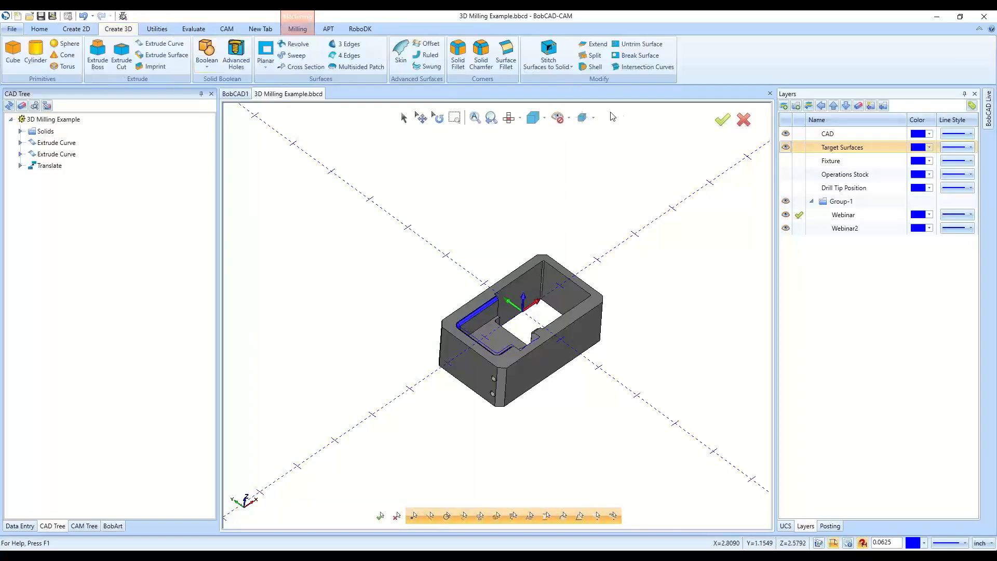
left_click(549, 48)
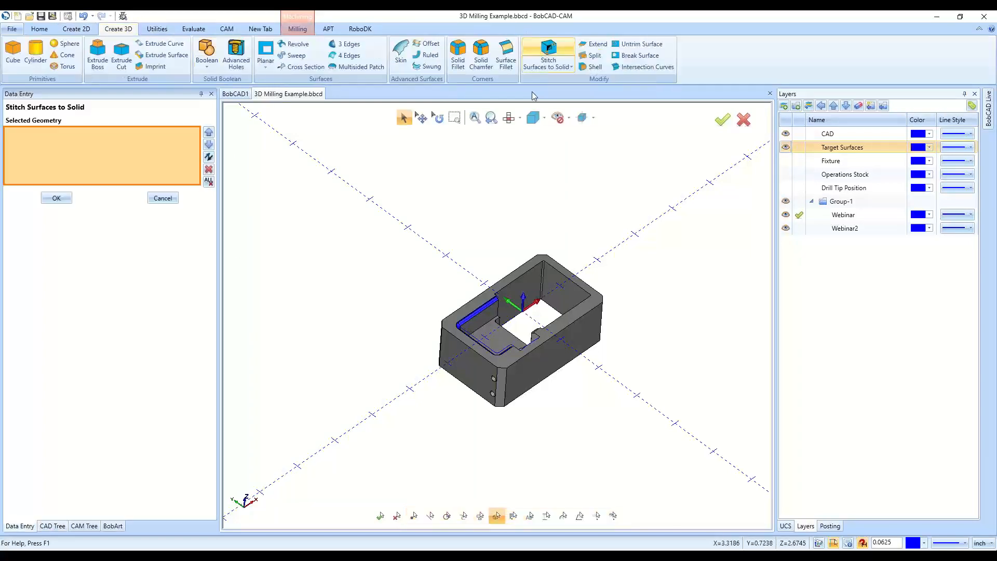
left_click_drag(365, 191, 678, 464)
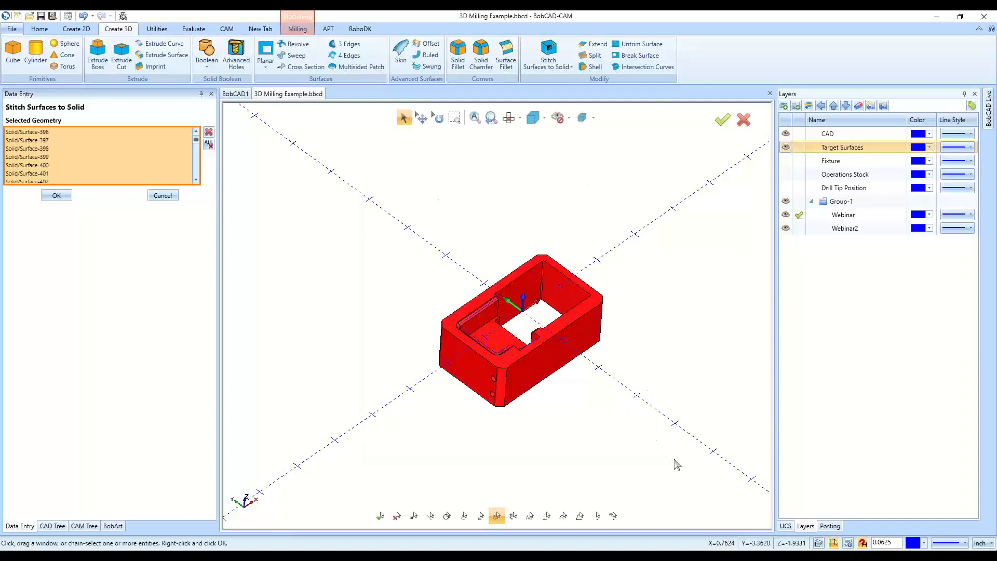
left_click(61, 198)
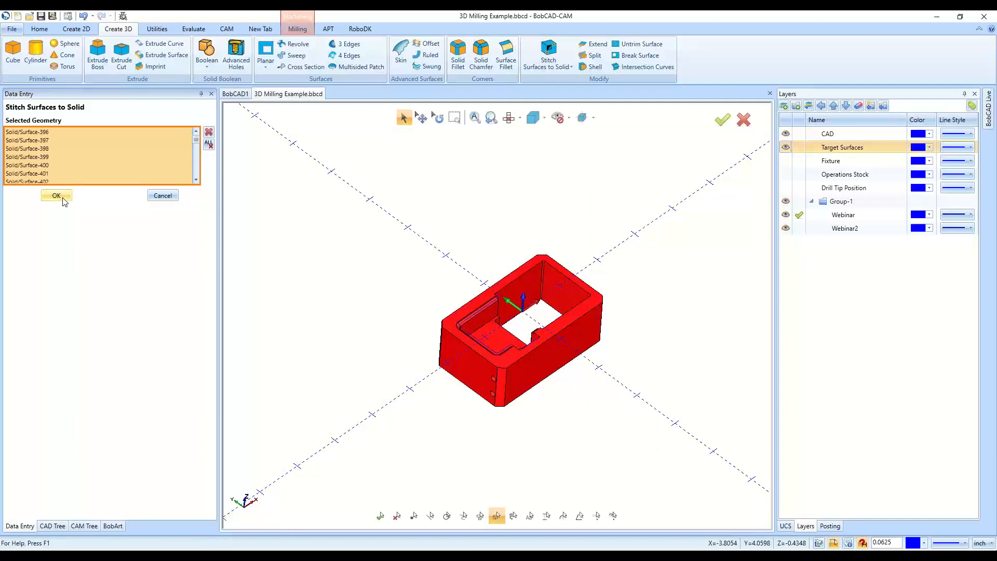
left_click(163, 197)
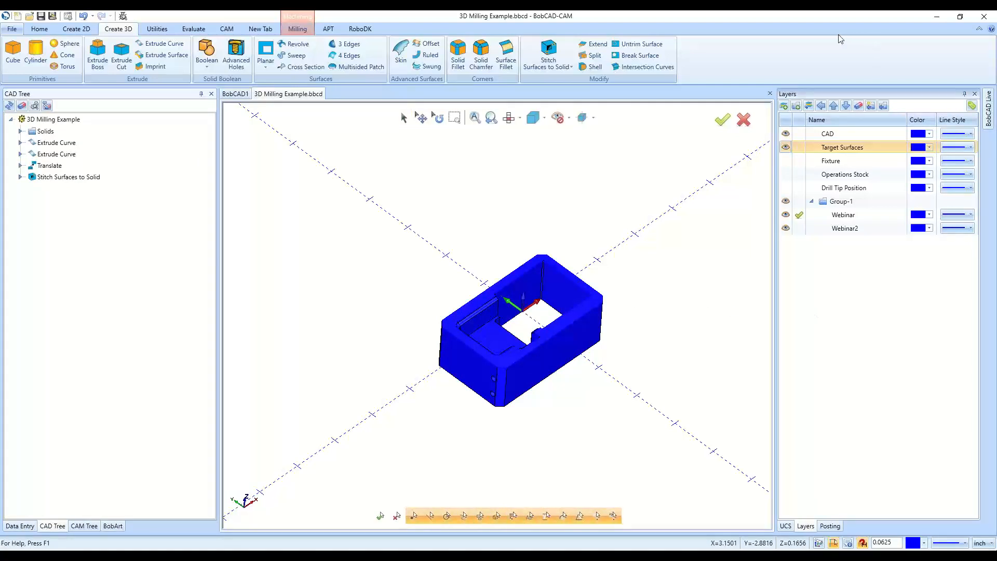
Make Webinar2 the current layer and toggle the visibility of the Webinar and Webinar2 layers off and on
left_click(799, 228)
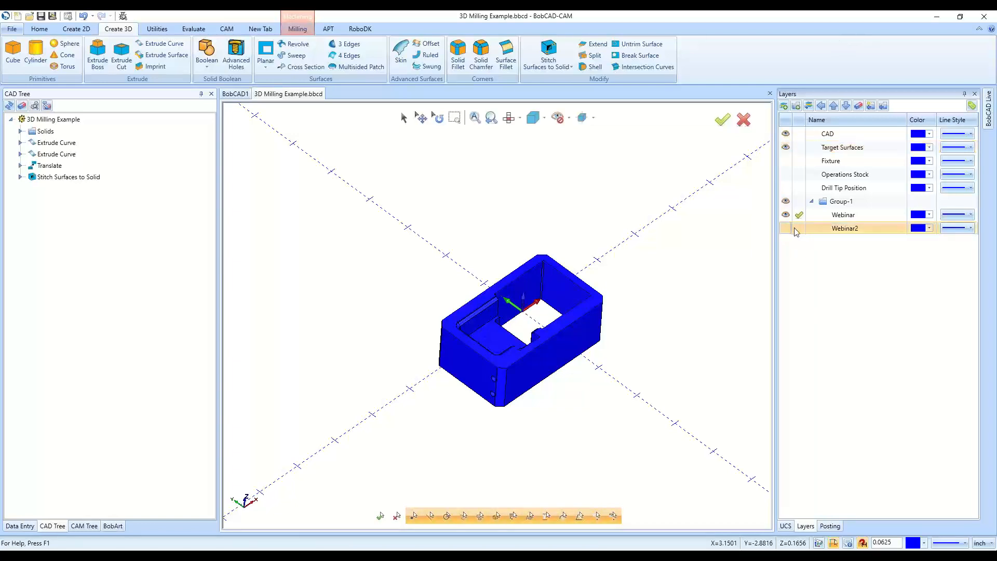
left_click(785, 216)
left_click(785, 216)
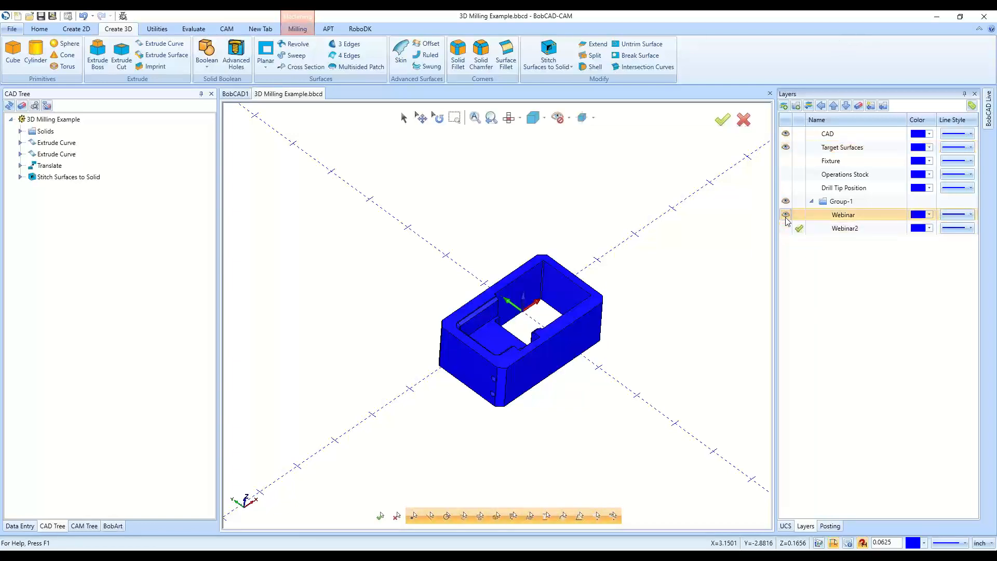
left_click(785, 216)
left_click(785, 216)
left_click(786, 228)
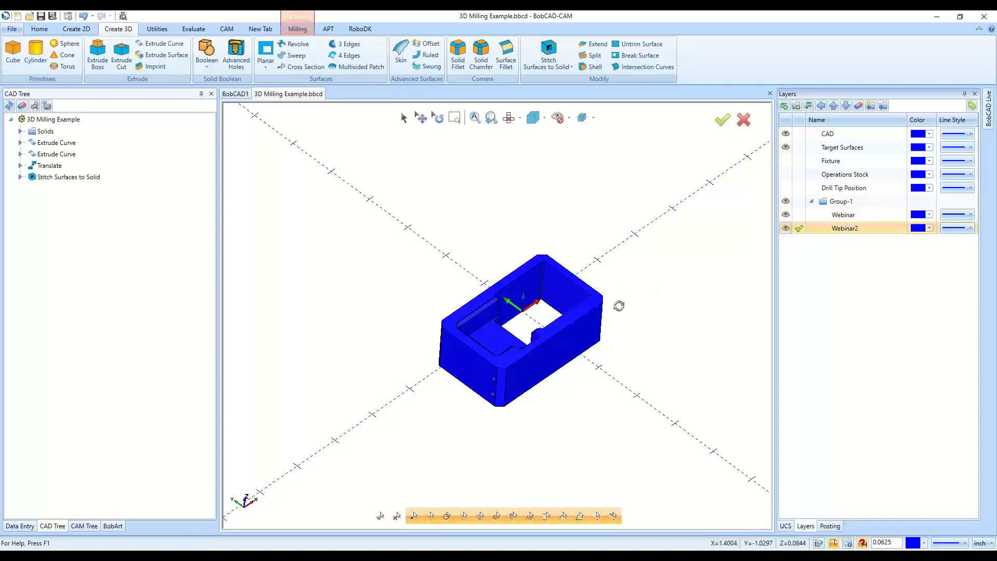
Change the color attribute of the stitched solid to light gray
scroll(618, 305, "up", 3)
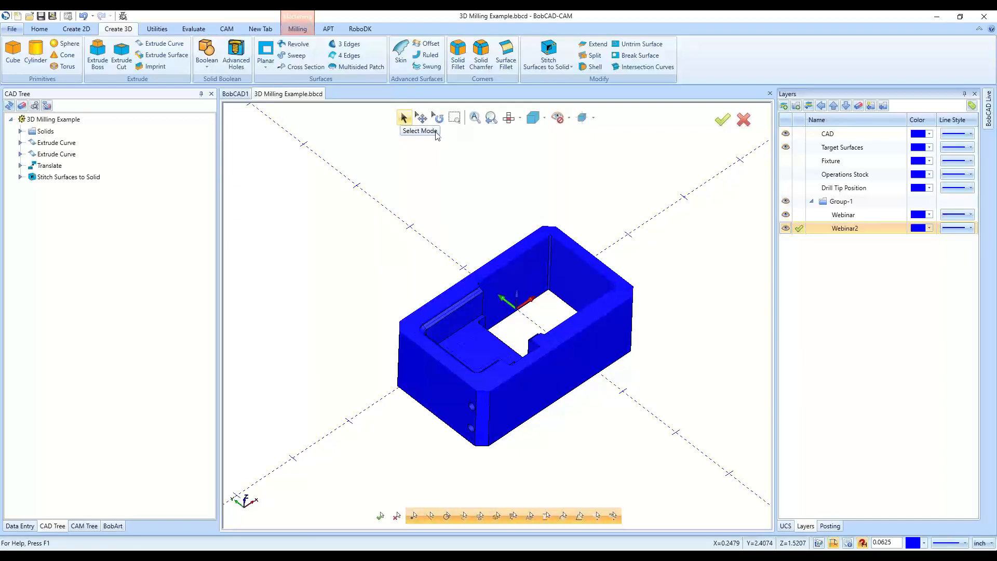
middle_click_drag(717, 260, 618, 306)
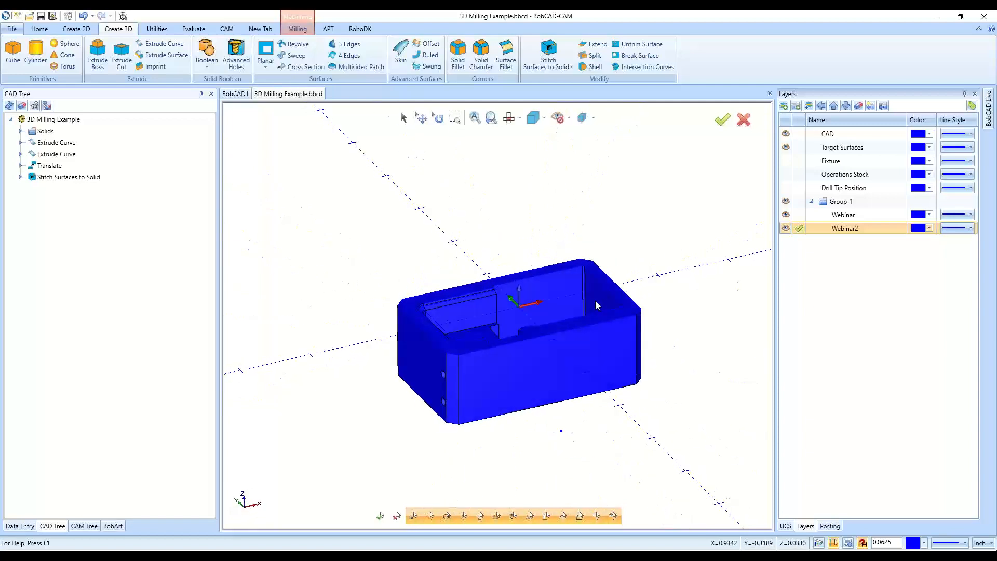
left_click(403, 118)
right_click(422, 301)
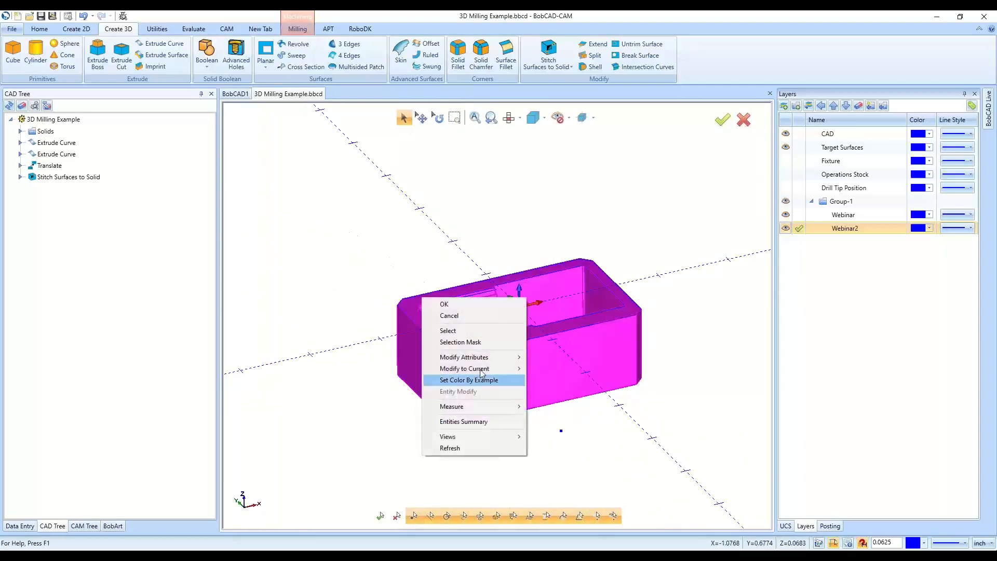
mouse_move(491, 358)
left_click(572, 378)
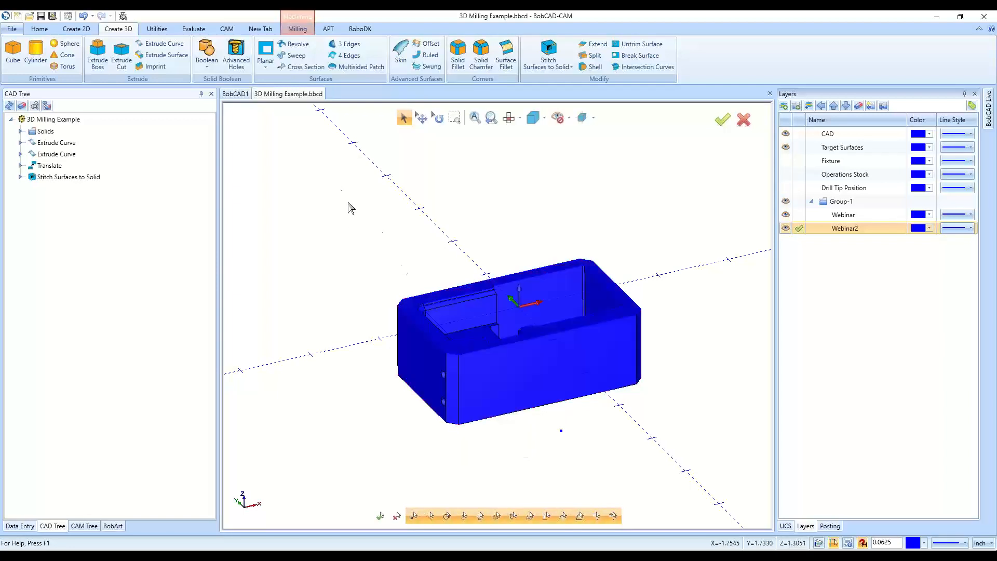
right_click(311, 193)
mouse_move(371, 252)
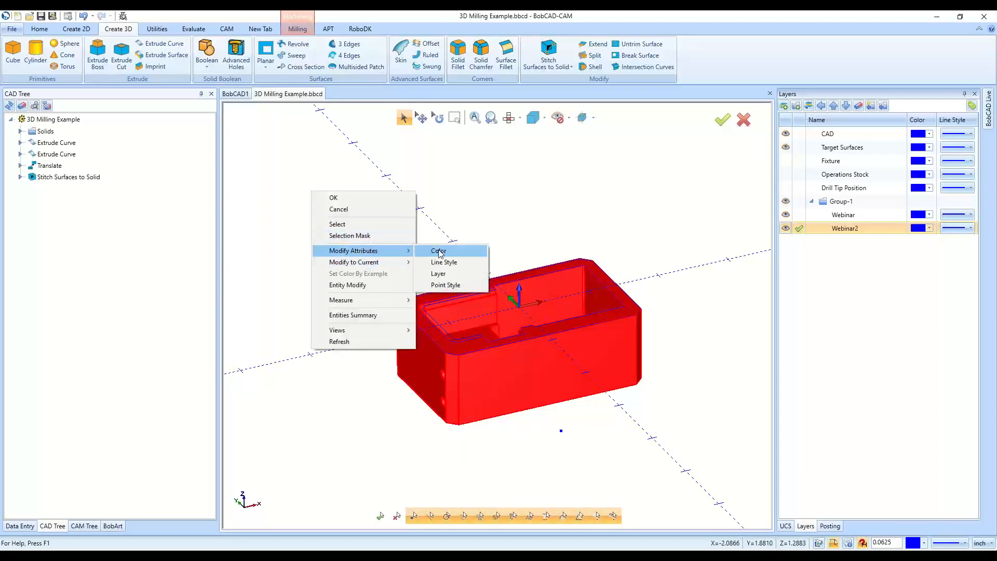
left_click(438, 251)
left_click(522, 353)
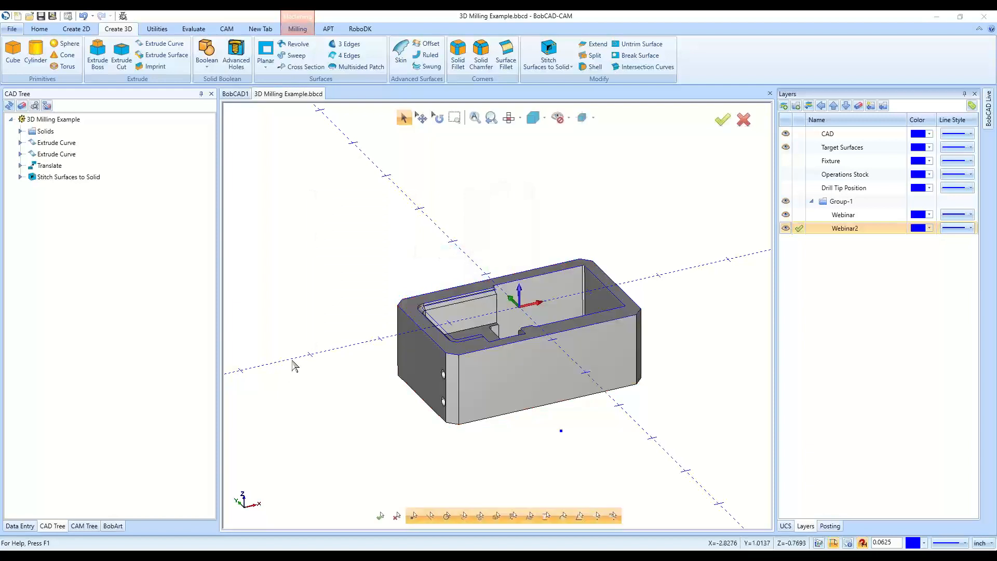
Make Webinar the current layer and hide the Webinar2, Target Surfaces and CAD layers
middle_click_drag(316, 354, 662, 338)
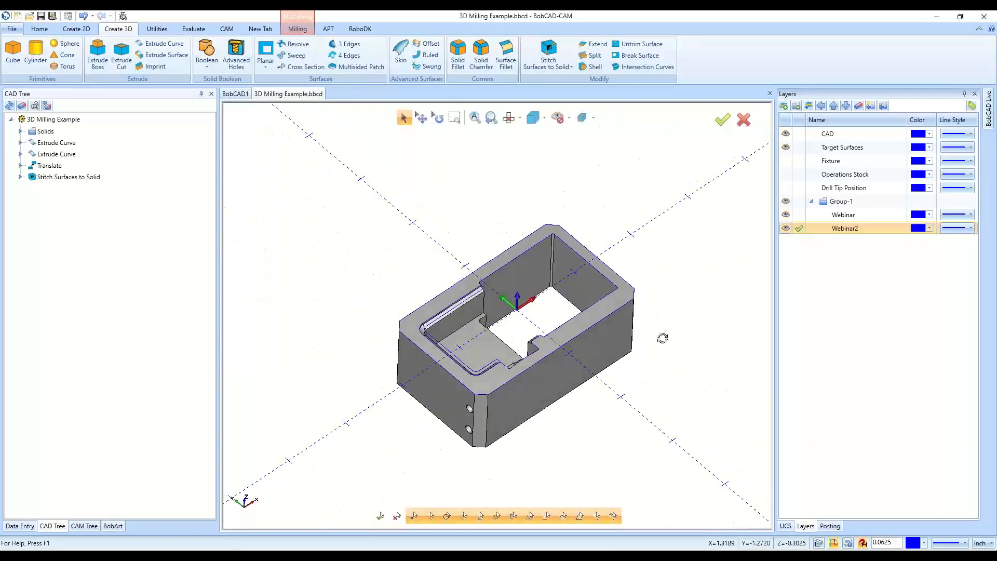
left_click(799, 214)
left_click(785, 228)
left_click(785, 147)
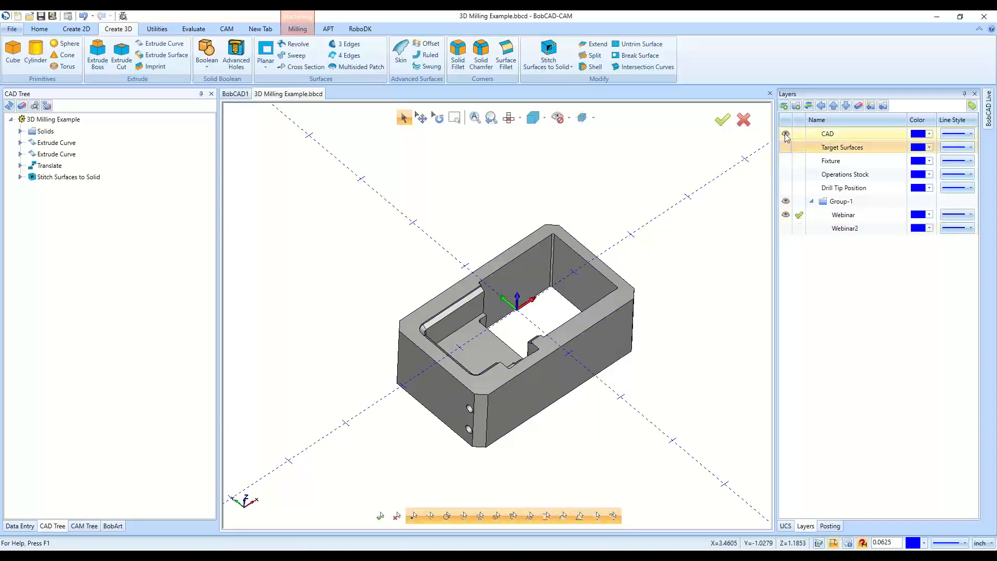
left_click(785, 135)
Show the Target Surfaces and CAD layers, make Target Surfaces current, and toggle the Webinar layer's visibility off and on
left_click(786, 147)
left_click(786, 134)
left_click(799, 148)
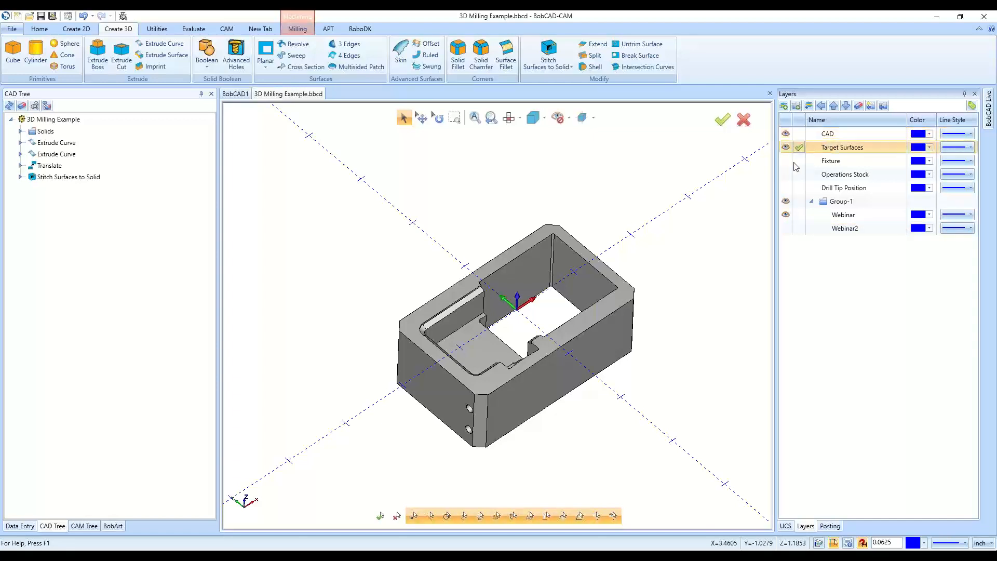
left_click(785, 214)
left_click(786, 214)
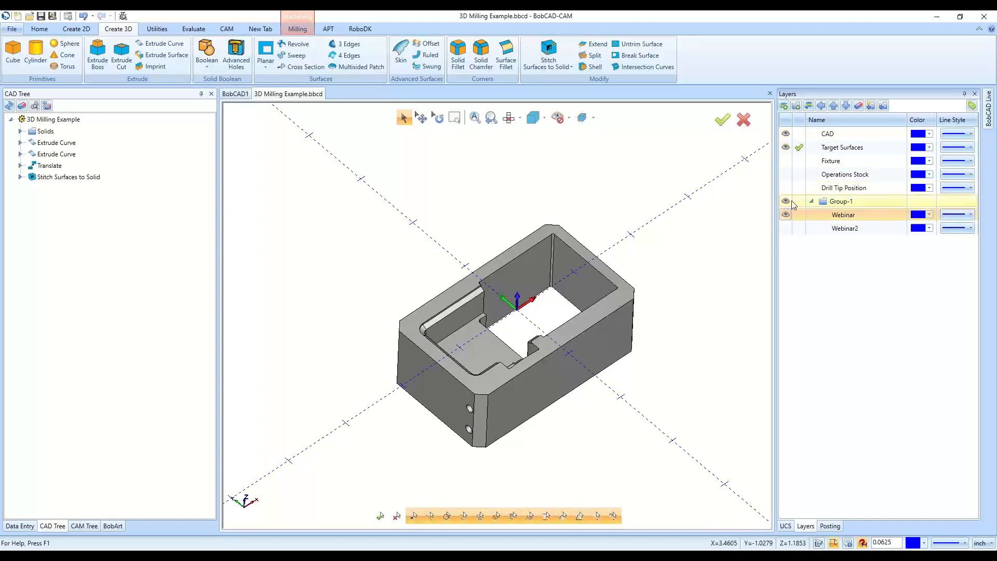
Make Webinar the current layer again and hide the Target Surfaces and CAD layers
left_click(798, 214)
left_click(785, 148)
left_click(785, 133)
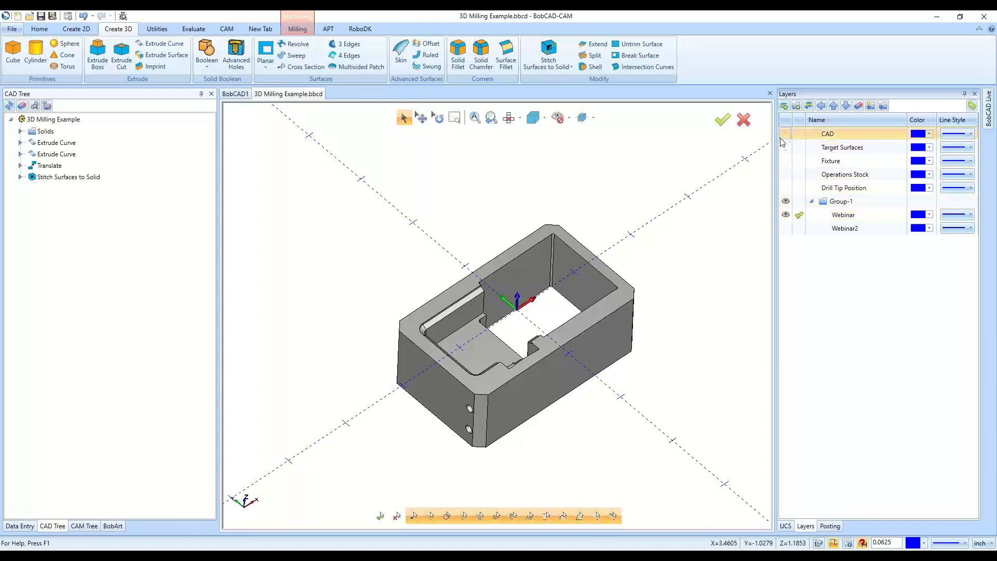
mouse_move(585, 424)
middle_mouse_down()
mouse_move(578, 344)
mouse_move(585, 416)
middle_mouse_up()
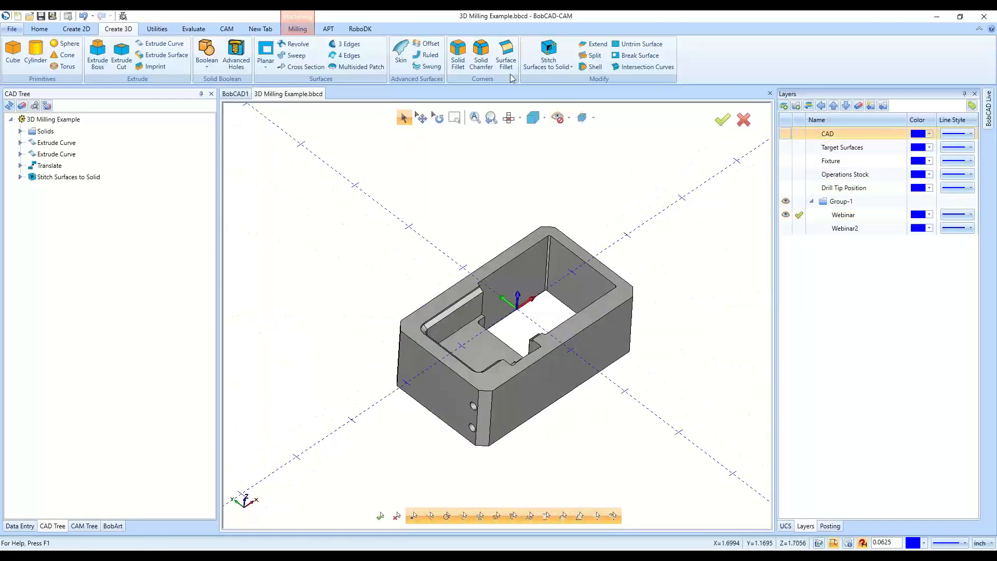
Show the Webinar2 layer briefly to compare its geometry with the solid, and hide it again
left_click(516, 301)
middle_click_drag(715, 291, 708, 290)
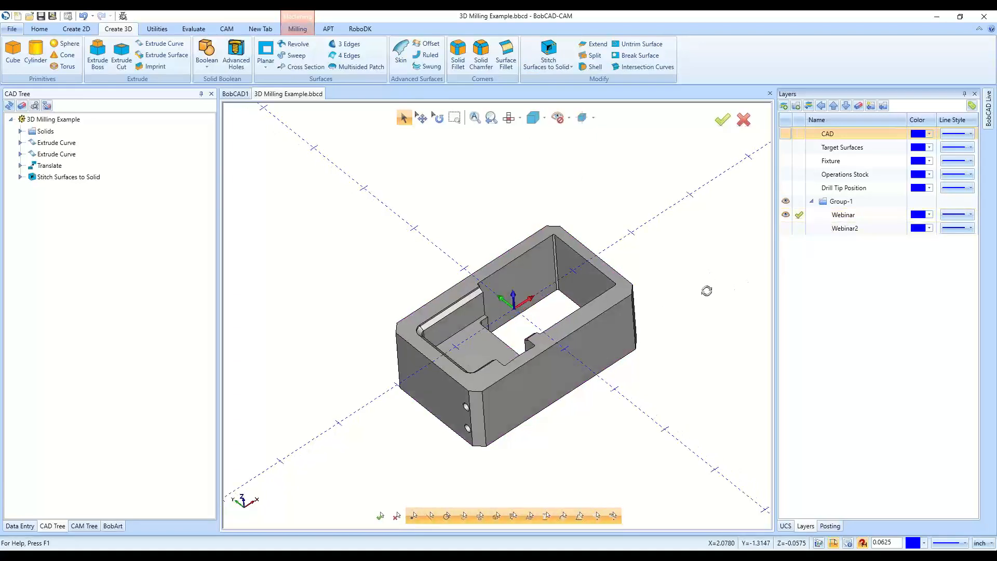
left_click(786, 230)
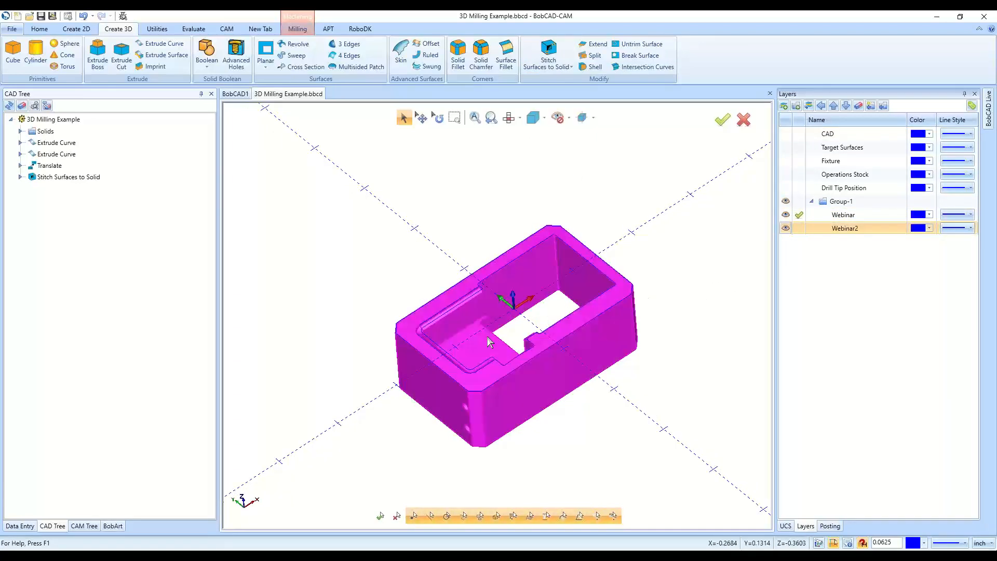
left_click(785, 228)
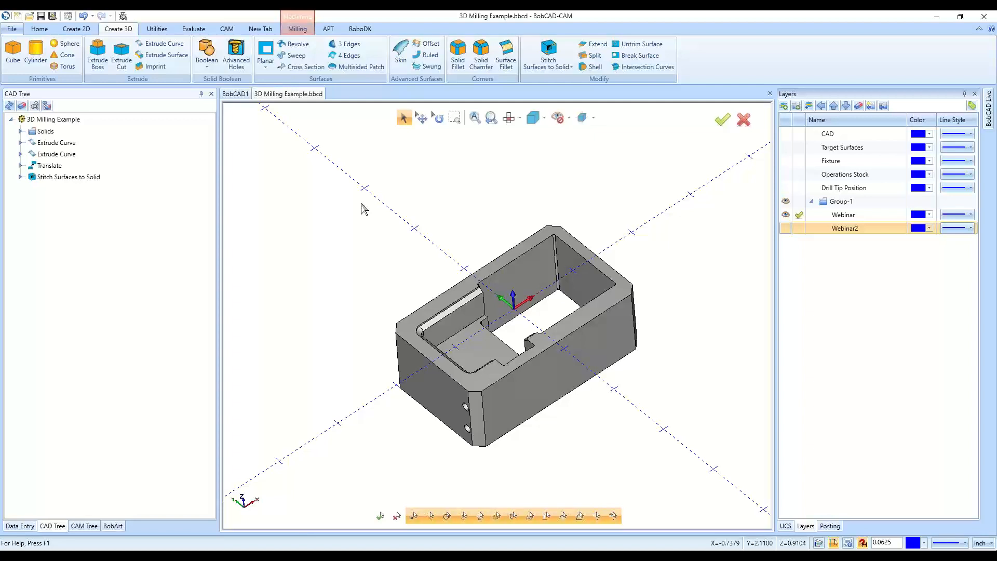
Start a Section View of the stitched solid on the Top (X/Y) plane and confirm the solid as the selection
left_click(76, 29)
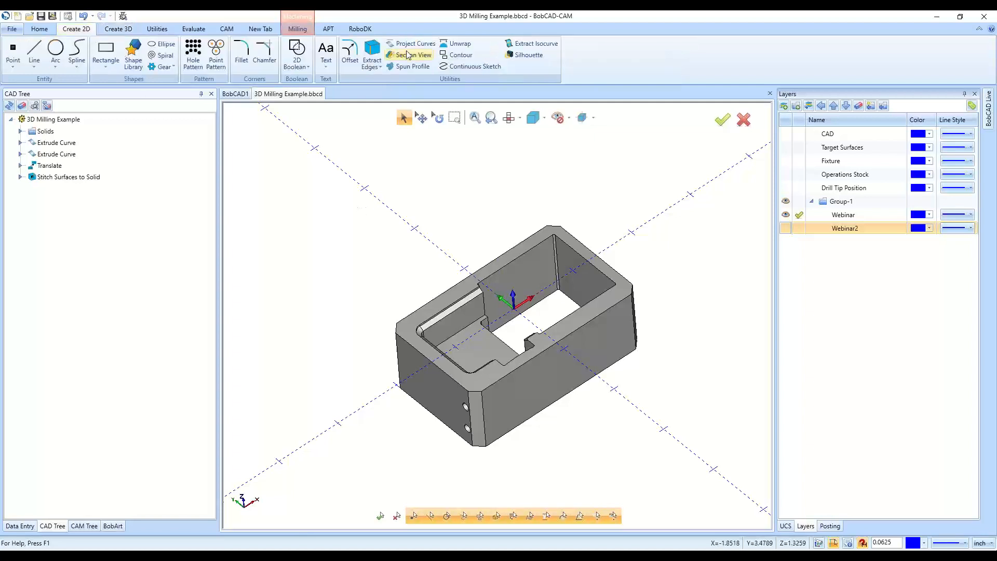
left_click(407, 54)
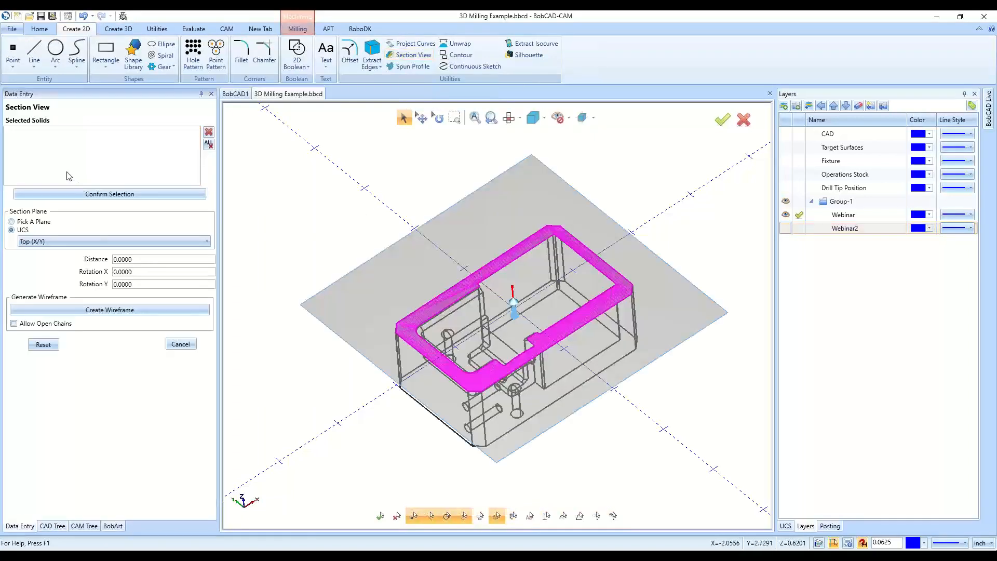
left_click(487, 301)
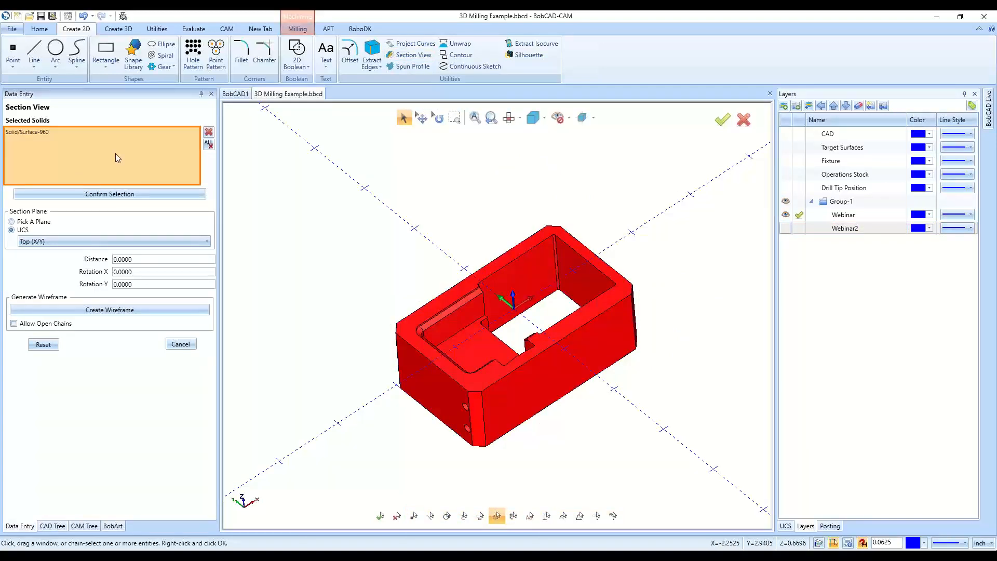
left_click(106, 198)
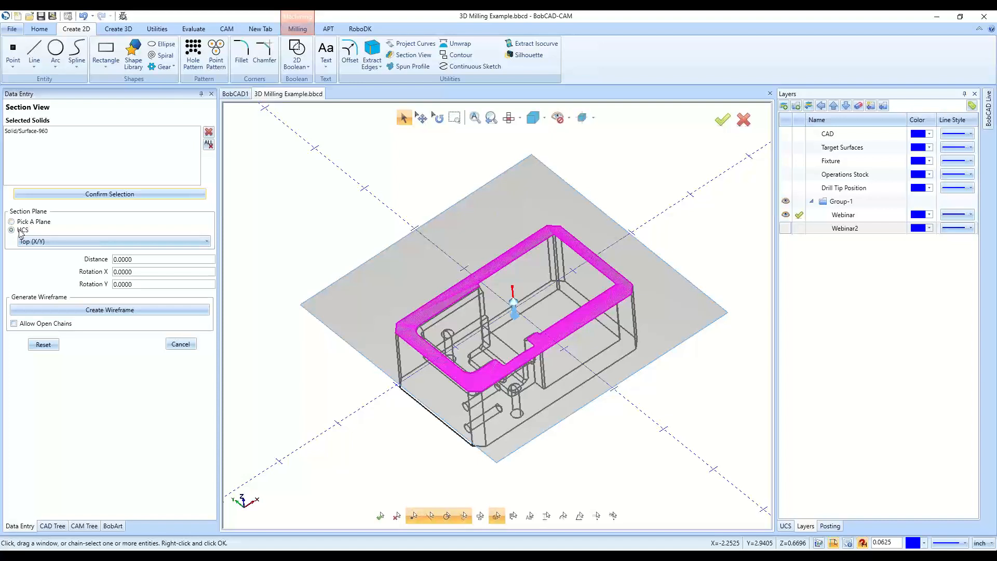
middle_click_drag(614, 422, 553, 371)
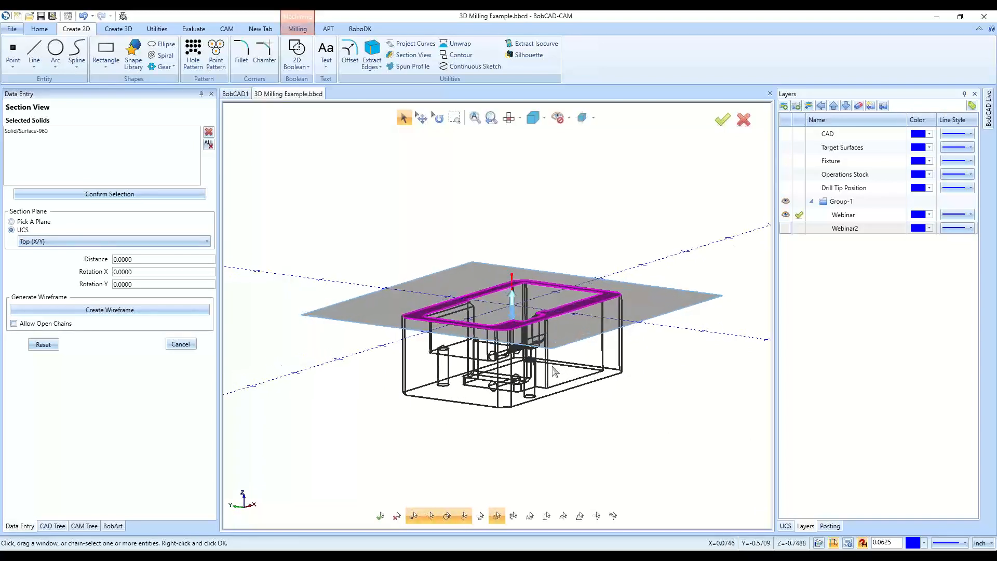
Preview the section on a picked plane, the solid's long outer side face, and on the UCS Front (X/Z) plane
left_click(23, 222)
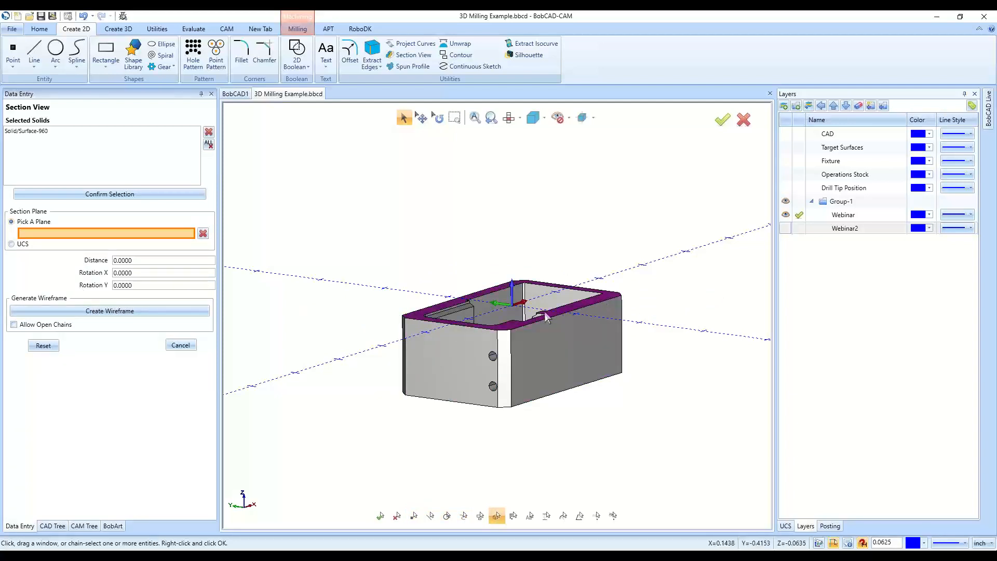
left_click(524, 375)
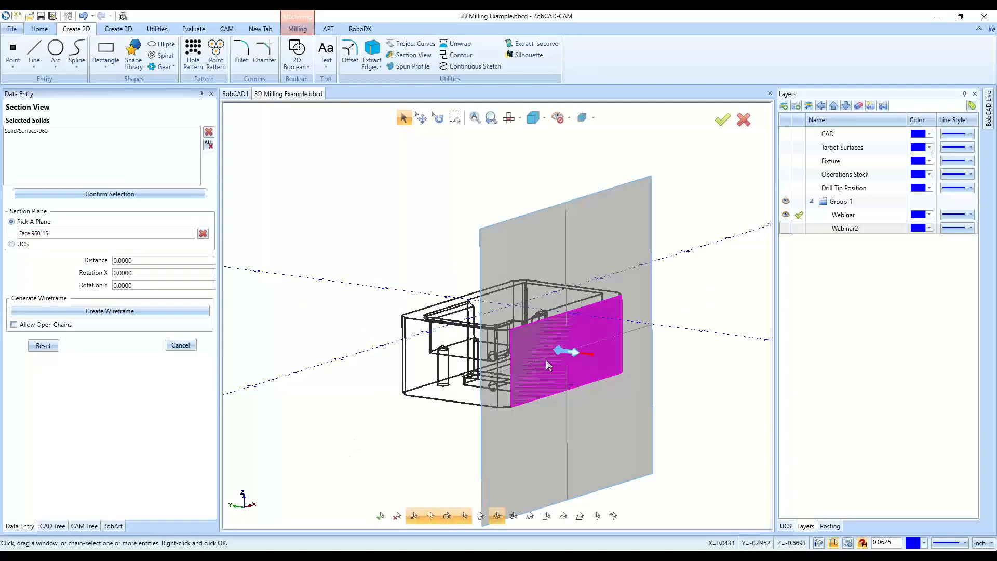
left_click(22, 245)
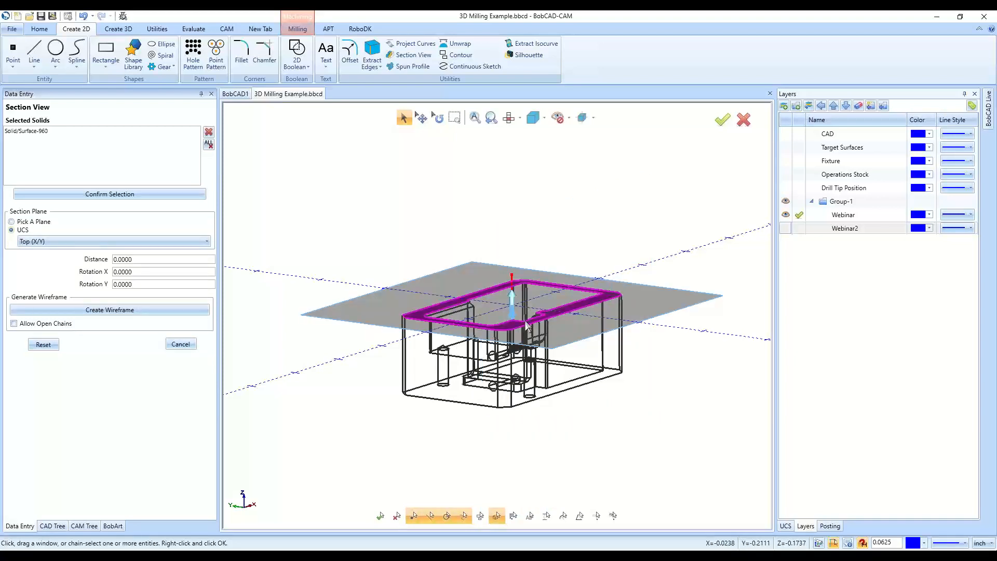
left_click(109, 242)
left_click(89, 268)
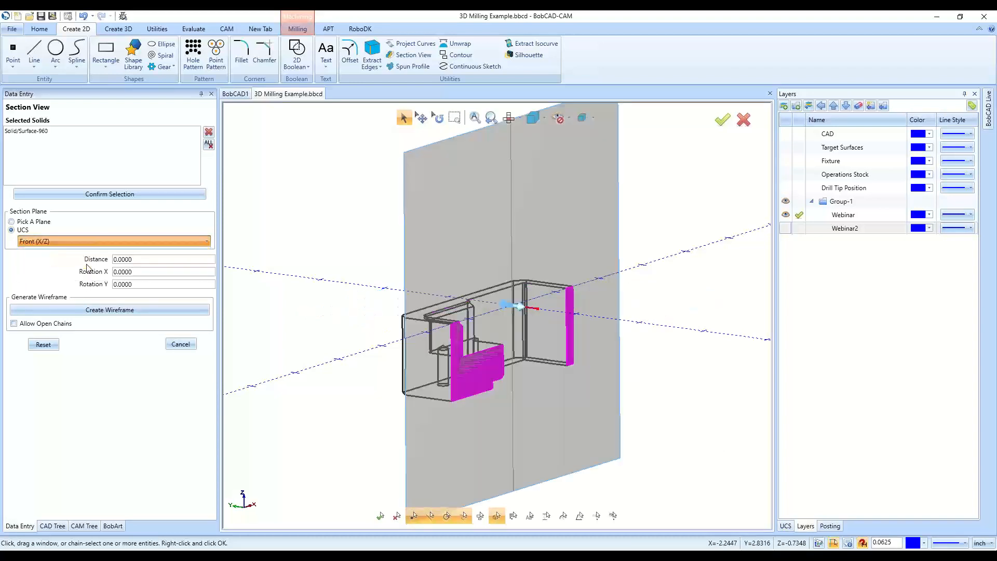
middle_click_drag(602, 373, 487, 399)
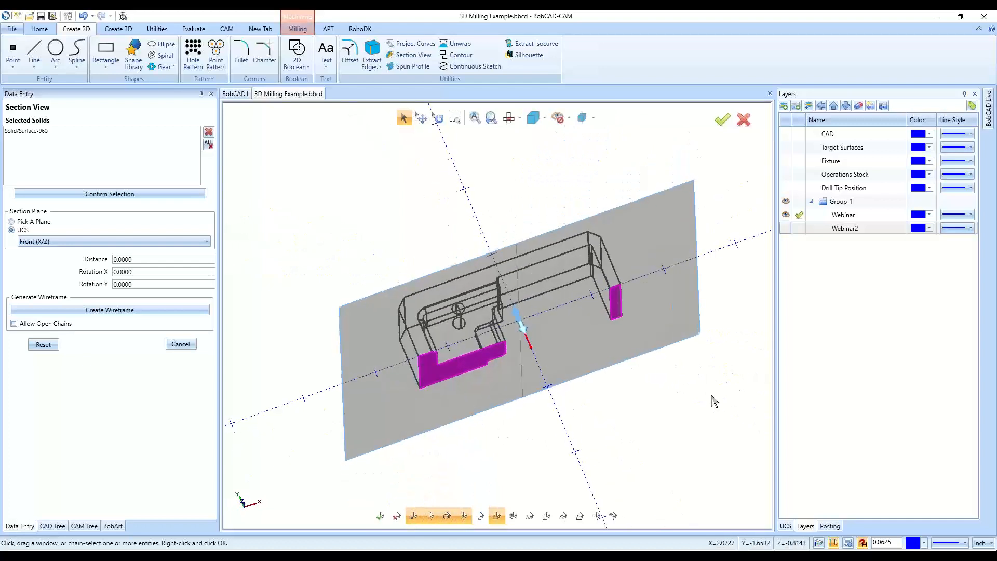
middle_click_drag(713, 401, 715, 401)
Preview the section on the UCS Side (Y/Z) plane and leave Section View without creating wireframe
left_click(73, 243)
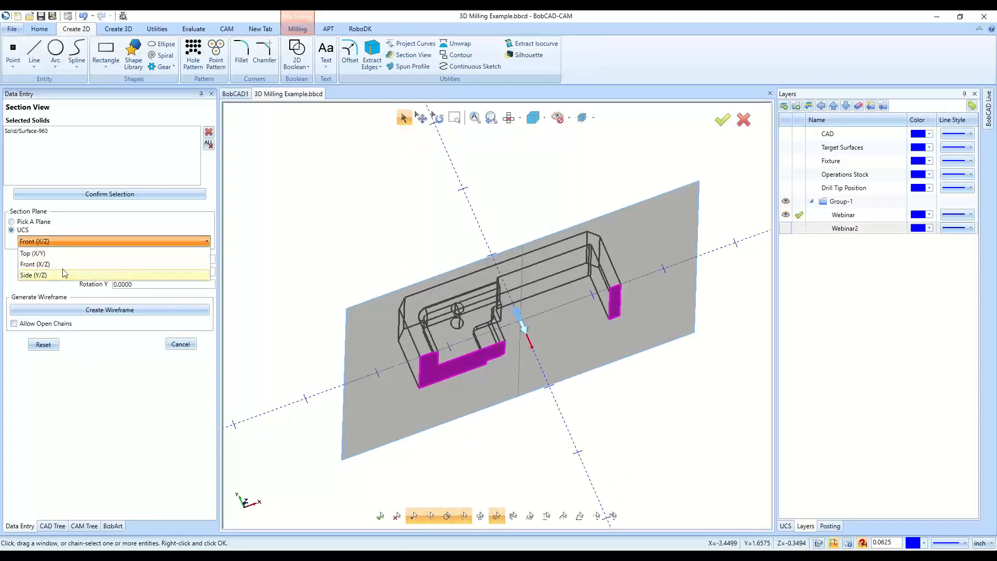
left_click(64, 274)
middle_click_drag(489, 411, 624, 370)
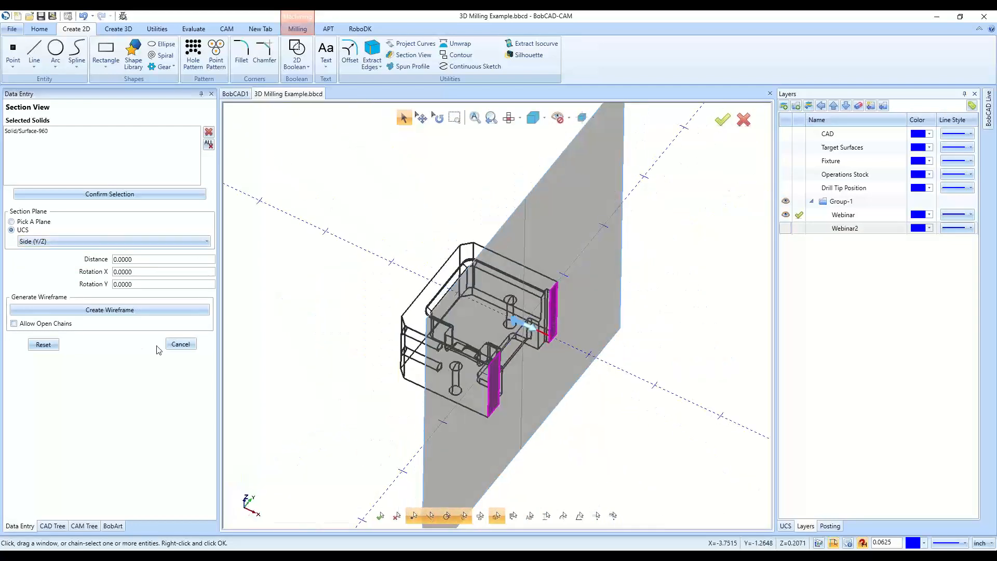
left_click(174, 344)
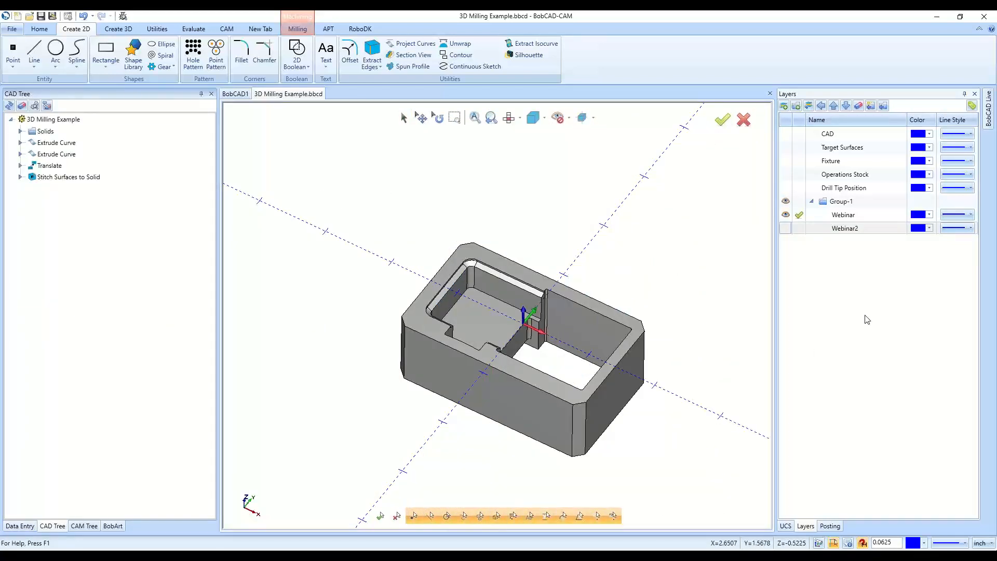
Bring up the layer and group management commands for the layer list
right_click(807, 272)
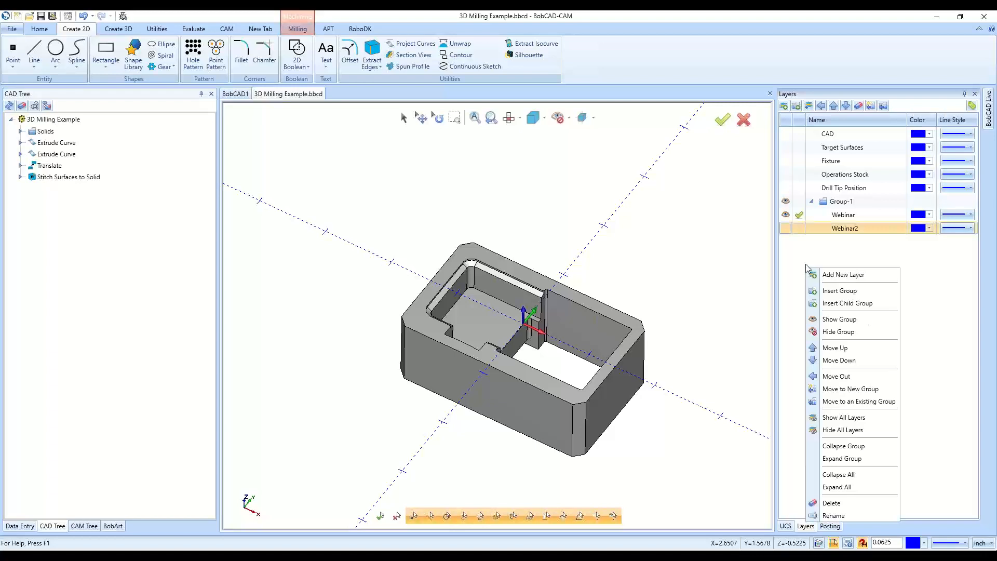
Add two new layers inside Group-1 and make the first of them, Layer-8, the active layer
left_click(805, 259)
left_click(840, 203)
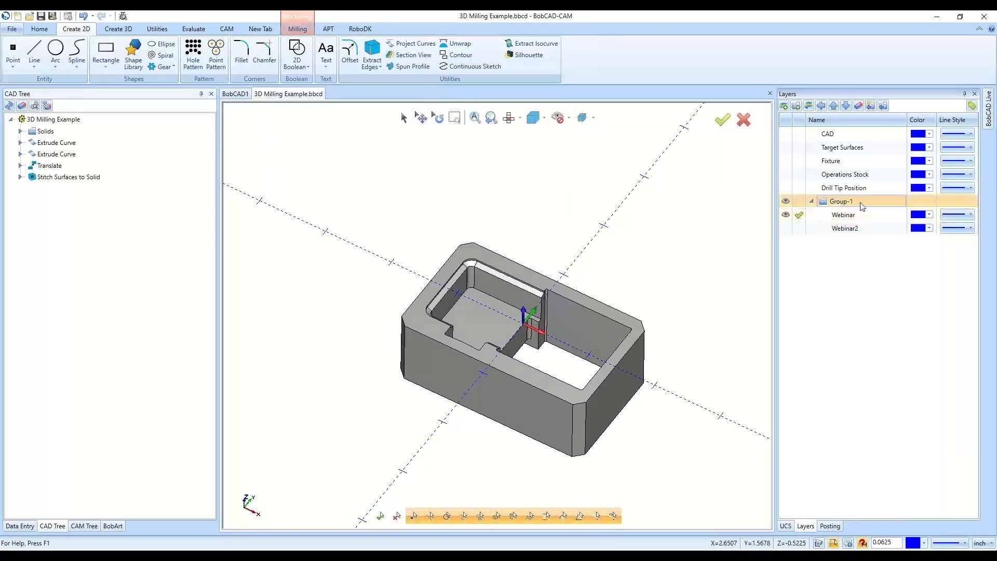
right_click(859, 207)
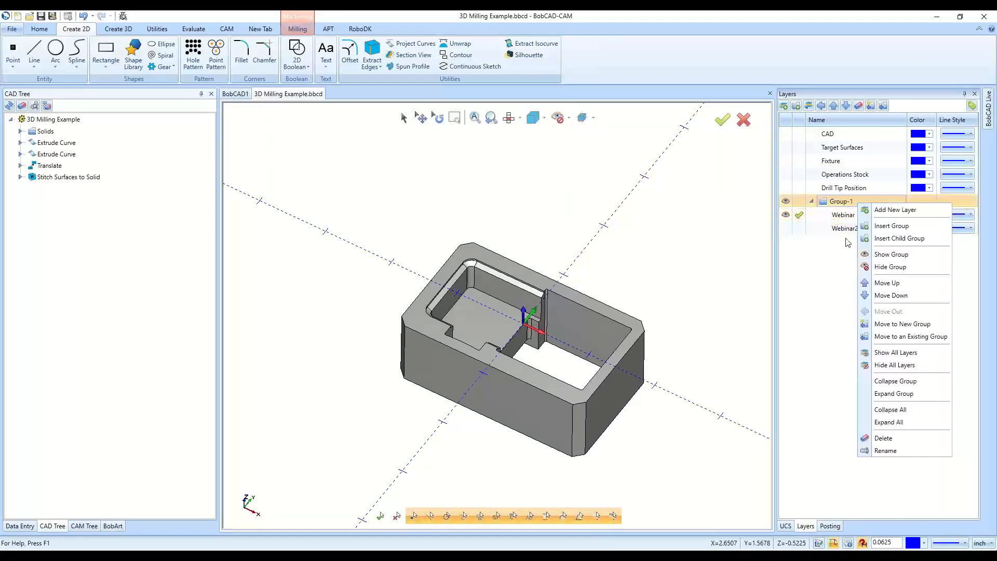
left_click(885, 210)
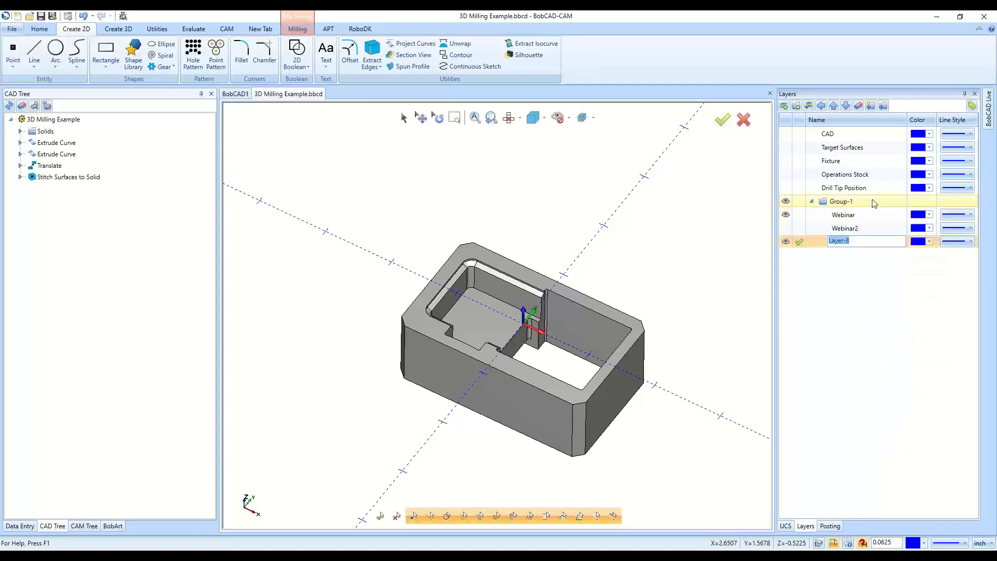
right_click(859, 203)
left_click(886, 210)
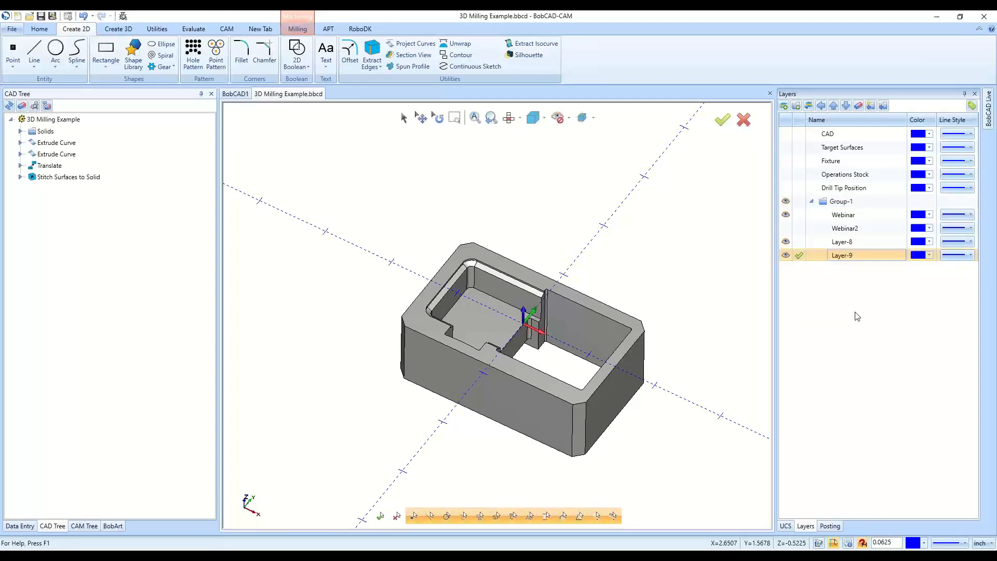
left_click(803, 243)
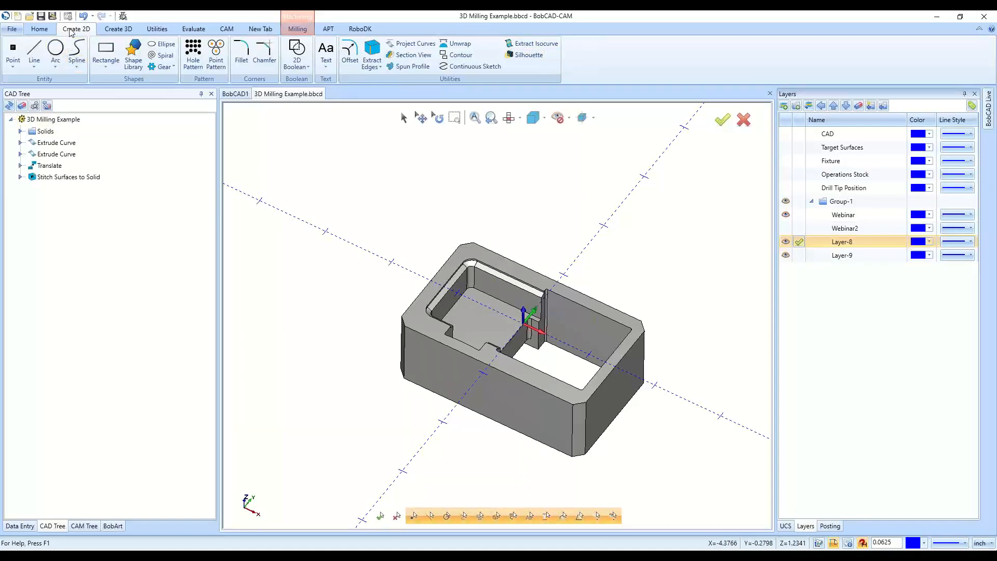
Section the solid with Section View on the Front (X/Z) plane and create wireframe from the cut
left_click(411, 55)
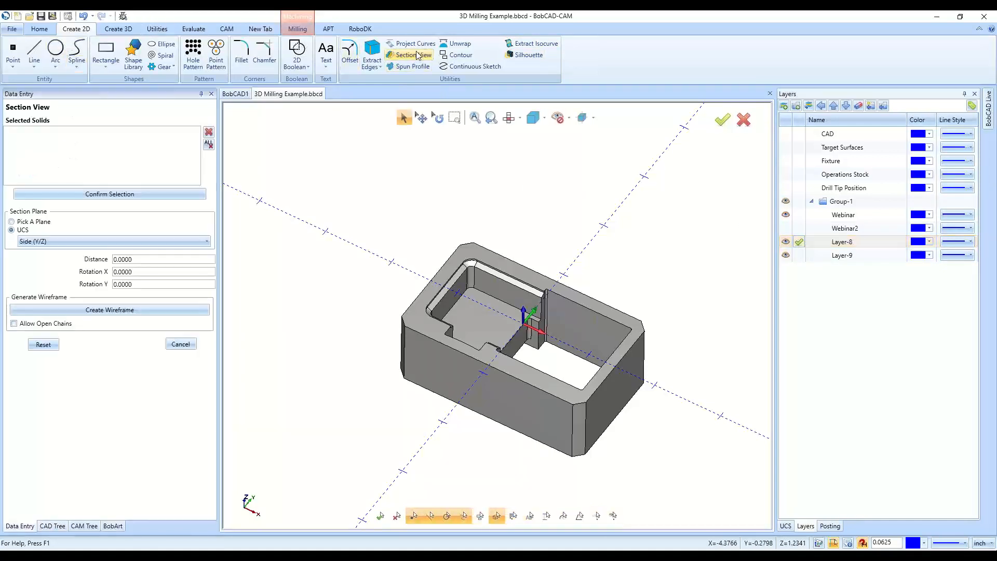
left_click(126, 177)
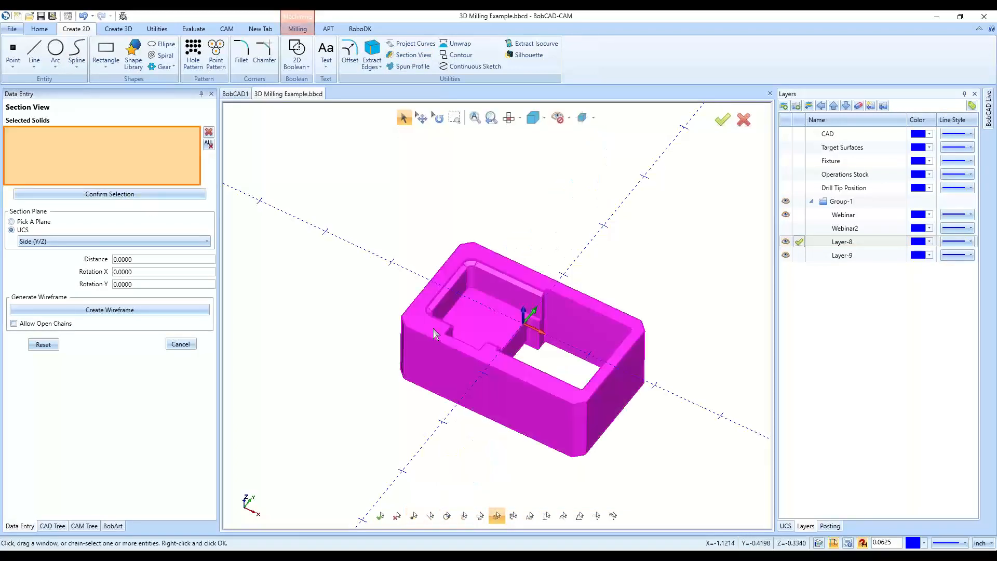
left_click(106, 193)
left_click(99, 241)
left_click(88, 264)
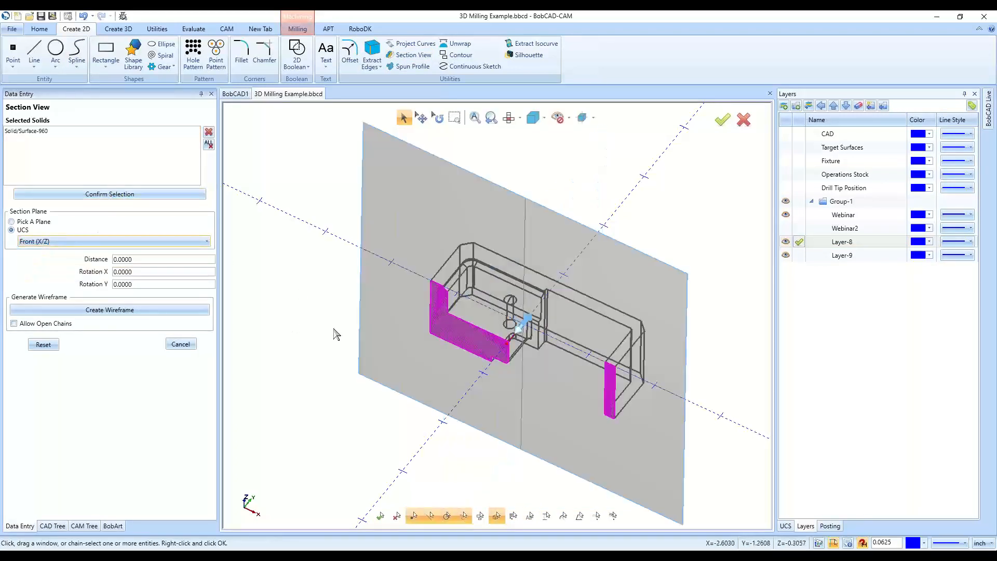
middle_click_drag(564, 445, 661, 398)
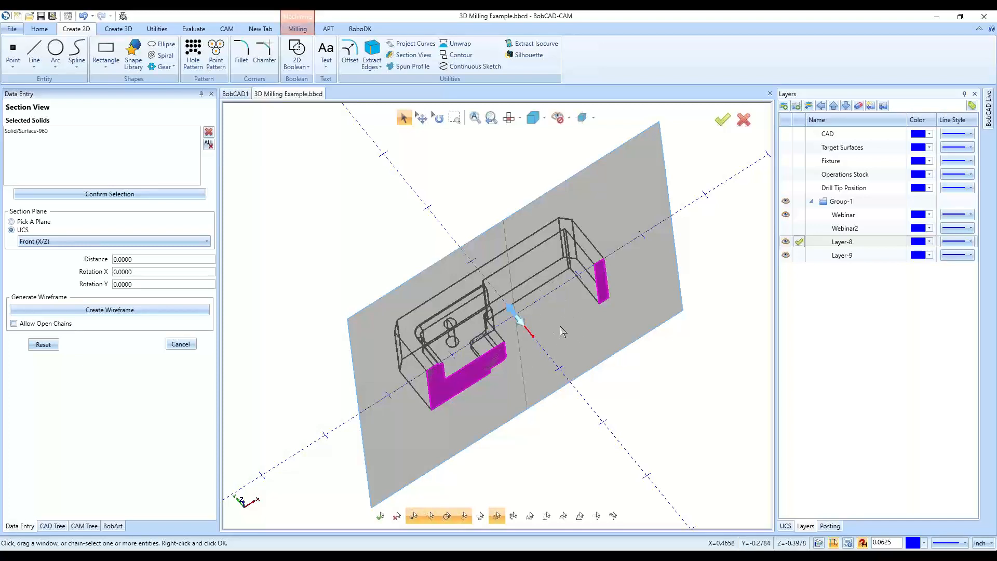
left_click(43, 346)
left_click(64, 312)
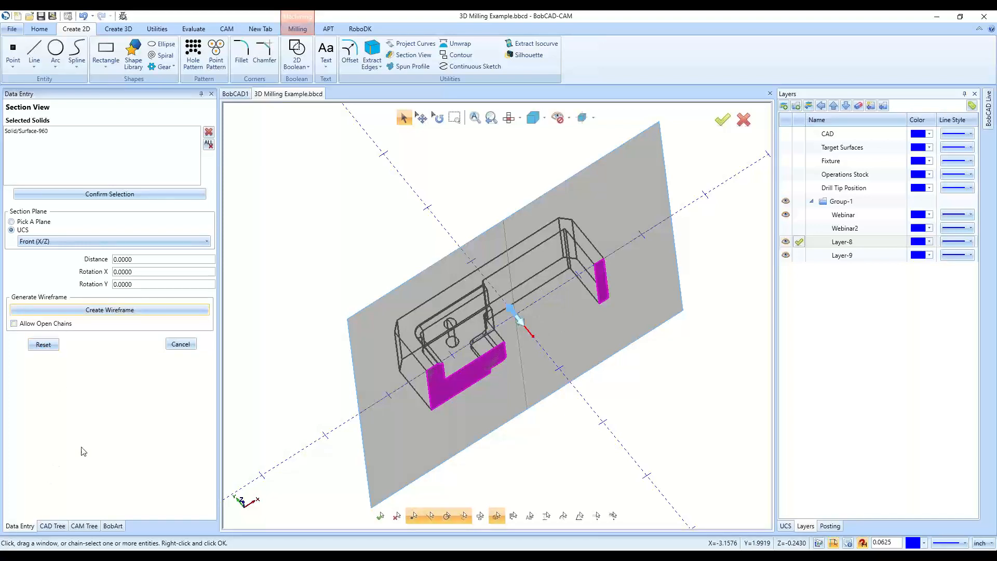
left_click(180, 344)
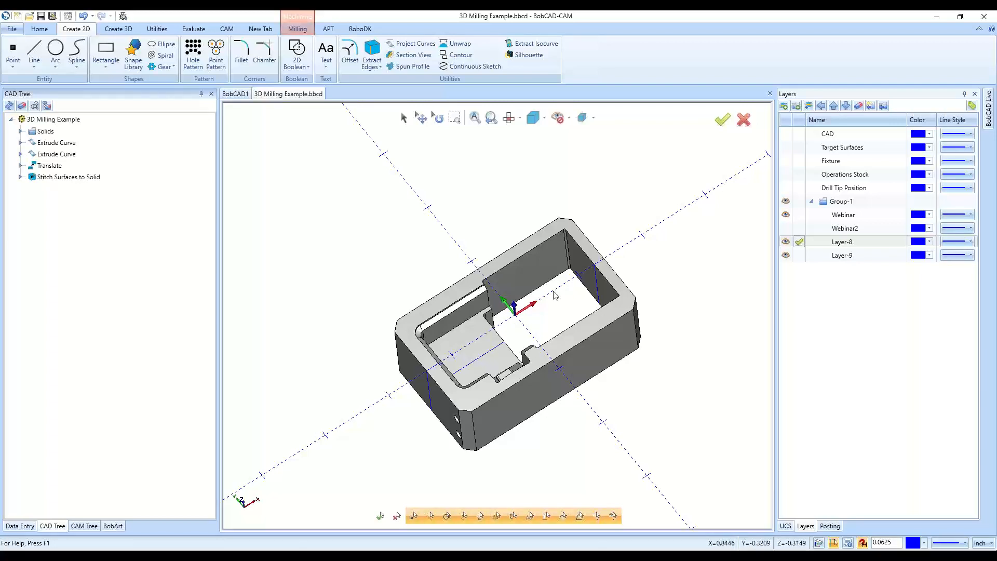
Isolate Layer-8 to inspect the front section wireframe, and show all layers of Group-1 again
left_click(786, 214)
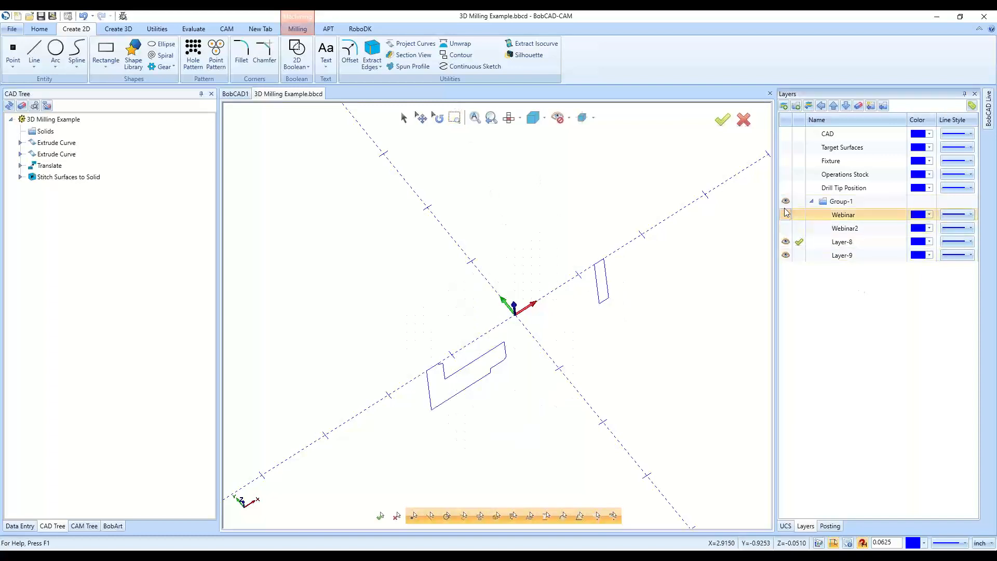
left_click(786, 255)
middle_click_drag(613, 342, 496, 313)
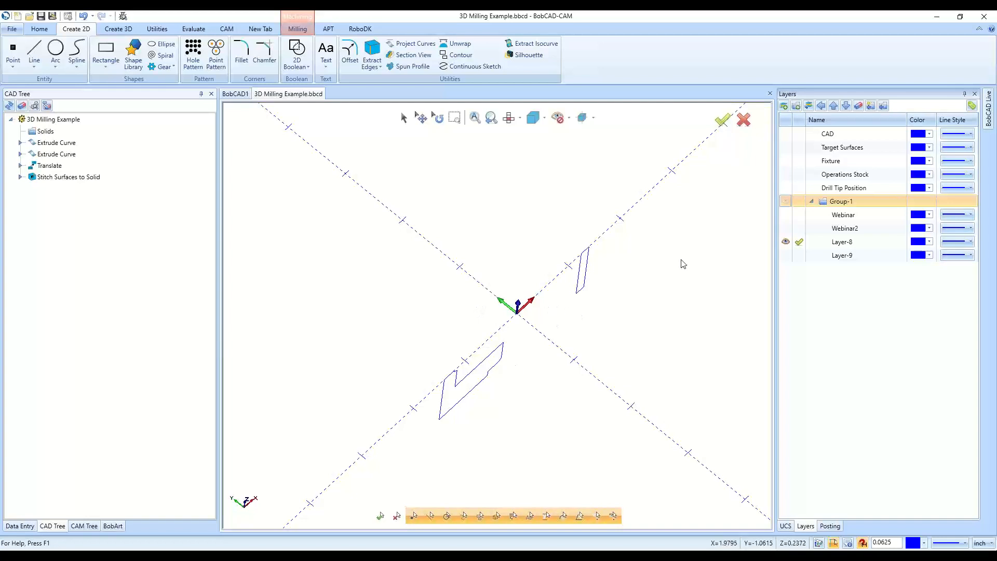
left_click(785, 202)
middle_click_drag(643, 354, 642, 341)
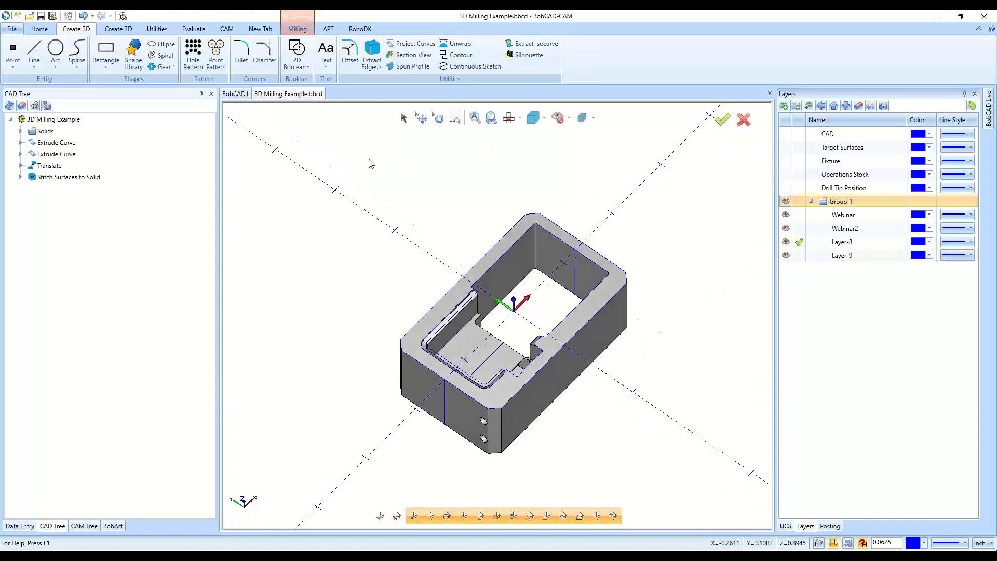
Rename Layer-8 as Front and Layer-9 as Side
double_click(842, 241)
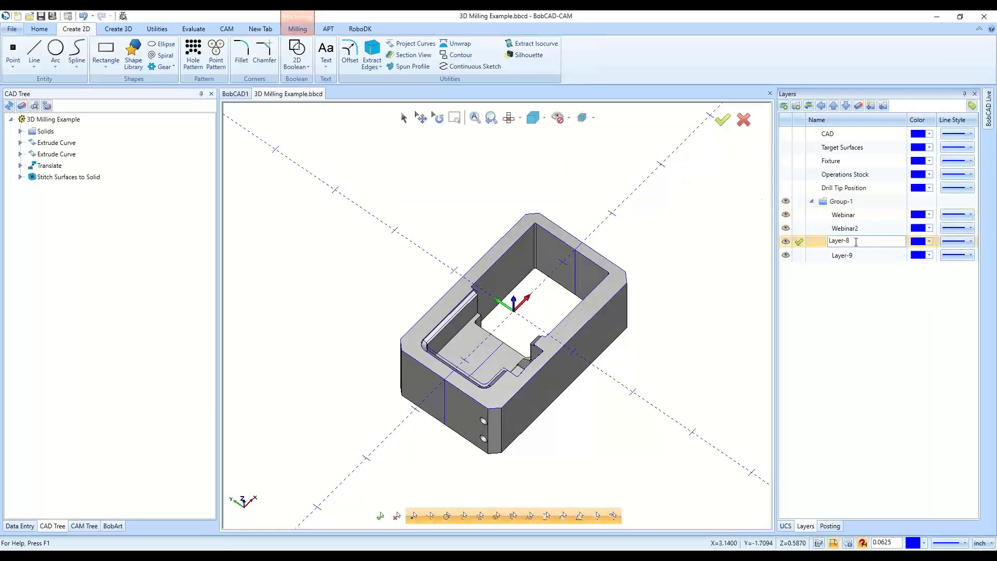
left_click_drag(856, 241, 810, 249)
type("Front")
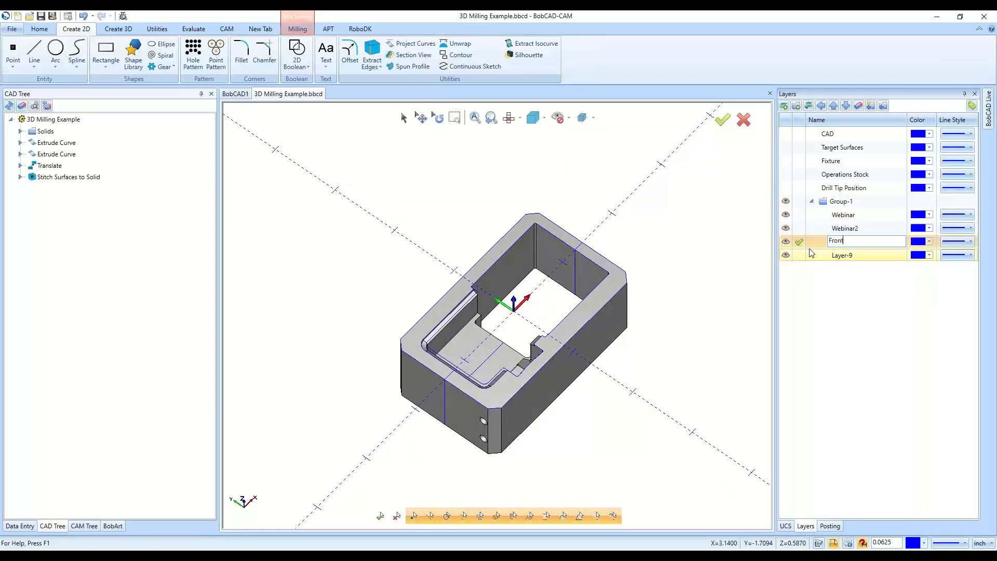
key("Tab")
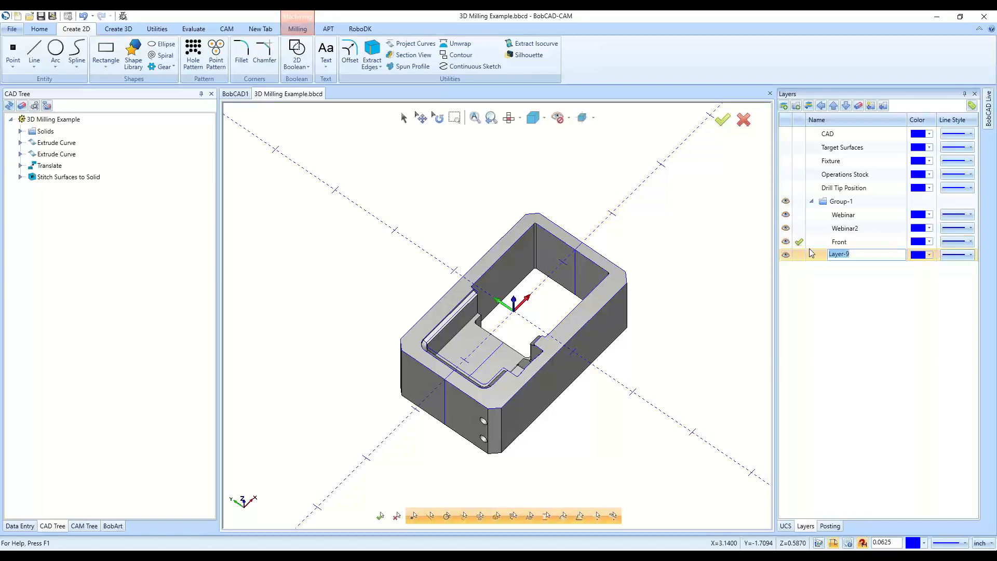
type("Side")
key("Return")
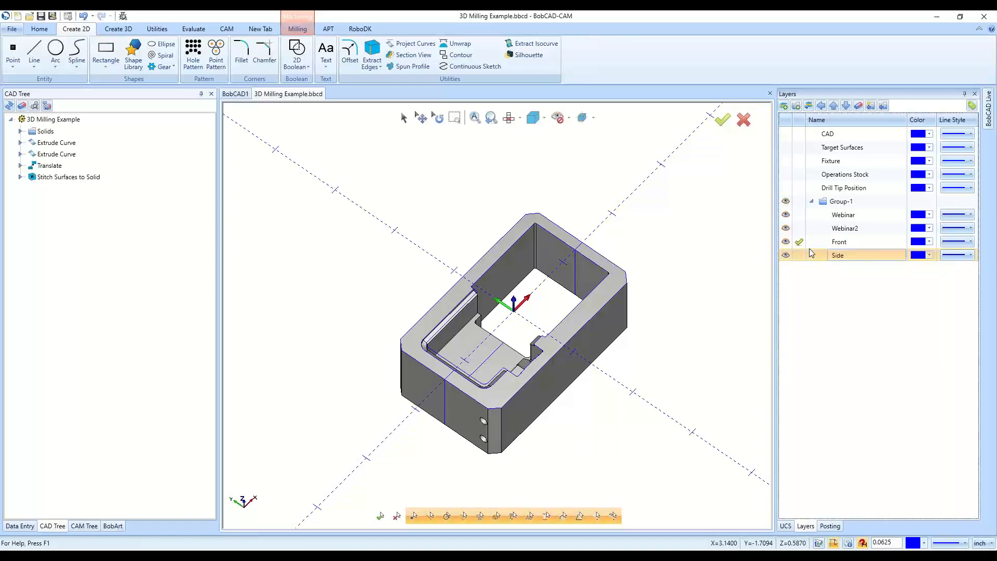
Make the Side layer active and hide the Front layer
left_click(799, 255)
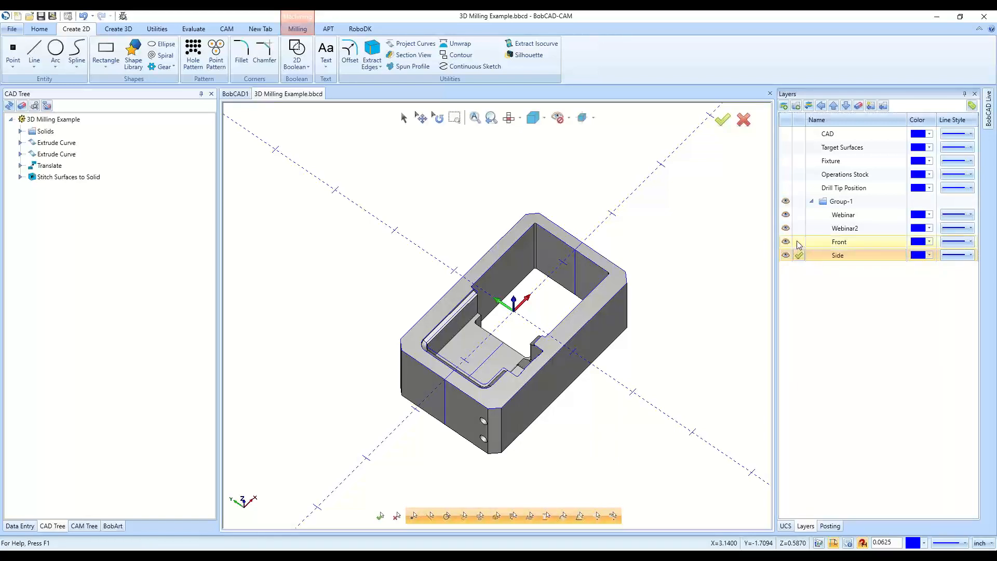
left_click(786, 242)
left_click(786, 242)
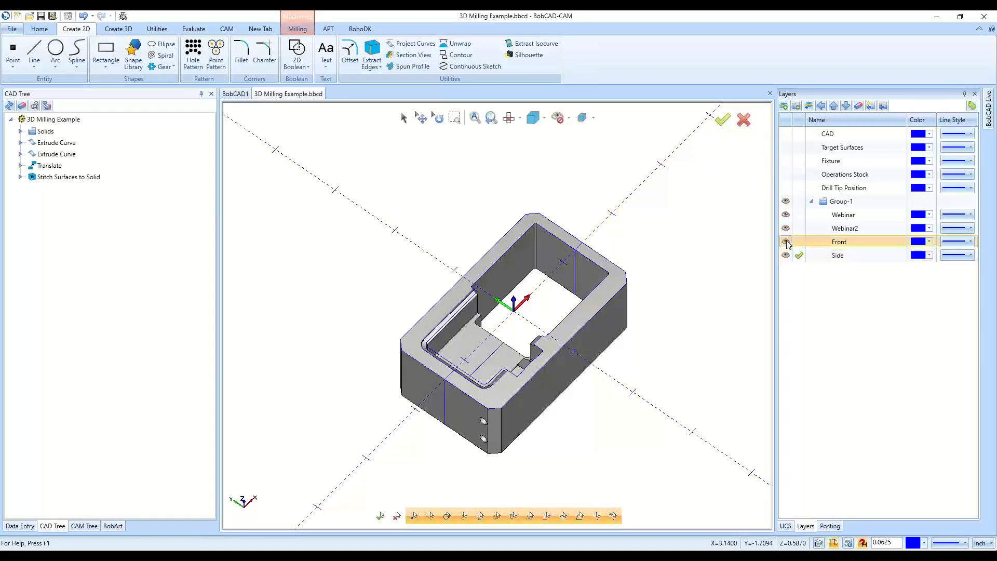
left_click(786, 241)
Section the solid with Section View on the Side (Y/Z) plane and create wireframe from the cut
left_click(413, 55)
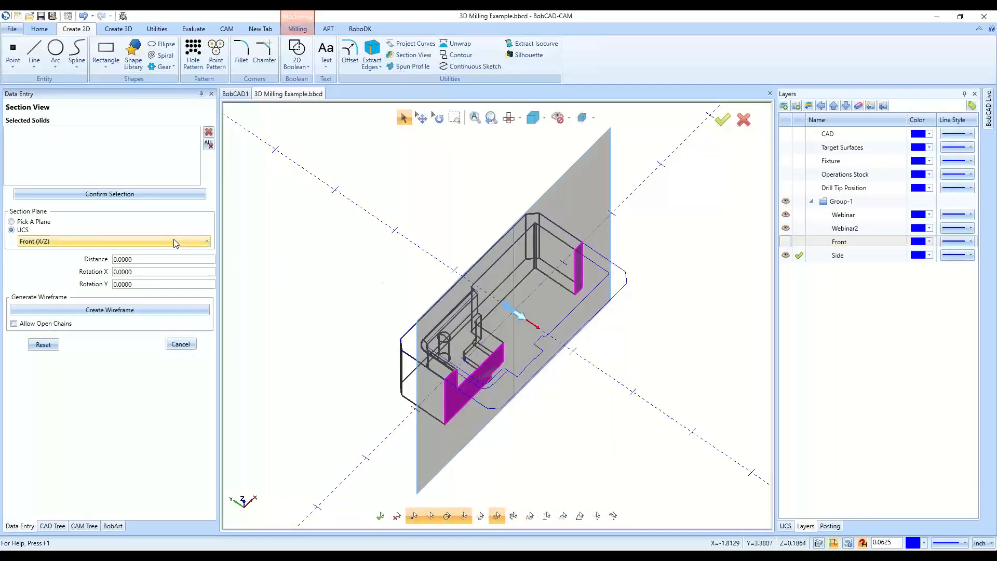
left_click(55, 242)
left_click(45, 278)
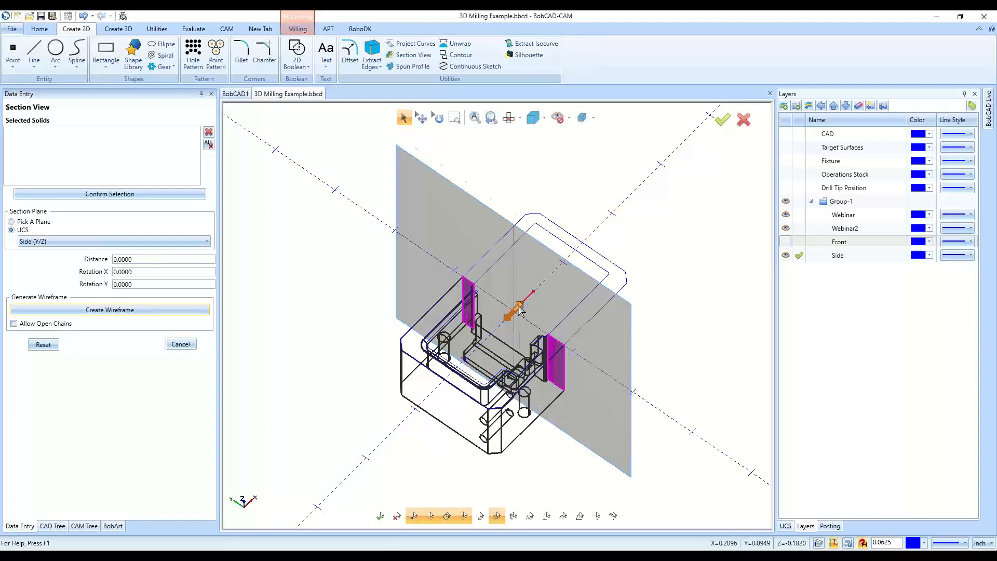
Move the side section plane to a distance of about -0.587 and examine the cut through the vertical hole
left_click_drag(518, 307, 486, 334)
middle_click_drag(563, 437, 725, 437)
scroll(489, 419, "up", 4)
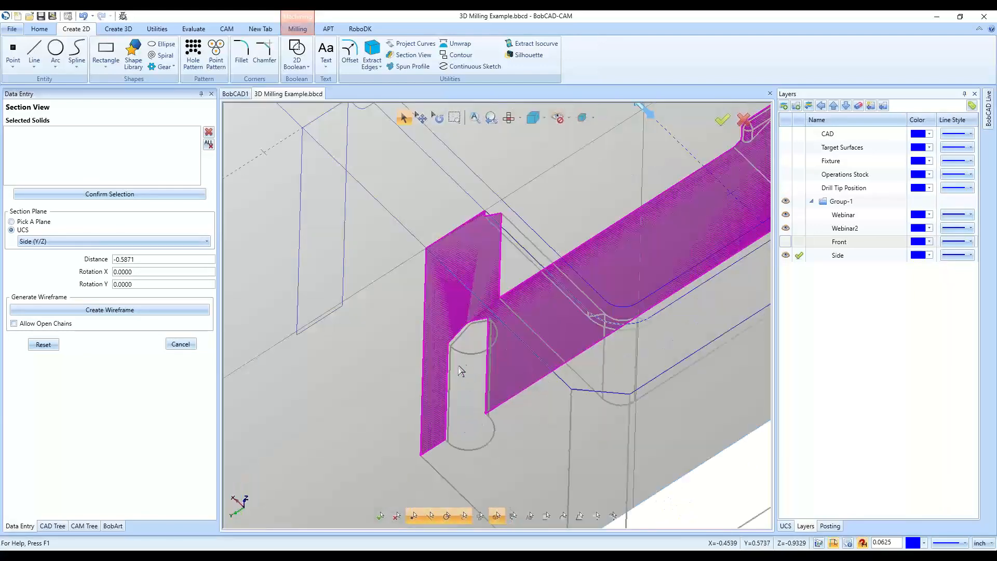
scroll(461, 370, "down", 3)
scroll(584, 301, "up", 2)
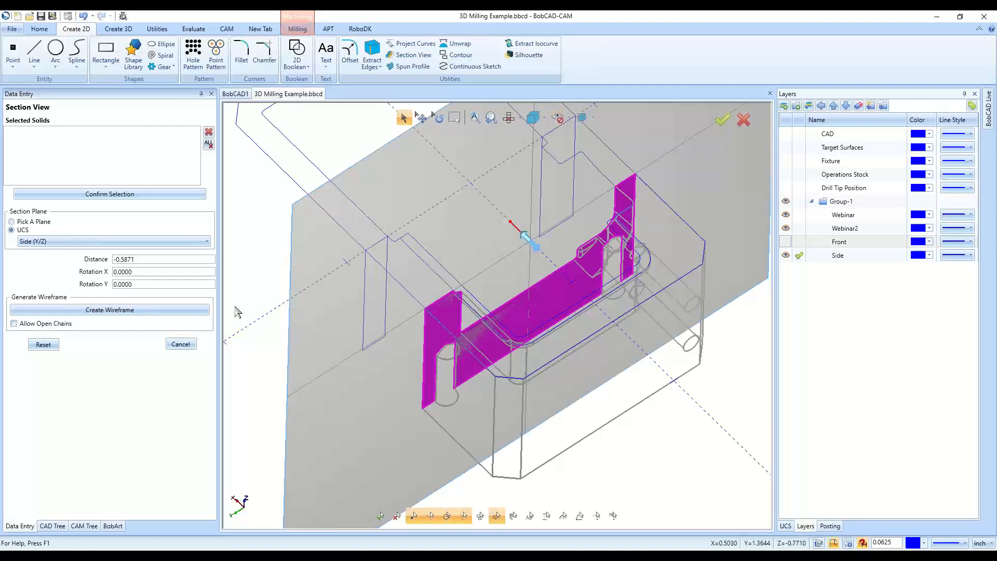
Set the side section plane's distance to -0.5750 and examine the cut at the hole
left_click_drag(146, 261, 102, 266)
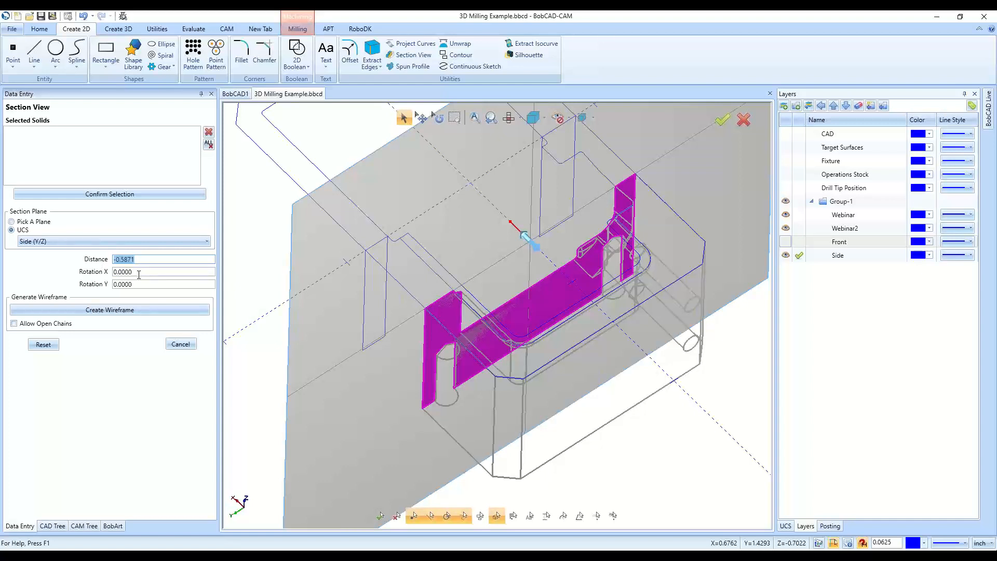
type("-")
key("Tab")
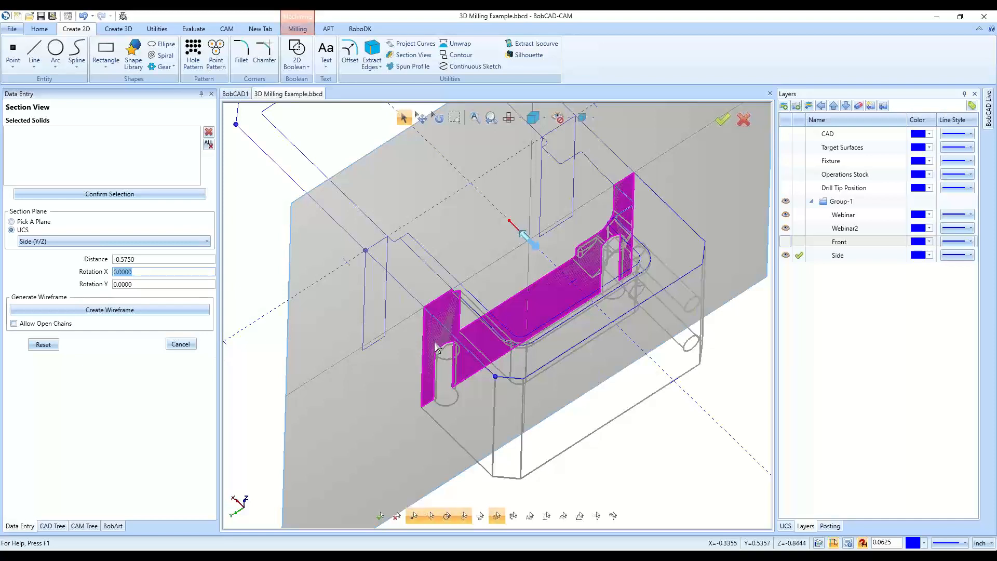
scroll(438, 348, "up", 3)
scroll(426, 387, "down", 5)
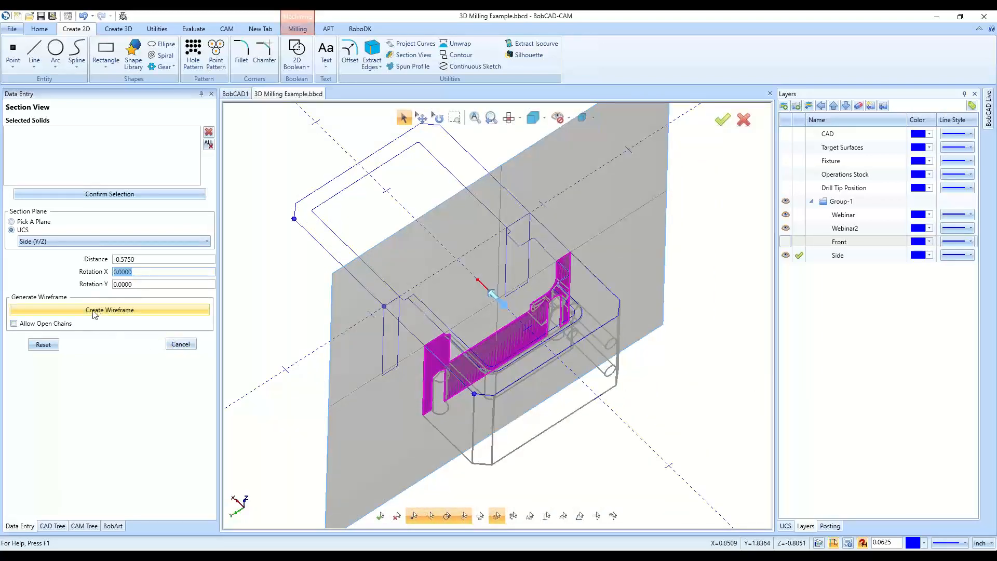
Reset the section plane and close Section View
left_click(42, 344)
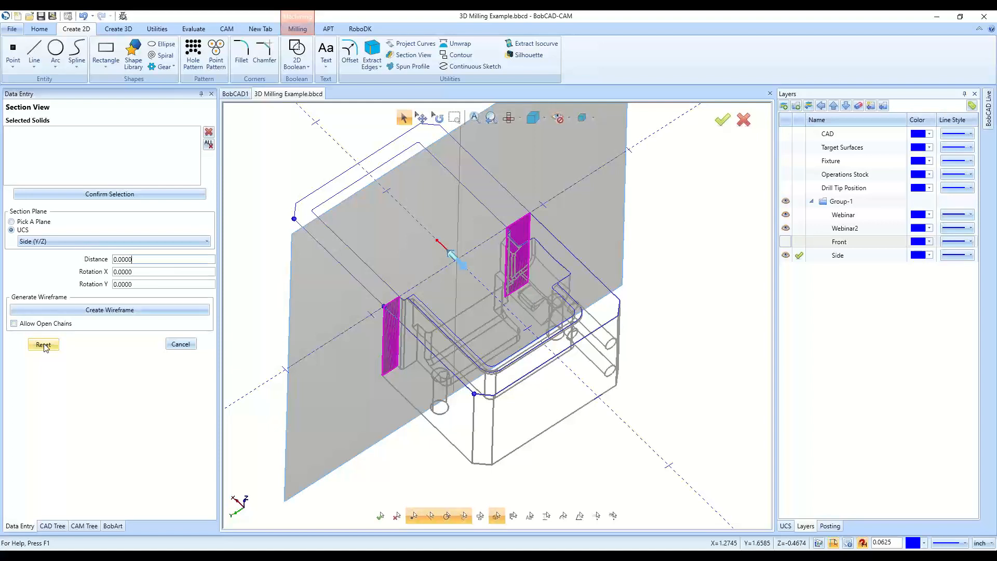
left_click(181, 345)
Hide Group-1 to isolate the Side wireframe, and show the Front, Webinar2 and Webinar layers one by one to compare them
scroll(473, 412, "down", 3)
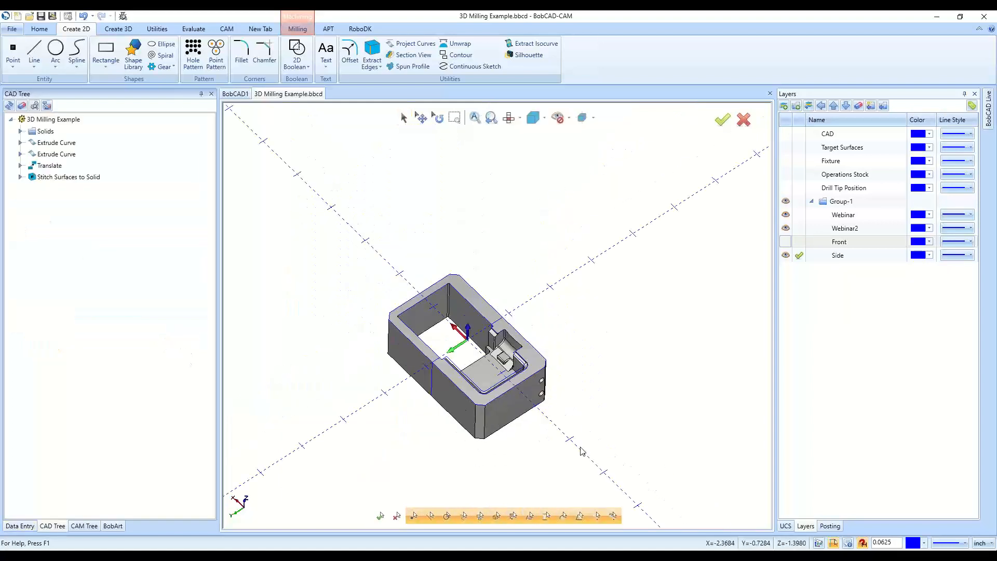
middle_click_drag(581, 452, 597, 373)
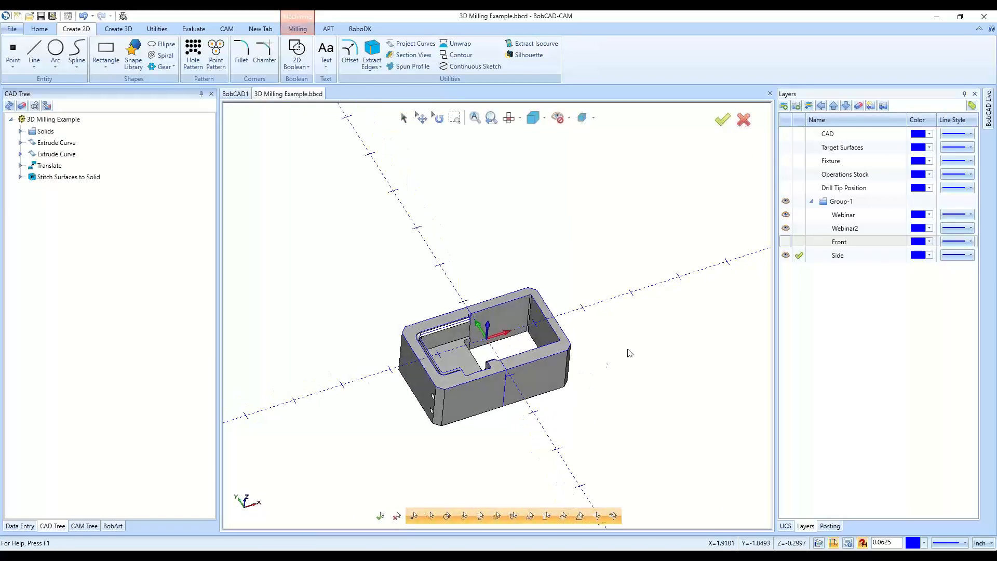
left_click(787, 202)
scroll(465, 399, "up", 3)
middle_click_drag(585, 367, 657, 306)
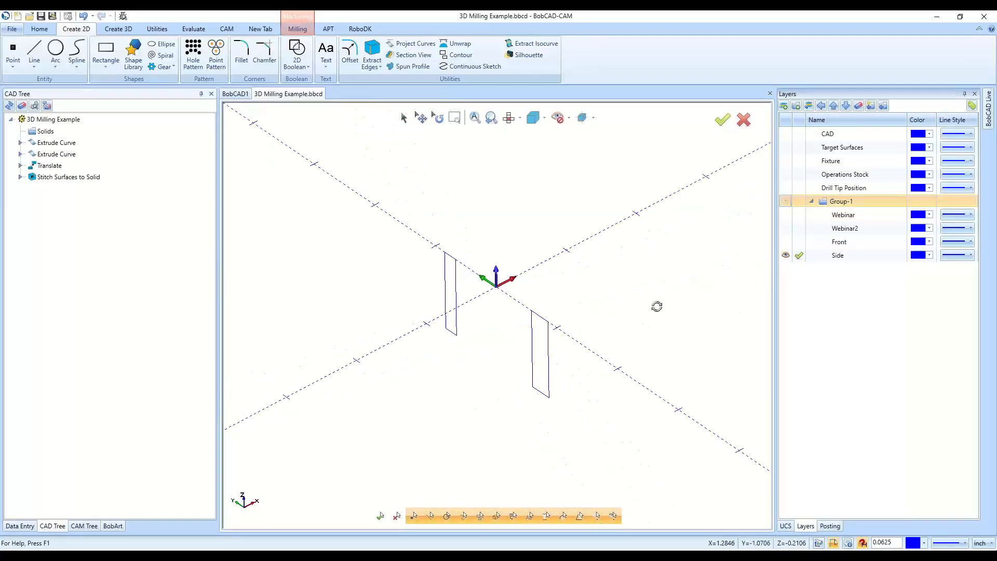
left_click(787, 241)
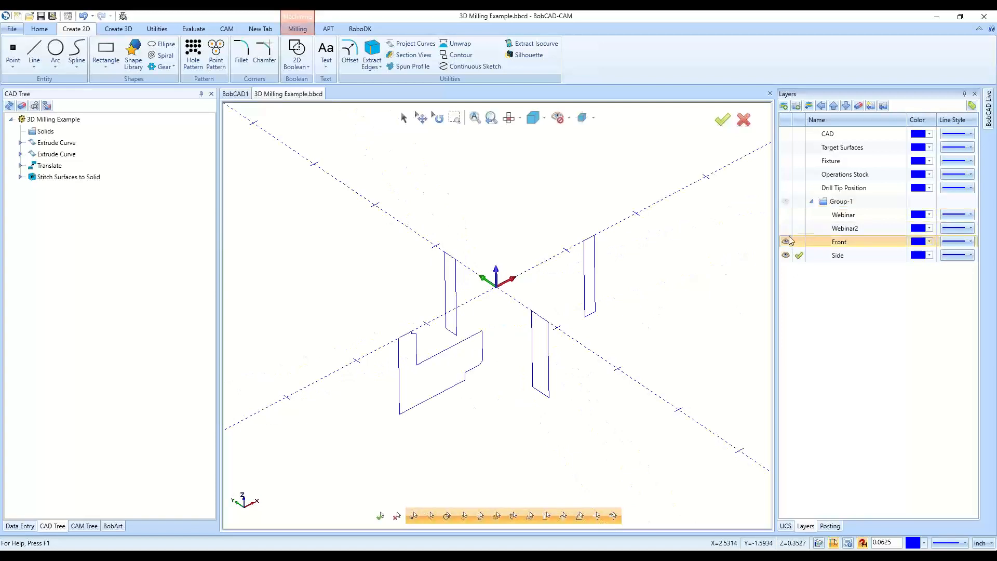
middle_click_drag(690, 291, 534, 359)
left_click(786, 228)
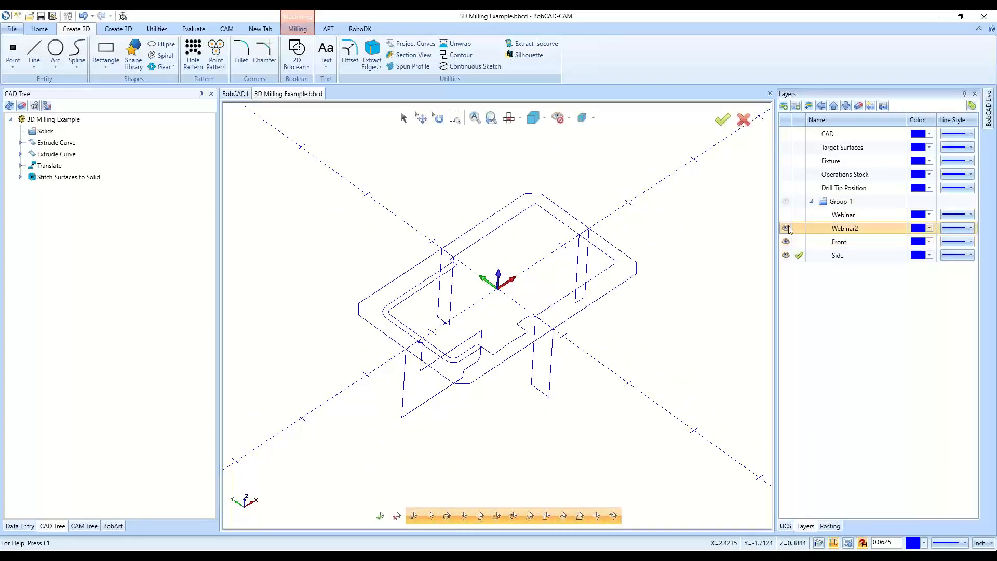
left_click(786, 215)
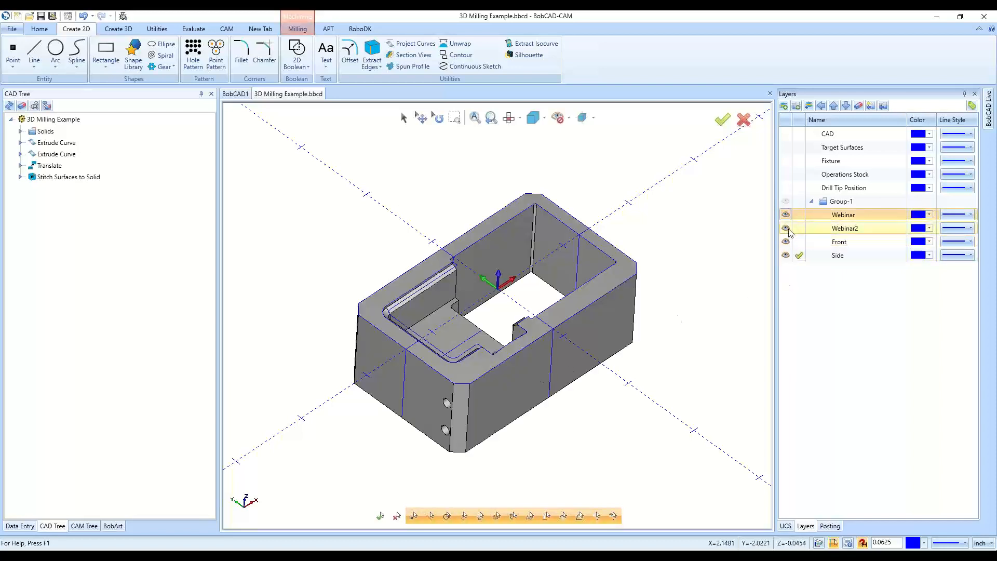
Make the Webinar layer active and hide the Webinar2 and Front layers
left_click(799, 215)
left_click(785, 228)
left_click(784, 241)
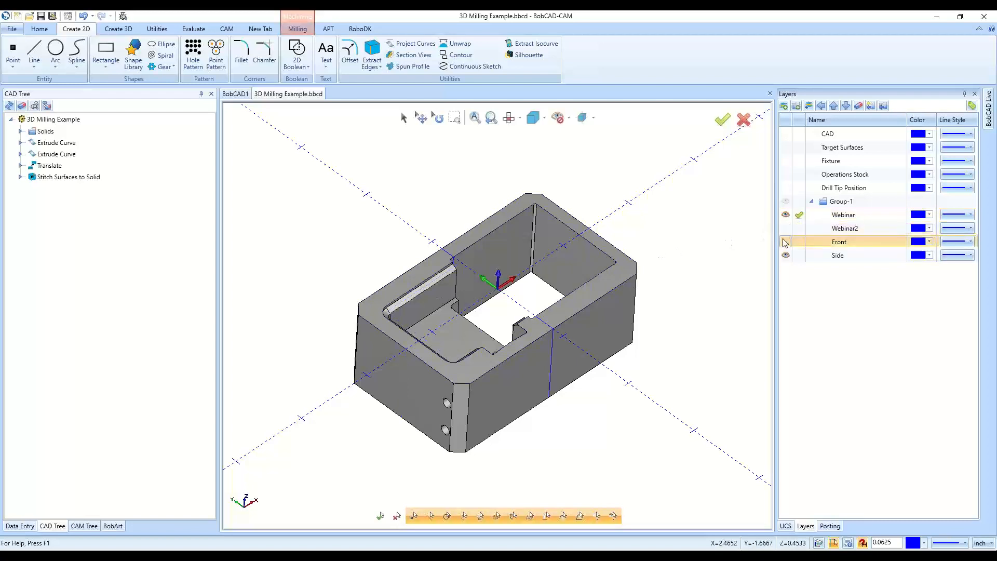
Hide the Side layer so that only the solid part stays displayed
left_click(786, 255)
middle_click_drag(571, 447, 595, 452)
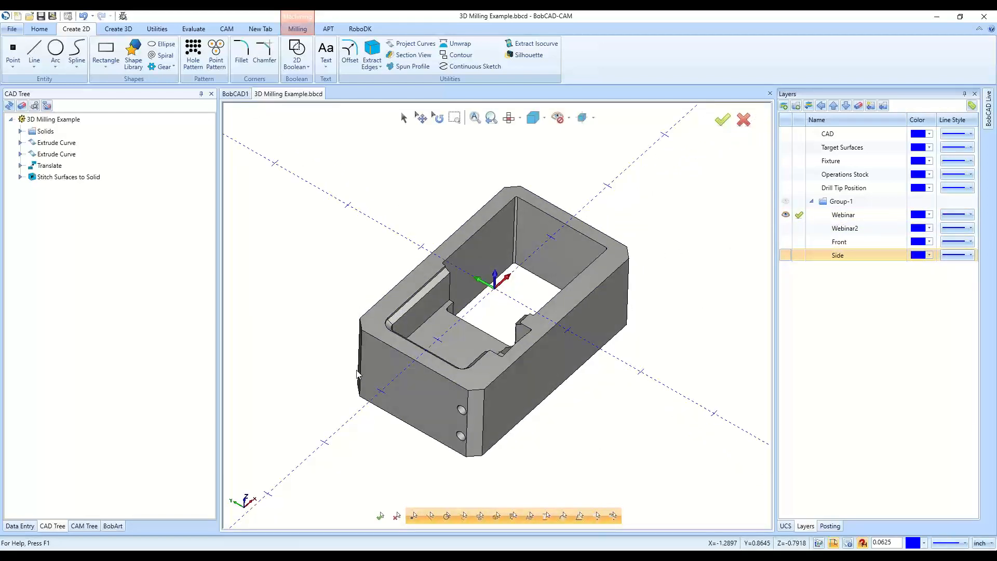
Open Section View and tilt the side section plane with an X rotation of 15
left_click(413, 55)
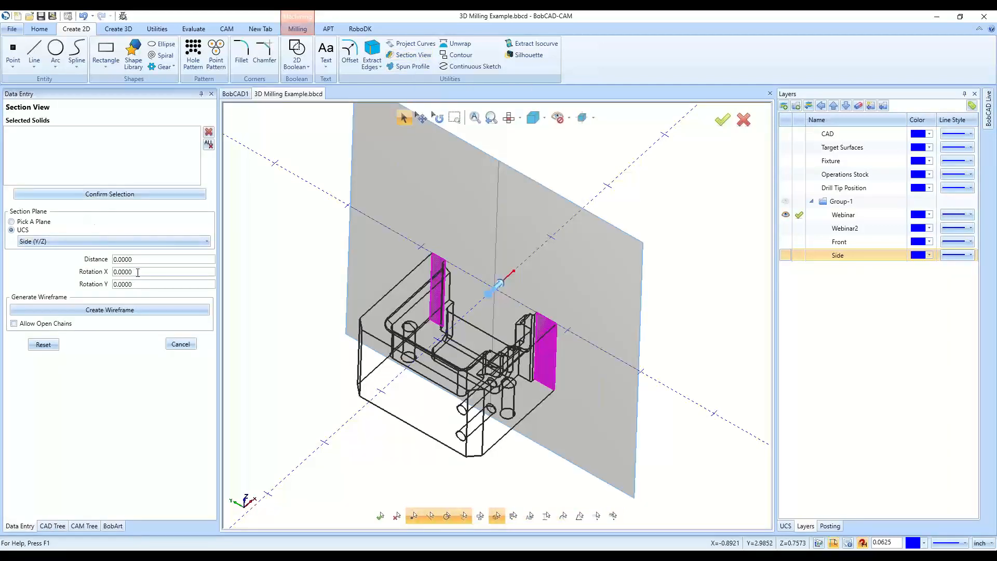
double_click(133, 272)
type("15")
key("Tab")
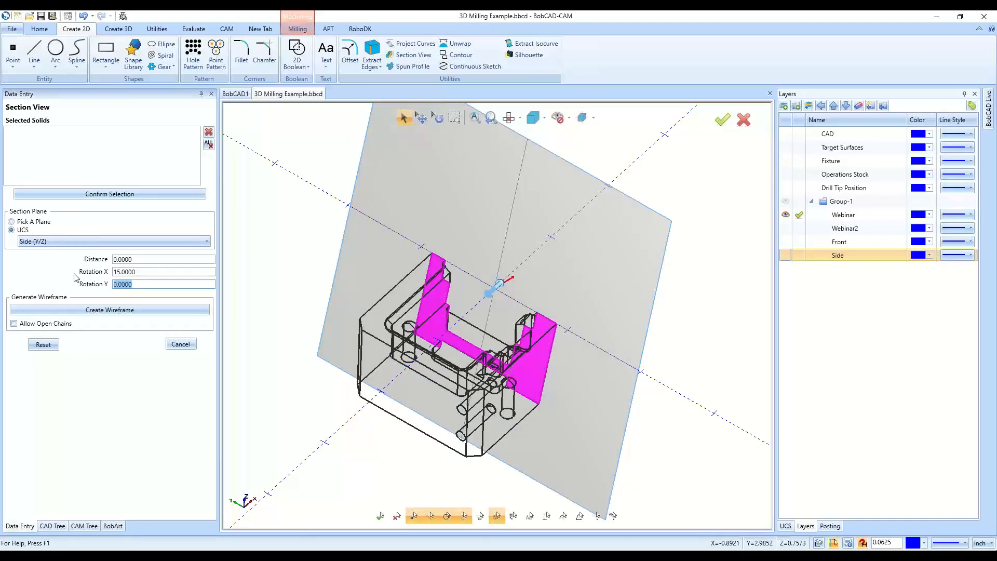
Set the section plane's X rotation to 0 and Y rotation to 30, examine the angled cut, and close Section View without creating wireframe
double_click(143, 272)
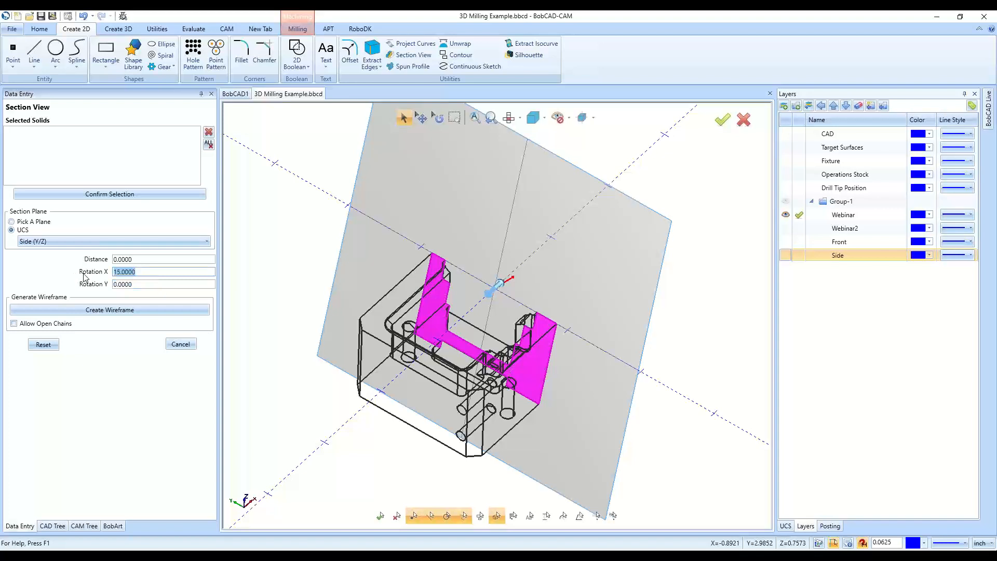
type("0")
key("Tab")
type("30")
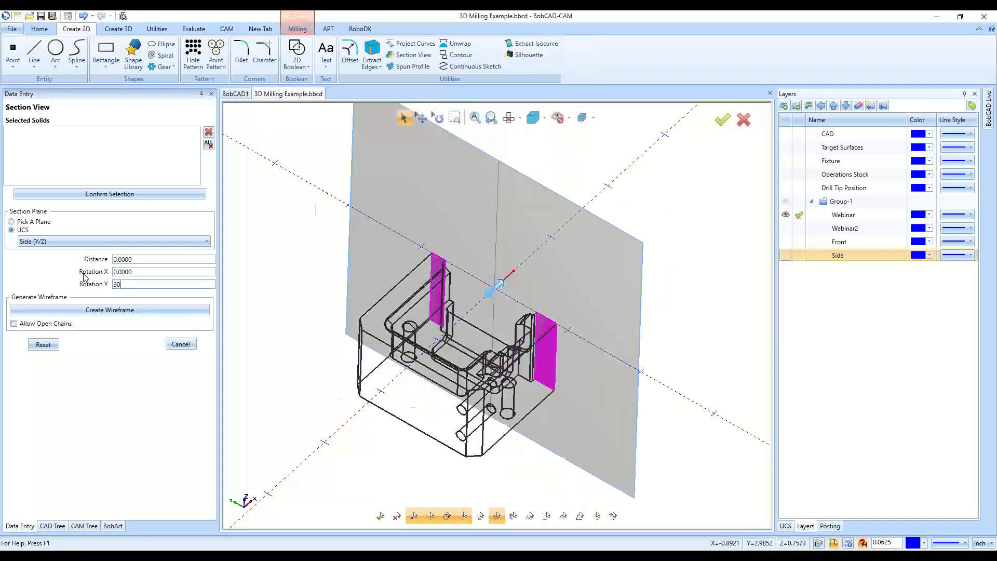
key("Tab")
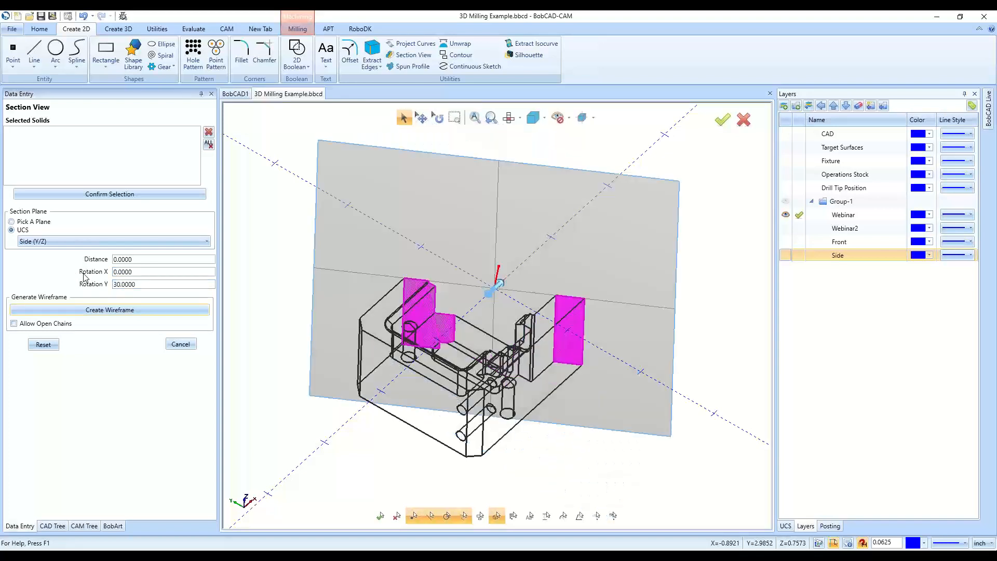
middle_click_drag(343, 315, 670, 310)
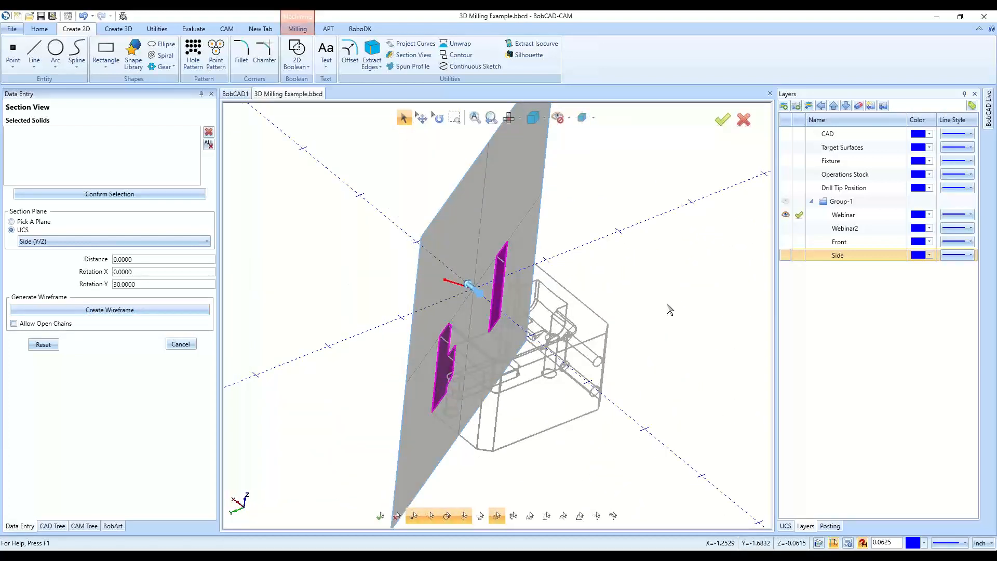
middle_click_drag(656, 404, 457, 405)
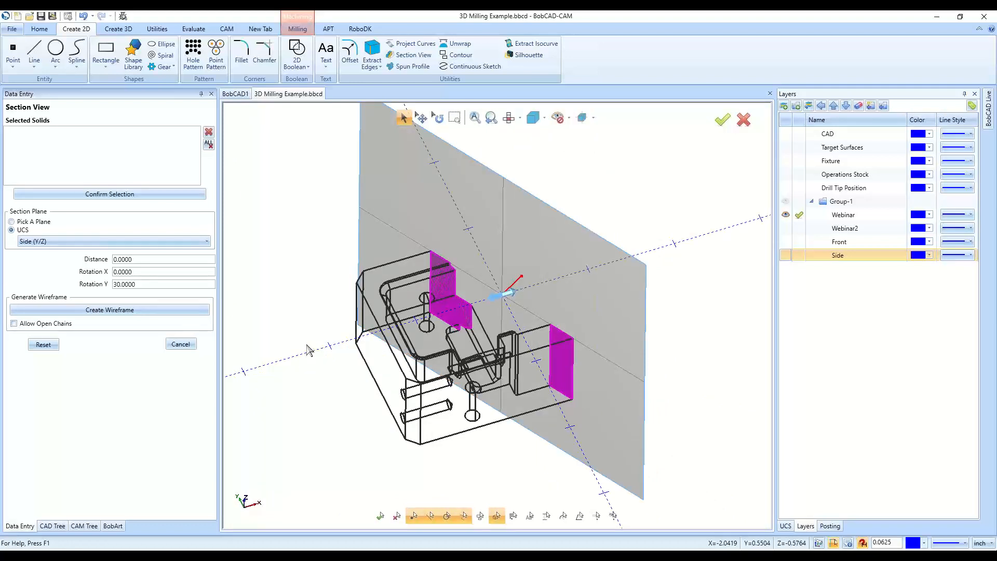
left_click(179, 344)
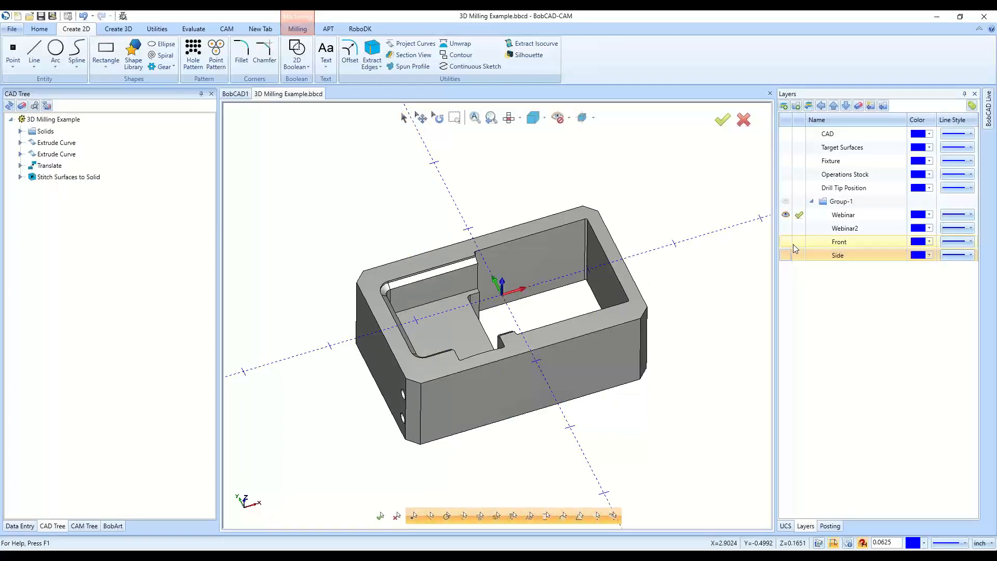
Translate the solid part away from the origin by 3.25 in X, 2.5 in Y and 0.5108 in Z
scroll(386, 353, "down", 2)
middle_click_drag(386, 353, 570, 332)
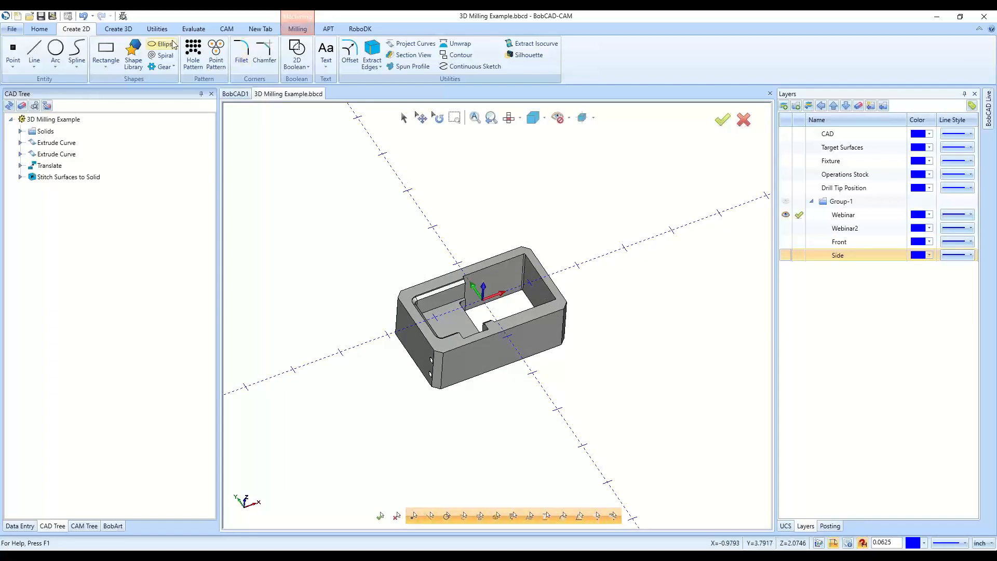
left_click(157, 29)
left_click(17, 52)
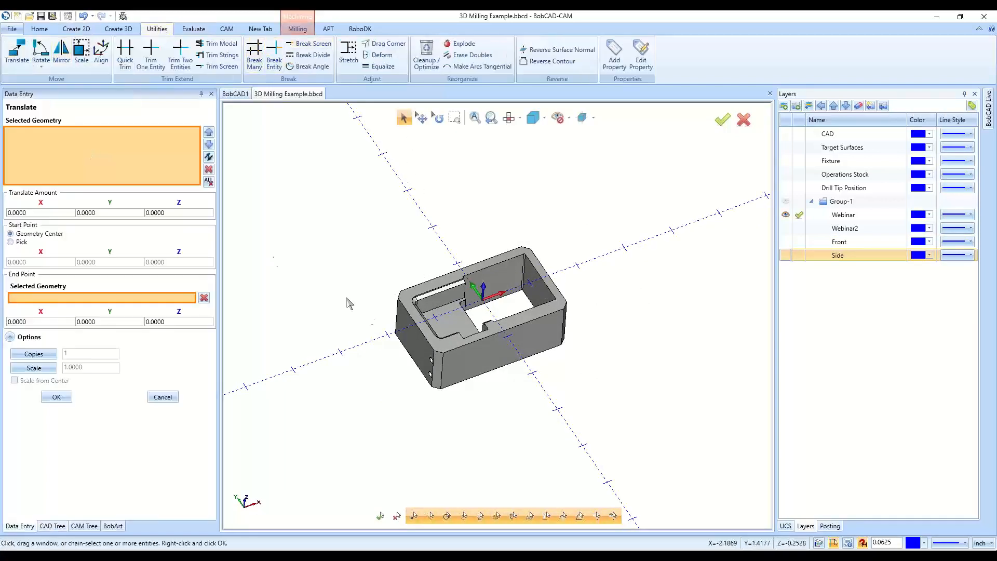
left_click(402, 374)
scroll(496, 233, "up", 4)
scroll(426, 380, "down", 4)
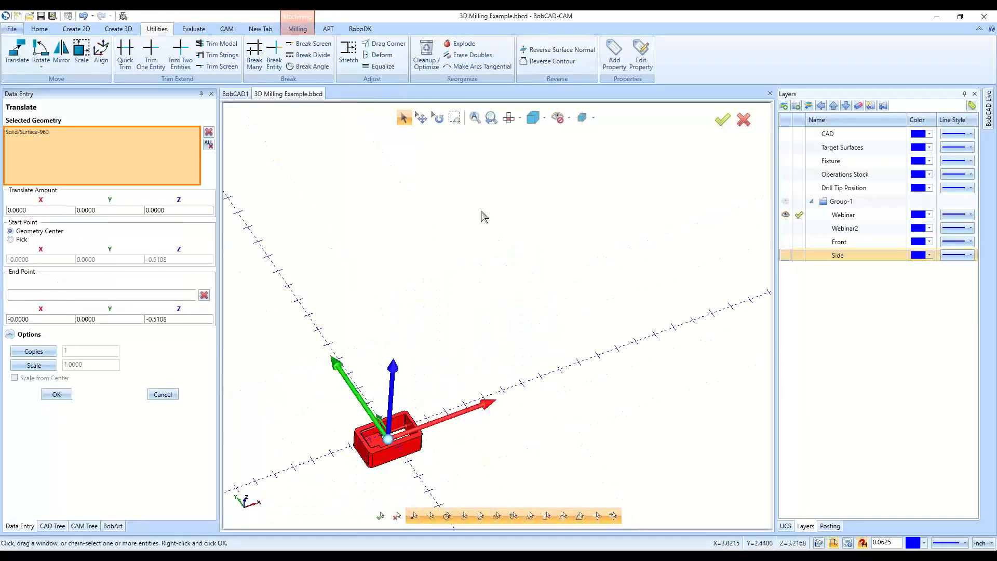
left_click(511, 119)
left_click_drag(389, 440, 459, 385)
left_click(49, 395)
left_click(163, 394)
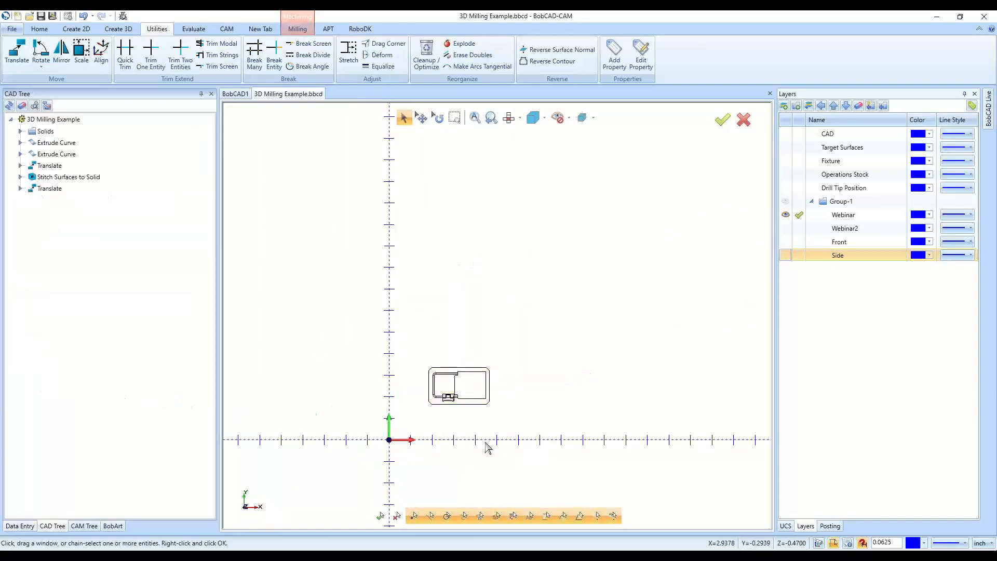
Show the Front layer, briefly display the Side layer and hide it again, and make Front the active layer
middle_click_drag(609, 358, 566, 371)
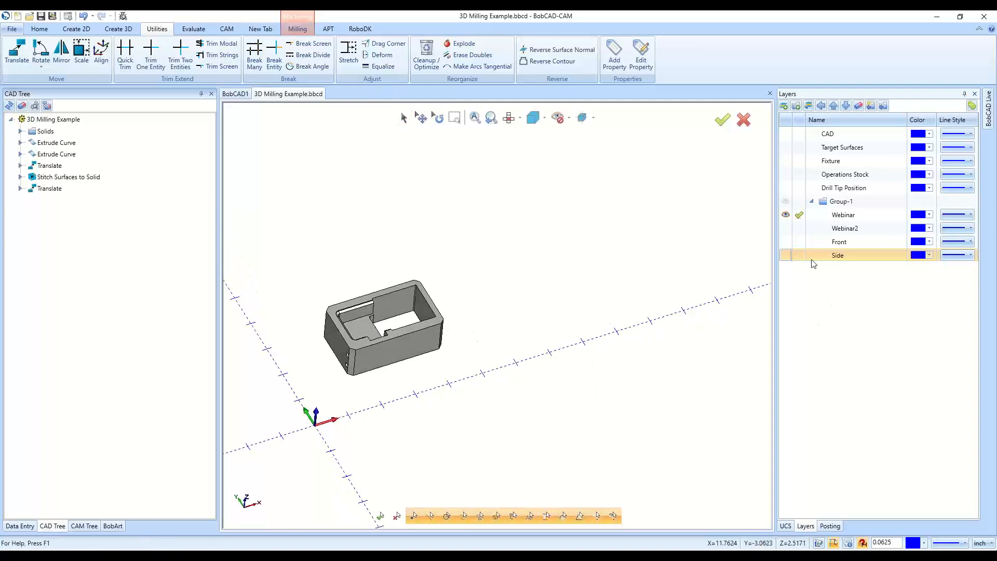
left_click(784, 241)
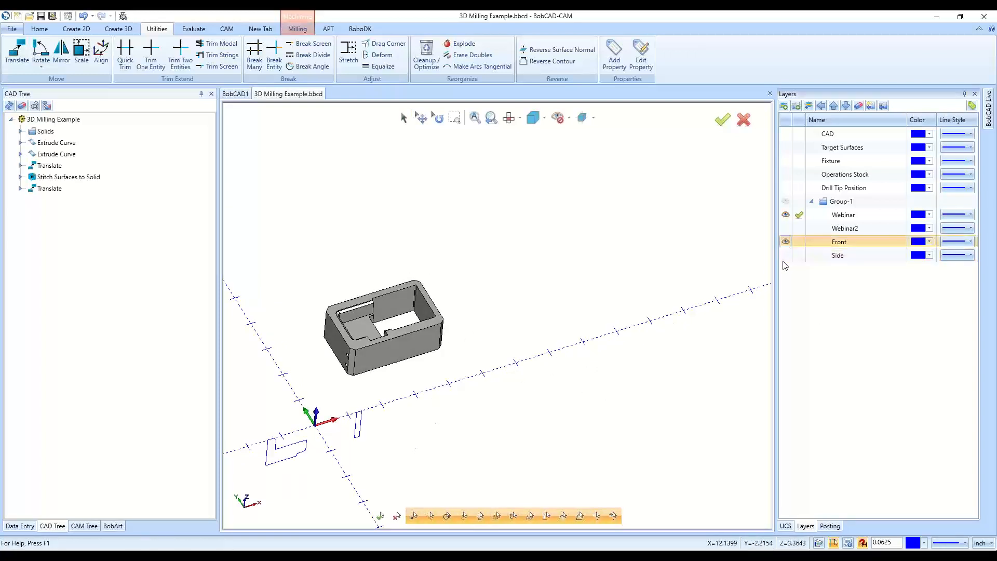
left_click(785, 255)
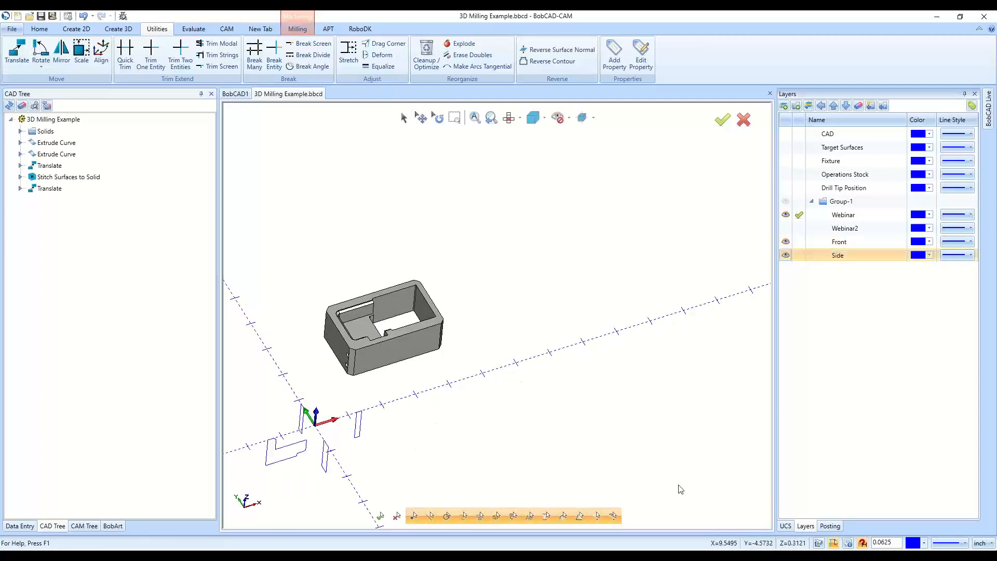
left_click(785, 255)
left_click(798, 242)
Rotate all of the front section wireframe -90 degrees around the X axis about the origin so it lies flat in the top plane
left_click(18, 61)
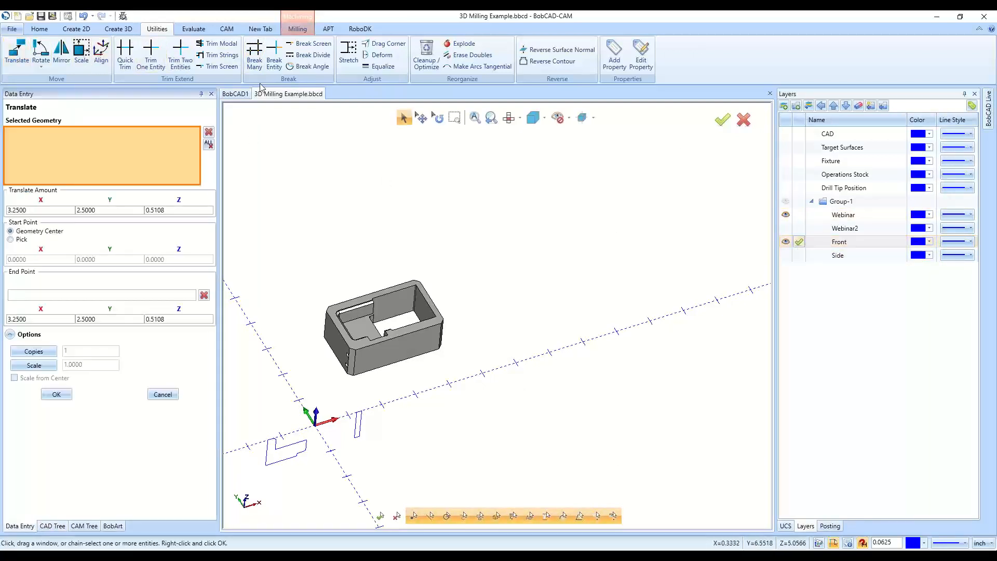
left_click(41, 52)
middle_click_drag(645, 407, 589, 402)
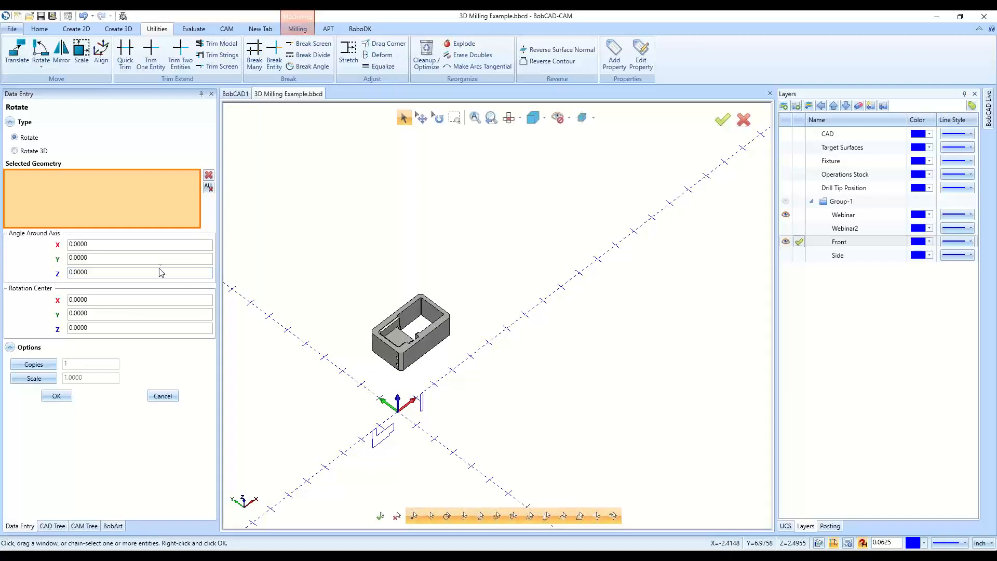
mouse_move(322, 395)
left_mouse_down()
mouse_move(456, 420)
mouse_move(506, 482)
left_mouse_up()
scroll(434, 375, "up", 3)
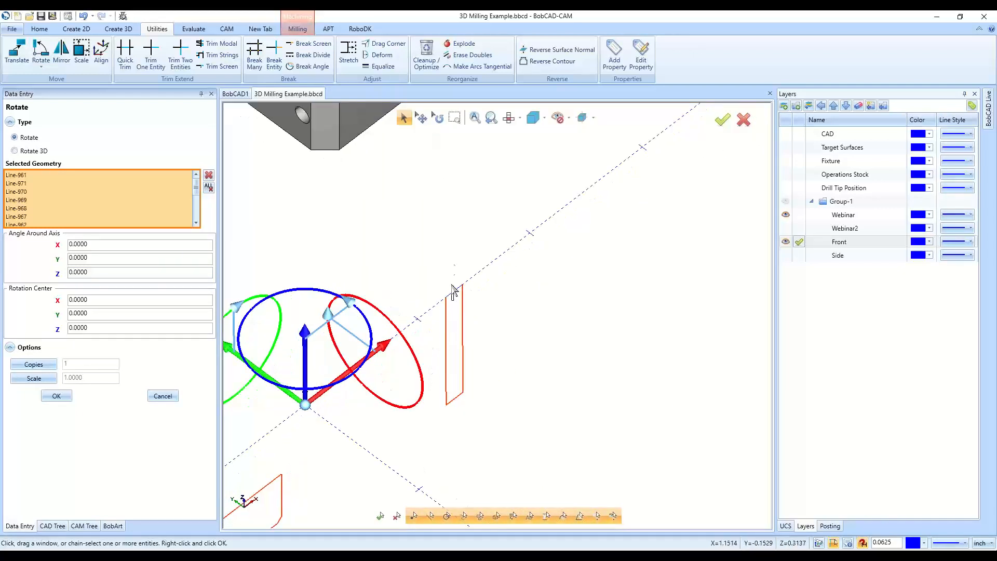
scroll(480, 253, "down", 4)
scroll(496, 390, "up", 3)
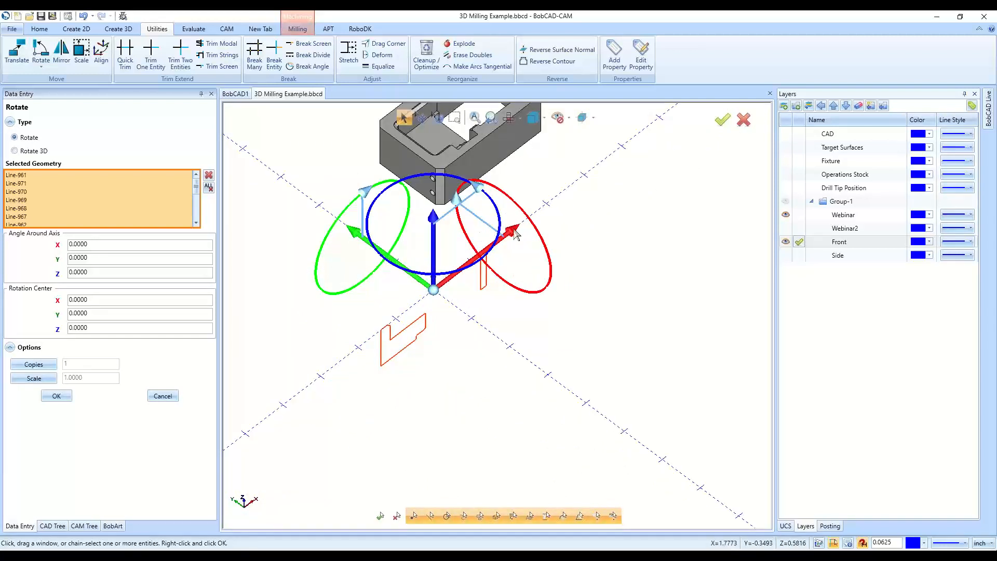
left_click_drag(460, 207, 464, 291)
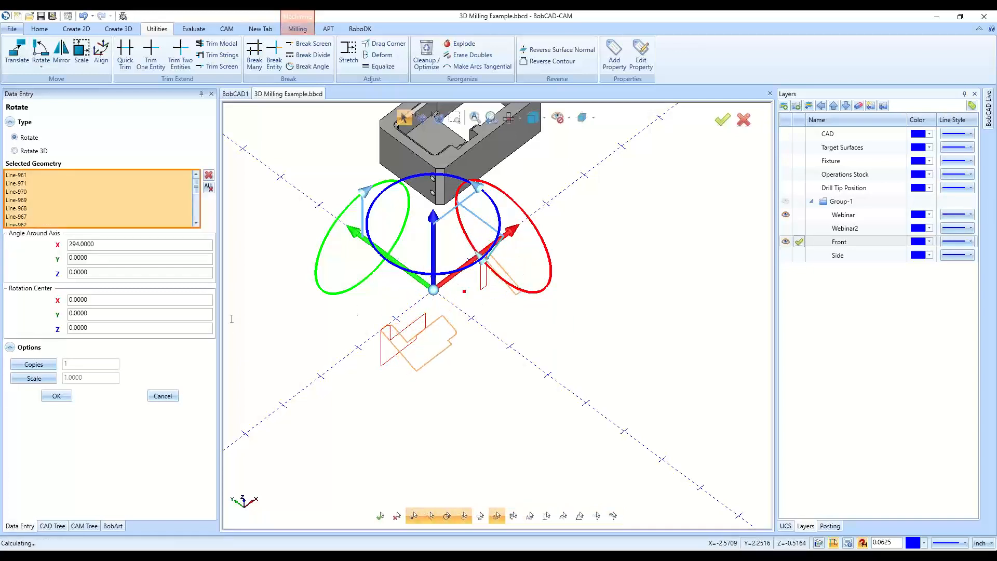
left_click_drag(114, 249, 64, 253)
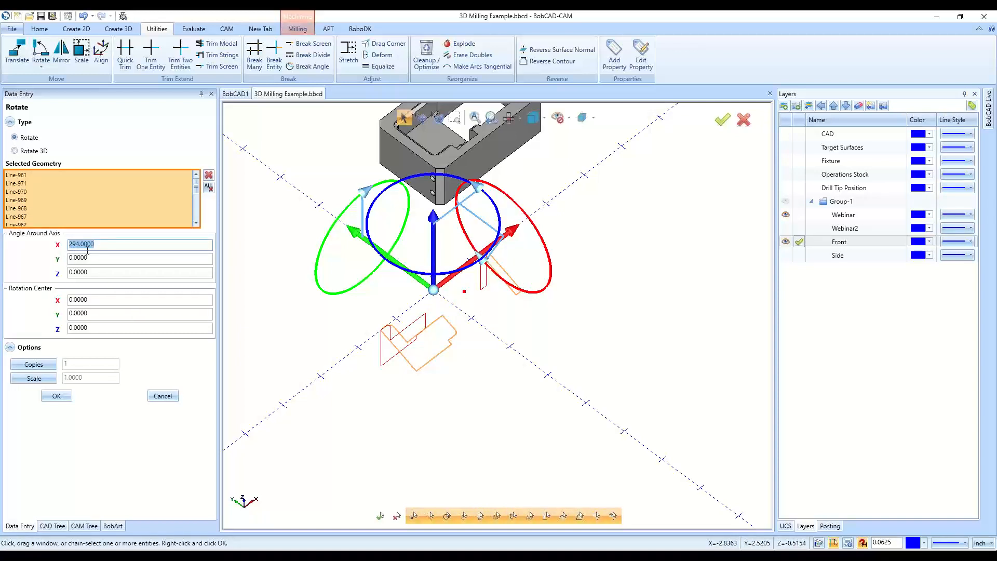
type("-90")
key("Tab")
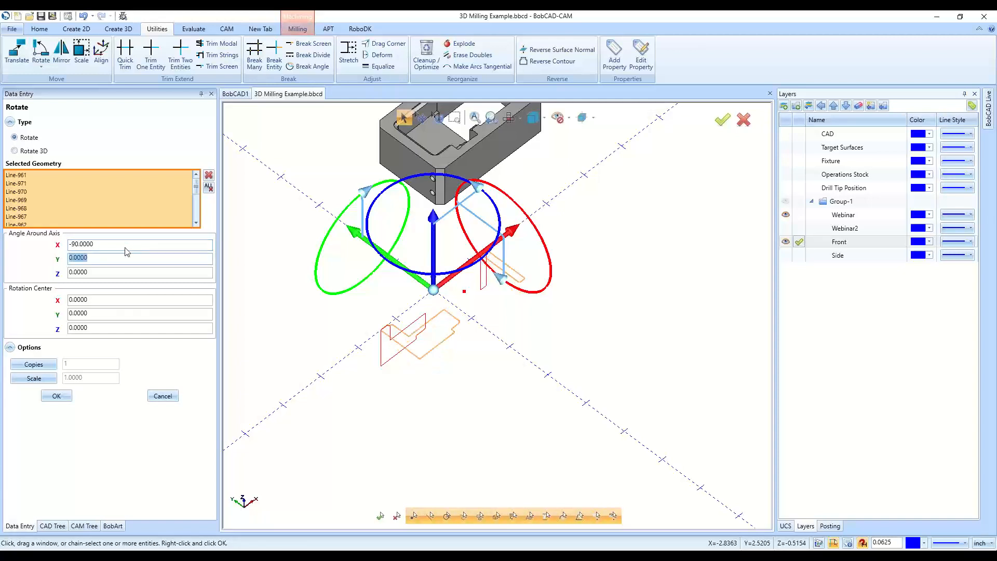
left_click(57, 396)
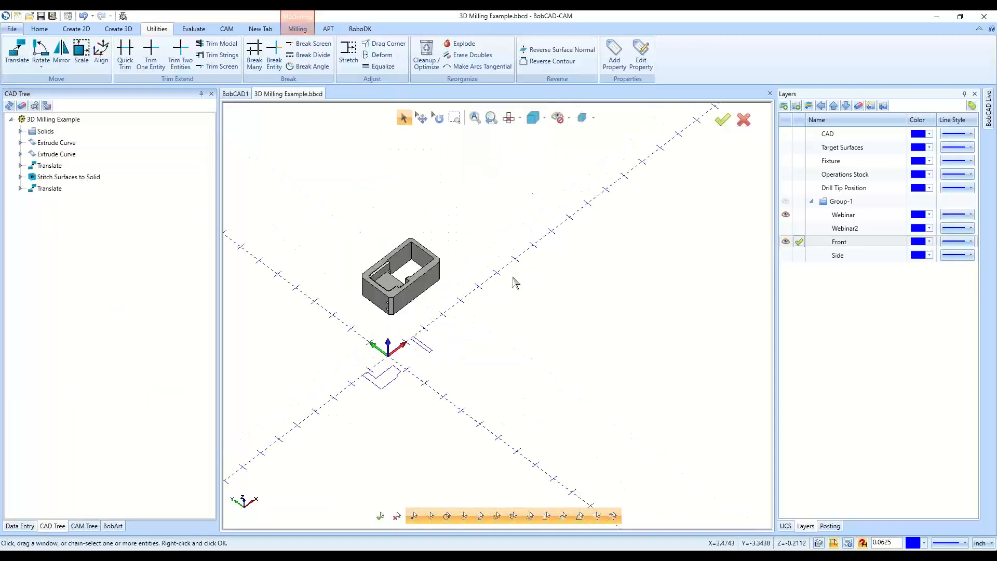
In the top view, translate the front section wireframe beside the part by 7.5625 in X and 2.6983 in Y
left_click(508, 117)
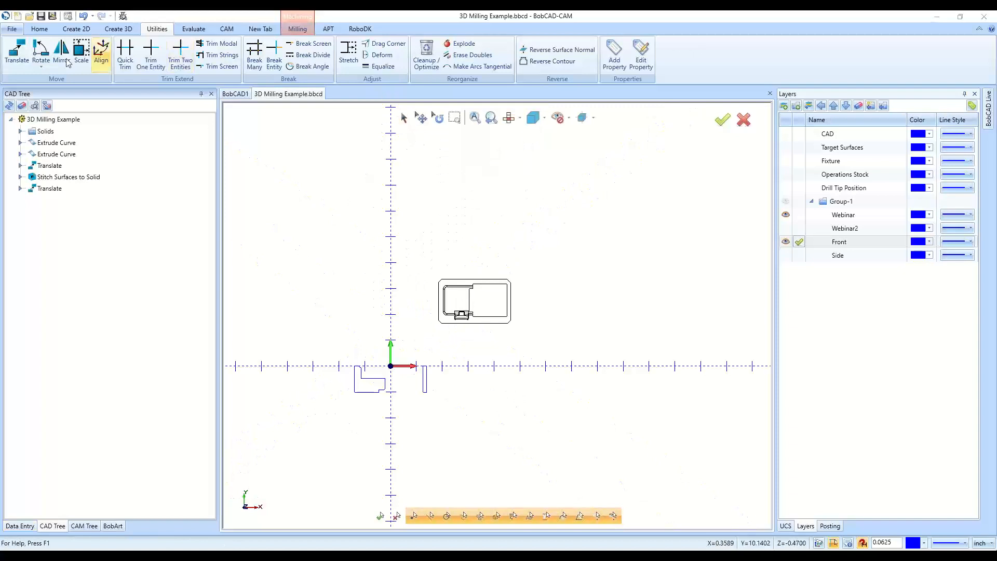
left_click(17, 52)
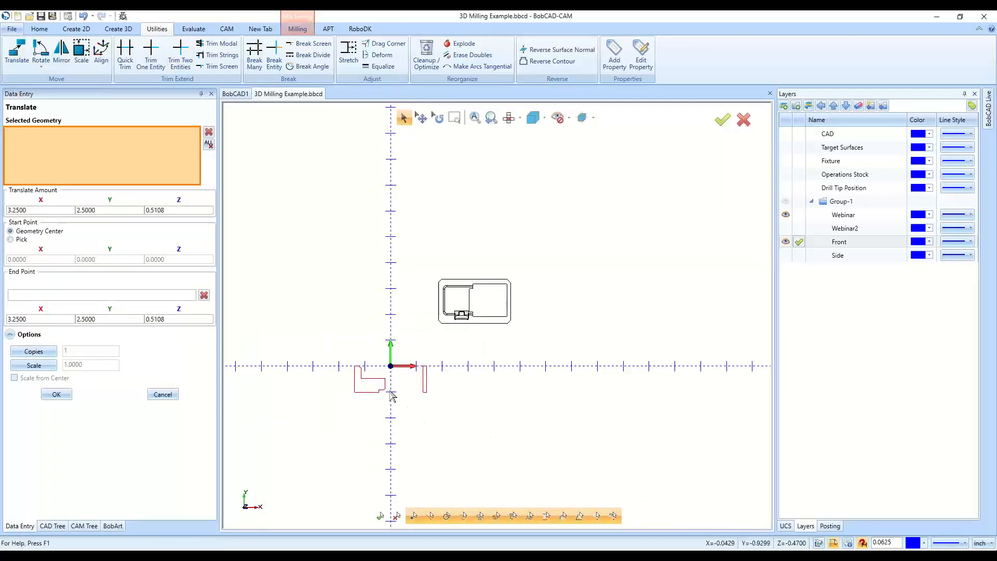
left_click_drag(475, 315, 586, 310)
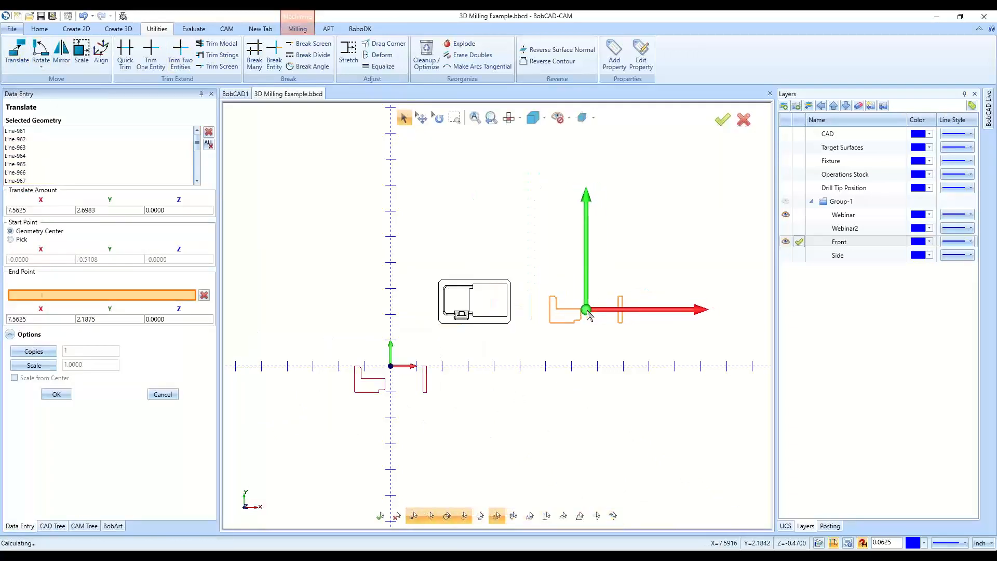
left_click(57, 395)
scroll(646, 305, "up", 2)
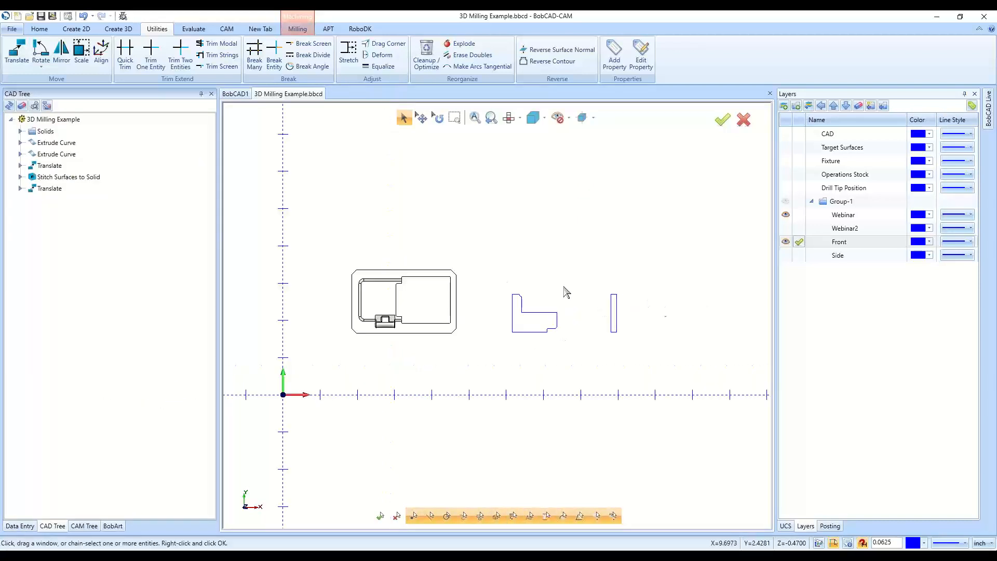
Add an Auto dimension to the tall outer vertical edge of the L-shaped section profile, placed outside the profile
left_click(189, 30)
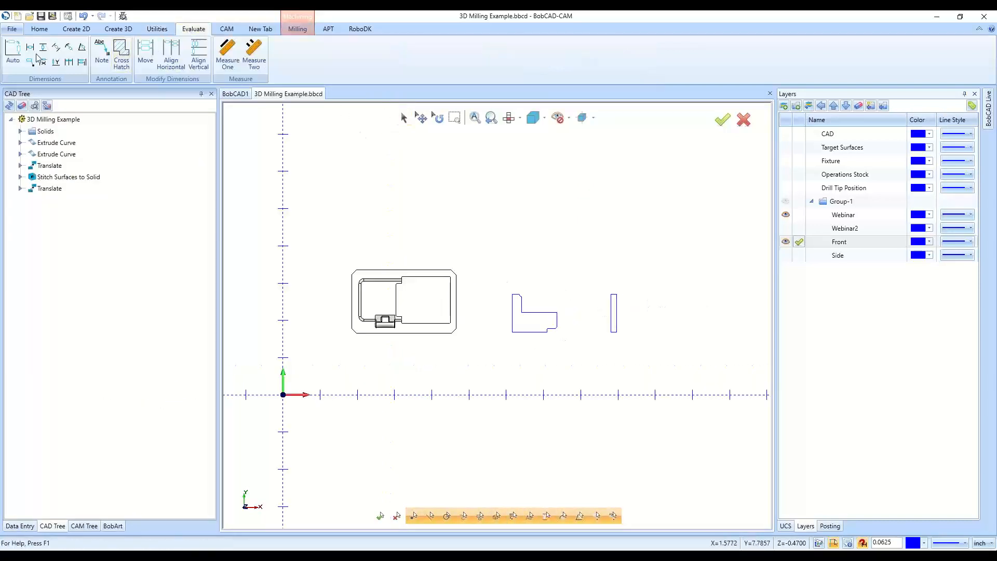
left_click(13, 52)
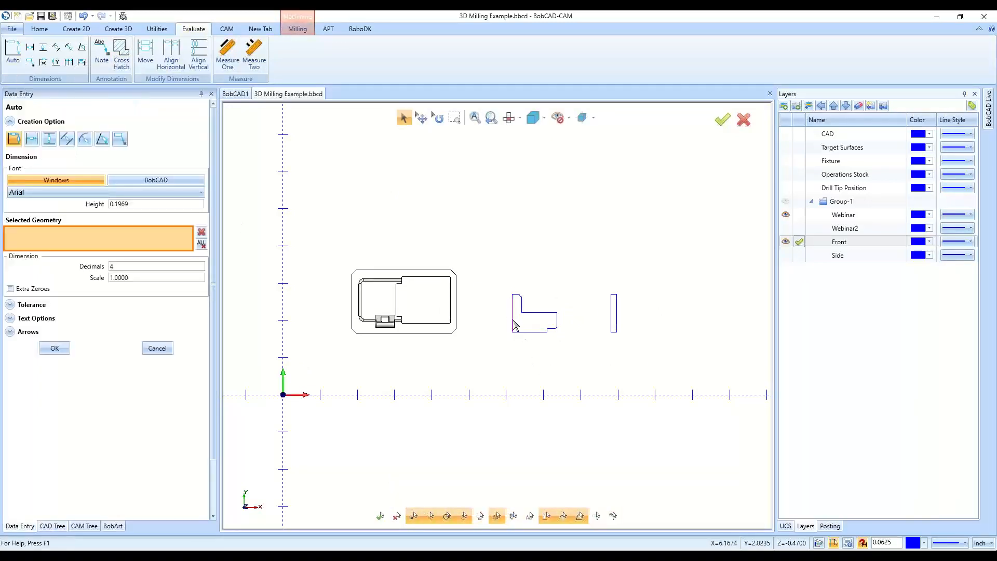
left_click(514, 326)
scroll(496, 322, "up", 3)
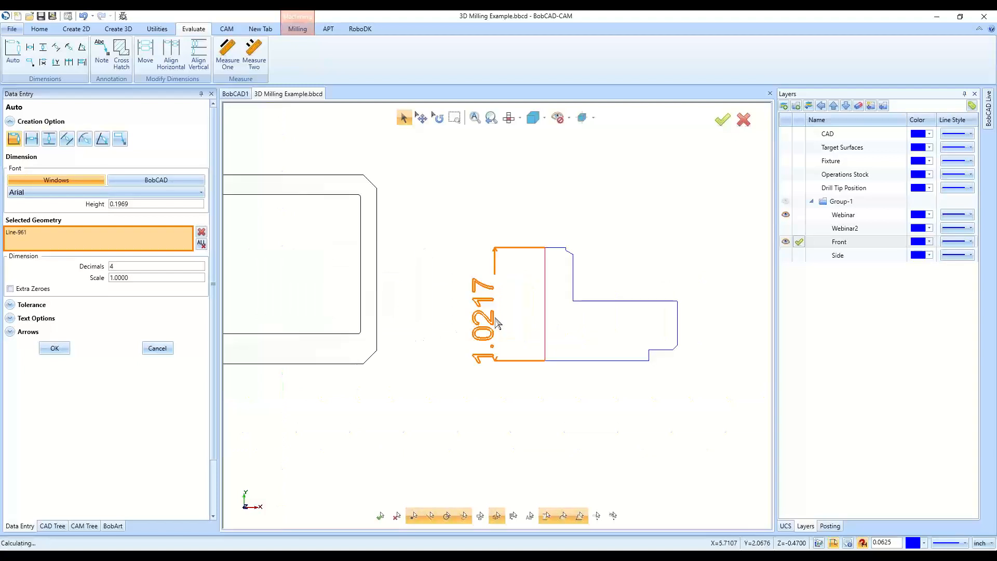
left_click(496, 318)
Dimension the L-shaped profile's horizontal width from its lower outer corner to the end of its upper ledge, placing the dimension below the profile
left_click(545, 361)
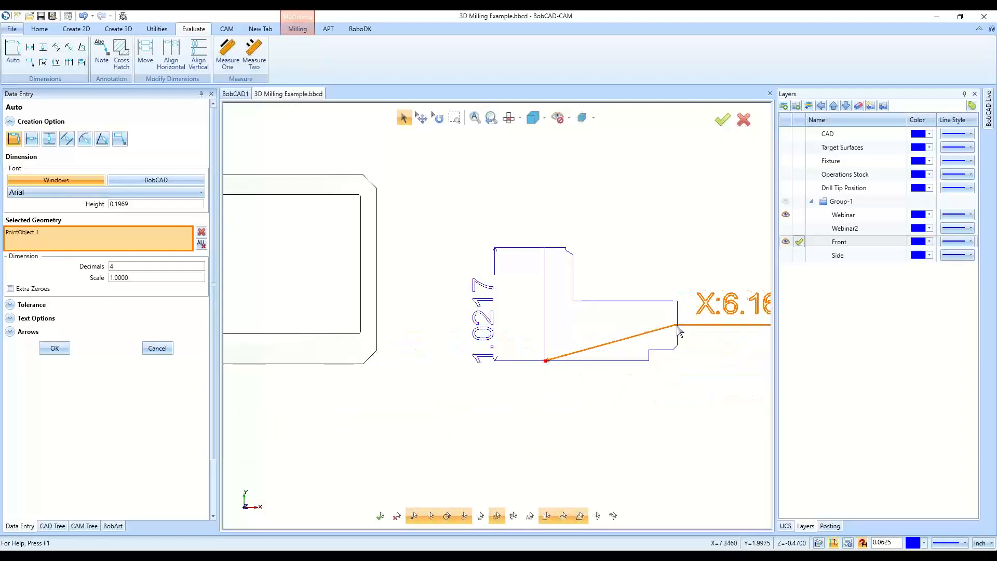
left_click(678, 301)
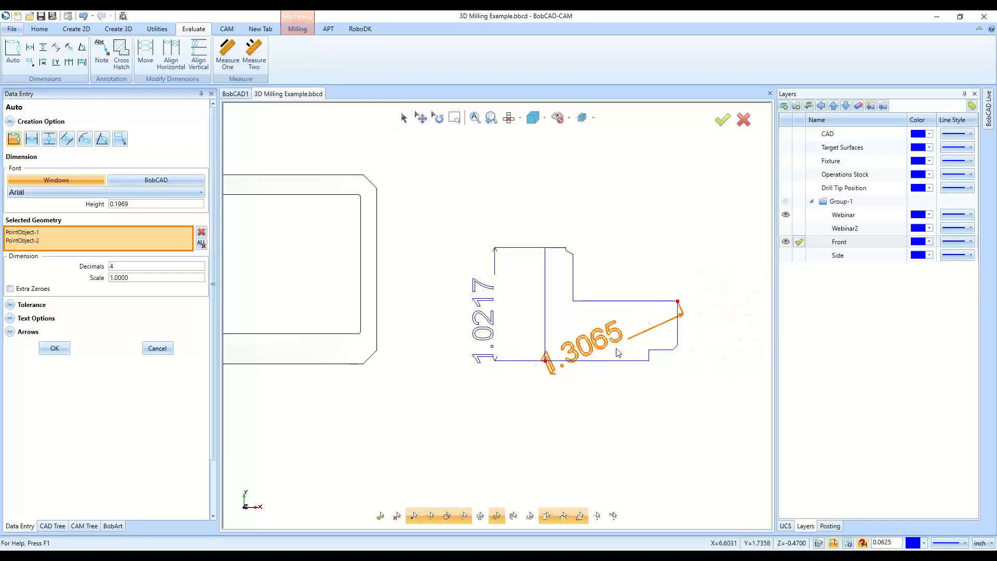
scroll(614, 385, "down", 2)
scroll(618, 434, "up", 5)
left_click(599, 440)
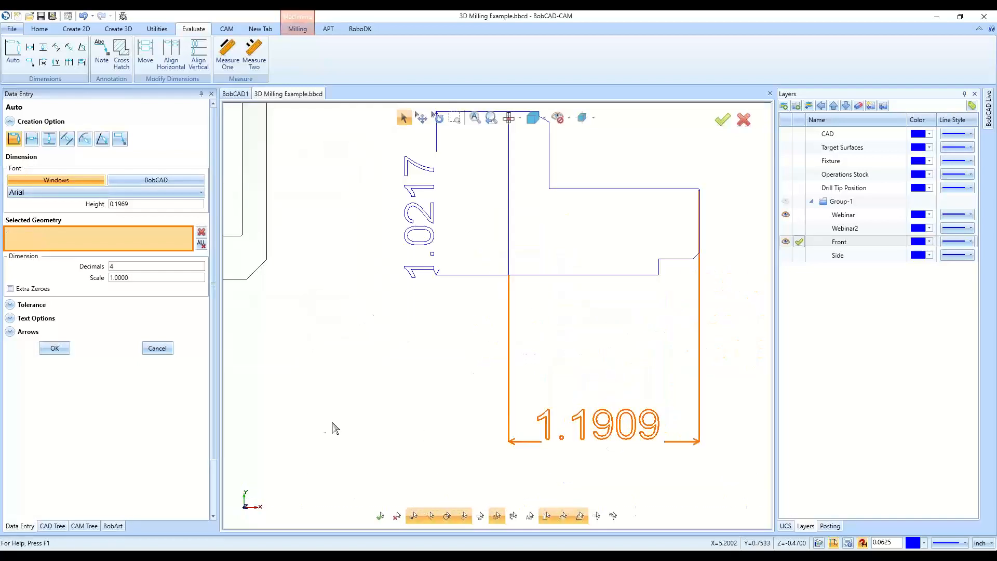
scroll(320, 420, "down", 6)
scroll(508, 386, "up", 2)
scroll(401, 360, "up", 3)
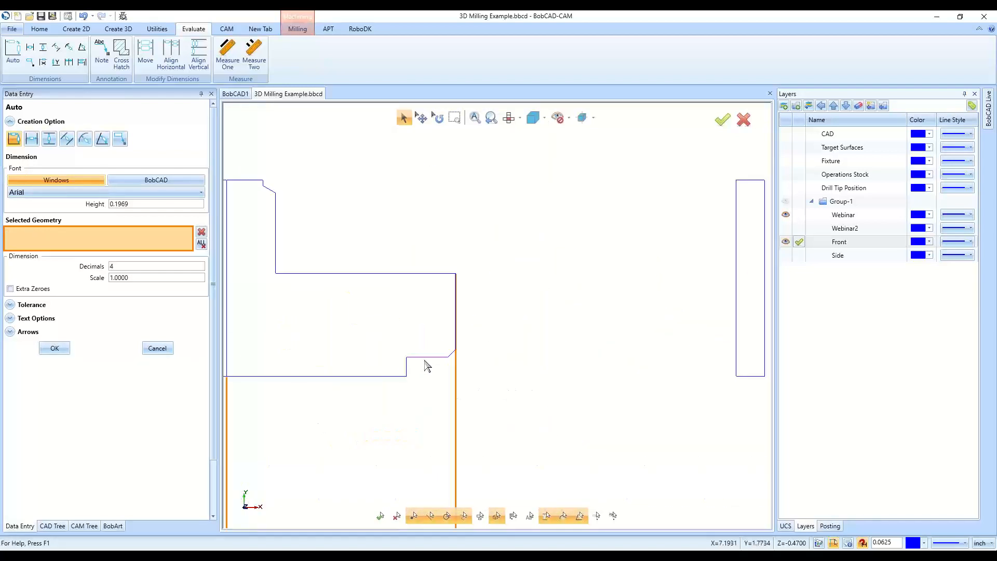
Dimension the short horizontal edge of the L-shaped profile's lower notch, placing the text below and outside the profile
left_click(416, 358)
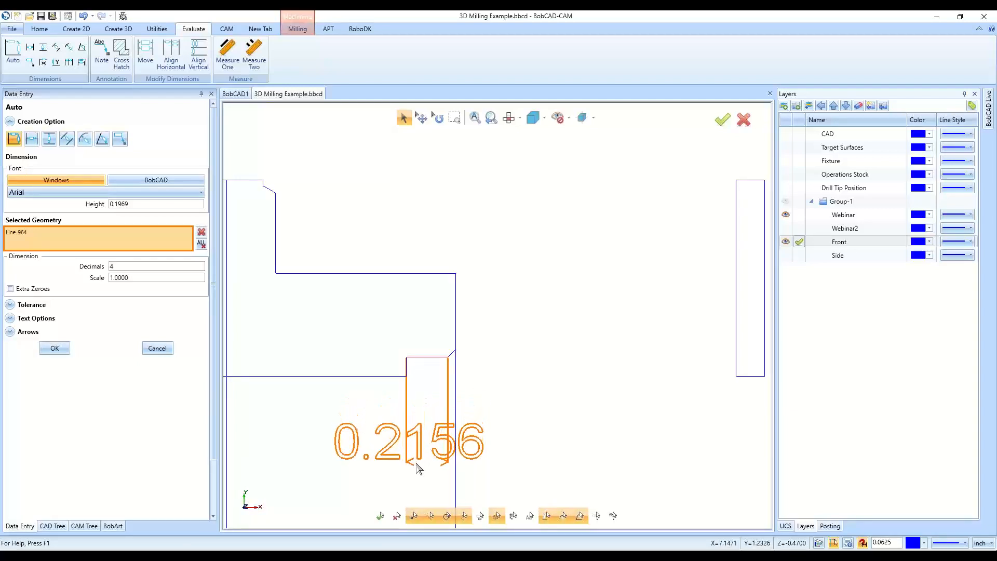
left_click(586, 467)
scroll(436, 387, "down", 3)
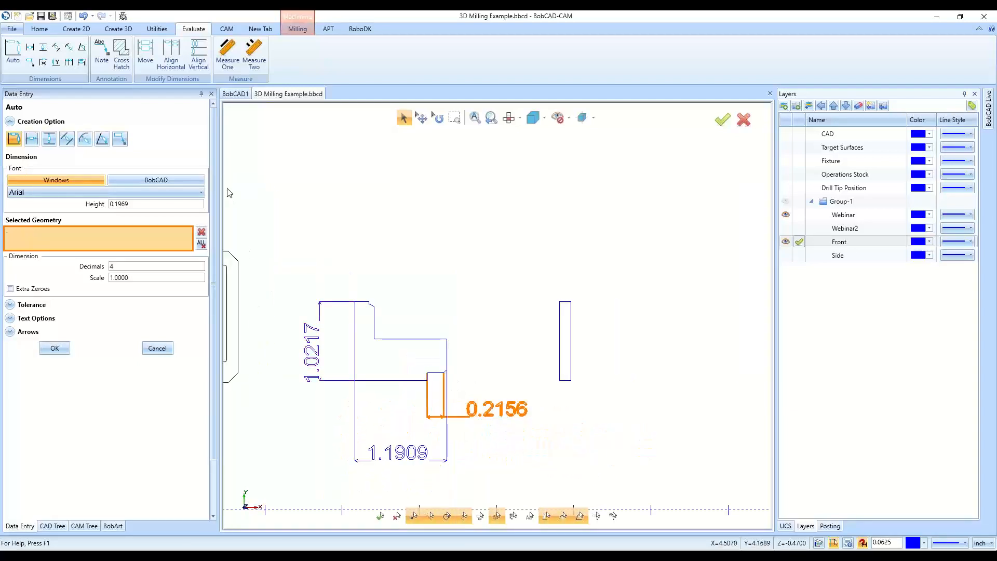
Add a single-leader note reading "SECTION VIEW A" that points to the L-shaped profile's top corner, with its text above the profile
left_click(101, 58)
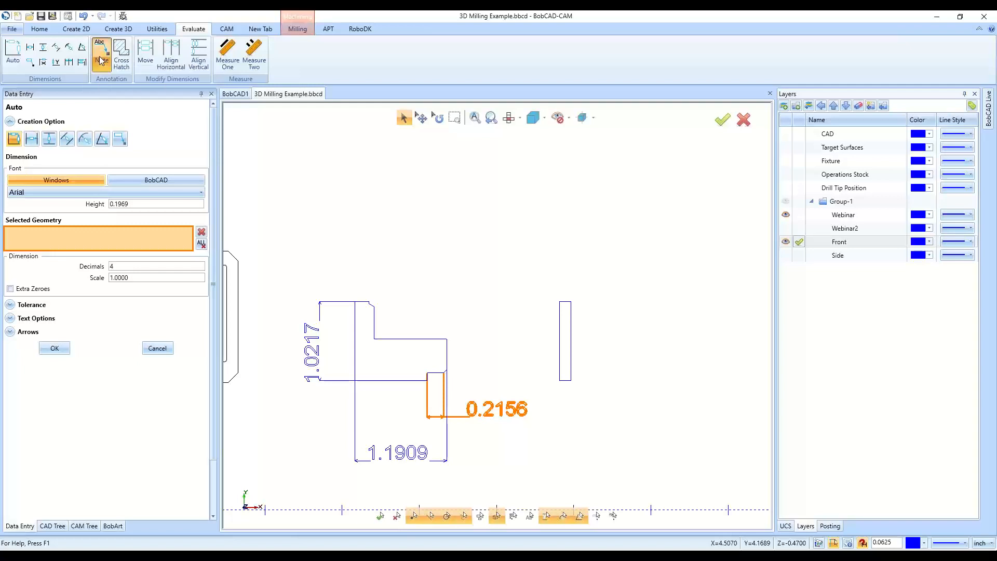
left_click(107, 184)
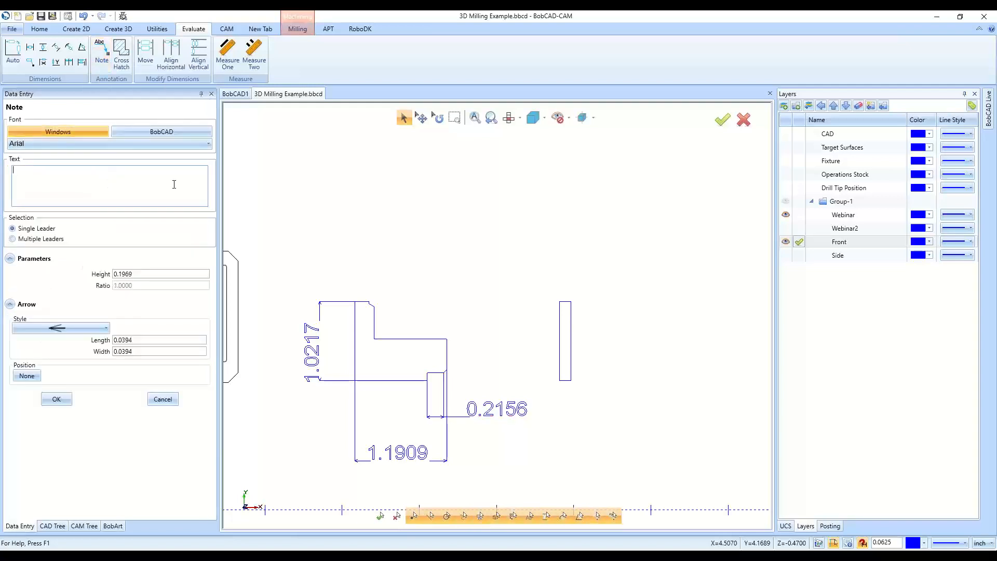
type("SECTION VIEW A")
scroll(392, 299, "up", 4)
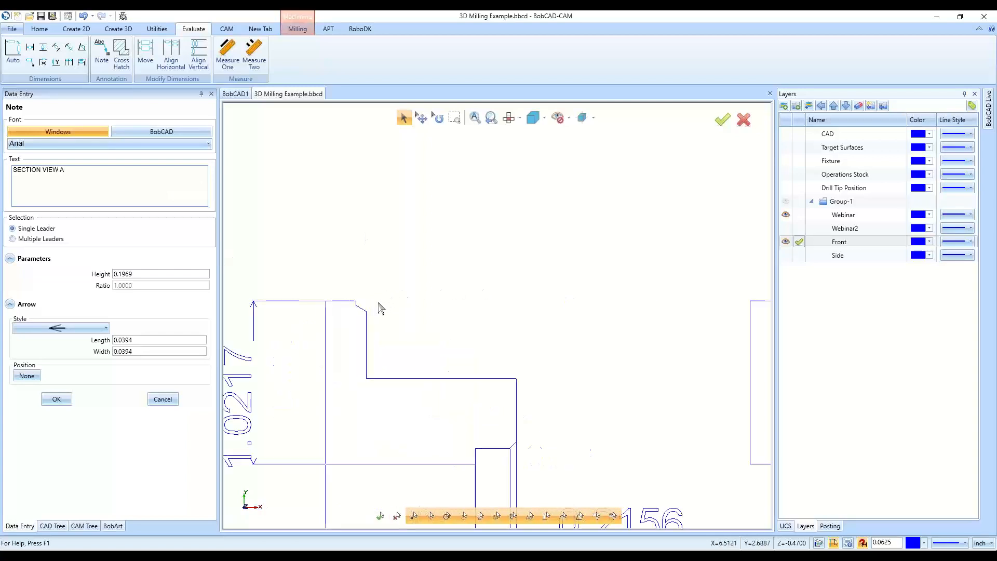
left_click(344, 300)
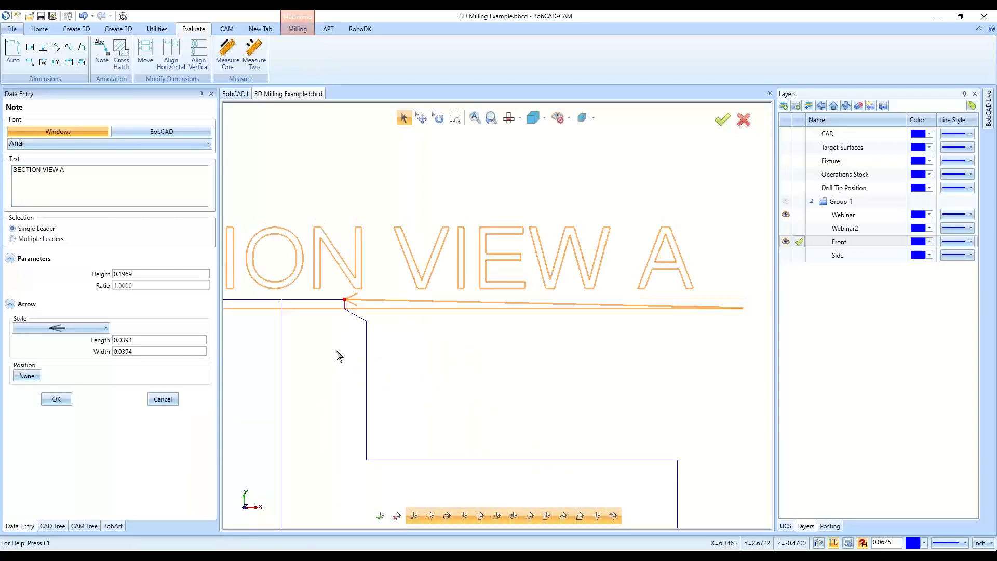
scroll(338, 357, "down", 4)
left_click(448, 341)
scroll(406, 410, "up", 4)
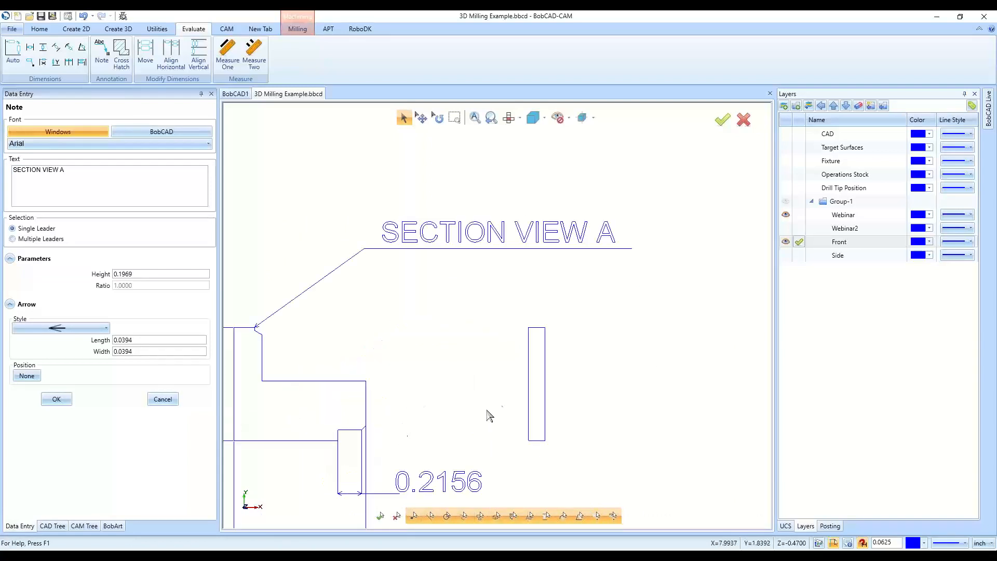
Add another "SECTION VIEW A" note with its leader on the part's inner pocket corner, placed above the part, and return to the top view
scroll(684, 397, "down", 5)
scroll(440, 410, "up", 2)
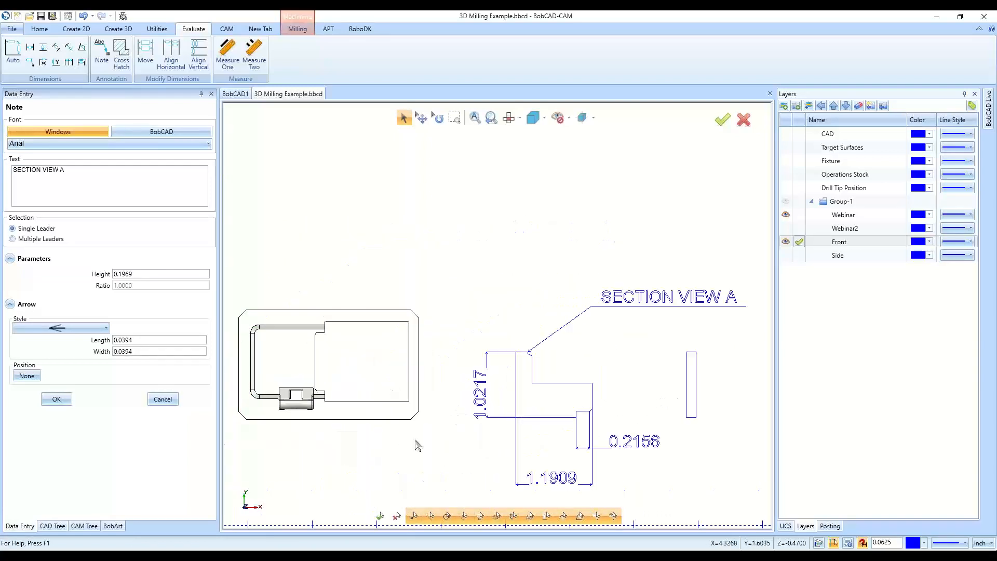
middle_click_drag(513, 415, 511, 390)
scroll(511, 389, "down", 3)
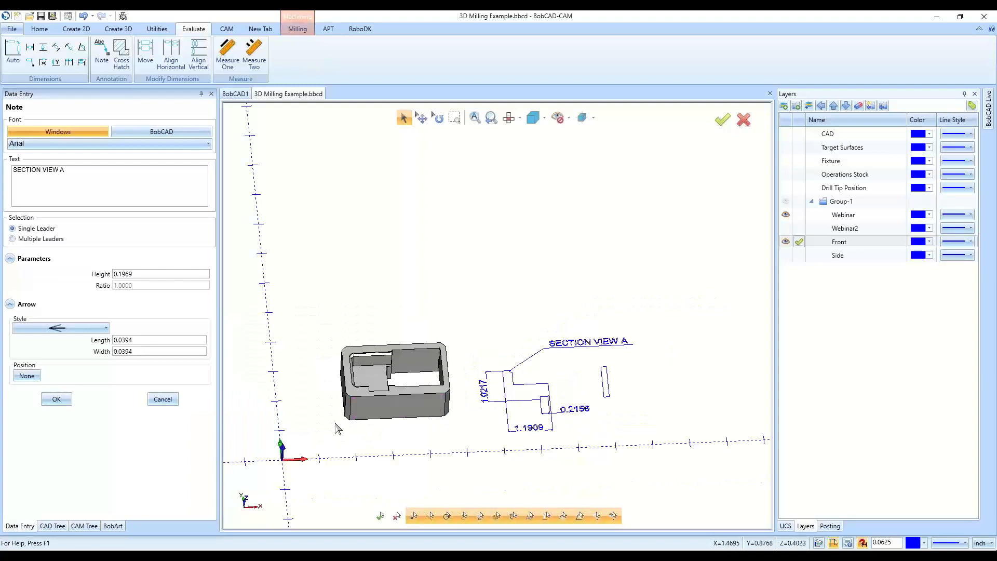
middle_click_drag(527, 450, 528, 449)
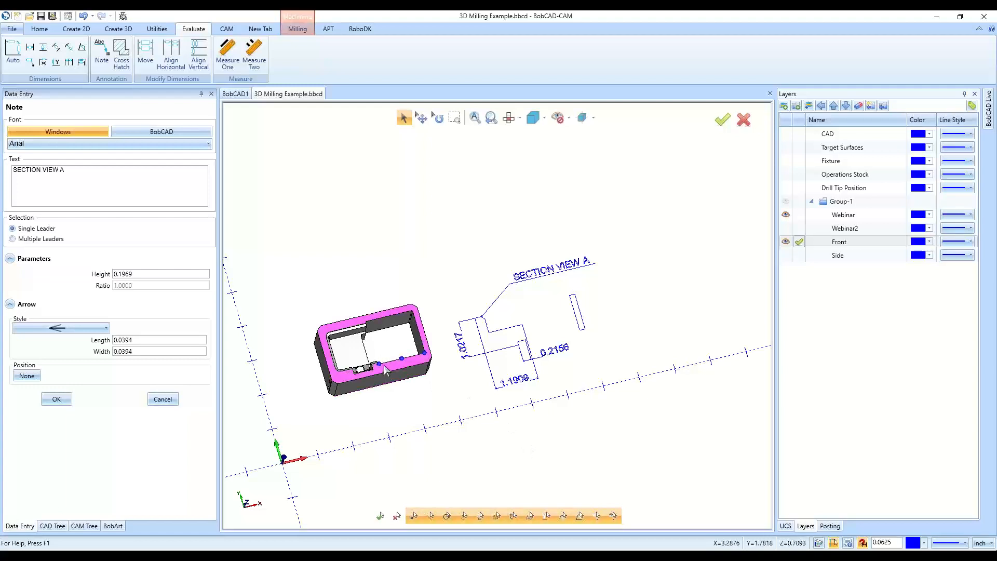
scroll(385, 369, "up", 3)
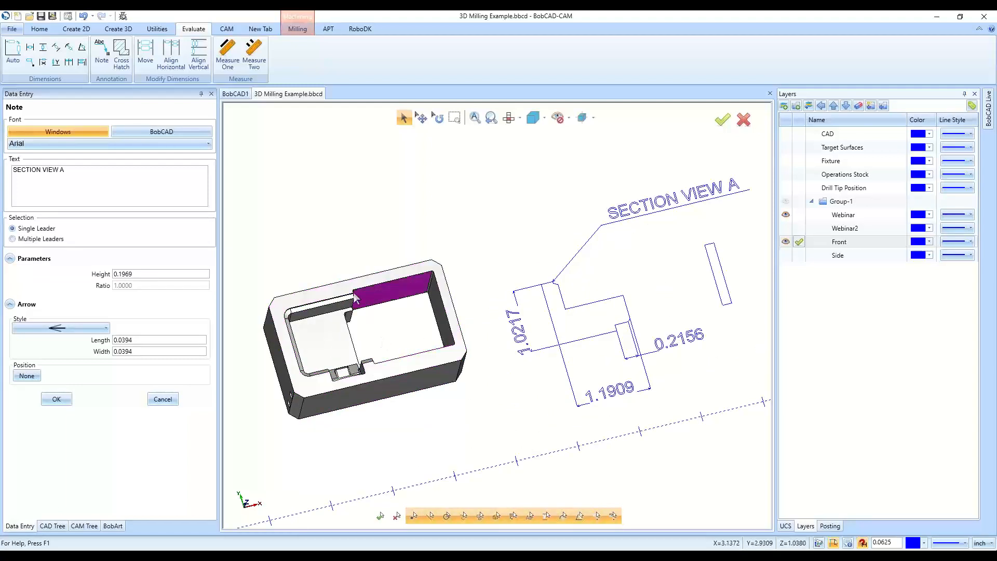
scroll(359, 303, "up", 5)
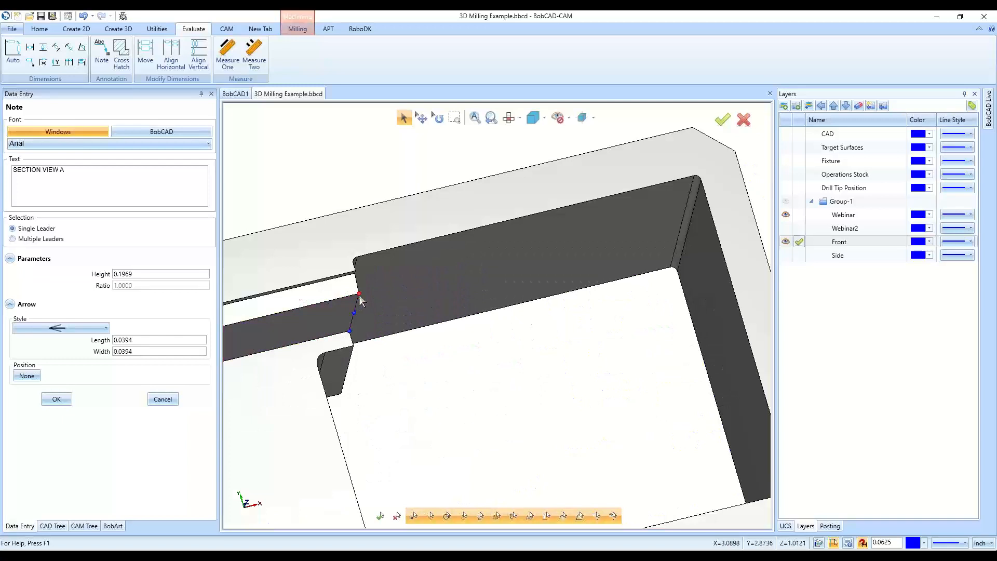
scroll(353, 312, "down", 6)
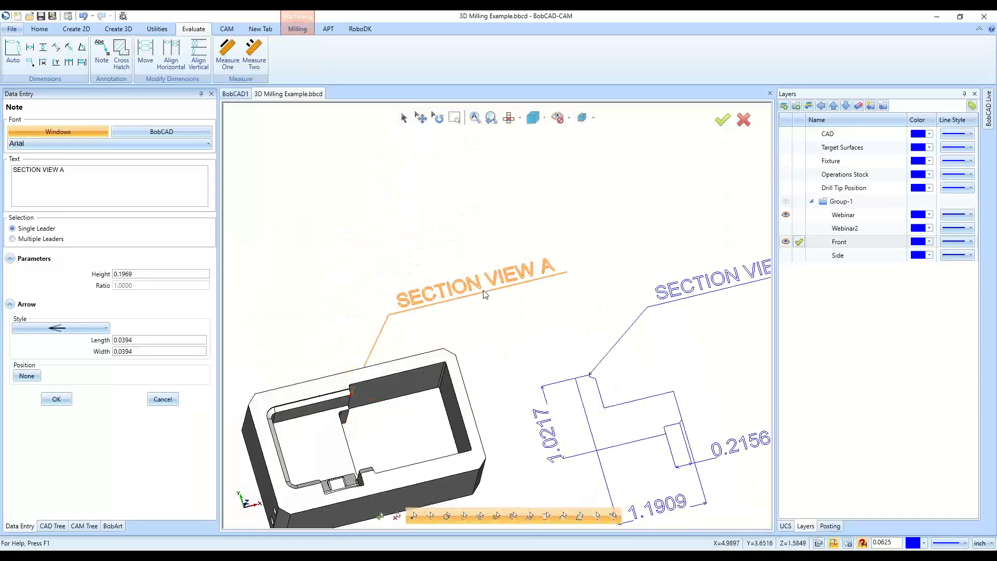
left_click(498, 287)
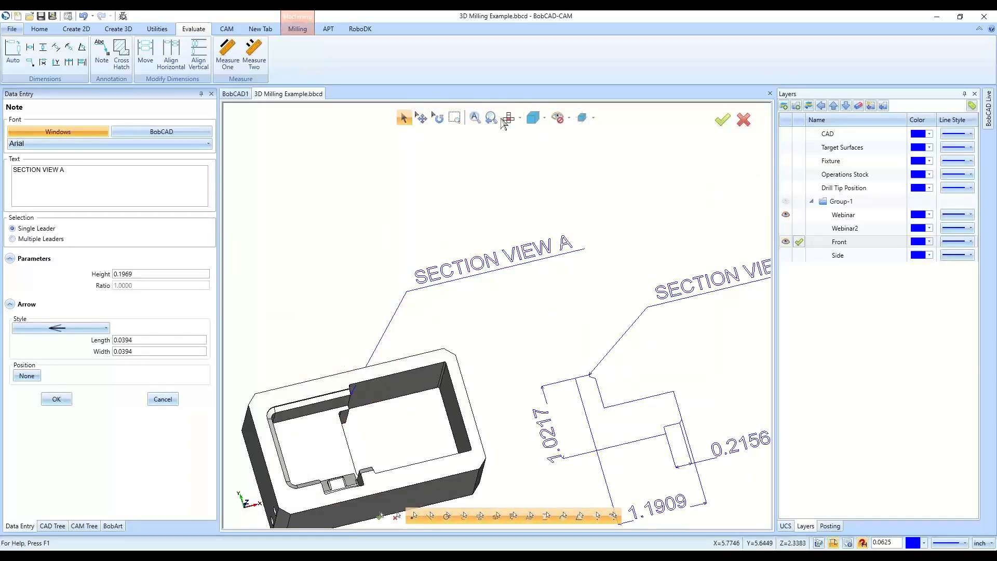
left_click(531, 117)
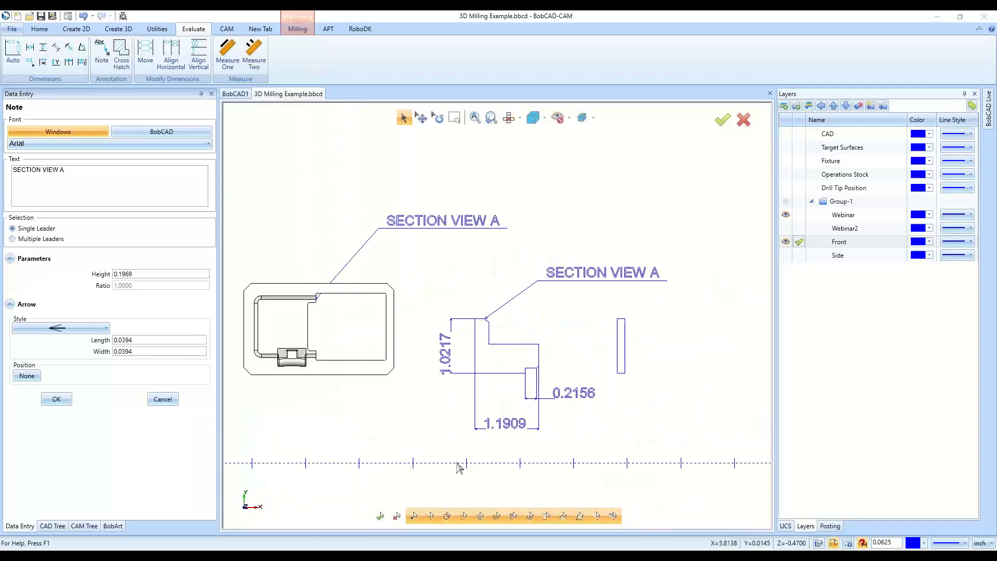
left_click(162, 399)
scroll(573, 423, "down", 3)
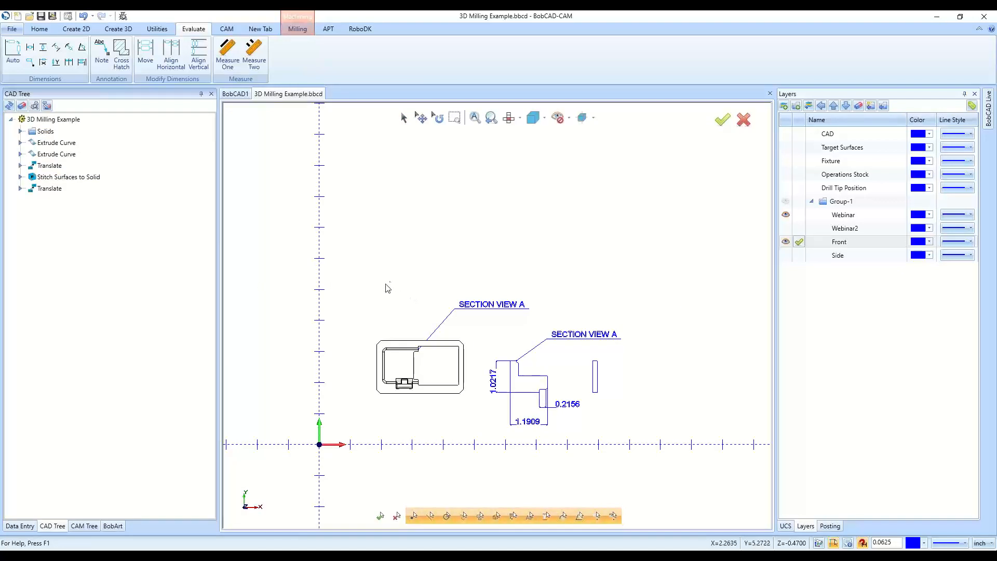
left_click(10, 29)
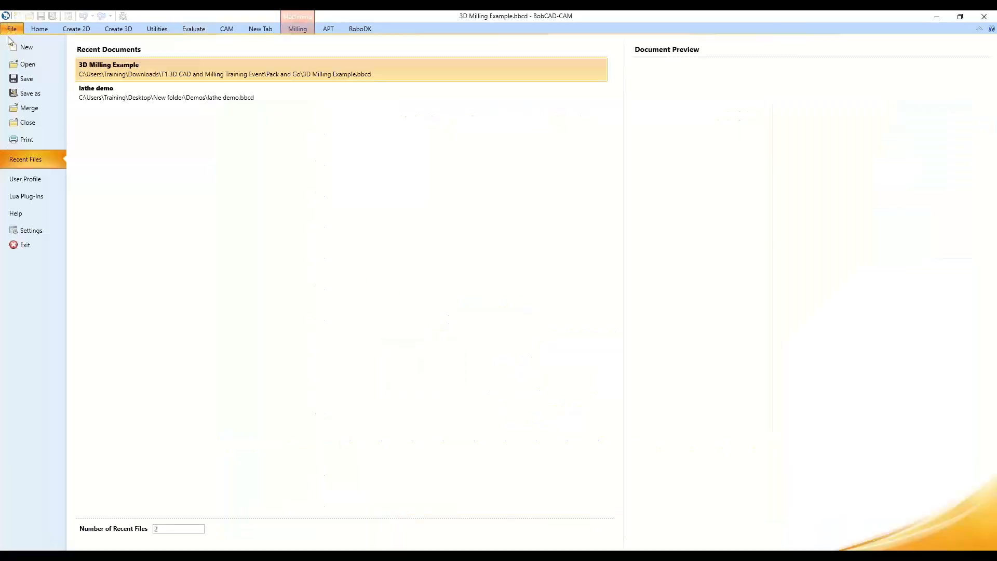
left_click(52, 109)
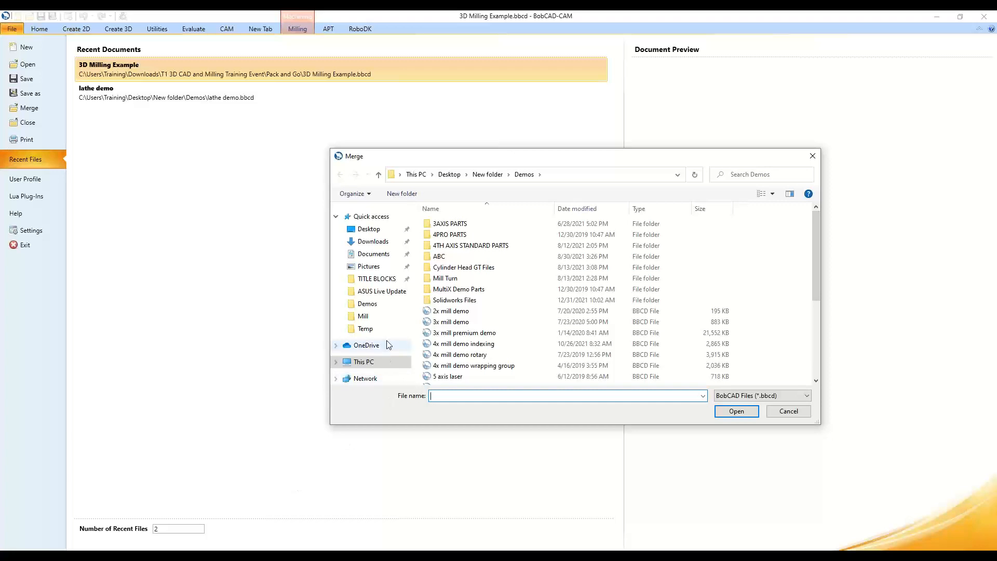
left_click(364, 362)
scroll(499, 306, "down", 3)
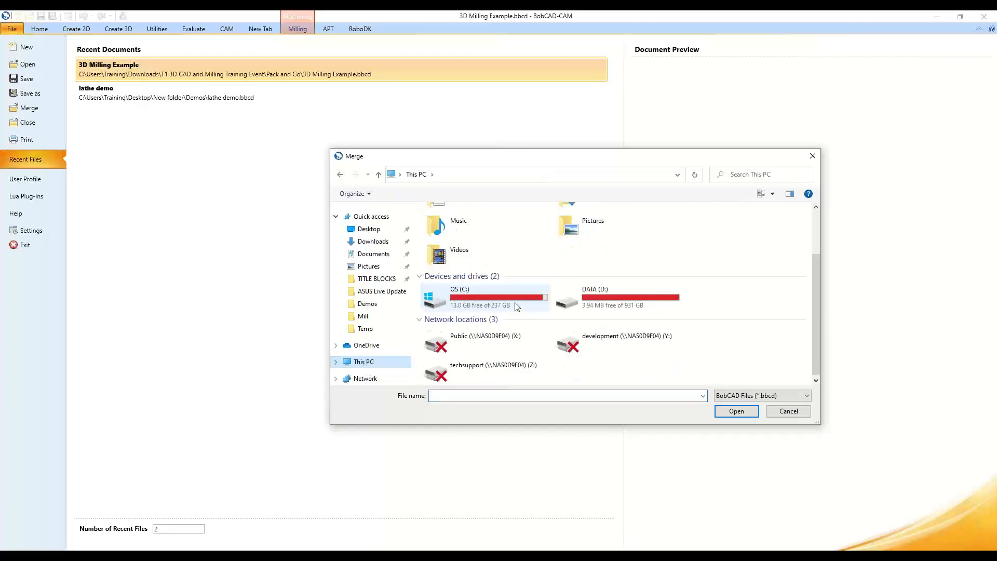
left_click(487, 295)
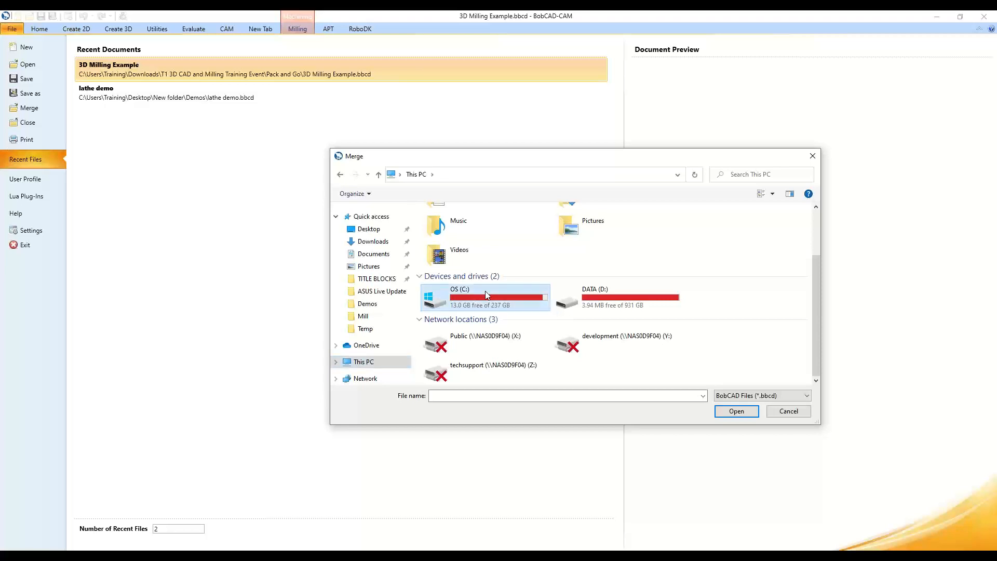
double_click(508, 308)
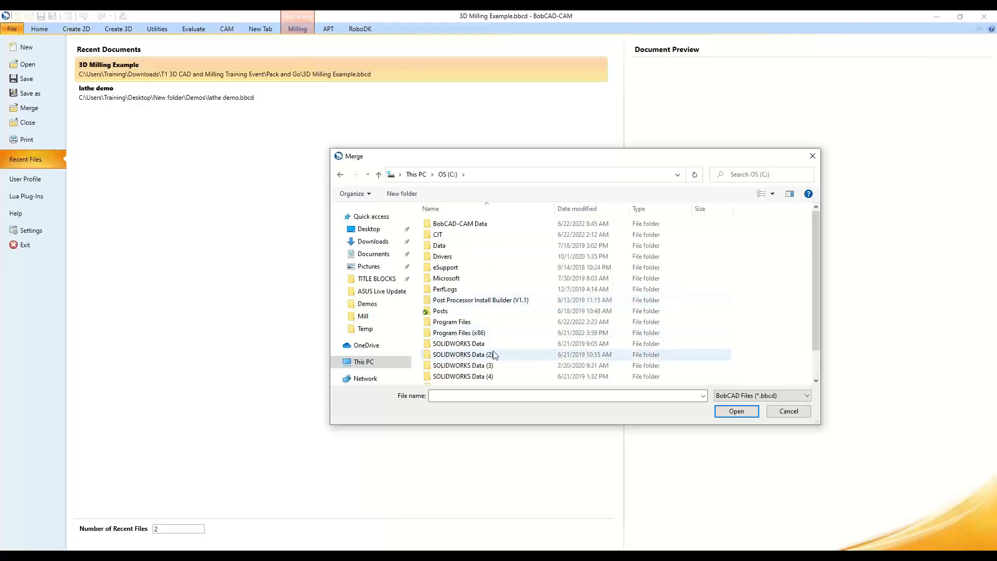
double_click(521, 224)
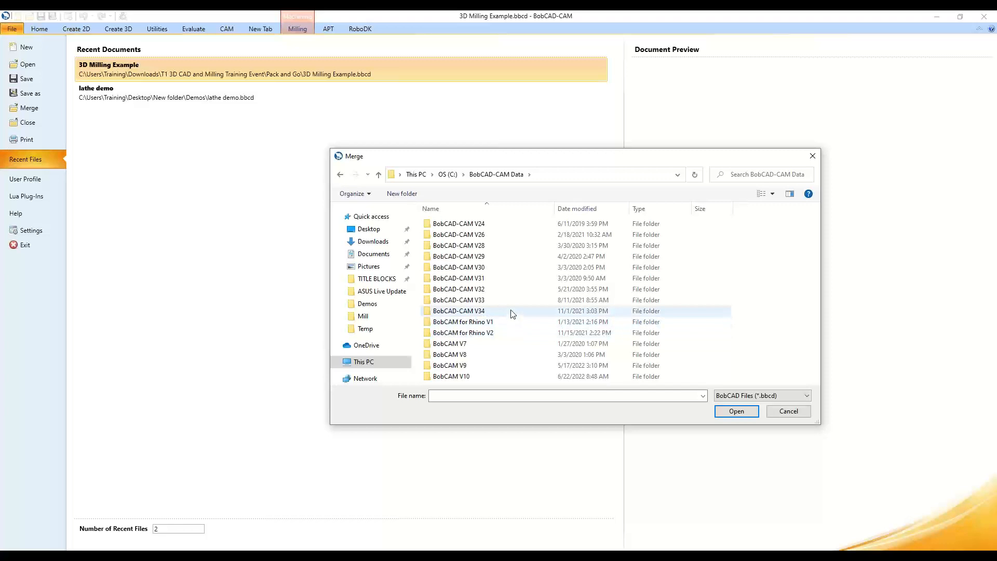
double_click(511, 323)
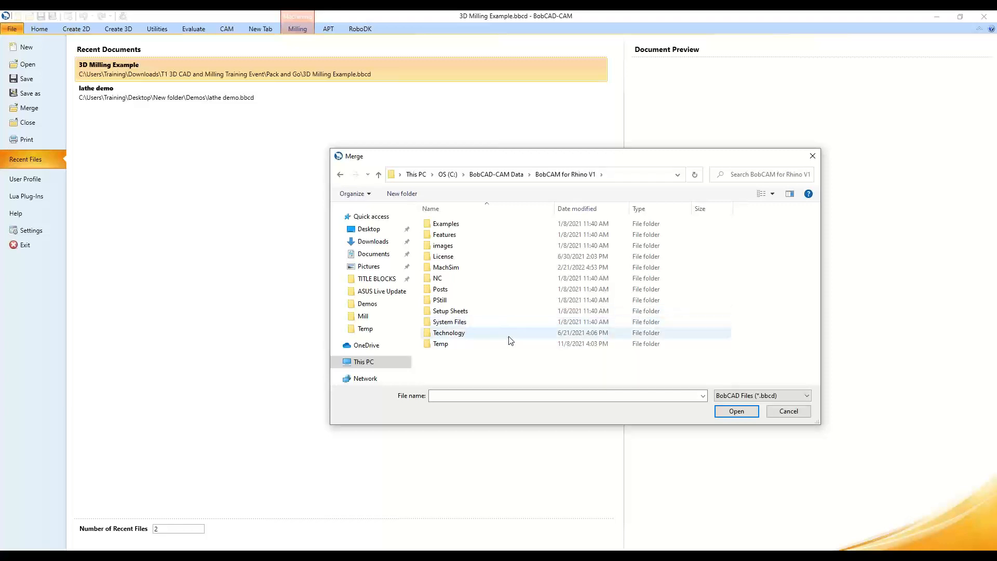
double_click(491, 224)
double_click(490, 224)
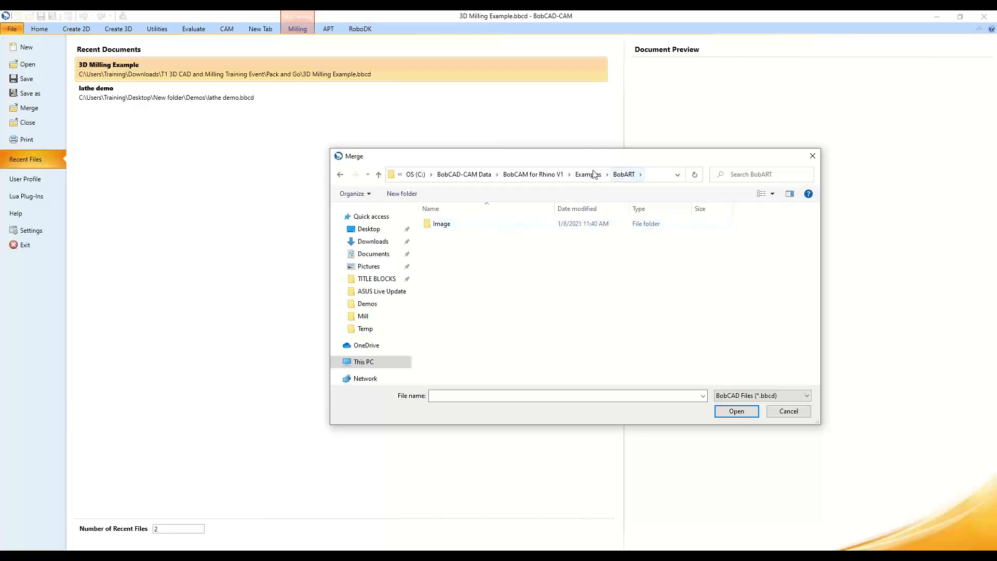
left_click(472, 175)
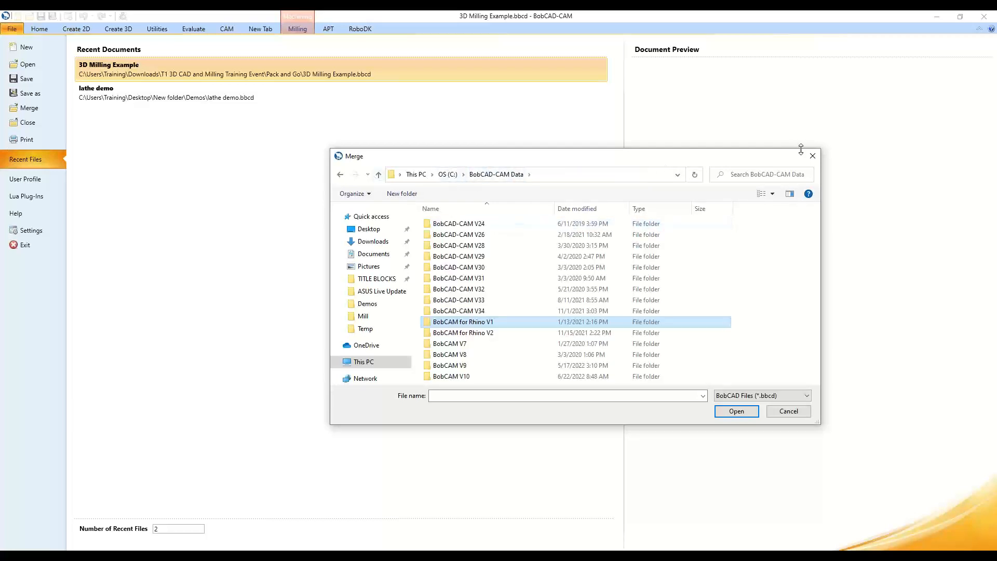
left_click(812, 156)
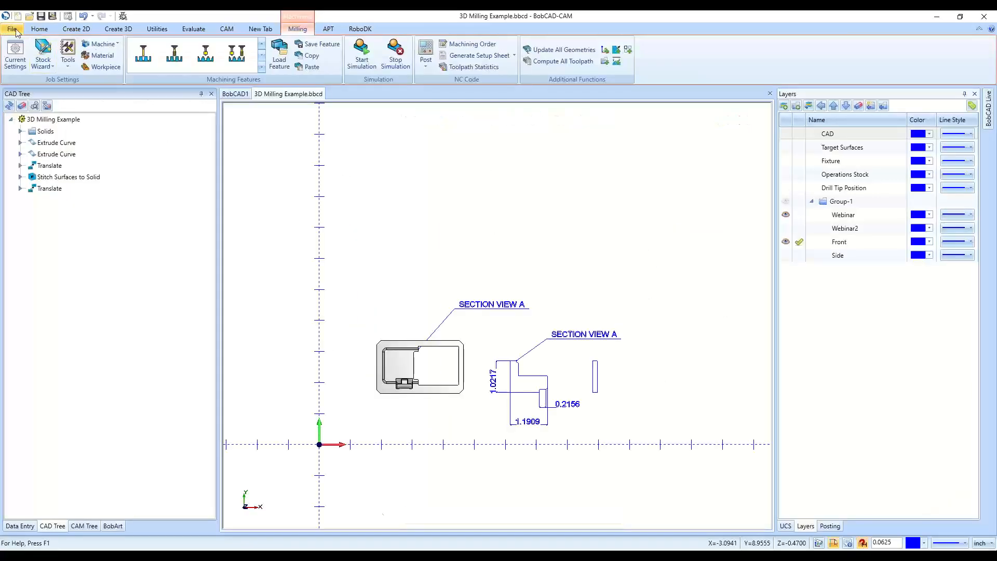
Merge the title block "ARCH C 18x24 -Landscape" from C:\BobCAD-CAM Data\BobCAD-CAM V34\Examples\TITLE BLOCKS into the drawing
left_click(16, 30)
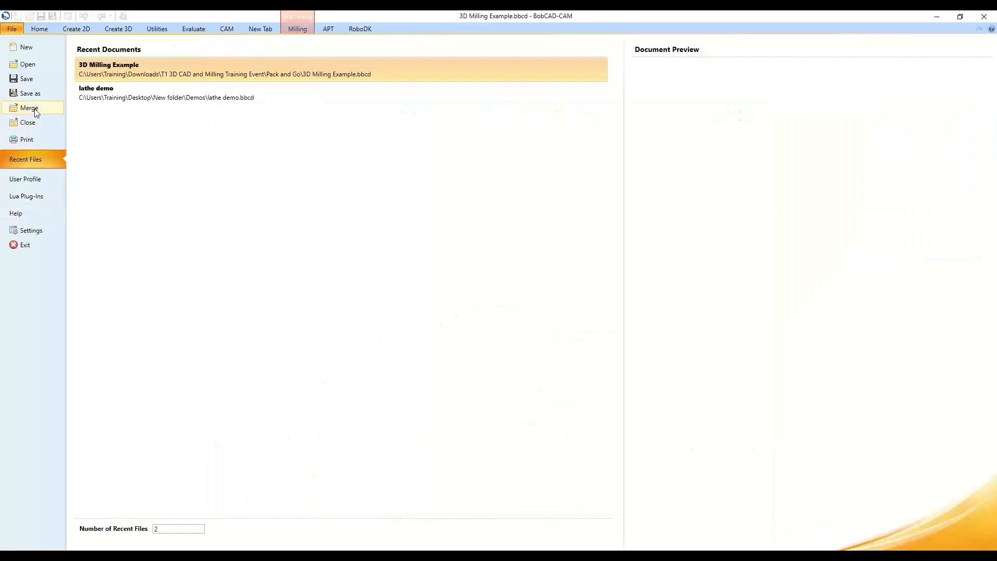
left_click(36, 110)
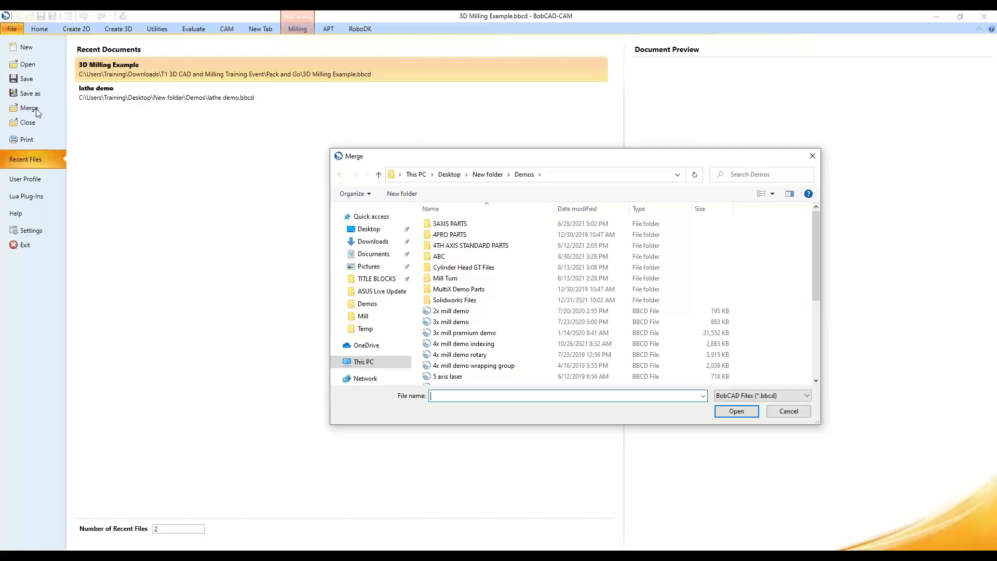
left_click(363, 362)
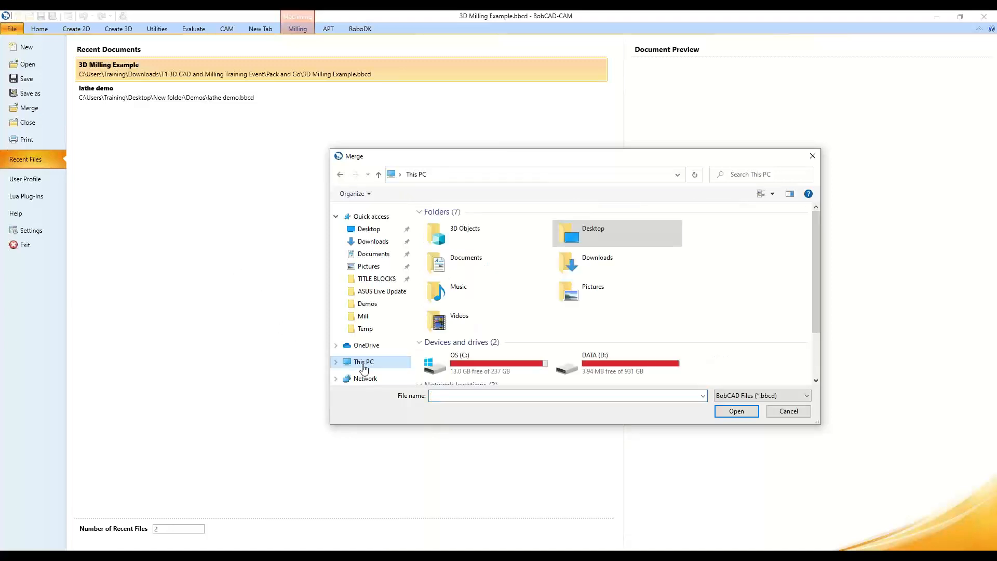
double_click(496, 370)
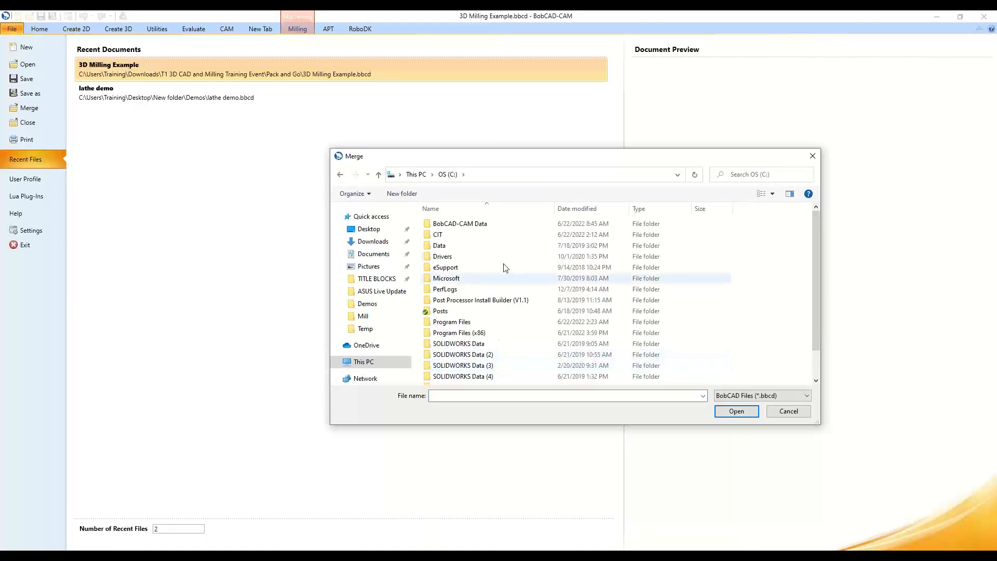
double_click(514, 229)
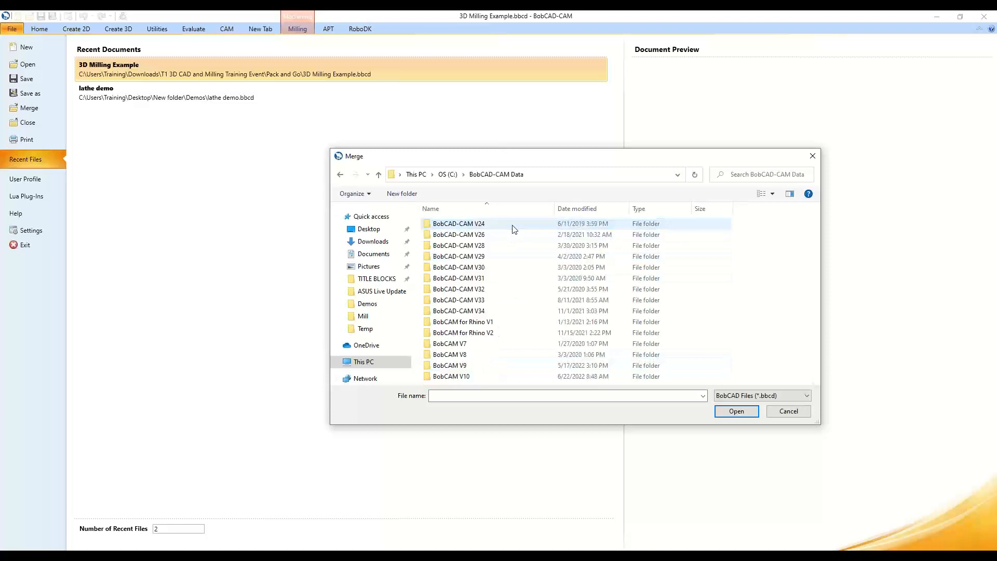
double_click(496, 311)
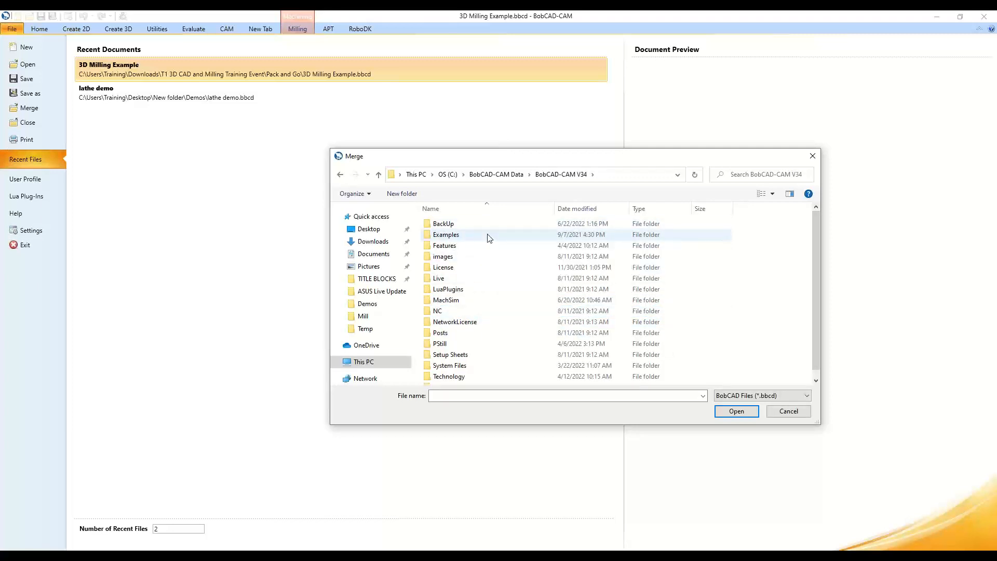
double_click(489, 237)
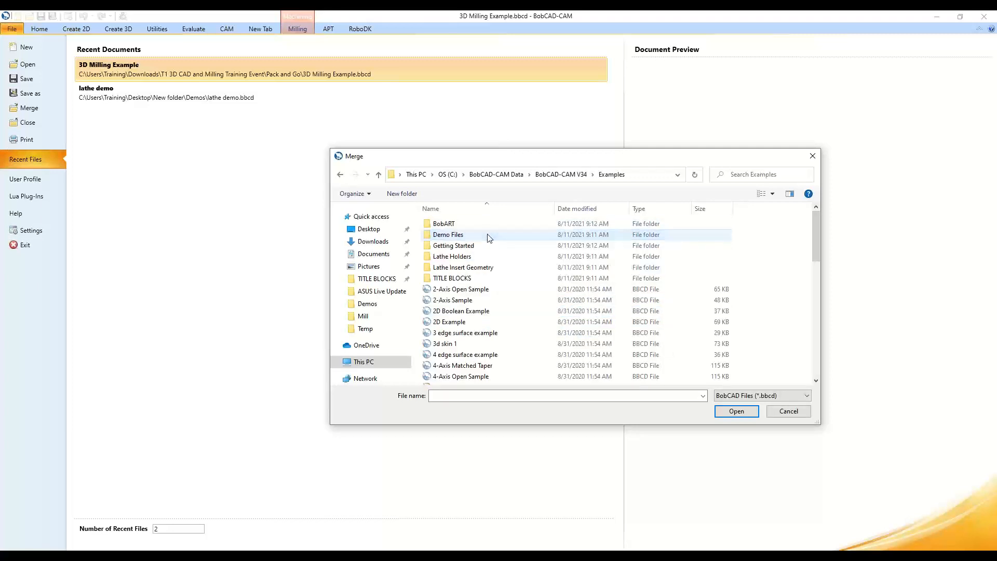
double_click(494, 278)
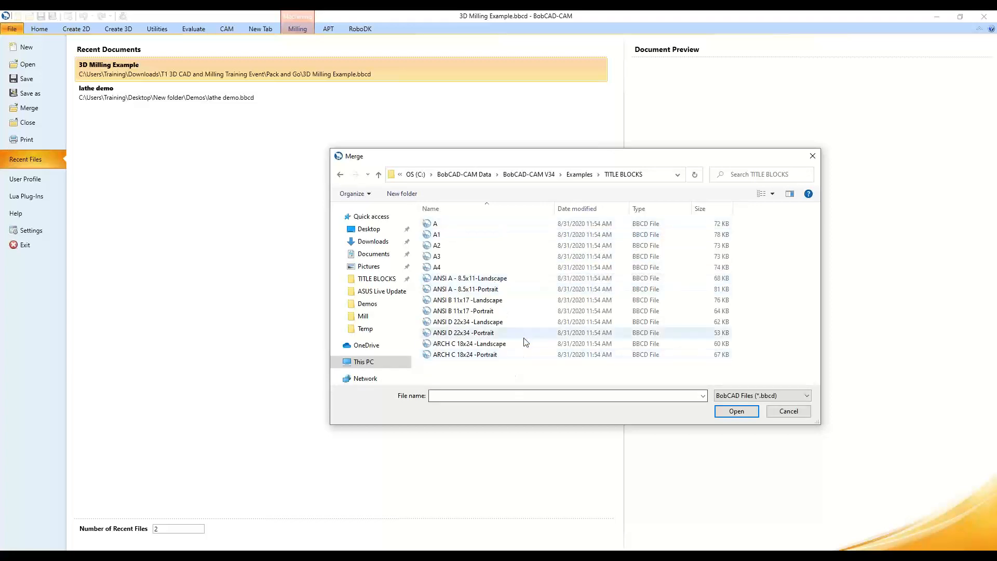
double_click(501, 344)
scroll(394, 312, "down", 8)
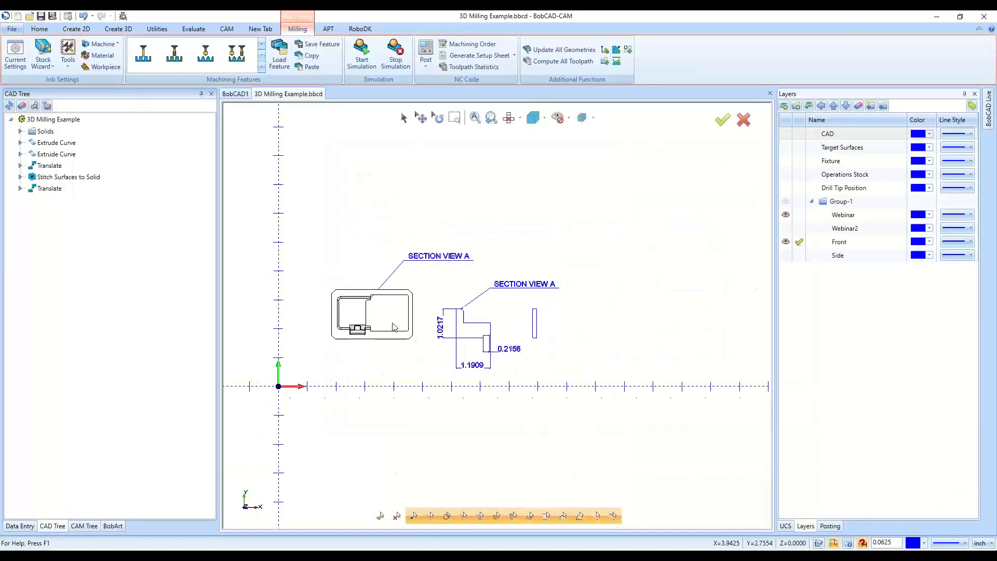
Show the Side layer and try merging the title block "ANSI A - 8.5x11-Landscape" from C:\BobCAD-CAM Data\BobCAD-CAM V34\Examples\TITLE BLOCKS
scroll(390, 301, "up", 2)
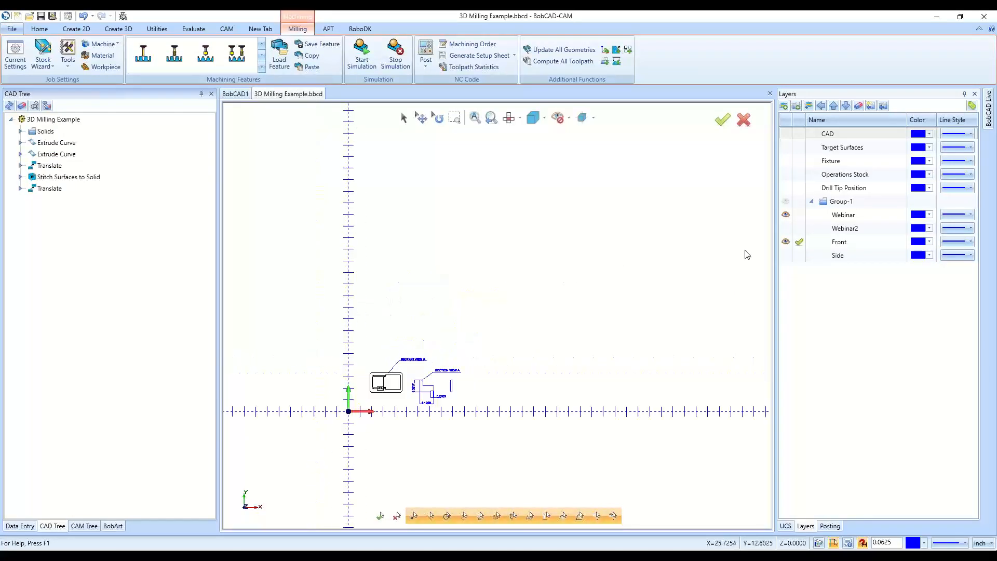
left_click(786, 255)
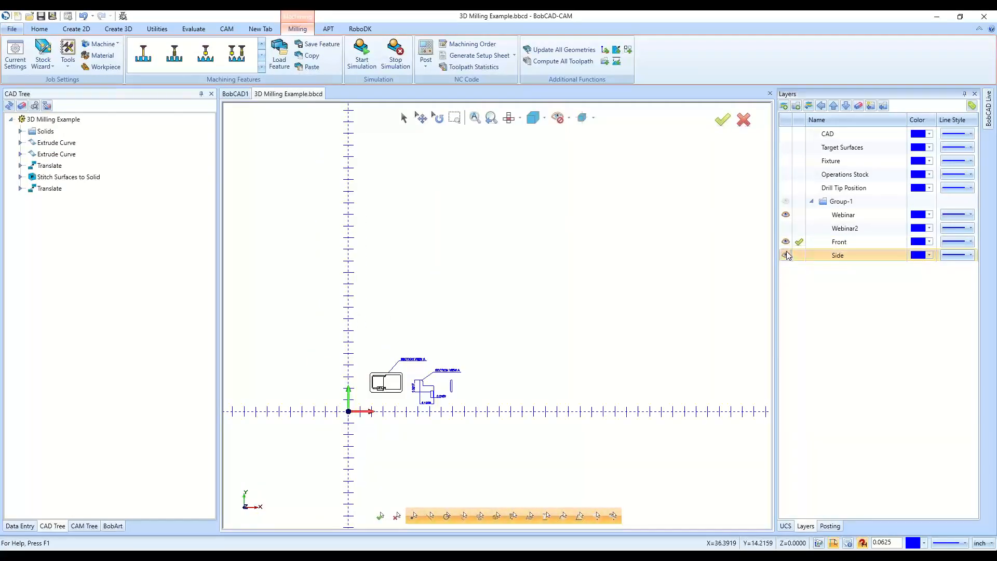
left_click(13, 29)
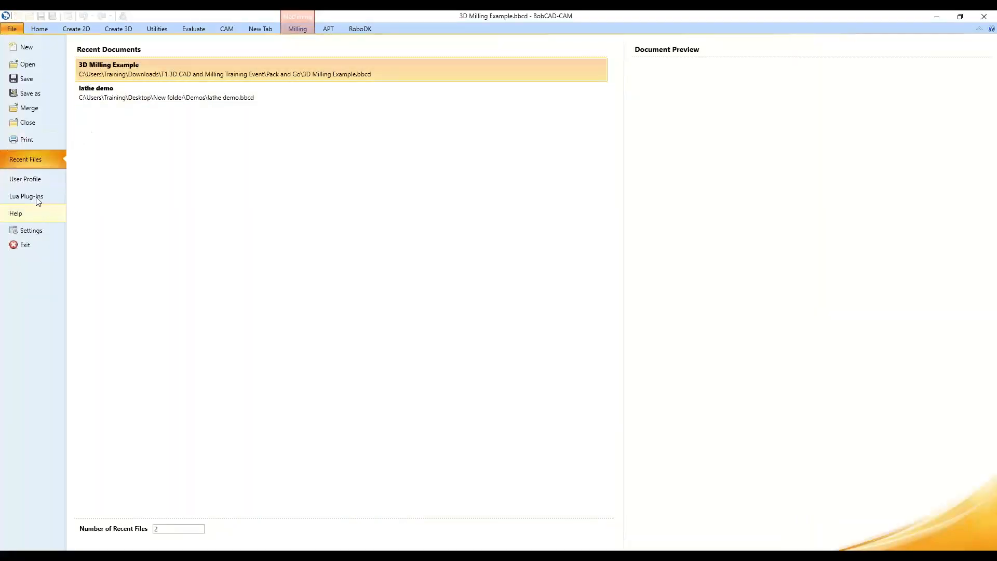
left_click(27, 108)
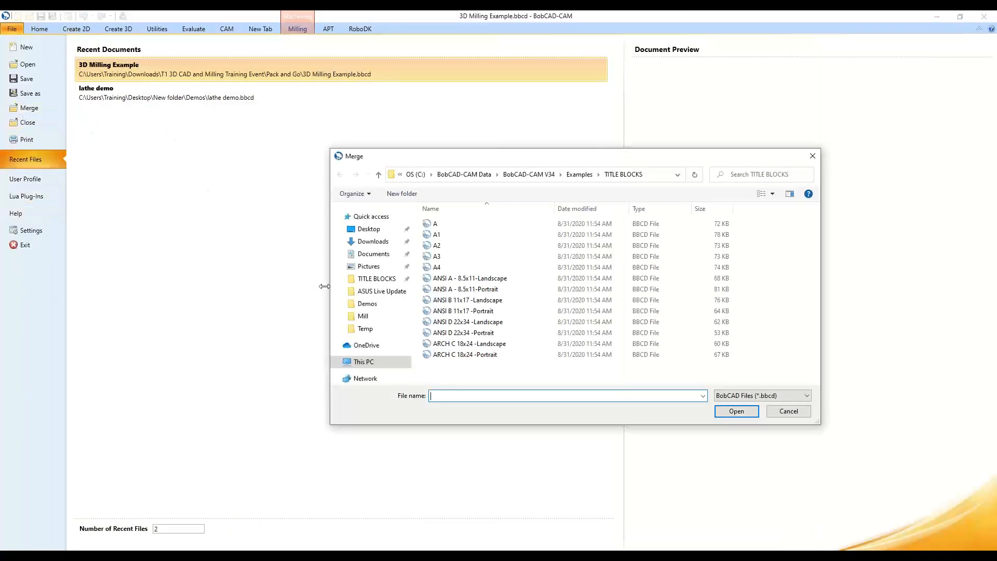
left_click(362, 362)
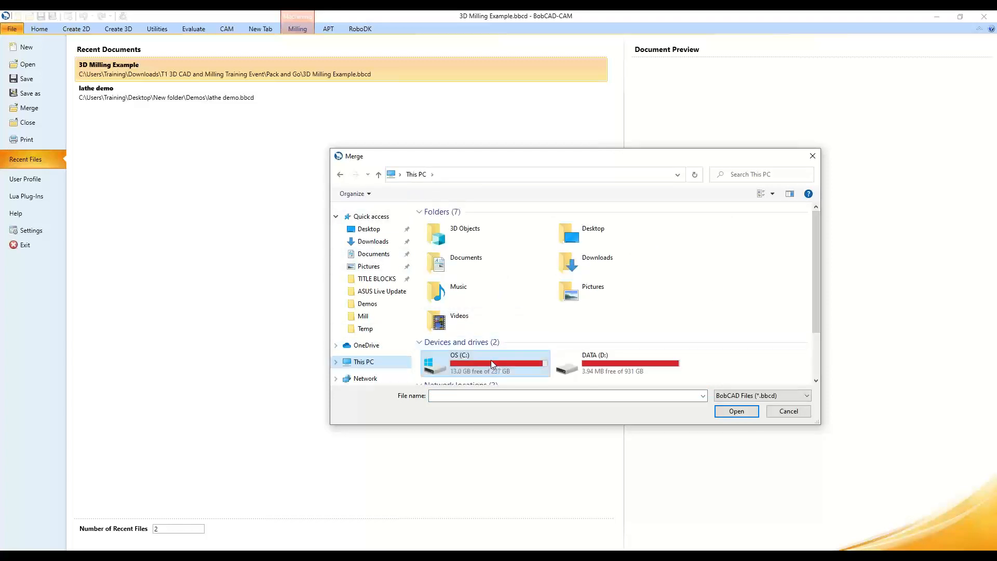
double_click(492, 363)
double_click(510, 224)
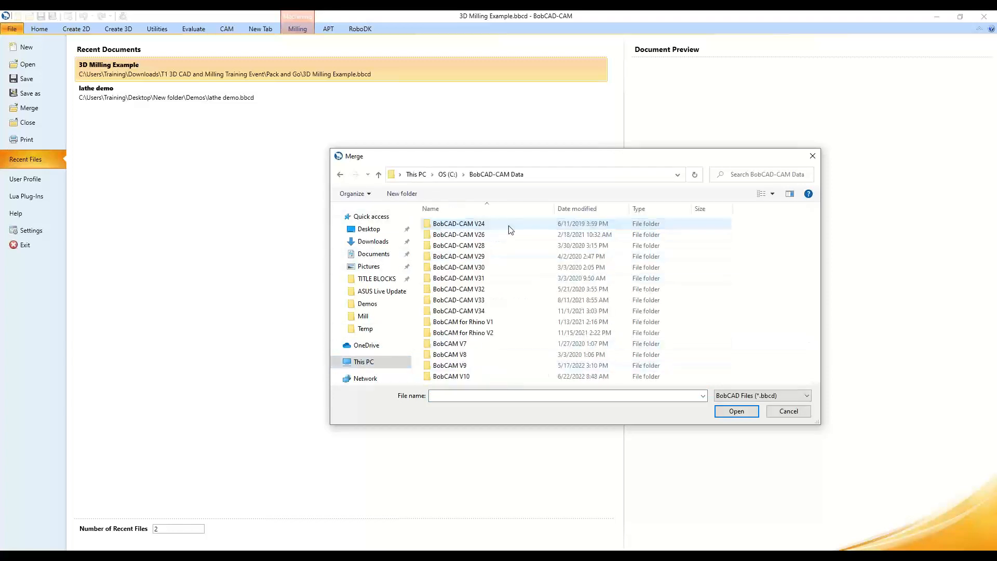
double_click(509, 311)
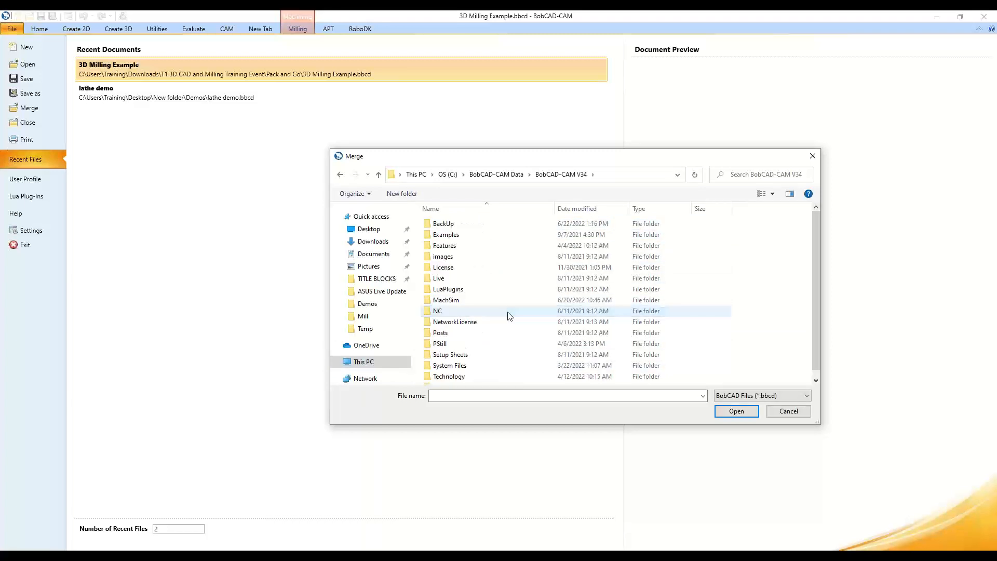
double_click(492, 234)
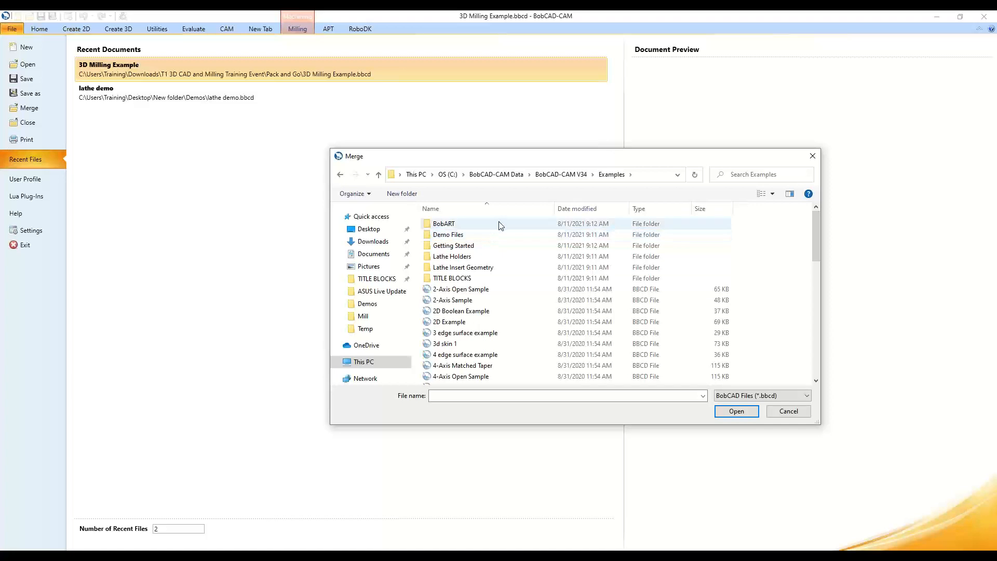
double_click(493, 279)
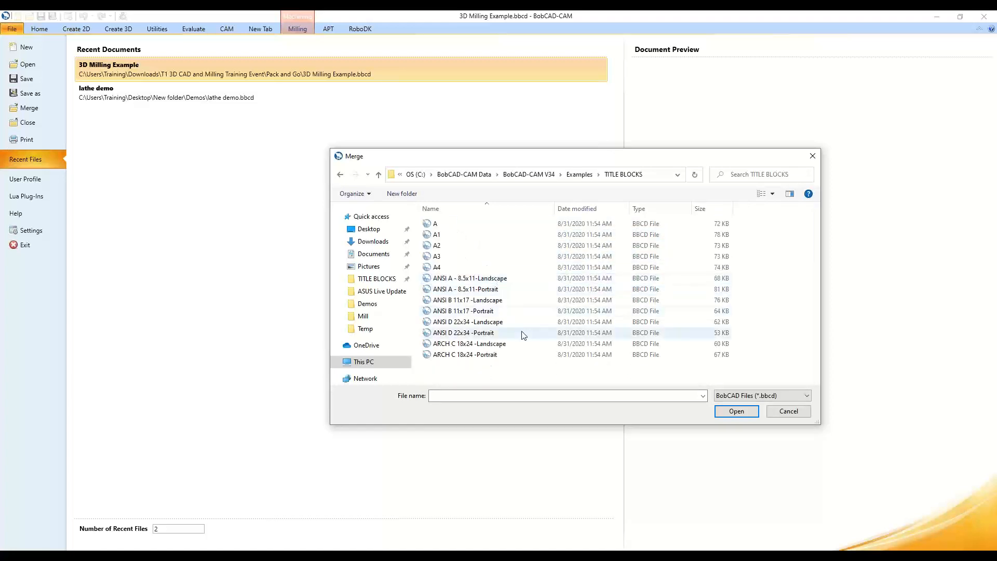
double_click(534, 280)
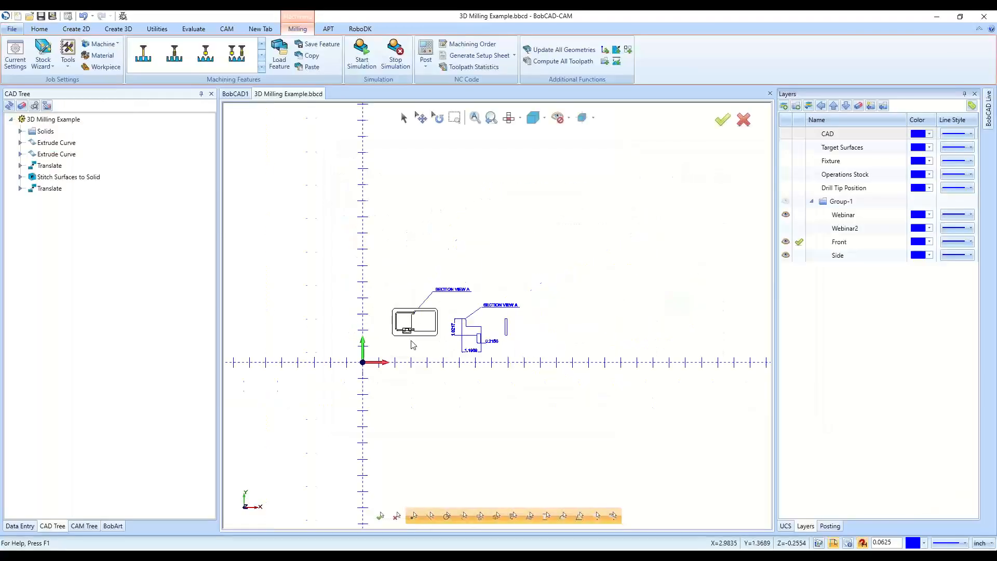
scroll(413, 345, "down", 2)
Add a new layer below the existing ones and try merging the title block "ANSI A - 8.5x11-Landscape" into the drawing again
right_click(827, 293)
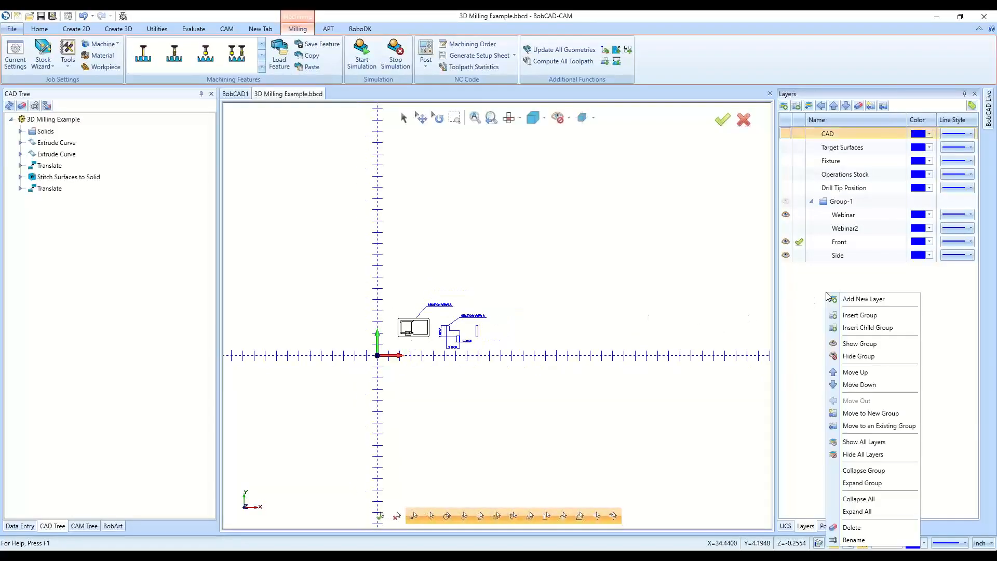
left_click(835, 300)
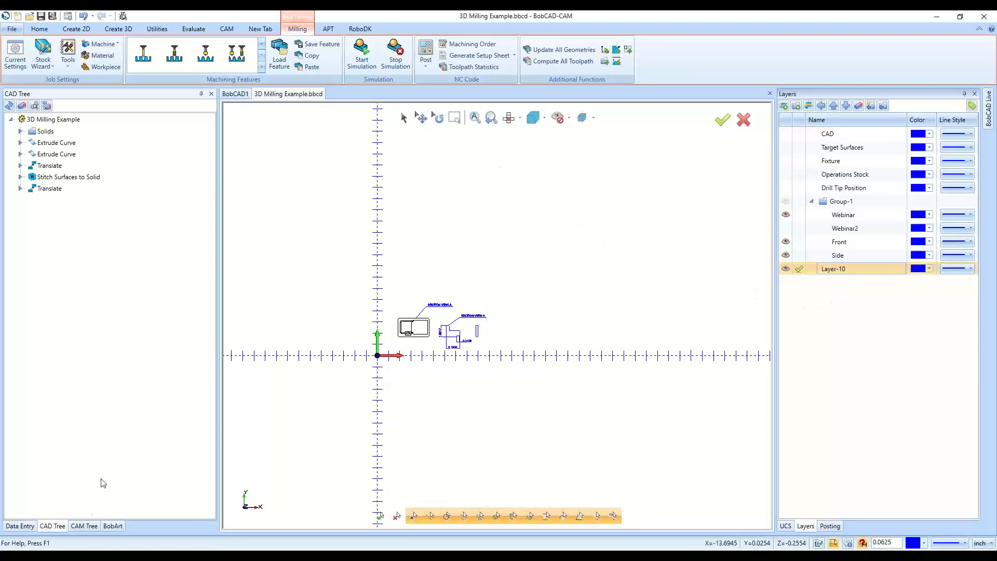
left_click(11, 29)
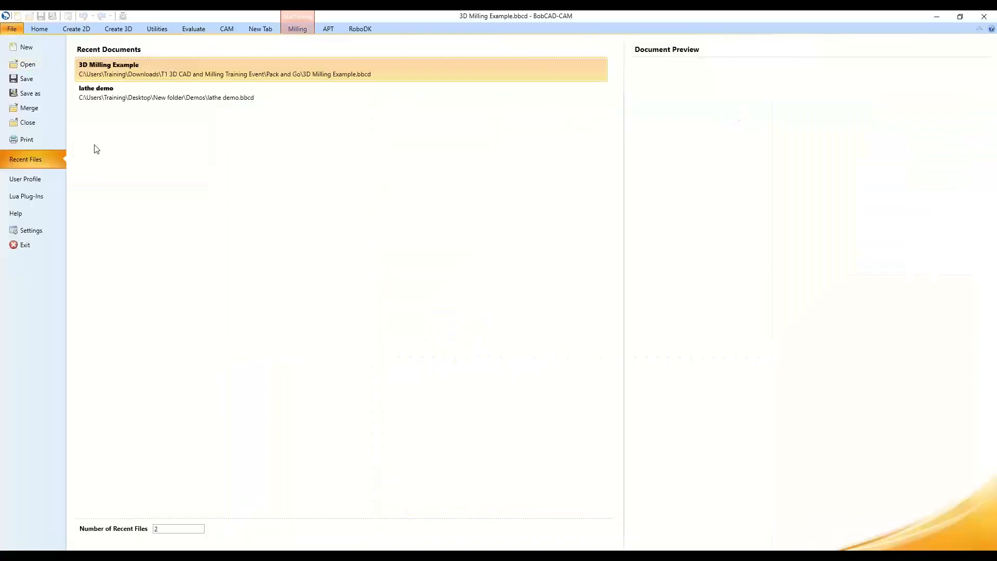
left_click(31, 107)
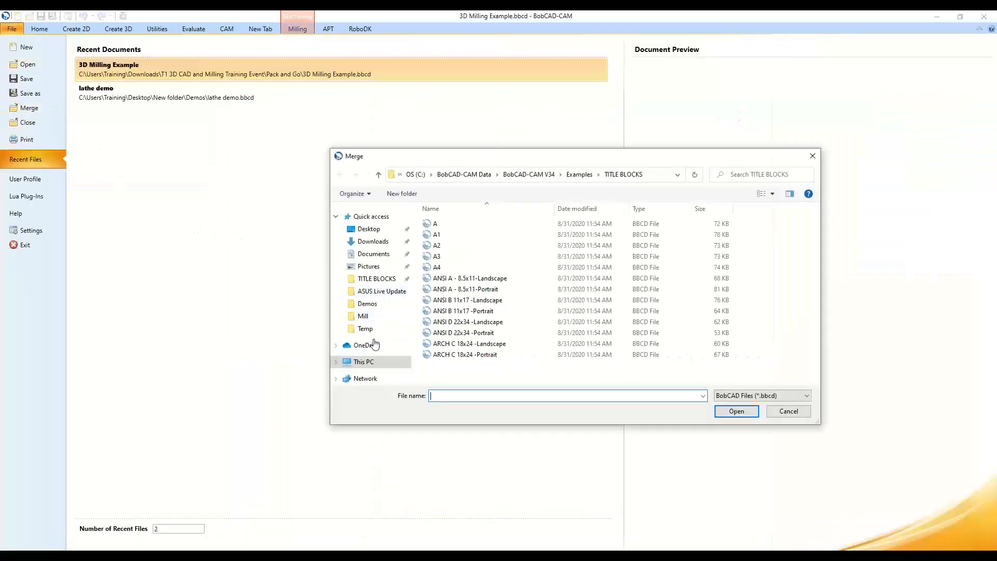
double_click(522, 279)
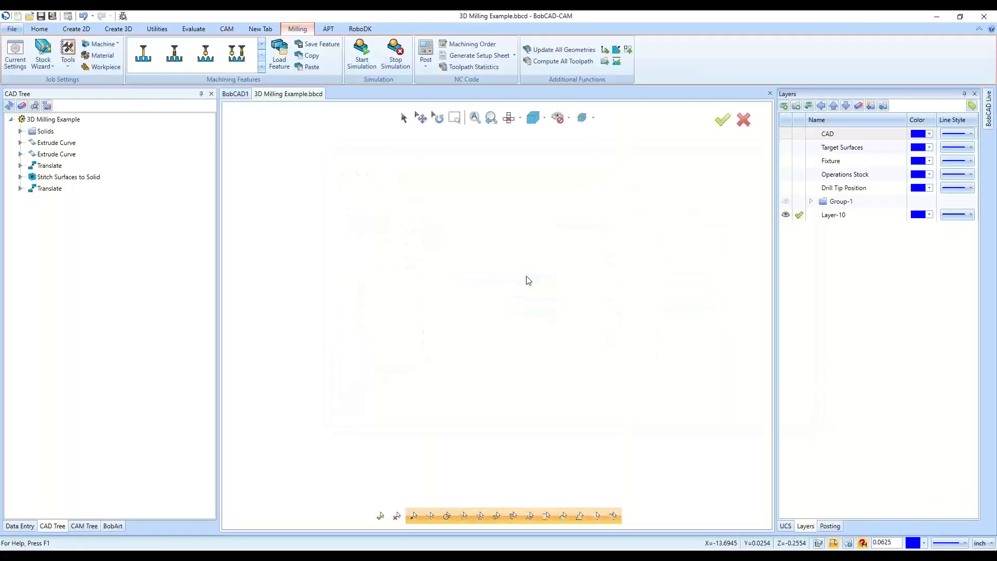
scroll(397, 416, "down", 4)
scroll(397, 416, "up", 1)
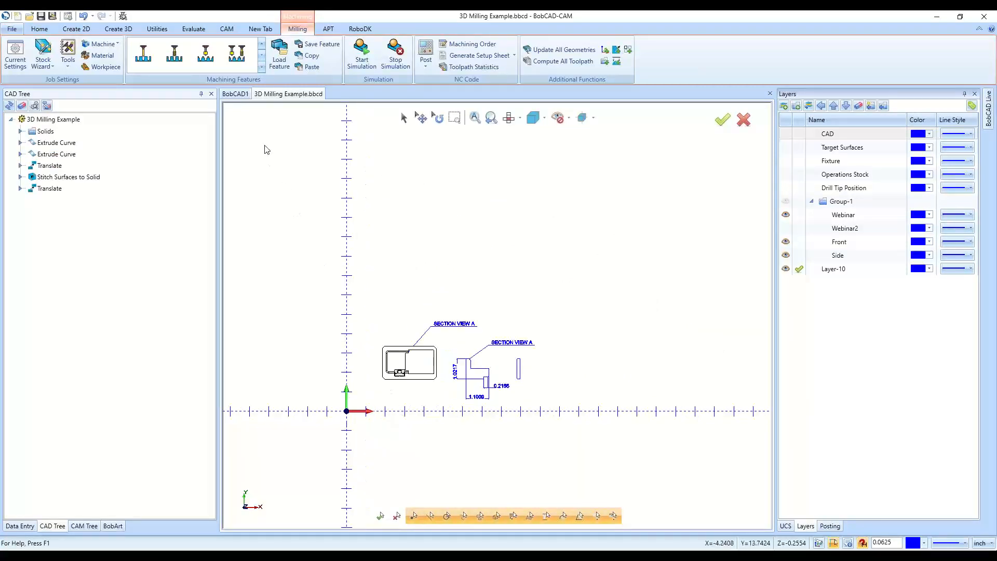
left_click(235, 94)
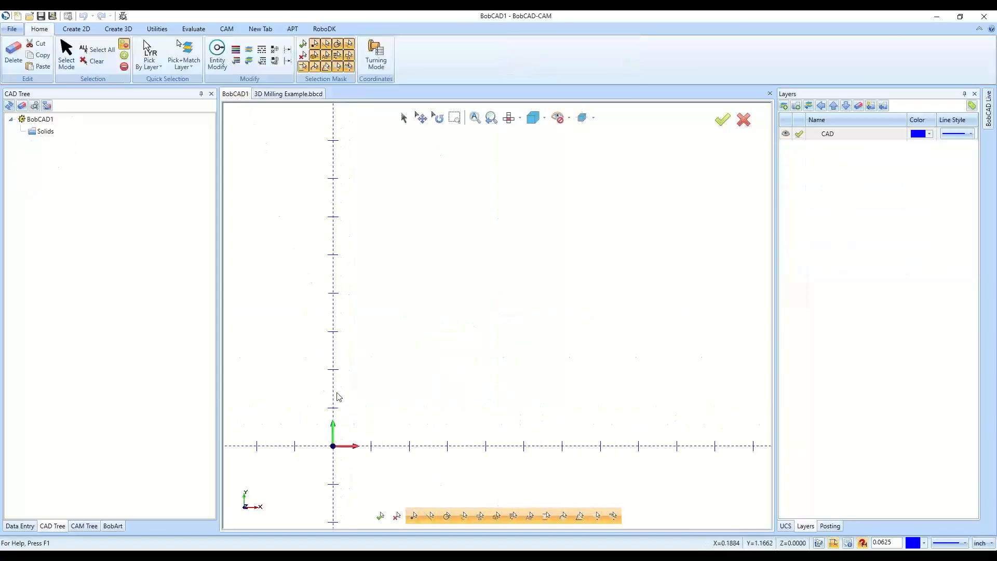
left_click(17, 32)
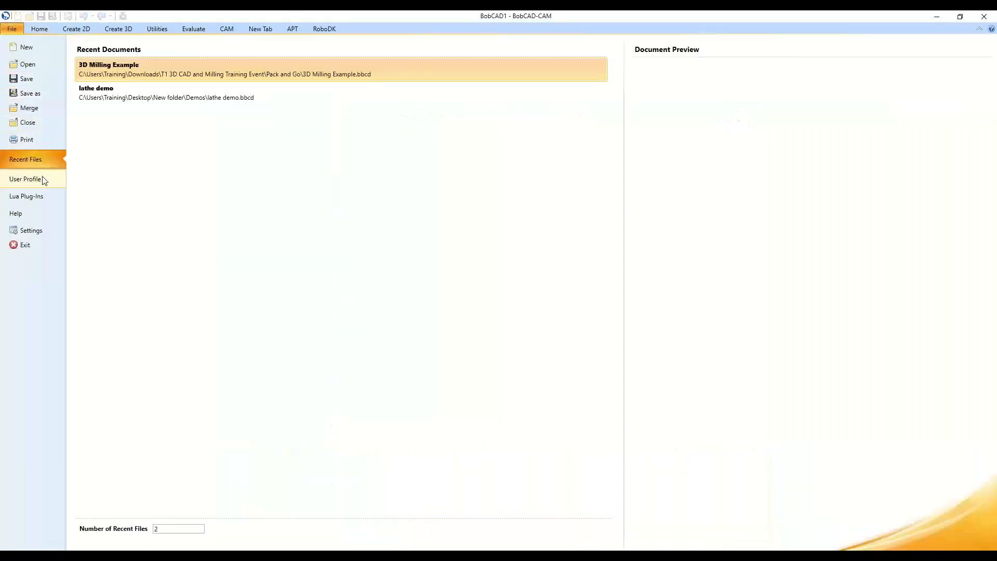
left_click(38, 30)
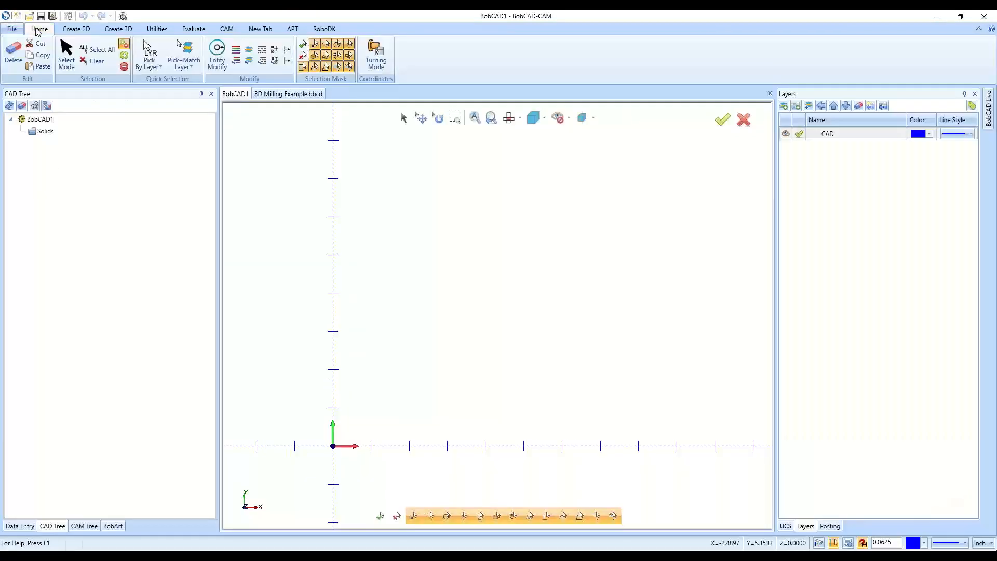
left_click(276, 95)
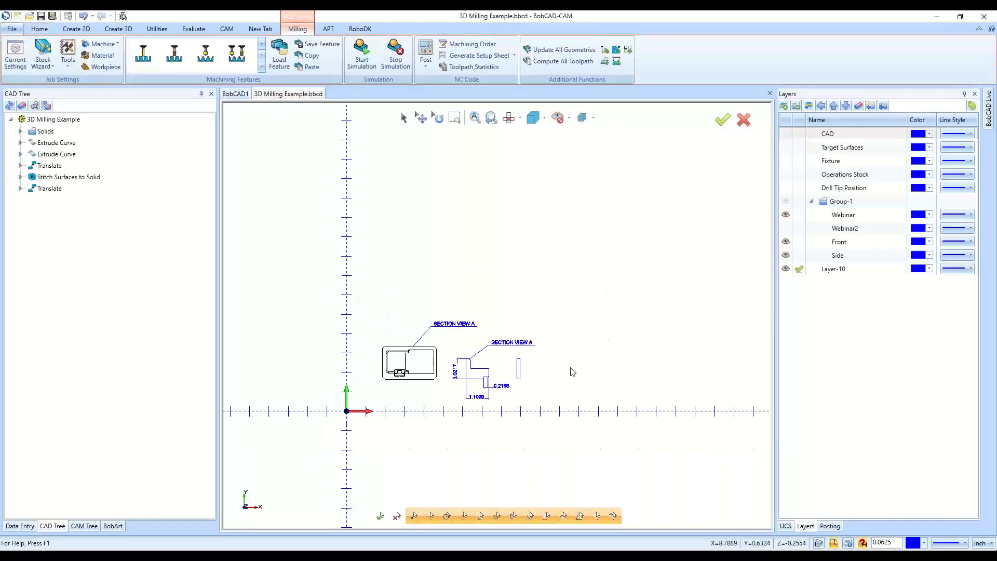
Open the title block file "ARCH C 18x24 -Landscape" from the TITLE BLOCKS folder as a separate document
left_click(30, 21)
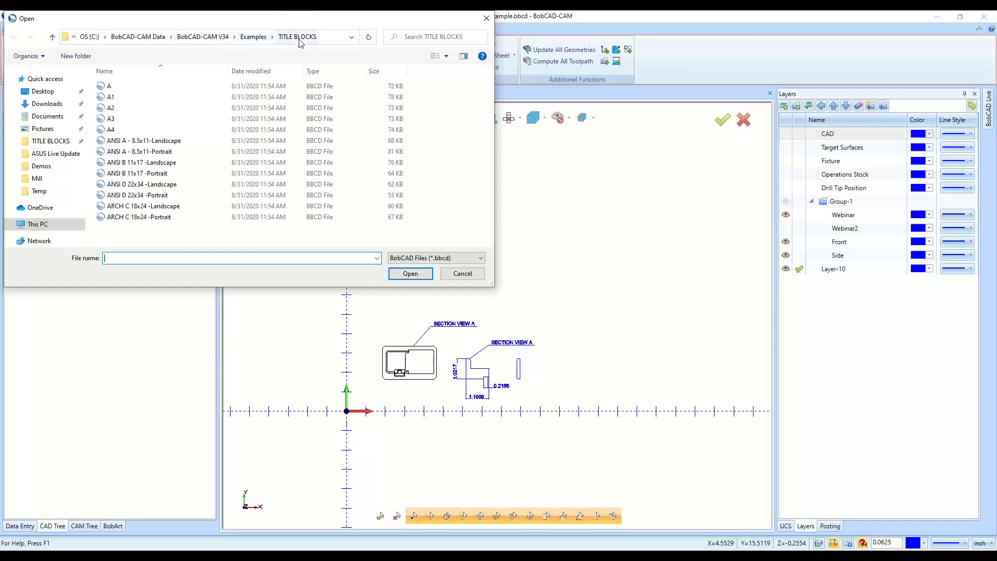
double_click(177, 207)
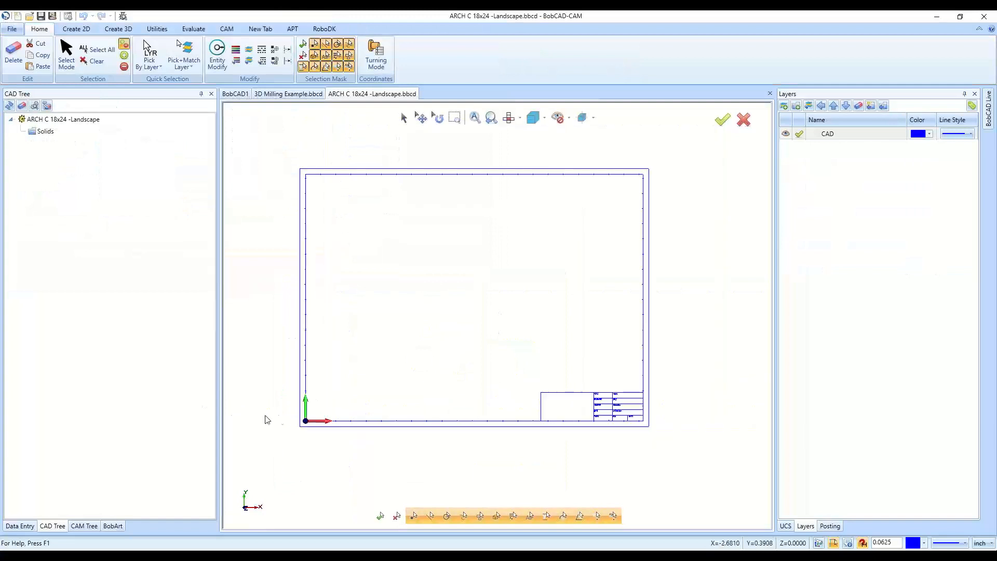
Try modifying the title block's MODEL label by switching it from the BobCAD font to a Windows font
scroll(534, 444, "up", 6)
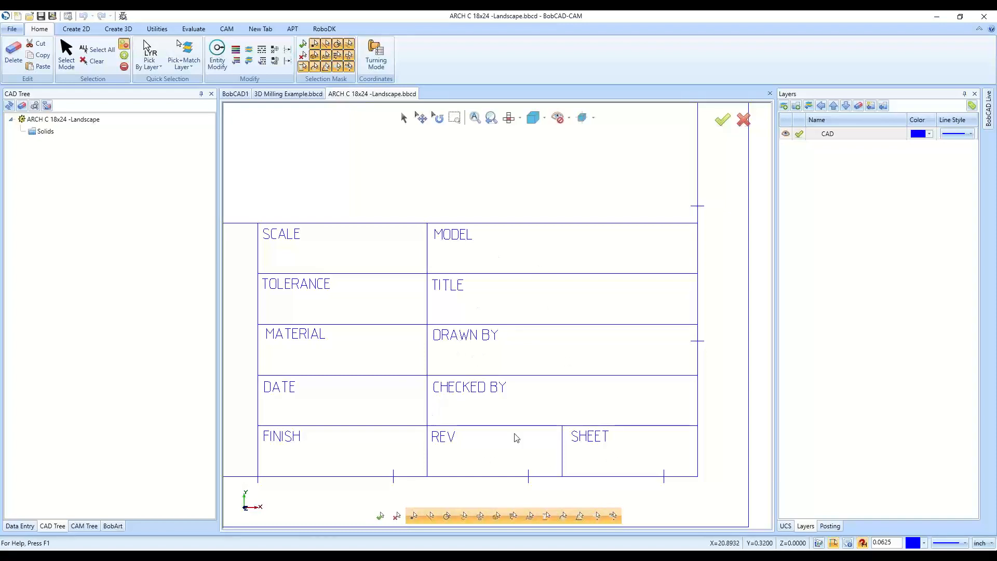
left_click(404, 119)
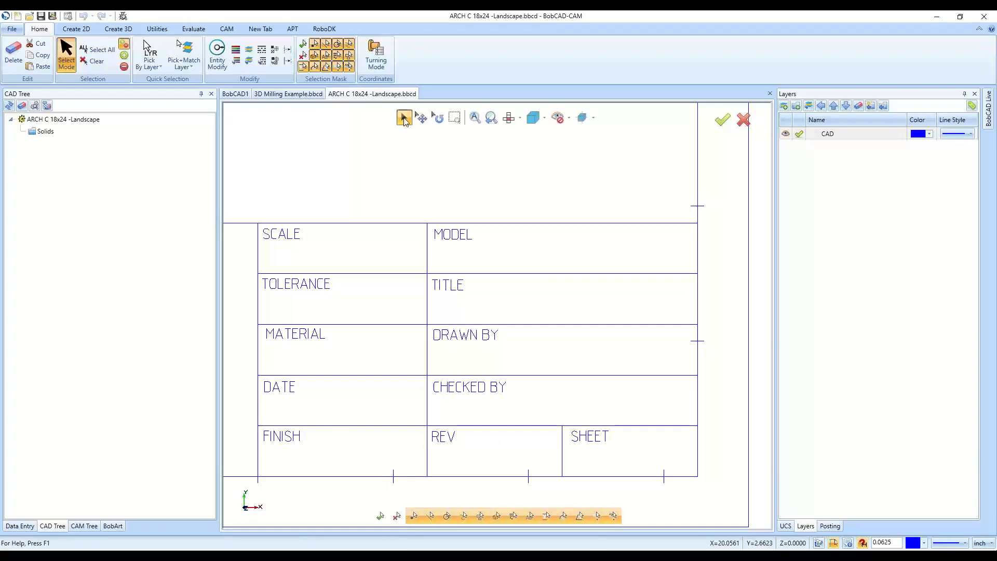
left_click(493, 234)
right_click(471, 177)
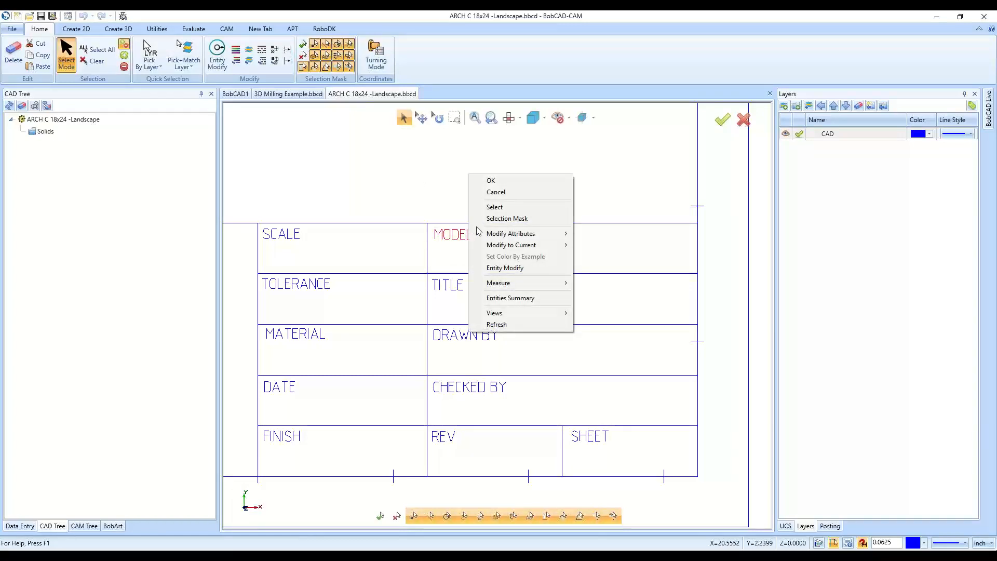
left_click(494, 268)
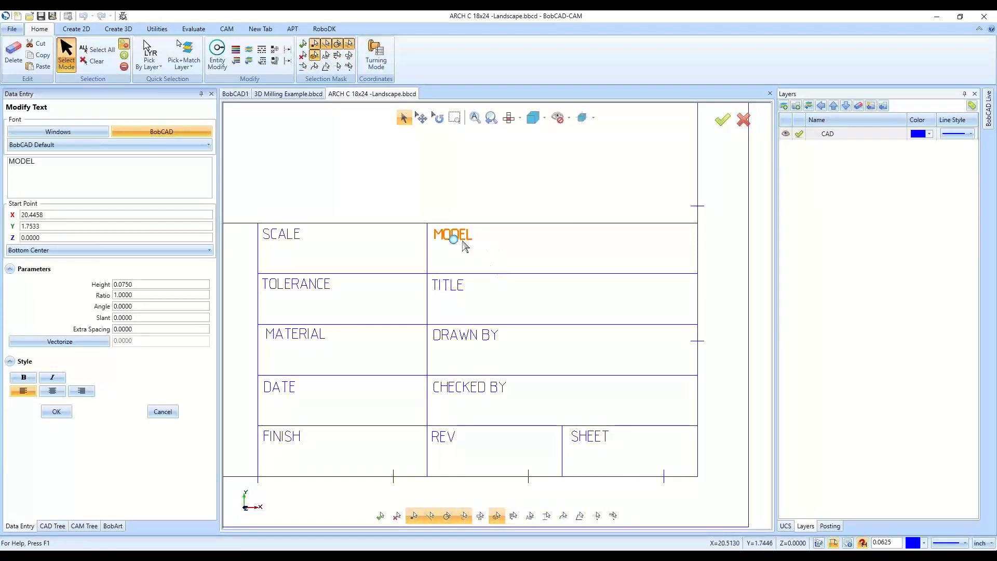
left_click(43, 146)
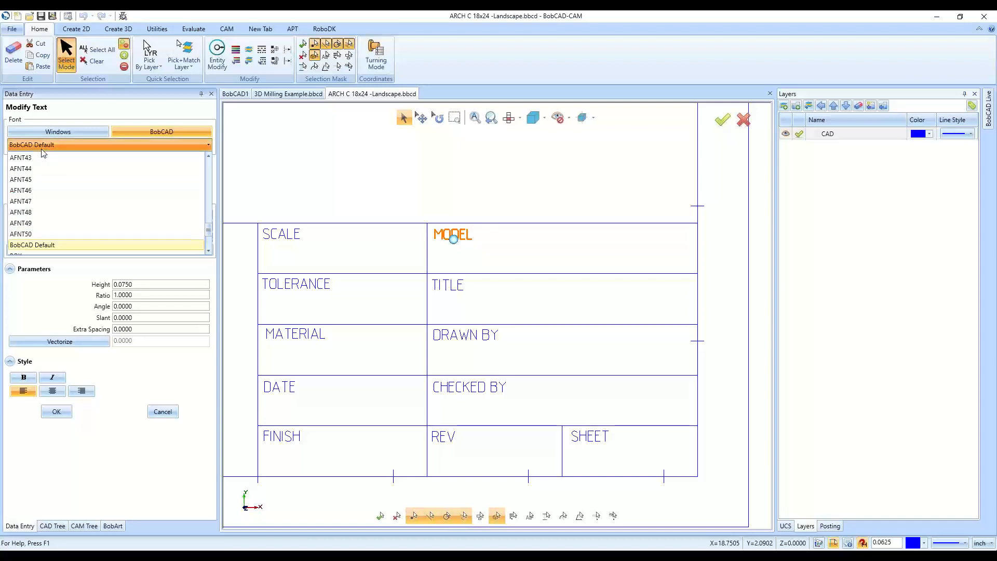
left_click(63, 132)
left_click(63, 133)
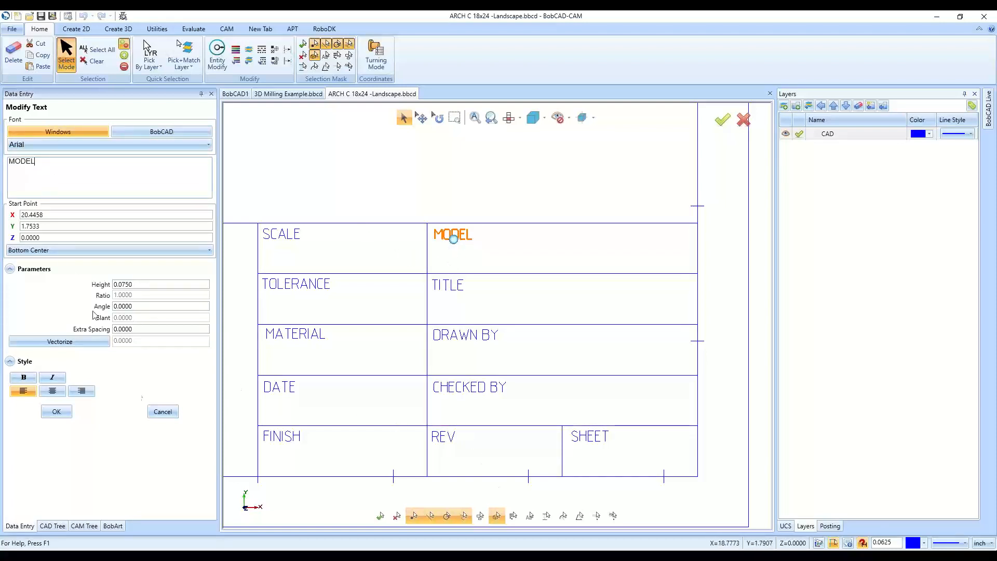
left_click(163, 412)
scroll(552, 433, "down", 3)
scroll(552, 433, "down", 4)
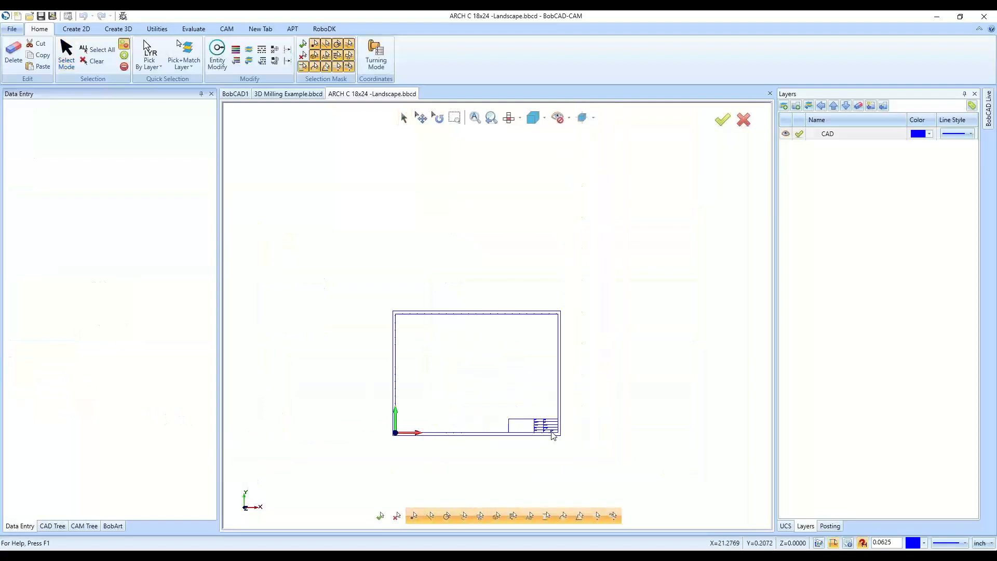
Copy the part, section profile, dimensions and notes from the 3D Milling Example drawing and paste them into the "ARCH C 18x24 -Landscape" sheet
left_click(278, 95)
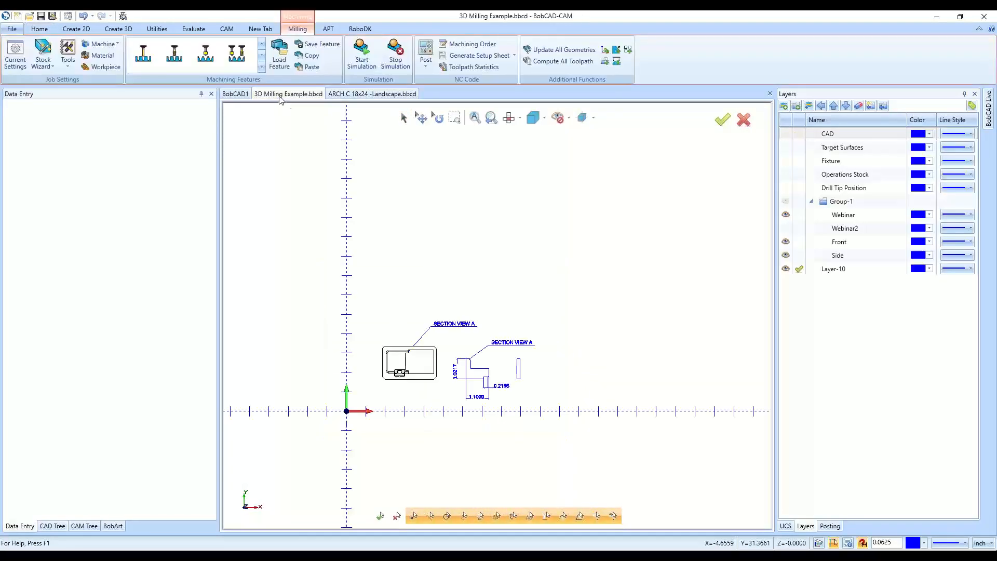
left_click(404, 119)
mouse_move(235, 210)
left_mouse_down()
mouse_move(334, 313)
mouse_move(644, 456)
left_mouse_up()
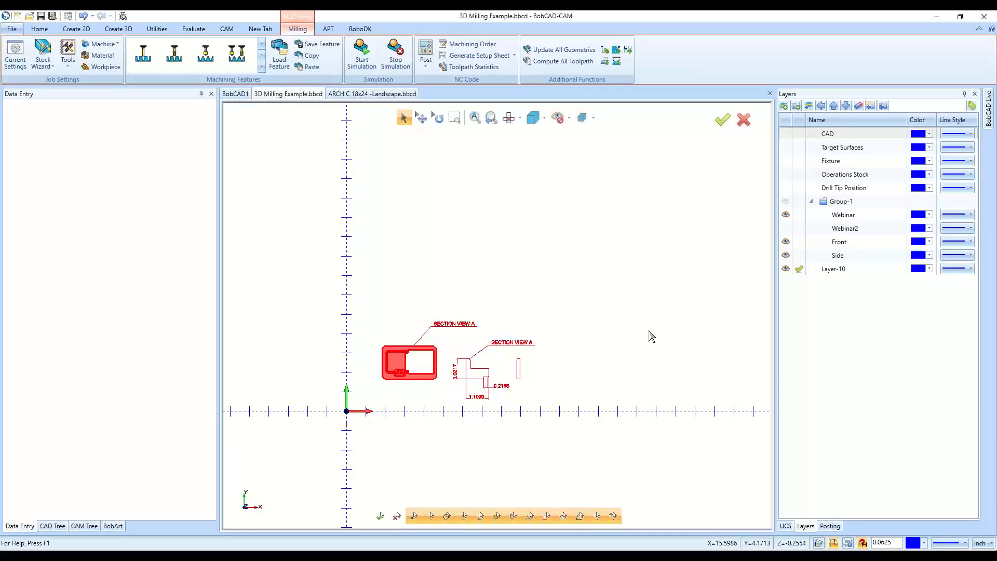
left_click(358, 96)
key("ctrl+v")
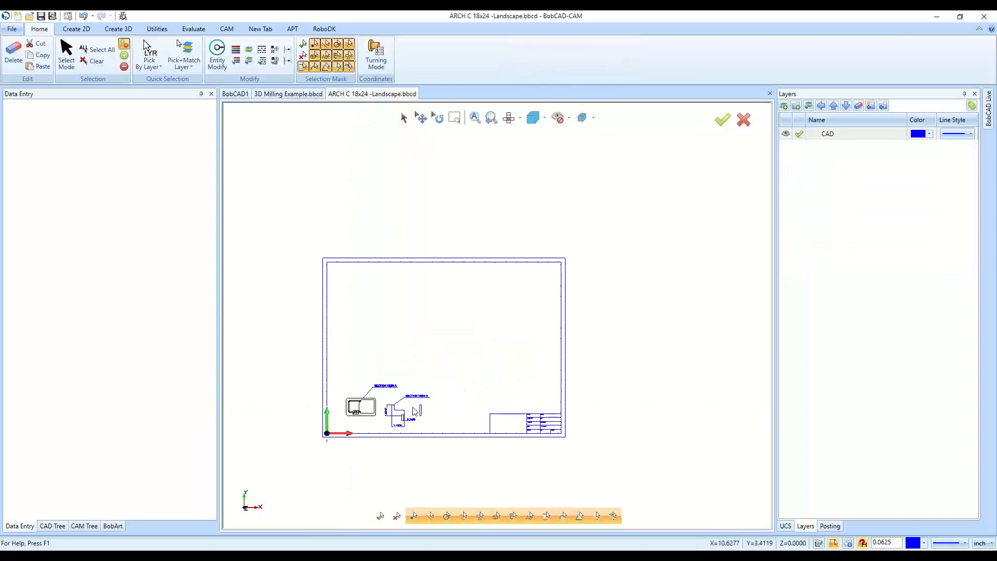
scroll(332, 450, "up", 3)
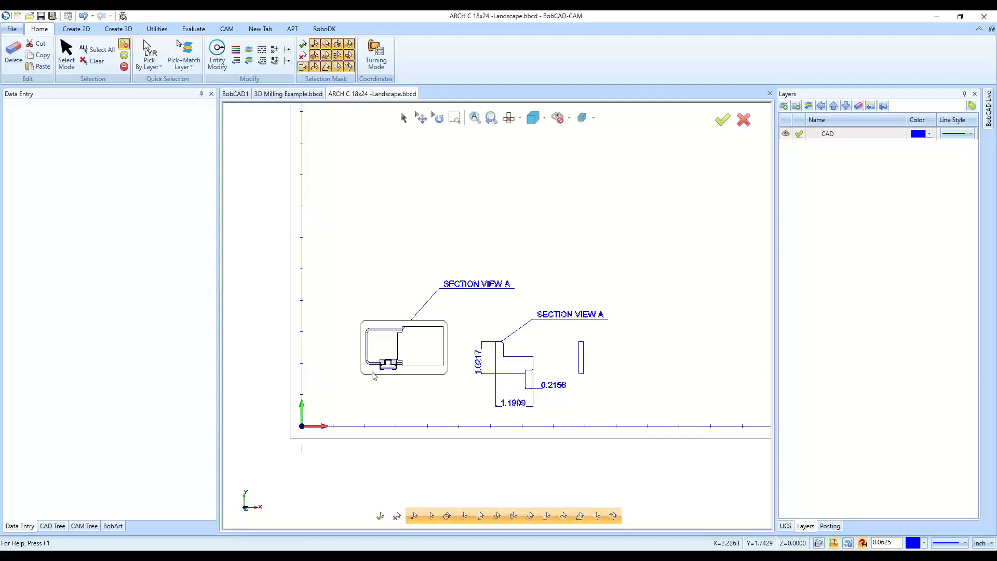
Switch back to the 3D Milling Example drawing
left_click(288, 94)
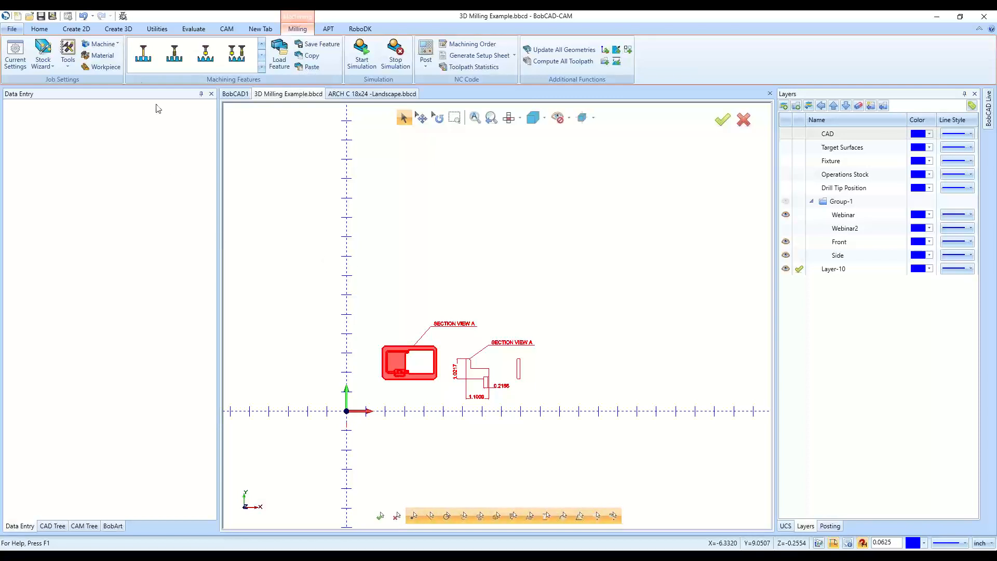
left_click(40, 29)
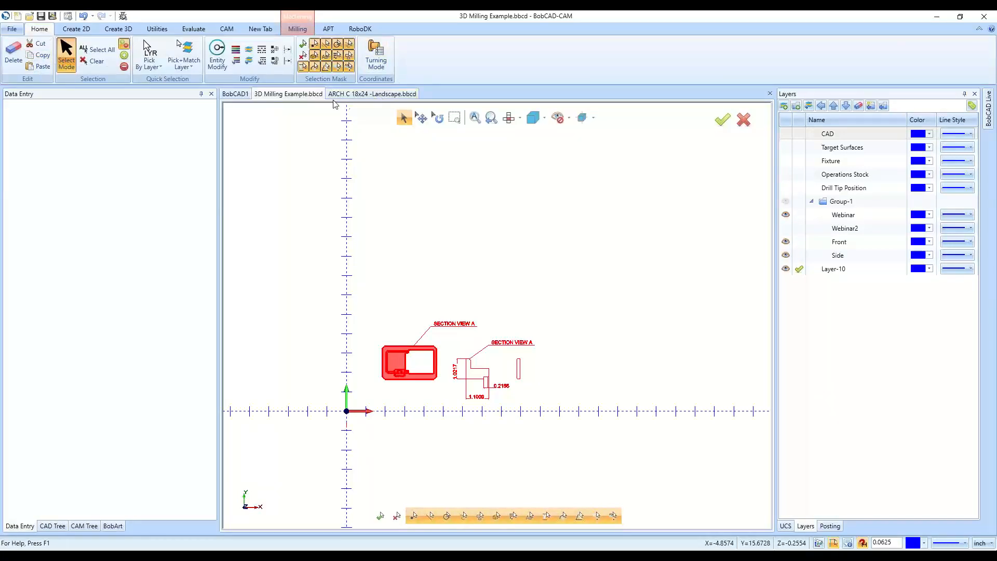
Paste the copied part, section profiles, dimensions and notes into the empty BobCAD1 document
left_click(240, 94)
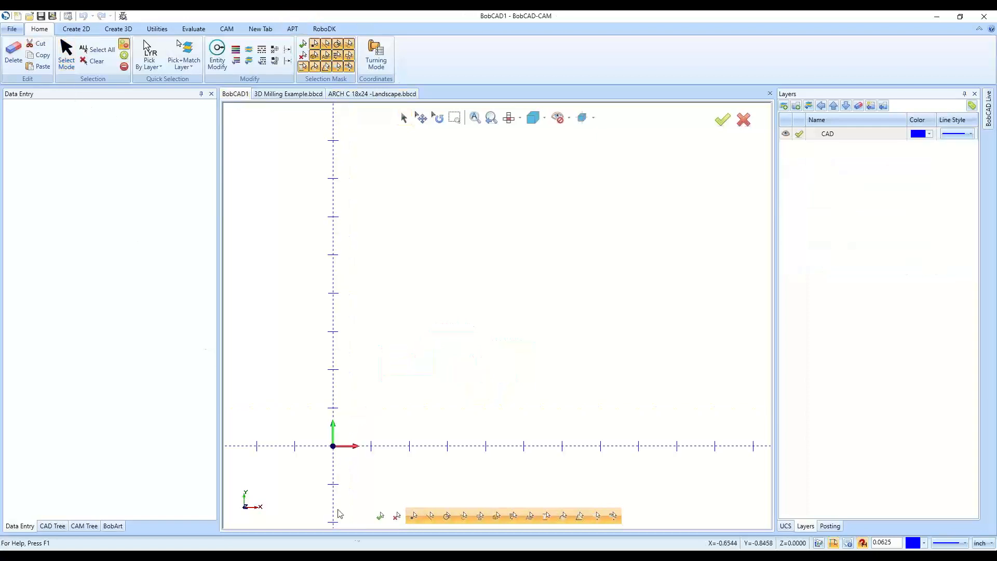
scroll(338, 513, "down", 5)
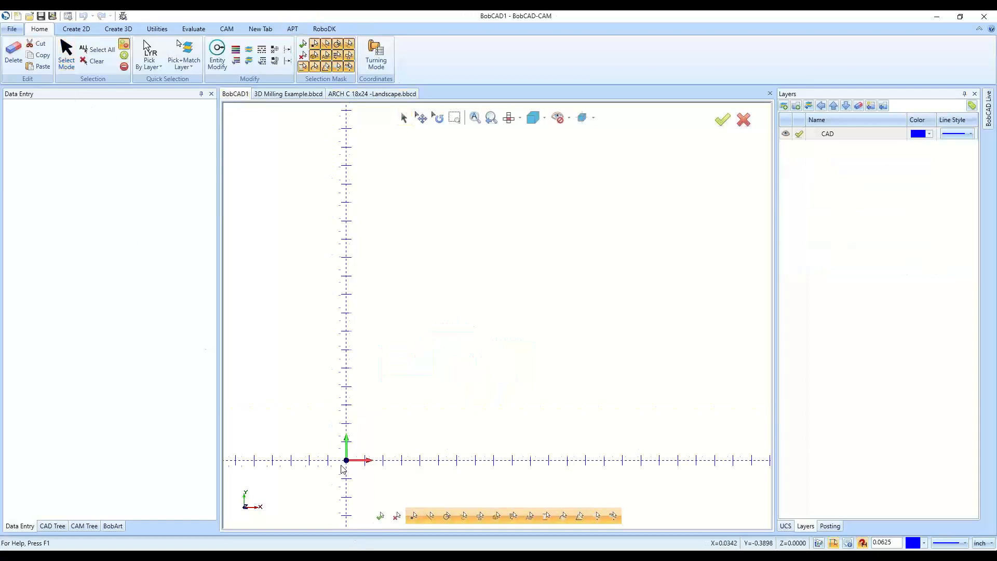
left_click(43, 66)
scroll(348, 471, "up", 5)
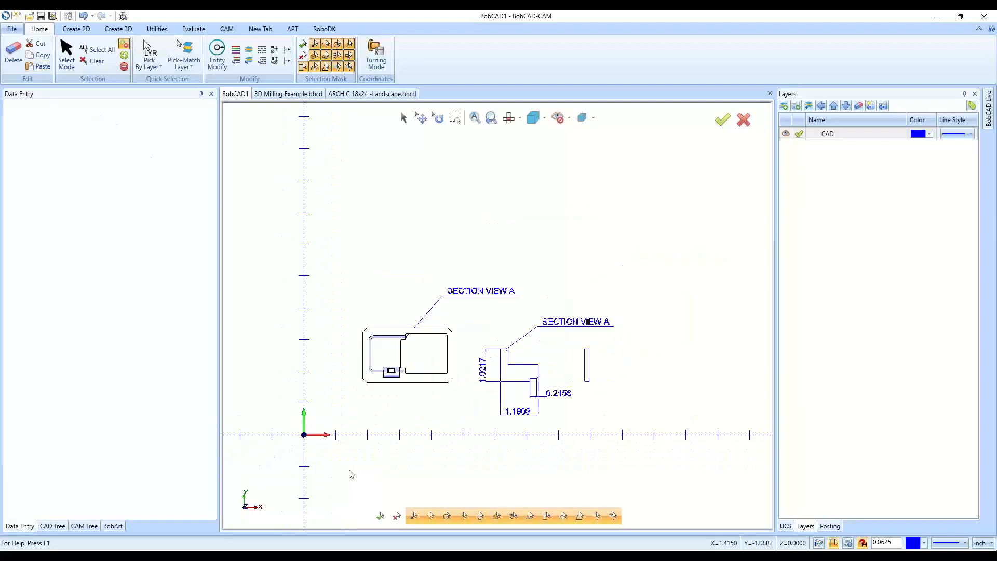
Cut the selected part, profiles, dimensions and notes from the 3D Milling Example drawing and paste them into a new document
left_click(288, 94)
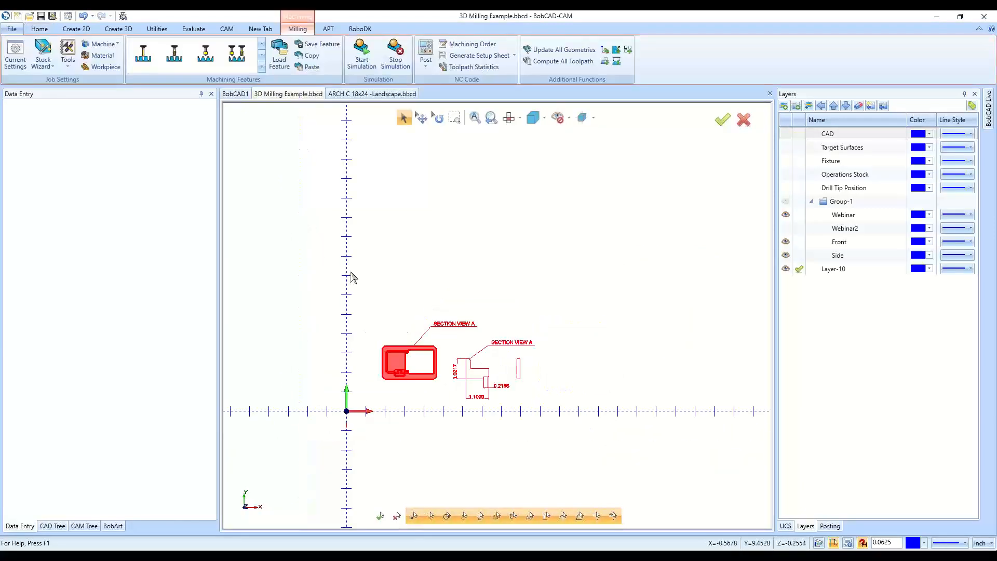
left_click(49, 30)
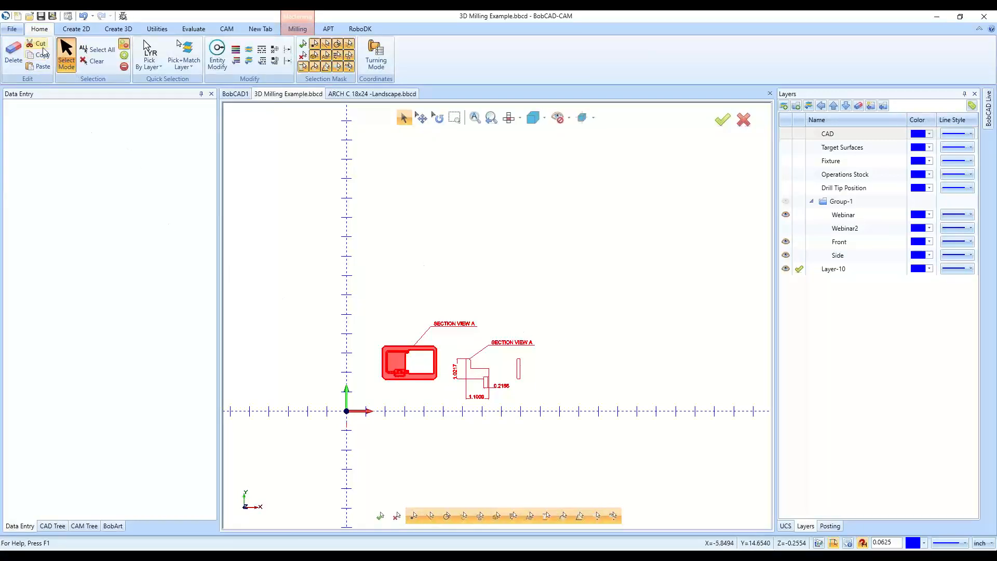
left_click(40, 44)
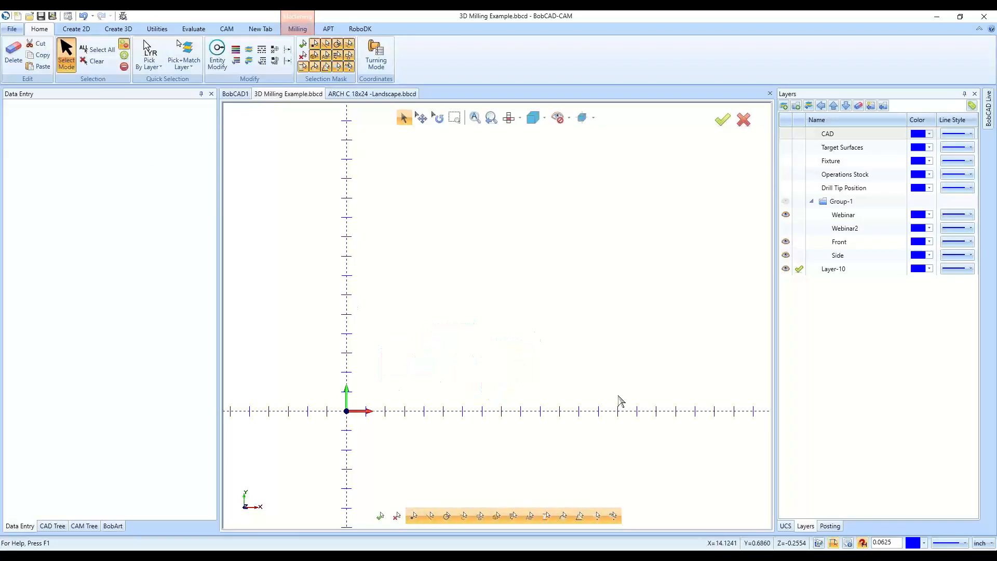
left_click(17, 16)
key("ctrl+v")
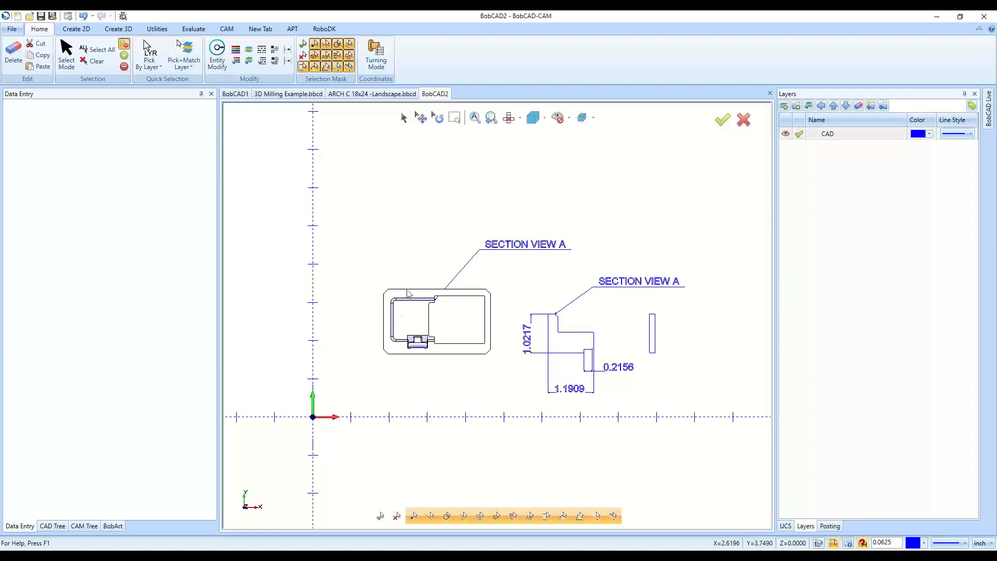
scroll(337, 397, "down", 3)
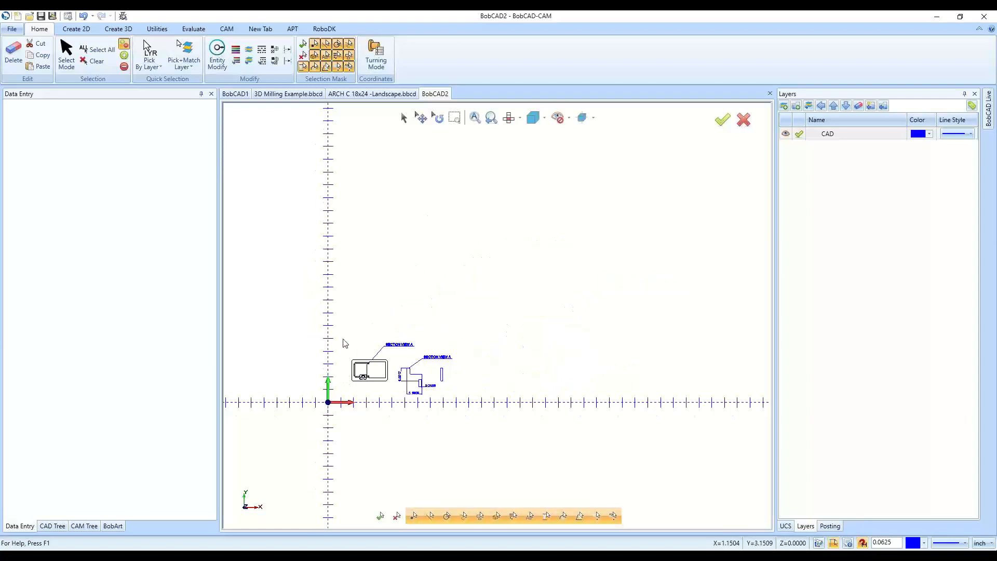
Check the ARCH C sheet, return to the 3D Milling Example drawing, show the Webinar2 layer and undo the cut
left_click(359, 94)
scroll(315, 415, "down", 1)
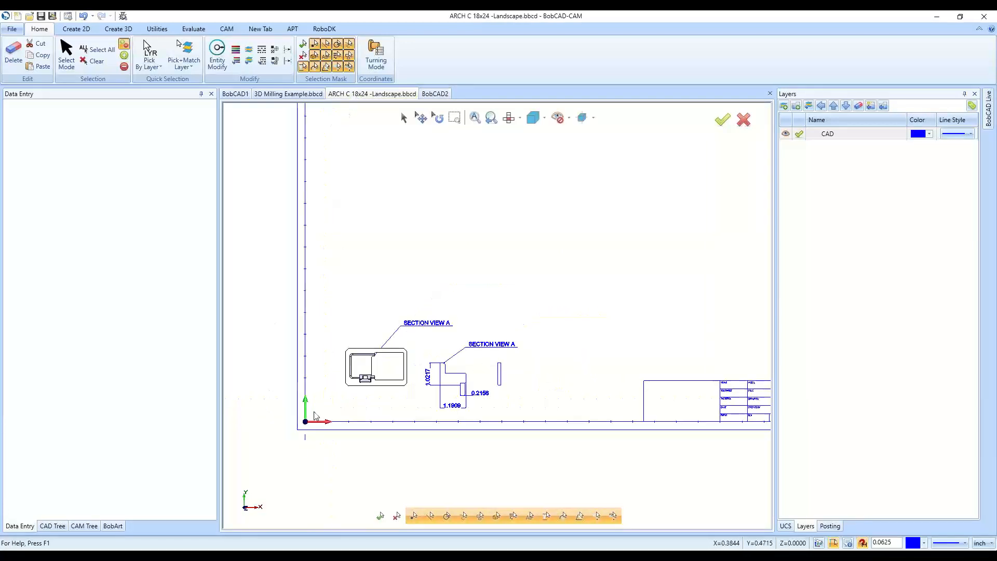
left_click(288, 94)
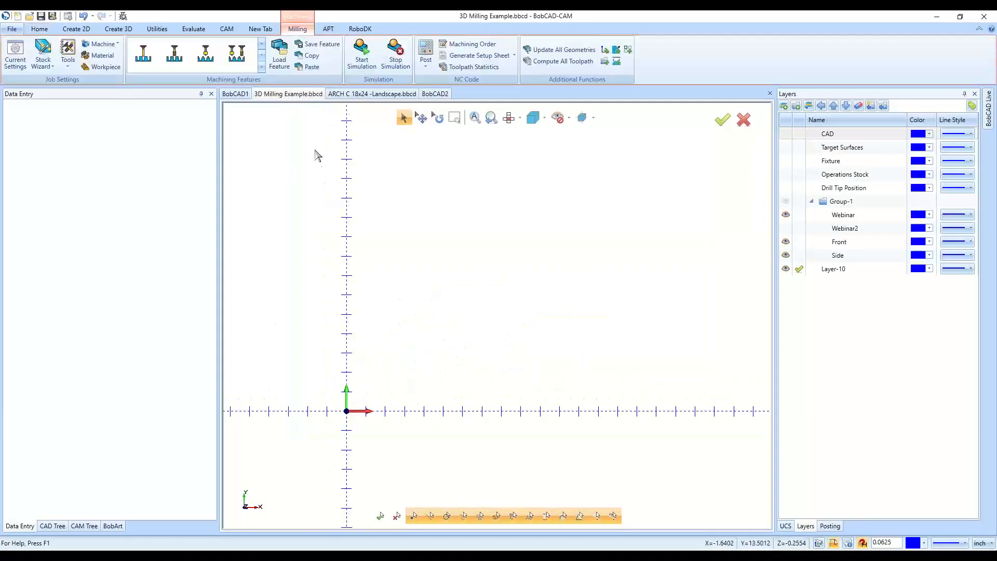
left_click(786, 227)
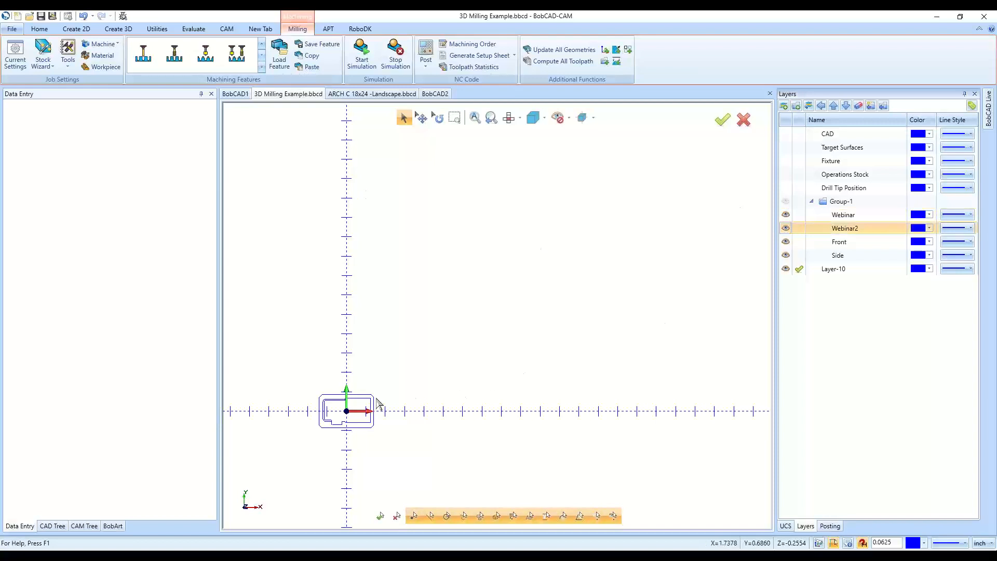
middle_click_drag(612, 387, 649, 311)
left_click(82, 16)
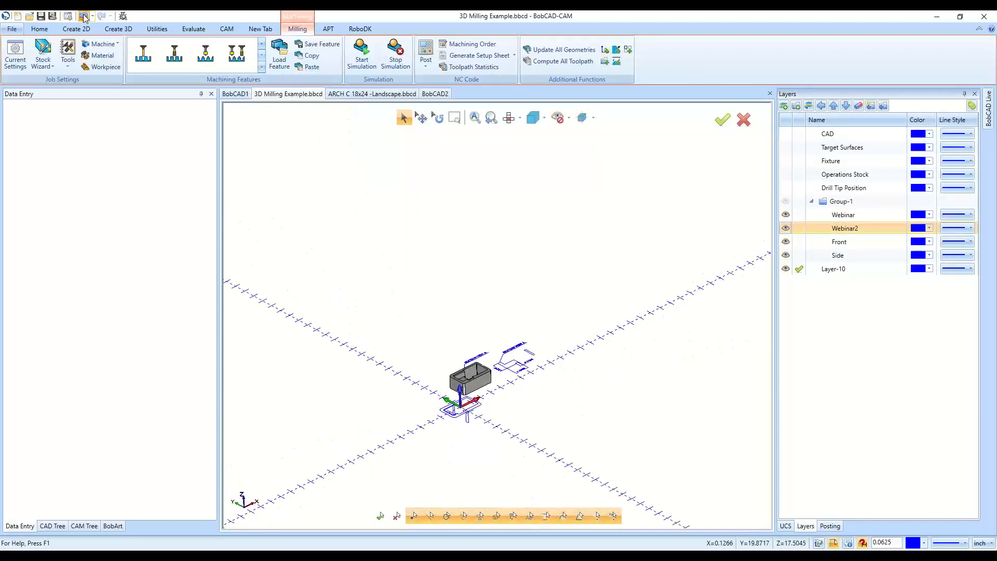
scroll(484, 408, "up", 4)
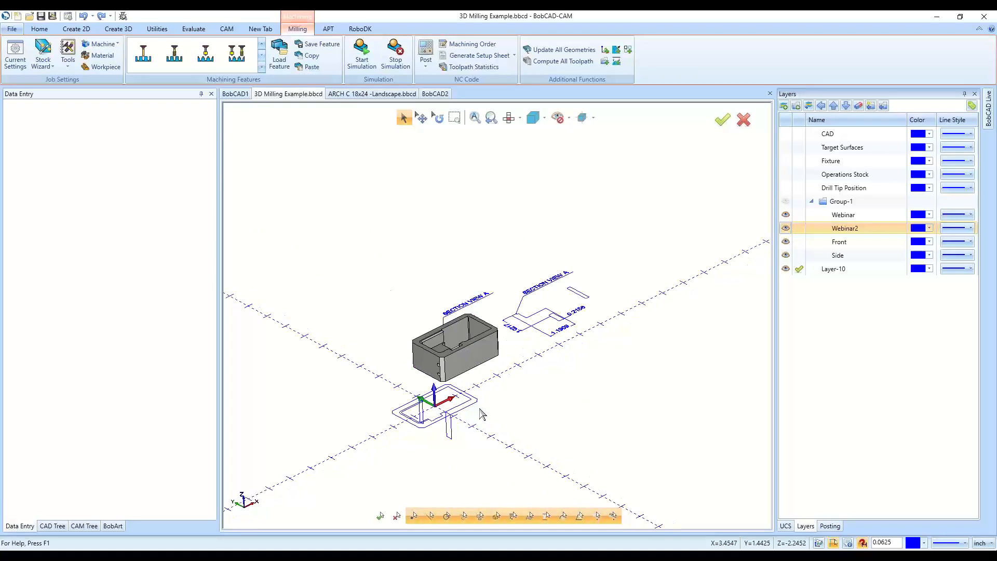
Undo the earlier section notes, dimensions, moved section profiles and the part's translation, one operation after another
left_click(84, 17)
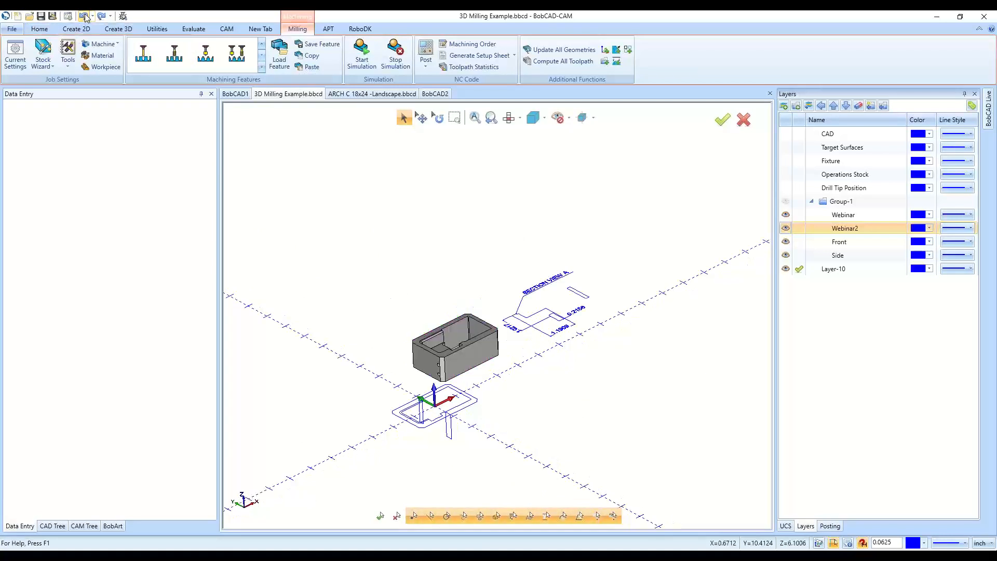
left_click(84, 17)
left_click(84, 17)
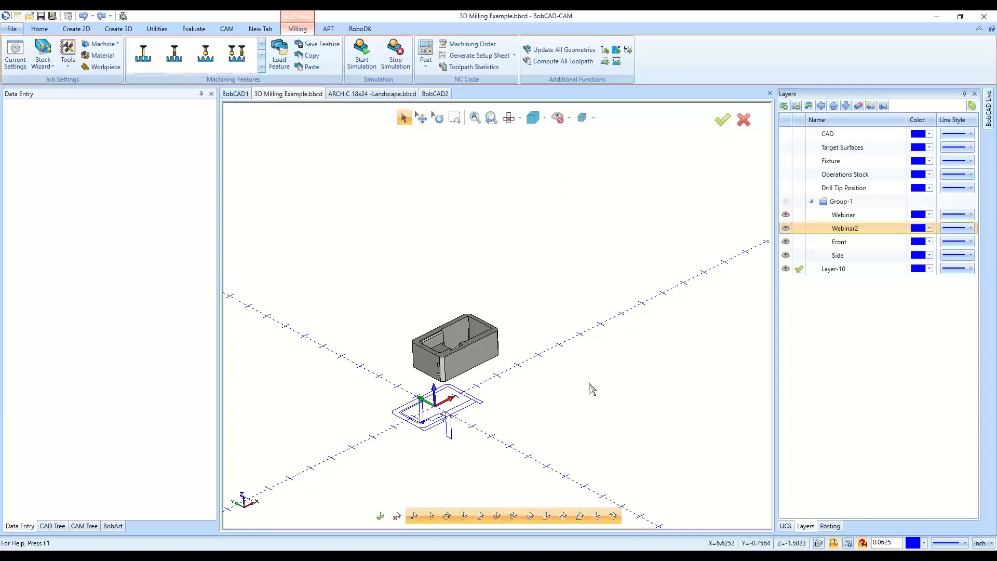
middle_click_drag(589, 387, 560, 423)
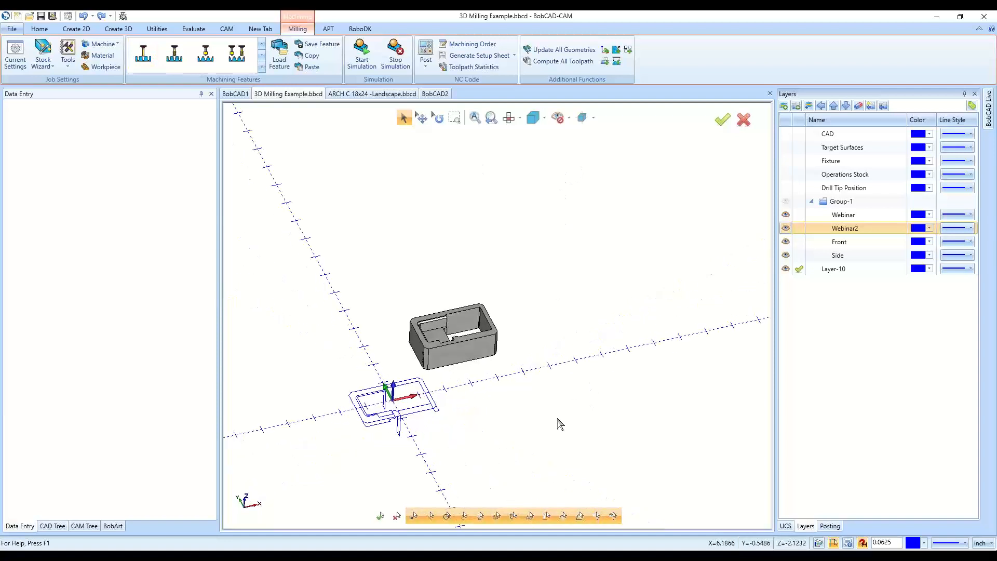
left_click(84, 17)
left_click(84, 17)
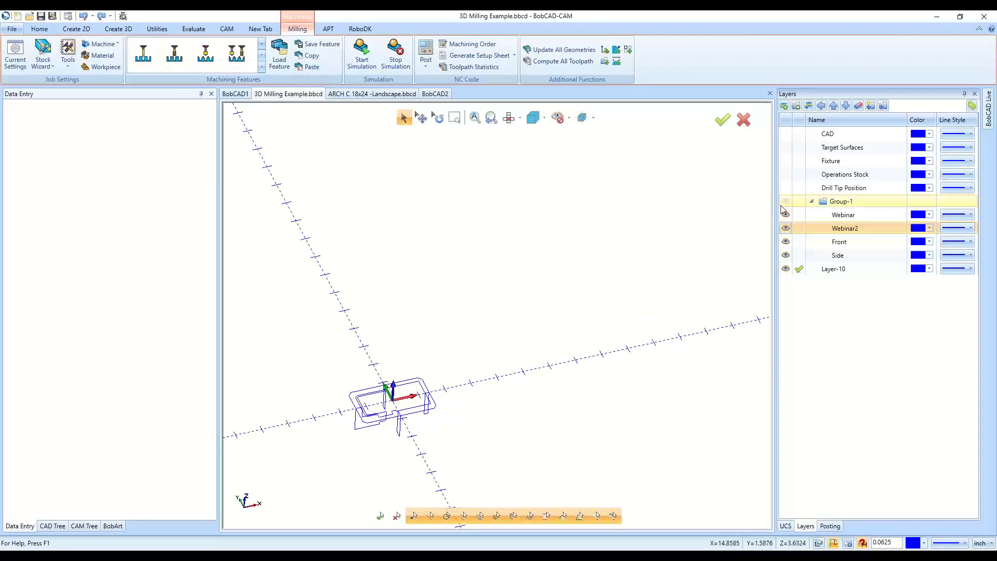
Show the CAD, Target Surfaces, Group-1 and Drill Tip Position layers, toggling Fixture and Operations Stock on and off
left_click(786, 148)
left_click(785, 133)
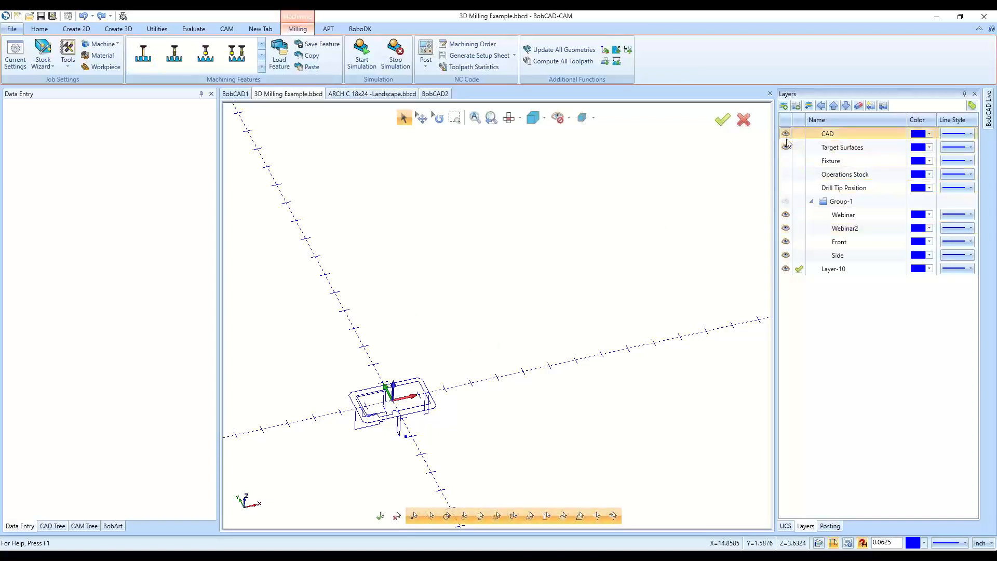
left_click(786, 202)
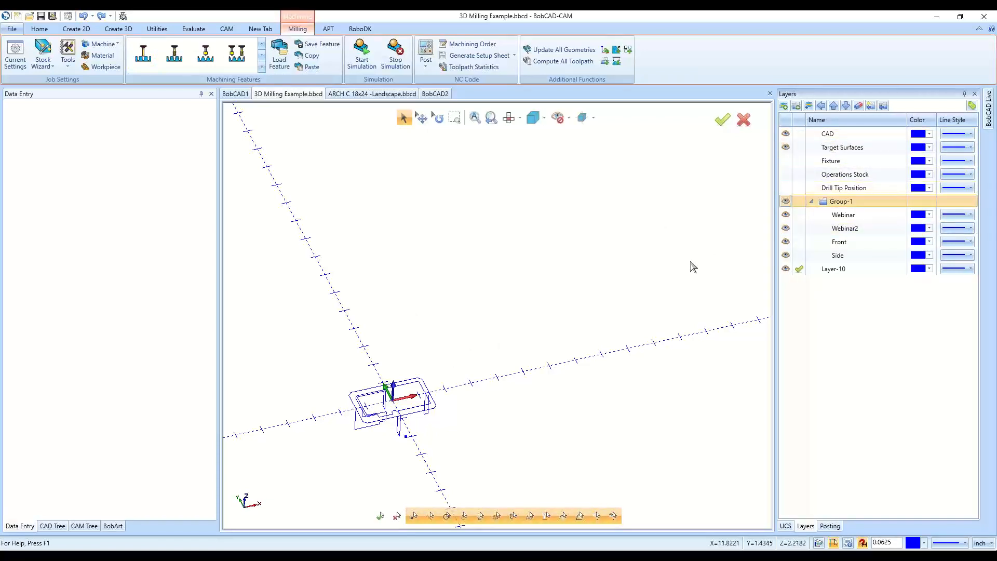
left_click(785, 188)
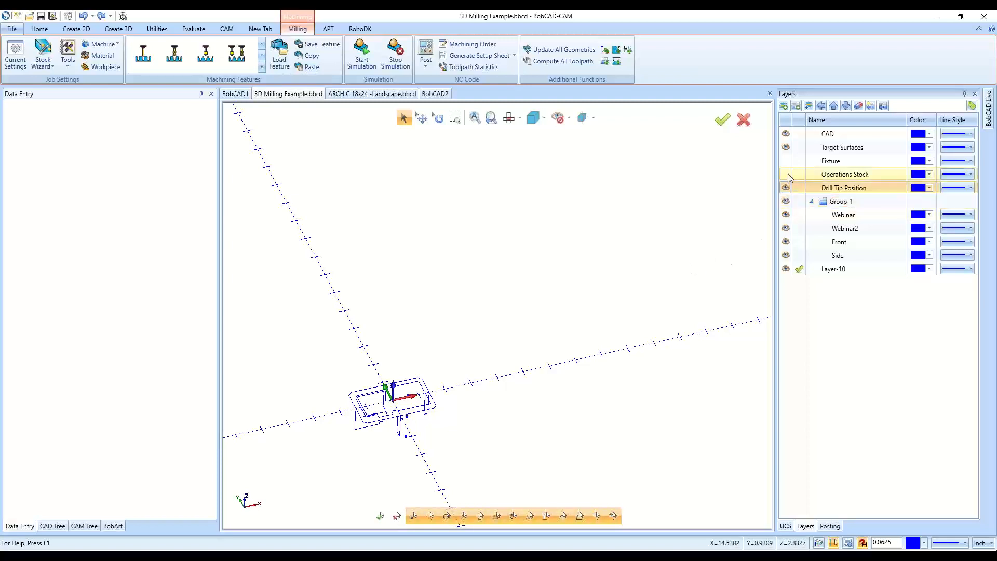
left_click(786, 174)
left_click(785, 161)
left_click(786, 160)
left_click(785, 174)
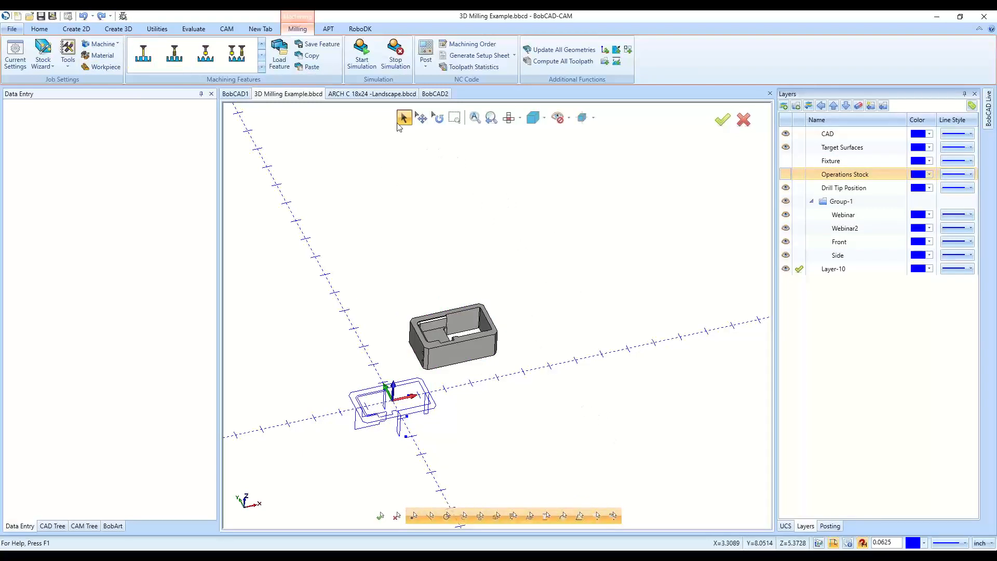
Undo the most recent Translate from the undo history and show the Fixture and Operations Stock layers
left_click(92, 16)
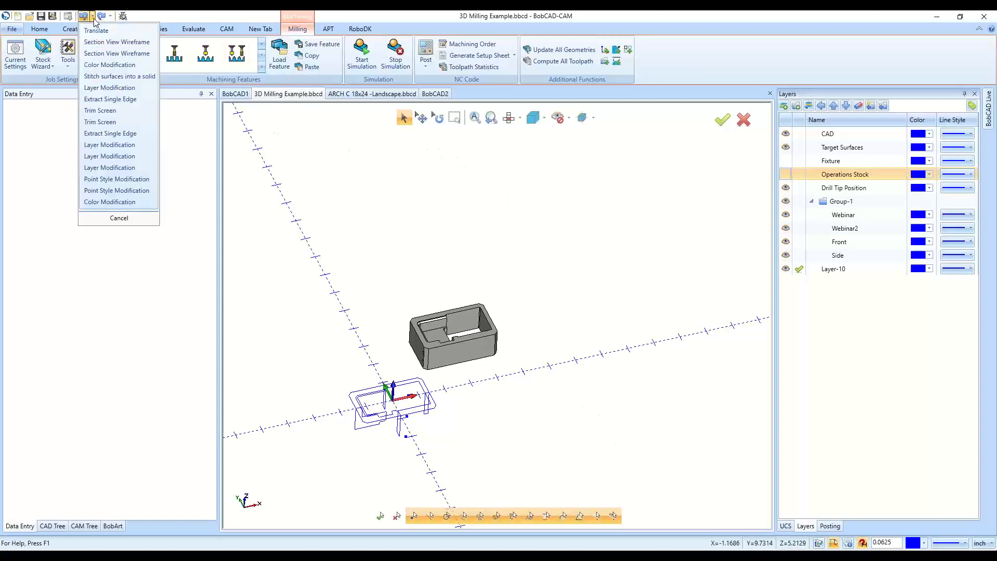
left_click(97, 31)
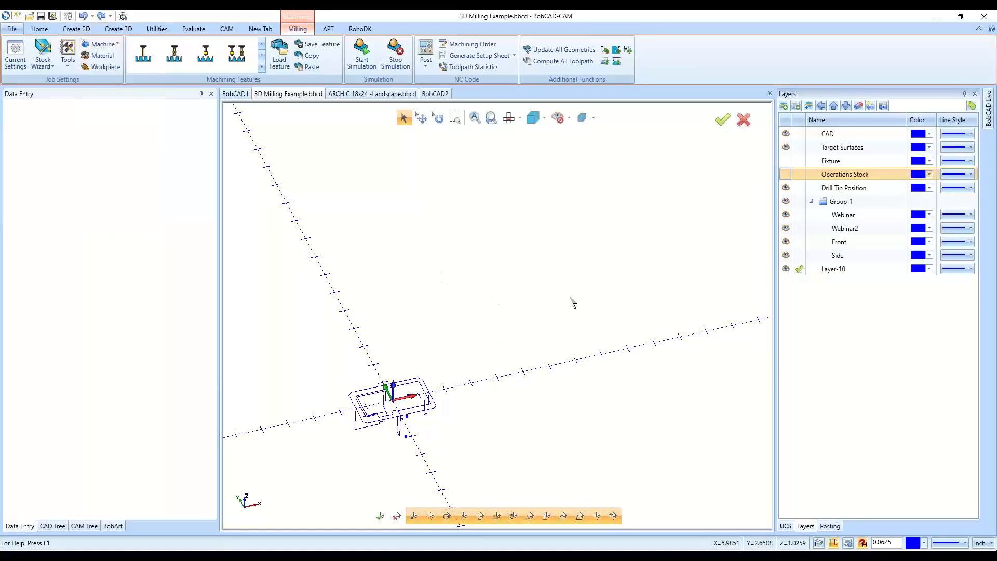
left_click(786, 174)
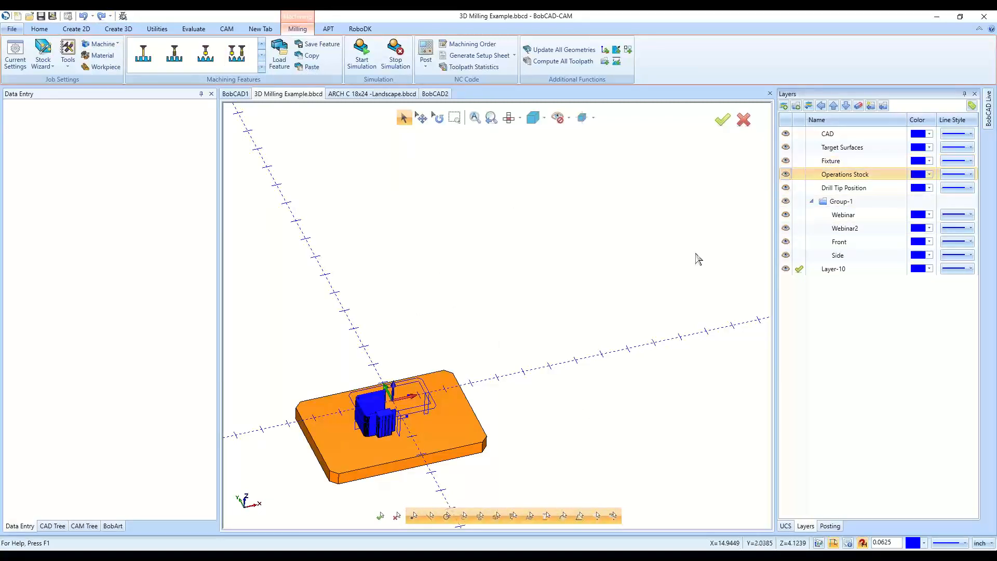
scroll(383, 477, "down", 10)
scroll(387, 477, "up", 7)
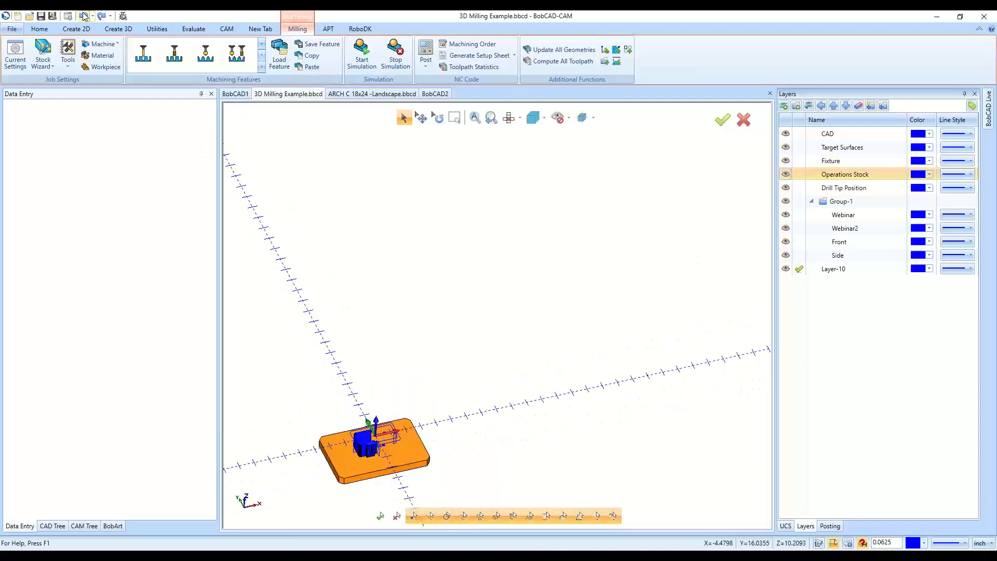
Redo the undone Translate to bring the part back beside the origin
left_click(101, 16)
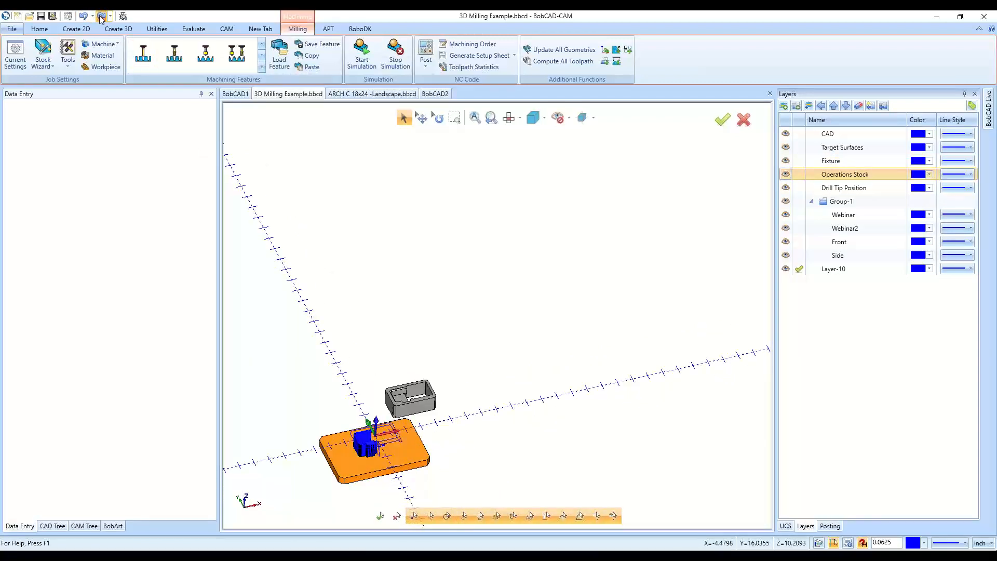
left_click(101, 16)
left_click(83, 17)
Hide the Drill Tip Position, Operations Stock and Fixture layers
left_click(786, 187)
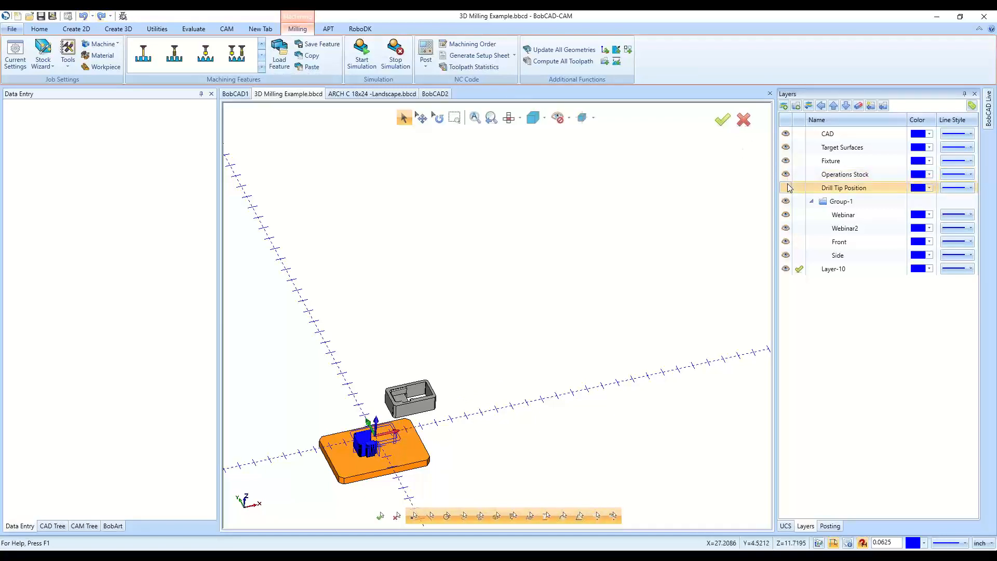
left_click(786, 174)
left_click(786, 161)
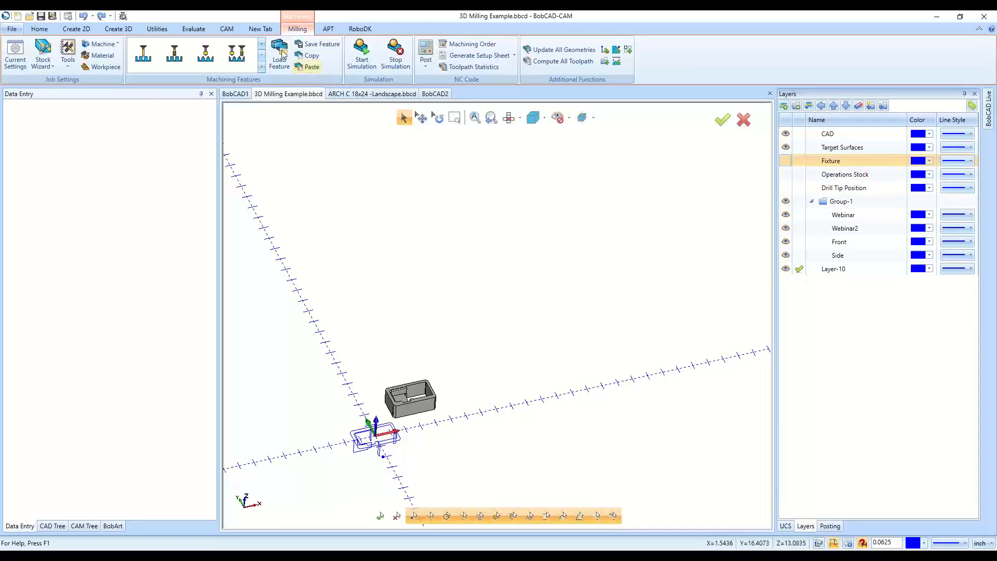
Translate the part solid from its geometry center to the end point X 0, Y 0, Z 0
left_click(157, 29)
left_click(17, 52)
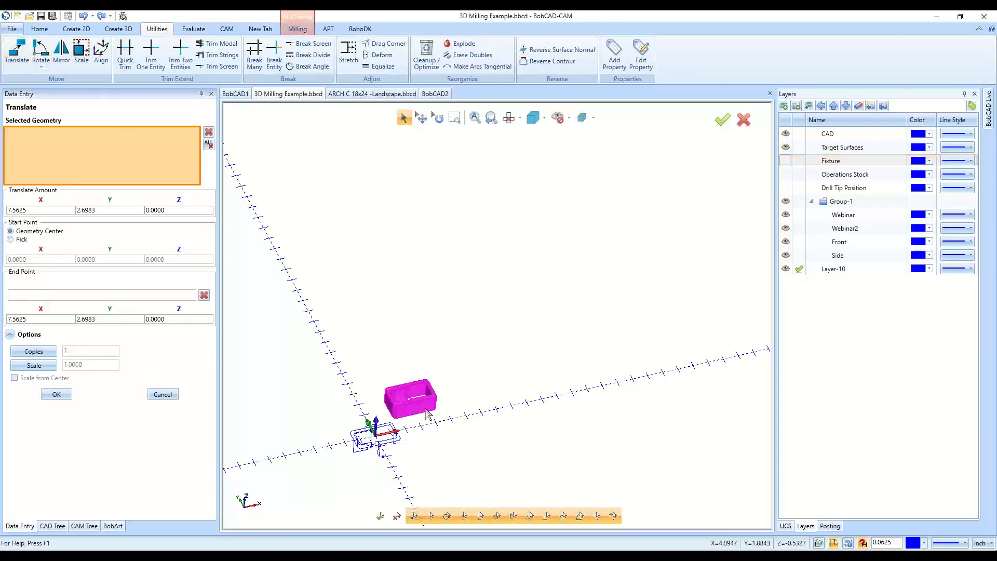
left_click(410, 399)
left_click_drag(69, 212, 8, 221)
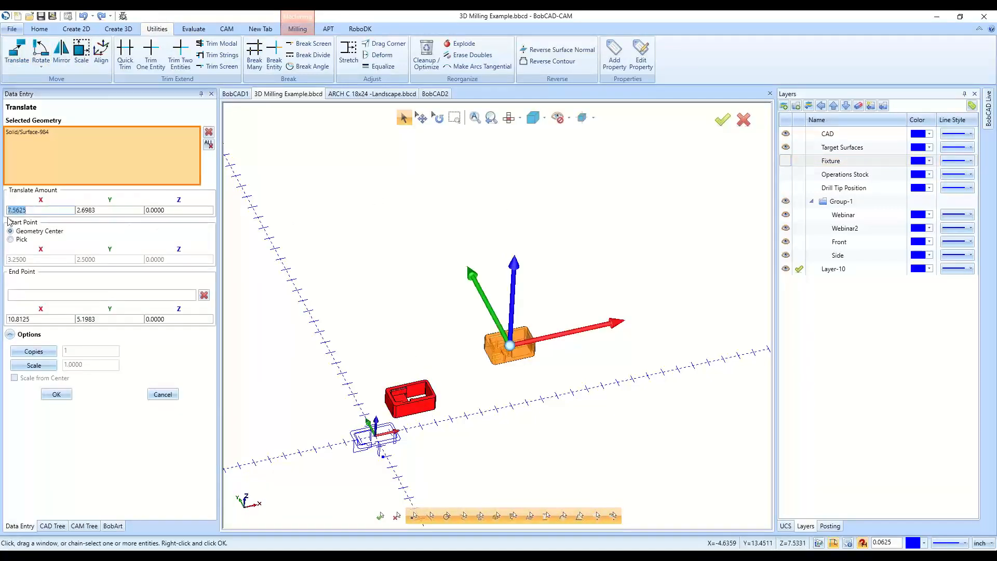
left_click(36, 320)
type("0")
key("Tab")
type("0")
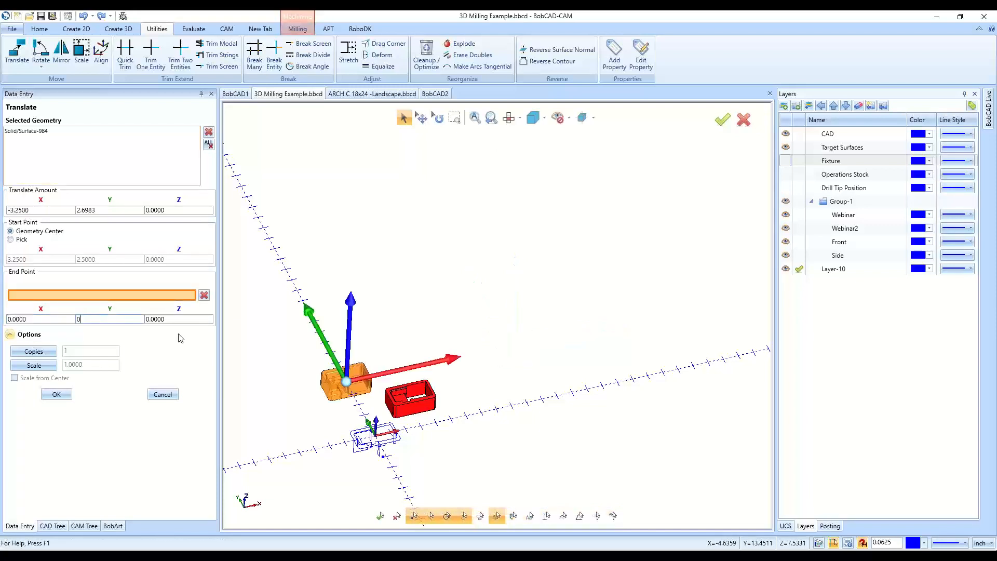
key("Tab")
left_click(56, 394)
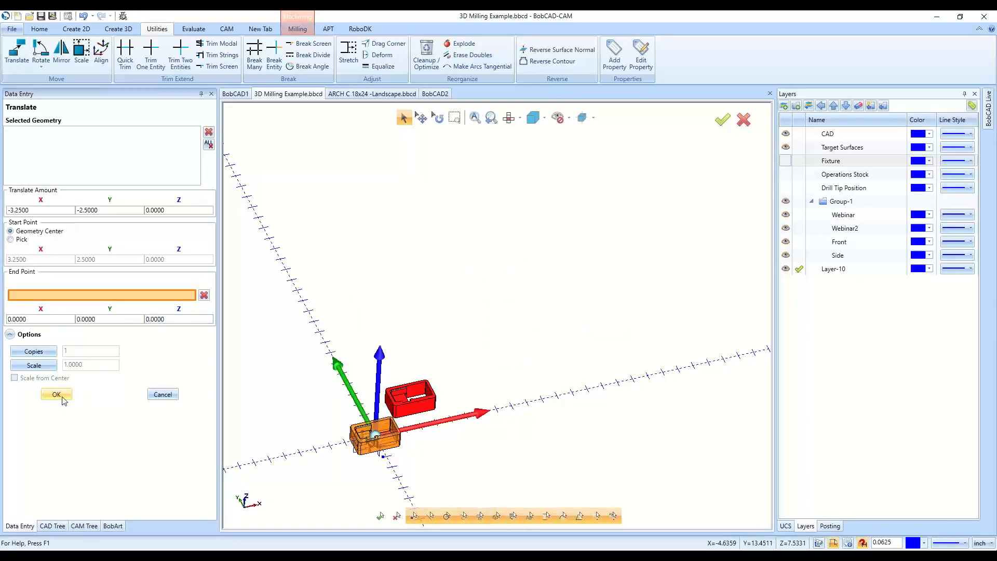
scroll(366, 448, "up", 8)
middle_click_drag(632, 448, 657, 447)
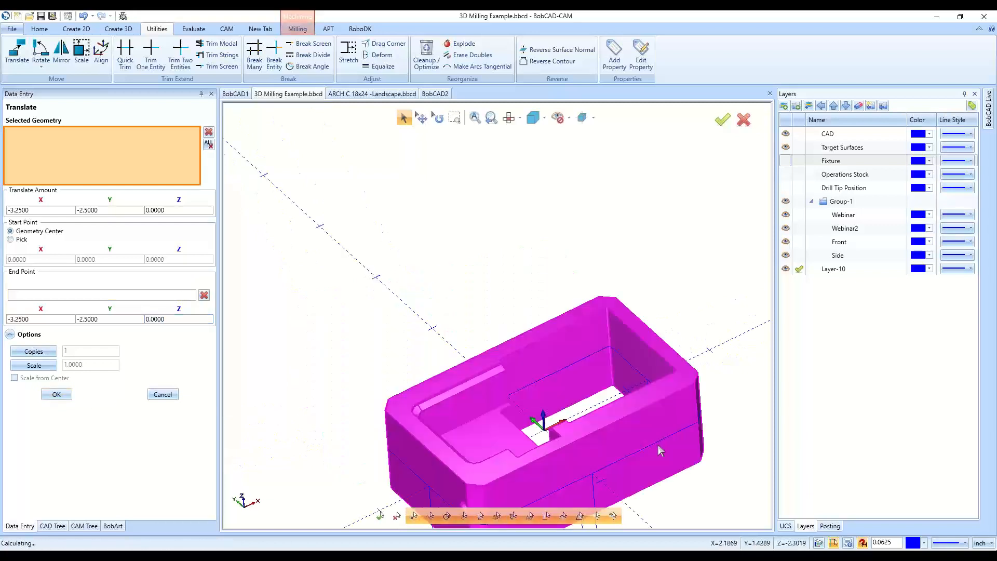
scroll(381, 289, "down", 3)
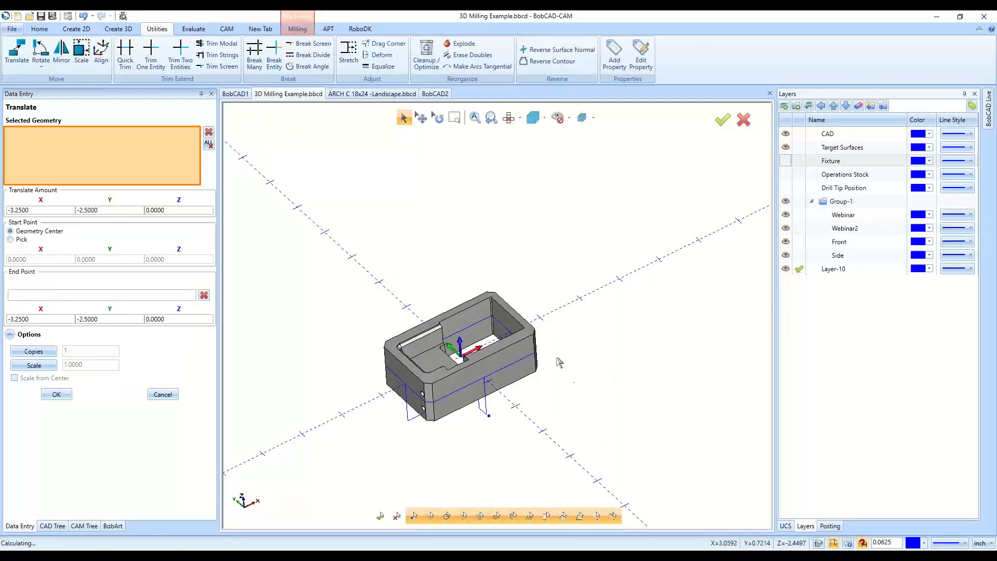
middle_click_drag(569, 436, 641, 381)
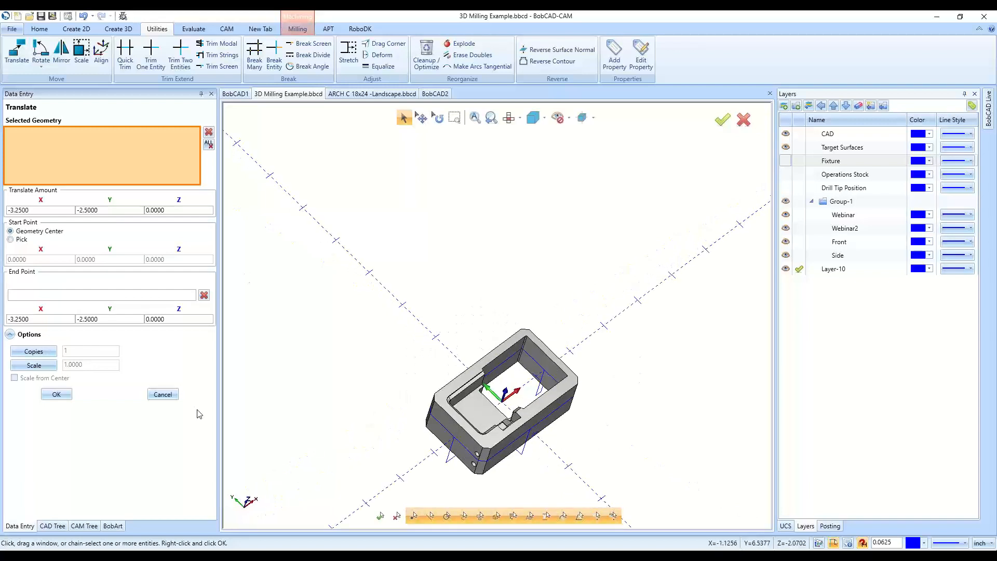
Close the Translate command and hide the Target Surfaces, CAD, Side and Front layers
left_click(162, 394)
left_click(785, 148)
left_click(785, 134)
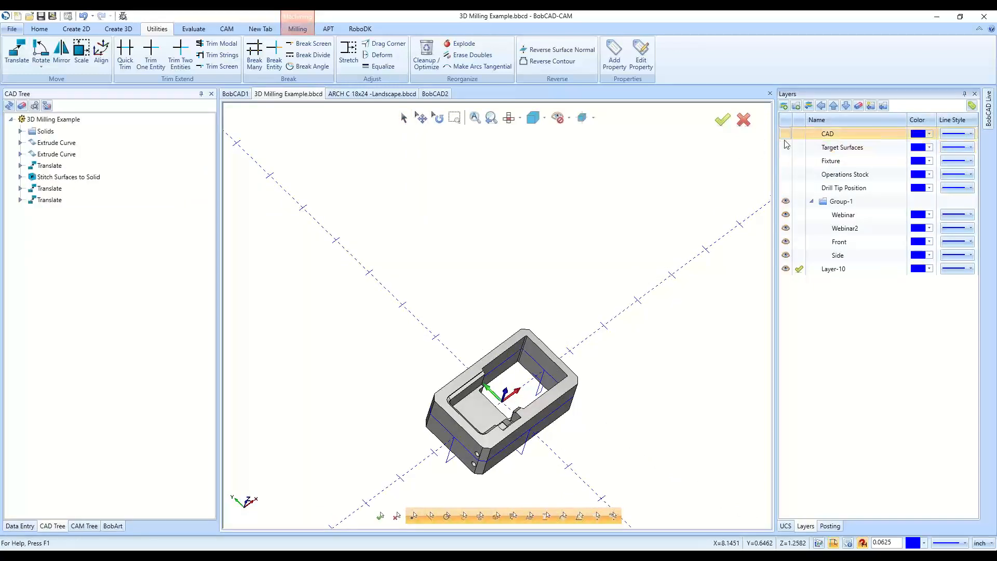
left_click(785, 255)
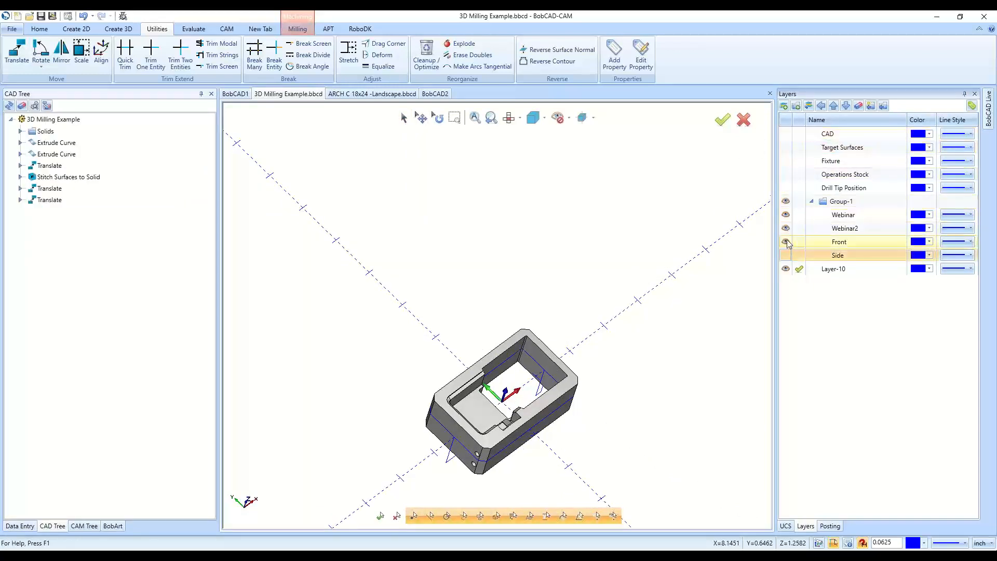
left_click(786, 242)
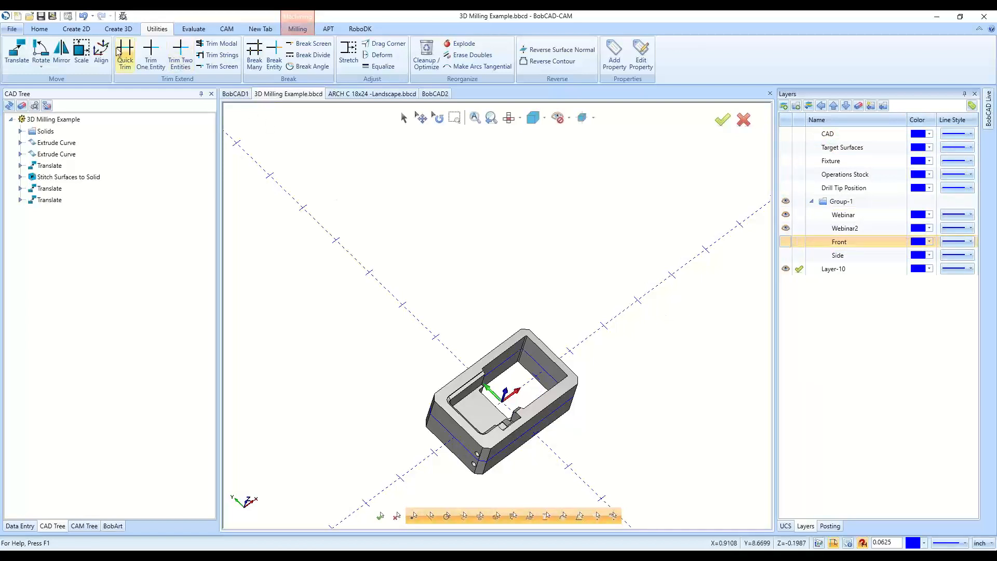
Start the Silhouette command in place of the Section View tool
left_click(76, 29)
left_click(411, 54)
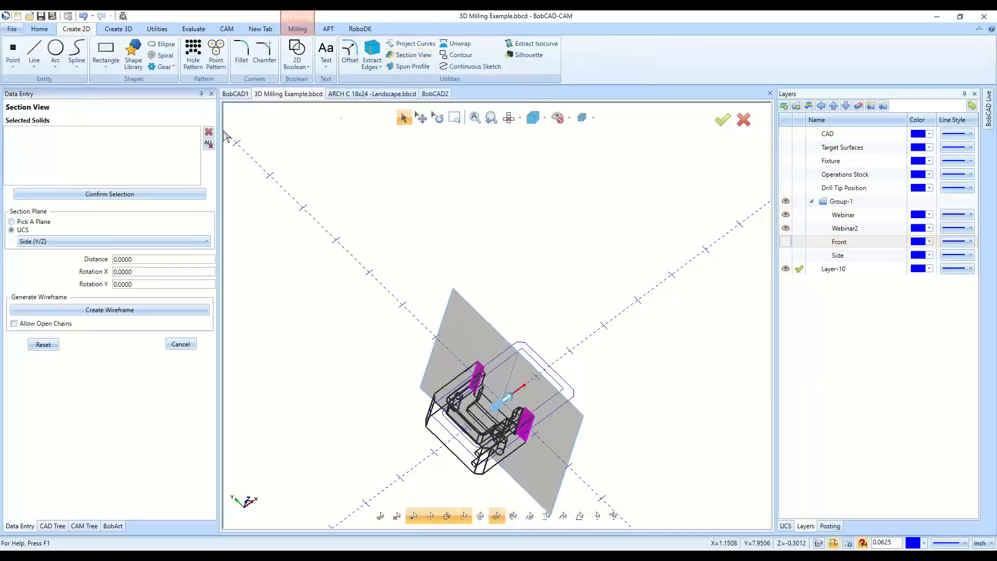
middle_click_drag(592, 286, 591, 284)
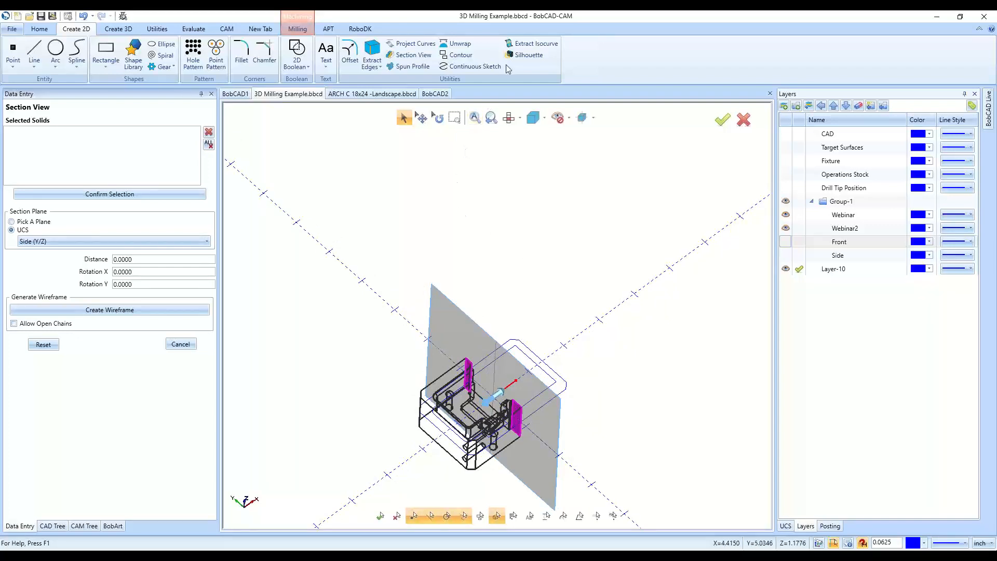
left_click(529, 55)
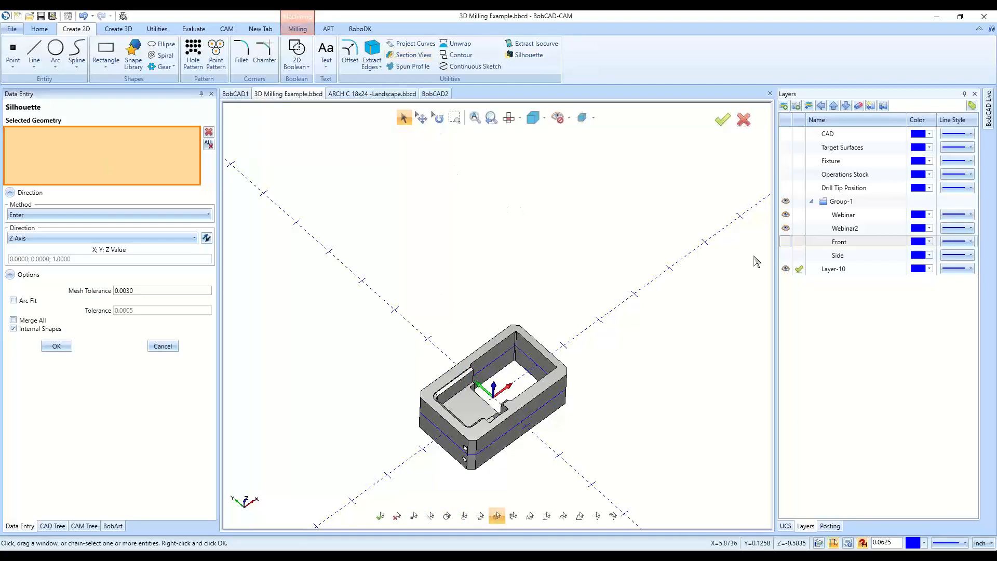
Hide every layer in Group-1 except Webinar, so only the part solid and Layer-10 are shown
left_click(828, 295)
left_click(787, 229)
left_click(787, 215)
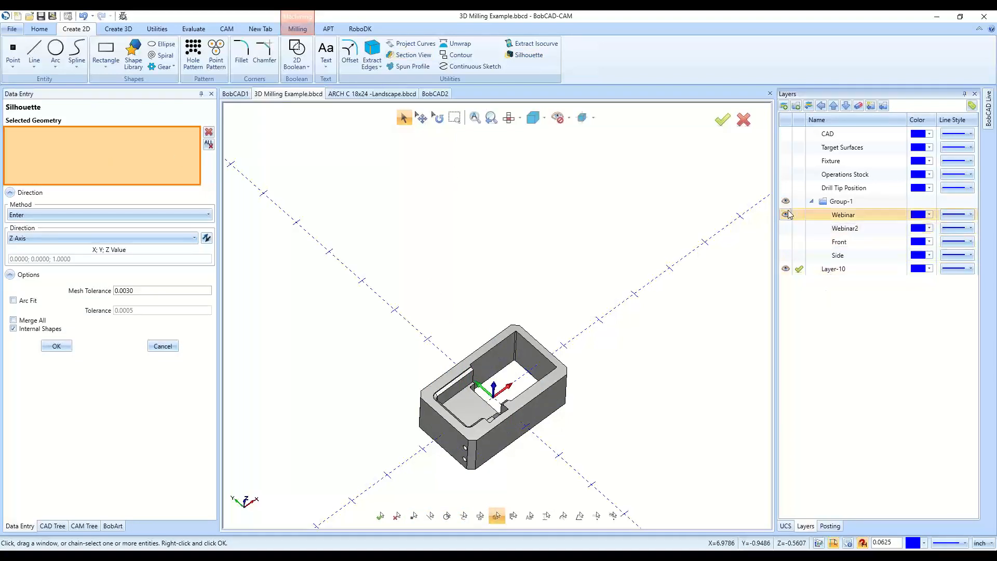
left_click(786, 201)
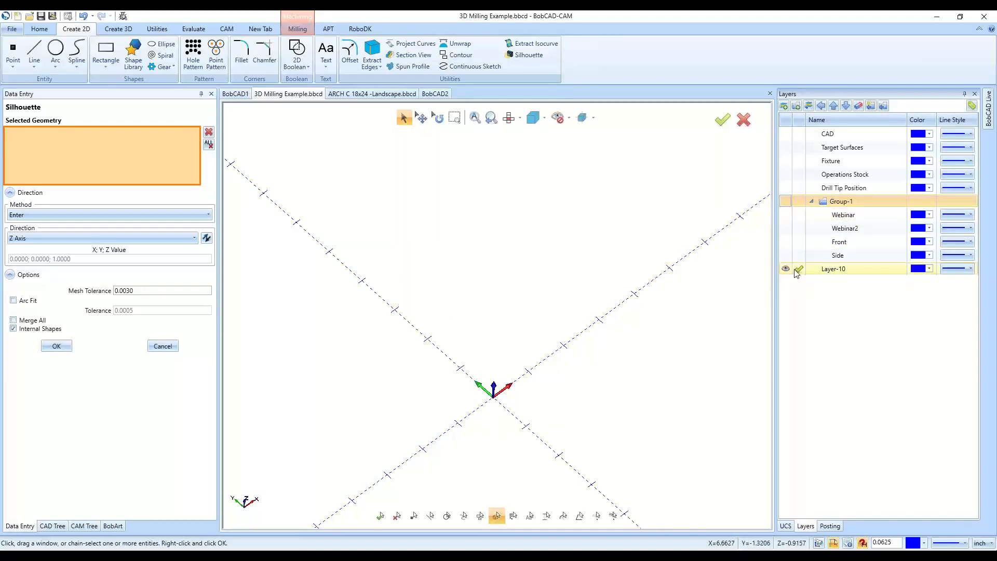
left_click(847, 270)
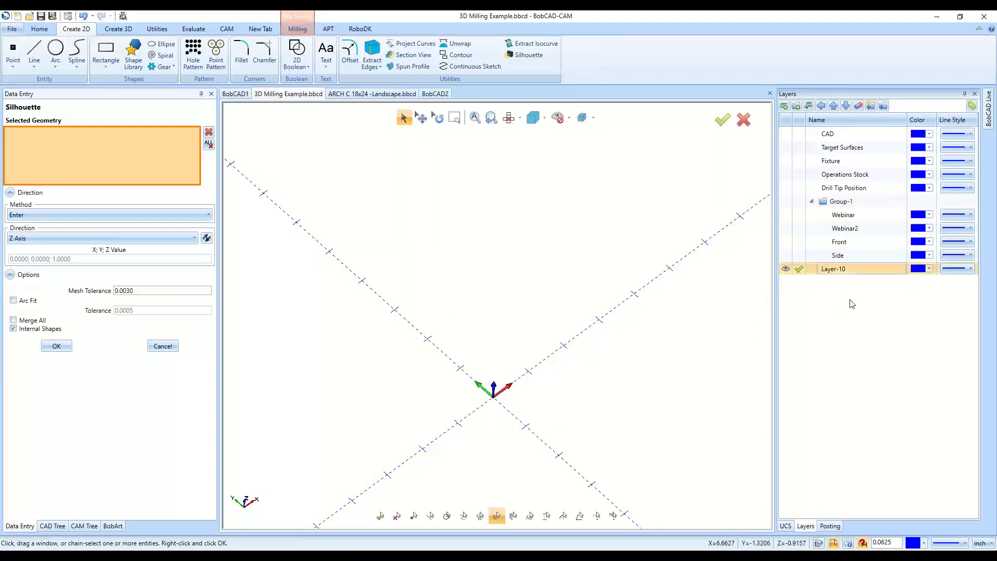
left_click(786, 215)
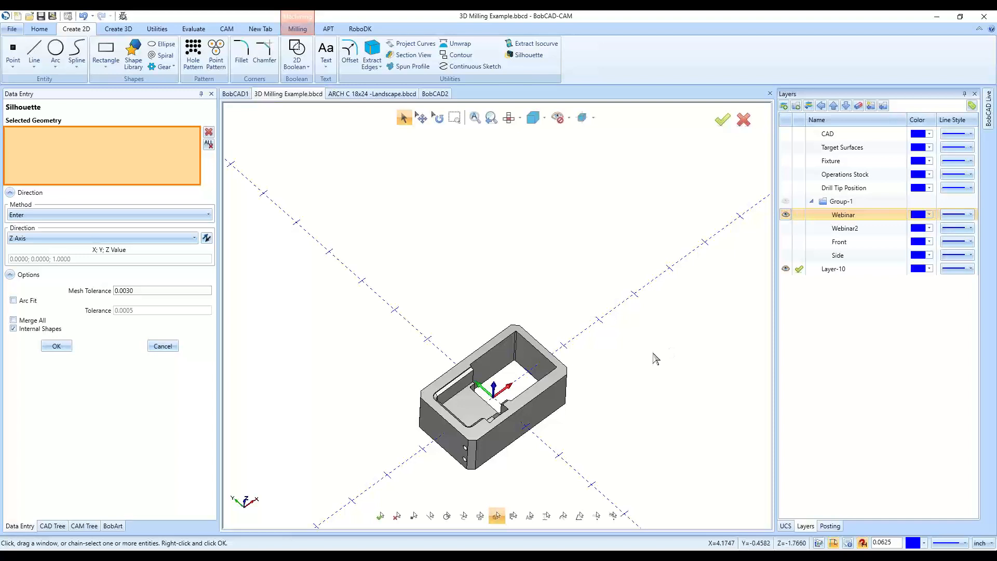
Rename Layer-10 as Silhouette
left_click(837, 269)
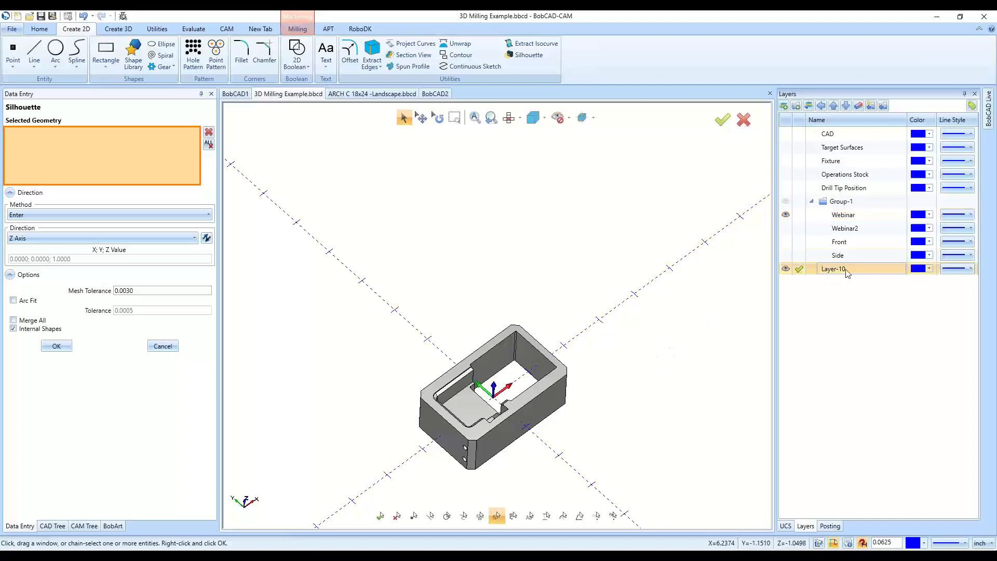
left_click(838, 269)
left_click_drag(843, 269, 771, 283)
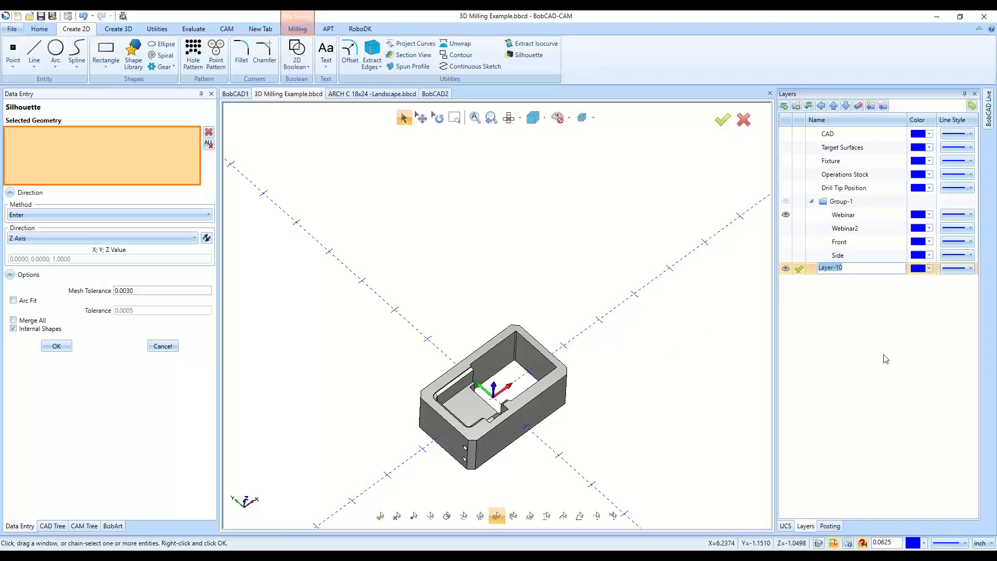
type("Silhouette")
key("Return")
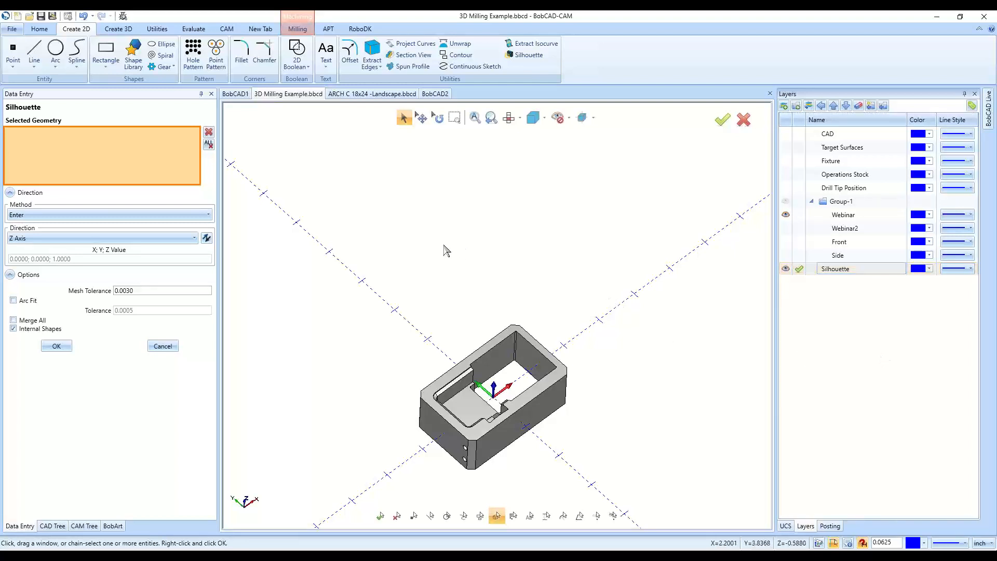
Select the part solid as the silhouette geometry and set the direction method to Existing UCS
left_click(469, 398)
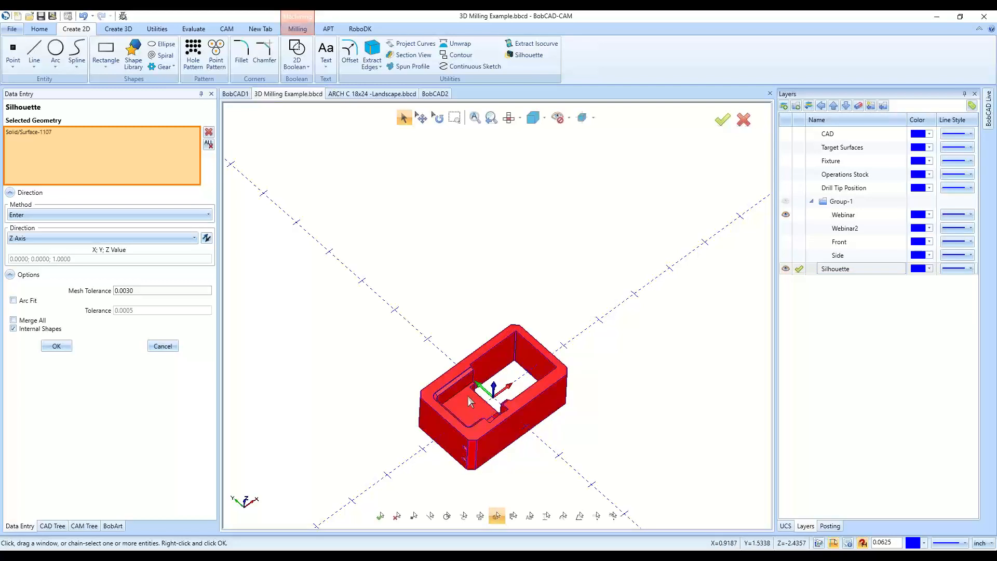
left_click(208, 214)
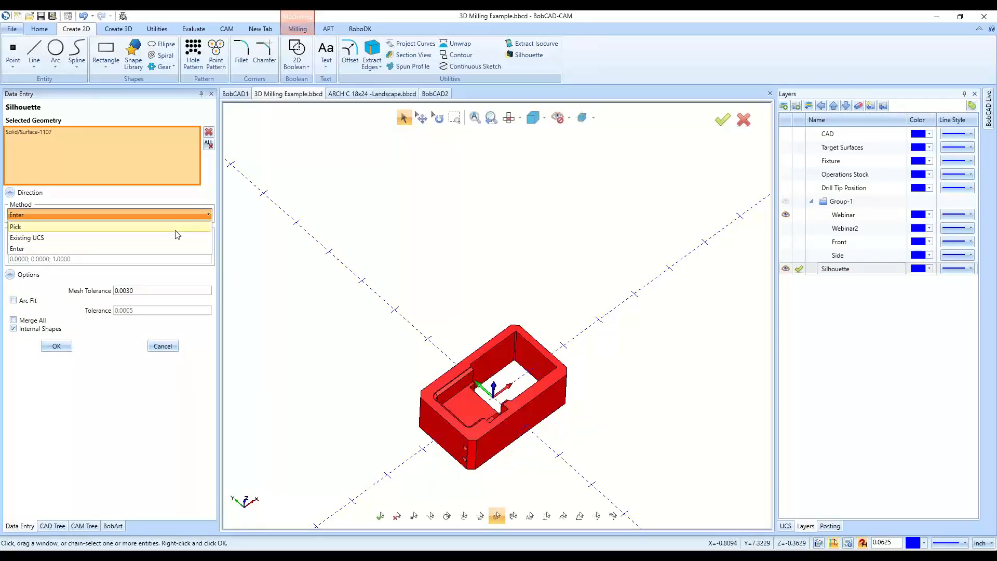
left_click(175, 227)
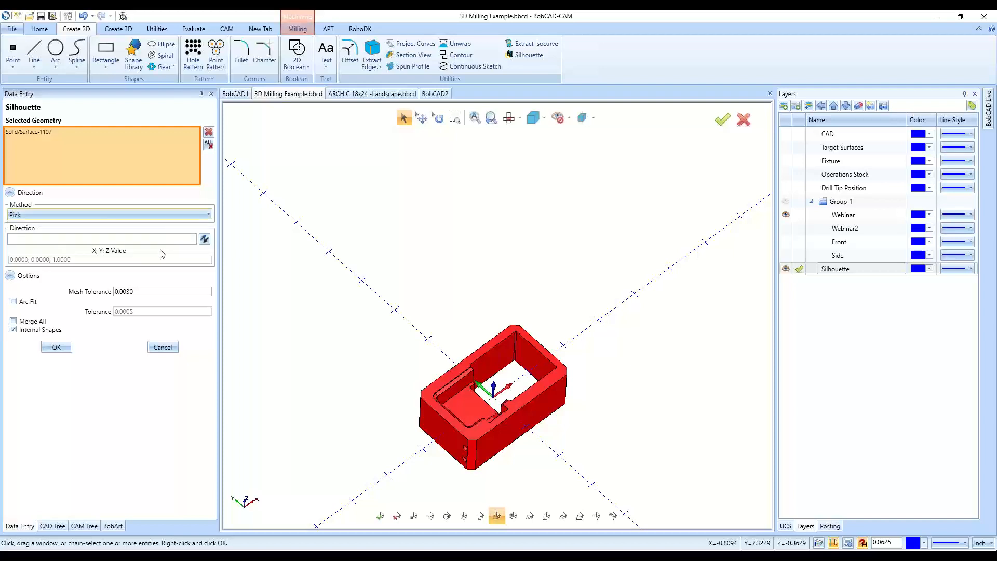
left_click(151, 216)
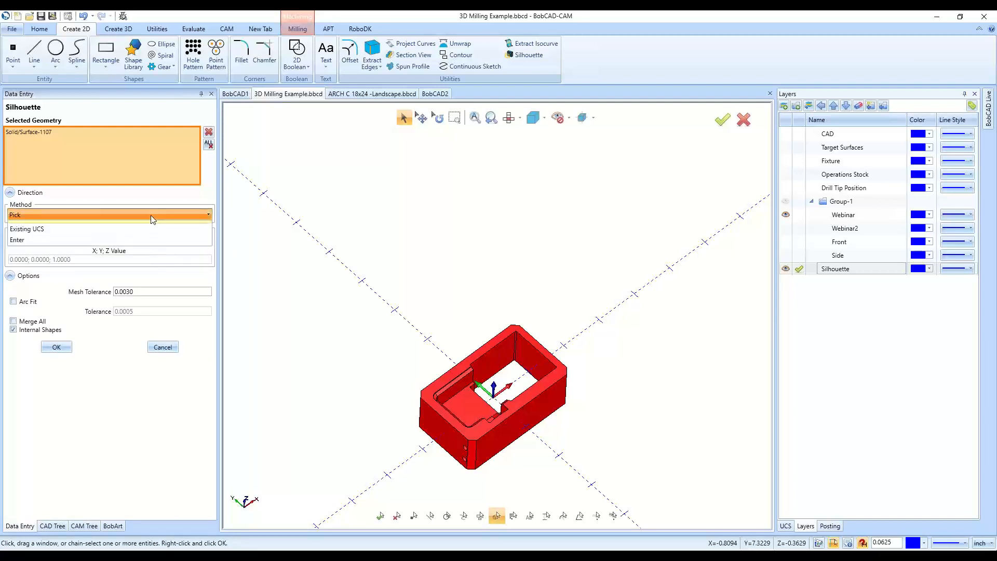
left_click(140, 239)
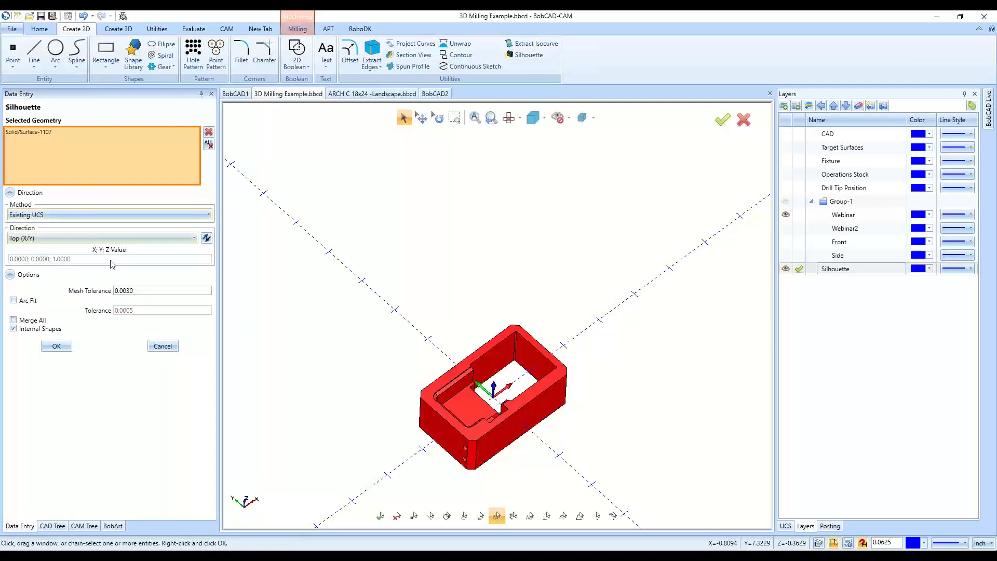
Set the silhouette direction to Front (X/Z) and keep Internal Shapes enabled
left_click(113, 238)
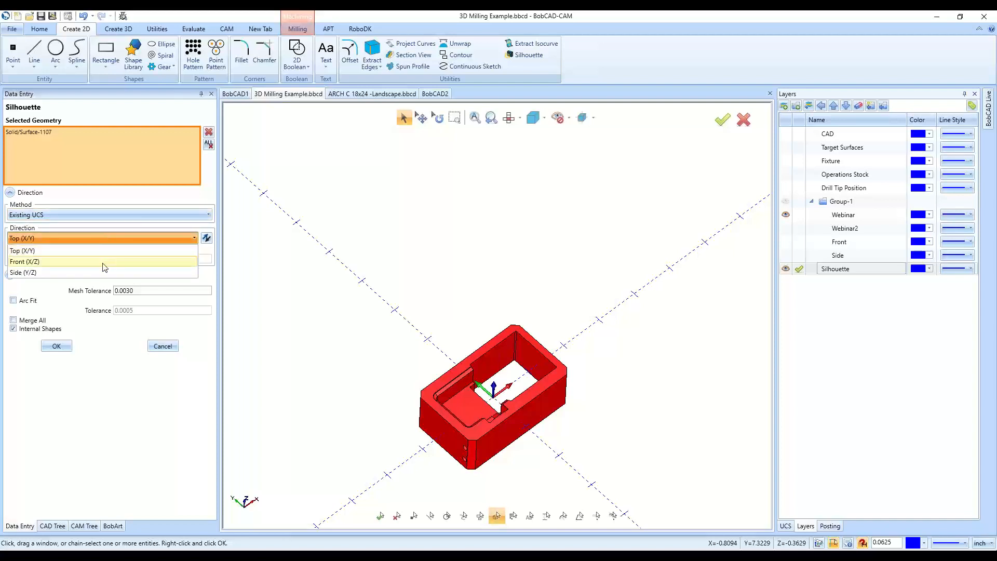
left_click(105, 261)
left_click(114, 238)
left_click(103, 272)
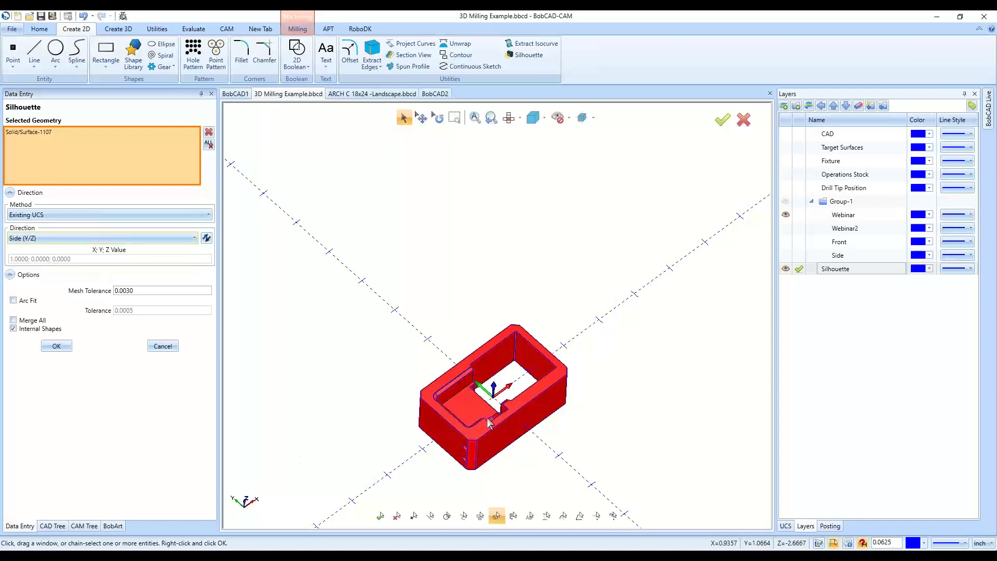
left_click(87, 237)
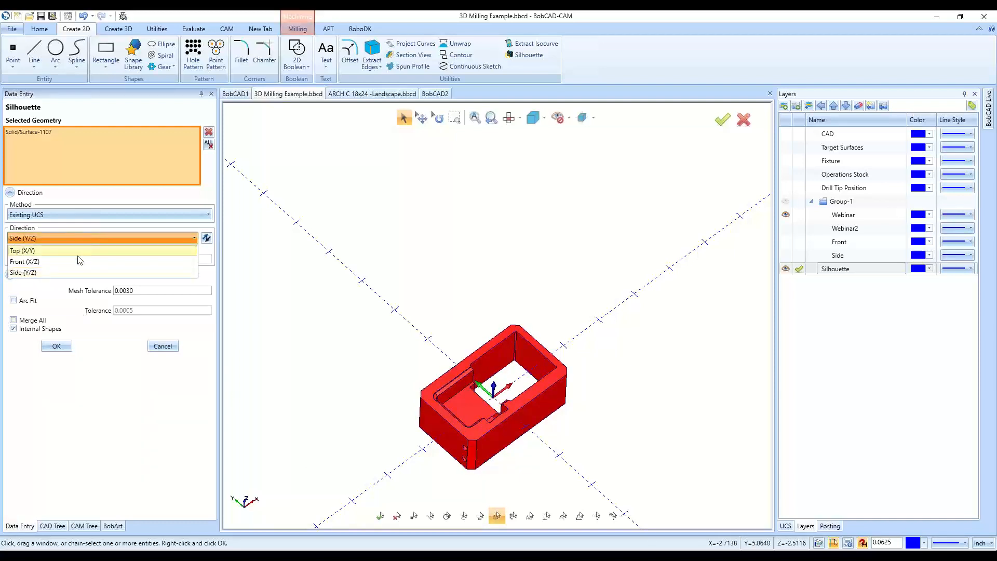
left_click(79, 261)
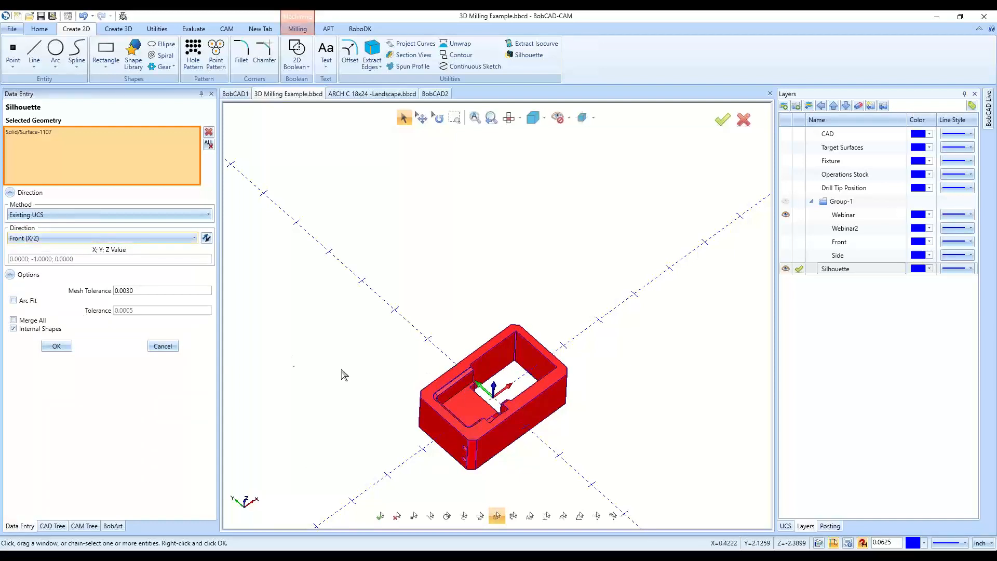
left_click(54, 332)
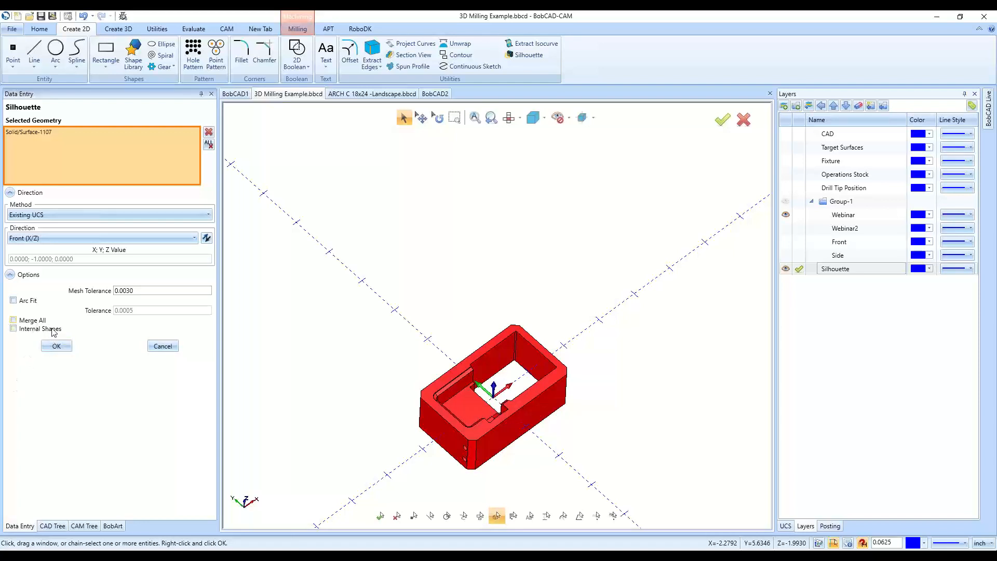
left_click(54, 331)
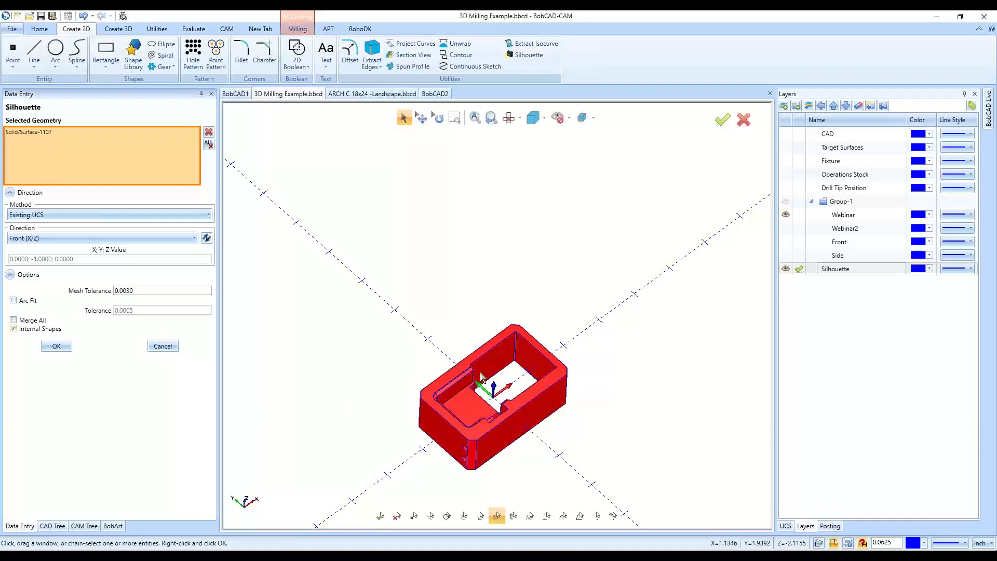
Examine the selected part's pockets, ledges and outer walls from several sides before creating the silhouette
middle_click_drag(586, 449, 553, 467)
scroll(378, 323, "up", 3)
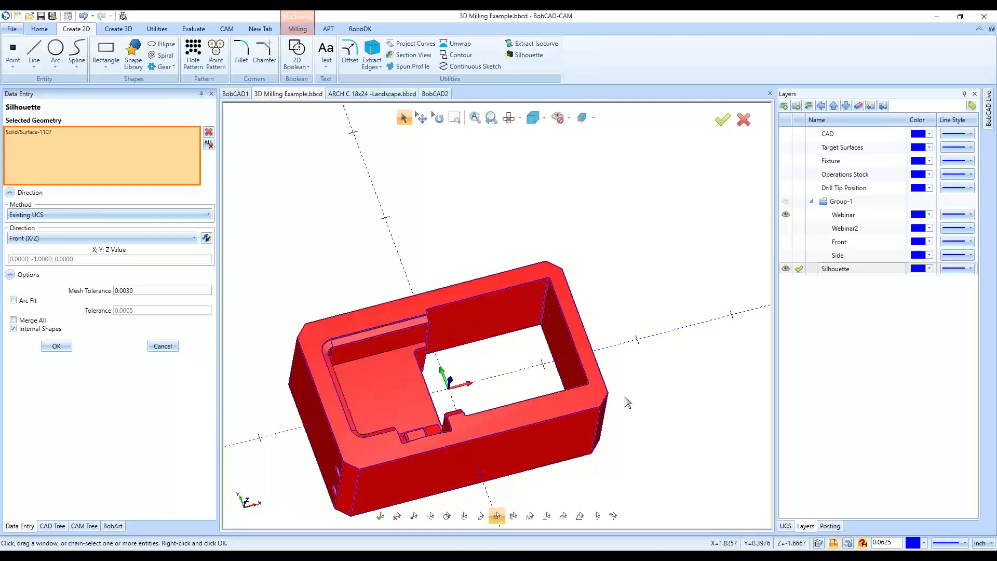
middle_click_drag(628, 402, 679, 376)
scroll(432, 374, "down", 3)
middle_click_drag(431, 374, 681, 423)
scroll(376, 395, "down", 3)
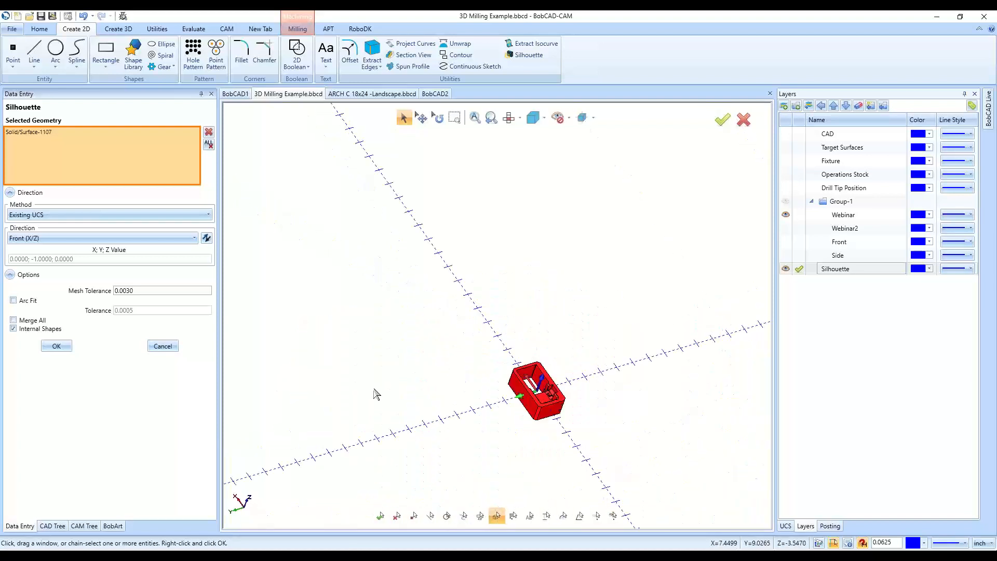
scroll(538, 400, "up", 8)
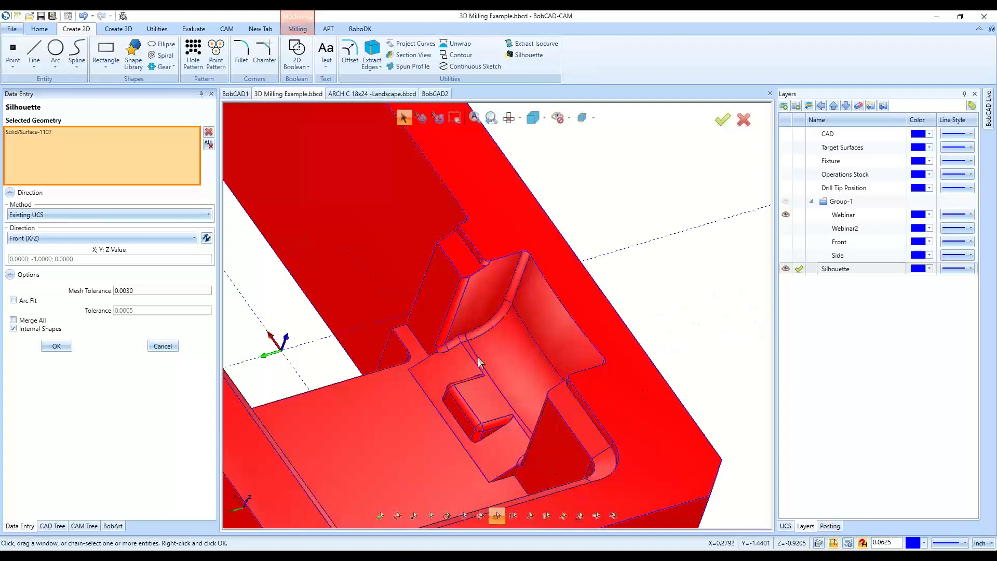
scroll(372, 278, "down", 3)
scroll(351, 162, "up", 8)
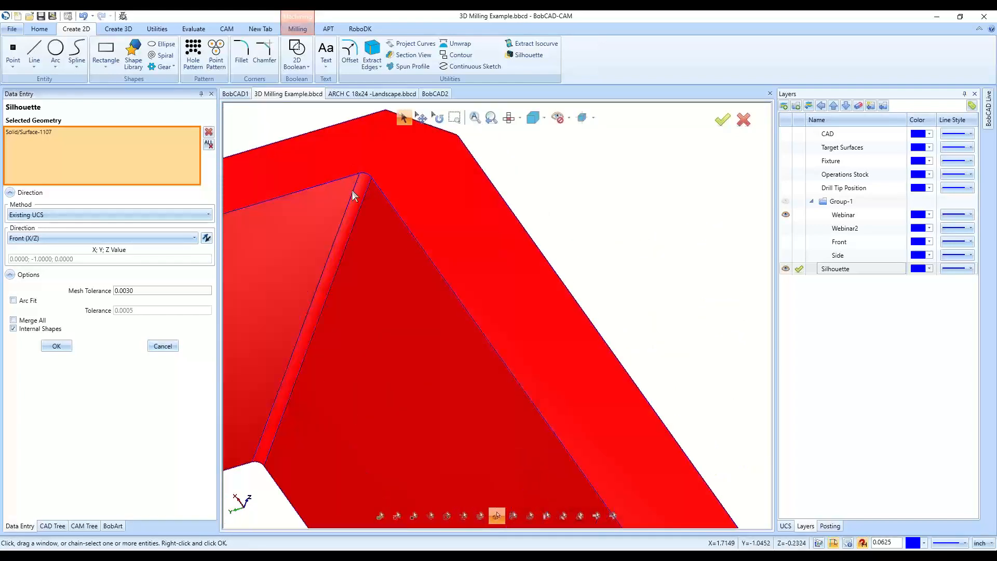
scroll(363, 196, "down", 5)
middle_click_drag(443, 403, 556, 416)
scroll(557, 414, "down", 3)
scroll(558, 277, "up", 3)
scroll(686, 358, "up", 2)
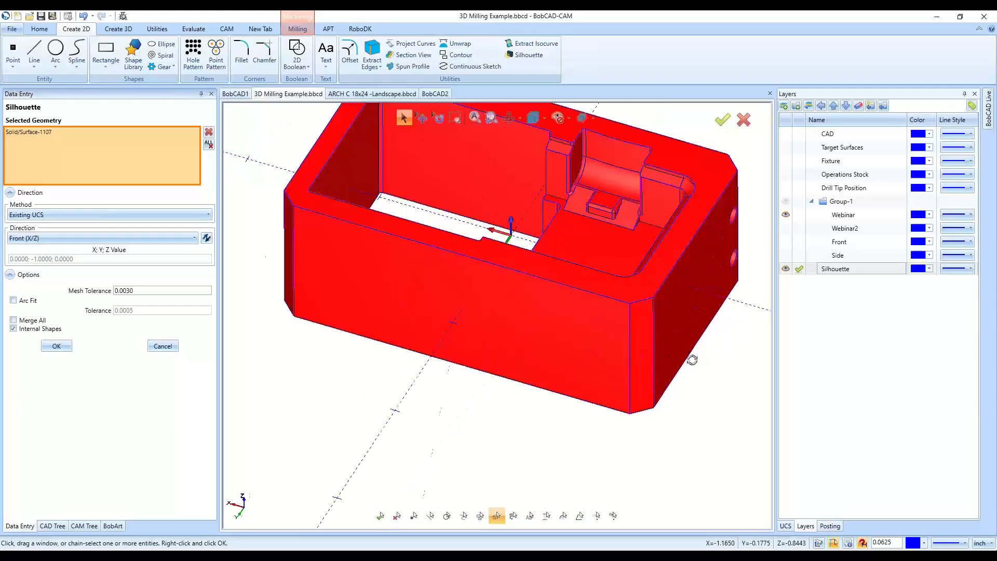
scroll(679, 396, "down", 5)
scroll(577, 265, "up", 8)
scroll(563, 309, "down", 10)
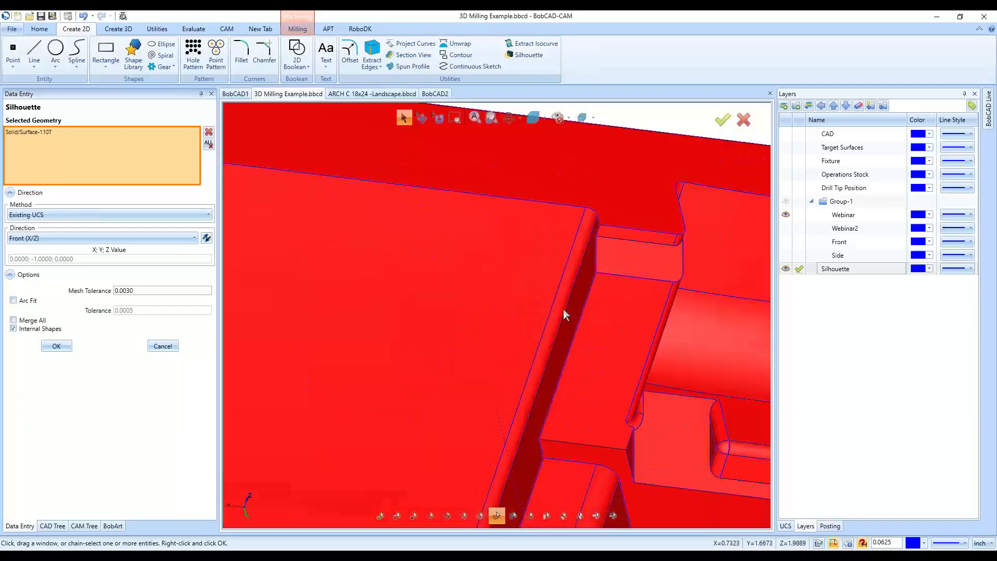
middle_click_drag(559, 439, 573, 447)
middle_click_drag(347, 241, 323, 289)
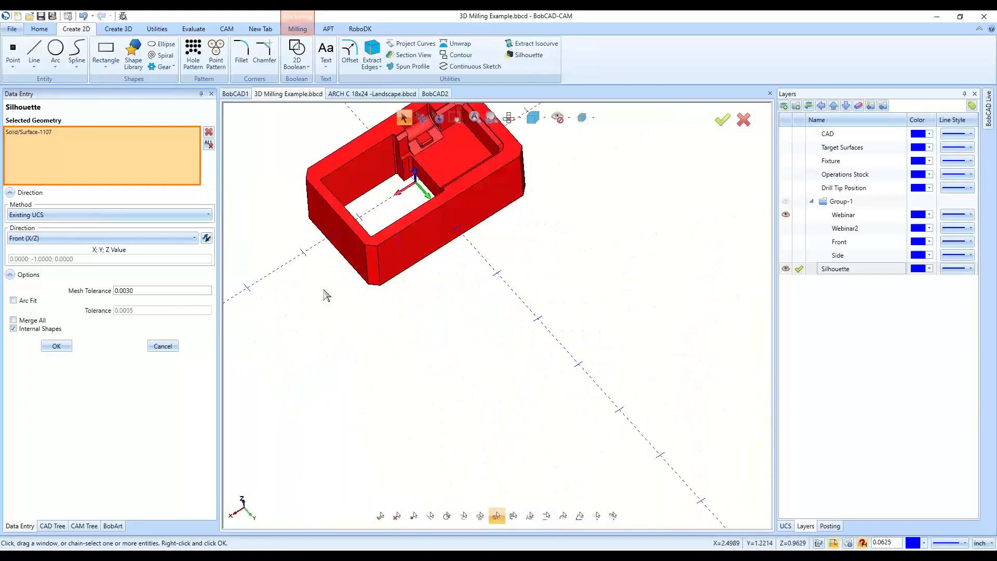
scroll(406, 337, "down", 3)
scroll(370, 203, "up", 7)
scroll(467, 267, "down", 2)
middle_click_drag(566, 294, 535, 306)
Create the front silhouette wireframe and inspect it on its own by temporarily hiding the Webinar layer
left_click(55, 347)
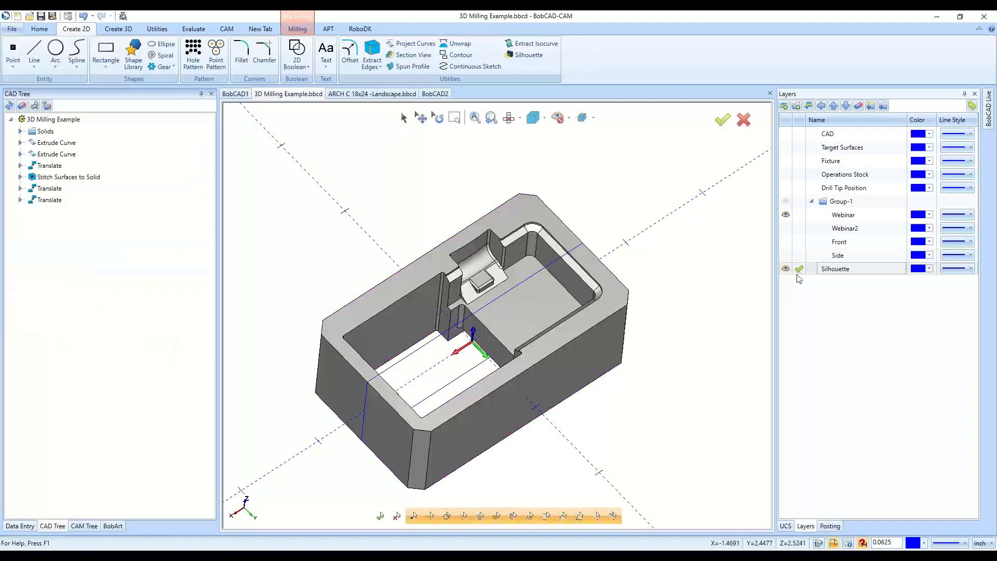
left_click(785, 214)
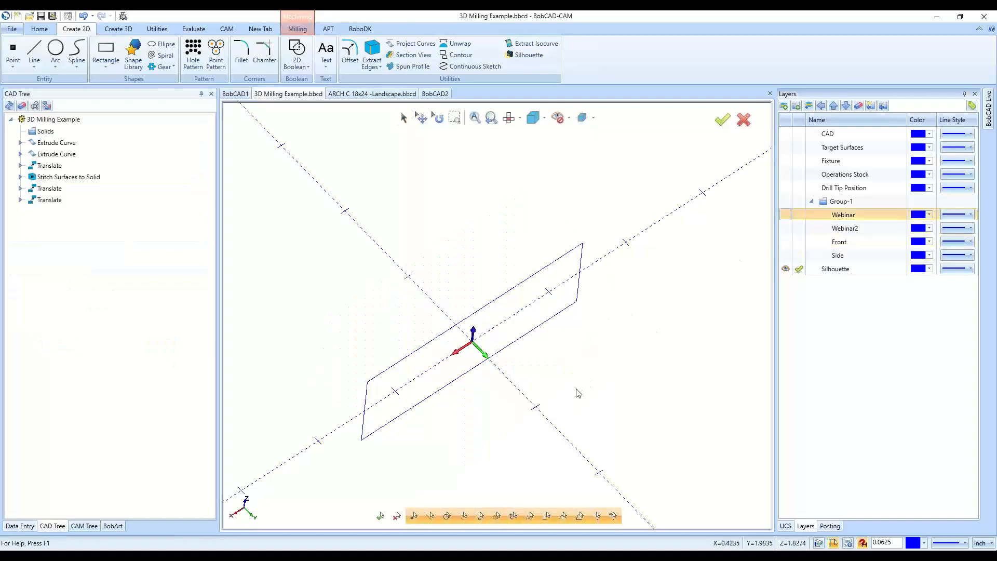
middle_click_drag(574, 392, 434, 453)
scroll(434, 449, "up", 2)
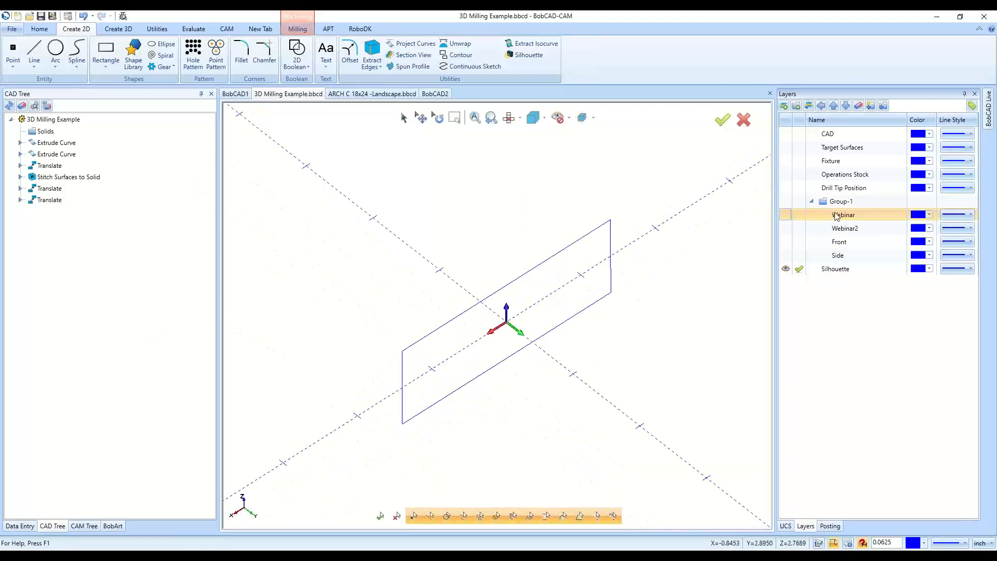
left_click(785, 215)
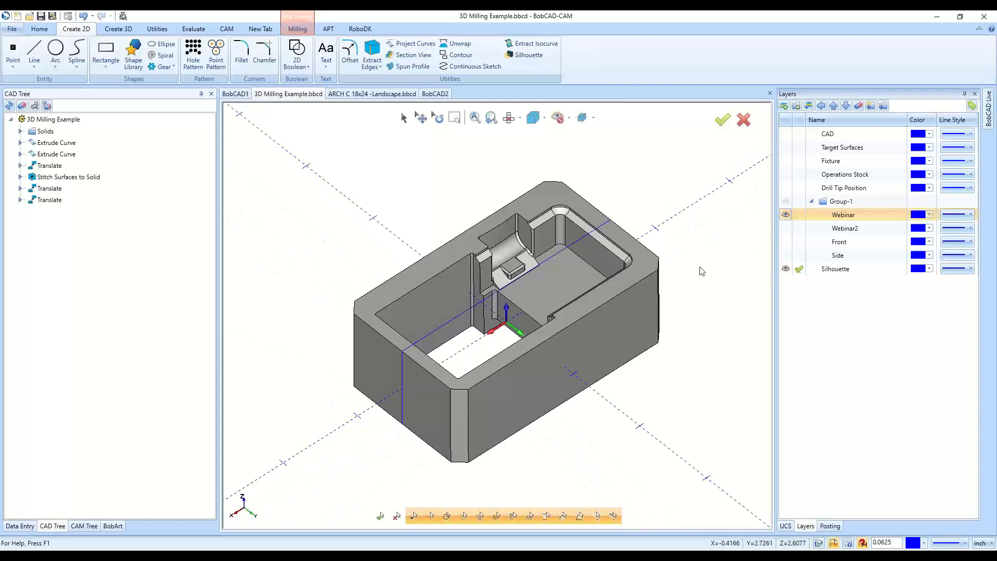
Hide the Webinar layer and undo the front silhouette
left_click(785, 215)
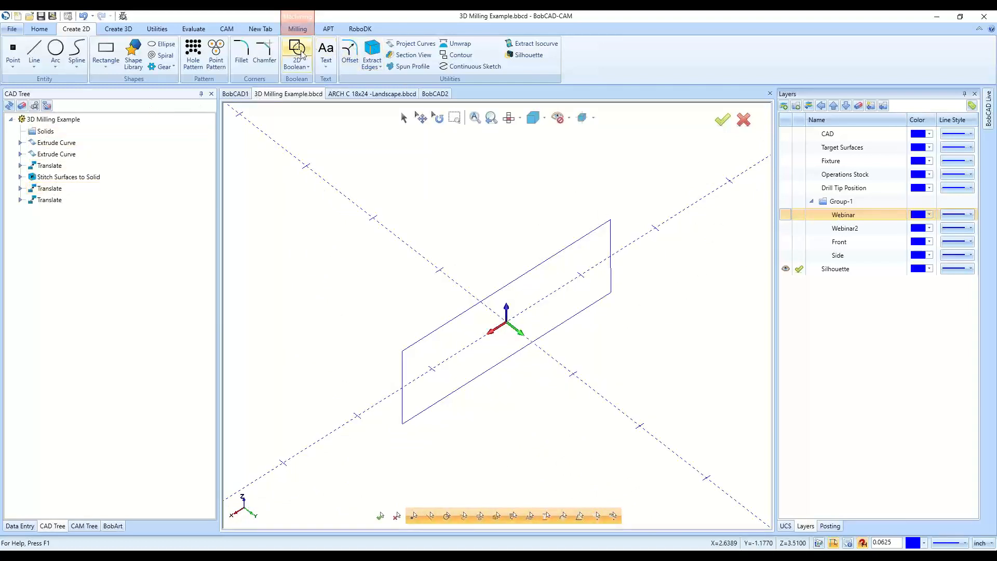
left_click(92, 16)
left_click(104, 23)
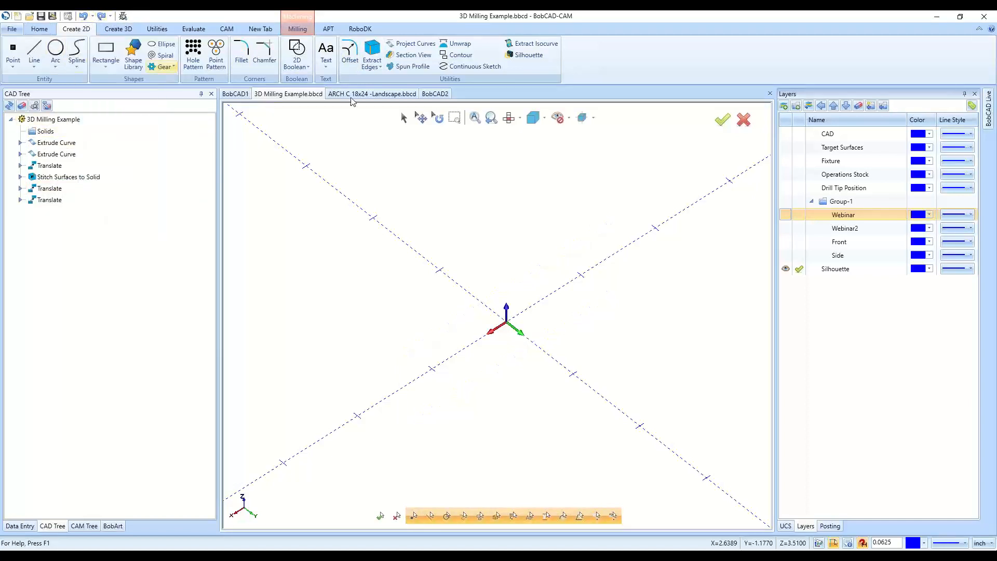
Show the Webinar layer again and create a front (X/Z) silhouette of the part with Internal Shapes disabled
left_click(523, 55)
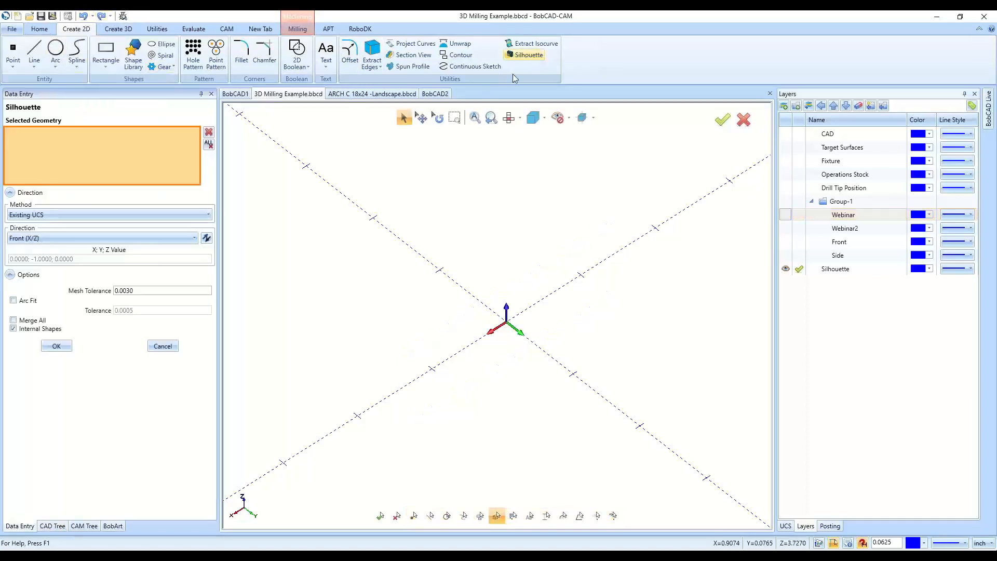
left_click(48, 330)
left_click(786, 214)
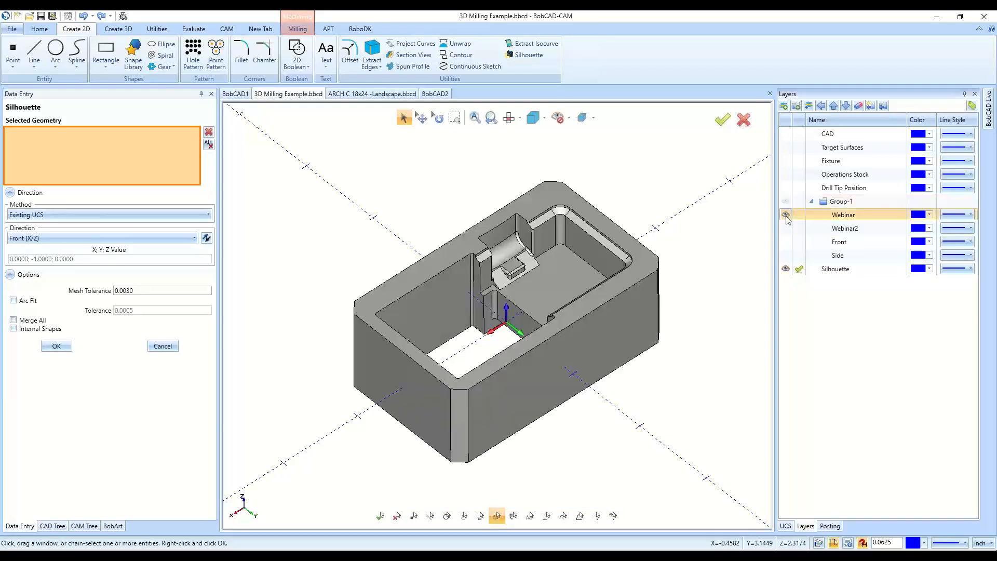
left_click(604, 255)
left_click(56, 346)
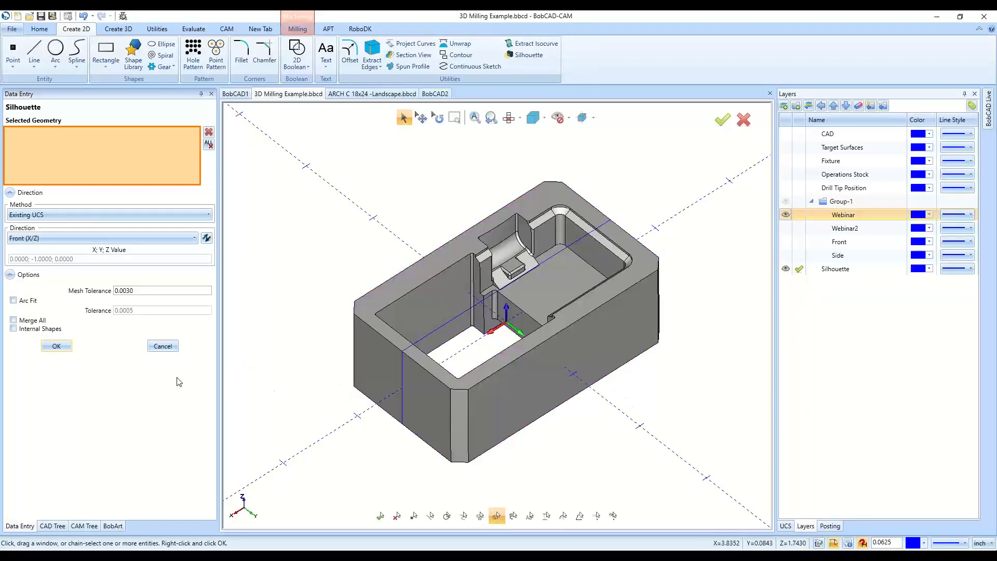
Undo the last silhouette and recreate it from the part with Merge All and Internal Shapes enabled
left_click(28, 322)
left_click(83, 17)
left_click(442, 325)
left_click(56, 346)
Keep the silhouette direction method at Existing UCS and set the direction to Top (X/Y)
left_click(133, 214)
left_click(143, 240)
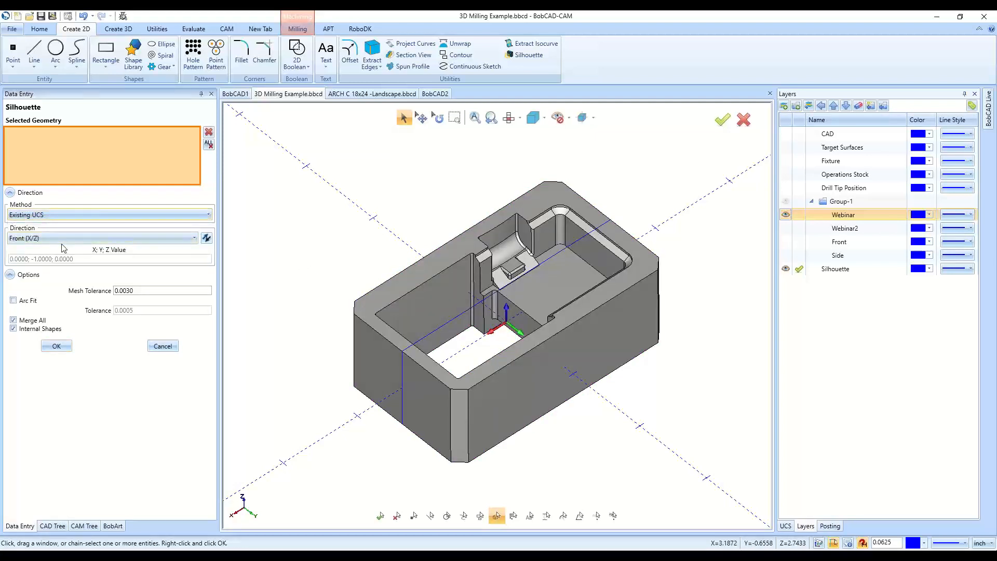
left_click(138, 290)
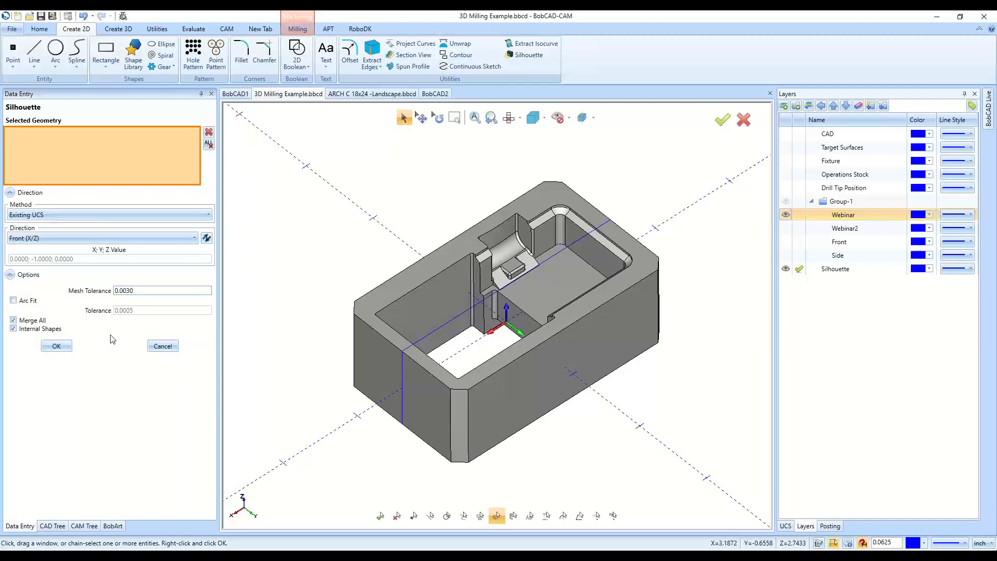
middle_click_drag(519, 367, 602, 374)
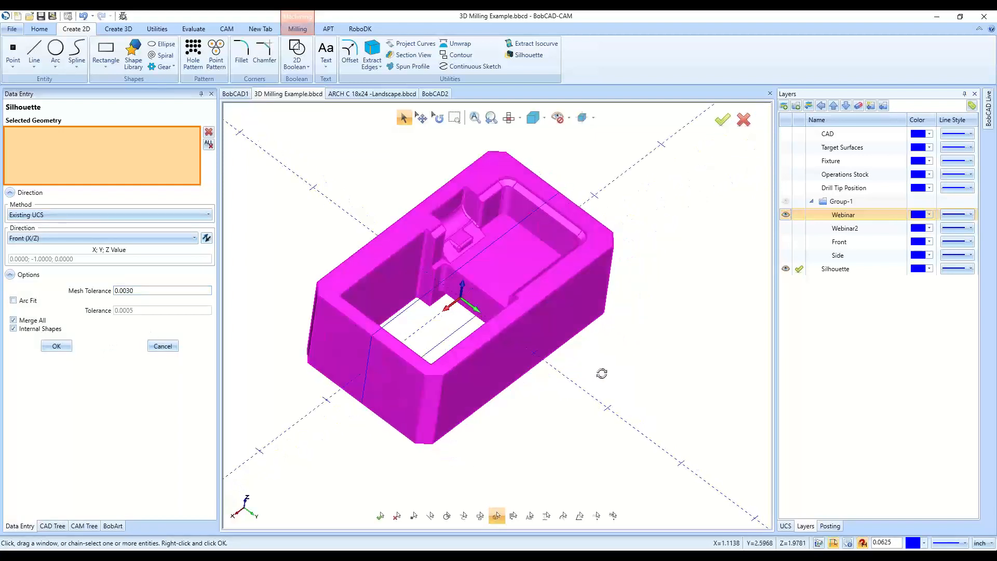
left_click(102, 237)
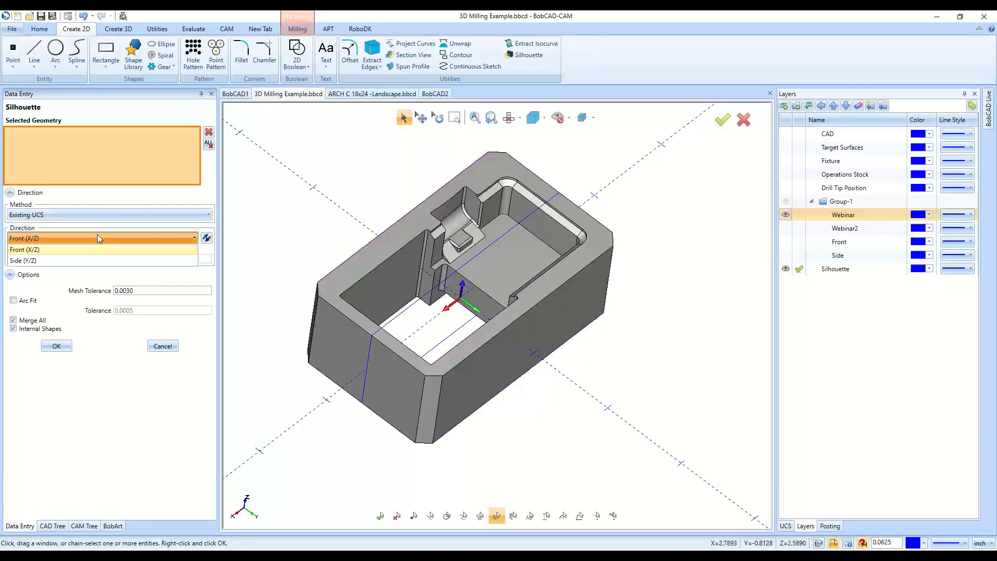
left_click(97, 237)
left_click(96, 238)
left_click(96, 251)
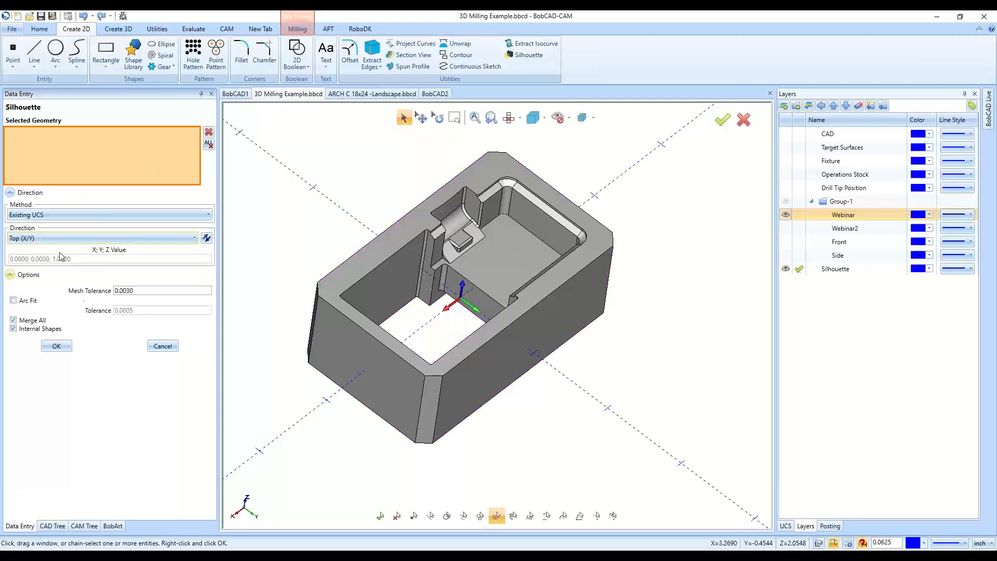
Select the part solid and create its top silhouette with a 0.0030 mesh tolerance
left_click(317, 291)
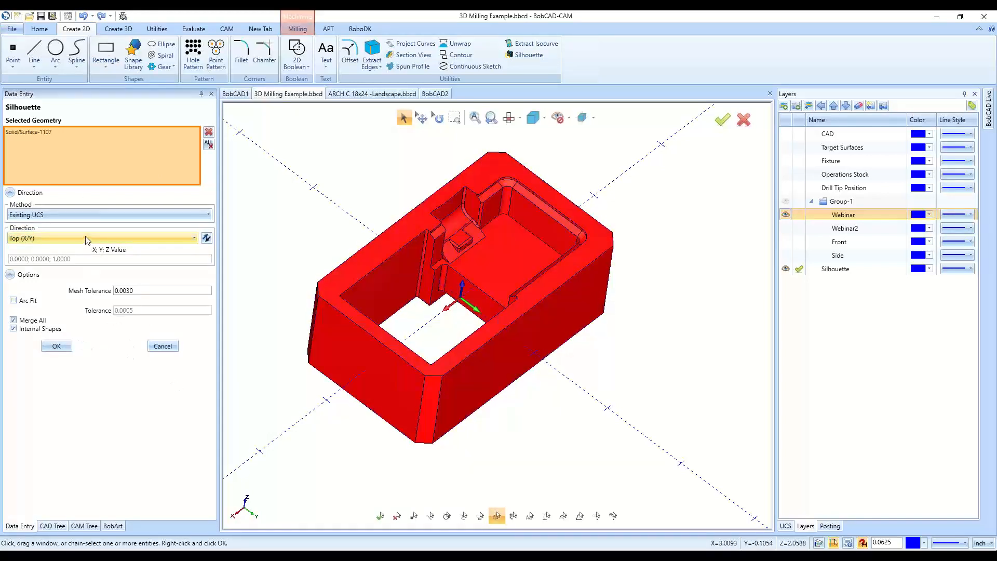
middle_click_drag(538, 396, 544, 365)
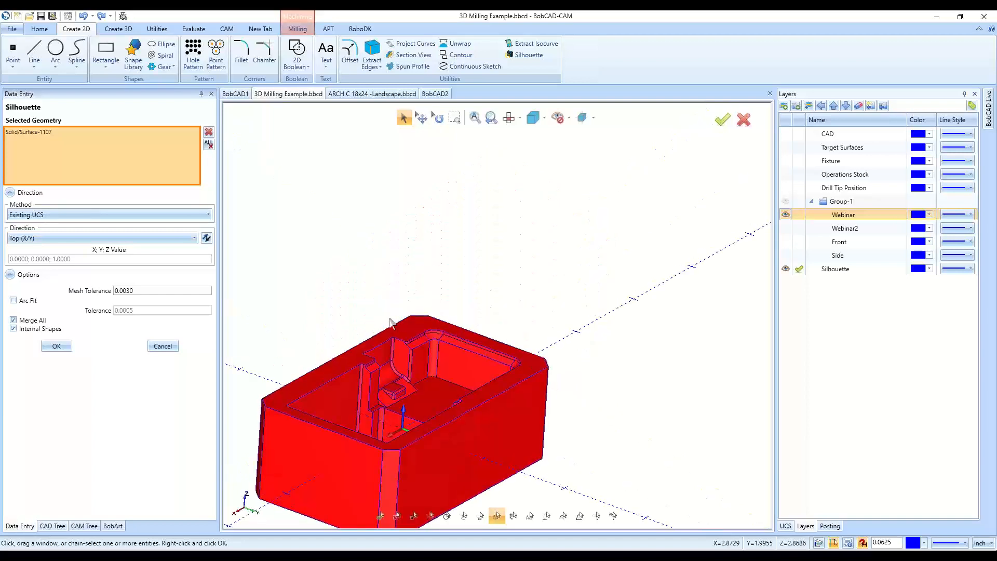
scroll(395, 328, "down", 3)
middle_click_drag(391, 329, 357, 340)
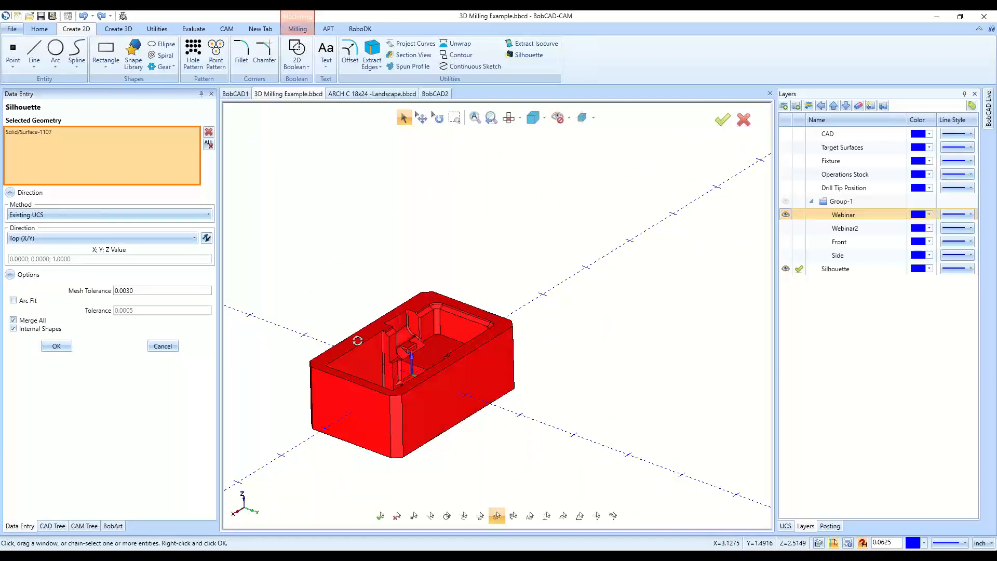
left_click(54, 346)
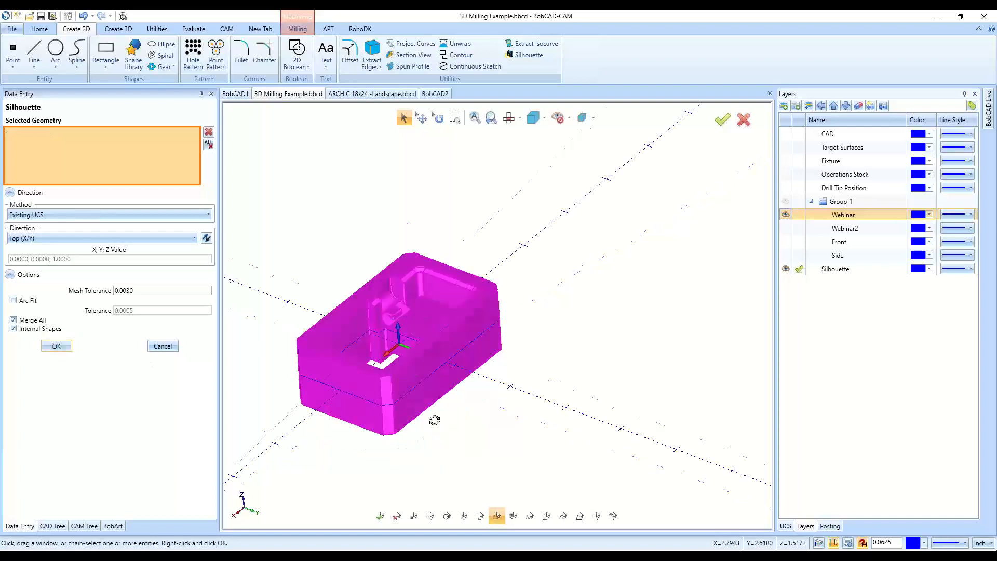
Inspect the top silhouette on the part and by itself by temporarily hiding the Webinar layer
middle_click_drag(434, 418, 441, 429)
scroll(440, 425, "down", 2)
middle_click_drag(614, 405, 614, 408)
scroll(386, 332, "up", 6)
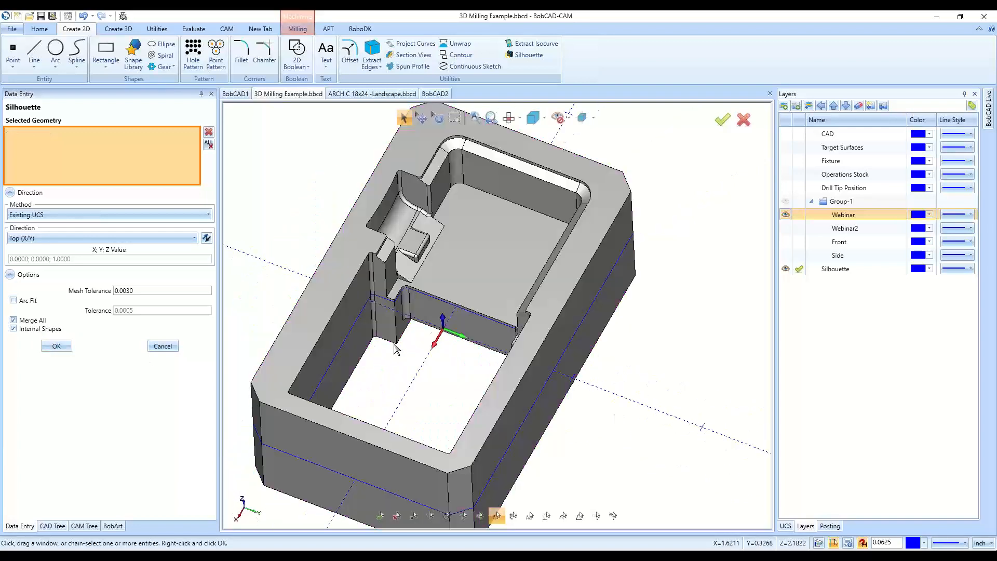
middle_click_drag(468, 347, 447, 374)
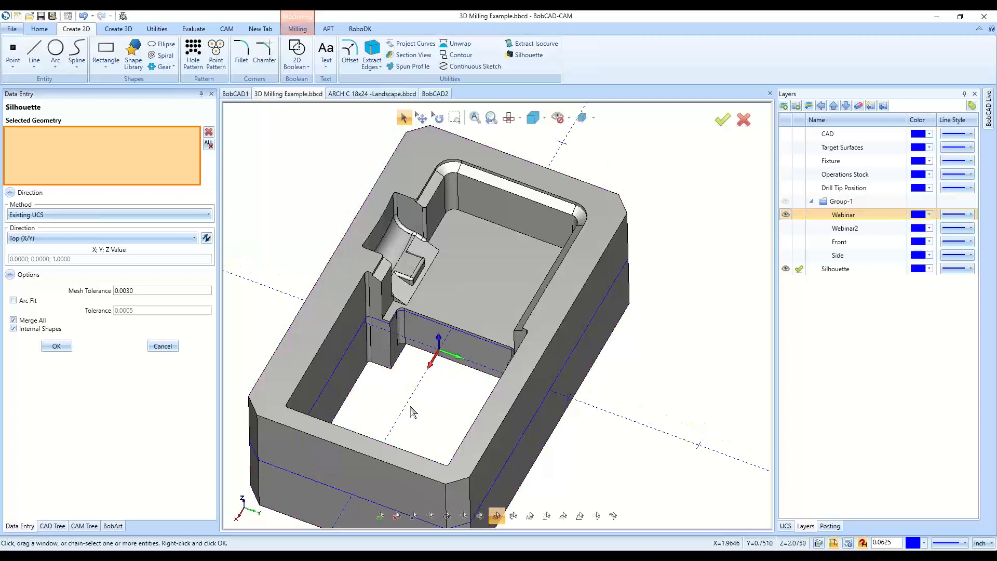
left_click(785, 214)
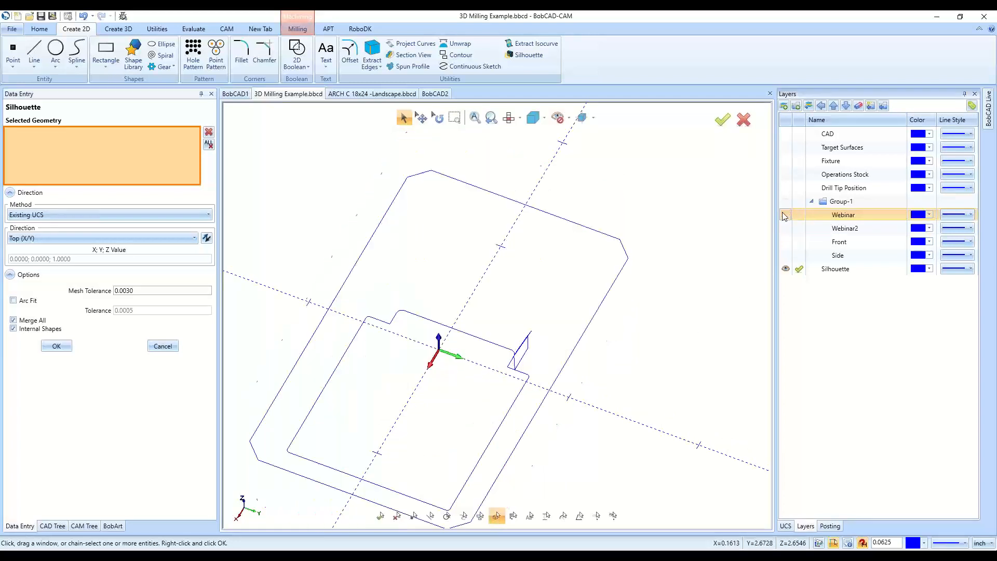
left_click(785, 214)
Examine how the top silhouette follows the part's outer walls and through pocket from several sides
middle_click_drag(653, 390, 663, 392)
scroll(663, 391, "down", 3)
mouse_move(606, 422)
middle_mouse_down()
mouse_move(643, 414)
mouse_move(612, 429)
middle_mouse_up()
scroll(510, 464, "down", 2)
middle_click_drag(510, 464, 492, 487)
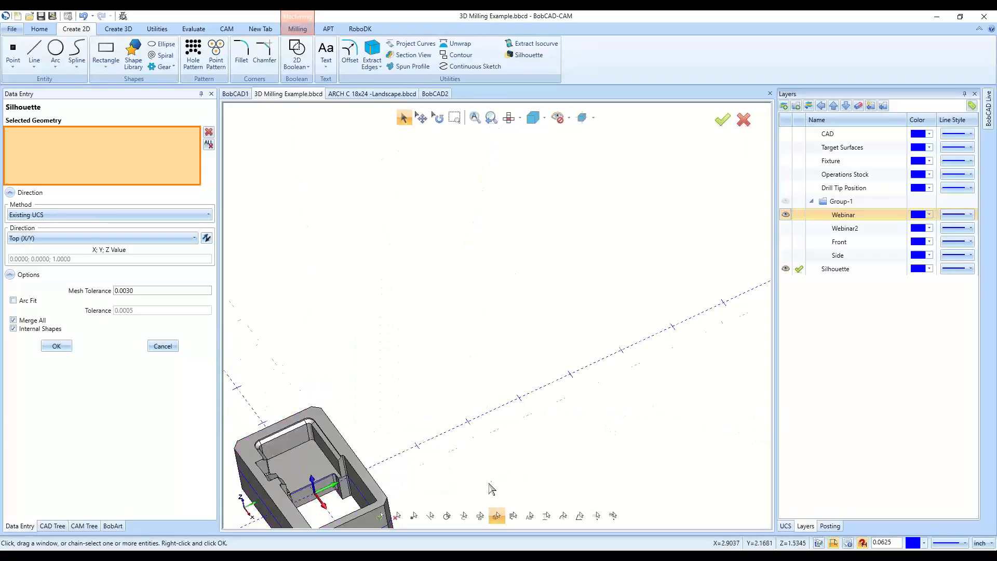
scroll(492, 488, "down", 3)
middle_click_drag(383, 383, 419, 351)
scroll(419, 350, "down", 2)
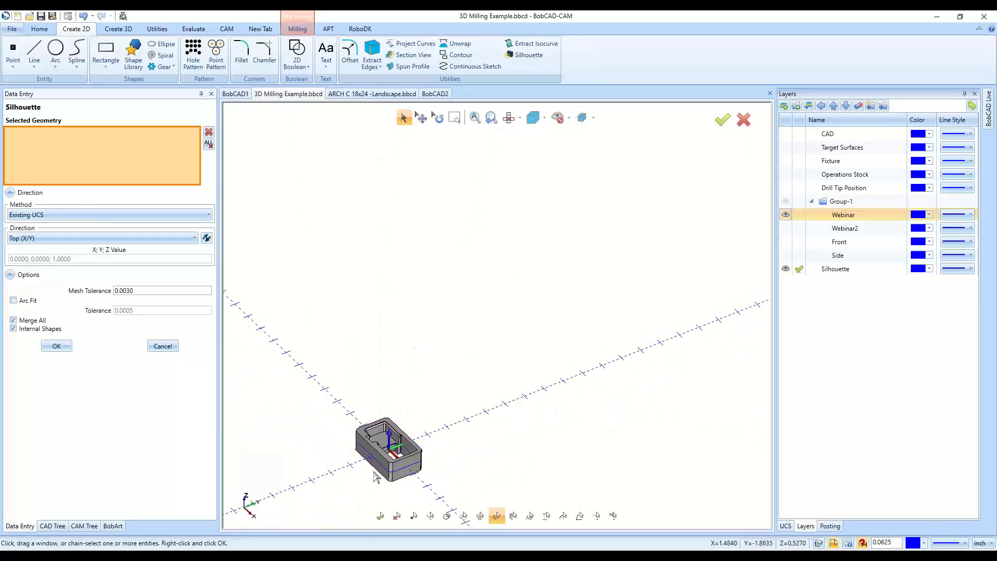
scroll(370, 456, "up", 6)
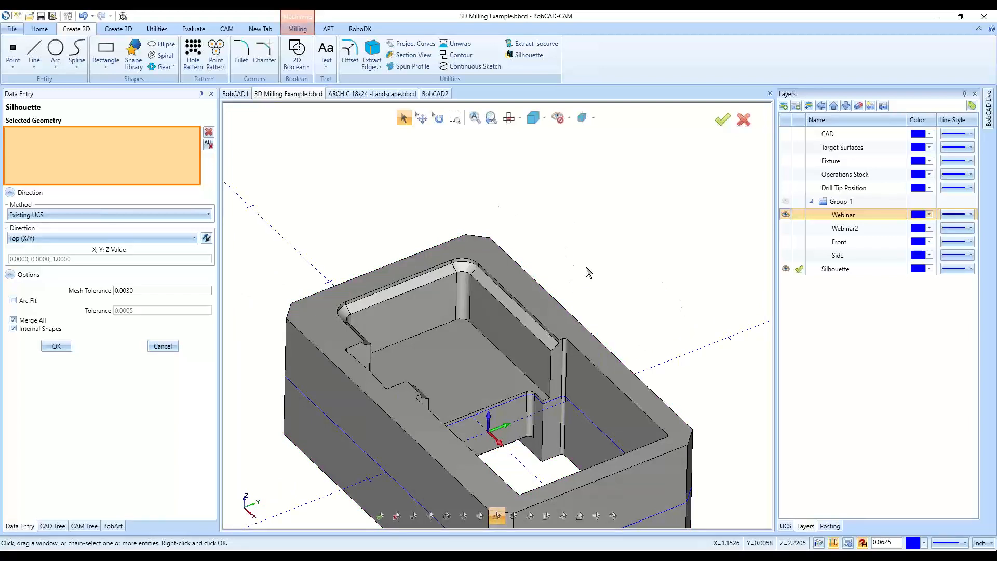
scroll(588, 354, "down", 3)
middle_click_drag(703, 419, 668, 439)
scroll(304, 397, "down", 5)
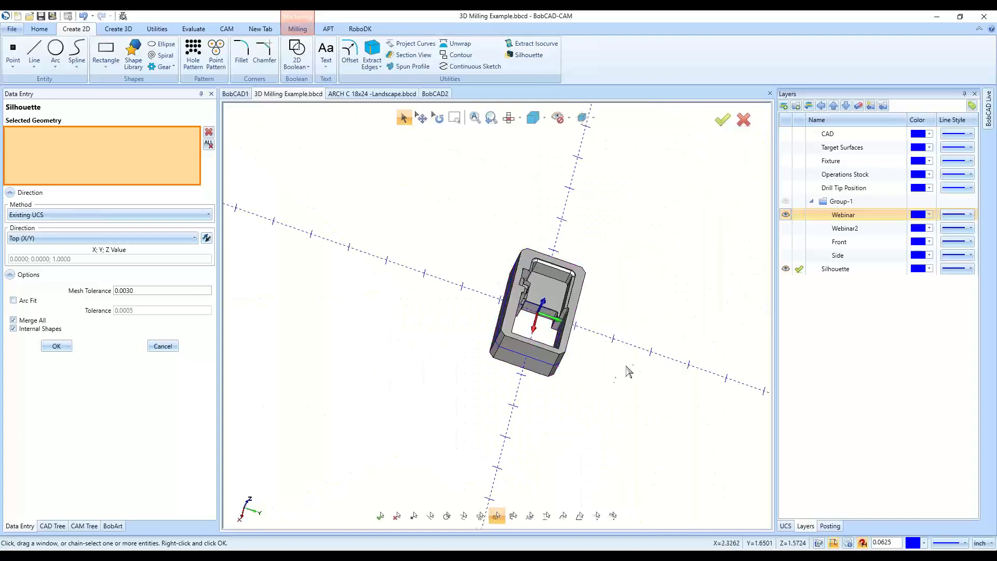
middle_click_drag(617, 417, 529, 421)
scroll(438, 408, "down", 2)
scroll(694, 395, "up", 7)
middle_click_drag(697, 393, 711, 399)
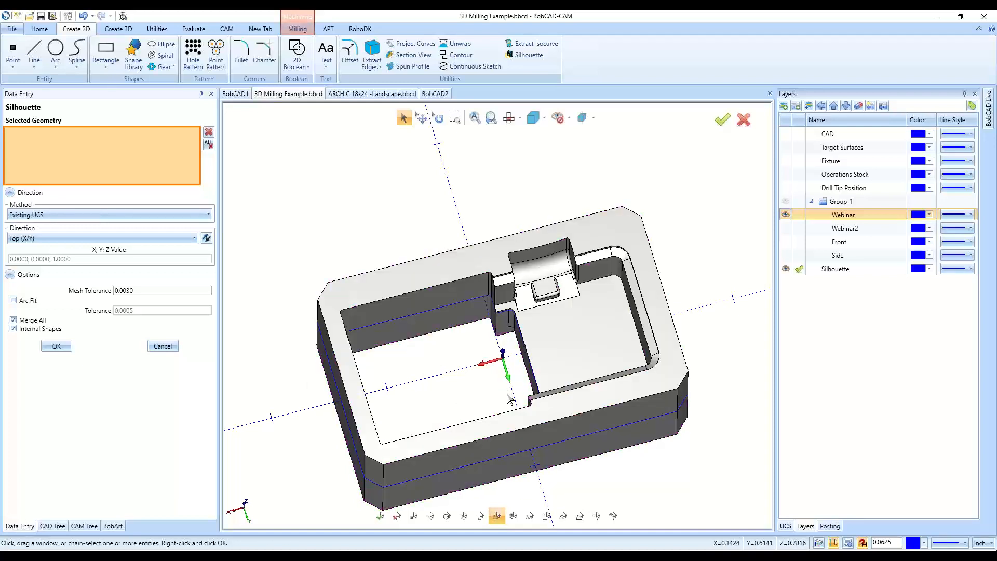
middle_click_drag(509, 399, 399, 350)
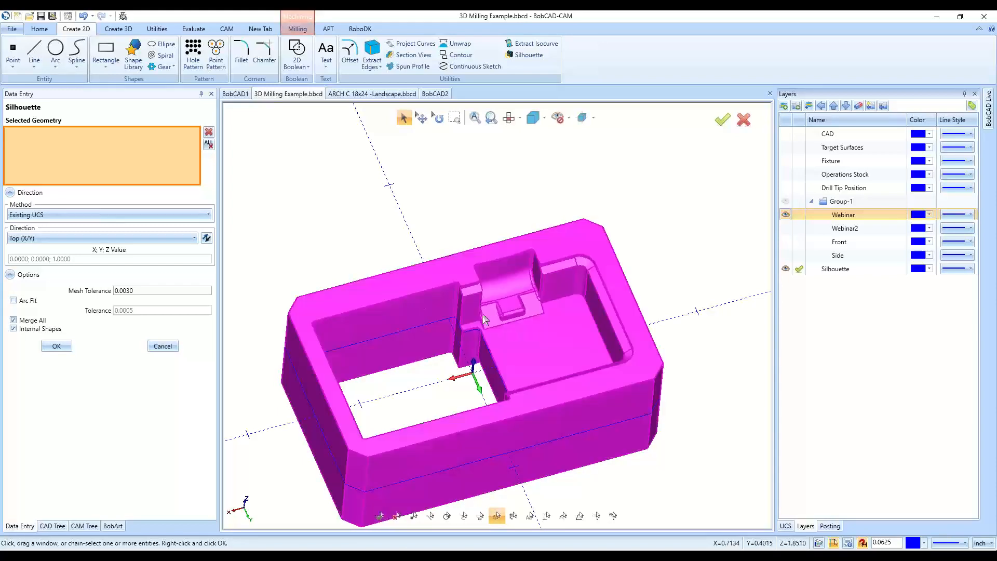
mouse_move(639, 465)
middle_mouse_down()
mouse_move(663, 459)
mouse_move(629, 456)
middle_mouse_up()
scroll(638, 459, "down", 2)
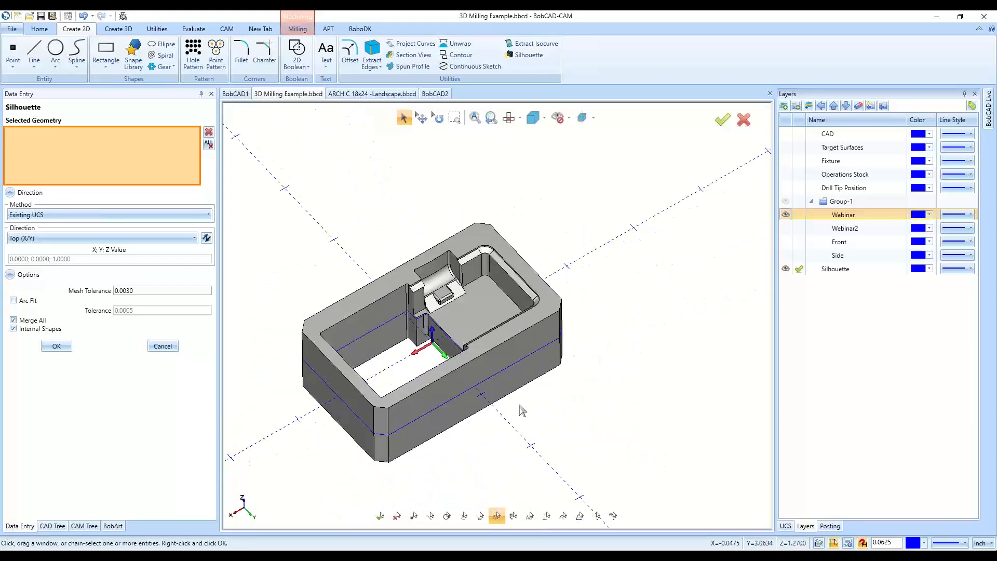
Examine the silhouette line closely around the inner corner and step of the through pocket
scroll(366, 329, "up", 2)
scroll(430, 339, "up", 4)
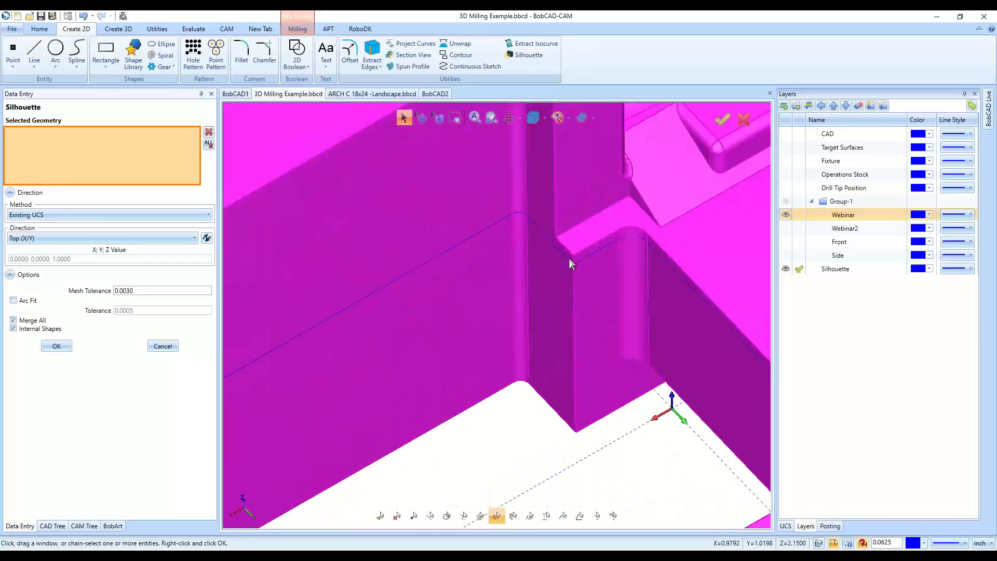
scroll(490, 328, "down", 4)
middle_click_drag(545, 425, 517, 417)
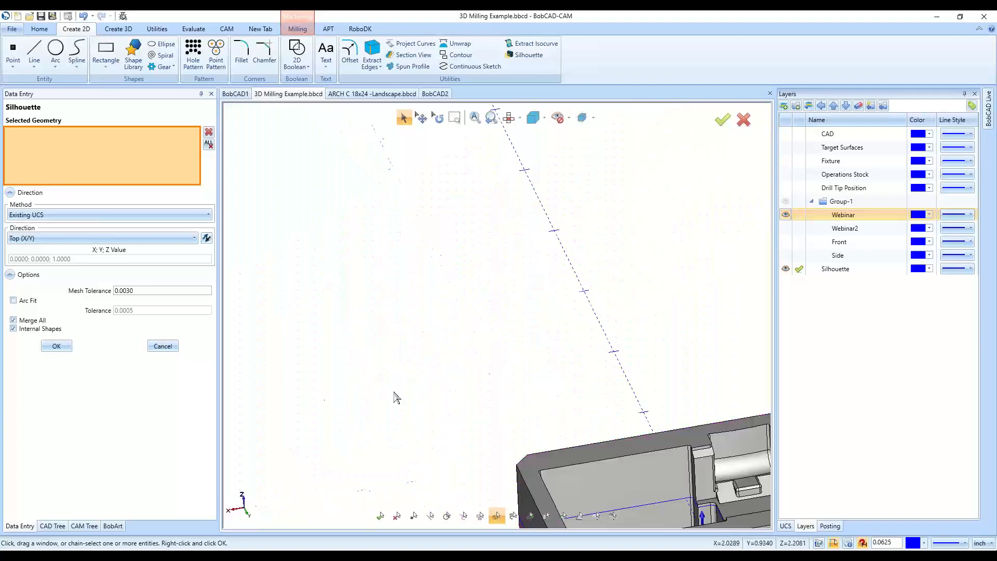
scroll(394, 393, "down", 2)
middle_click_drag(579, 470, 540, 449)
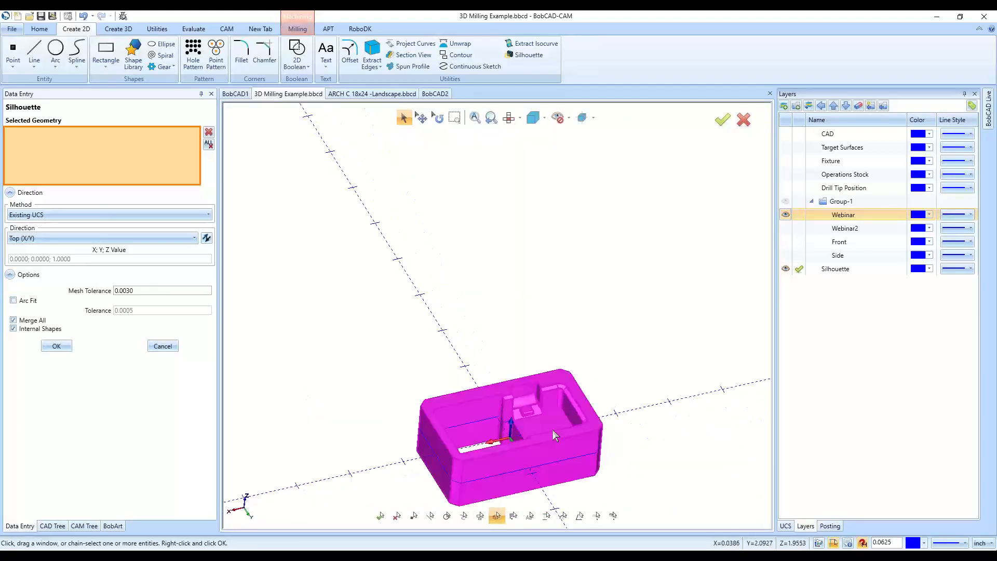
scroll(521, 441, "up", 3)
scroll(521, 440, "up", 3)
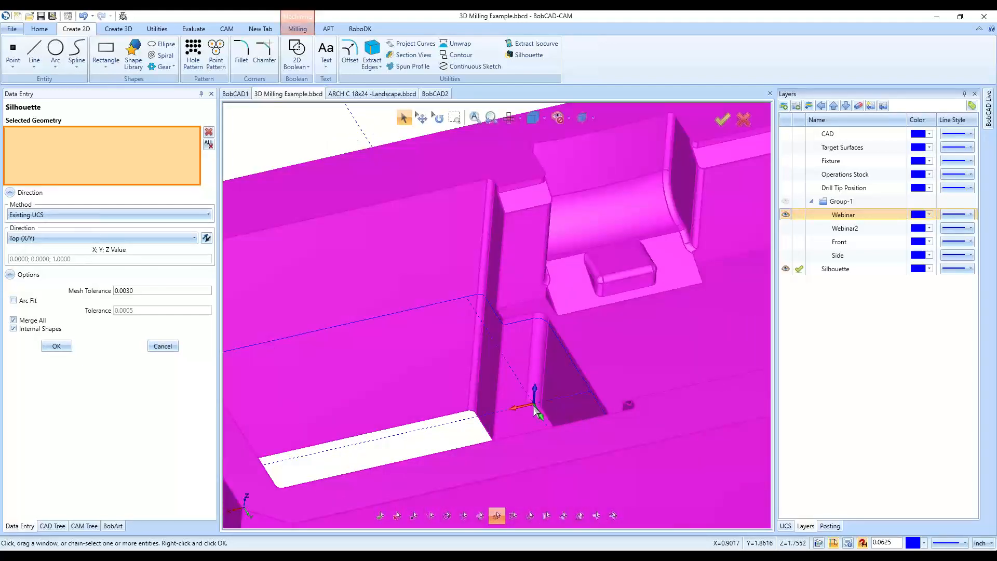
scroll(535, 407, "down", 5)
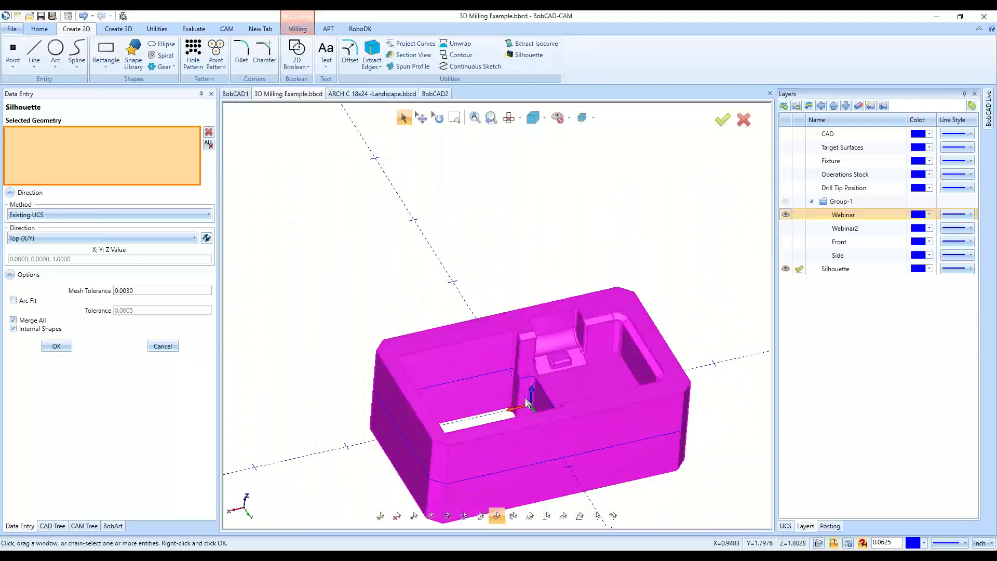
scroll(526, 403, "up", 5)
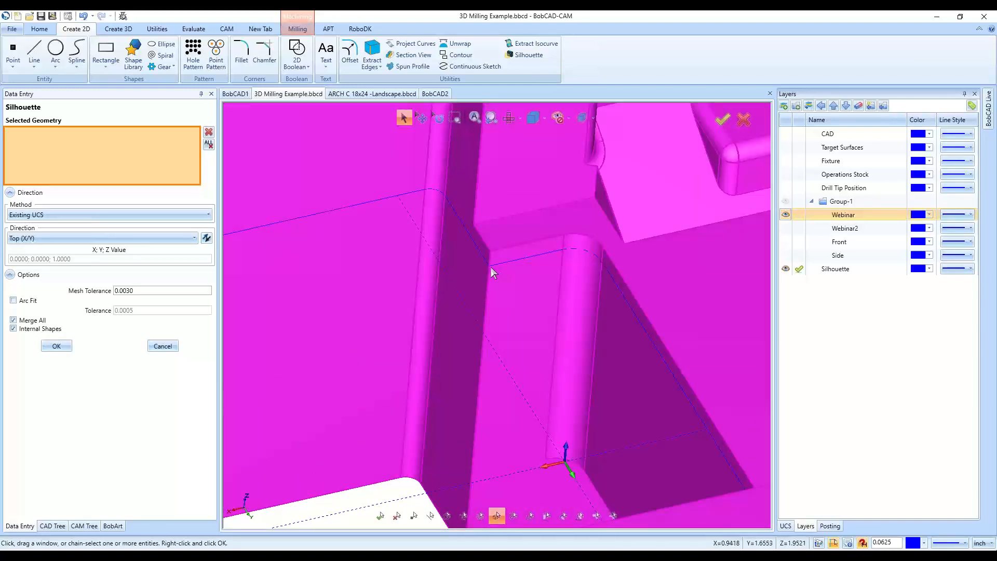
scroll(490, 267, "down", 5)
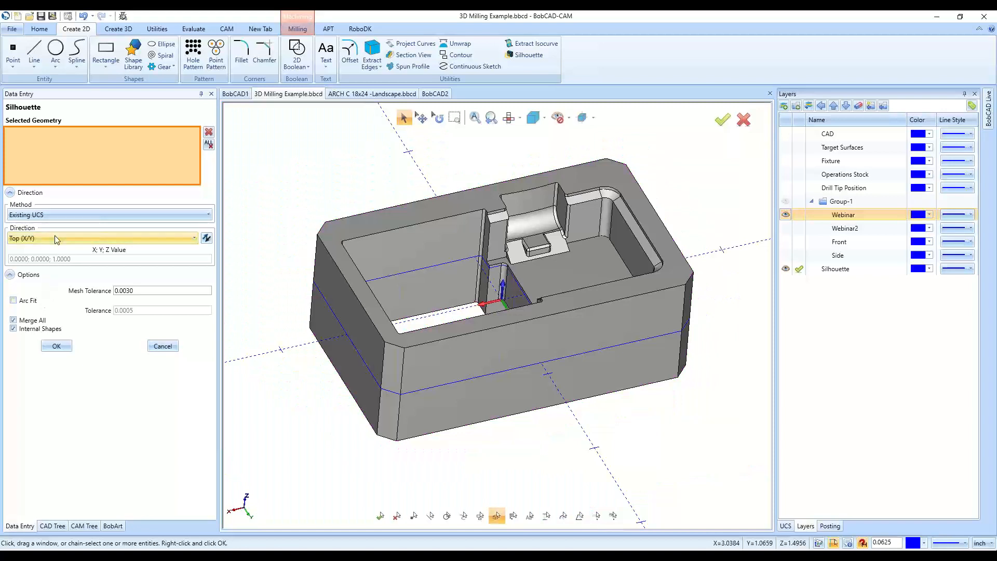
Switch the silhouette's direction method to Pick, and change it to Enter
left_click(68, 215)
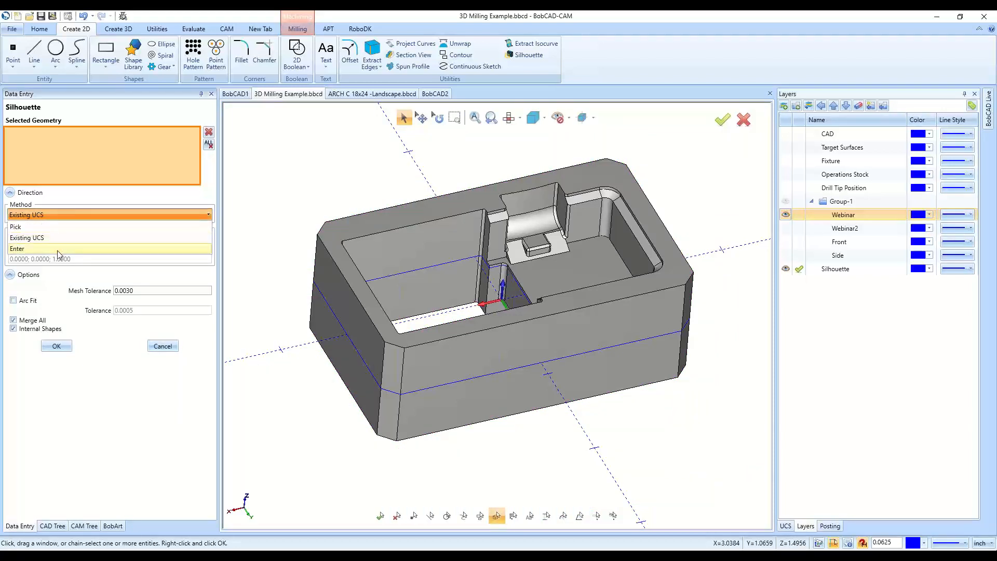
left_click(58, 227)
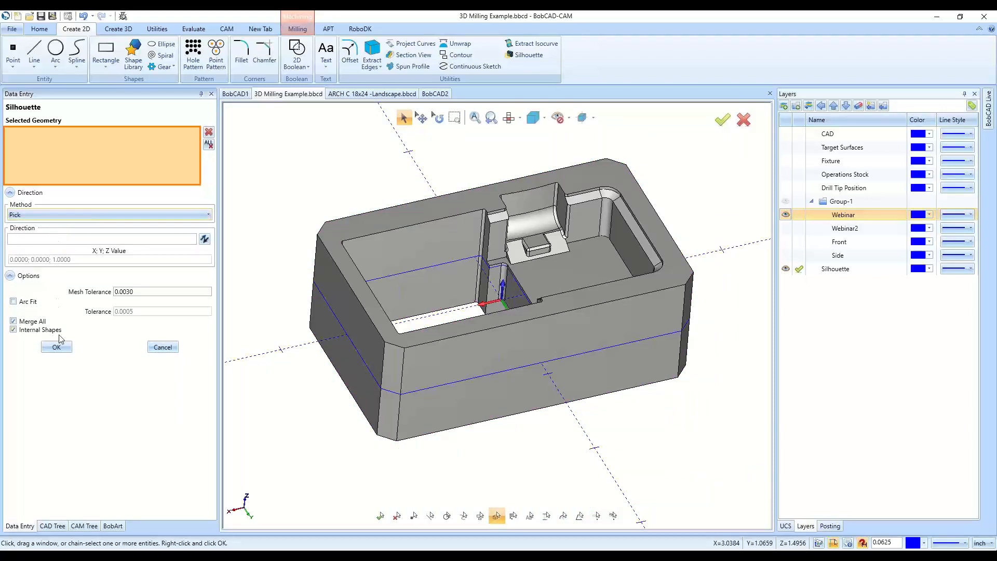
left_click(48, 215)
left_click(46, 252)
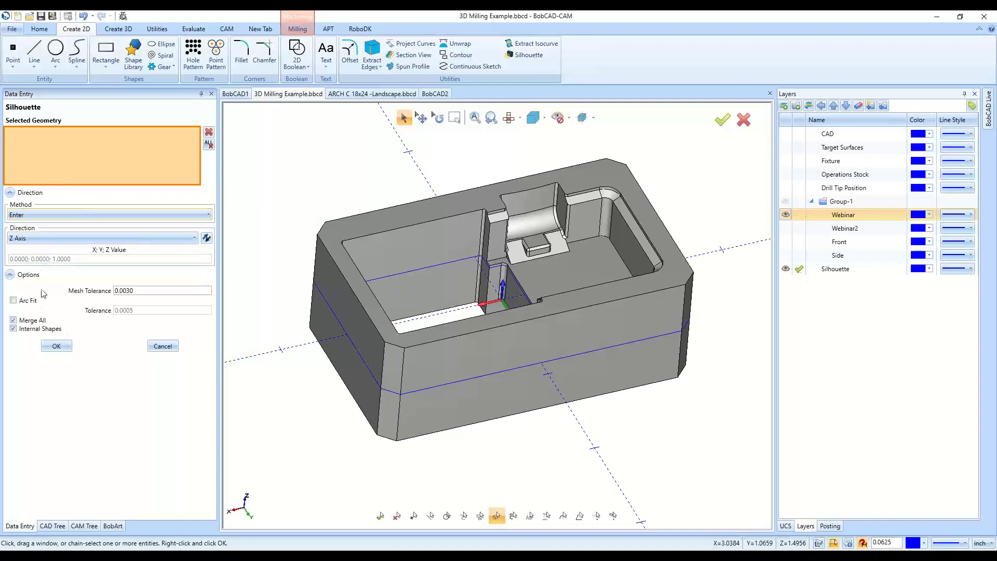
left_click(140, 291)
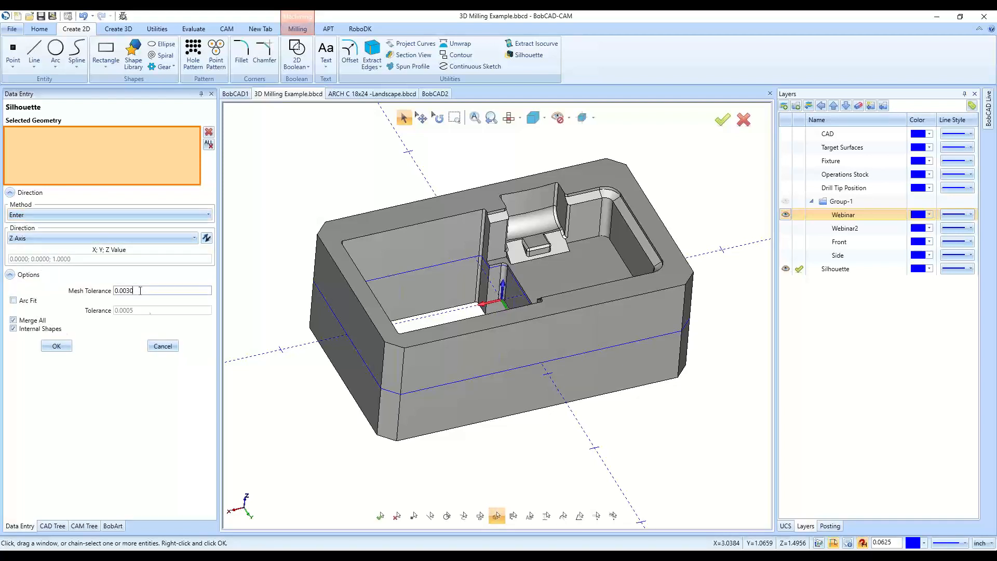
Try the Custom direction option for the silhouette and open its X; Y; Z vector for editing
left_click(125, 239)
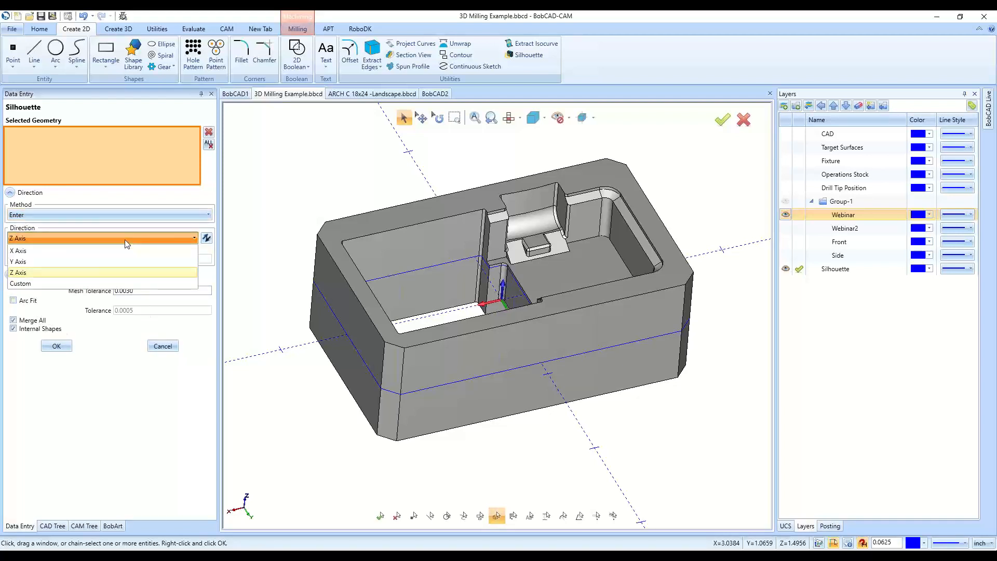
left_click(94, 284)
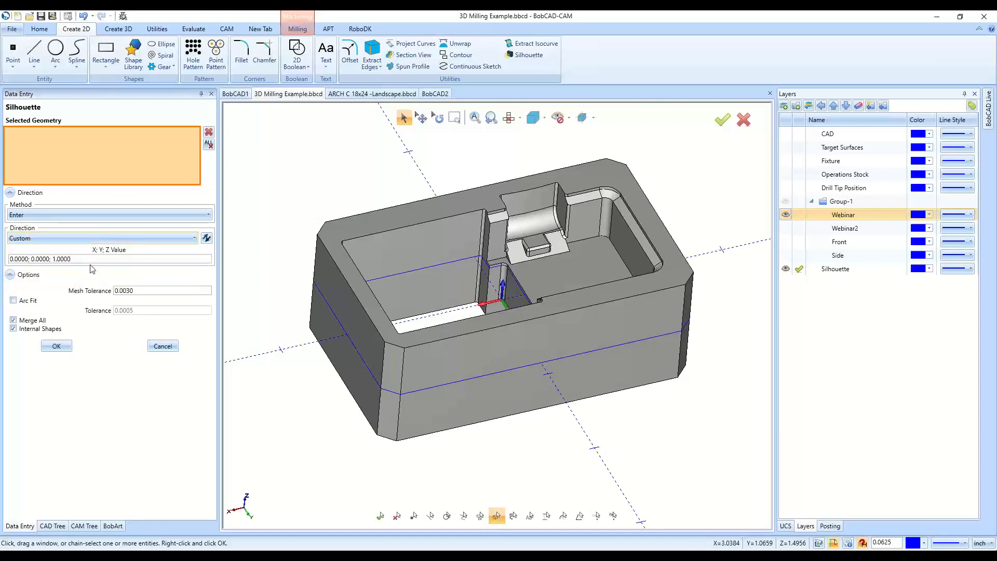
left_click(90, 260)
Set the silhouette direction to Z Axis, select the part solid and create the silhouette
left_click(90, 238)
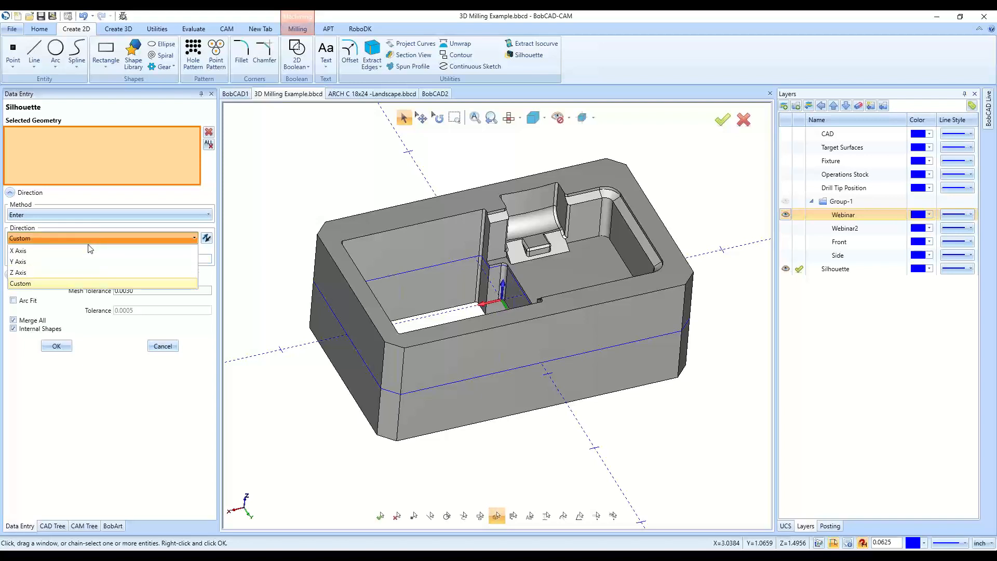
left_click(89, 272)
left_click(413, 329)
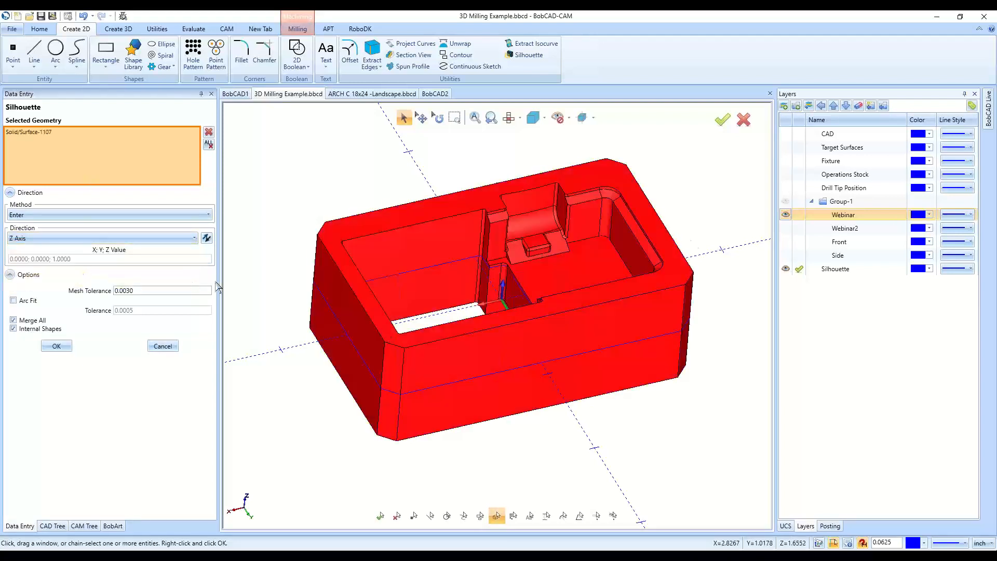
left_click(56, 345)
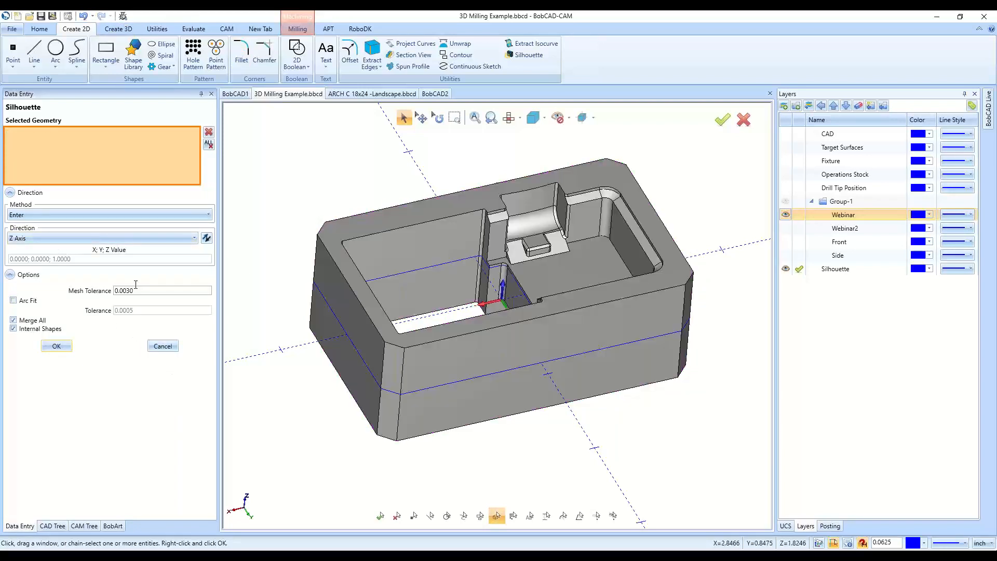
Set the entered silhouette direction to Custom and open its X; Y; Z vector for editing
left_click(206, 238)
left_click(104, 238)
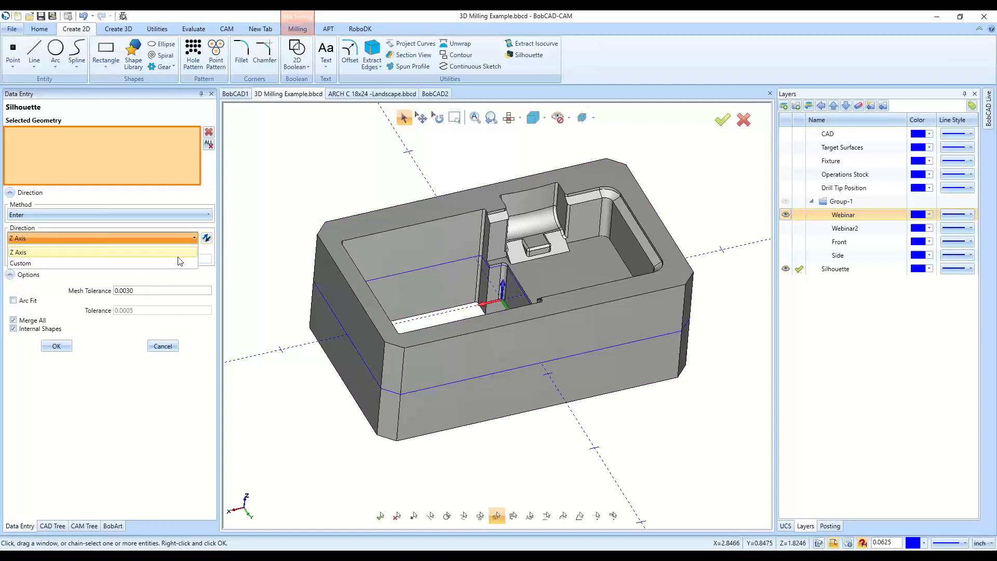
left_click(88, 283)
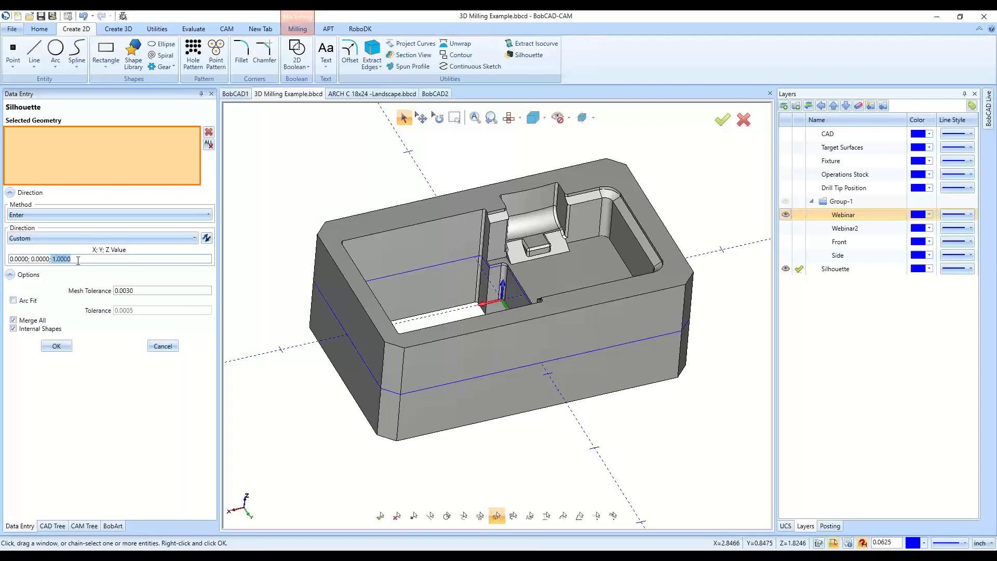
left_click(107, 260)
Change the direction method to Pick and pick the part's top rim face as the silhouette direction
left_click(105, 214)
left_click(104, 232)
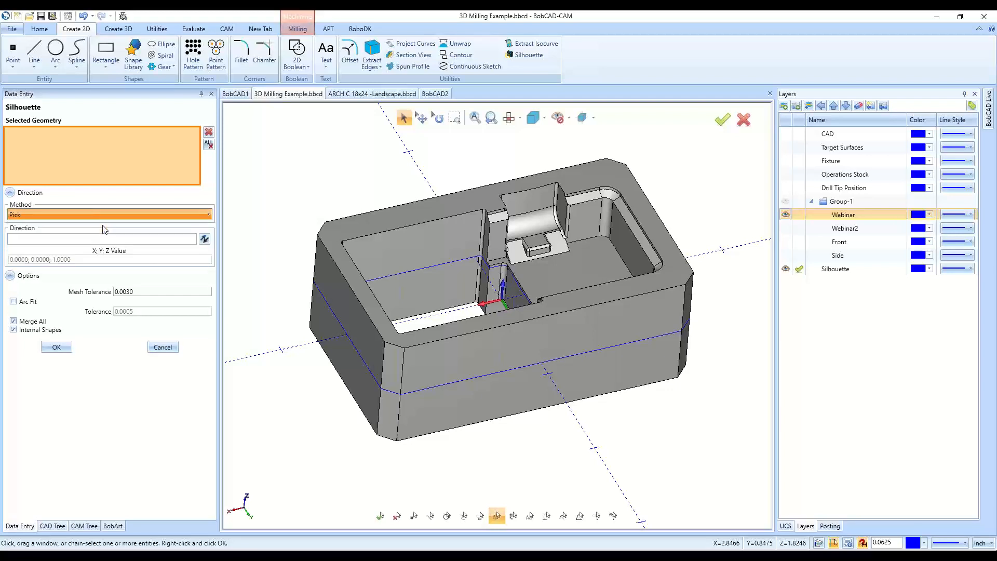
left_click(102, 242)
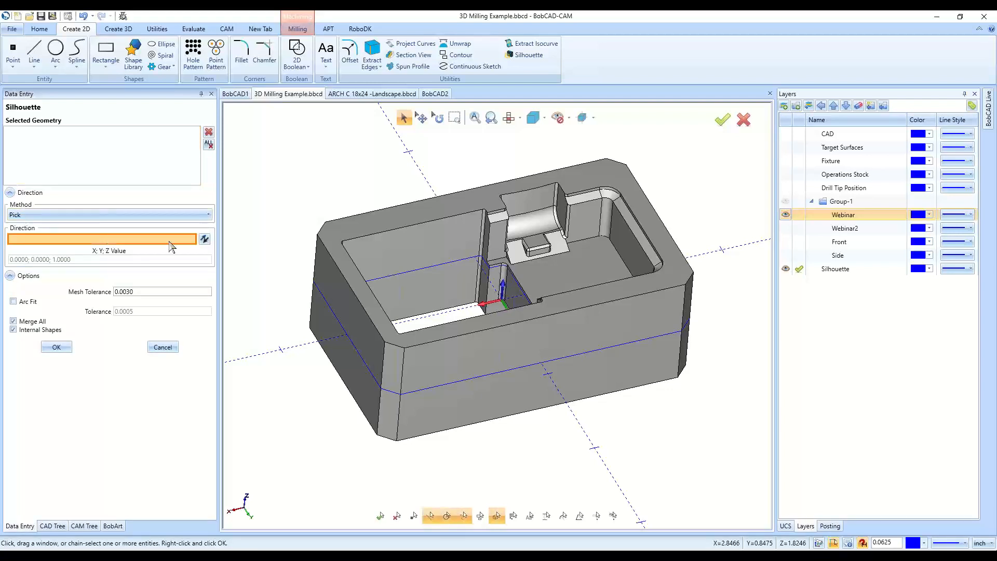
left_click(423, 214)
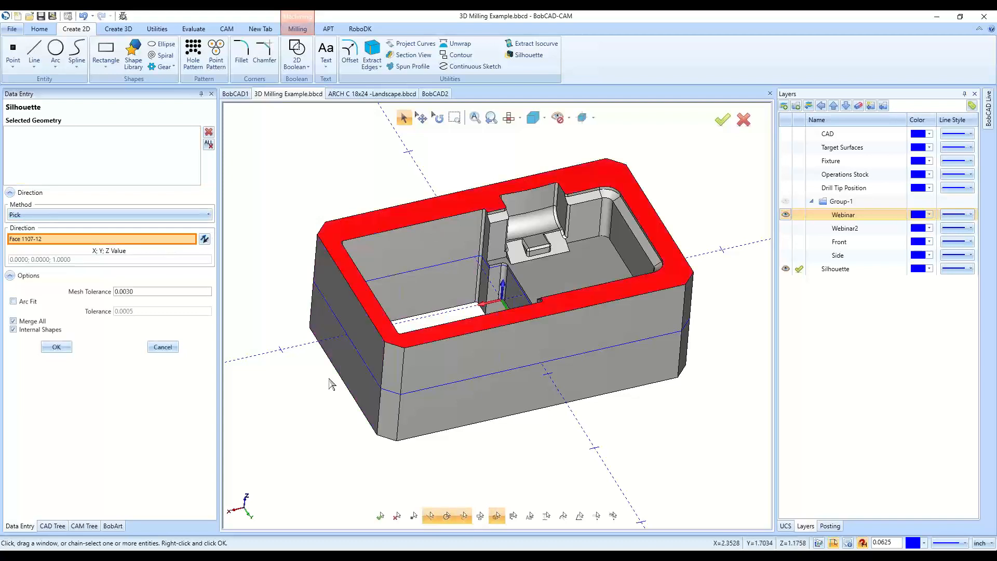
Return the direction method to Enter and set the custom direction vector to 0.0000; 0.0000; 2.0000
left_click(61, 212)
left_click(60, 248)
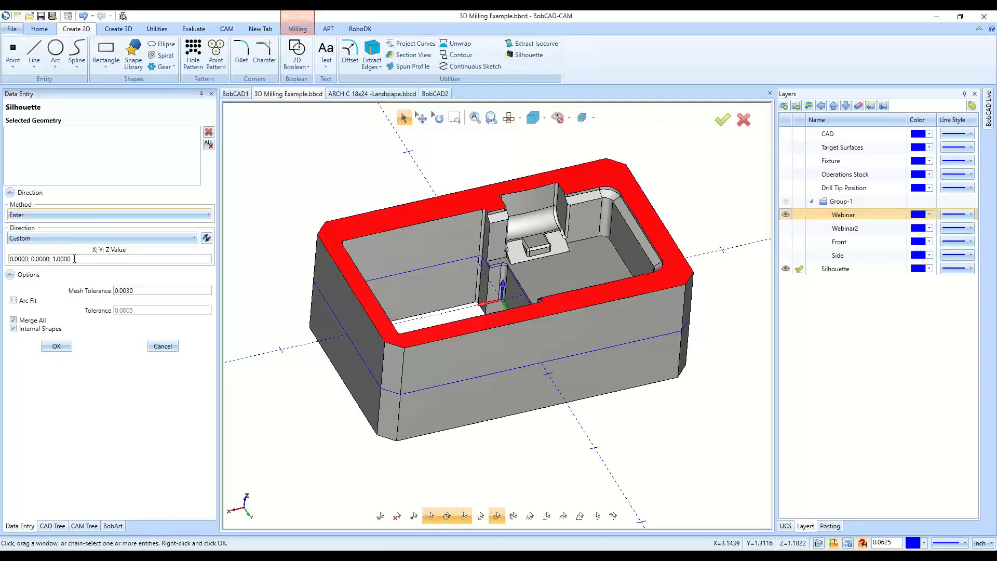
left_click(74, 258)
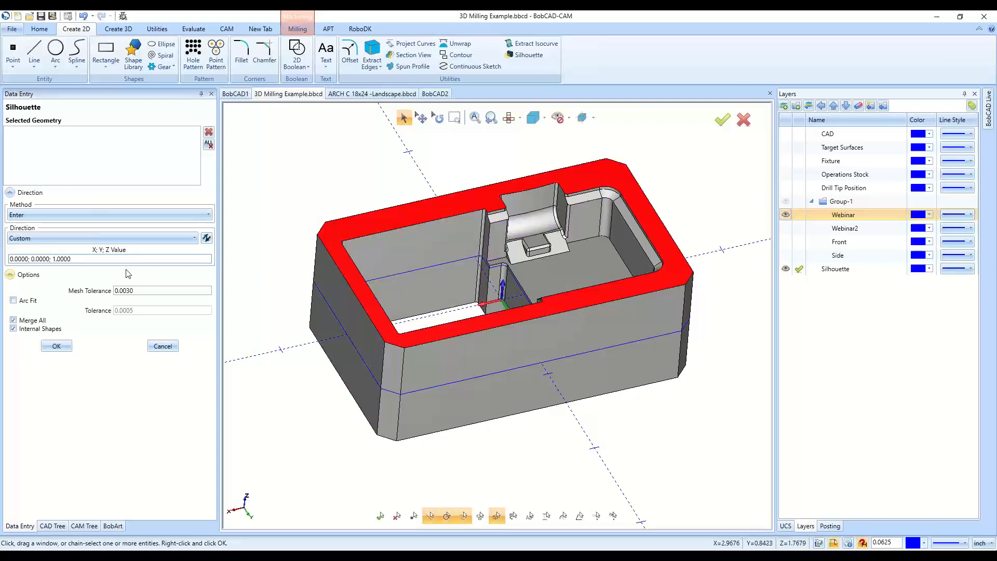
key("BackSpace")
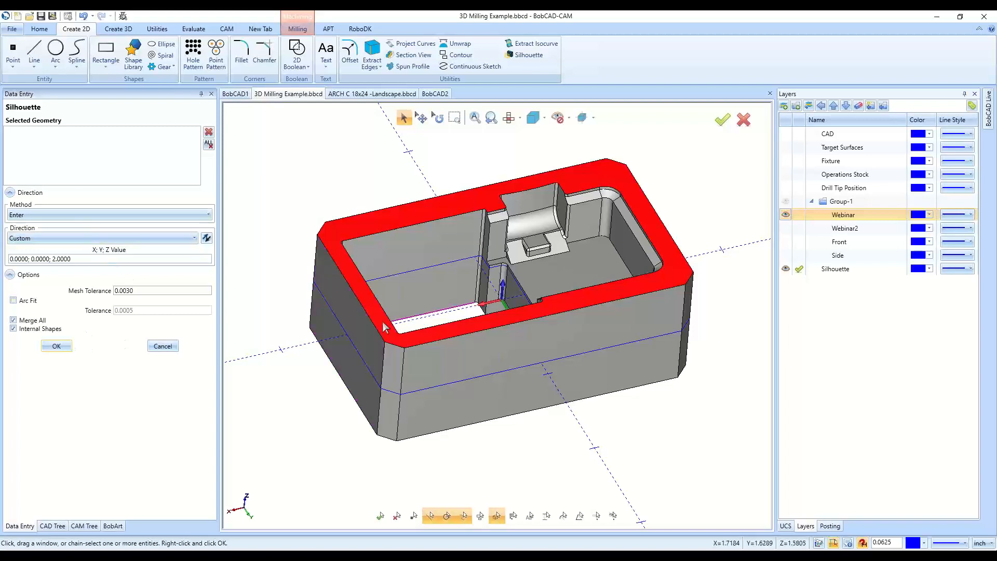
Select the whole part solid and create its silhouette using the entered custom direction
left_click(352, 281)
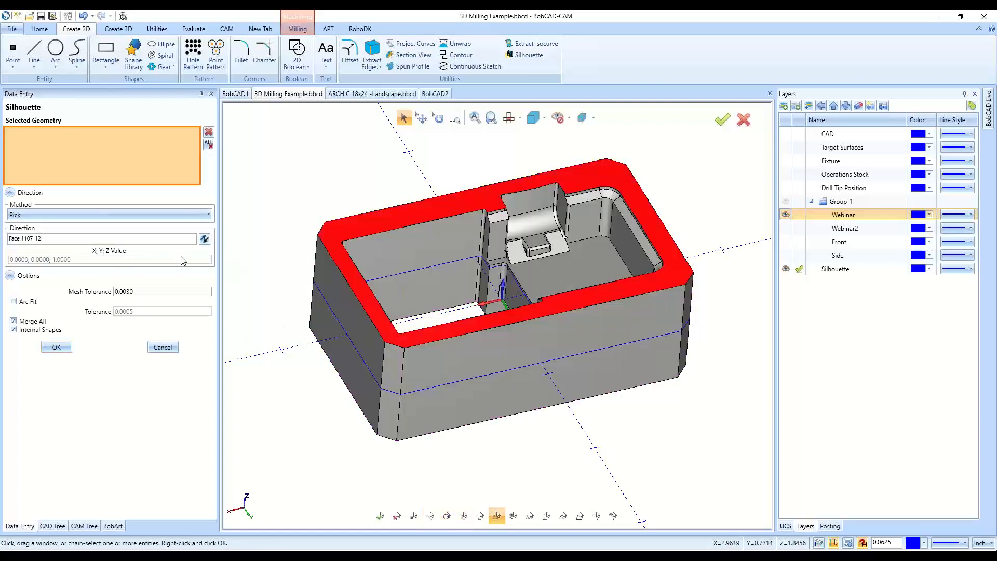
left_click_drag(279, 158, 742, 490)
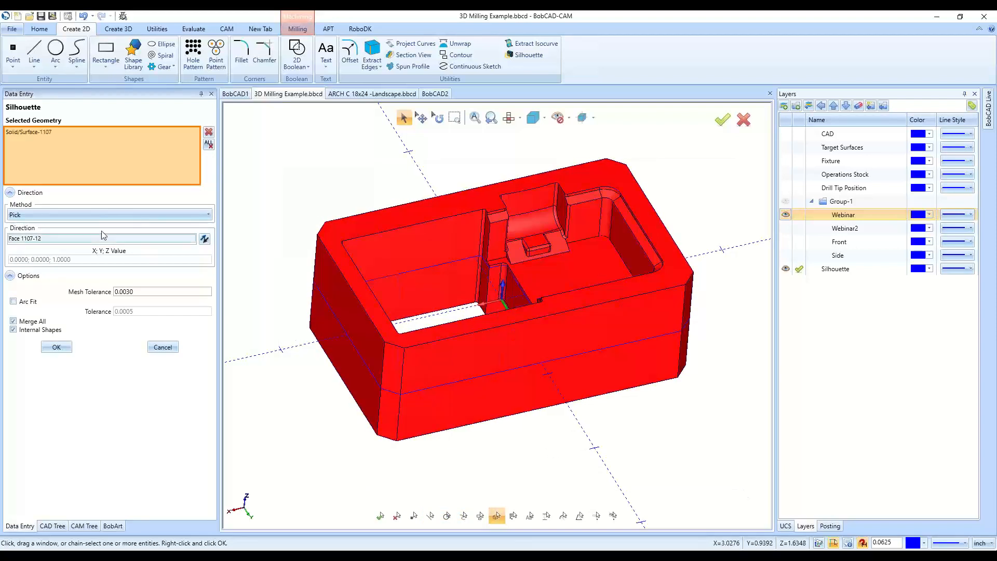
left_click(49, 215)
left_click(47, 249)
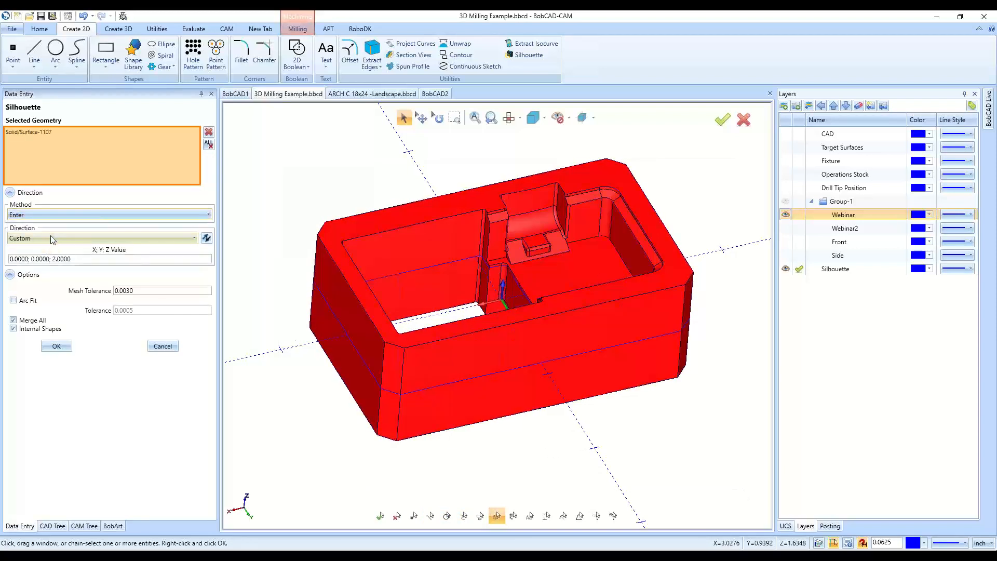
left_click(71, 258)
left_click(56, 345)
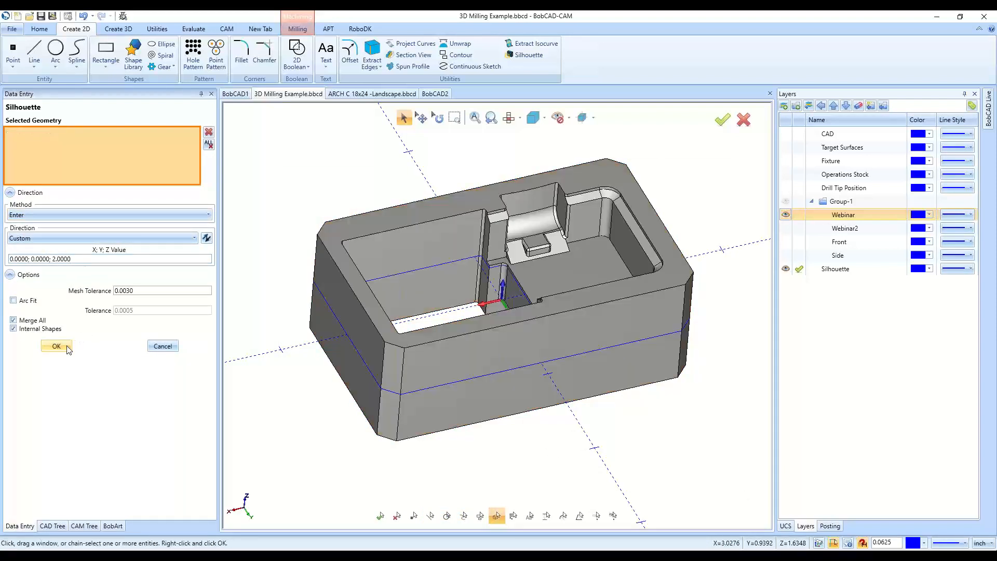
Inspect the silhouette made with the custom direction on the part from a steeper angle
middle_click_drag(544, 374, 546, 434)
scroll(545, 435, "down", 3)
scroll(478, 320, "up", 3)
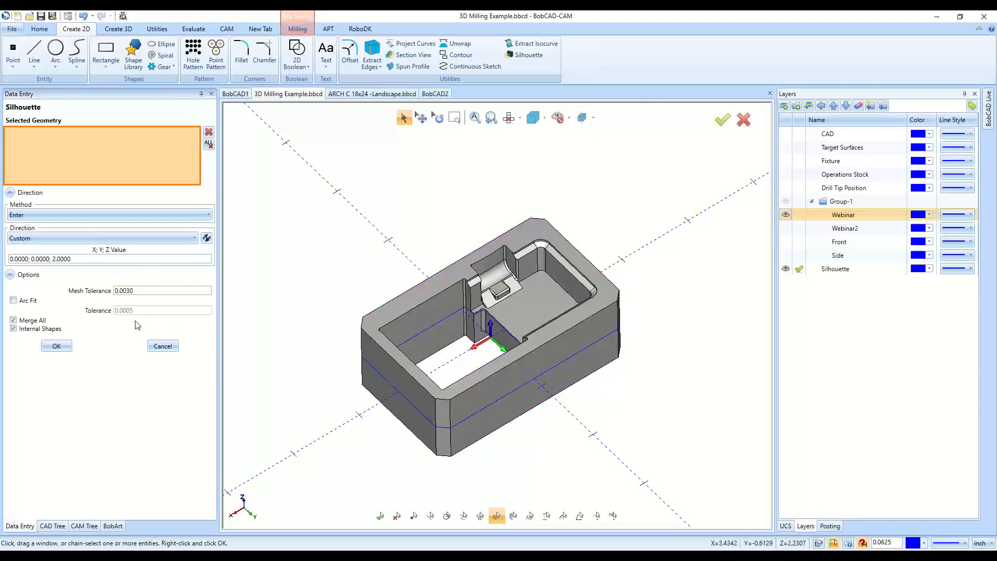
Switch the direction method to Pick and leave the Silhouette command without creating another silhouette
left_click(78, 213)
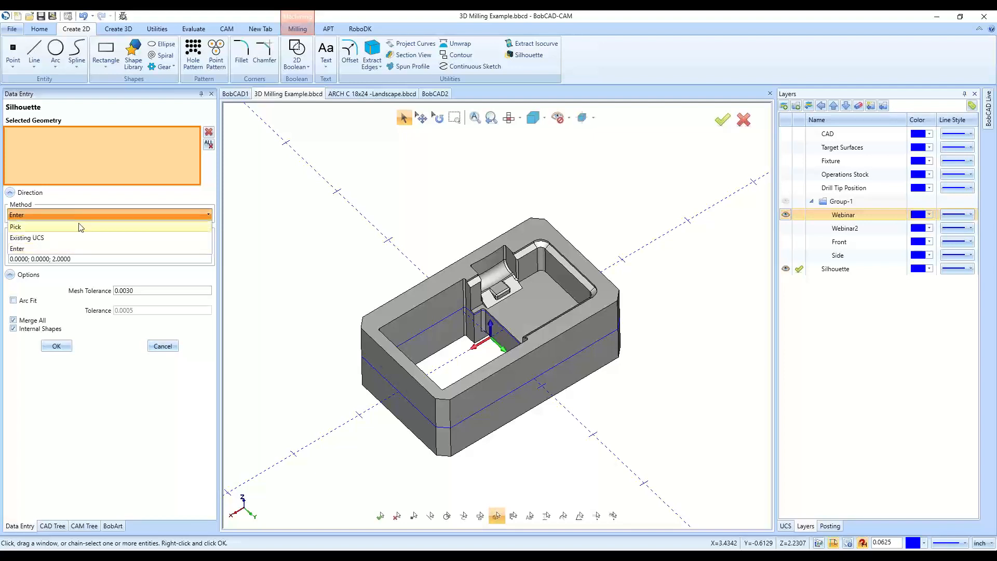
left_click(79, 224)
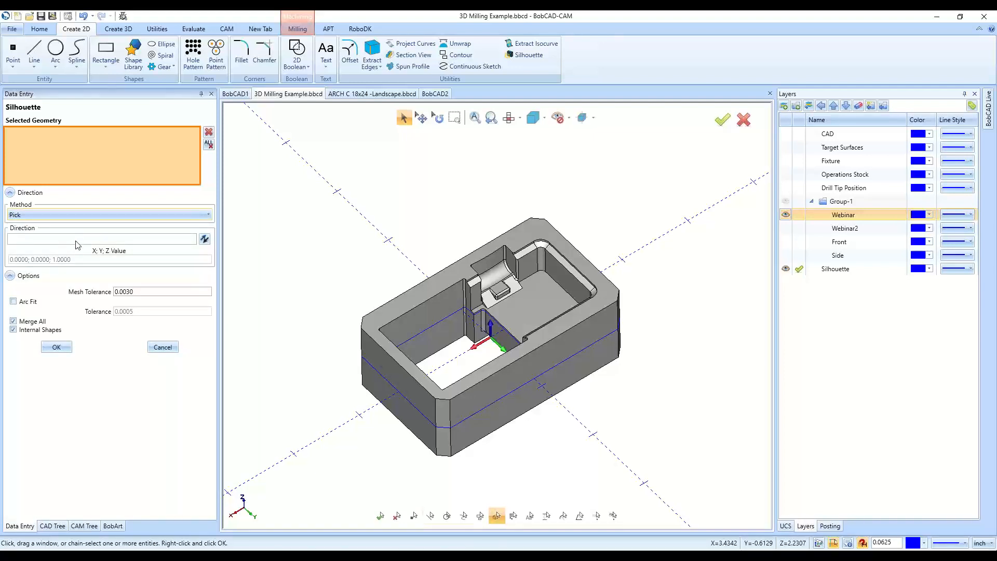
left_click(81, 238)
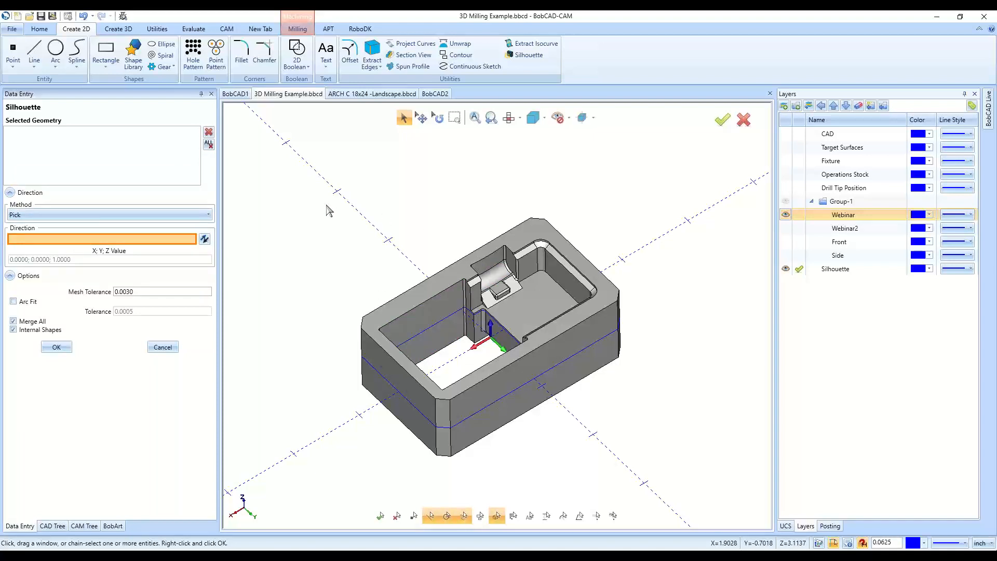
left_click(162, 348)
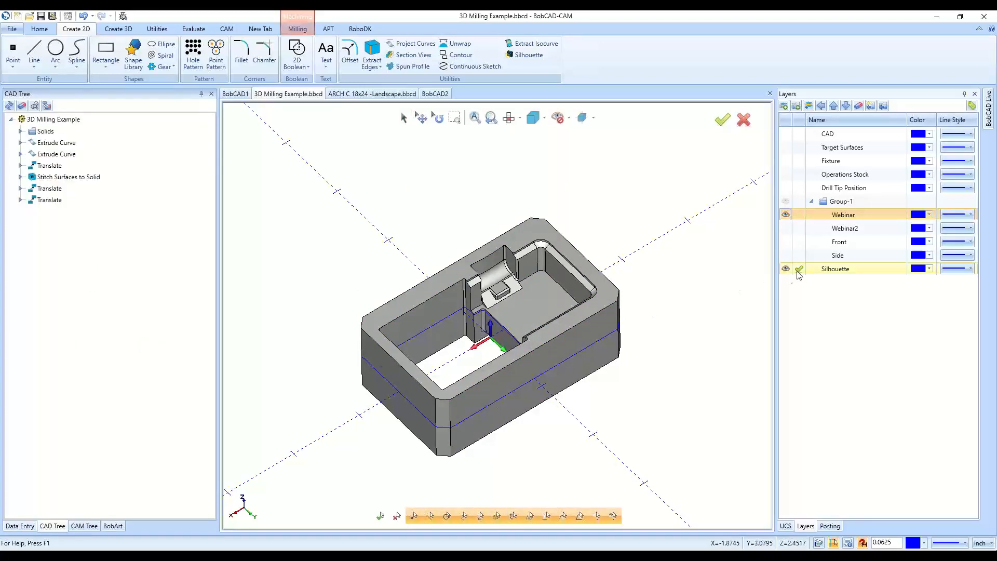
Examine the silhouette line around the through pocket's inner corner and step, both from above and from below
scroll(447, 329, "up", 5)
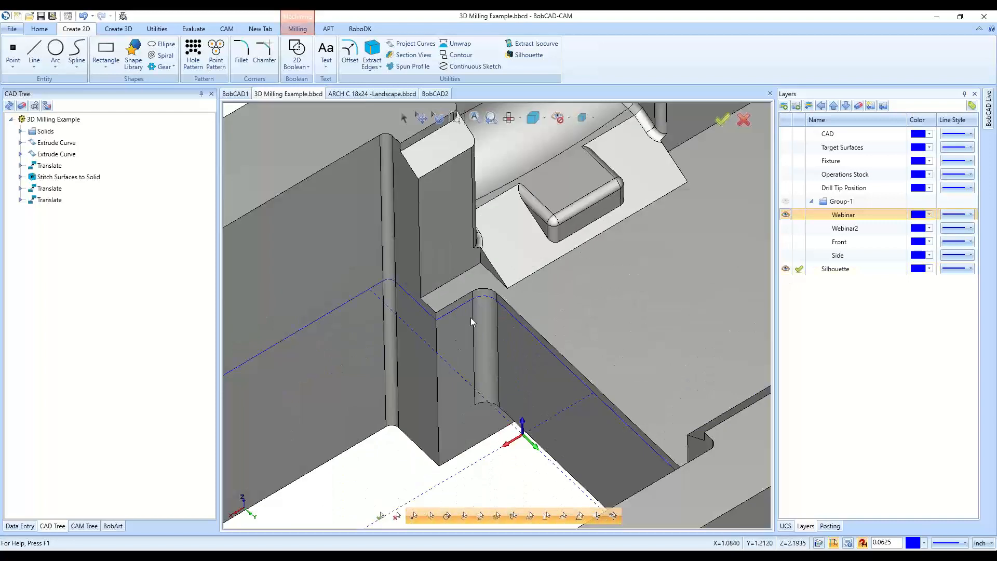
scroll(647, 460, "down", 4)
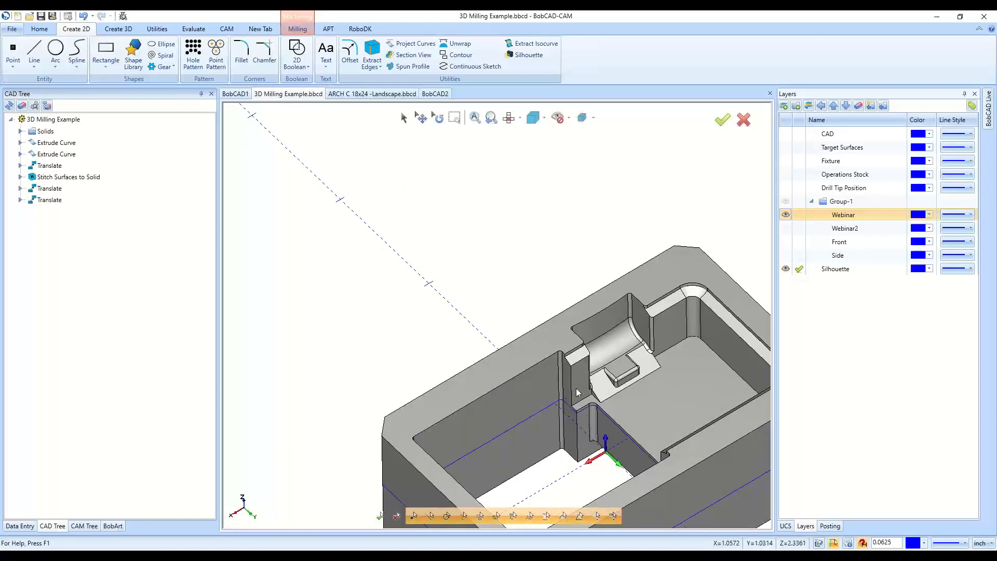
scroll(514, 416, "down", 2)
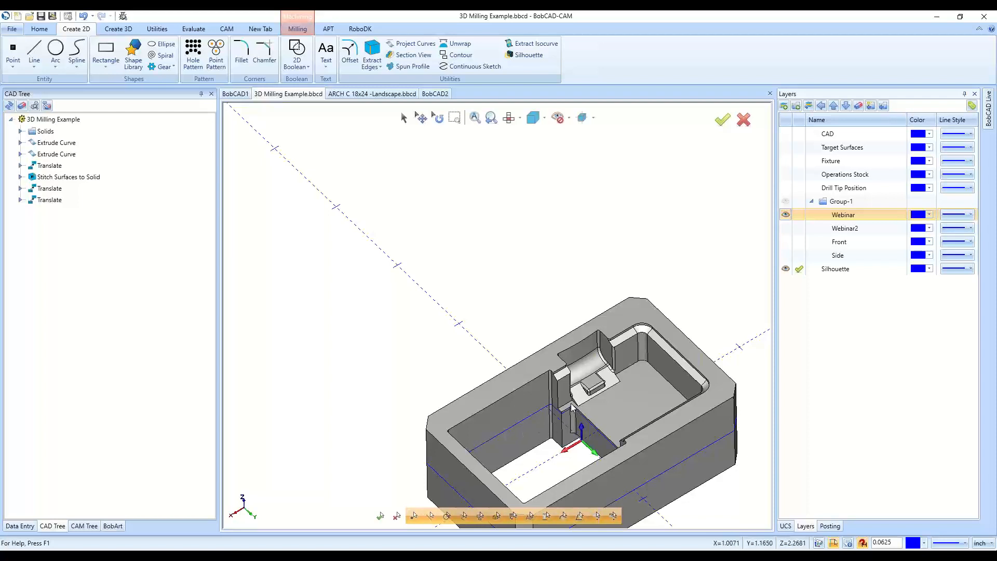
scroll(437, 382, "down", 4)
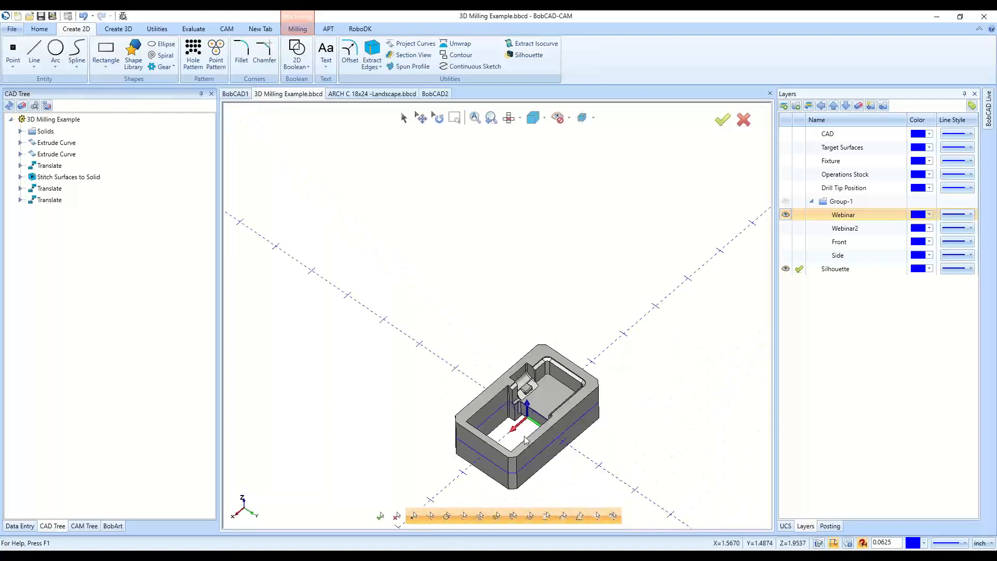
middle_click_drag(517, 435, 568, 469)
scroll(407, 355, "up", 5)
scroll(407, 355, "up", 3)
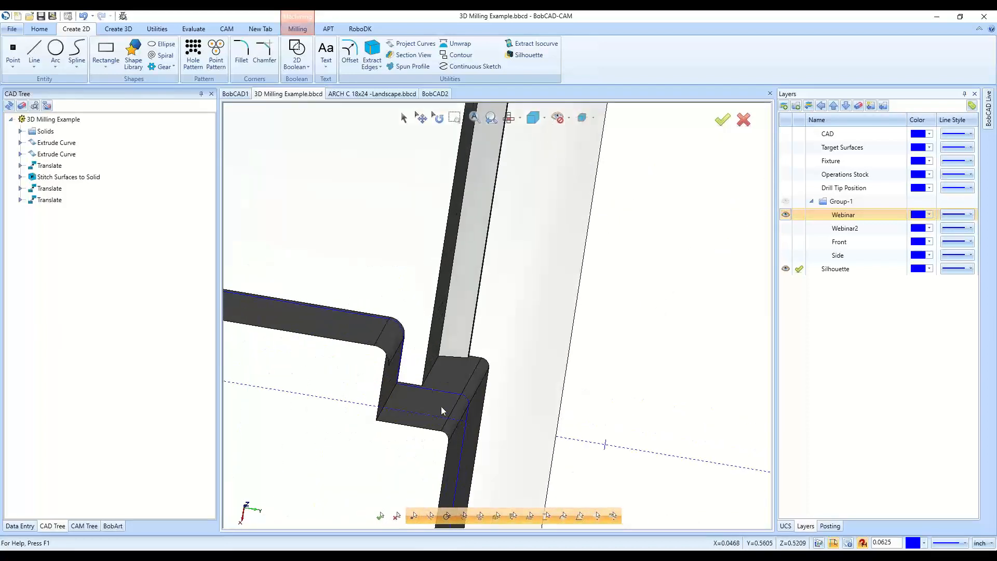
scroll(614, 405, "down", 5)
middle_click_drag(602, 433, 534, 386)
scroll(615, 404, "down", 2)
scroll(441, 480, "up", 3)
scroll(440, 480, "up", 3)
scroll(360, 322, "down", 5)
Examine the curved recess and small raised block beside the through pocket against the silhouette line
middle_click_drag(683, 432, 457, 416)
scroll(576, 451, "down", 2)
scroll(554, 463, "down", 2)
scroll(457, 416, "up", 2)
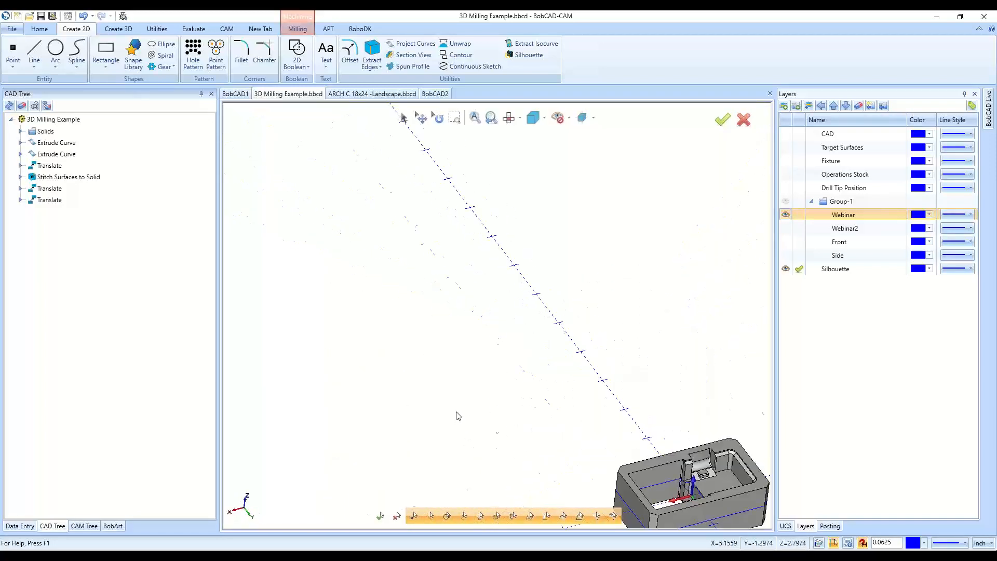
scroll(457, 416, "down", 3)
scroll(536, 465, "up", 5)
scroll(536, 465, "up", 3)
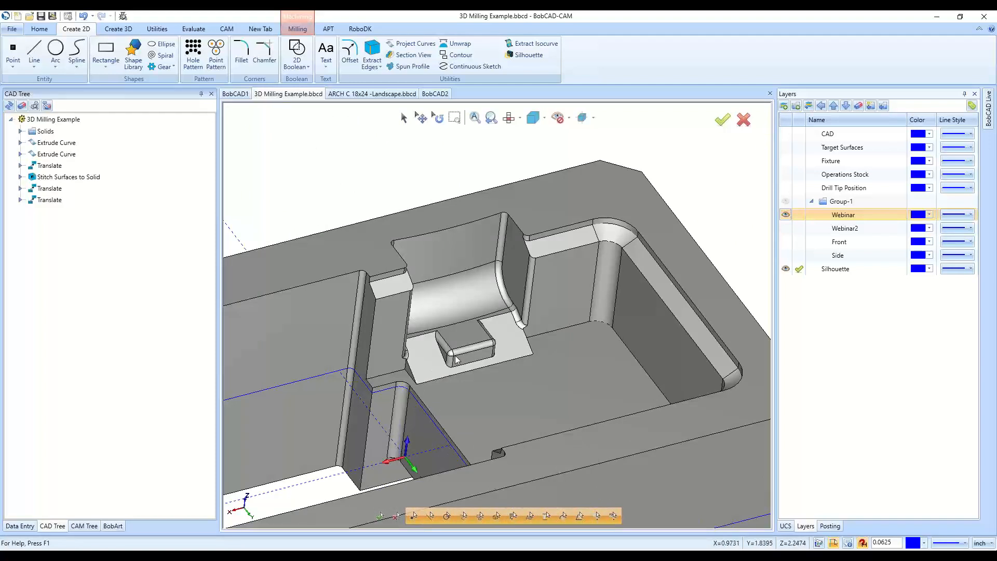
scroll(457, 359, "up", 4)
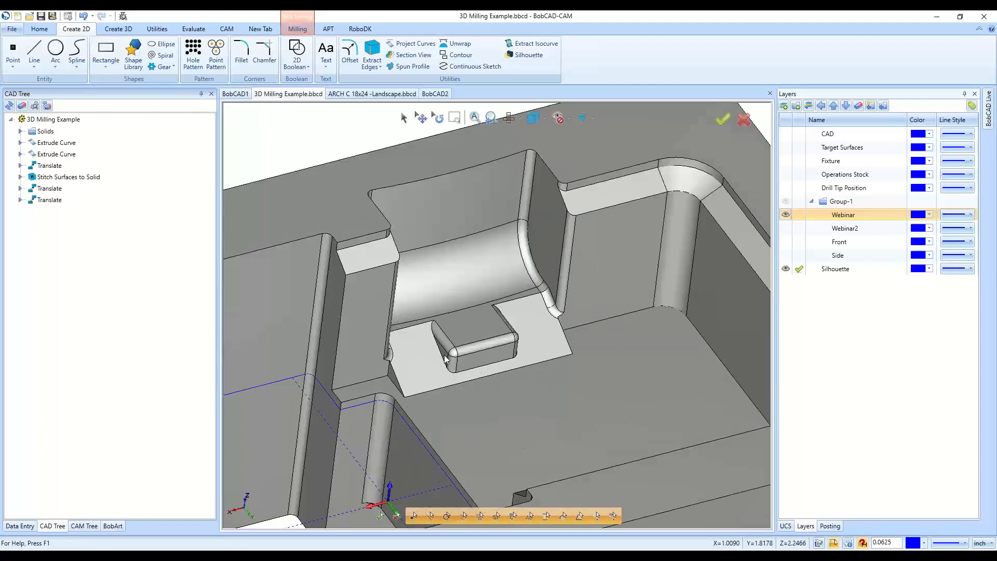
scroll(521, 361, "down", 5)
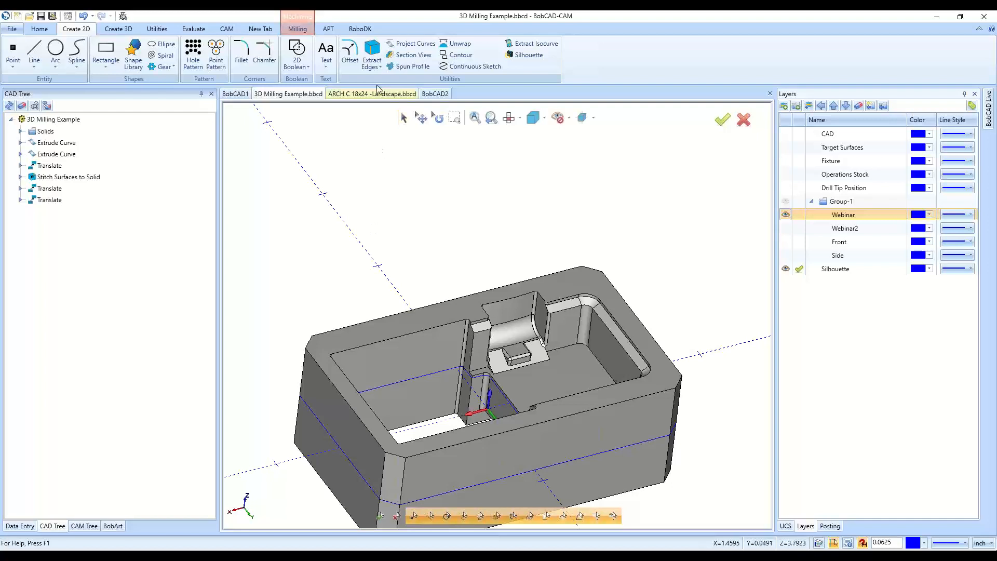
Preview the Side (Y/Z) section plane on the part with Section View, and cancel without creating wireframe
left_click(408, 54)
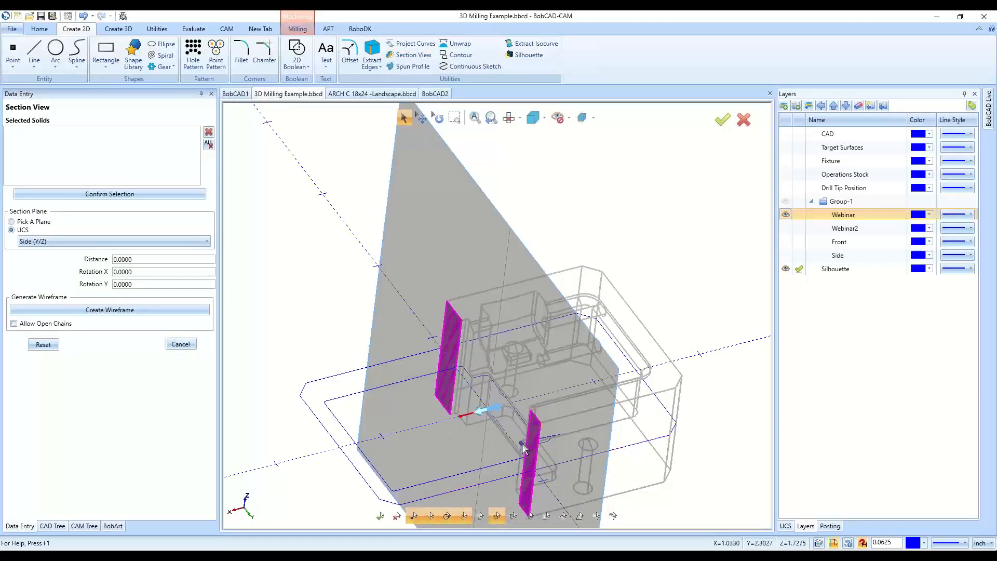
left_click(179, 344)
scroll(461, 363, "down", 3)
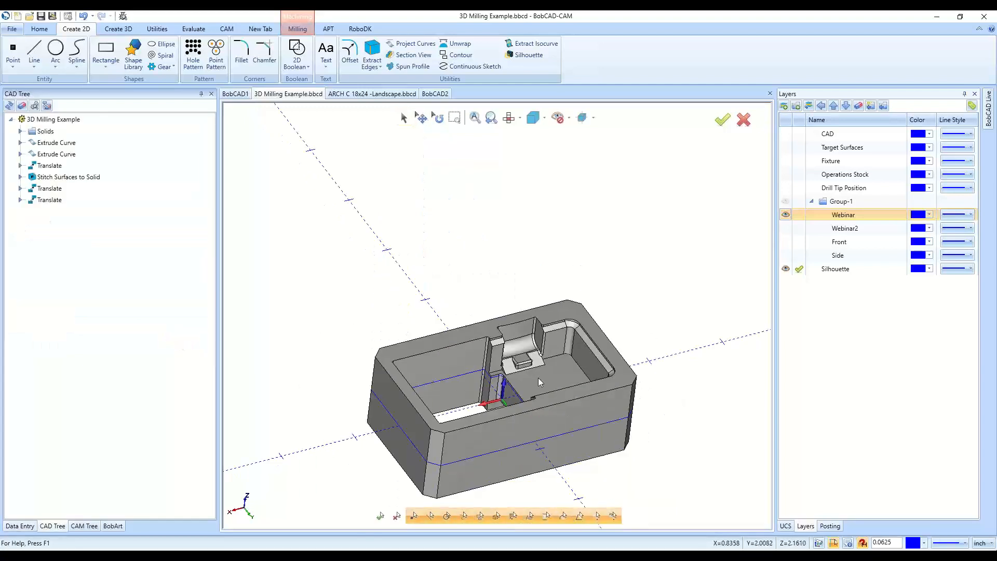
Examine the silhouette line around the outer walls and through pocket from the opposite side of the part
middle_click_drag(478, 439, 612, 382)
scroll(470, 430, "down", 3)
scroll(612, 383, "down", 4)
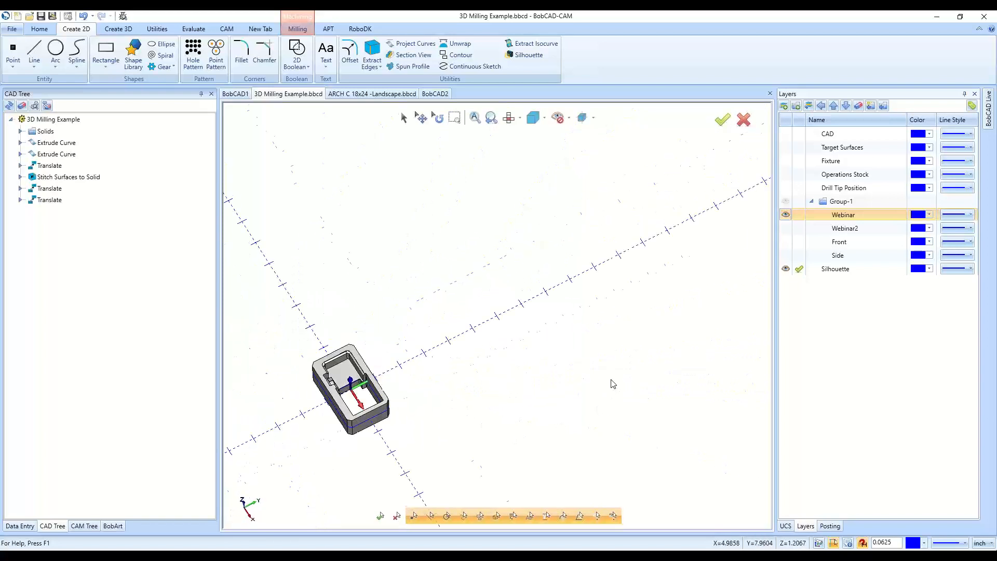
scroll(458, 410, "up", 5)
scroll(299, 356, "up", 2)
mouse_move(532, 405)
middle_mouse_down()
mouse_move(568, 400)
mouse_move(543, 400)
middle_mouse_up()
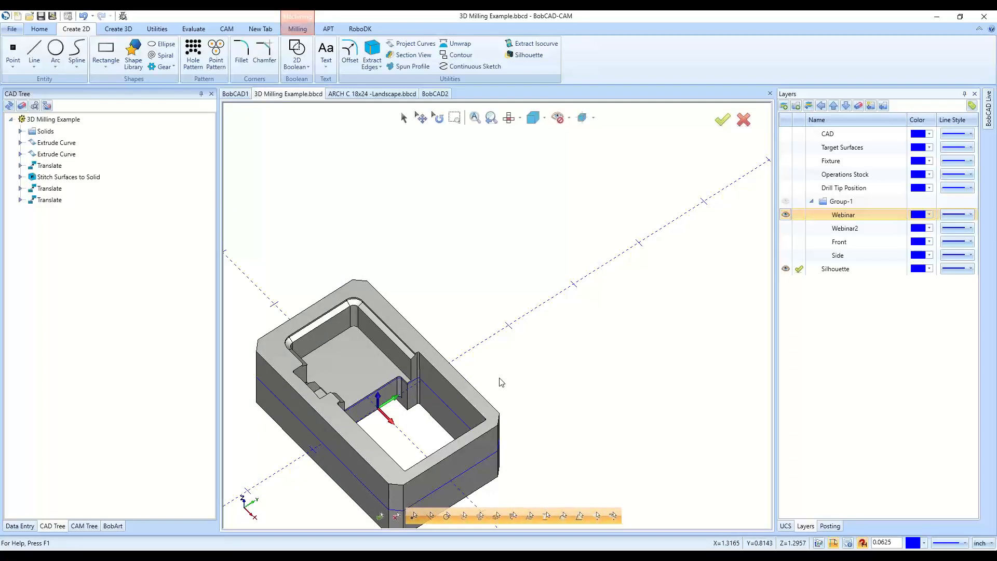
scroll(470, 359, "down", 3)
scroll(393, 444, "up", 3)
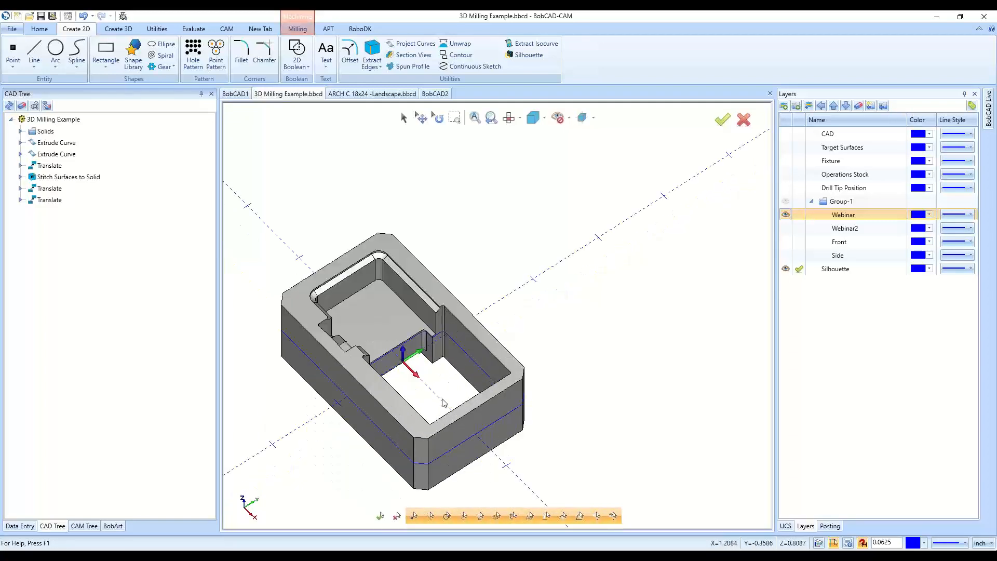
middle_click_drag(441, 399, 447, 390)
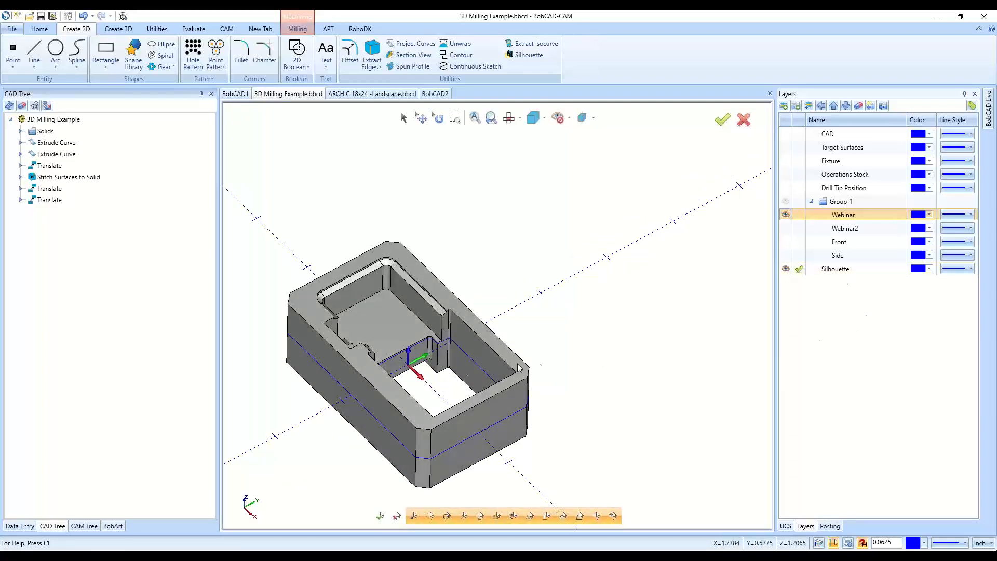
scroll(421, 349, "up", 3)
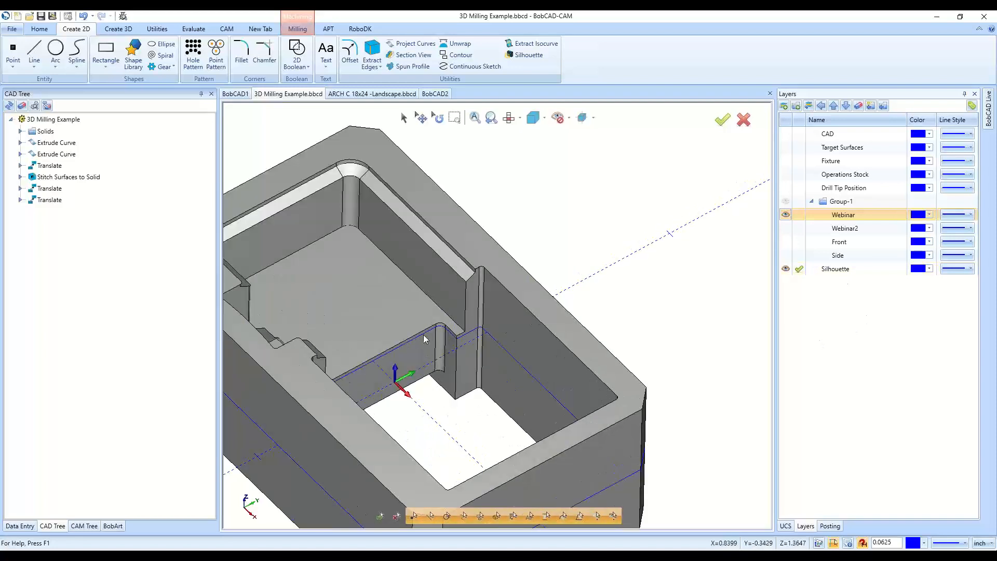
scroll(414, 366, "down", 5)
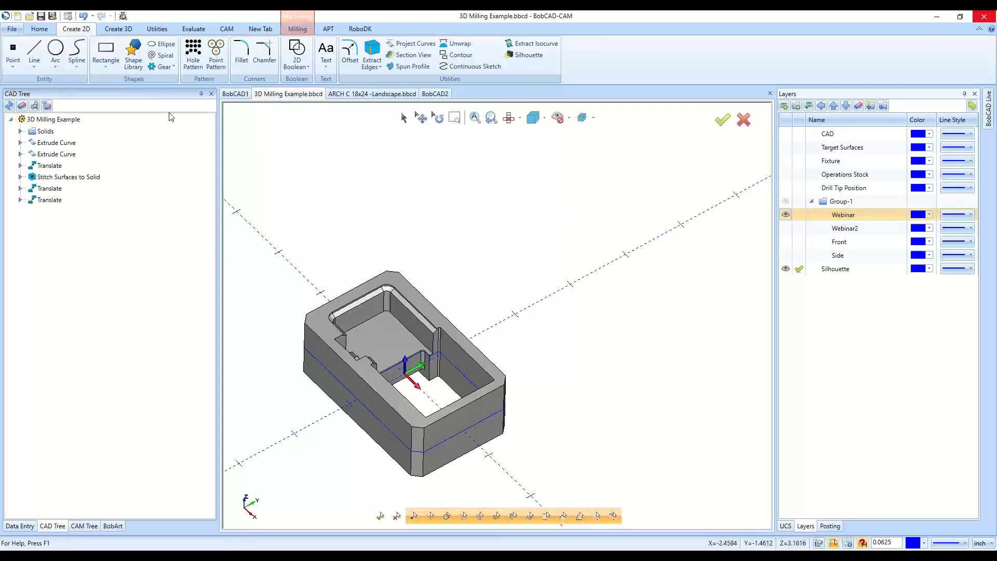
Make Webinar the active layer and hide the Silhouette layer
left_click(82, 17)
left_click(799, 215)
left_click(785, 269)
scroll(459, 351, "down", 2)
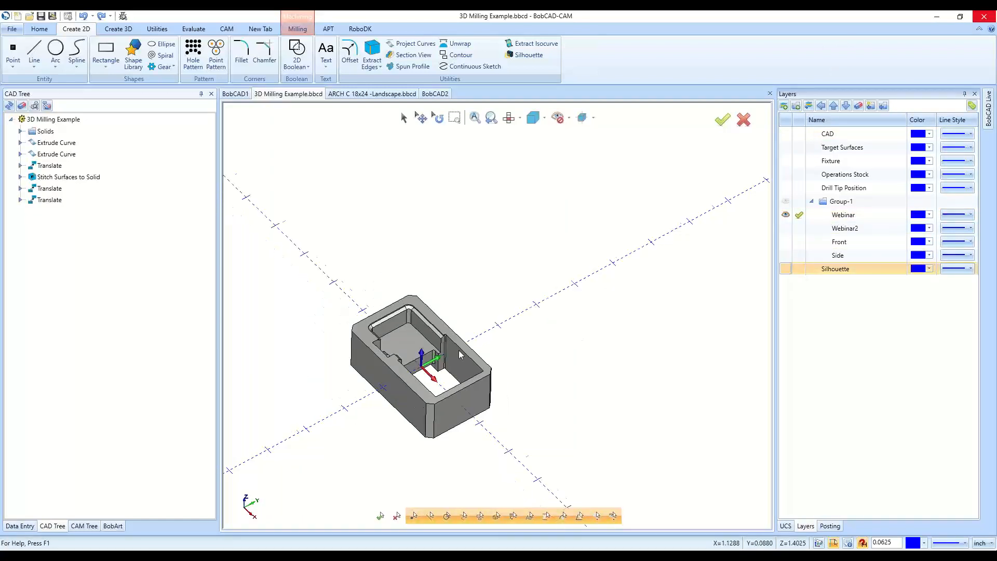
scroll(459, 350, "up", 2)
left_click(876, 218)
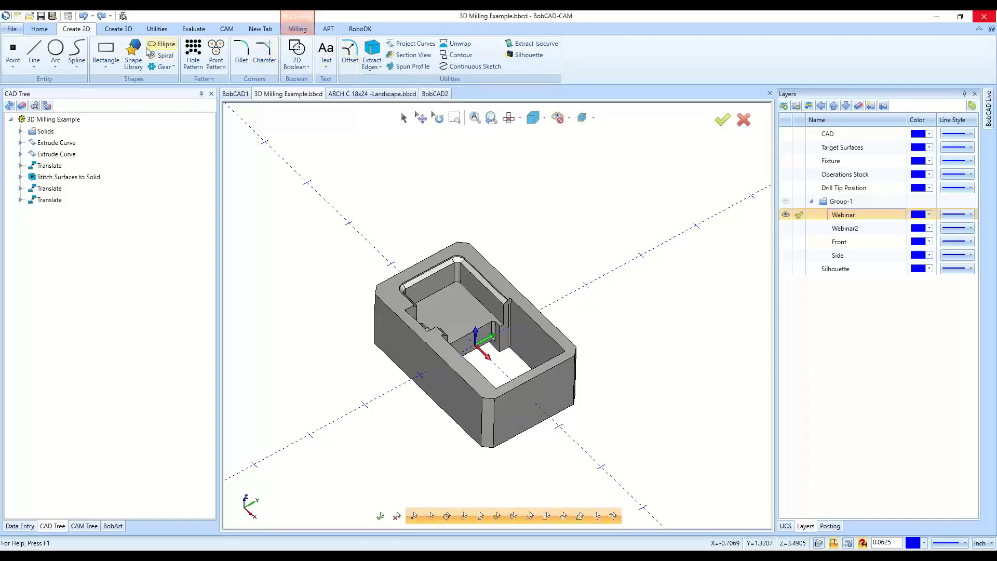
Unstitch the whole solid part into individual surfaces, and undo the operation
left_click(118, 28)
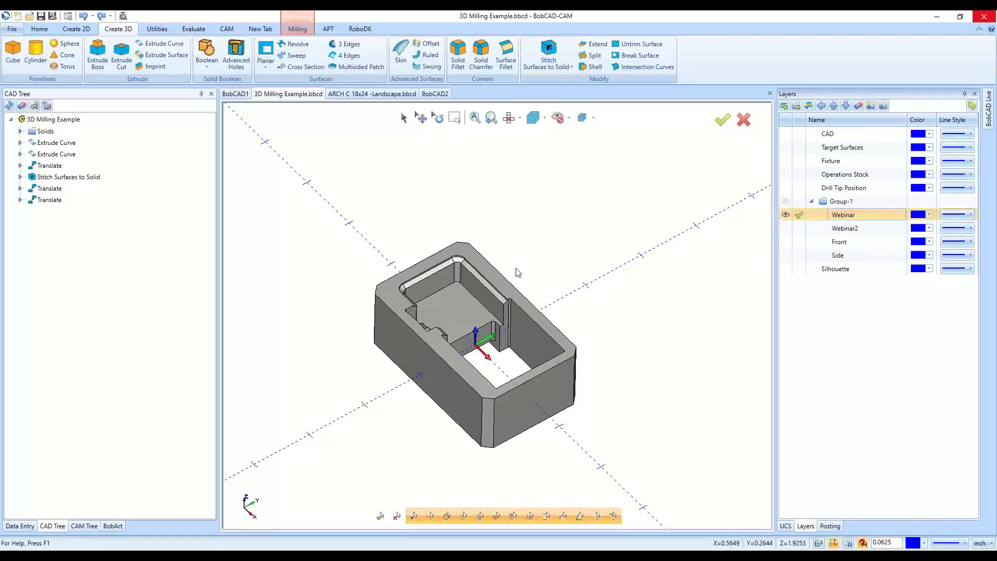
left_click(535, 67)
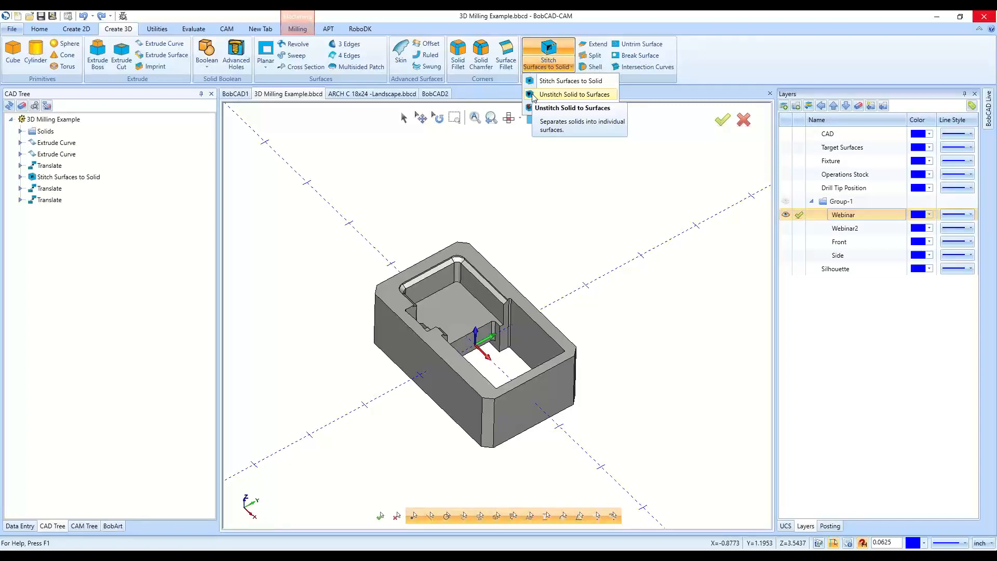
left_click(533, 95)
left_click(435, 294)
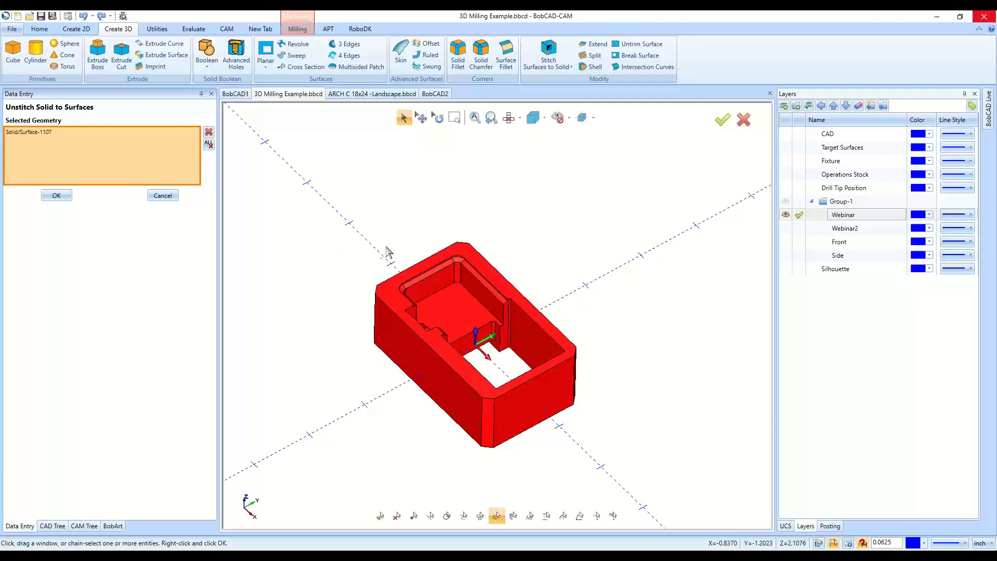
left_click(52, 195)
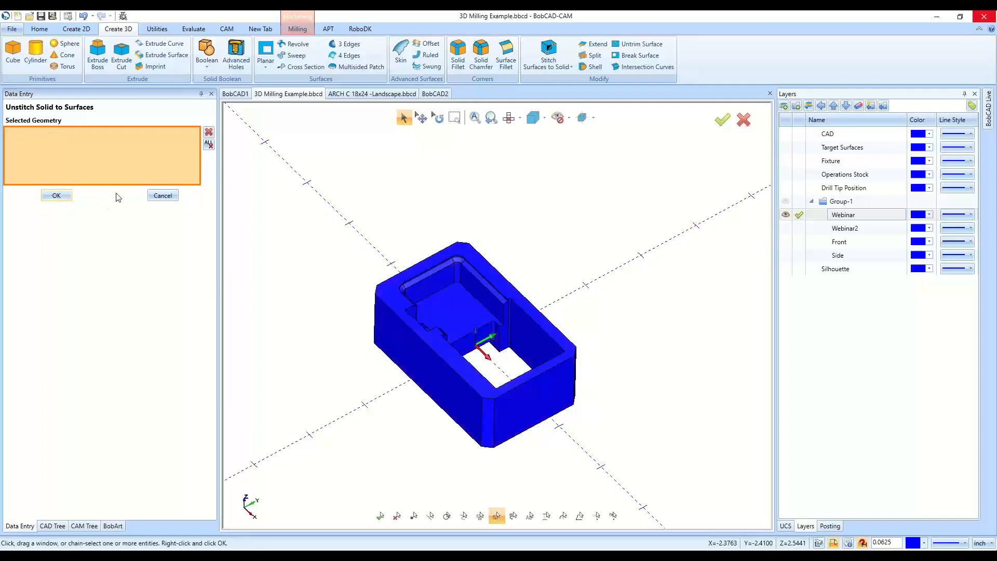
left_click(150, 195)
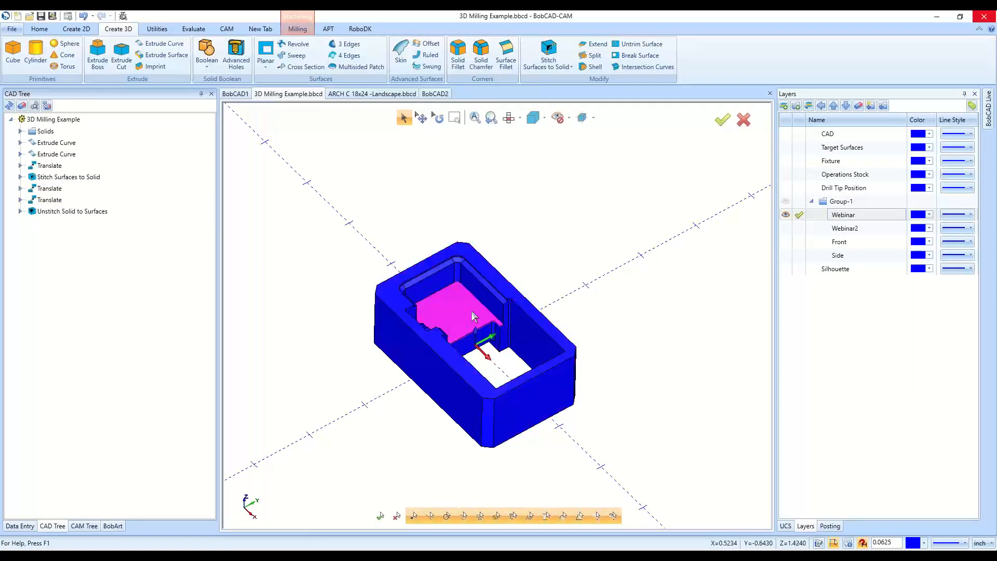
left_click(82, 17)
Unstitch only the part's top rim face from the solid
left_click(552, 69)
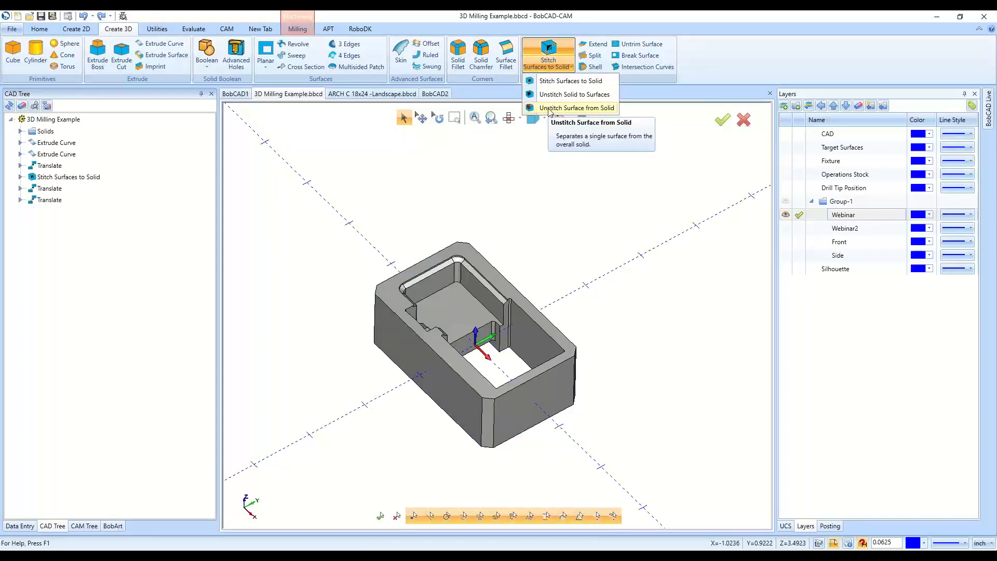
left_click(550, 109)
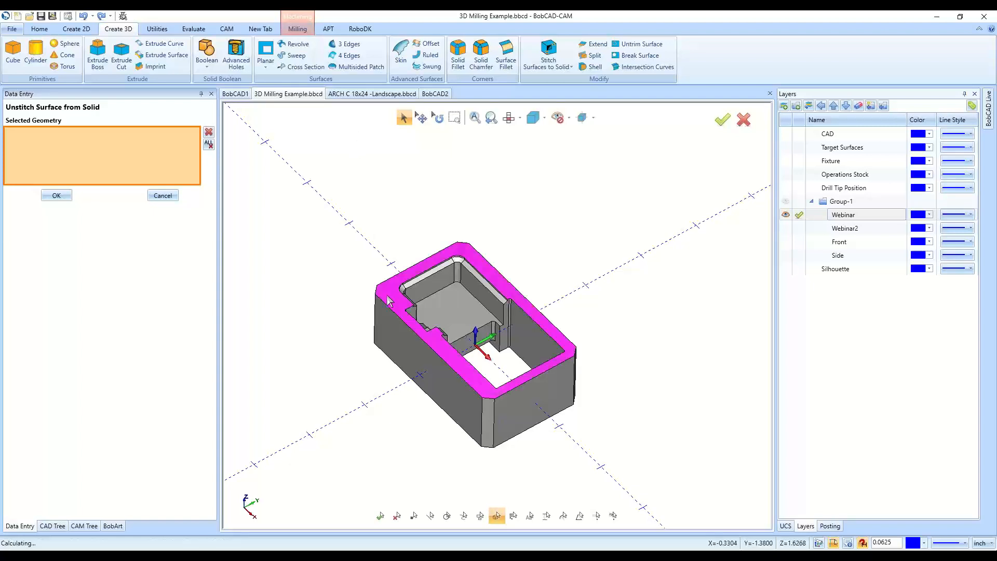
left_click(397, 279)
left_click(57, 196)
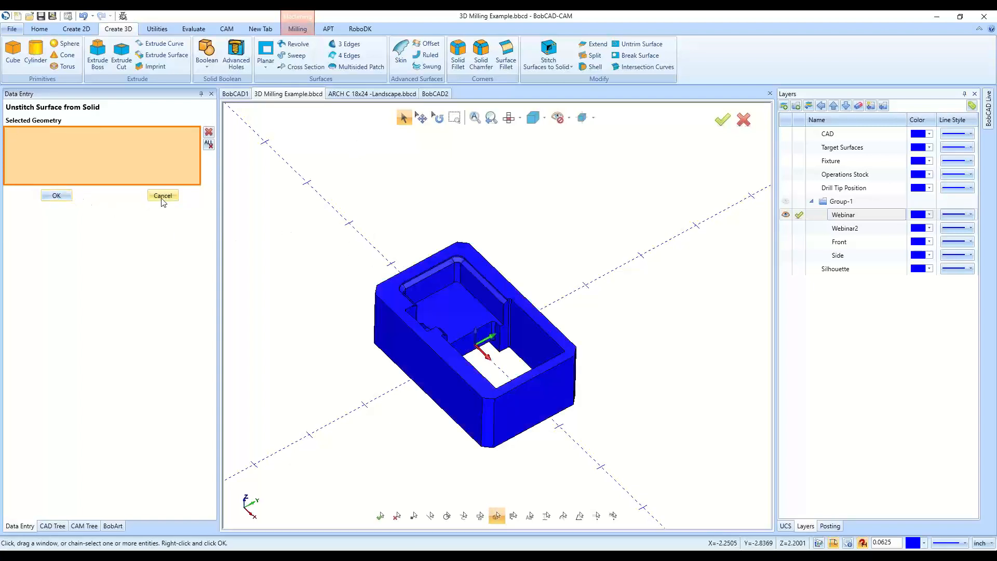
left_click(162, 196)
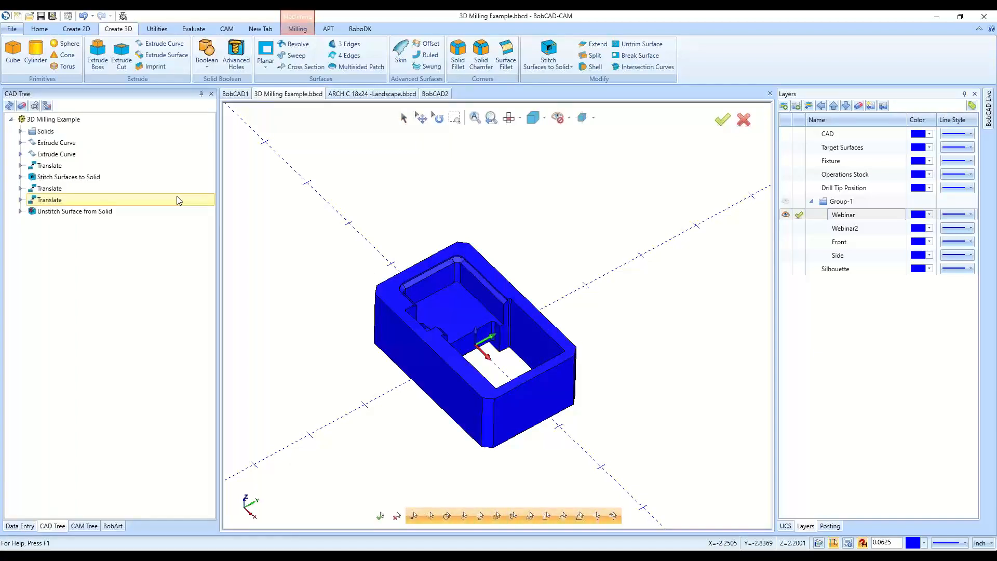
Select the remaining body without the unstitched top face and inspect it from below and above
left_click(404, 118)
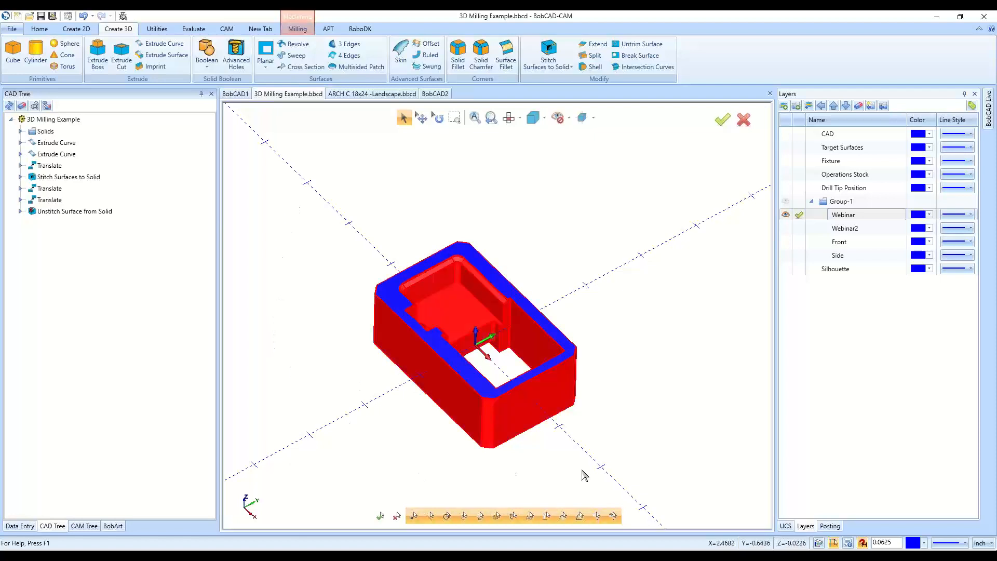
middle_click_drag(582, 470, 562, 390)
scroll(538, 406, "down", 5)
scroll(551, 472, "up", 6)
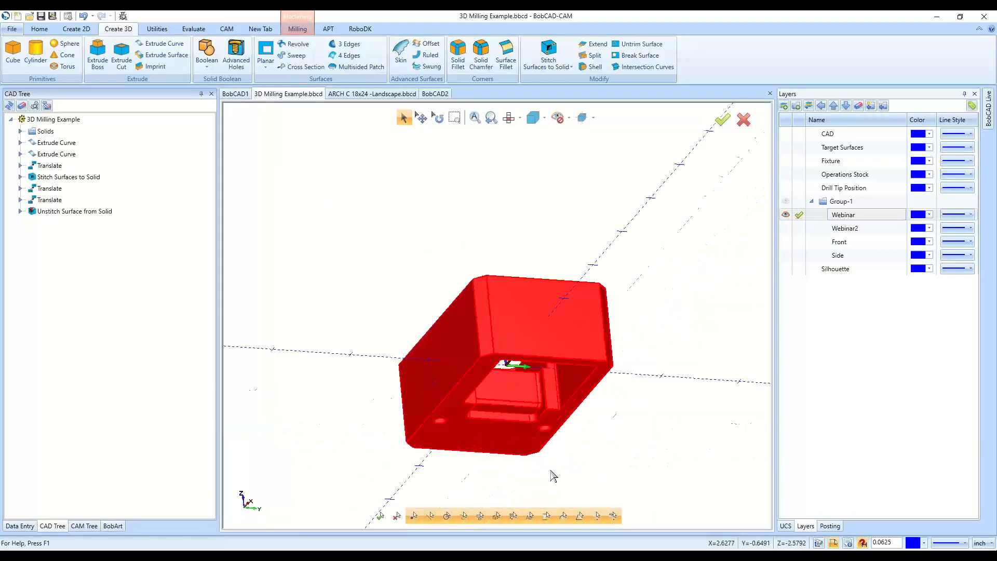
left_click(463, 451)
middle_click_drag(550, 215, 565, 282)
scroll(526, 338, "down", 5)
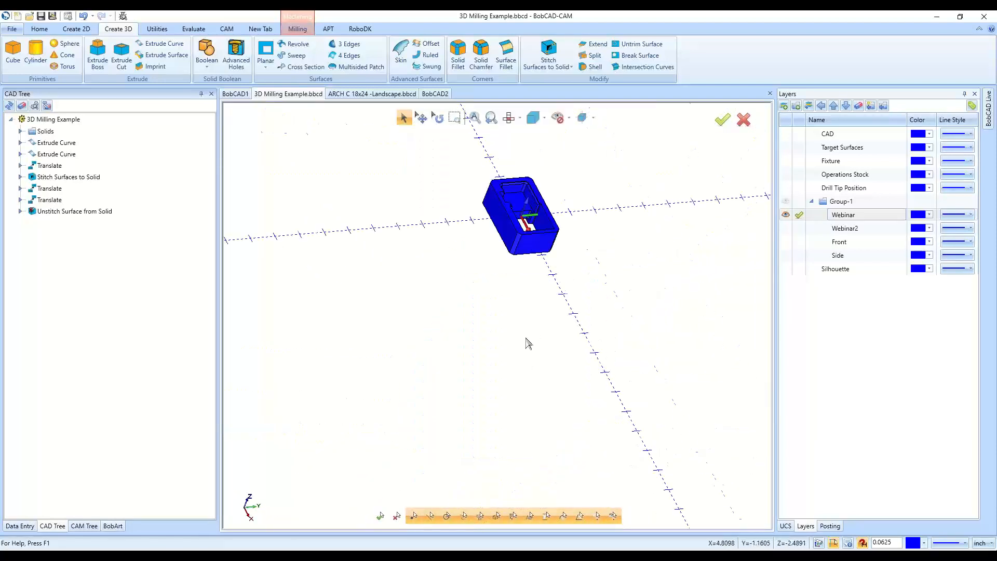
scroll(531, 157, "up", 5)
Delete the separated top face surface and inspect the open interior of the part
left_click(438, 232)
middle_click_drag(678, 214, 661, 216)
key("Delete")
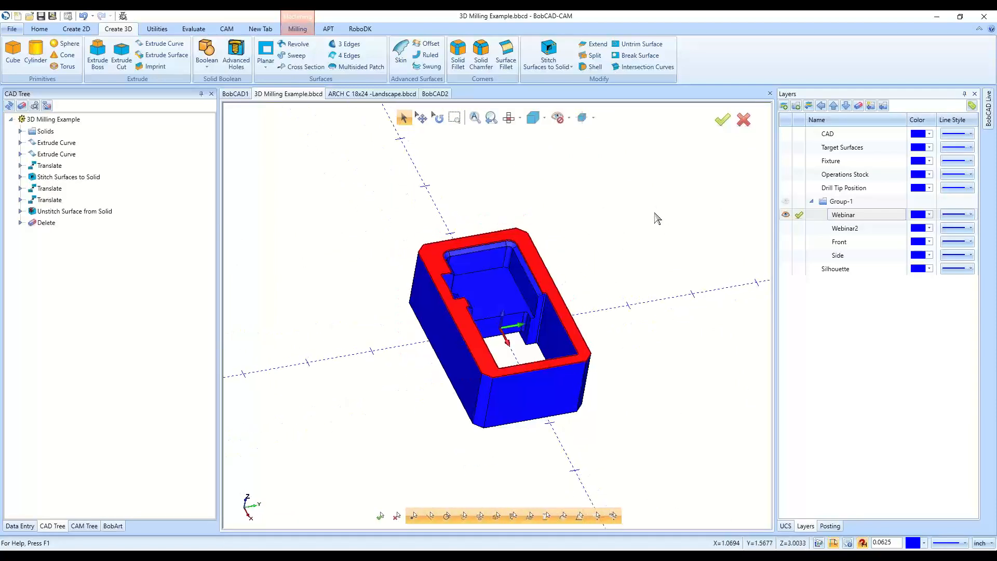
middle_click_drag(628, 228, 590, 269)
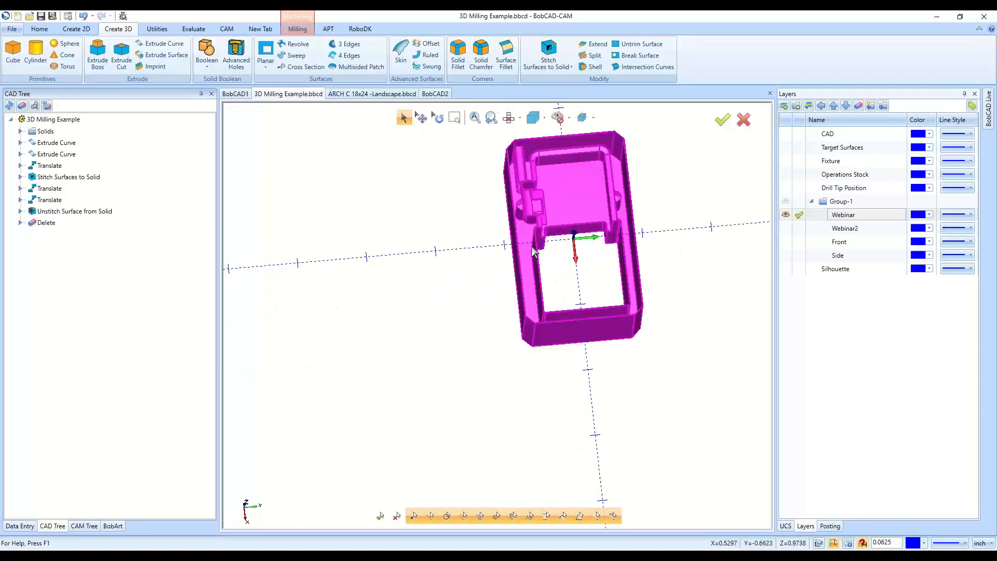
scroll(517, 255, "up", 3)
scroll(517, 265, "down", 3)
scroll(547, 255, "up", 5)
scroll(549, 255, "down", 2)
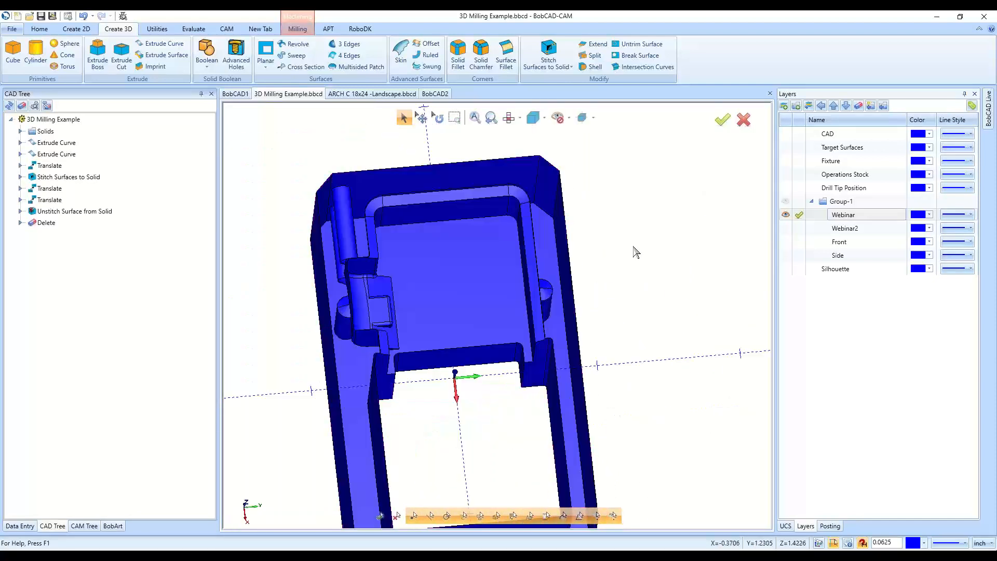
Move the restored top face surface to the hidden Silhouette layer and inspect the open body
left_click(553, 287)
right_click(867, 308)
key("Escape")
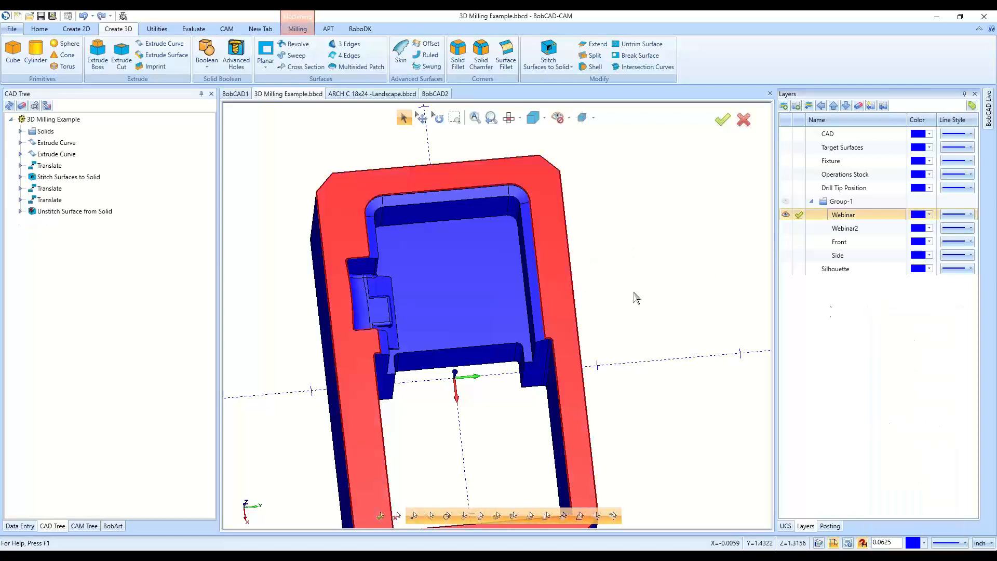
right_click(634, 293)
mouse_move(725, 351)
left_click(761, 374)
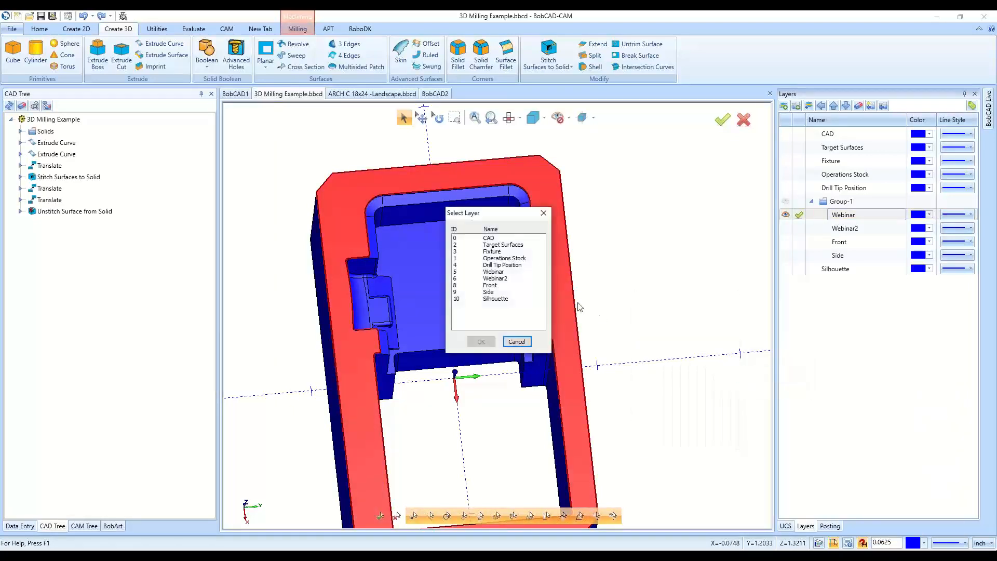
left_click(494, 299)
left_click(479, 343)
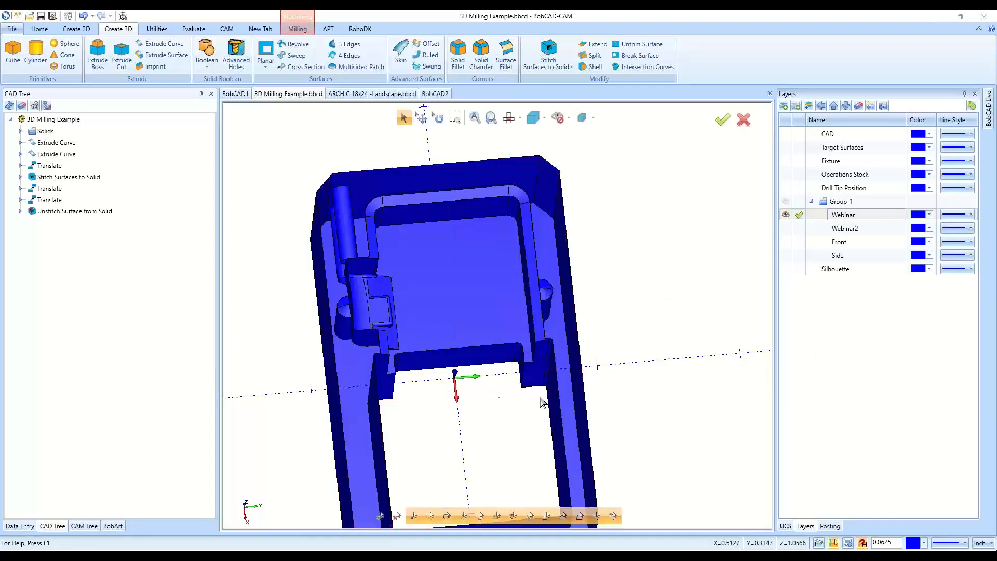
scroll(565, 362, "down", 3)
middle_click_drag(565, 363, 560, 339)
scroll(470, 393, "up", 2)
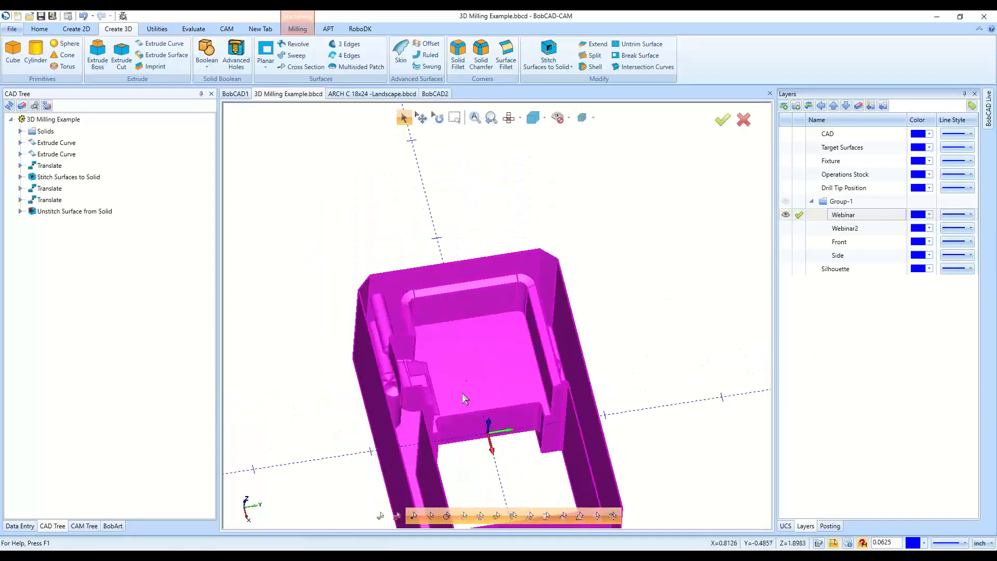
scroll(381, 297, "down", 1)
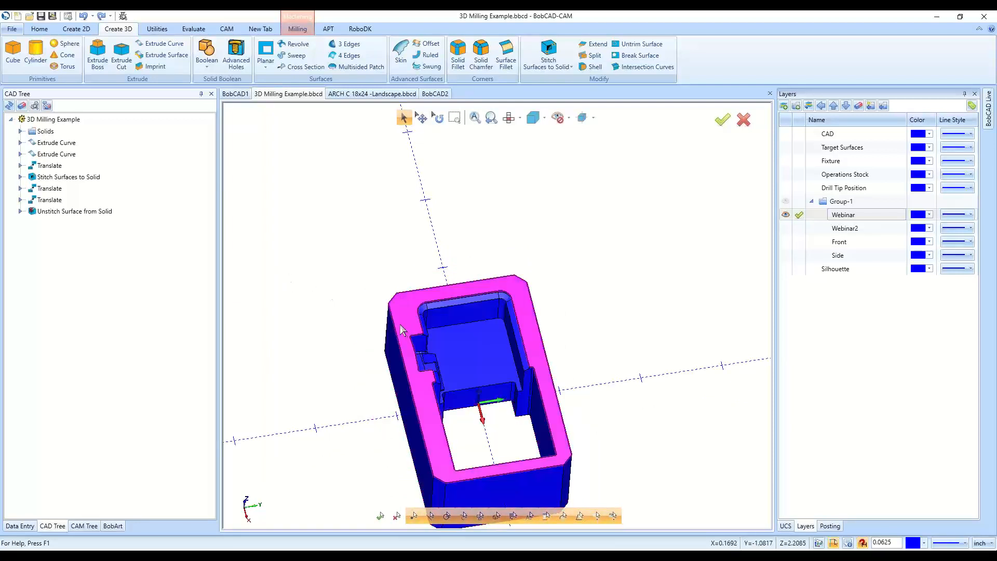
left_click(546, 68)
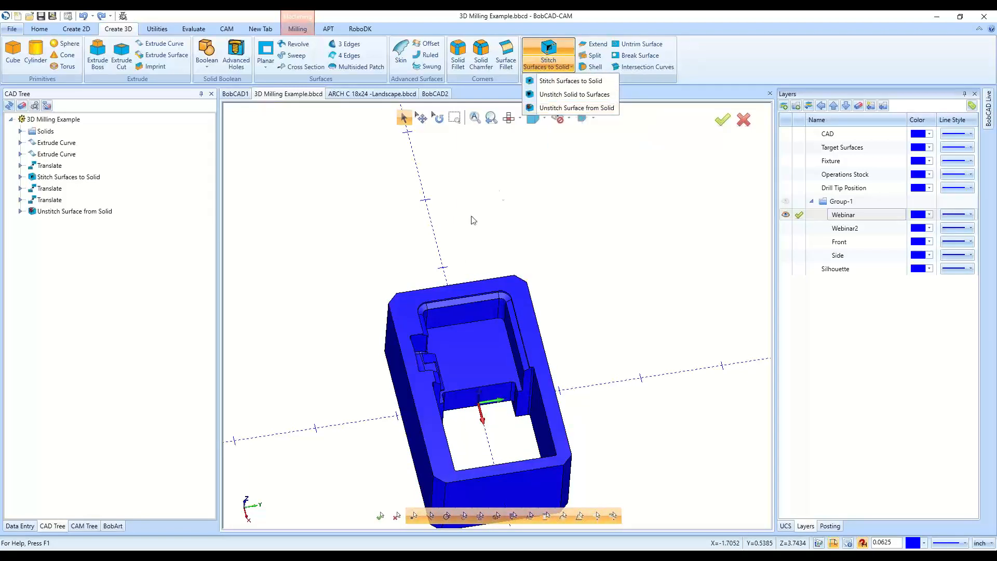
scroll(614, 318, "down", 4)
middle_click_drag(615, 328, 626, 310)
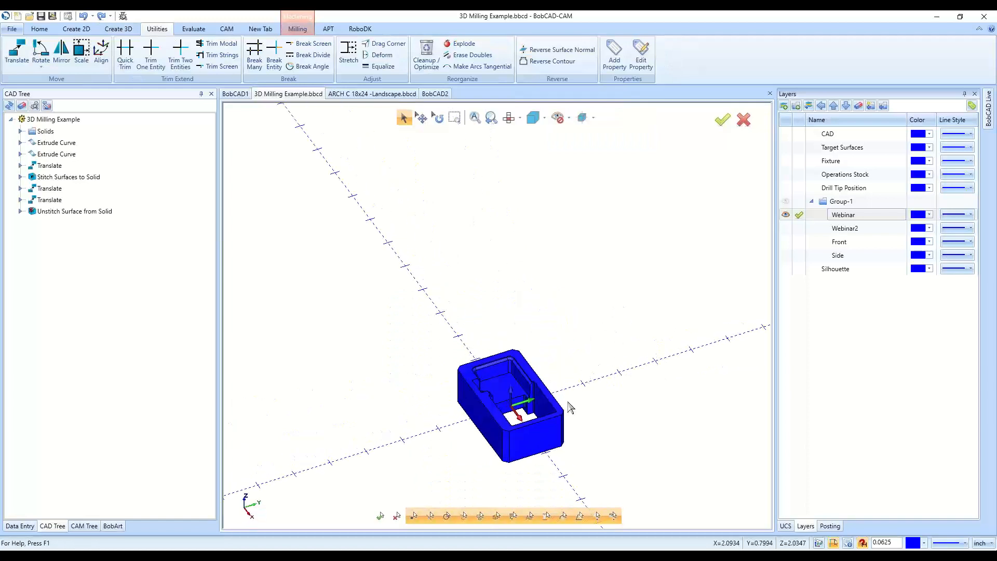
scroll(546, 447, "up", 3)
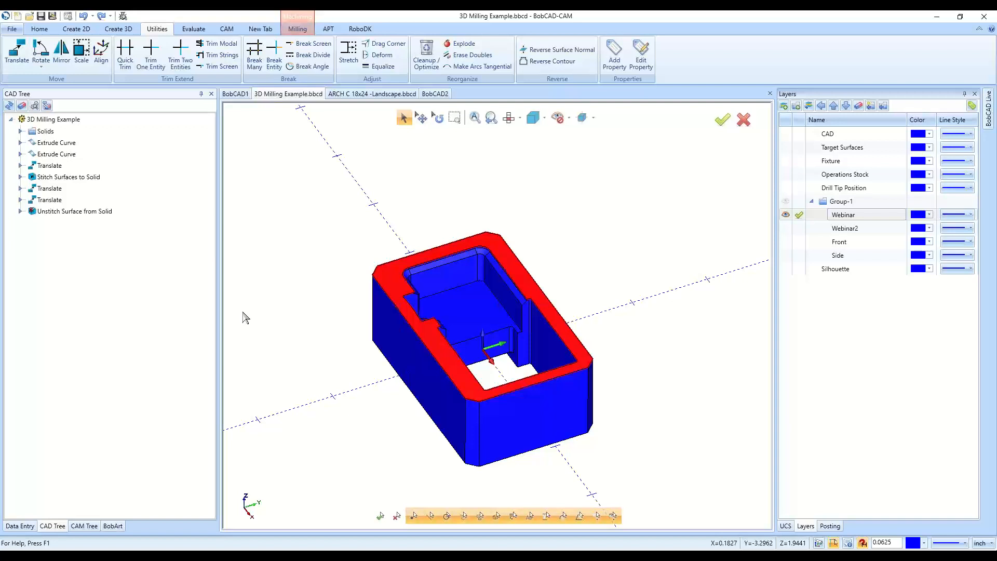
left_click(131, 30)
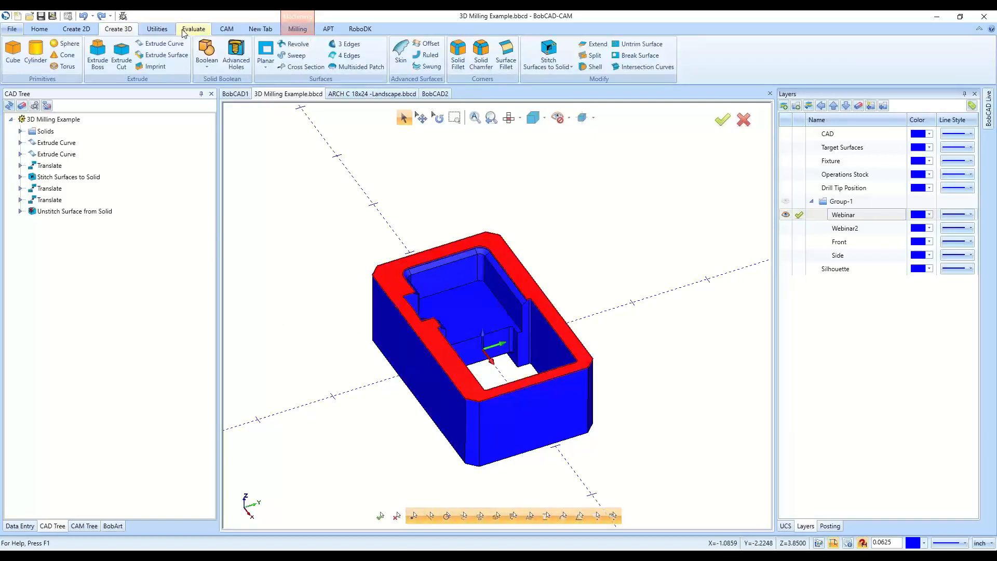
left_click(590, 47)
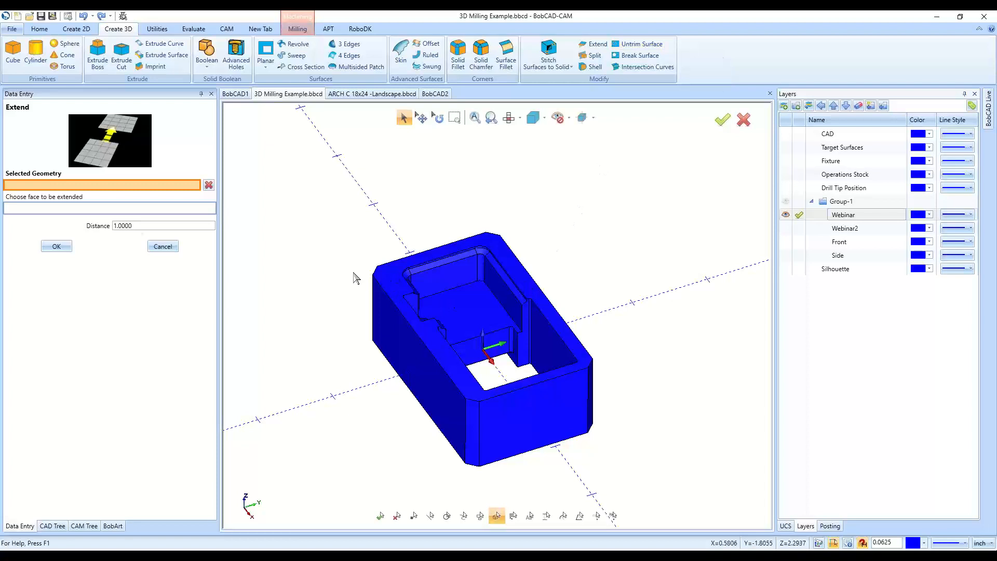
middle_click_drag(355, 279, 307, 335)
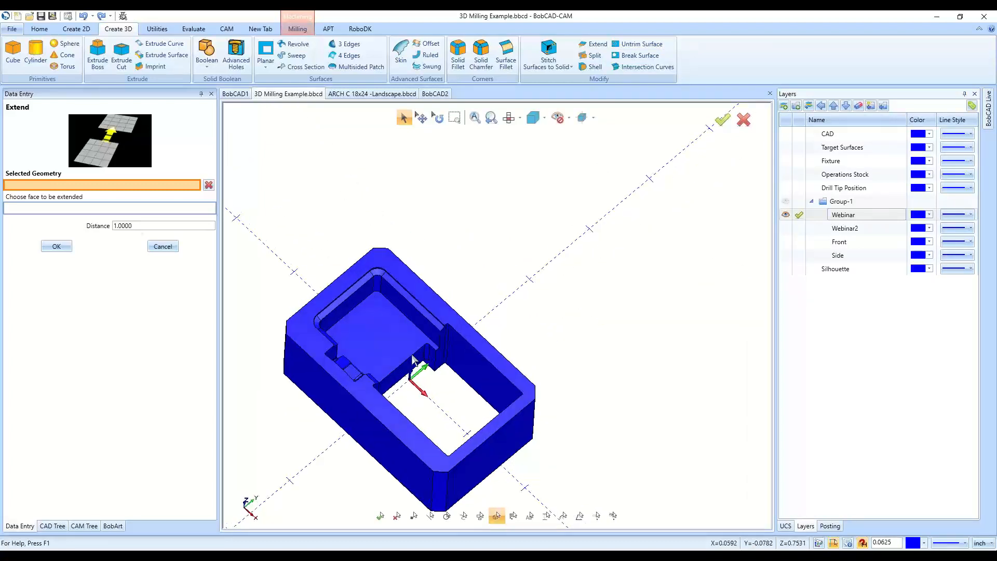
left_click(302, 347)
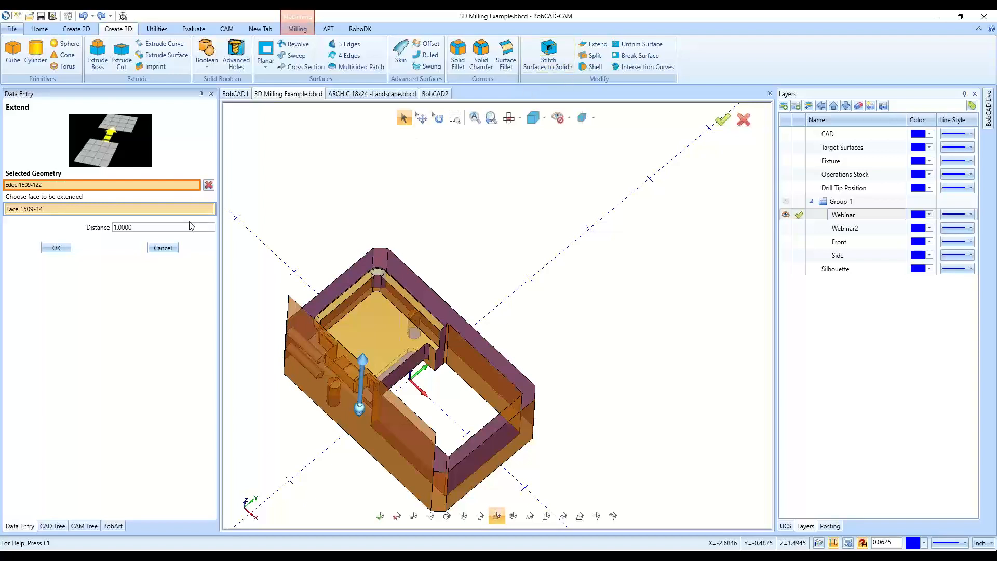
left_click(163, 248)
Unstitch the remaining open body completely into individual surfaces
left_click(548, 64)
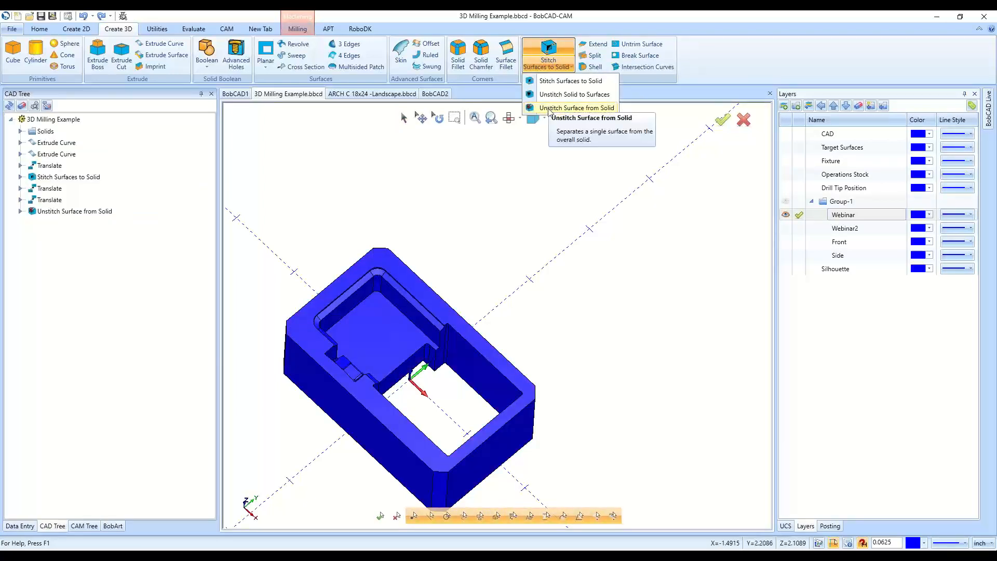
left_click(582, 94)
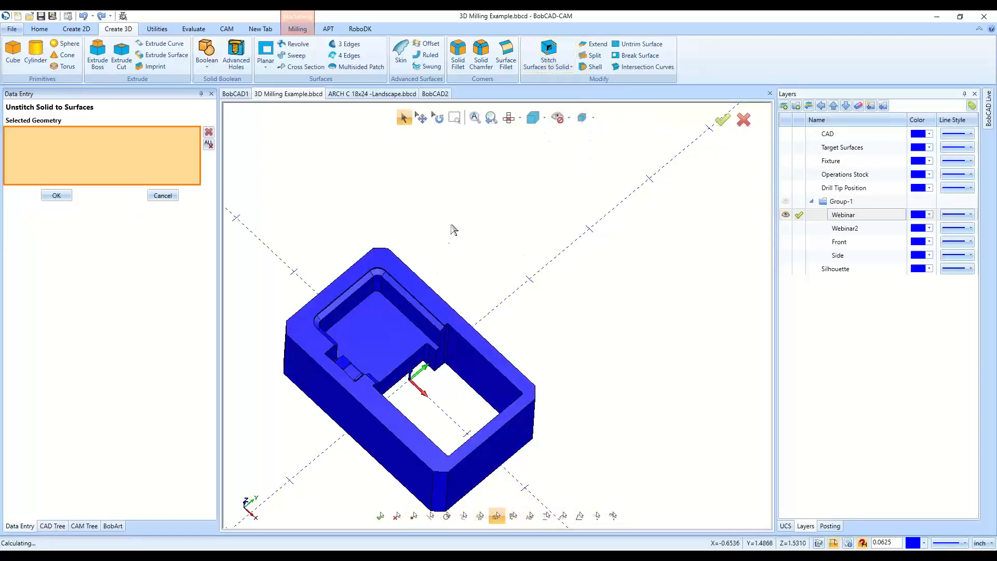
left_click(283, 389)
left_click(55, 195)
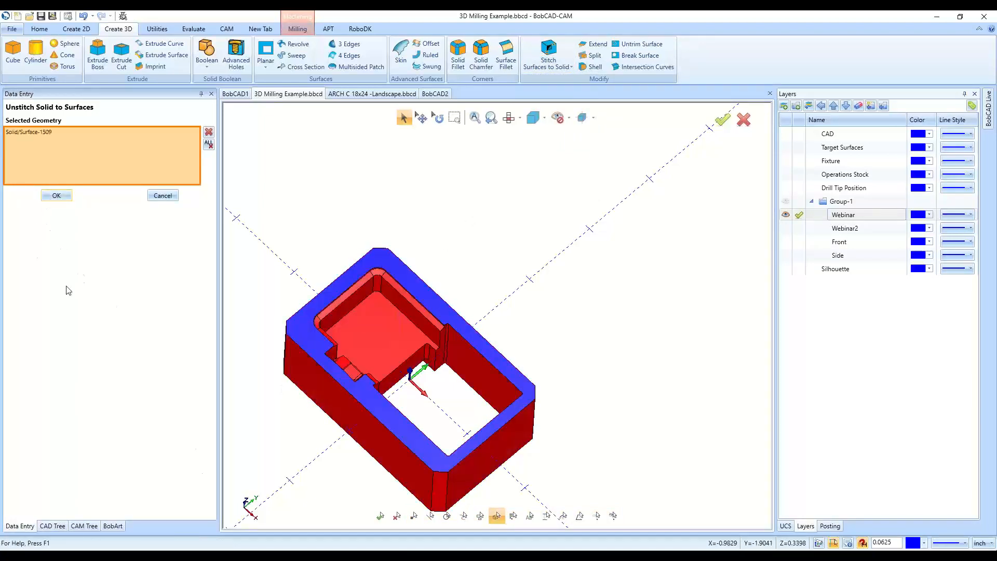
left_click(163, 195)
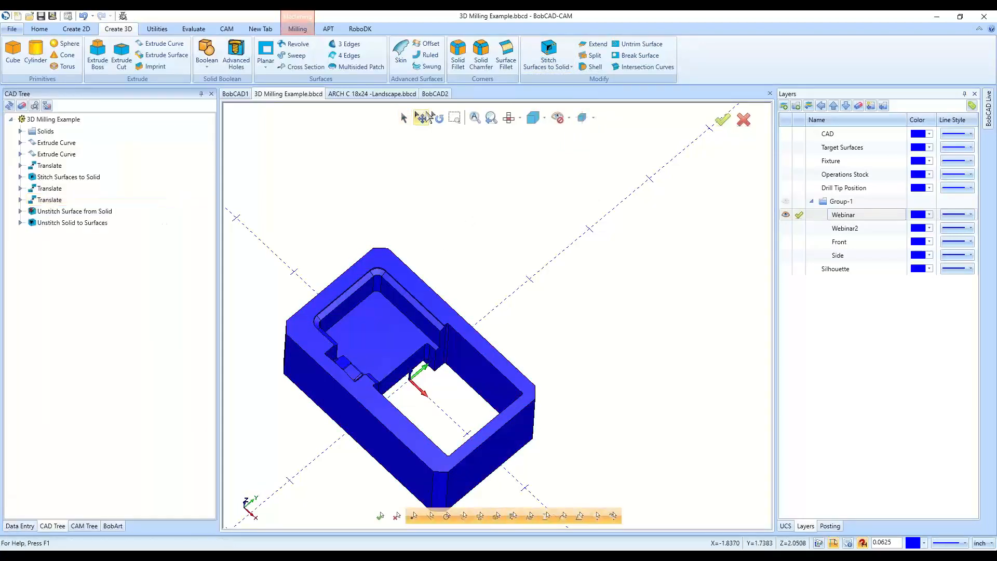
Select the pocket floor and the long outer side wall to check that they are separate surfaces, and clear the selection
left_click(390, 349)
left_click(343, 410)
scroll(546, 412, "down", 4)
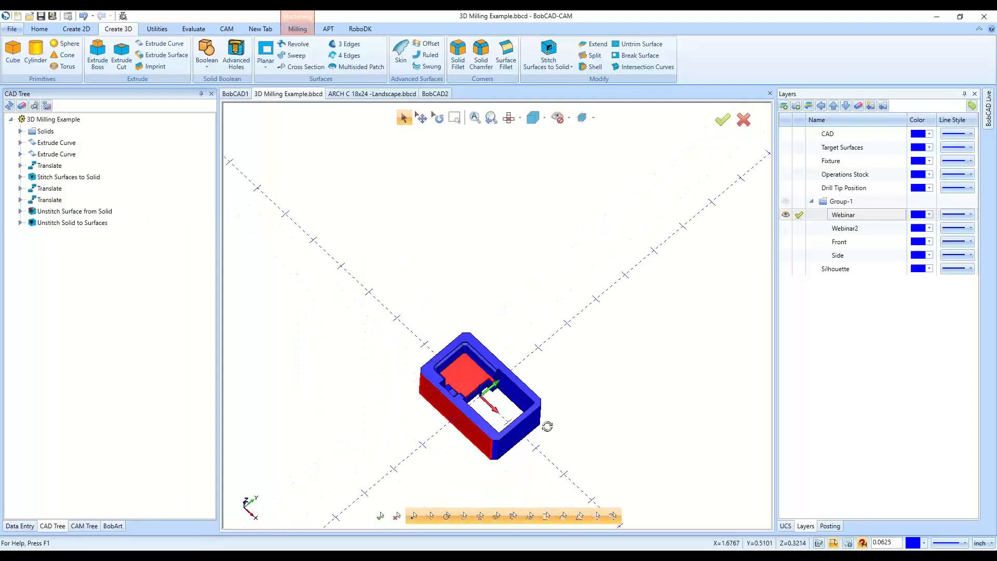
scroll(547, 425, "up", 3)
right_click(312, 432)
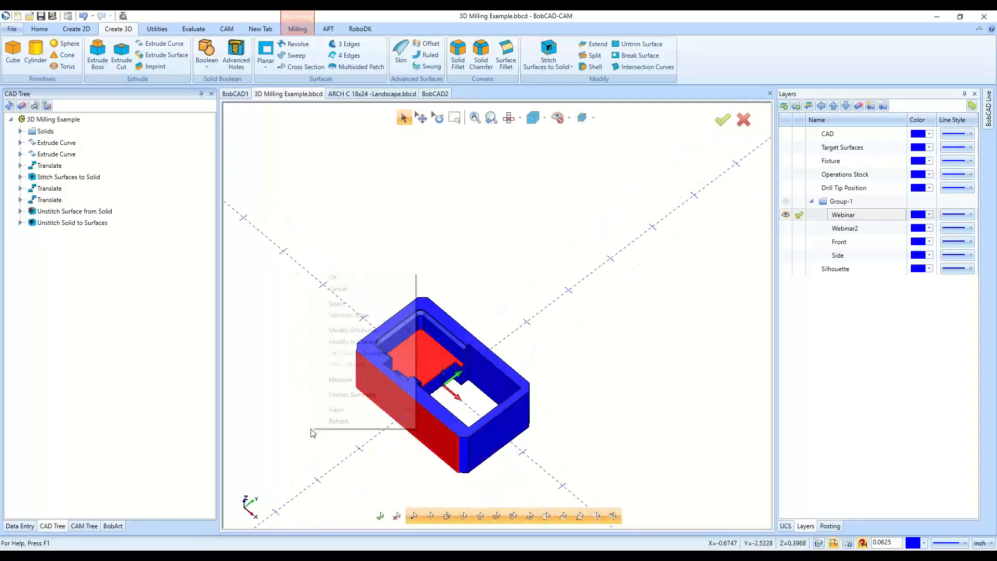
left_click(336, 288)
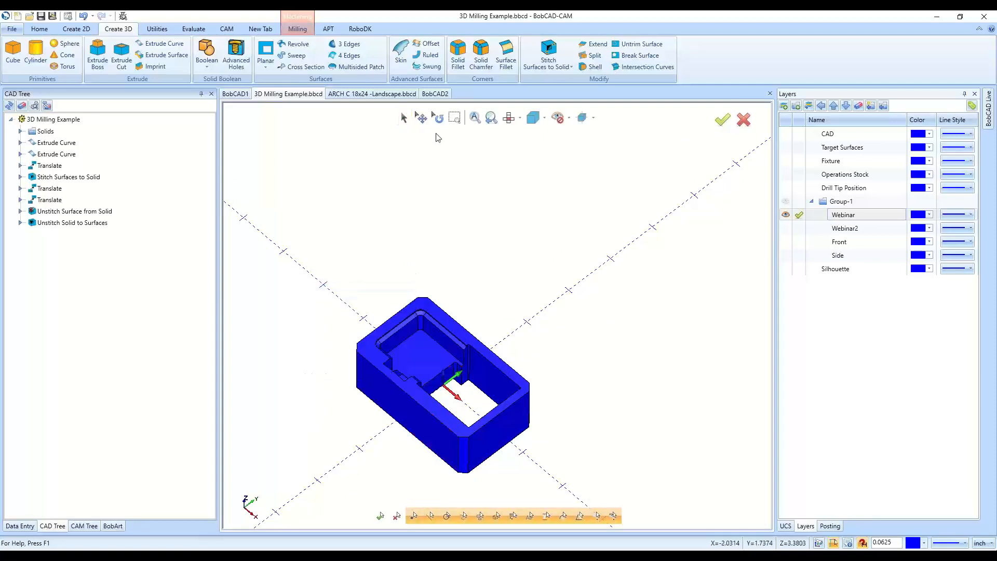
Select only the long outer side wall surface, inspect it on the part, and clear the selection
left_click(403, 117)
left_click(382, 398)
middle_click_drag(555, 417, 580, 389)
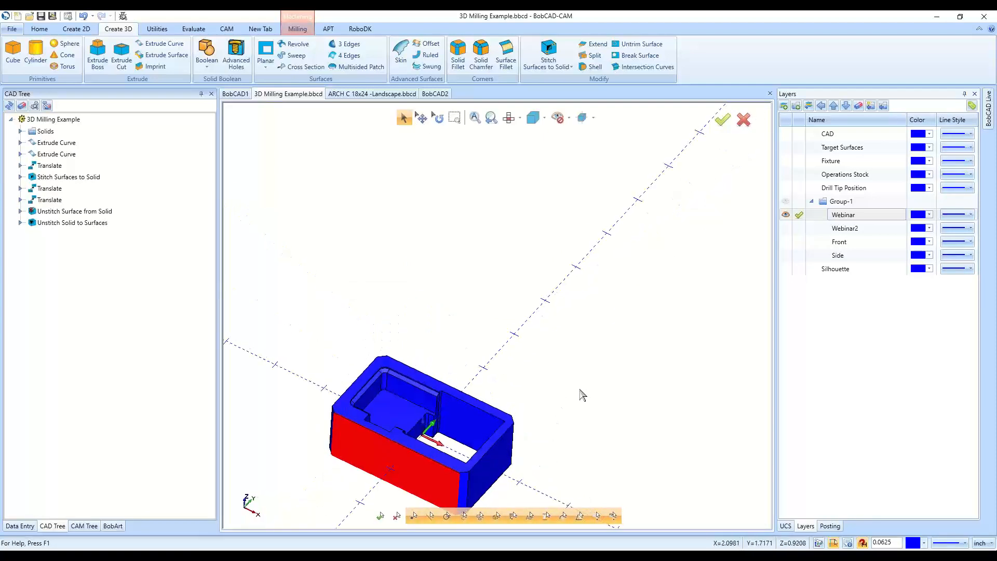
scroll(580, 389, "down", 3)
scroll(479, 466, "up", 3)
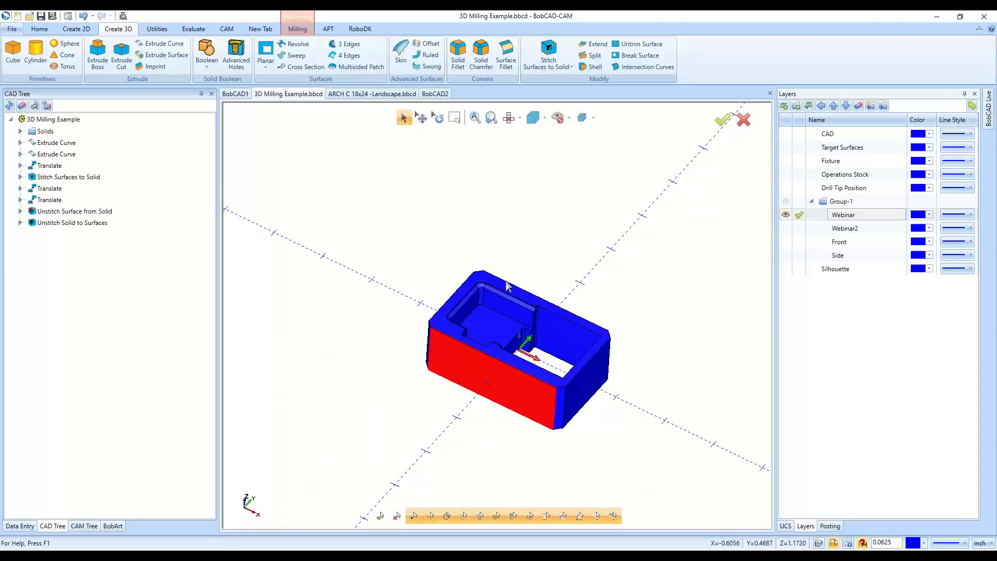
left_click(469, 371)
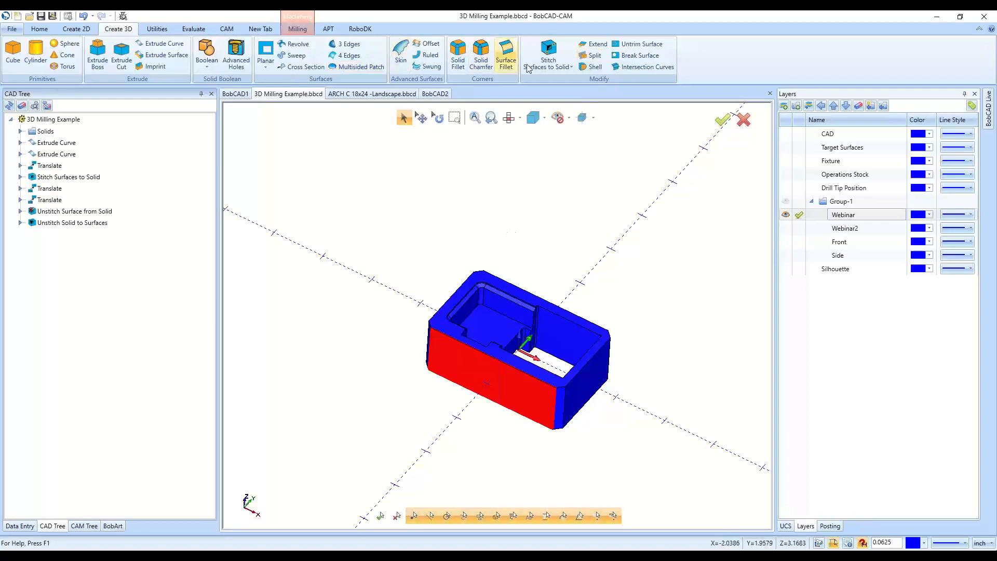
left_click(545, 66)
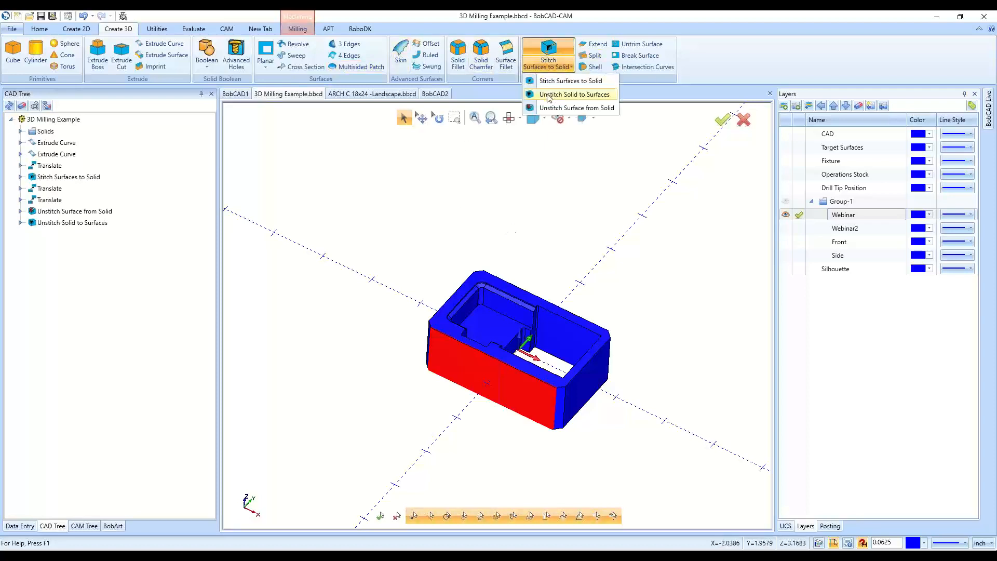
left_click(508, 187)
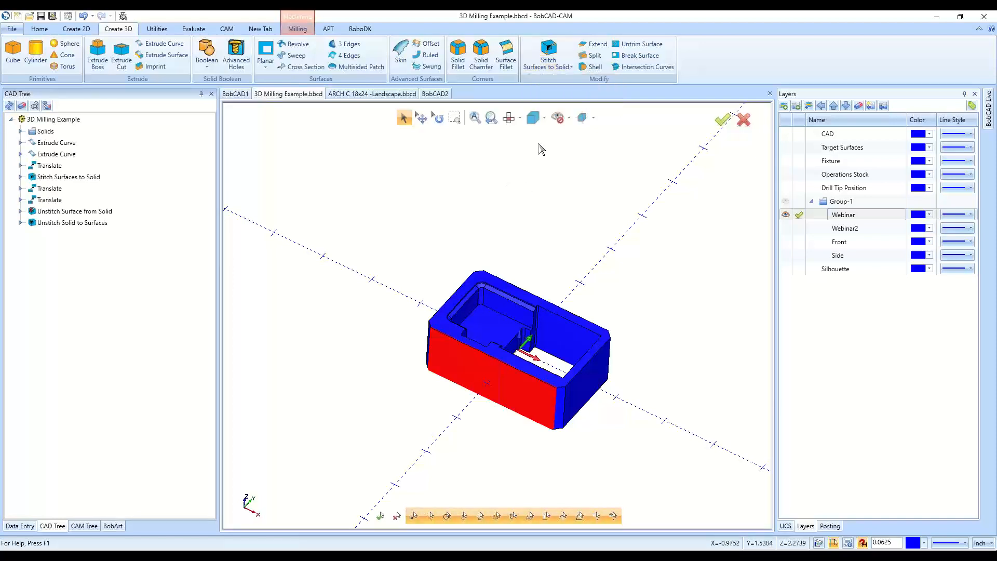
right_click(647, 195)
left_click(670, 214)
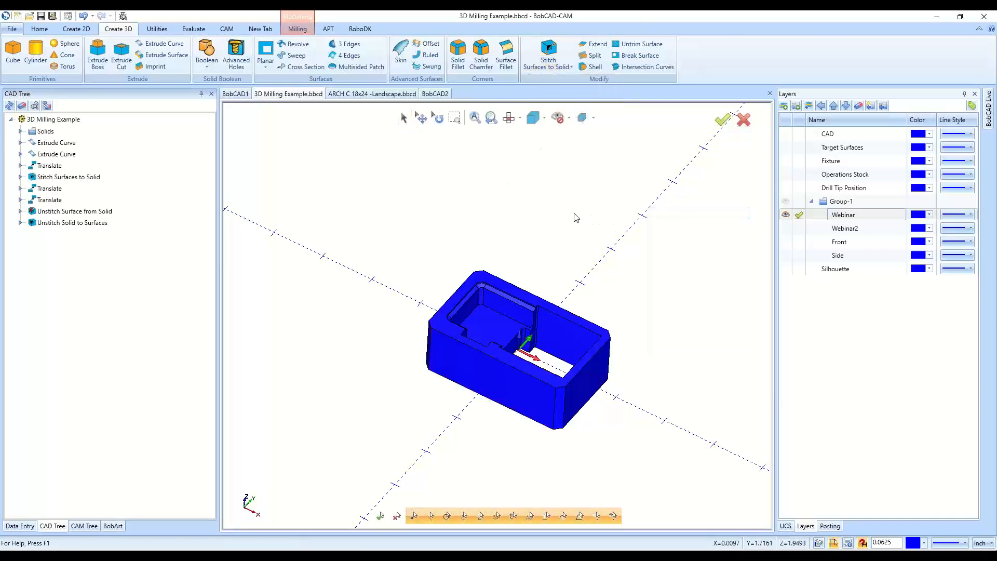
scroll(560, 210, "down", 3)
scroll(615, 190, "up", 3)
mouse_move(615, 190)
middle_mouse_down()
mouse_move(614, 207)
mouse_move(607, 204)
middle_mouse_up()
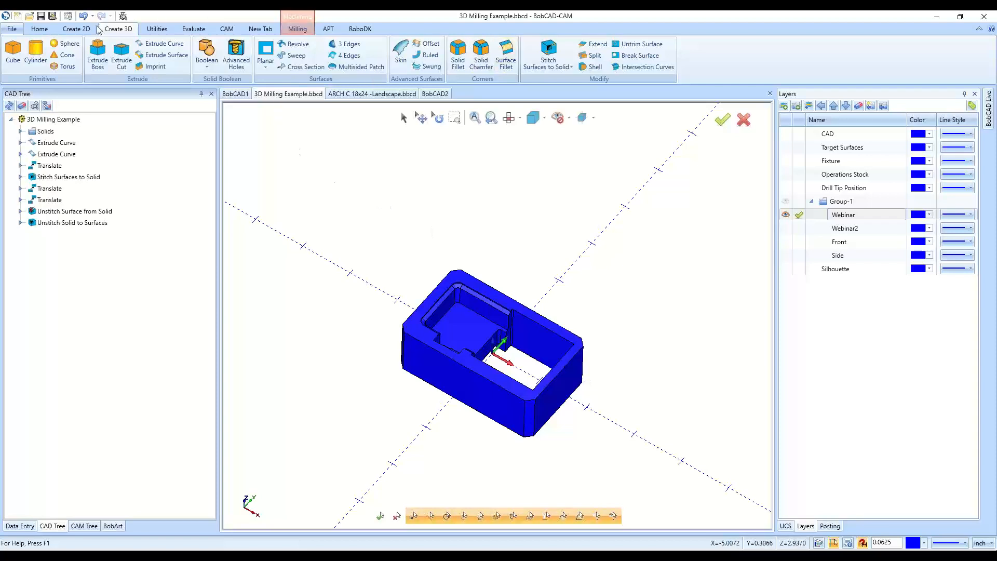
Switch to the Word training outline, review the 3D Milling Features topics, and return to BobCAD-CAM
left_click(78, 30)
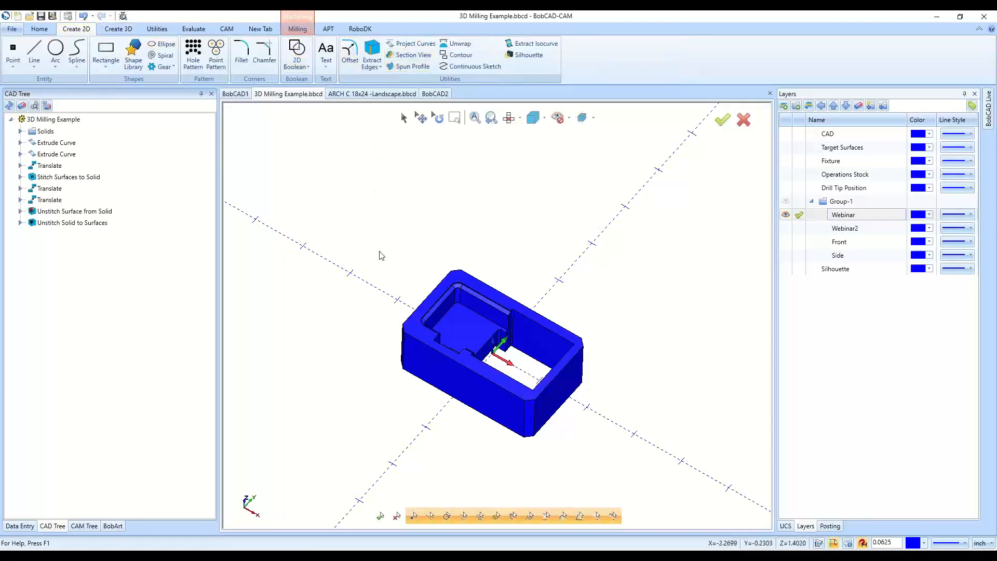
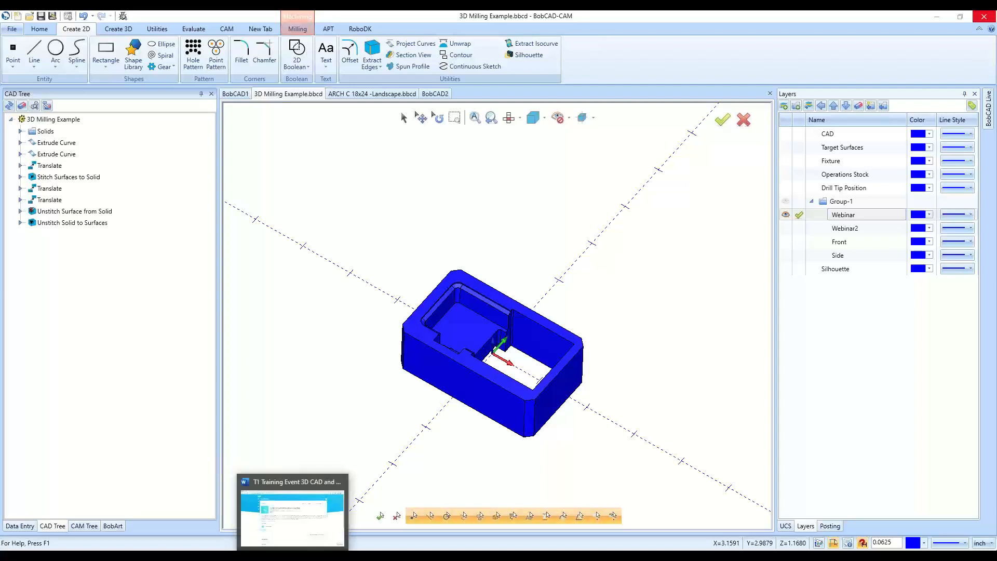
left_click(294, 554)
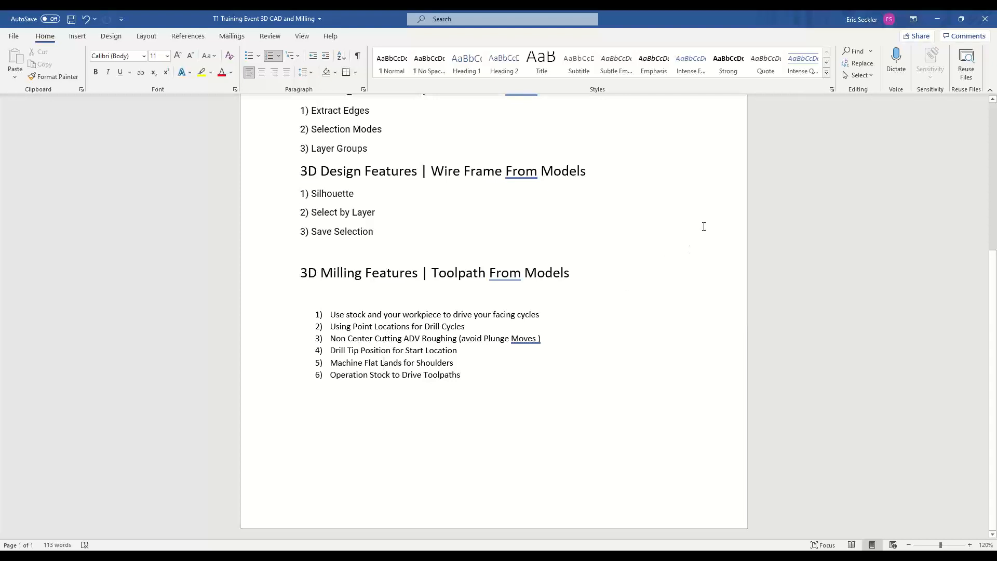
left_click(937, 18)
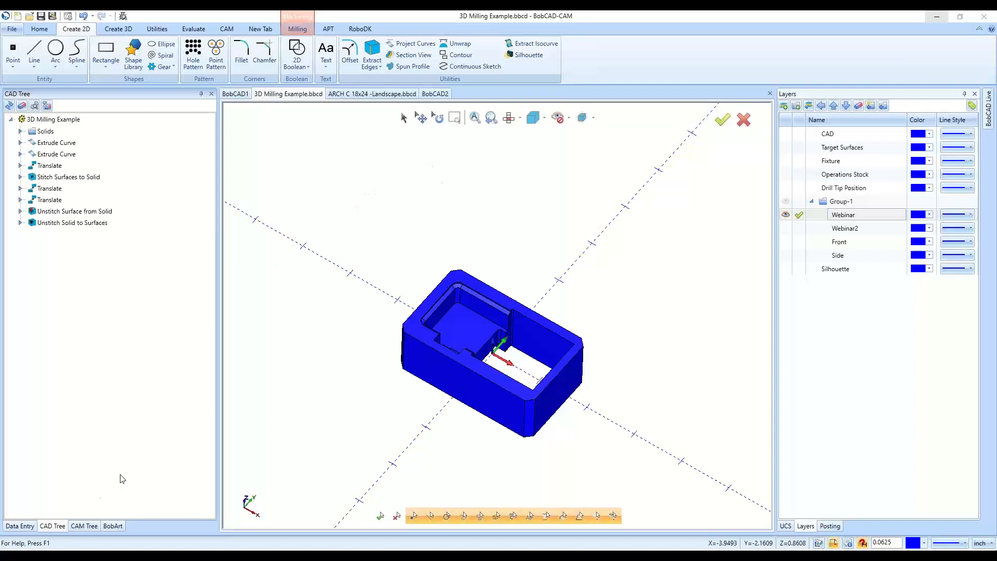
Examine the milling features in the Example 1 and Example 2 groups of the milling job, including both Feature 3 Axis operations
left_click(84, 525)
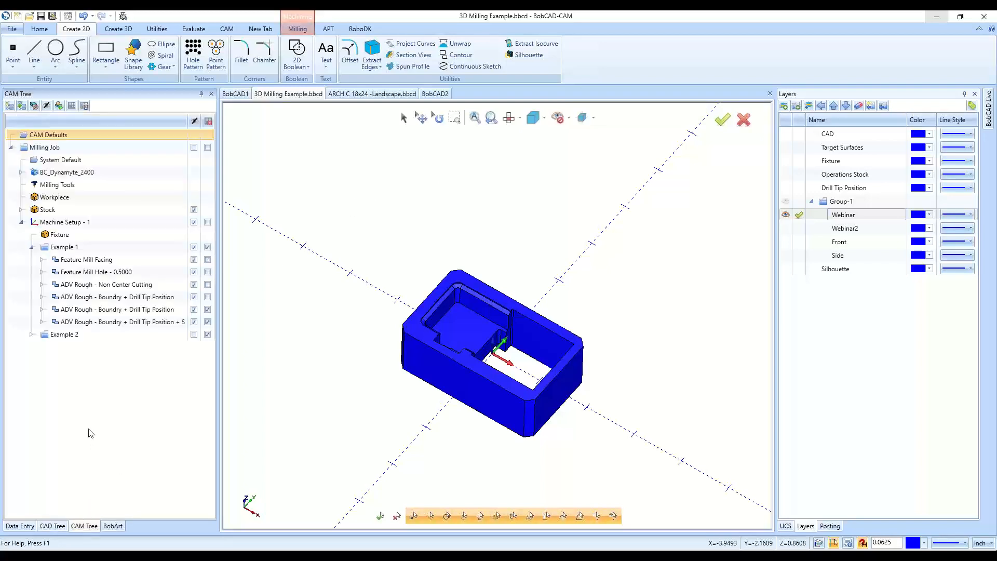
left_click(38, 250)
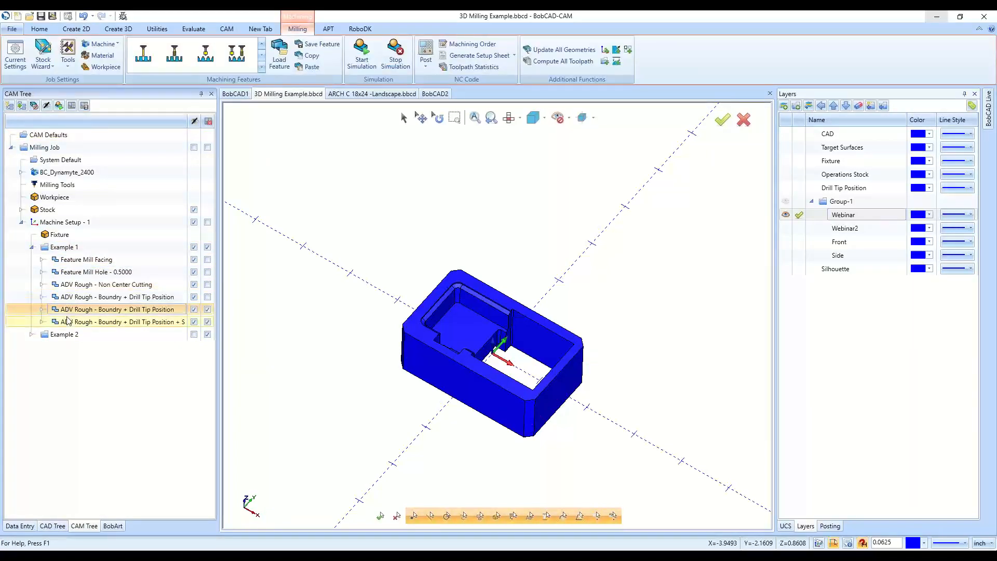
left_click(32, 246)
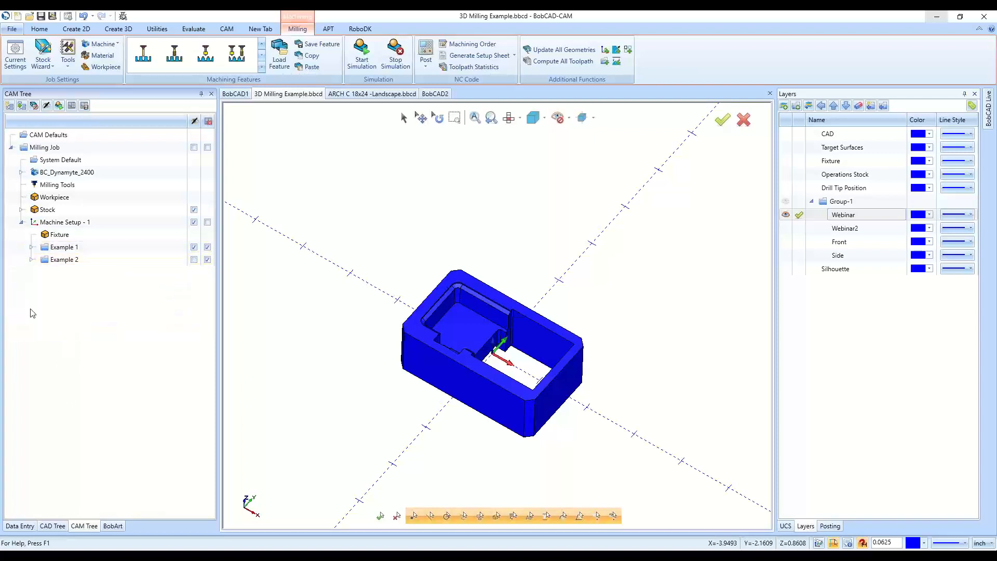
left_click(31, 259)
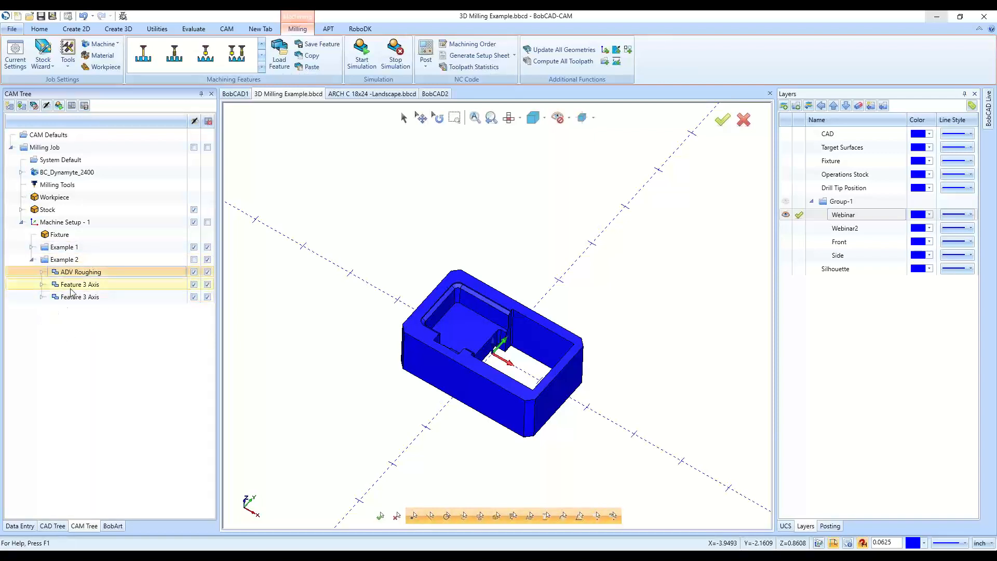
left_click(71, 289)
left_click(42, 285)
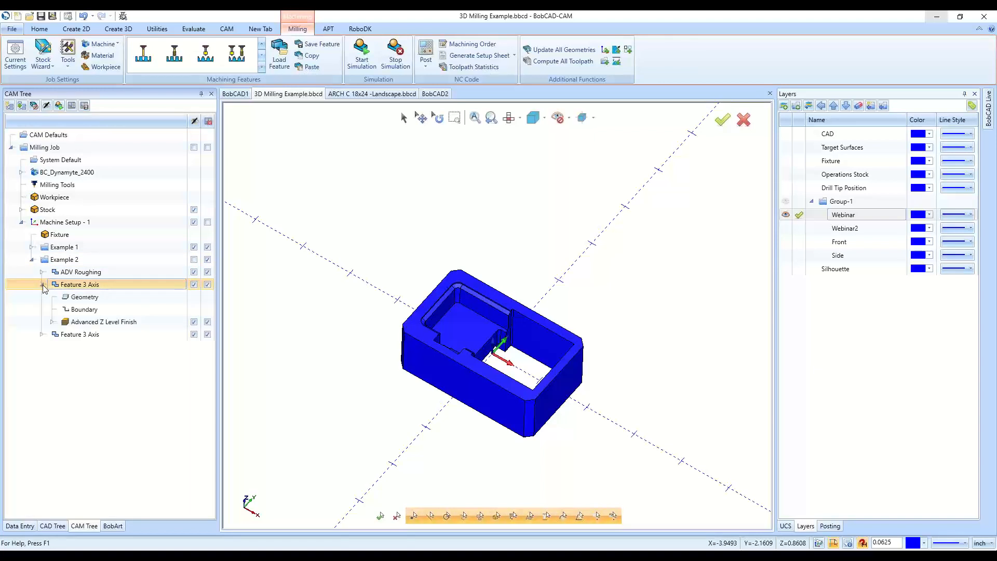
left_click(42, 285)
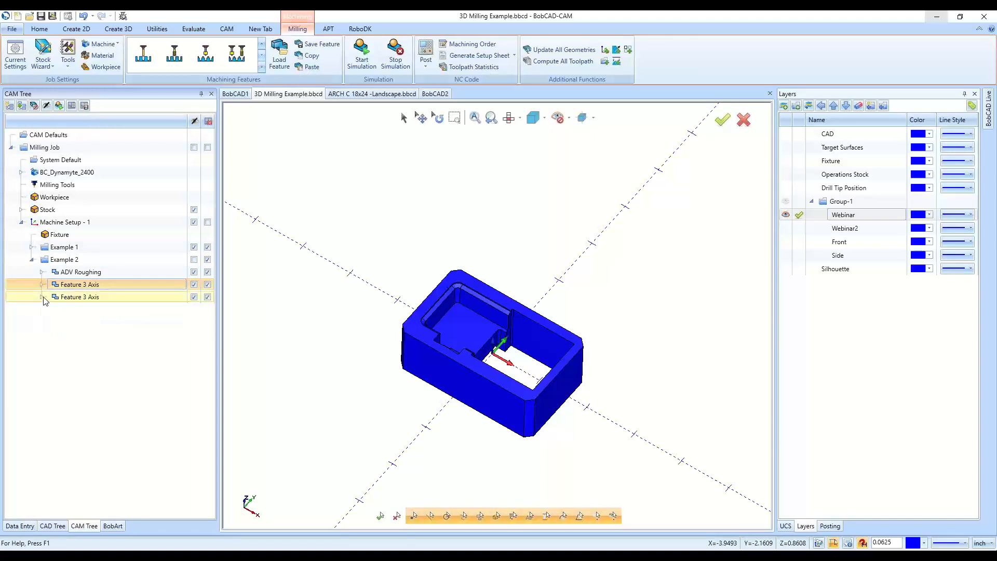
left_click(42, 297)
left_click(76, 338)
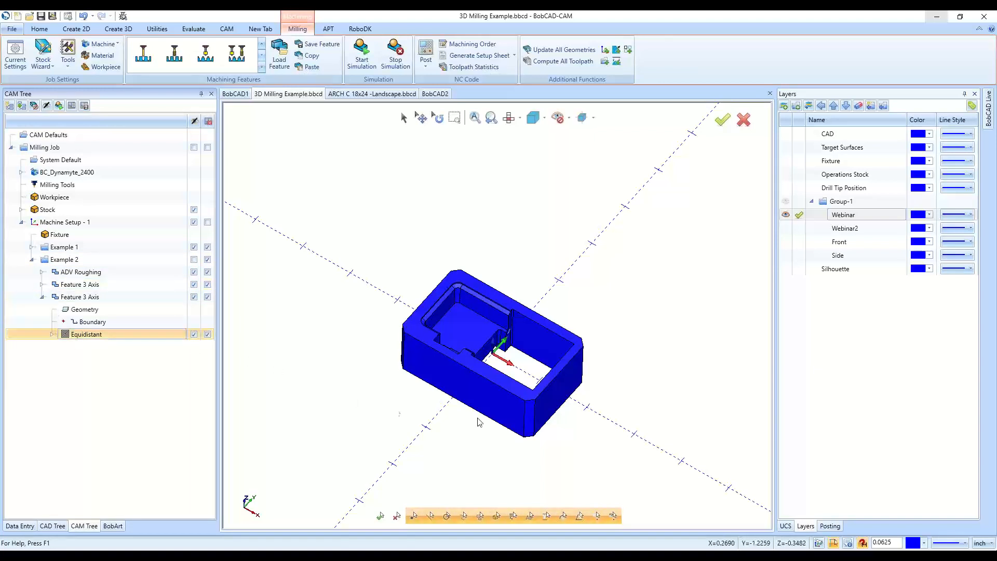
mouse_move(505, 394)
middle_mouse_down()
mouse_move(528, 351)
mouse_move(519, 389)
middle_mouse_up()
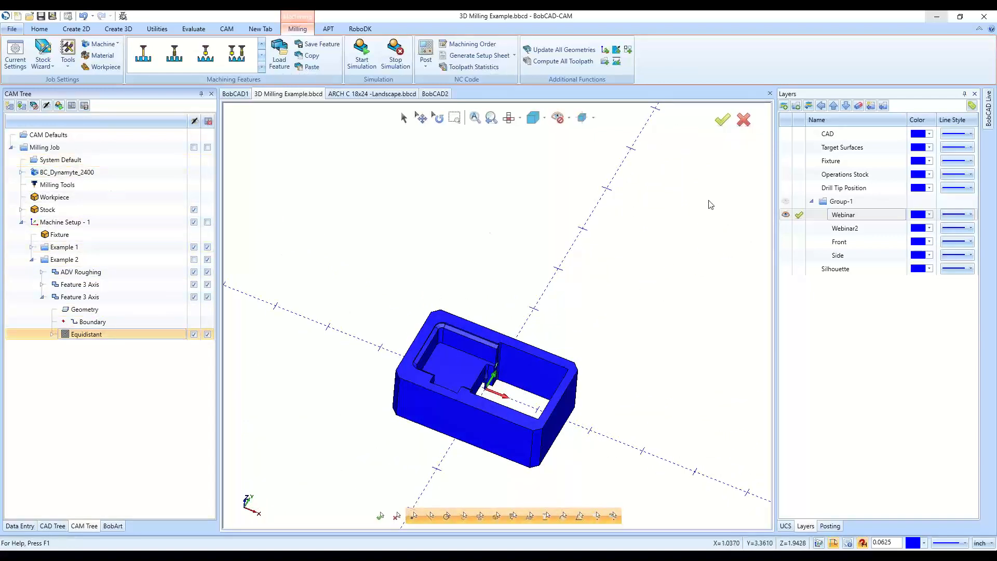
middle_click_drag(517, 396, 432, 440)
scroll(431, 440, "down", 6)
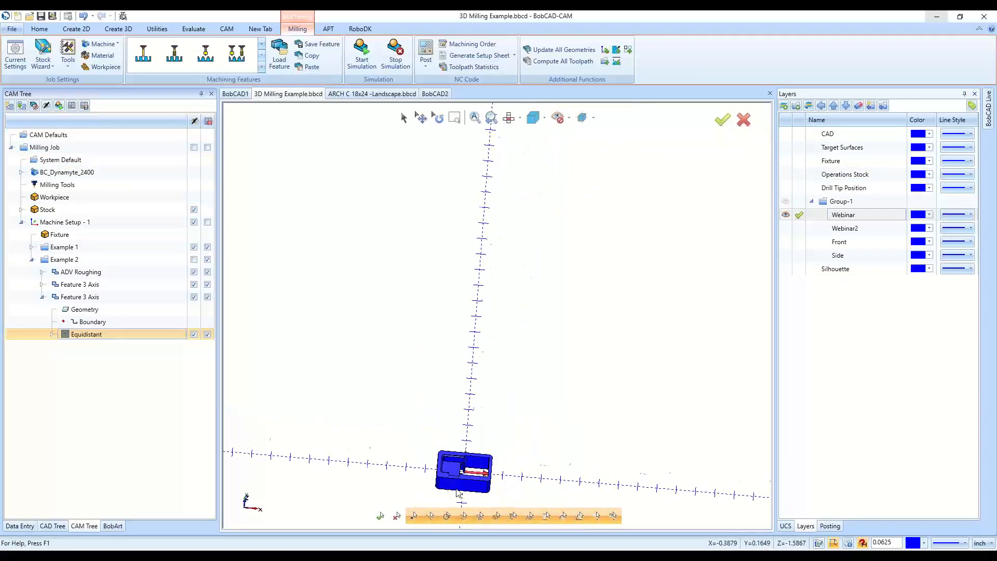
scroll(451, 482, "up", 10)
scroll(494, 431, "down", 3)
middle_click_drag(518, 418, 552, 408)
scroll(552, 408, "down", 2)
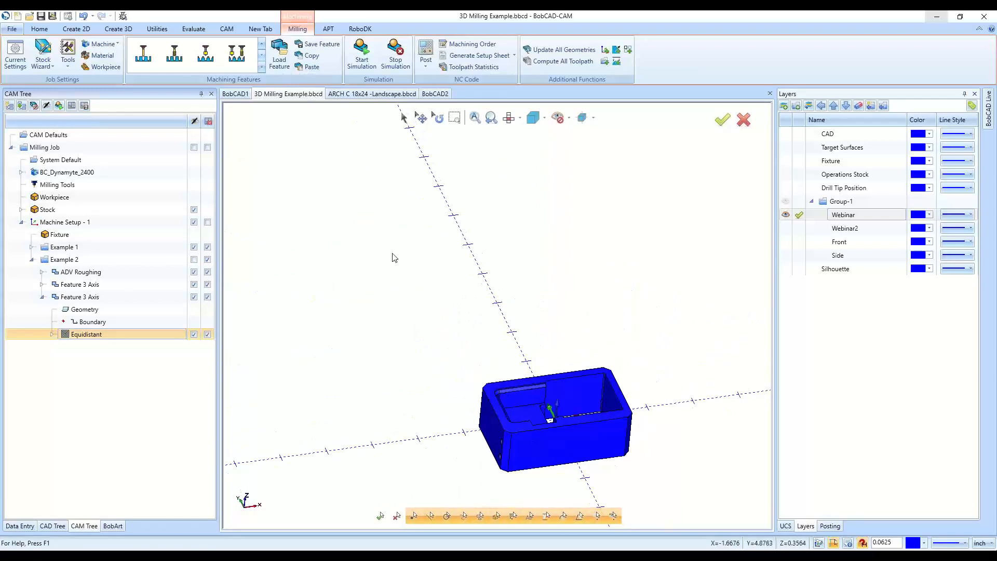
Close the 3D Milling Example file without saving its changes
left_click(769, 94)
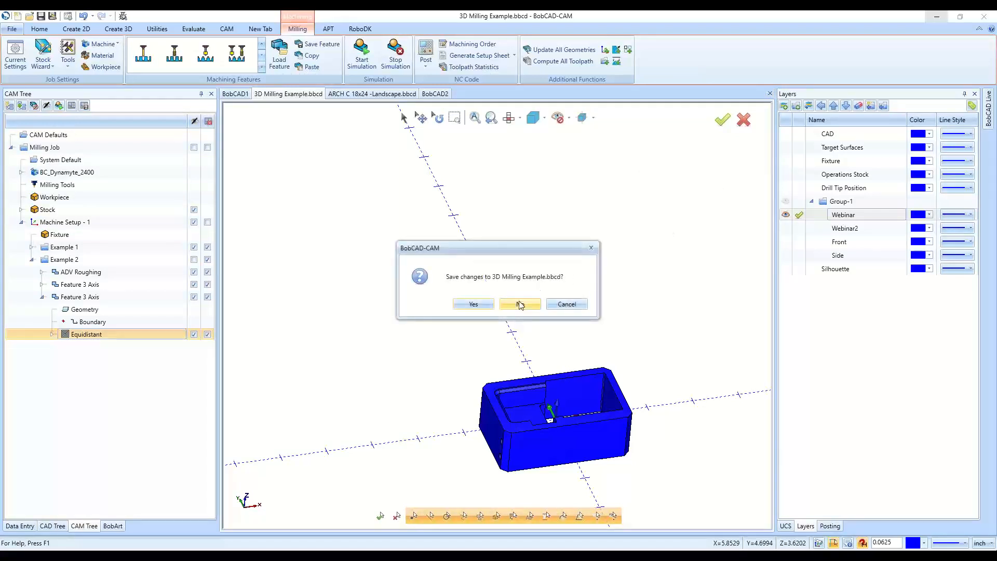
left_click(520, 305)
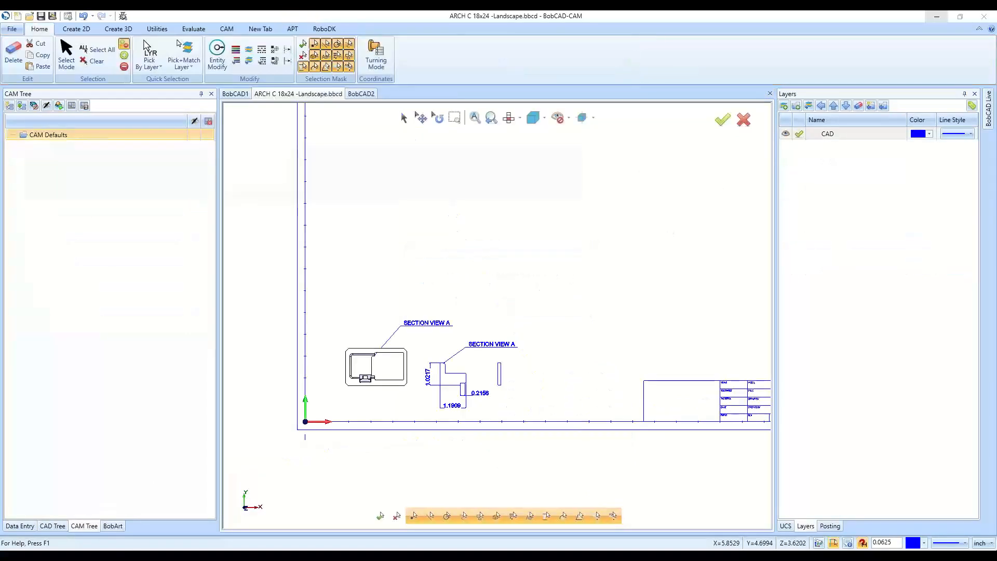
Switch to File Explorer and locate 3D Milling Example in the Pack and Go folder of the downloaded T1 3D CAD and Milling Training Event archive
key("super+e")
left_click(69, 249)
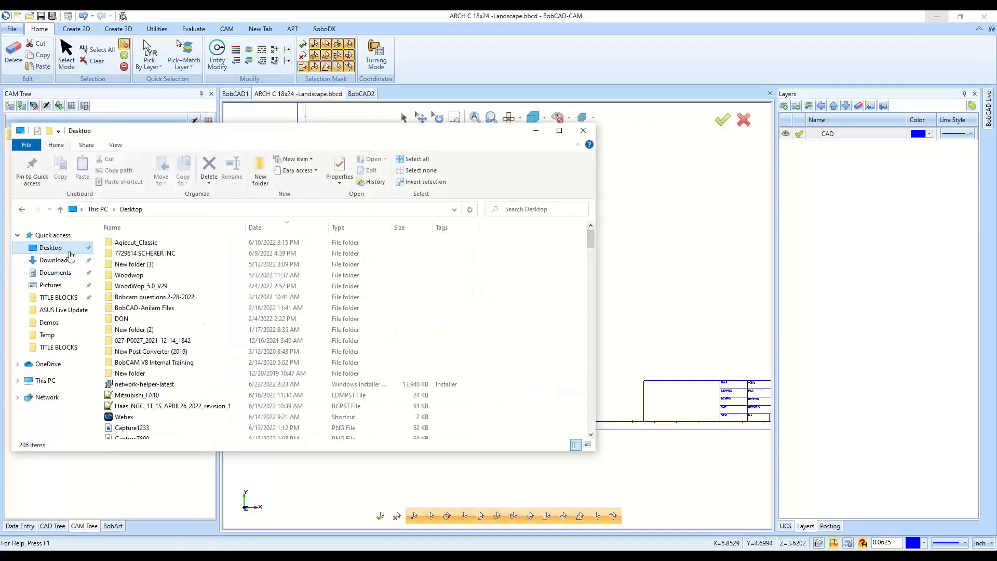
left_click(64, 261)
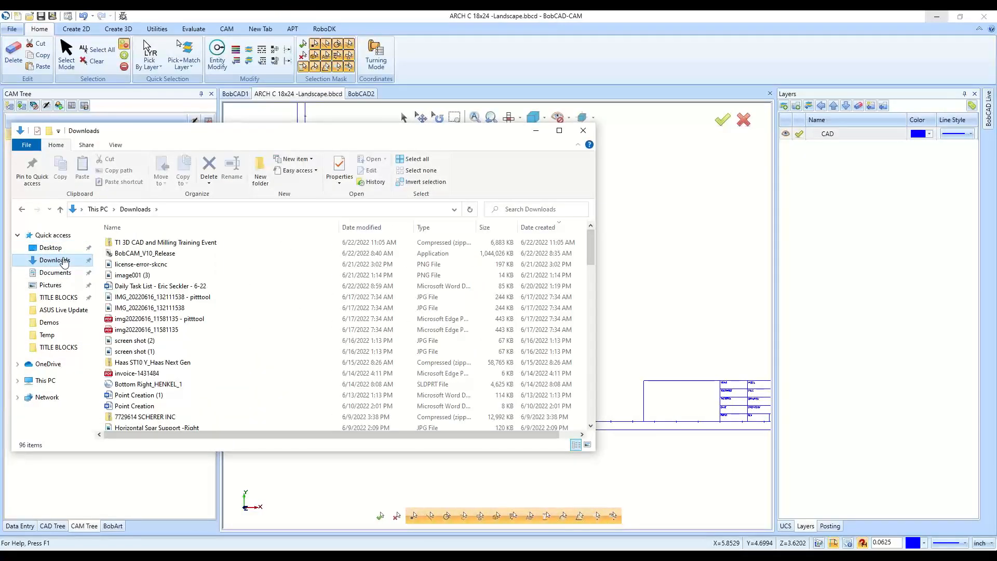
double_click(203, 242)
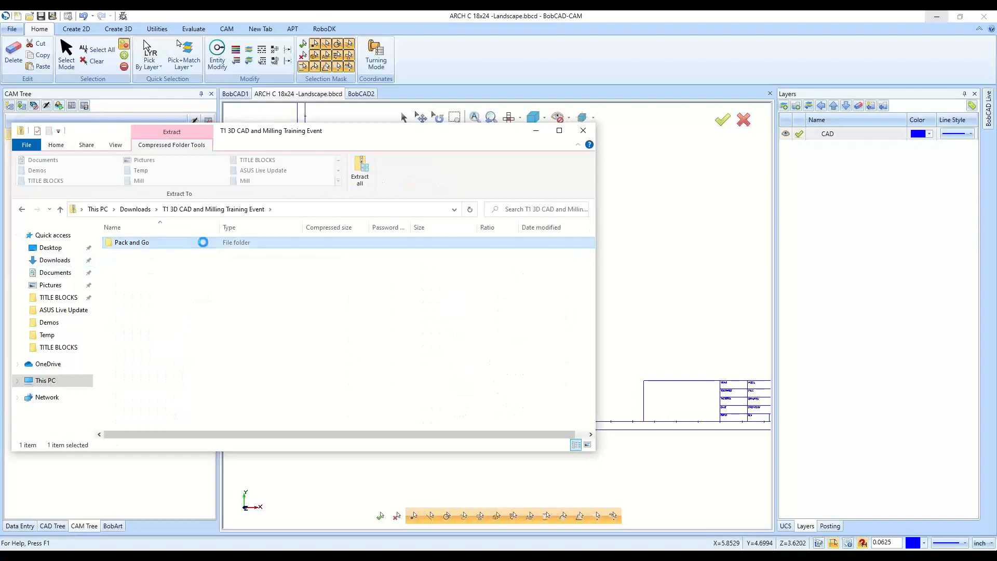
double_click(202, 242)
left_click(184, 243)
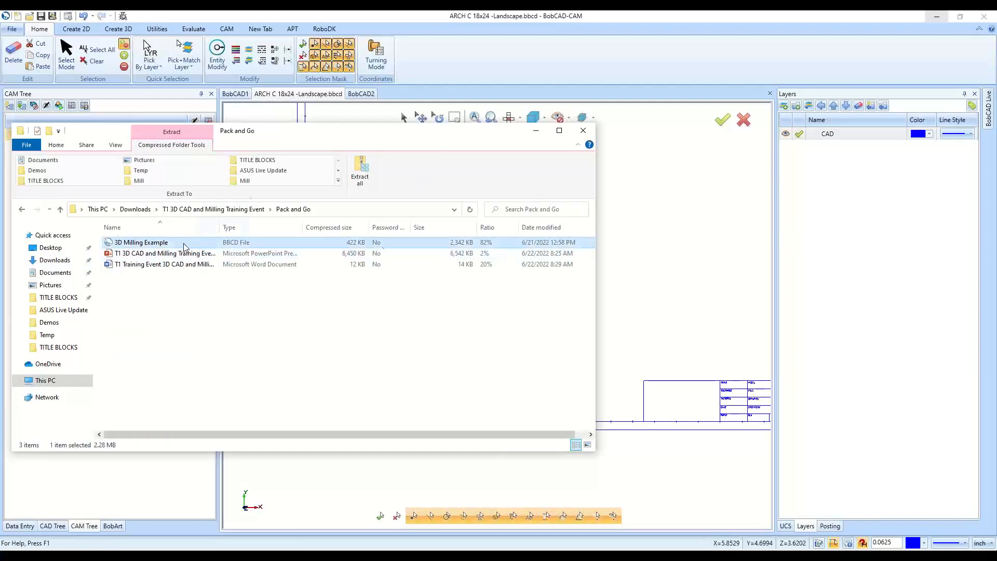
left_click(688, 292)
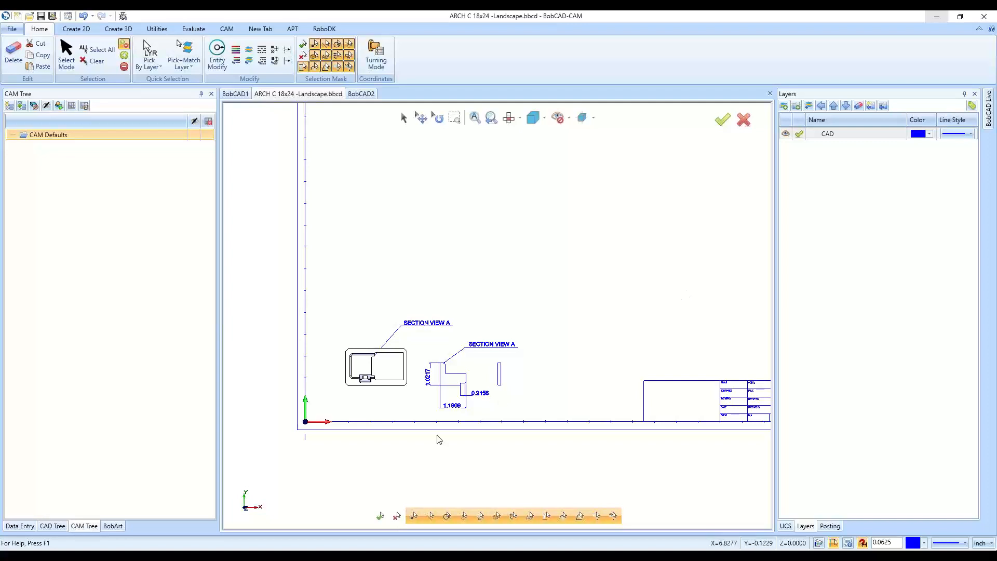
key("alt+Tab")
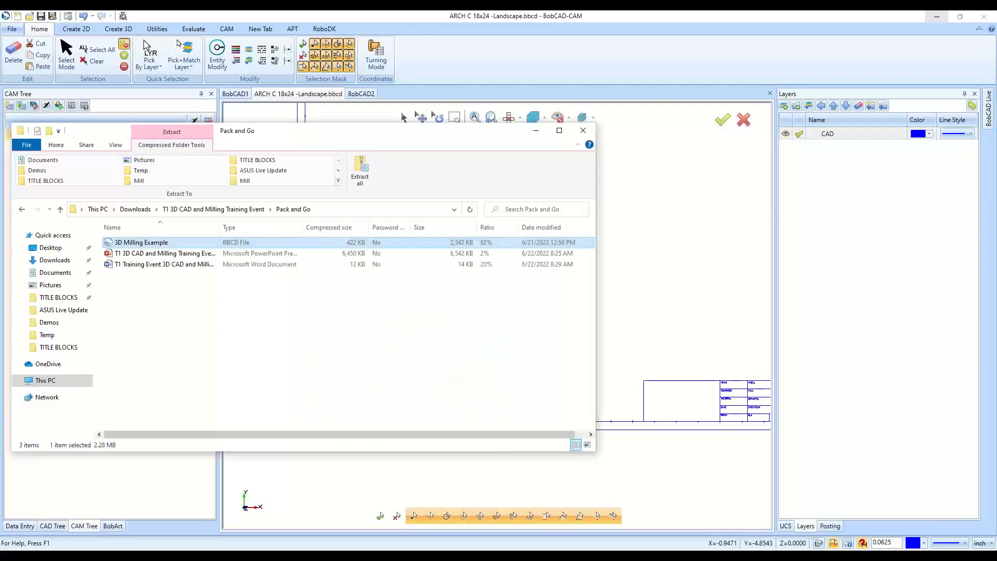
Extract the whole T1 3D CAD and Milling Training Event archive in Downloads, replacing the existing files in the destination
left_click(135, 209)
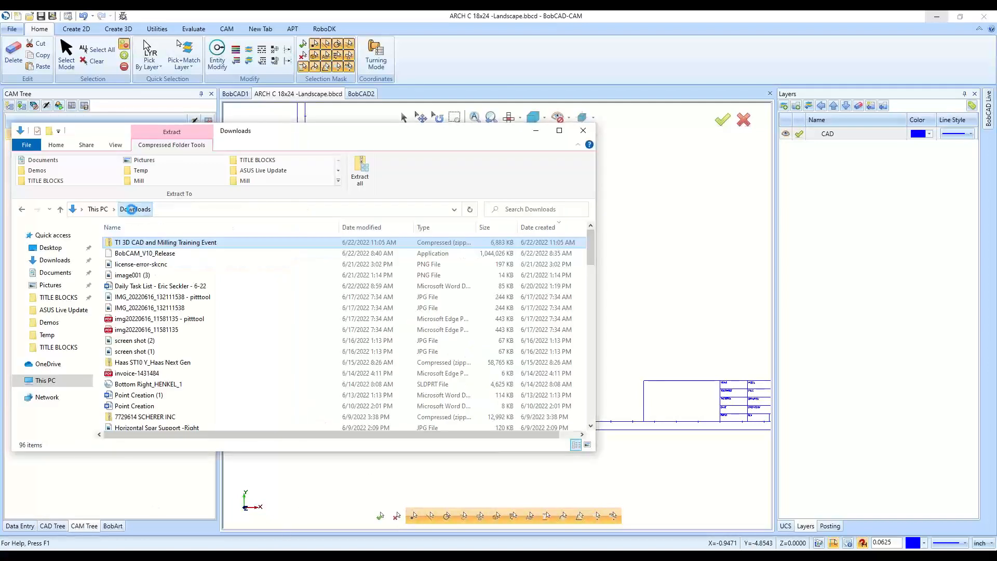
right_click(232, 245)
left_click(273, 288)
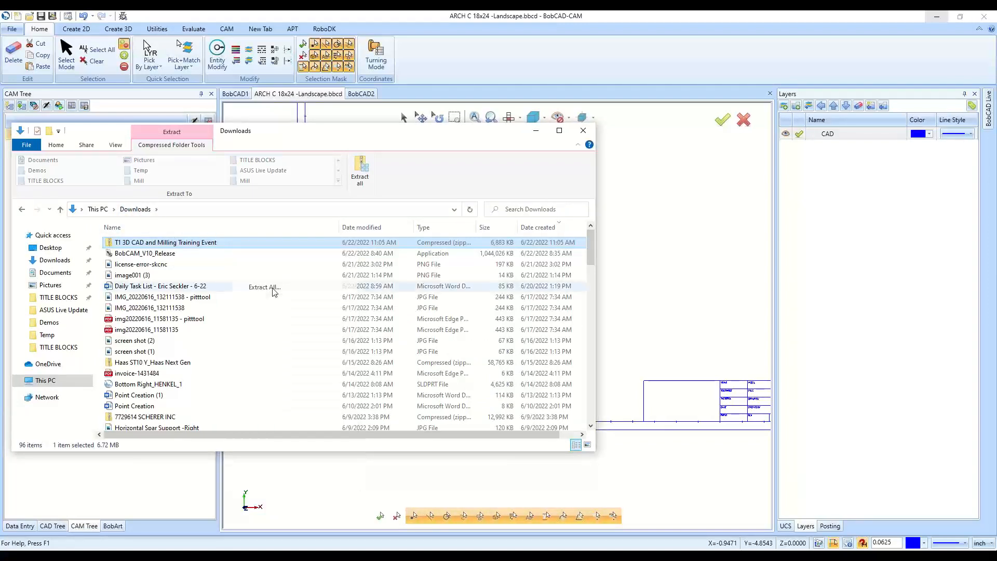
left_click(592, 385)
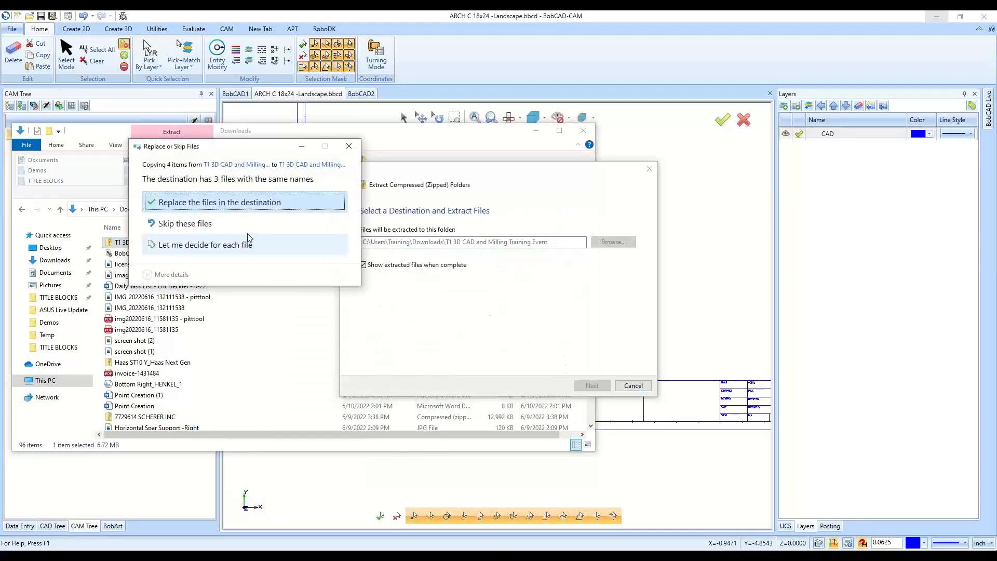
left_click(251, 201)
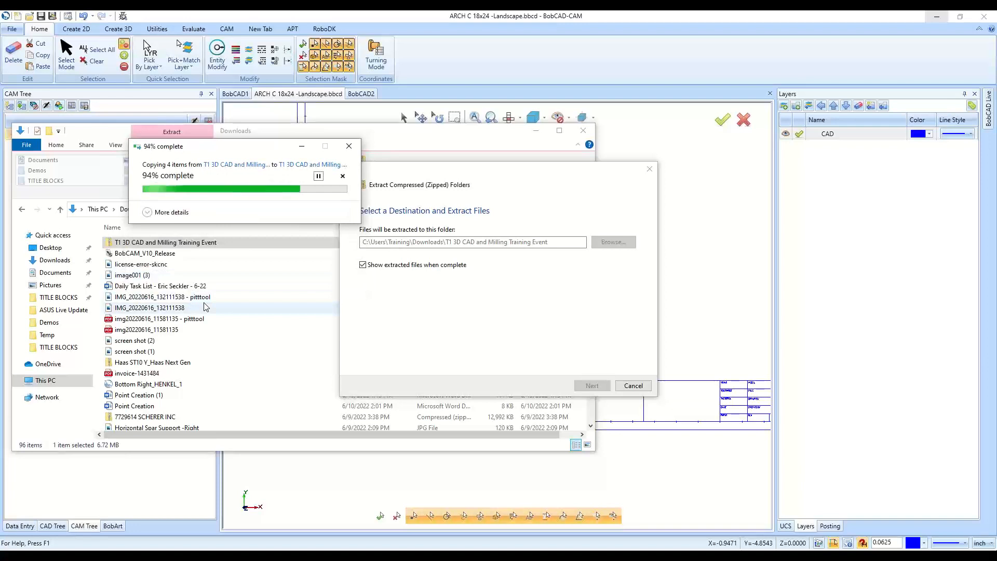
left_click(213, 252)
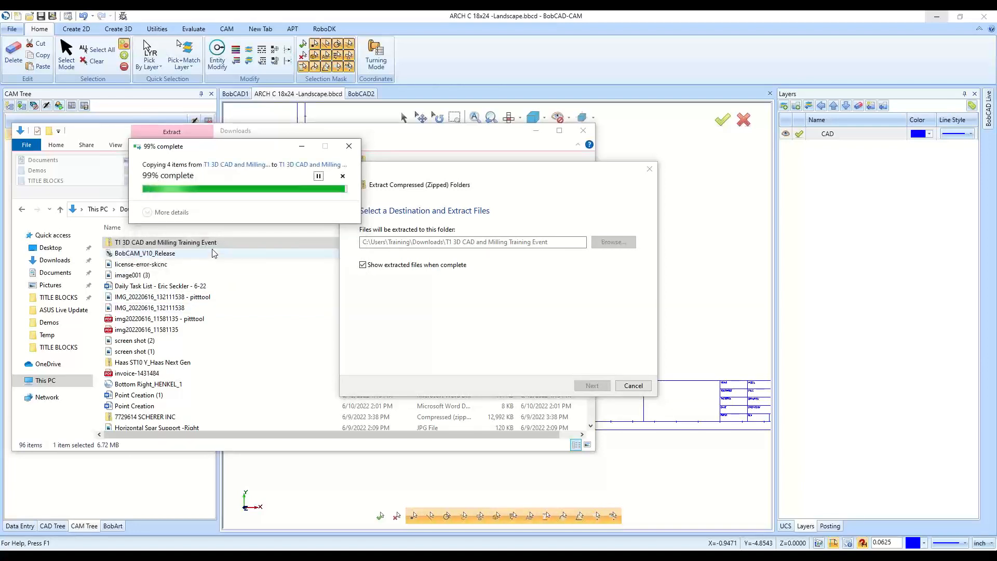
left_click(214, 252)
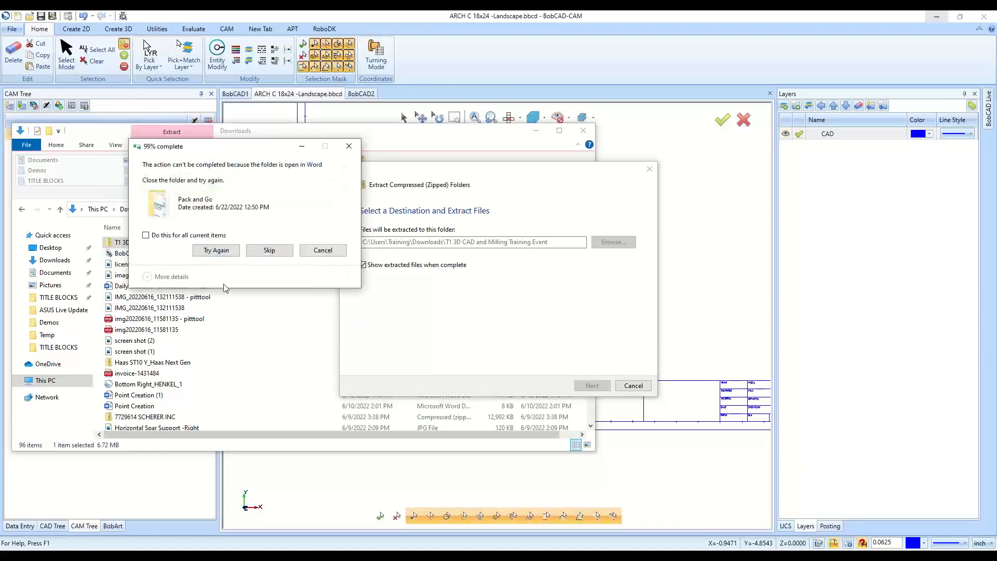
Open 3D Milling Example from the extracted Pack and Go folder in BobCAD-CAM
double_click(216, 255)
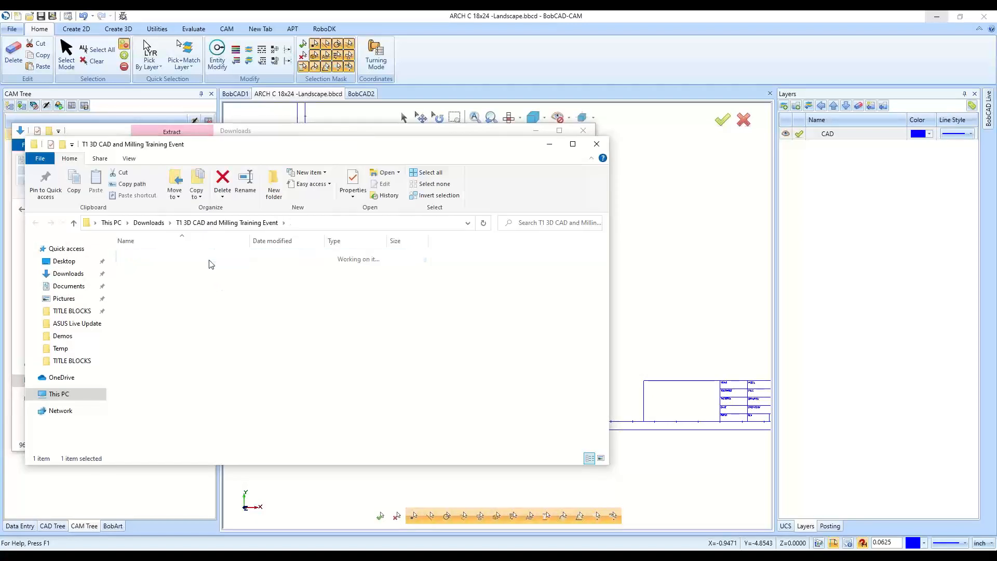
left_click(211, 256)
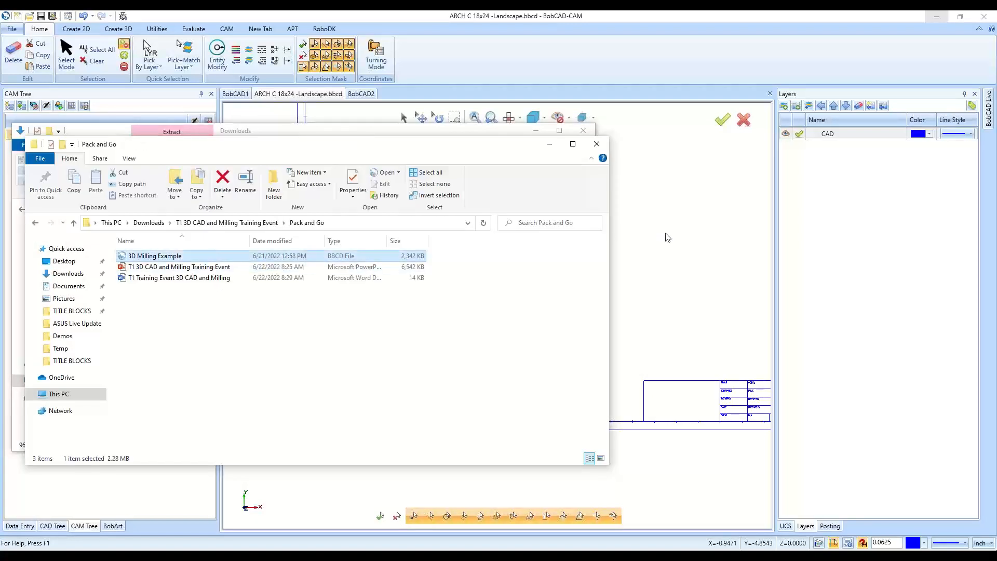
key("Return")
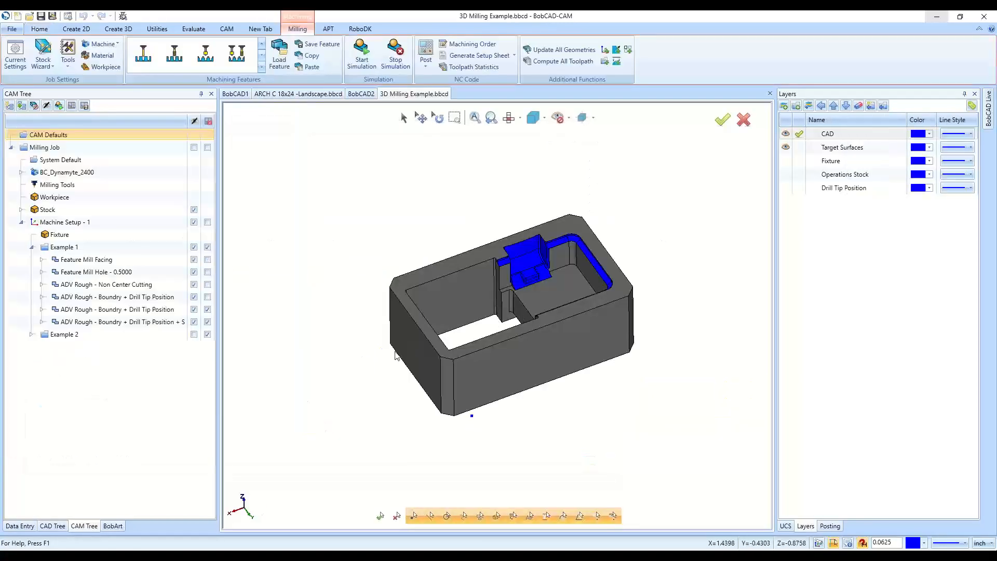
Collapse the Example 1 group and the existing Milling Job in the CAM tree
mouse_move(376, 362)
middle_mouse_down()
mouse_move(394, 368)
mouse_move(383, 365)
middle_mouse_up()
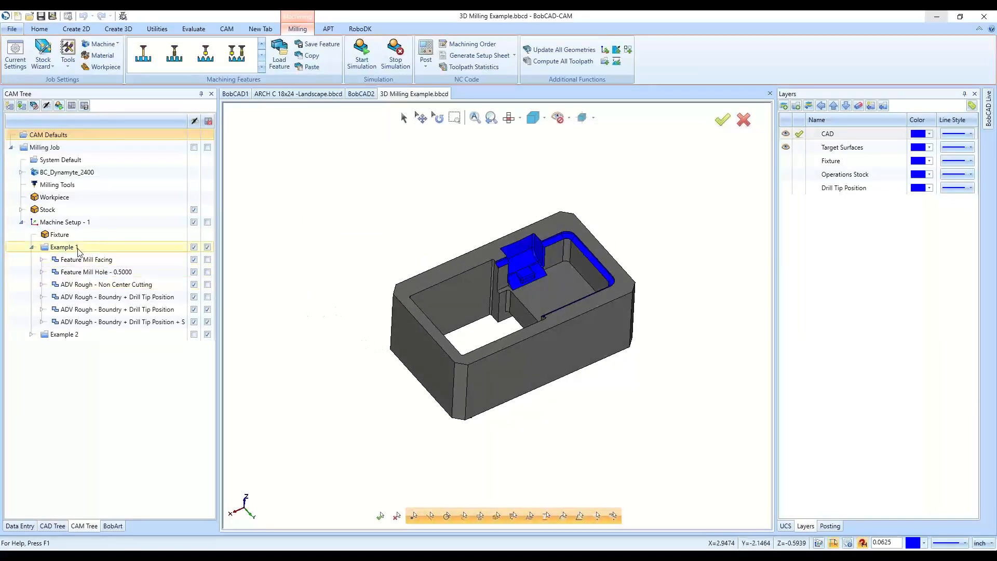
left_click(31, 248)
middle_click_drag(499, 455, 725, 289)
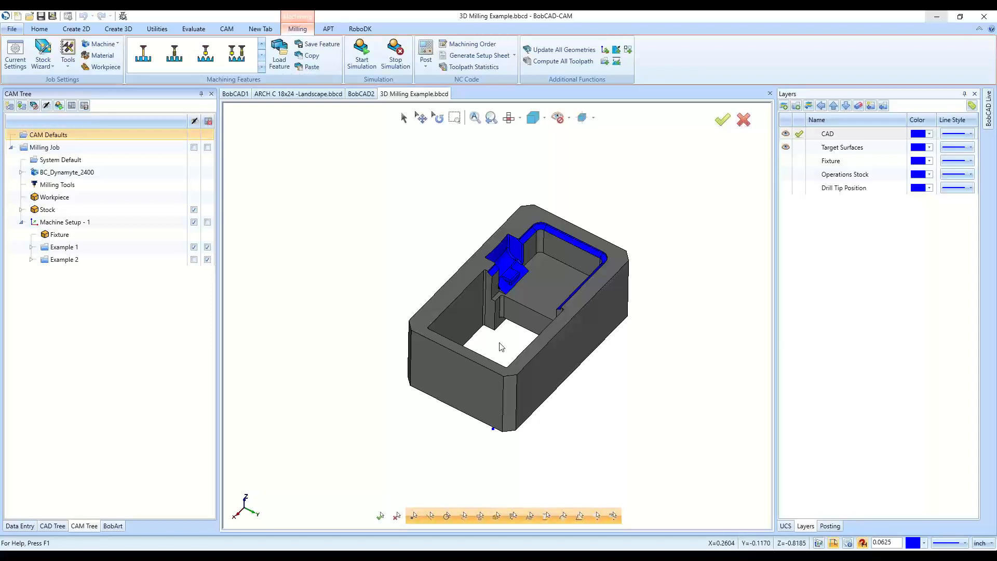
mouse_move(534, 452)
middle_mouse_down()
mouse_move(523, 478)
mouse_move(519, 452)
middle_mouse_up()
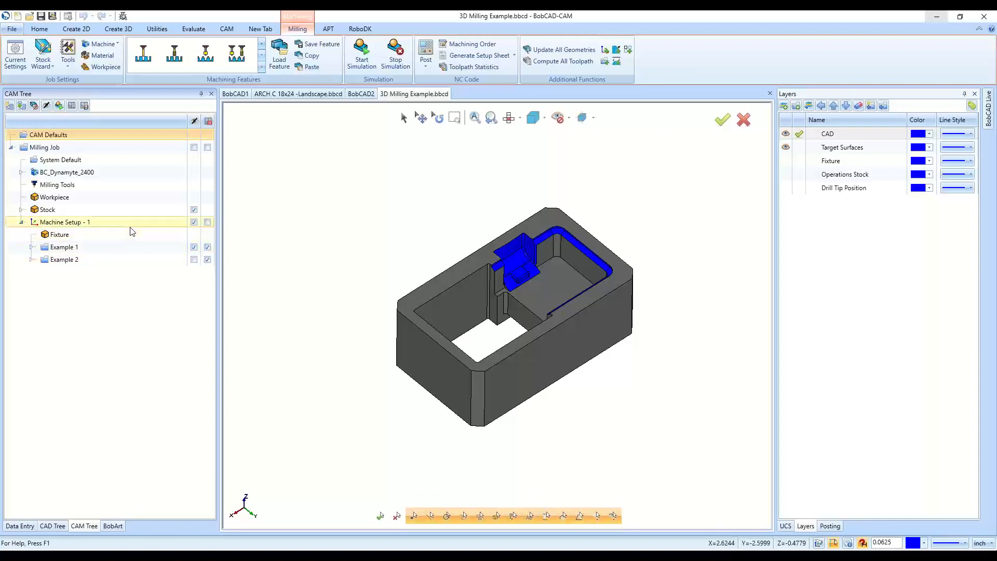
left_click(11, 147)
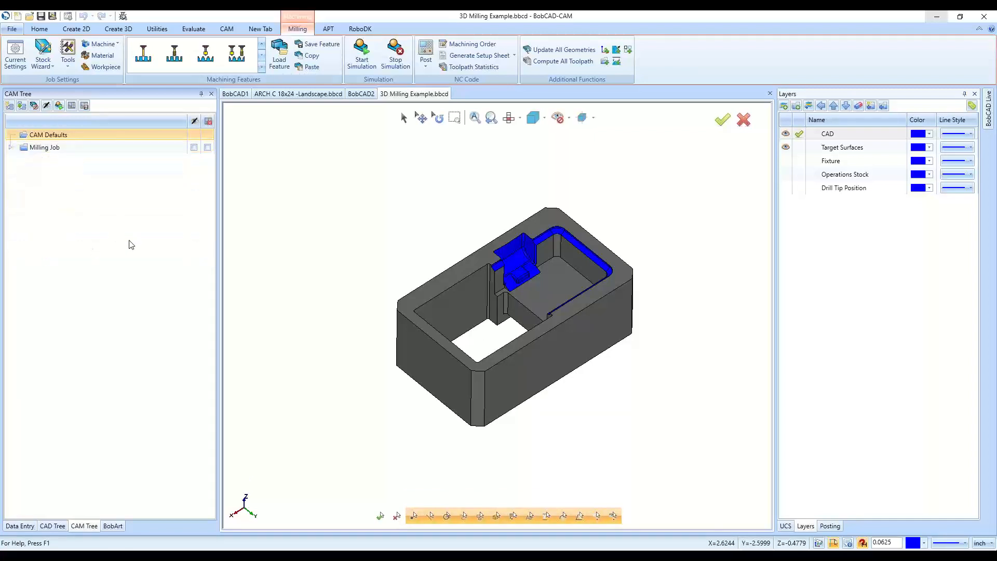
left_click(226, 29)
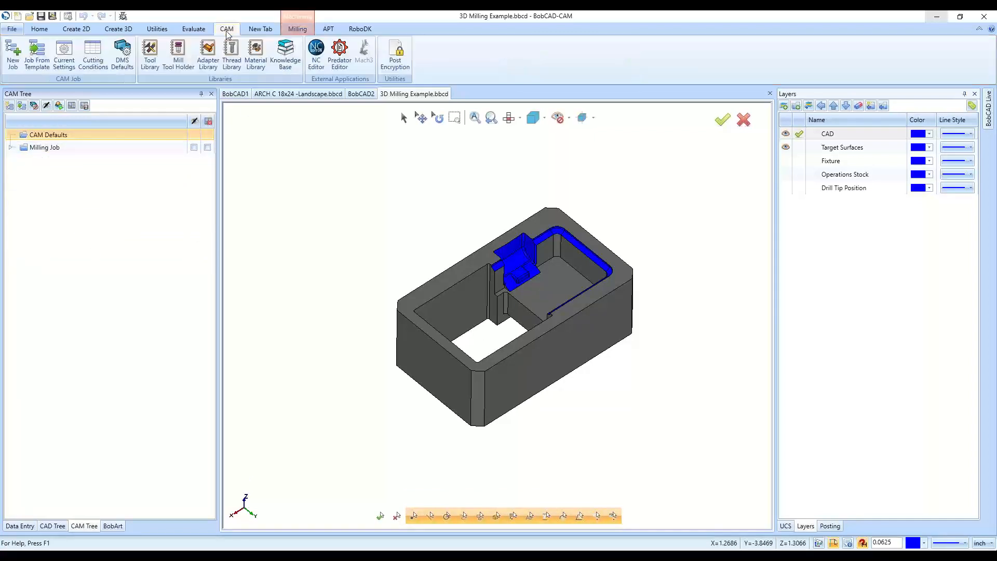
left_click(14, 67)
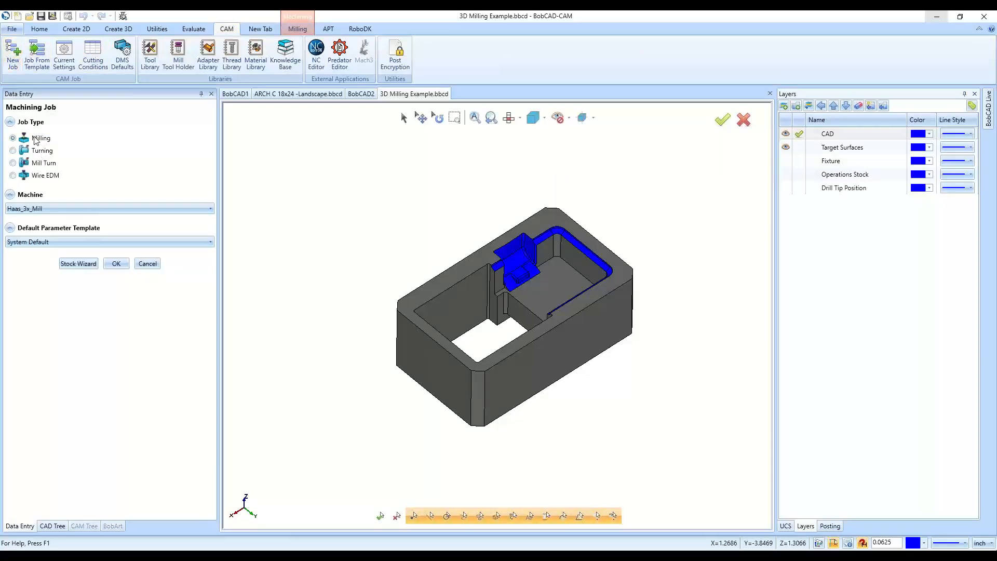
left_click(42, 208)
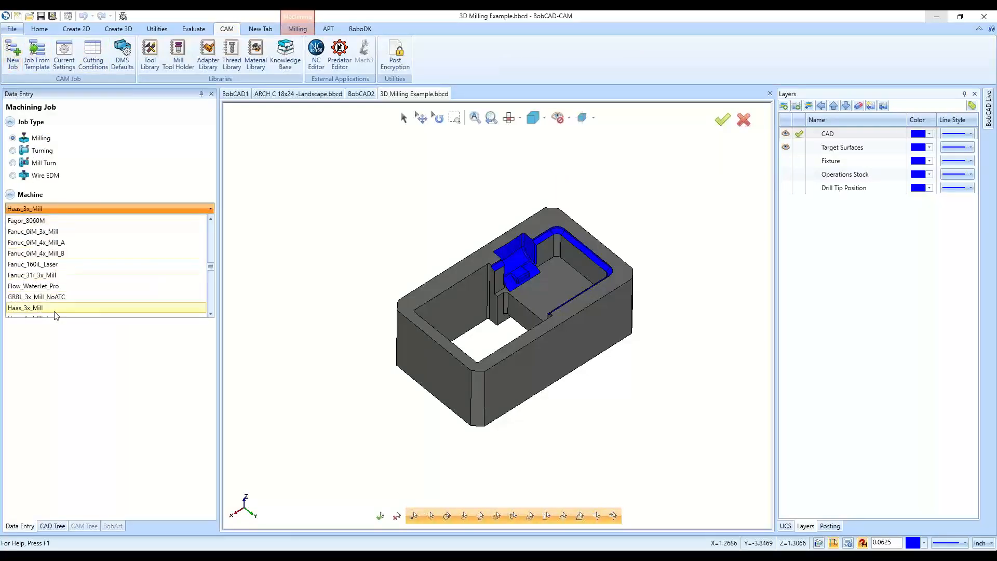
left_click(56, 311)
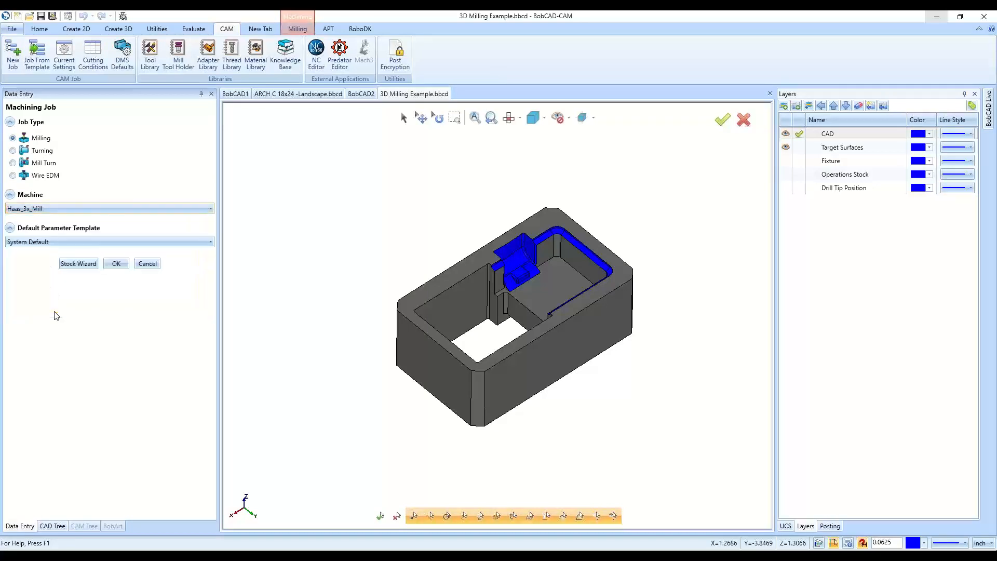
left_click(78, 264)
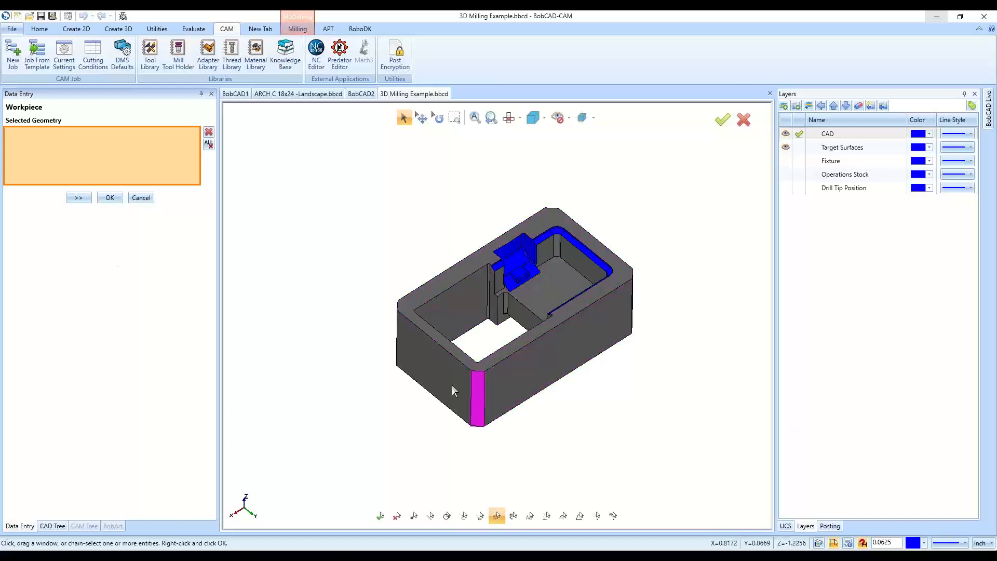
left_click(141, 198)
left_click(77, 161)
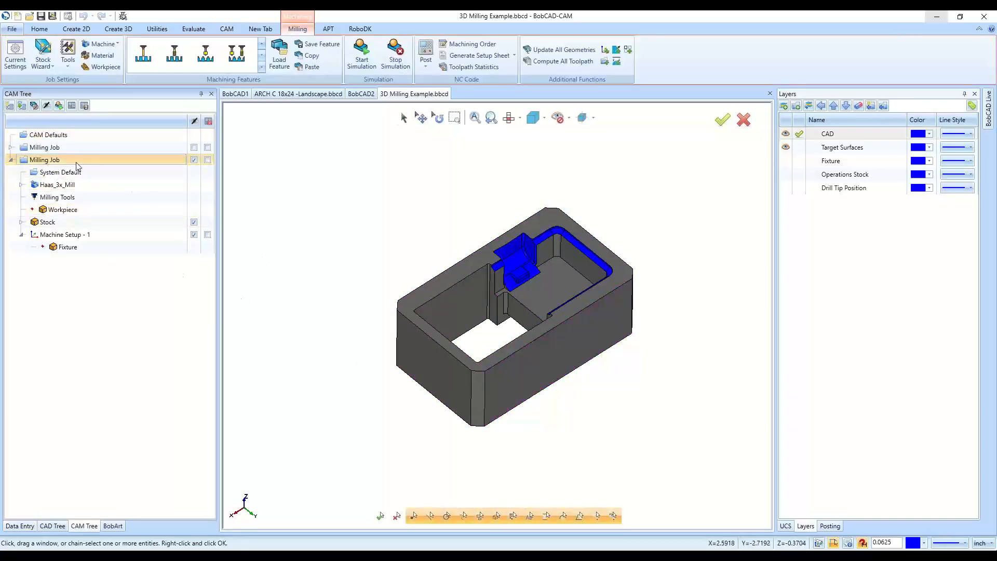
key("Delete")
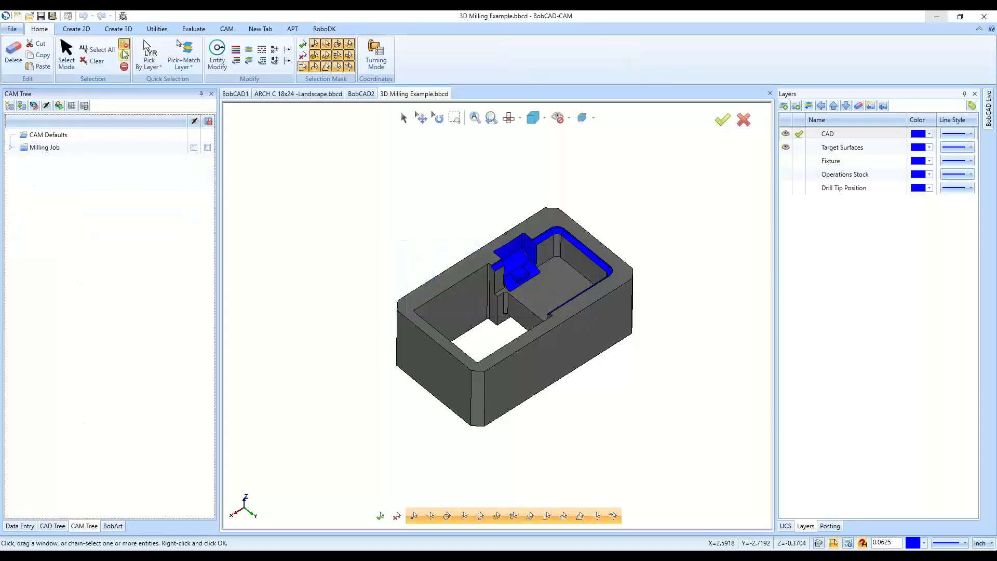
Stitch all surfaces of the part into a solid
left_click(118, 29)
left_click(548, 52)
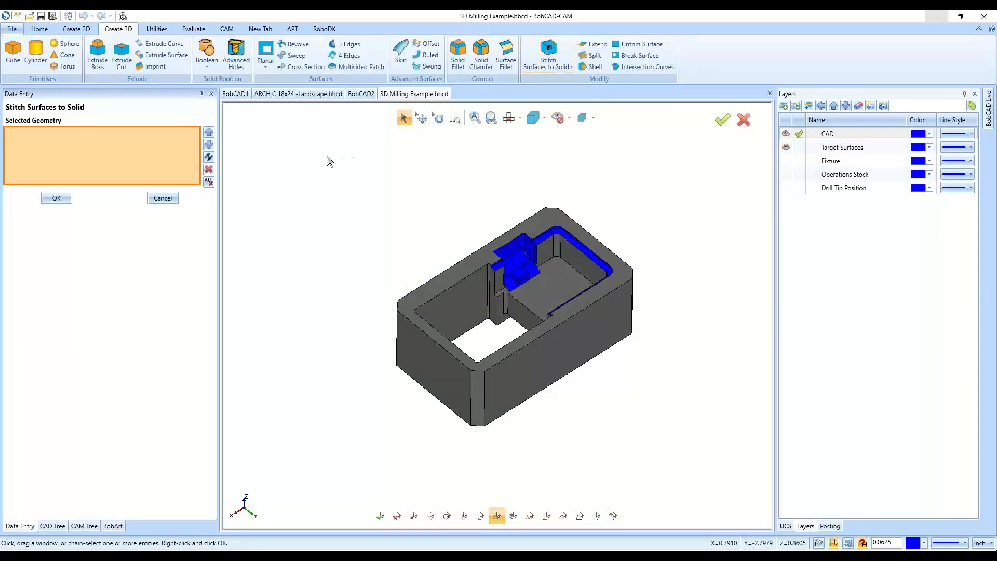
left_click_drag(328, 160, 690, 467)
left_click(57, 195)
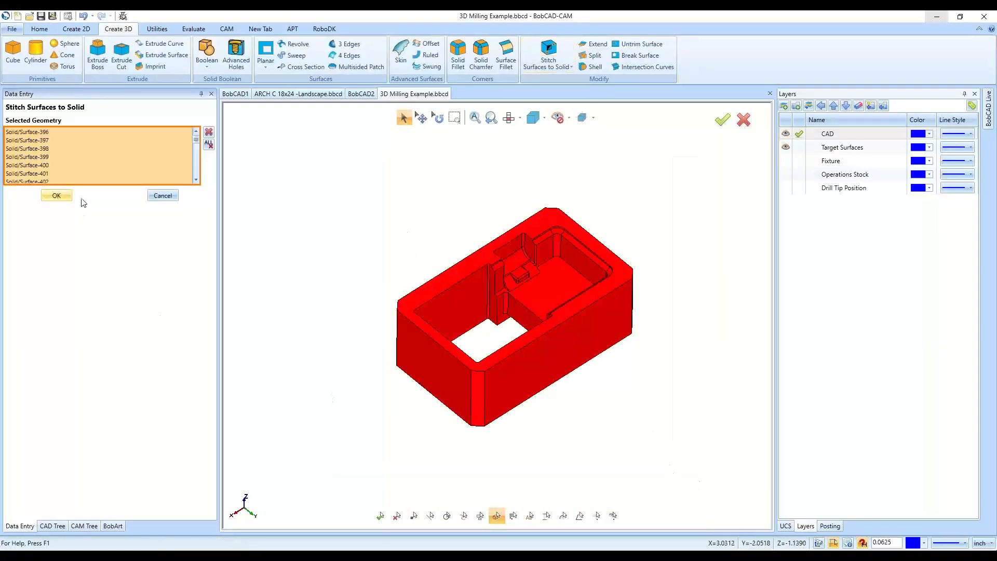
left_click(161, 197)
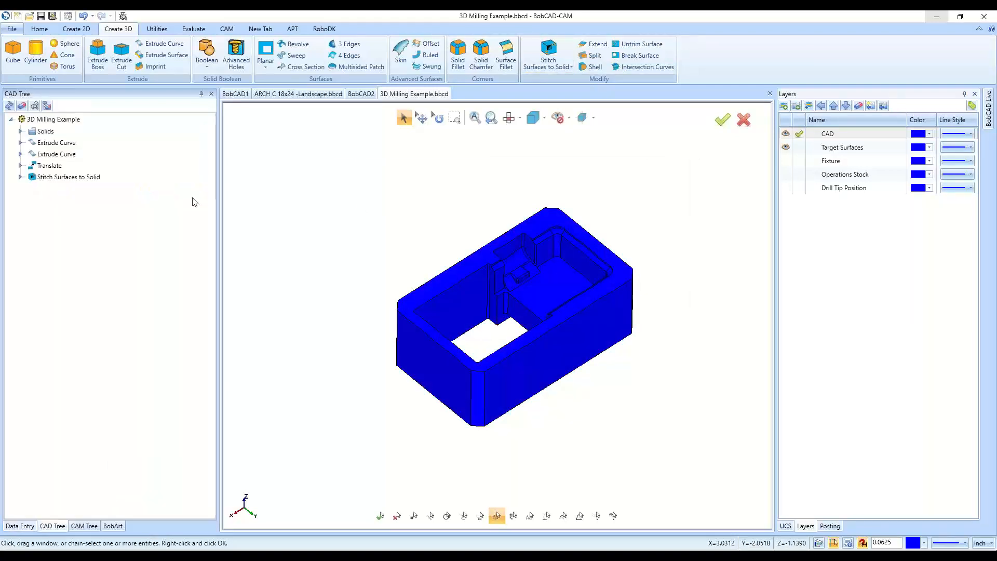
Select the stitched solid and change its color to grey
left_click(403, 119)
left_click(572, 257)
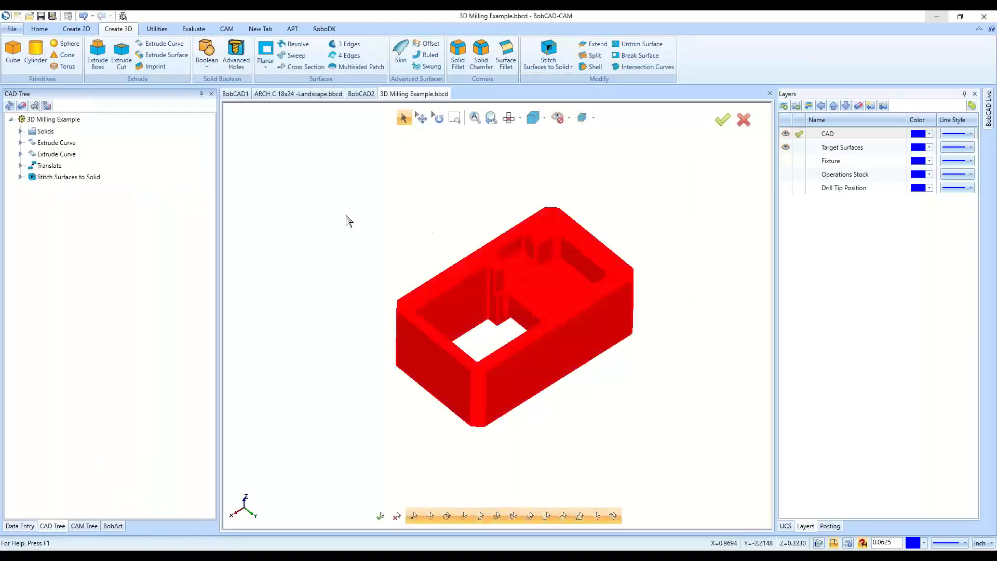
right_click(346, 217)
mouse_move(387, 280)
left_click(496, 276)
left_click(521, 353)
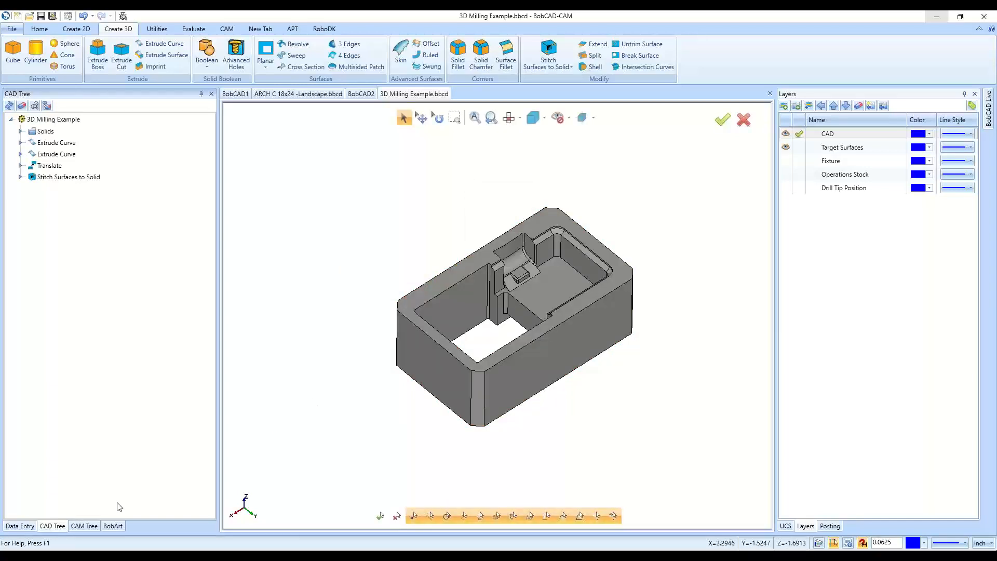
Start a new Milling job for the Haas_3x_Mill machine with the System Default template and launch the Stock Wizard
left_click(227, 30)
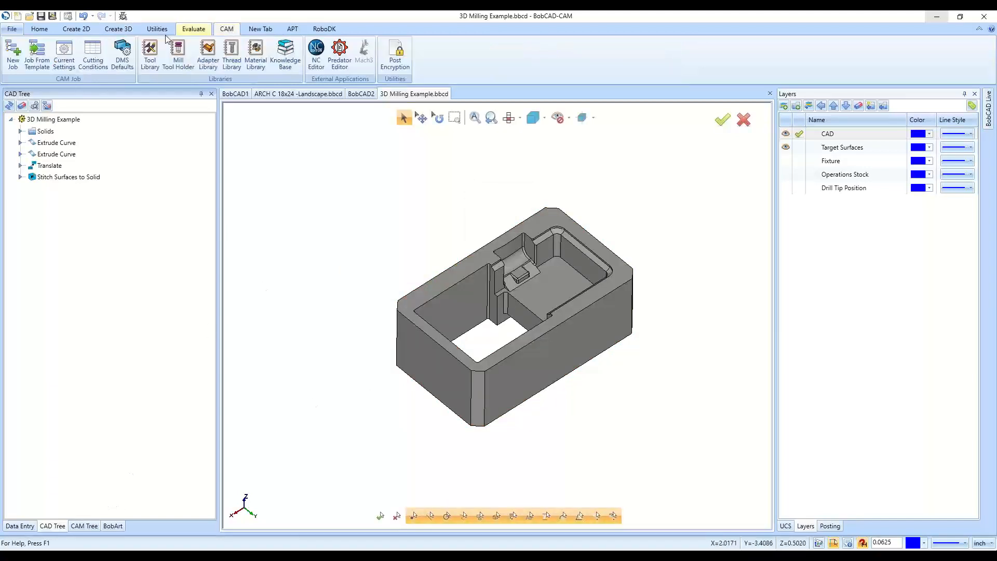
left_click(12, 54)
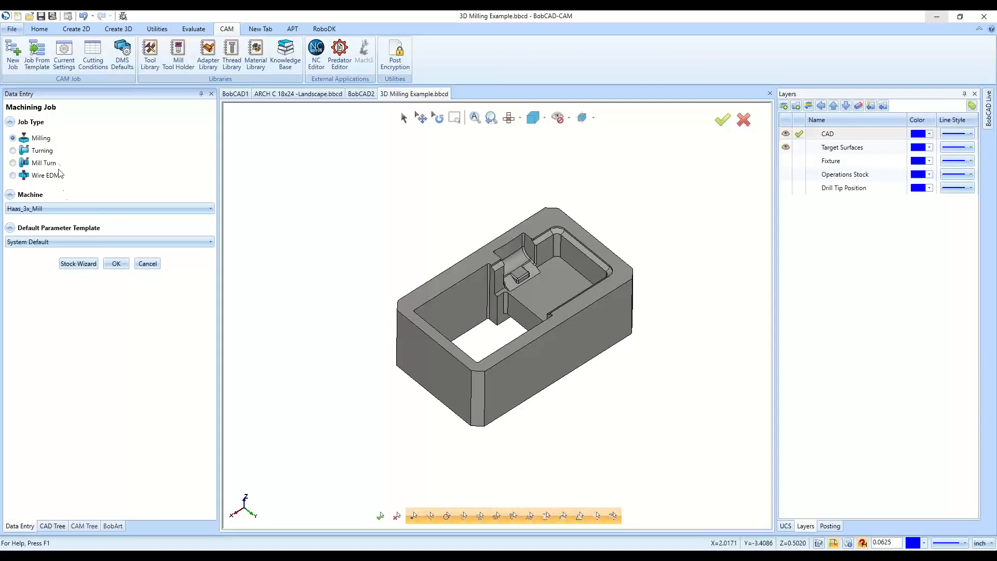
left_click(77, 265)
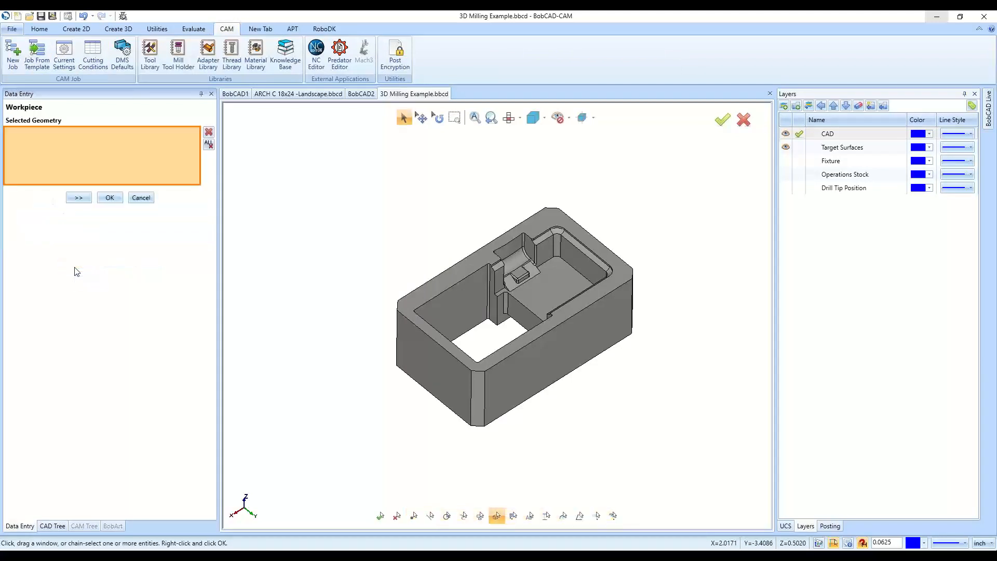
Assign the stitched grey solid as the workpiece and proceed to the stock definition
left_click(519, 284)
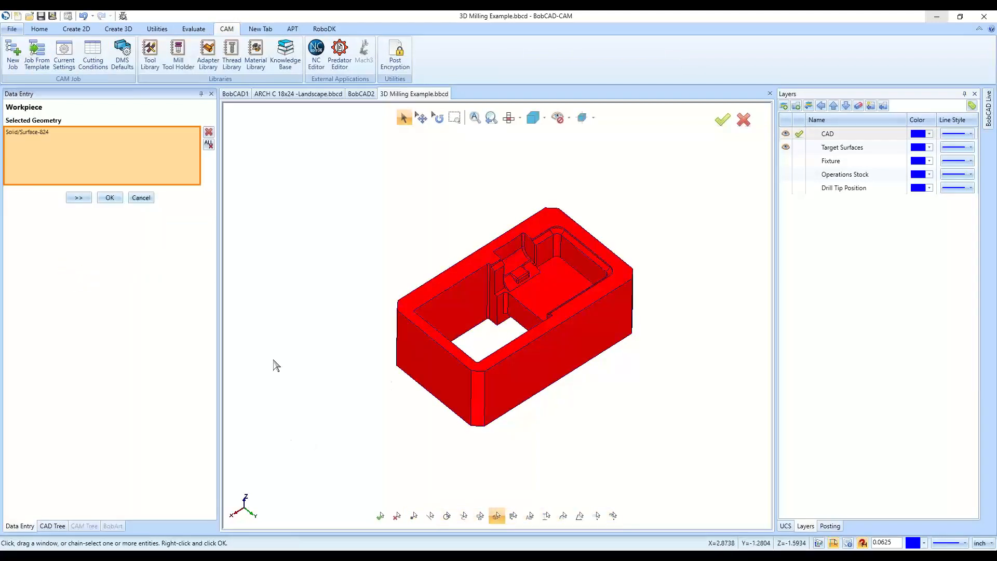
left_click(208, 144)
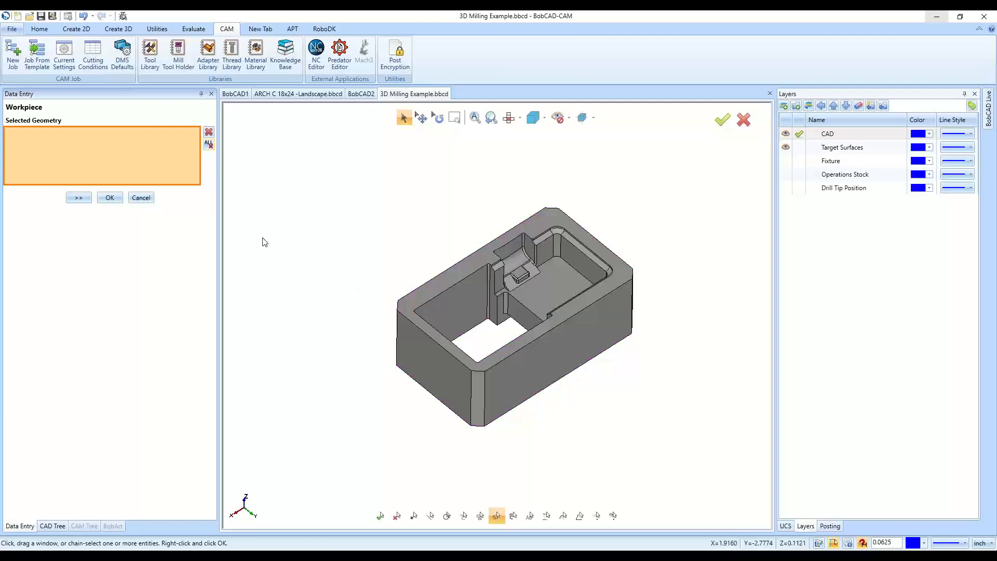
left_click(437, 288)
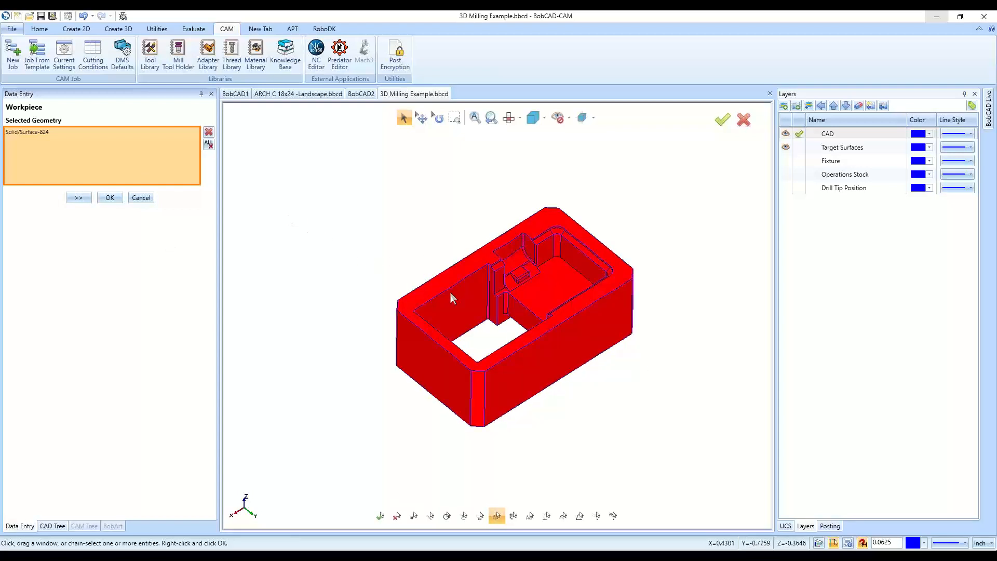
left_click(79, 197)
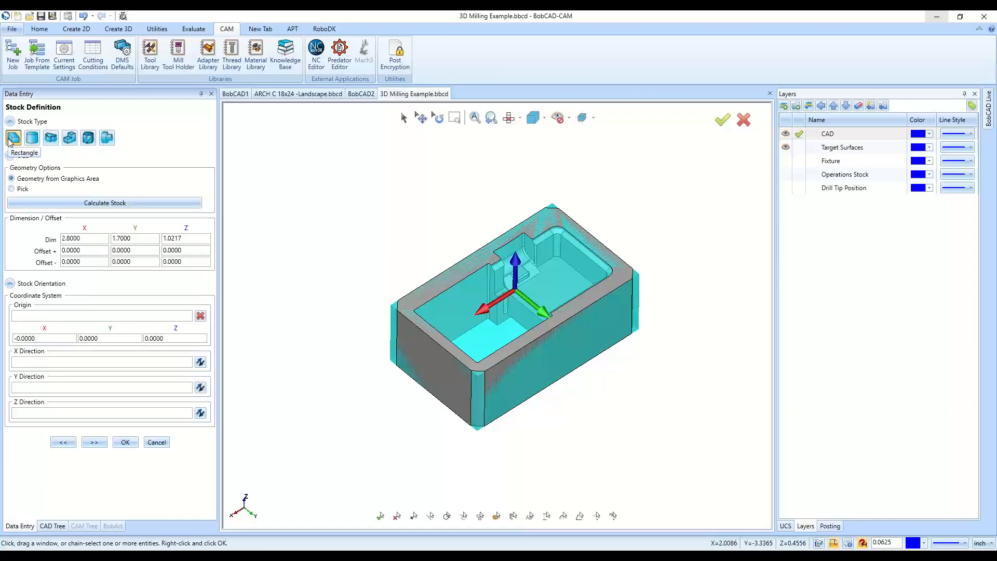
Try cylindrical stock for the workpiece, calculating it first from a bounding box and then from a bounding cylinder
left_click(32, 137)
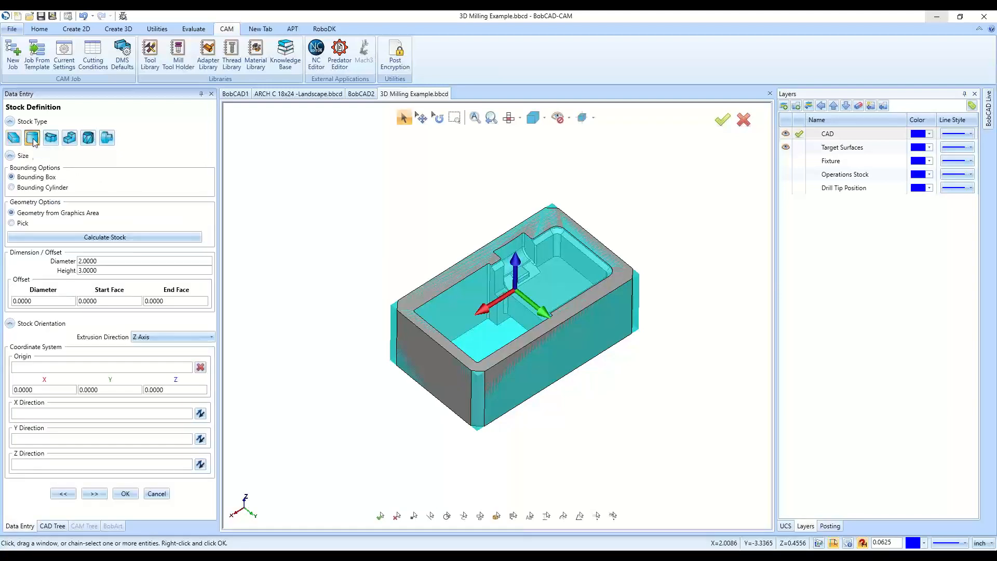
left_click(45, 238)
left_click(46, 188)
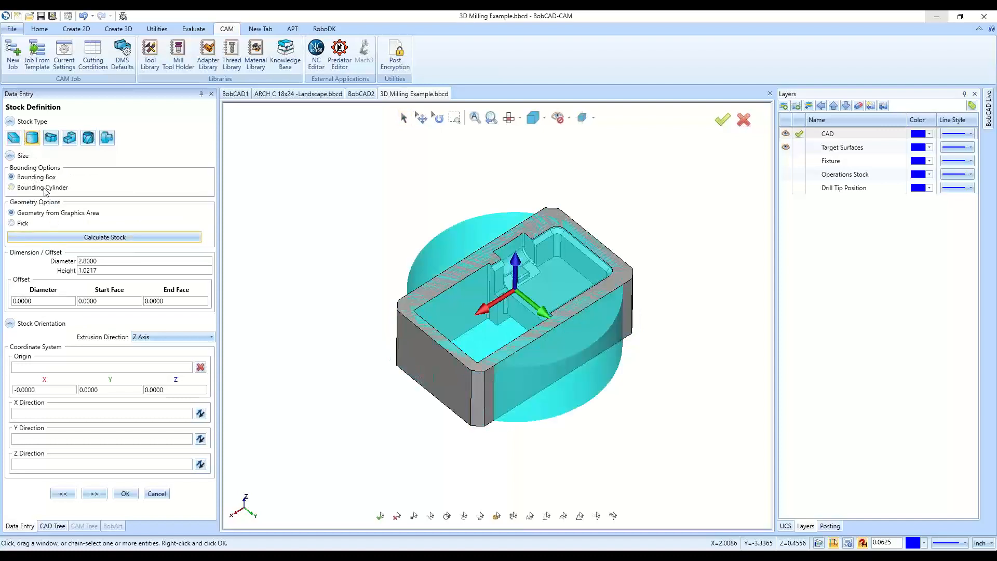
left_click(46, 239)
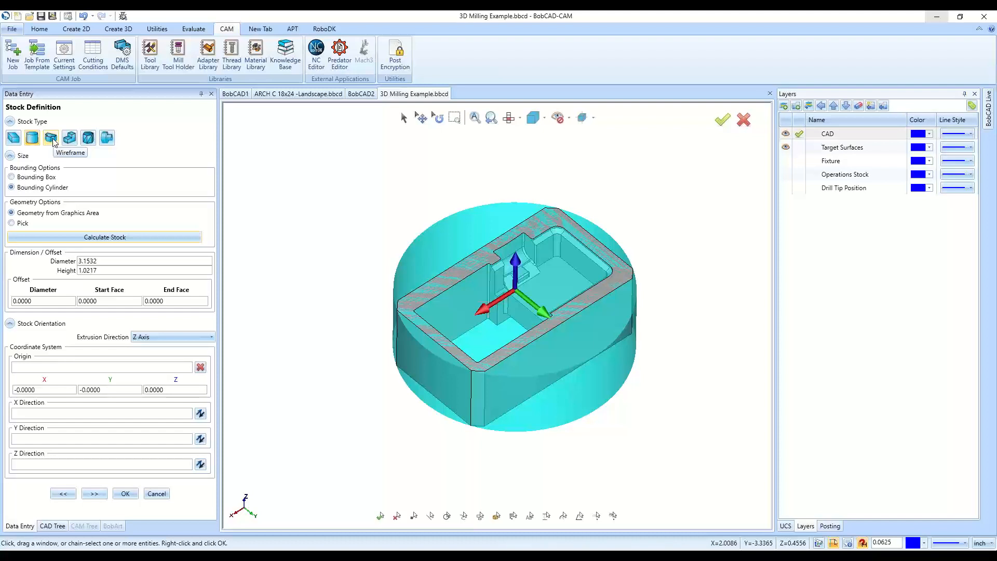
Compare rectangular stock around the part with cylindrical stock recalculated from the bounding cylinder
left_click(13, 139)
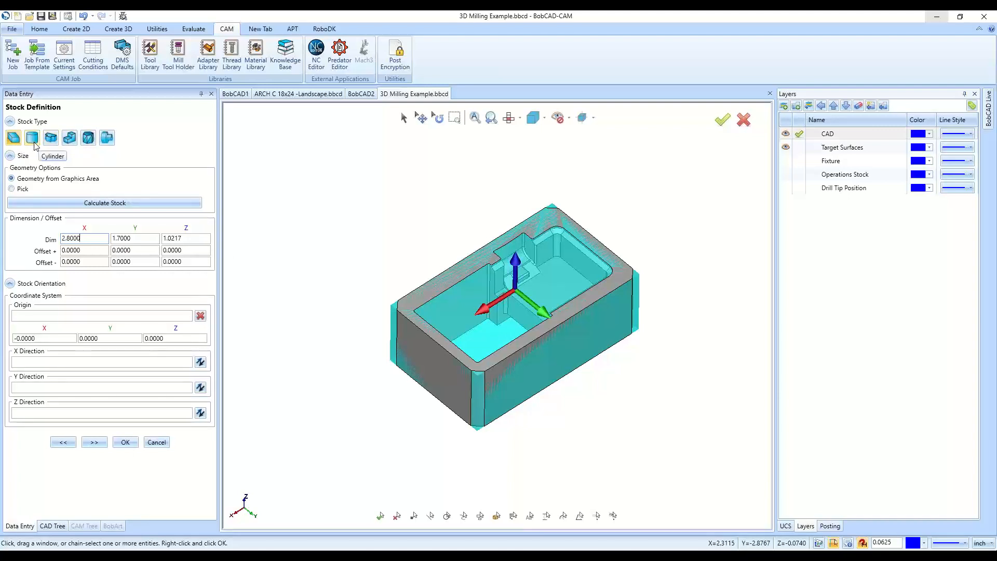
scroll(521, 281, "up", 6)
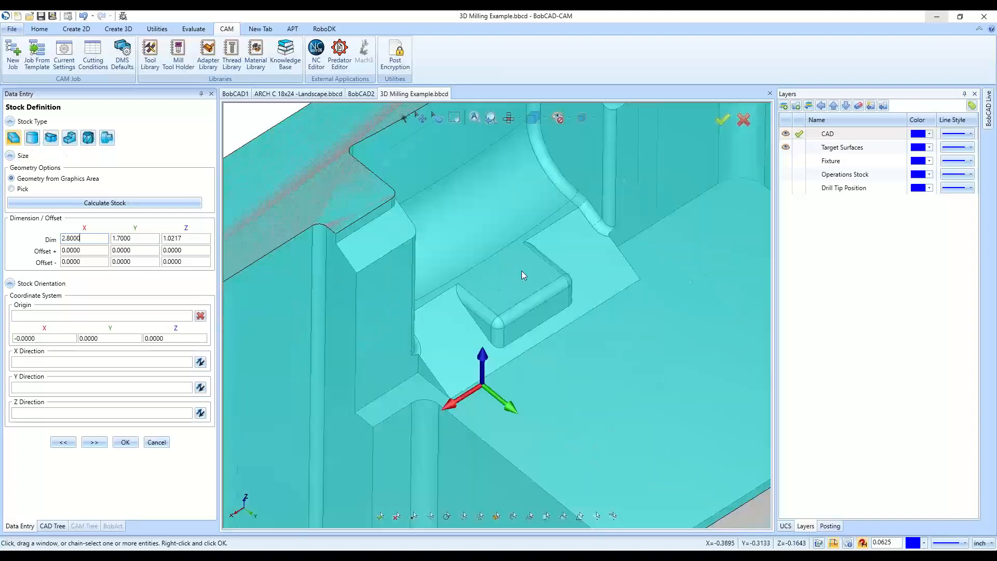
scroll(552, 291, "down", 6)
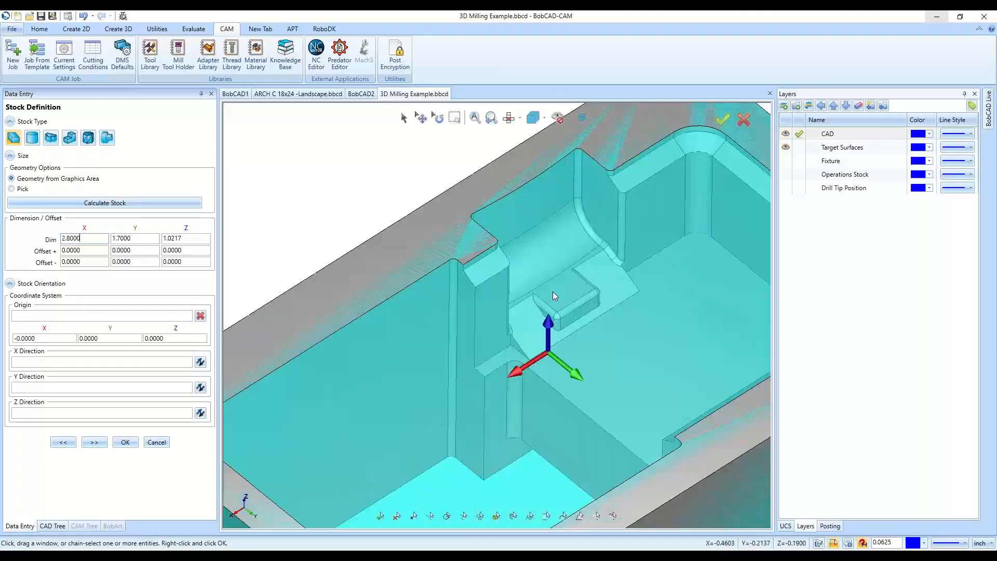
left_click(32, 137)
left_click(51, 238)
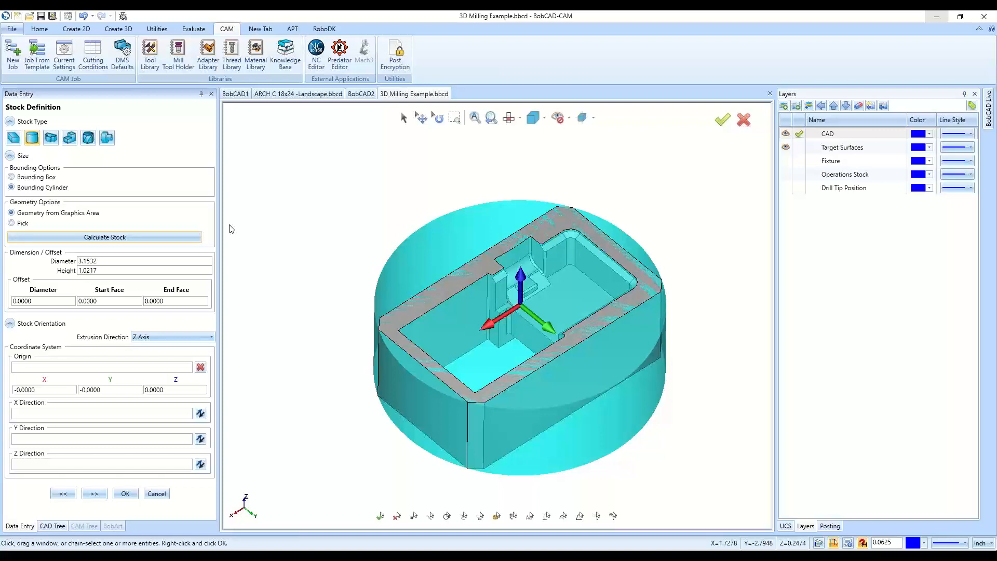
Switch the stock type to one defined by a selected solid body
left_click(69, 138)
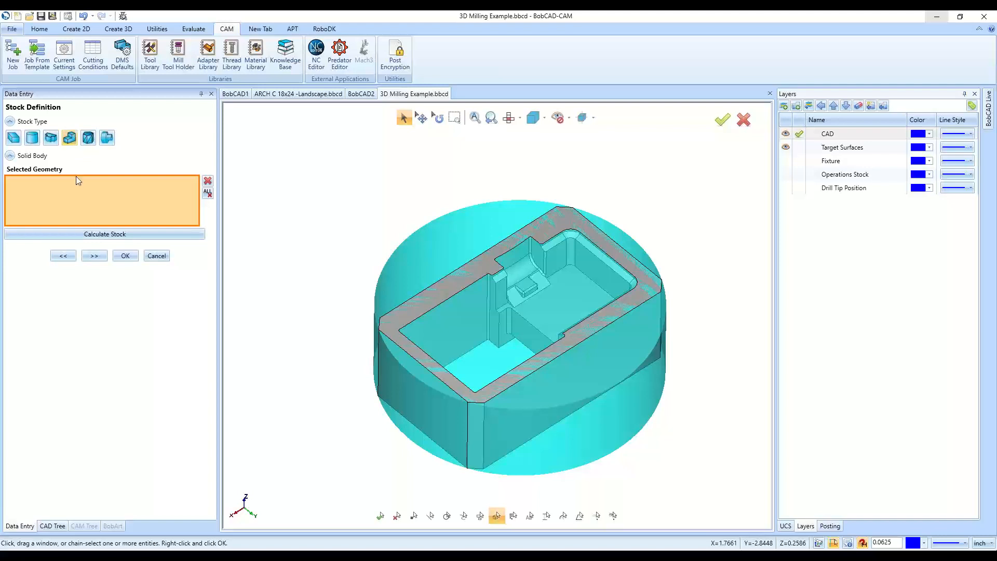
Select the part's solid body as the stock geometry, calculate the stock and examine it around the pocket
left_click(608, 307)
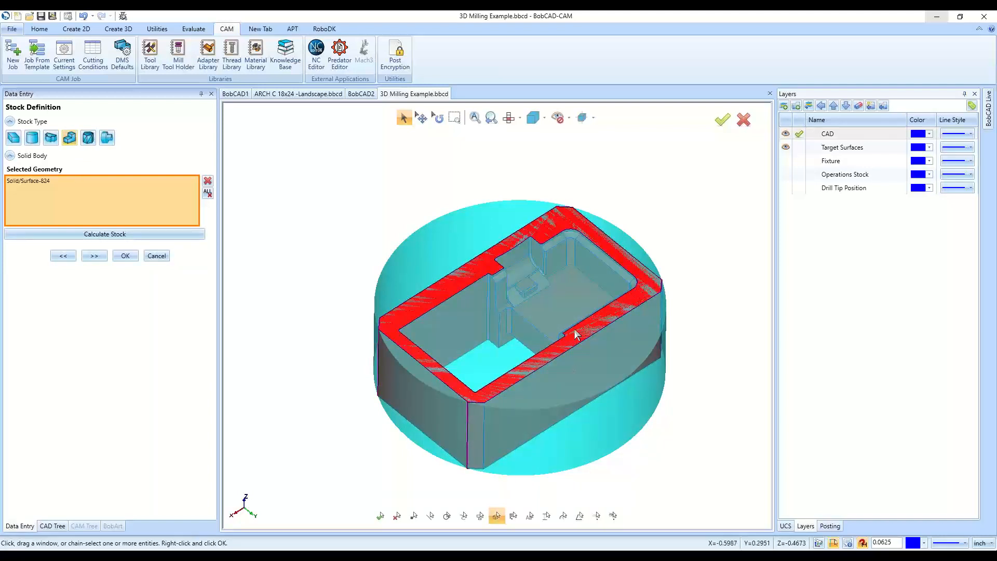
left_click(134, 234)
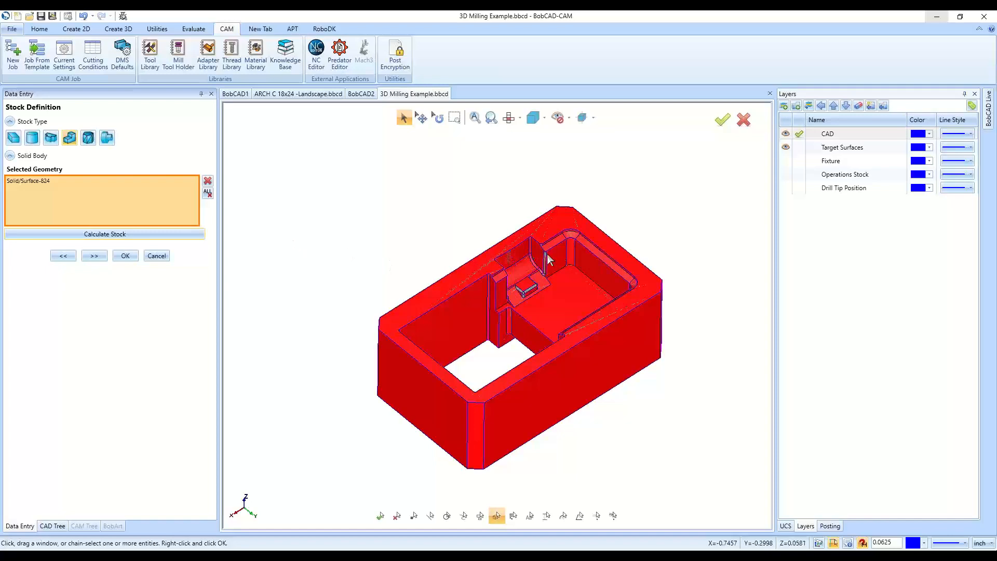
scroll(557, 240, "up", 5)
scroll(457, 275, "down", 5)
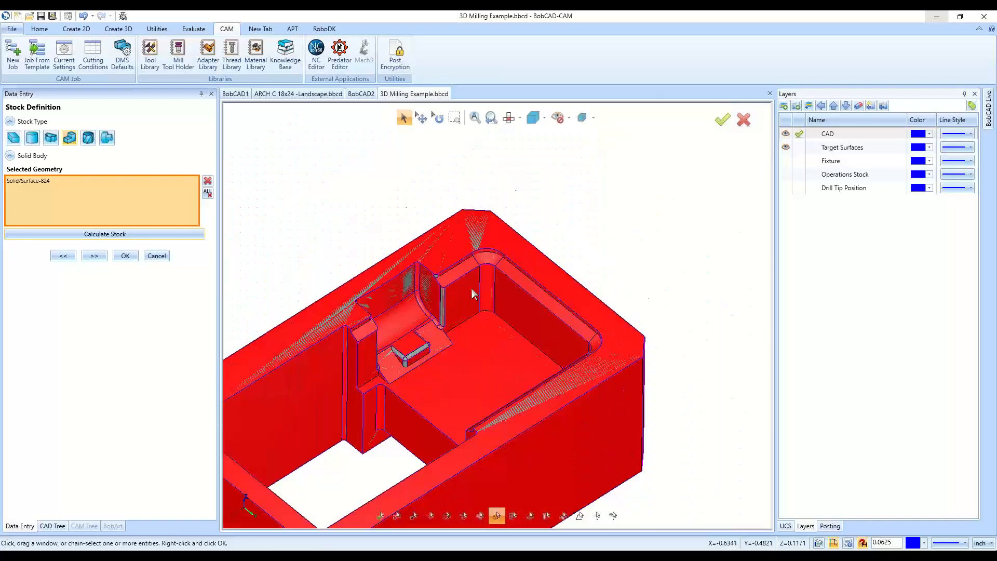
scroll(472, 288, "up", 3)
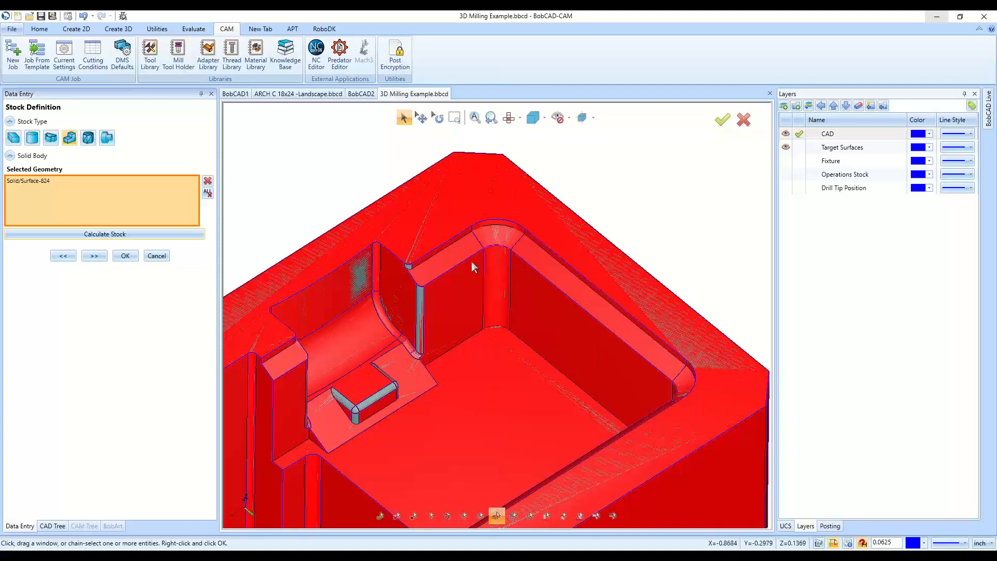
scroll(488, 229, "down", 2)
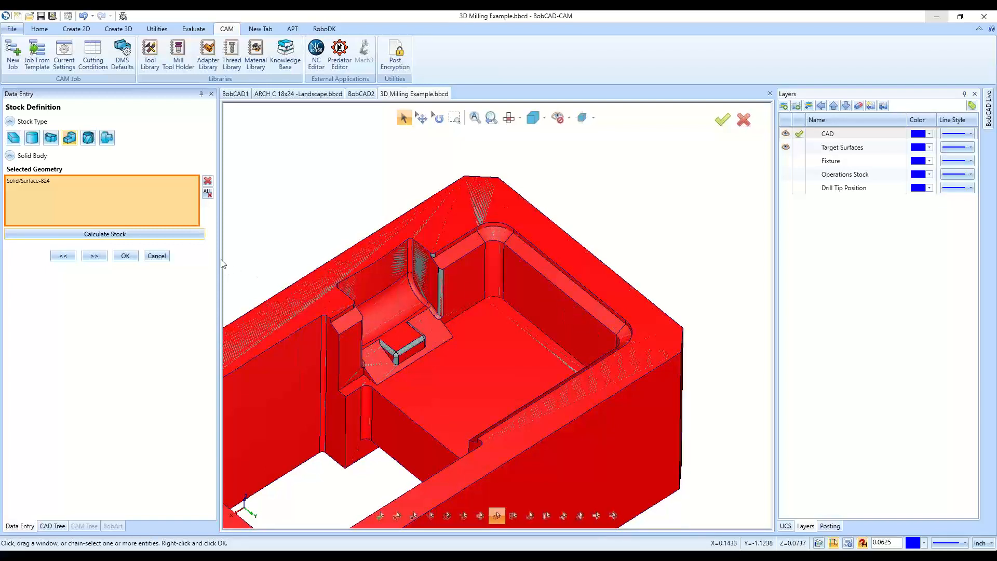
left_click(50, 137)
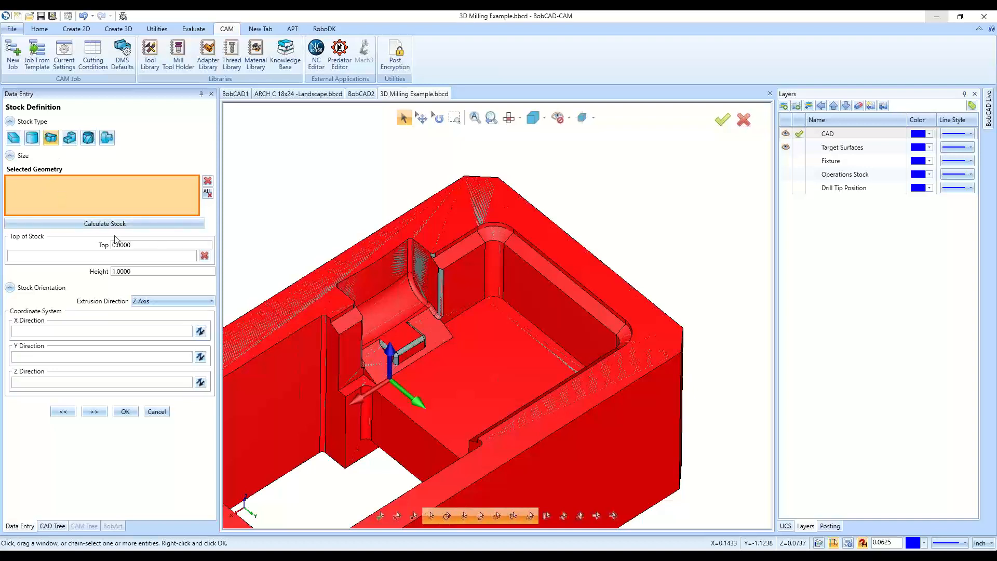
left_click(130, 223)
left_click(123, 16)
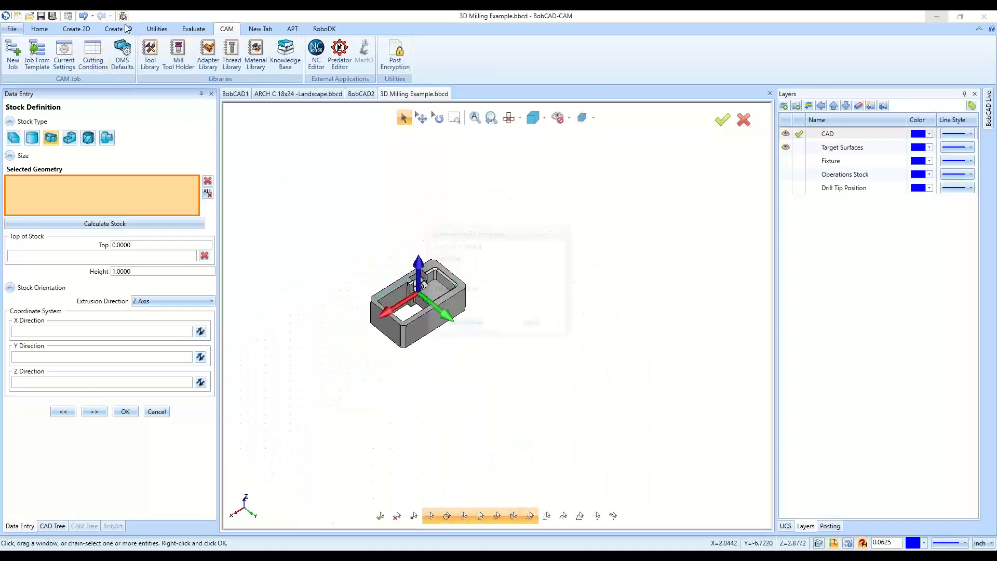
left_click(533, 326)
Place a Slanted Pipe Support shape from the shape library beside the part, keeping its default dimensions
left_click(119, 29)
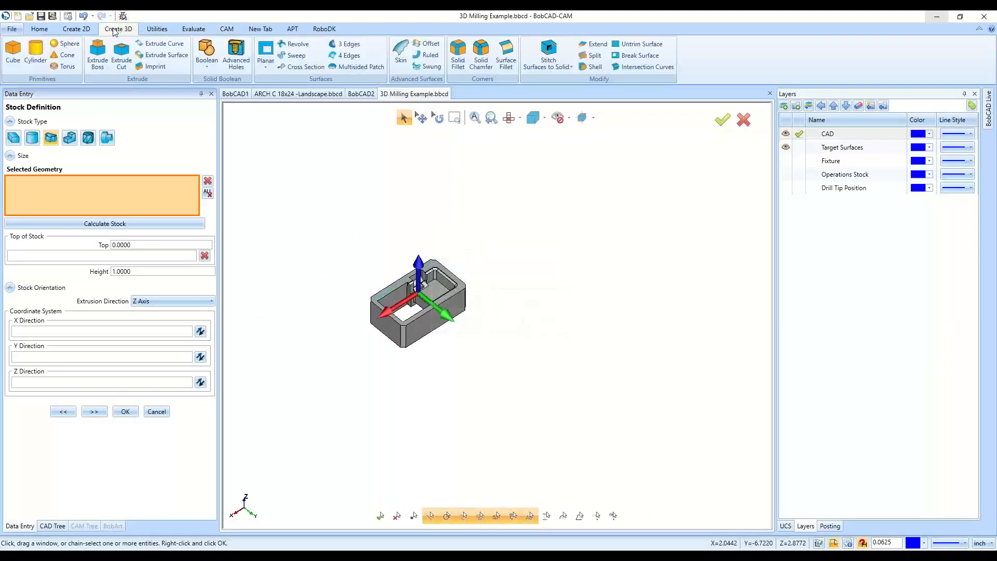
left_click(76, 28)
left_click(133, 63)
left_click(143, 158)
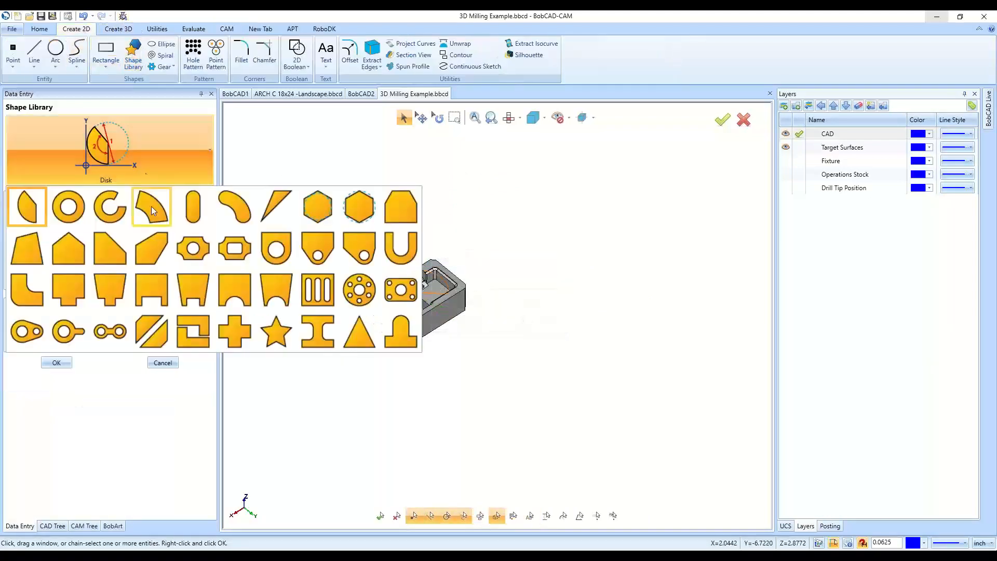
left_click(262, 293)
left_click(553, 223)
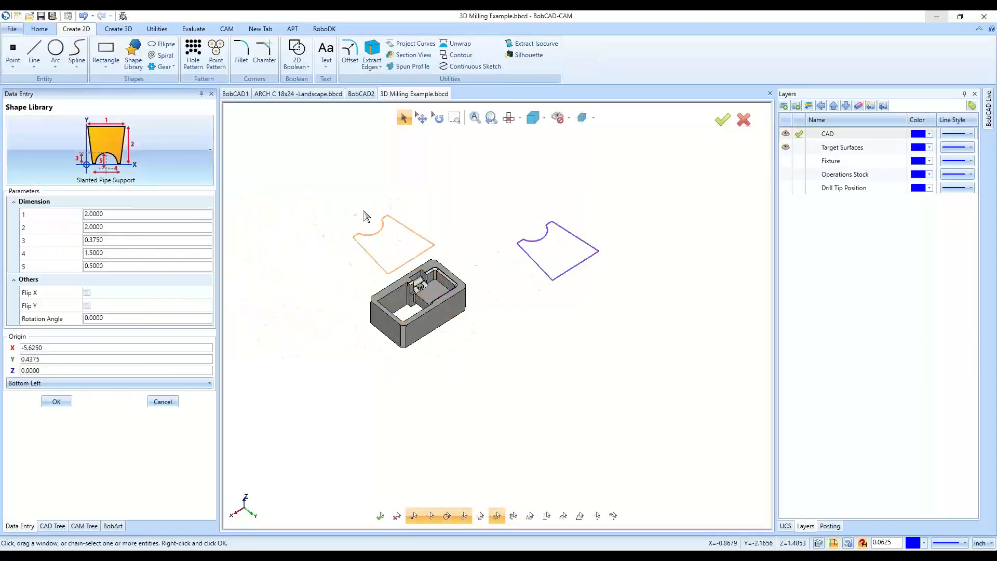
left_click(162, 403)
left_click(88, 526)
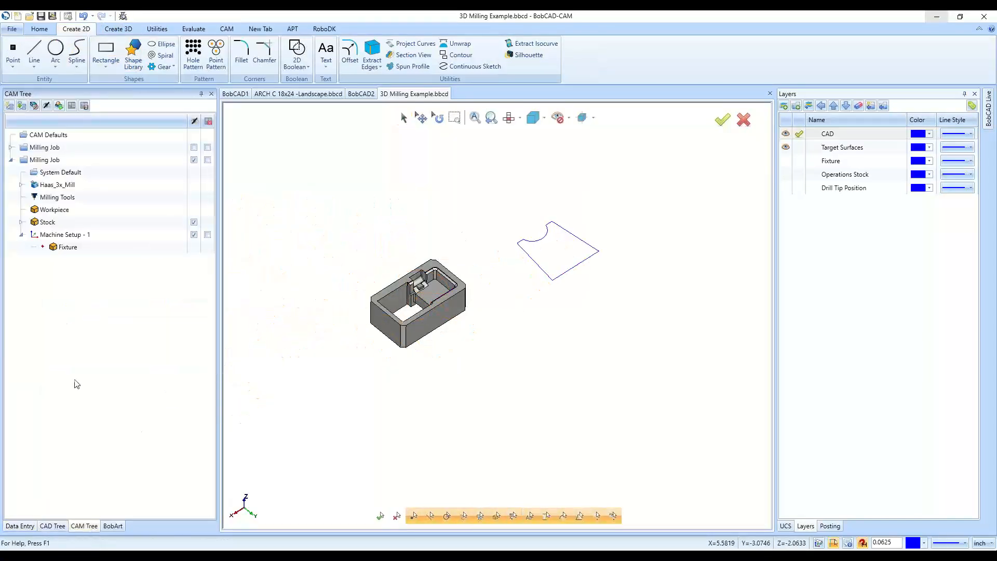
right_click(68, 161)
left_click(91, 167)
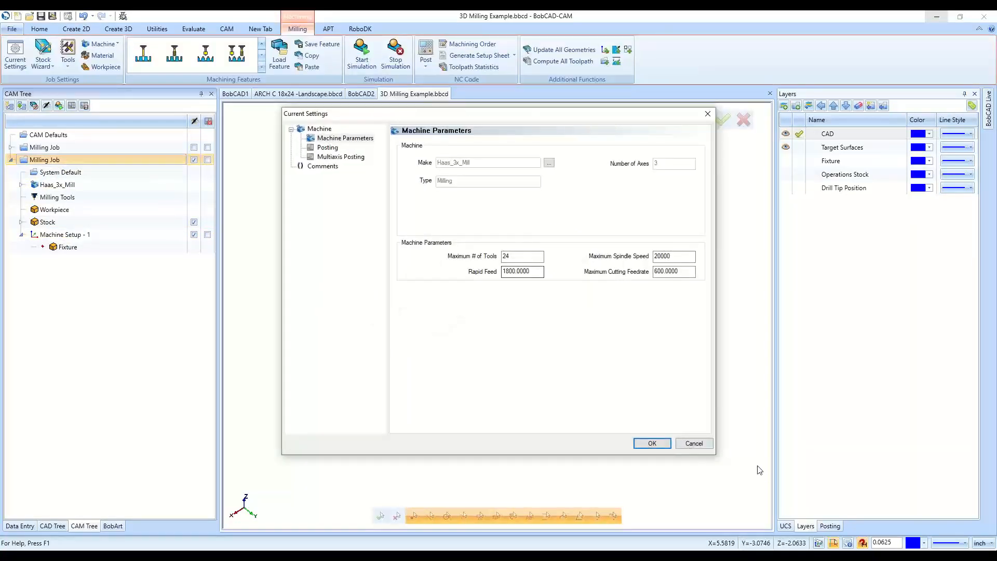
left_click(706, 447)
Edit the second milling job's stock as an extruded type and calculate it from only the pipe support outline
right_click(92, 223)
left_click(96, 233)
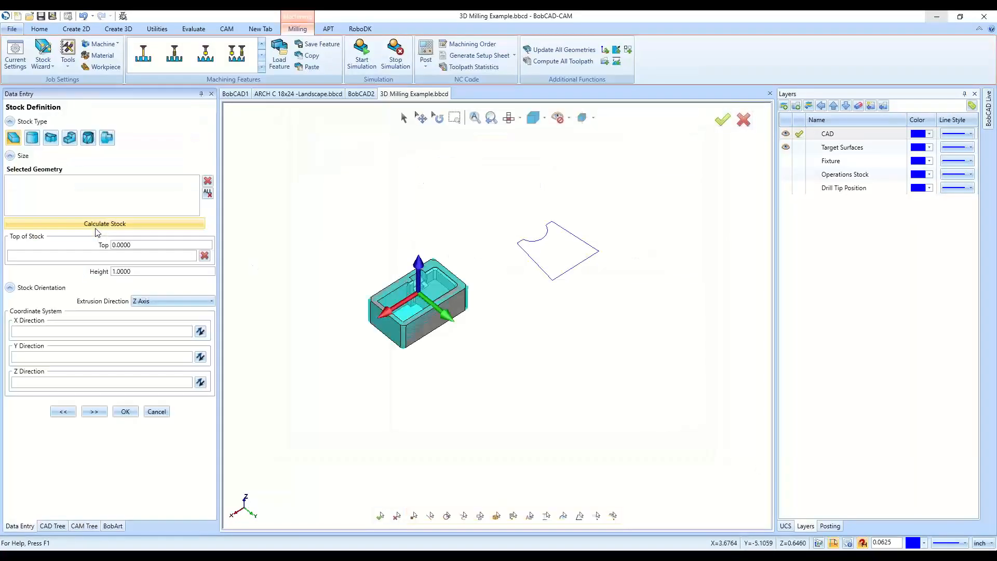
left_click(50, 138)
left_click_drag(463, 177, 655, 306)
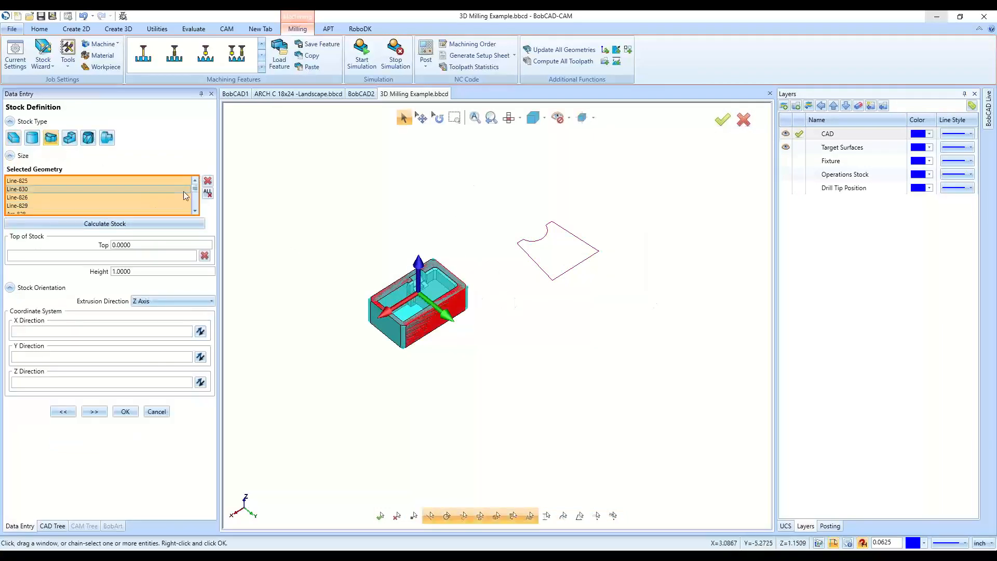
left_click(208, 193)
left_click_drag(496, 179, 651, 298)
left_click(109, 224)
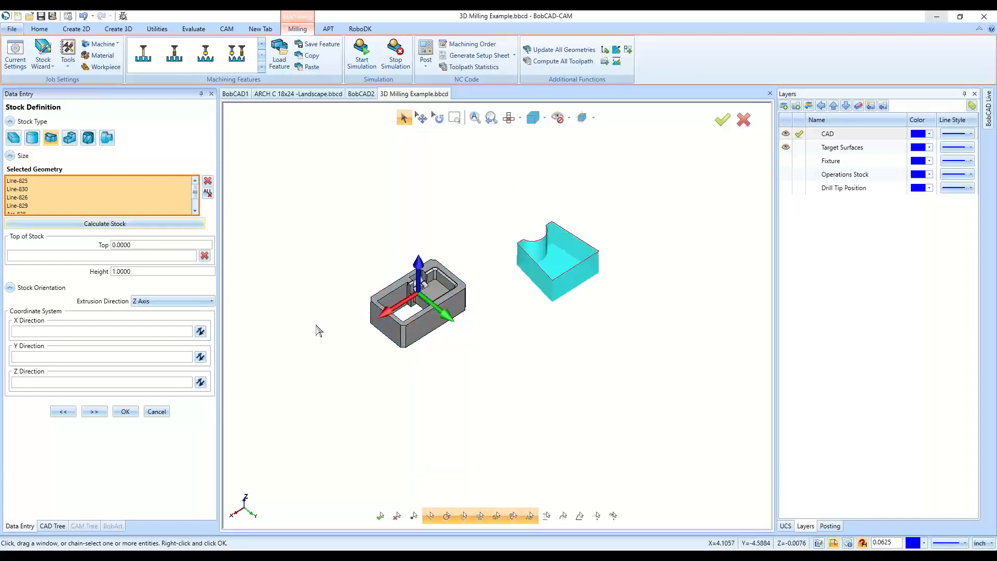
Examine the extruded stock's shape in an angled view and from the top
scroll(540, 279, "up", 2)
mouse_move(545, 344)
middle_mouse_down()
mouse_move(578, 316)
mouse_move(570, 290)
mouse_move(552, 350)
middle_mouse_up()
scroll(463, 367, "down", 4)
middle_click_drag(463, 367, 462, 387)
scroll(474, 324, "up", 3)
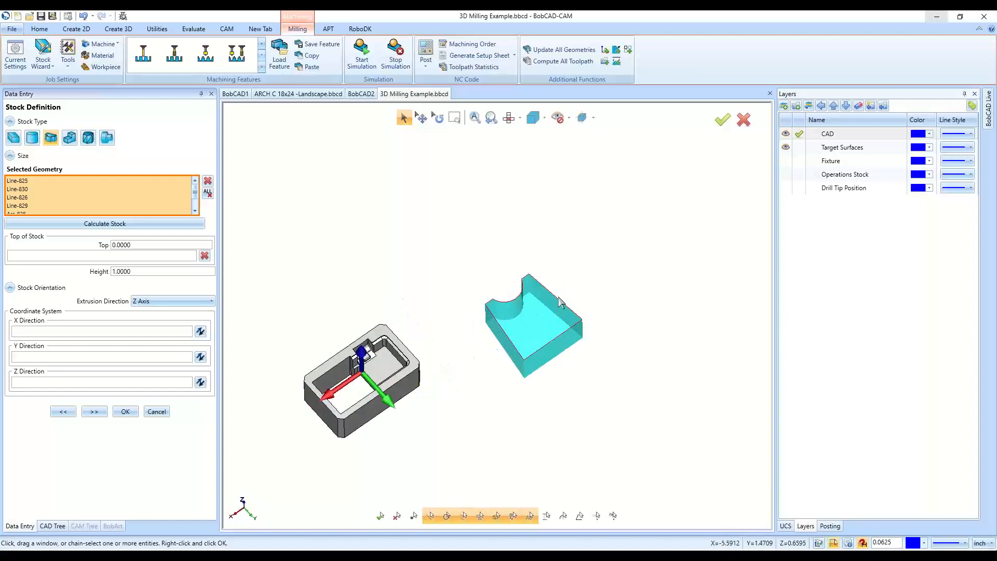
left_click(508, 118)
scroll(587, 330, "down", 3)
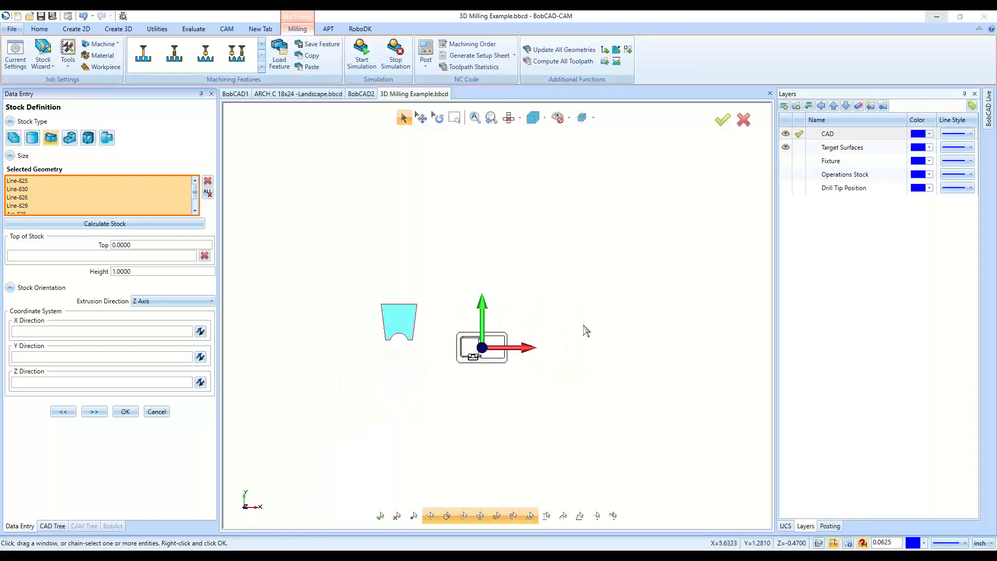
scroll(376, 318, "up", 5)
scroll(468, 416, "up", 5)
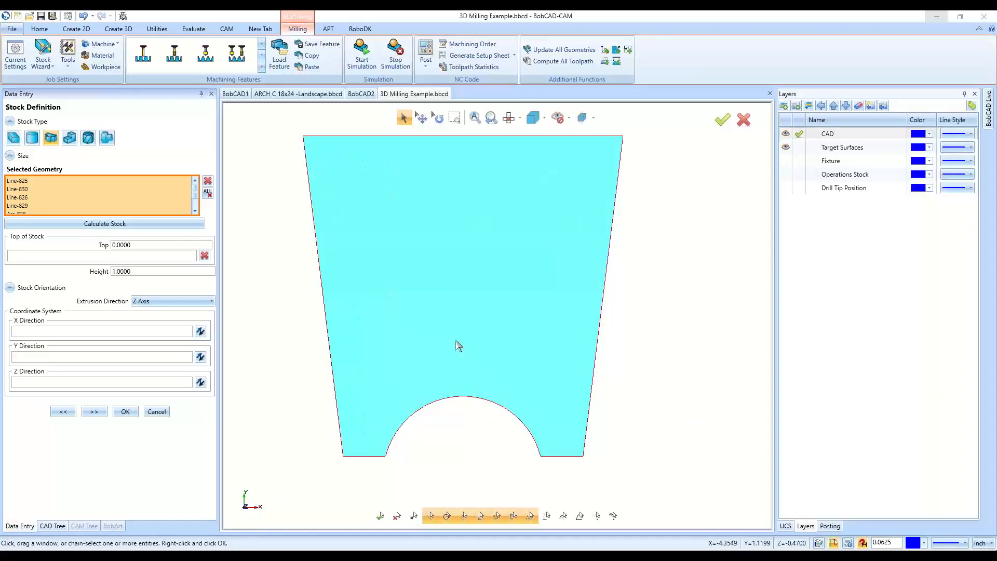
Cancel the stock definition and undo the pipe support shape
scroll(318, 381, "down", 4)
left_click(158, 412)
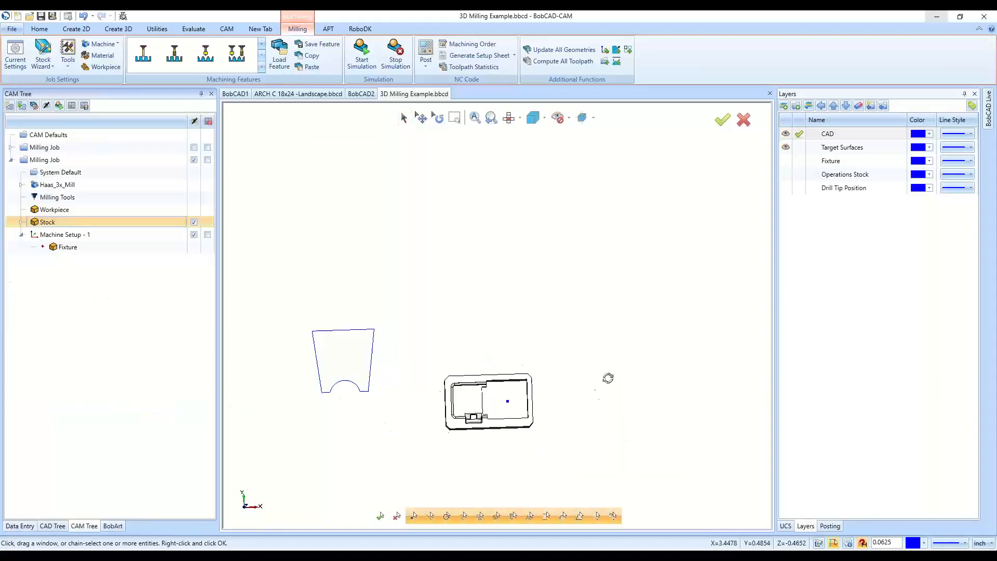
left_click(84, 17)
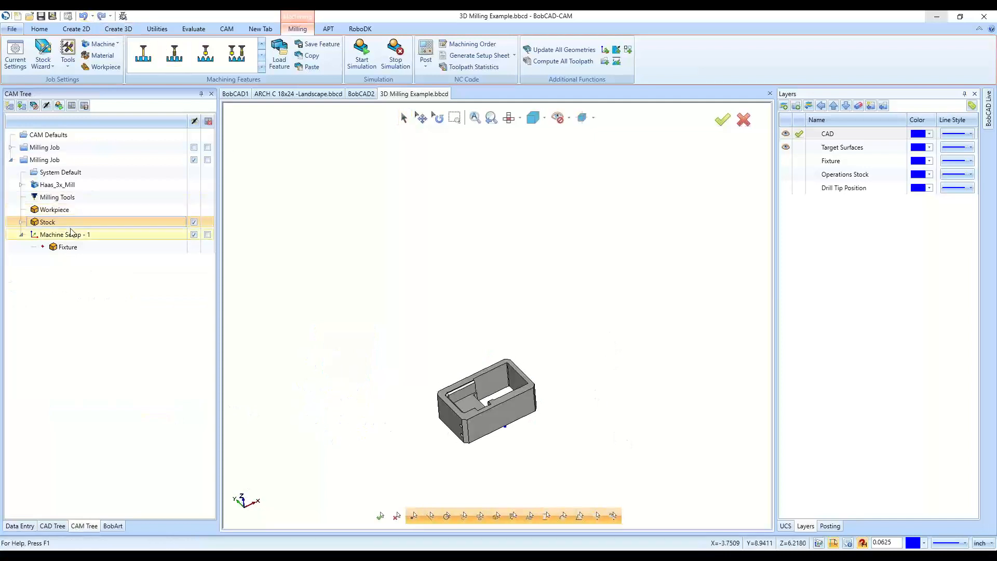
Reopen the stock definition with rectangular stock based on the graphics-area geometry and examine how it encloses the part
right_click(81, 226)
left_click(110, 227)
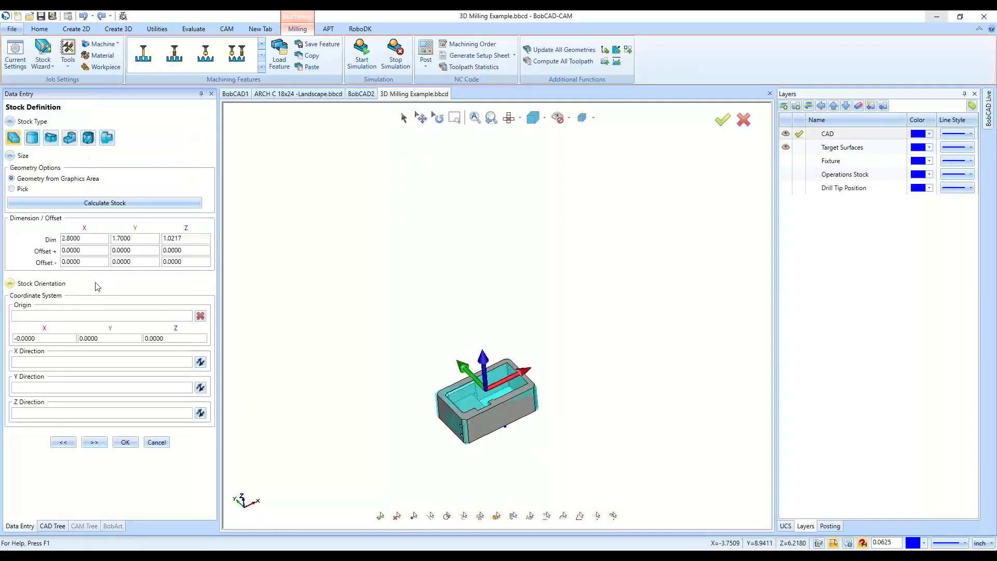
scroll(606, 374, "up", 4)
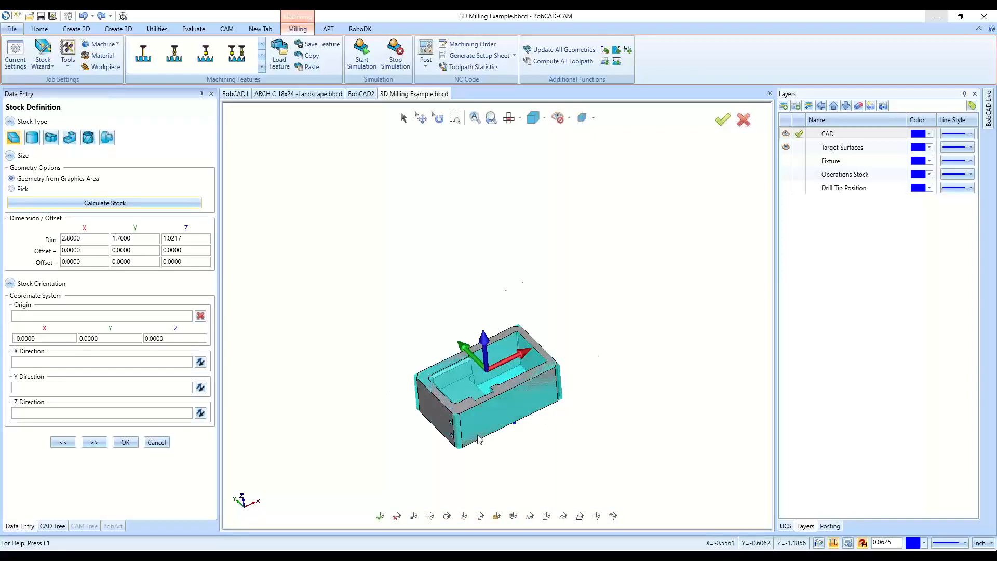
scroll(563, 337, "up", 3)
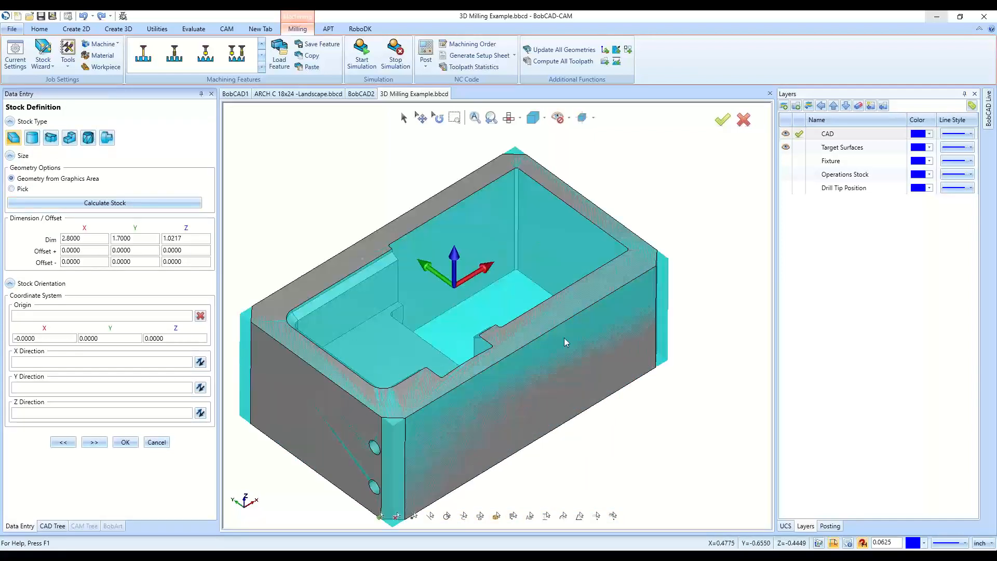
scroll(569, 337, "down", 1)
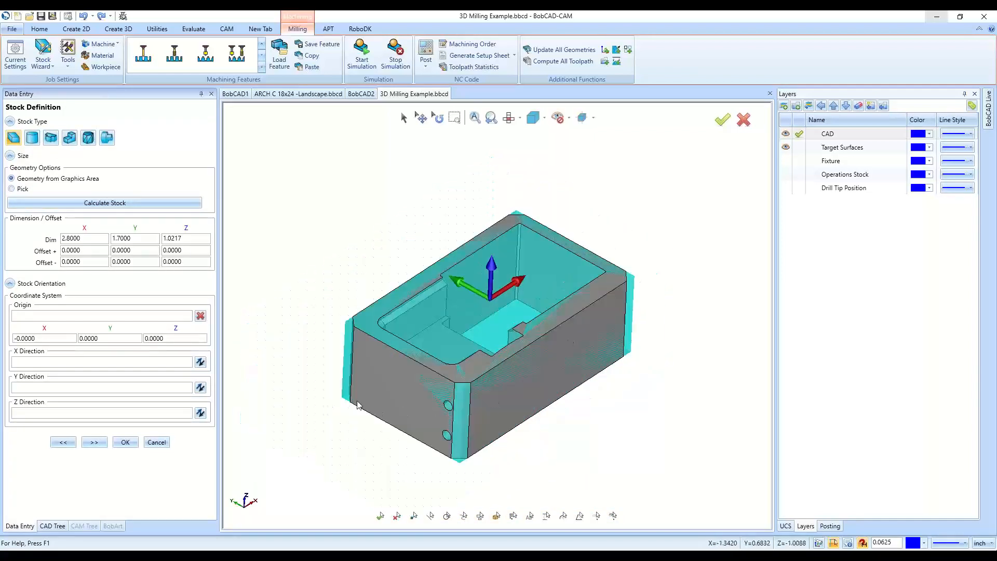
Continue to the machine setup and place its origin on the near upper corner of the stock
left_click(94, 443)
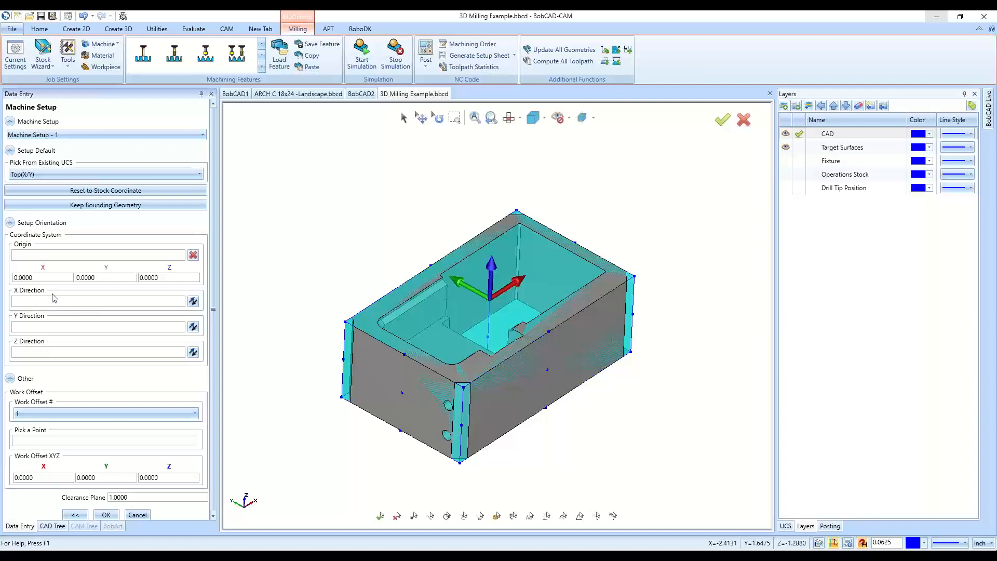
left_click(40, 256)
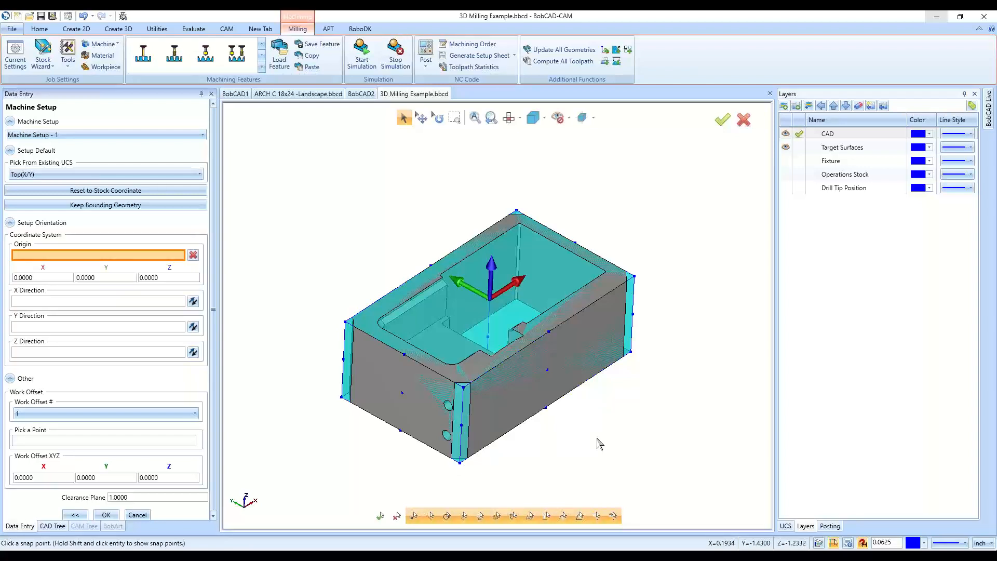
left_click(464, 388)
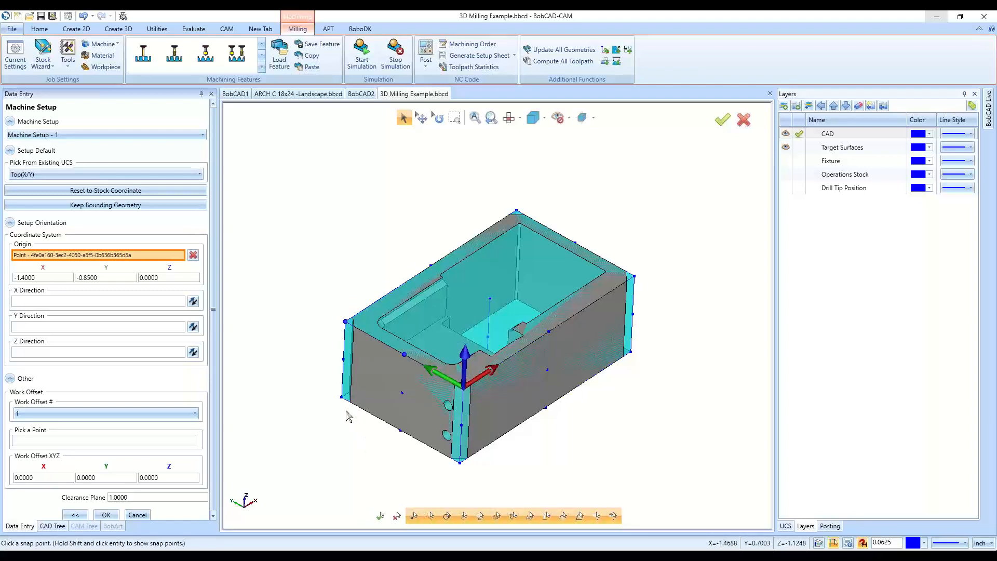
Move the machine setup origin to the center point of the stock's top face and accept the setup
left_click(158, 256)
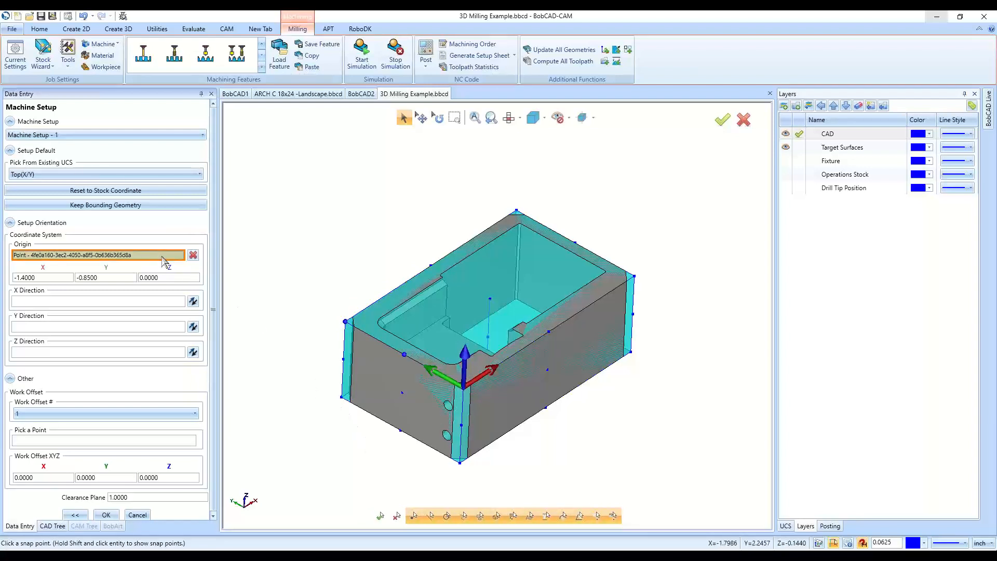
left_click(490, 300)
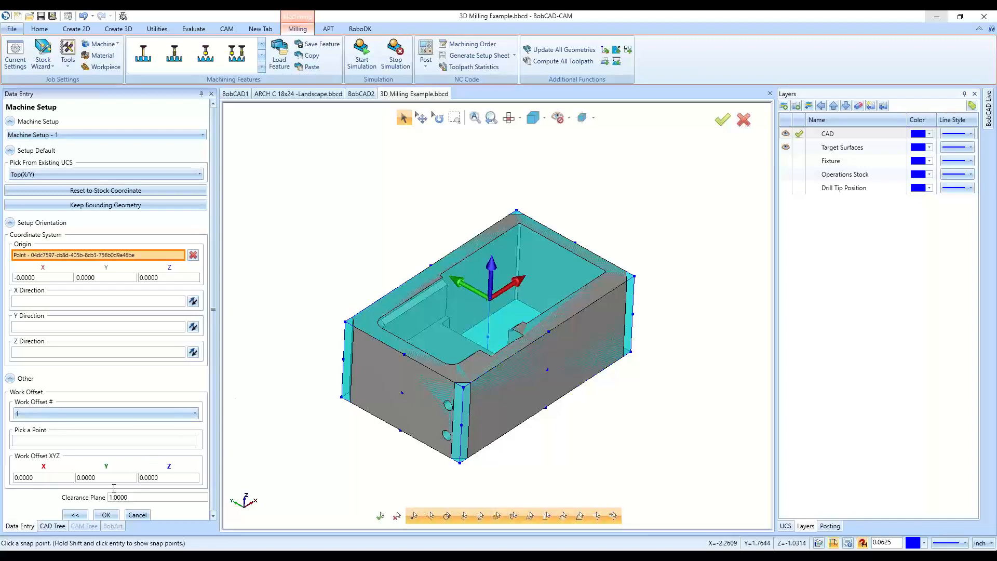
left_click(106, 514)
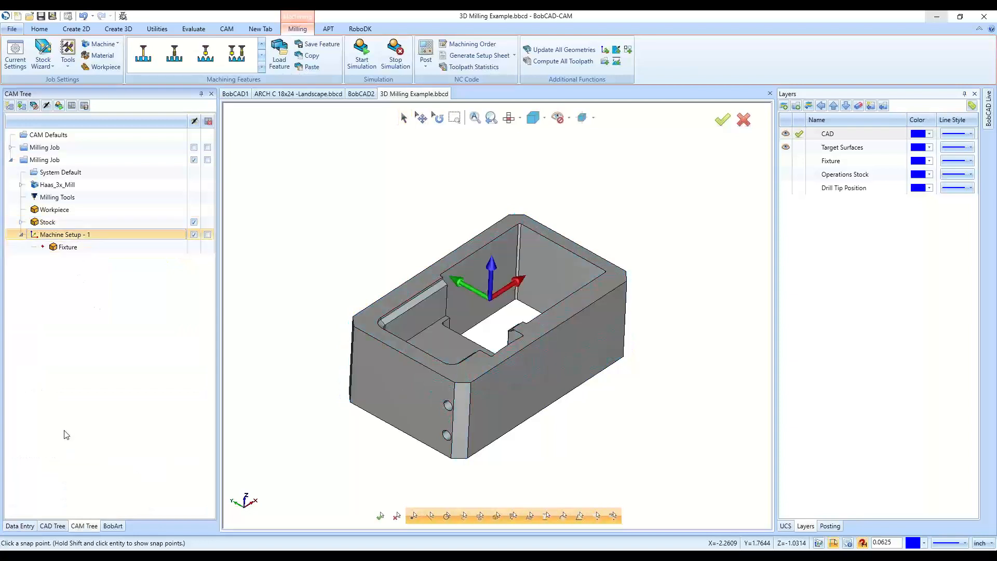
Delete the milling job that uses the Haas_3x_Mill machine
right_click(77, 160)
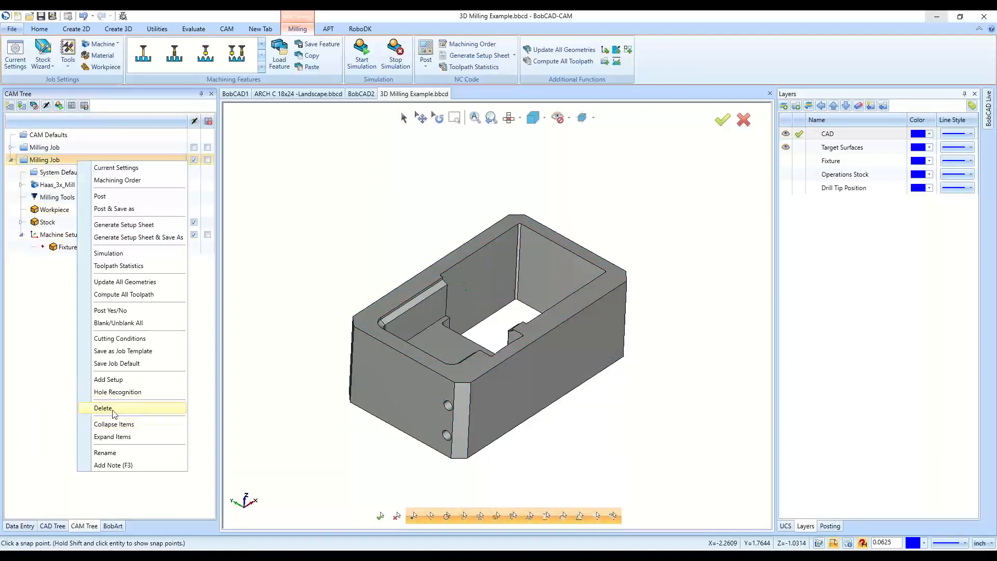
left_click(103, 407)
left_click(514, 302)
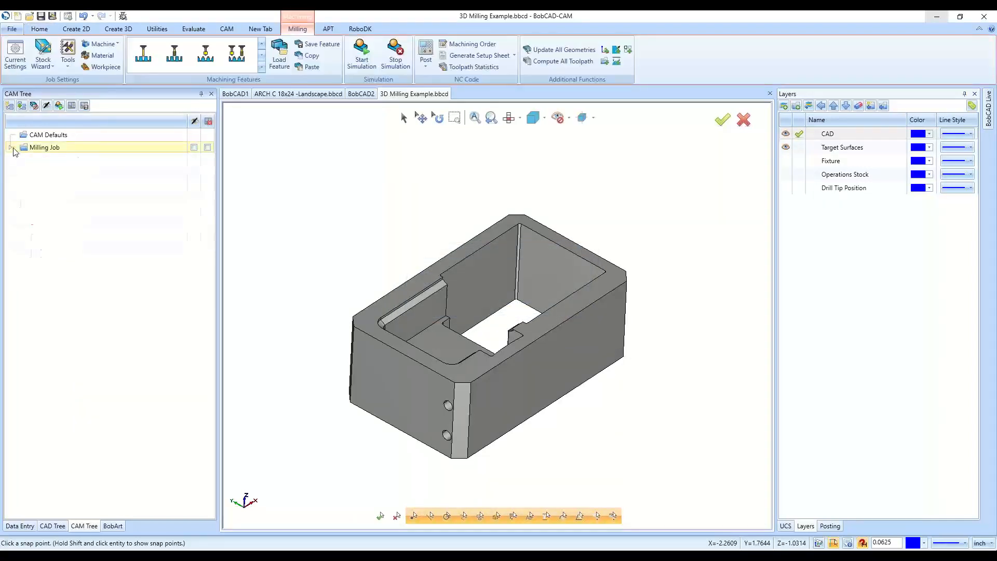
Expand the remaining milling job to examine the Example 1 and Example 2 features and the contents of Feature Mill Facing
left_click(10, 148)
left_click(32, 246)
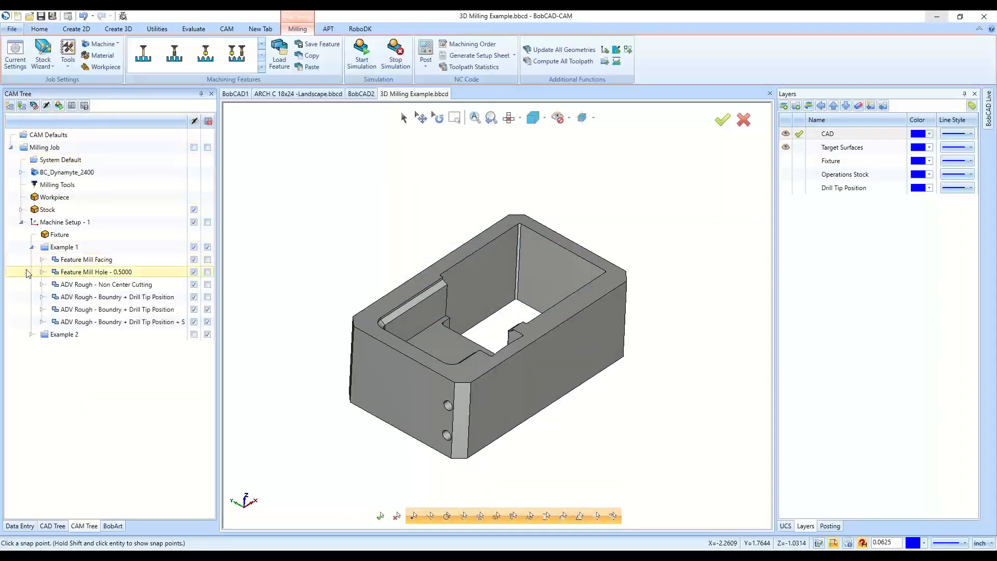
left_click(31, 334)
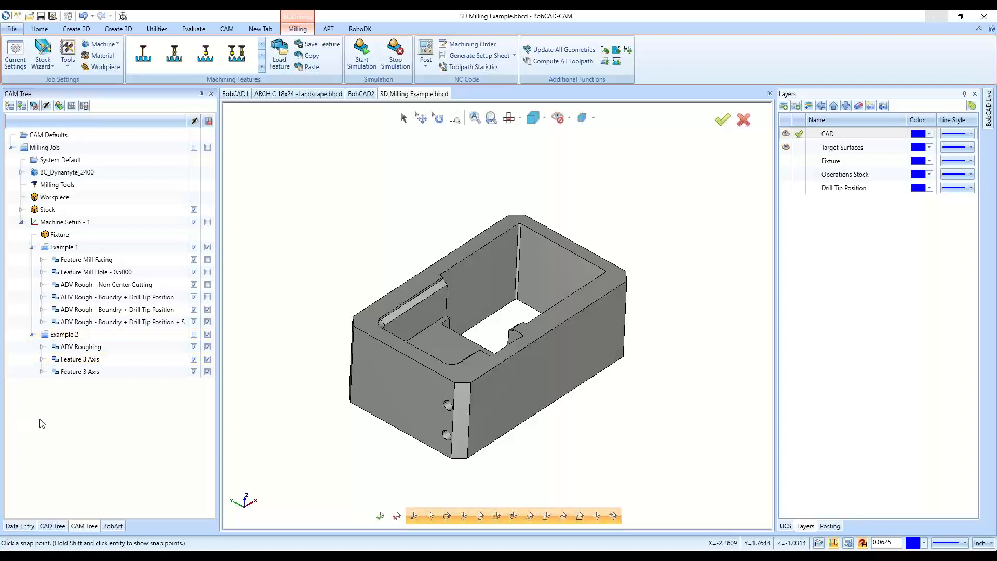
left_click(42, 259)
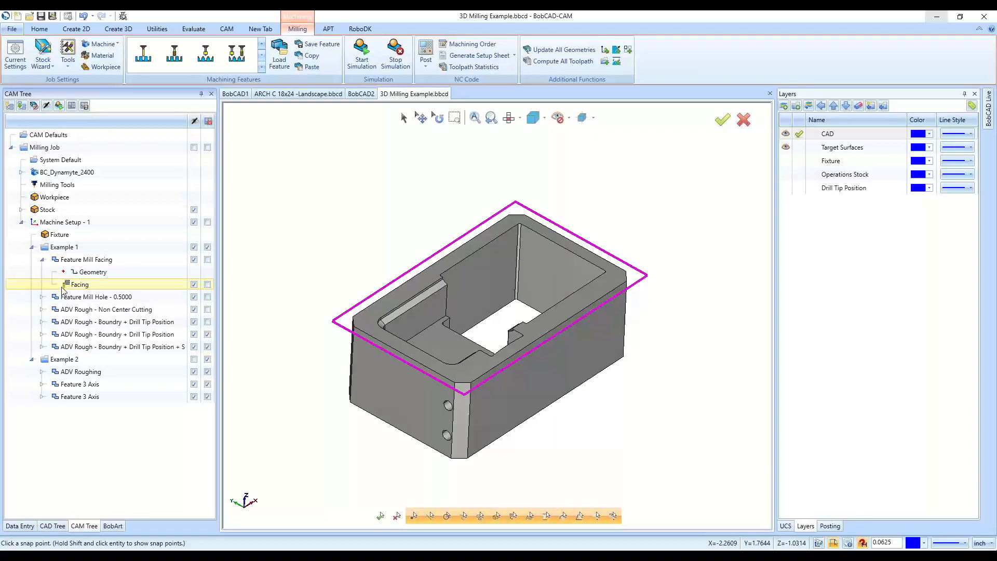
Preview the Facing toolpath, then the Center Drill and Drill toolpaths of Feature Mill Hole - 0.5000 in Example 1
left_click(64, 286)
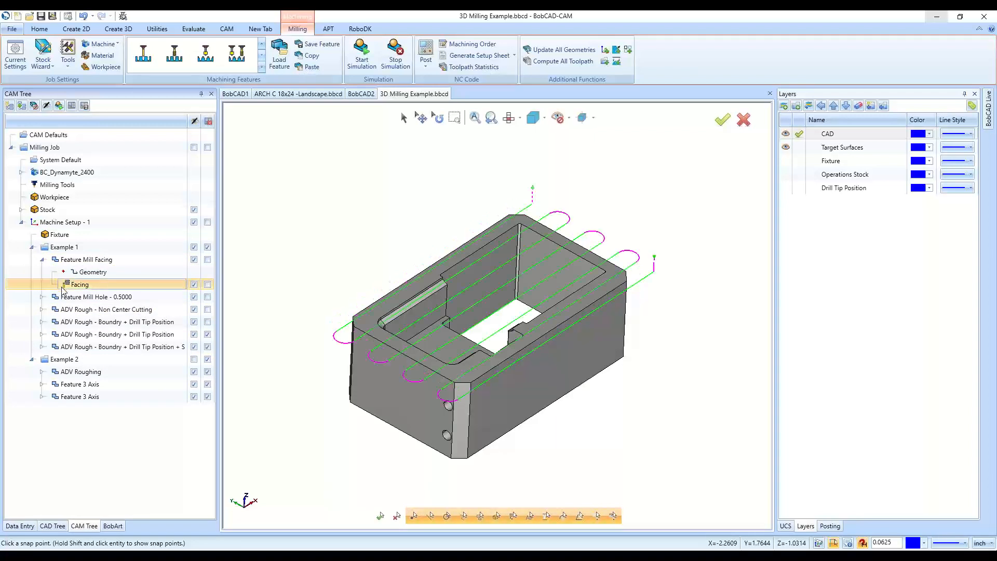
left_click(42, 260)
left_click(43, 273)
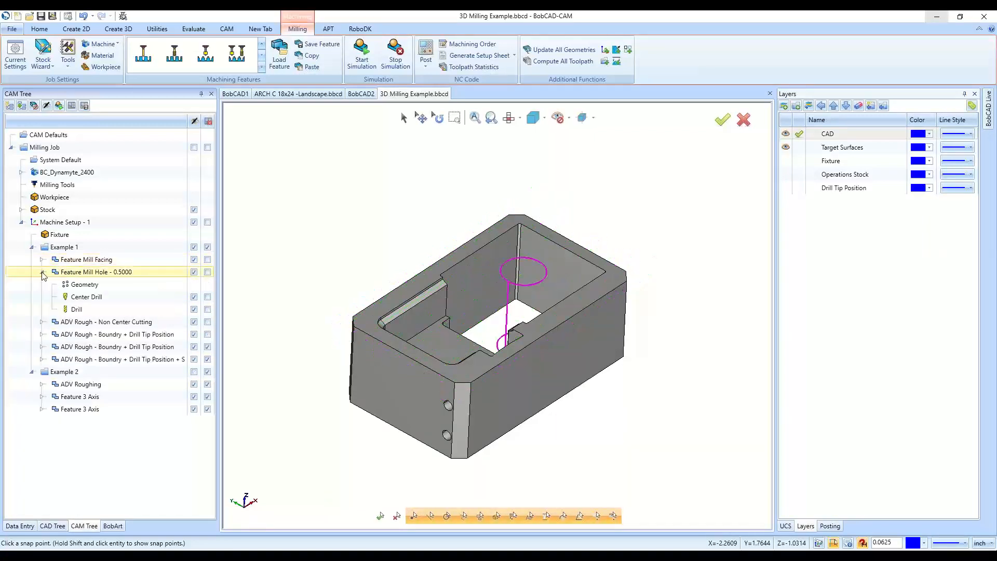
left_click(74, 297)
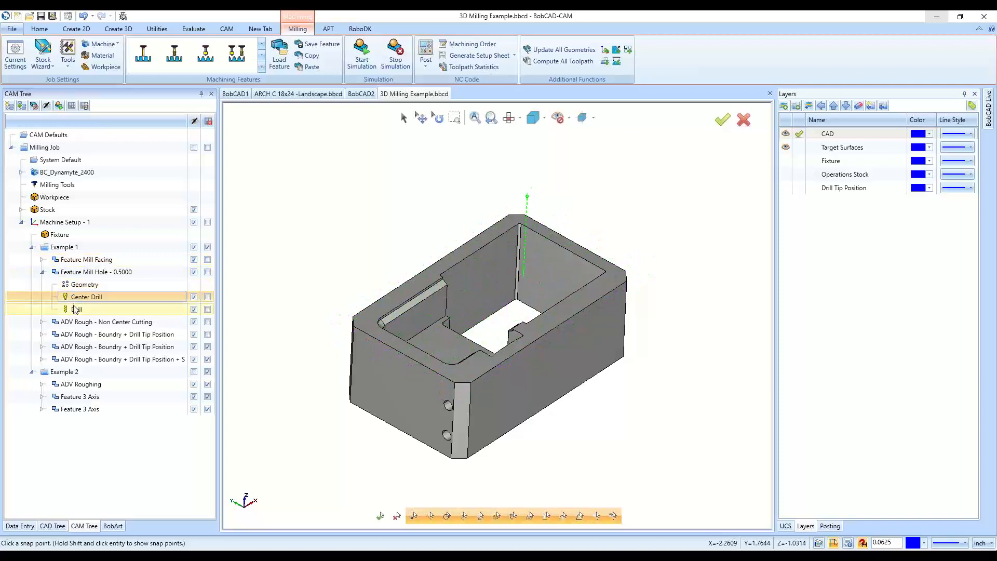
left_click(76, 309)
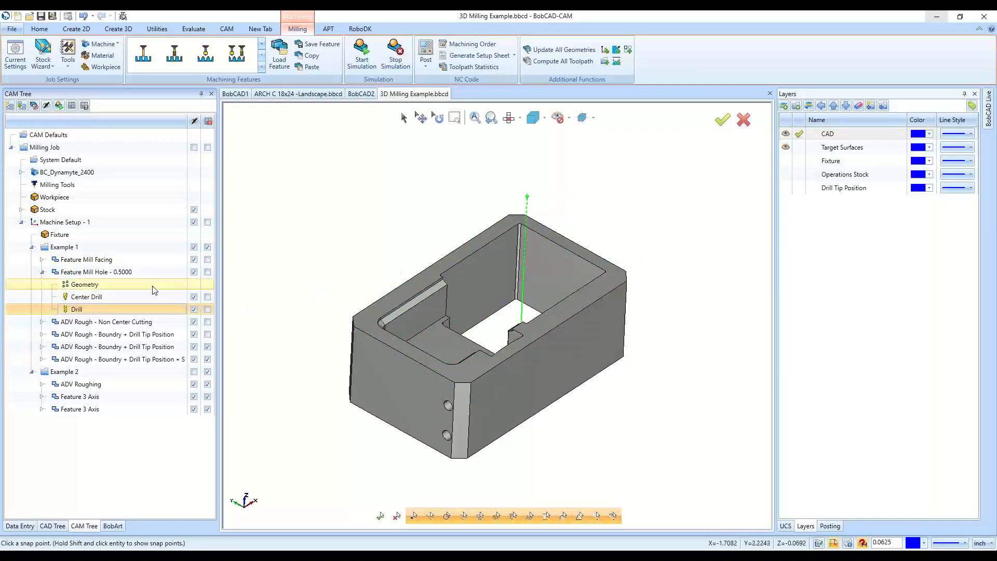
left_click(42, 272)
Preview the Advanced Rough toolpaths of ADV Rough - Non Center Cutting and the first ADV Rough - Boundry + Drill Tip Position feature
left_click(42, 284)
left_click(76, 322)
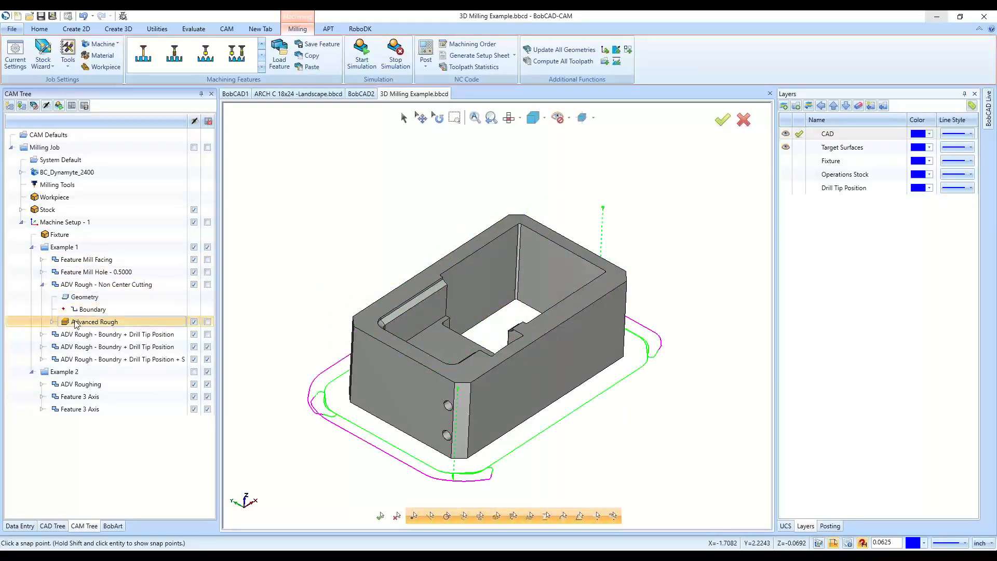
left_click(42, 285)
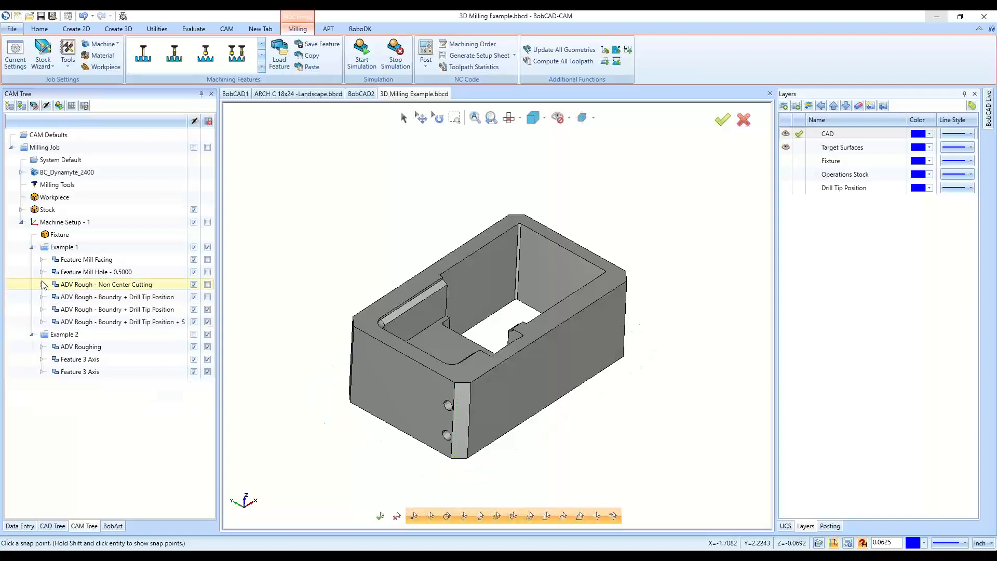
left_click(42, 297)
left_click(94, 334)
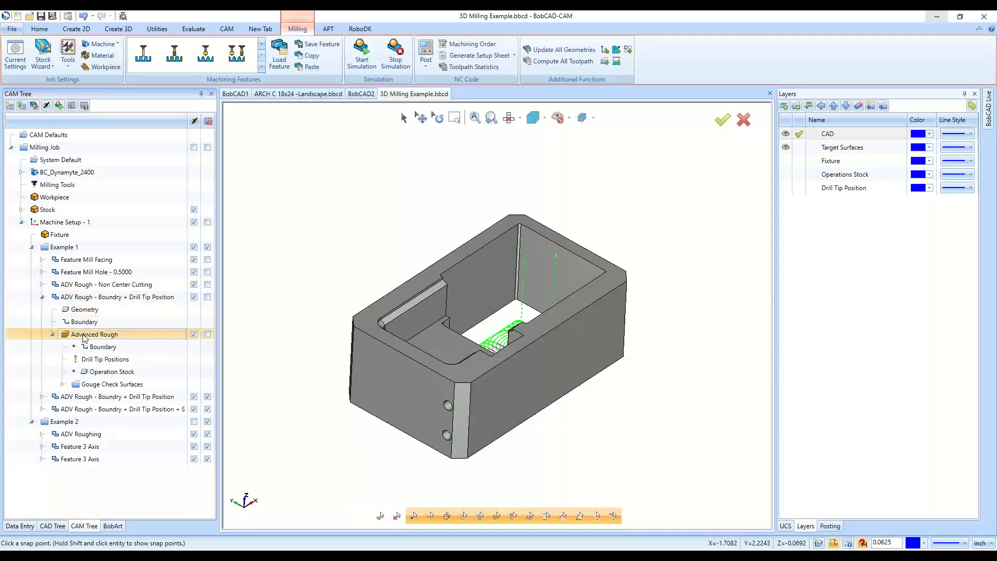
middle_click_drag(478, 411, 480, 421)
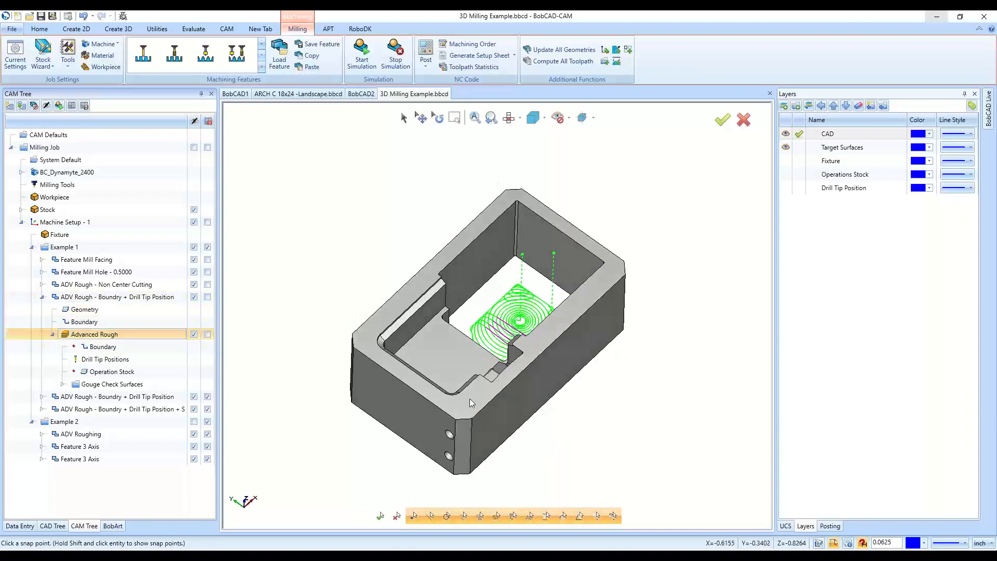
left_click(42, 297)
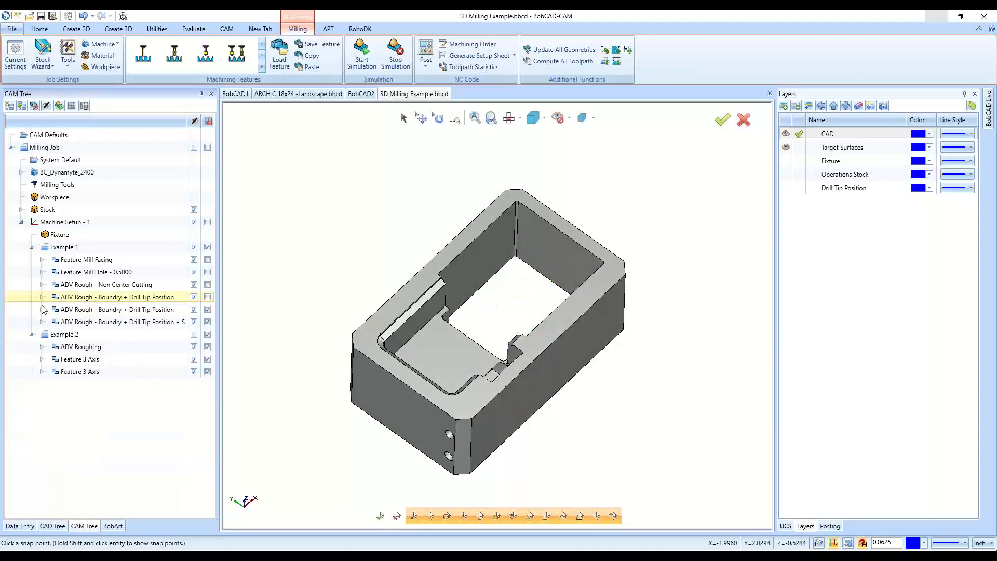
Inspect the Advanced Rough operation and drill tip positions of the second ADV Rough - Boundry + Drill Tip Position feature
left_click(42, 309)
left_click(53, 347)
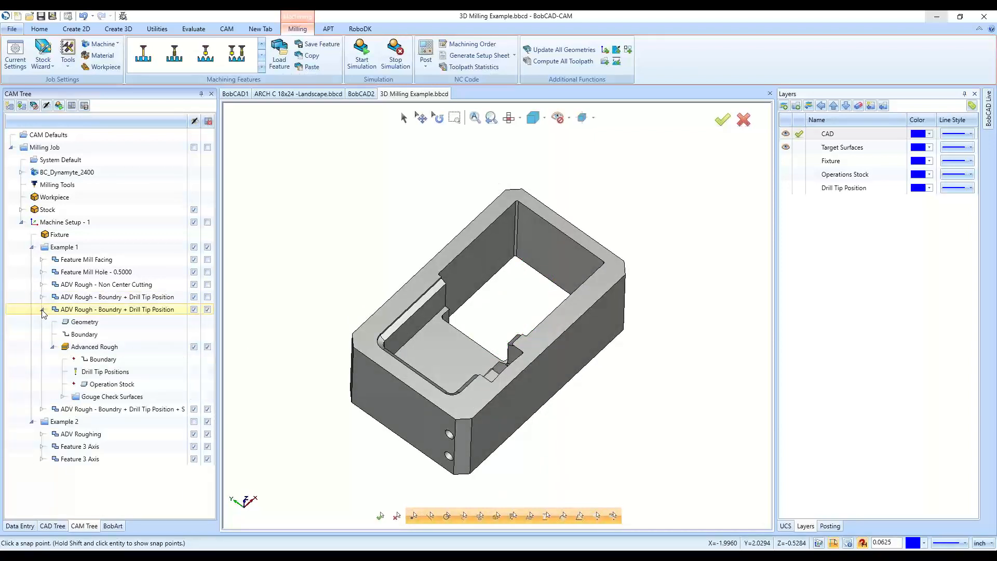
left_click(94, 347)
left_click(94, 372)
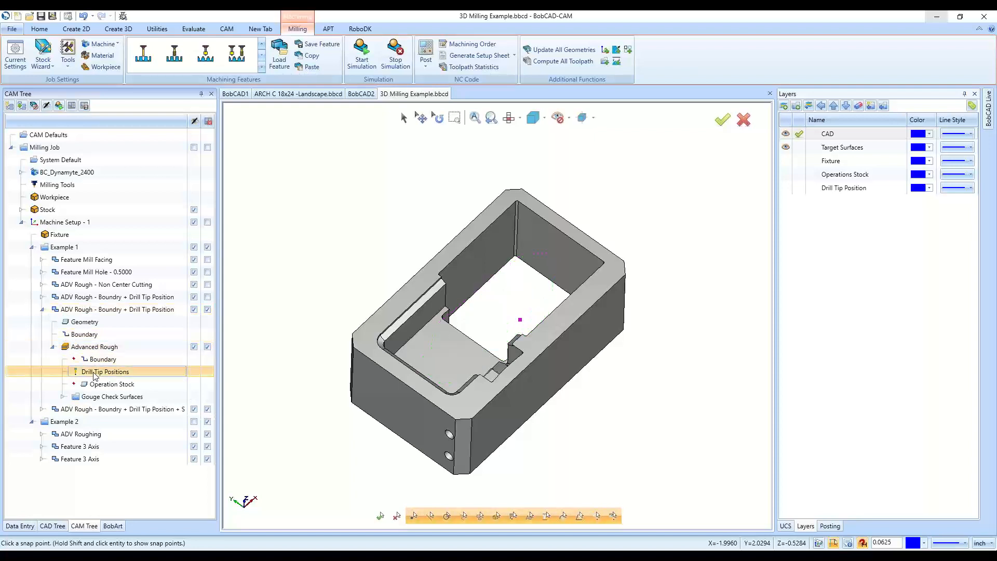
left_click(43, 309)
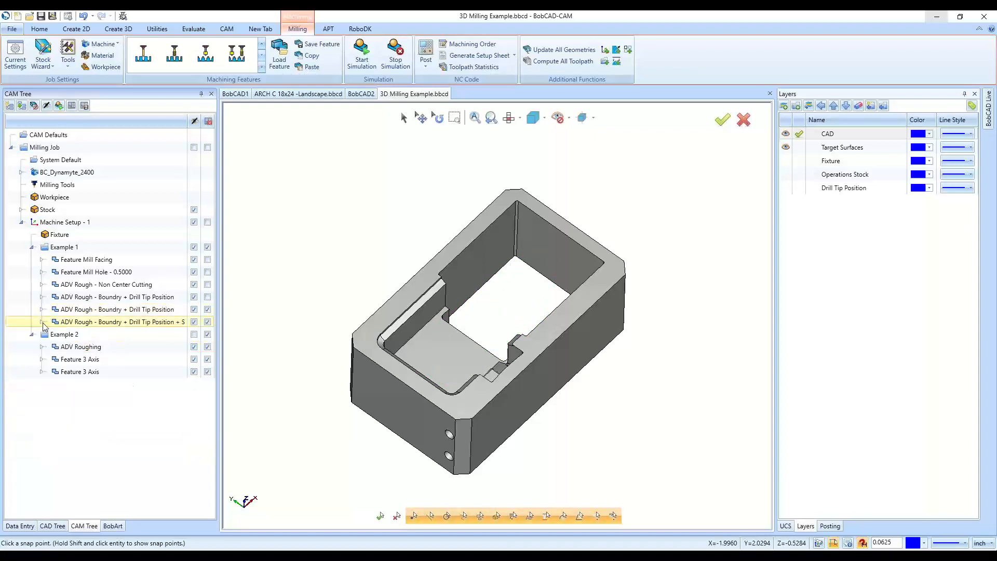
Examine the drill tip positions and Advanced Rough toolpath of the last roughing feature in Example 1
left_click(42, 322)
left_click(42, 310)
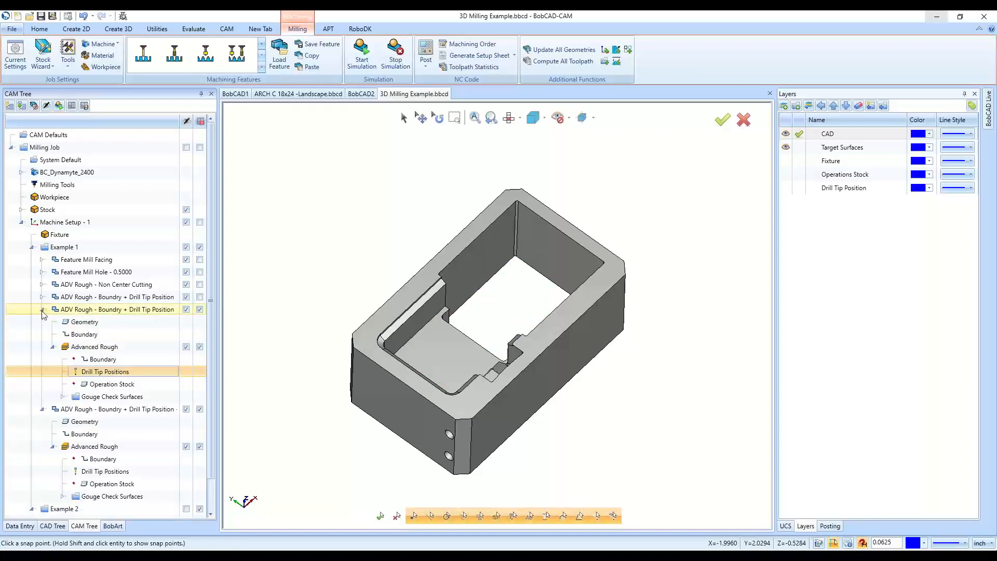
left_click(42, 310)
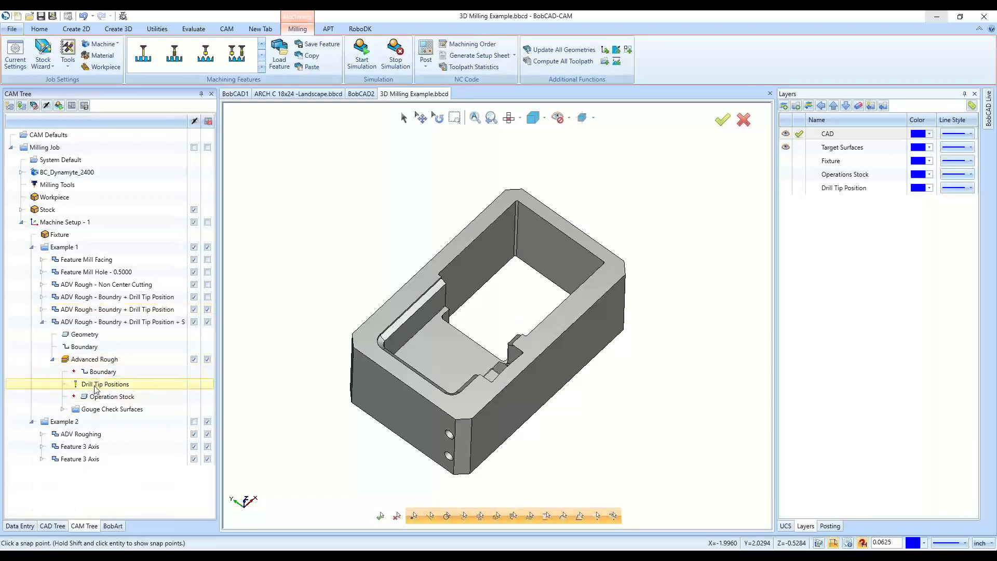
left_click(96, 384)
left_click(92, 360)
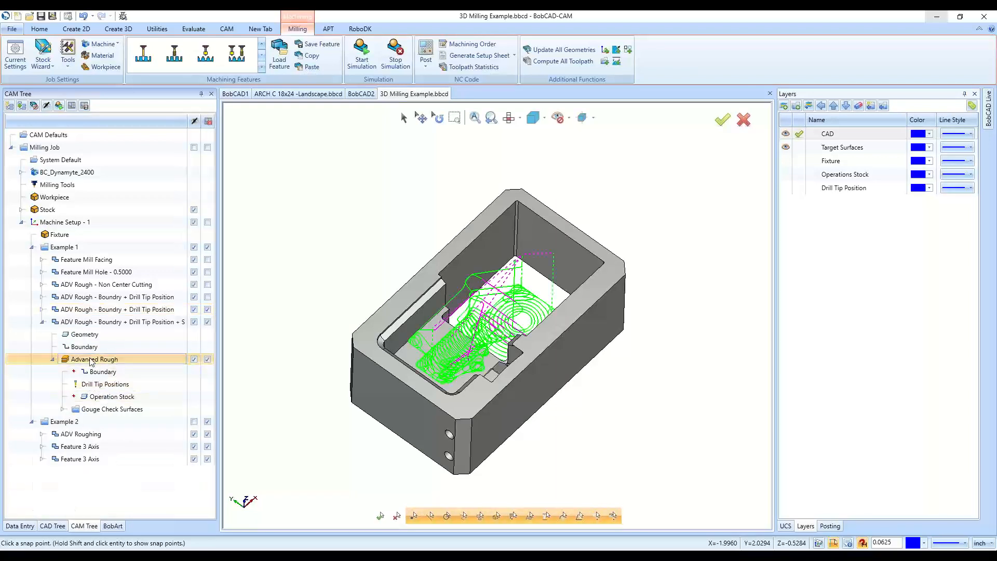
left_click(43, 322)
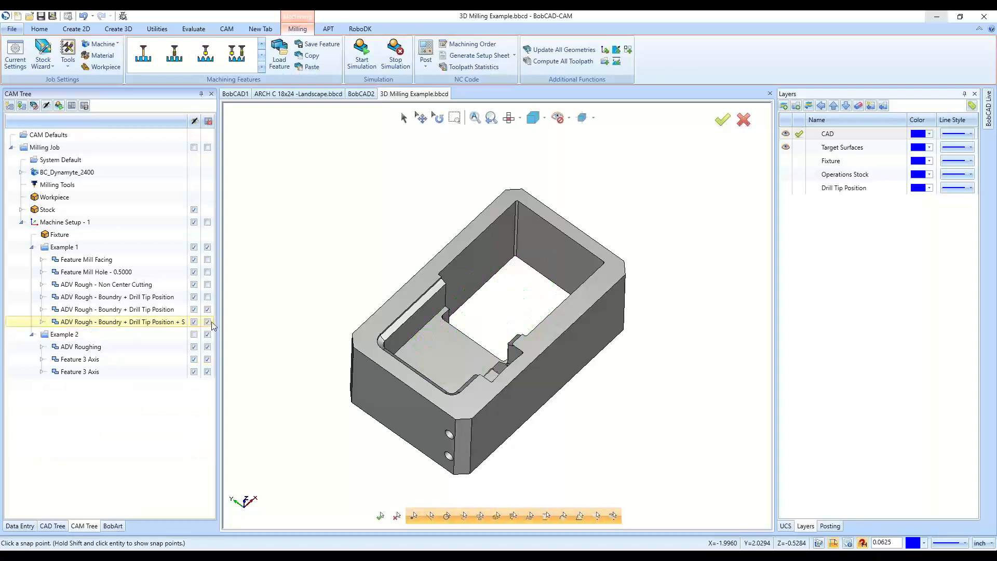
Review the Advanced Rough toolpath and operation stock of ADV Roughing in Example 2, and expand the first Feature 3 Axis
mouse_move(217, 320)
left_mouse_down()
mouse_move(288, 326)
mouse_move(210, 325)
left_mouse_up()
left_click(43, 347)
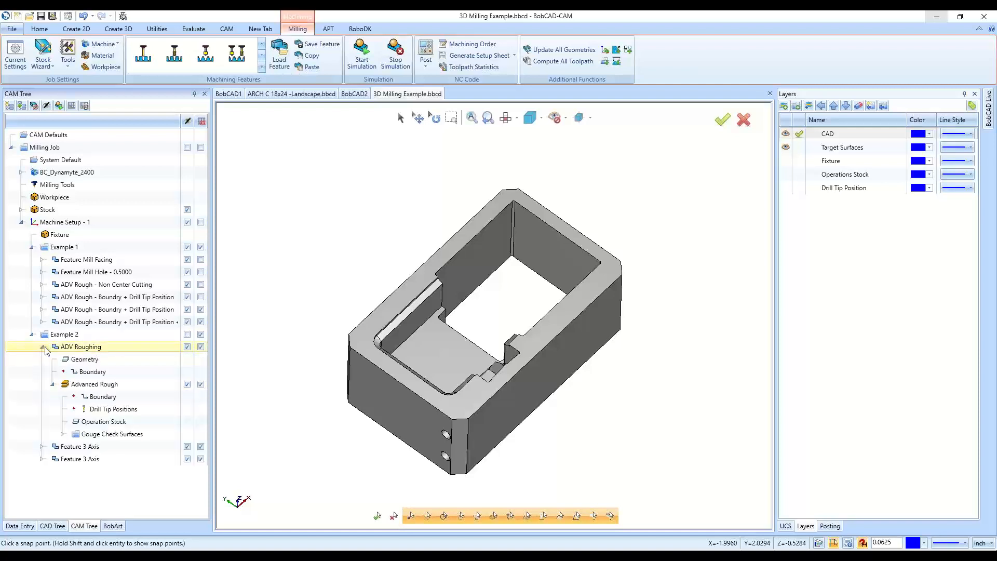
left_click(80, 385)
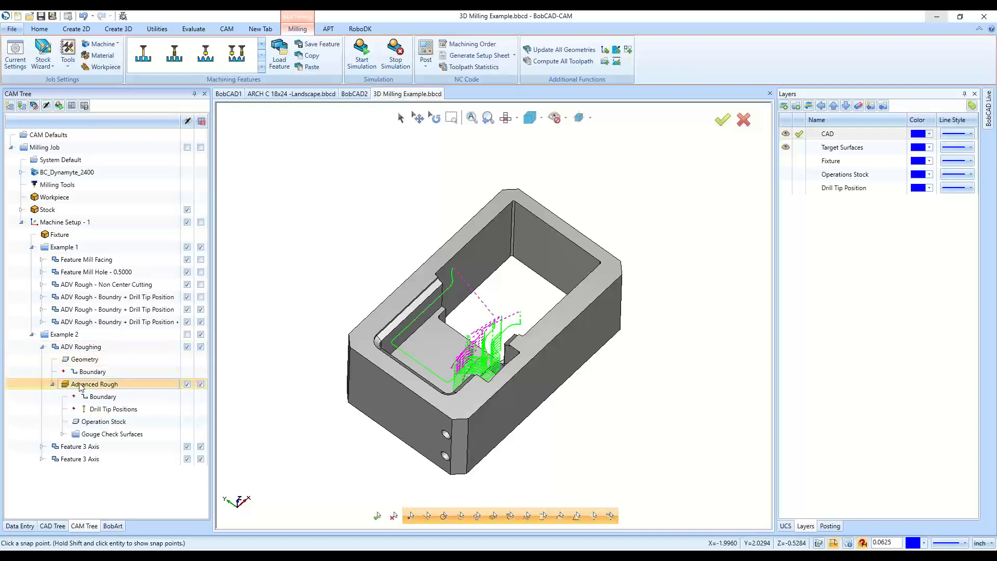
left_click(81, 422)
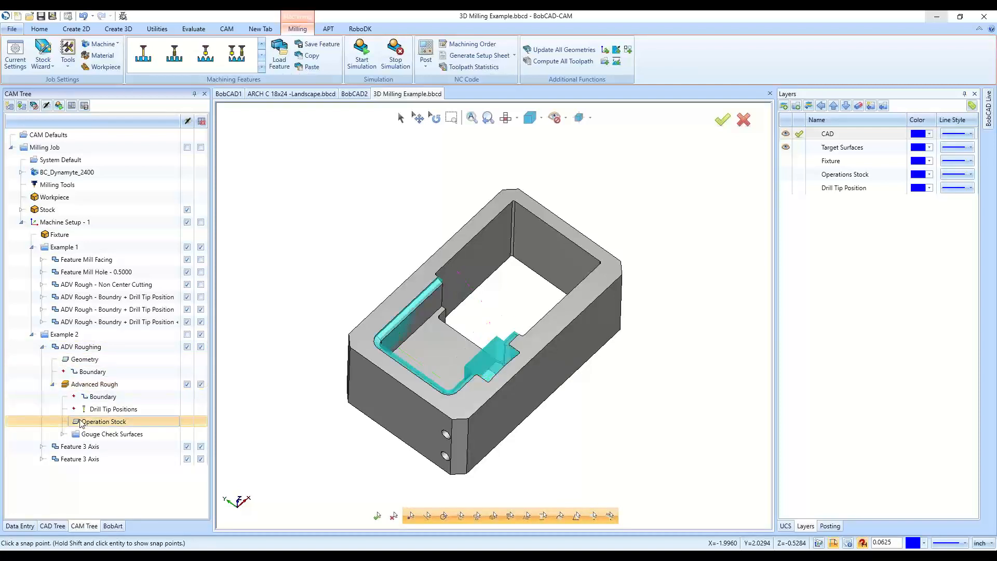
left_click(53, 385)
left_click(42, 396)
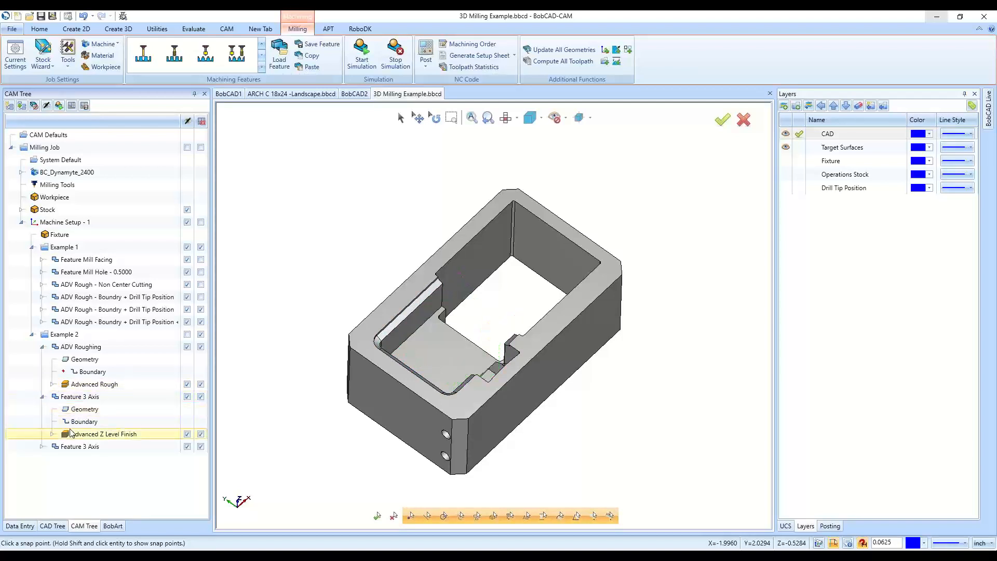
Compare the ADV Roughing feature's operation stock with the job's full stock and its Advanced Rough toolpath
left_click(65, 384)
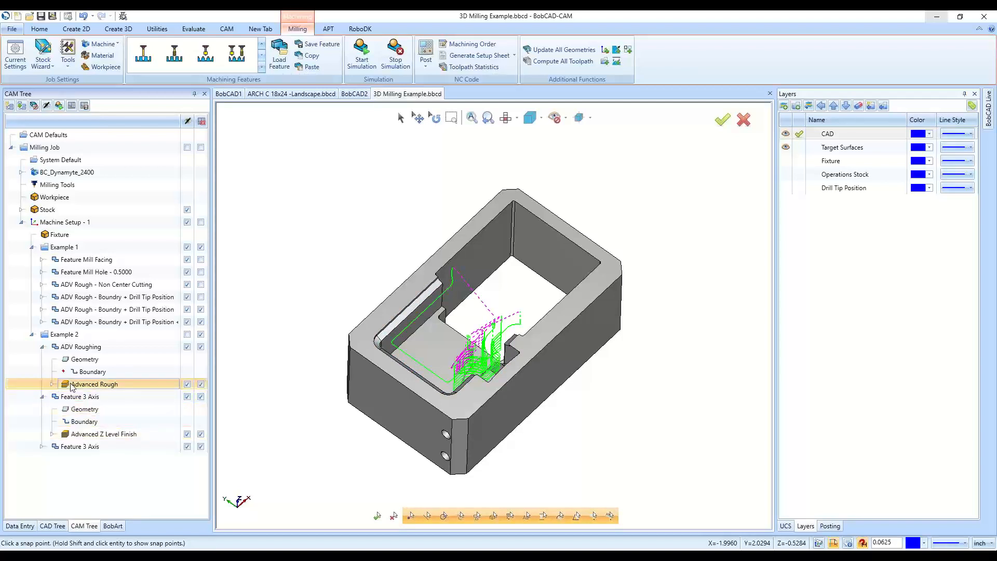
left_click(94, 361)
left_click(94, 349)
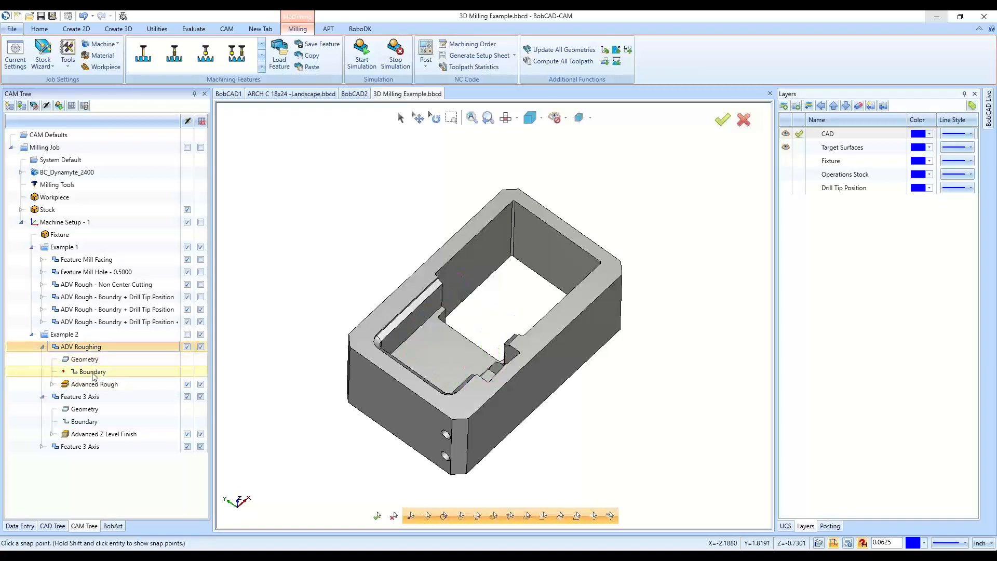
left_click(52, 384)
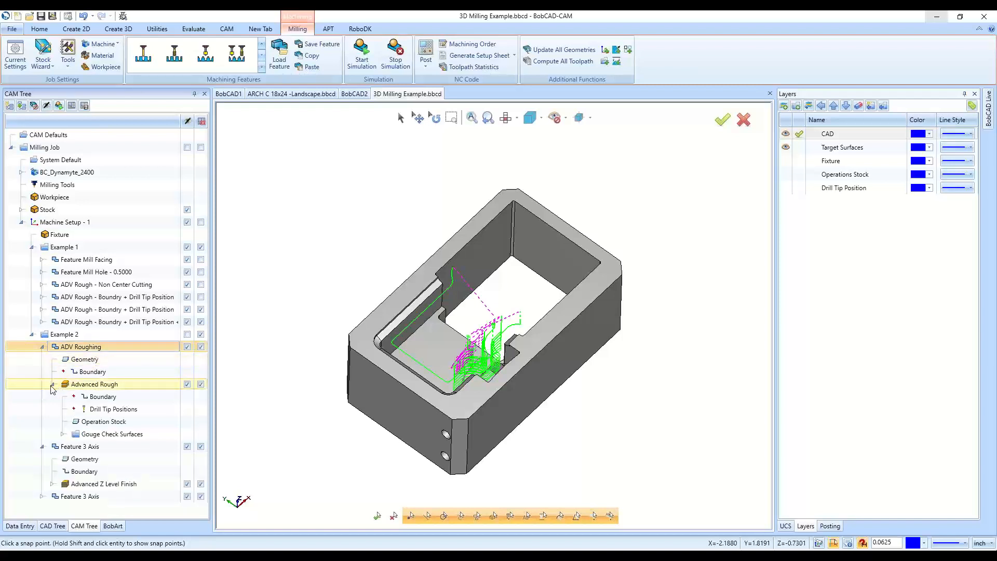
left_click(88, 423)
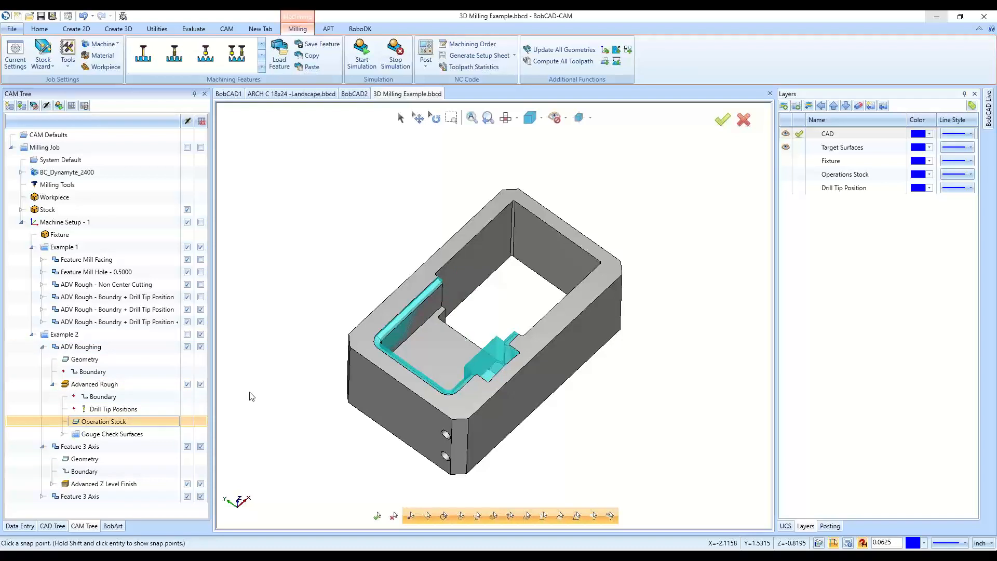
scroll(531, 315, "up", 3)
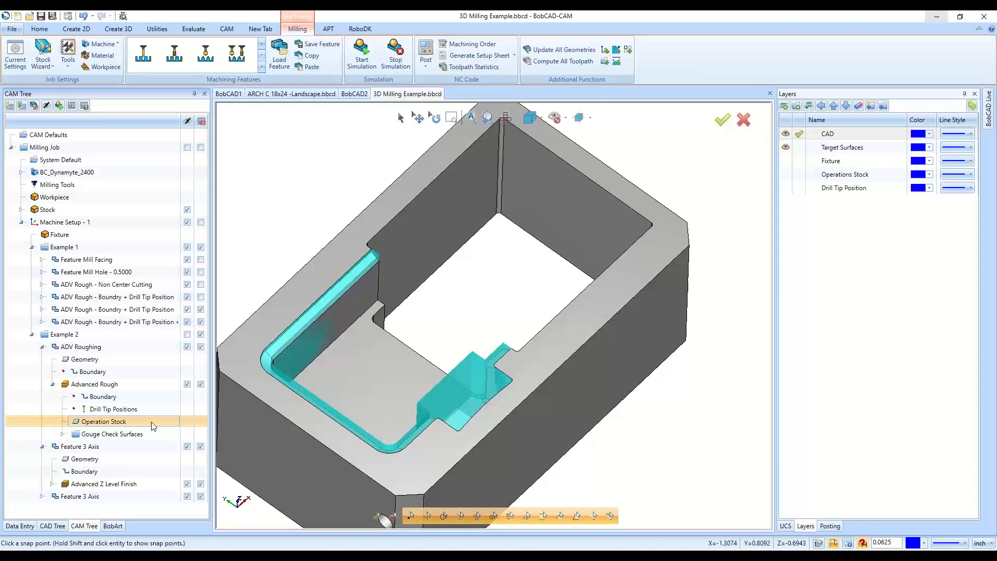
left_click(106, 209)
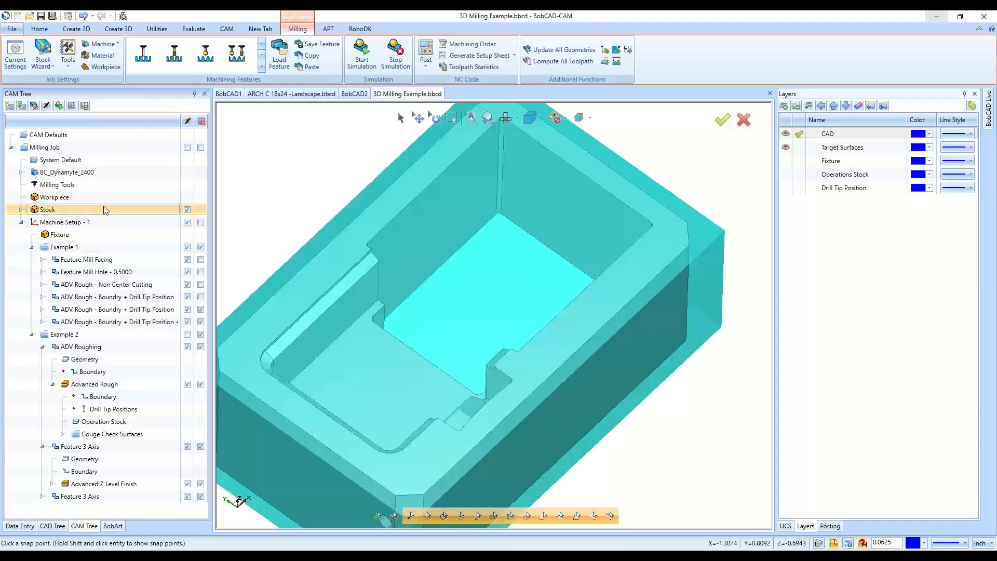
left_click(101, 384)
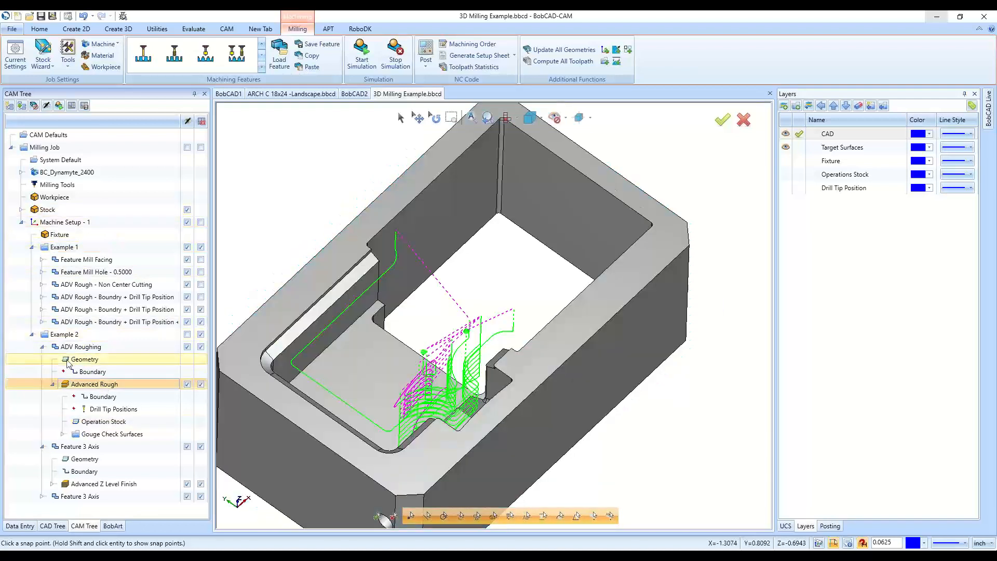
Preview the Advanced Z Level Finish and Equidistant toolpaths of the two Feature 3 Axis entries, then collapse Example 2
left_click(42, 346)
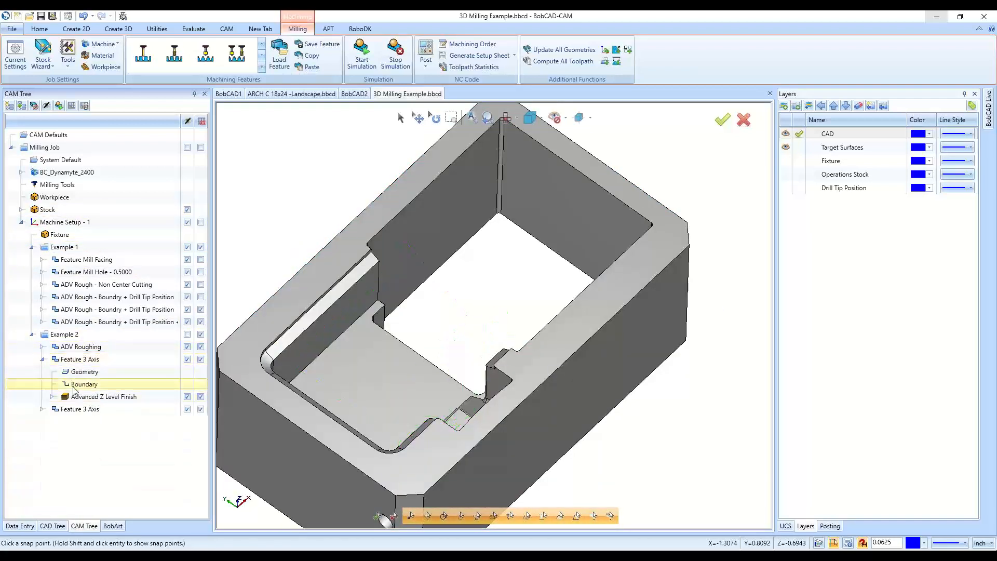
left_click(83, 396)
left_click(42, 359)
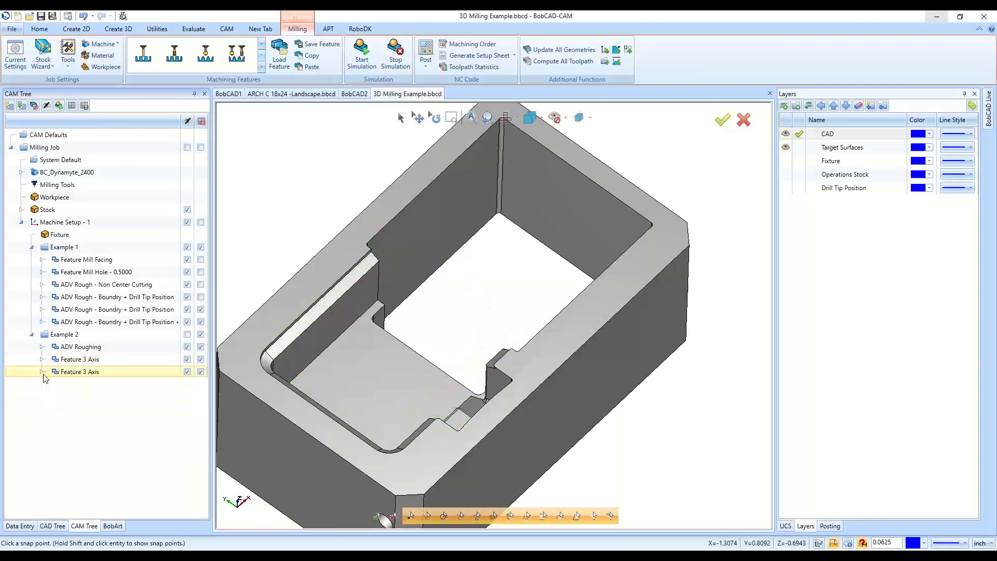
left_click(42, 371)
left_click(83, 408)
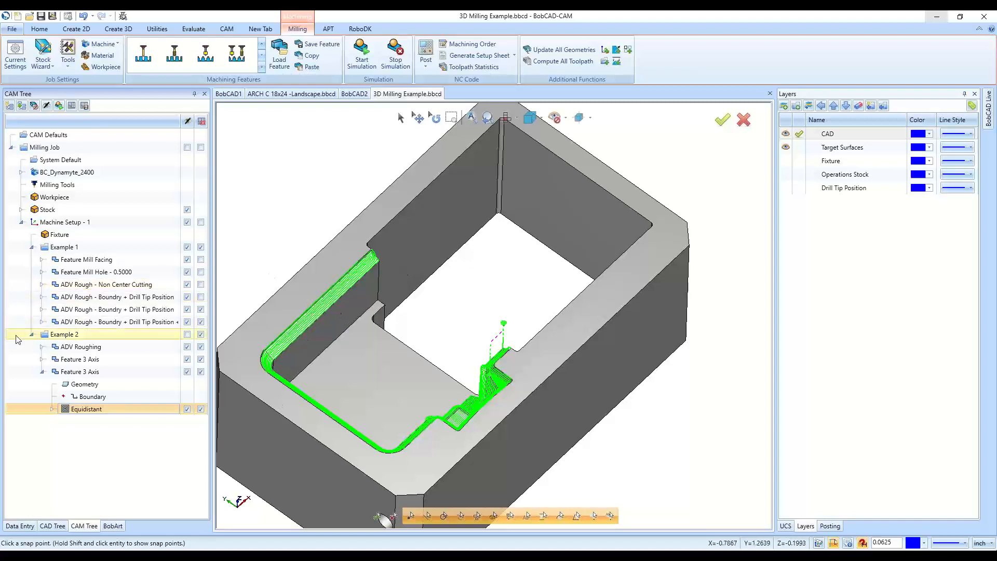
left_click(31, 334)
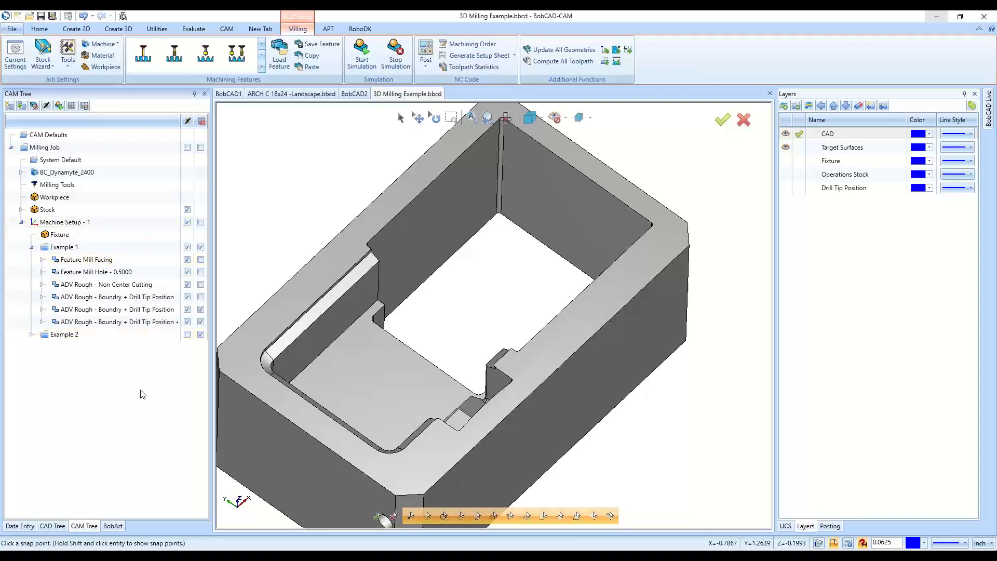
Review the available operations of a new Mill 2 Axis feature on Machine Setup - 1, including Engraving and Chamfer Mill, and discard the feature
right_click(120, 223)
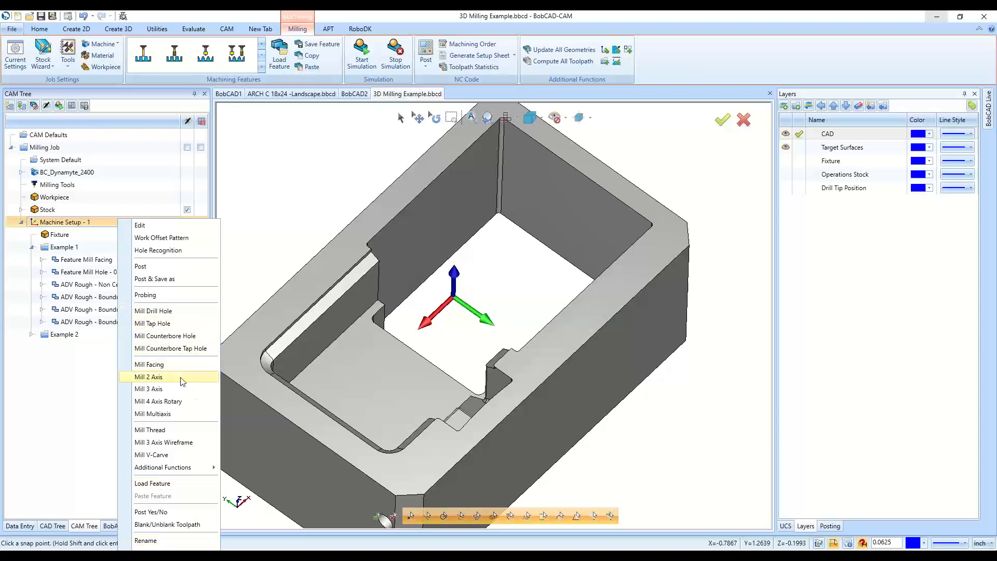
key("Return")
left_click(327, 149)
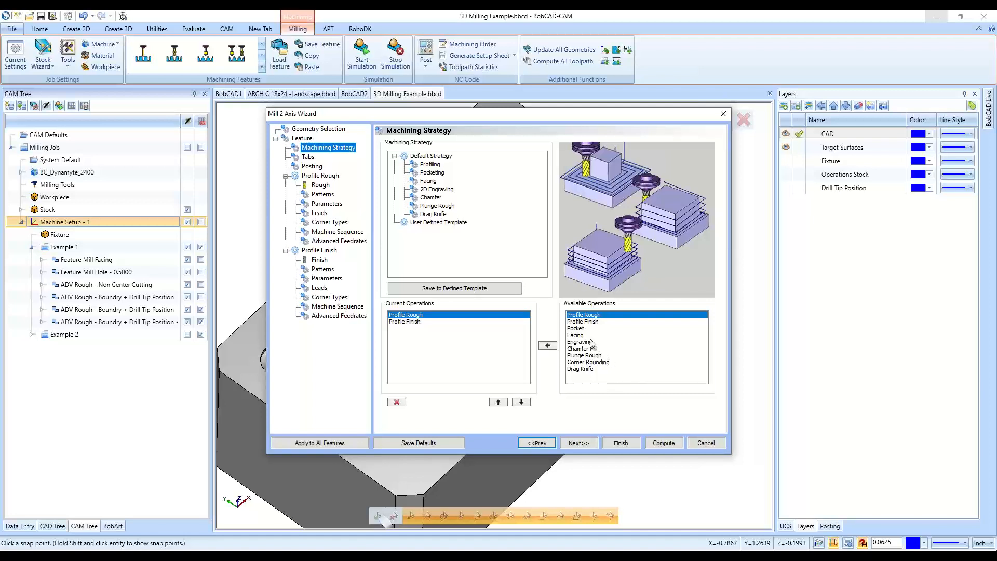
left_click(590, 321)
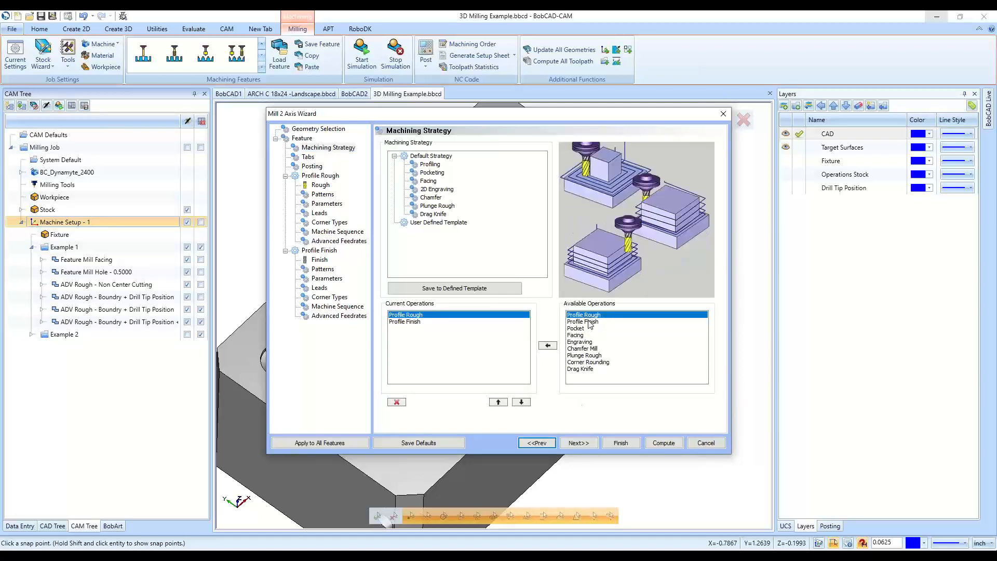
left_click(574, 342)
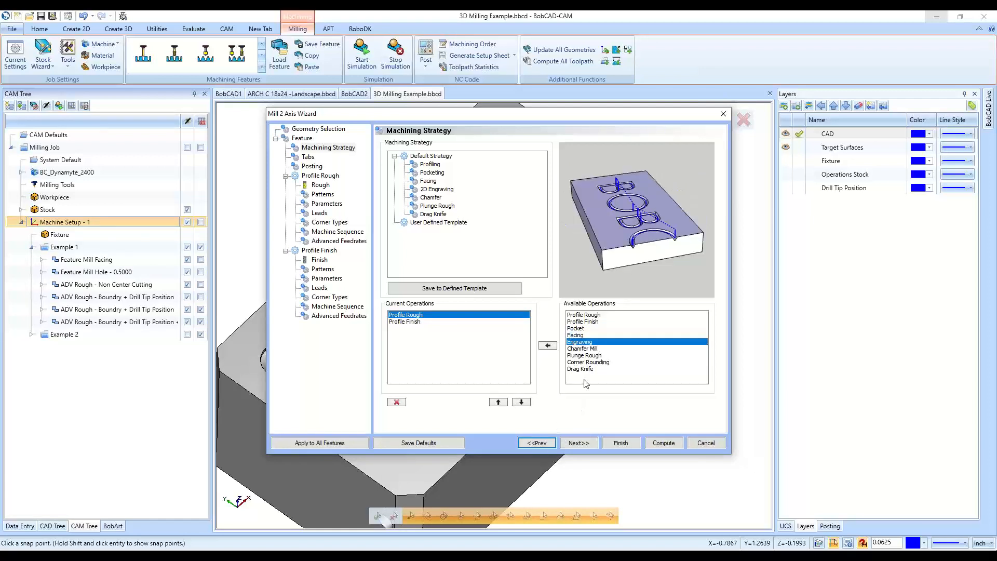
left_click(583, 349)
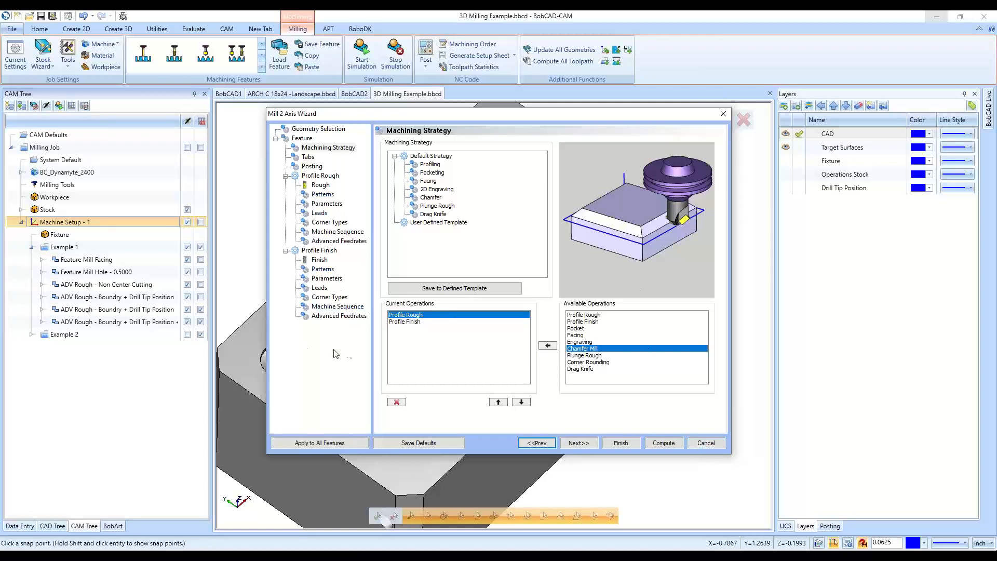
left_click(706, 443)
Check the Feature Mill Facing boundary, and start a Mill 3 Axis feature on Machine Setup - 1
left_click(99, 261)
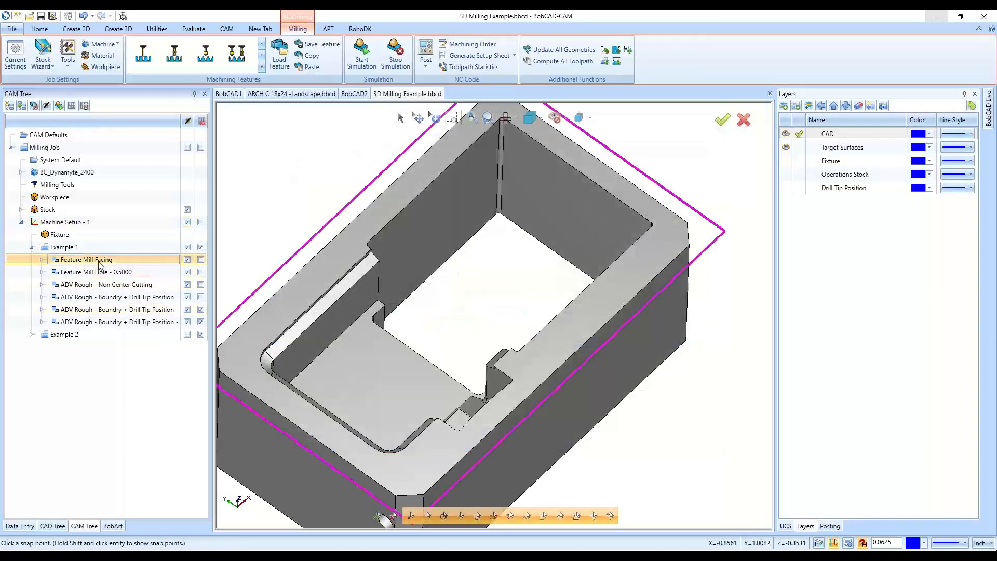
scroll(328, 427, "down", 4)
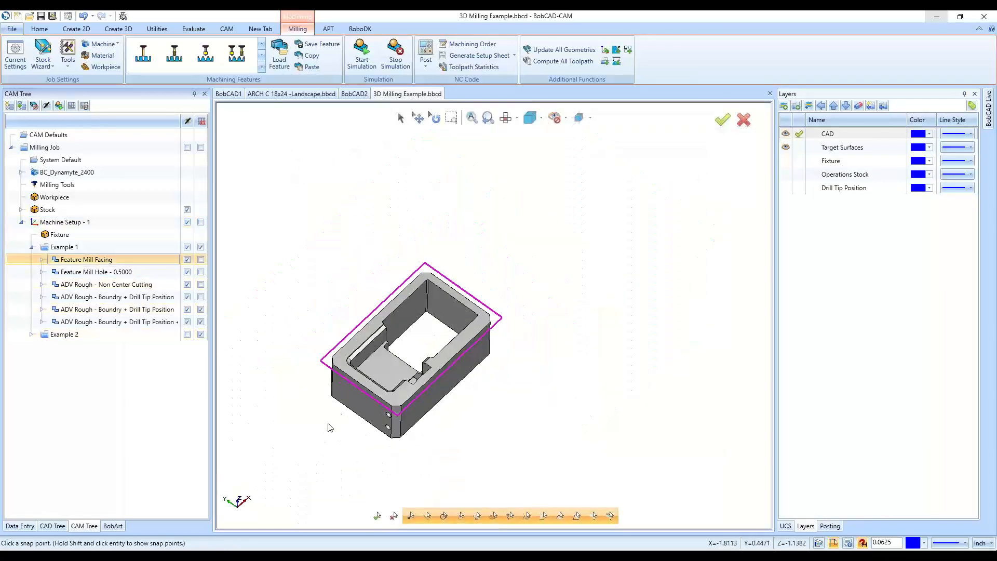
right_click(72, 224)
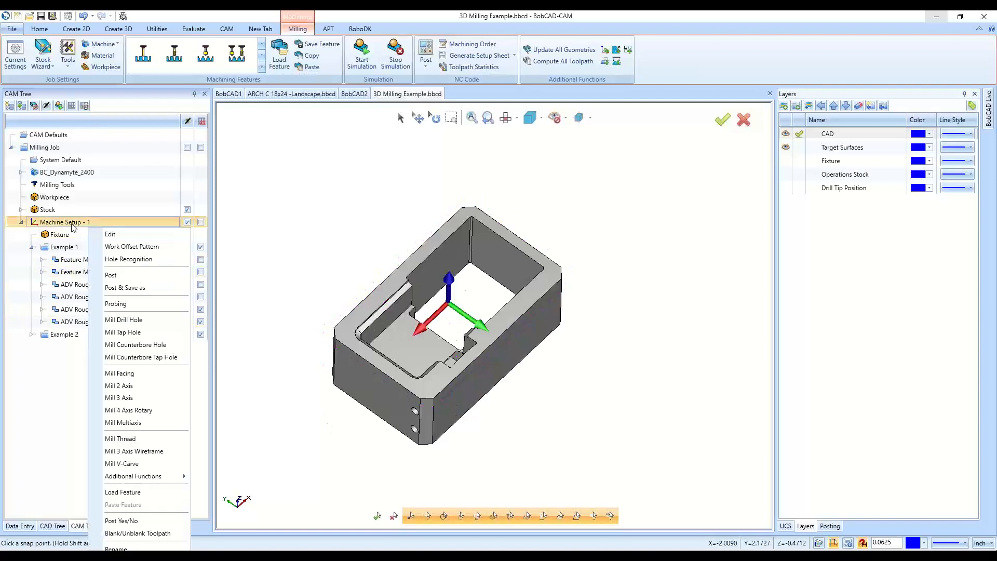
left_click(148, 399)
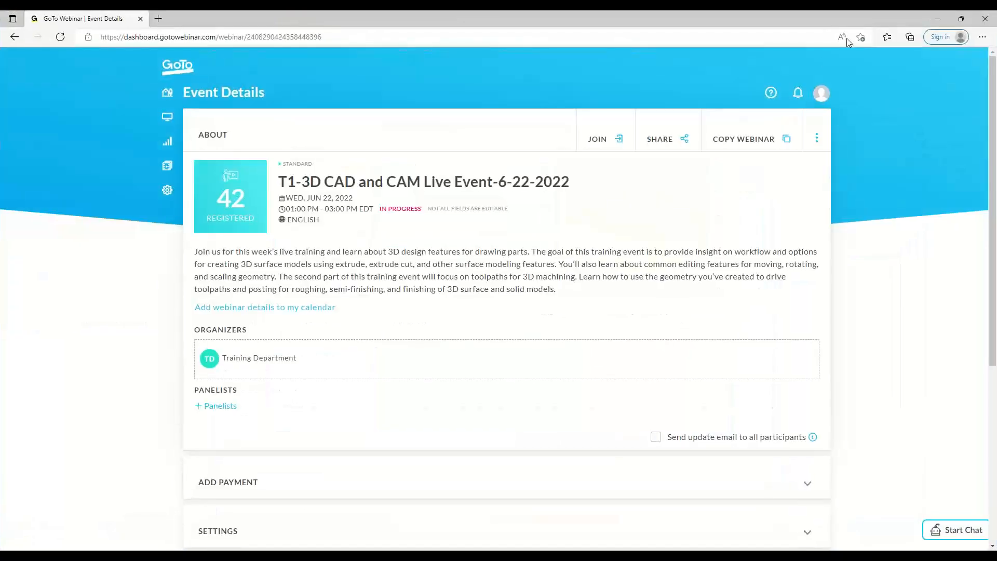
left_click(937, 18)
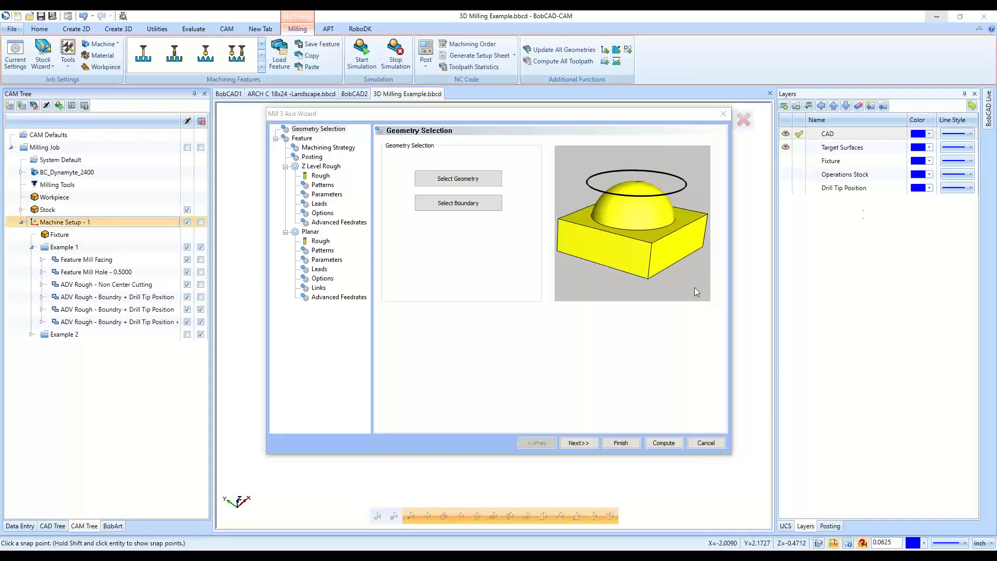
Try picking the whole solid body as the Mill 3 Axis geometry and activating boundary selection, and cancel the geometry picking
left_click(543, 348)
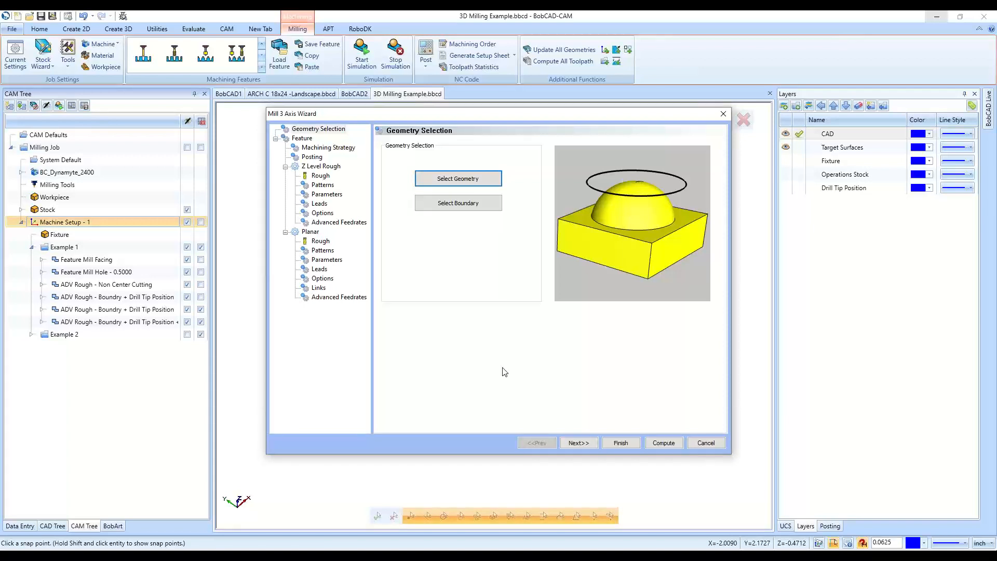
left_click(457, 178)
left_click(7, 119)
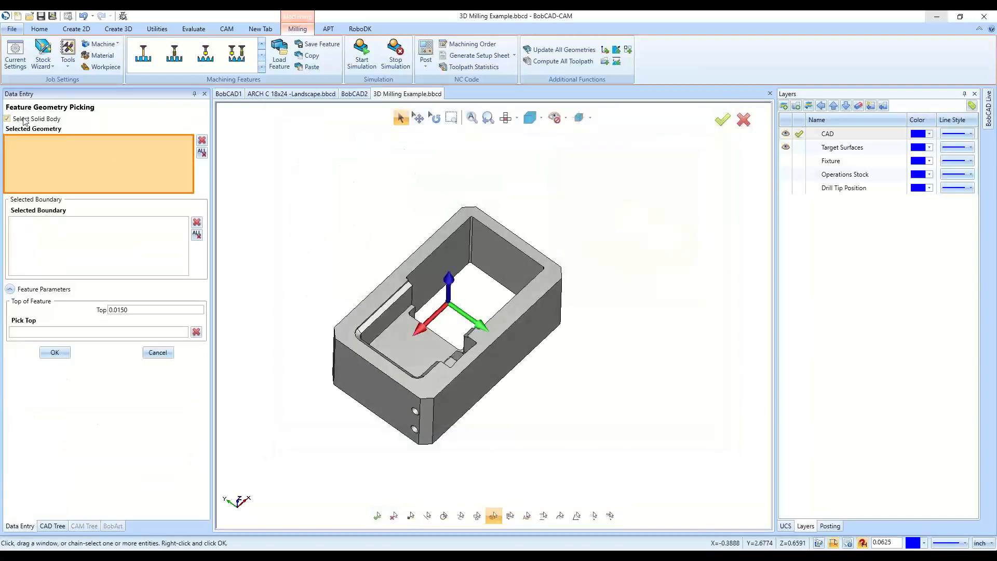
left_click(429, 400)
scroll(540, 319, "down", 5)
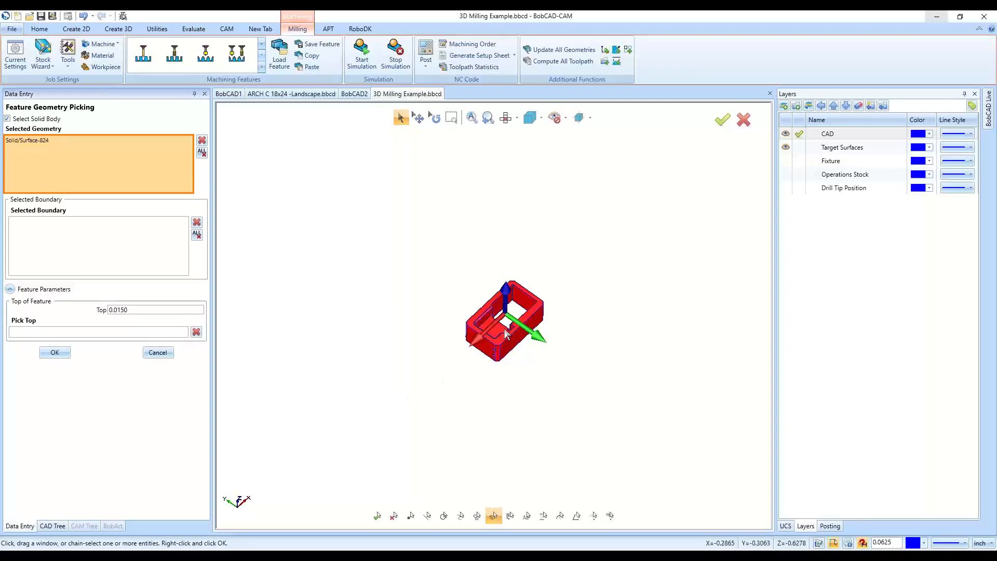
scroll(503, 328, "up", 5)
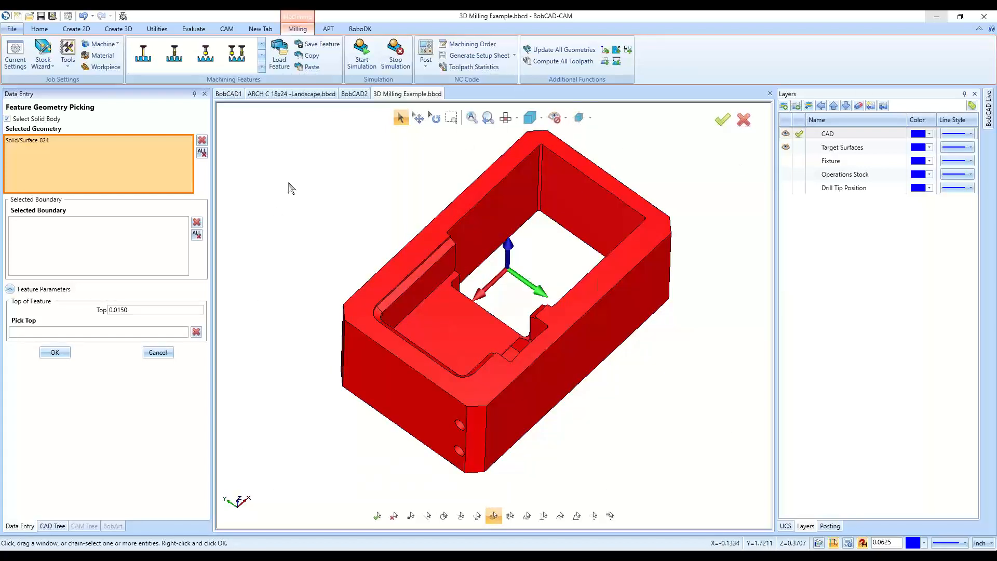
left_click(144, 252)
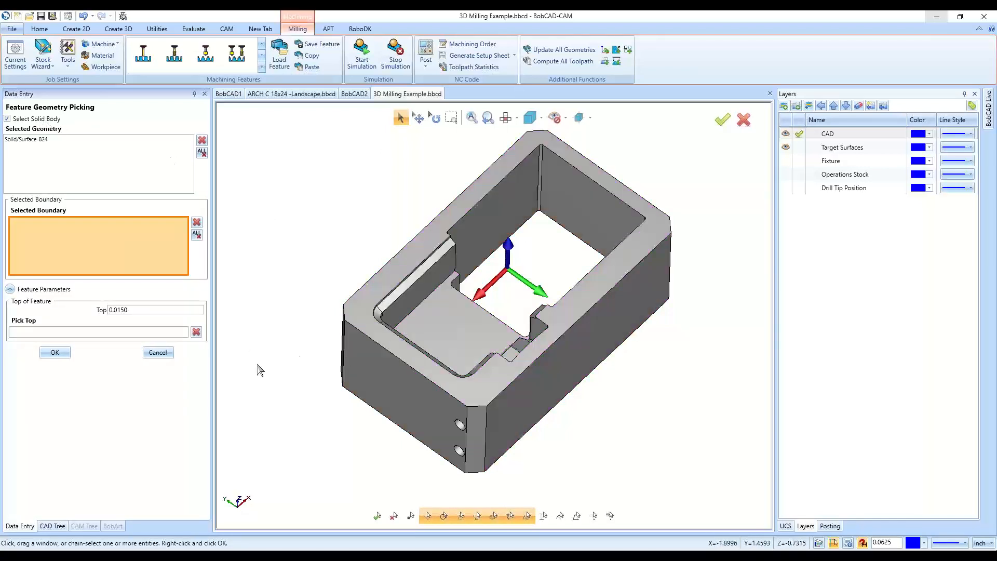
middle_click_drag(436, 317, 503, 333)
left_click(153, 355)
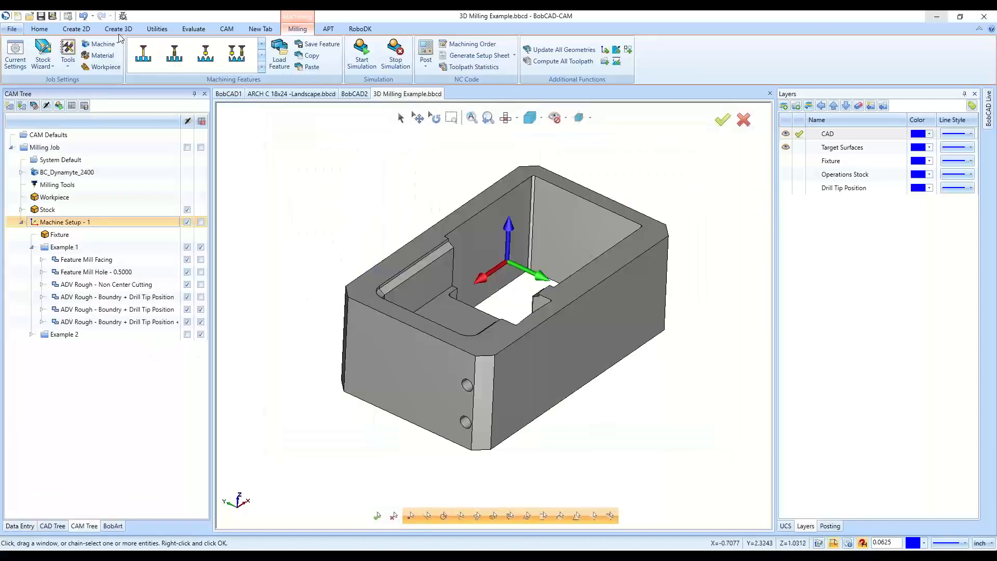
Draw a 0.25 by 0.25 rectangle at the front corner of the part's top face, centred at about X -0.97, Y -0.69
left_click(77, 29)
left_click(106, 52)
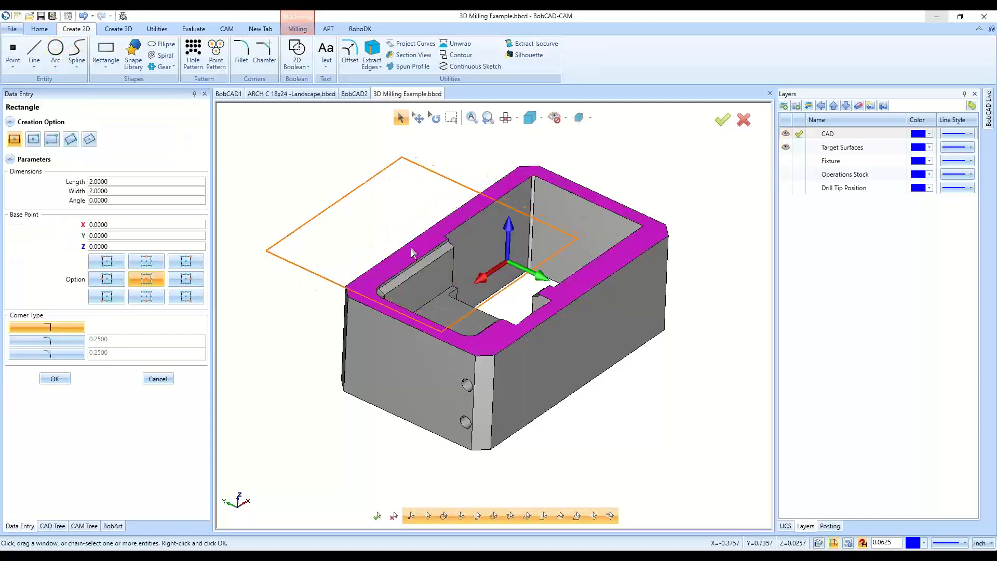
left_click(130, 182)
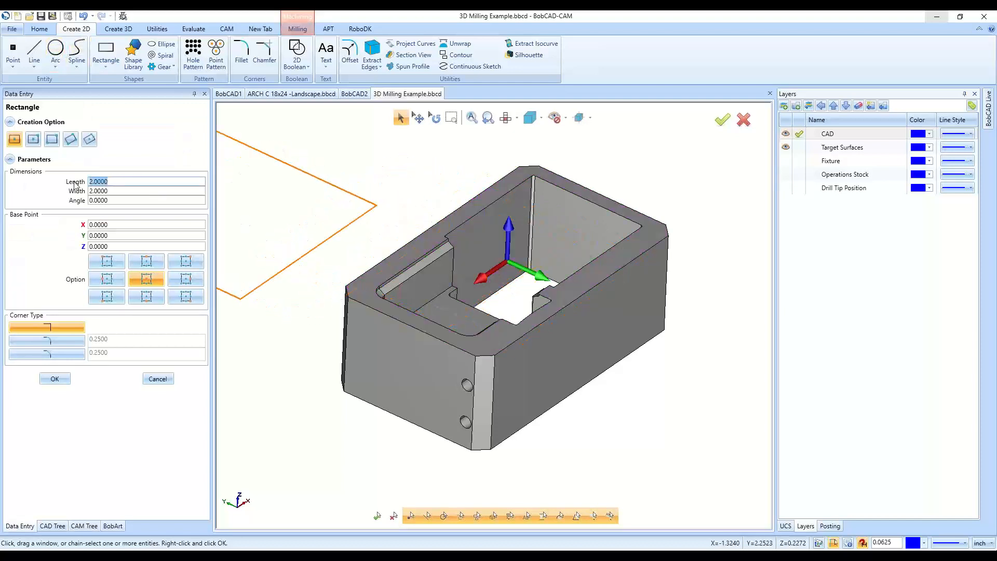
type(".25")
key("Tab")
type(".25")
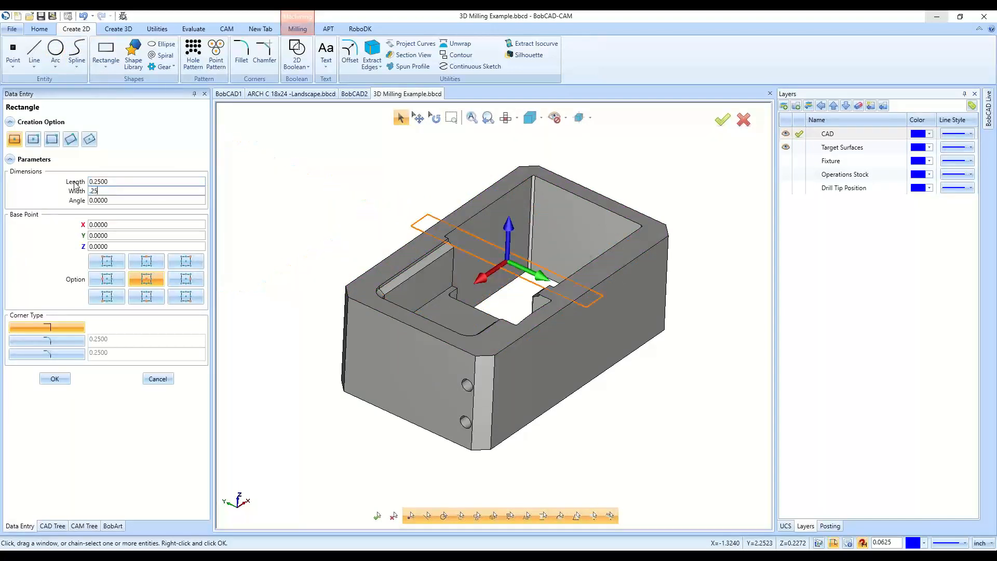
key("Tab")
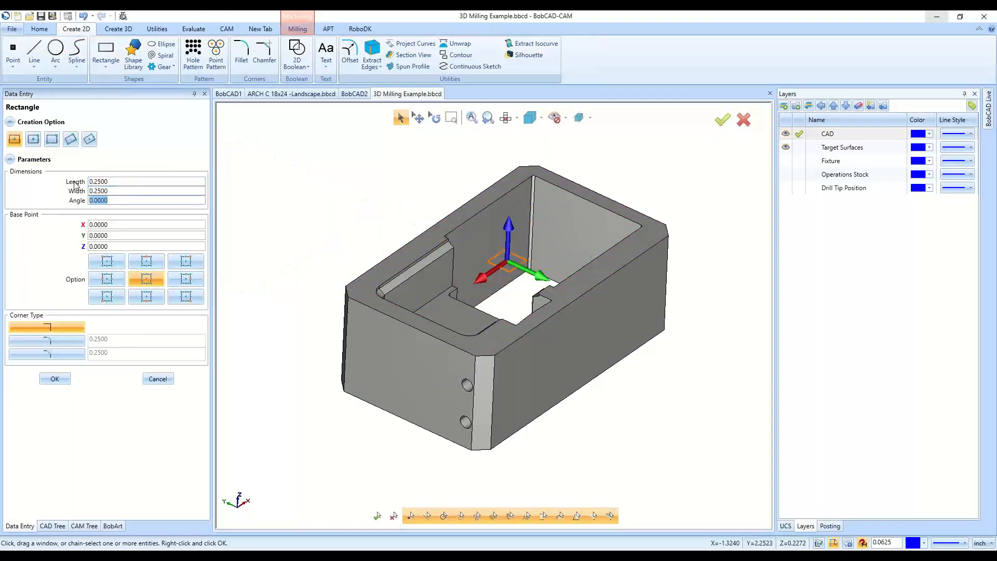
left_click(499, 335)
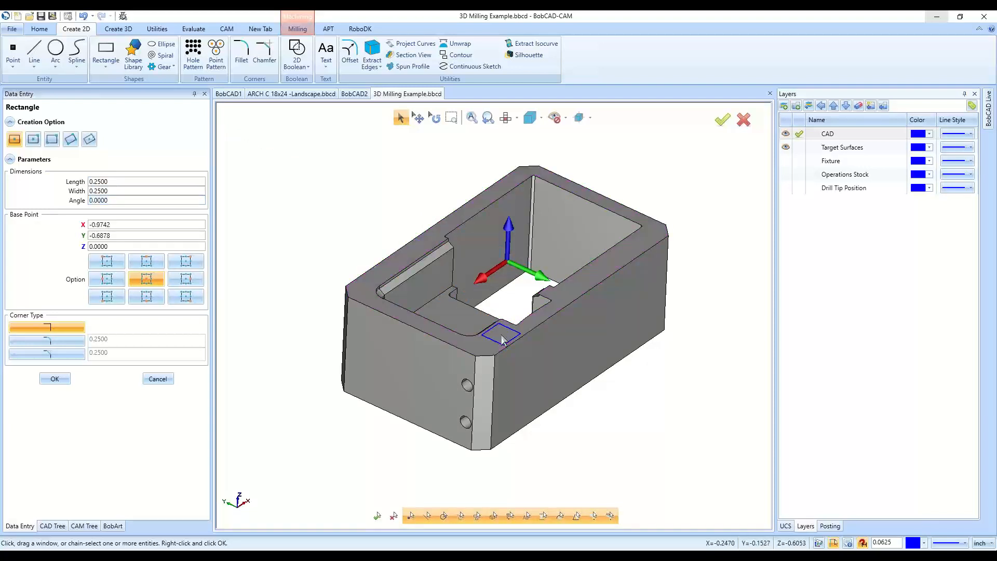
Start an Extrude Boss and switch the model display to wireframe to expose the small square's lines
left_click(108, 30)
left_click(98, 52)
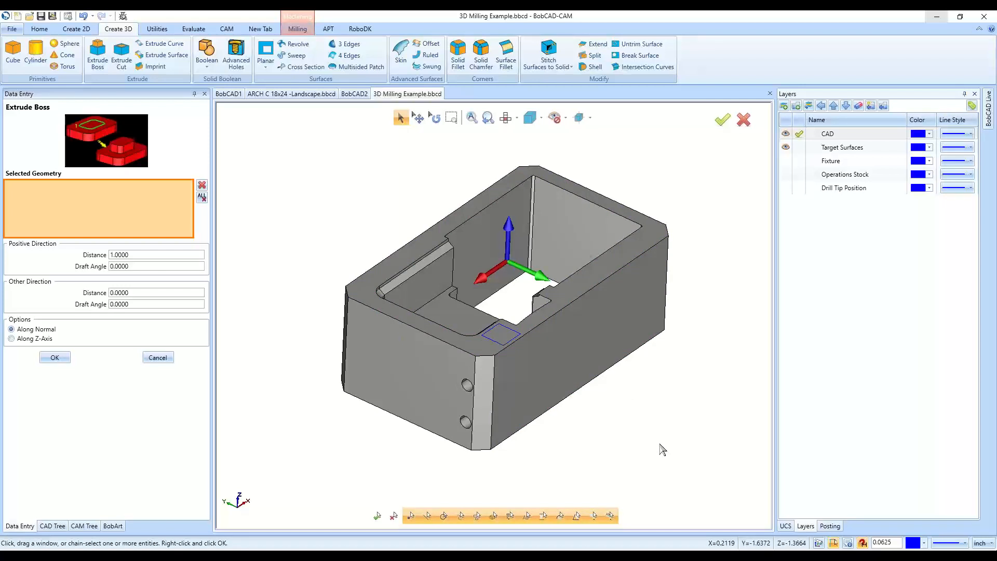
scroll(491, 344, "up", 5)
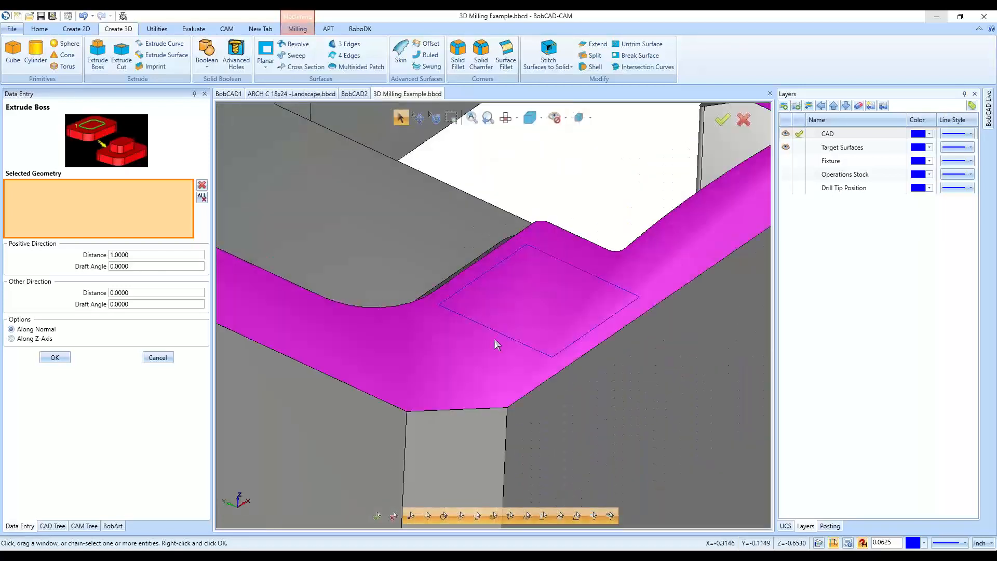
scroll(512, 338, "down", 5)
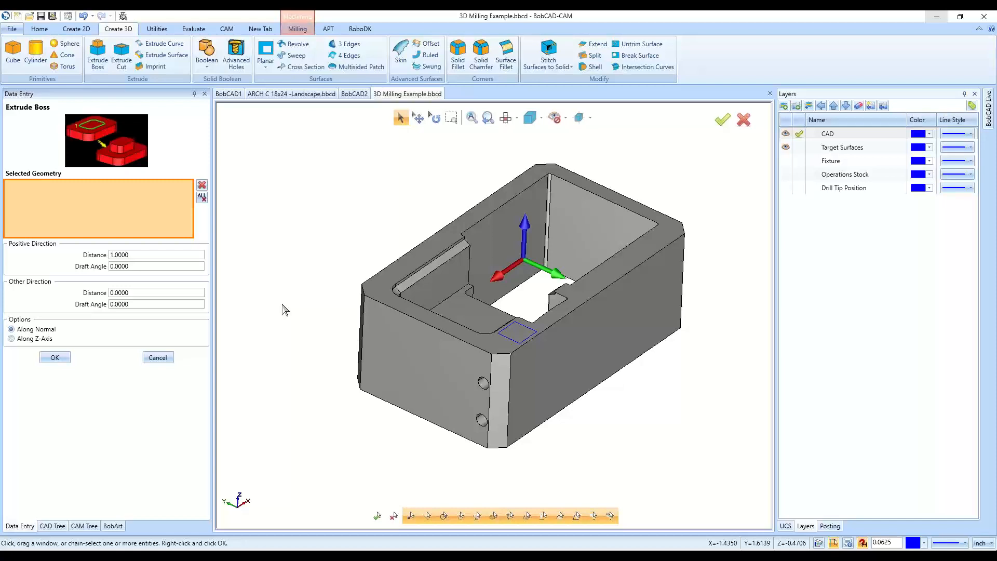
key("t")
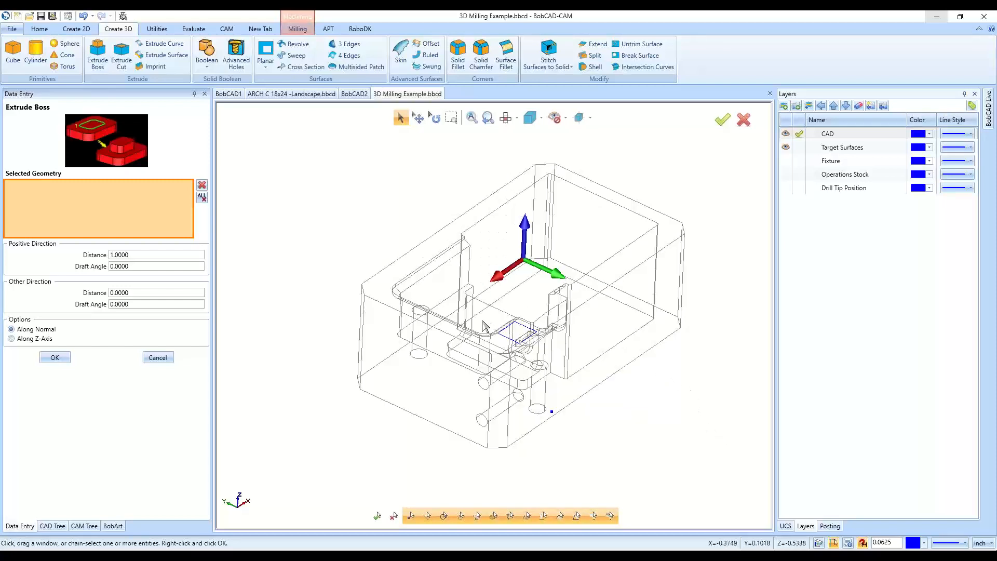
Select all four lines of the small square as the Extrude Boss profile
scroll(482, 325, "up", 2)
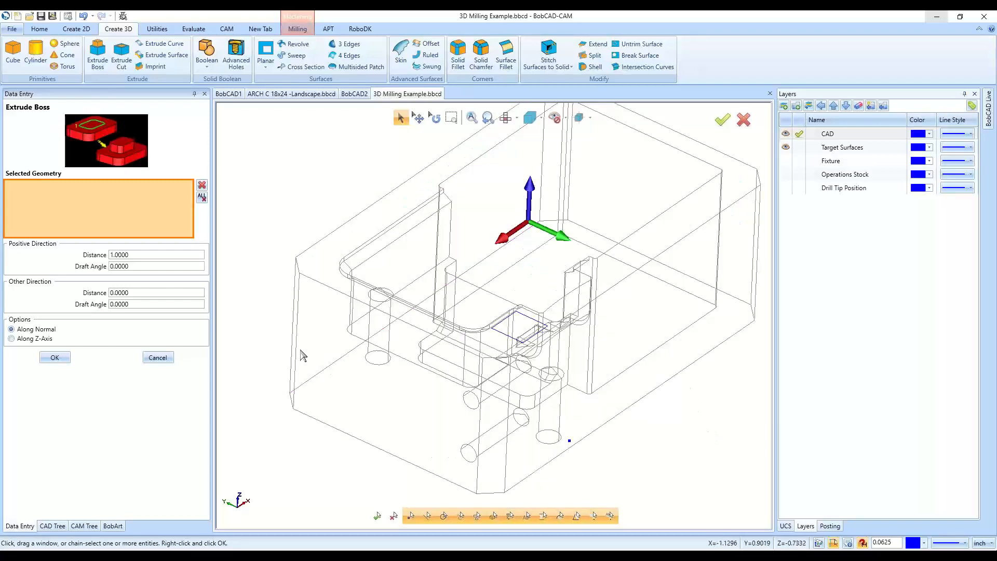
scroll(522, 327, "up", 3)
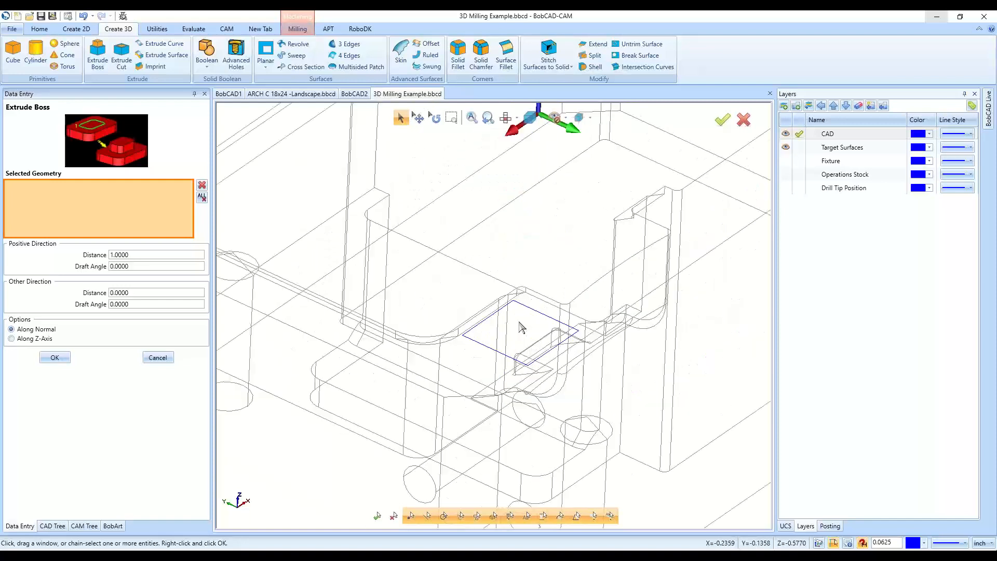
scroll(521, 327, "up", 3)
left_click(547, 268)
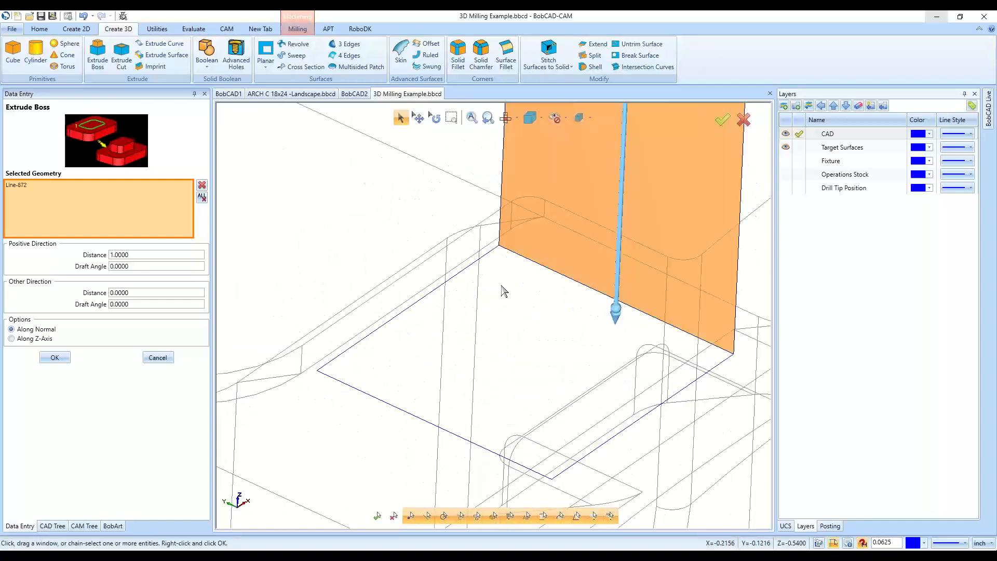
left_click(415, 310)
left_click(385, 404)
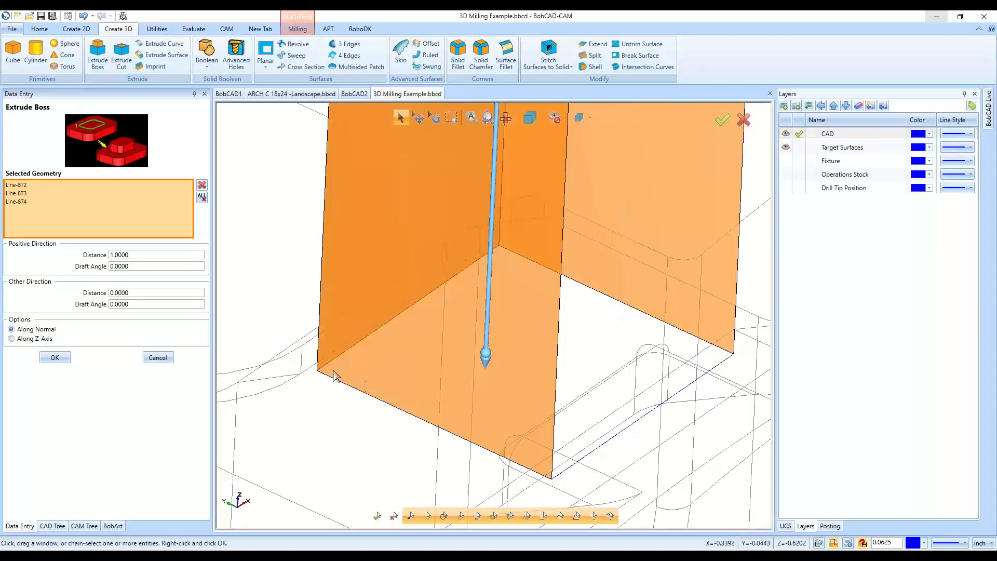
scroll(295, 366, "down", 3)
scroll(446, 406, "up", 5)
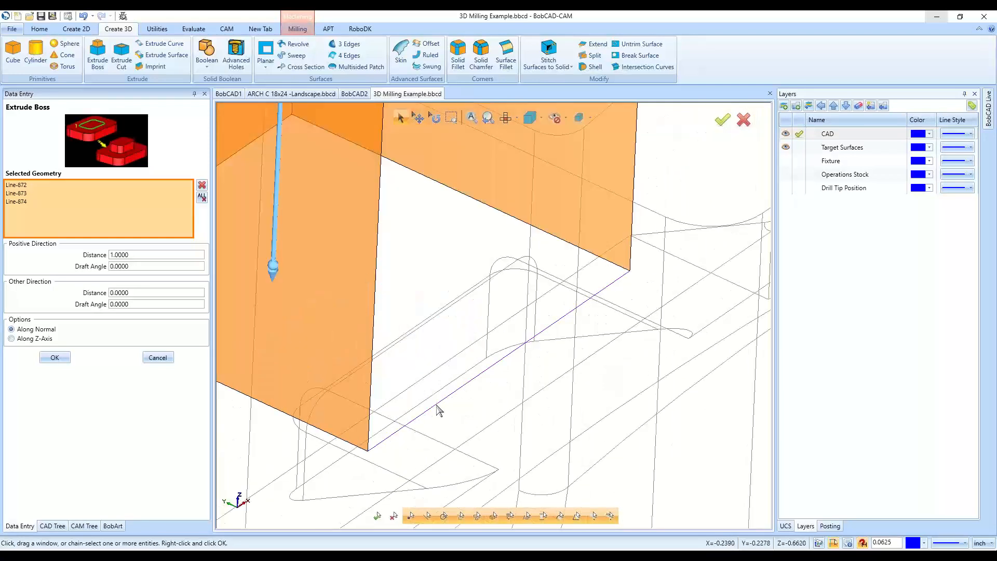
left_click(437, 405)
scroll(455, 349, "down", 5)
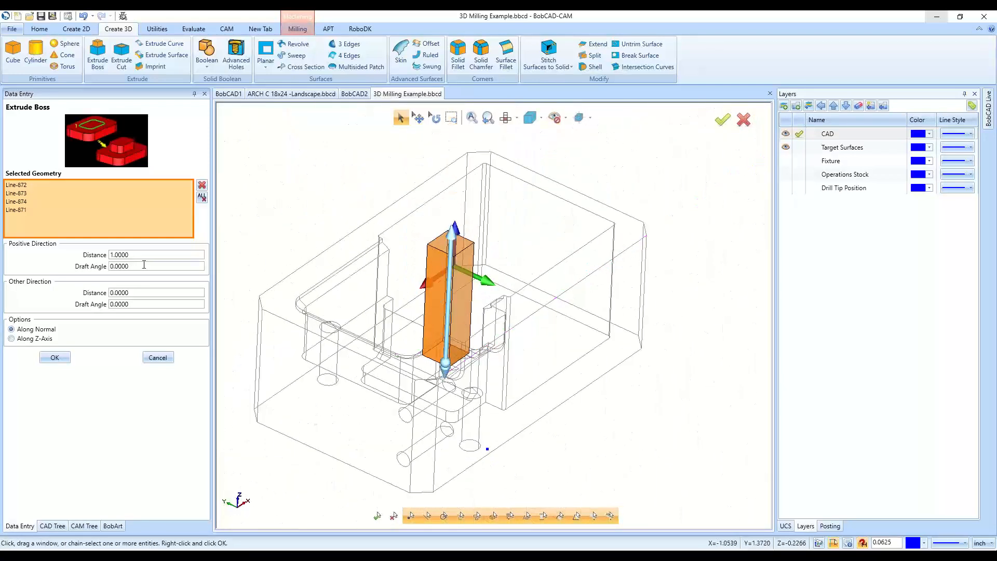
Extrude the selected square 0.5 along its normal to create a boss on the part's top face
double_click(128, 255)
type(".2")
key("BackSpace")
type("5")
key("Tab")
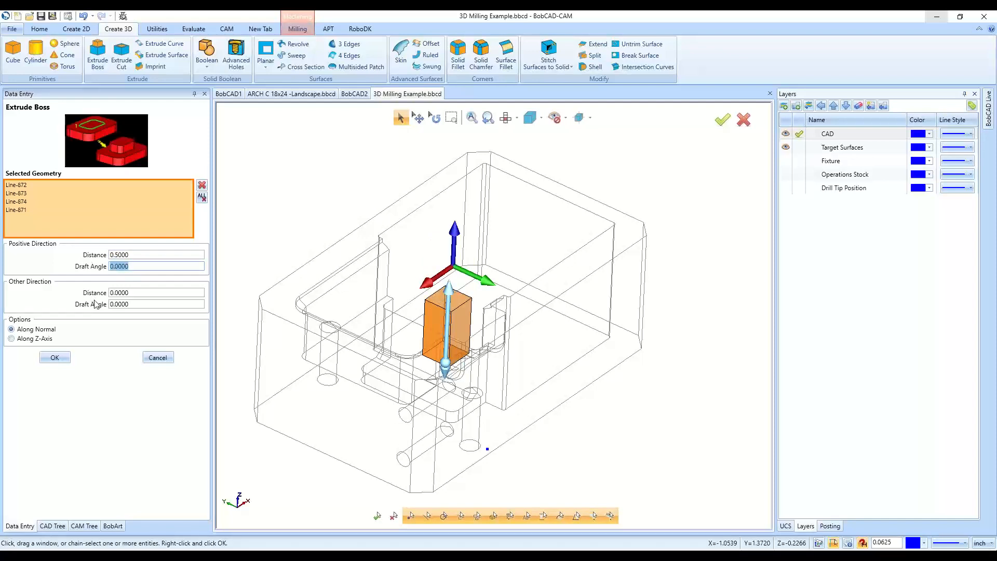
left_click(55, 358)
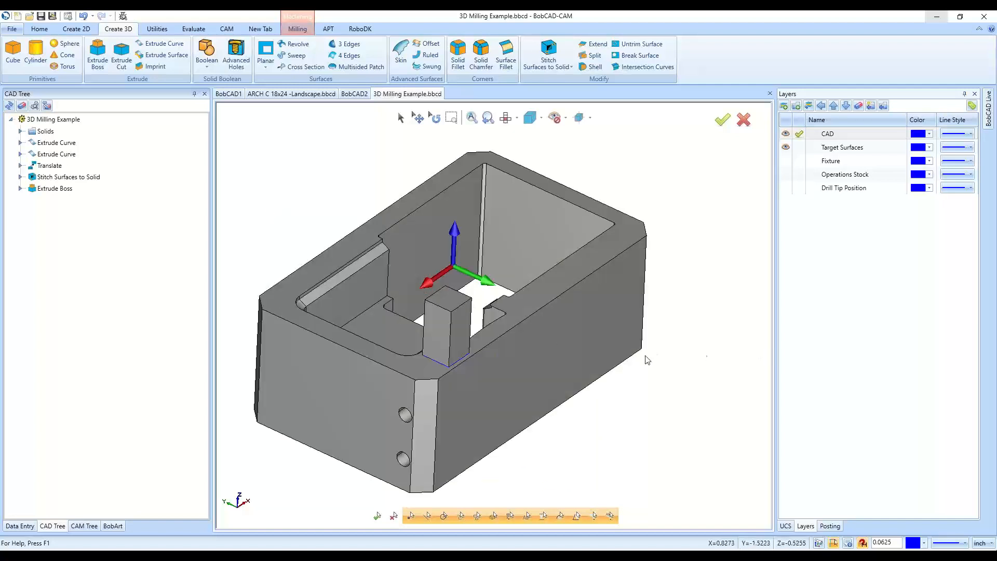
middle_click_drag(645, 356, 582, 290)
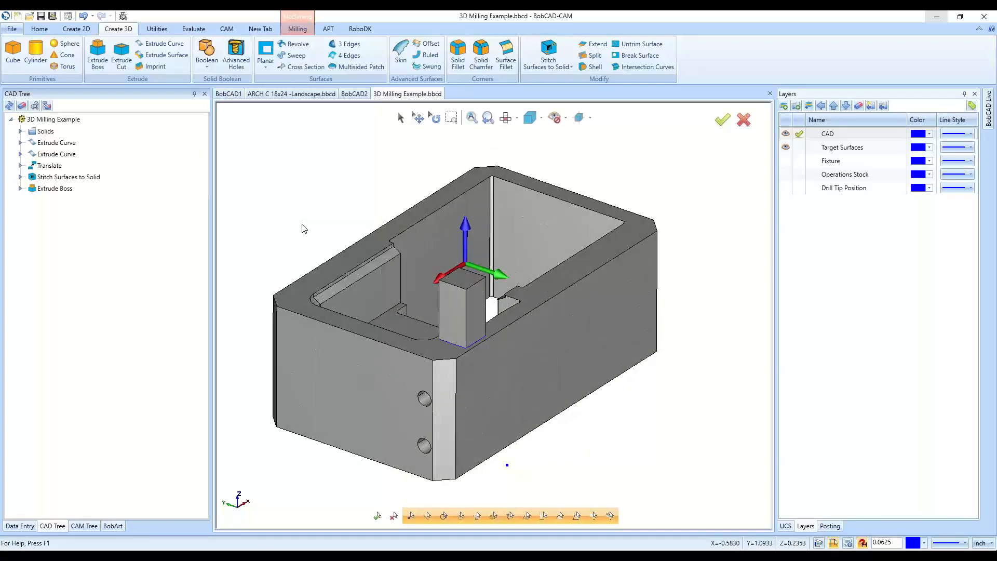
mouse_move(304, 228)
middle_mouse_down()
mouse_move(337, 258)
mouse_move(418, 272)
mouse_move(550, 345)
mouse_move(476, 272)
mouse_move(457, 267)
mouse_move(459, 290)
mouse_move(494, 311)
mouse_move(597, 353)
mouse_move(659, 321)
middle_mouse_up()
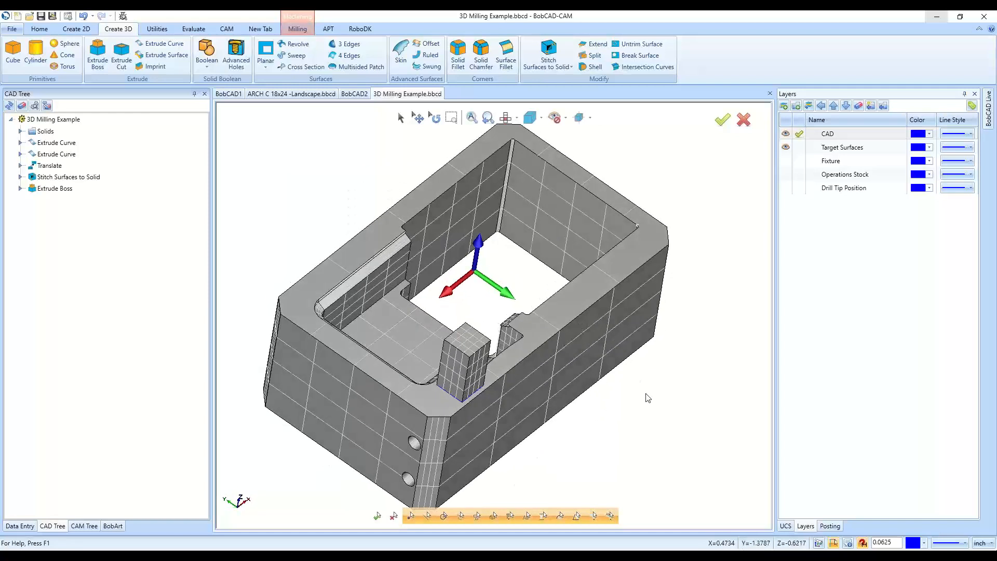
Switch the model display repeatedly between shaded and wireframe, ending on a shaded view with edges and without surface grid lines
middle_click_drag(647, 400, 654, 394)
key("w")
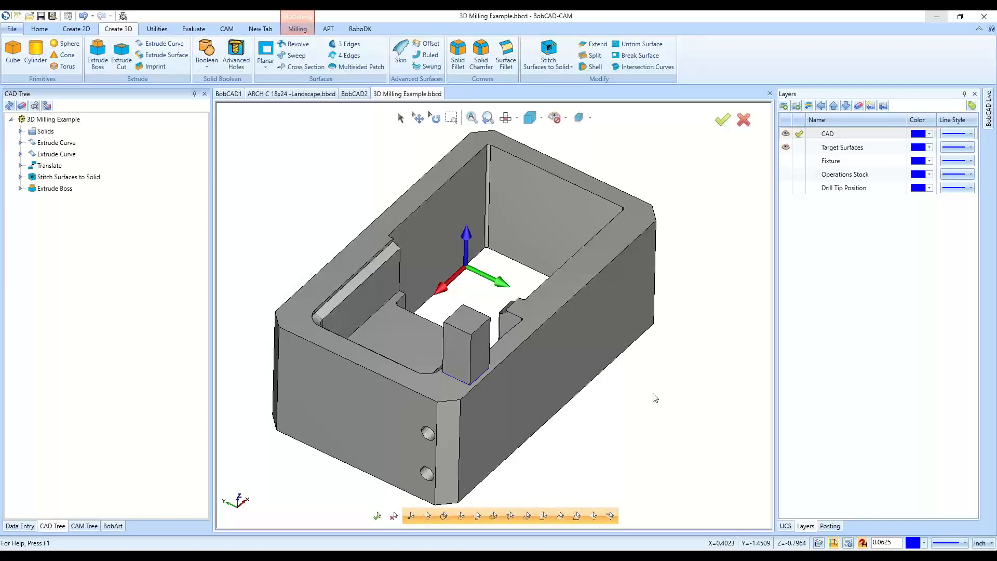
key("w")
key("w")
key("w")
key("w")
key("w")
key("w")
key("w")
key("w")
scroll(618, 379, "down", 2)
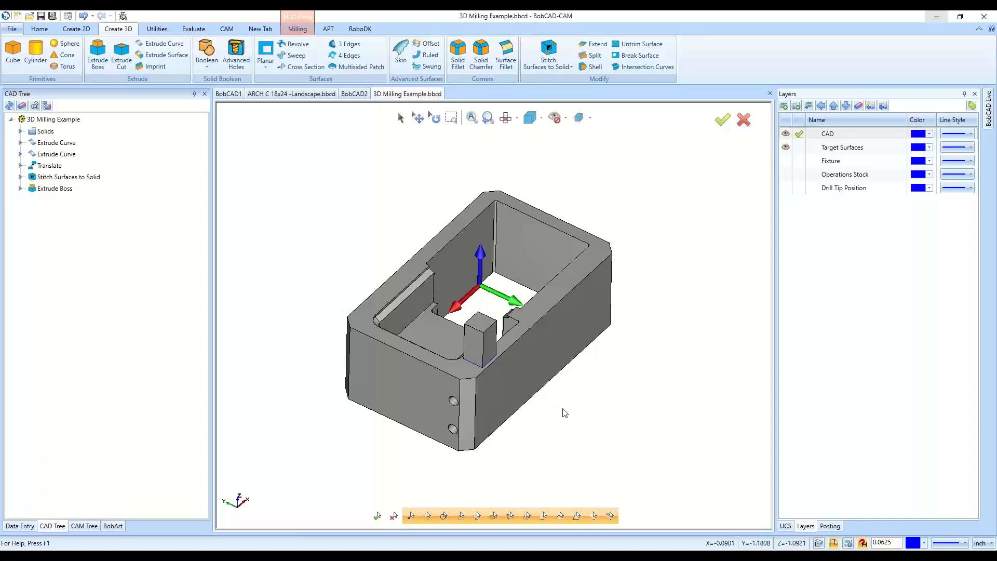
key("ctrl+w")
key("ctrl+w")
scroll(564, 413, "down", 2)
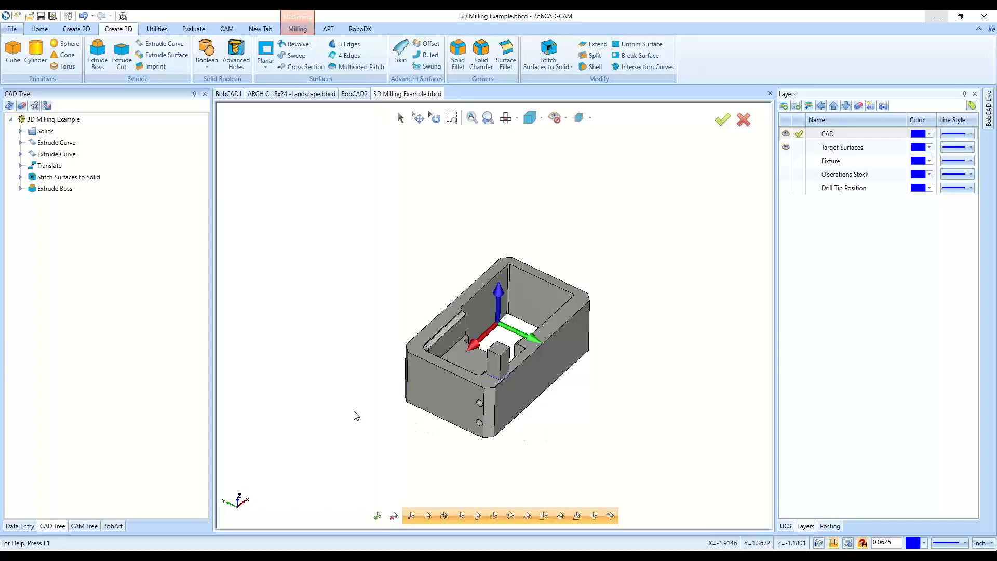
Examine the part and its square boss from the standard top, front, bottom, side and isometric views, and review the available view presets
key("1")
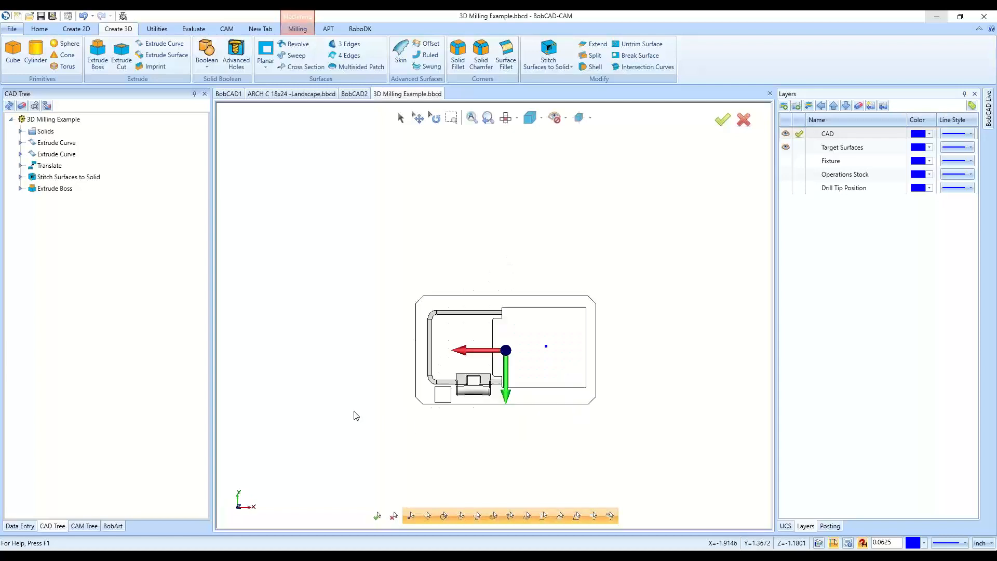
key("2")
key("3")
key("4")
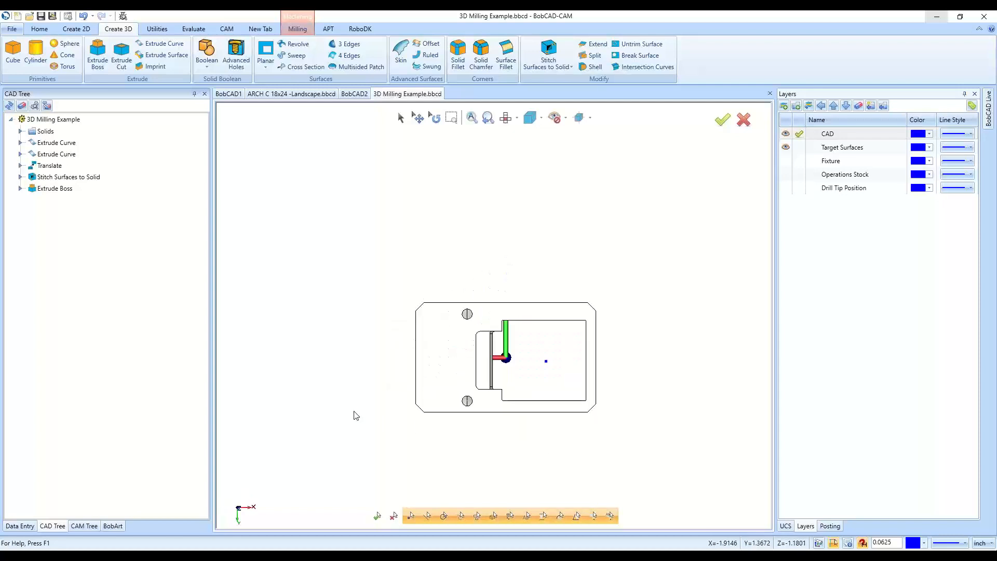
key("5")
key("6")
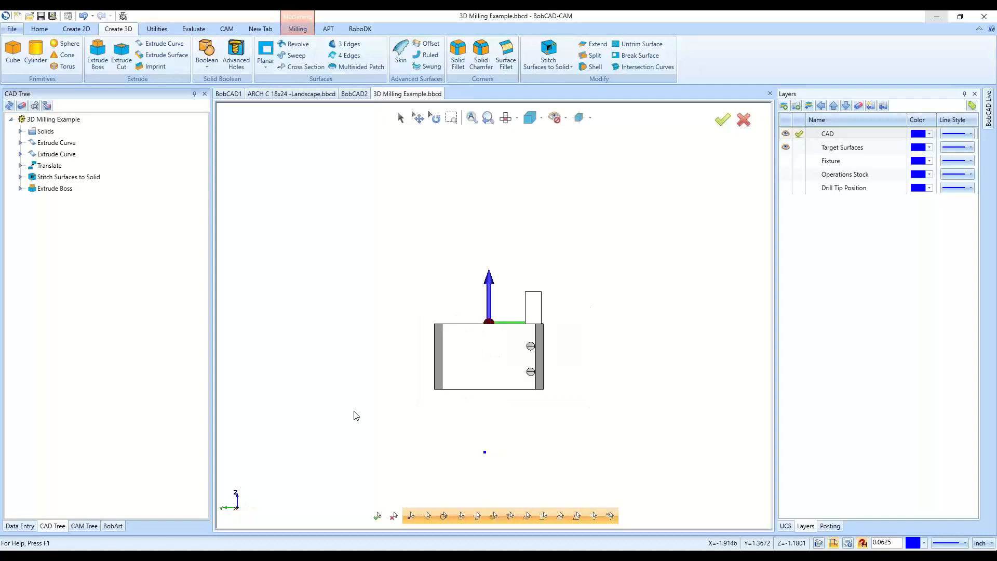
key("1")
scroll(541, 376, "up", 3)
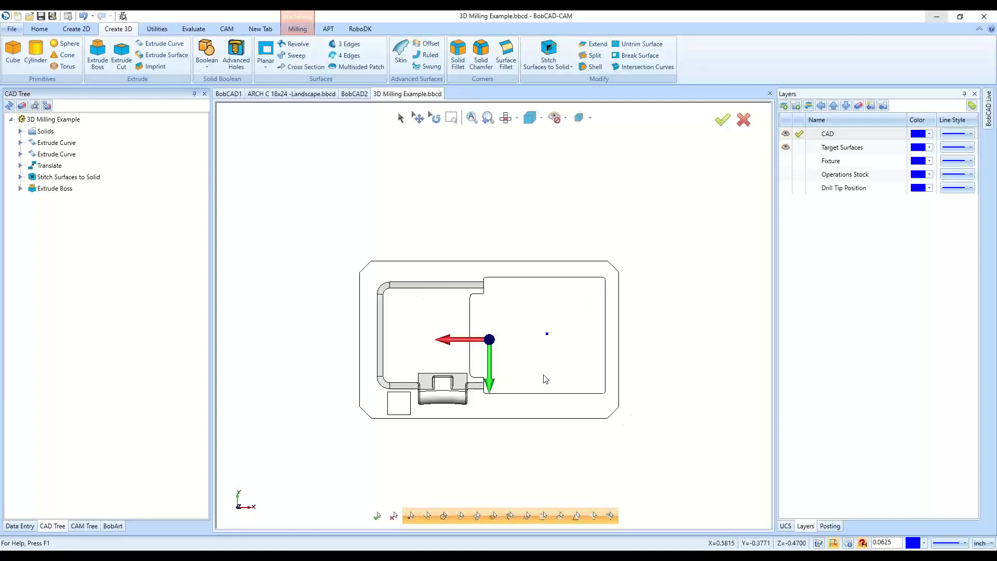
middle_click_drag(542, 378, 574, 363)
key("2")
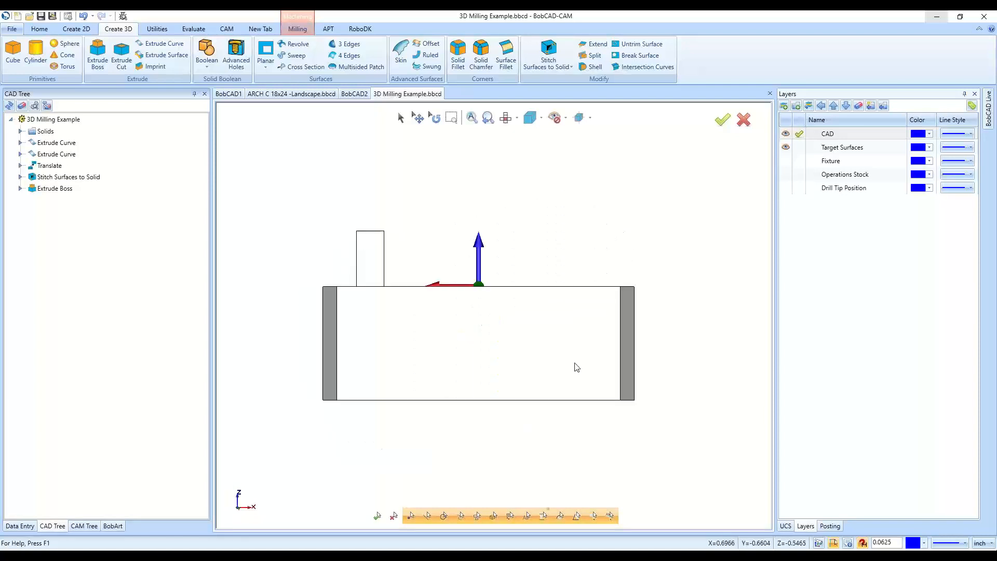
key("7")
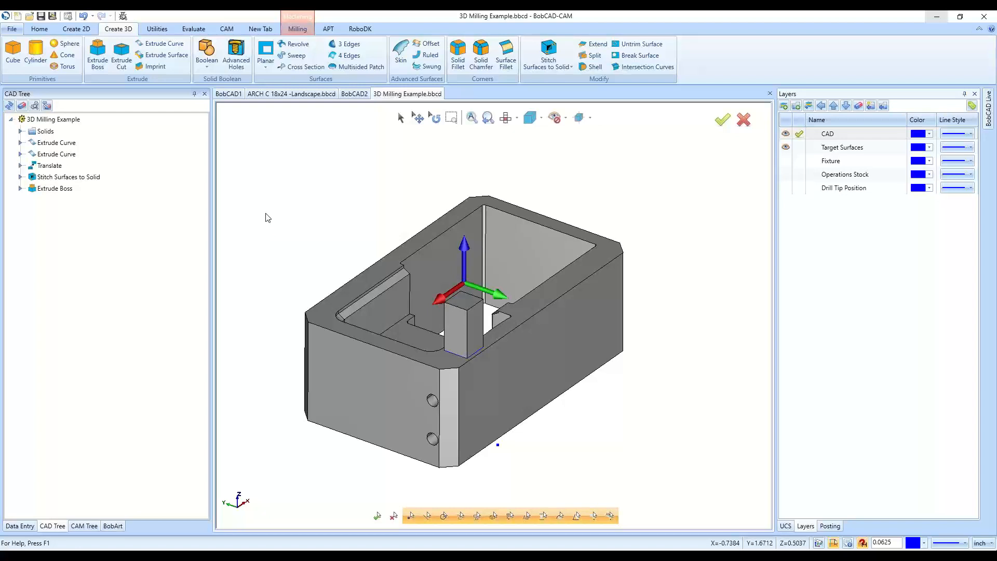
scroll(283, 234, "down", 2)
scroll(312, 269, "up", 2)
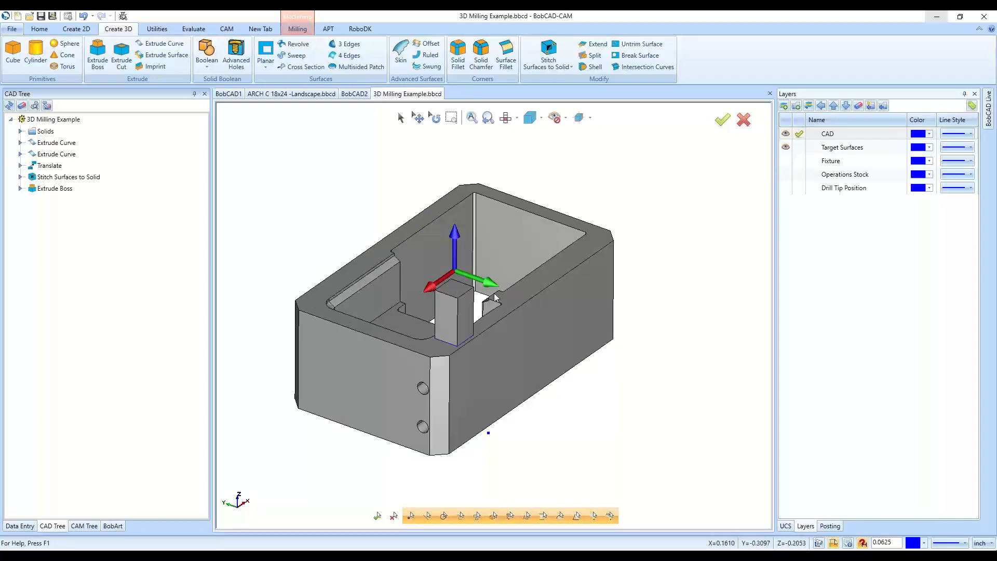
middle_click_drag(497, 297, 467, 289)
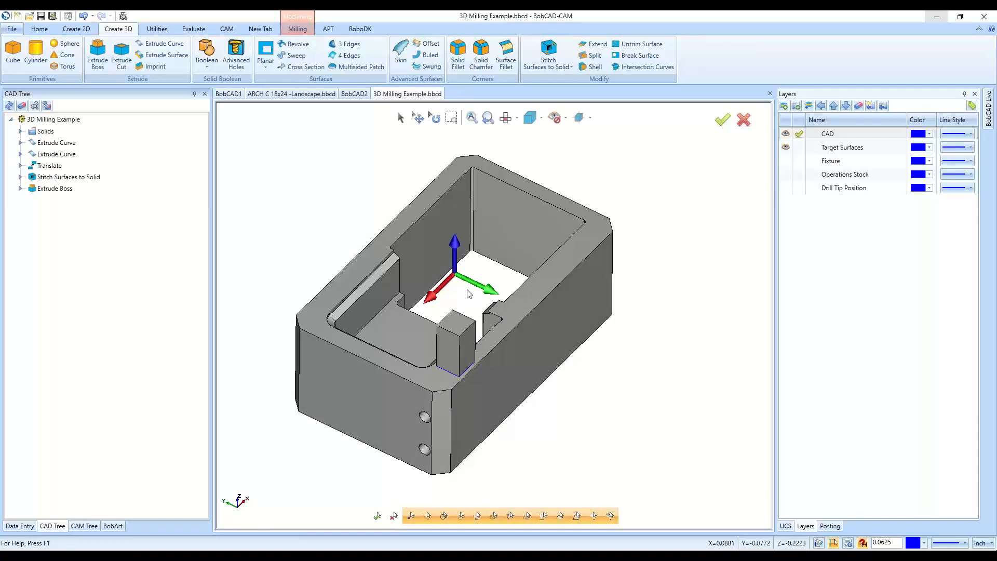
left_click(516, 118)
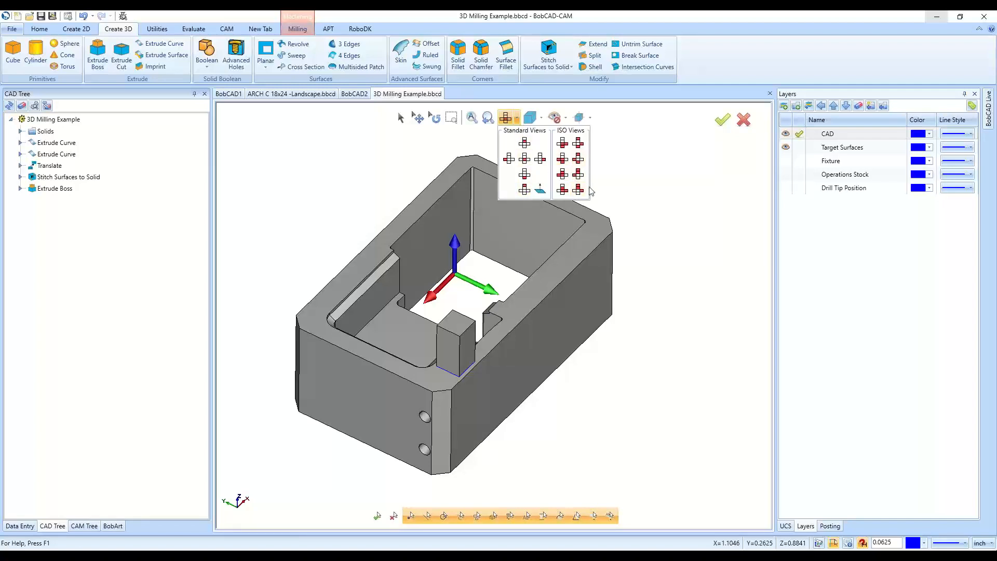
left_click(615, 162)
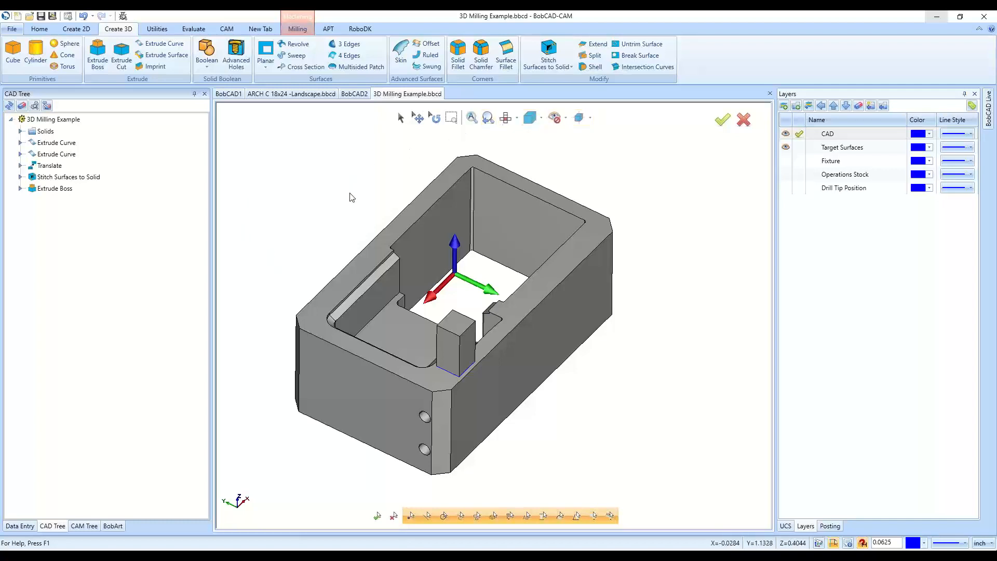
Add a Mill 3 Axis feature to Machine Setup - 1 and select the entire solid body as its geometry
left_click(84, 526)
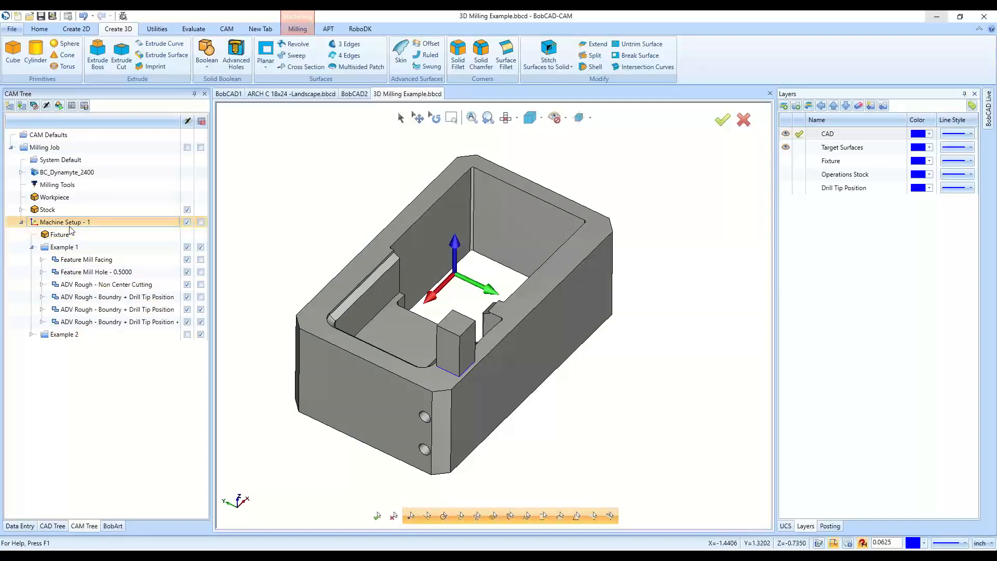
right_click(100, 224)
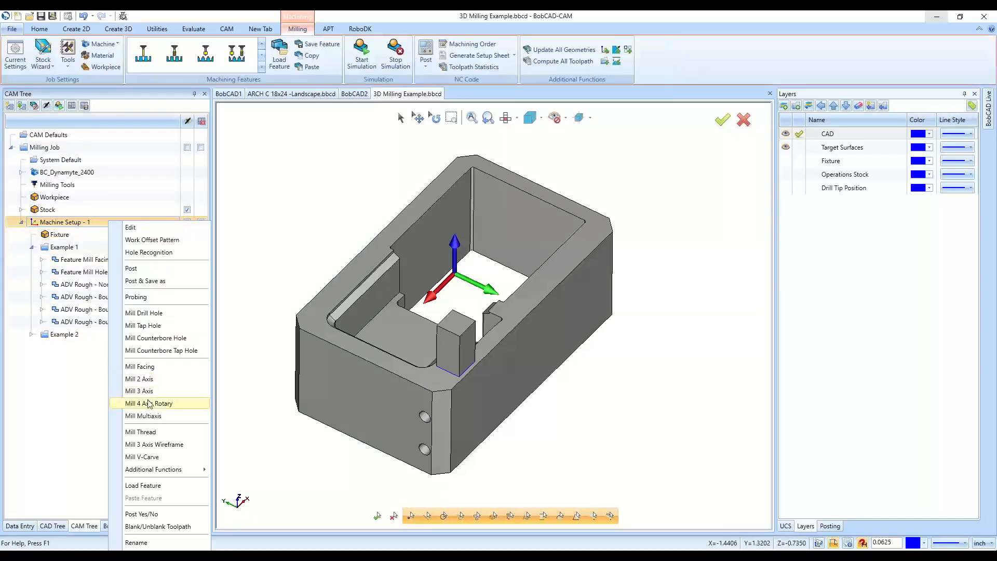
left_click(253, 342)
left_click(451, 174)
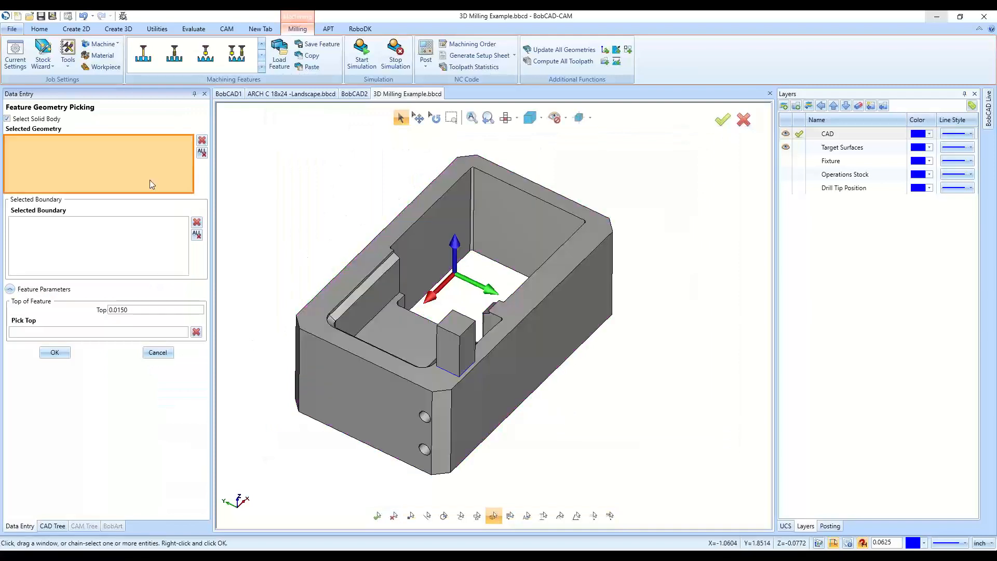
left_click(293, 371)
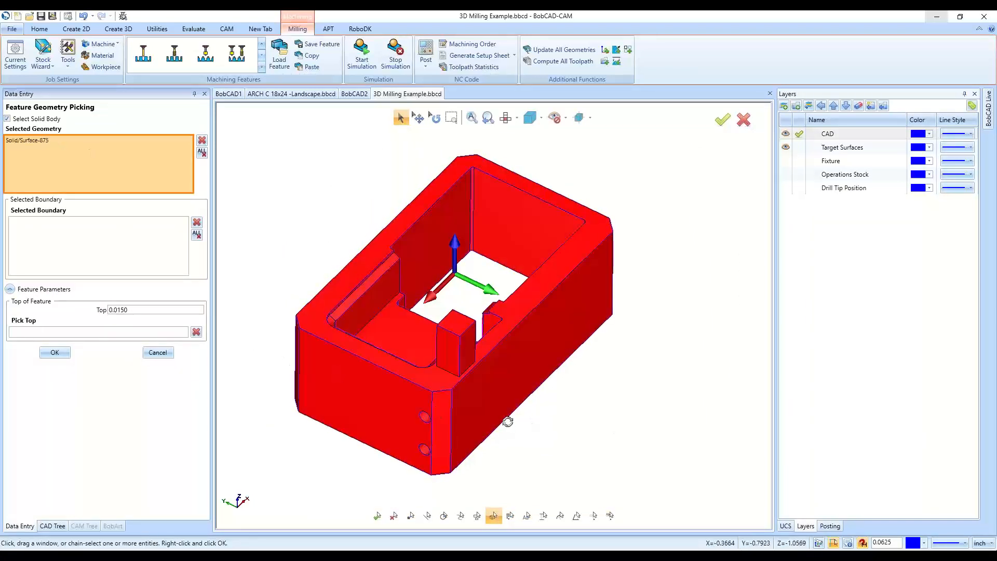
middle_click_drag(507, 416, 545, 407)
middle_click_drag(235, 322, 276, 300)
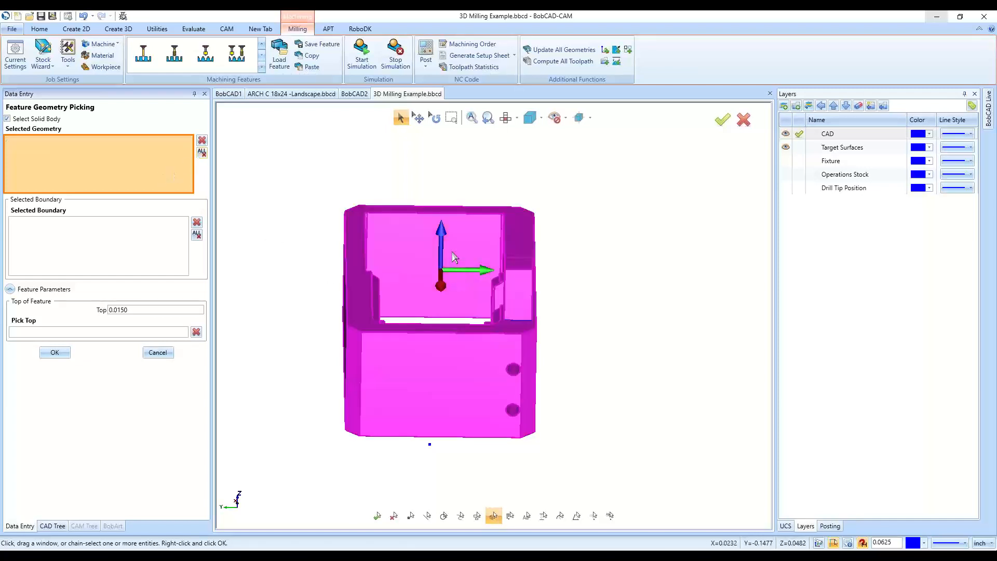
Clear the feature geometry, turn off Select Solid Body, and pick the large opening's inner walls and the pocket floor as individual faces
left_click(202, 152)
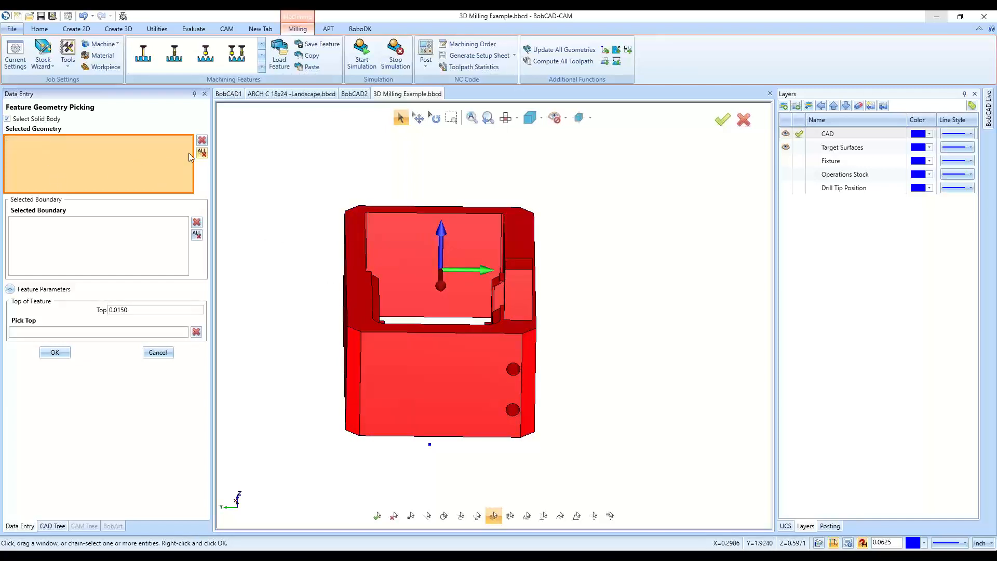
left_click(55, 121)
left_click(422, 245)
middle_click_drag(299, 359, 347, 282)
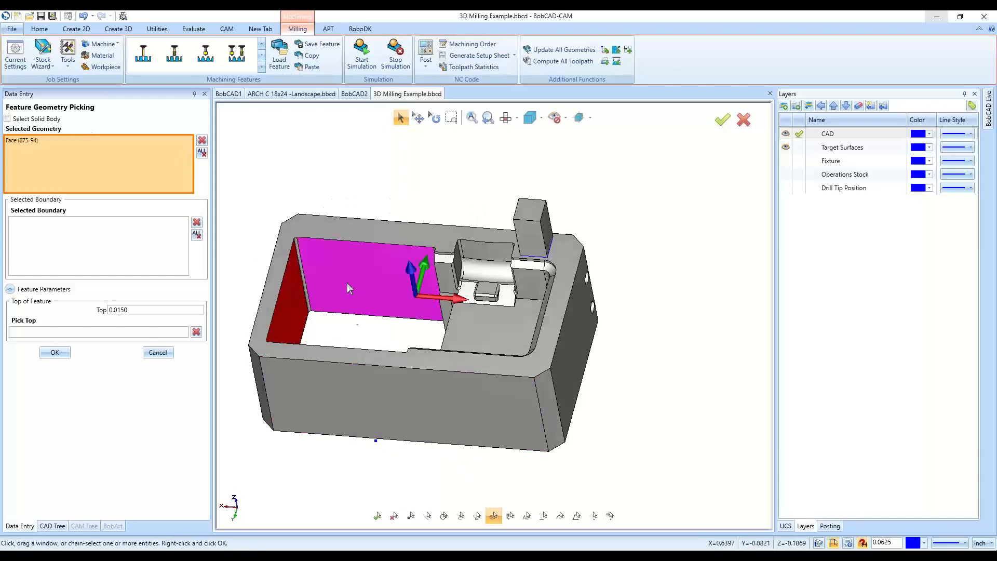
left_click(347, 283)
left_click(301, 266)
left_click(455, 317)
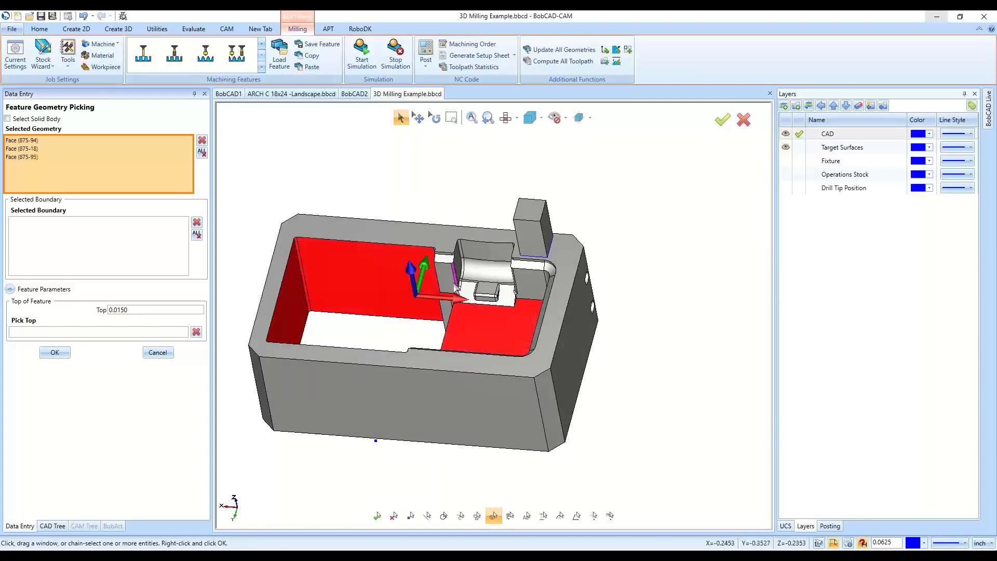
Add the narrow stepped wall faces between the large opening and the pocket to the feature geometry
left_click(446, 283)
left_click(449, 260)
left_click(450, 264)
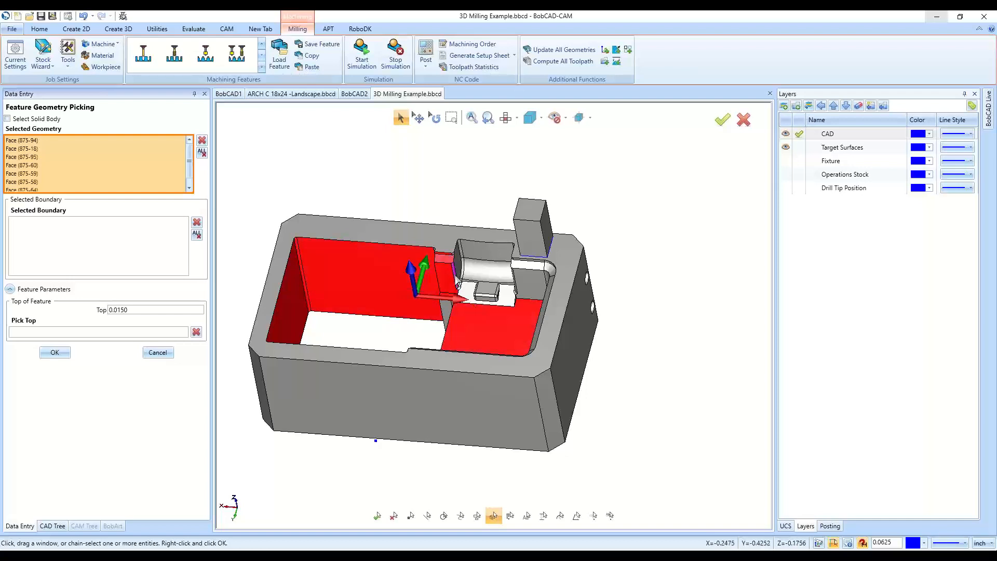
middle_click_drag(519, 453, 580, 316)
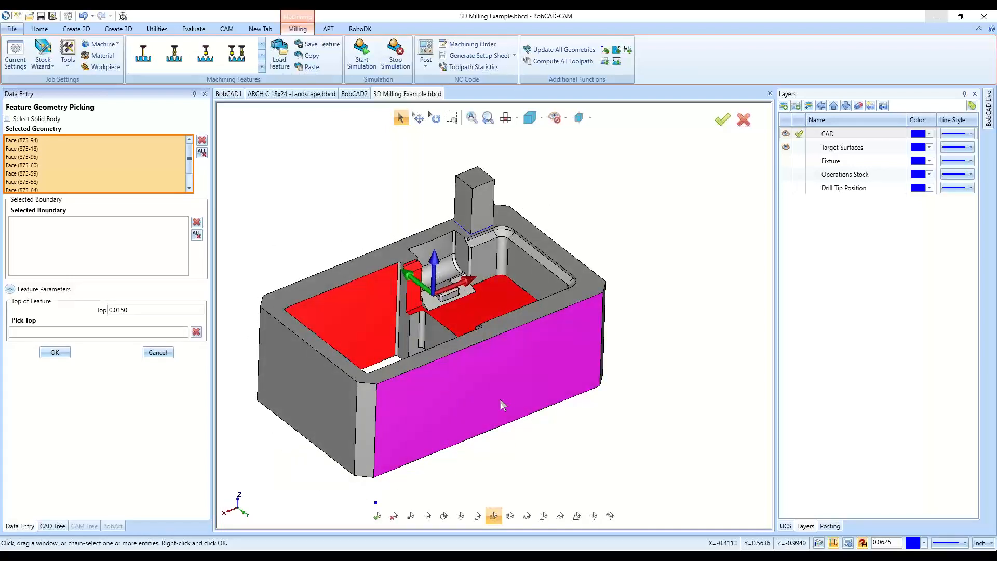
left_click(397, 322)
left_click(399, 322)
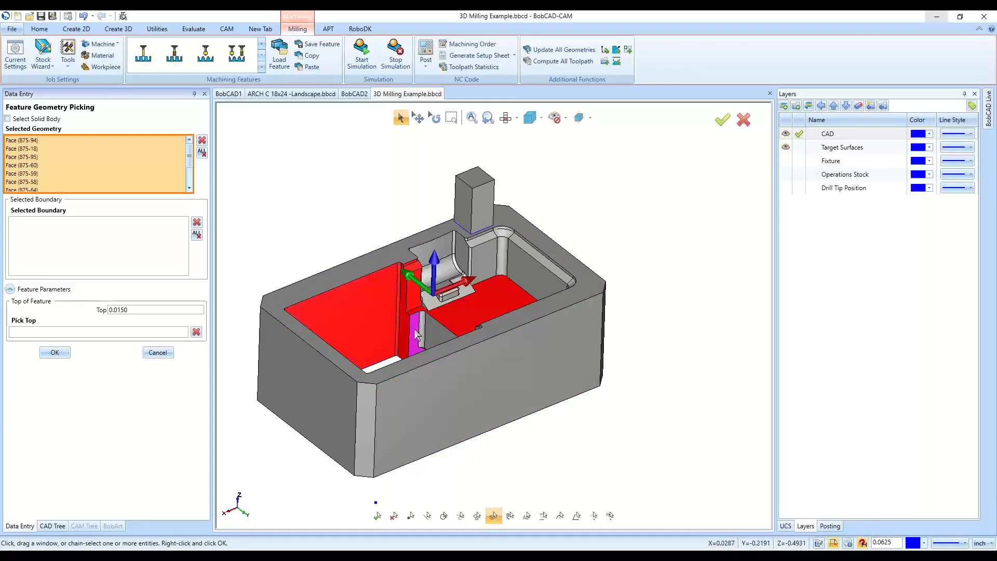
left_click(432, 331)
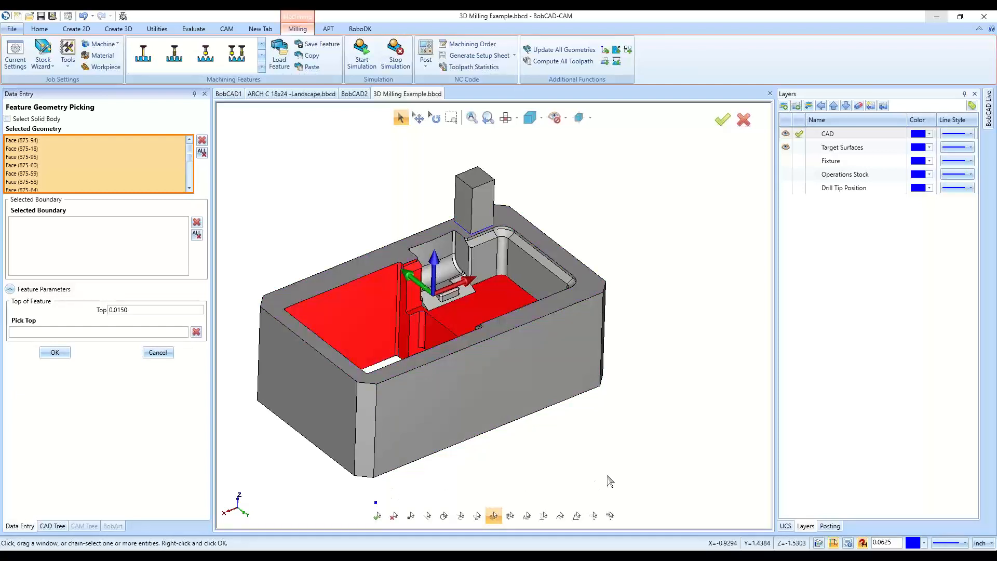
Replace the picked faces with the whole part using Select Solid Body, and finish the Mill 3 Axis feature with its default settings
left_click(204, 155)
left_click(48, 120)
left_click(462, 201)
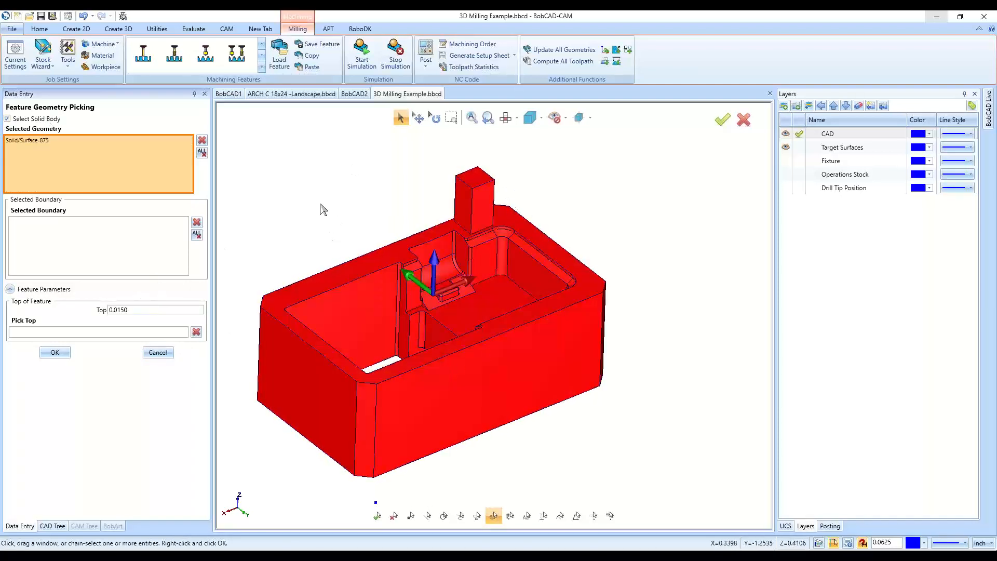
key("ctrl+1")
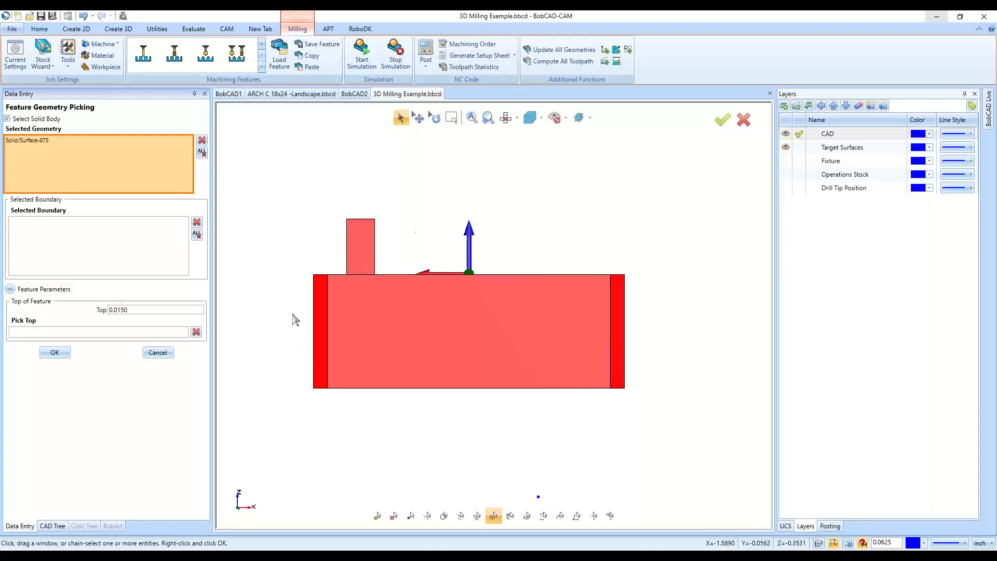
scroll(293, 318, "down", 2)
middle_click_drag(296, 318, 434, 305)
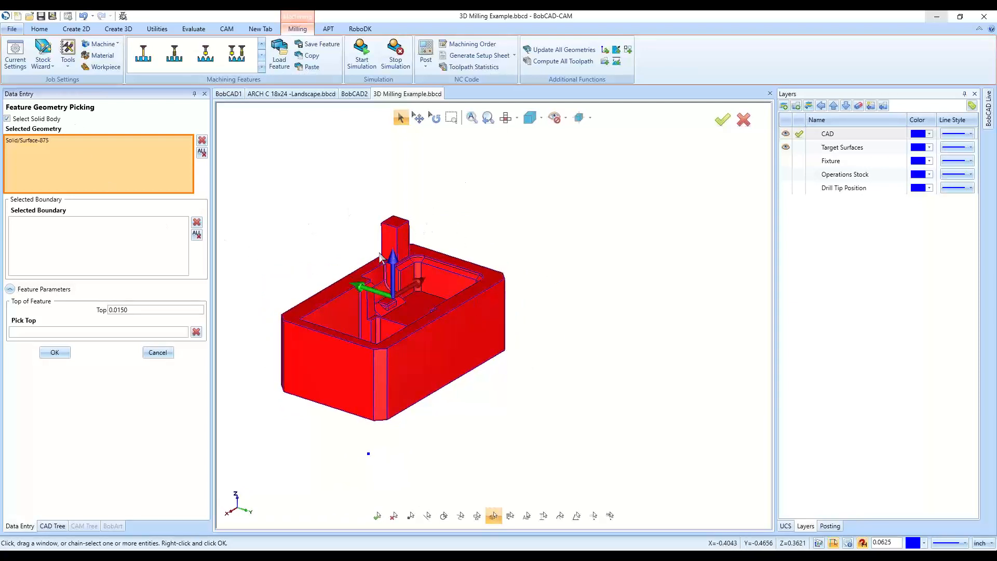
scroll(378, 252, "up", 2)
left_click(52, 352)
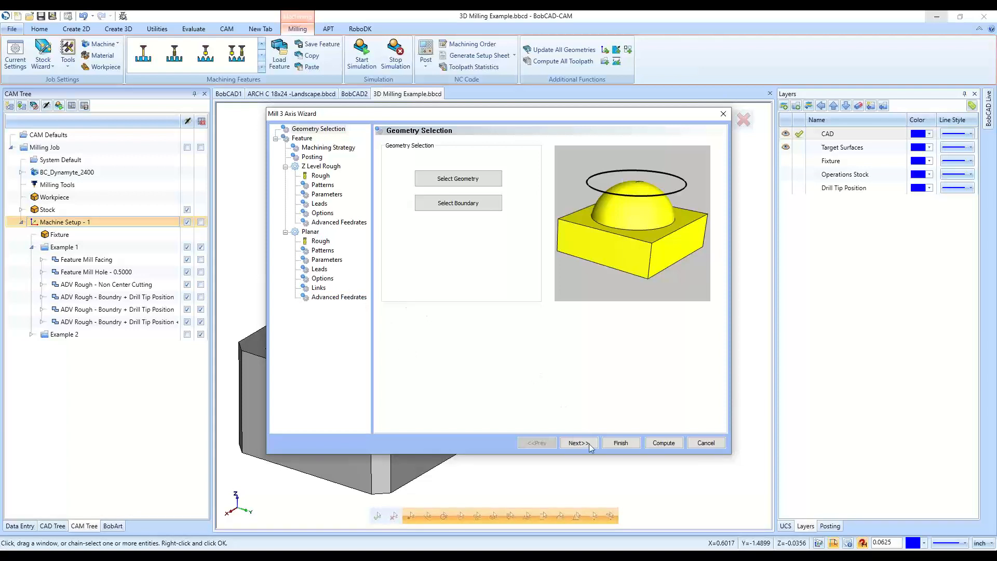
left_click(622, 443)
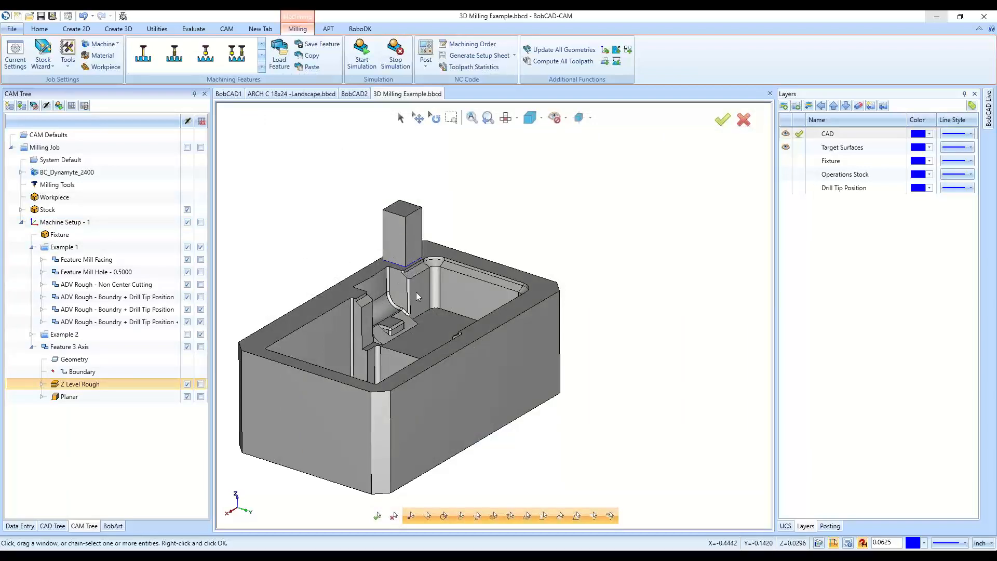
Show the Fixture layer to display the orange base plate beneath the part
scroll(451, 306, "down", 3)
middle_click_drag(453, 311, 466, 316)
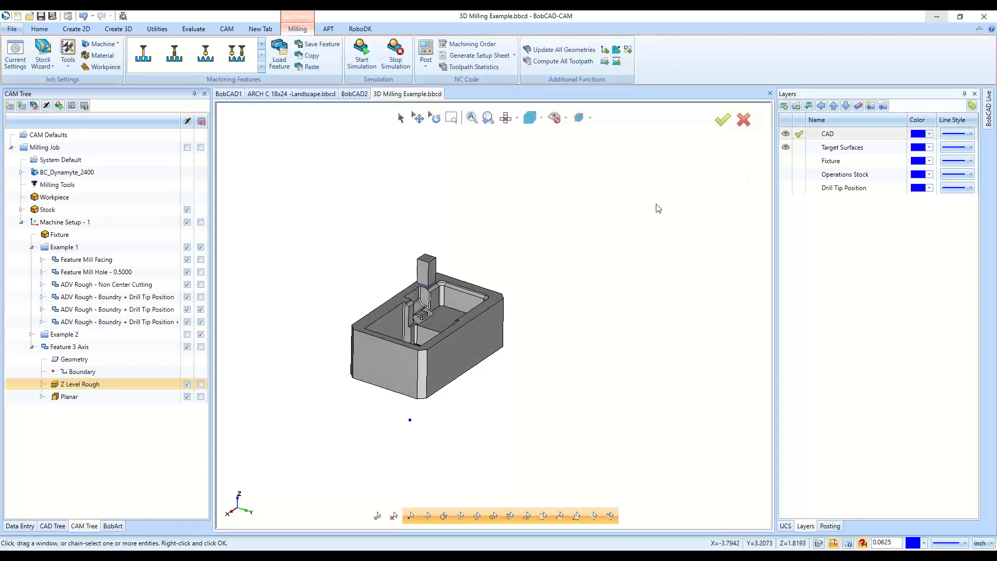
left_click(785, 160)
middle_click_drag(365, 373, 625, 312)
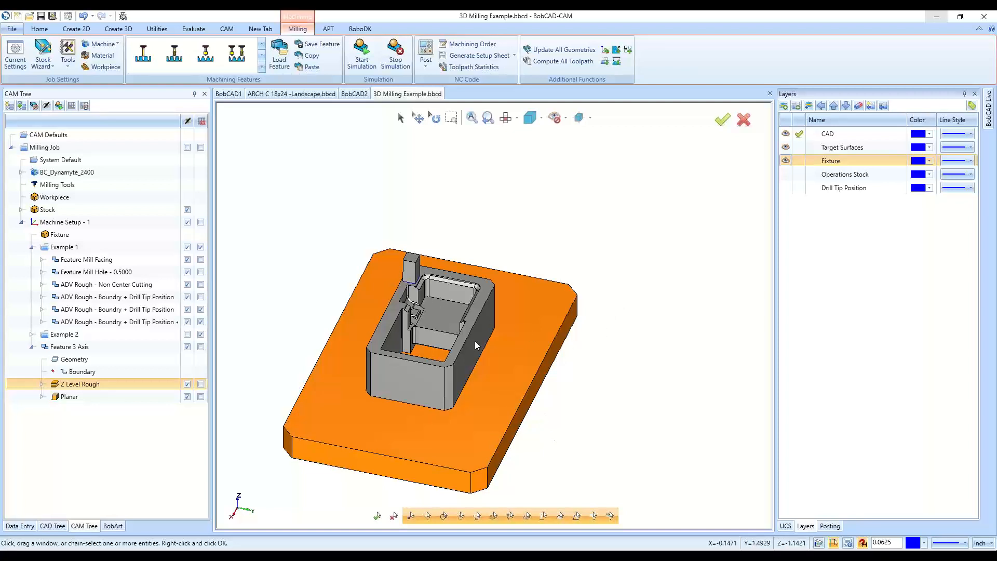
Define the orange base plate solid as the fixture geometry of Machine Setup - 1
left_click(120, 237)
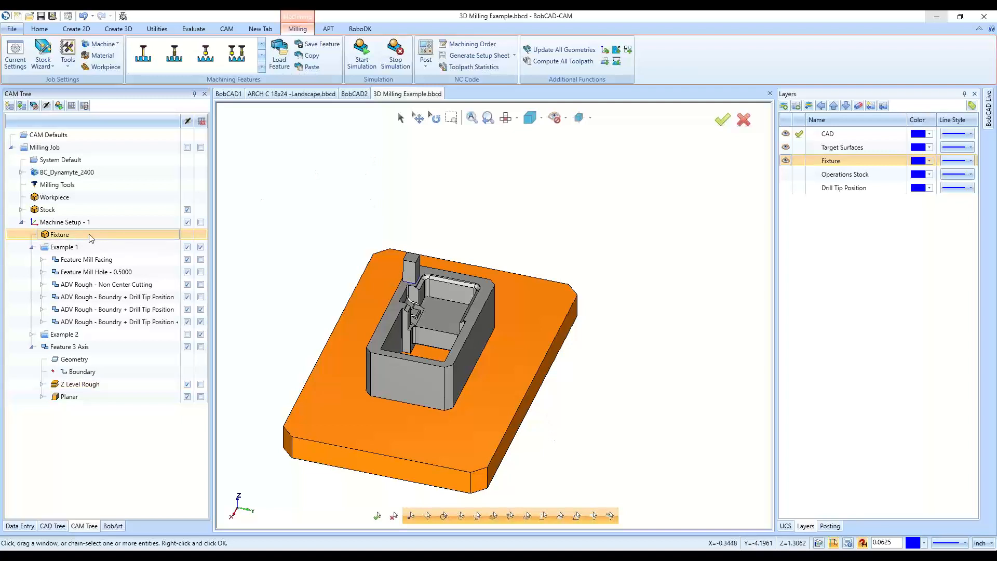
right_click(91, 237)
left_click(112, 253)
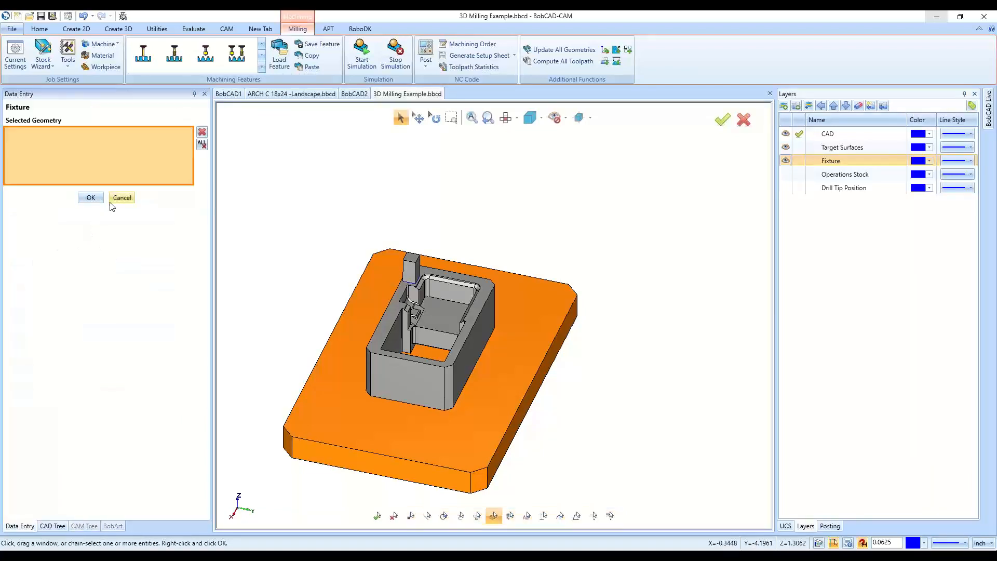
left_click(338, 392)
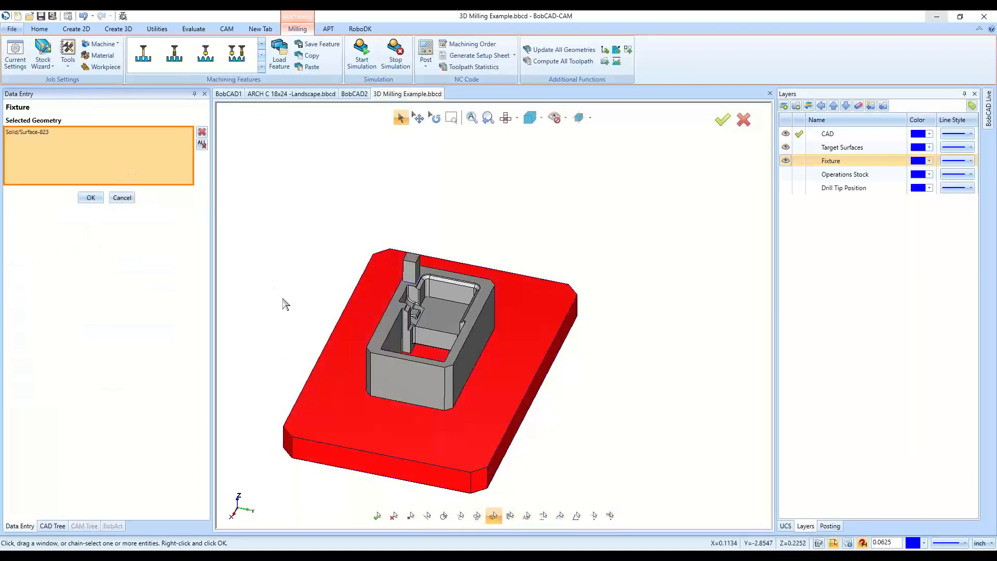
left_click(90, 198)
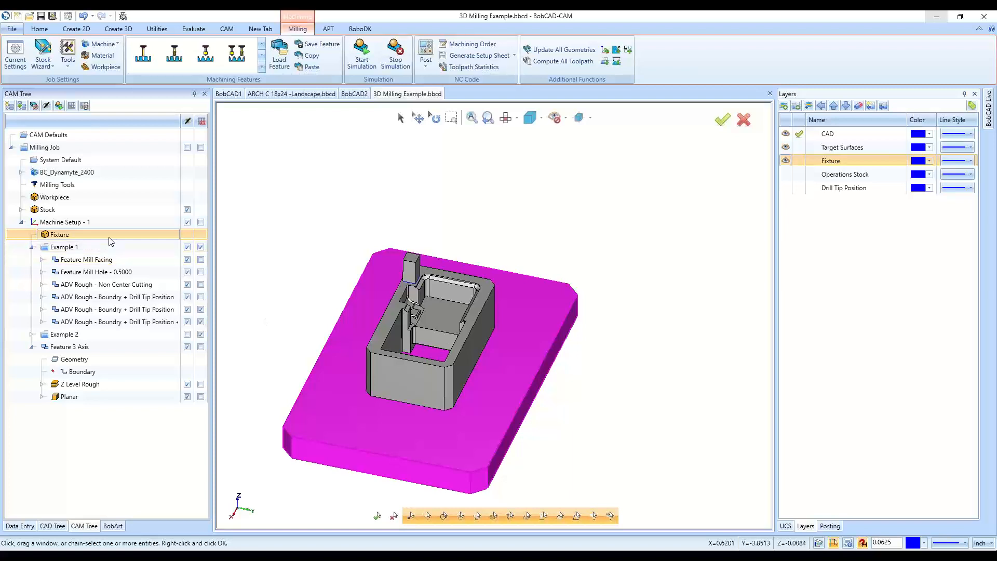
Collapse the Example 1 folder and Feature 3 Axis in the machine setup, leaving Example 2 collapsed as well
left_click(32, 247)
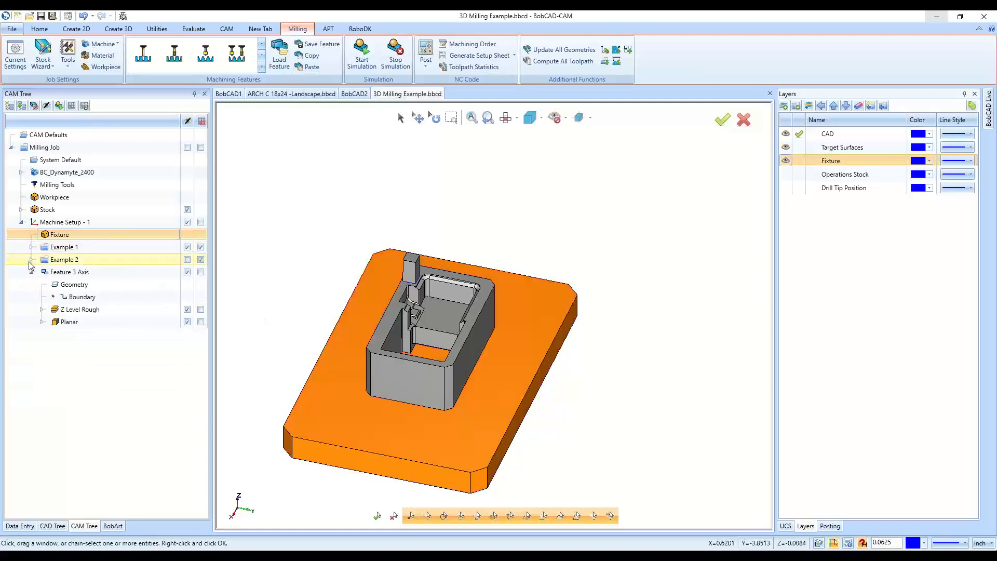
left_click(30, 260)
left_click(32, 260)
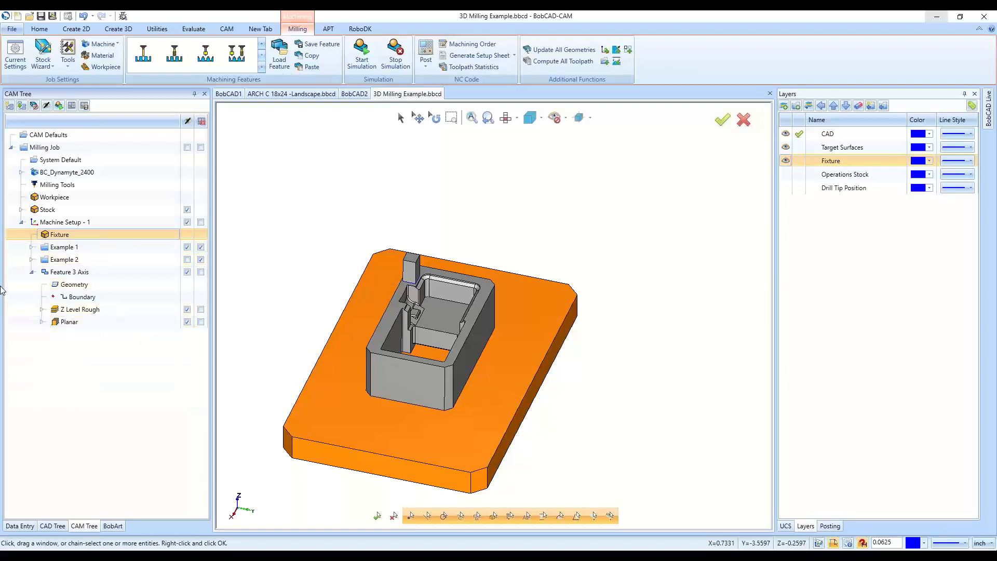
left_click(31, 272)
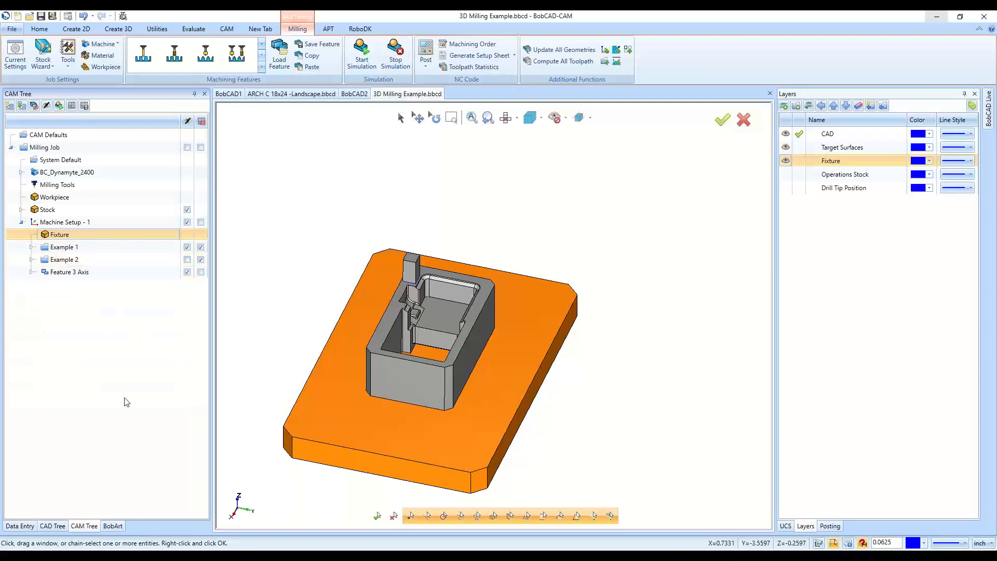
Edit Feature 3 Axis and replace its Z Level Rough and Planar operations with Advanced Rough in the machining strategy
double_click(71, 272)
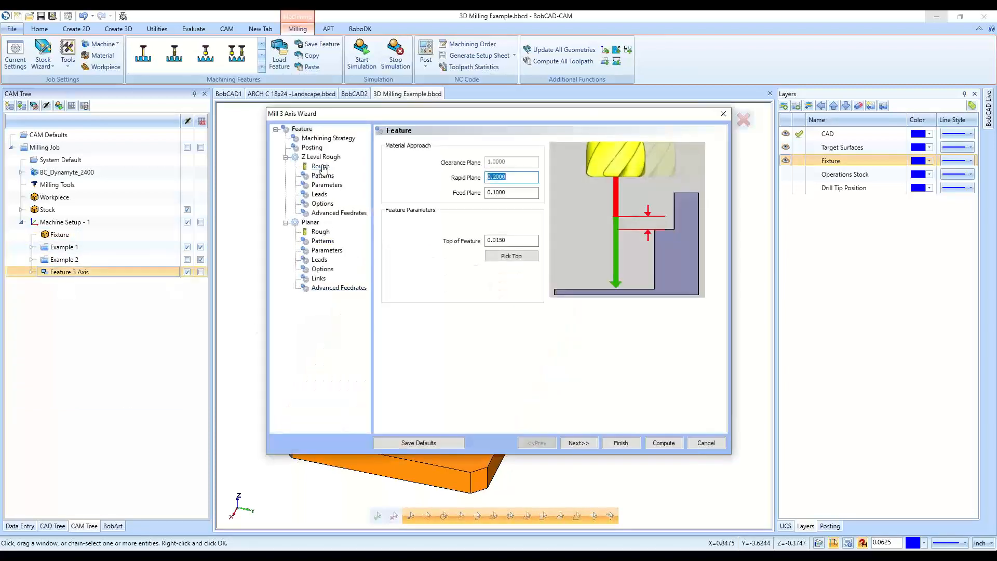
left_click(327, 139)
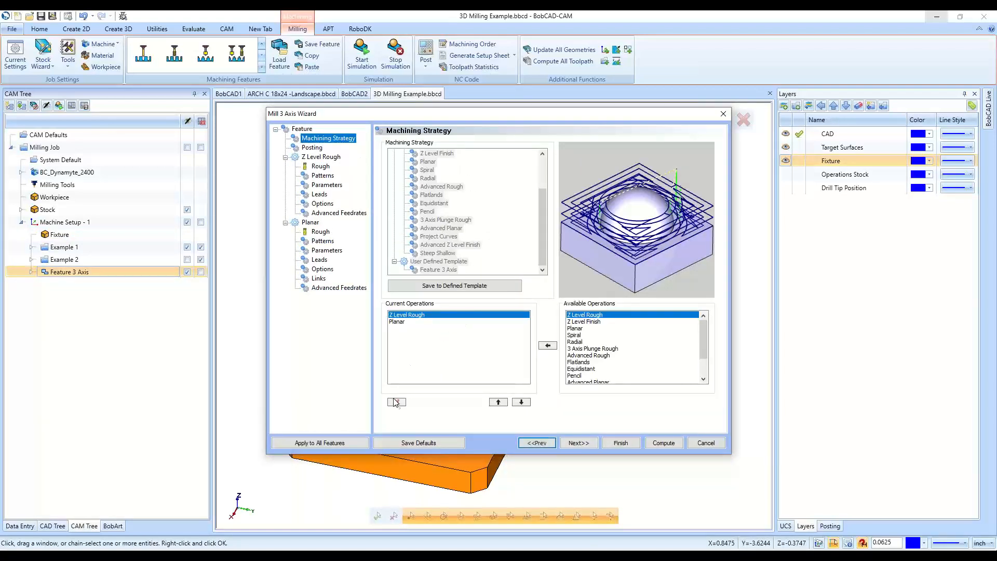
left_click(396, 401)
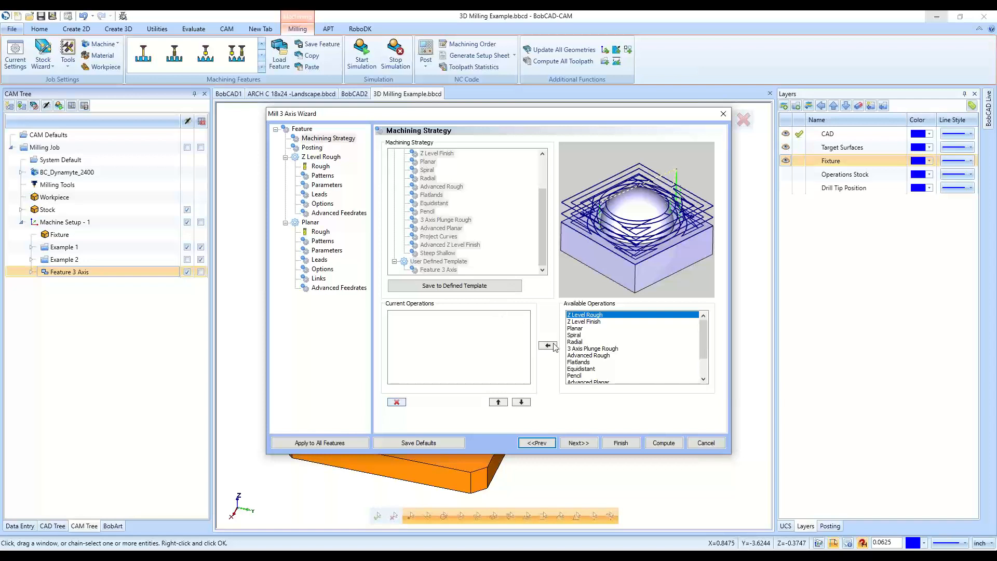
scroll(592, 362, "down", 2)
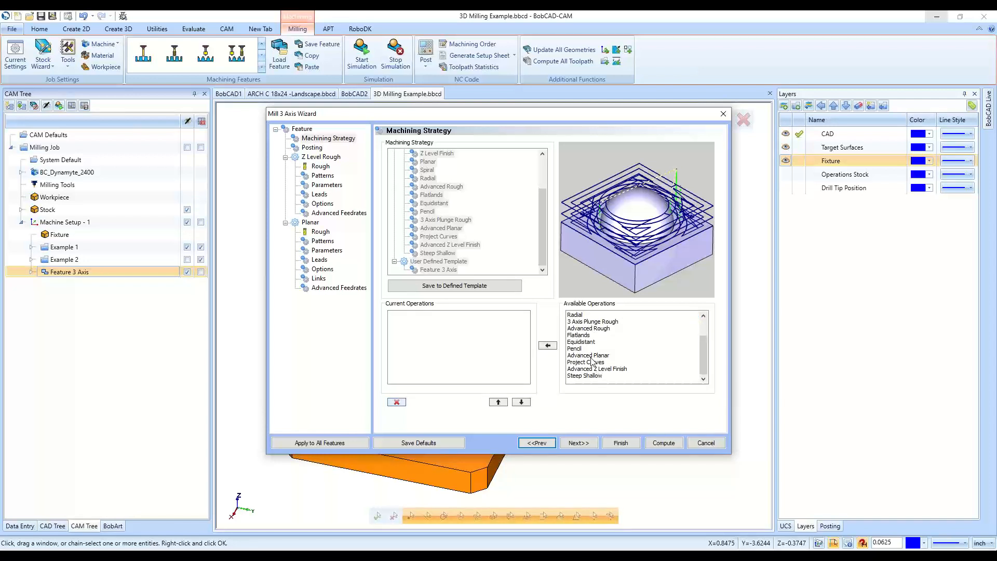
left_click(595, 328)
left_click(548, 345)
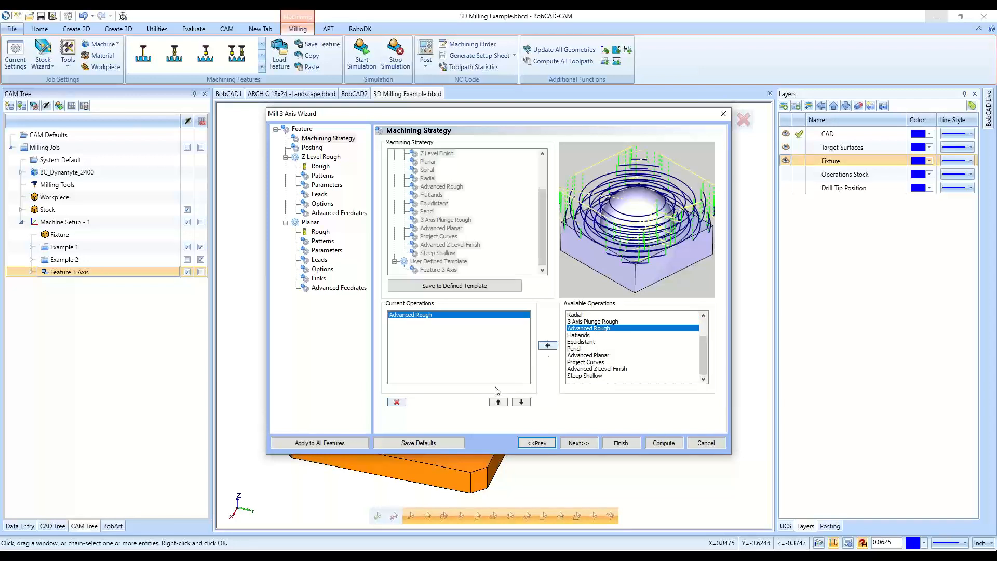
Examine the available 3 axis operations, comparing the preview images of Advanced Planar, Z Level Rough, Planar and Advanced Rough
scroll(614, 366, "up", 2)
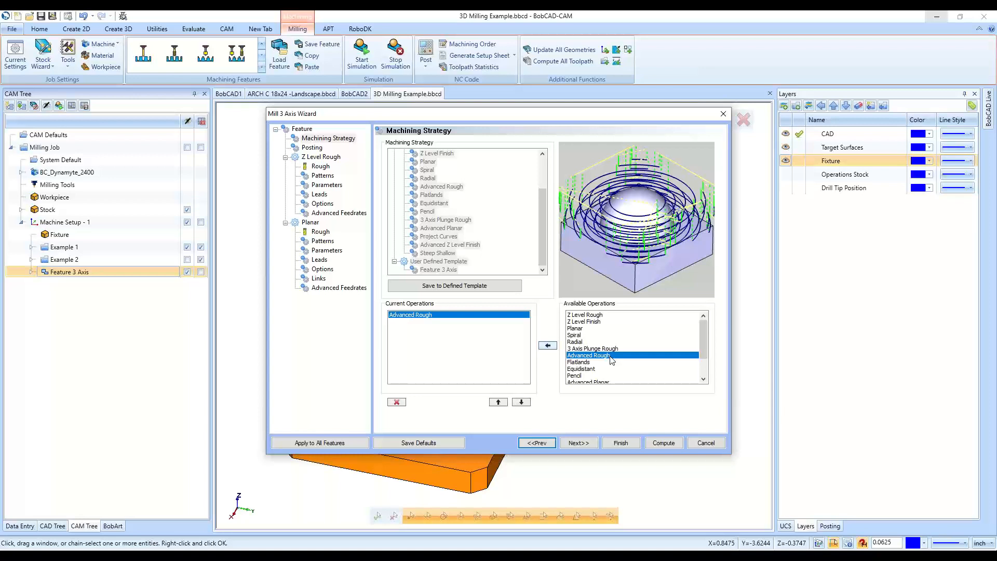
scroll(612, 359, "down", 2)
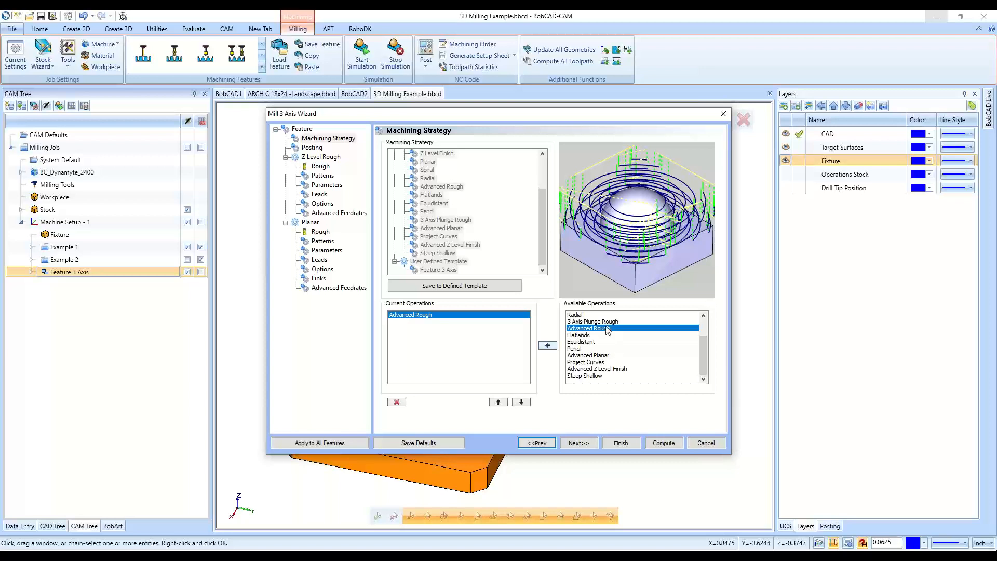
left_click(613, 357)
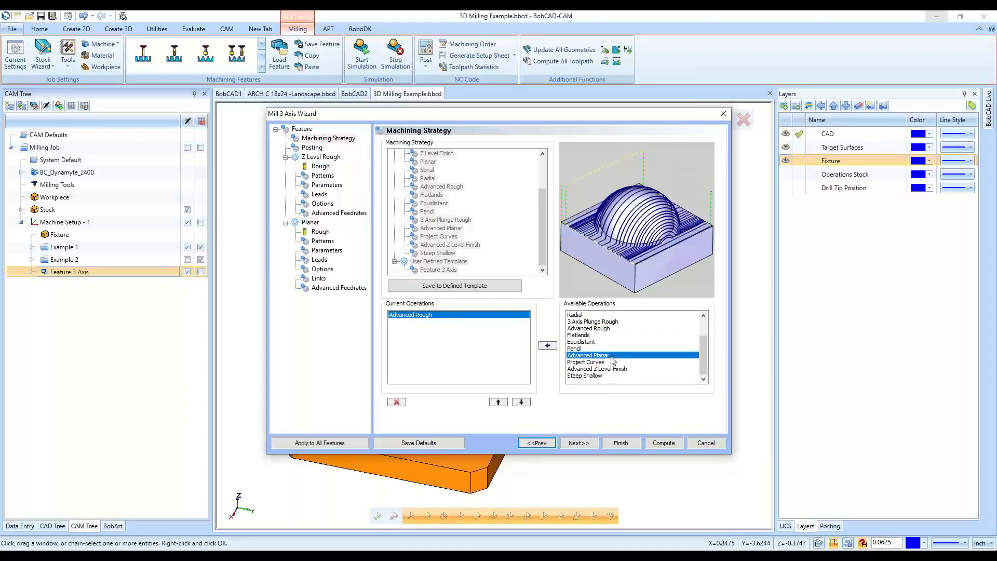
scroll(613, 370, "up", 2)
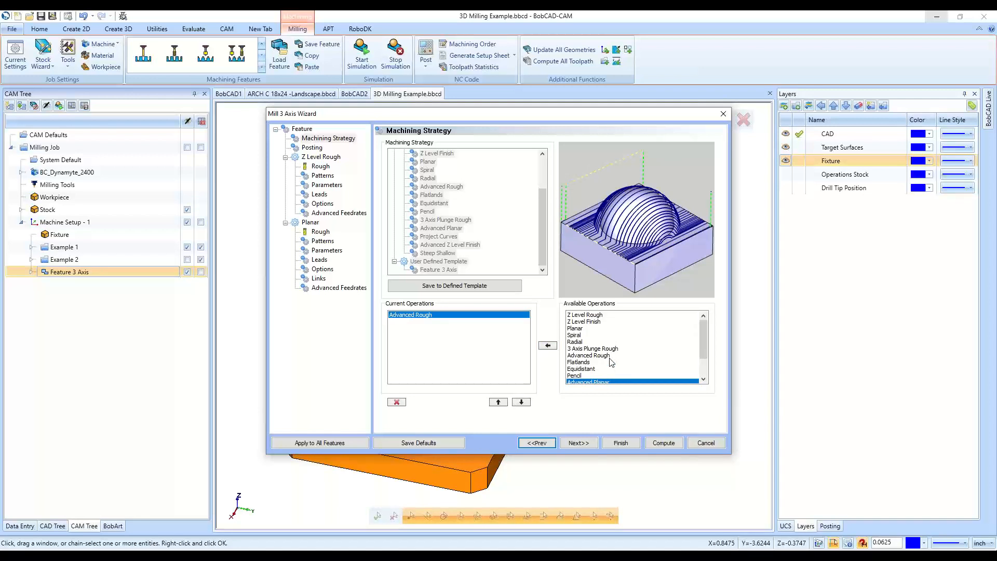
left_click(598, 316)
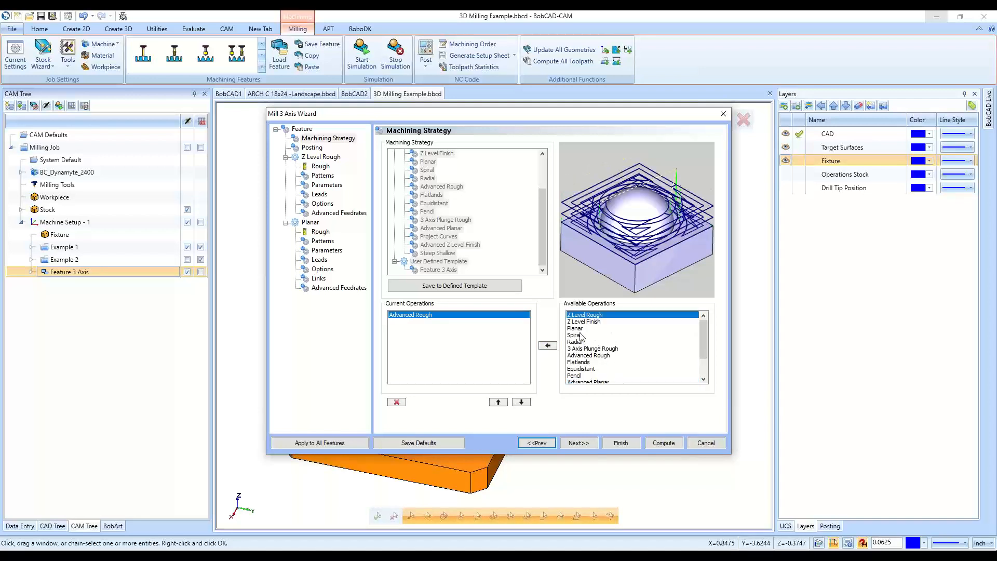
left_click(578, 329)
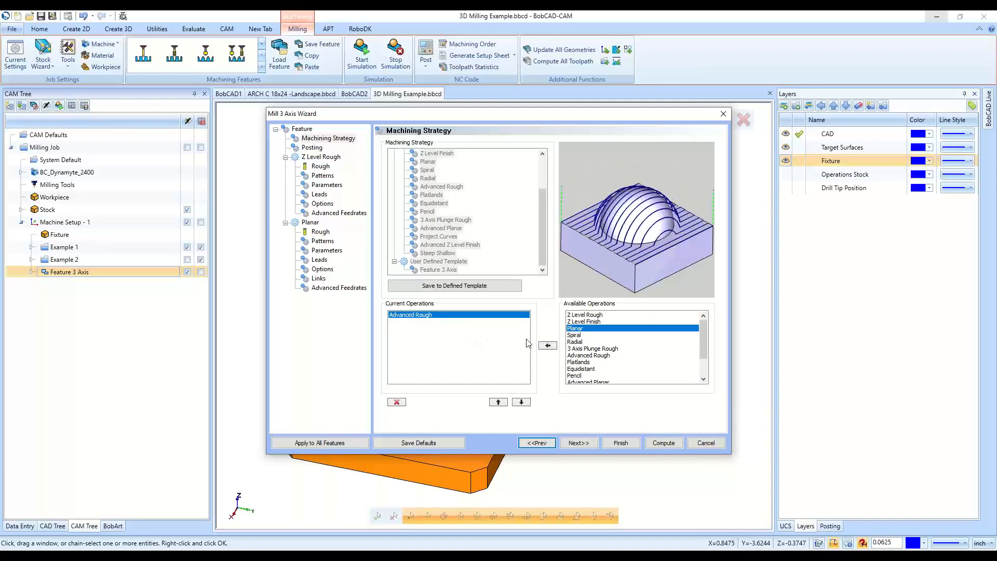
scroll(582, 351, "down", 2)
scroll(582, 351, "down", 1)
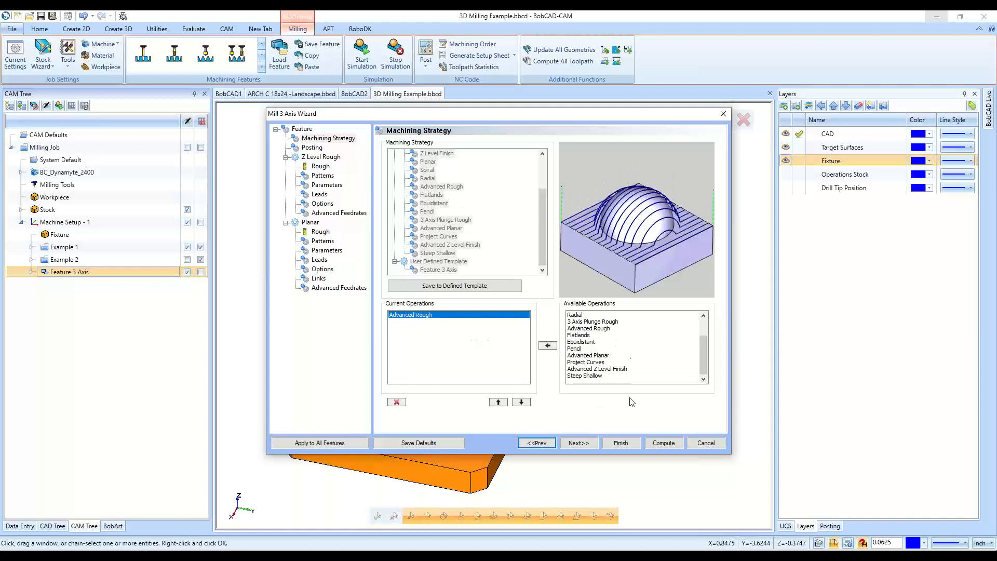
left_click(459, 318)
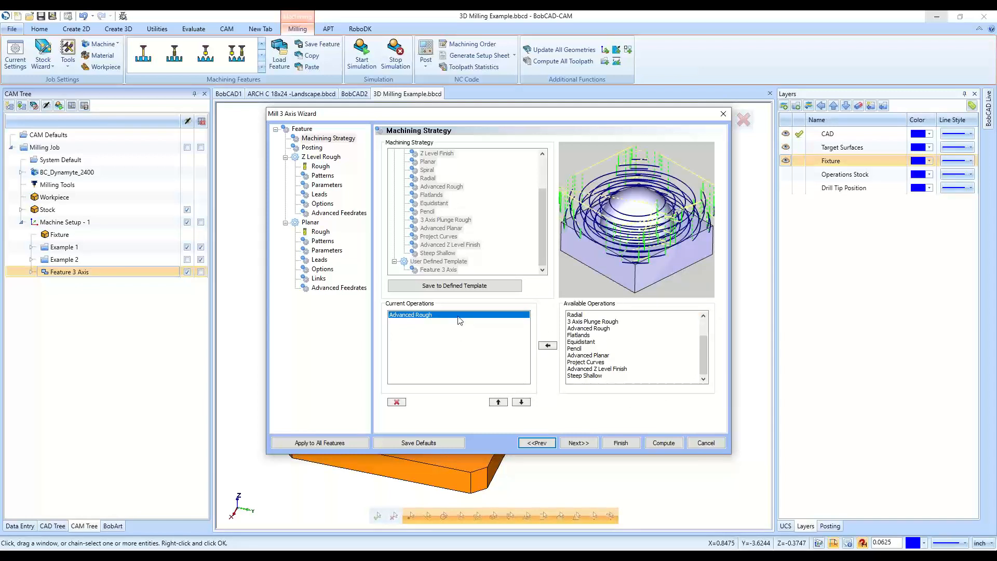
Review the work offset choices in the feature's posting parameters and select offset 1
left_click(574, 444)
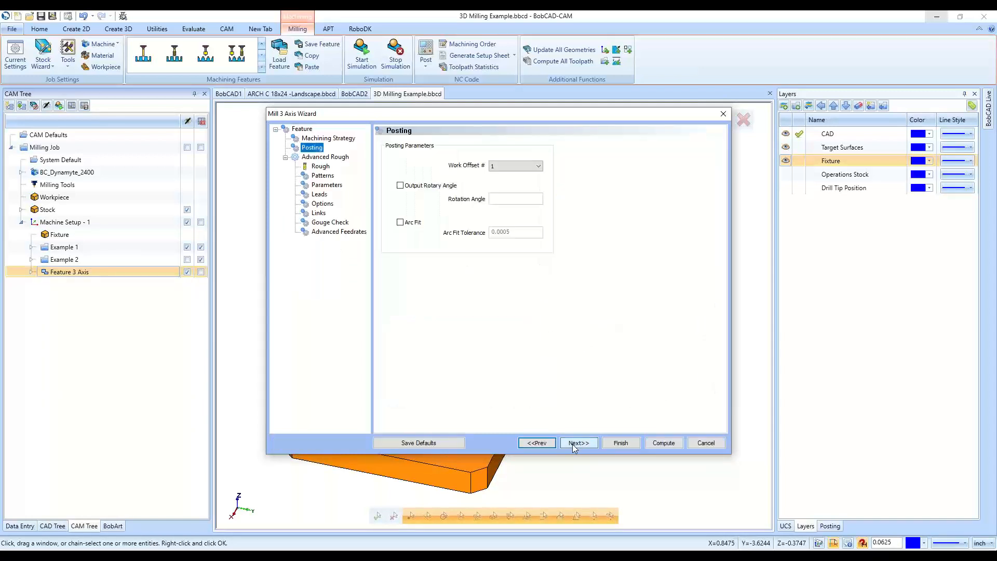
left_click(507, 167)
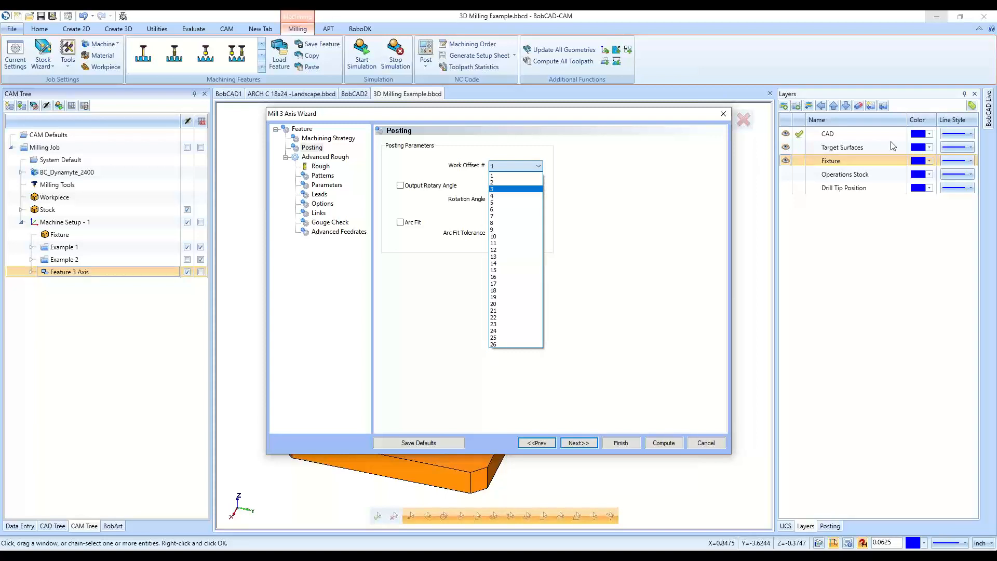
left_click(514, 175)
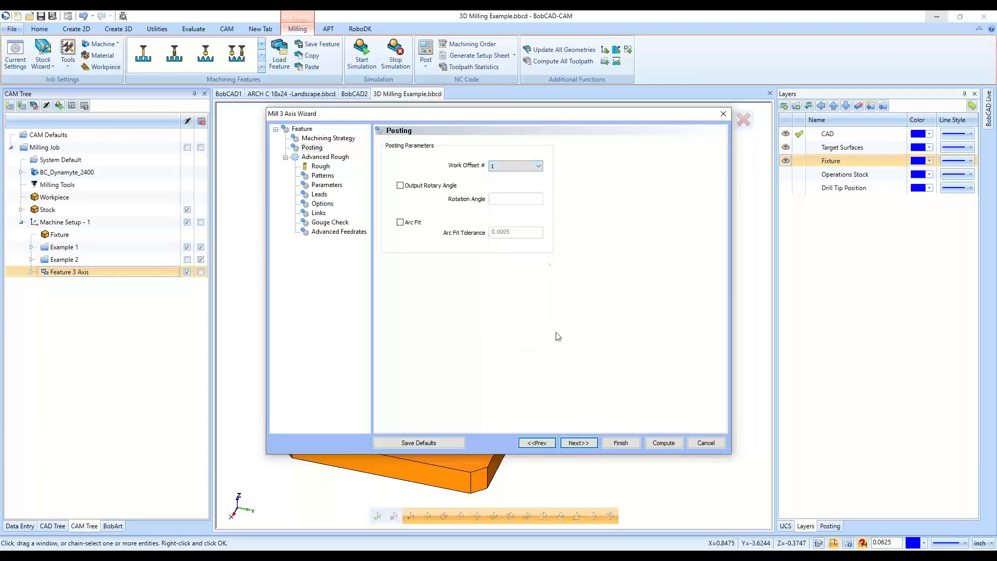
Turn off Use System Feeds and Speeds for the rough tool, and view the tool crib and tool library without adding a tool
left_click(577, 443)
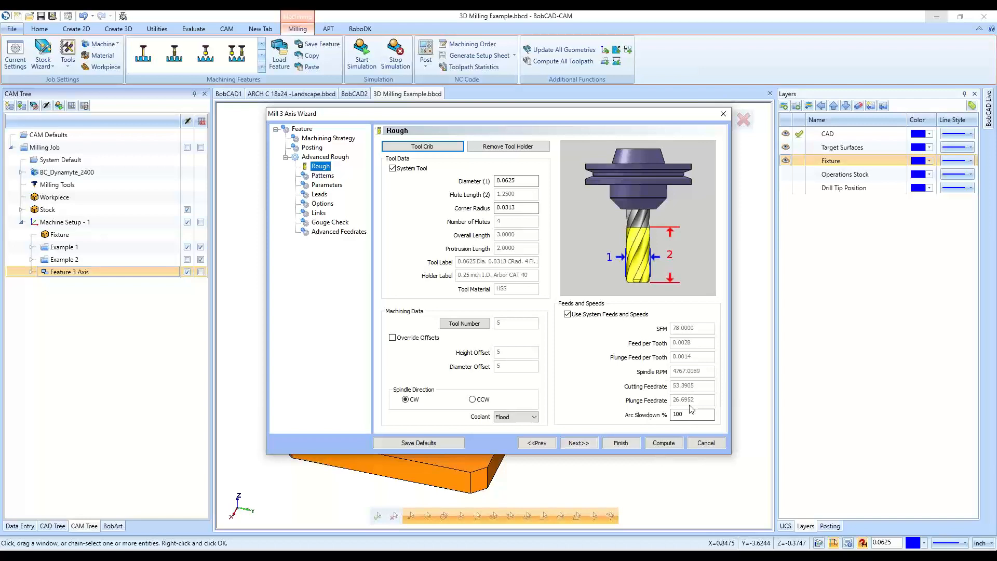
left_click(567, 314)
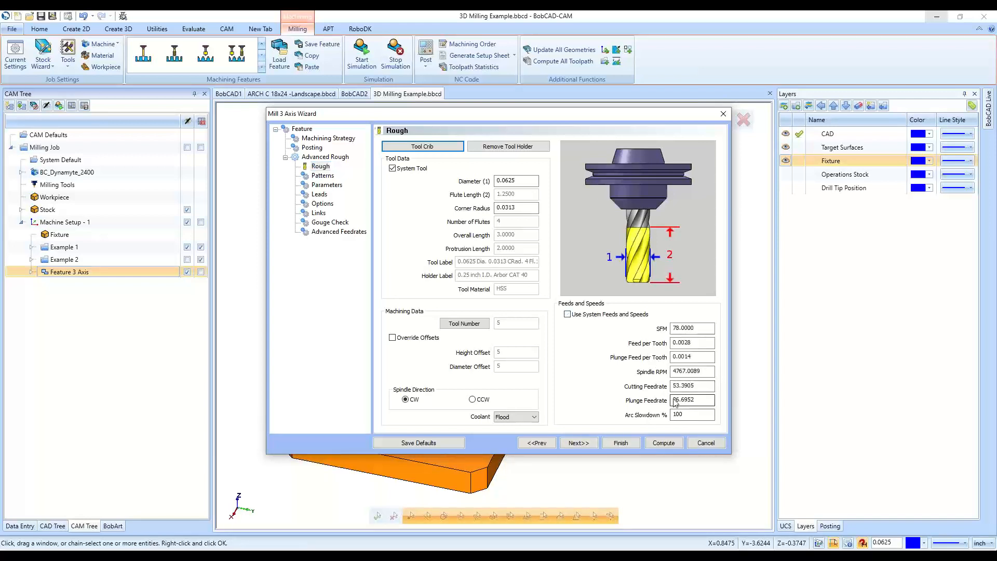
left_click(422, 145)
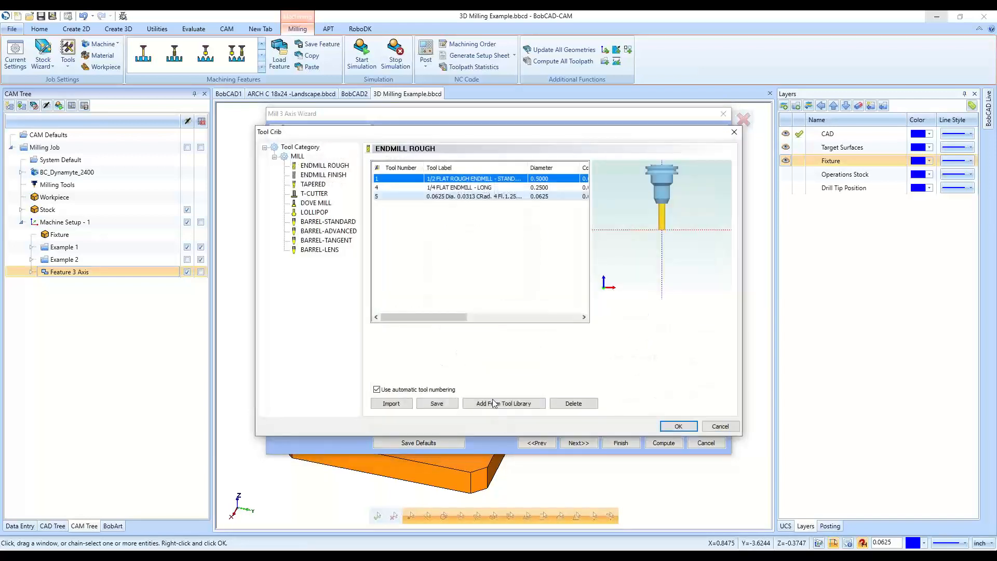
left_click(494, 404)
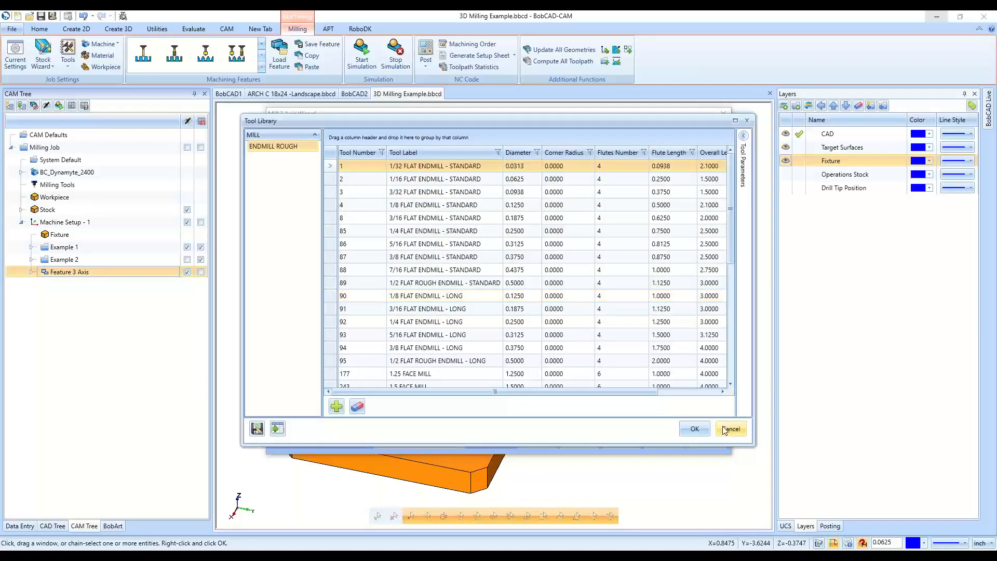
left_click(725, 428)
left_click(720, 426)
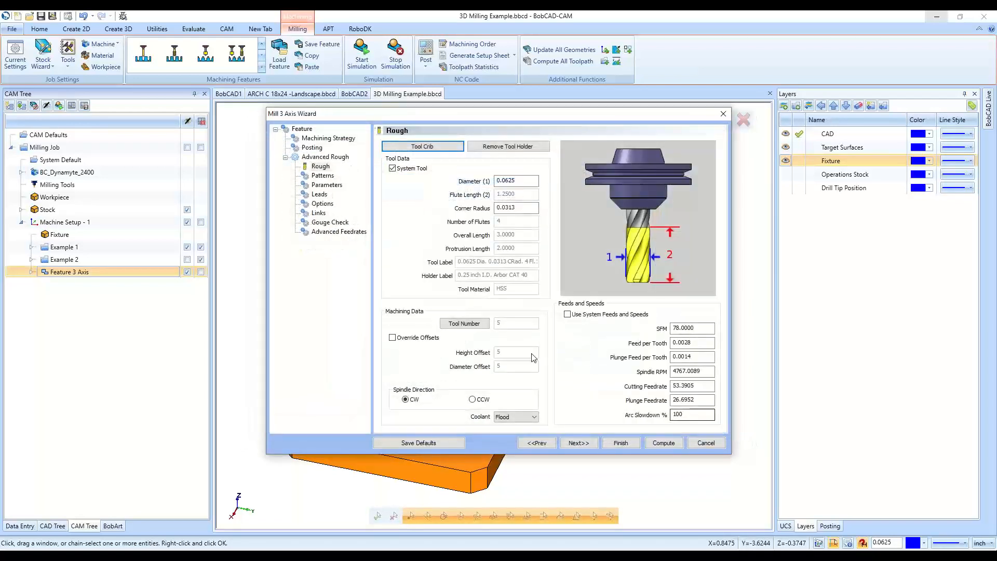
Compare the Offset Out, Parallel and Adaptive Roughing cut patterns, including the Zig and Zig Zag methods, and return to Morph Spiral
left_click(568, 444)
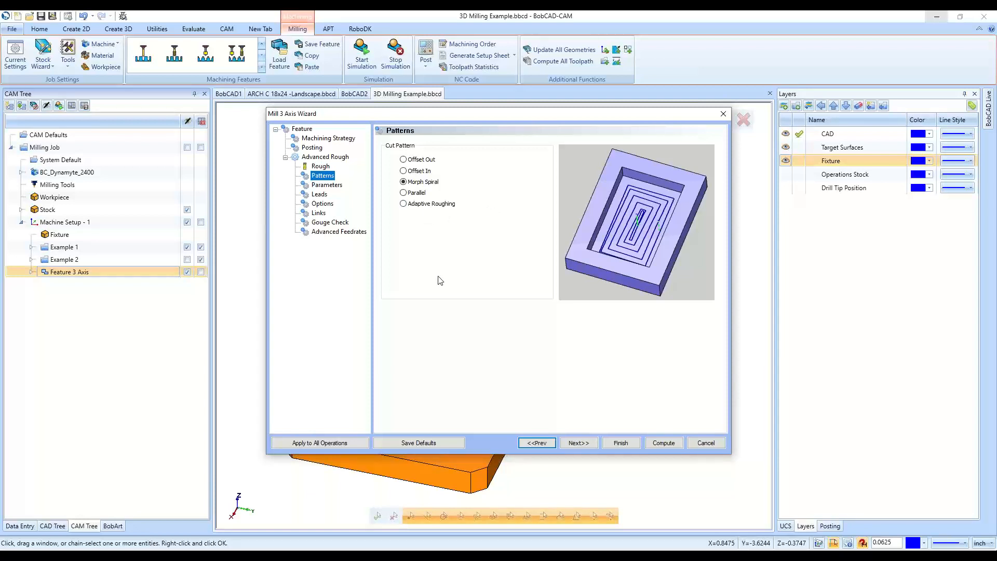
left_click(419, 160)
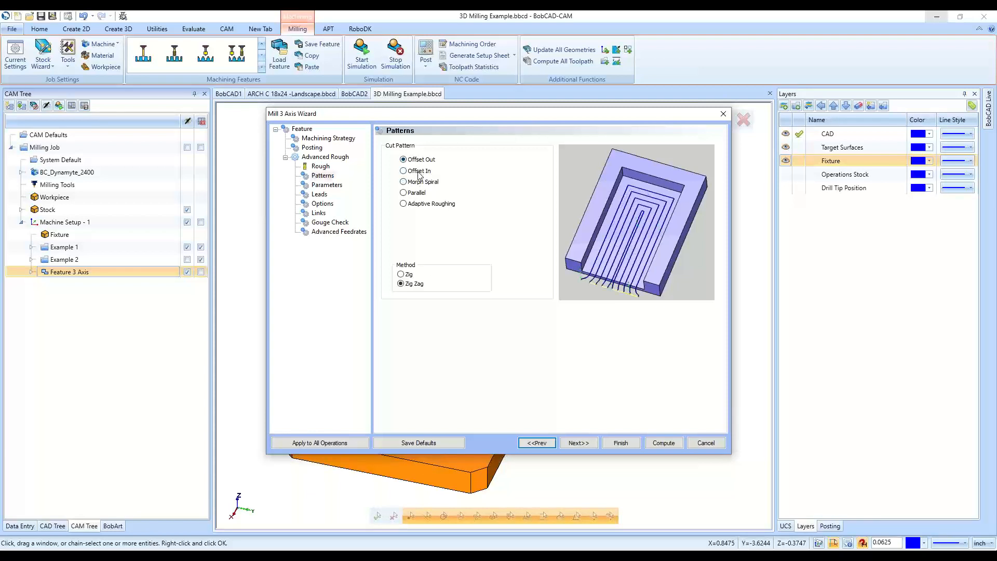
left_click(418, 193)
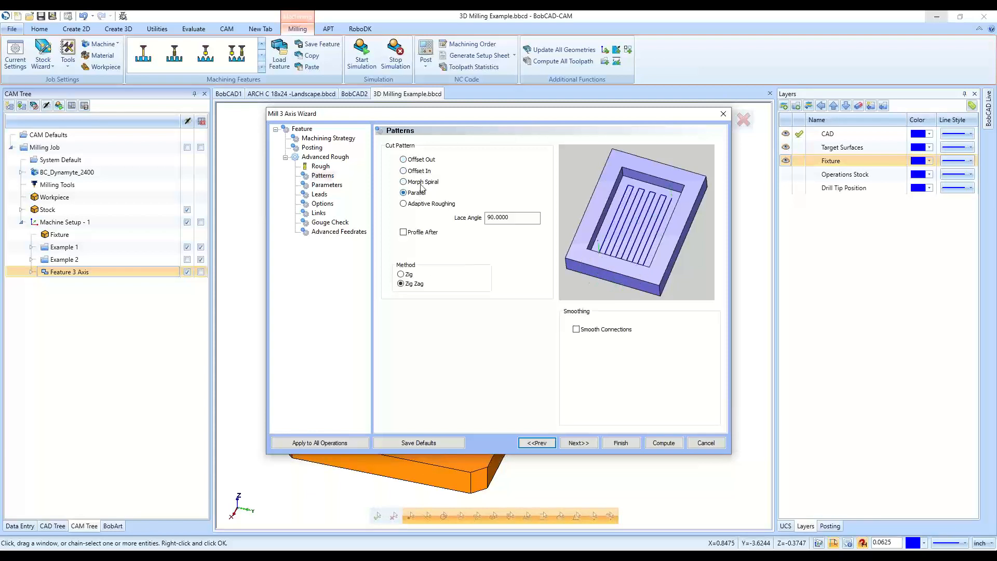
left_click(421, 182)
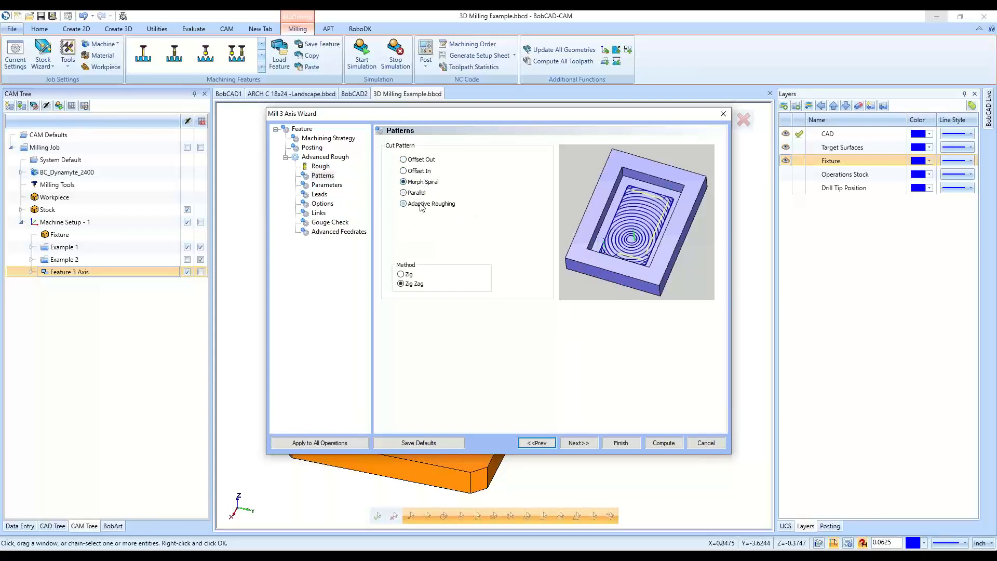
left_click(420, 205)
left_click(400, 275)
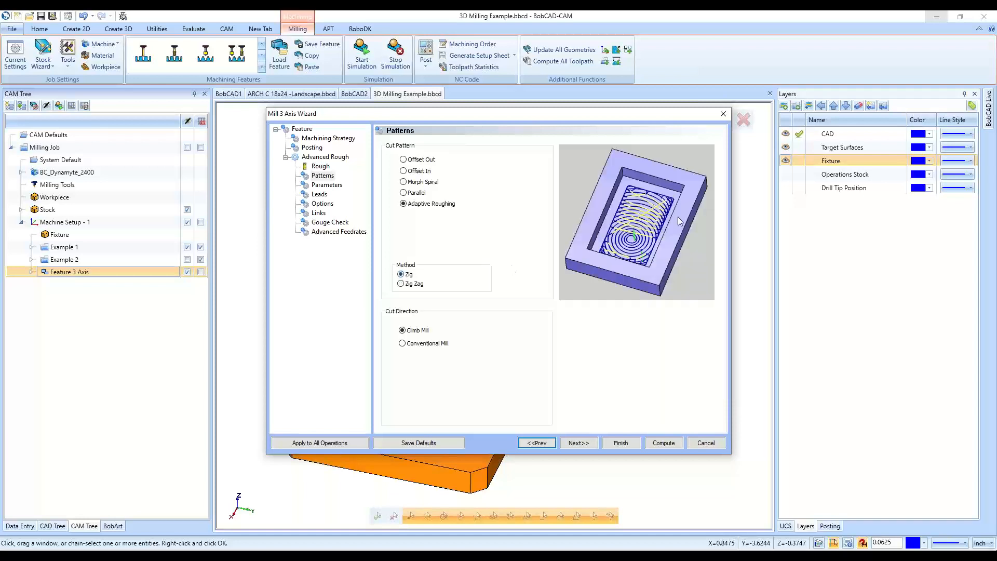
left_click(401, 284)
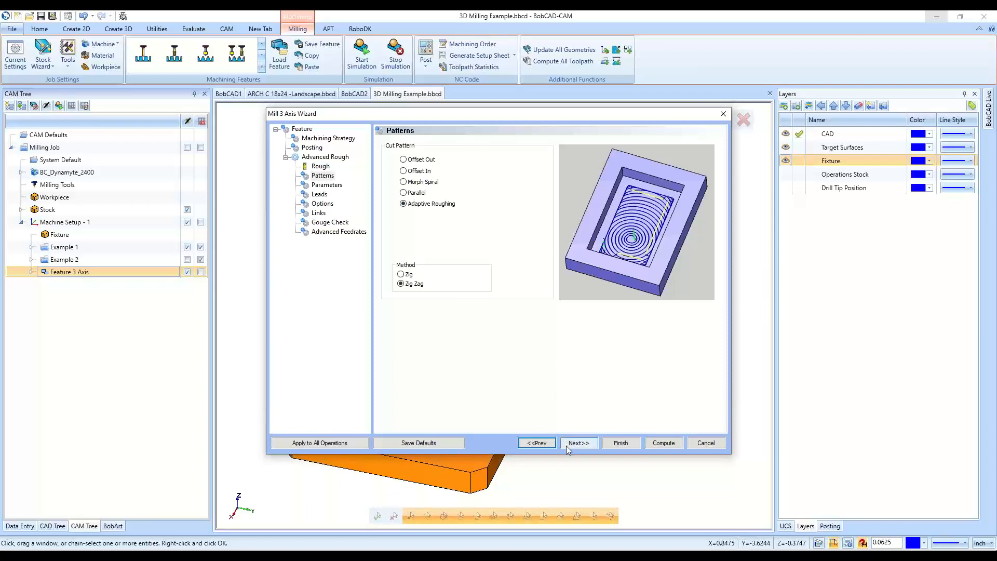
left_click(424, 182)
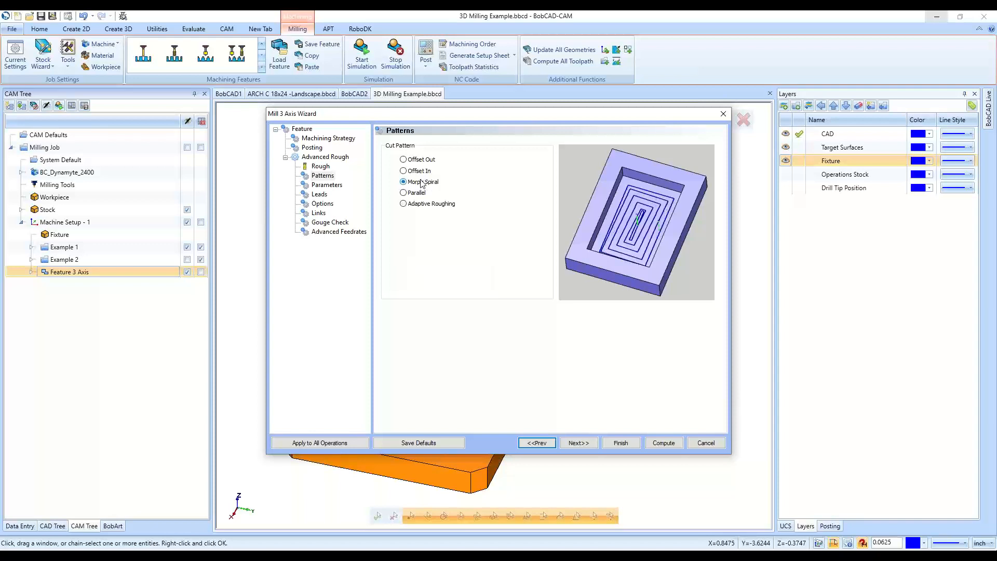
Set the cut pattern to Adaptive Roughing and review the depth of cut, stepover and XYZ allowance parameters
left_click(421, 206)
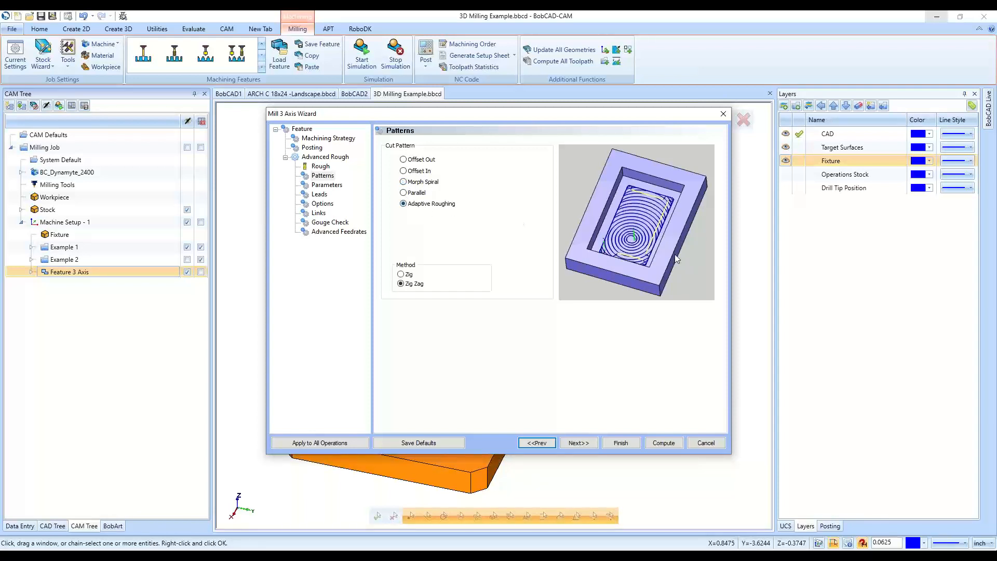
left_click(577, 442)
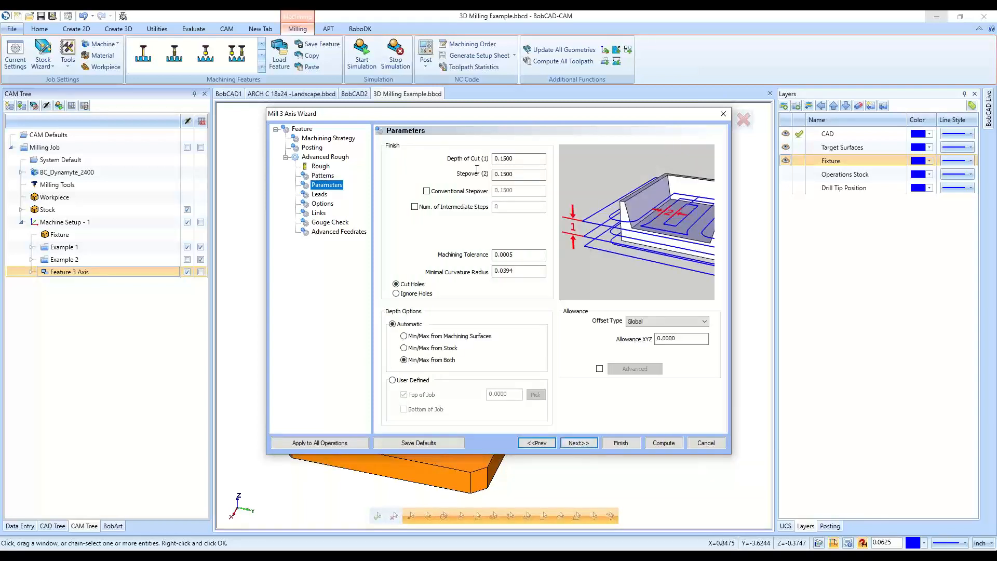
left_click(518, 159)
left_click(518, 175)
left_click(683, 339)
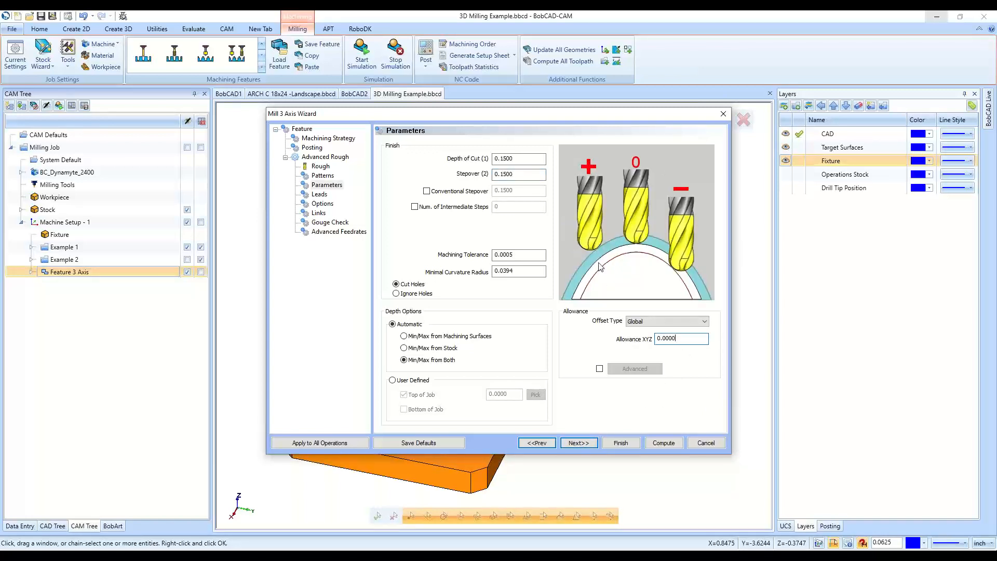
Compare the Plunge and Ramp entries and the Line and Spiral ramp types, and return to a spiral ramp entry
left_click(585, 444)
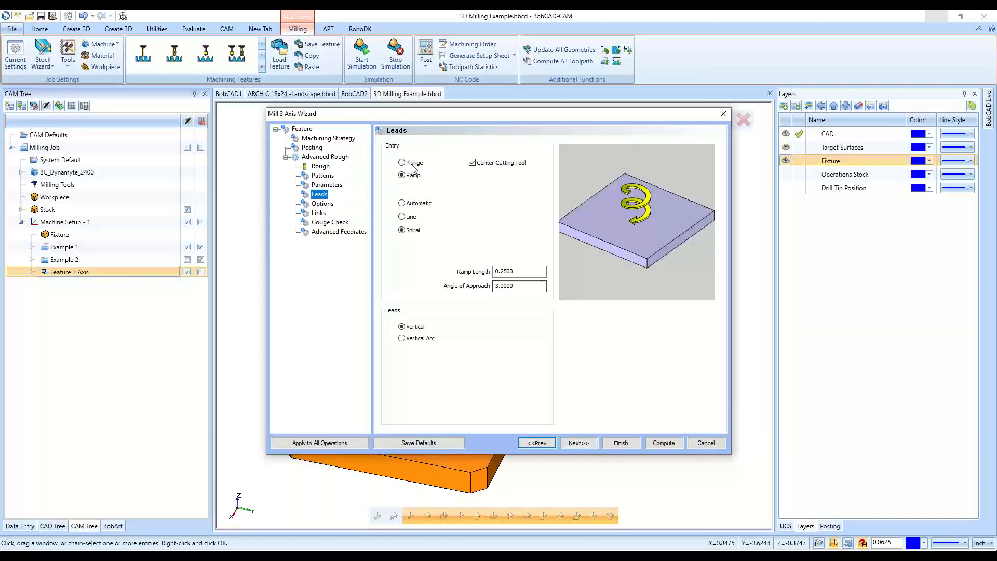
left_click(413, 164)
left_click(413, 175)
left_click(411, 217)
left_click(413, 231)
Turn on Rest Roughing for the Advanced Rough operation and inspect its previous tool diameter and corner radius settings
left_click(571, 445)
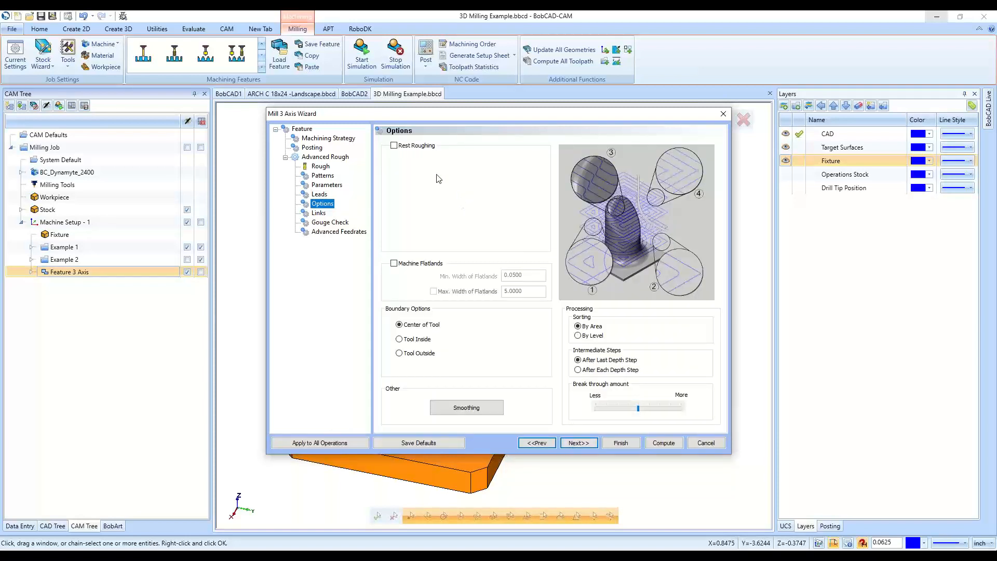
left_click(425, 146)
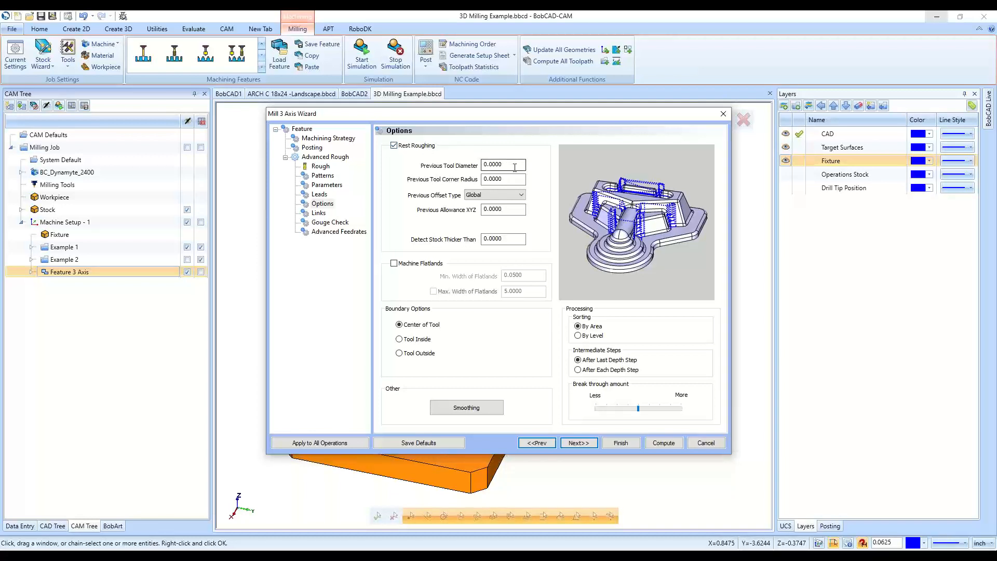
left_click(514, 177)
Assign the 1/4 FLAT ENDMILL - LONG from the tool crib as the rough tool
left_click(343, 138)
left_click(321, 166)
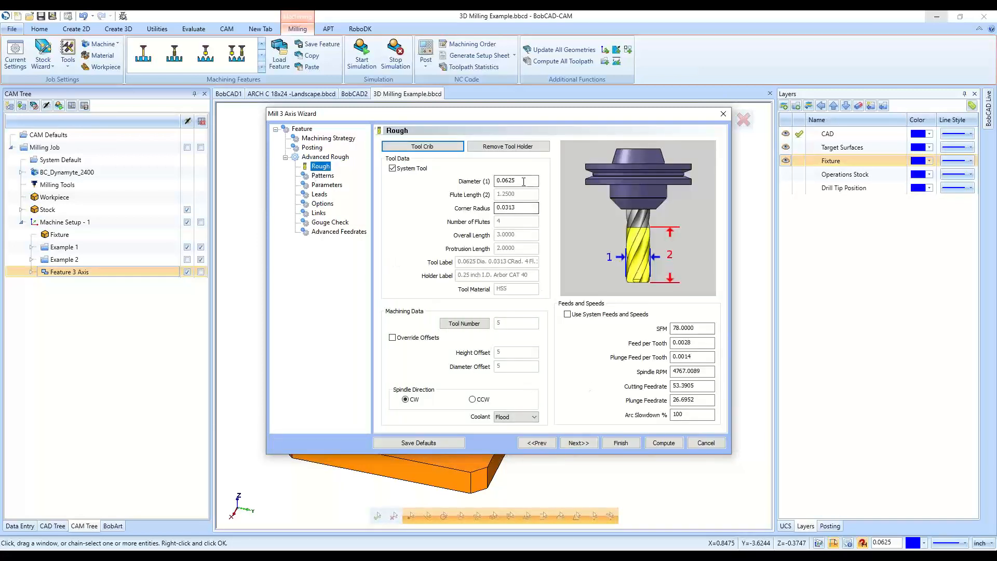
left_click(422, 146)
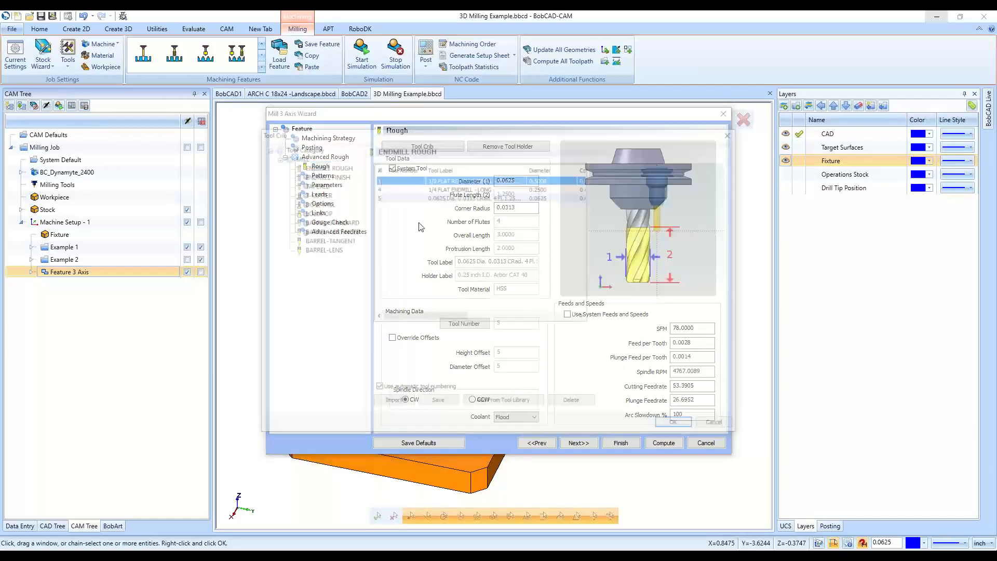
left_click(445, 187)
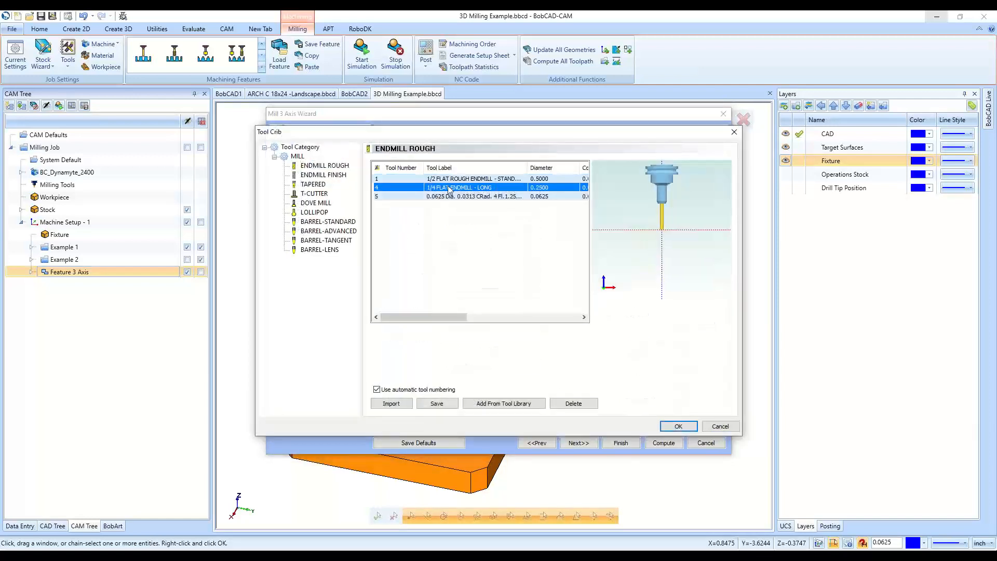
left_click(677, 426)
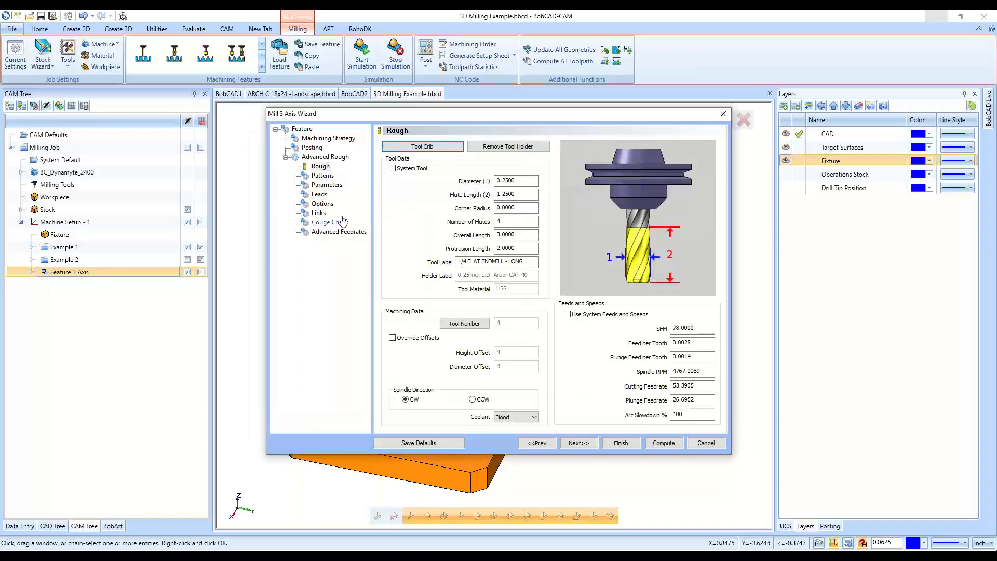
Try a previous tool diameter of 0.5 for Rest Roughing, and turn Rest Roughing off
left_click(319, 195)
left_click(323, 203)
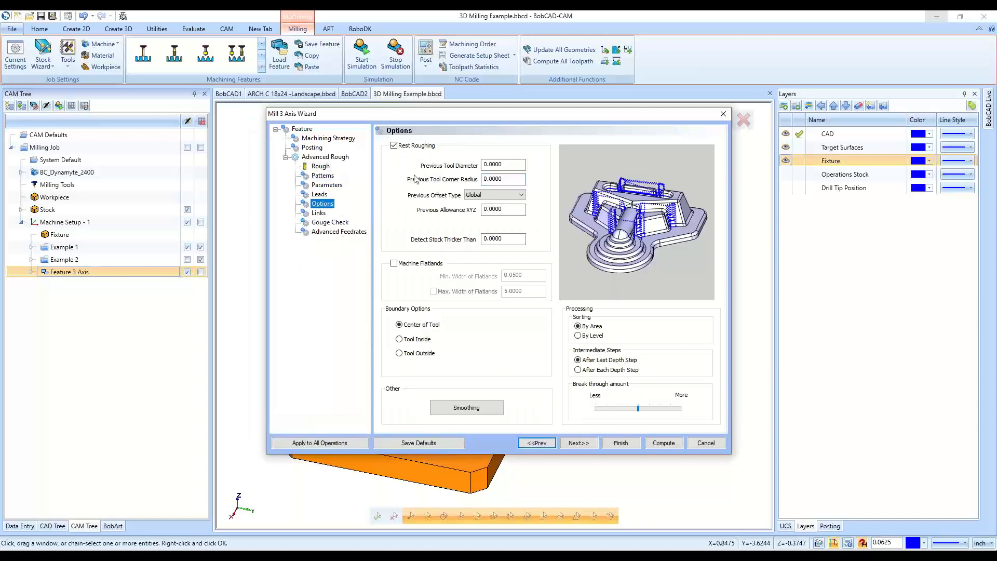
double_click(496, 165)
left_click_drag(466, 168, 462, 172)
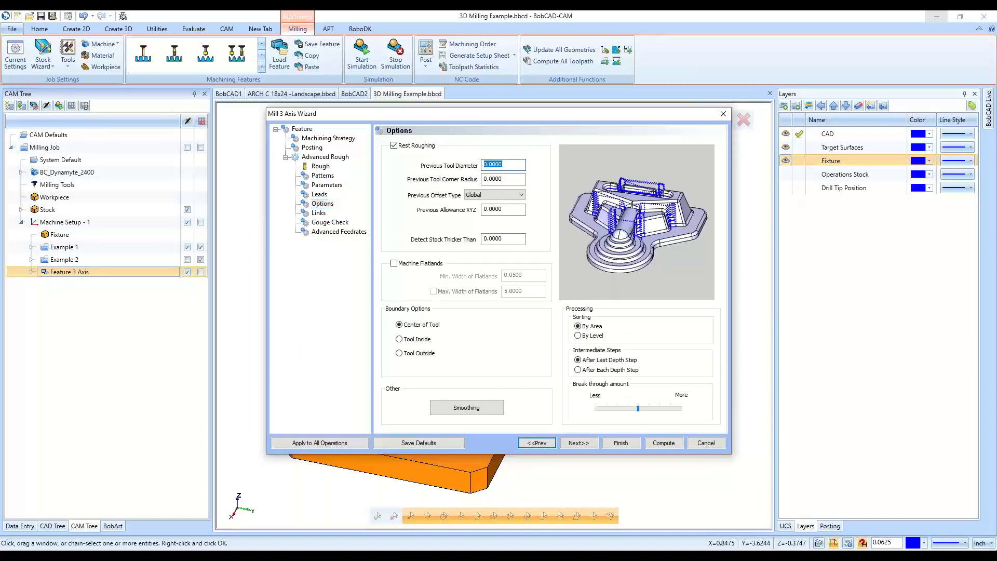
type(".5")
left_click(422, 147)
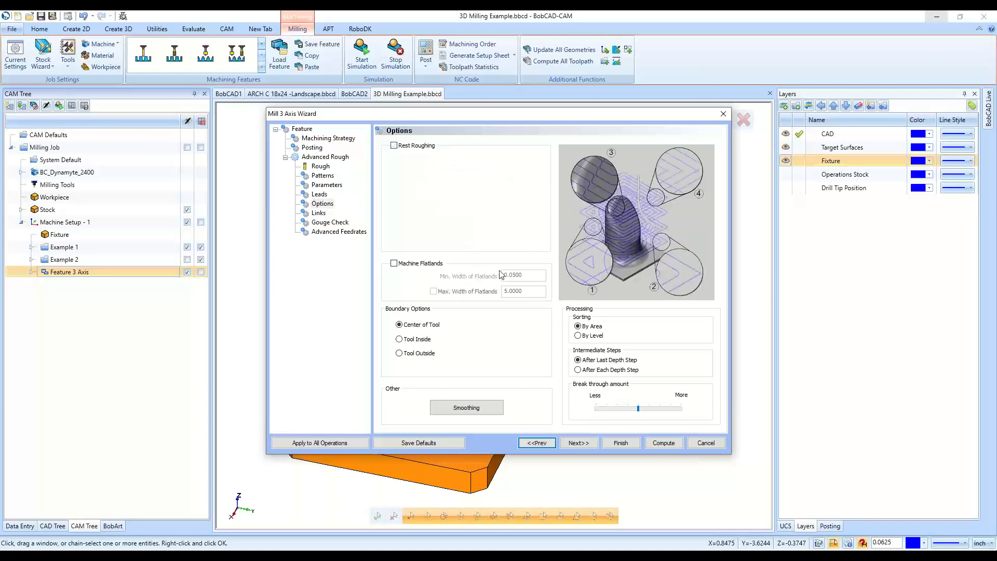
Turn on Machine Flatlands, and review the depth of cut and stepover with the part in view
left_click(432, 265)
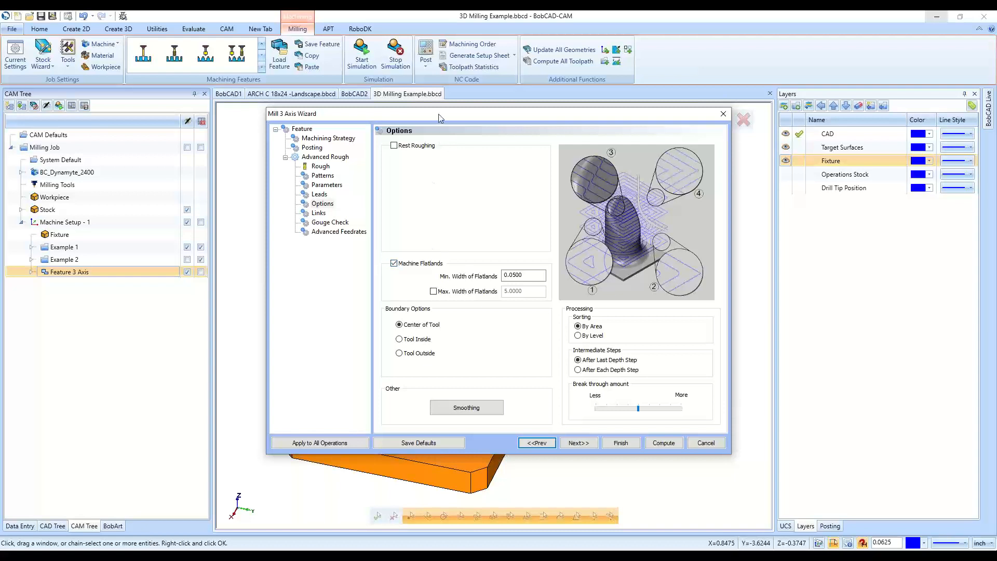
left_click_drag(438, 119, 698, 92)
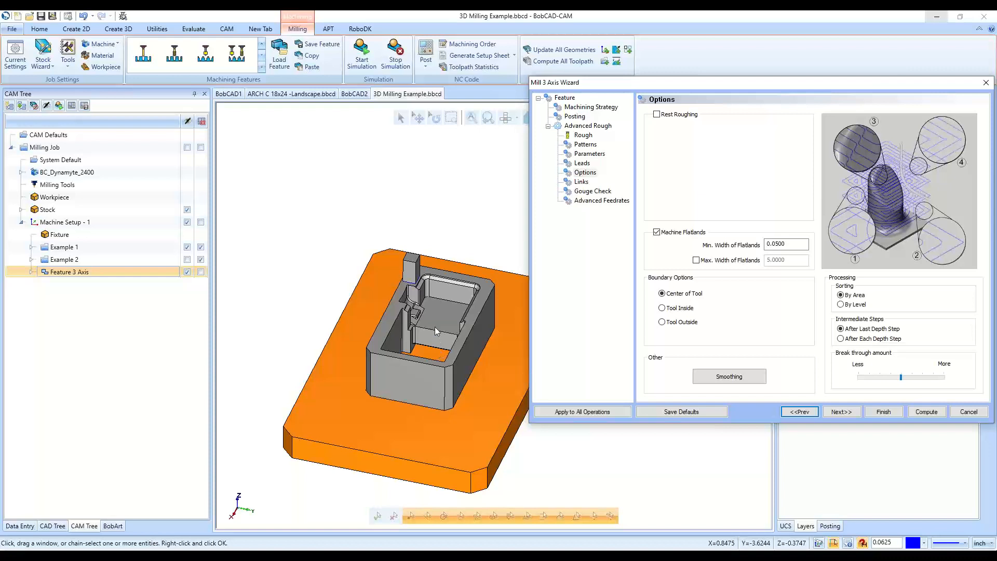
left_click(585, 144)
left_click(589, 154)
left_click(783, 143)
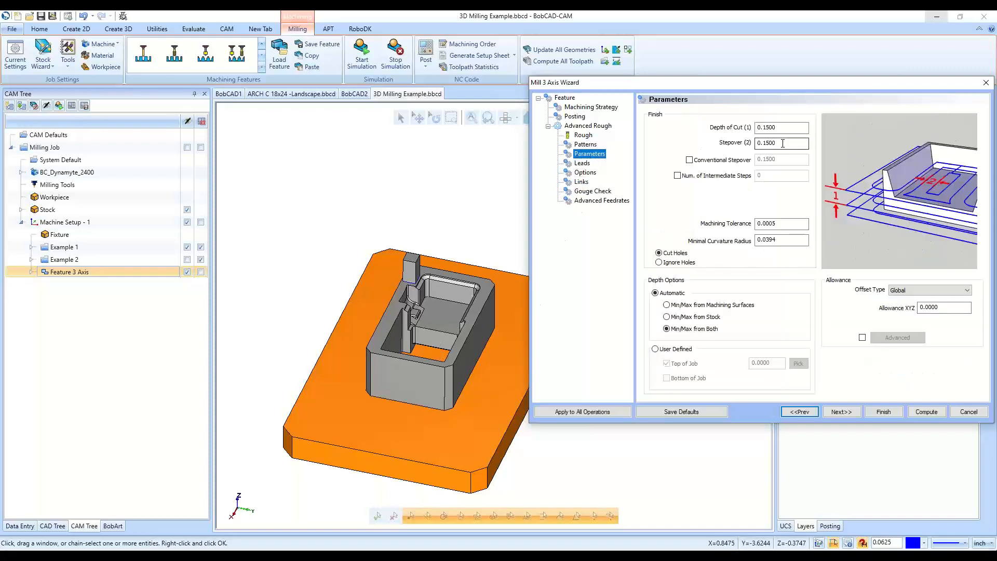
left_click(781, 128)
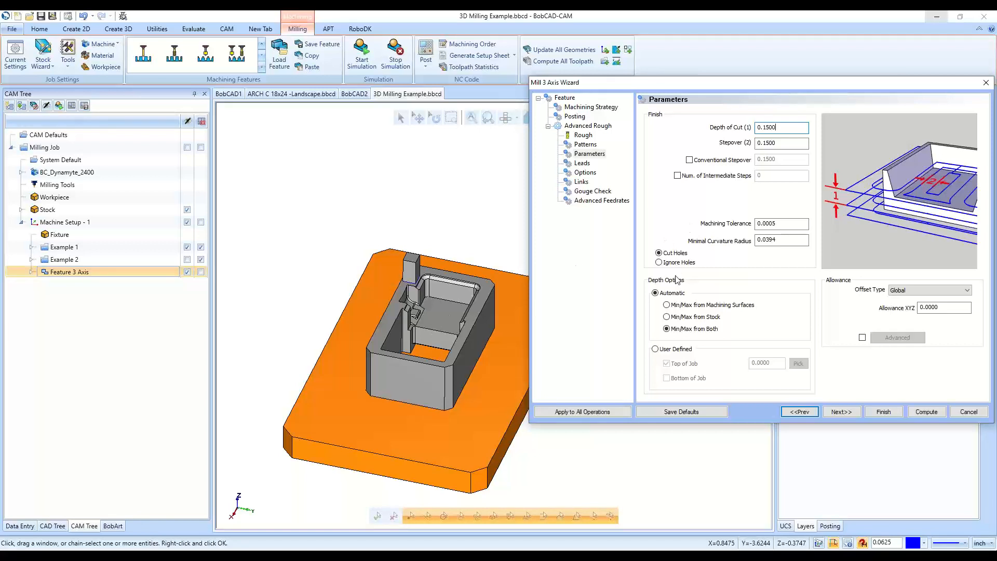
Review the minimum width of flatlands and the link settings within and between groups
left_click(585, 172)
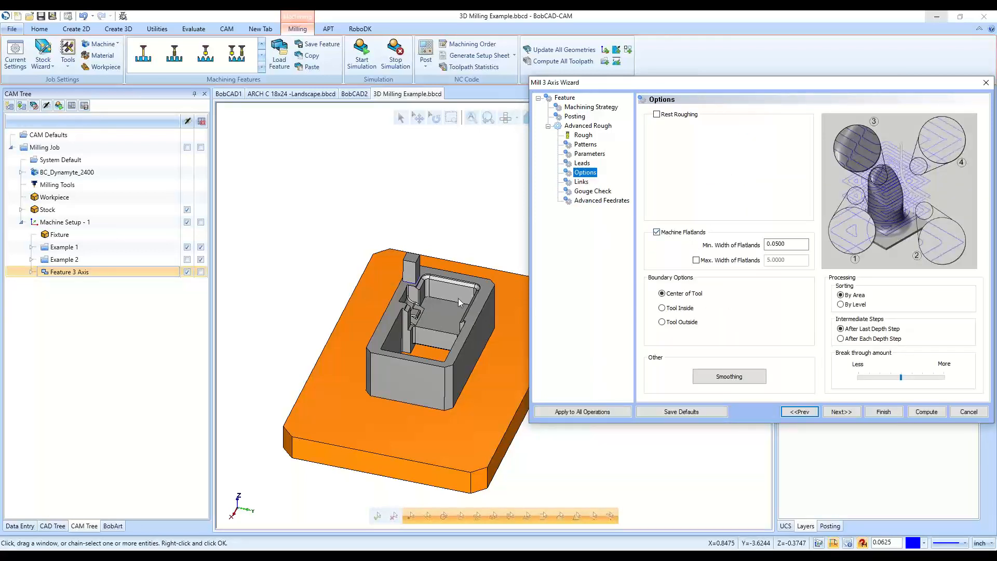
left_click(798, 246)
left_click_drag(665, 83, 444, 120)
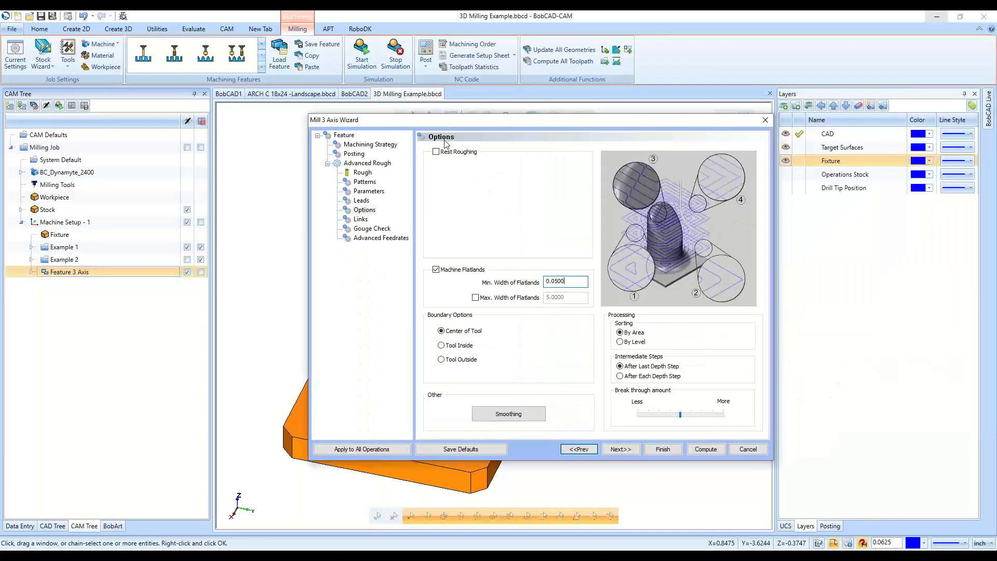
left_click(619, 448)
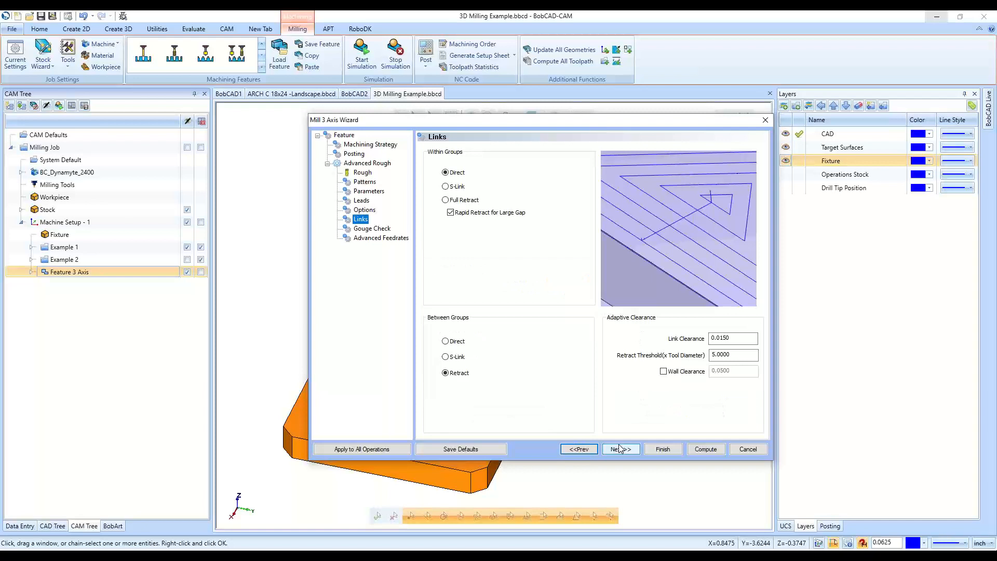
left_click_drag(483, 124, 704, 92)
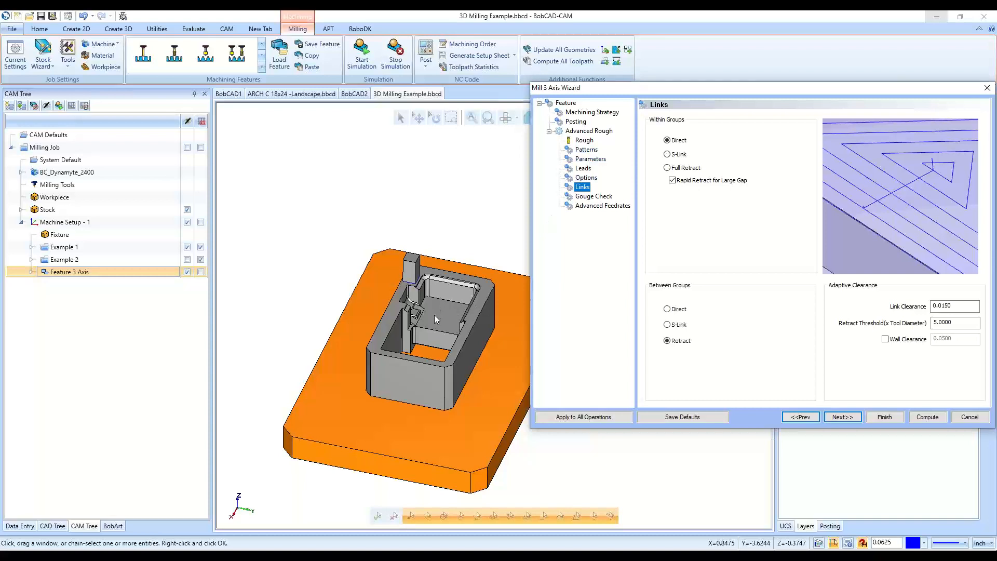
Recheck the depth of cut and the Machine Flatlands options against the part's pocket floors
left_click(590, 159)
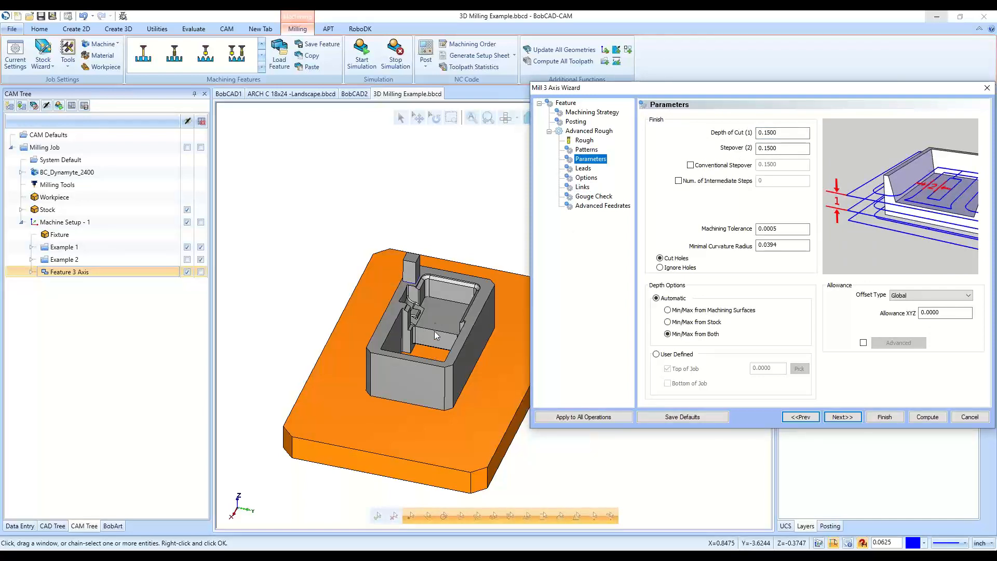
left_click(786, 131)
left_click(586, 178)
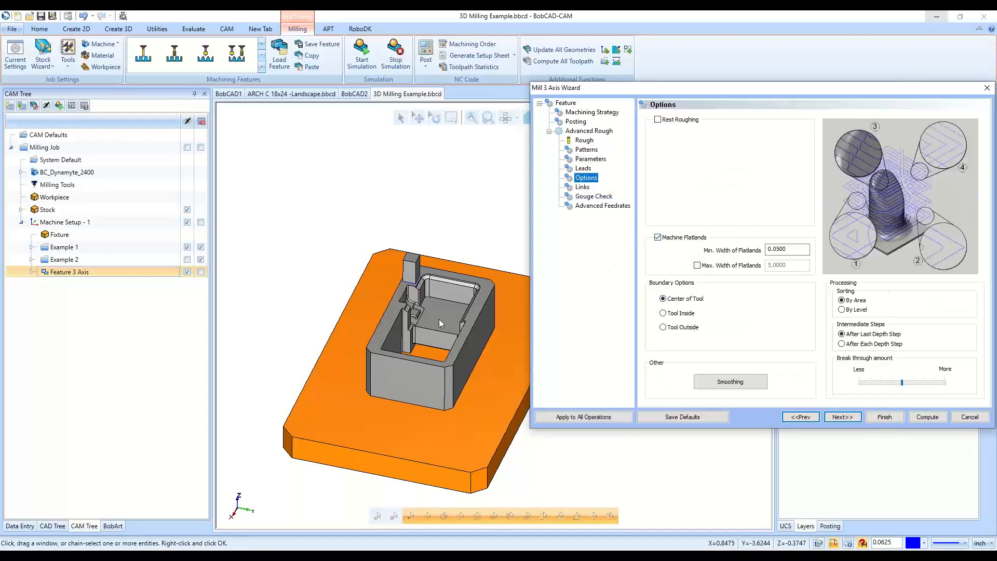
left_click_drag(719, 88, 594, 94)
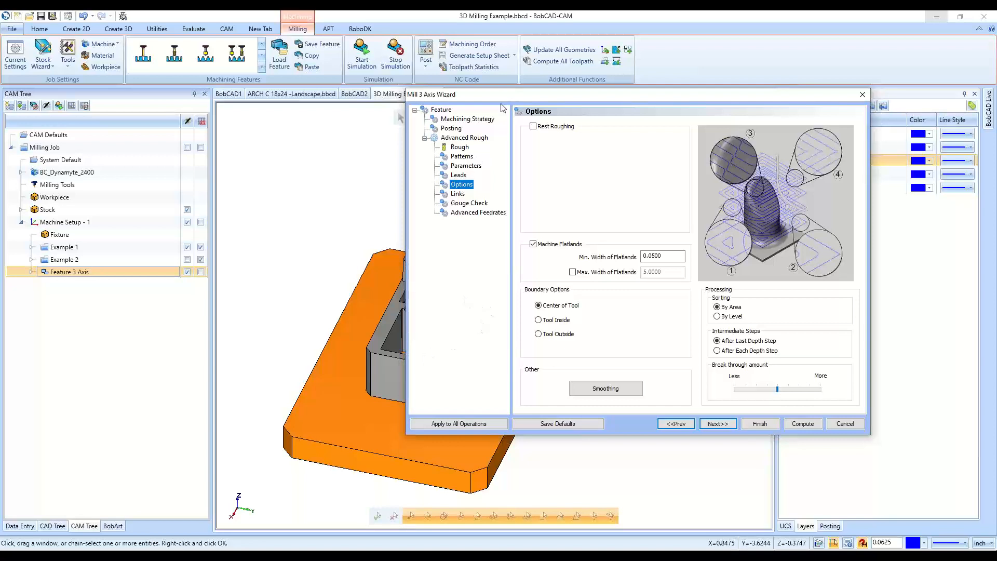
left_click_drag(501, 95, 414, 79)
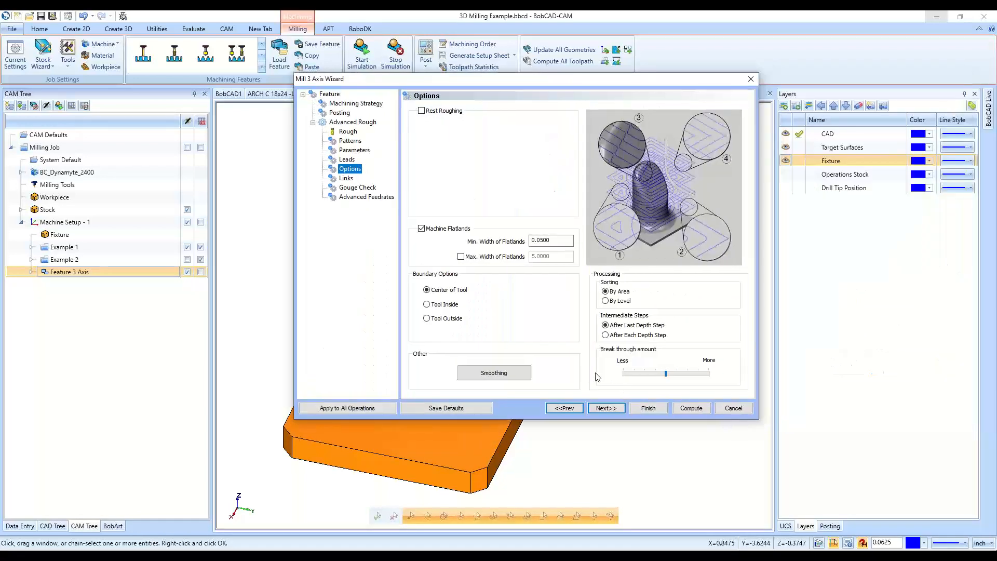
Compare the S-Link and Full Retract links within groups, and return to Direct
left_click(599, 409)
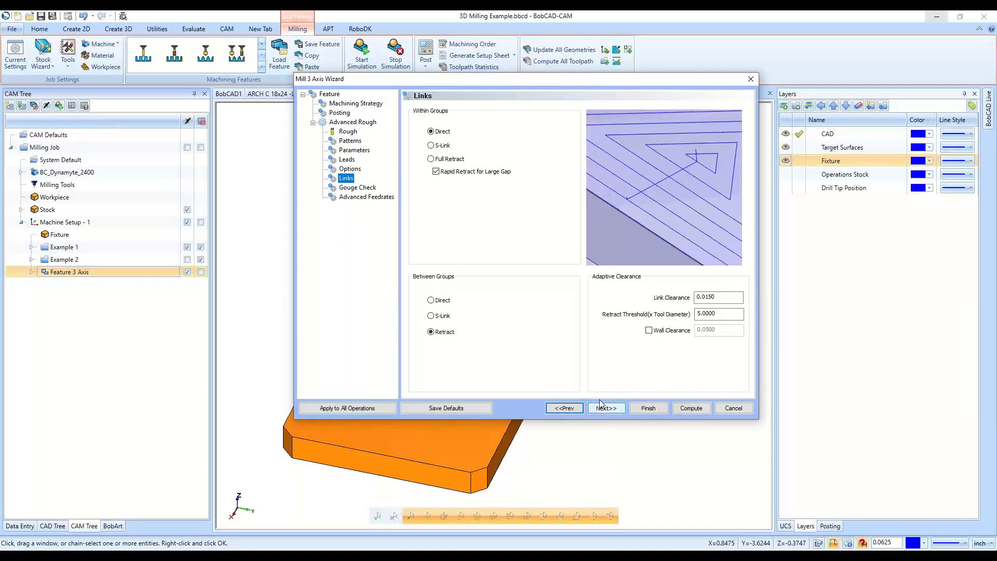
left_click(442, 146)
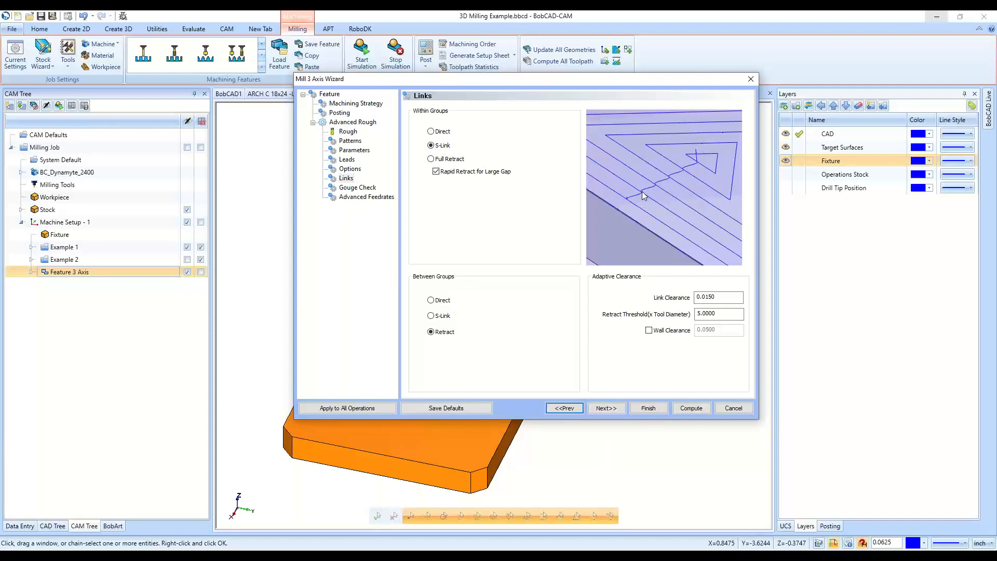
left_click(449, 159)
left_click(432, 132)
View the Gouge Check settings and move the wizard aside so the part is visible
left_click(601, 406)
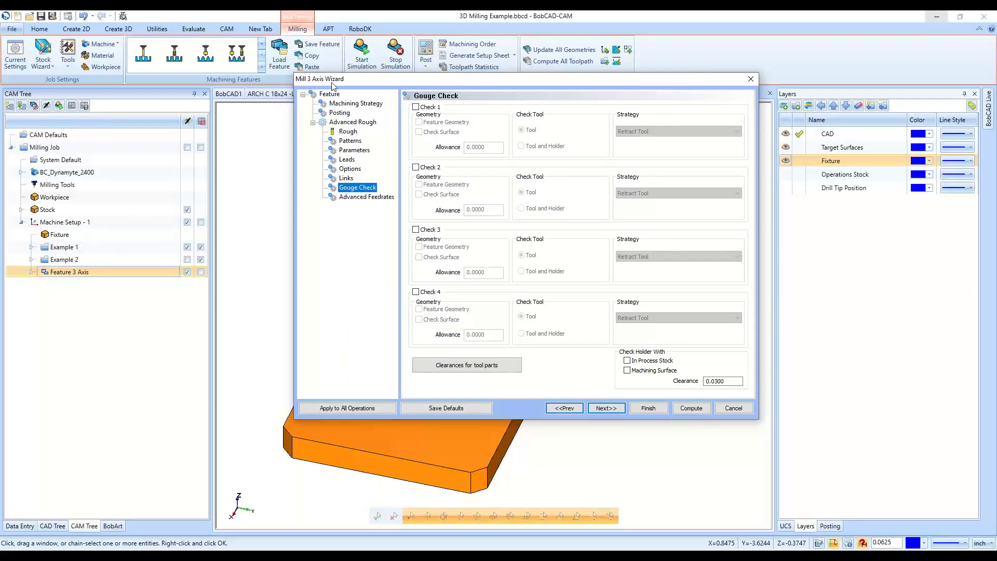
left_click_drag(334, 83, 568, 80)
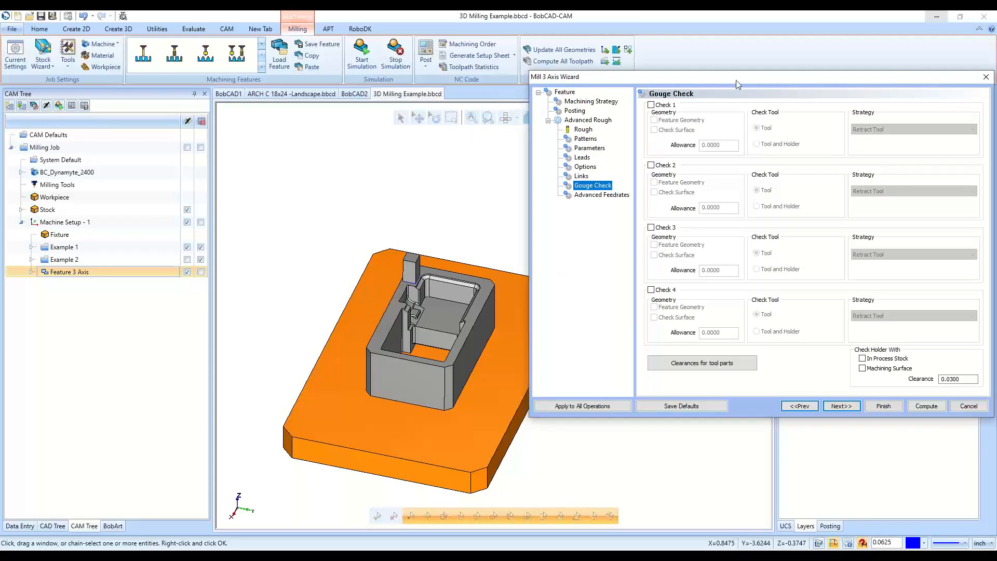
left_click_drag(736, 80, 647, 104)
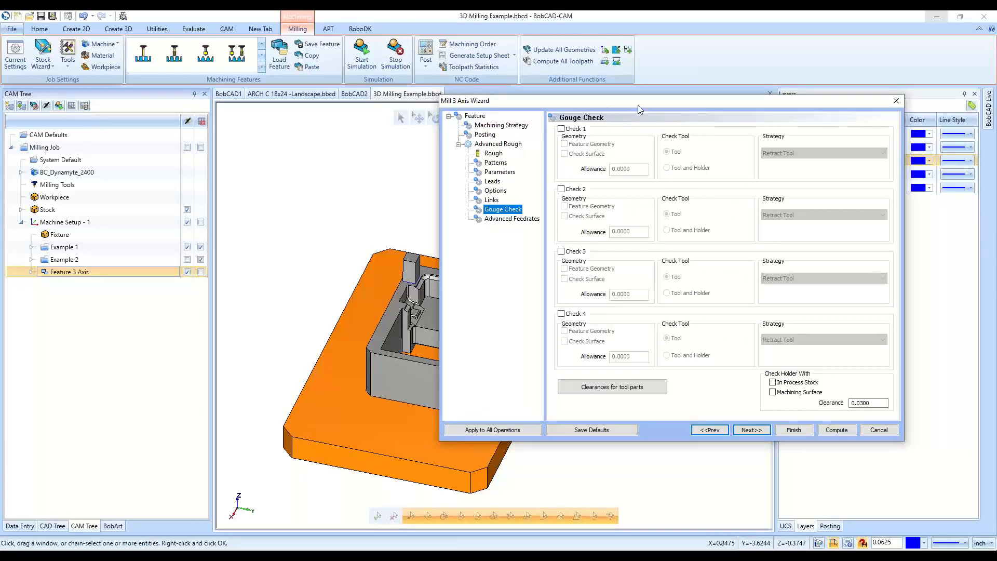
left_click_drag(639, 108, 717, 102)
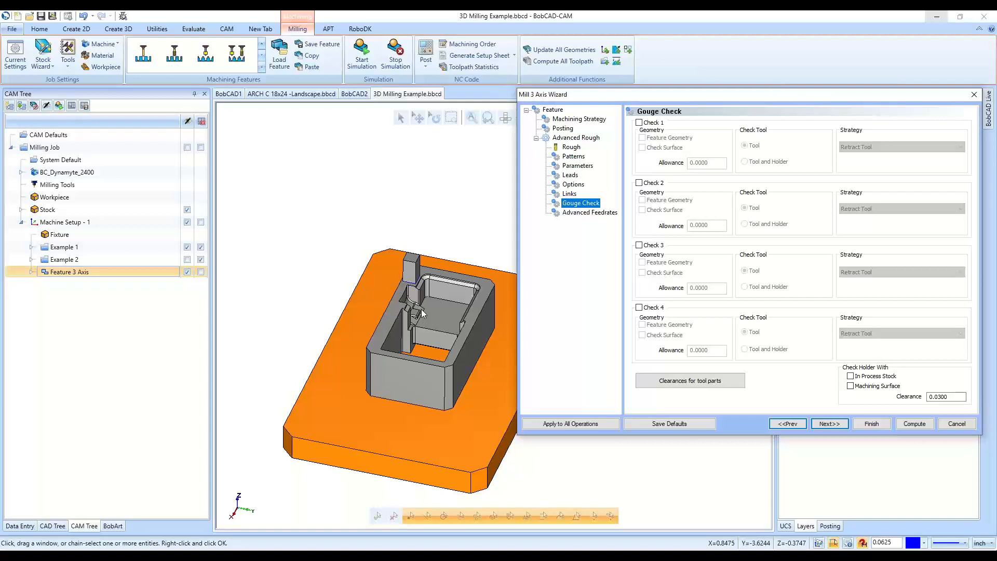
Revisit the cut pattern, entry leads and rest roughing and flatlands options of the Advanced Rough operation
left_click(571, 157)
left_click(573, 156)
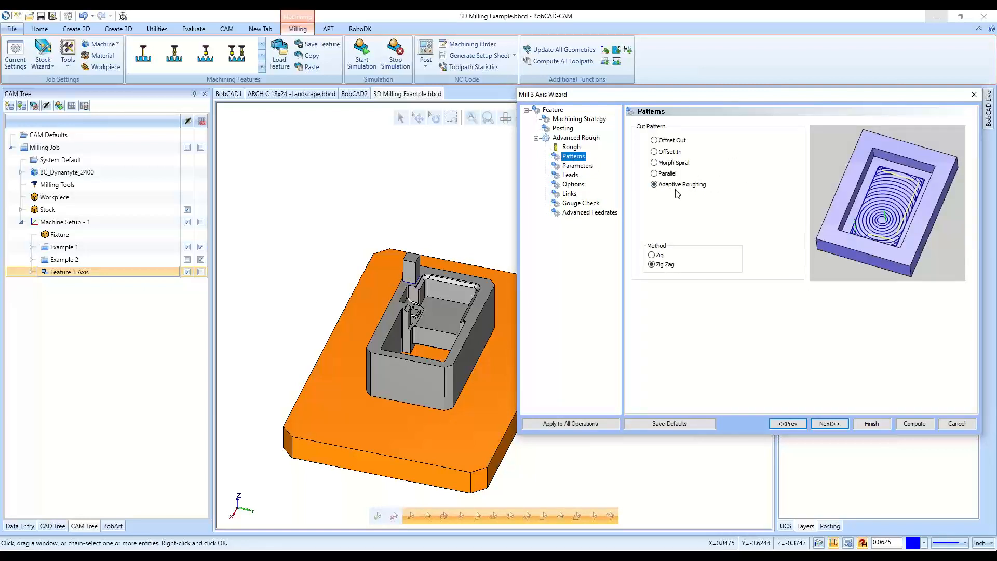
left_click(588, 167)
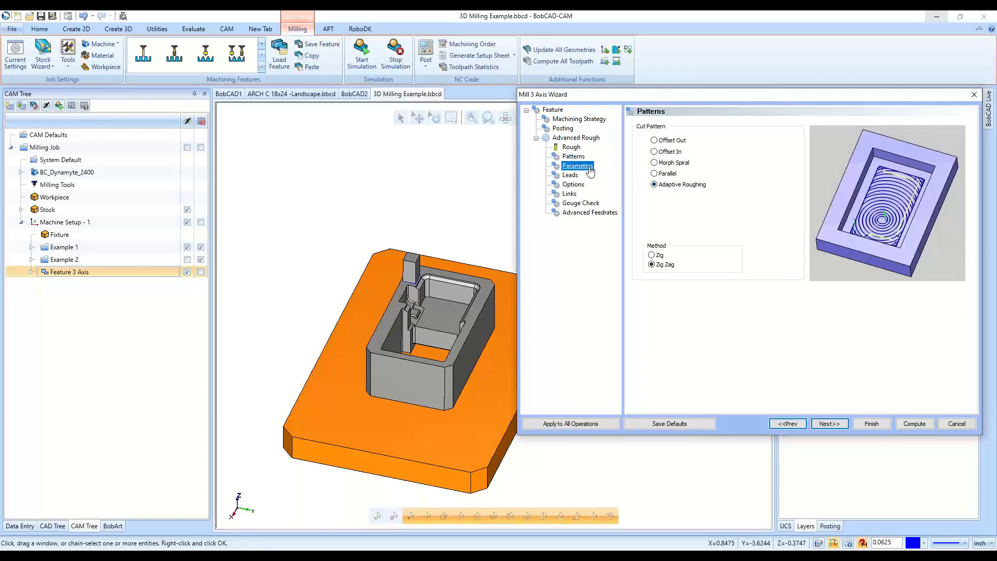
left_click(570, 176)
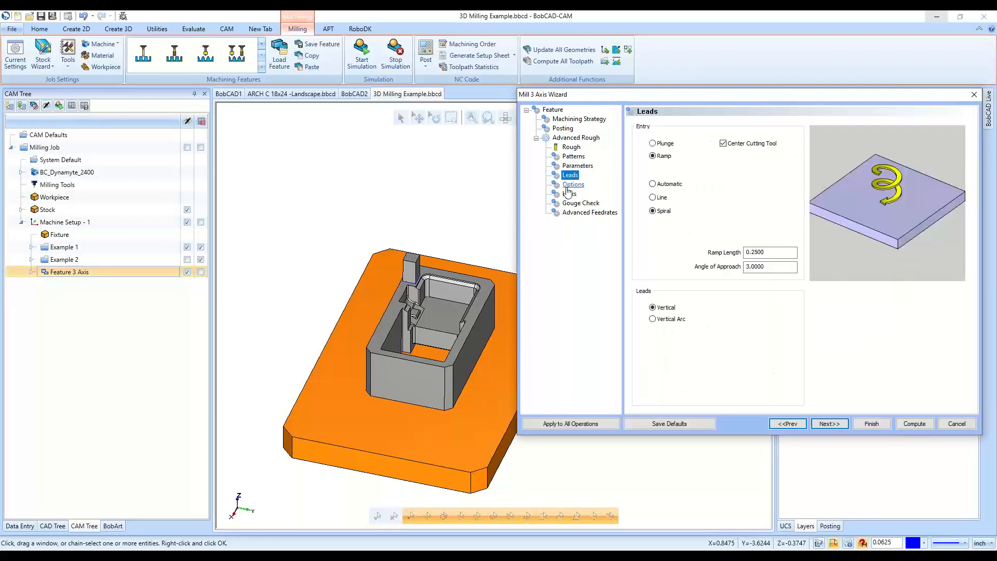
left_click(570, 185)
left_click(570, 176)
left_click(571, 185)
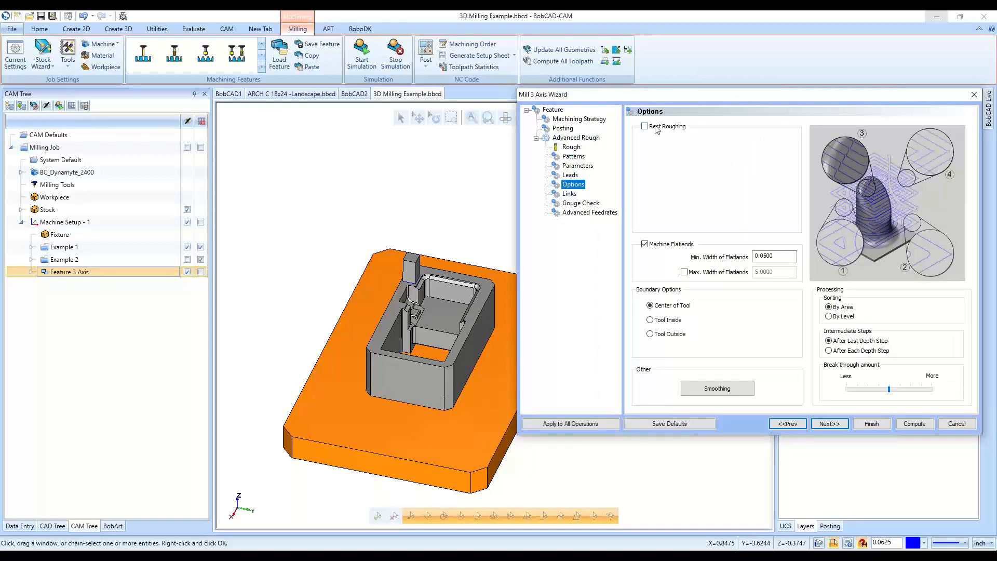
Preview the Rest Roughing options, switch Rest Roughing off again, and view the Gouge Check settings
left_click(684, 128)
left_click(758, 145)
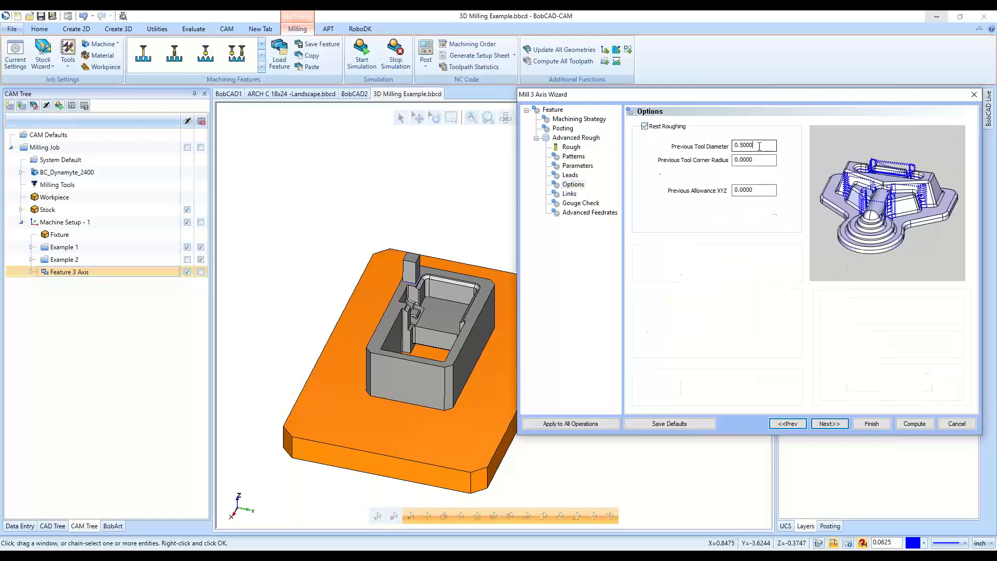
left_click(677, 127)
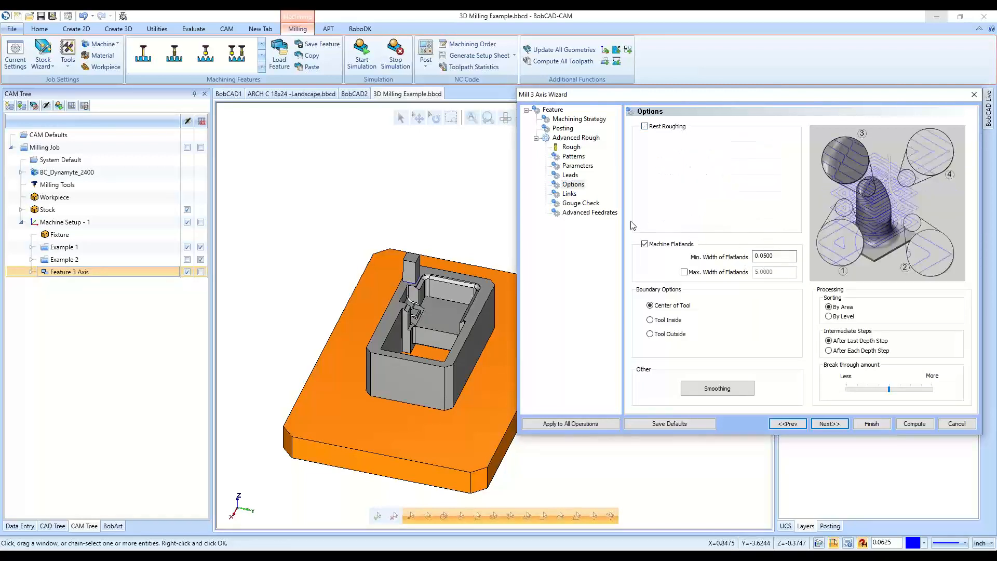
left_click(592, 203)
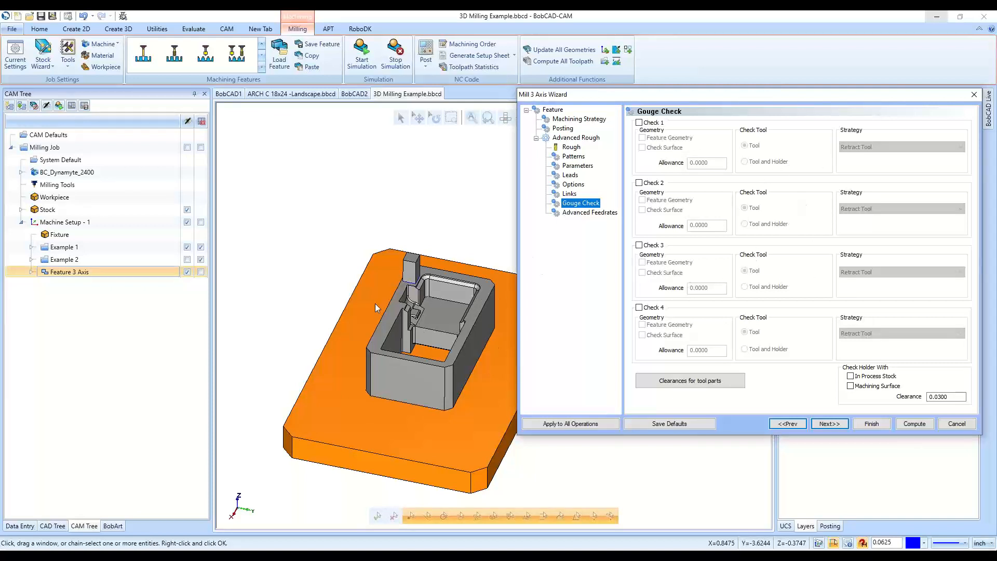
Preview the Convert Rapid to Feed and Link Feedrate overrides of the Advanced Feedrates, leaving both off
left_click(579, 213)
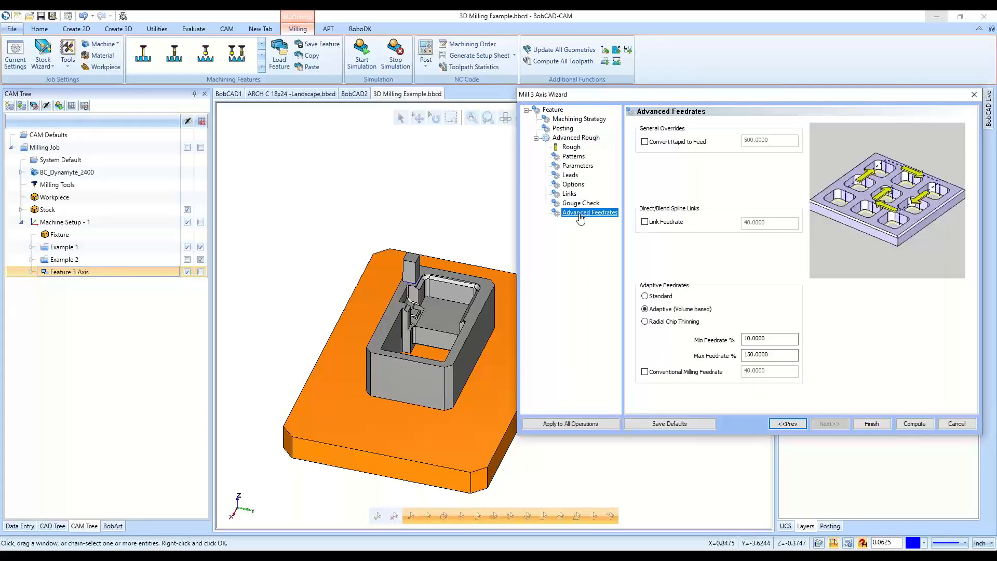
left_click(696, 145)
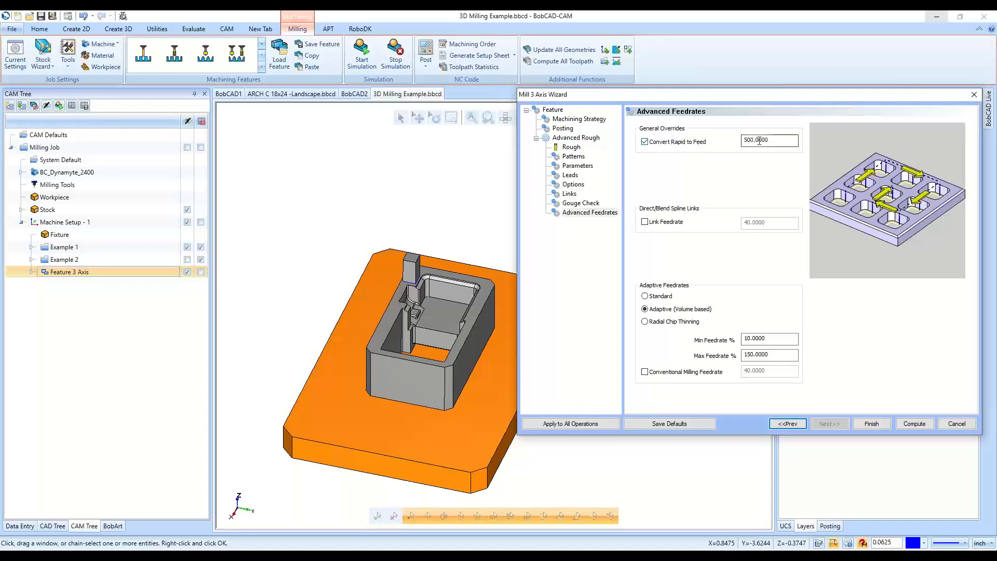
left_click(685, 144)
left_click(655, 223)
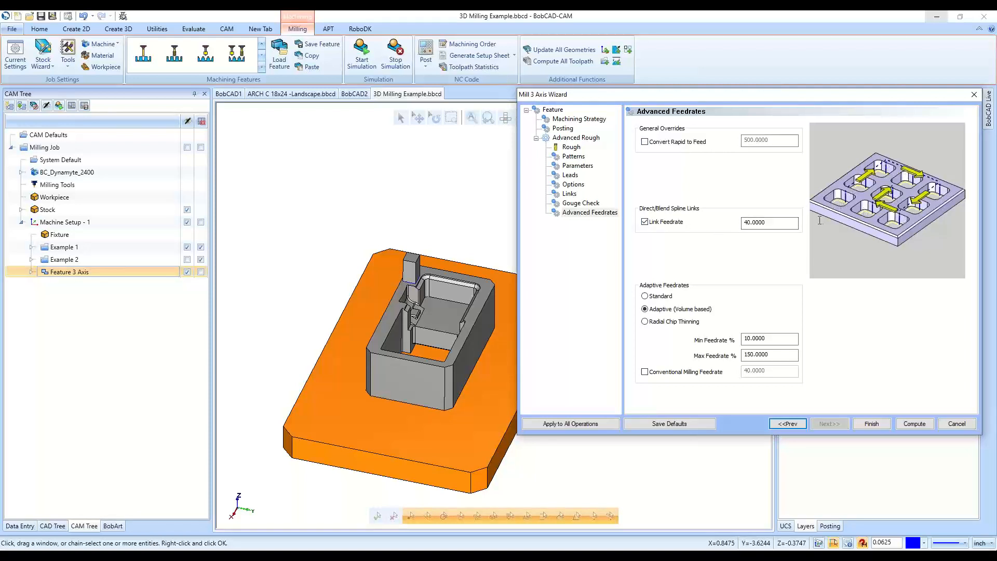
left_click(664, 223)
Compare the Standard feedrate mode with Adaptive (Volume based), return to Adaptive, and review its minimum and maximum feedrate percentages
left_click(669, 297)
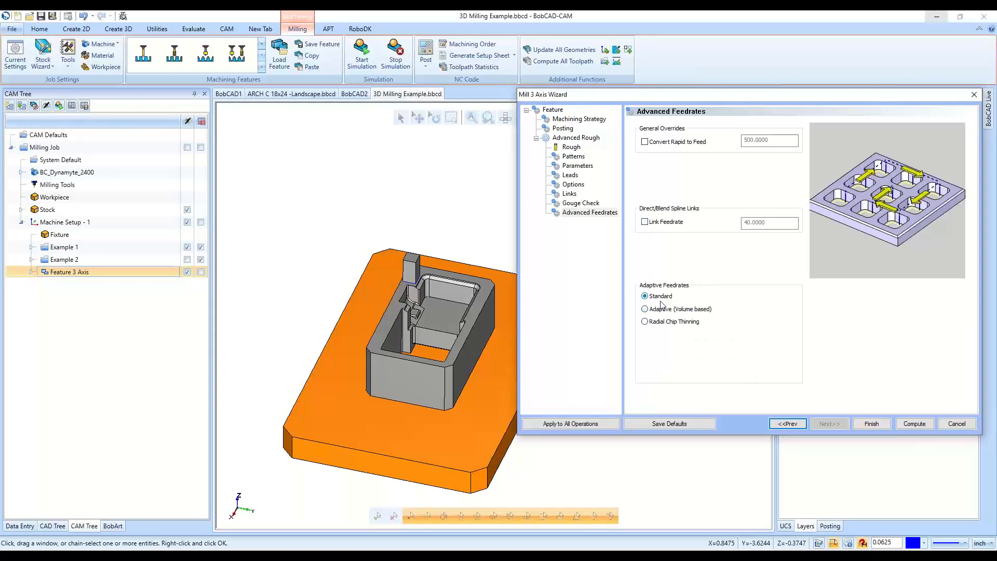
left_click(658, 298)
left_click(663, 310)
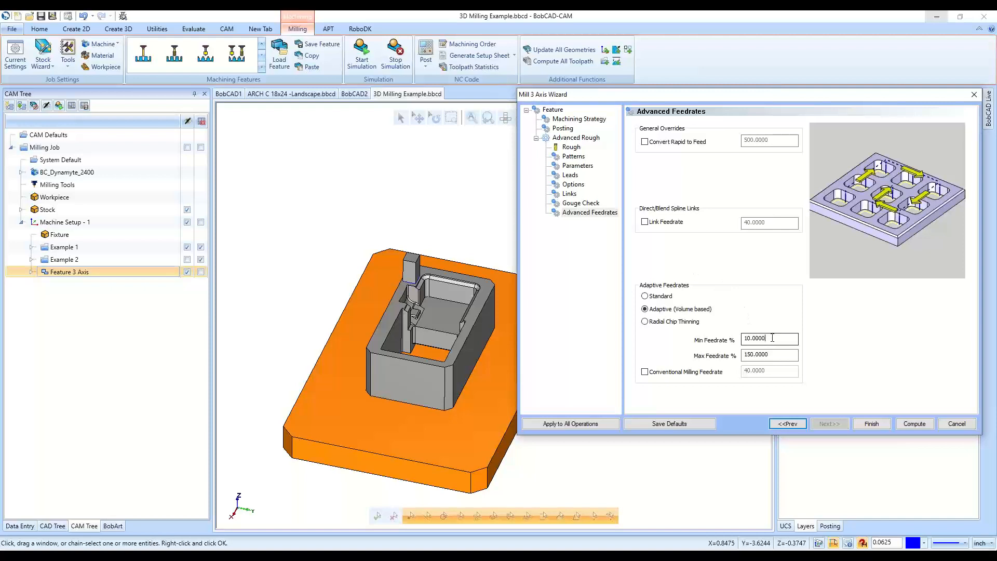
left_click(771, 355)
left_click(770, 343)
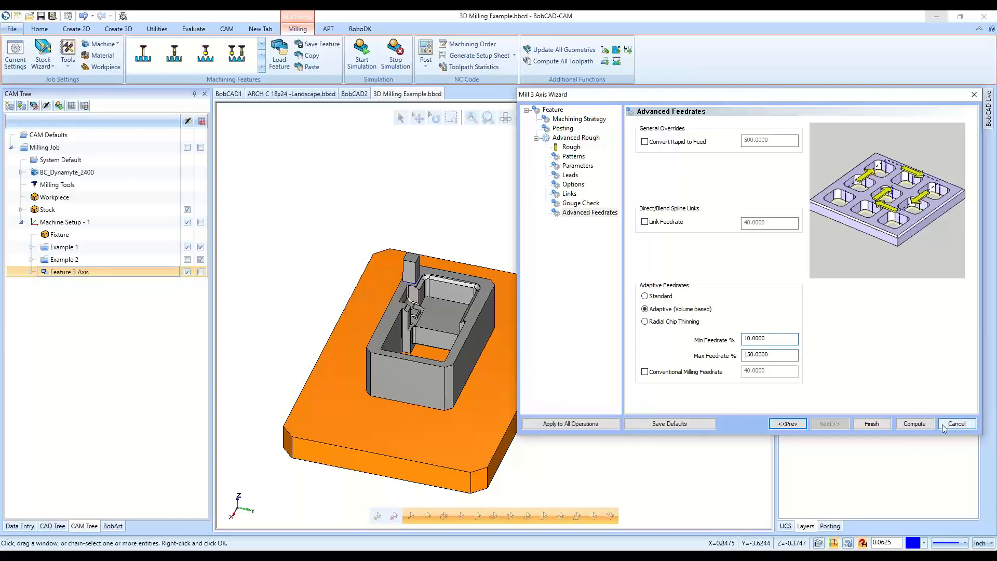
Recheck the Posting and Feature parameters and finish the Mill 3 Axis wizard
left_click(561, 129)
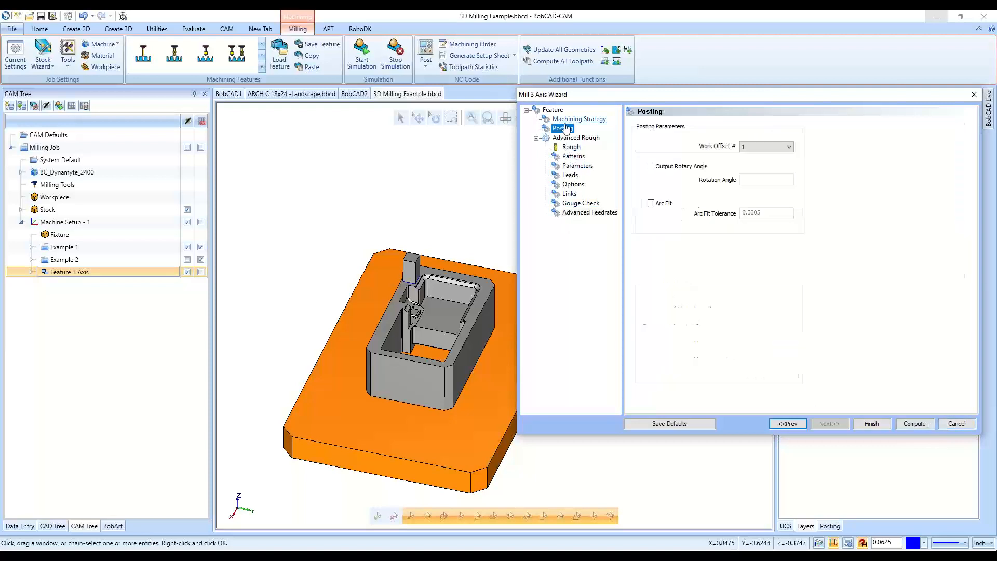
left_click(553, 110)
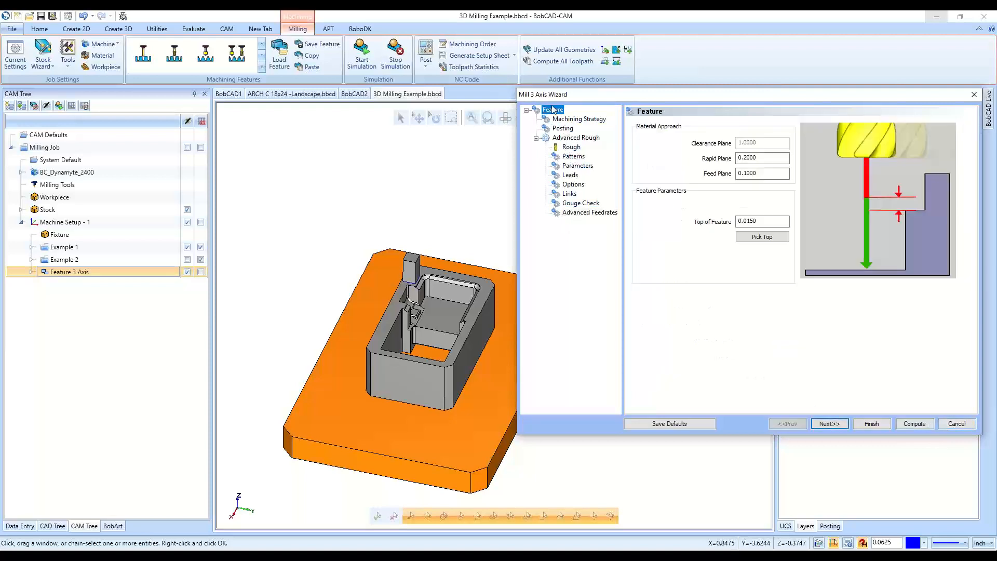
left_click(872, 424)
Examine the geometry assigned to Feature 3 Axis and select the feature's Boundary entry
left_click(110, 286)
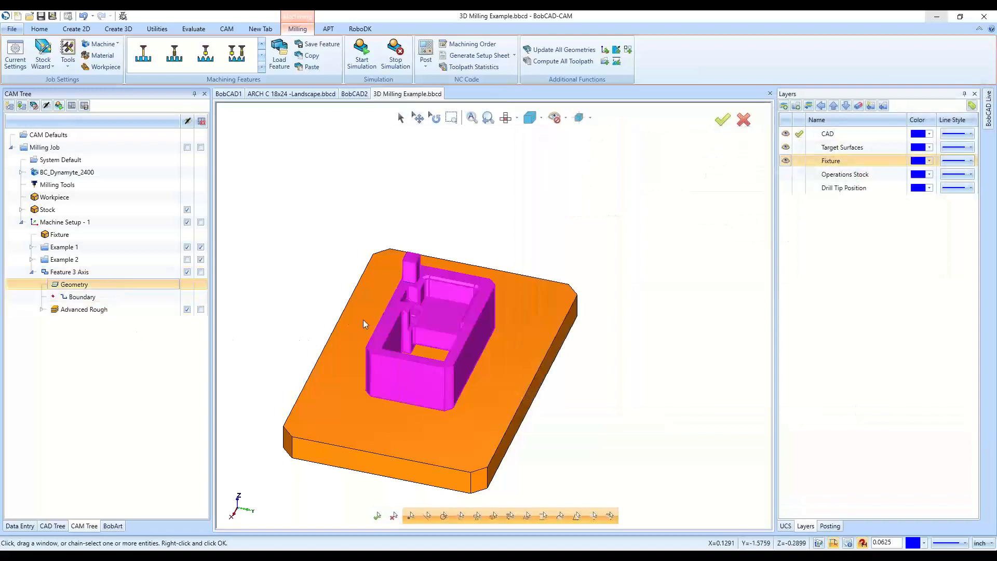
scroll(367, 325, "up", 2)
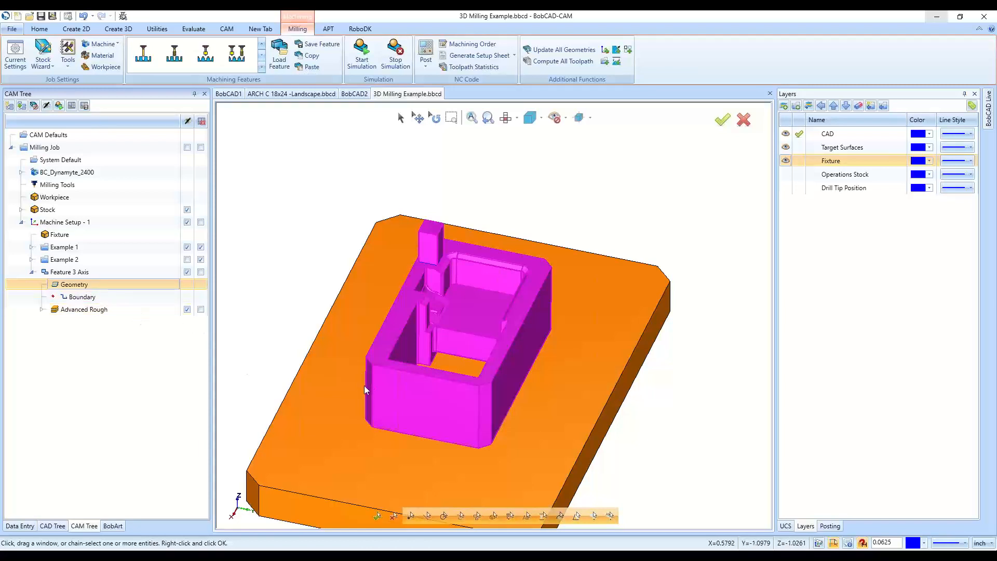
right_click(104, 285)
left_click(87, 298)
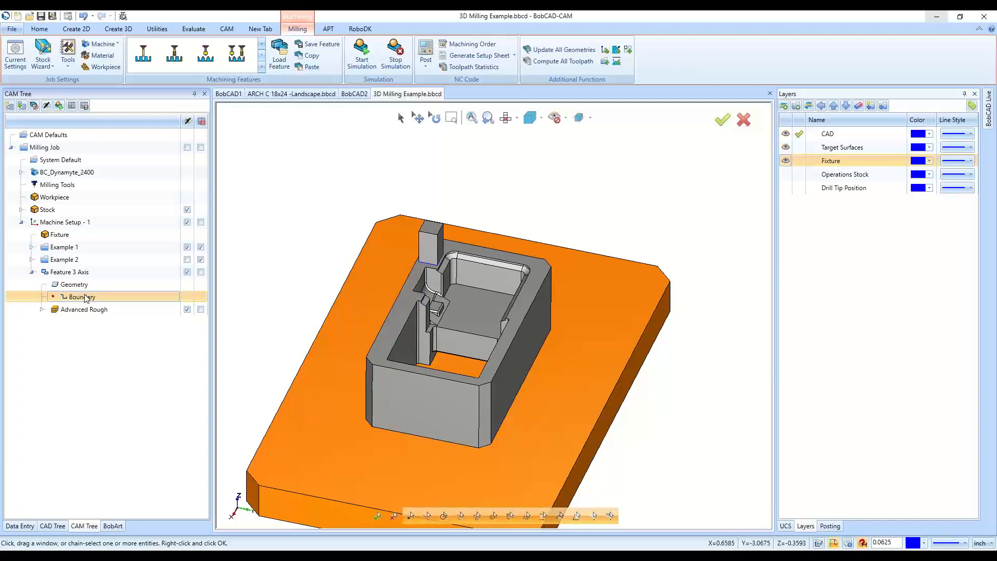
Inspect the part's pocket and open the boundary of Feature 3 Axis for reselection
scroll(424, 301, "up", 5)
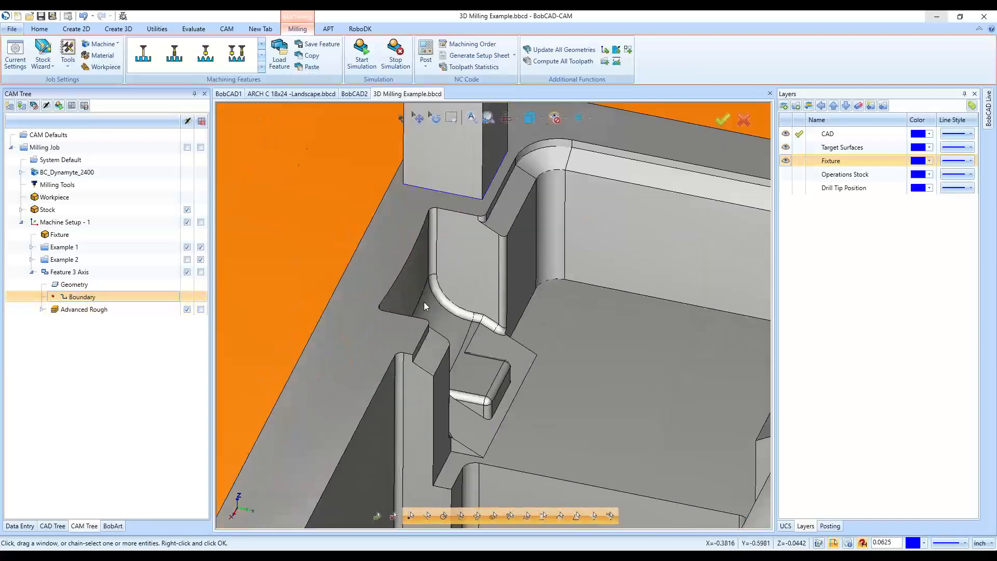
scroll(389, 357, "down", 5)
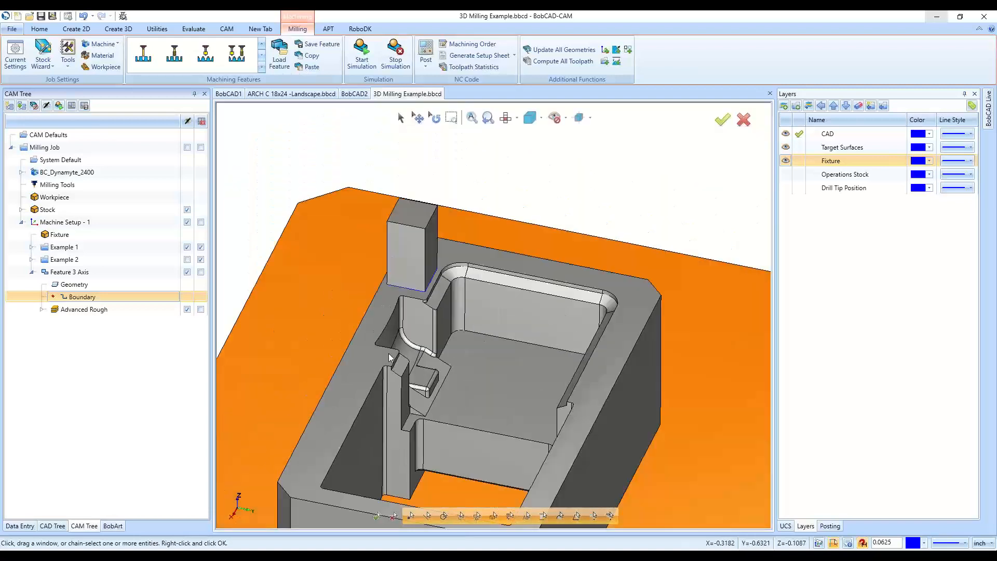
scroll(388, 354, "down", 5)
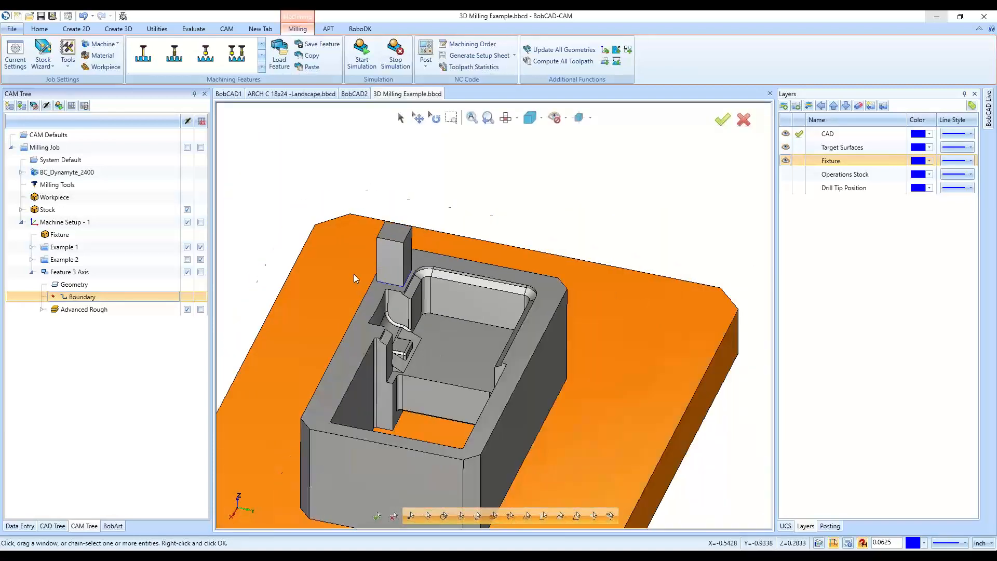
scroll(370, 388, "up", 2)
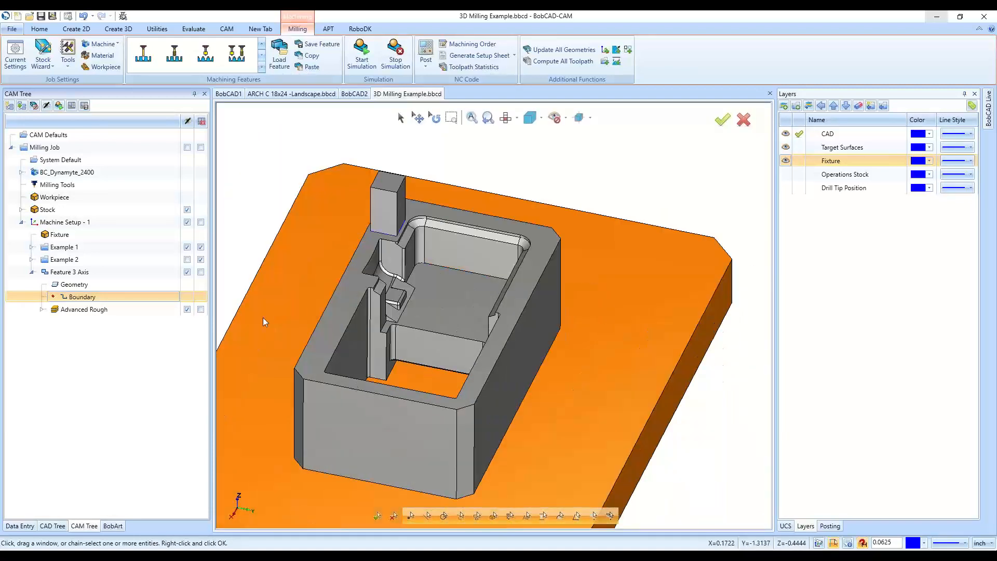
right_click(102, 299)
left_click(107, 305)
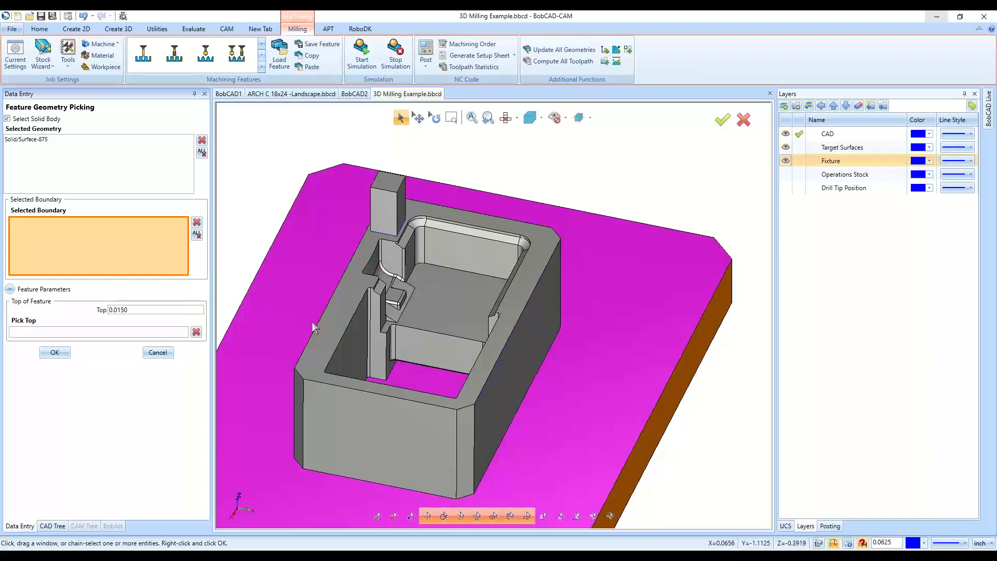
Try a Constant Z selection of the pocket's inner top edges as the boundary, and clear all selected edges
right_click(340, 343)
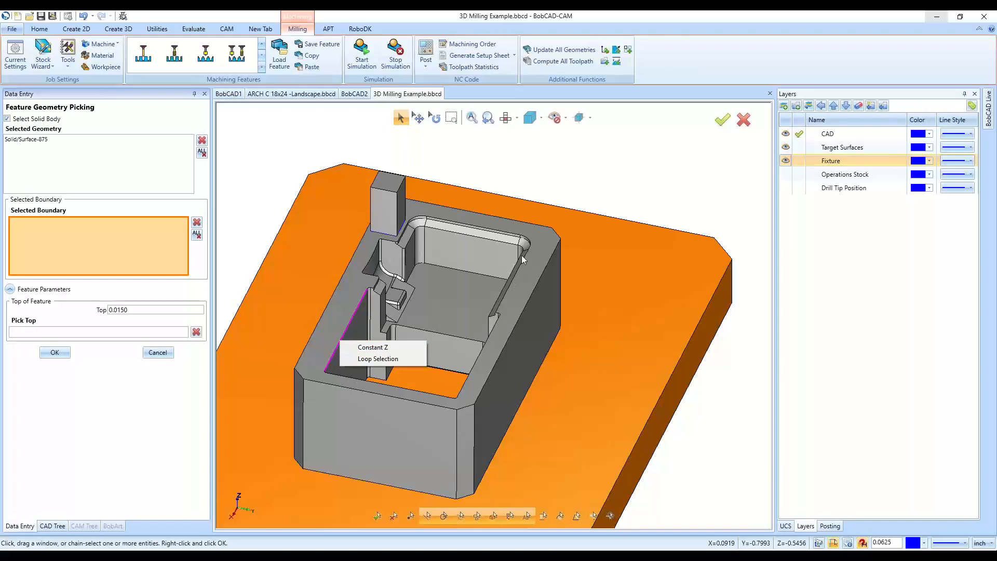
left_click(372, 347)
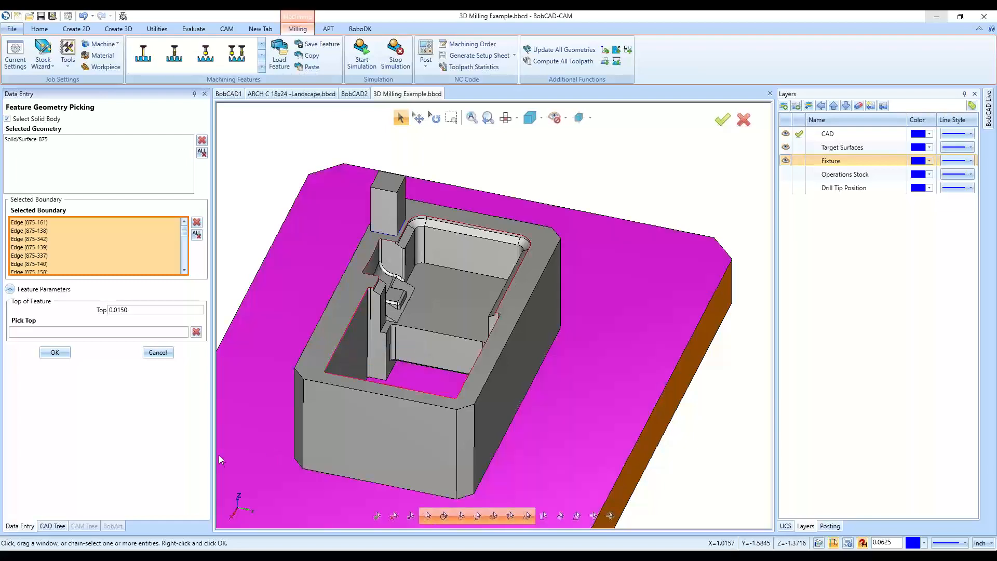
middle_click_drag(638, 174, 527, 167)
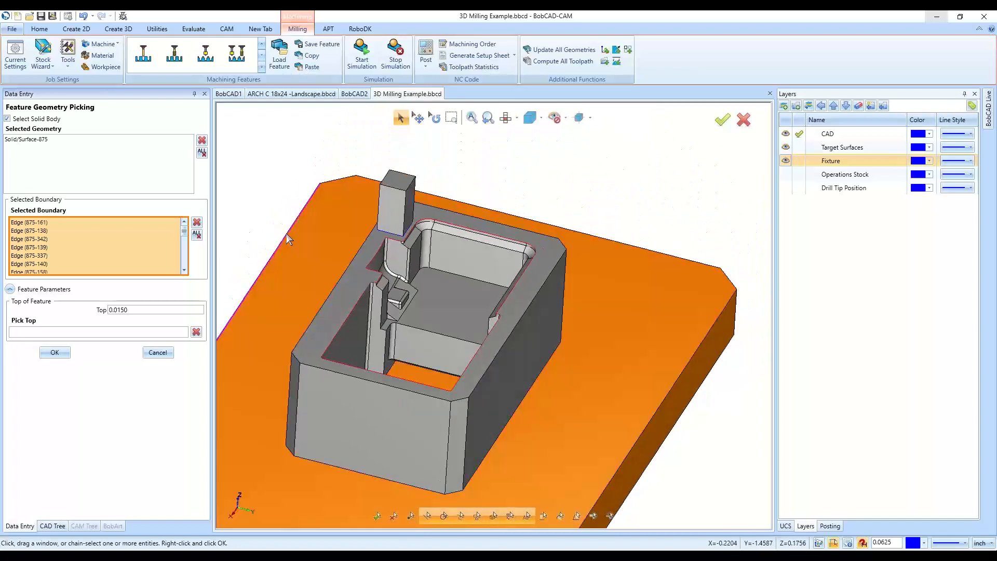
left_click(198, 238)
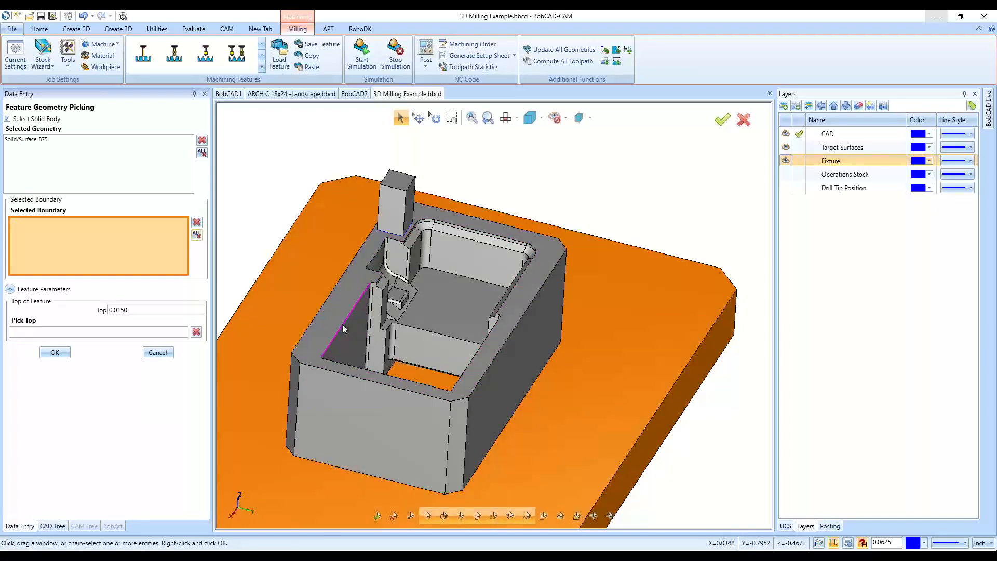
Start a Loop Selection for the boundary from the upper edge above the pocket's chamfered end wall
right_click(343, 329)
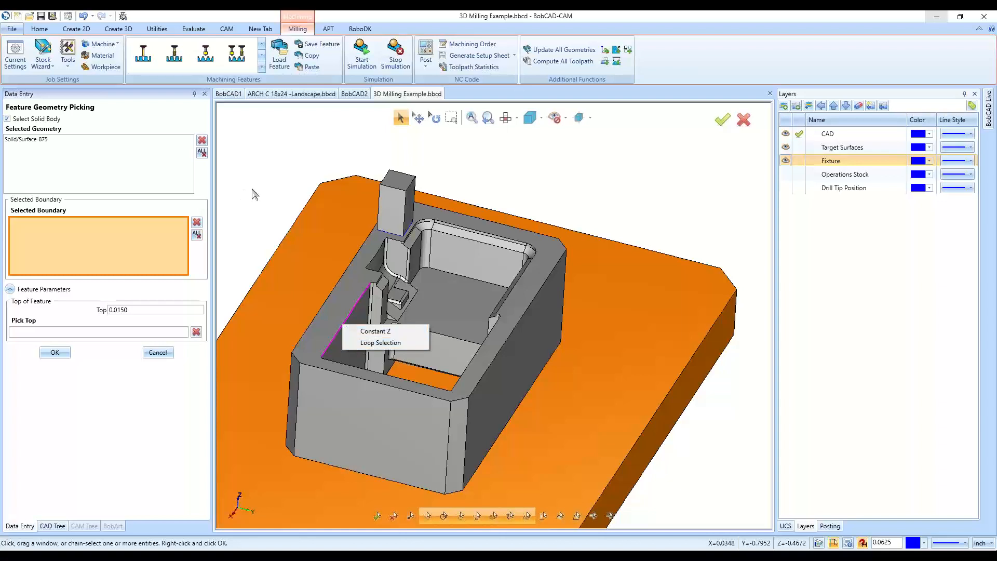
middle_click_drag(356, 350, 468, 438)
scroll(384, 218, "up", 8)
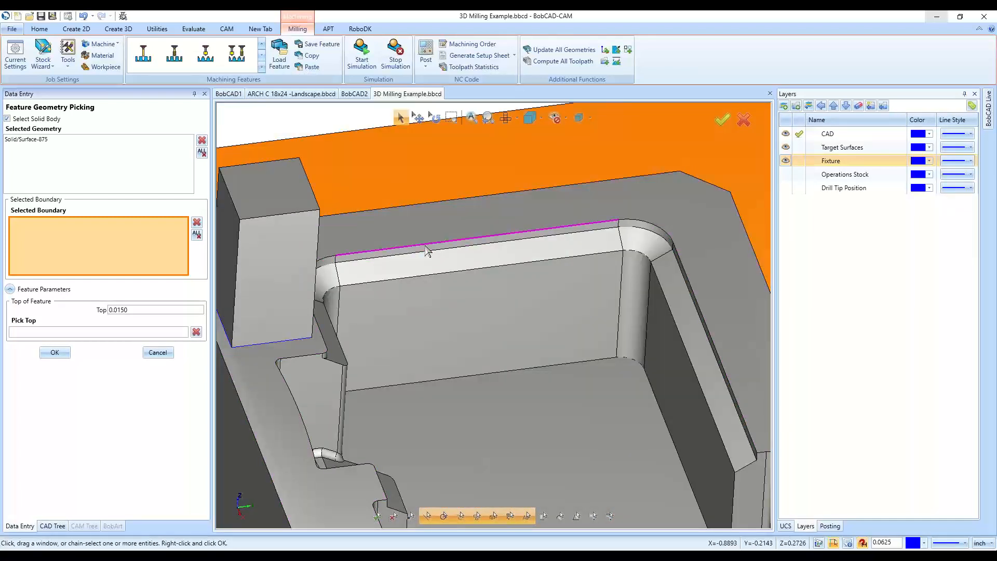
right_click(426, 249)
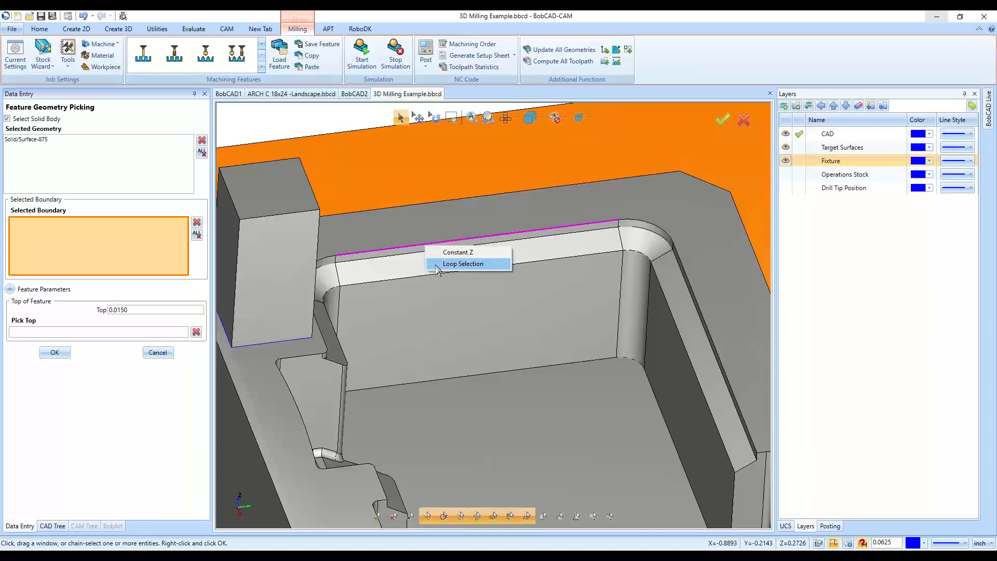
left_click(436, 265)
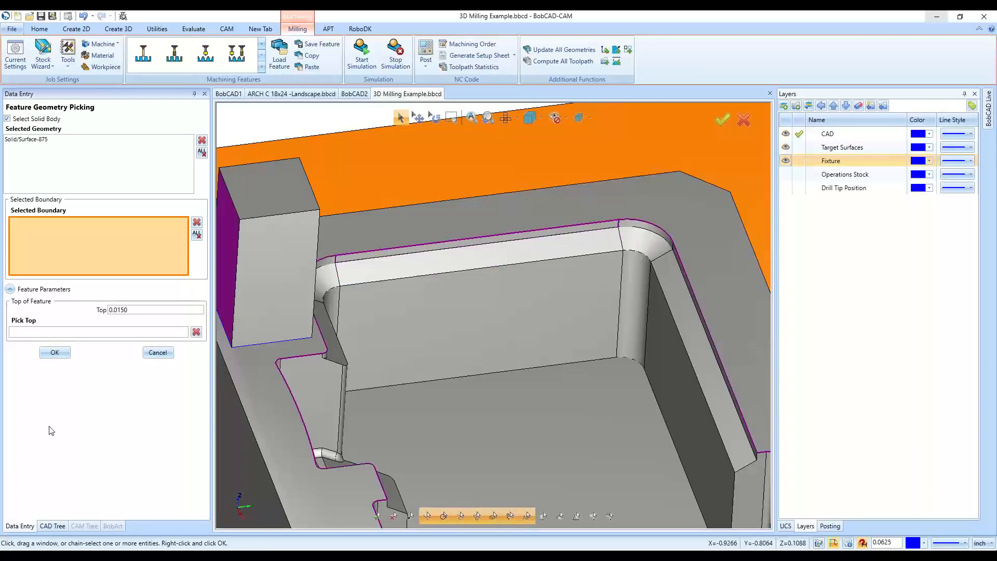
Examine the pocket's upper edges and the narrow face above the chamfered end wall, including from the top view
scroll(364, 238, "down", 5)
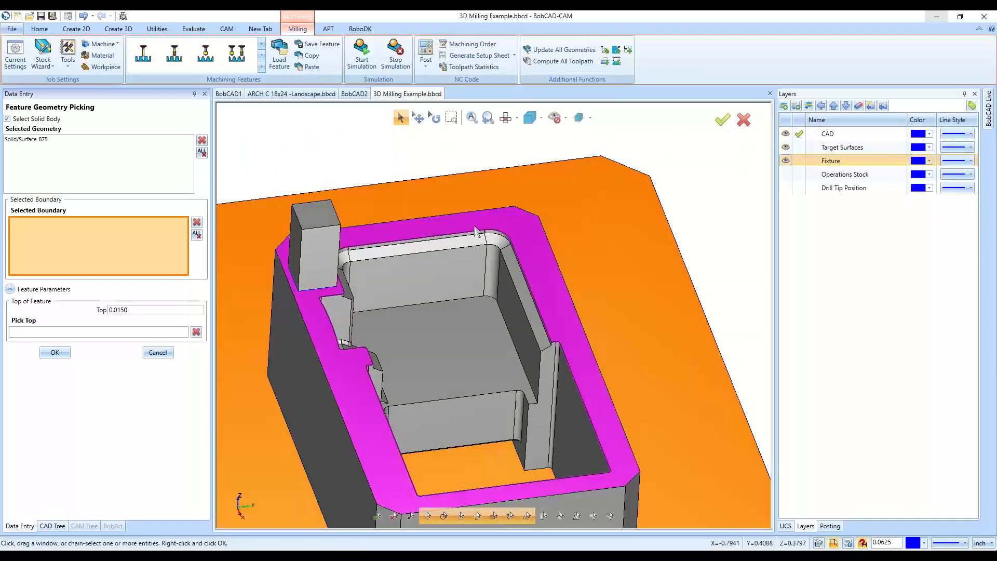
scroll(364, 151, "up", 4)
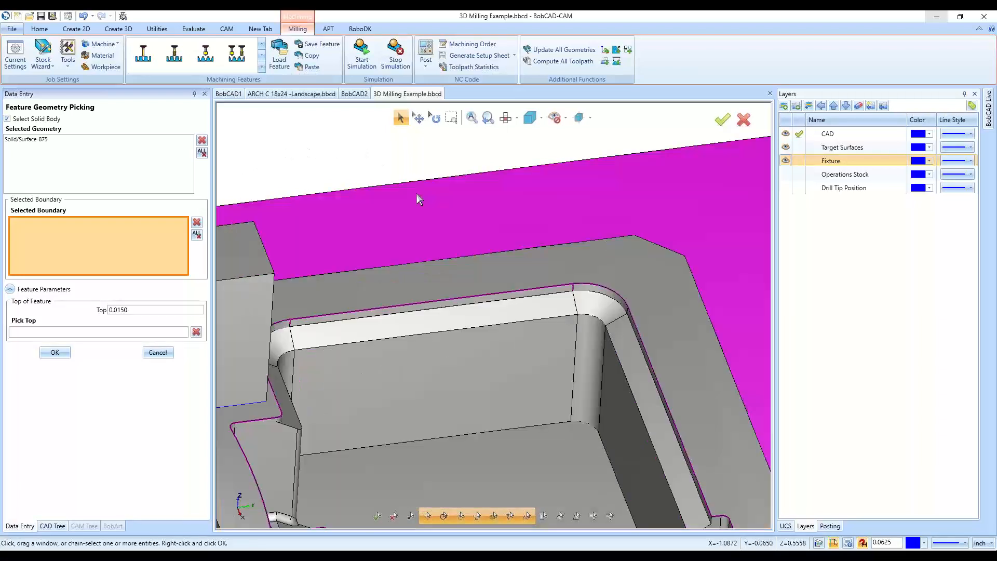
scroll(328, 353, "up", 2)
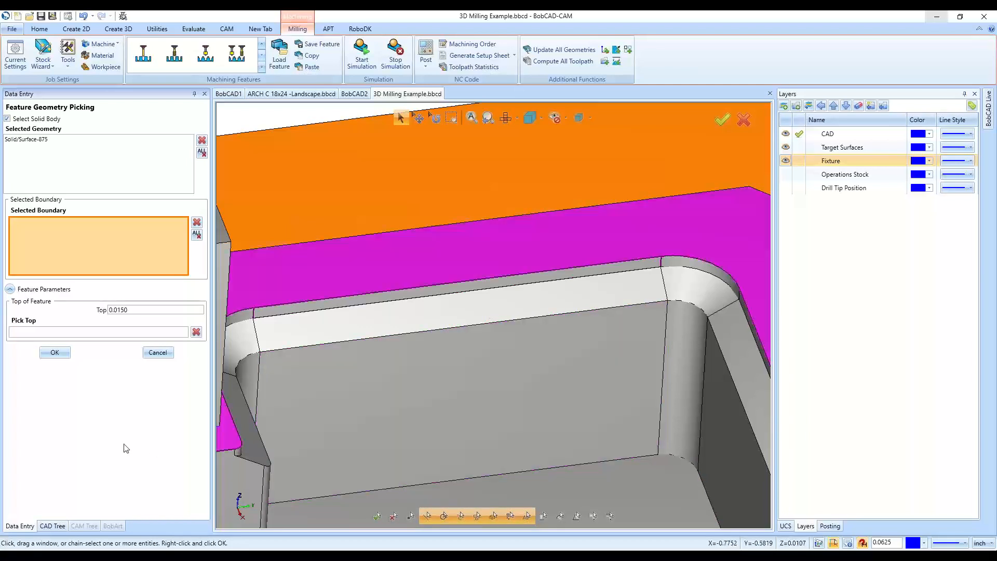
scroll(357, 397, "down", 5)
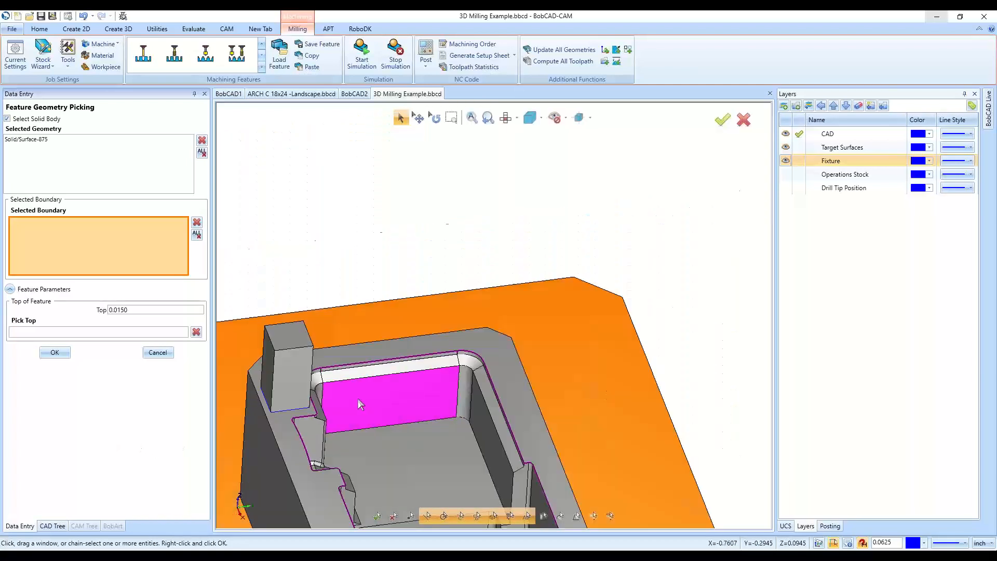
scroll(351, 154, "down", 2)
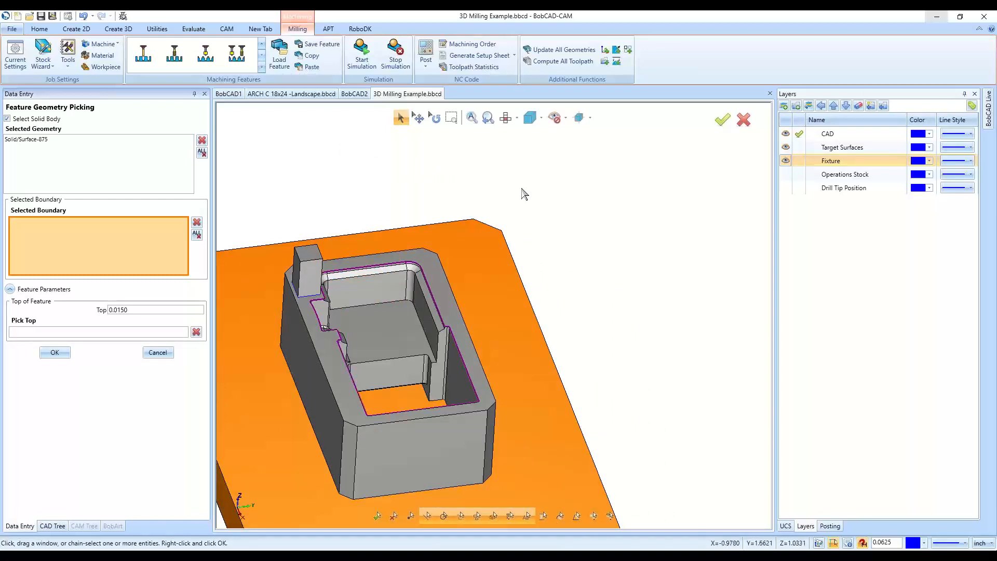
key("t")
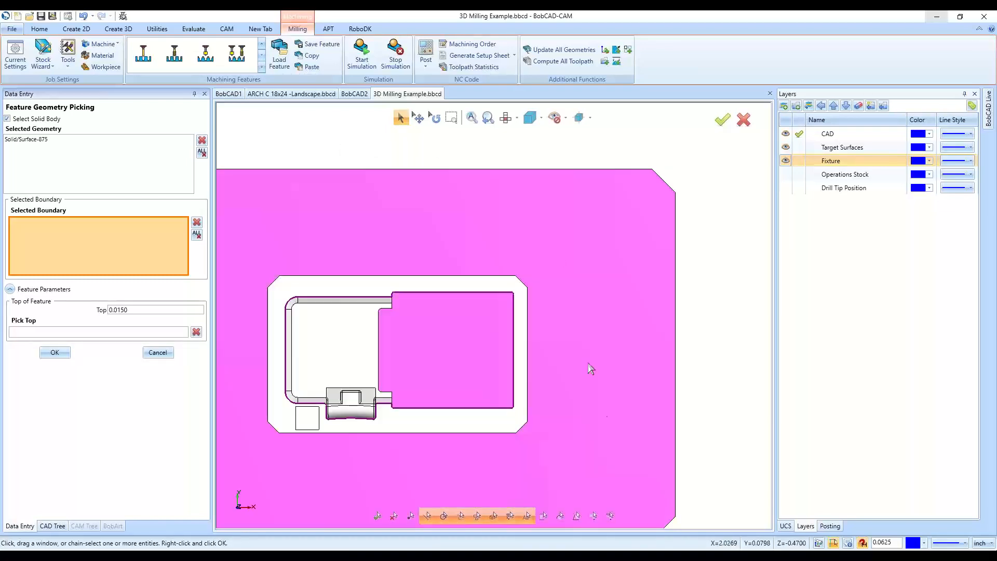
middle_click_drag(606, 416, 298, 298)
scroll(338, 302, "up", 5)
scroll(306, 295, "up", 2)
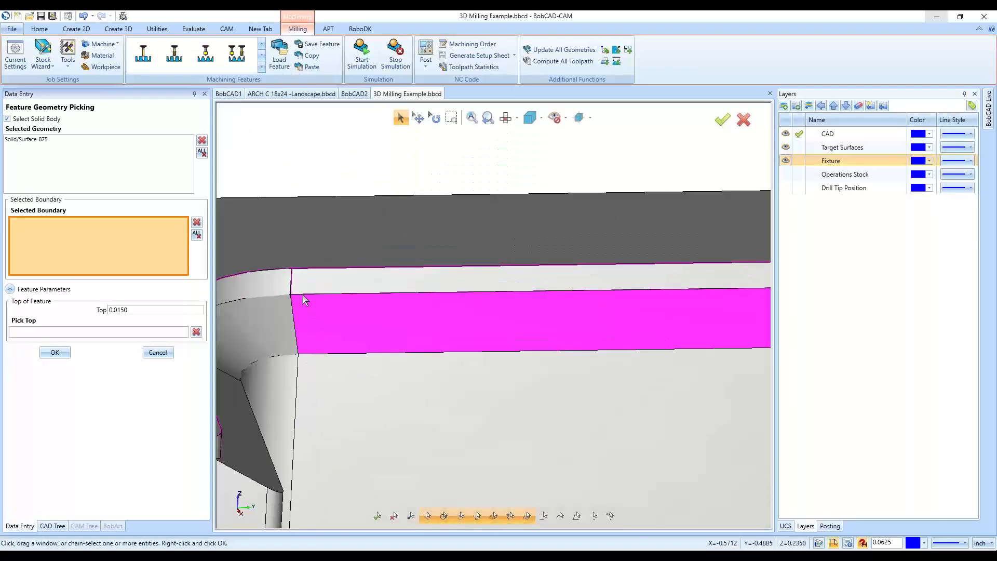
scroll(303, 292, "down", 3)
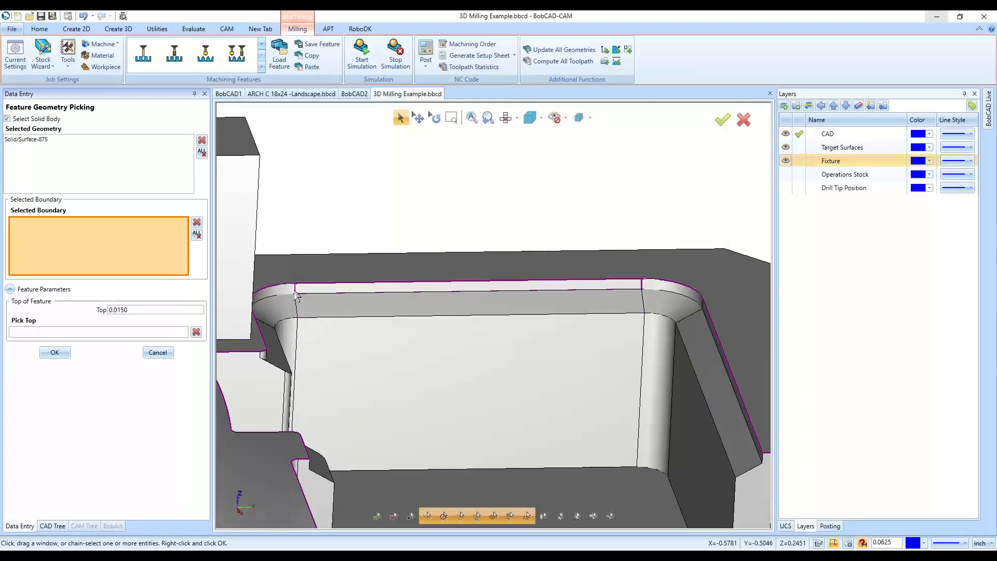
Try selecting the edge loop and the narrow face above the chamfered end wall as the boundary, and clear the selection
left_click(297, 294)
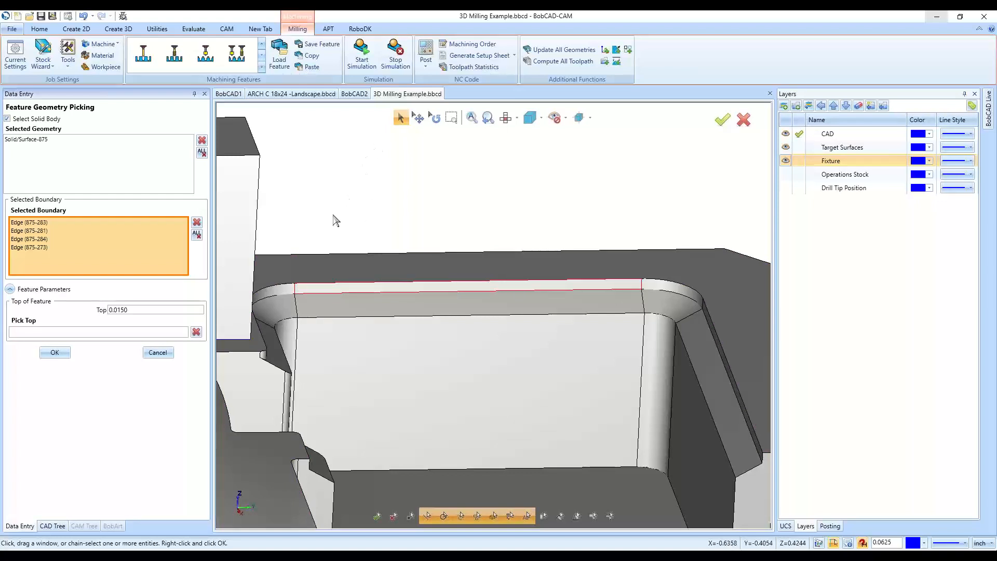
left_click(329, 289)
middle_click_drag(366, 406, 388, 360)
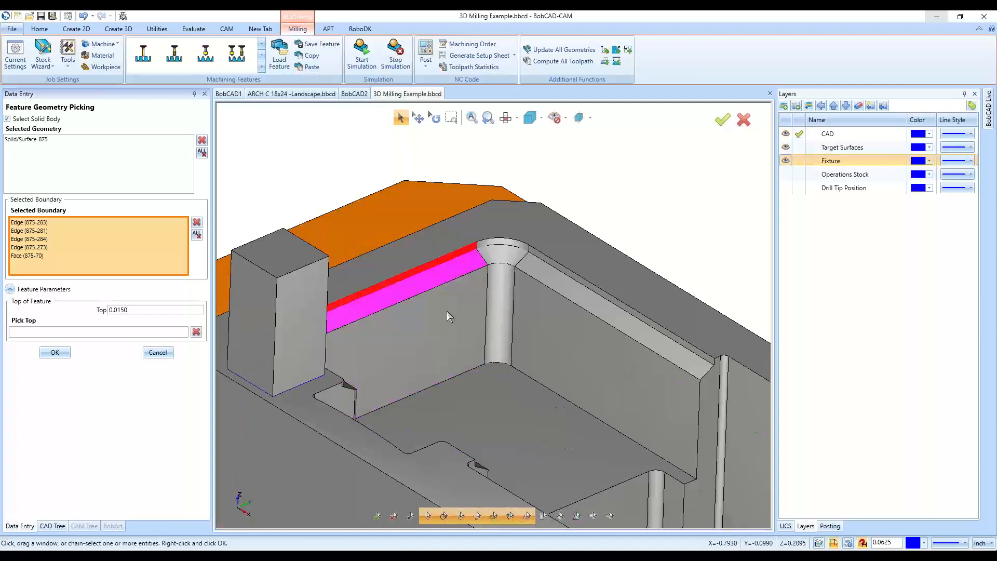
middle_click_drag(448, 316, 515, 433)
middle_click_drag(529, 374, 520, 369)
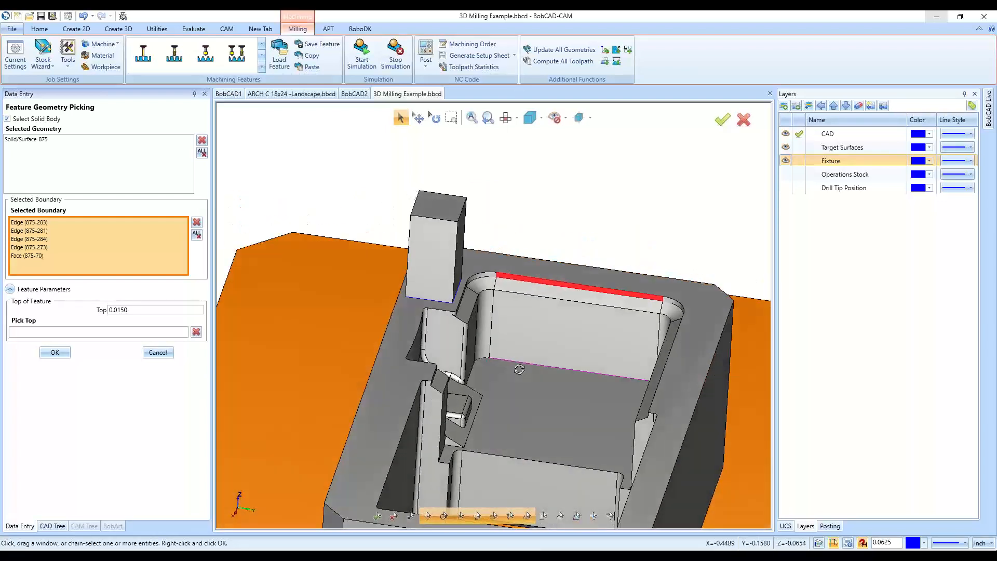
left_click(198, 236)
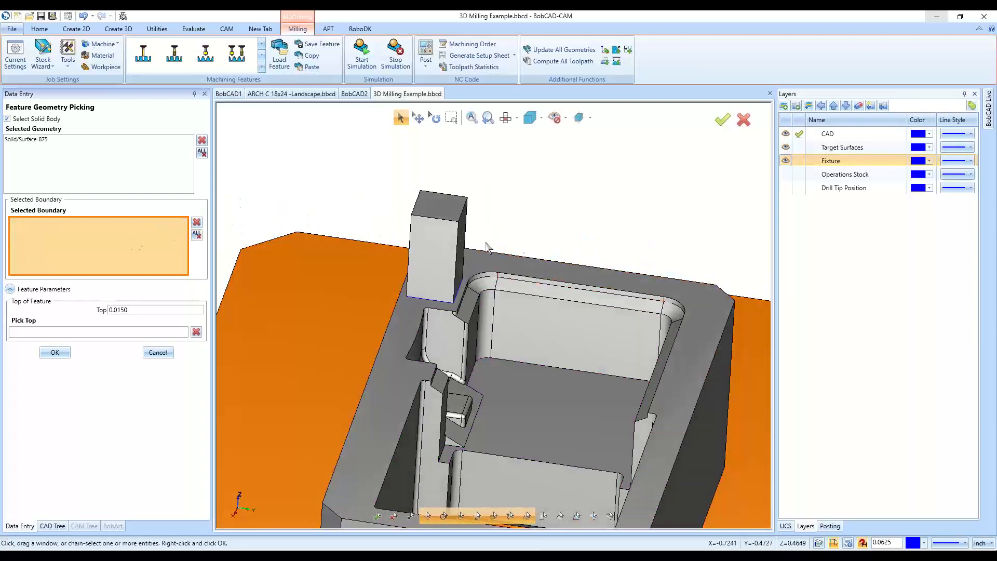
Define the boundary with a Constant Z selection from the pocket's upper end edge and confirm the feature geometry
right_click(528, 281)
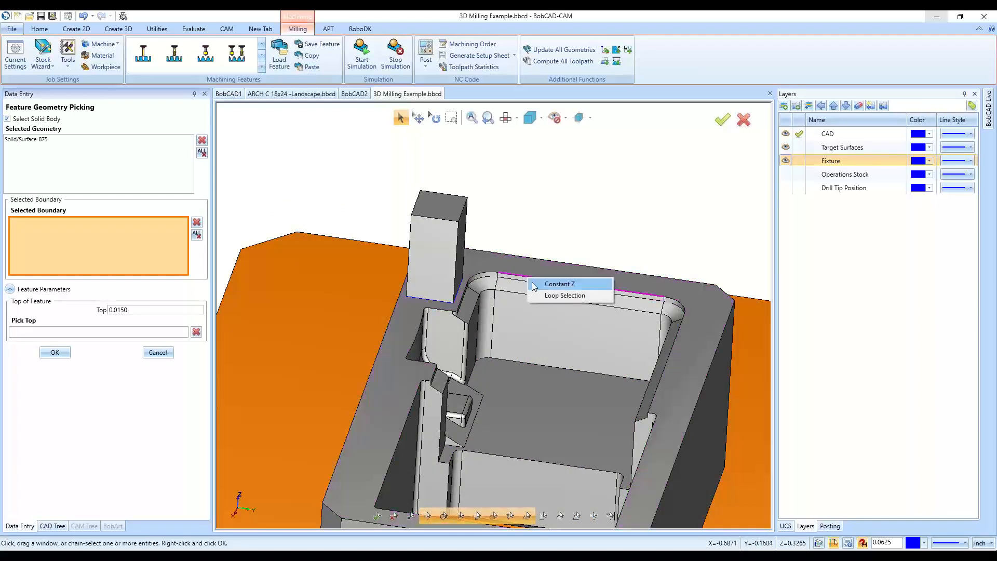
left_click(544, 284)
scroll(319, 171, "down", 5)
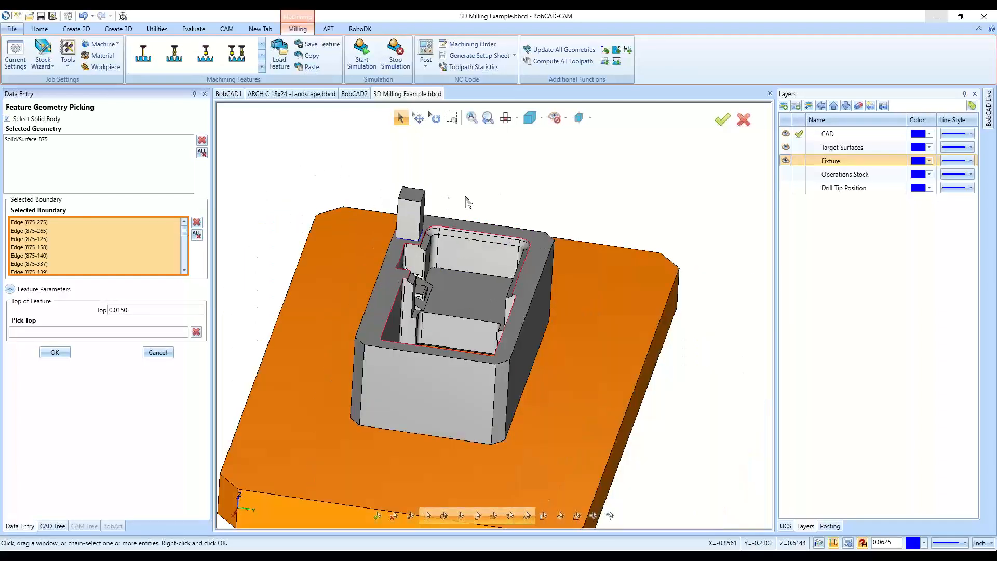
left_click(54, 353)
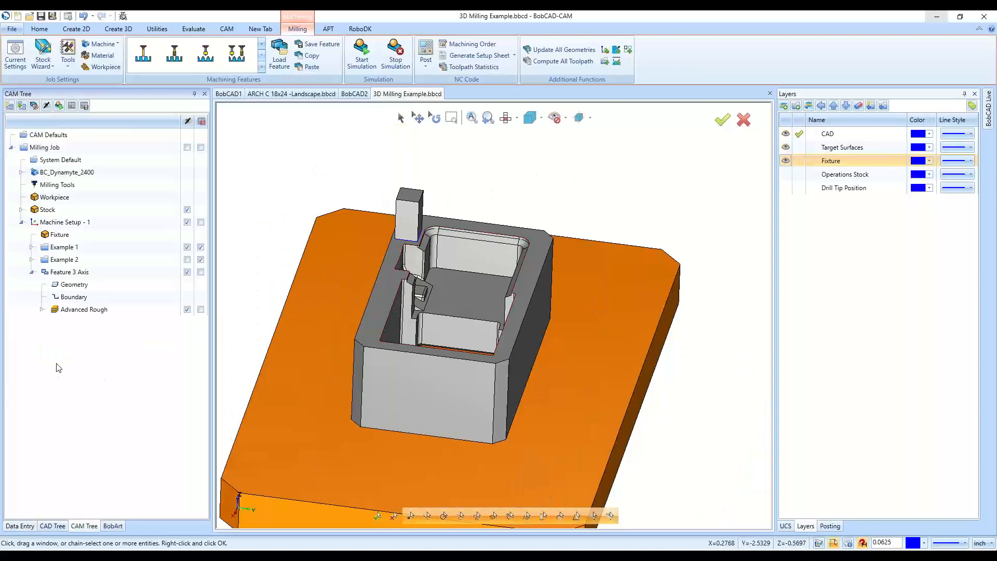
Start computing all toolpath for Feature 3 Axis and agree to change the Top of Part setting before calculation
right_click(96, 276)
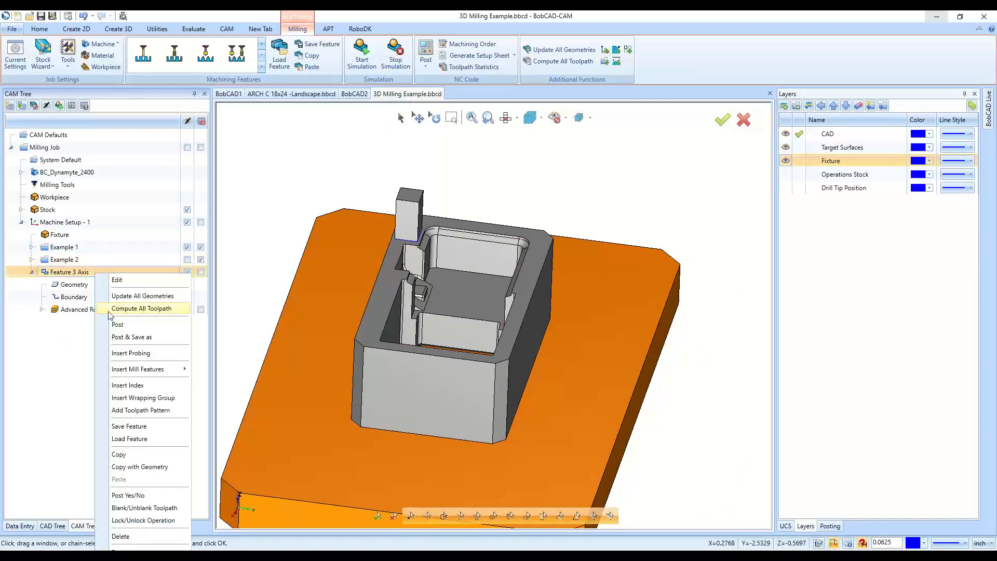
left_click(125, 308)
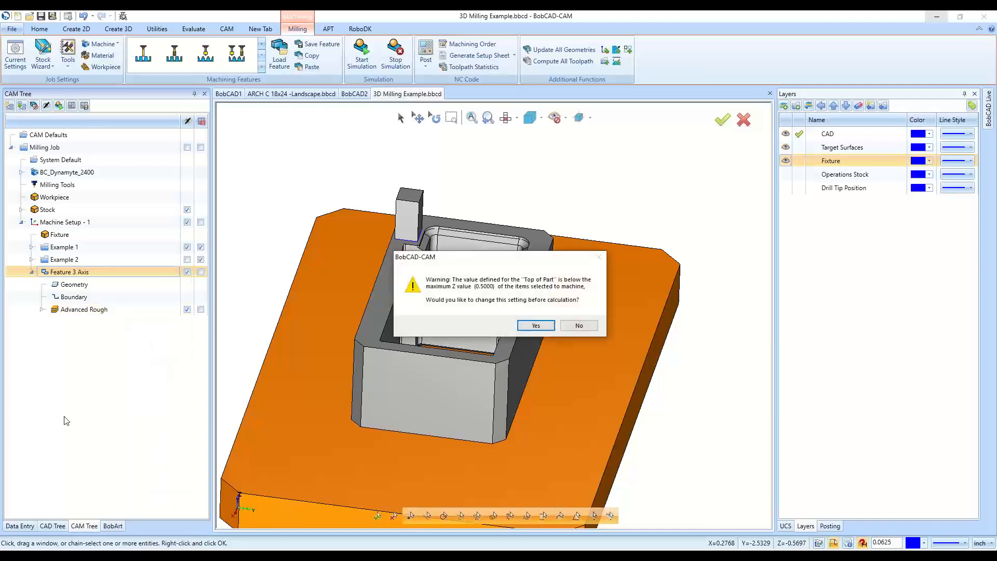
left_click(536, 325)
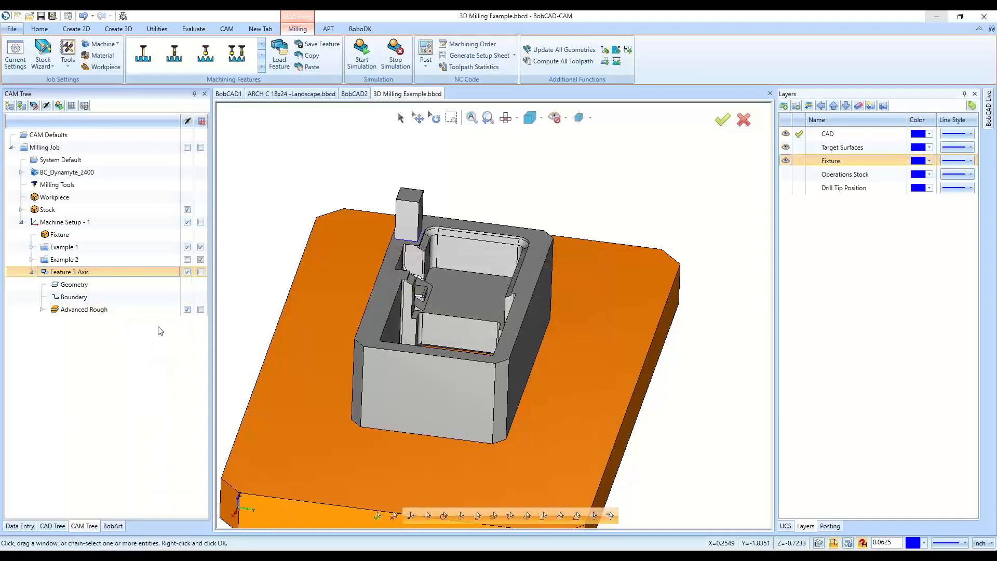
Set Feature 3 Axis's Top of Feature to 0.5000 by picking the top of the raised block, and try computing the toolpath
right_click(82, 276)
left_click(99, 277)
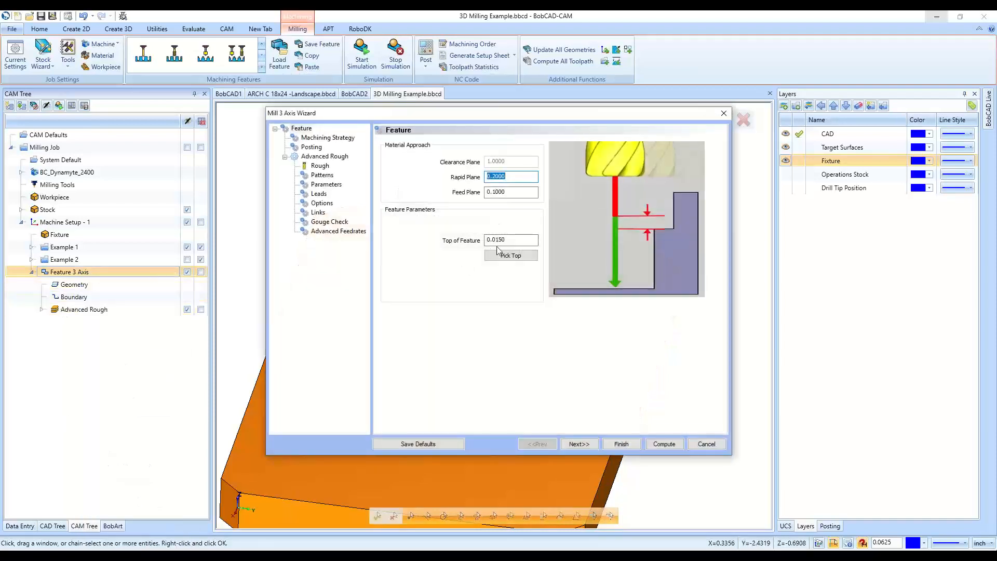
left_click(505, 255)
left_click(407, 202)
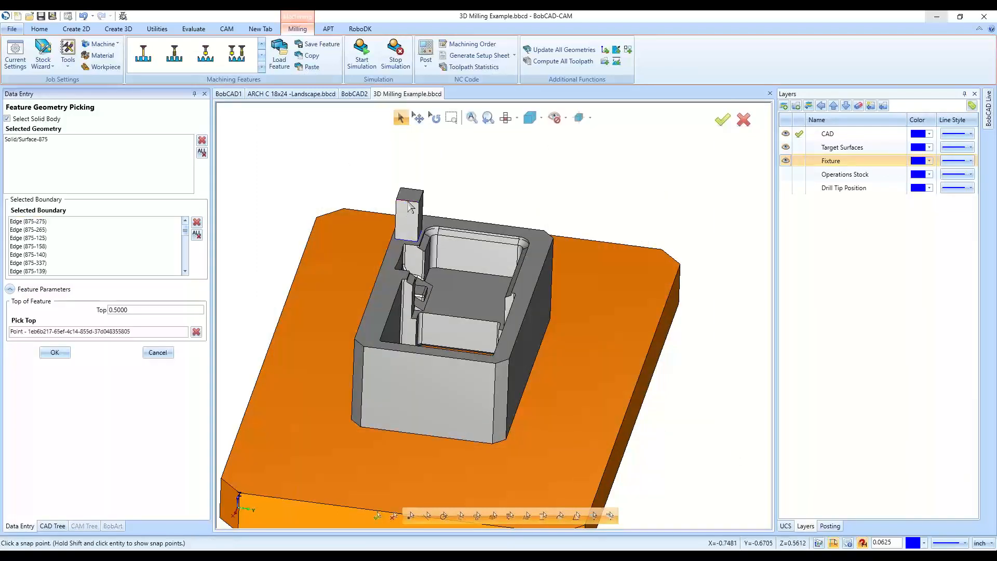
left_click(44, 352)
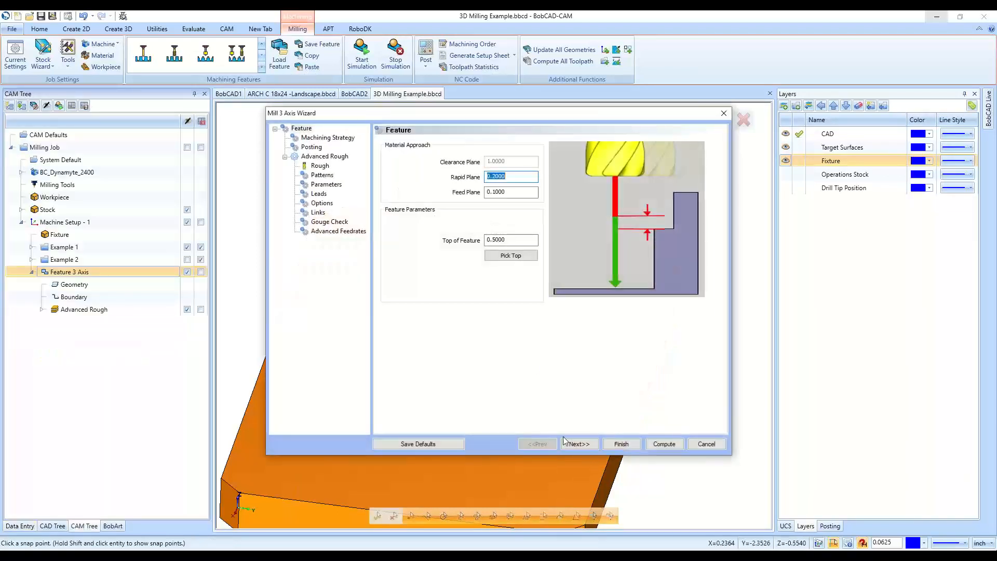
left_click(651, 445)
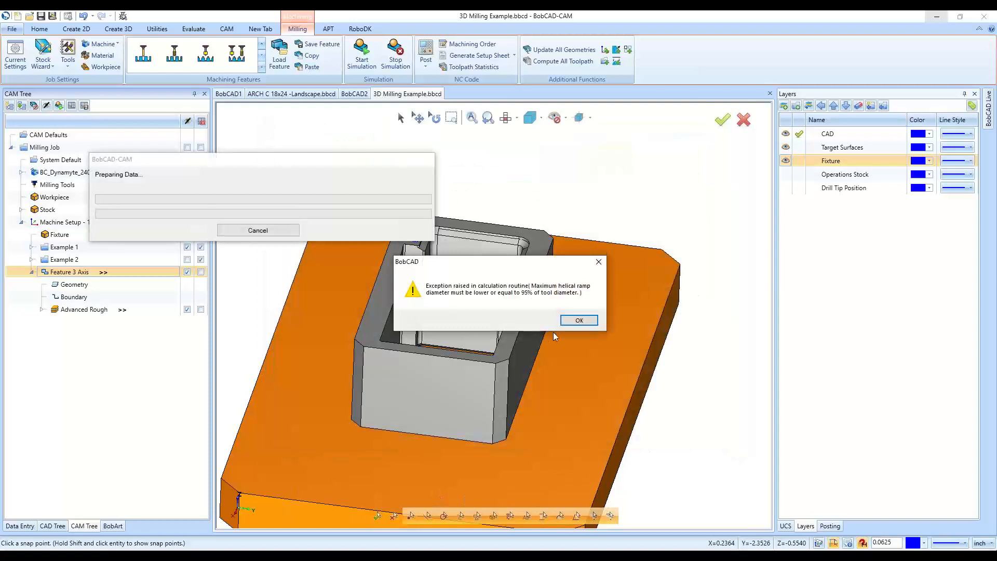
left_click(578, 320)
Set the Advanced Rough Minimal Curvature Radius to 0.001 and try computing the toolpath
right_click(110, 272)
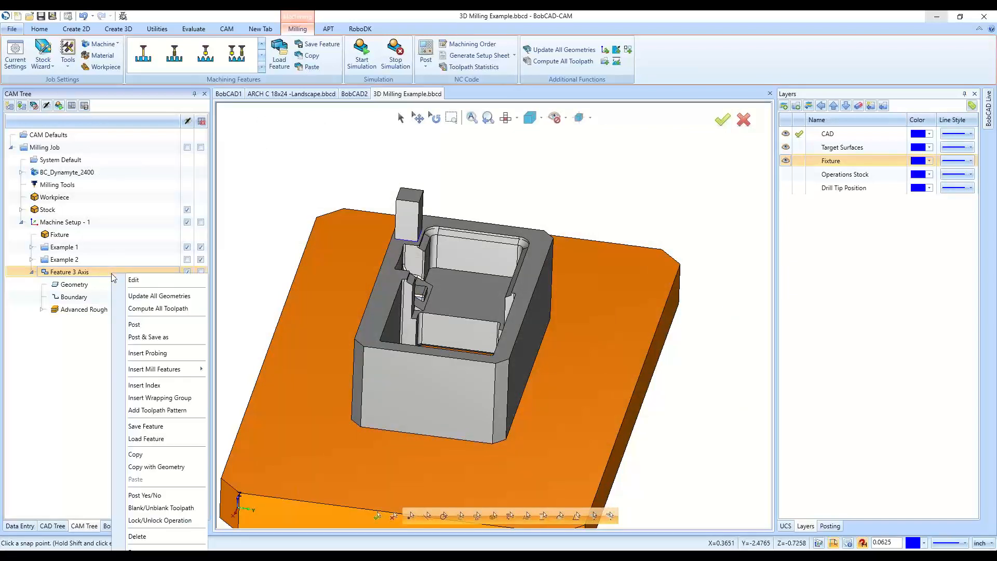
left_click(124, 279)
left_click(312, 177)
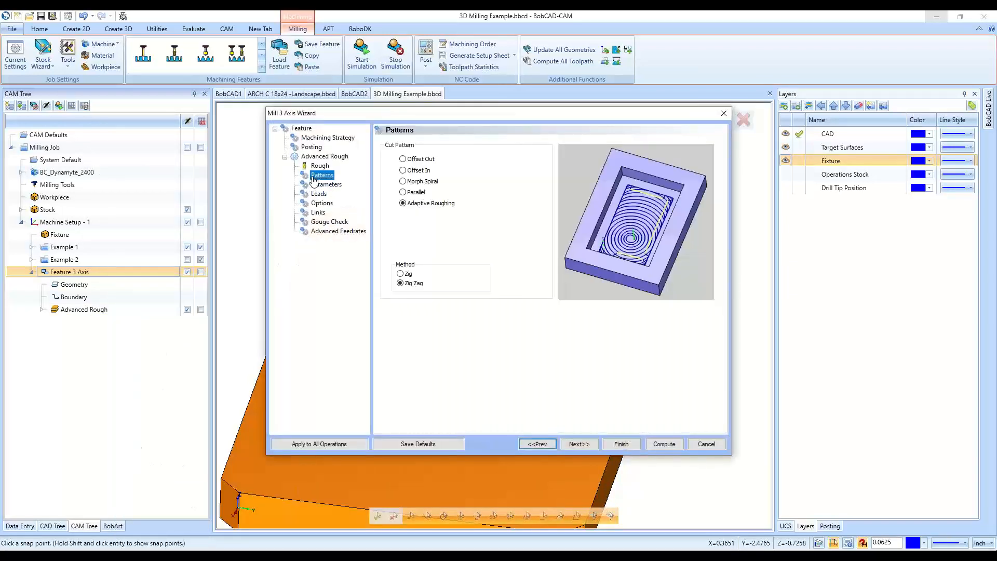
left_click(315, 188)
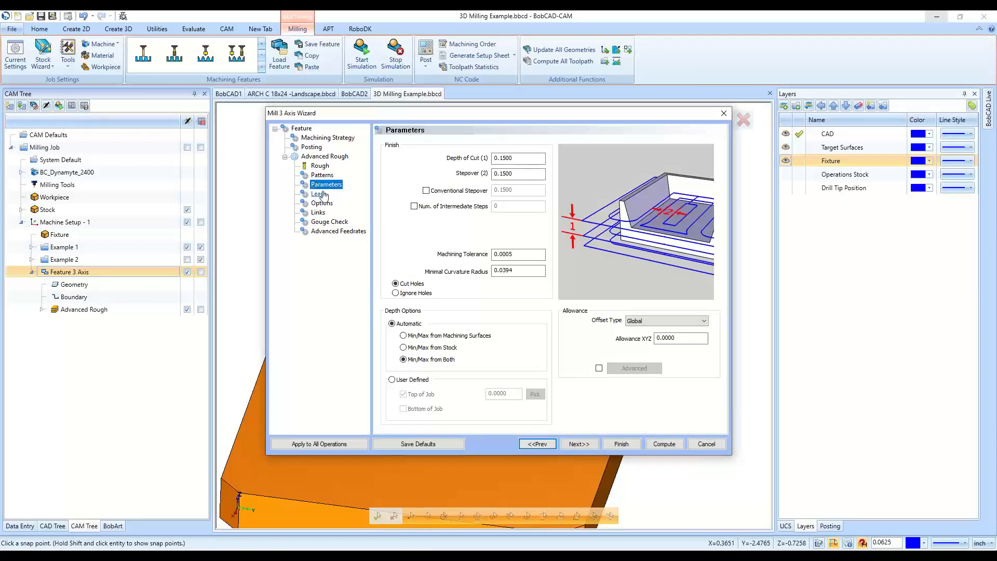
left_click(320, 166)
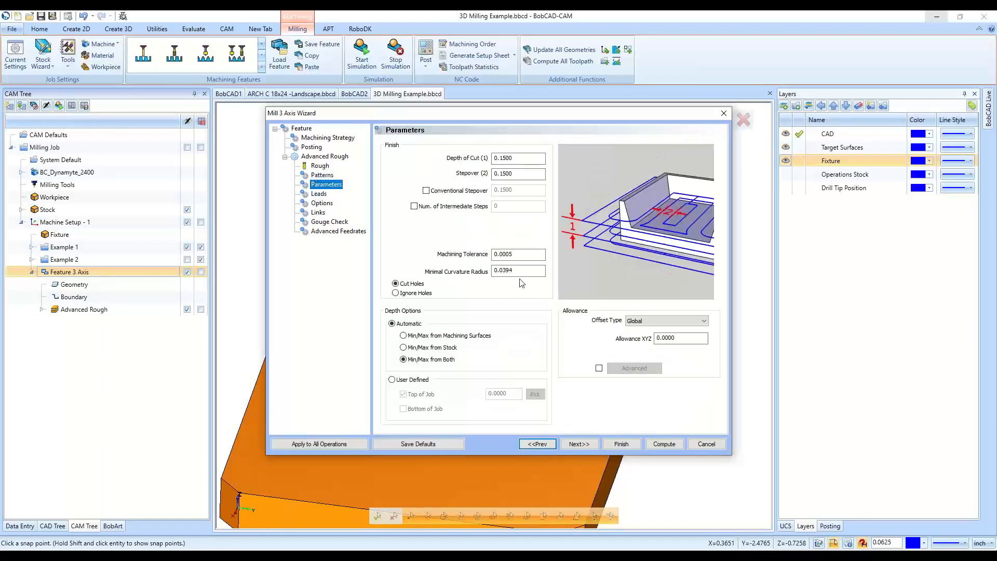
left_click_drag(501, 270, 536, 275)
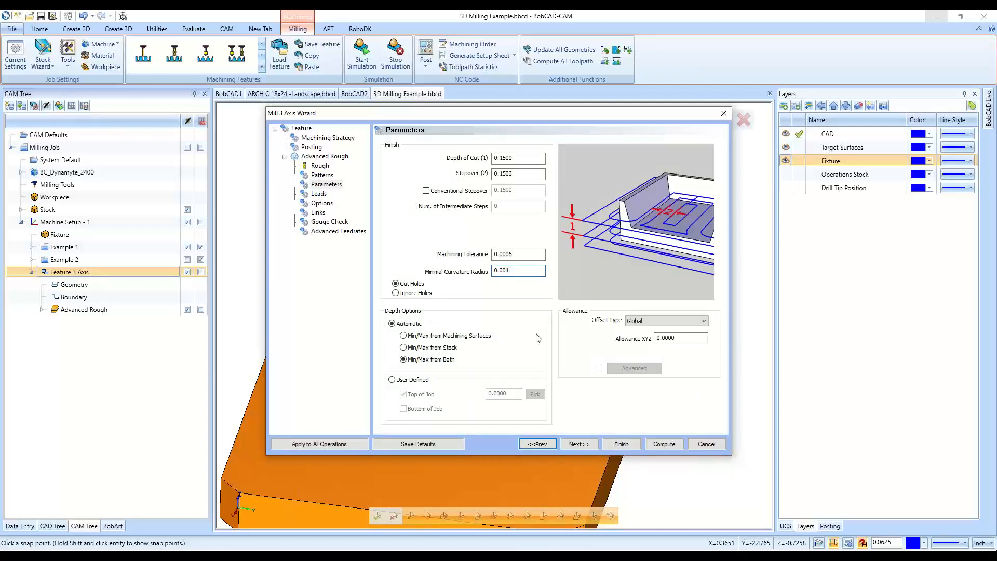
left_click(668, 445)
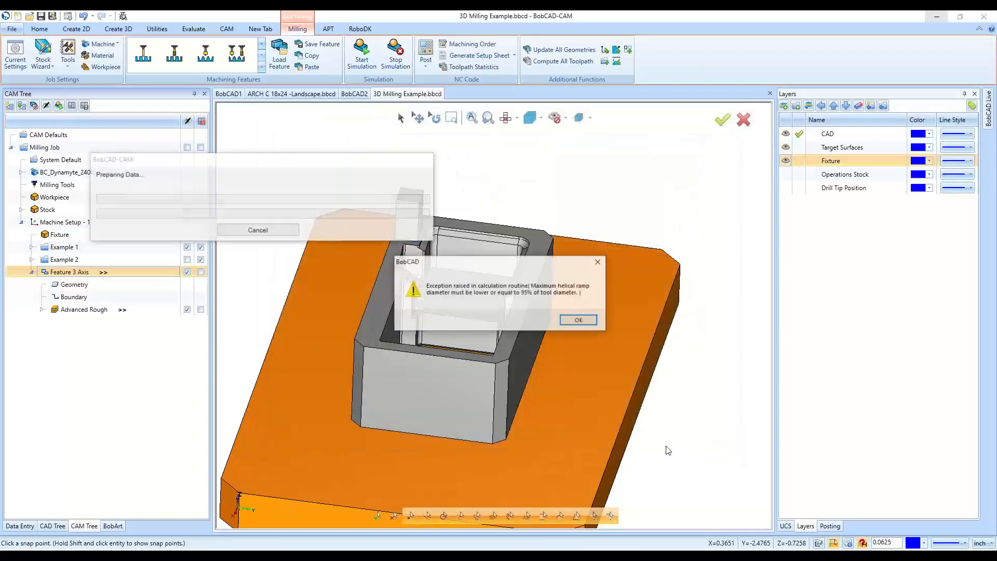
left_click(579, 321)
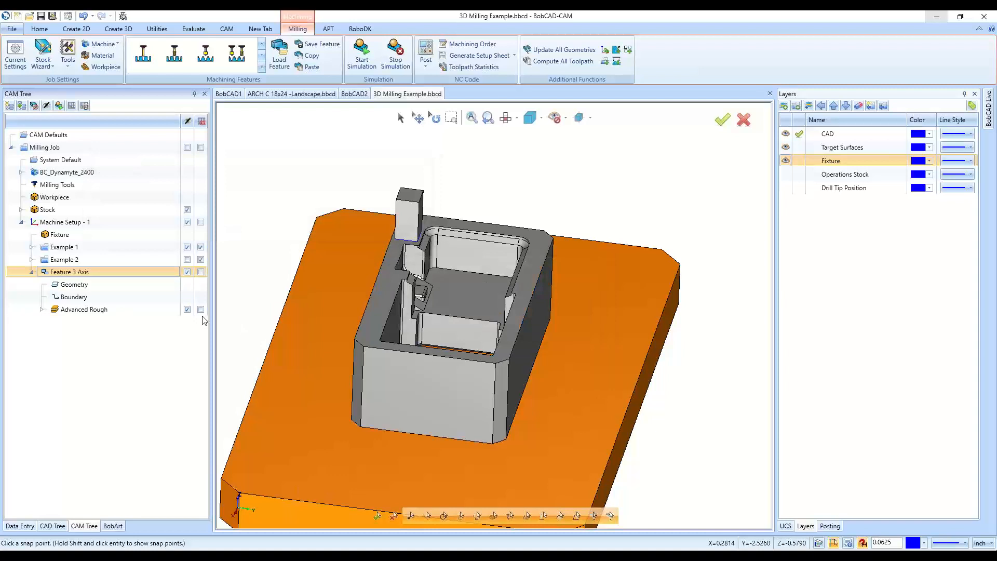
Revisit Advanced Rough's Leads and Minimal Curvature Radius settings and try the toolpath computation again
left_click(125, 310)
double_click(125, 309)
left_click(319, 194)
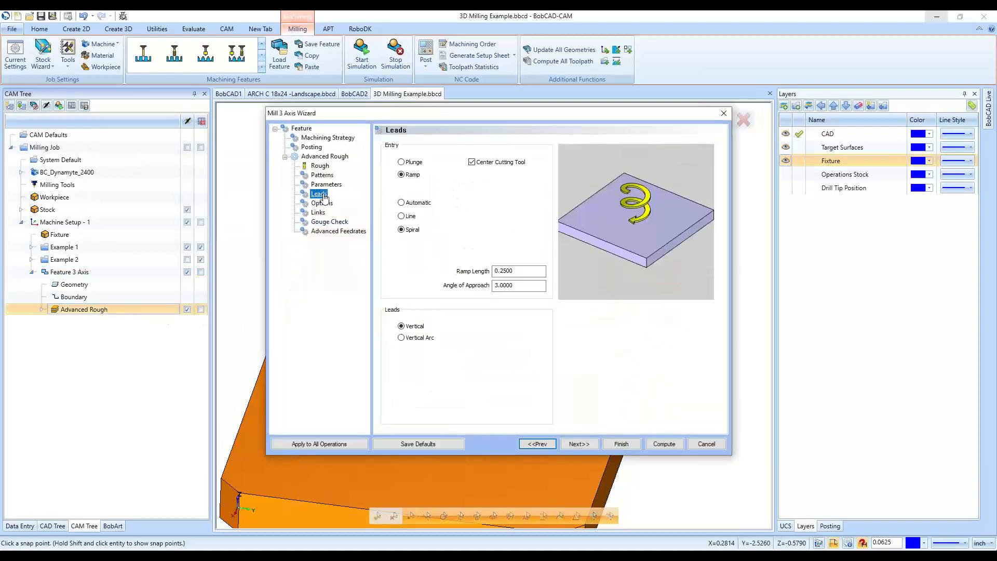
left_click(326, 185)
left_click(507, 270)
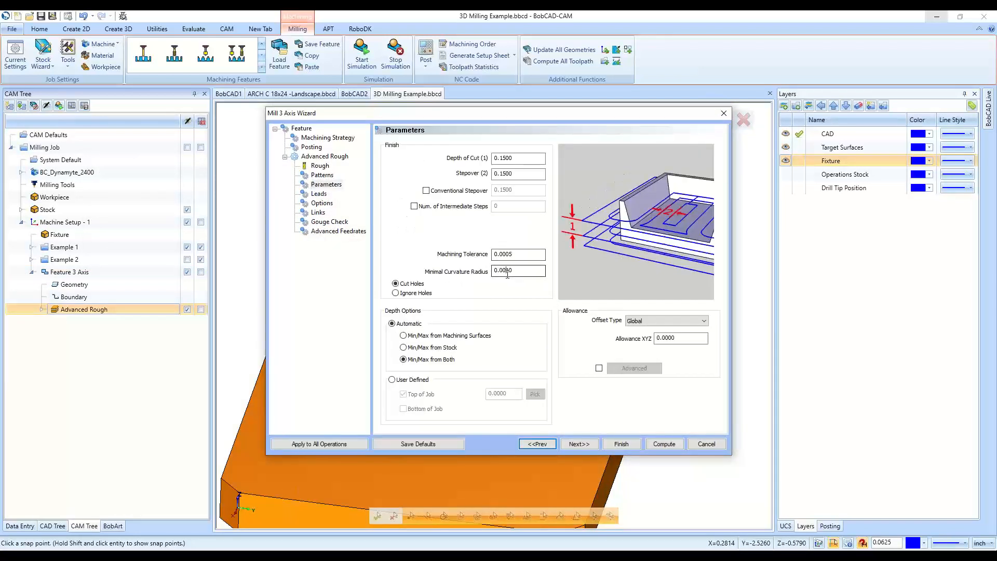
left_click(659, 444)
left_click(577, 319)
Set the Advanced Rough cut pattern to Morph Spiral and try computing the toolpath
right_click(142, 314)
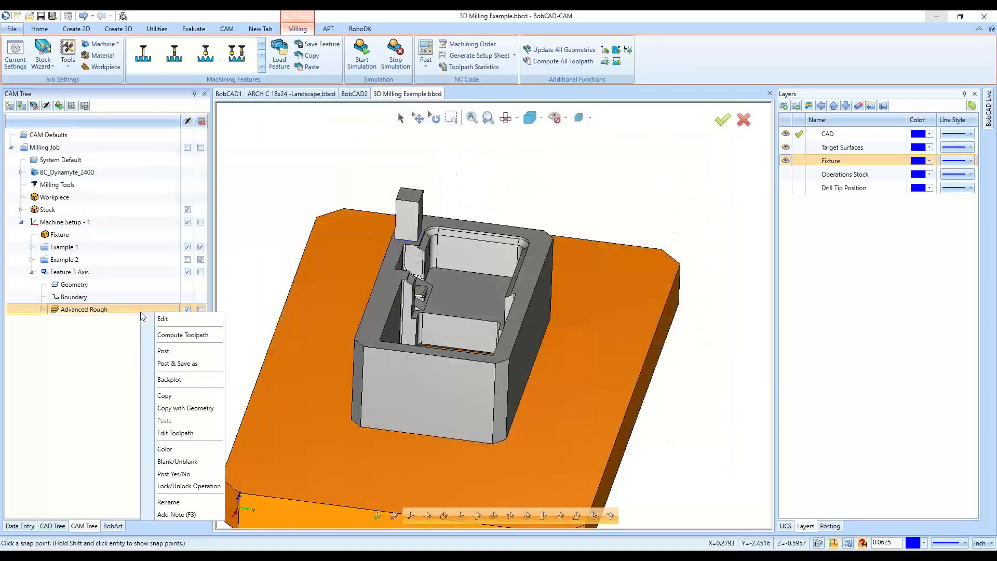
left_click(130, 312)
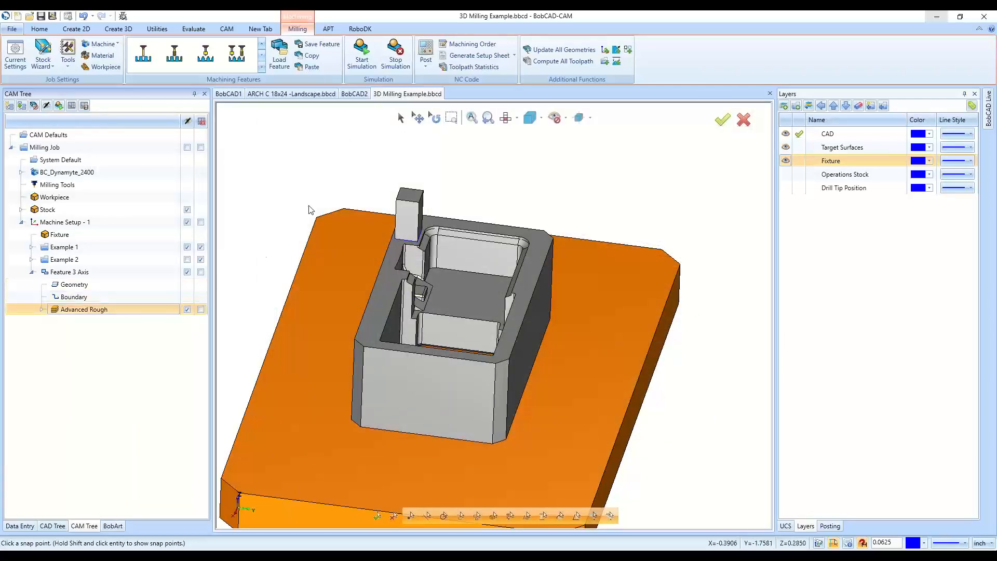
double_click(126, 311)
left_click(310, 175)
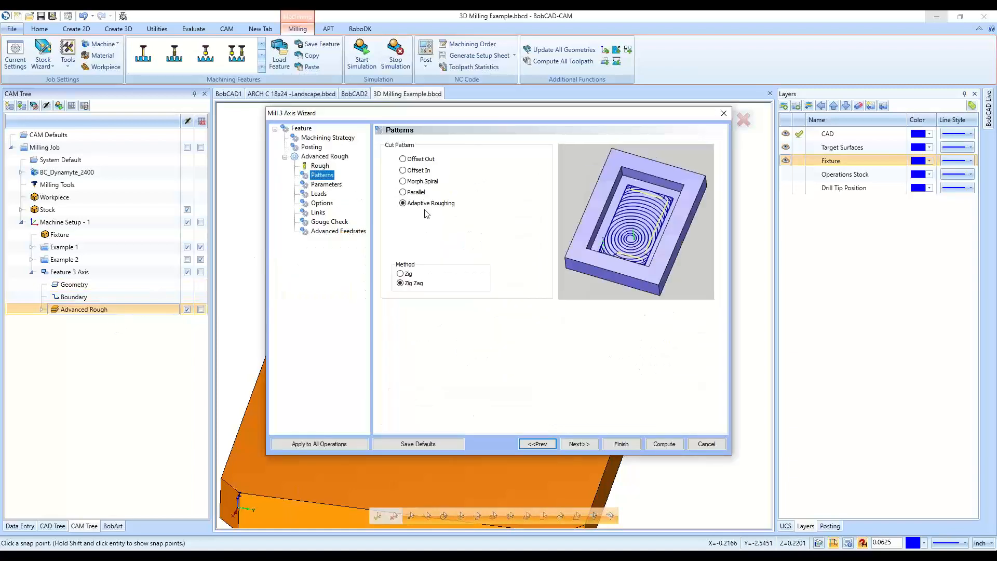
left_click(416, 181)
left_click(326, 184)
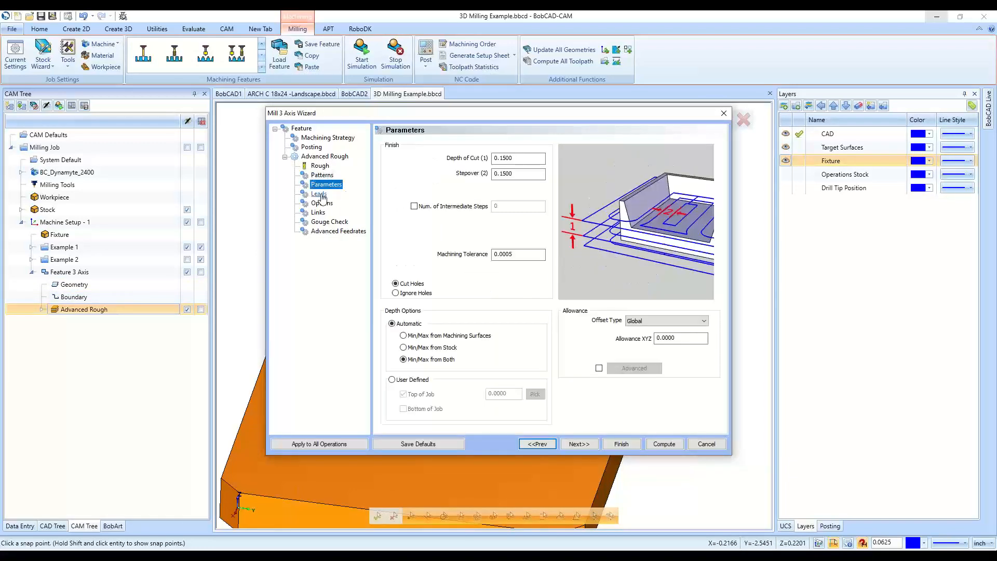
left_click(318, 194)
left_click(318, 212)
left_click(322, 203)
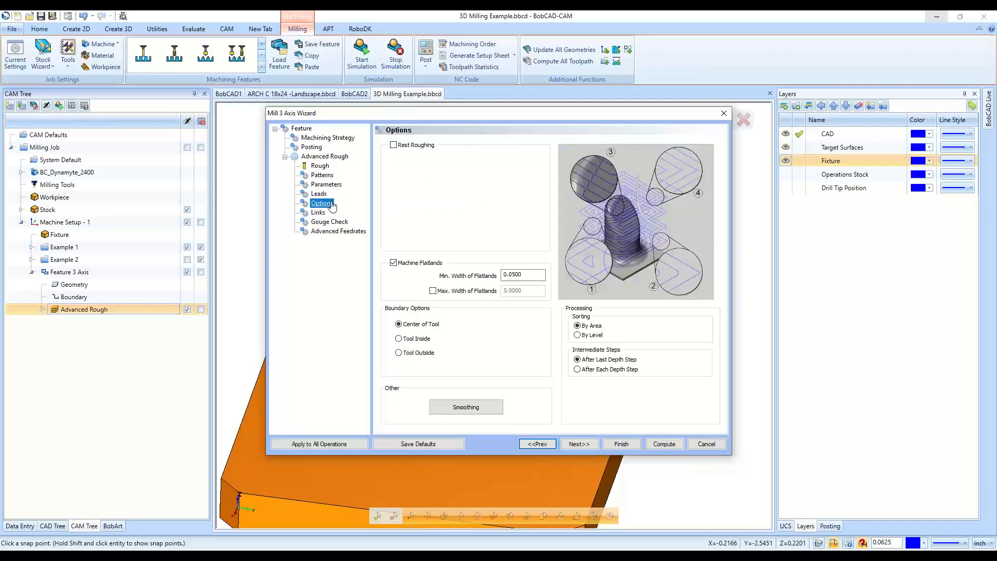
left_click(663, 445)
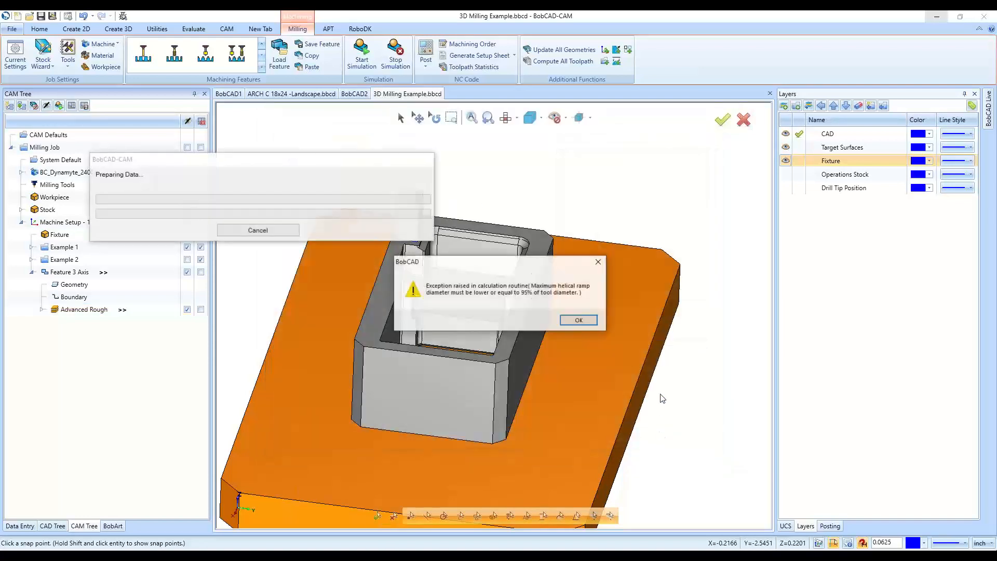
left_click(579, 320)
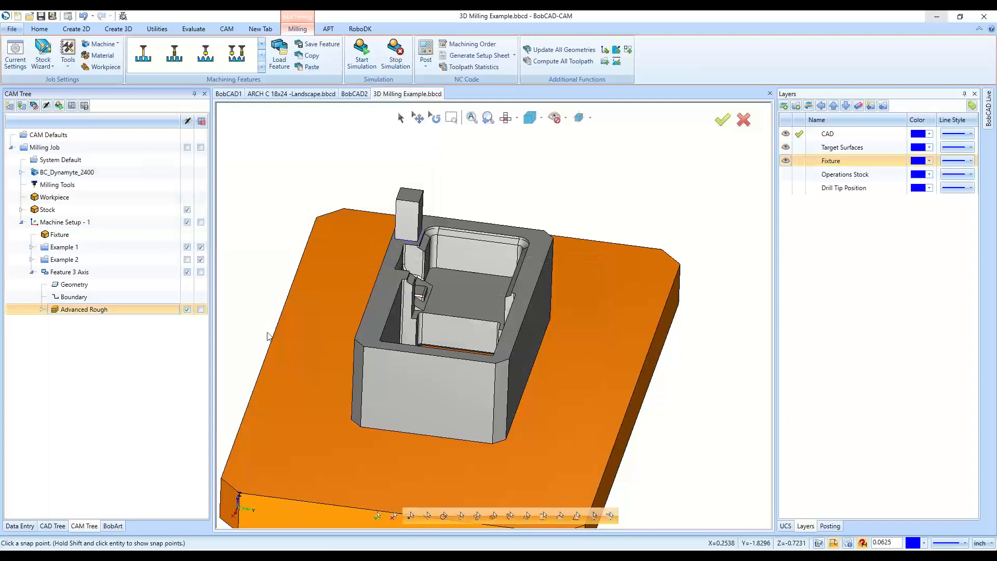
Review Feature 3 Axis's tool, parameters, leads and options, set the cut pattern to Parallel, and try computing the toolpath
double_click(101, 275)
left_click(322, 176)
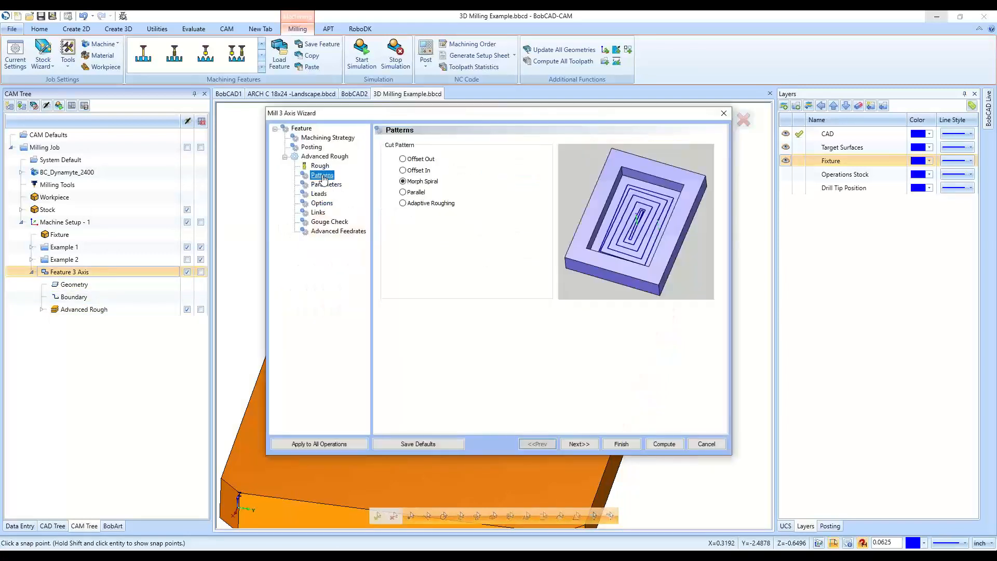
left_click(324, 185)
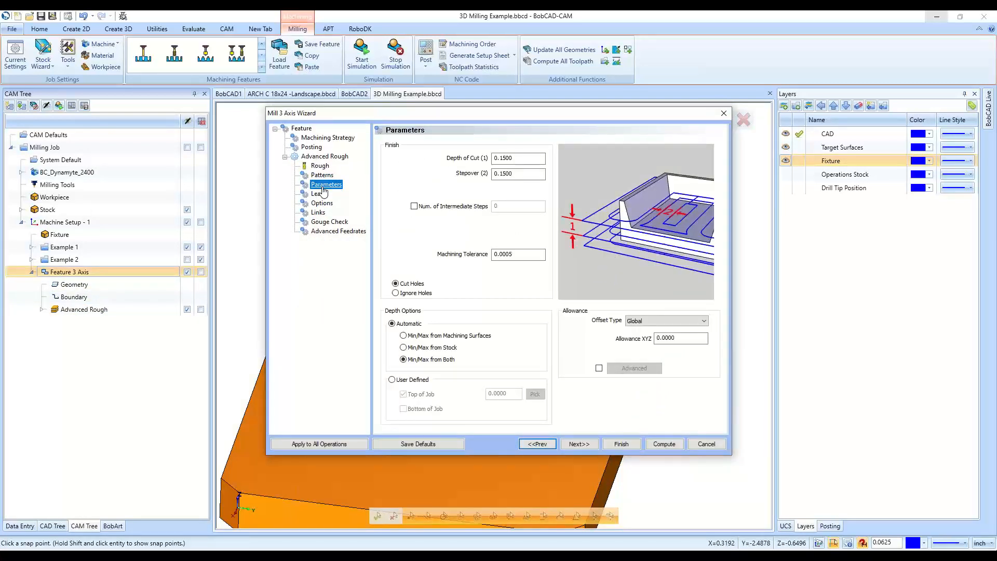
left_click(319, 194)
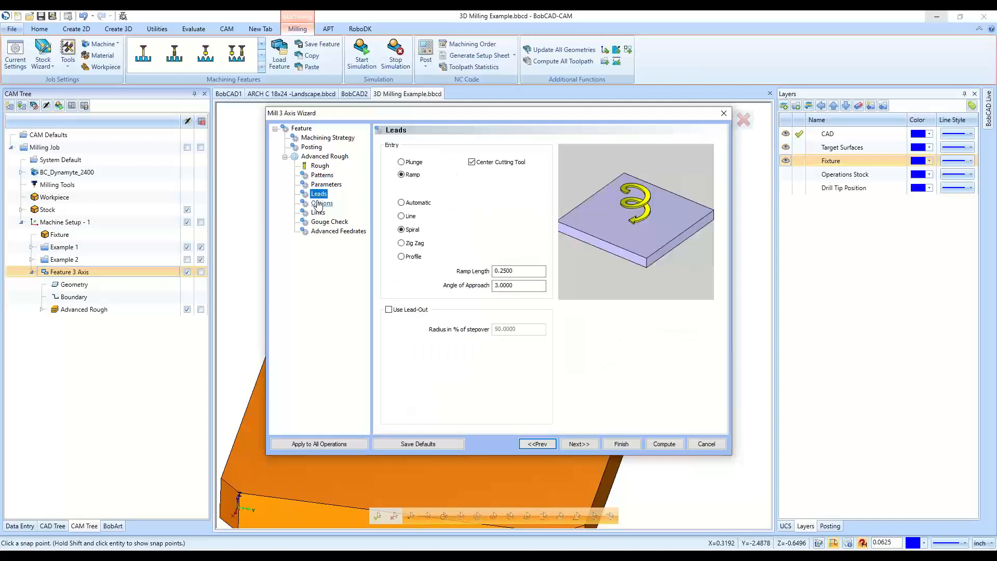
left_click(322, 203)
left_click(312, 138)
left_click(318, 166)
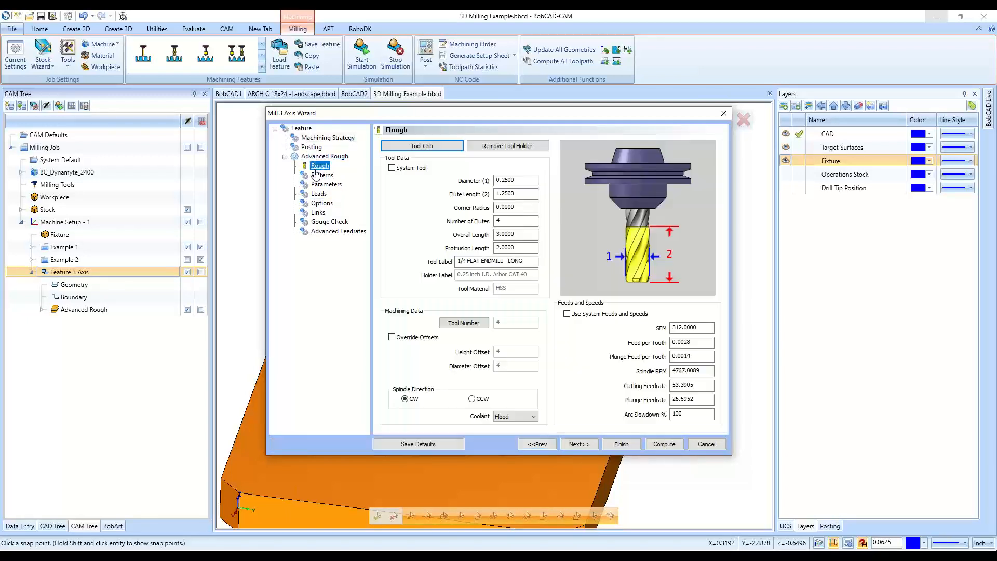
left_click(315, 176)
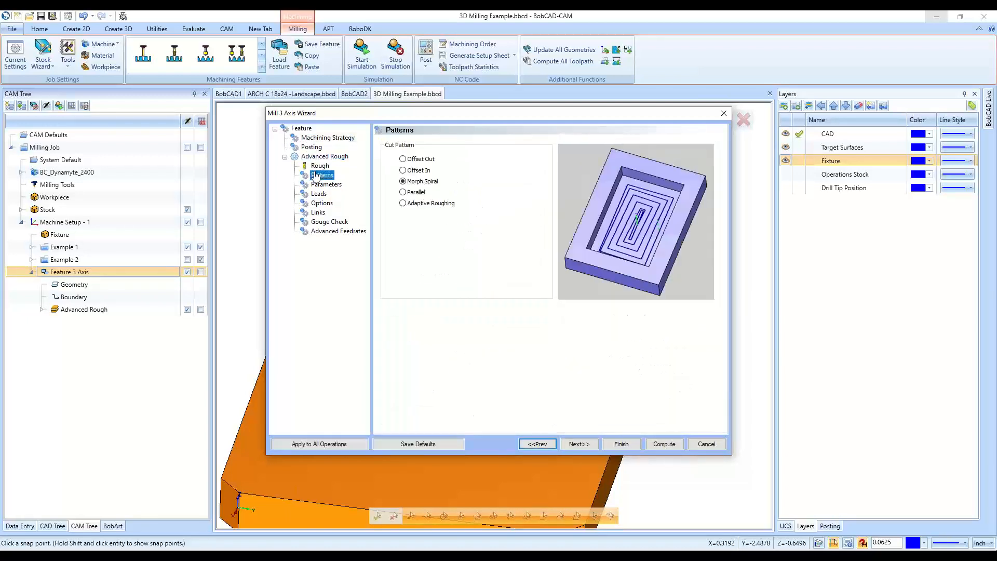
left_click(420, 195)
left_click(664, 444)
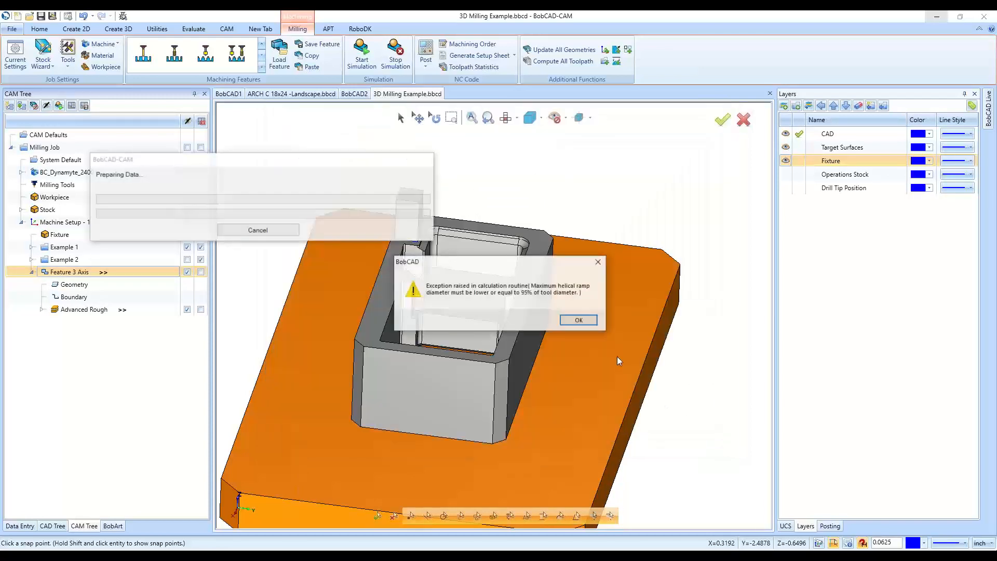
left_click(579, 321)
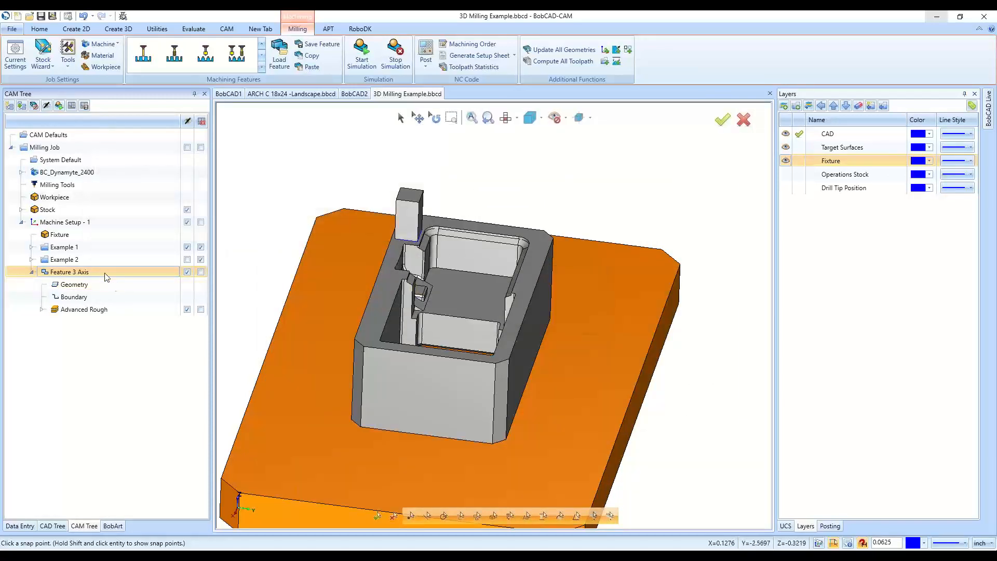
Delete Feature 3 Axis and start a new Mill 3 Axis feature under Machine Setup - 1
key("Delete")
key("Return")
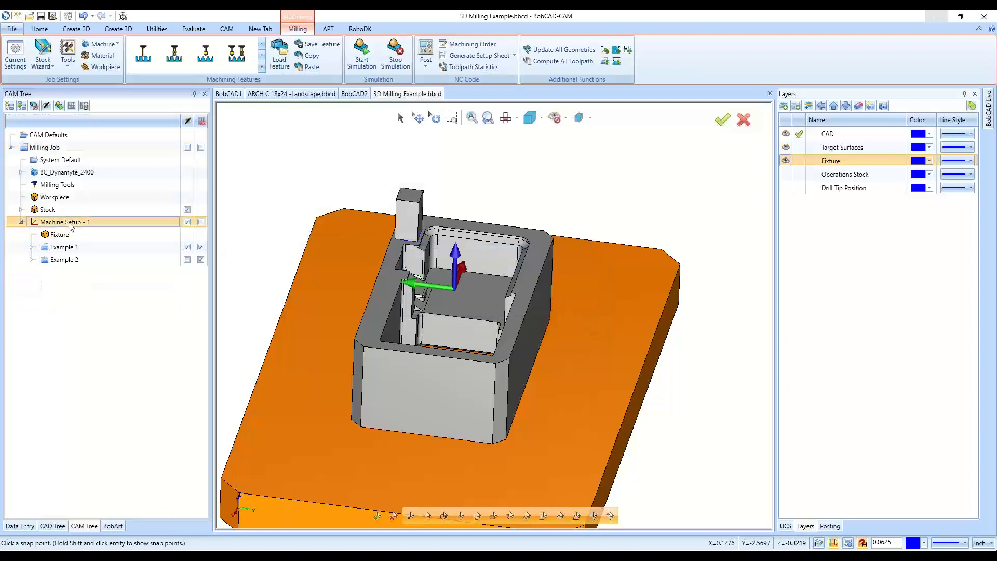
right_click(69, 222)
left_click(99, 393)
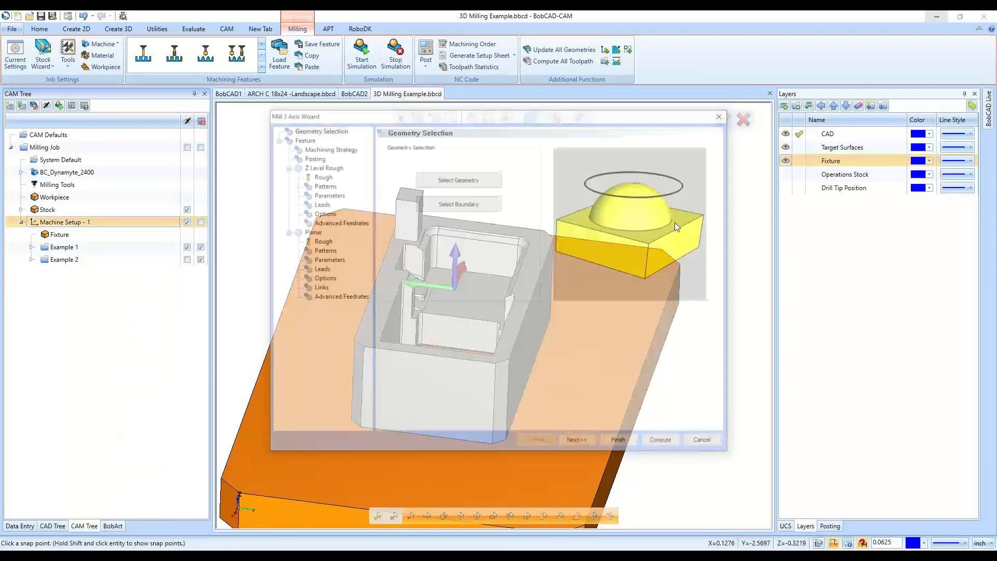
Select the part's solid body as the feature geometry and the pocket's upper edge chain as the boundary
left_click(456, 178)
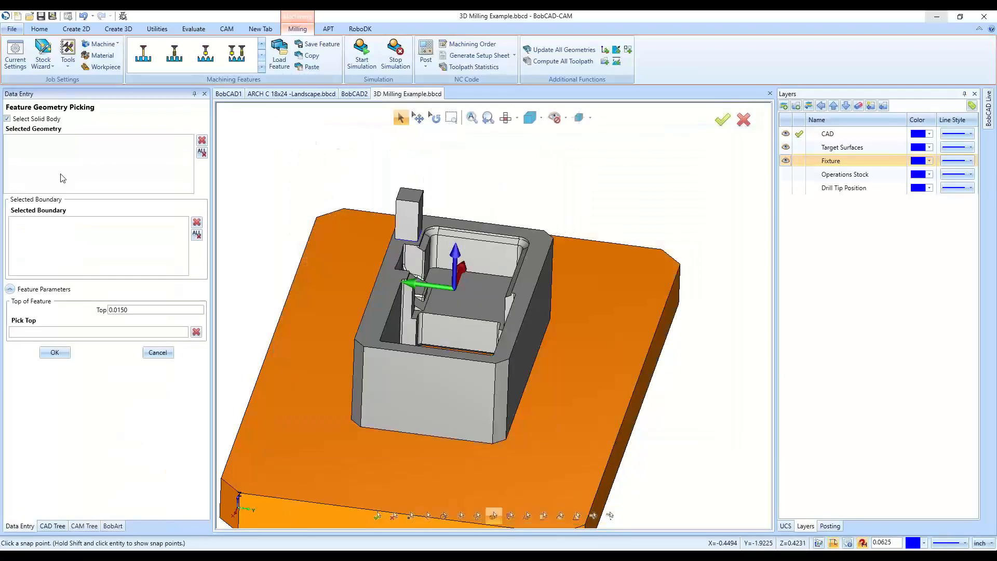
left_click(394, 322)
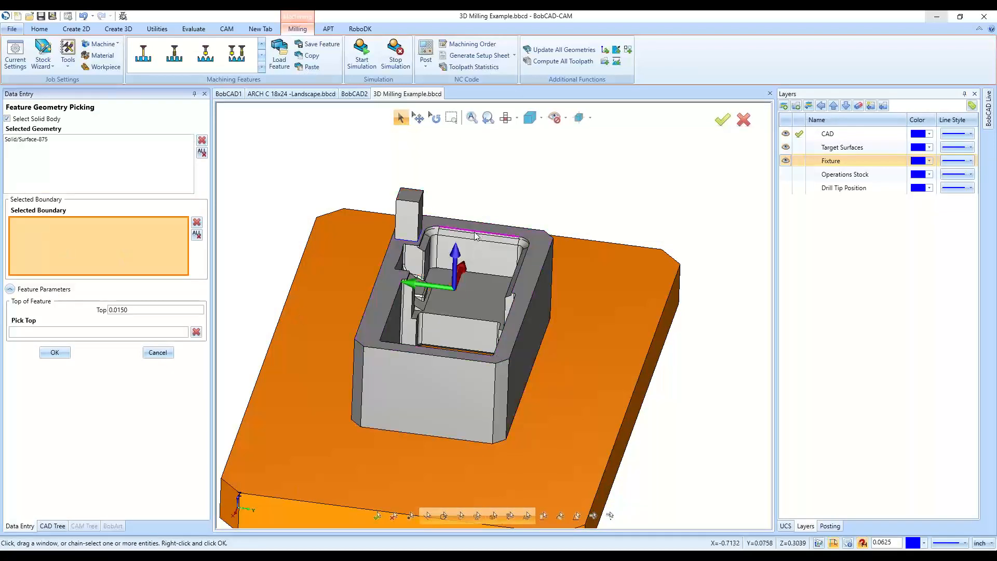
left_click(535, 240)
left_click(54, 353)
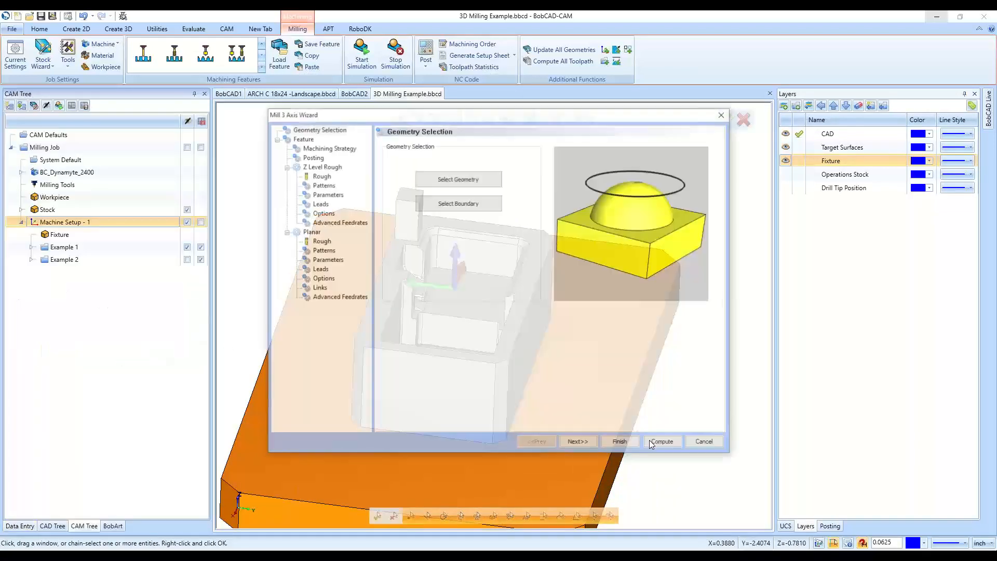
Choose Advanced Rough as the new feature's machining strategy and proceed to its rough tool settings
left_click(571, 443)
left_click(577, 443)
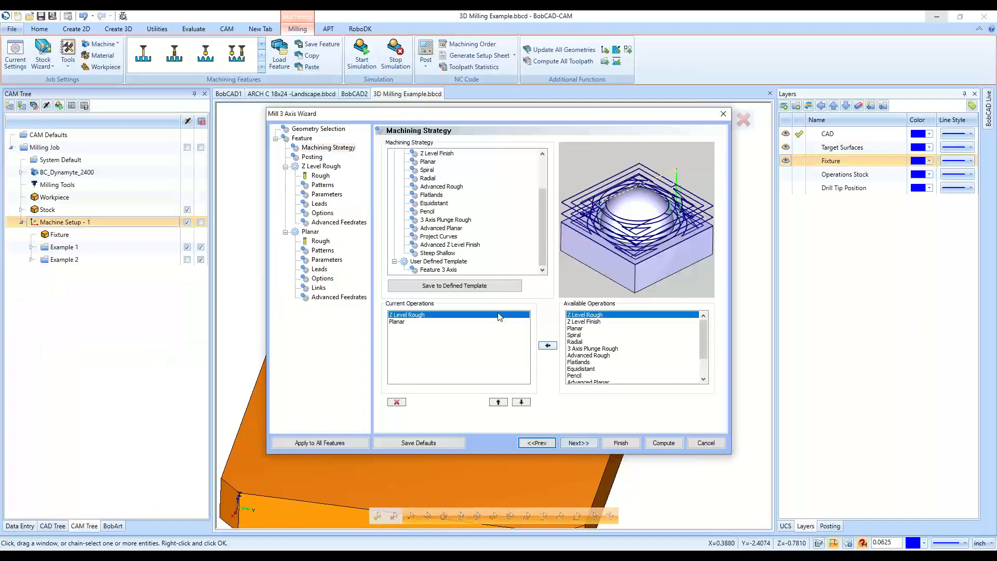
left_click(440, 186)
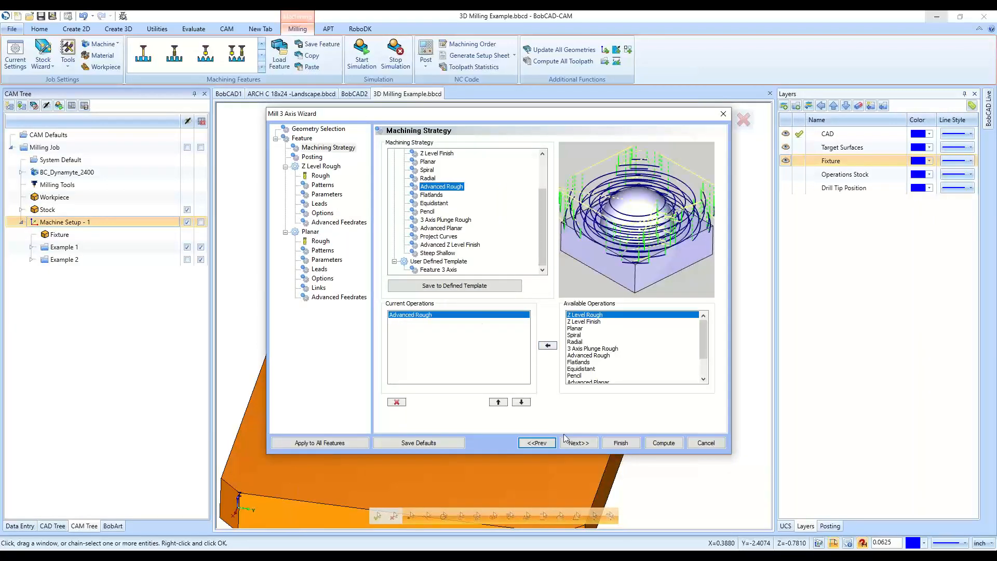
left_click(576, 443)
left_click(577, 442)
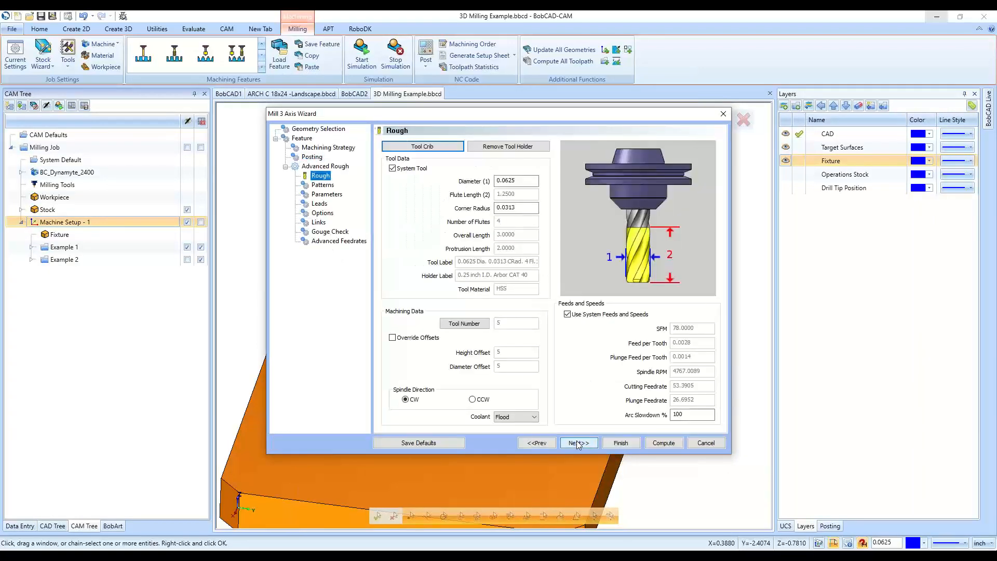
Assign a rough endmill from the Tool Crib and set the cut pattern to Adaptive Roughing
left_click(422, 146)
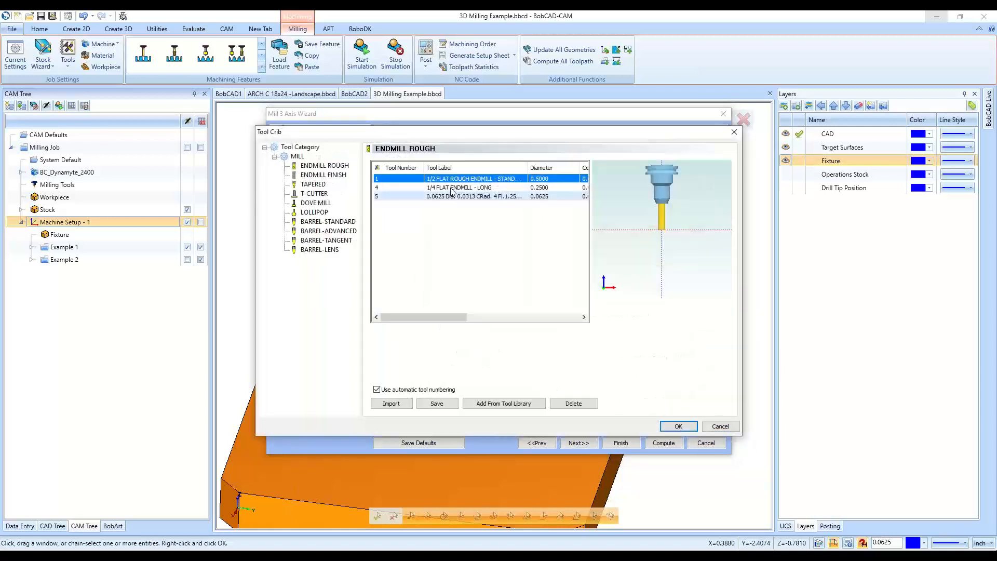
left_click(678, 426)
left_click(576, 443)
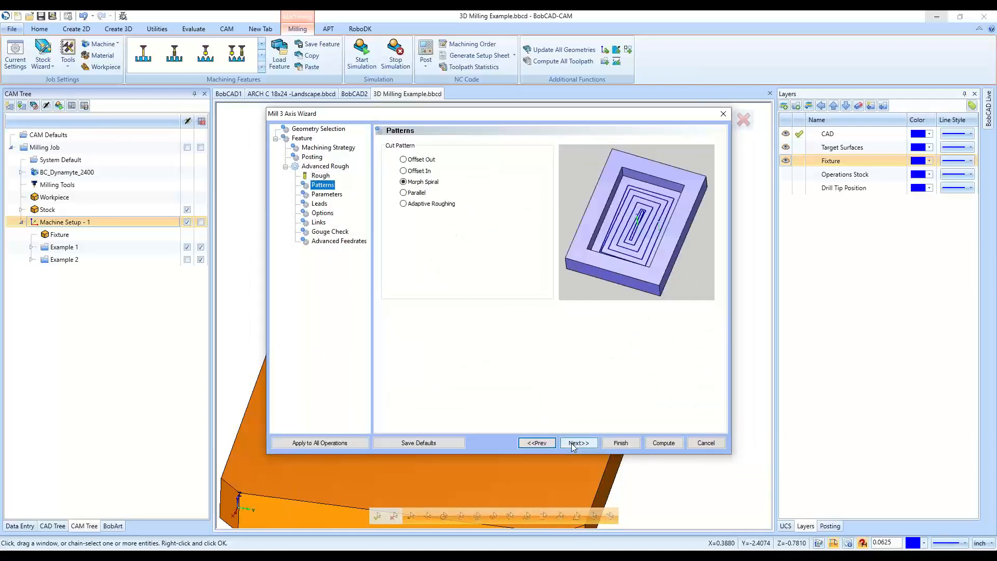
left_click(425, 203)
left_click(581, 443)
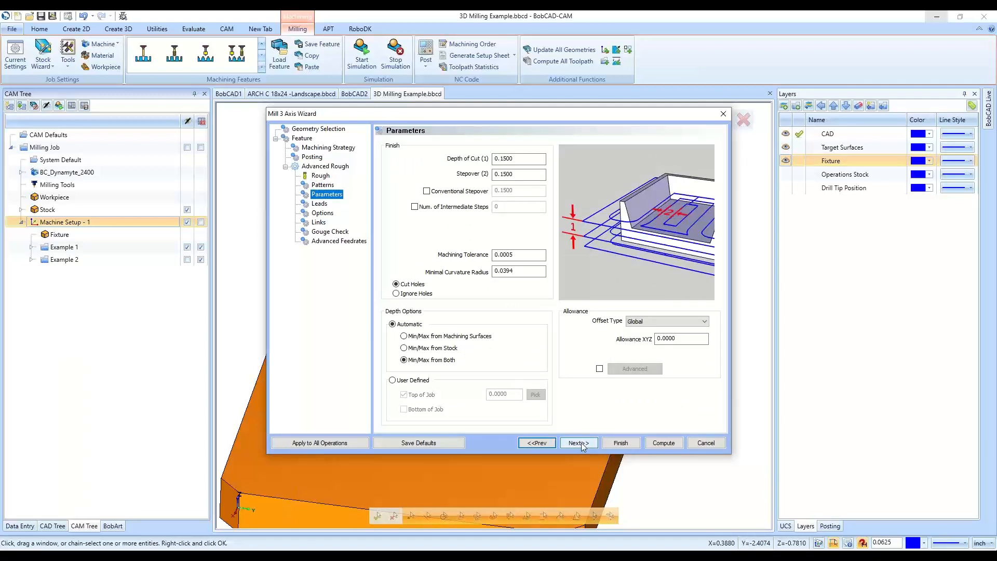
Keep the default Advanced Rough leads and options, start computing the toolpath, and agree to change the Top of Part setting
left_click(581, 443)
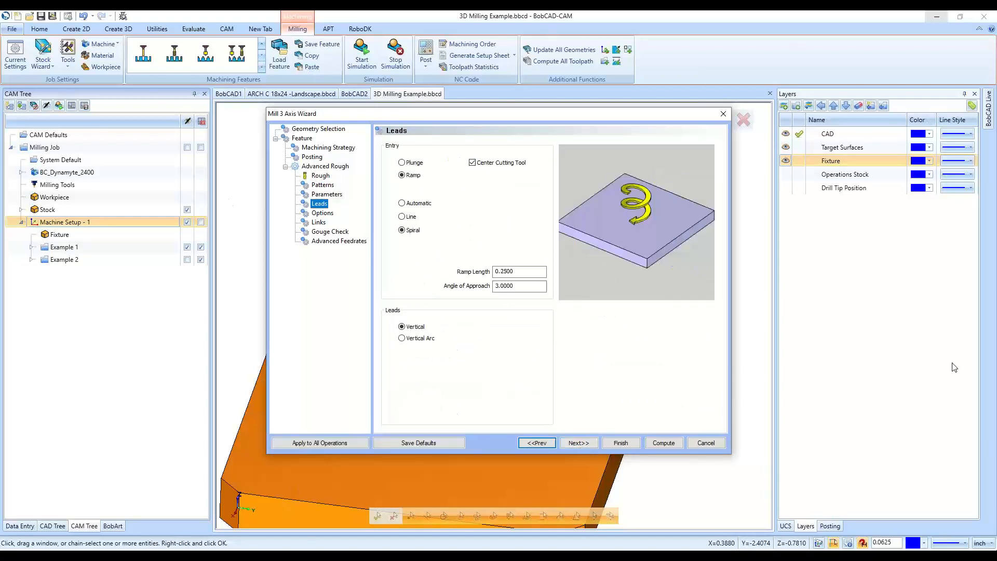
left_click(581, 442)
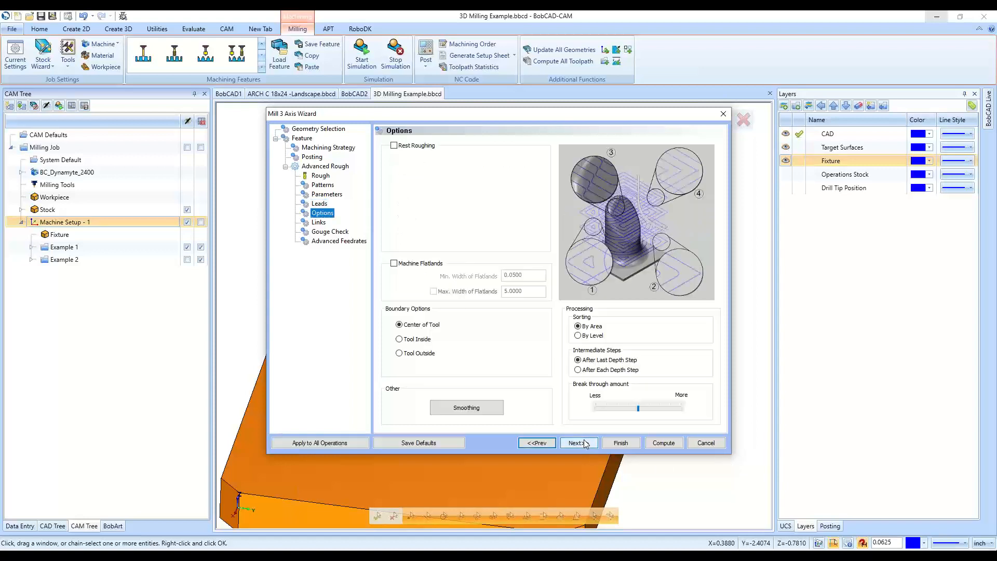
left_click(663, 443)
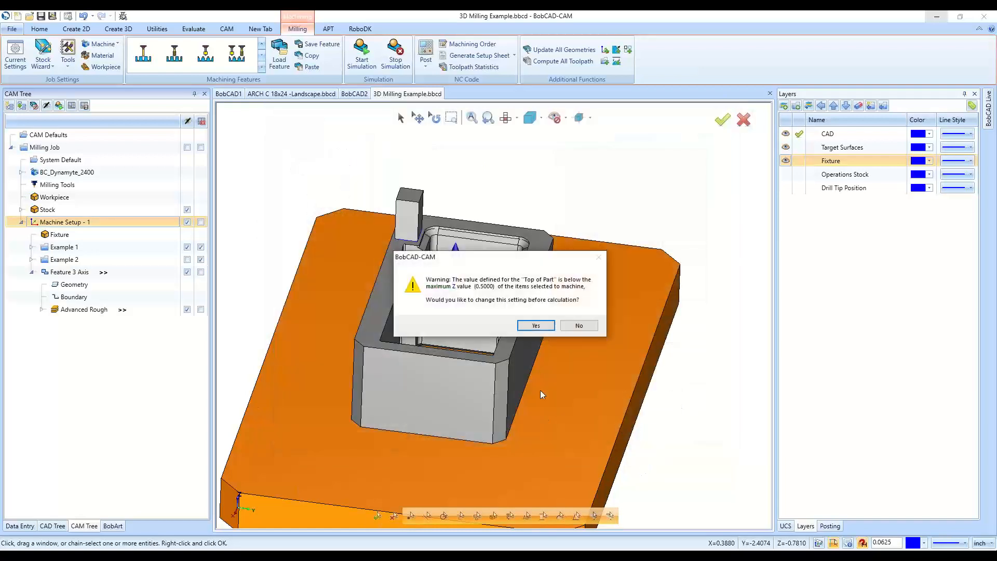
left_click(536, 326)
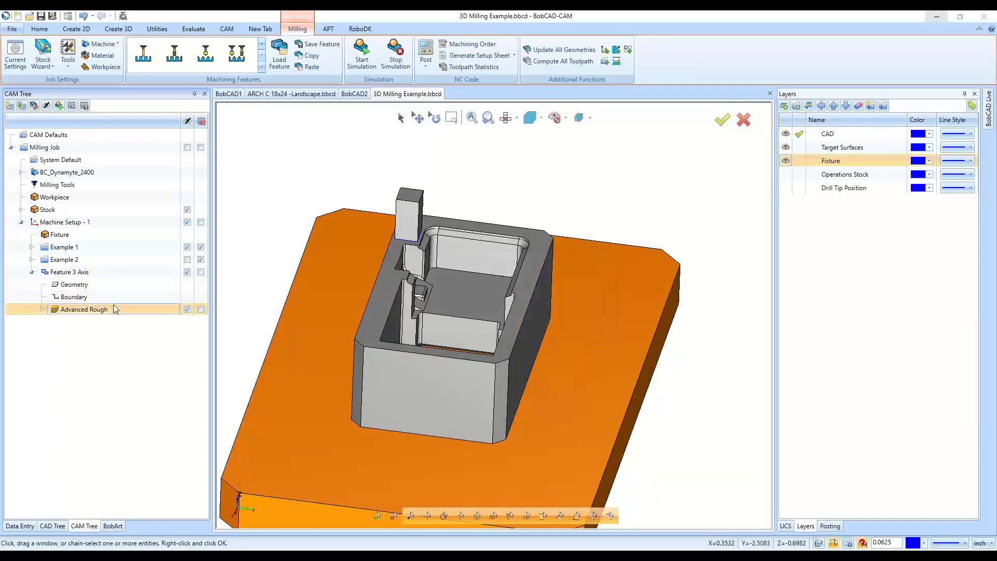
Set the new feature's Top of Feature to 0.5000 by picking the top of the raised block, and compute the toolpath
double_click(115, 309)
left_click(328, 137)
left_click(301, 129)
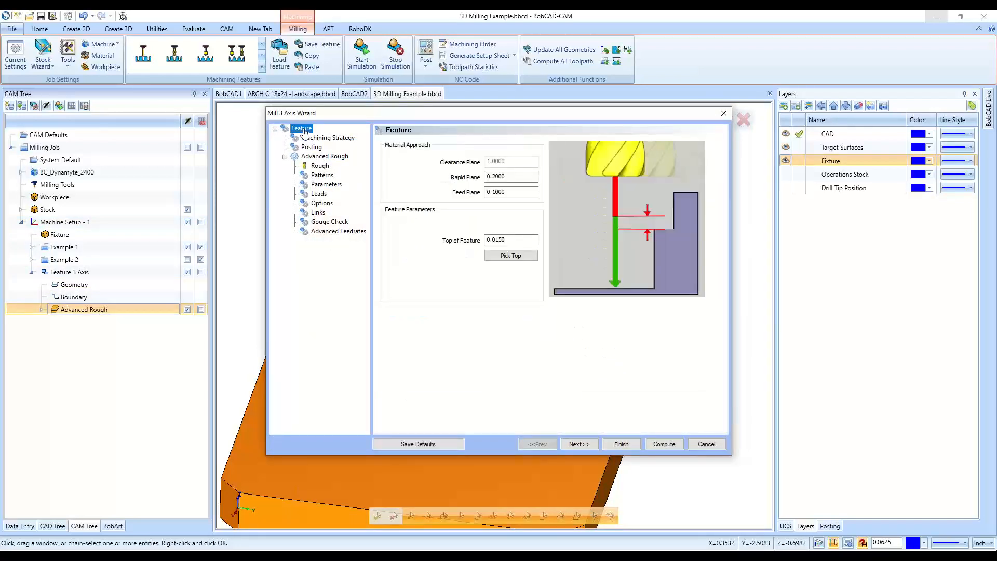
left_click(510, 255)
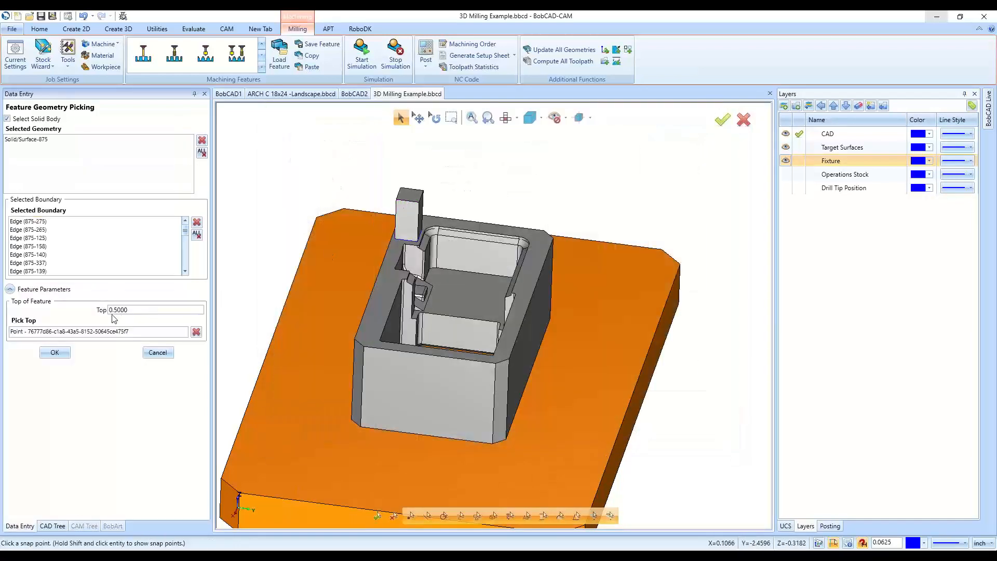
left_click(55, 352)
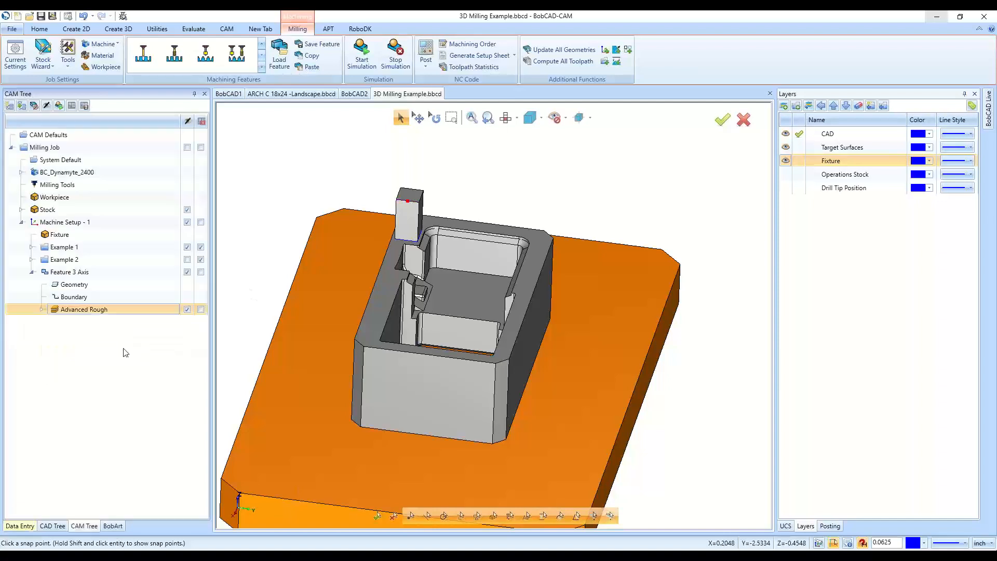
left_click(664, 444)
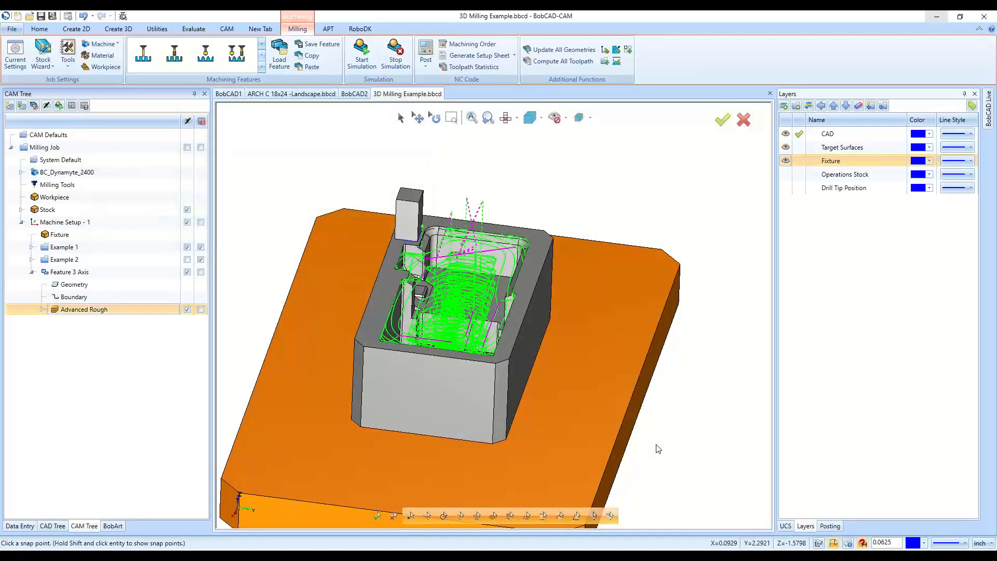
Examine the computed Advanced Rough toolpath inside the pocket from several angles and up close
middle_click_drag(562, 372, 576, 352)
middle_click_drag(641, 368, 572, 373)
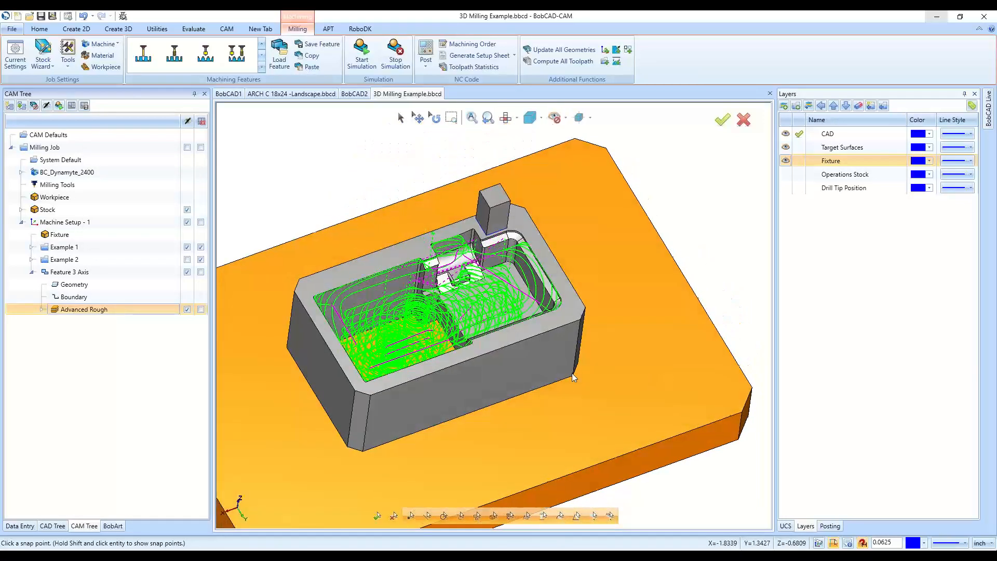
scroll(508, 312, "up", 6)
middle_click_drag(502, 323, 522, 332)
scroll(471, 427, "up", 4)
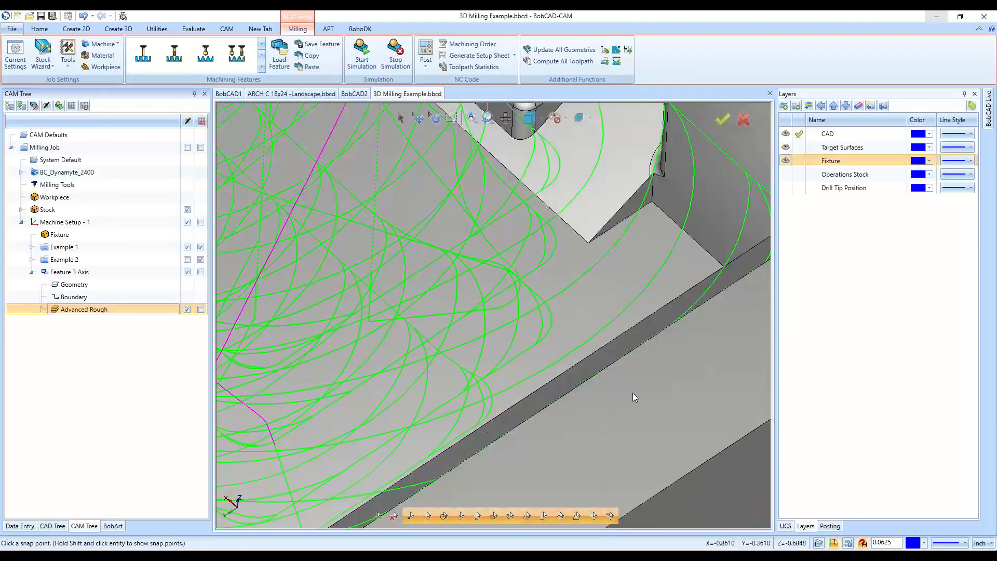
Set the Advanced Rough operation's Depth of Cut to 0.2 and recompute the toolpath
scroll(634, 396, "down", 4)
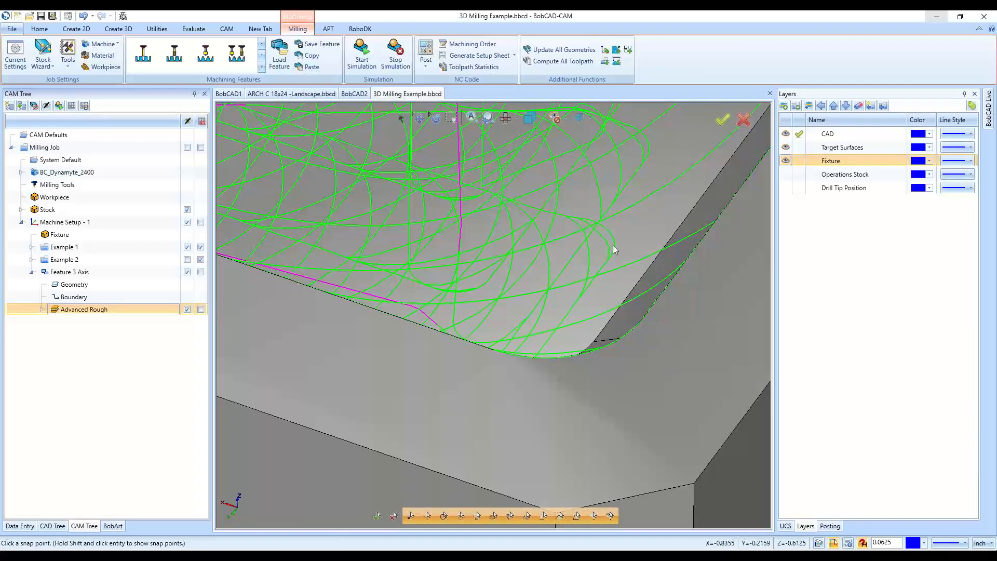
scroll(590, 252, "down", 3)
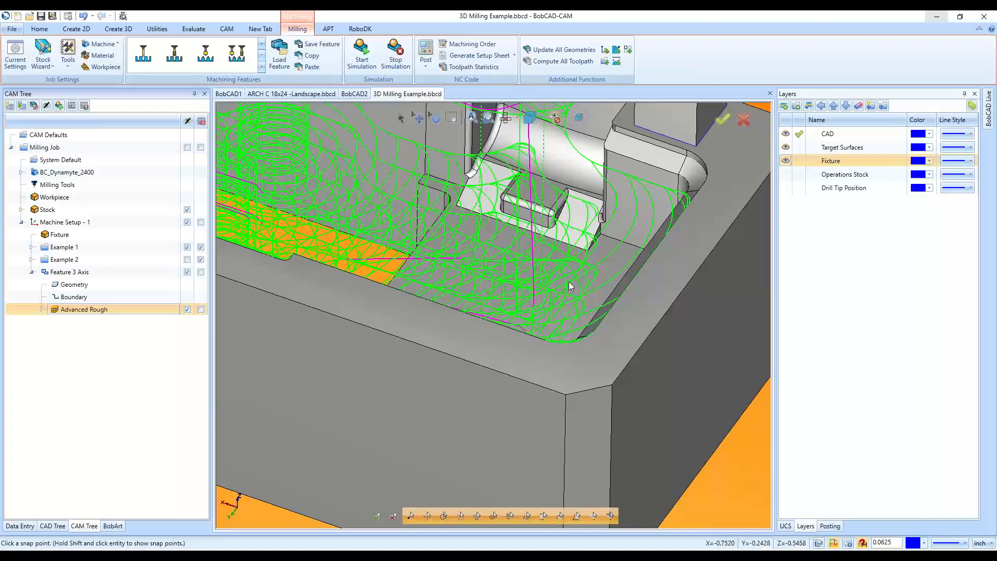
scroll(572, 312, "up", 5)
scroll(559, 319, "down", 4)
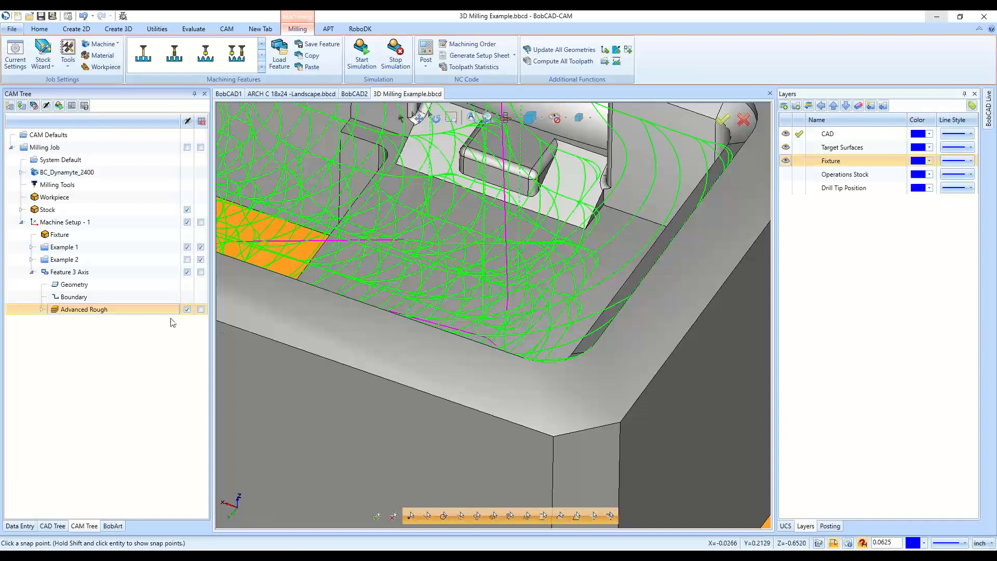
double_click(138, 310)
left_click(322, 175)
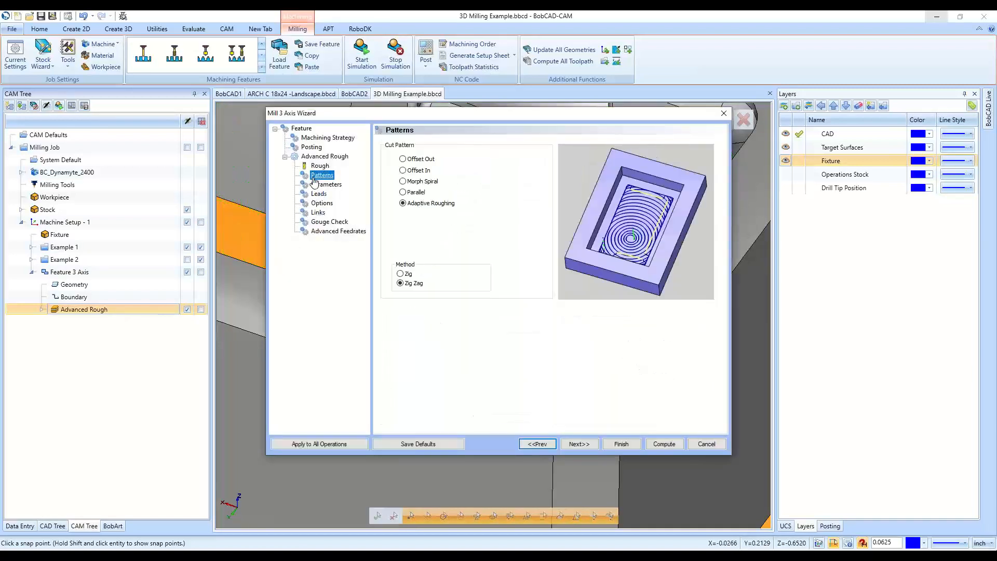
left_click(318, 186)
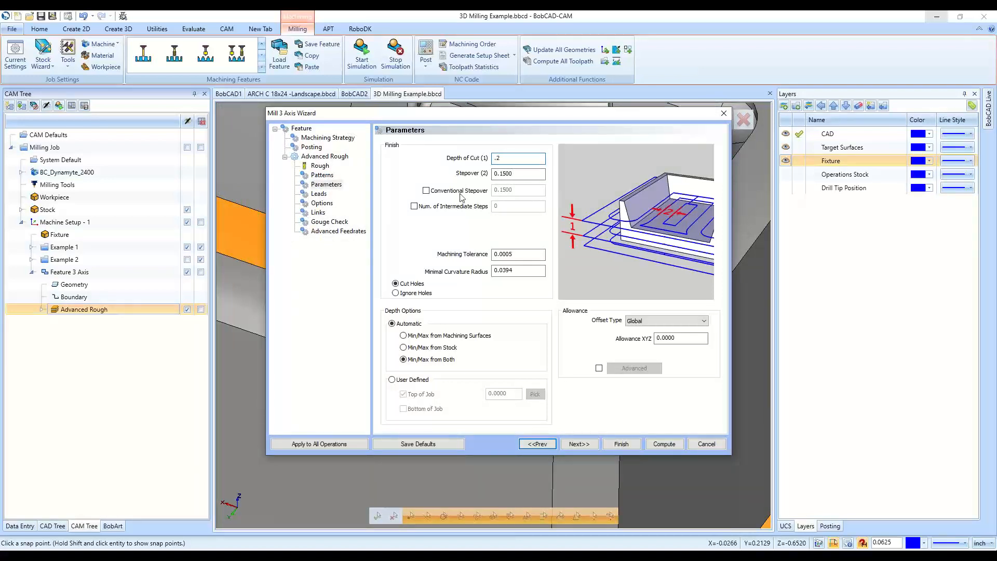
left_click(664, 444)
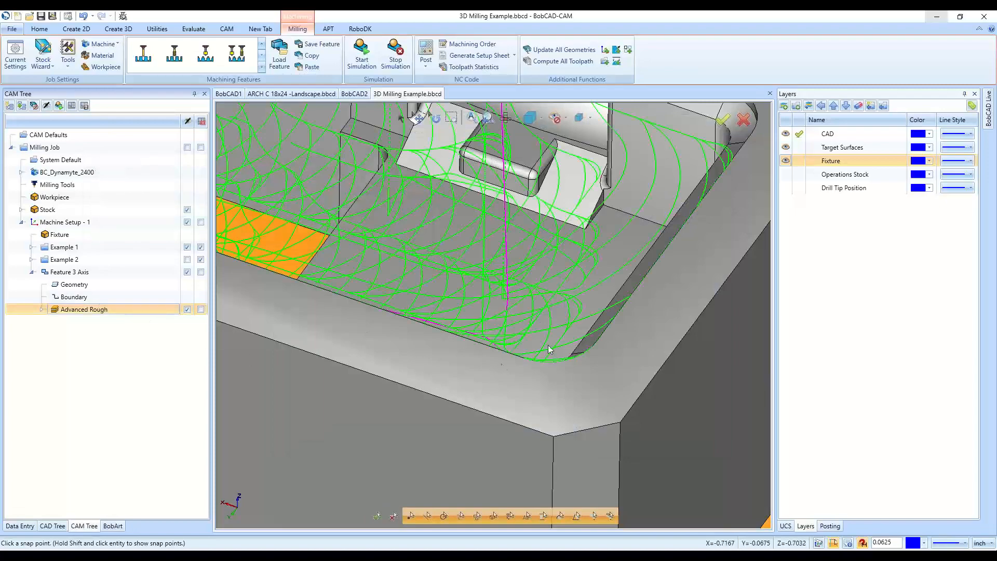
Backplot the Advanced Rough toolpath with a shaded tool, stepping the progress from the pocket's center to its corner, and close the backplot
middle_click_drag(574, 369, 501, 390)
scroll(558, 365, "down", 5)
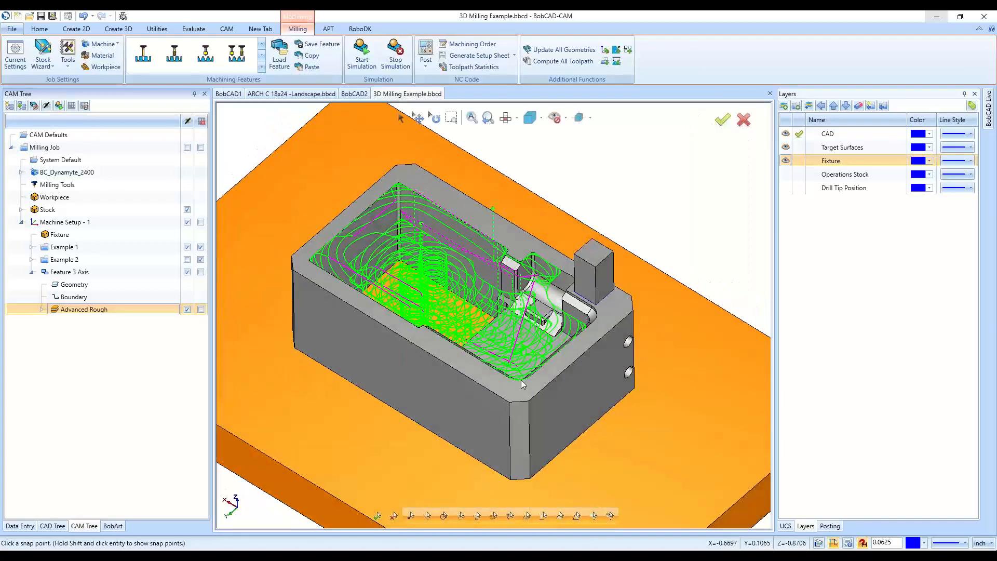
right_click(128, 313)
left_click(150, 376)
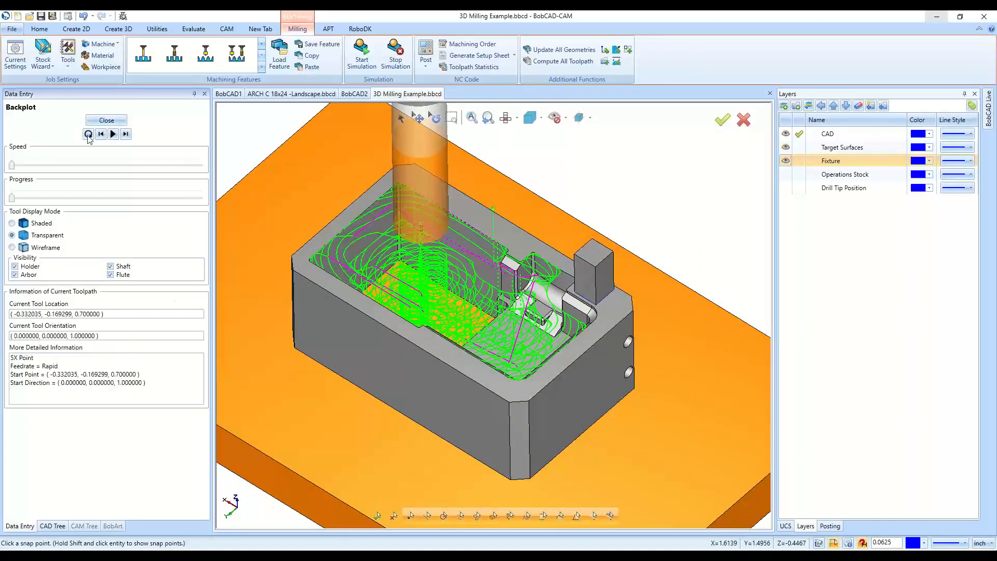
left_click(28, 222)
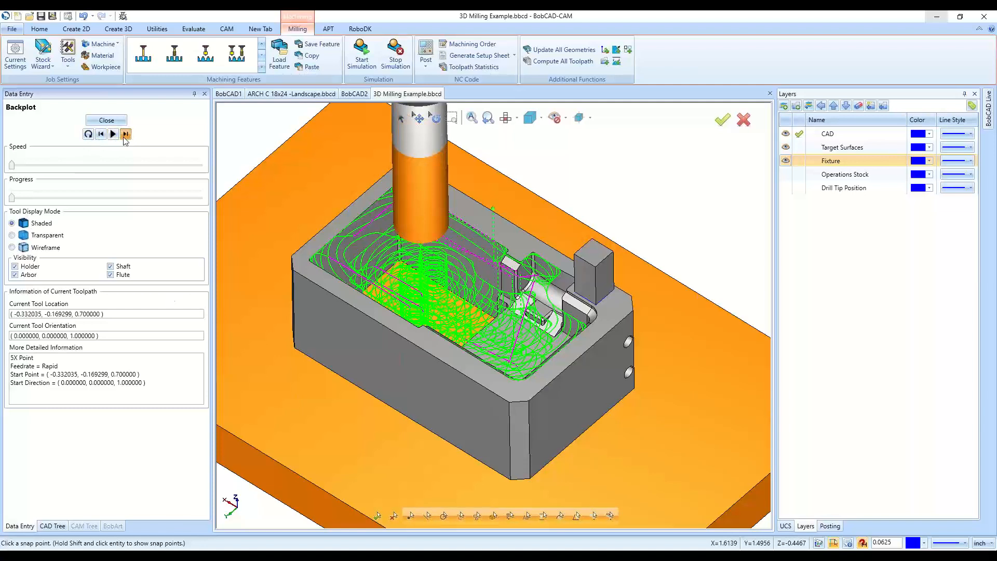
left_click(126, 134)
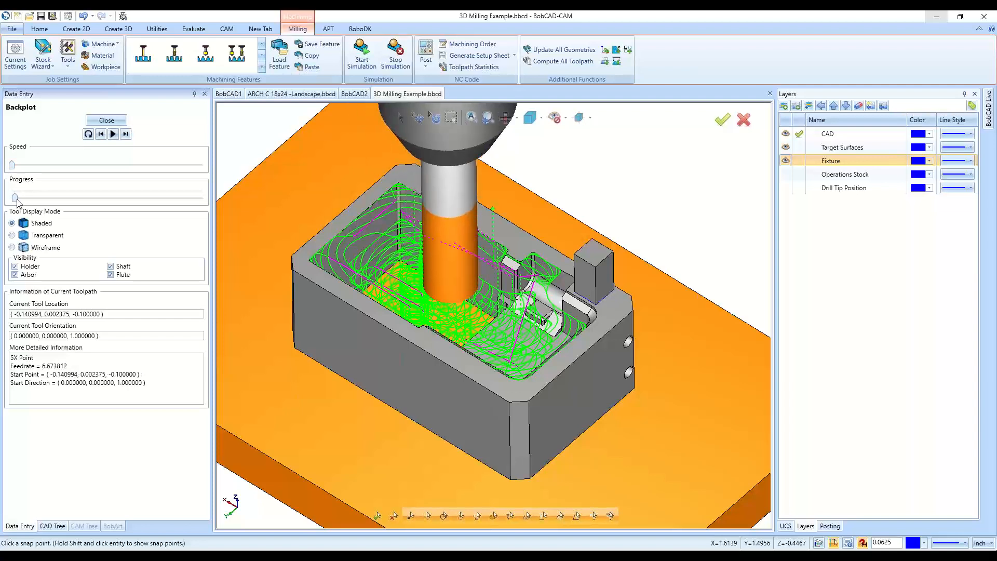
left_click_drag(14, 203, 45, 202)
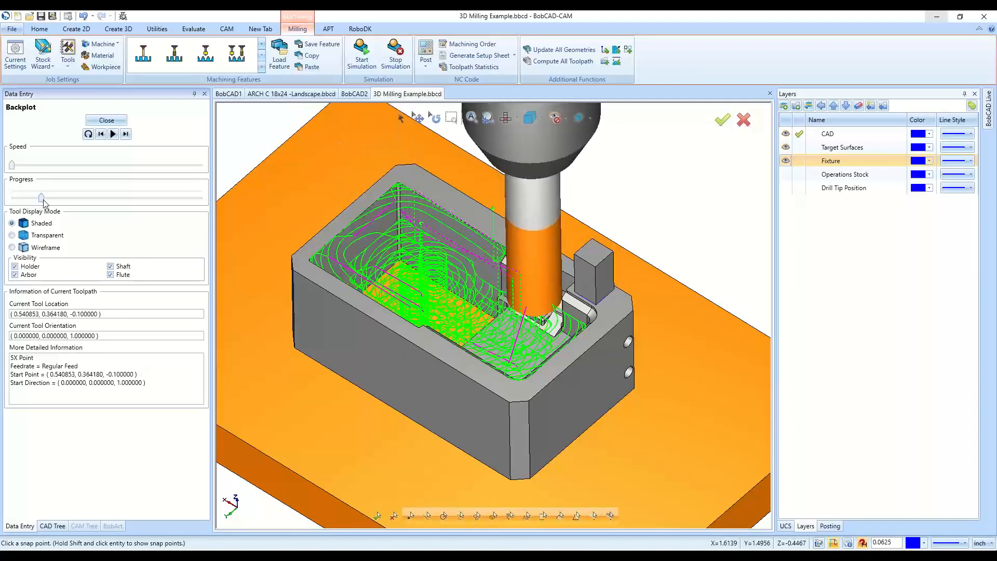
scroll(532, 356, "up", 3)
scroll(532, 356, "up", 1)
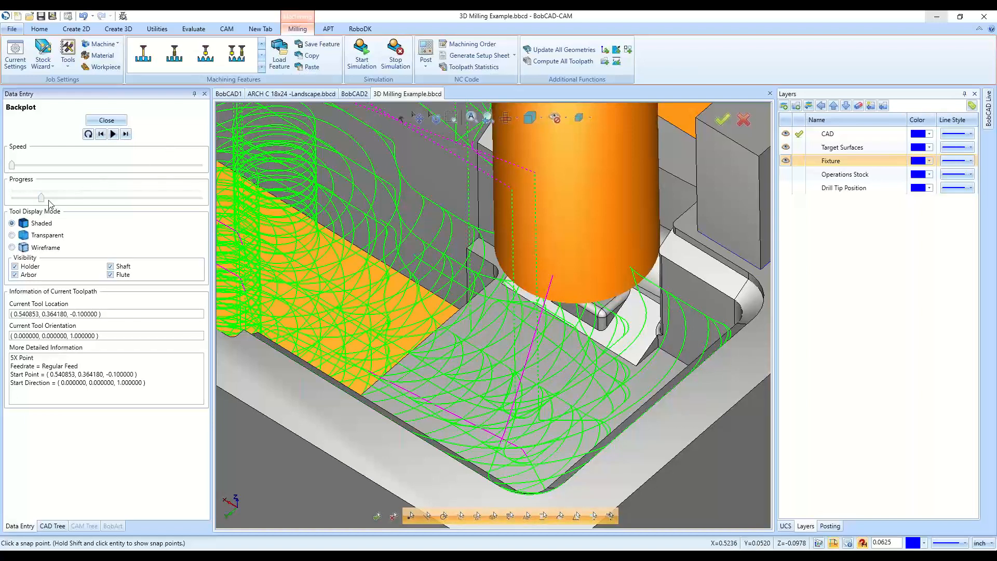
left_click_drag(41, 201, 45, 201)
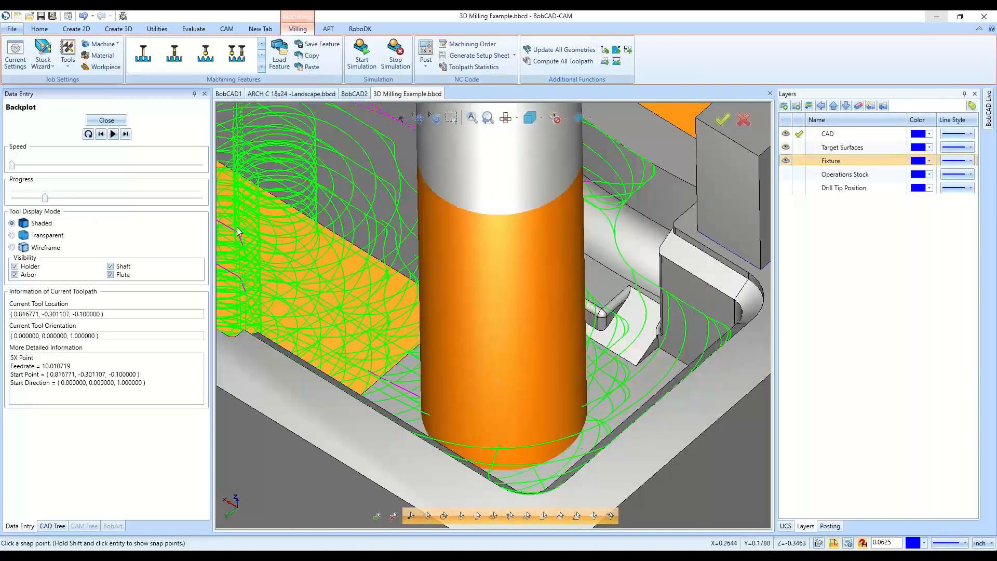
left_click(107, 120)
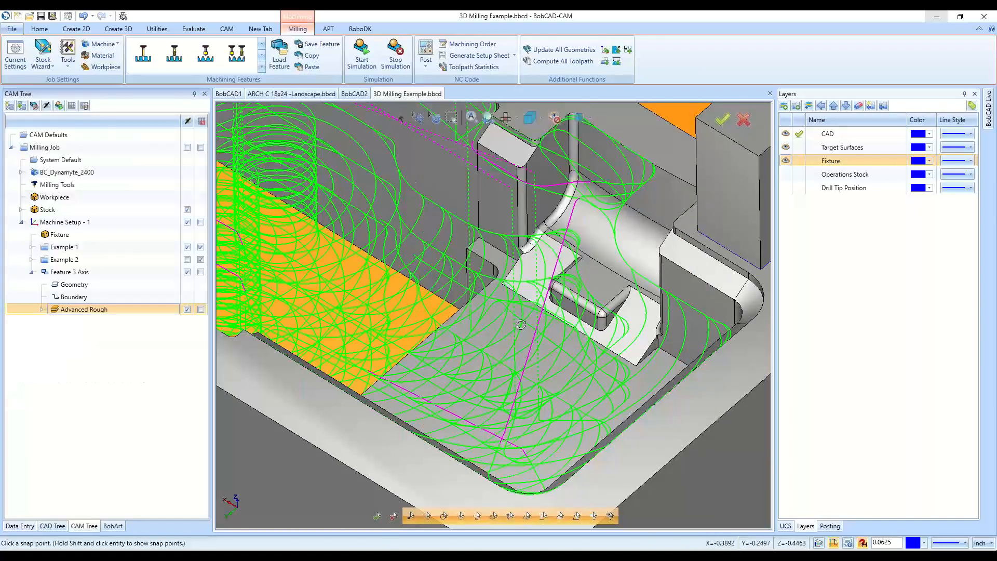
Examine the recomputed toolpath from several angles around the pocket and review the operation's rough tool settings without changing them
middle_click_drag(521, 324, 536, 273)
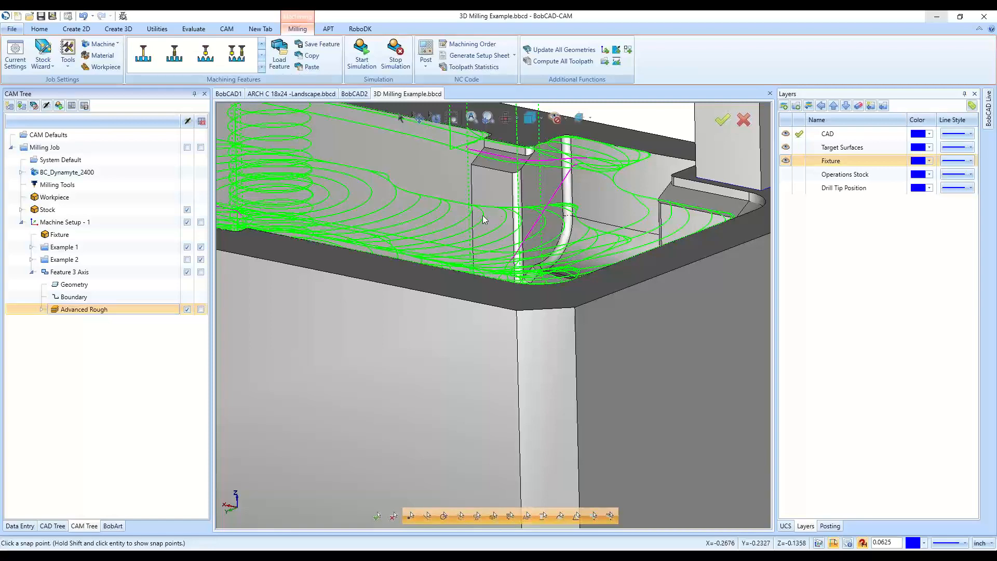
middle_click_drag(421, 212, 409, 272)
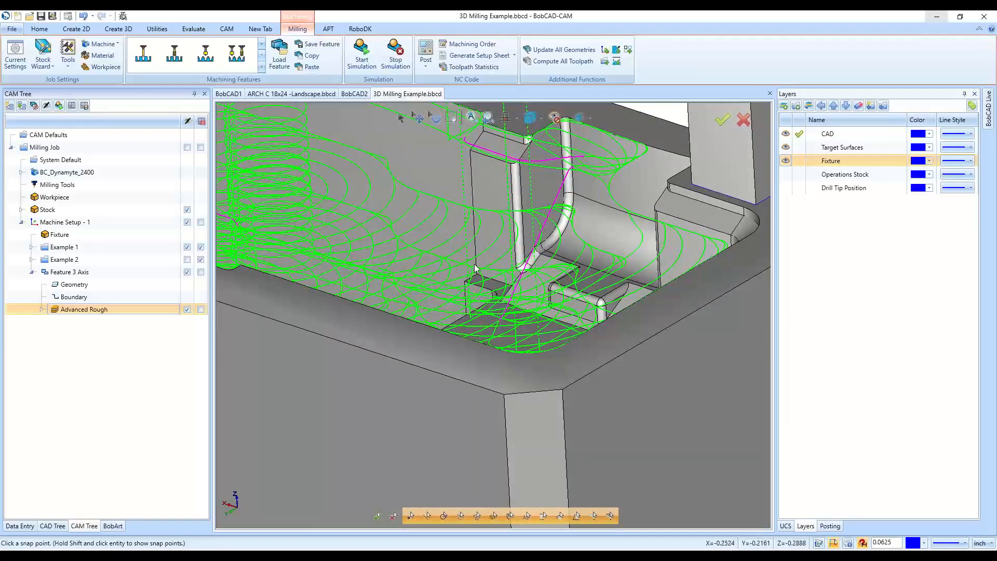
middle_click_drag(513, 262, 515, 278)
middle_click_drag(558, 346, 566, 354)
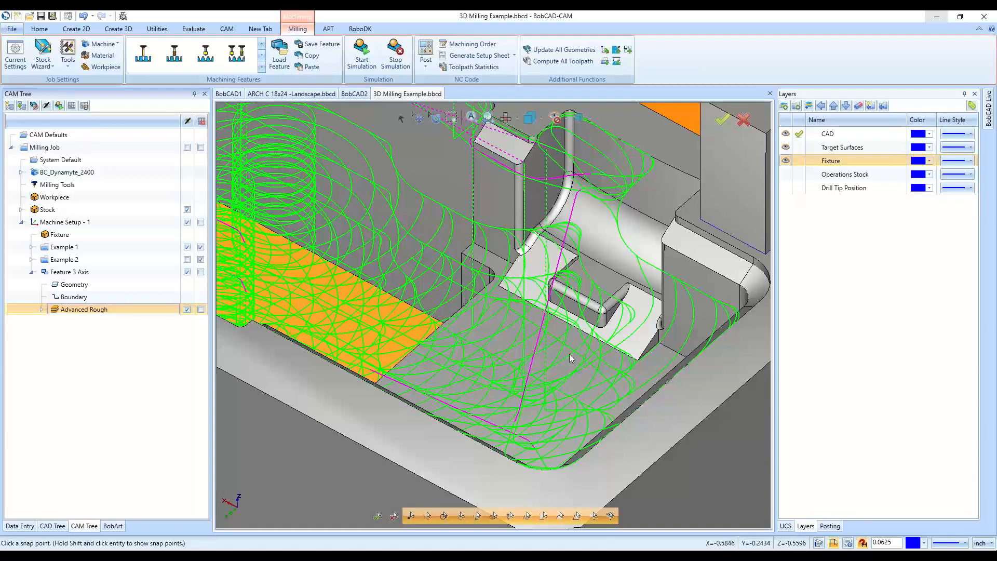
scroll(527, 368, "down", 5)
mouse_move(526, 368)
middle_mouse_down()
mouse_move(527, 399)
mouse_move(528, 381)
middle_mouse_up()
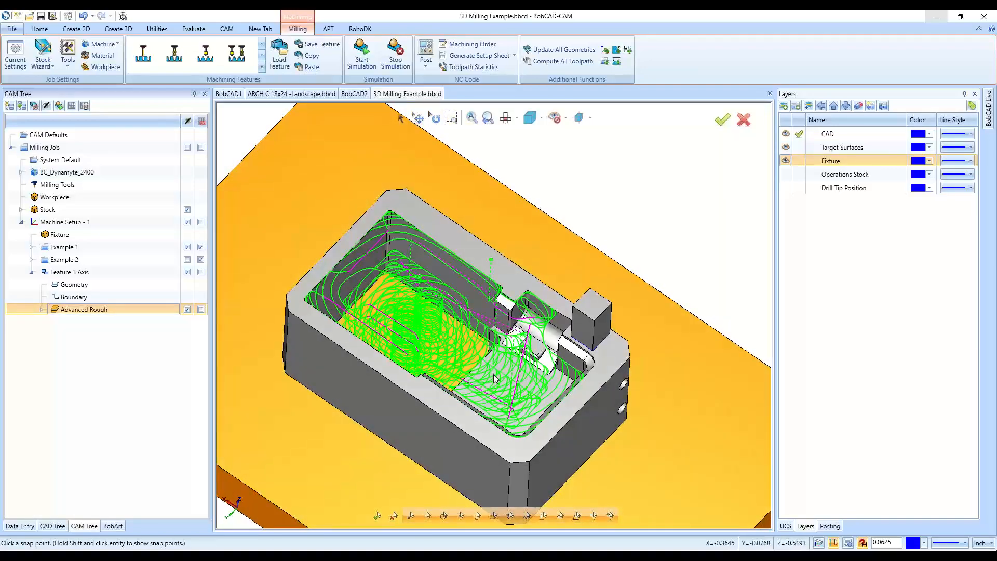
scroll(405, 332, "up", 2)
middle_click_drag(550, 420, 524, 393)
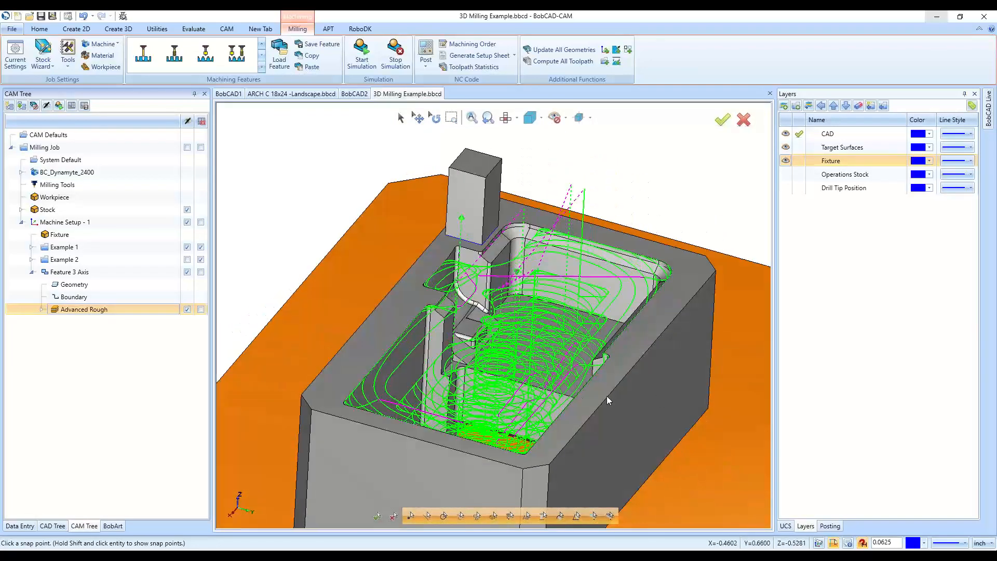
middle_click_drag(656, 431, 499, 385)
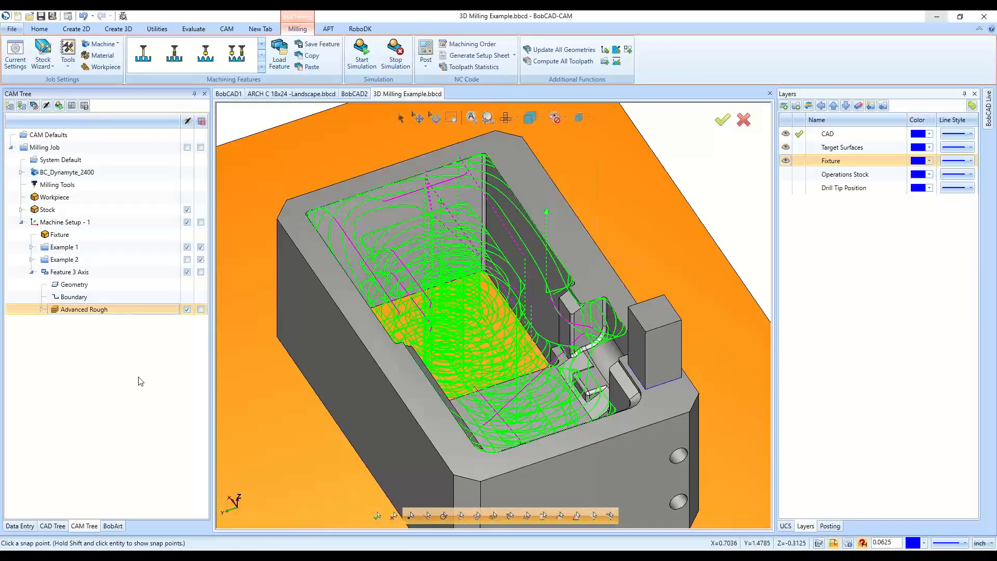
double_click(145, 310)
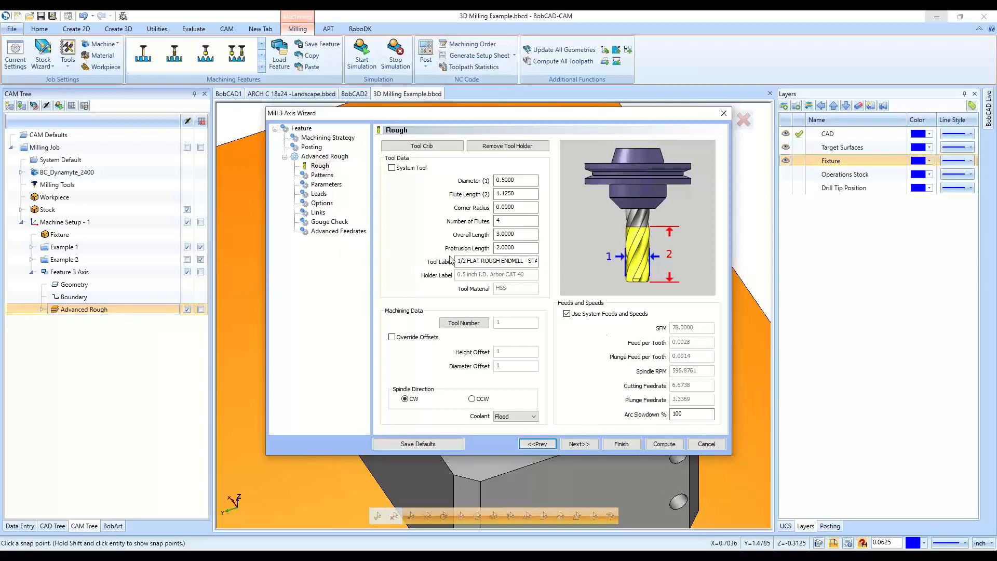
left_click(710, 443)
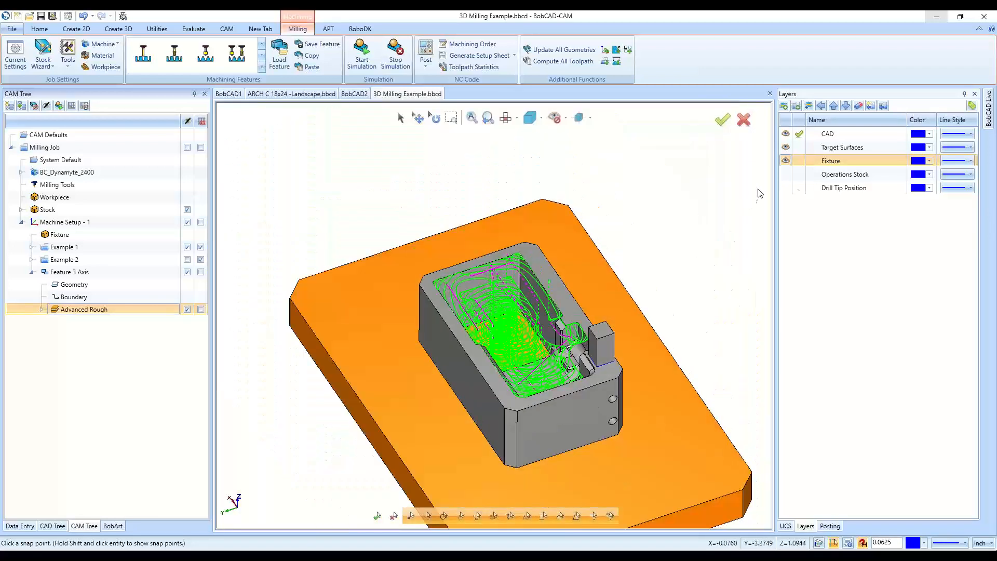
Show and activate the Drill Tip Position layer, and hide the Fixture layer and the computed toolpath
left_click(787, 188)
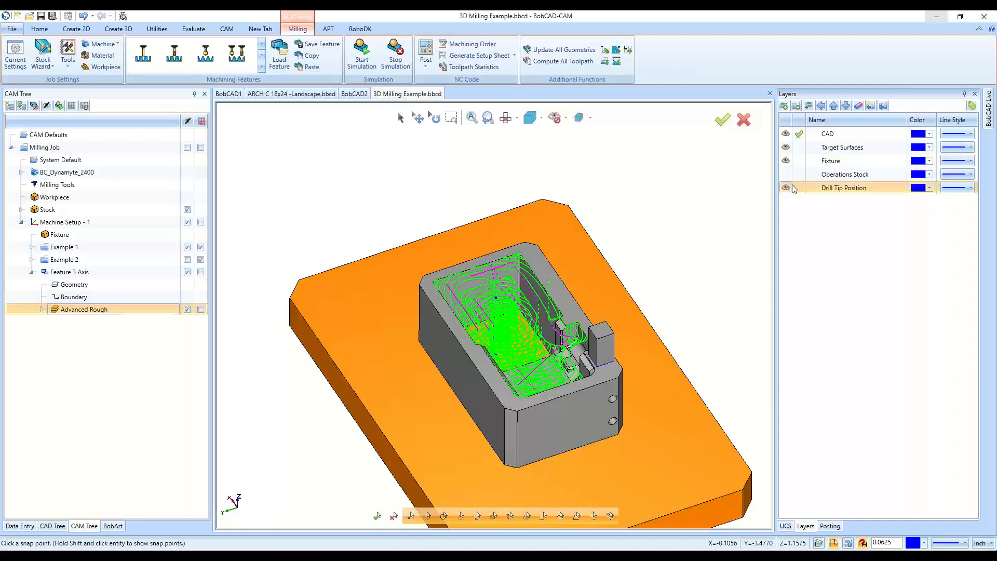
left_click(795, 188)
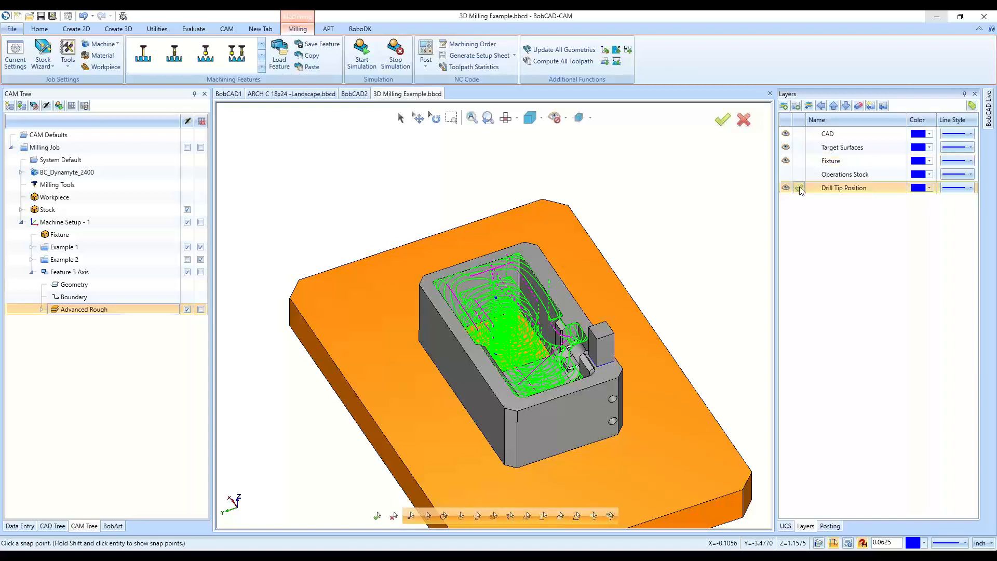
left_click(786, 161)
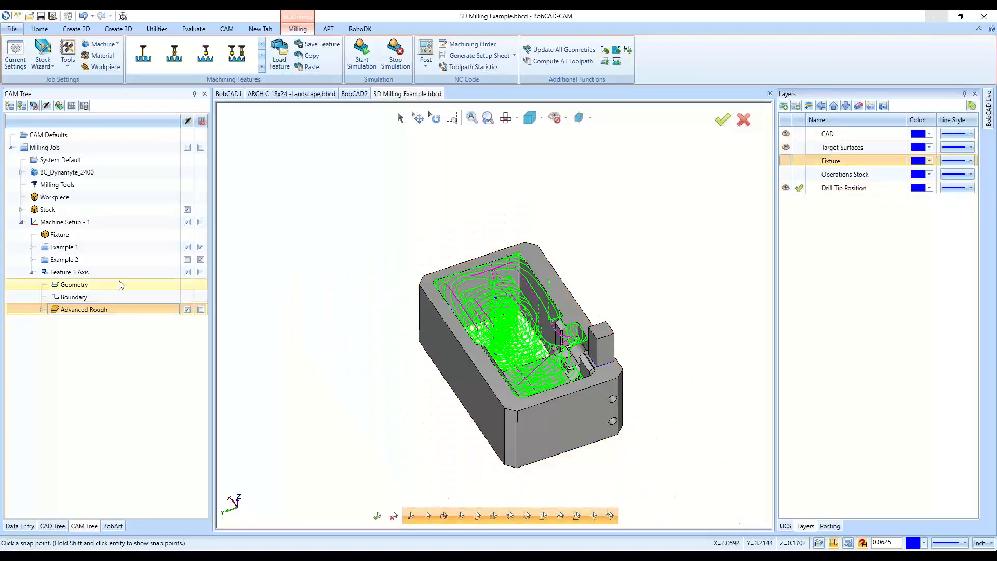
left_click(187, 259)
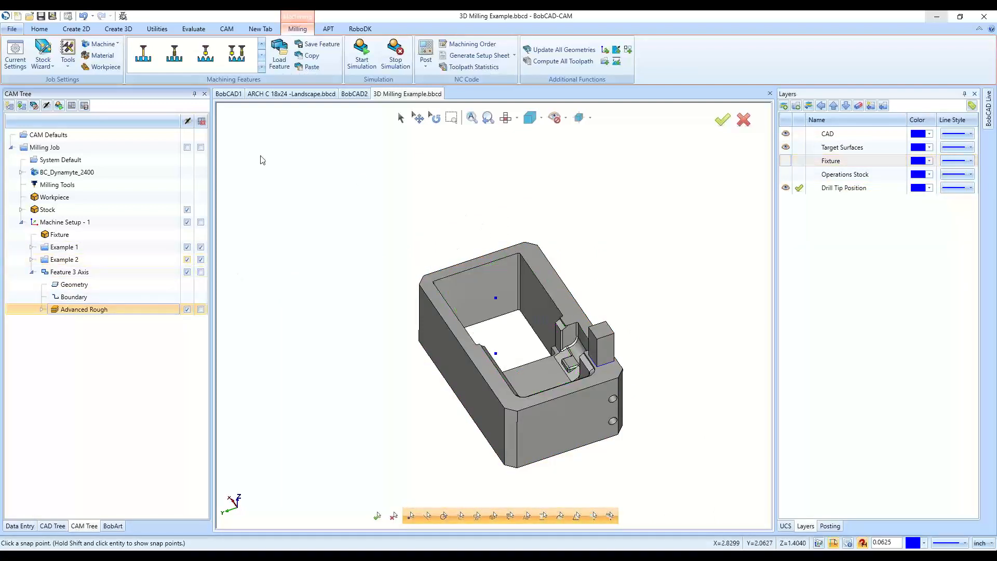
Hide the Target Surfaces layer and make the displayed CAD layer the active one
left_click(785, 147)
left_click(785, 134)
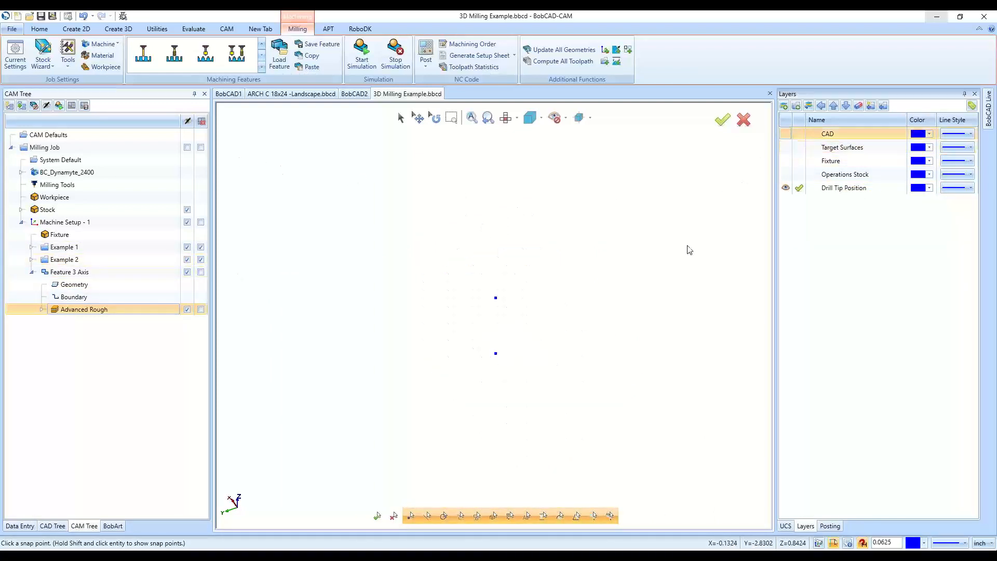
left_click(785, 134)
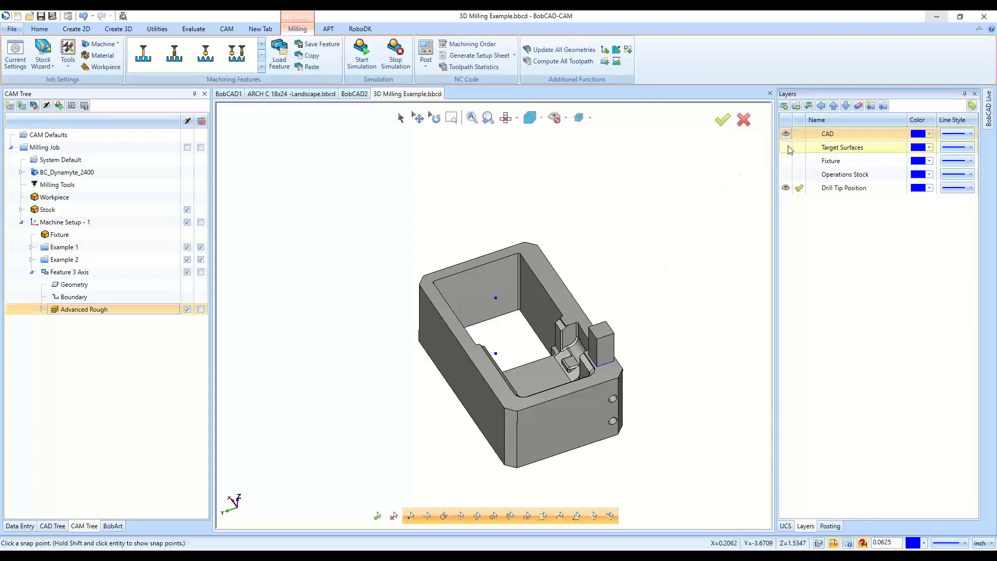
left_click(785, 148)
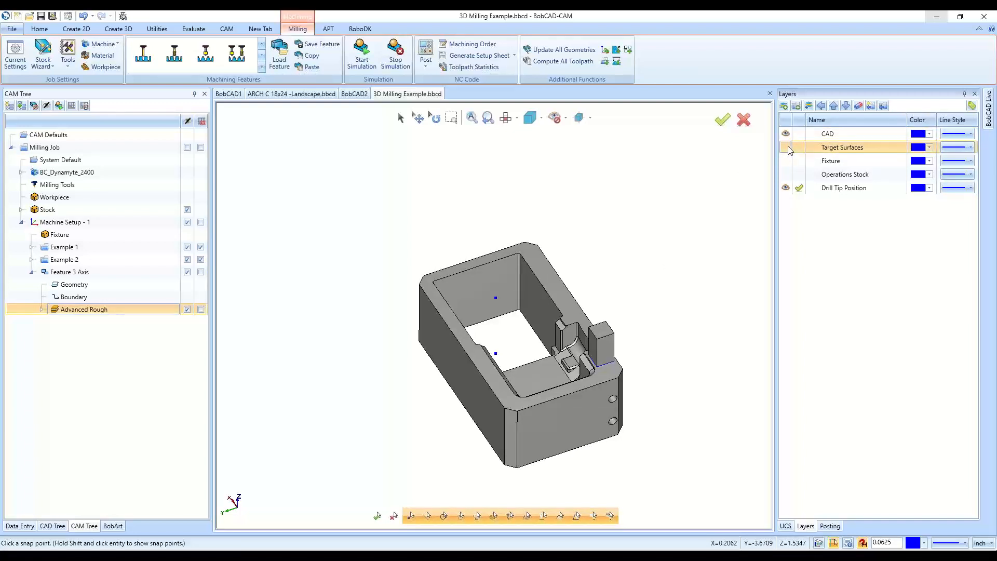
scroll(622, 371, "up", 2)
middle_click_drag(631, 377, 559, 405)
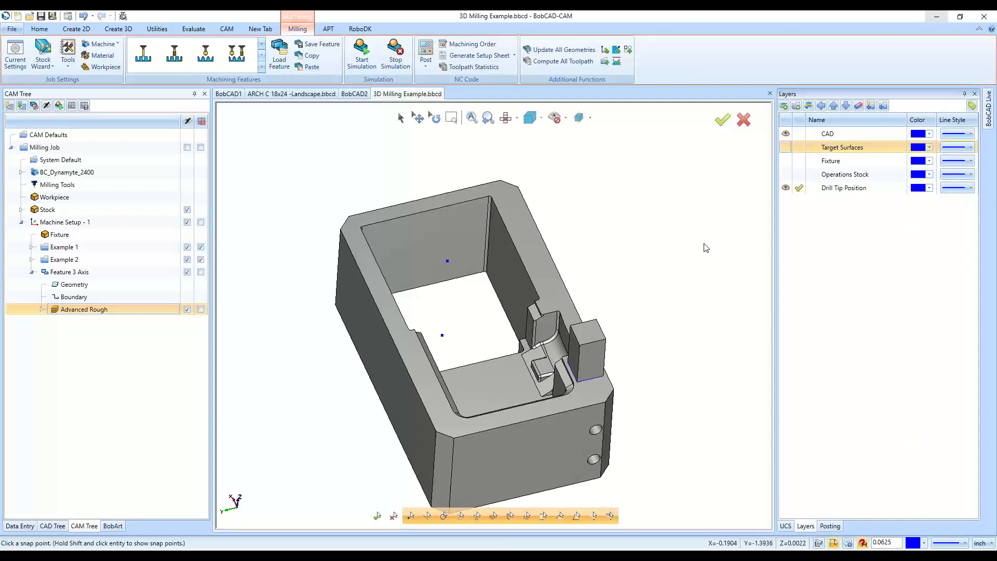
left_click(798, 134)
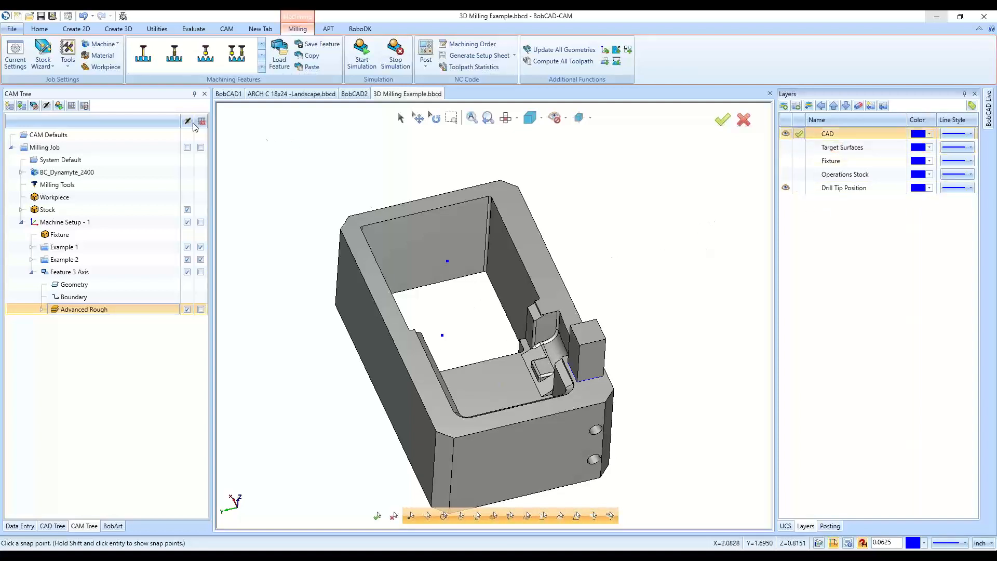
left_click(76, 28)
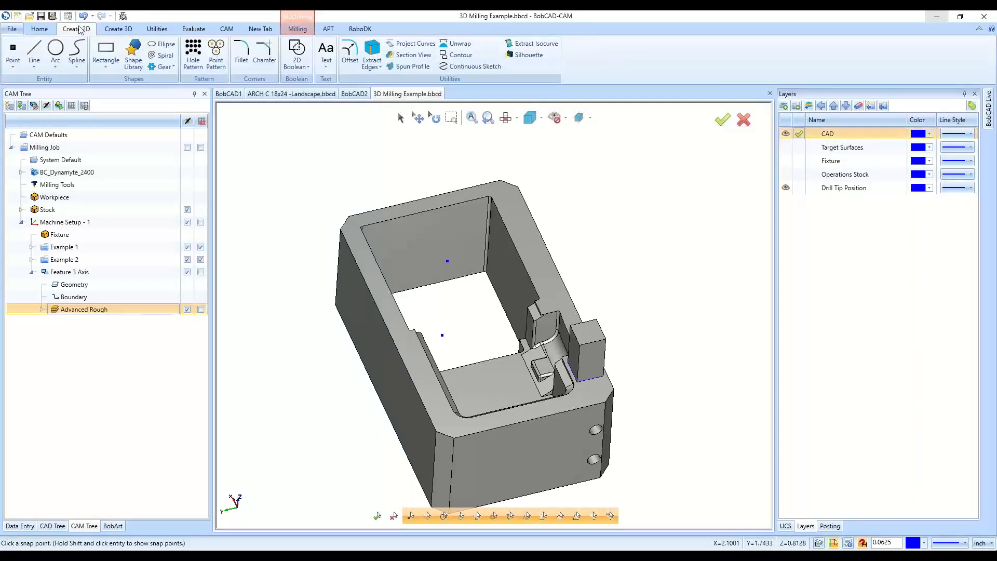
left_click(15, 57)
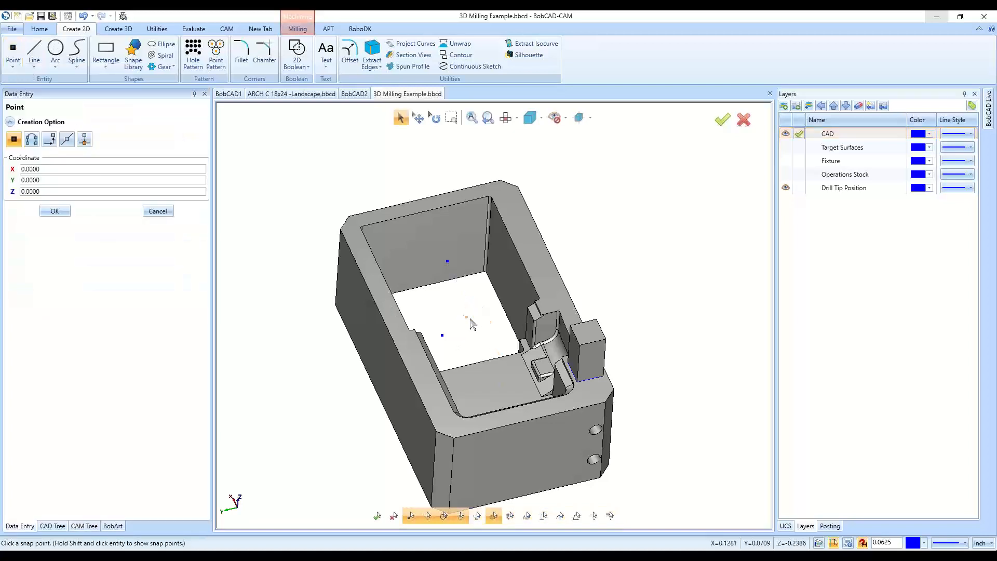
middle_click_drag(486, 343, 508, 357)
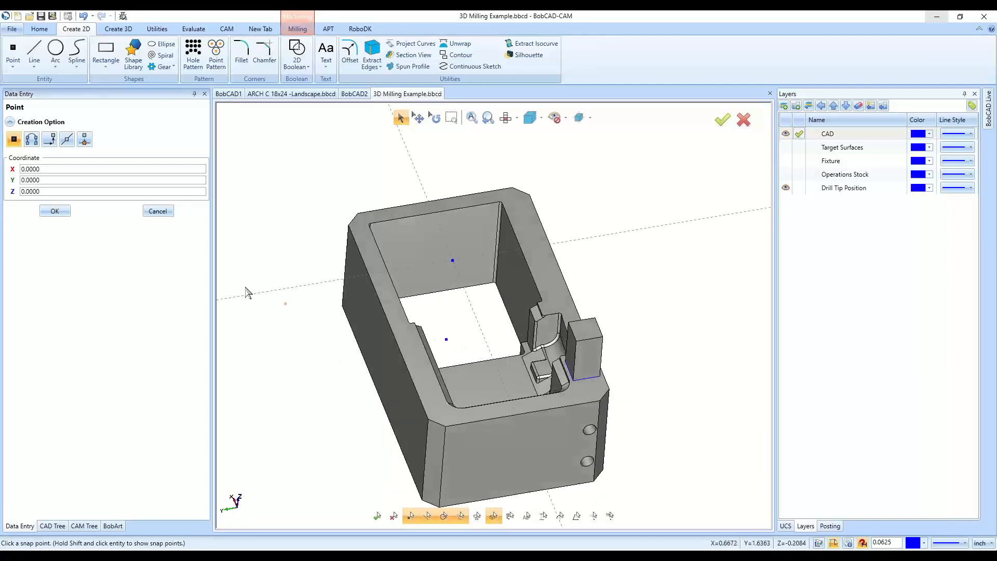
left_click(165, 212)
middle_click_drag(500, 373, 562, 409)
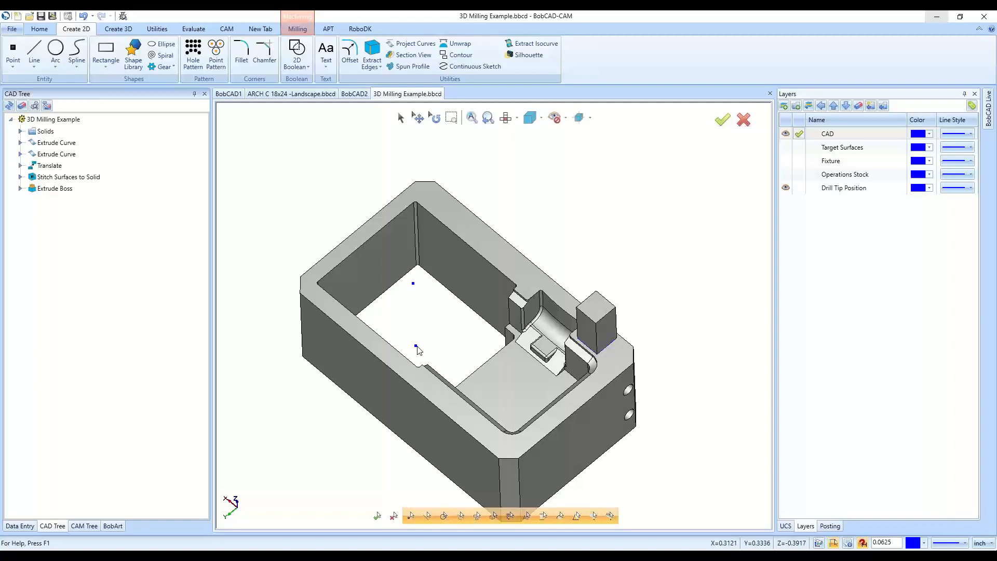
Examine the two drill tip position points inside the open pocket from several angles around the part
middle_click_drag(465, 317, 480, 332)
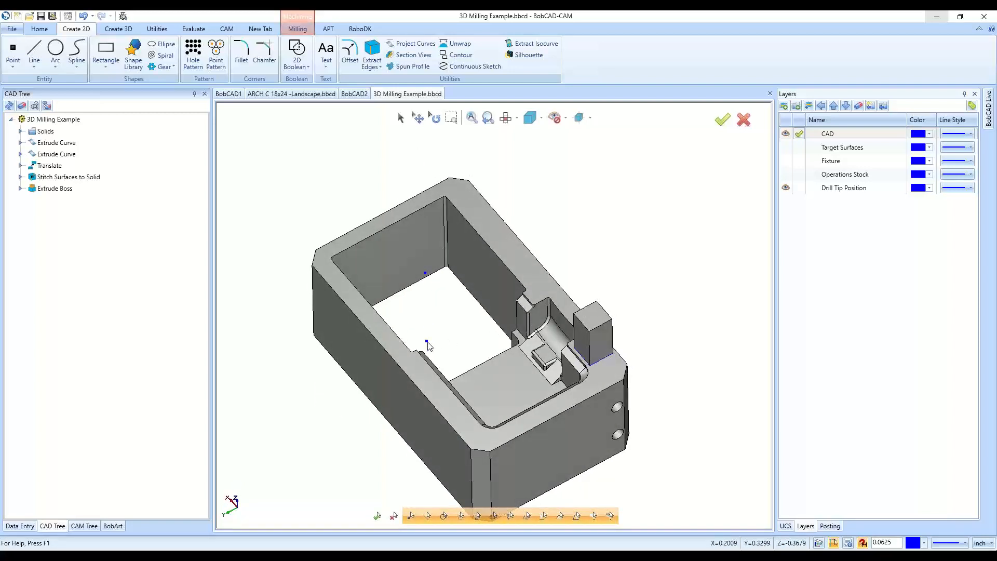
middle_click_drag(429, 347, 498, 379)
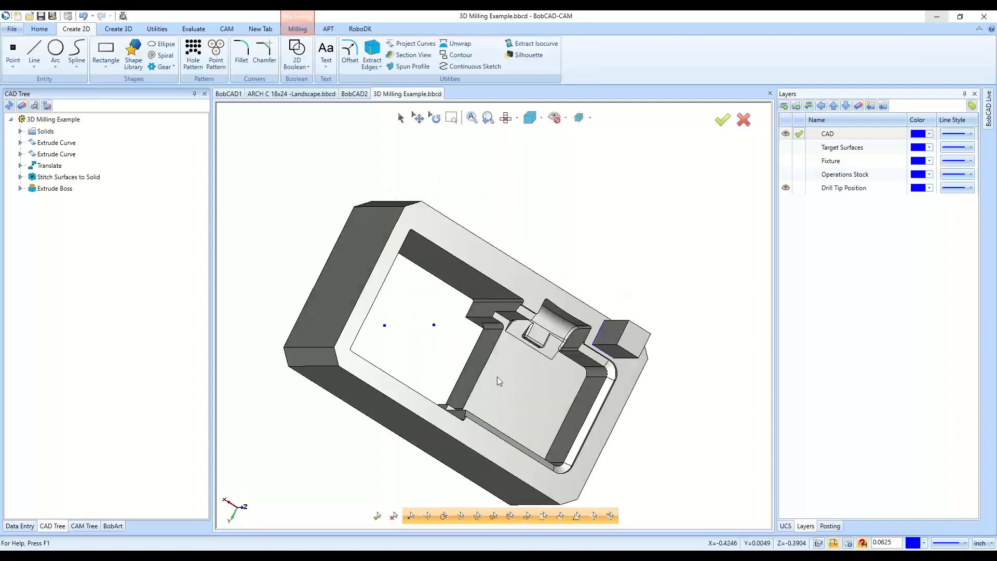
middle_click_drag(668, 380, 532, 438)
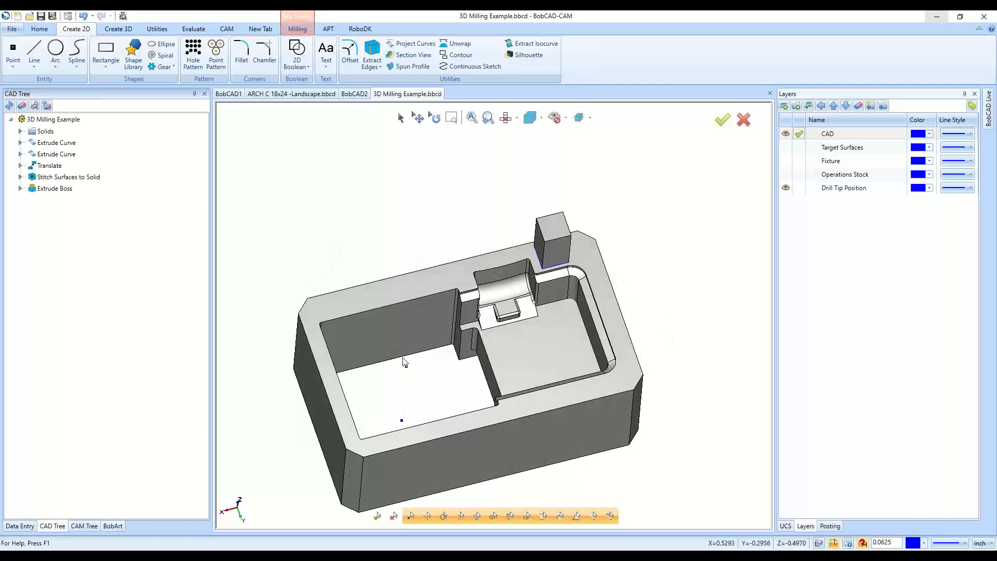
middle_click_drag(540, 432, 624, 452)
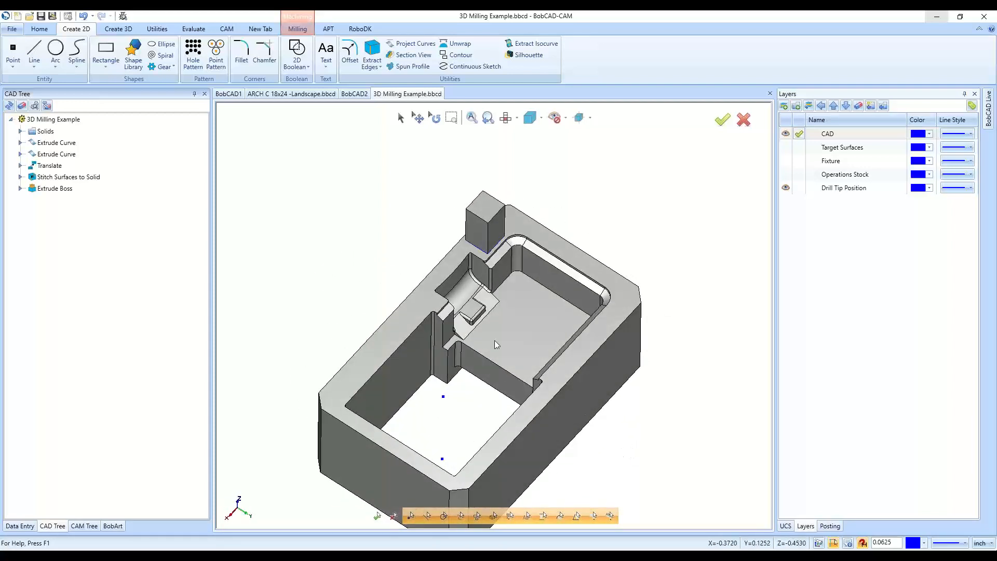
scroll(495, 342, "down", 3)
scroll(518, 398, "up", 2)
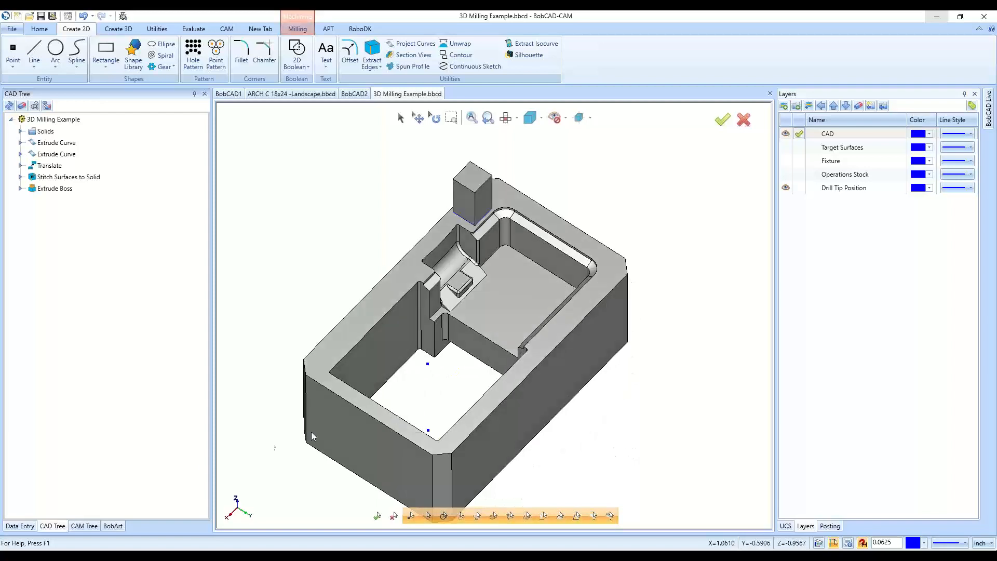
Display the toolpath of the Feature Mill Facing operation from the Example 1 group of the milling job
left_click(75, 526)
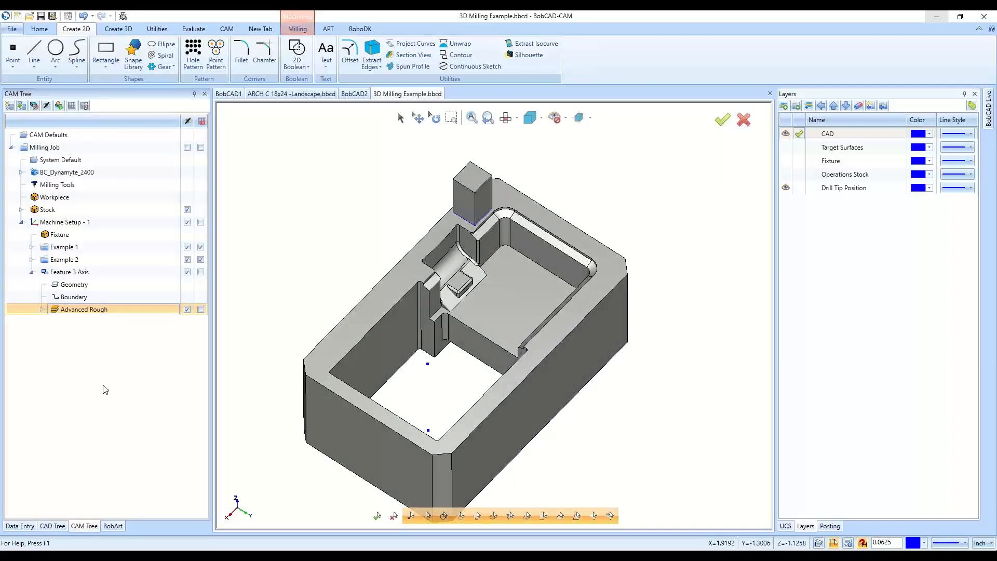
left_click(32, 273)
left_click(32, 248)
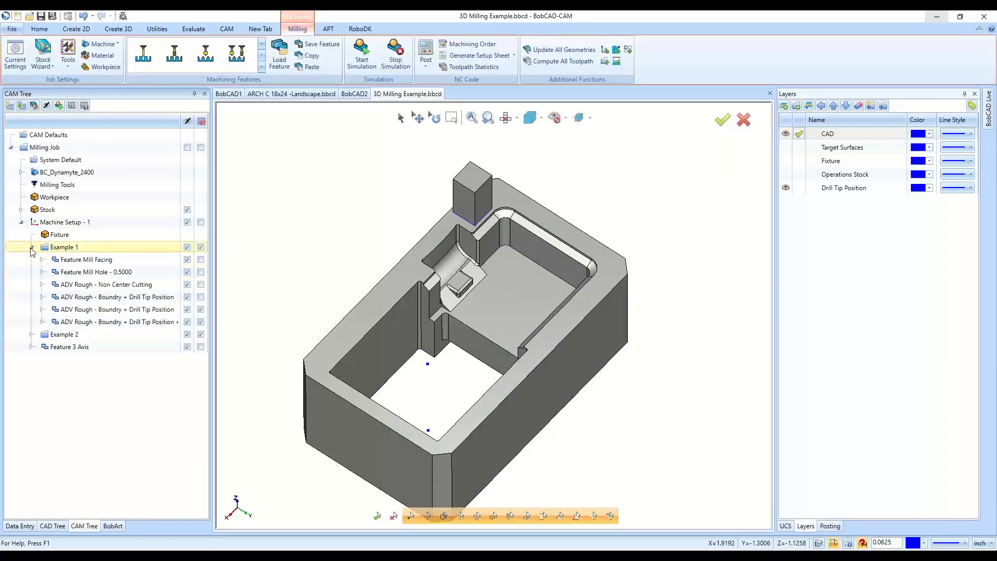
left_click(71, 261)
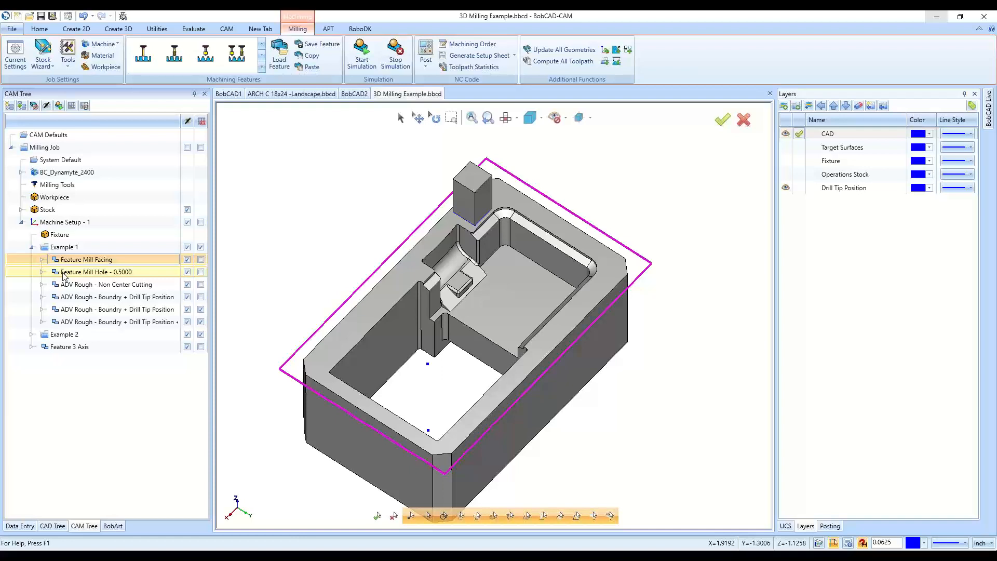
left_click(187, 260)
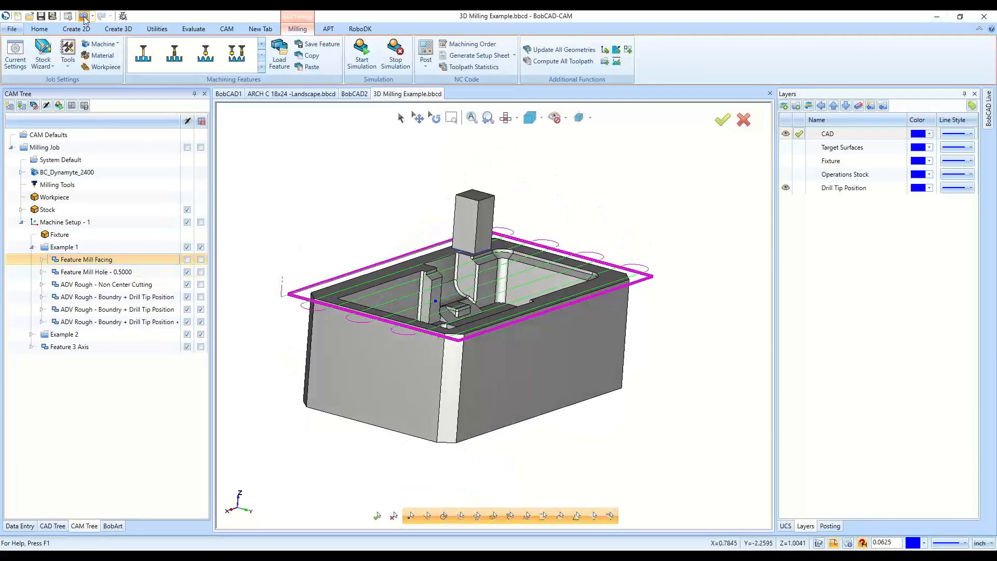
Undo the extruded block on the part's top face and the rectangle it was built from
left_click(84, 17)
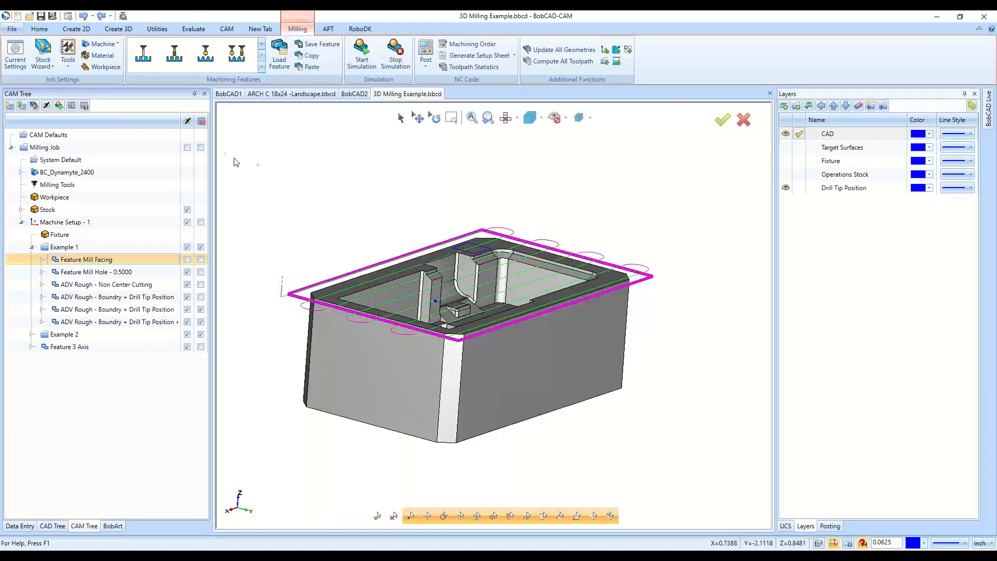
left_click(85, 18)
middle_click_drag(465, 221, 460, 229)
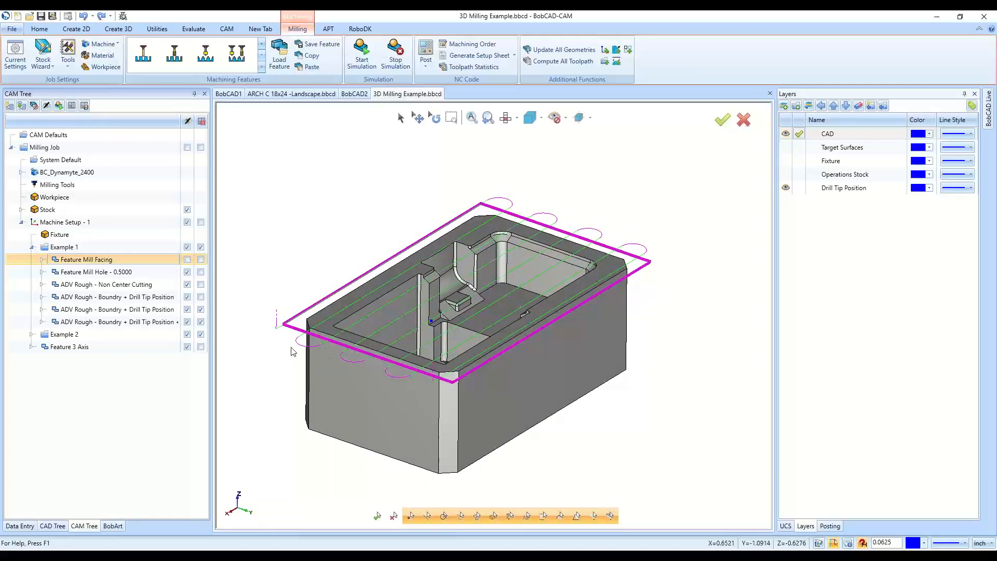
Display the Feature Mill Hole - 0.5000 toolpath over the drill tip points and hide the Feature Mill Facing toolpath
left_click(187, 272)
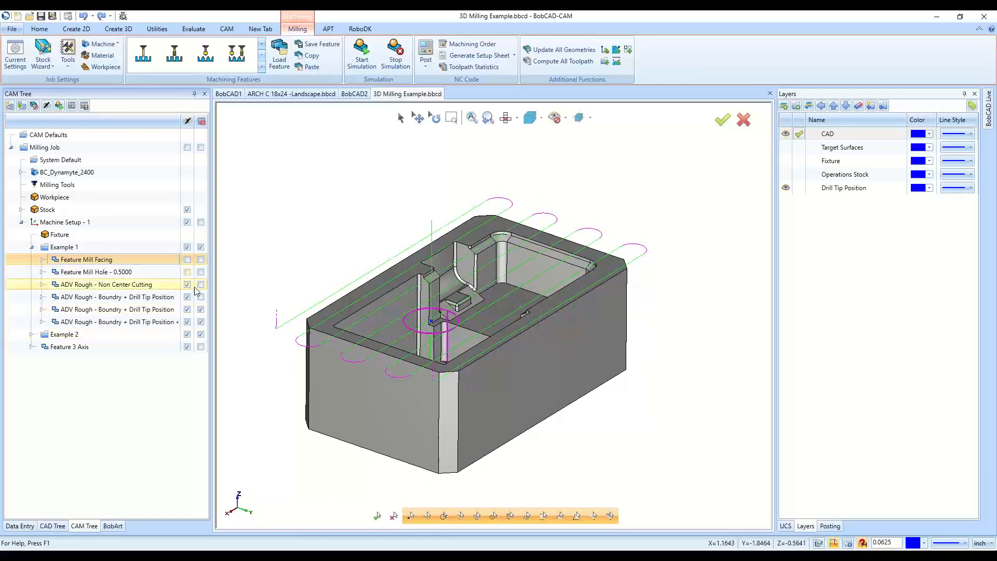
middle_click_drag(391, 322, 502, 361)
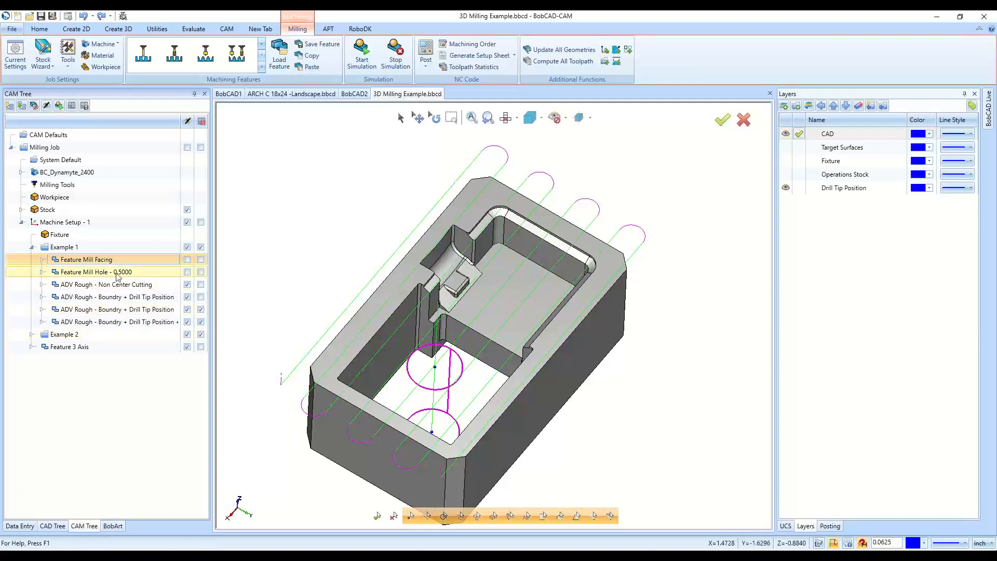
left_click(91, 272)
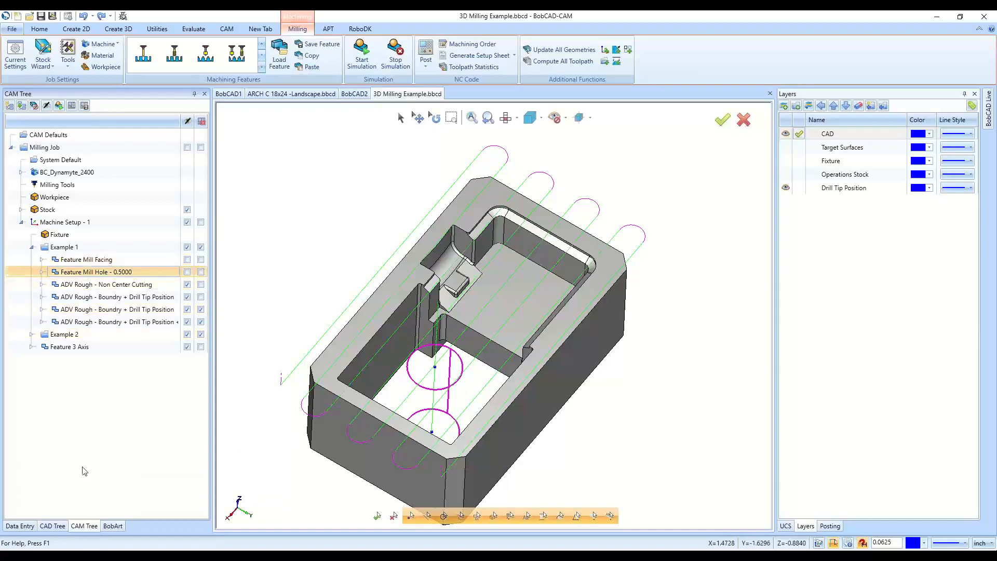
left_click(187, 259)
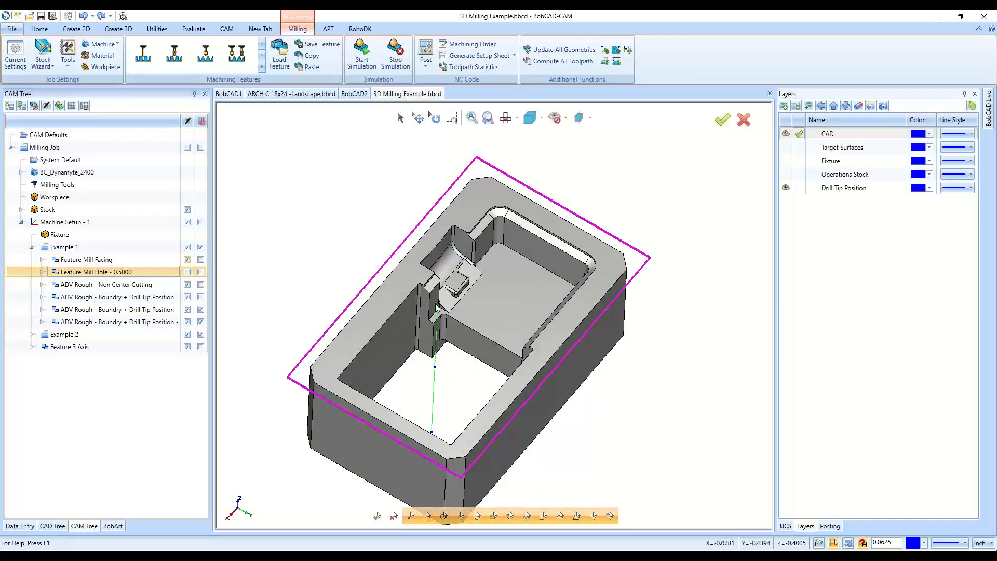
Examine the Advanced Rough toolpath and Drill Tip Positions of the first ADV Rough - Boundry + Drill Tip Position feature
left_click(42, 297)
left_click(83, 335)
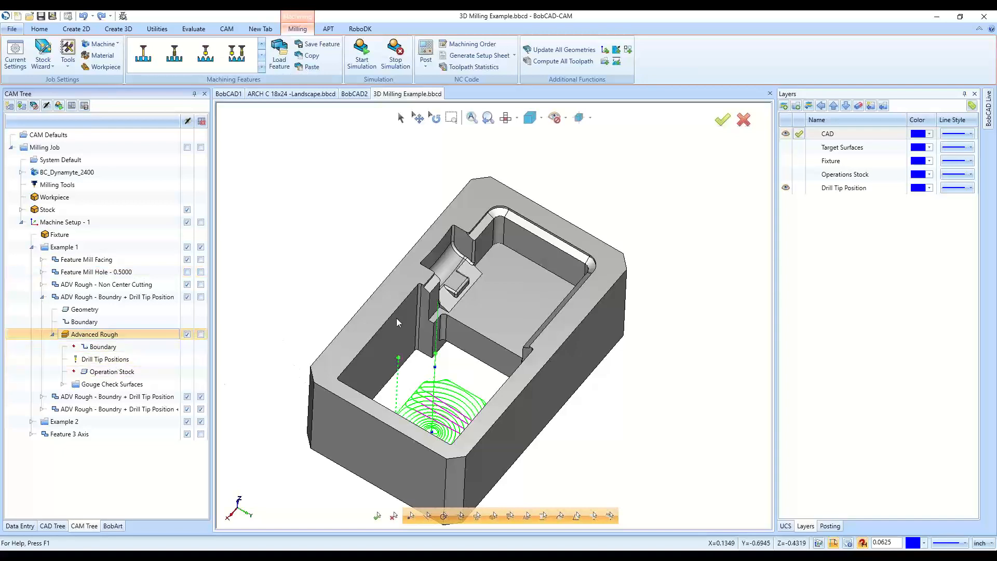
middle_click_drag(504, 300, 510, 312)
left_click(101, 359)
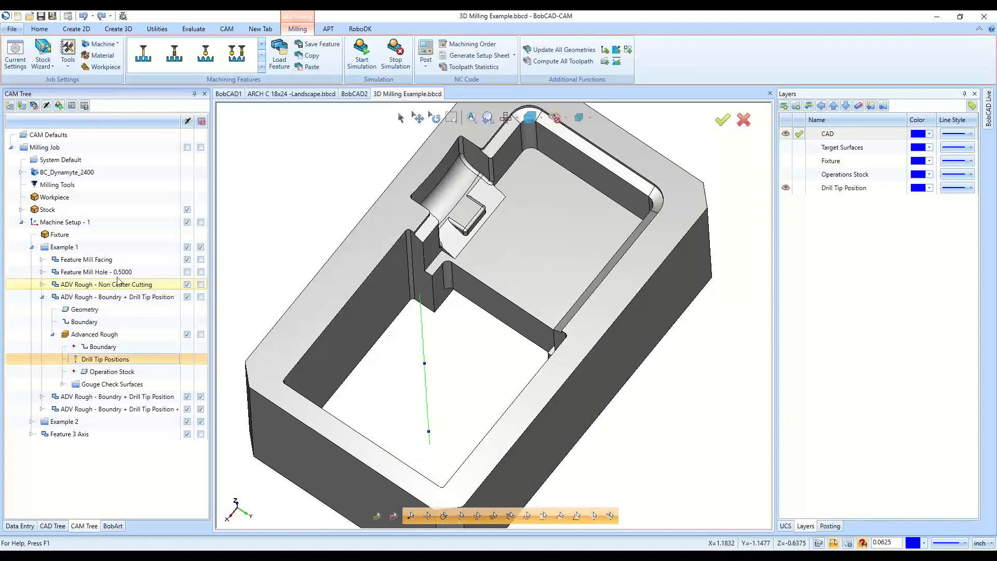
Review this Advanced Rough operation's settings from the rough tool through patterns, parameters, leads, options, links, gouge check and advanced feedrates without changing them
double_click(134, 333)
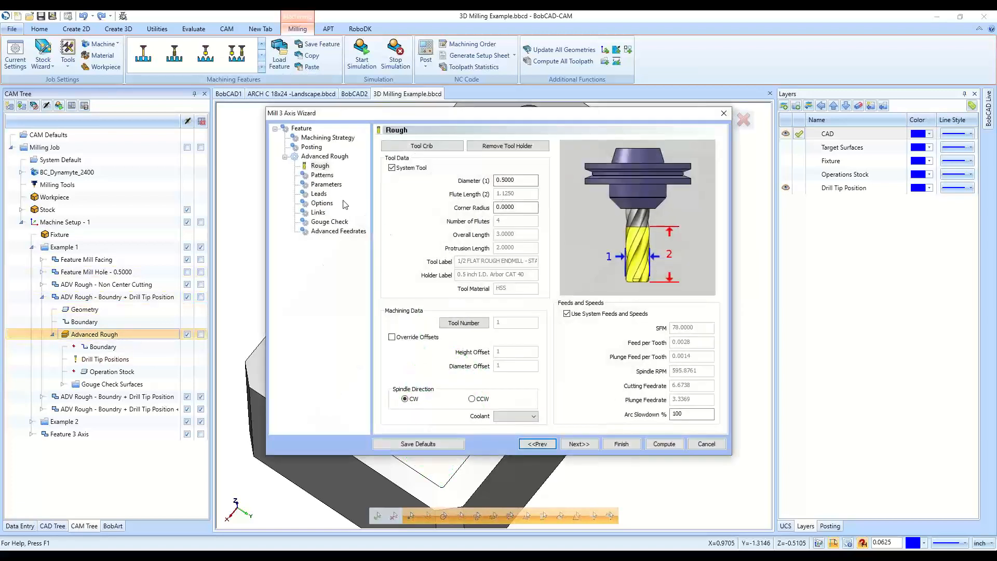
left_click(322, 175)
left_click(326, 184)
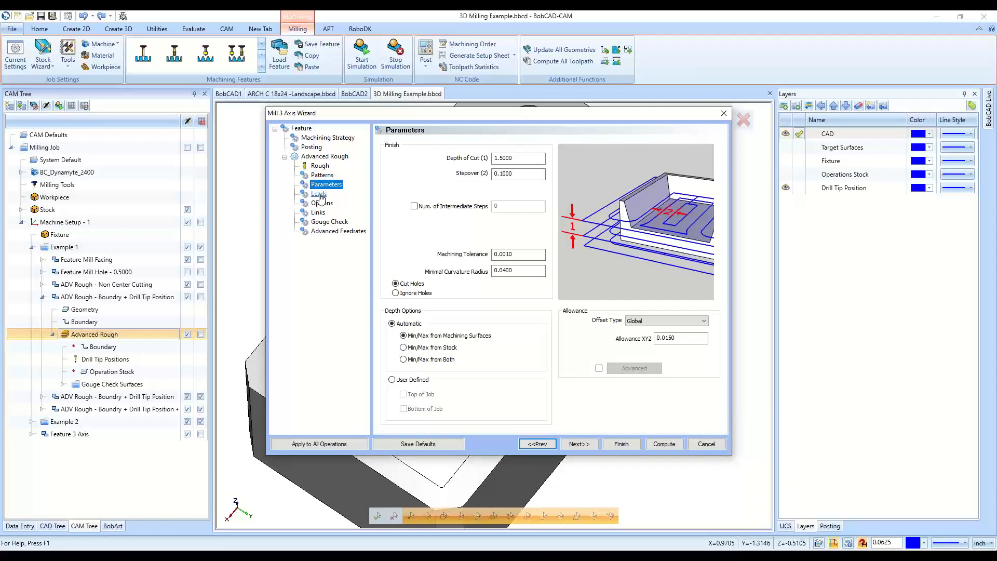
left_click(319, 194)
left_click(321, 203)
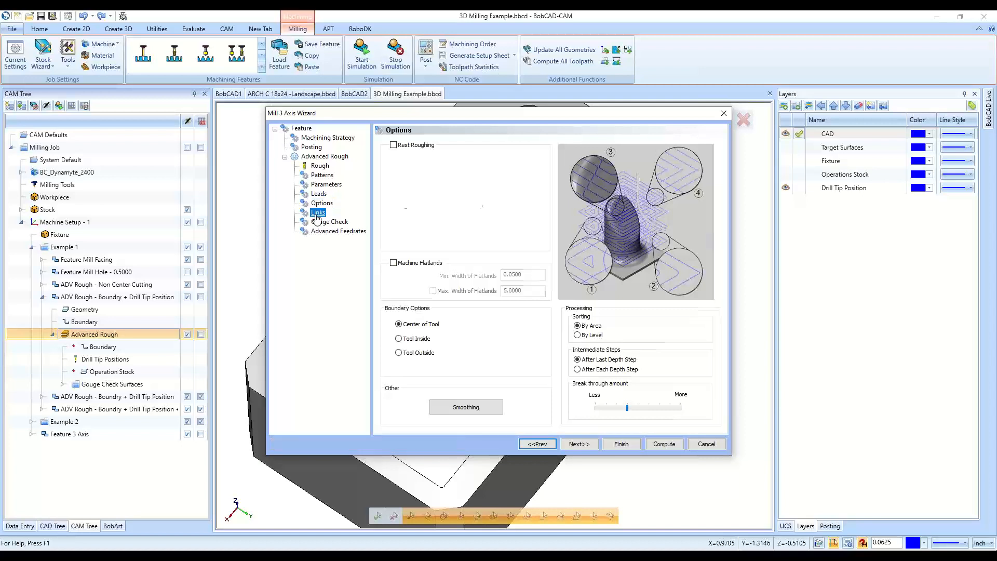
left_click(317, 213)
left_click(318, 223)
left_click(319, 231)
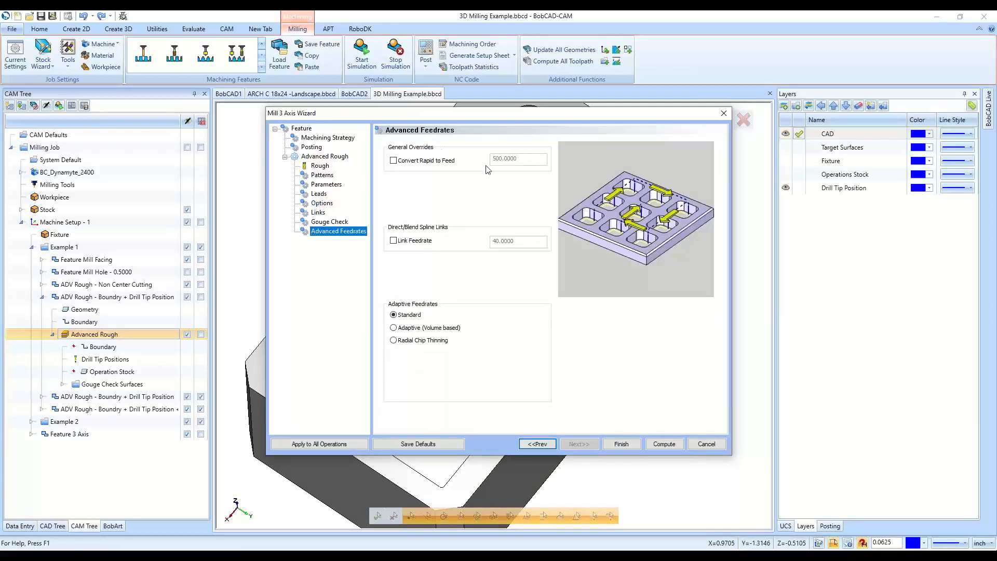
left_click(611, 443)
Backplot the Advanced Rough toolpath of the first ADV Rough - Boundry + Drill Tip Position feature, step forward into the cut, and close the backplot
left_click(53, 334)
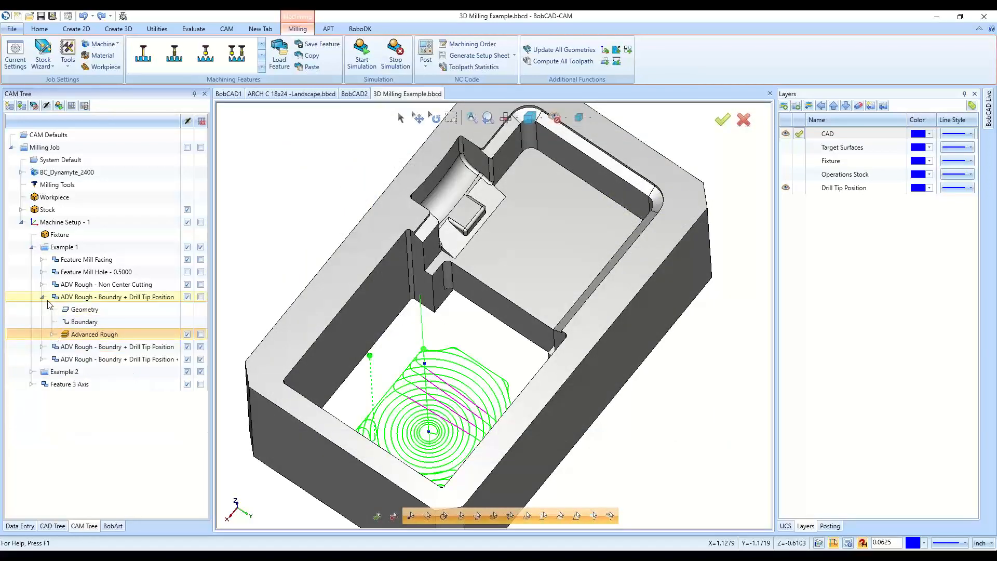
left_click(42, 297)
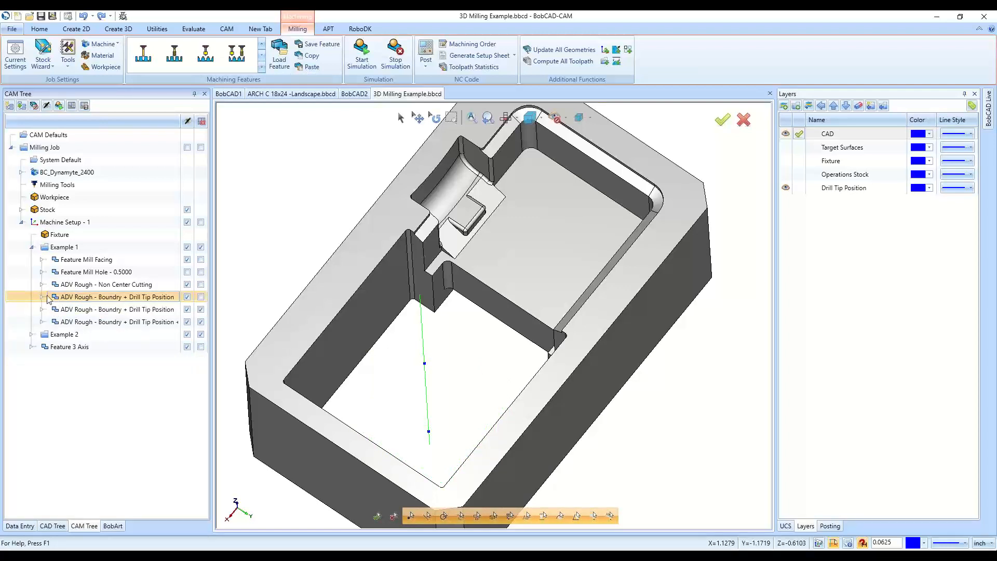
left_click(42, 297)
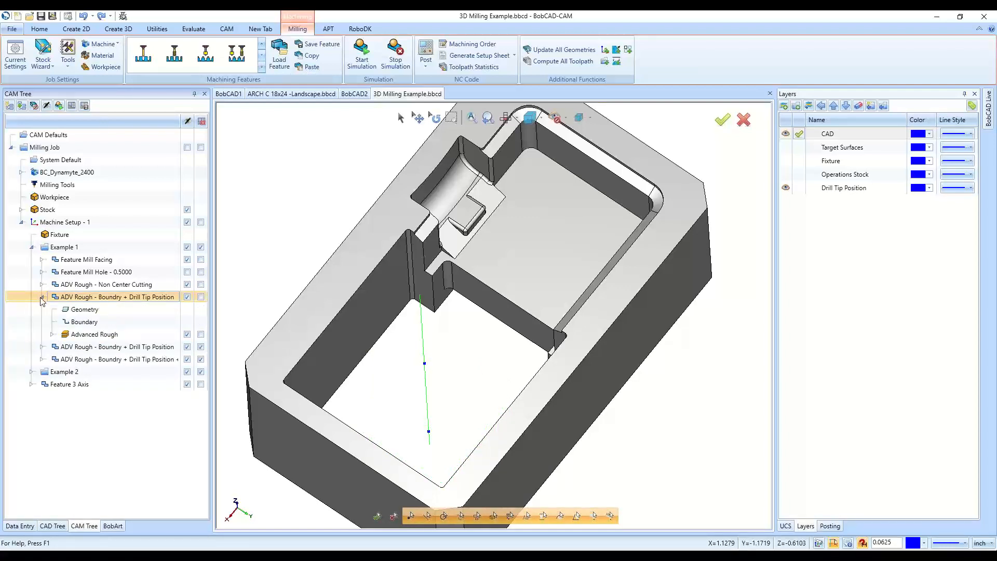
left_click(52, 335)
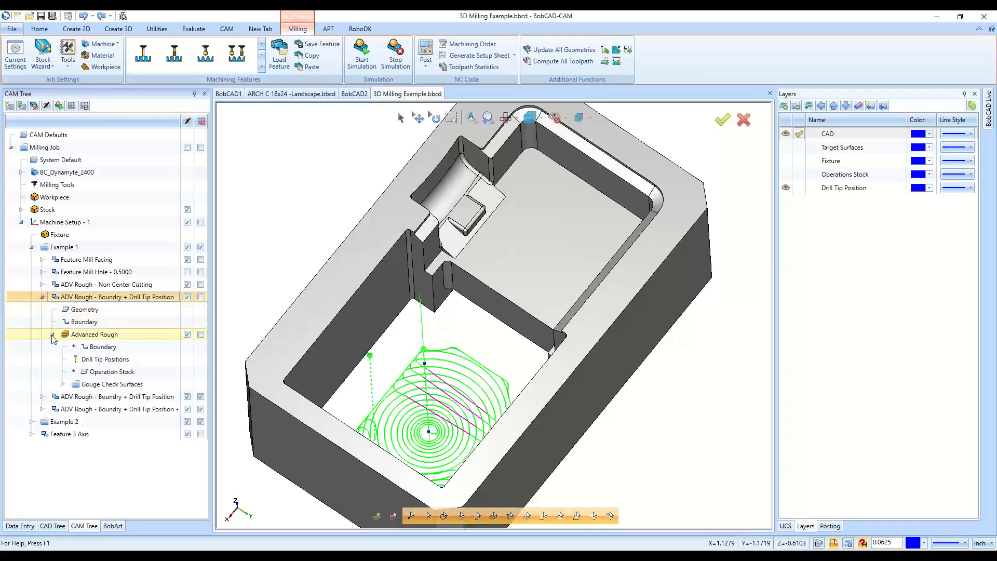
left_click(90, 337)
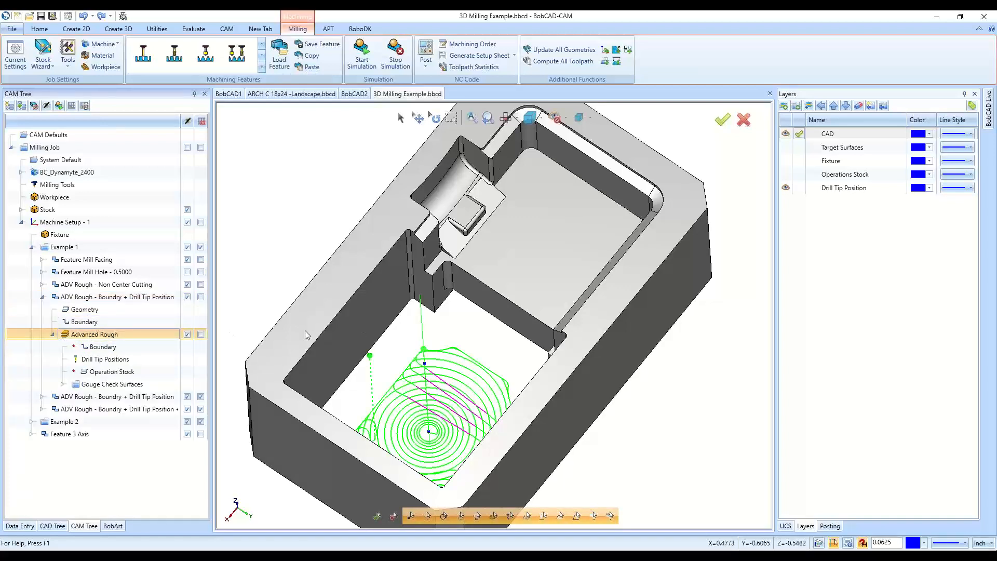
right_click(151, 340)
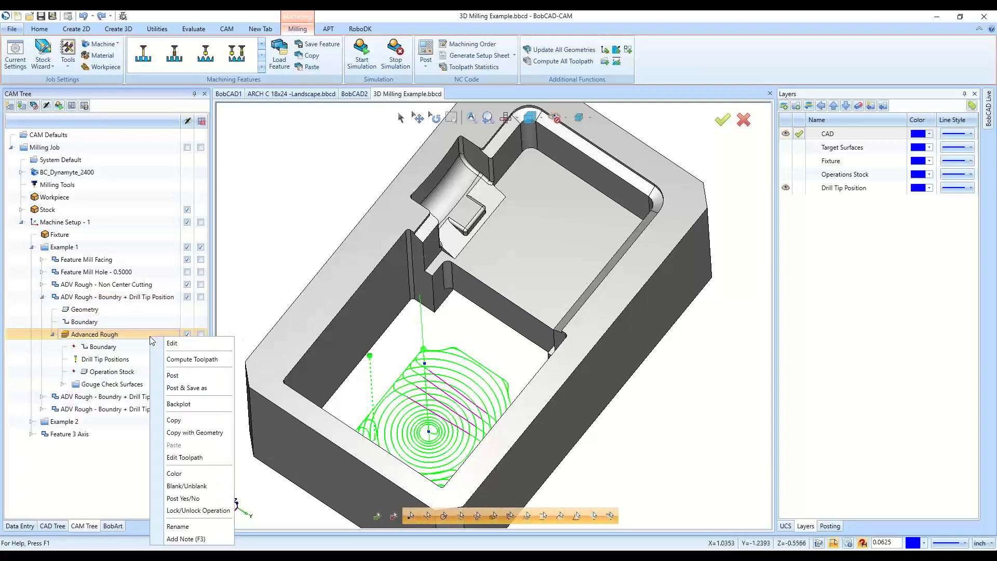
left_click(174, 406)
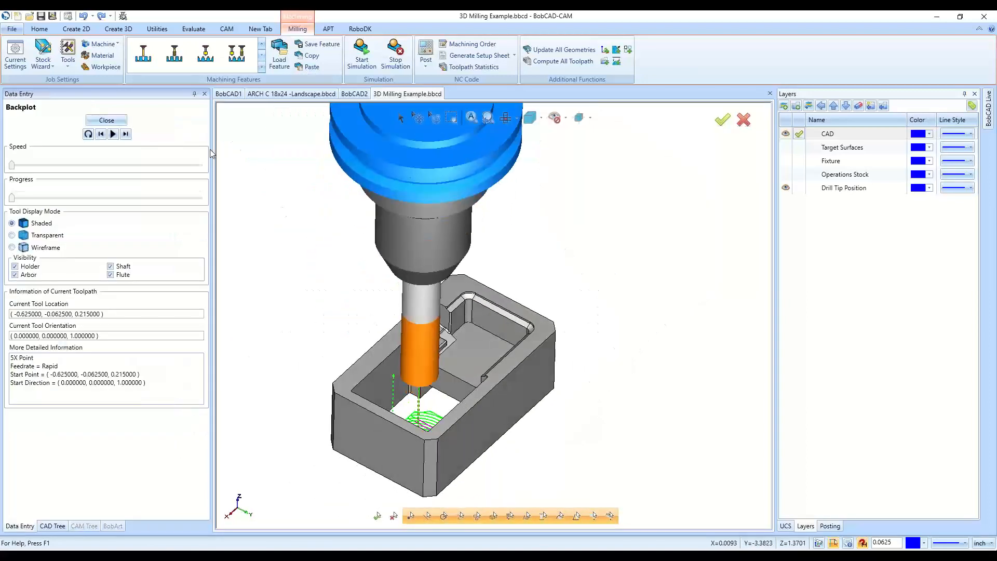
left_click(127, 135)
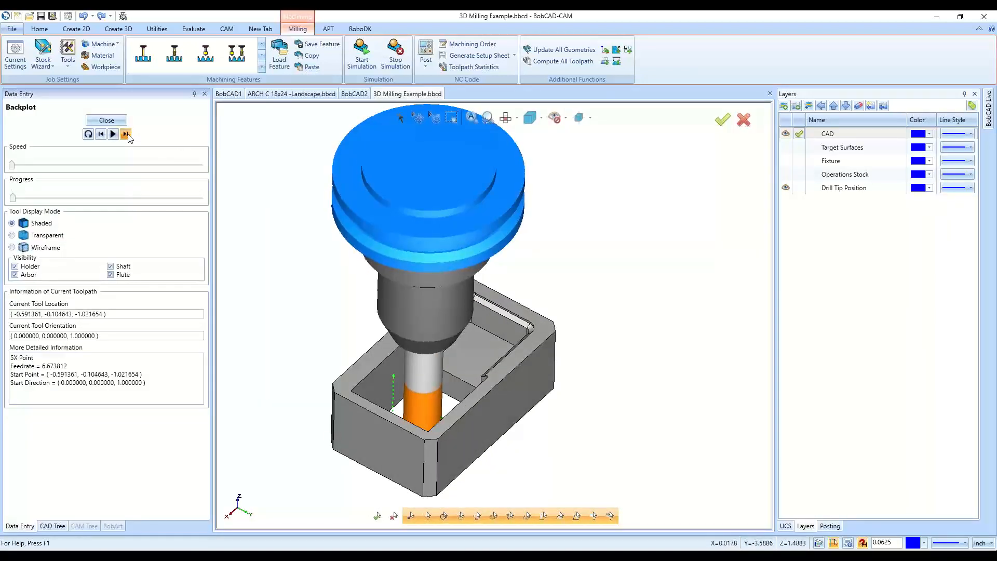
left_click(110, 123)
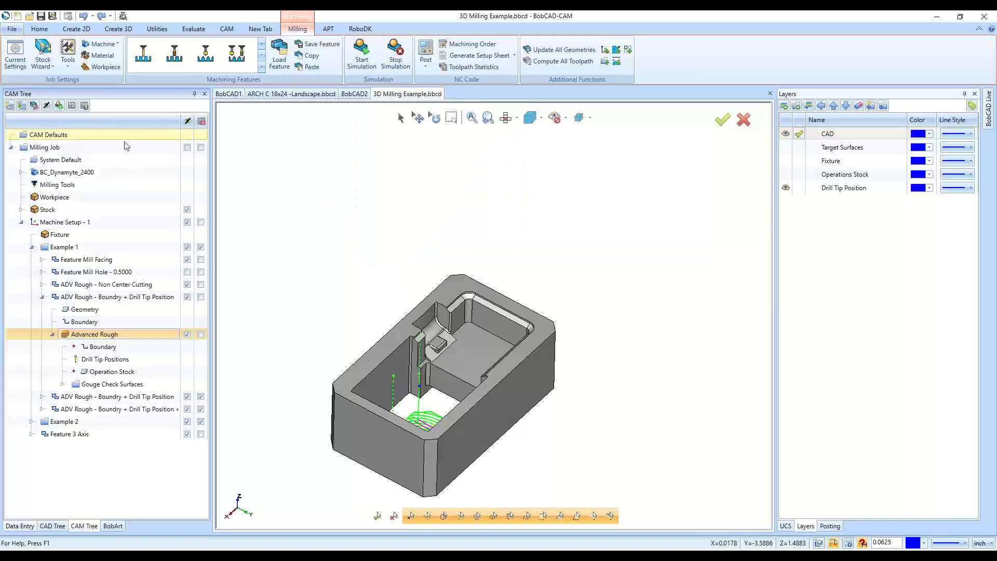
Reselect the Drill Tip Positions of the Advanced Rough operation, adding the lower point in the open pocket
left_click(84, 360)
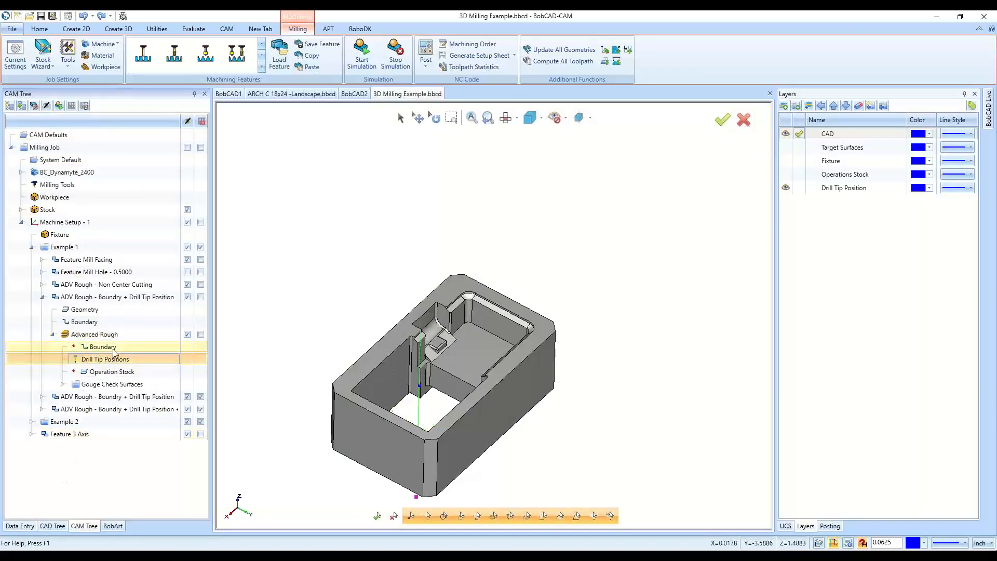
left_click(70, 335)
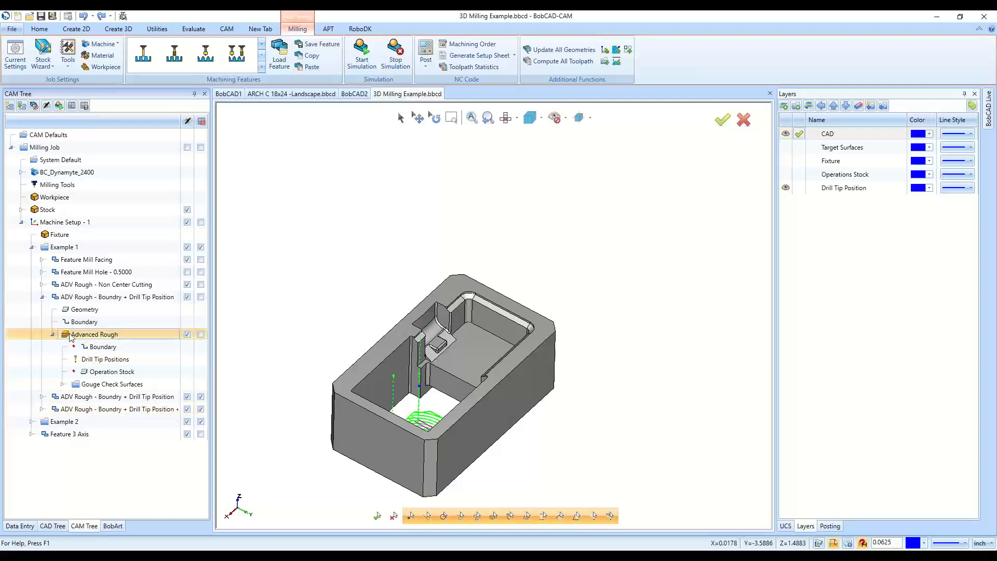
left_click(103, 346)
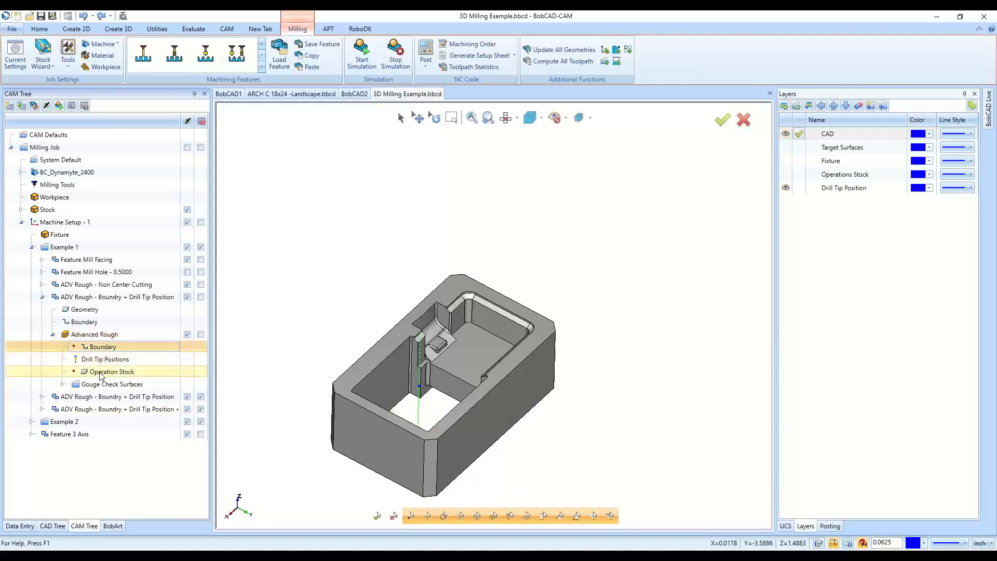
left_click(113, 359)
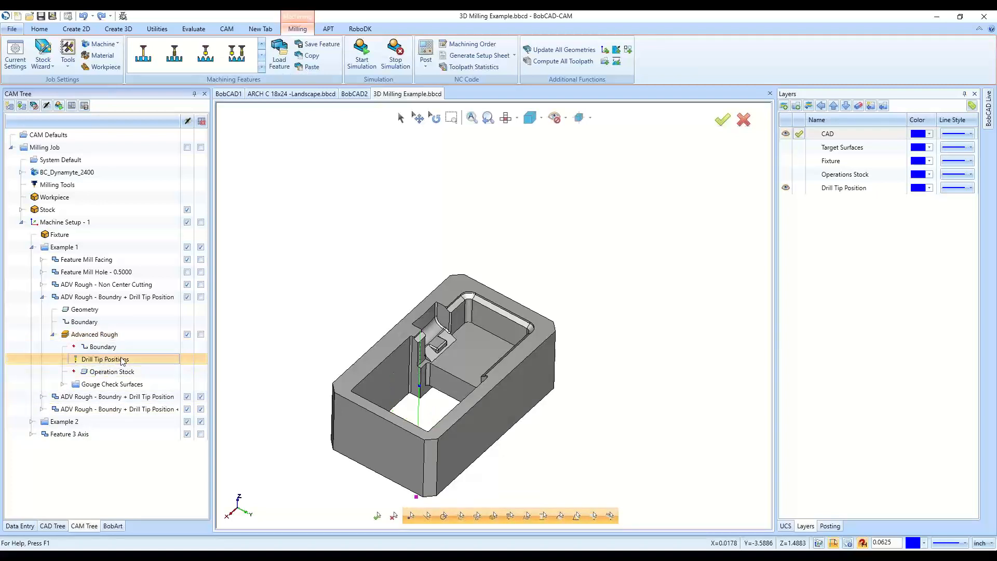
right_click(123, 360)
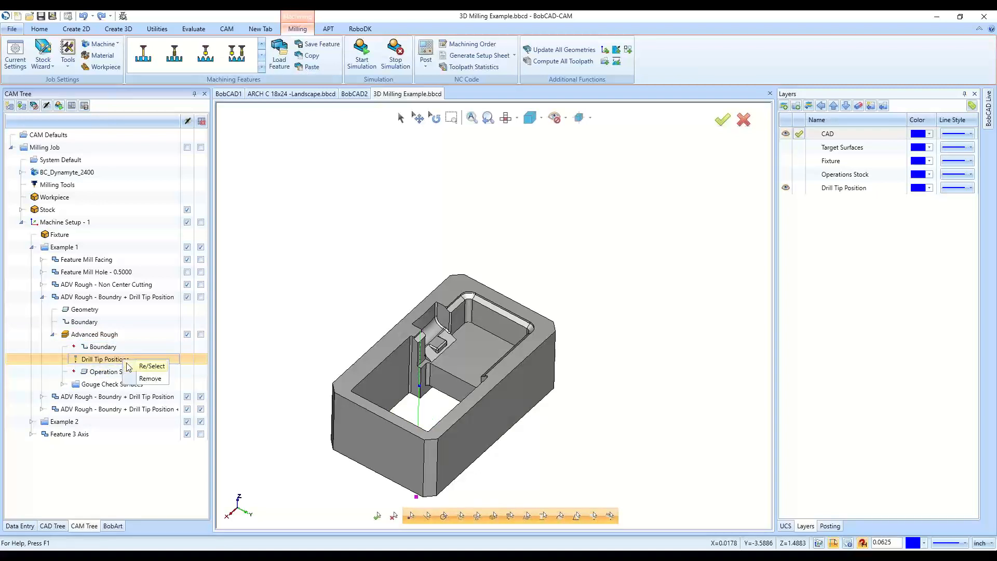
left_click(140, 366)
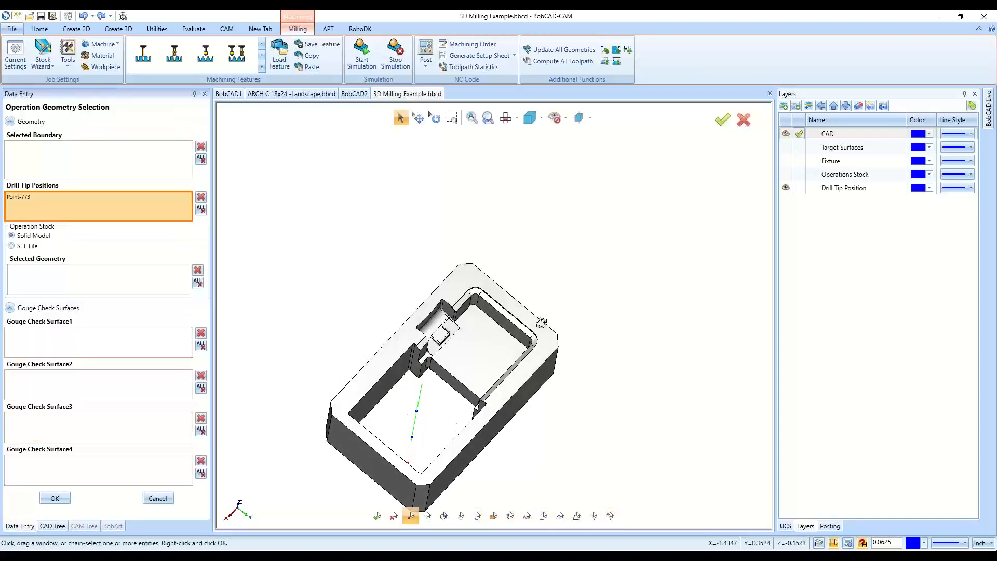
left_click(114, 199)
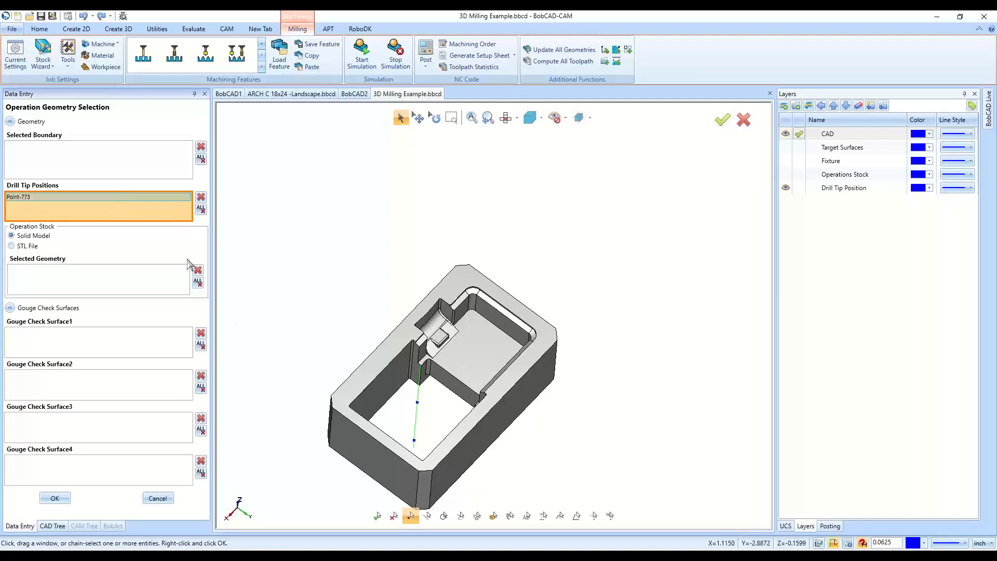
scroll(413, 441, "up", 2)
left_click(416, 443)
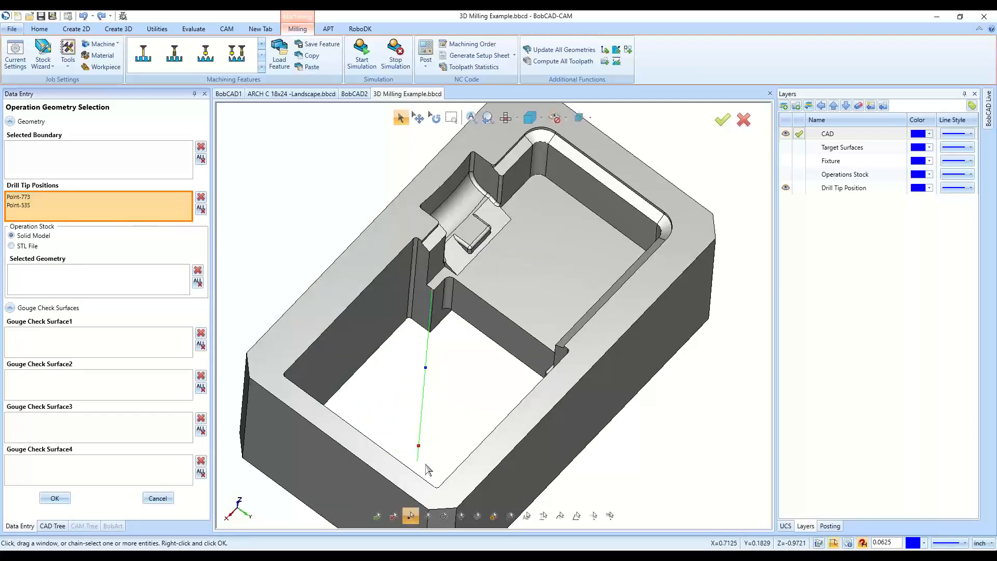
scroll(425, 462, "up", 3)
scroll(425, 464, "down", 5)
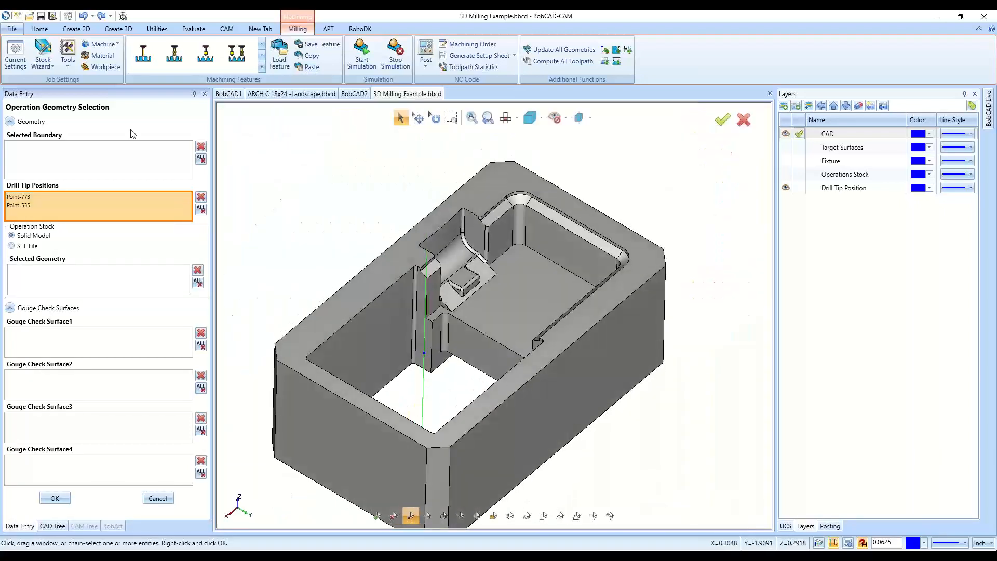
left_click(55, 496)
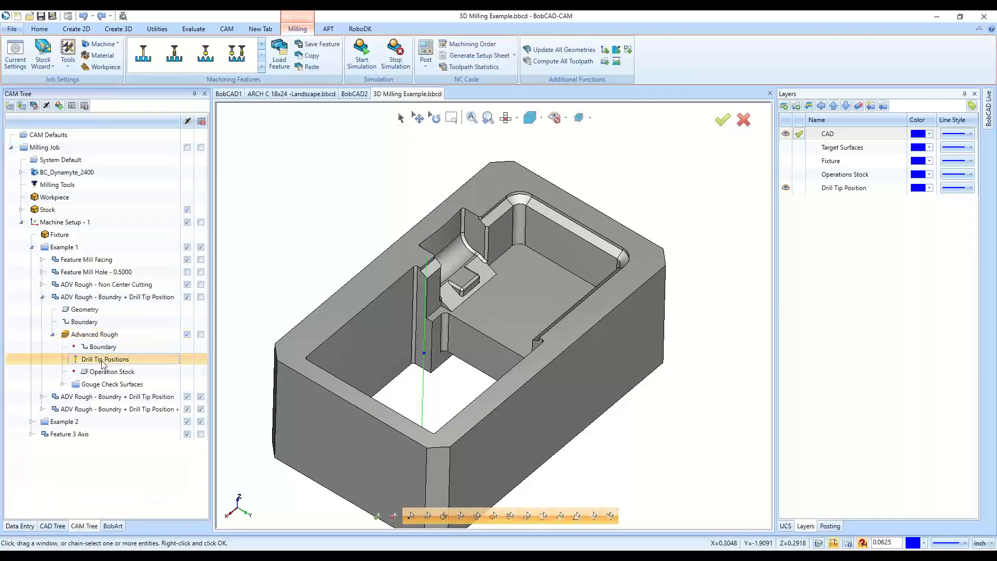
Review this Advanced Rough operation's patterns, parameters, leads, options, links, gouge check and advanced feedrates, and finish the wizard without changes
left_click(107, 337)
right_click(108, 337)
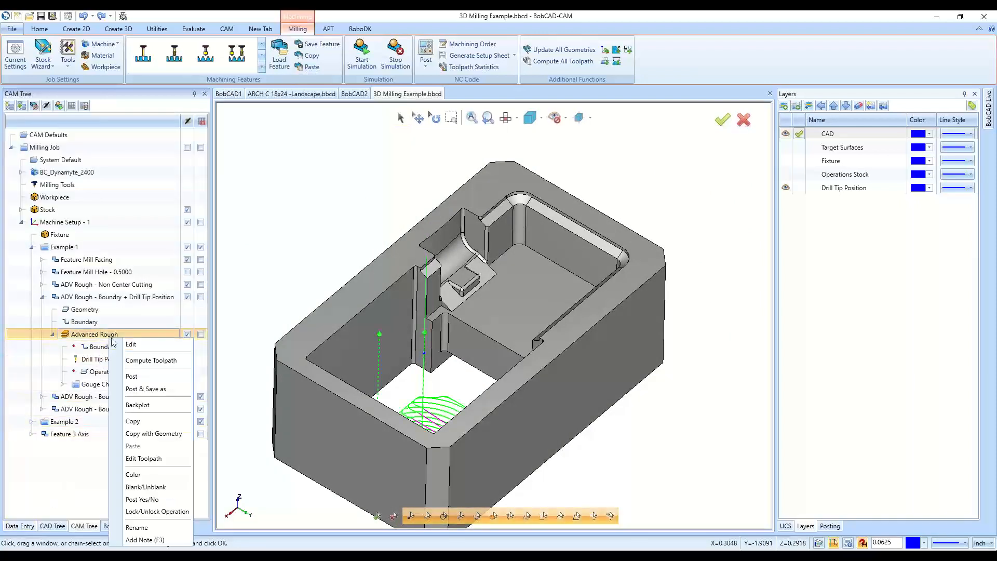
left_click(131, 344)
left_click(321, 175)
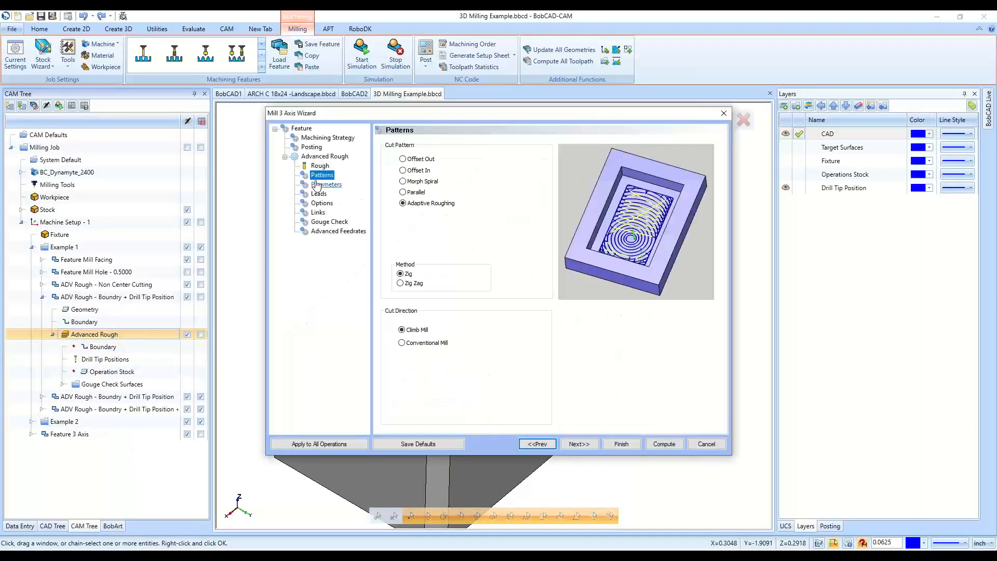
left_click(318, 184)
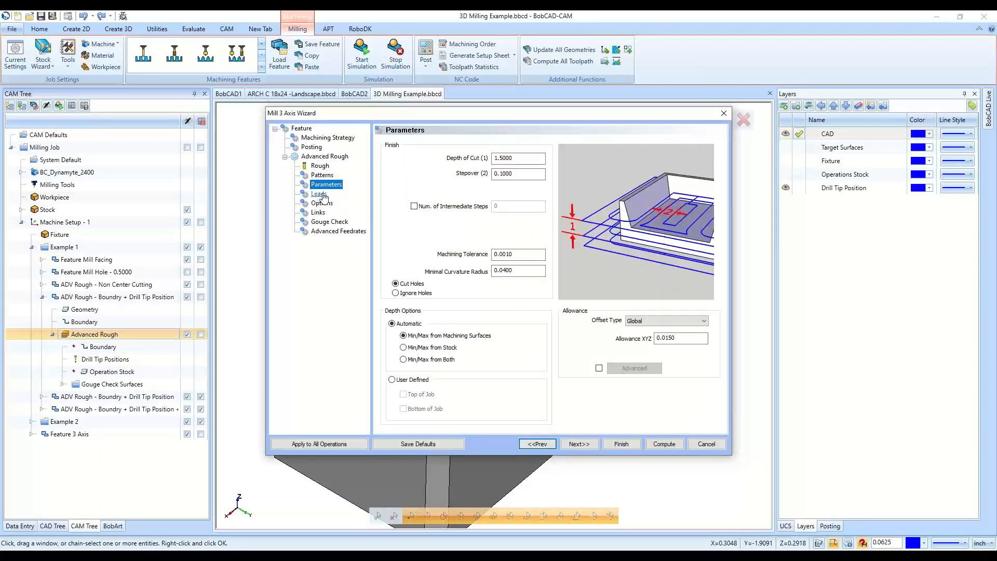
left_click(319, 194)
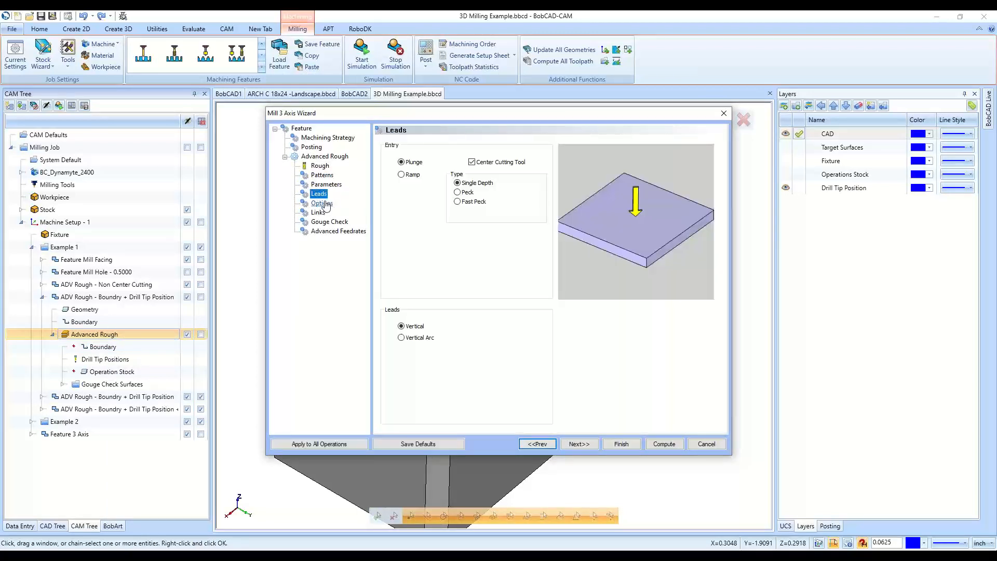
left_click(322, 203)
left_click(318, 213)
left_click(320, 222)
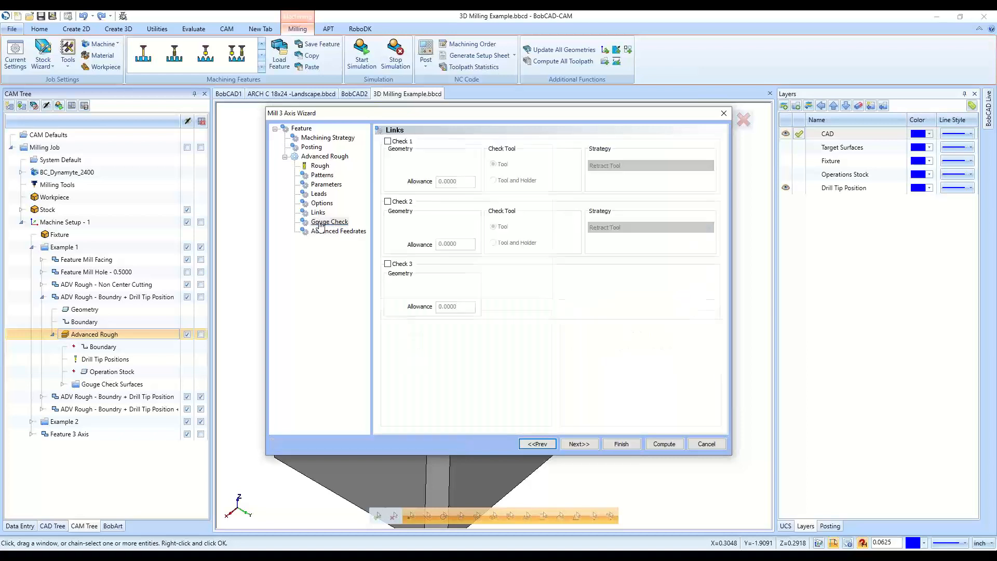
left_click(337, 231)
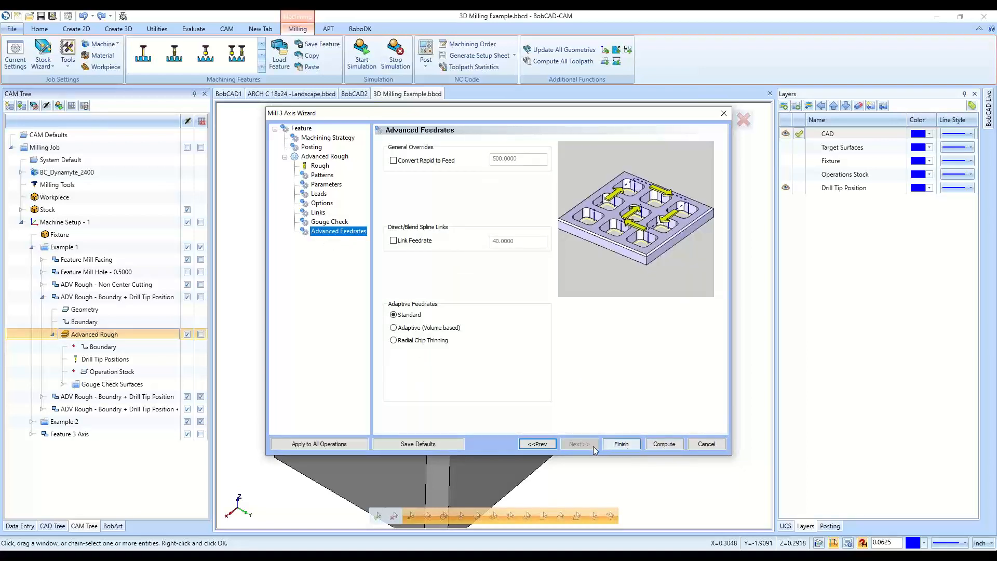
left_click(627, 447)
Backplot the Advanced Rough operation and step through the plunge and first cutting moves inside the open pocket
right_click(86, 332)
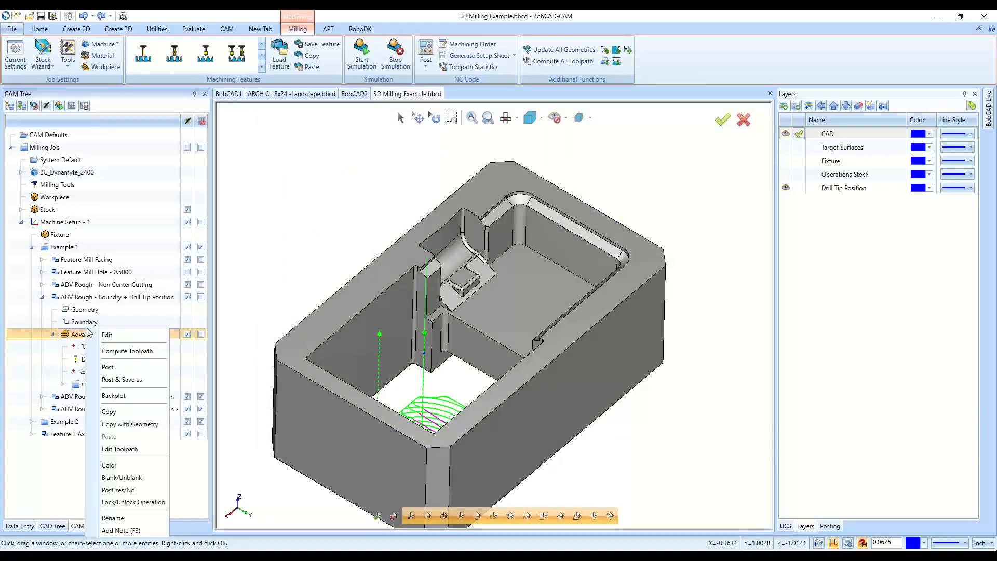
left_click(110, 394)
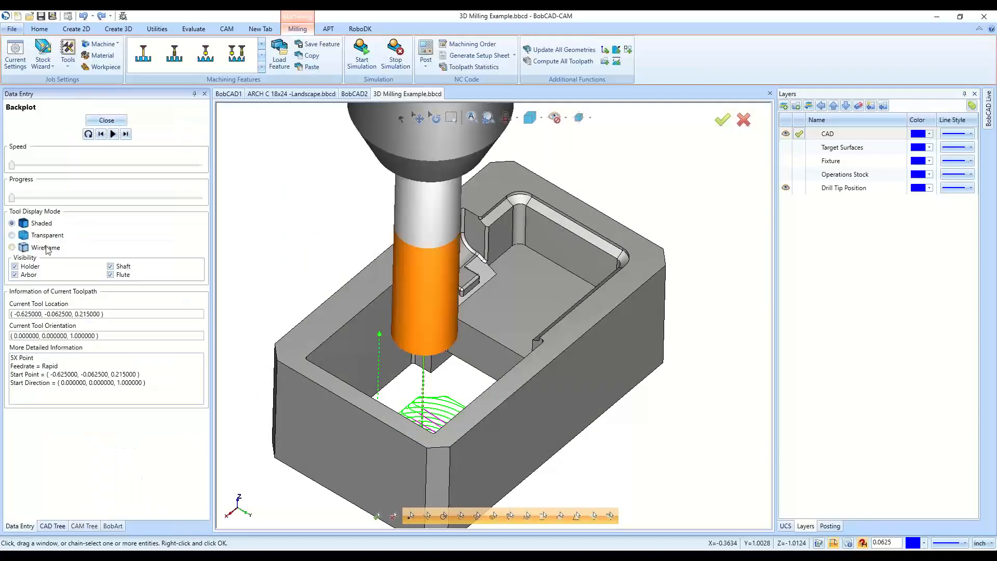
left_click(125, 135)
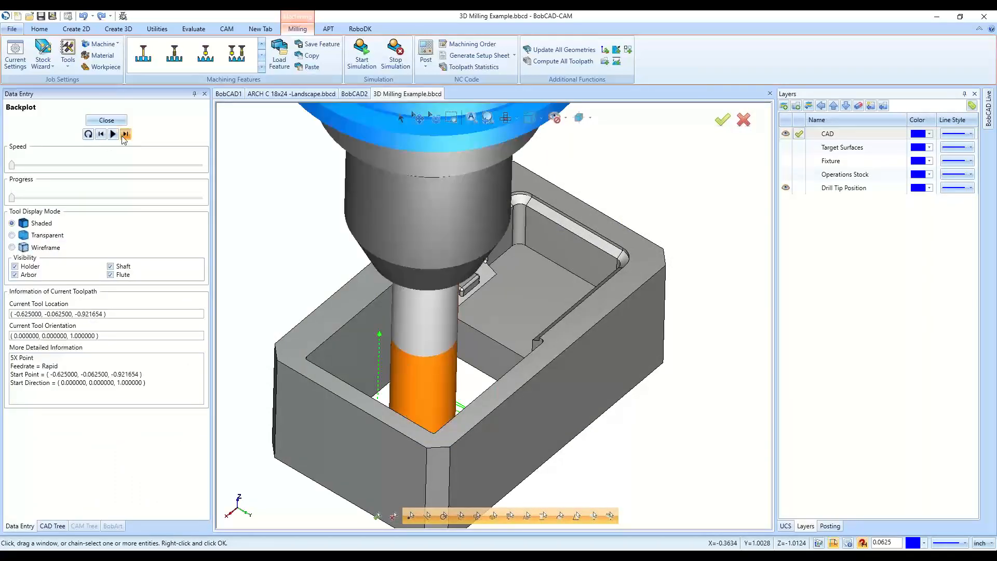
left_click(125, 134)
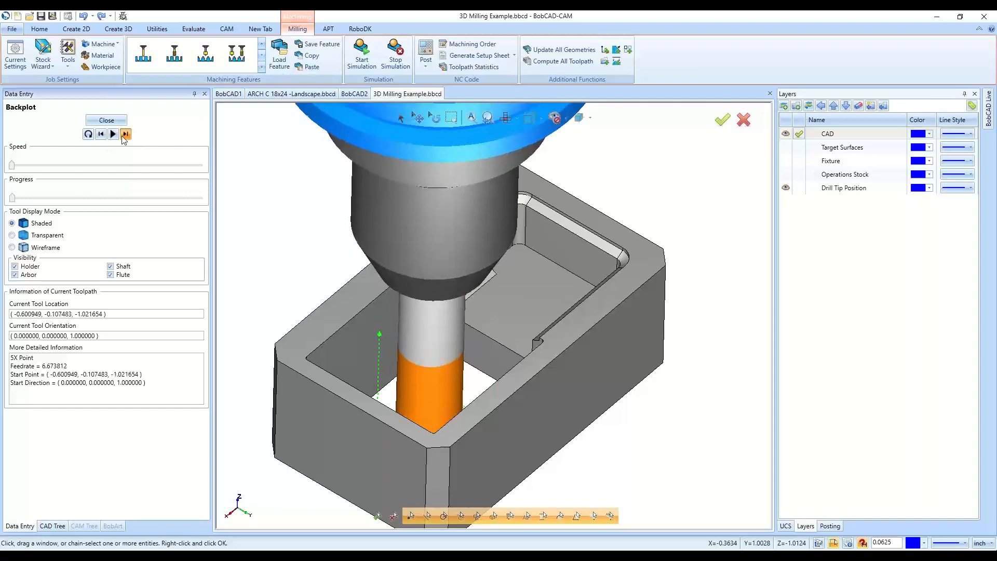
left_click(124, 138)
left_click(124, 138)
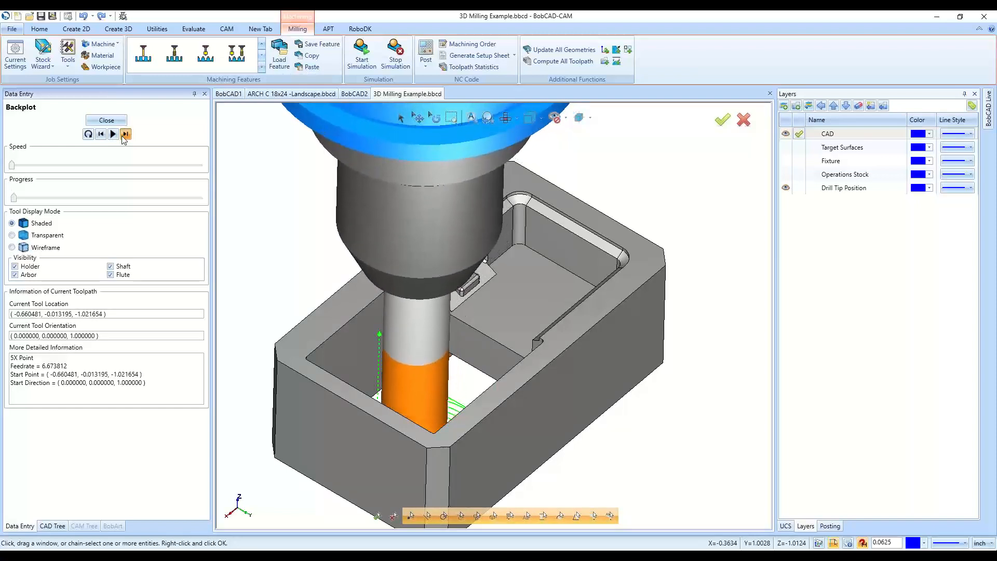
left_click(124, 138)
left_click(124, 139)
middle_click_drag(327, 382, 611, 370)
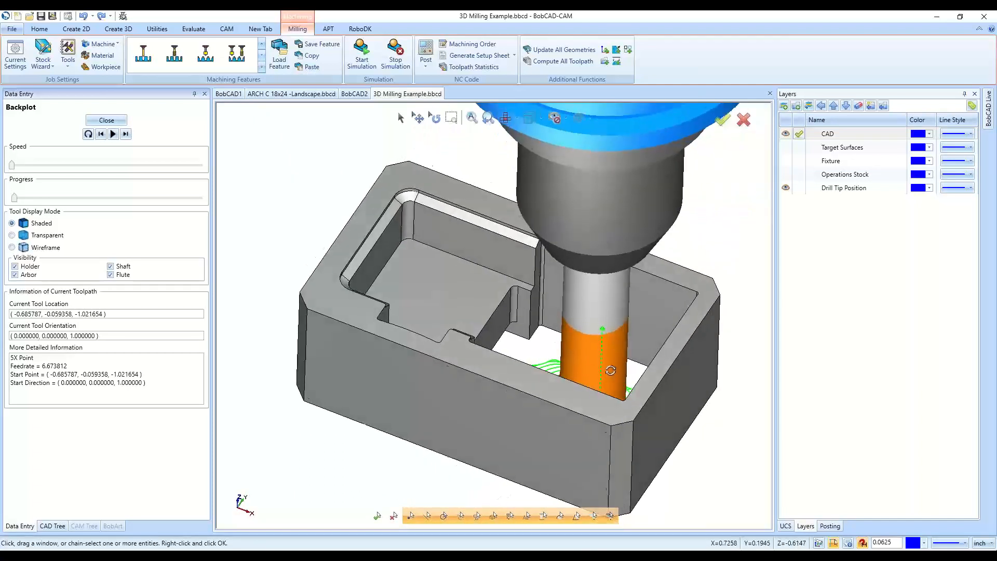
Play the backplot continuously at a higher speed to watch the adaptive cut, and close it
left_click(112, 134)
left_click_drag(114, 166, 140, 166)
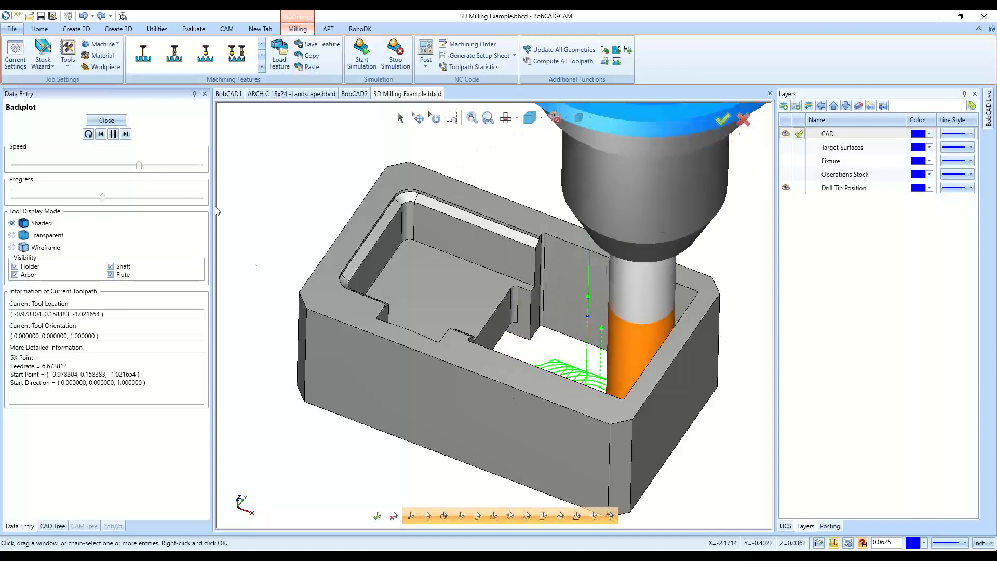
left_click(107, 120)
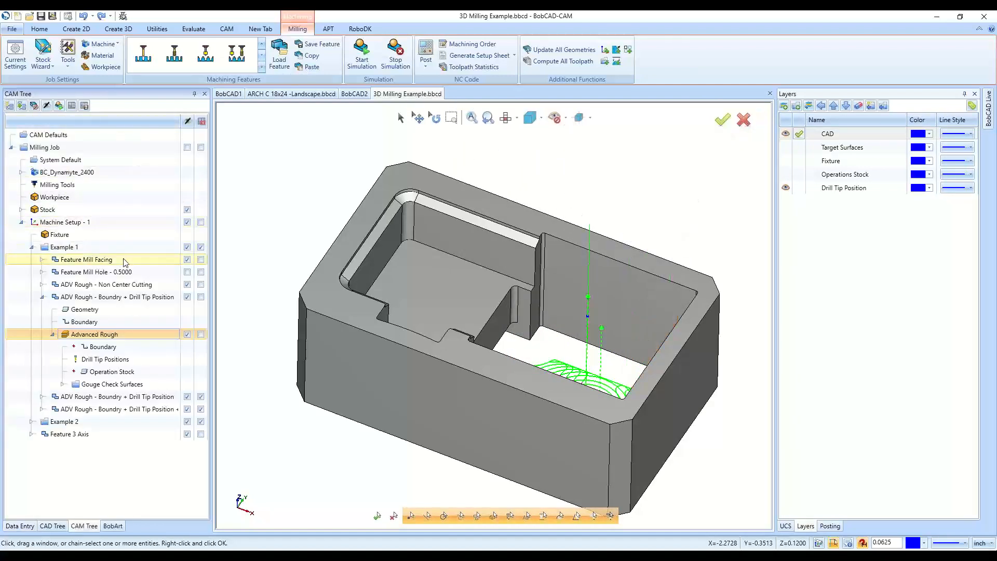
Display the Feature Mill Hole - 0.5000 toolpath and compare it with the Advanced Rough toolpath and its Drill Tip Positions
left_click(187, 271)
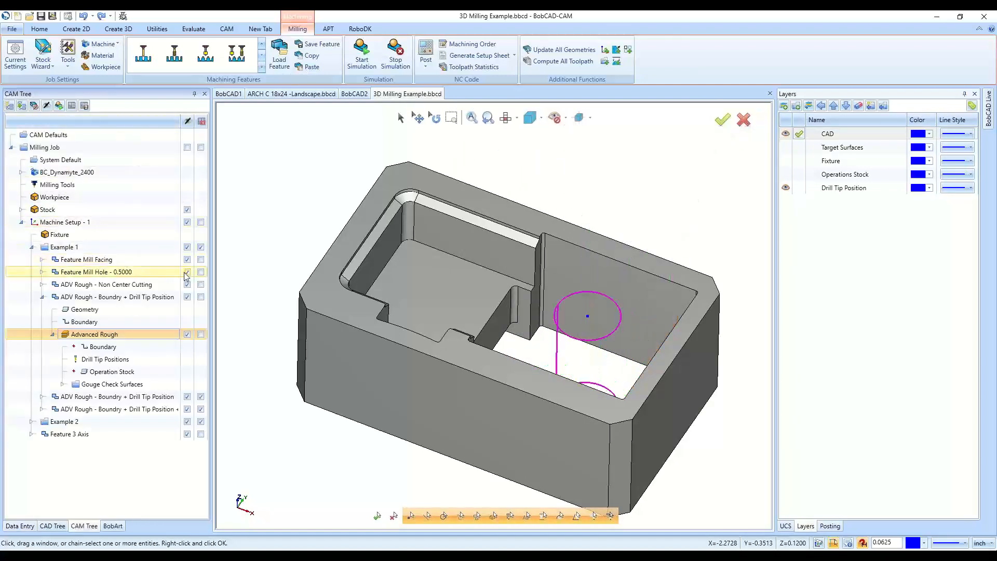
left_click(158, 338)
middle_click_drag(368, 341, 603, 329)
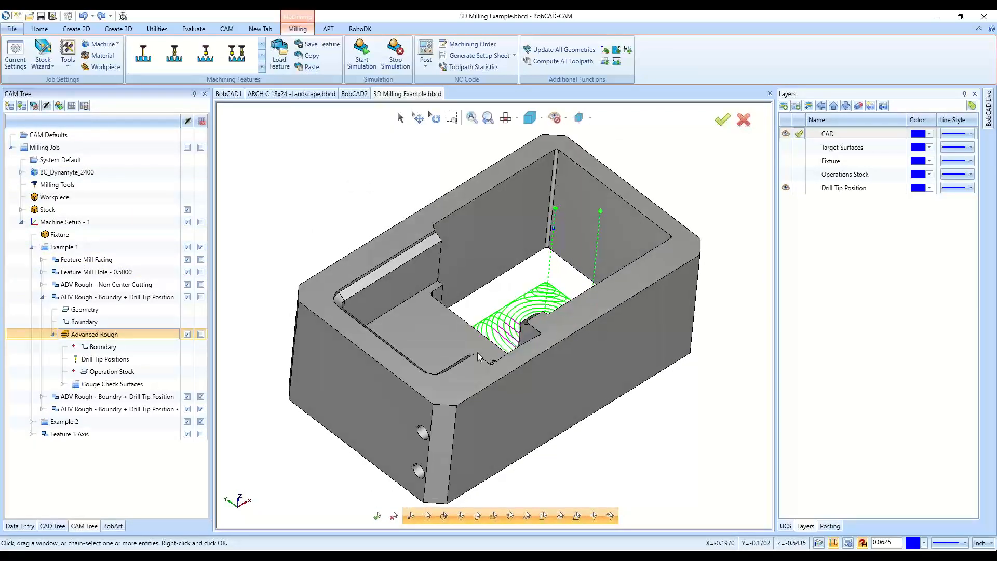
middle_click_drag(478, 353, 480, 381)
scroll(492, 374, "down", 2)
scroll(562, 316, "up", 2)
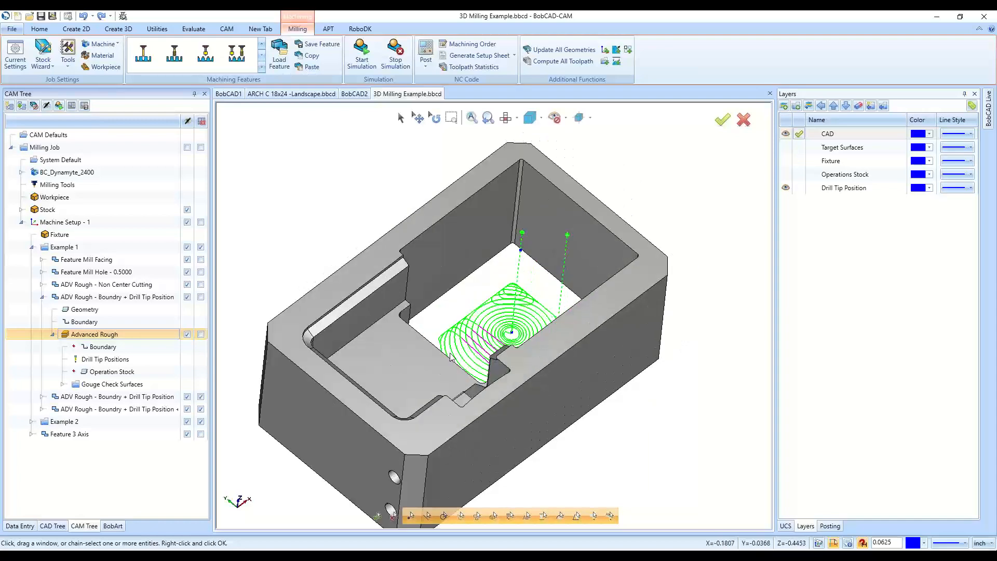
middle_click_drag(457, 340, 436, 346)
left_click(105, 359)
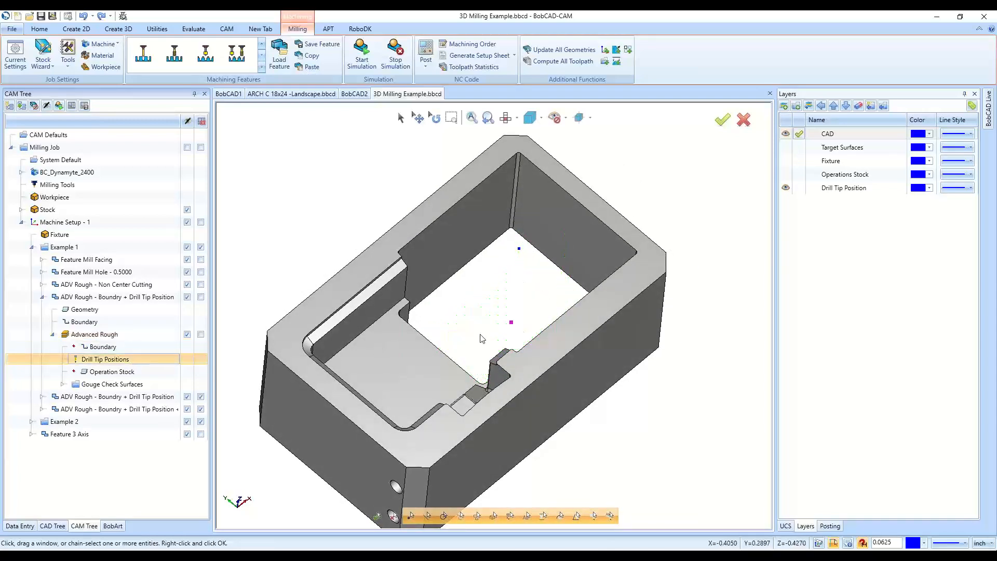
Backplot the Drill operation of Feature Mill Hole - 0.5000, step through its moves, and close the backplot
scroll(481, 338, "up", 3)
scroll(496, 285, "down", 3)
middle_click_drag(497, 336, 522, 295)
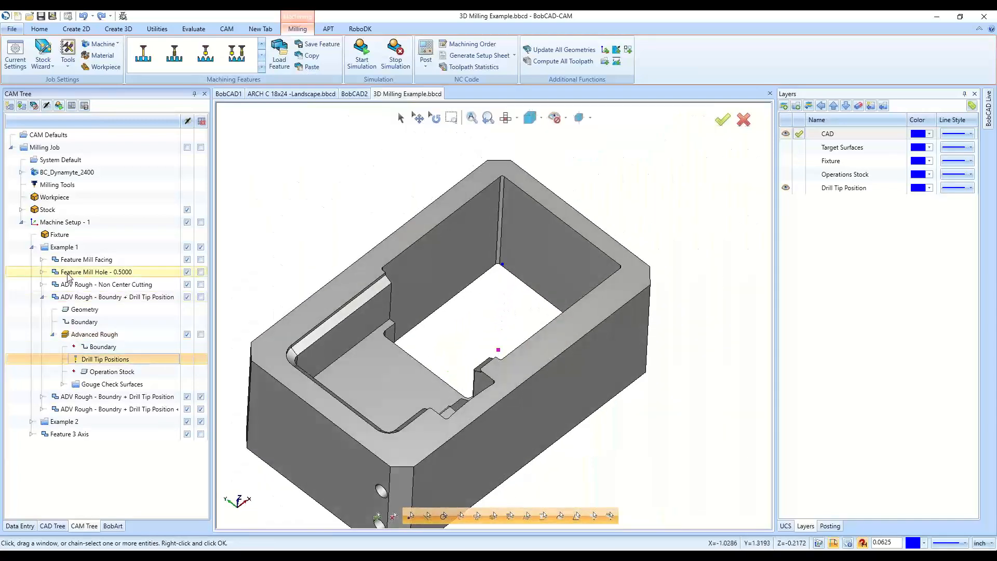
left_click(42, 272)
left_click(78, 309)
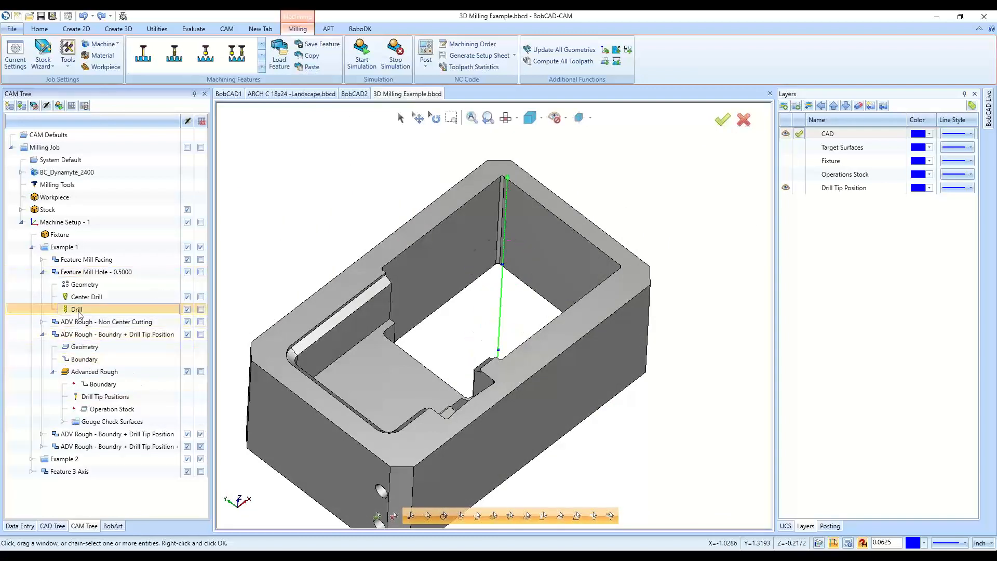
right_click(91, 310)
left_click(104, 378)
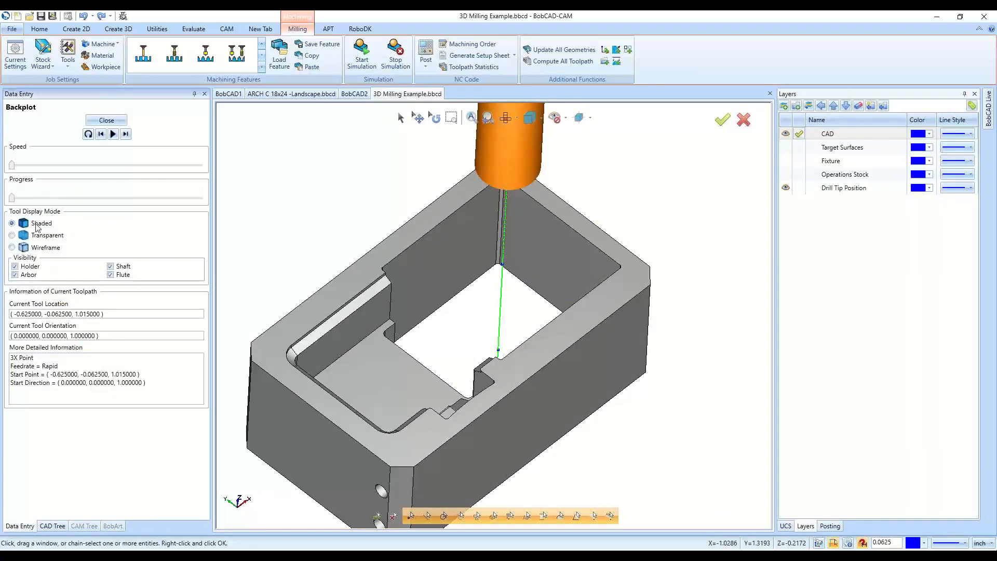
left_click(126, 134)
left_click(126, 133)
left_click(126, 134)
left_click(107, 120)
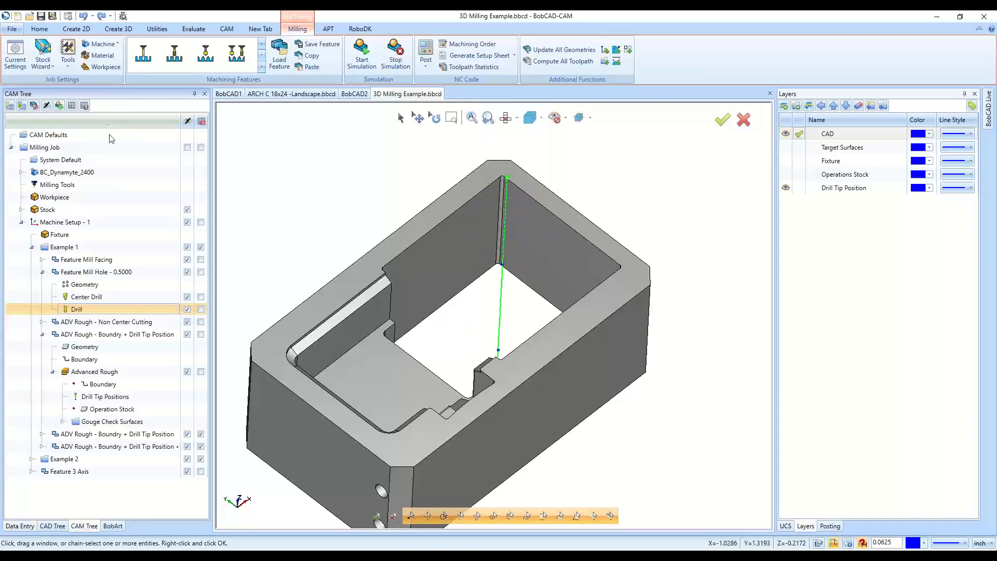
Check the drill tip positions, and step through the backplot of the Advanced Rough operation in the first Boundry + Drill Tip Position feature
left_click(109, 397)
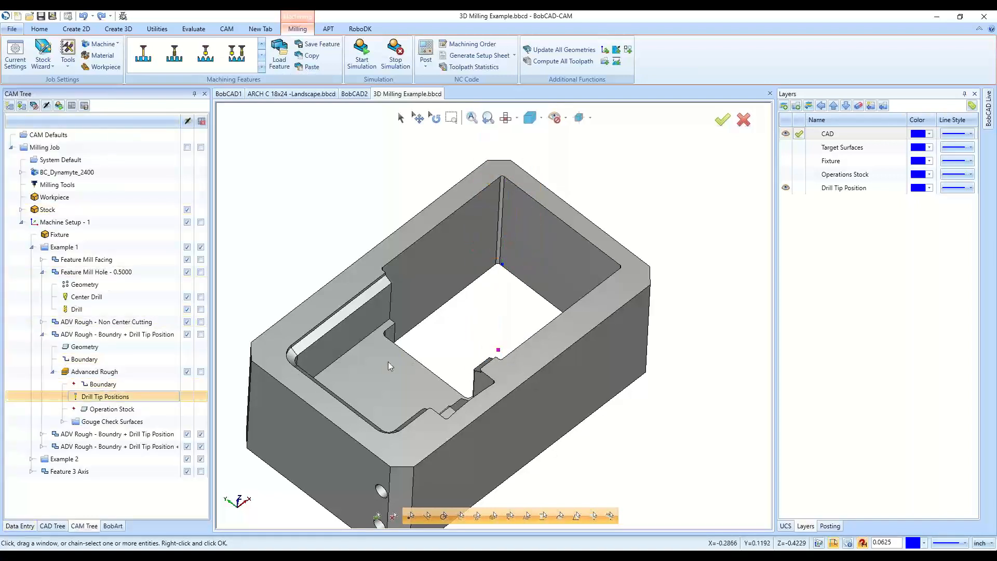
right_click(140, 397)
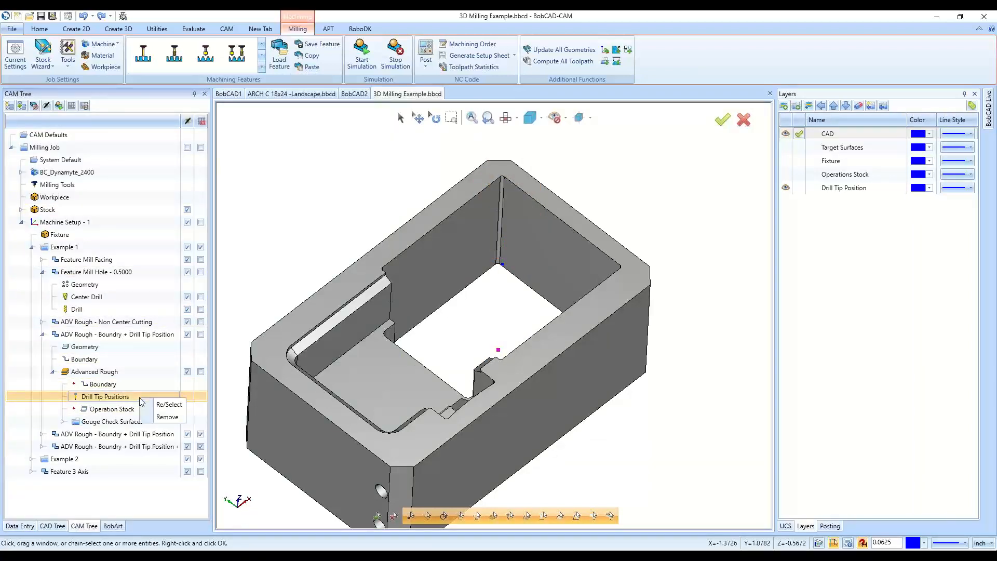
right_click(123, 372)
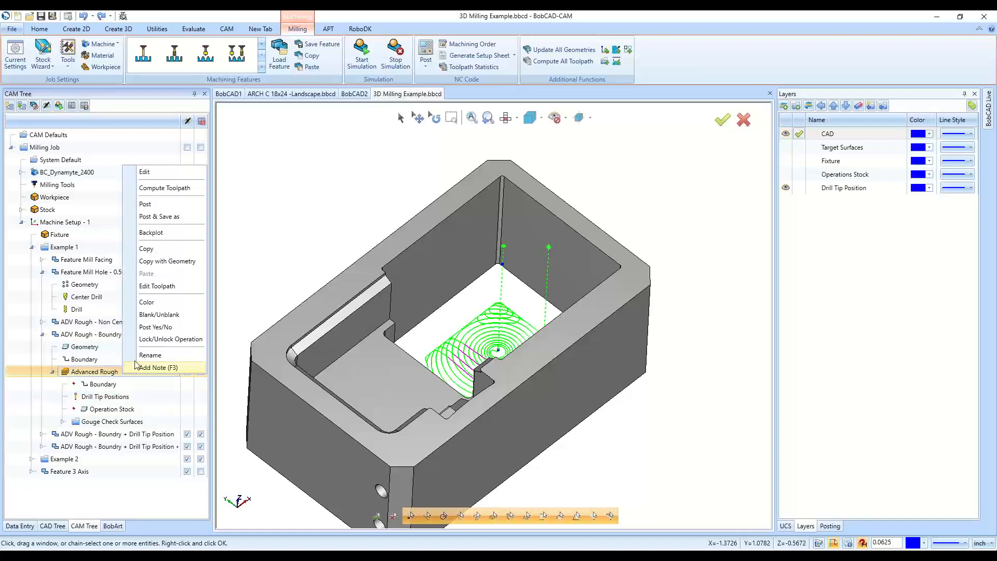
left_click(158, 239)
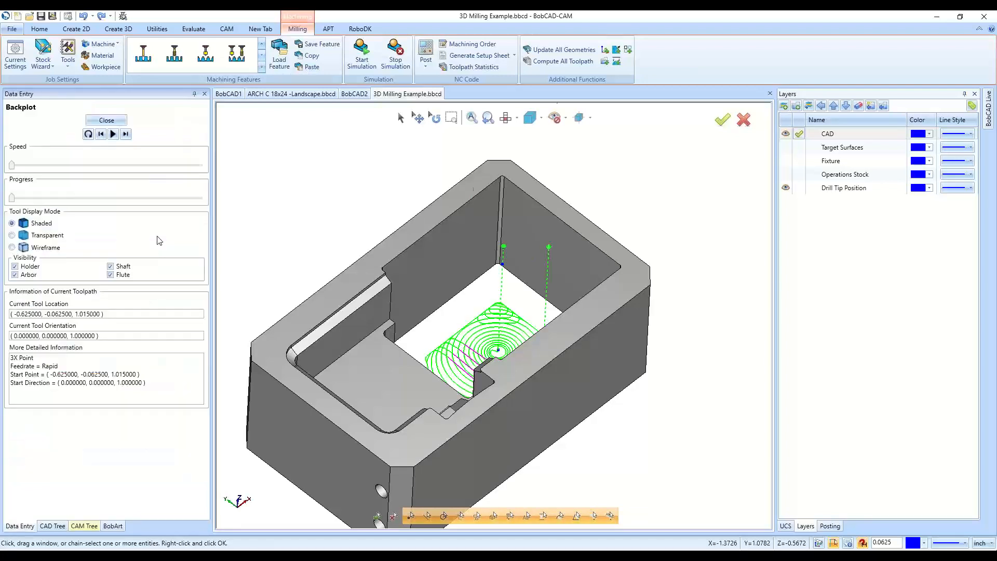
left_click(125, 134)
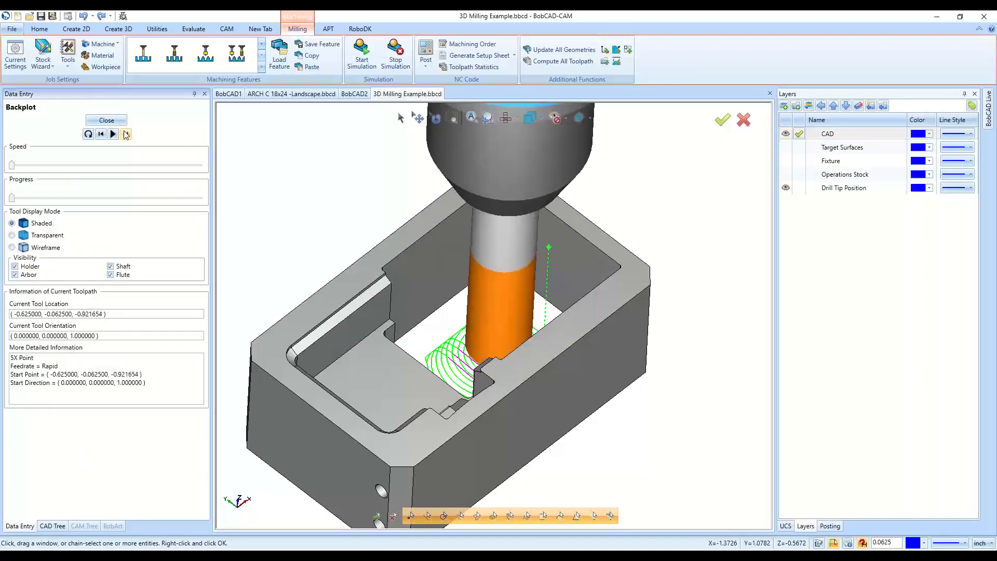
left_click(126, 133)
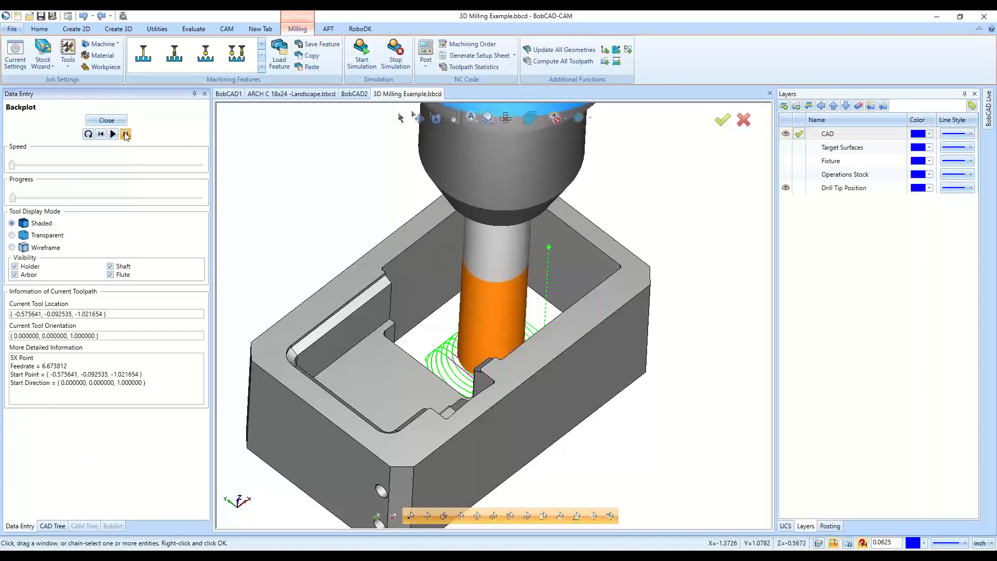
left_click(126, 134)
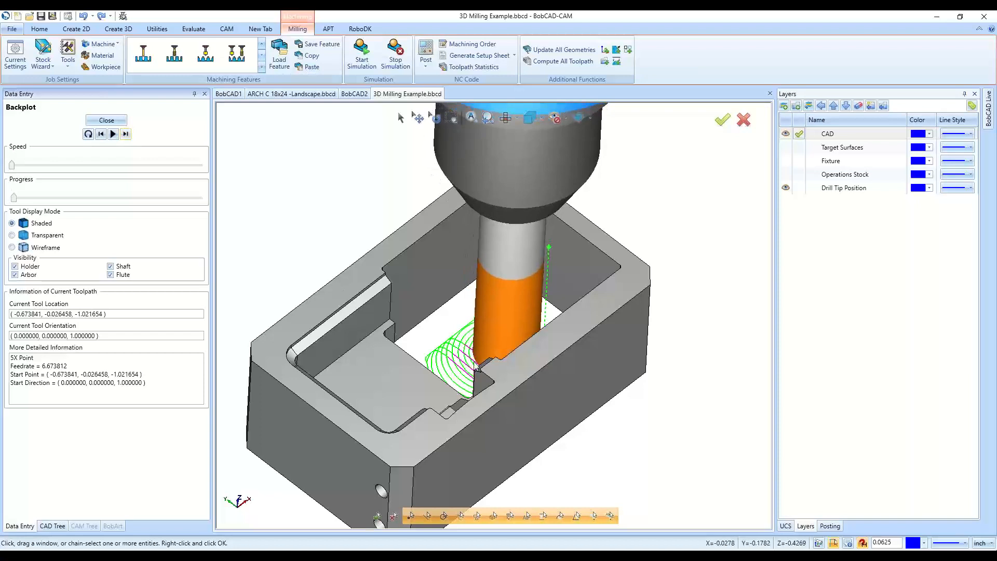
left_click(106, 120)
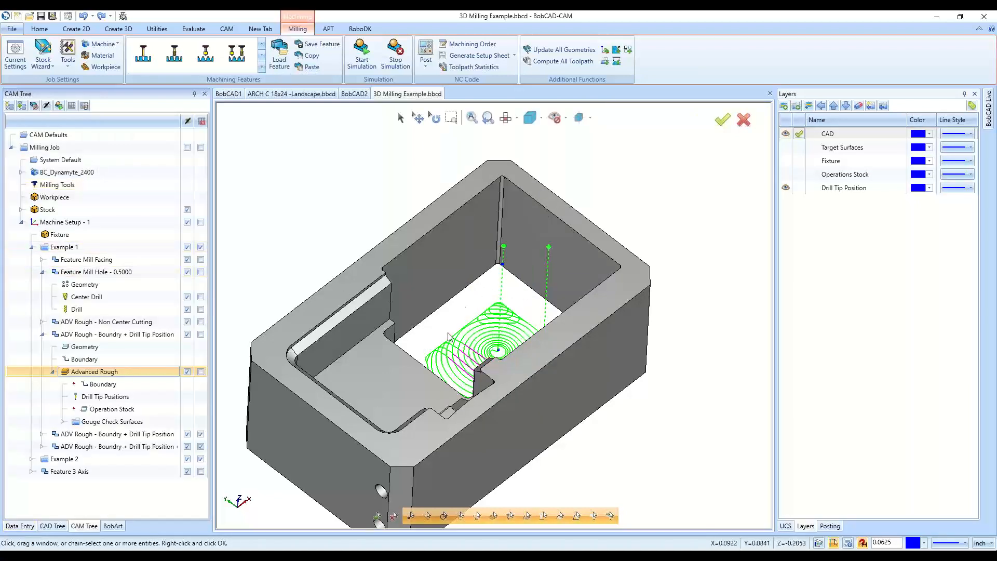
Examine the drill tip points and the Advanced Rough toolpath in the pocket from another viewing angle
left_click(162, 386)
left_click(145, 400)
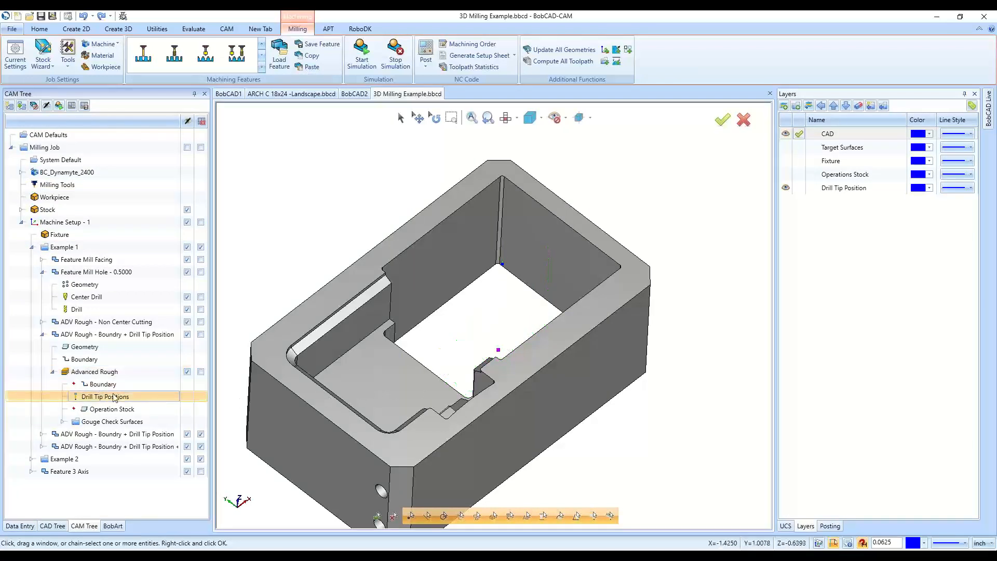
middle_click_drag(501, 412, 643, 361)
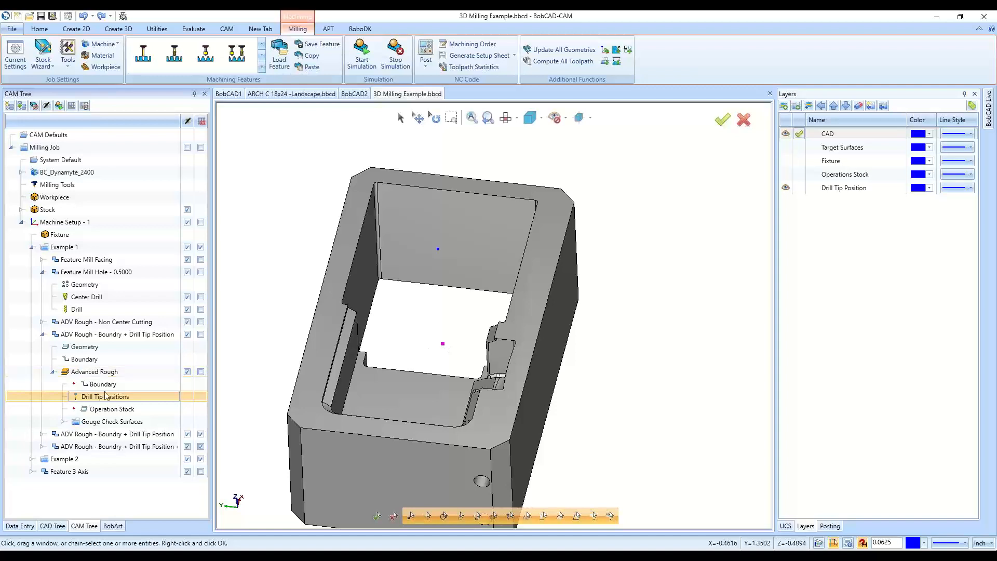
left_click(110, 372)
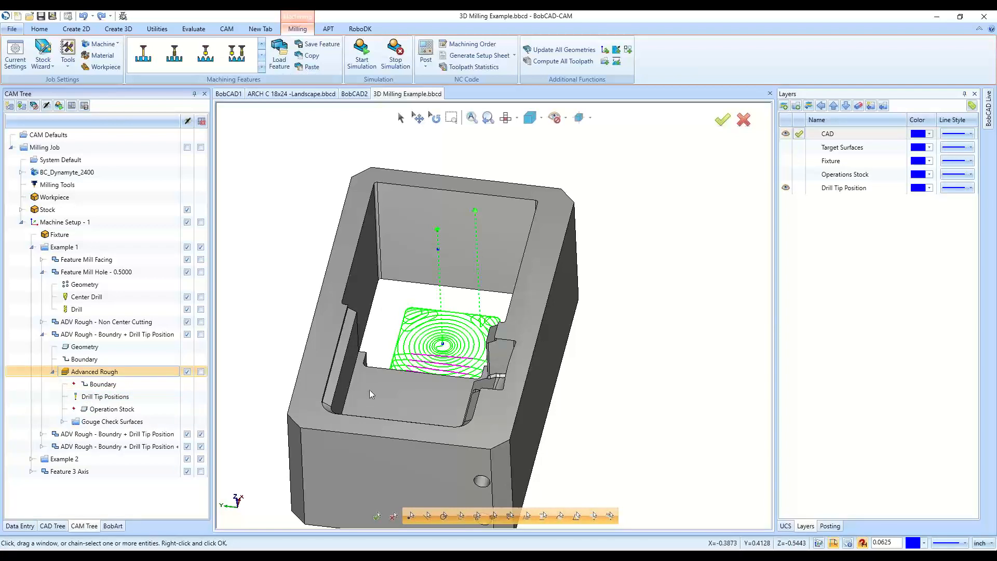
Collapse the first ADV Rough - Boundry + Drill Tip Position feature and select the Drill Tip Position layer
left_click(54, 372)
left_click(43, 335)
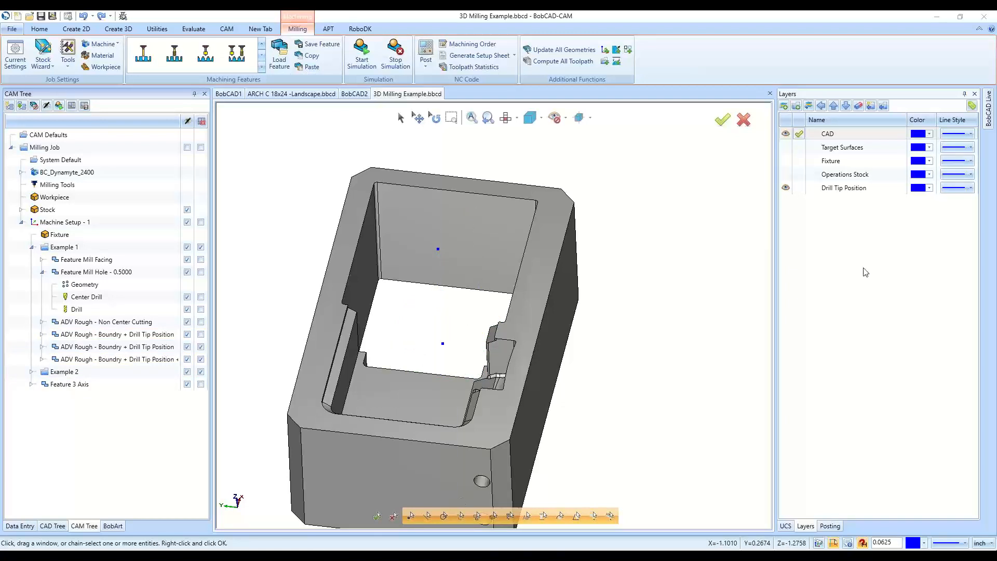
left_click(883, 187)
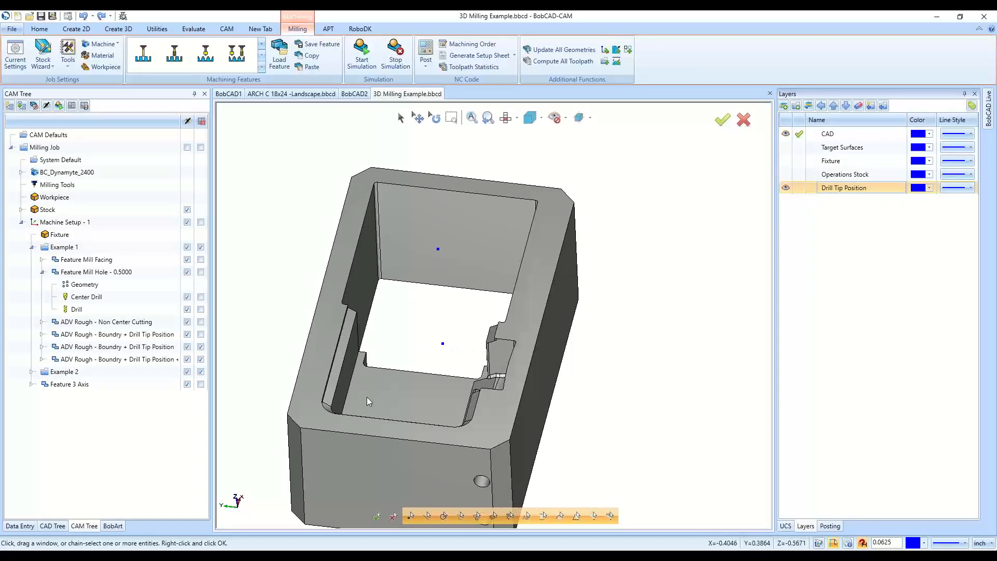
Switch to the Word training outline and highlight topics 3 to 6 under 3D Milling Features, ending on Non Center Cutting ADV Roughing
key("alt+Tab")
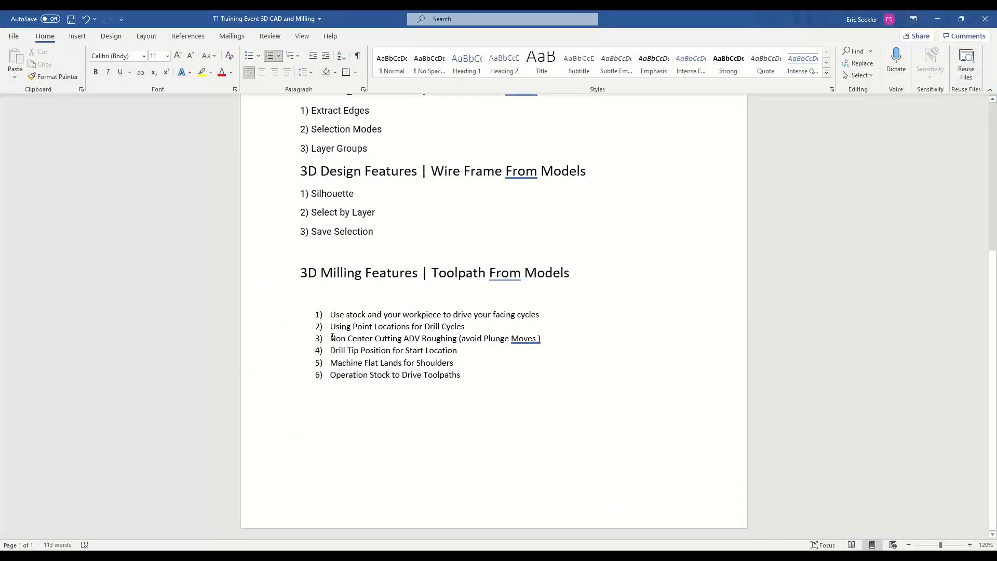
left_click_drag(333, 338, 572, 338)
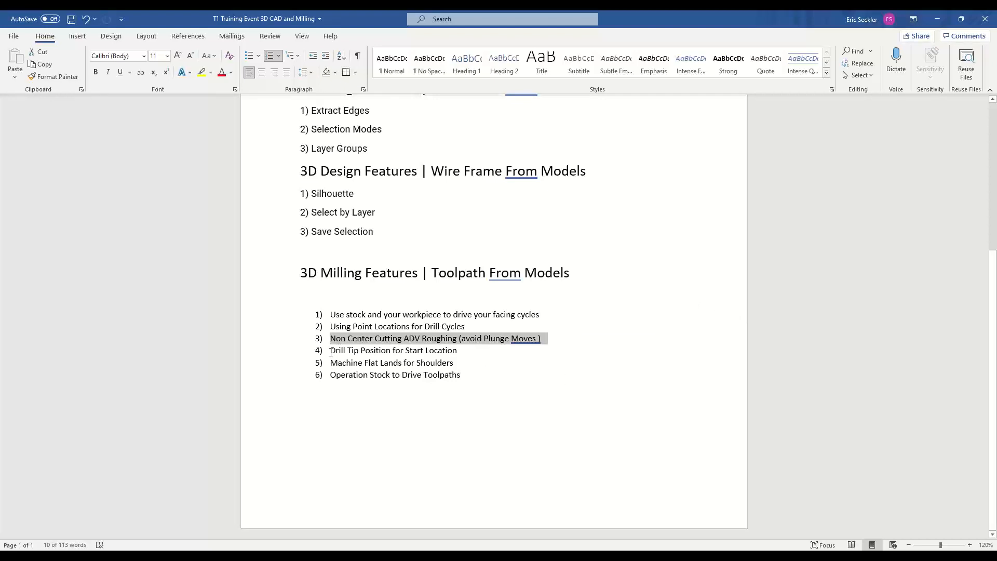
left_click_drag(331, 351, 457, 363)
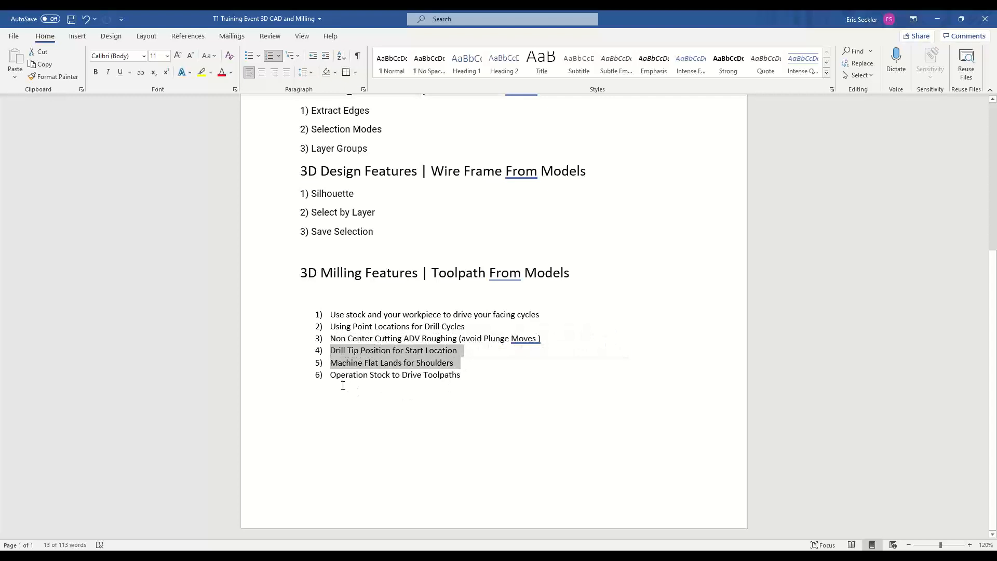
left_click_drag(328, 375, 471, 374)
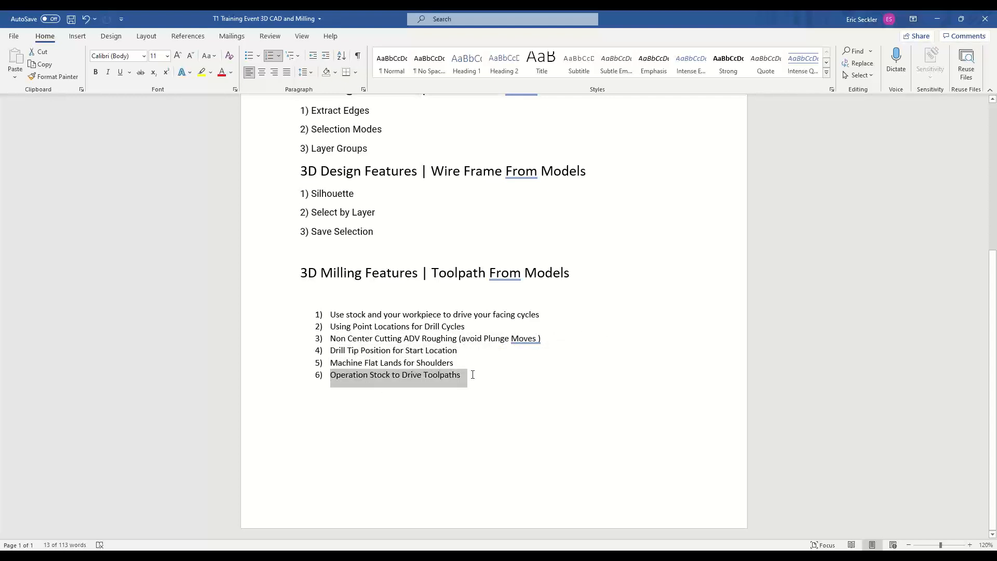
left_click_drag(332, 338, 564, 335)
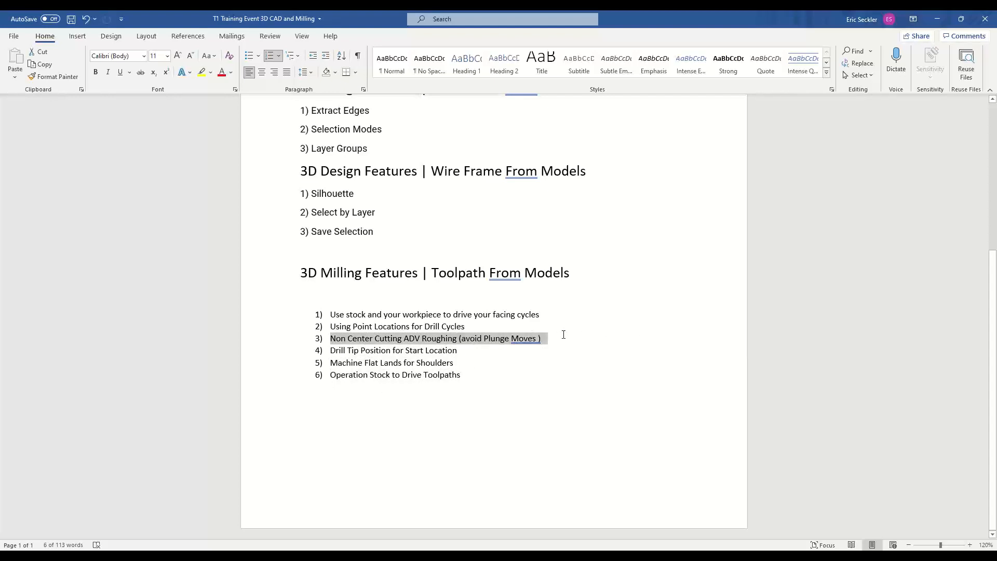
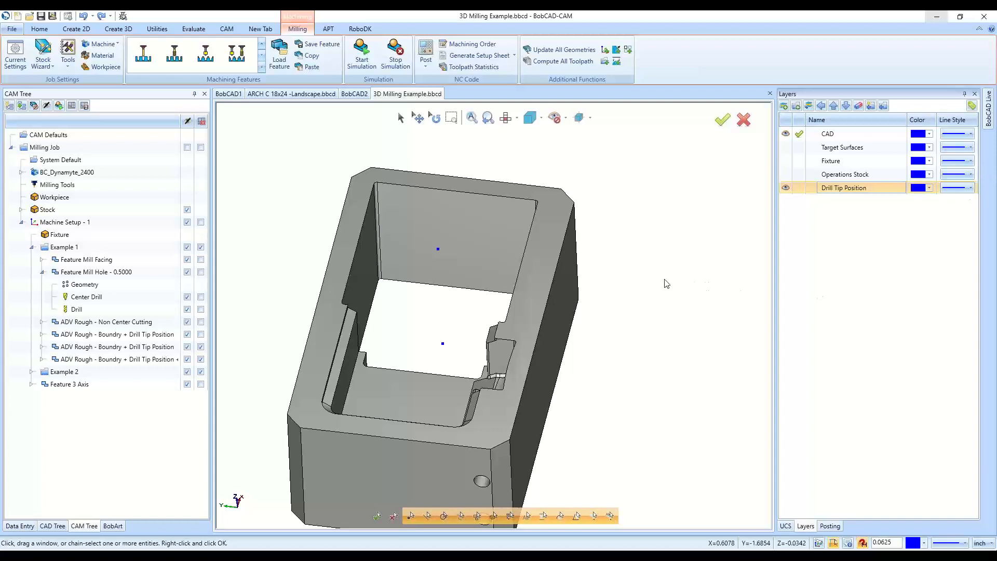
In BobCAD-CAM, collapse Feature Mill Hole - 0.5000 and unblank the toolpath of ADV Rough - Non Center Cutting
left_click(41, 274)
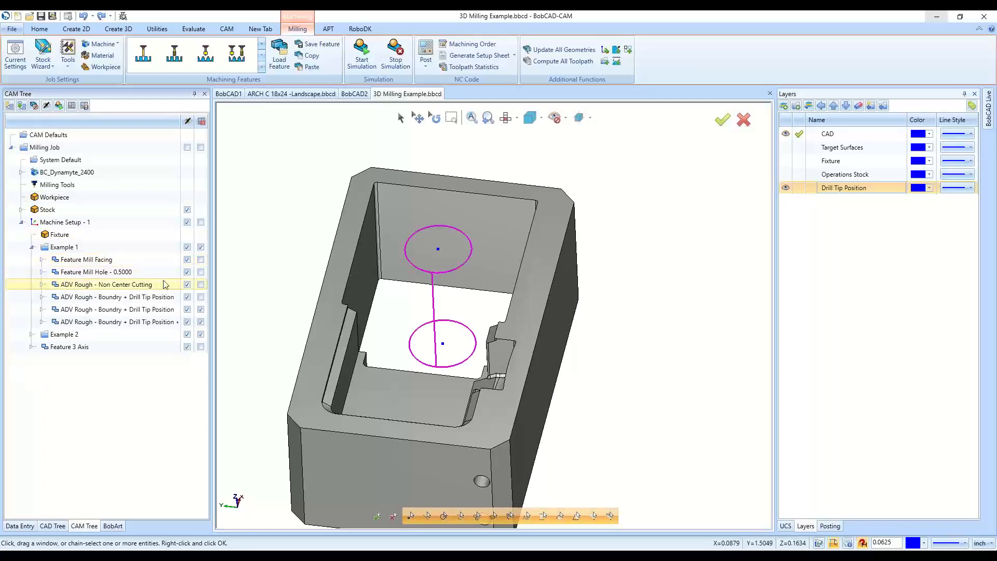
left_click(136, 297)
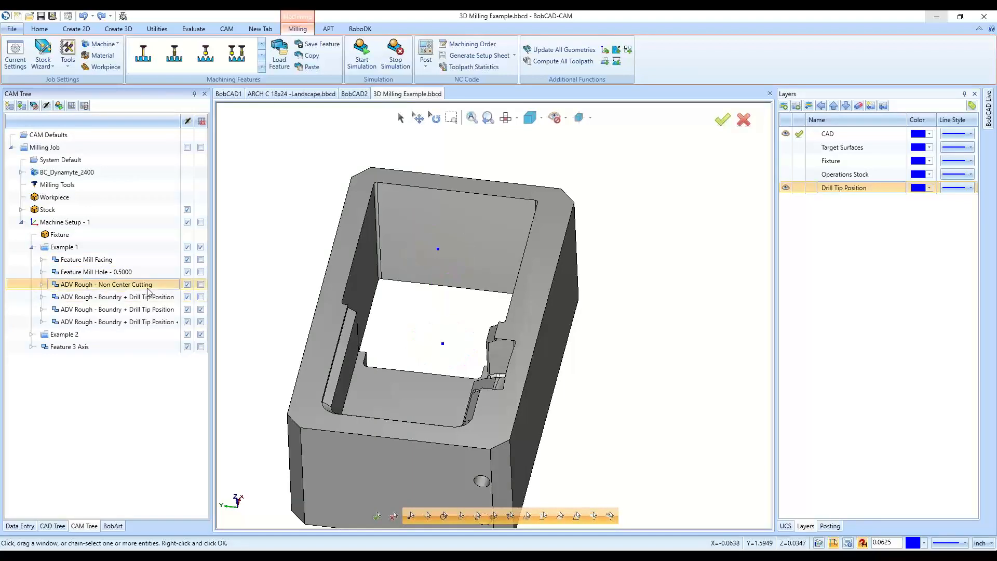
left_click(133, 285)
left_click(187, 284)
scroll(385, 285, "down", 5)
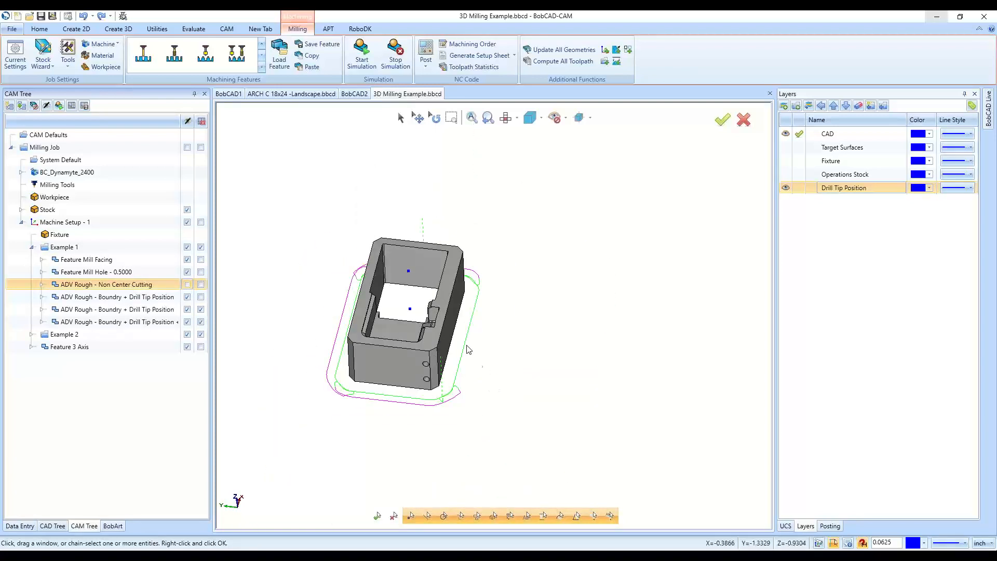
middle_click_drag(469, 349, 440, 318)
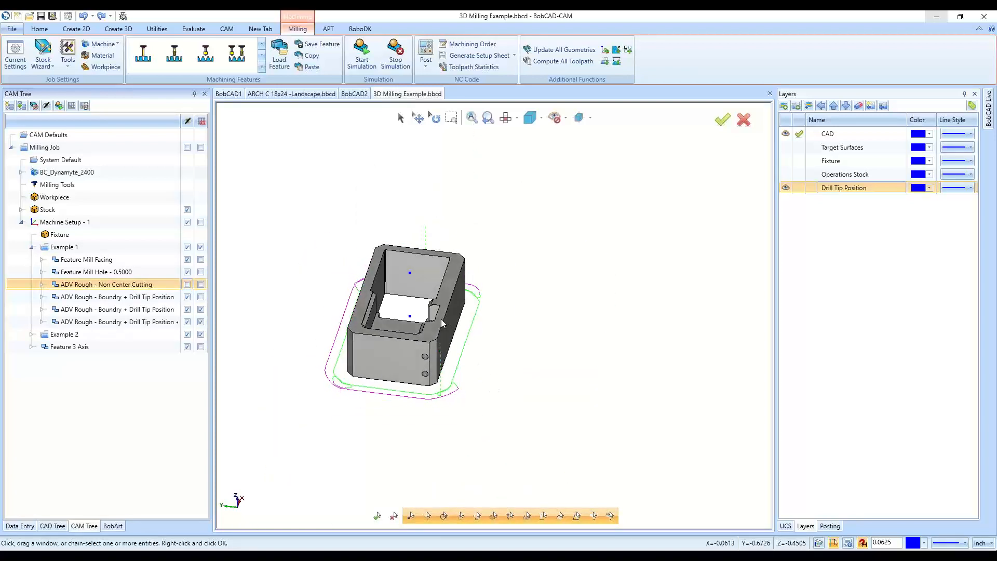
Expand the ADV Rough - Non Center Cutting feature and select its Advanced Rough operation
left_click(42, 284)
right_click(71, 323)
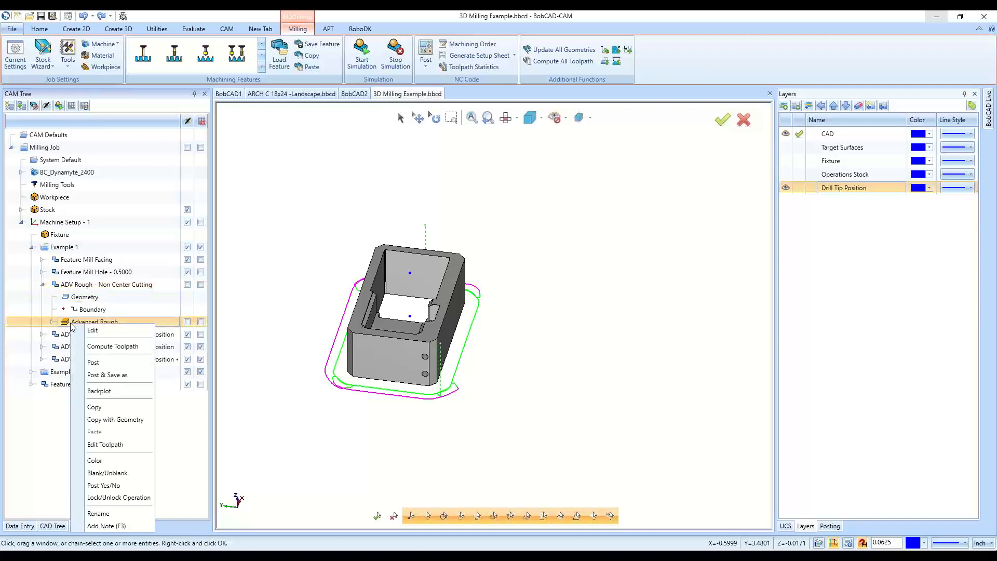
left_click(69, 320)
left_click(41, 285)
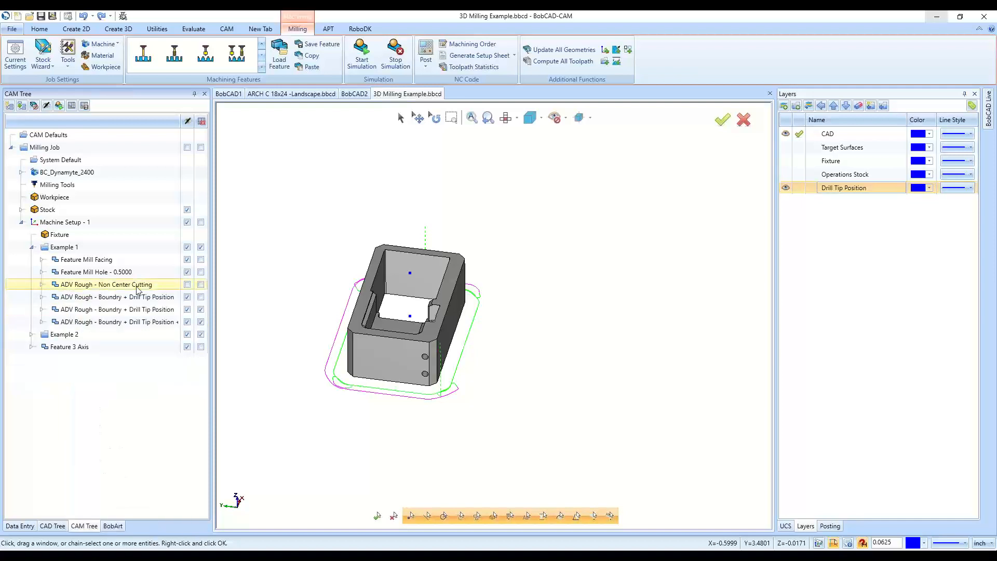
left_click(42, 284)
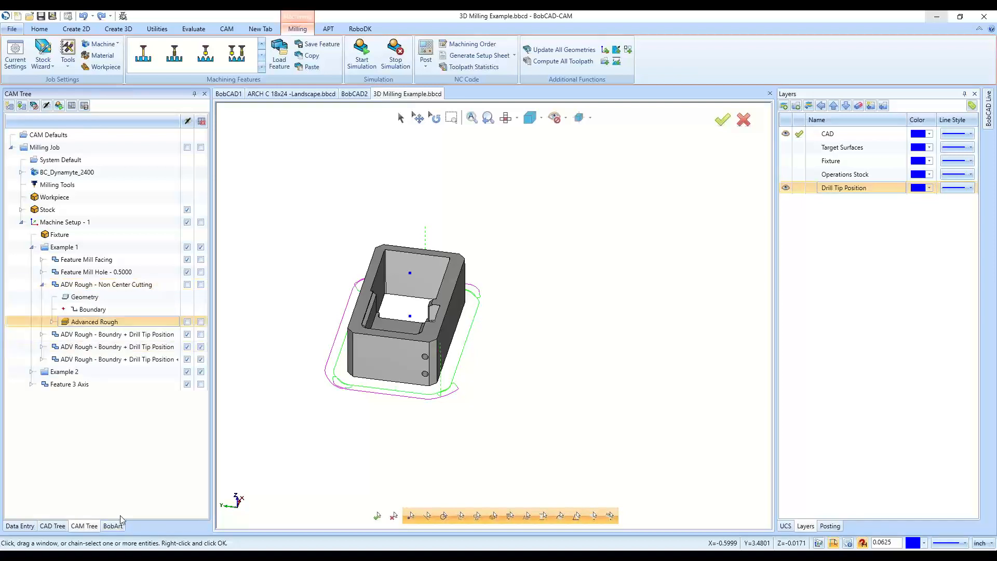
left_click(104, 326)
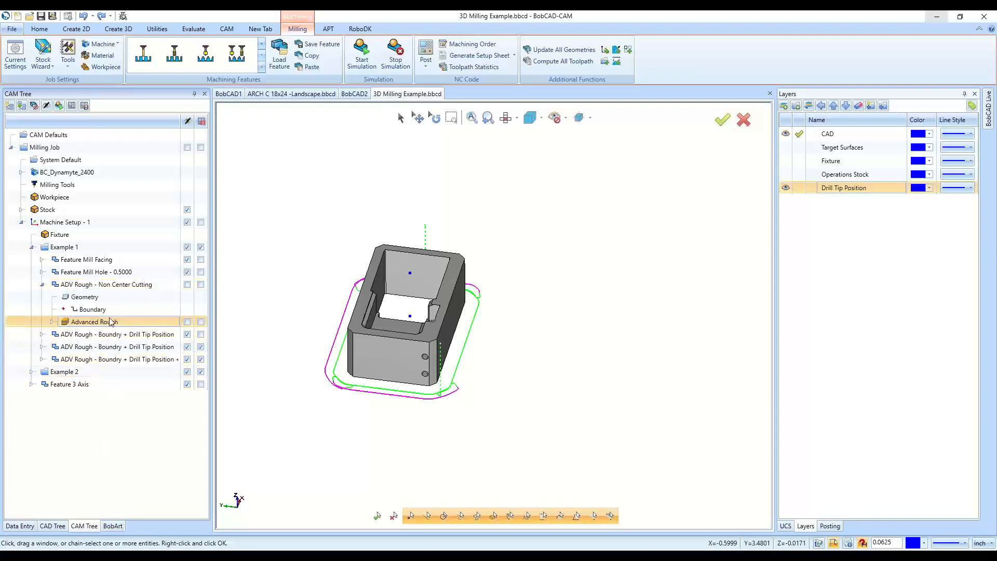
Open the backplot of the selected Advanced Rough operation, turn the model to a side view, and close the backplot
right_click(139, 327)
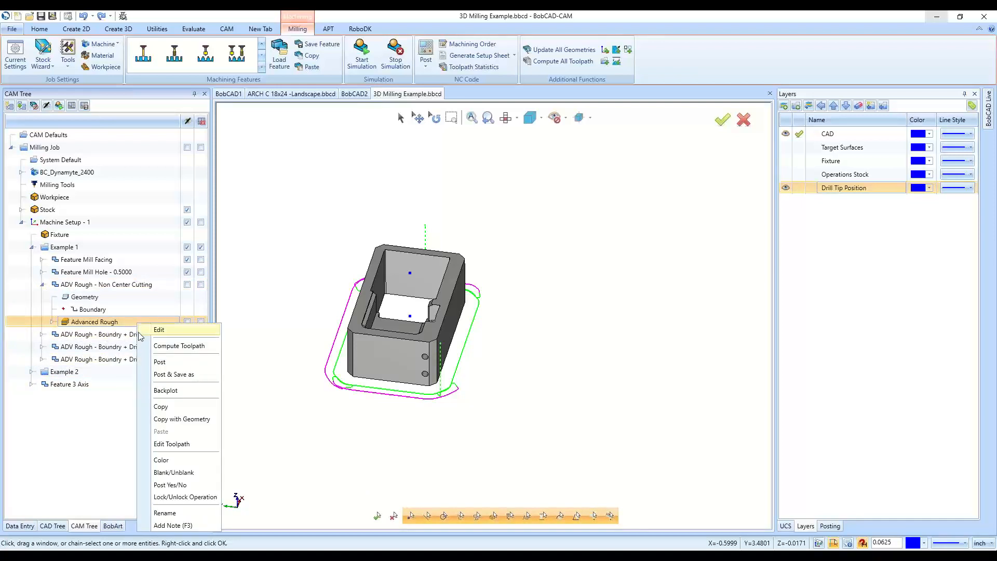
left_click(166, 390)
middle_click_drag(396, 423, 661, 392)
left_click(106, 121)
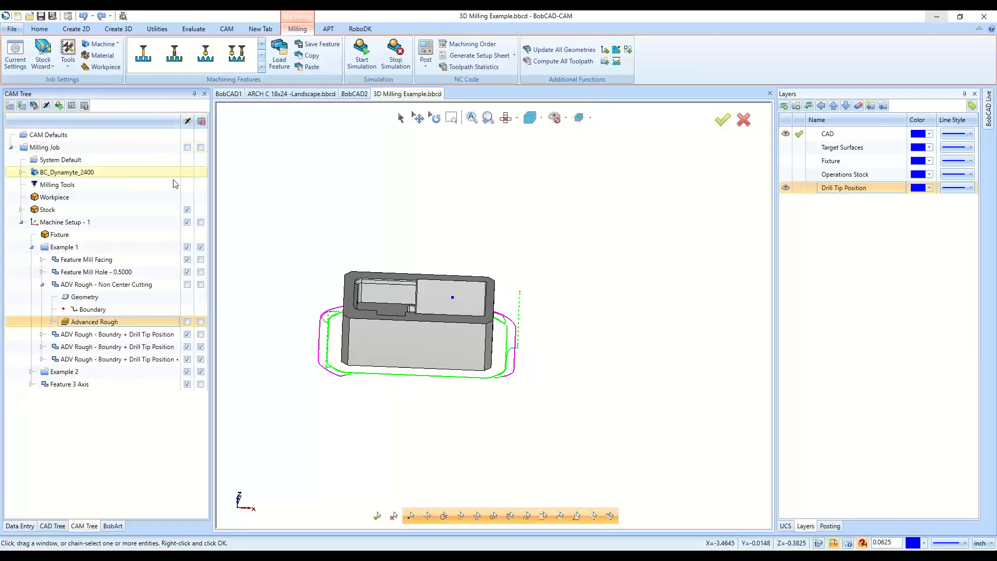
Backplot the Advanced Rough operation of ADV Rough - Non Center Cutting and step the tool through its entry moves outside the stock
right_click(154, 321)
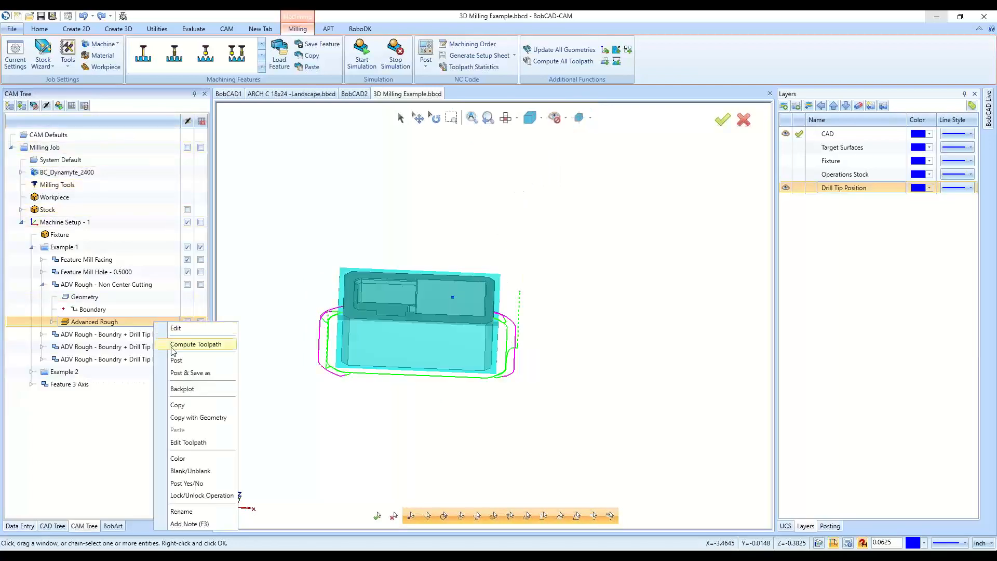
left_click(177, 388)
left_click(125, 134)
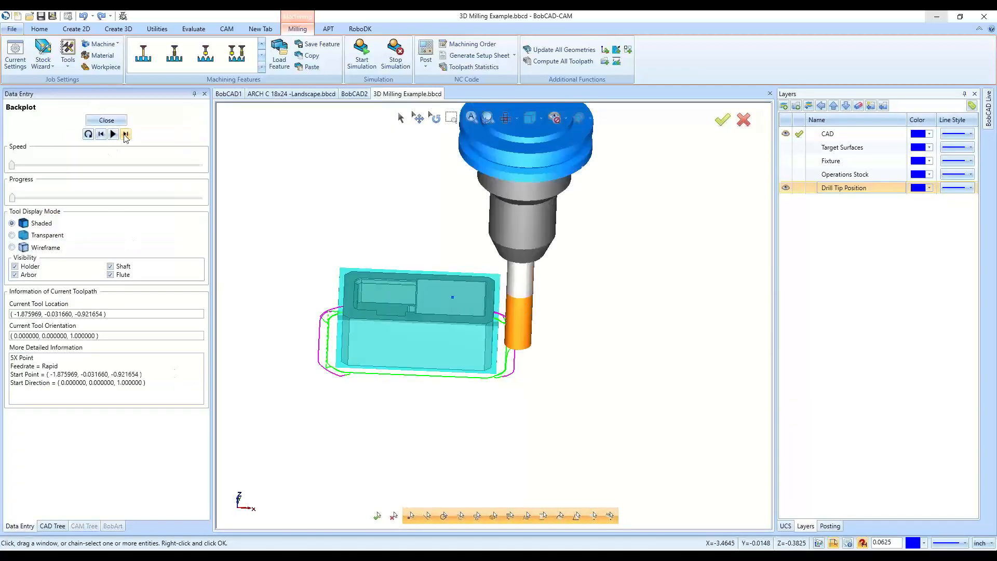
middle_click_drag(456, 328, 563, 351)
scroll(540, 349, "up", 3)
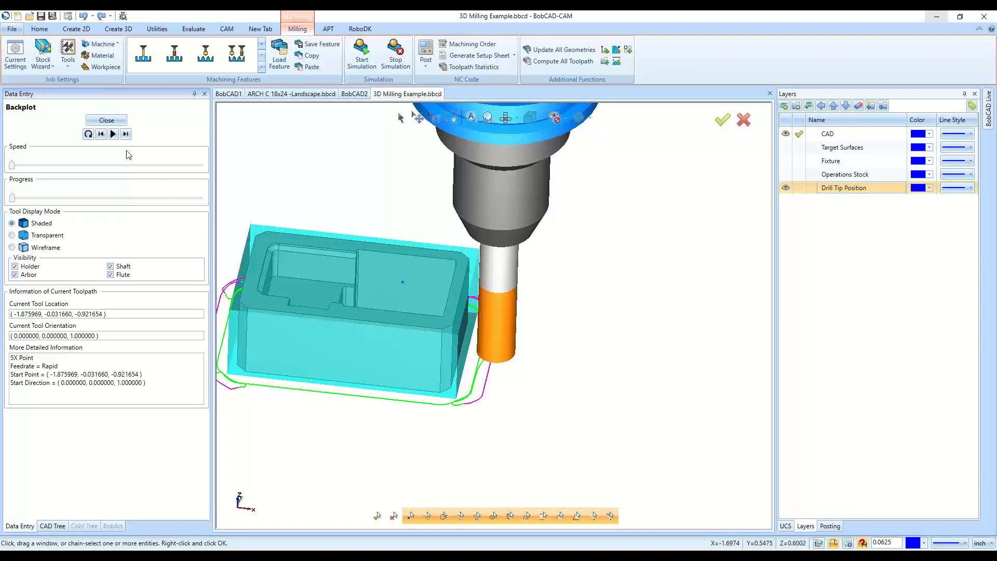
middle_click_drag(424, 291, 606, 435)
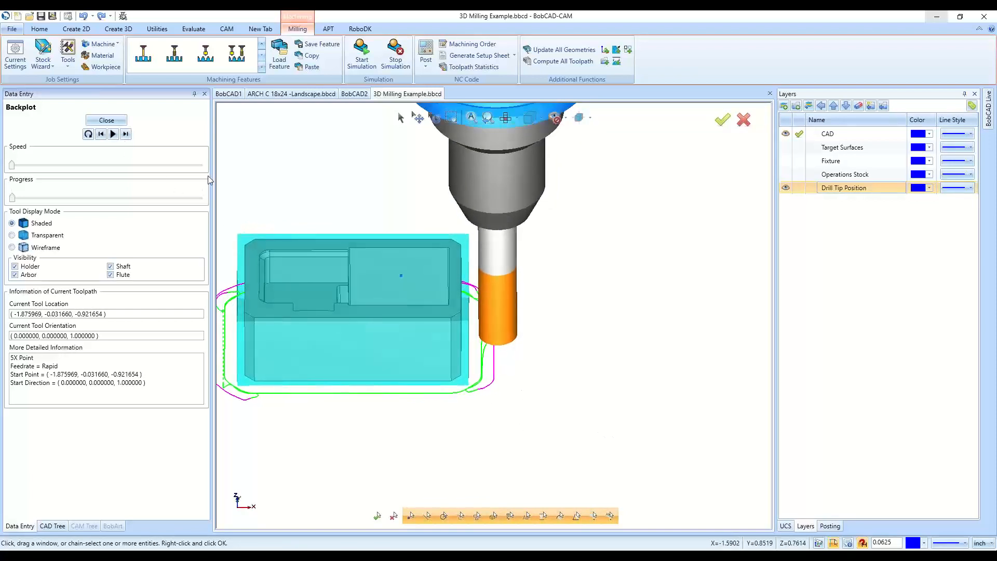
left_click(130, 134)
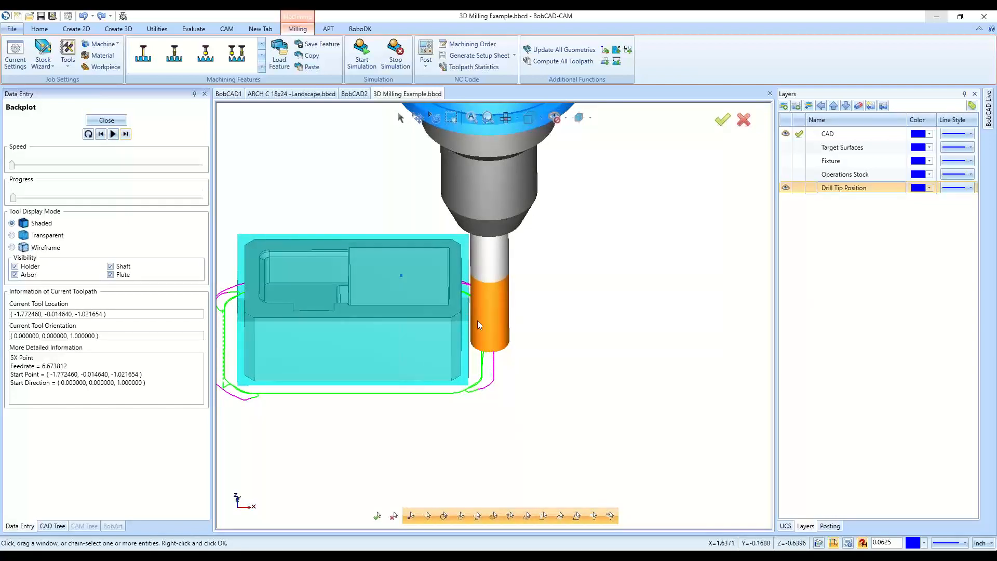
left_click(125, 135)
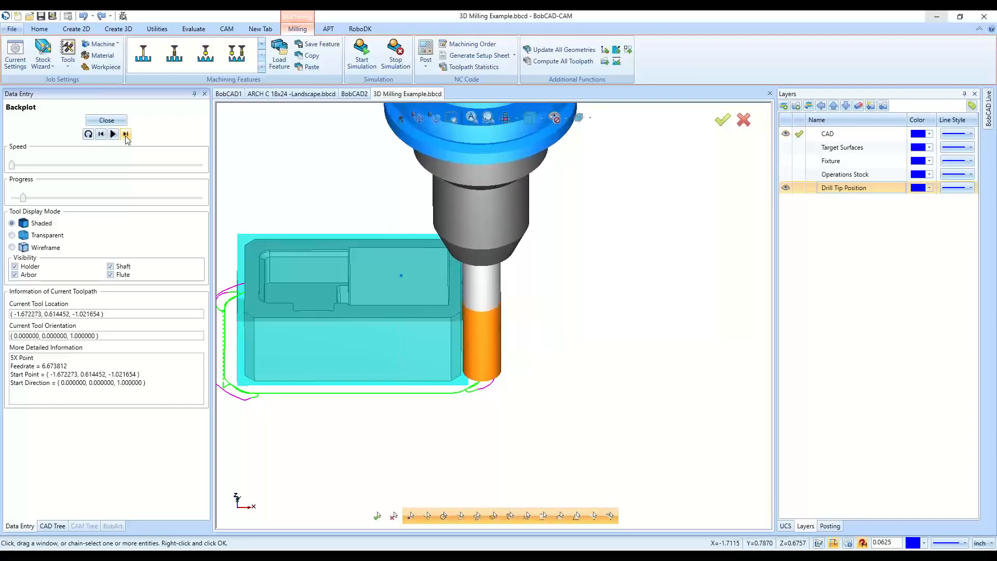
Play the rest of the backplot at a higher speed, examine the tool path around the part, and close the backplot
left_click(116, 165)
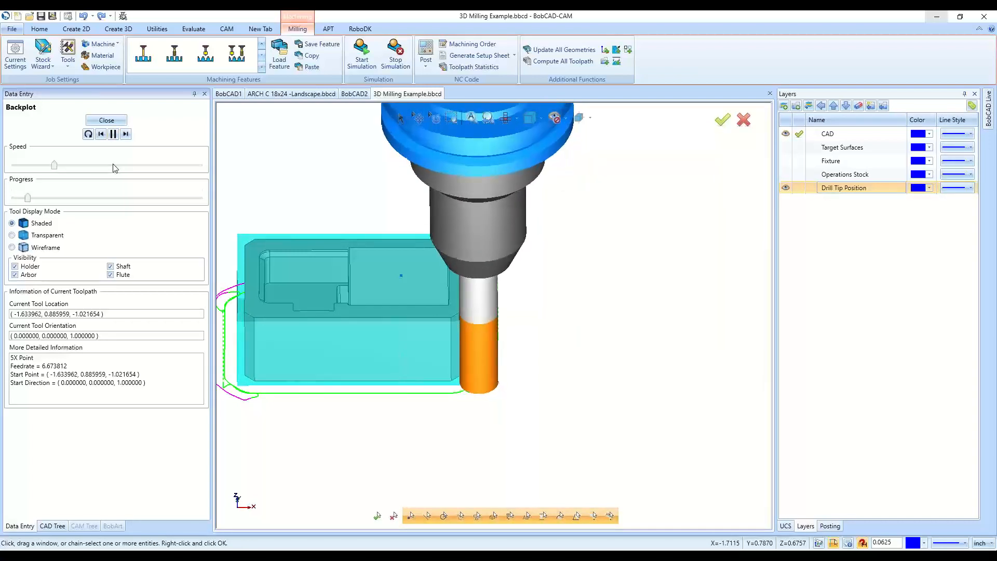
middle_click_drag(310, 370, 559, 332)
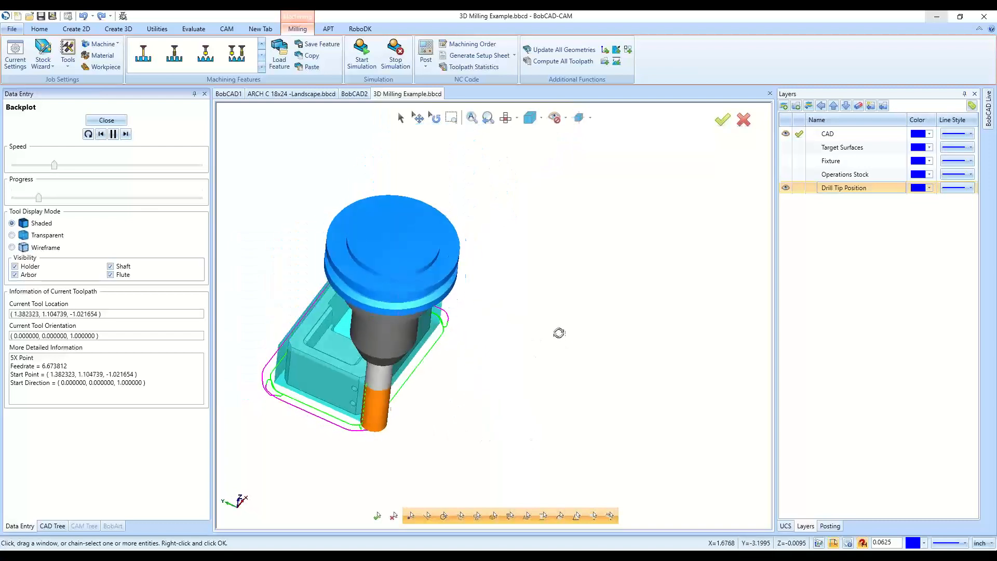
left_click(106, 120)
double_click(106, 322)
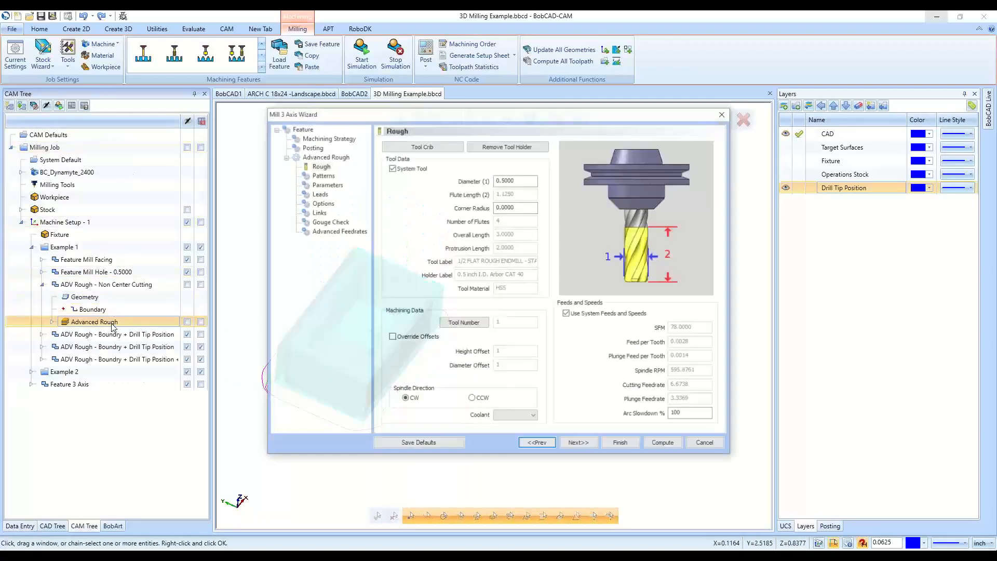
left_click(706, 444)
left_click(42, 285)
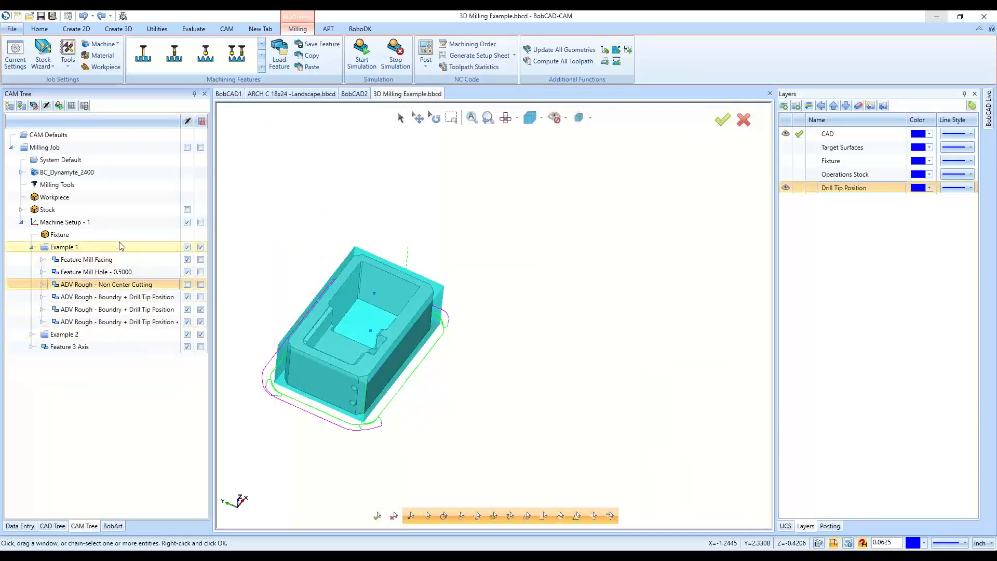
Add a Mill 3 Axis feature to Machine Setup - 1 and choose Advanced Rough as its machining strategy
left_click(125, 222)
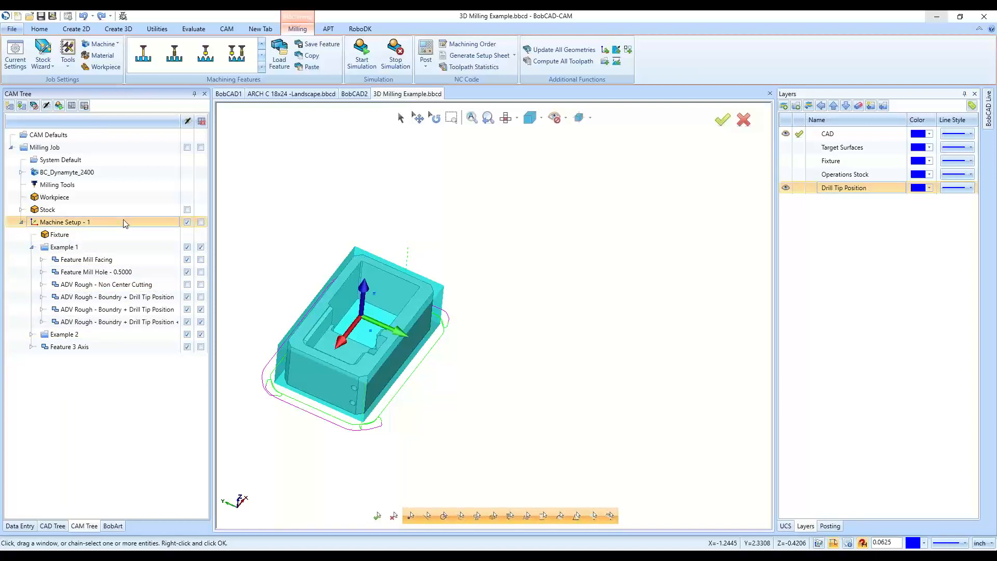
right_click(125, 222)
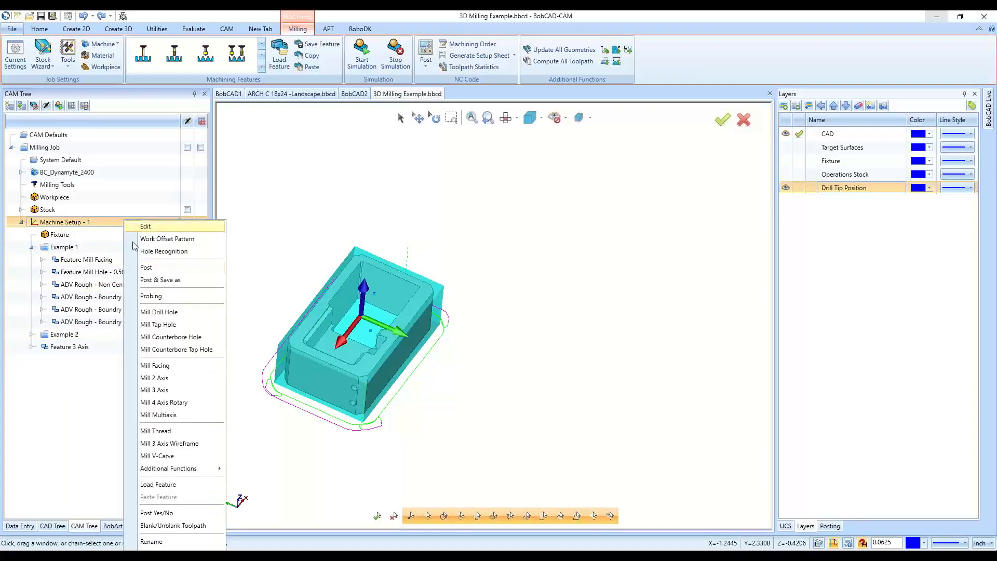
left_click(182, 390)
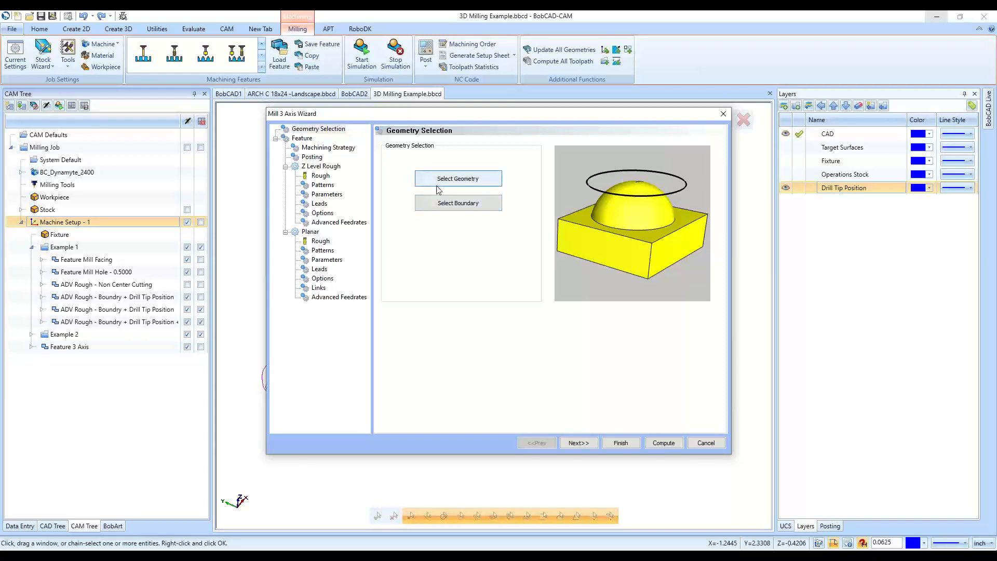
left_click(589, 446)
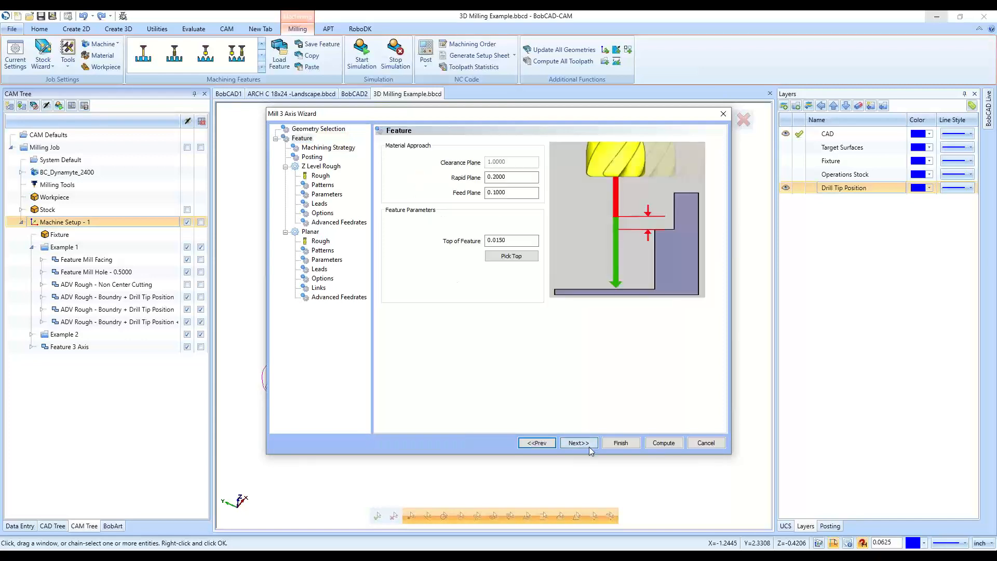
left_click(590, 449)
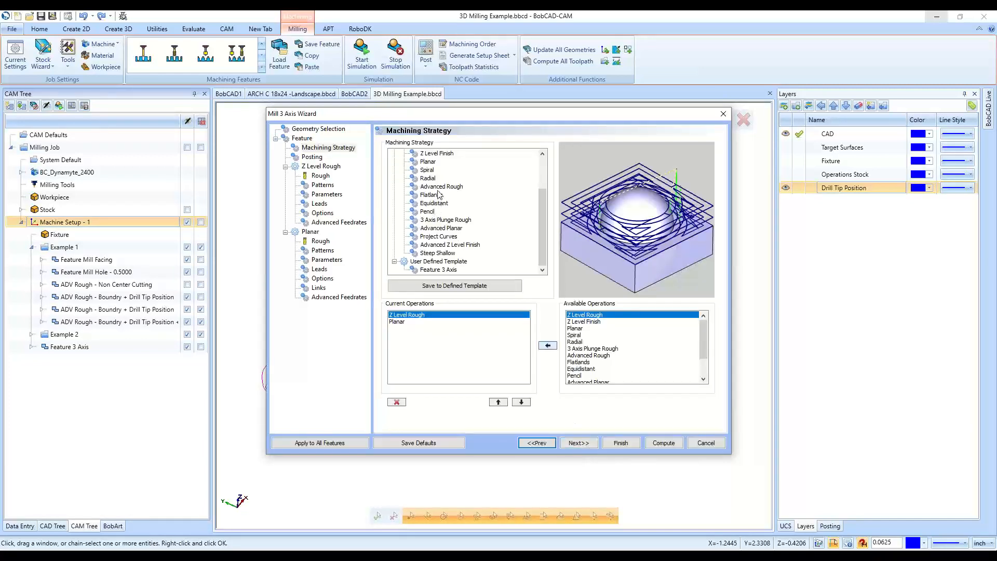
left_click(439, 189)
Go through the new feature's posting and tool settings and set the Advanced Rough cut pattern to Parallel
left_click(584, 444)
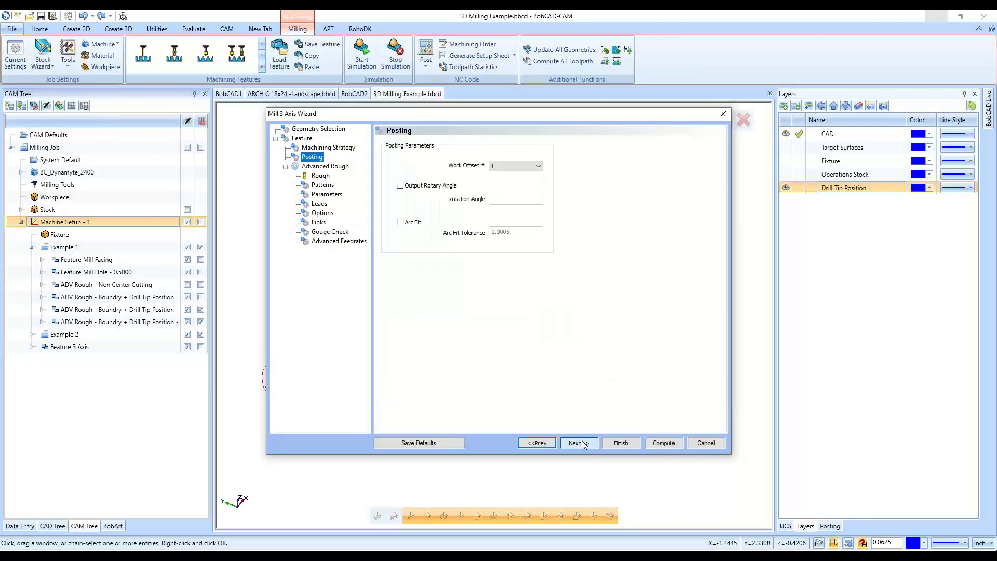
left_click(585, 444)
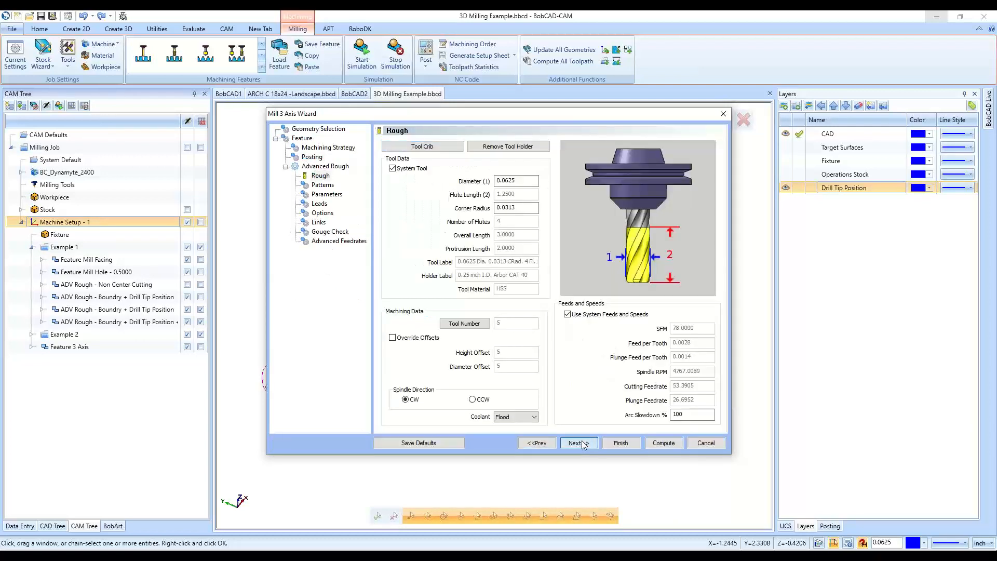
left_click(584, 444)
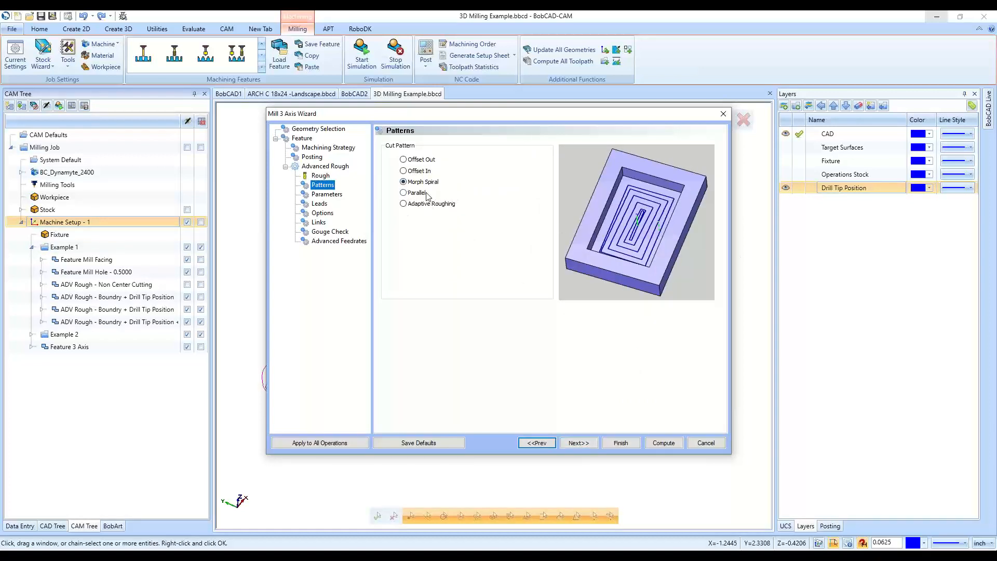
left_click(326, 194)
left_click(319, 203)
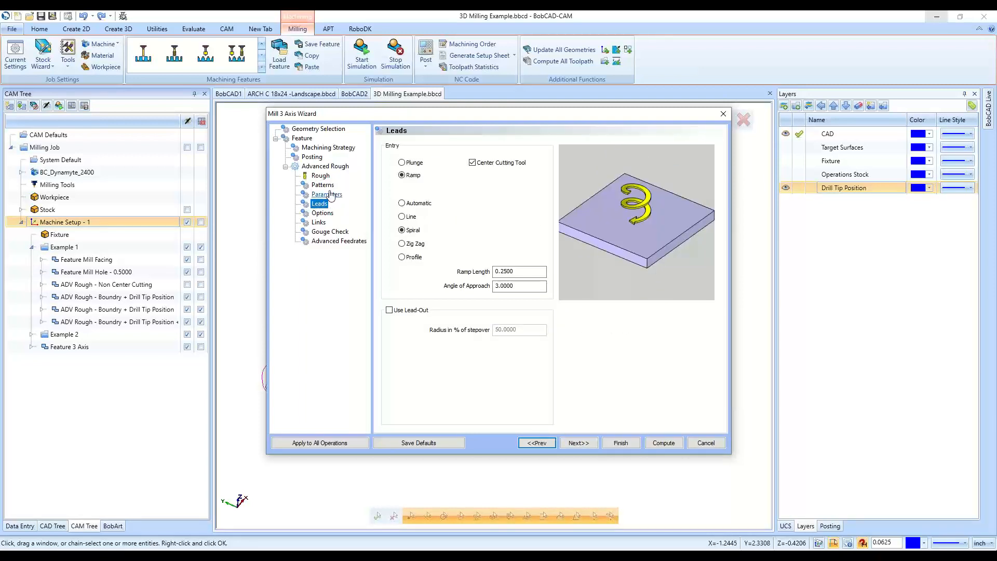
left_click(327, 195)
left_click(323, 184)
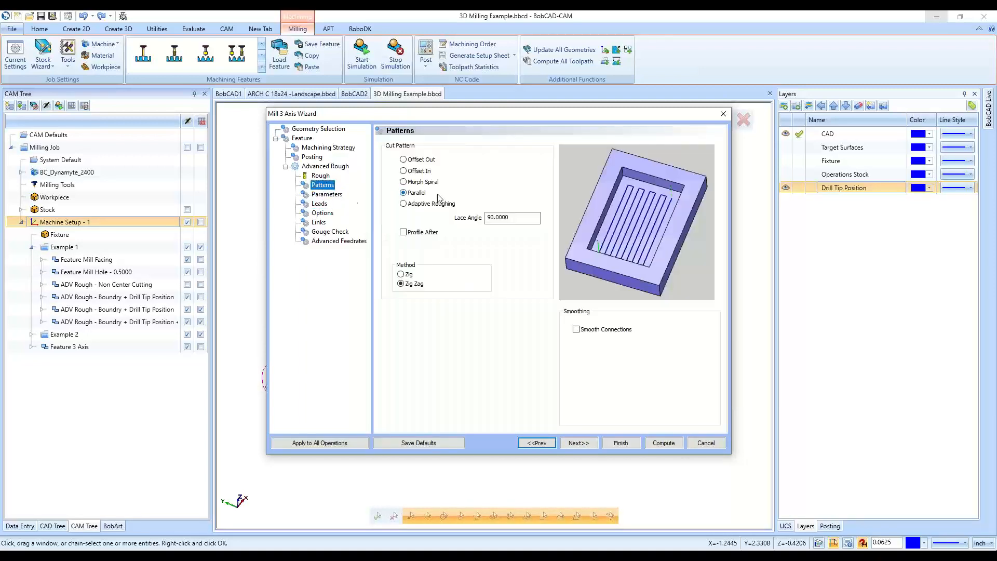
Try the Plunge entry and the Spiral, Zig Zag and Profile ramp entries in the Advanced Rough lead settings
left_click(319, 204)
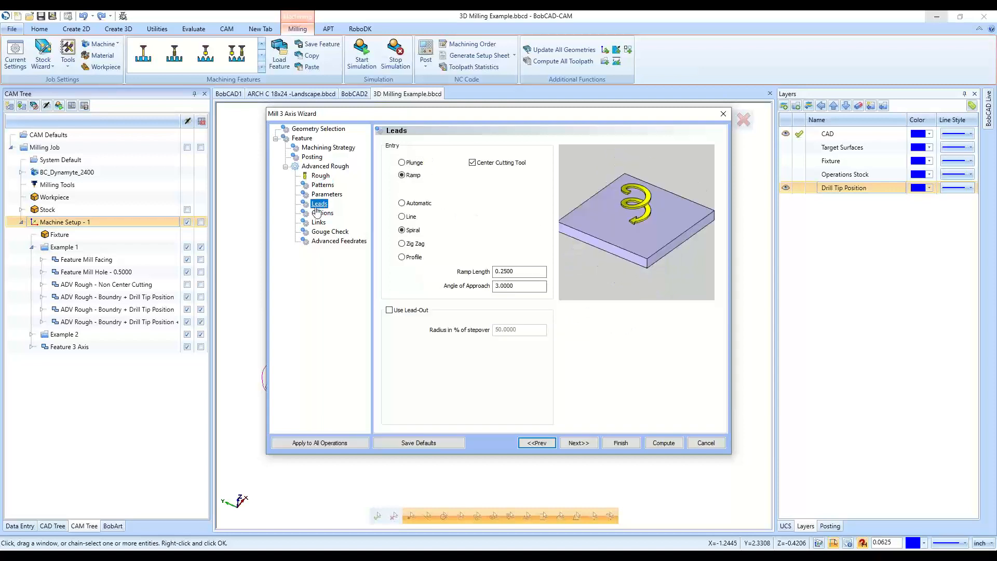
left_click(401, 162)
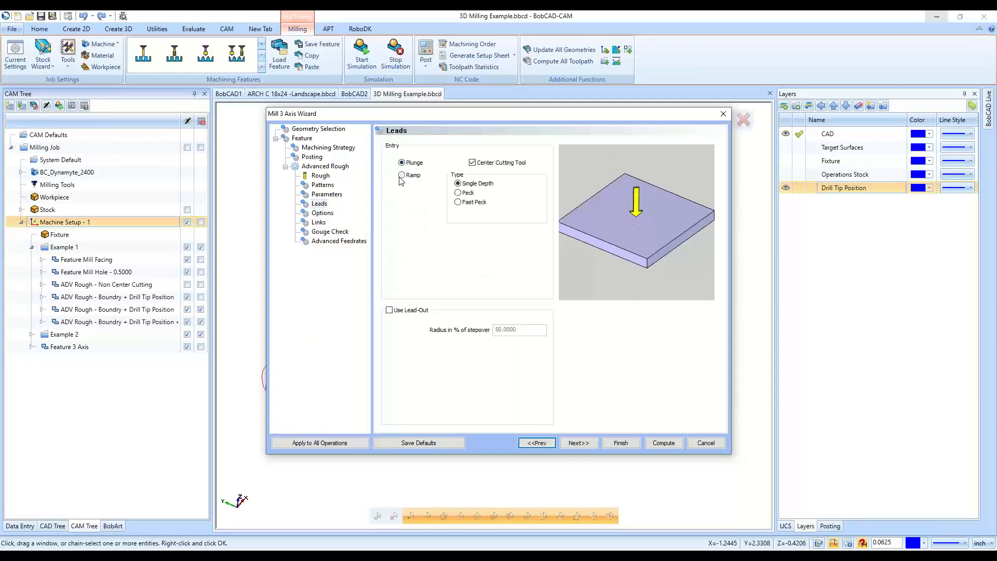
left_click(402, 175)
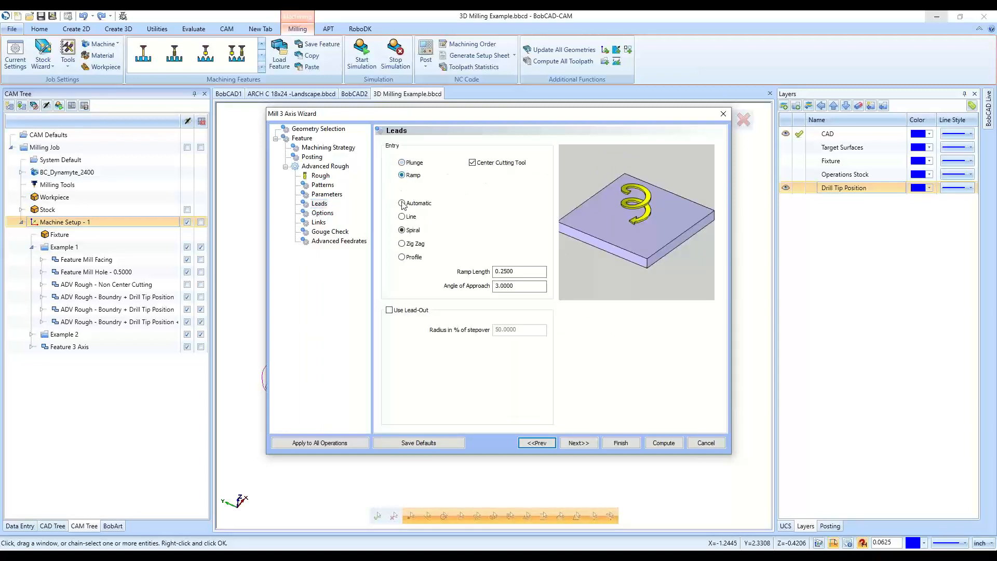
left_click(402, 230)
left_click(402, 243)
left_click(409, 259)
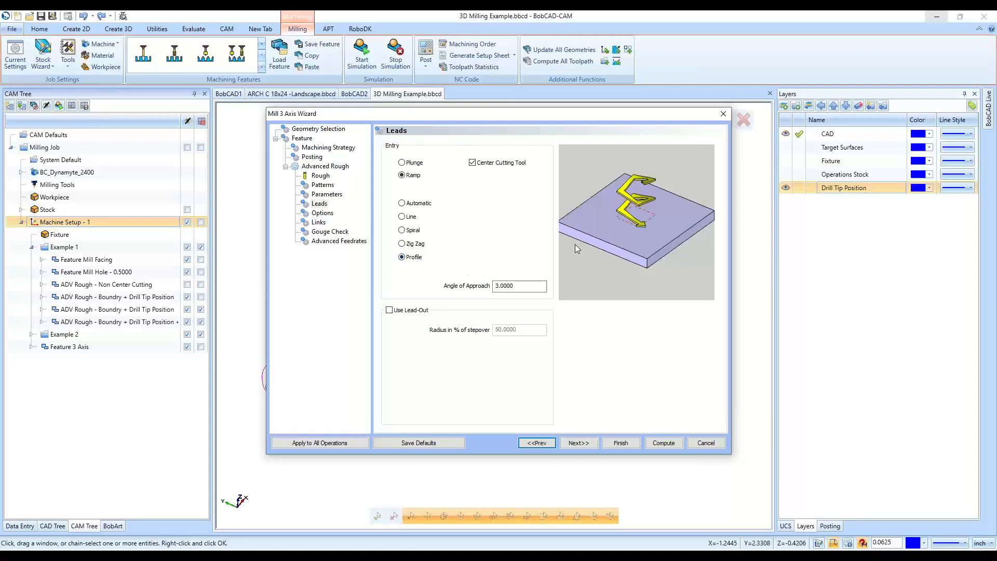
Turn off Center Cutting Tool for the Advanced Rough entry and compute the new feature
left_click(473, 164)
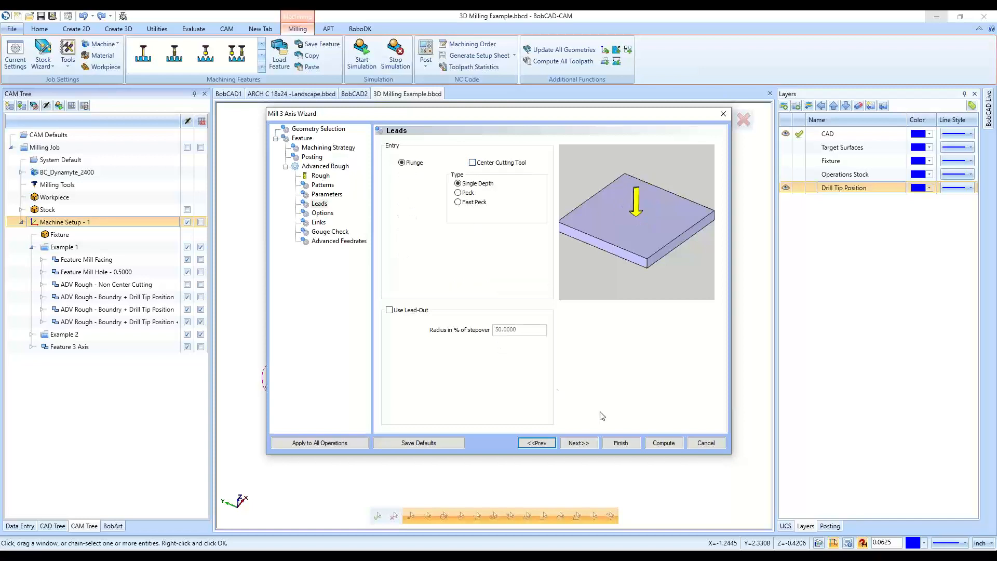
left_click(670, 443)
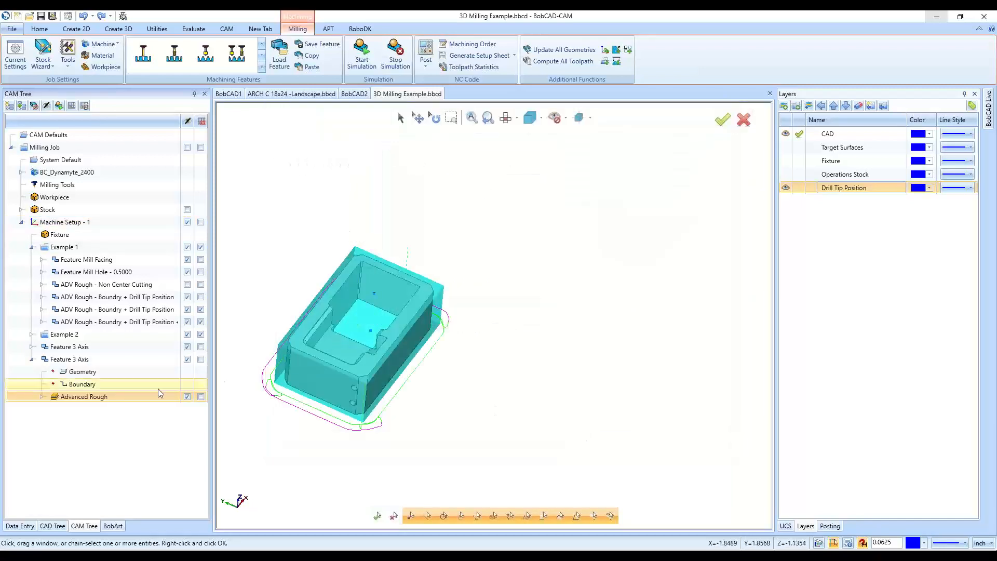
Review the lead settings of the Advanced Rough operation in ADV Rough - Non Center Cutting and cancel without changes
left_click(42, 285)
double_click(83, 322)
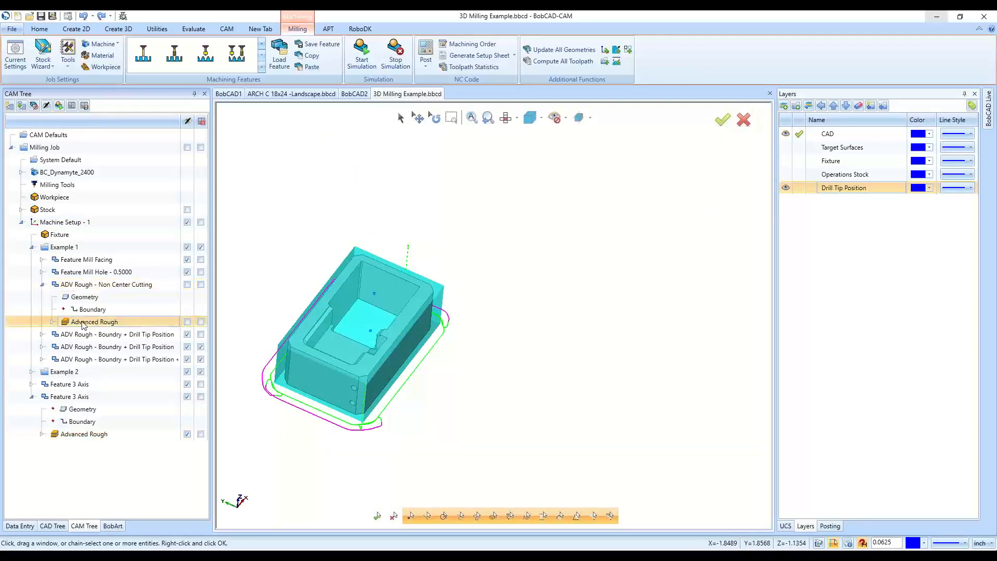
left_click(318, 194)
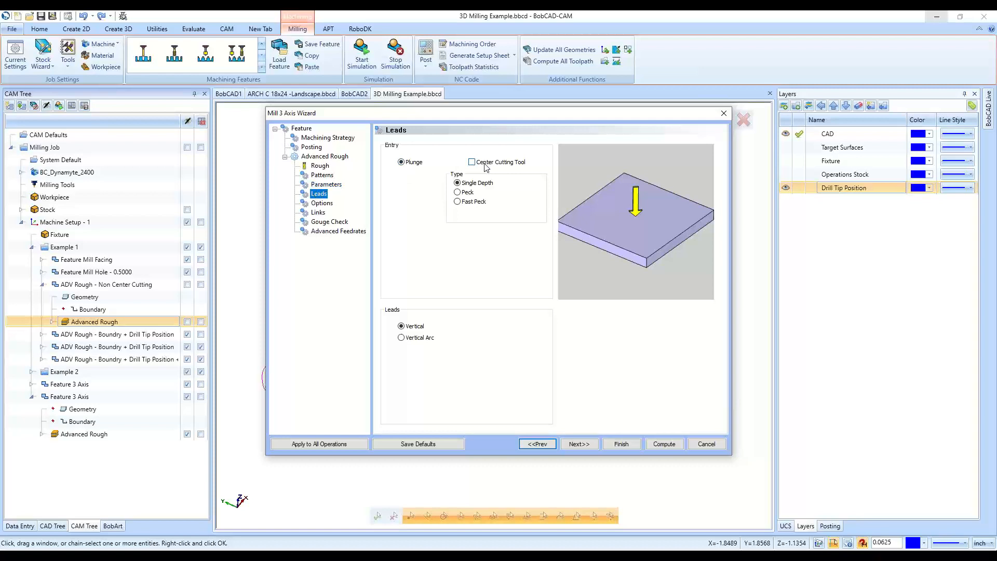
left_click(710, 446)
Select the Geometry and Boundary entries of ADV Rough - Non Center Cutting and examine the toolpath around the part from several angles
middle_click_drag(577, 446, 456, 379)
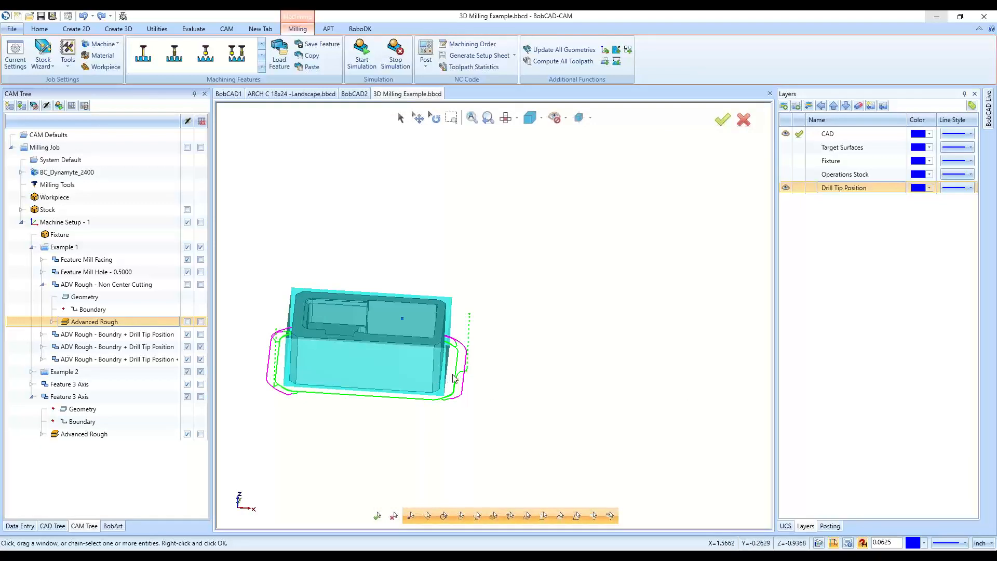
left_click(106, 302)
middle_click_drag(313, 414, 383, 391)
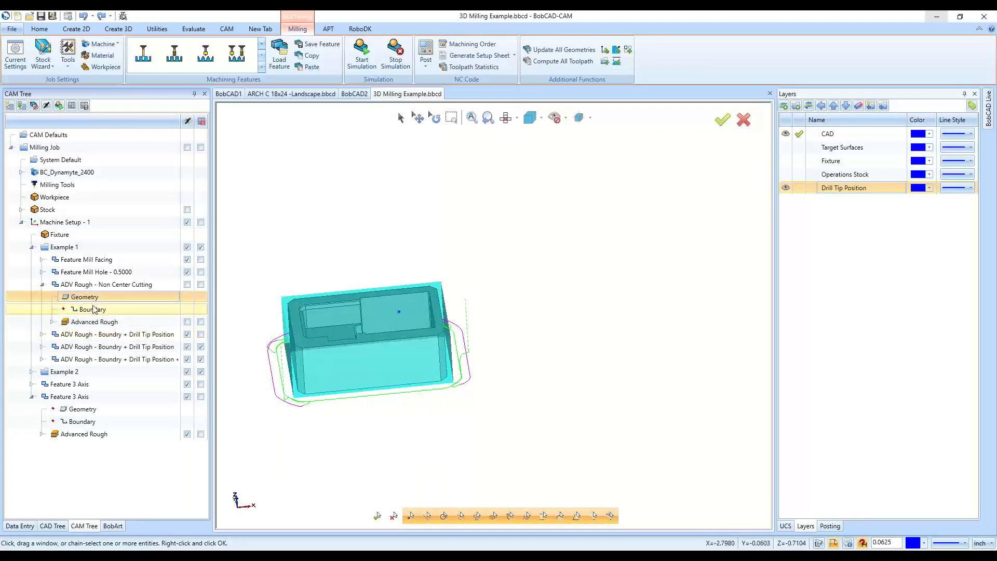
left_click(137, 309)
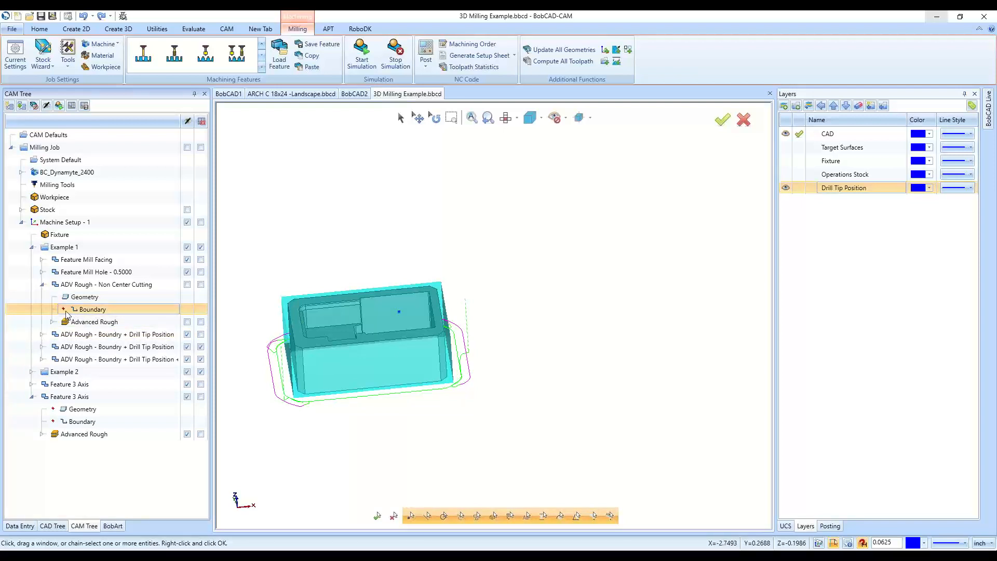
scroll(551, 429, "down", 2)
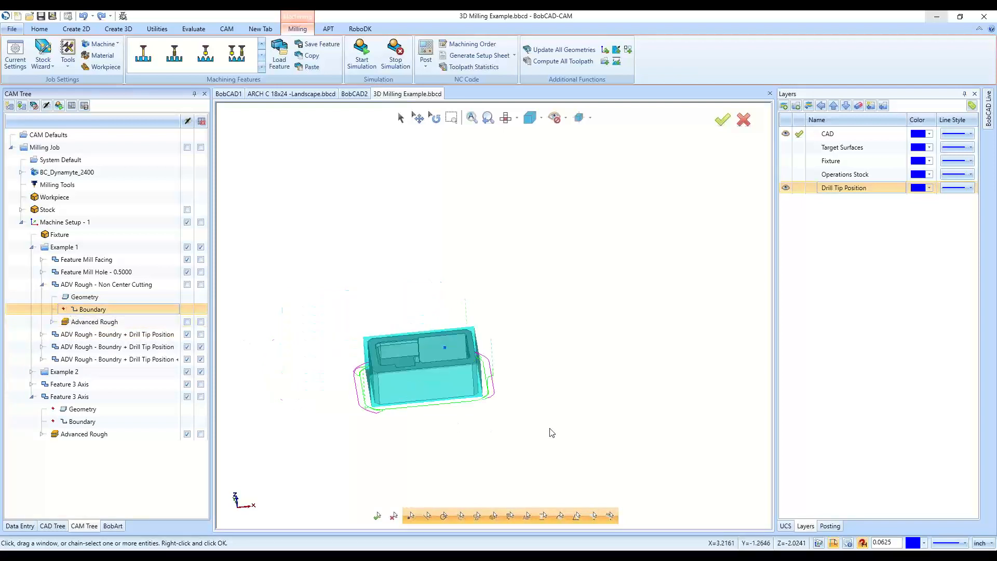
scroll(374, 386, "up", 2)
middle_click_drag(375, 387, 468, 391)
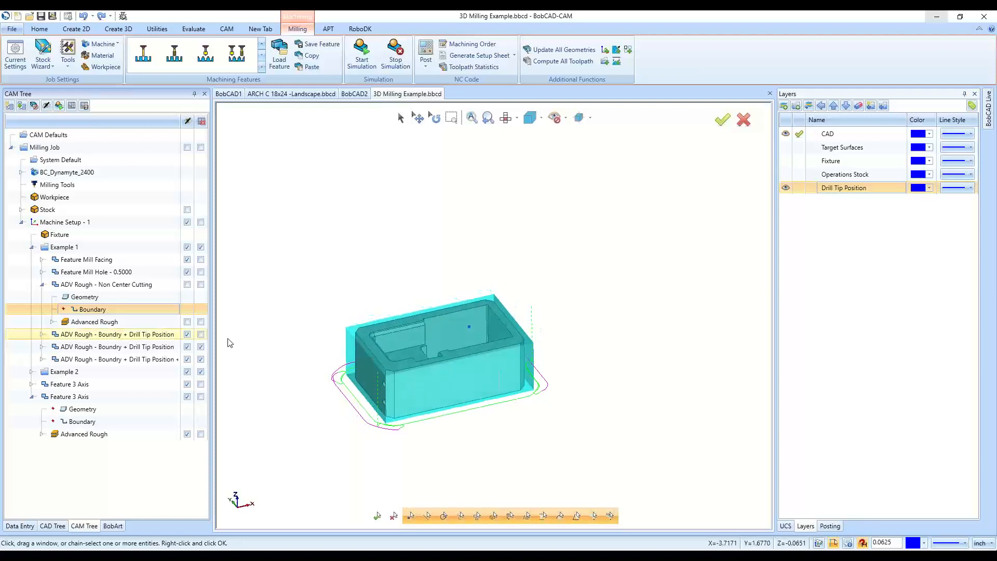
Backplot the Advanced Rough operation of ADV Rough - Non Center Cutting at increasing speed, then close the backplot and collapse the feature
right_click(110, 321)
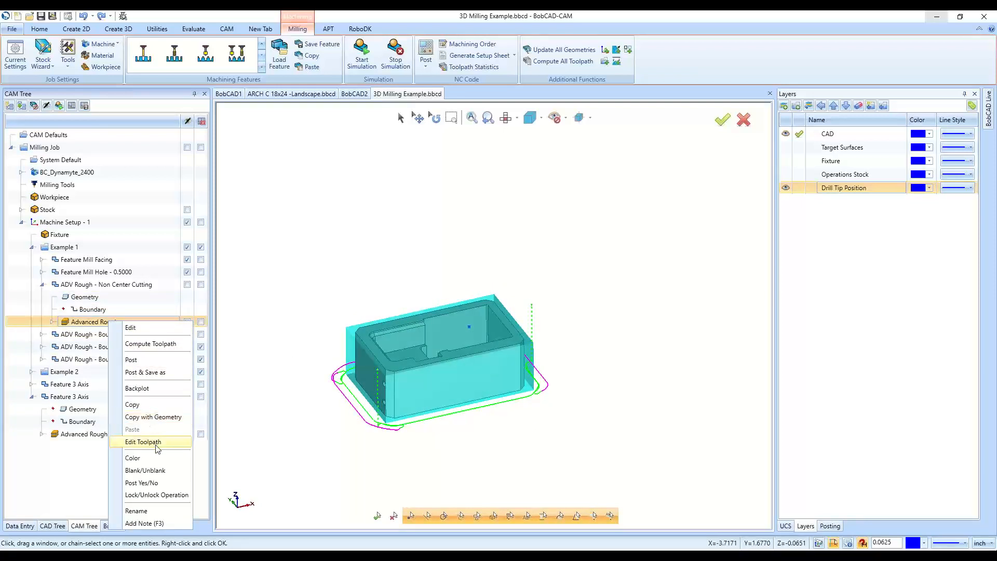
left_click(157, 396)
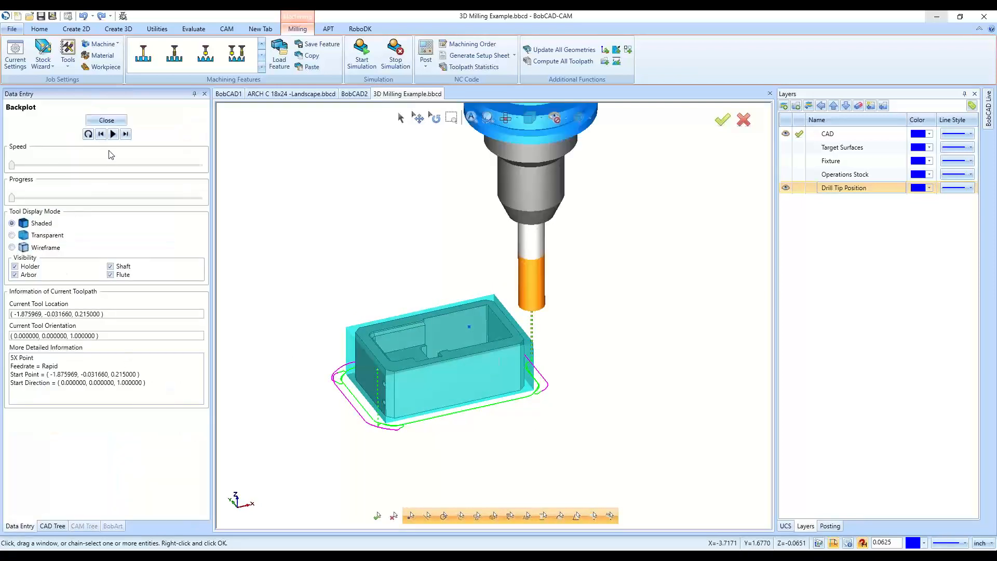
left_click(114, 164)
left_click(113, 165)
left_click(114, 165)
left_click(114, 164)
left_click(114, 164)
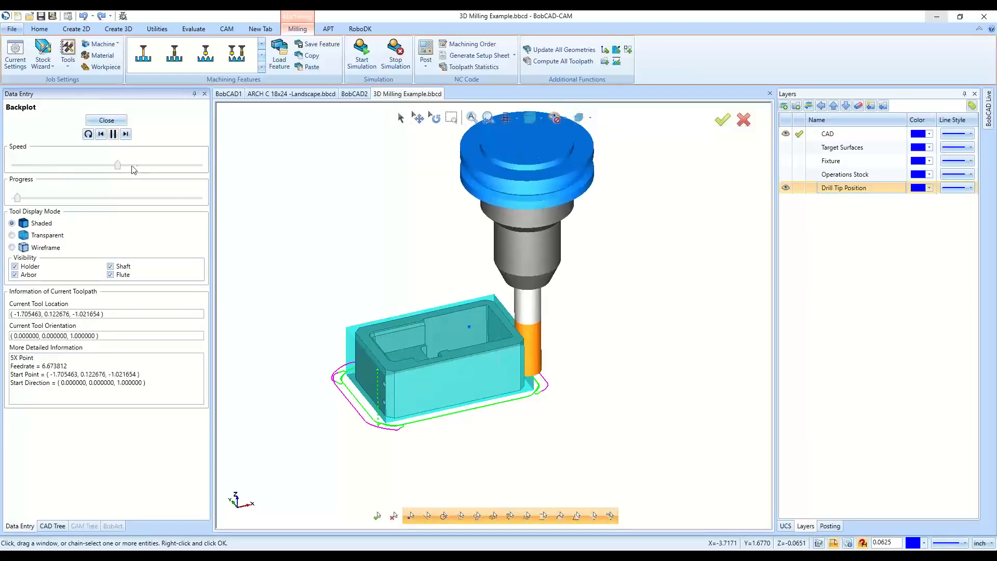
left_click(167, 165)
left_click(167, 165)
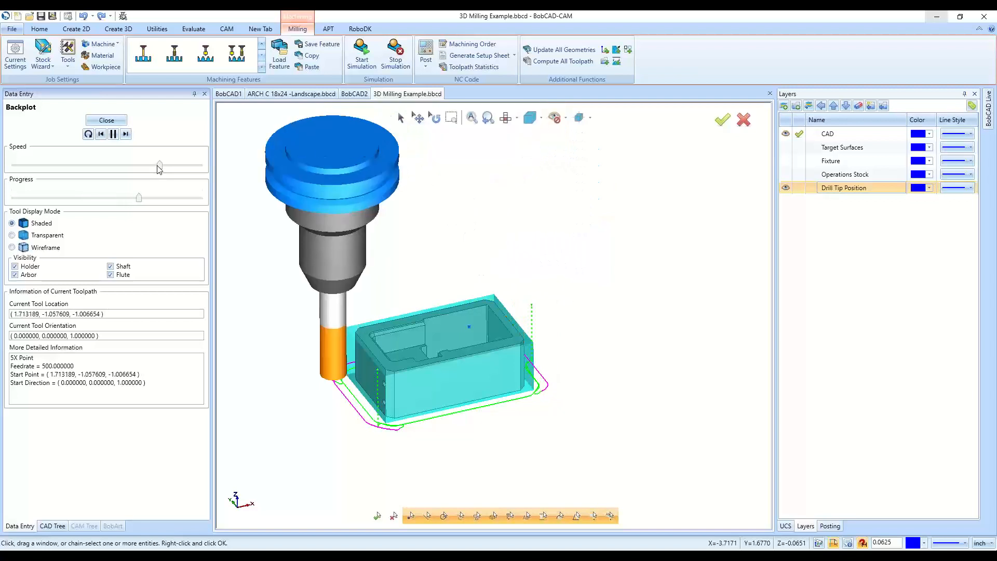
left_click(106, 120)
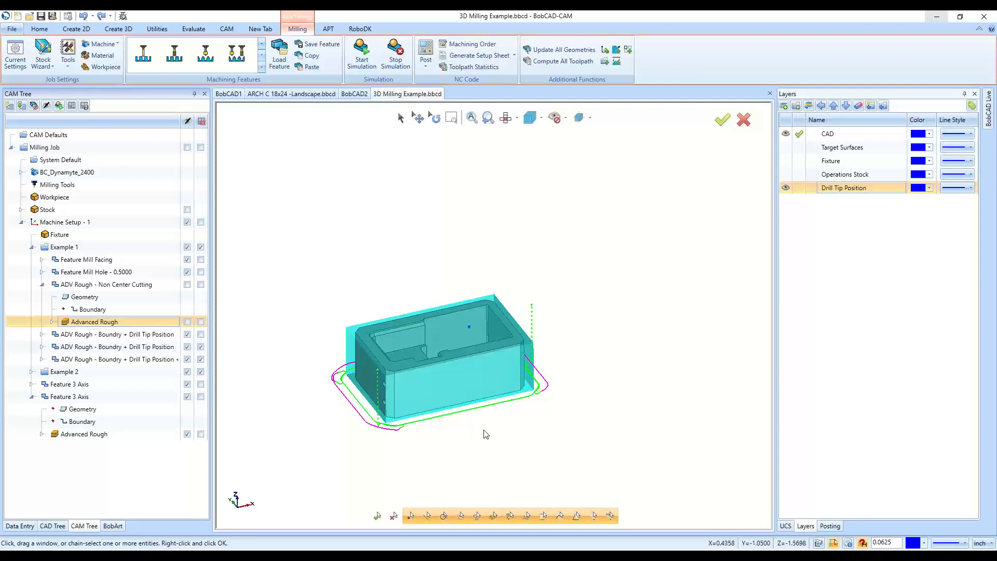
left_click(42, 285)
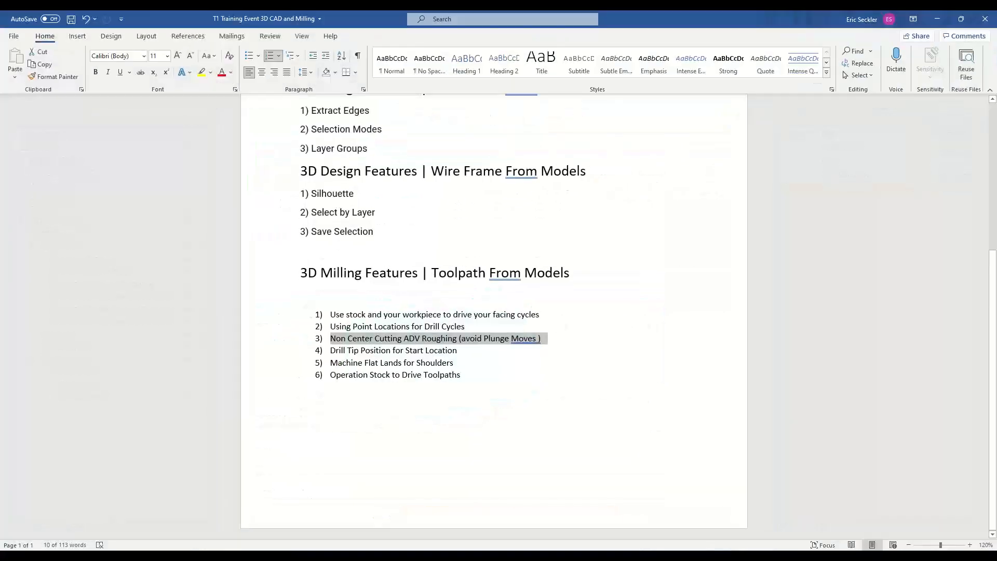
Switch to the Word training outline, highlight items 3 to 5 under 3D Milling Features, and return to BobCAD-CAM
left_click_drag(463, 365, 329, 339)
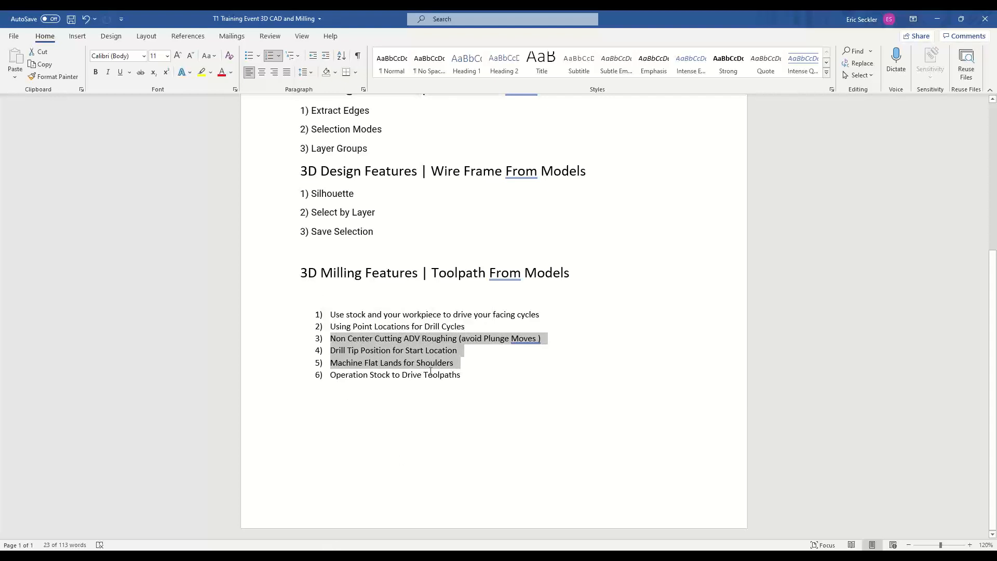
left_click(936, 19)
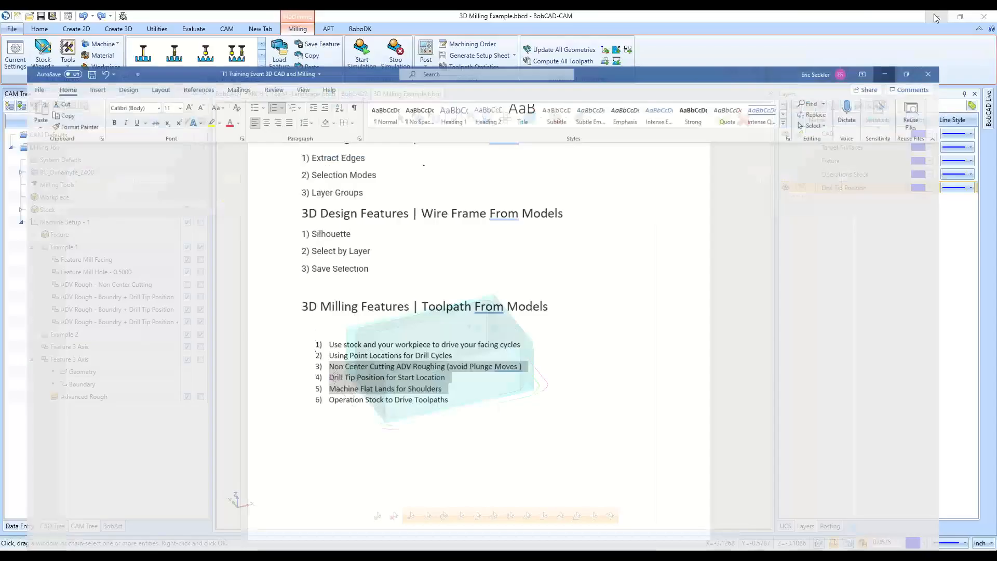
middle_click_drag(425, 264, 433, 271)
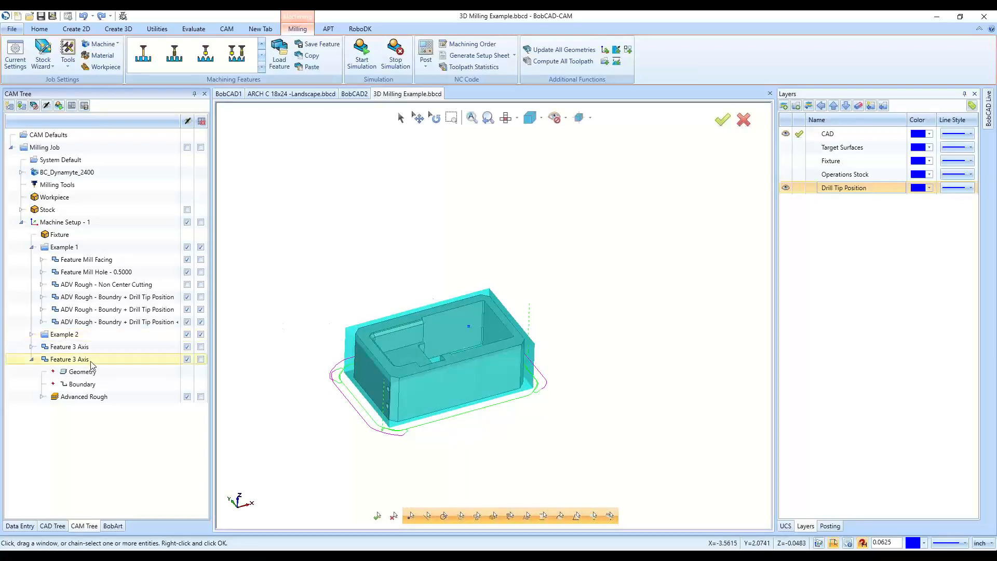
Delete the last Feature 3 Axis entry in the machine setup
left_click(51, 359)
key("Delete")
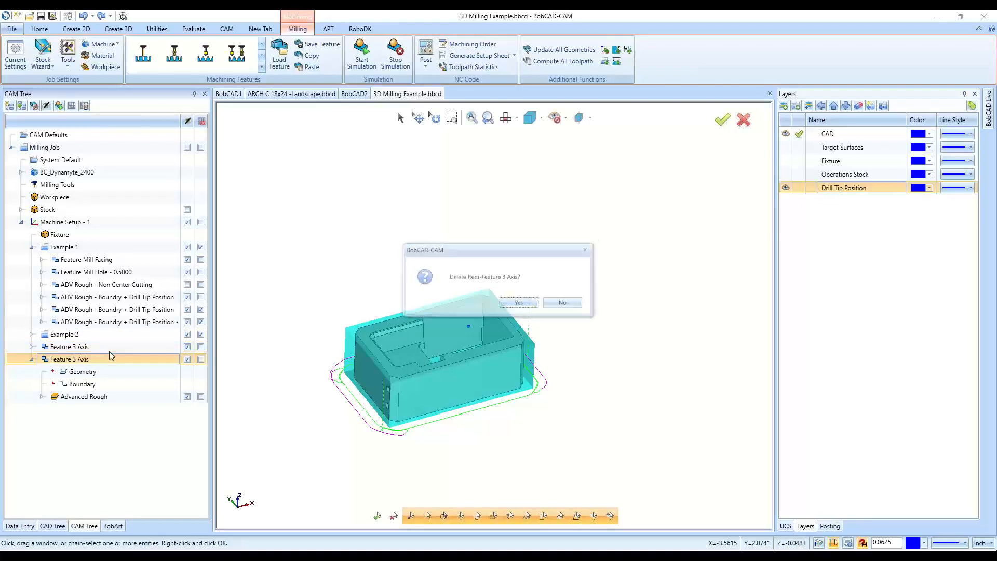
key("Return")
Check the Advanced Rough operation of the remaining Feature 3 Axis below Example 2 and delete that feature
left_click(32, 347)
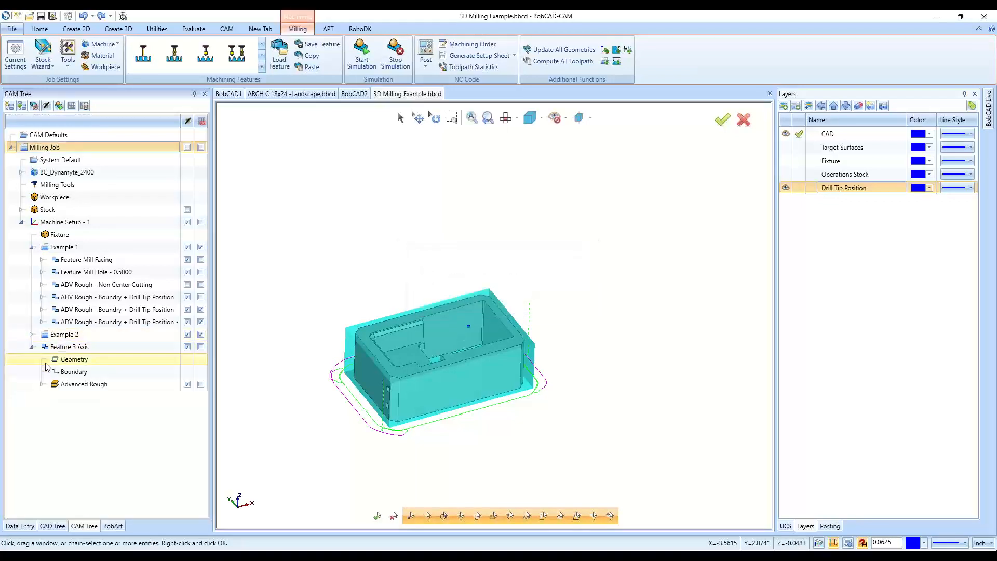
left_click(59, 385)
left_click(41, 385)
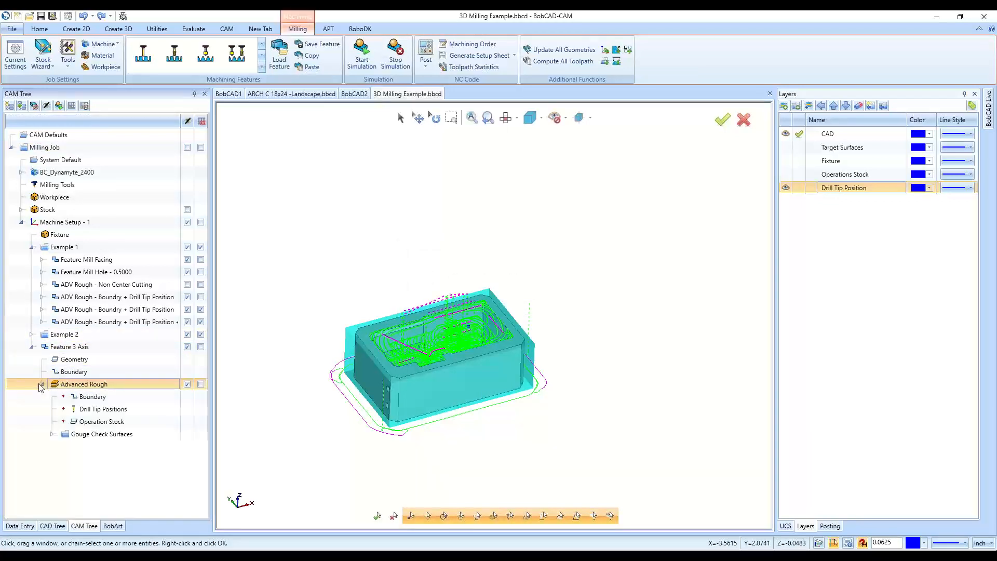
left_click(41, 385)
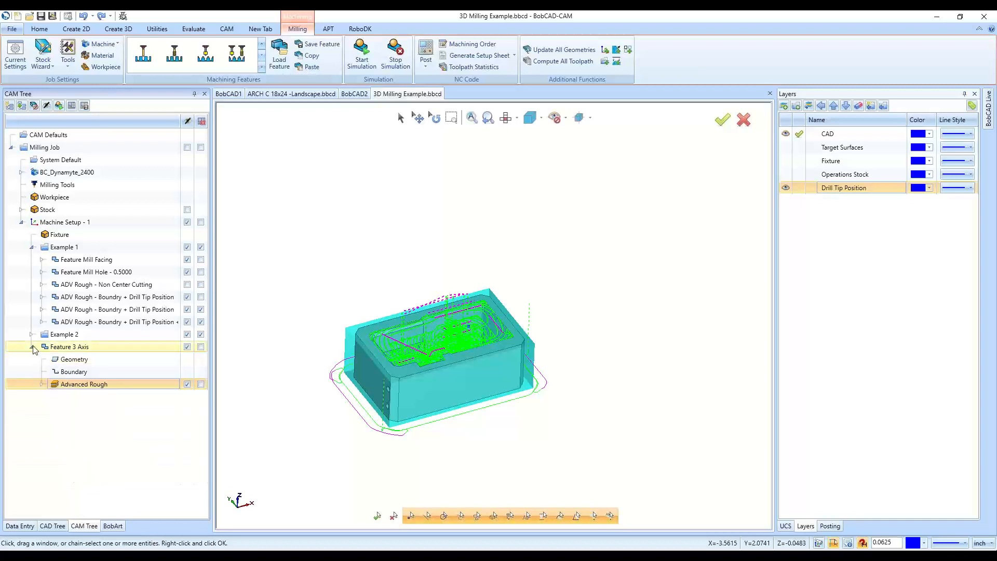
left_click(32, 347)
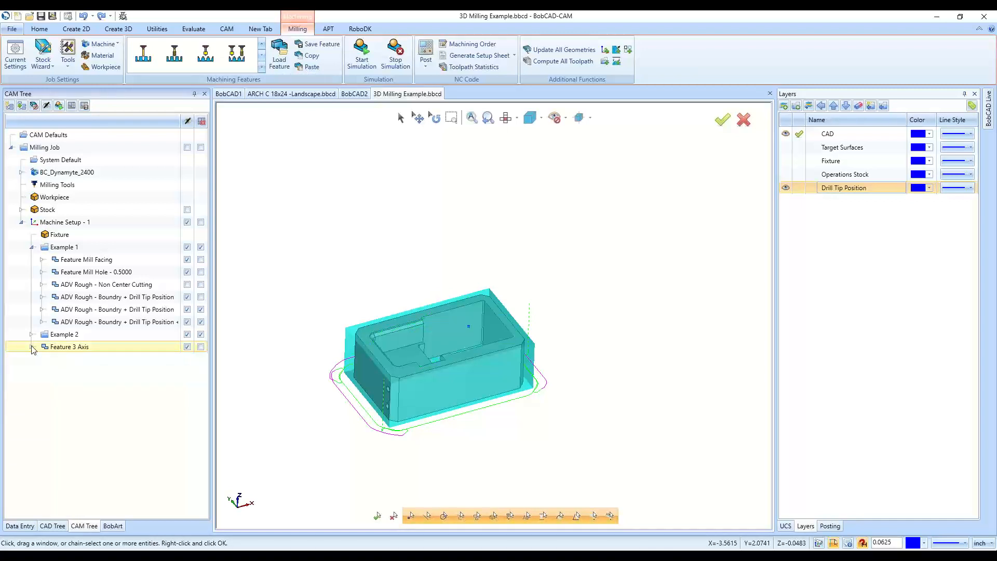
left_click(73, 348)
key("Delete")
key("Return")
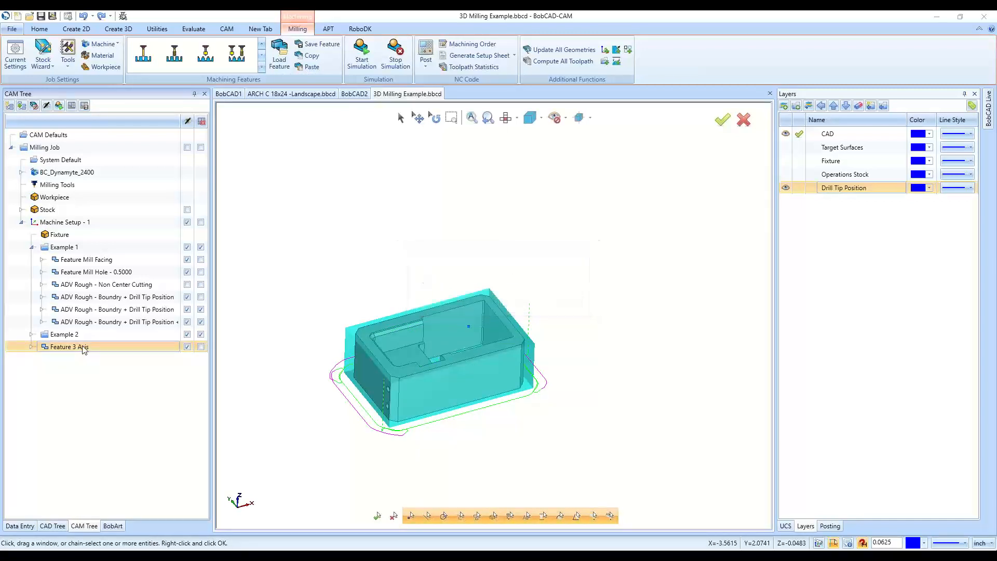
Examine the Equidistant and Advanced Z Level Finish operations in Example 2 and the Operation Stock assigned to ADV Roughing
left_click(33, 335)
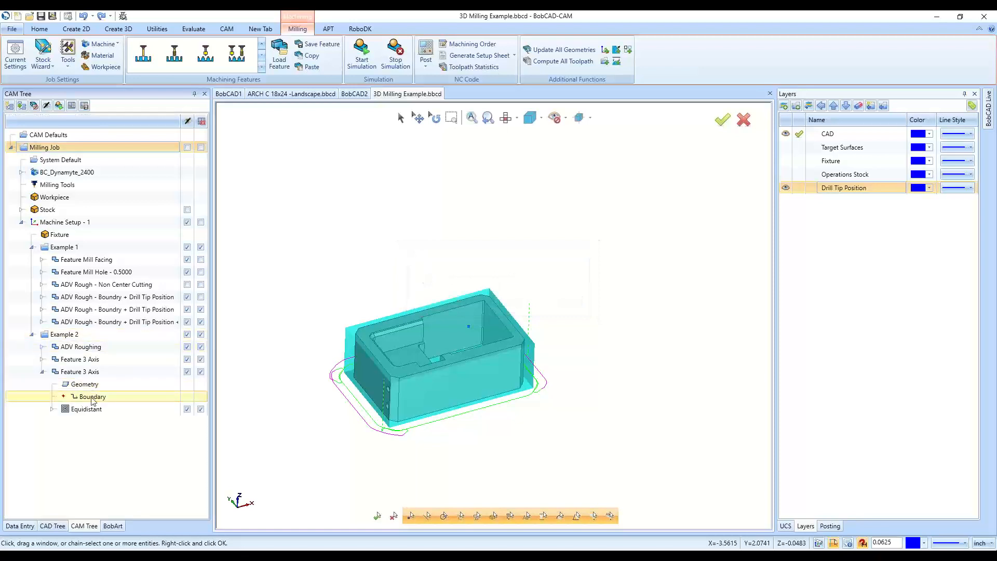
left_click(53, 410)
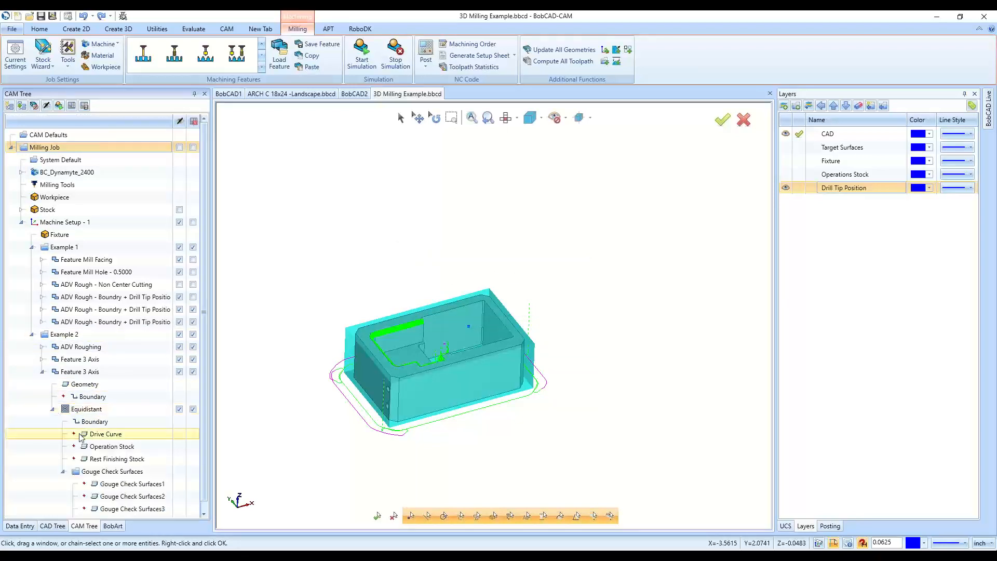
left_click(42, 372)
left_click(42, 358)
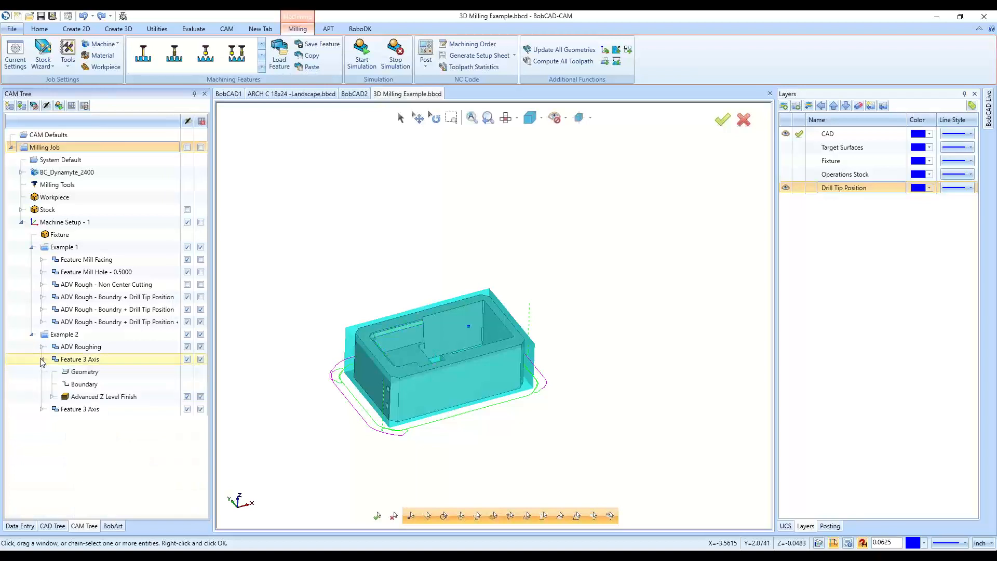
left_click(52, 397)
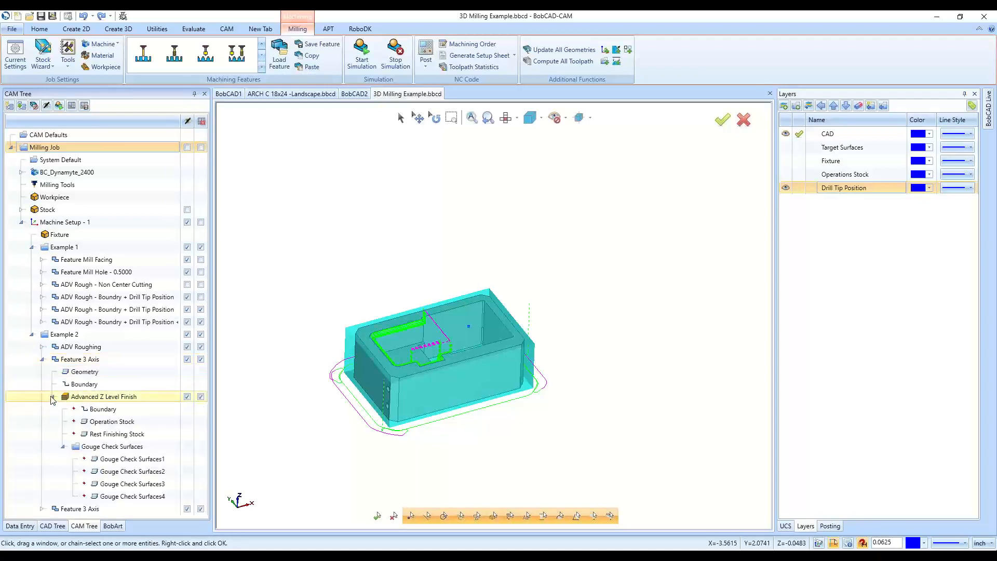
left_click(52, 397)
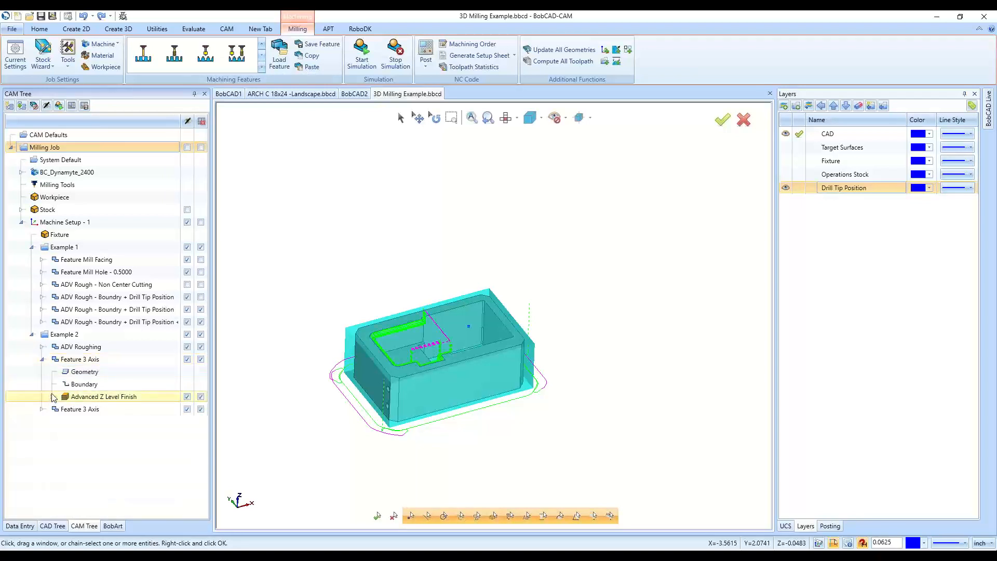
left_click(42, 359)
left_click(42, 347)
left_click(104, 421)
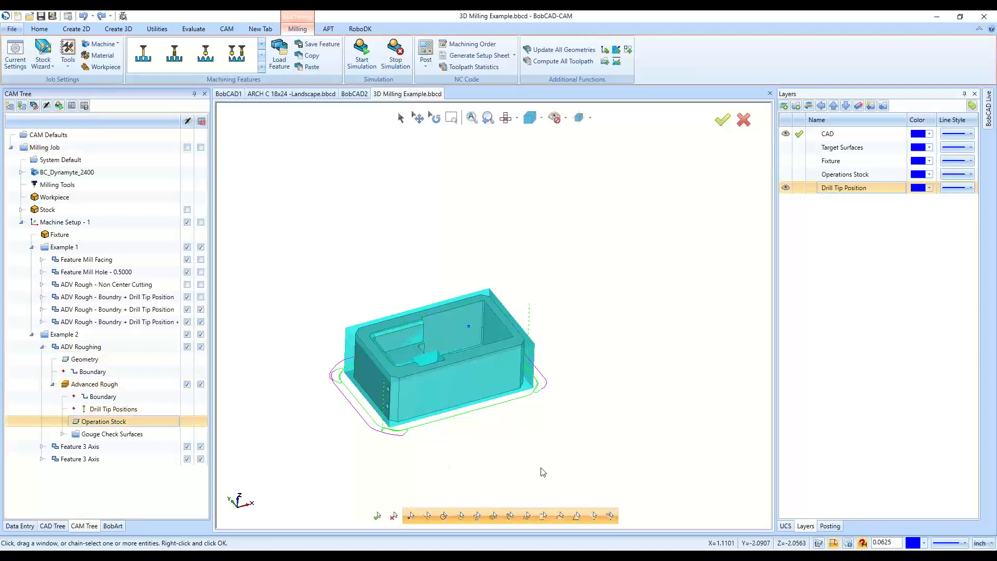
middle_click_drag(514, 446, 556, 396)
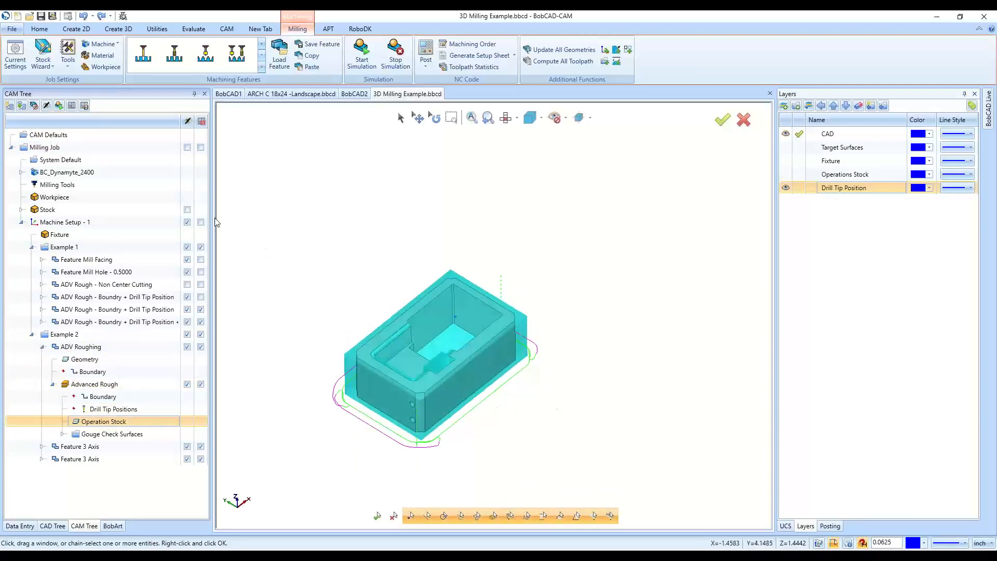
Blank the stock and all toolpaths of Machine Setup - 1 so only the part model is displayed
left_click(187, 222)
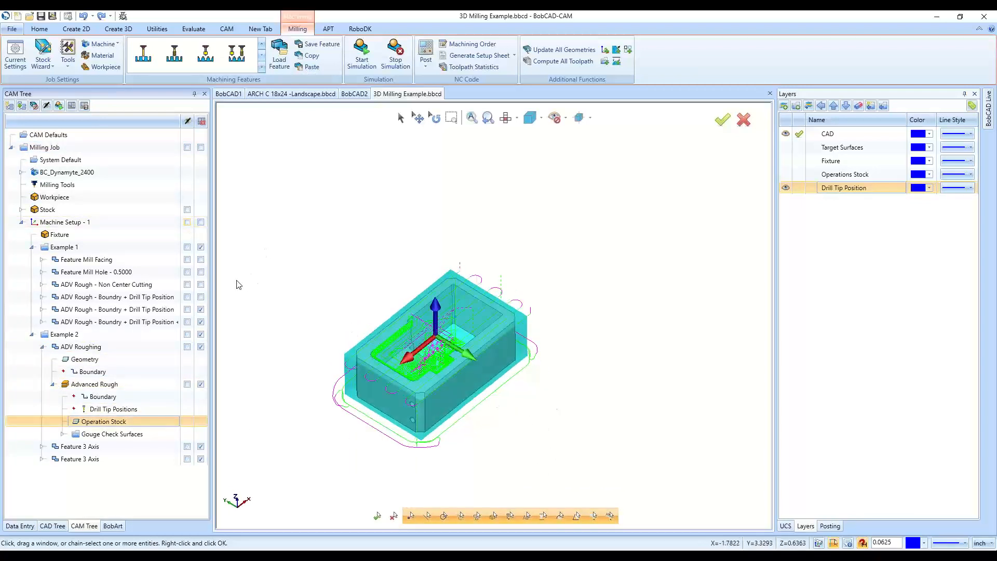
left_click(187, 209)
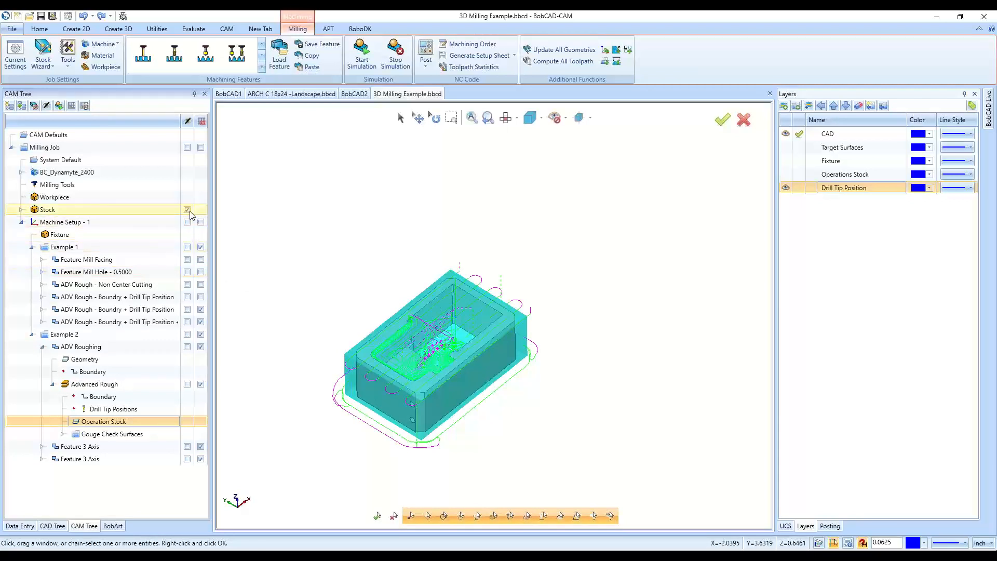
left_click(187, 222)
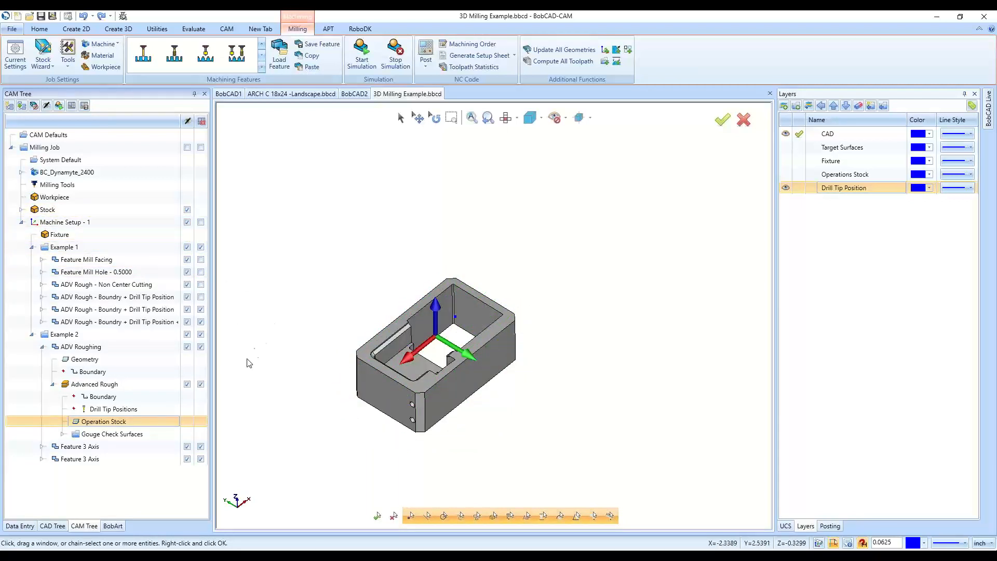
Select the Advanced Rough operation of ADV Roughing in Example 2 and examine its toolpath inside the pocket from several angles
left_click(78, 384)
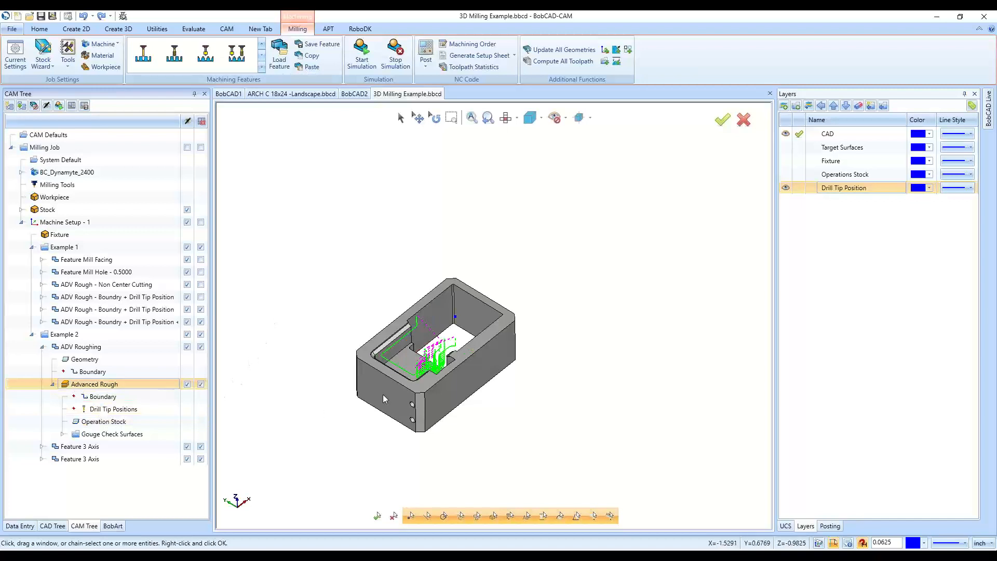
scroll(411, 357, "up", 2)
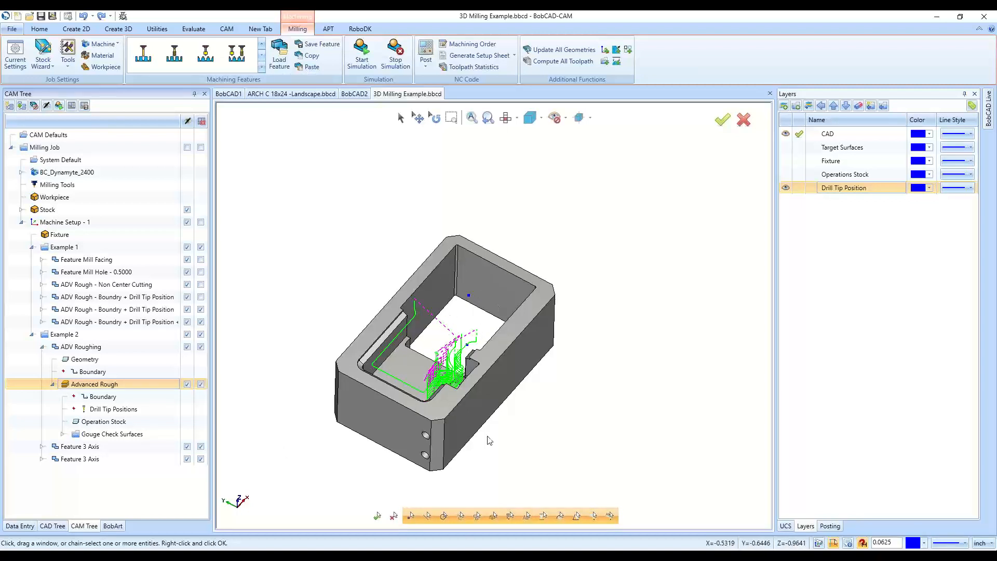
middle_click_drag(489, 440, 373, 276)
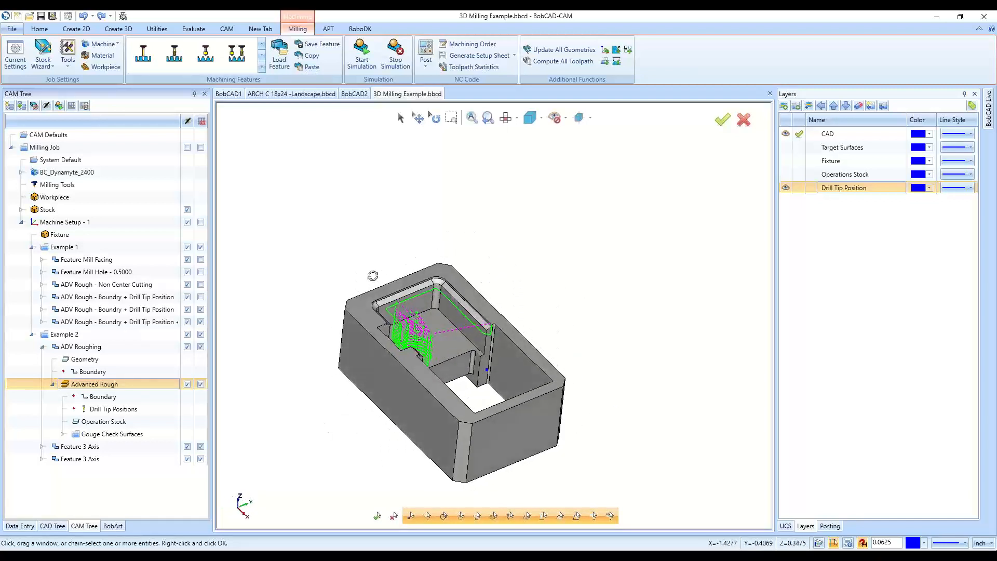
scroll(400, 309, "up", 5)
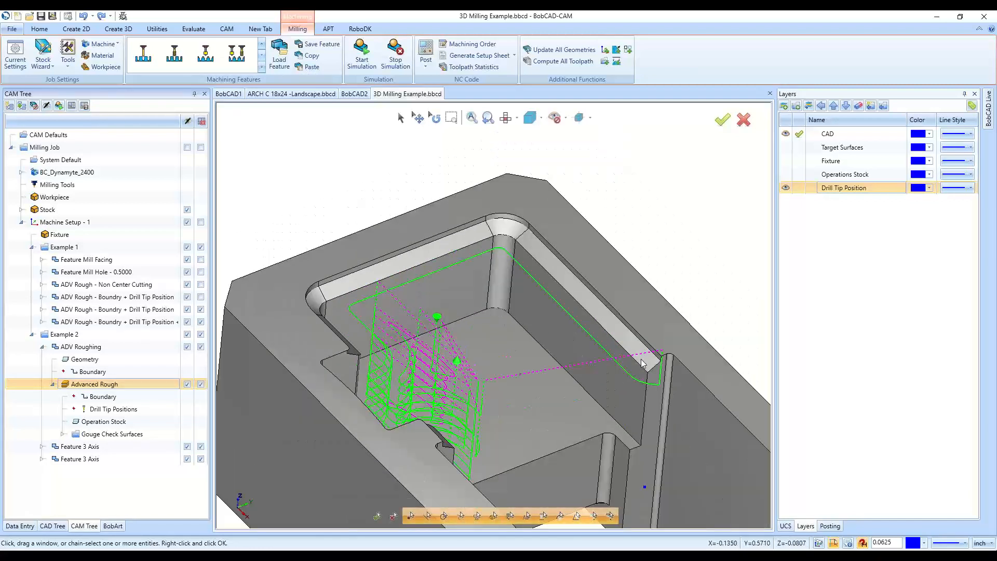
scroll(431, 375, "down", 6)
middle_click_drag(545, 413, 471, 425)
scroll(439, 399, "up", 8)
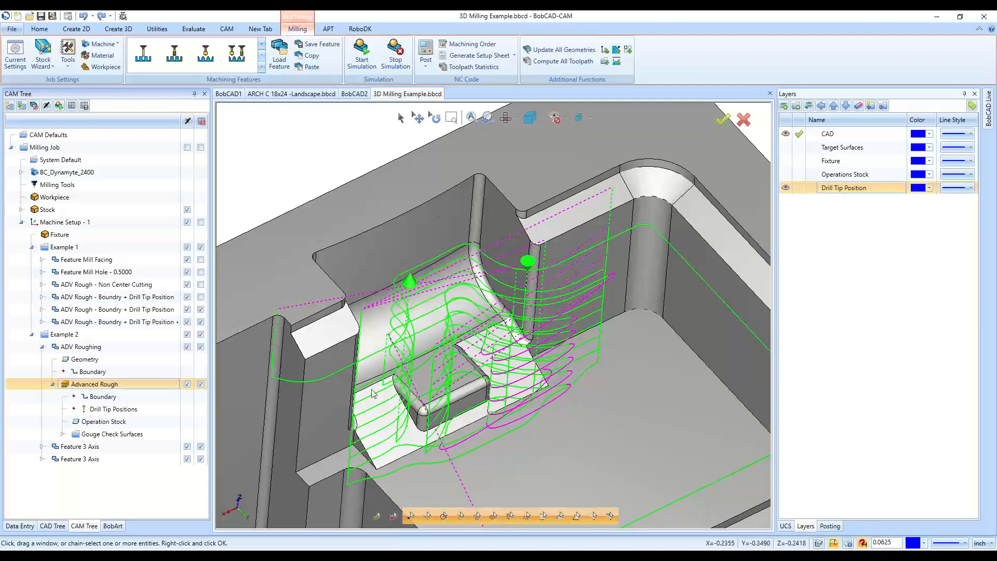
scroll(371, 300, "down", 8)
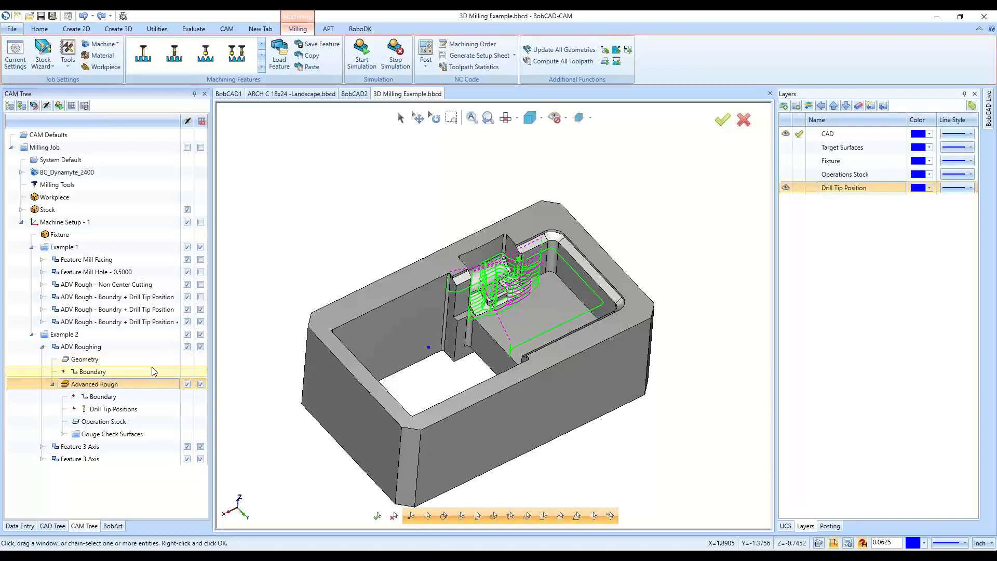
Open the ADV Roughing feature of Example 2 for editing and review its Patterns, Parameters, Options and Leads settings
double_click(147, 348)
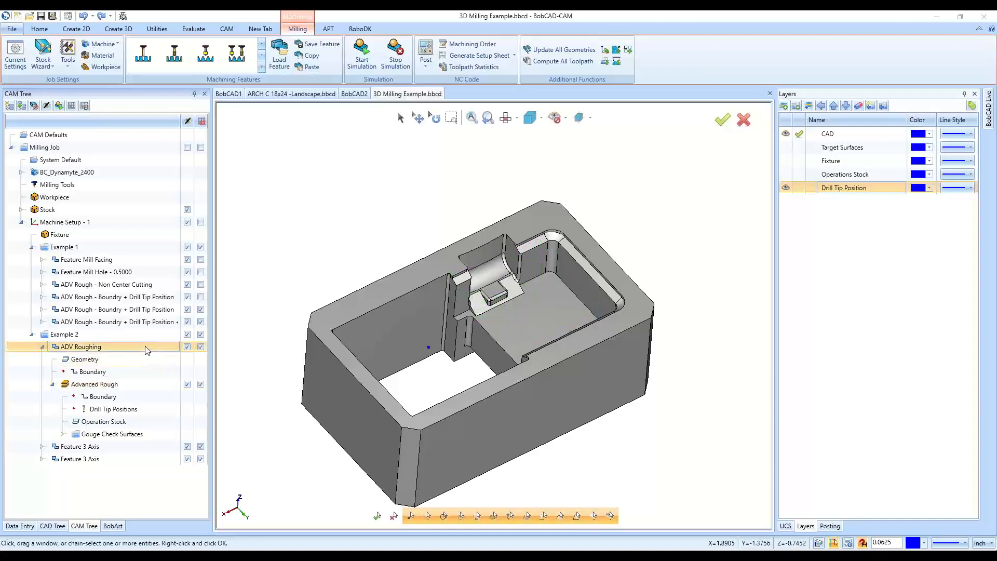
left_click(336, 138)
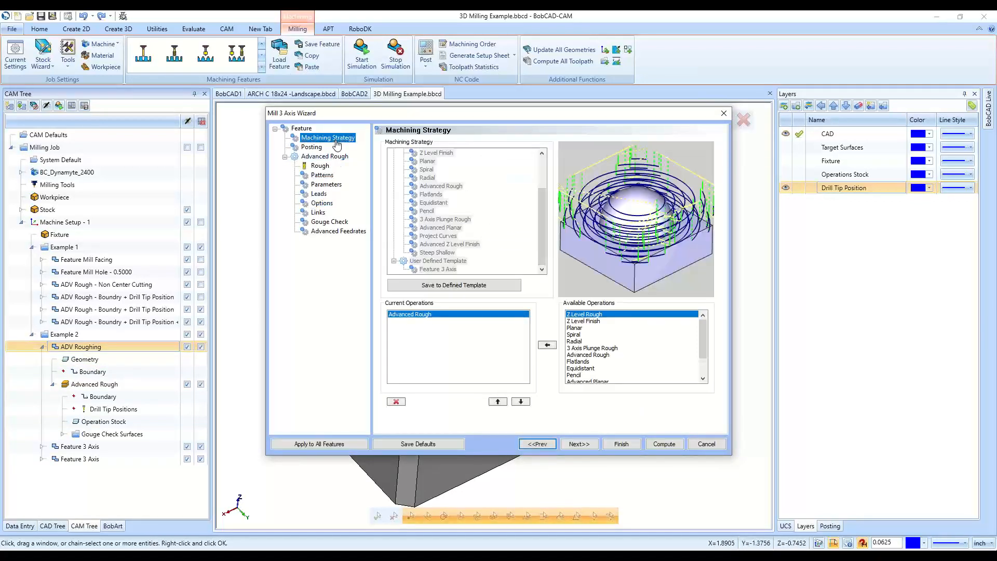
left_click(320, 166)
left_click(321, 176)
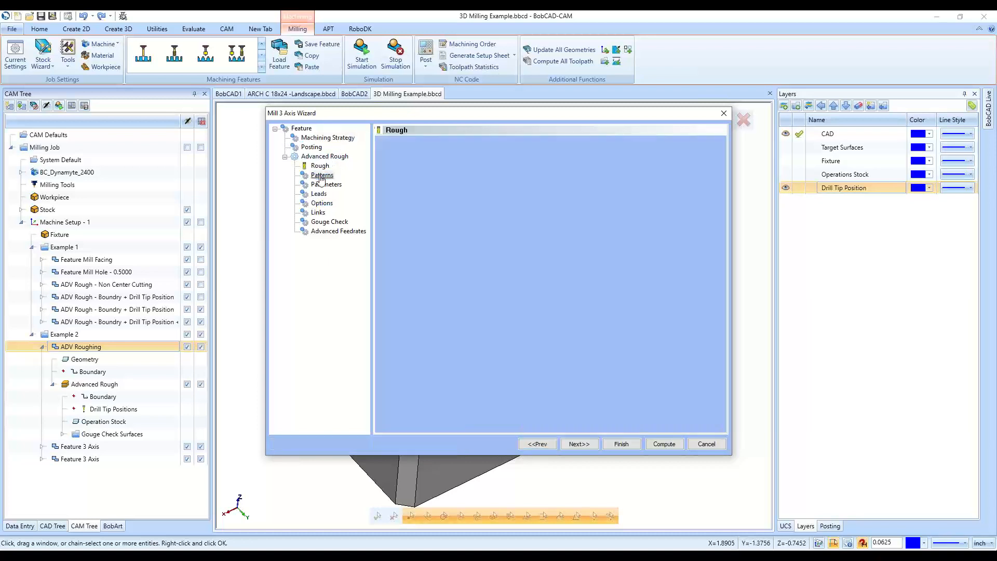
left_click(322, 185)
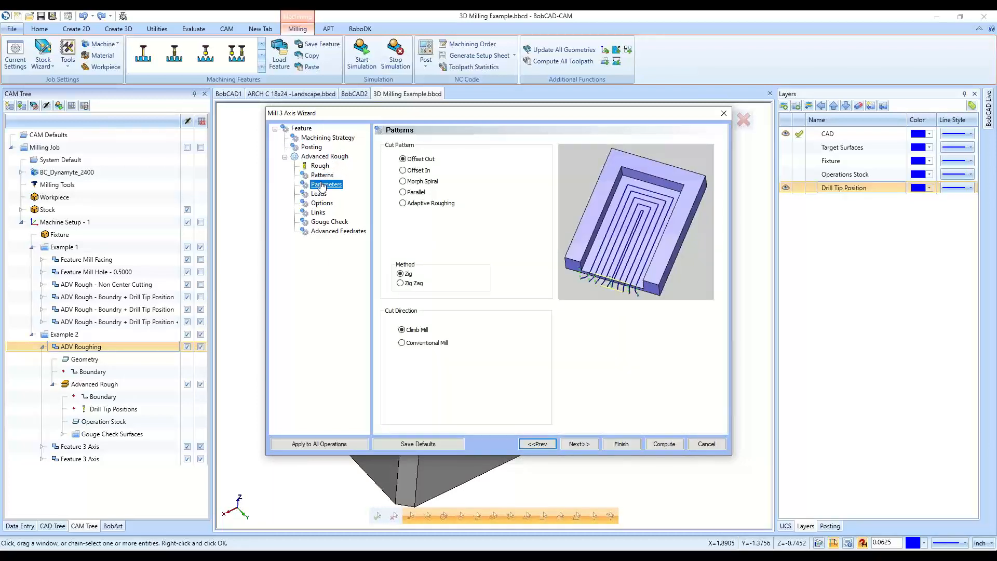
left_click(320, 193)
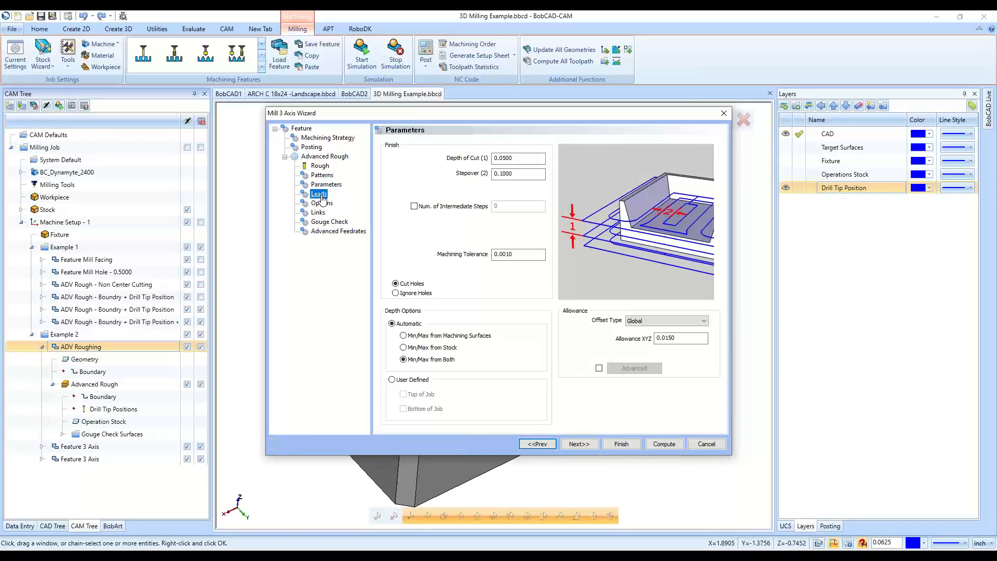
left_click(322, 204)
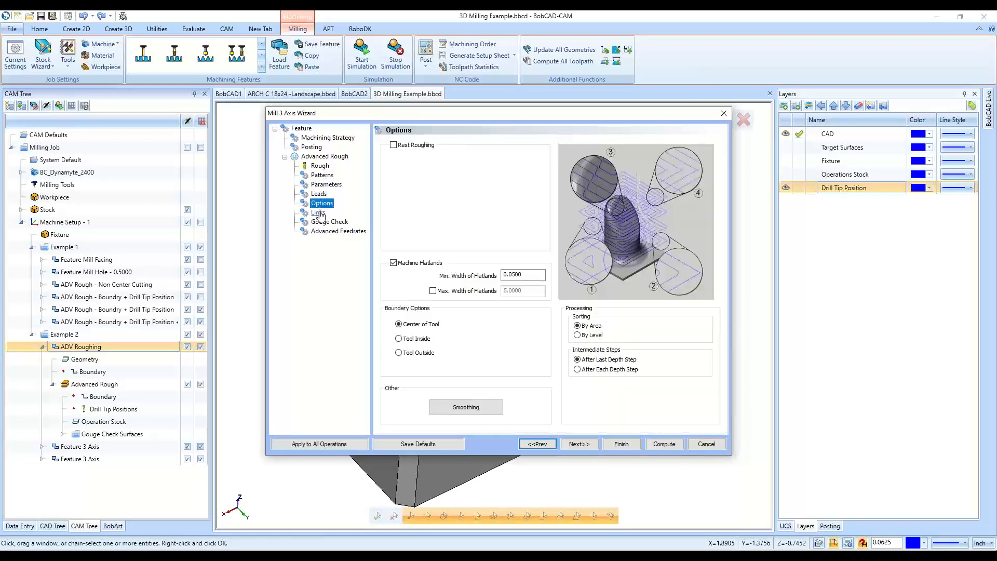
left_click(319, 193)
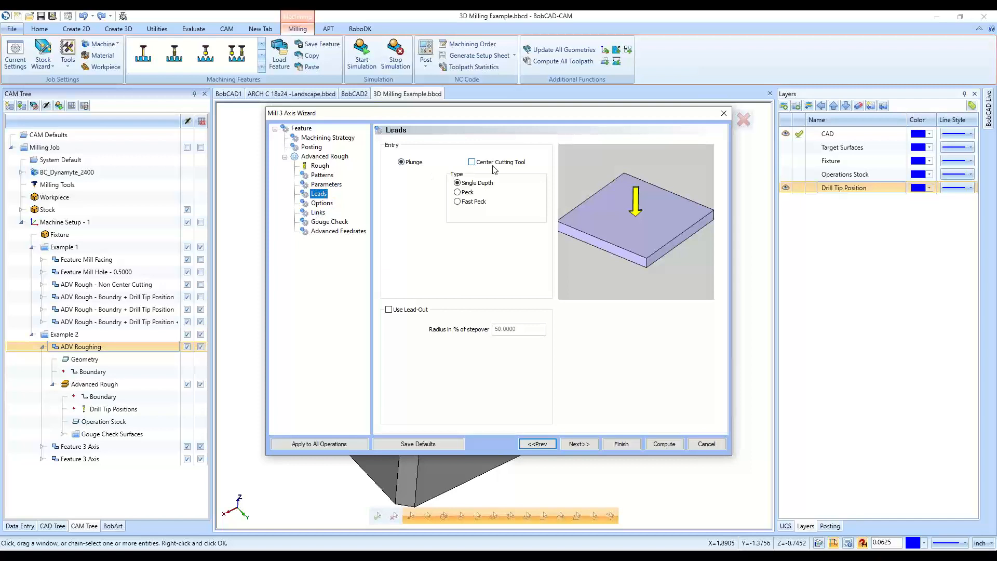
Compare the Leads settings with the model, review the Options, Links and Advanced Feedrates settings, and finish the wizard
left_click_drag(378, 113, 736, 112)
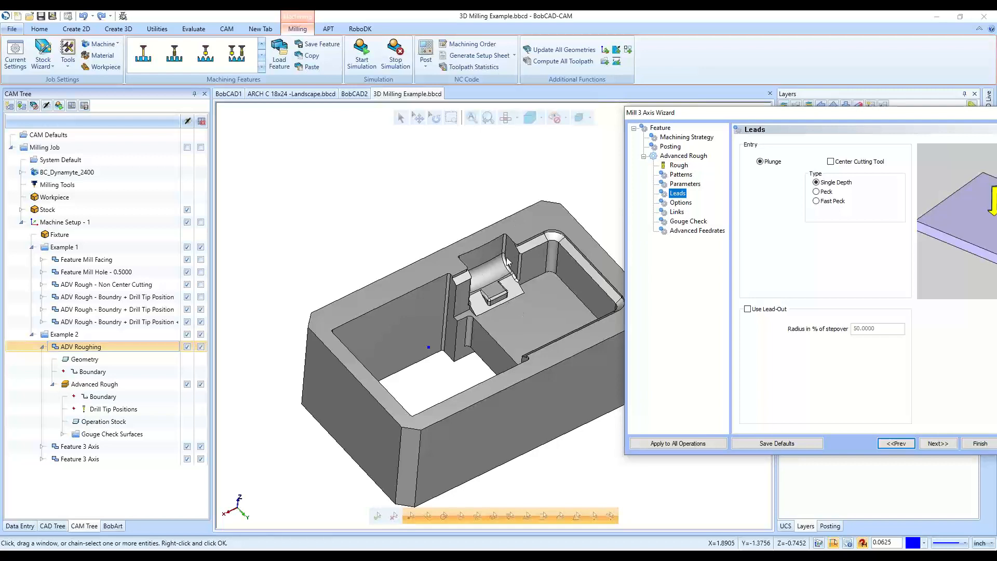
left_click_drag(694, 113, 322, 103)
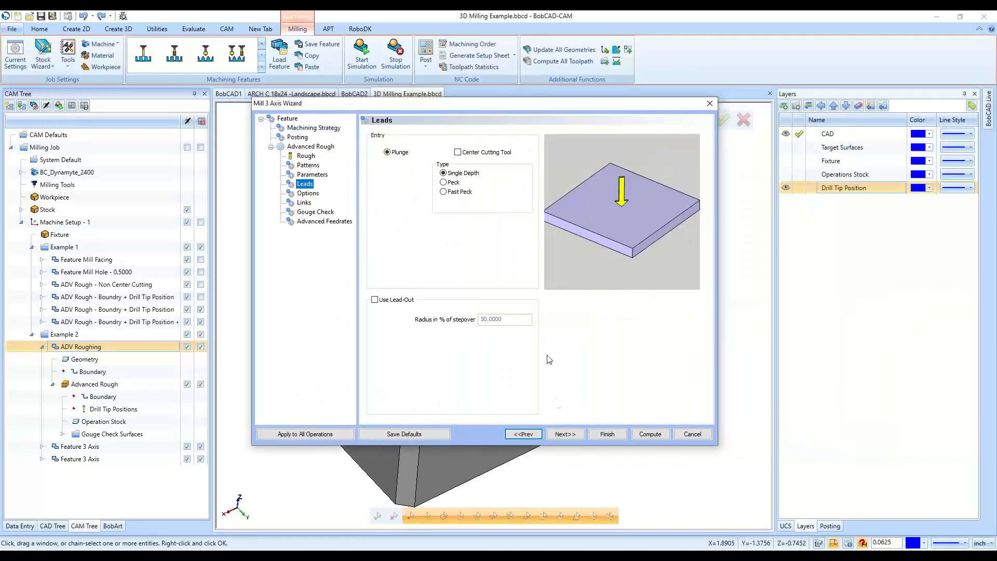
left_click(565, 434)
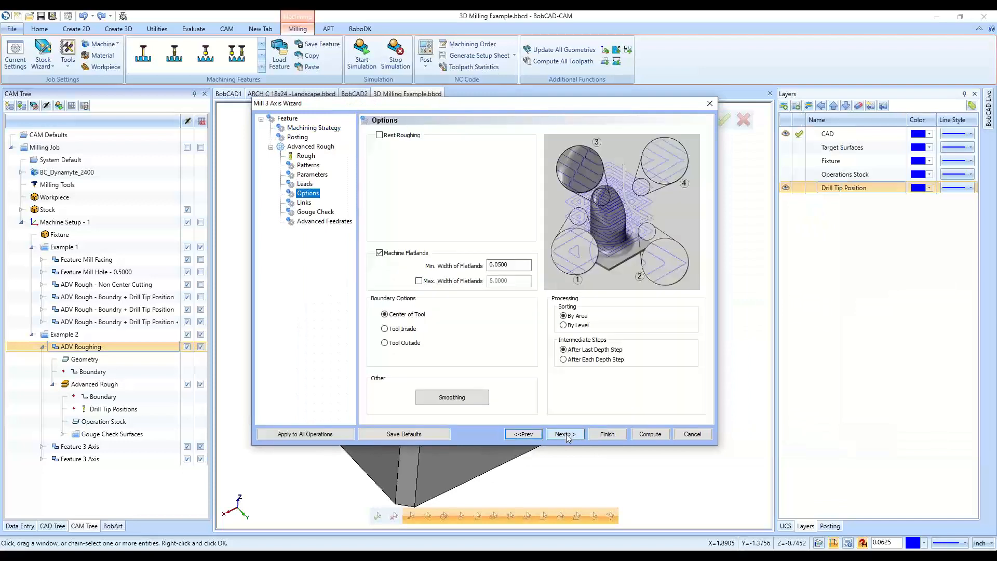
left_click(565, 435)
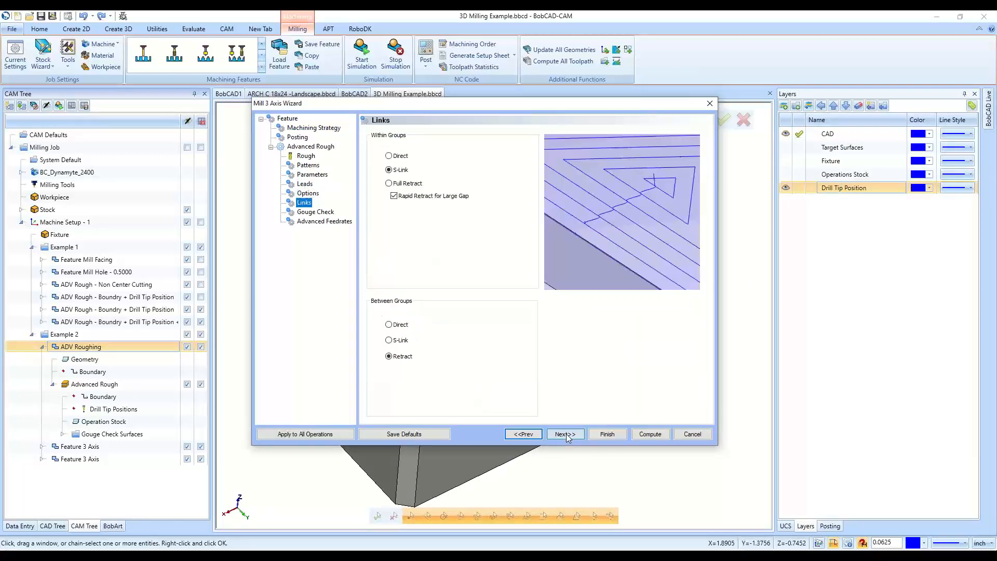
left_click(566, 434)
left_click(568, 435)
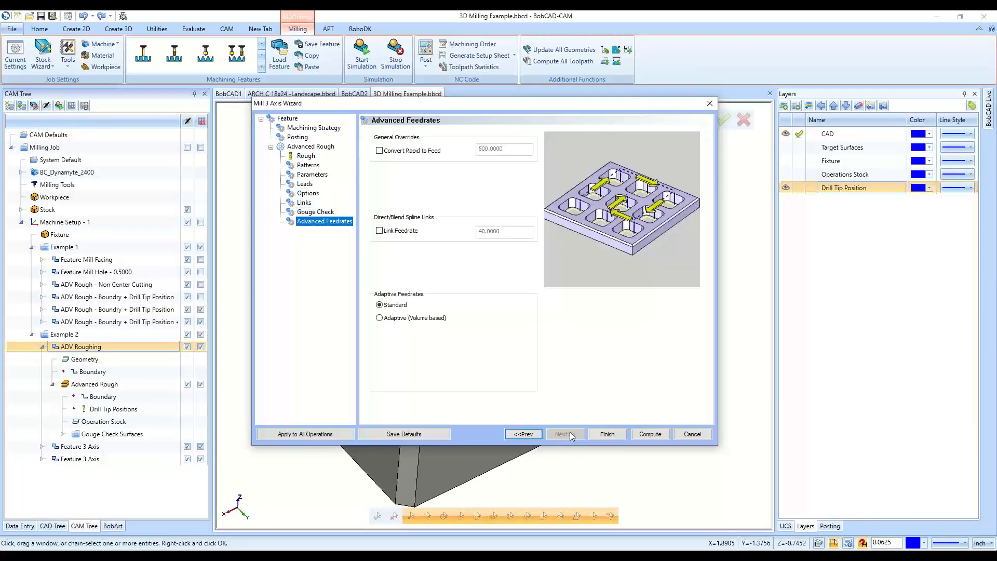
left_click(605, 434)
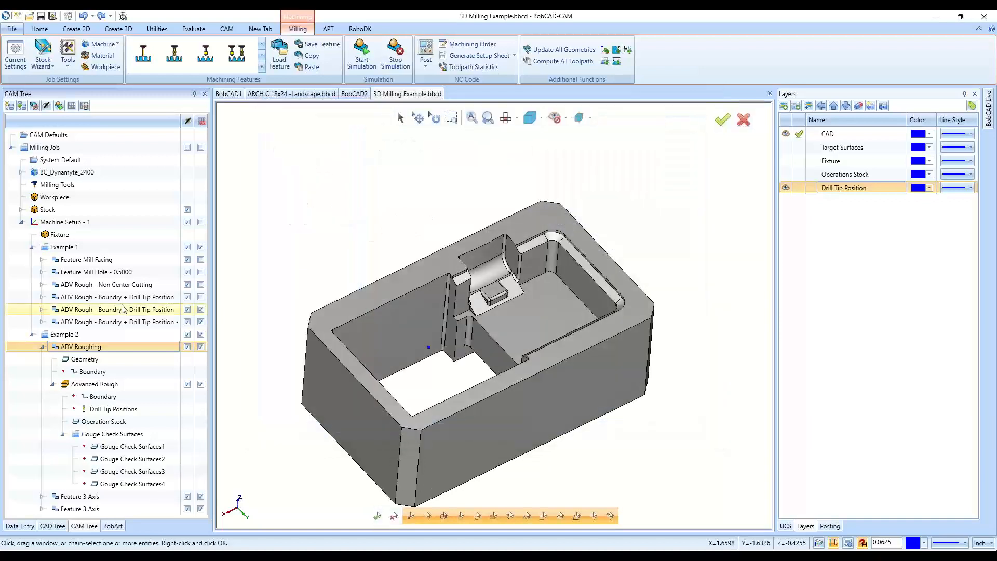
Examine the Boundary and Drill Tip Positions entries of the Advanced Rough operation in ADV Roughing
left_click(115, 410)
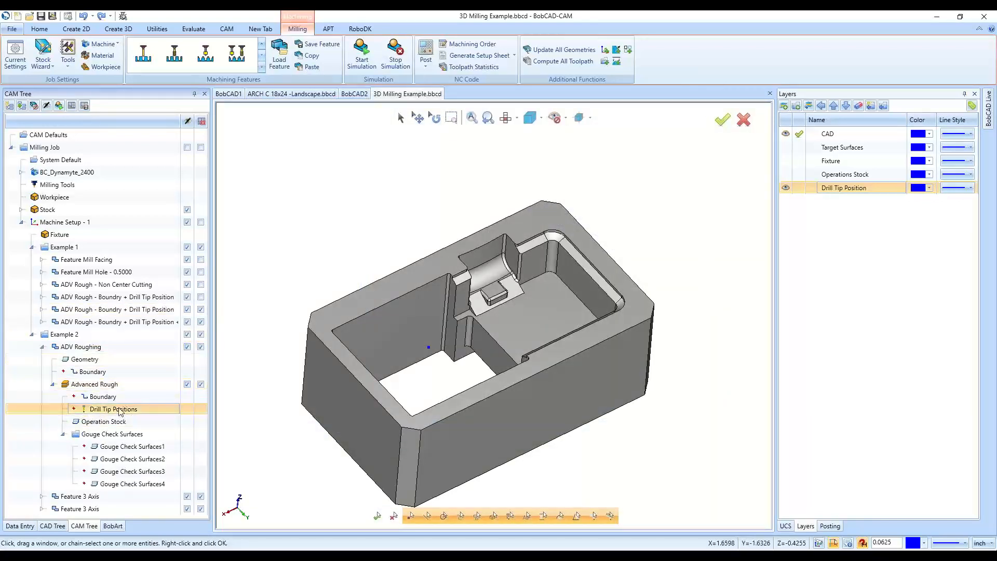
left_click(43, 348)
left_click(78, 348)
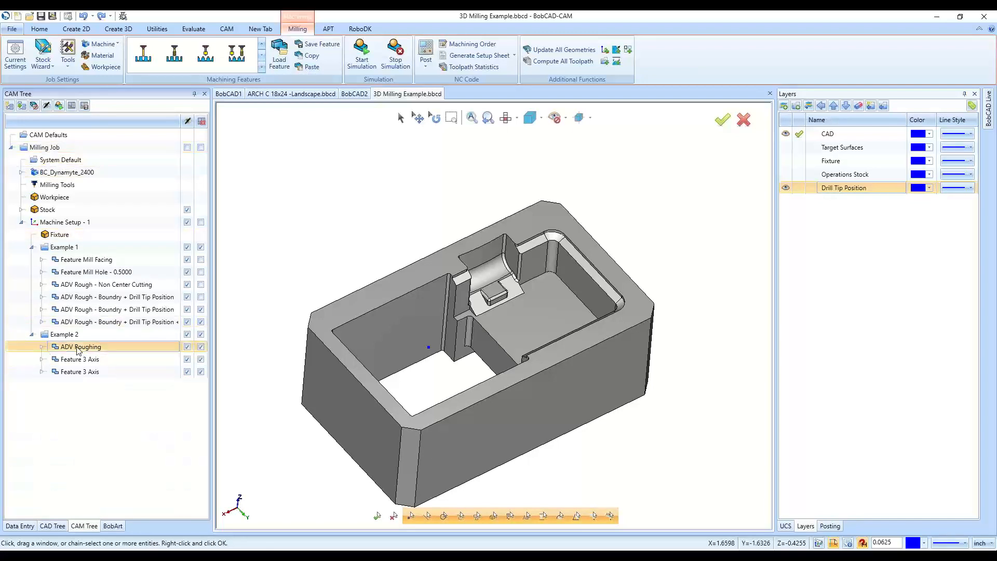
left_click(44, 348)
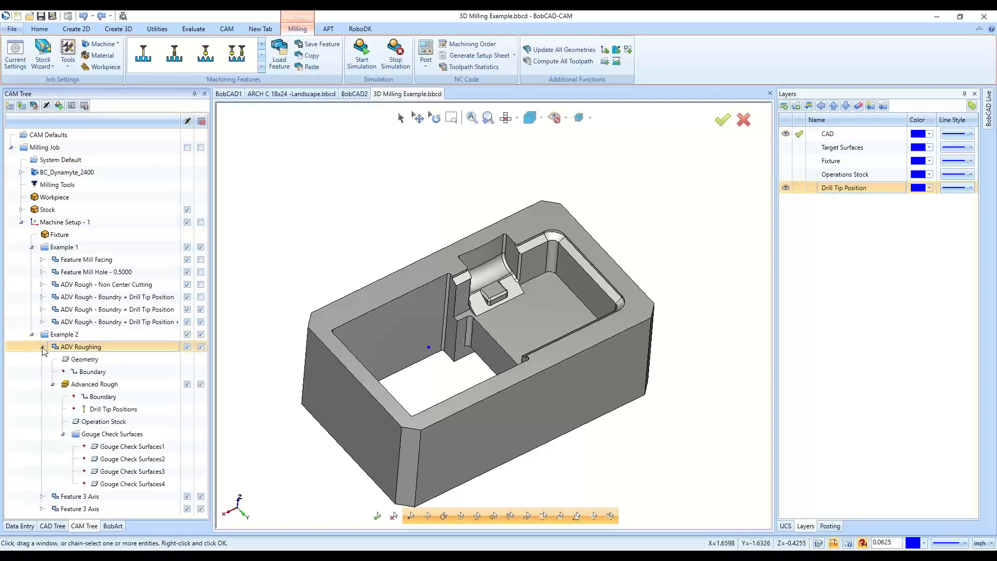
left_click(52, 384)
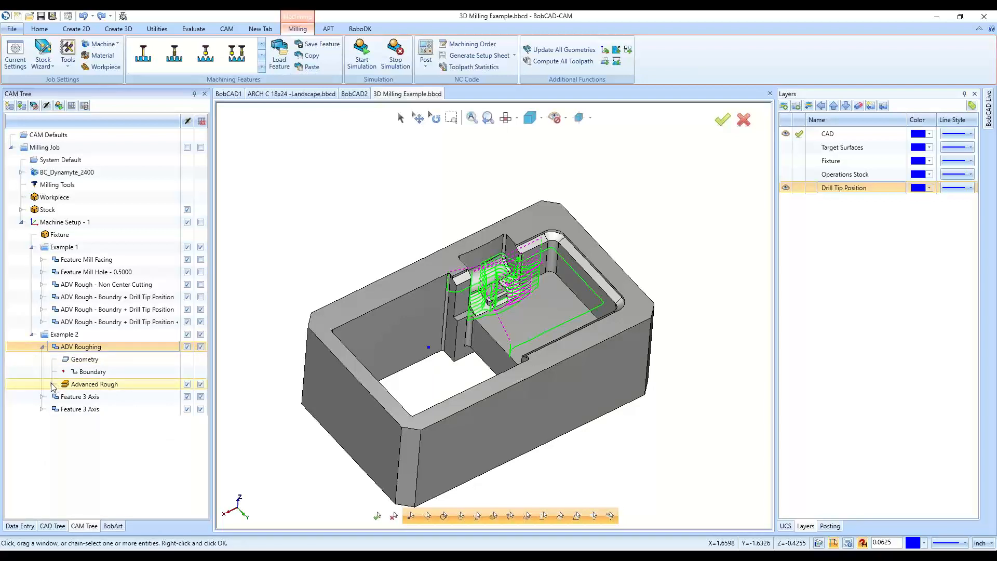
left_click(52, 385)
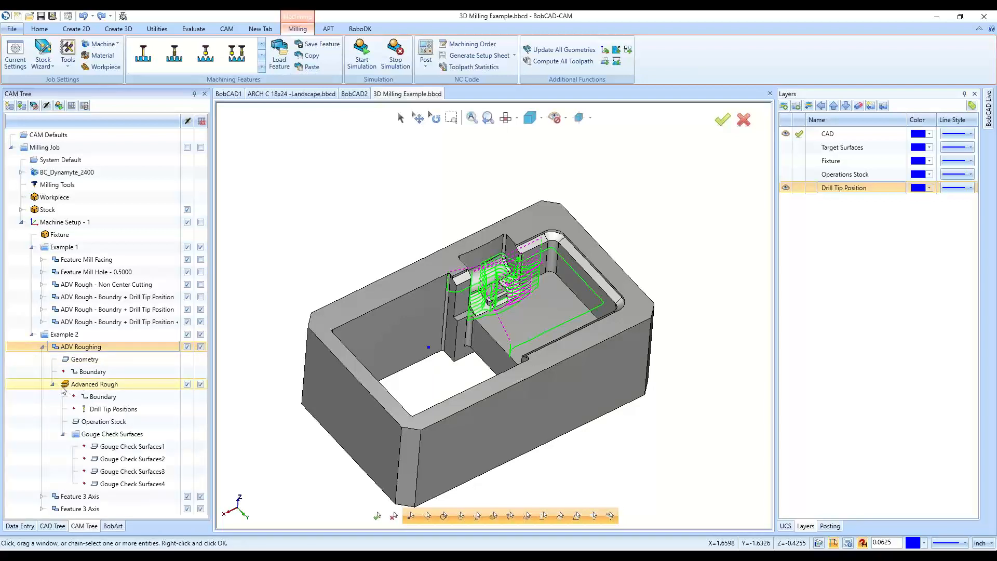
left_click(95, 398)
left_click(96, 409)
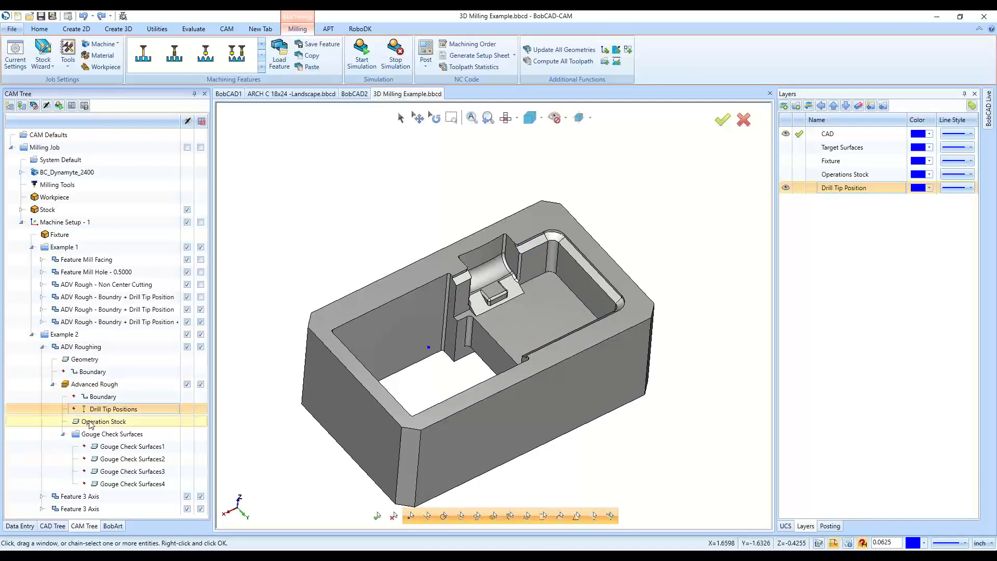
Highlight the Operation Stock of the Advanced Rough operation and inspect its surfaces around the pocket
left_click(91, 422)
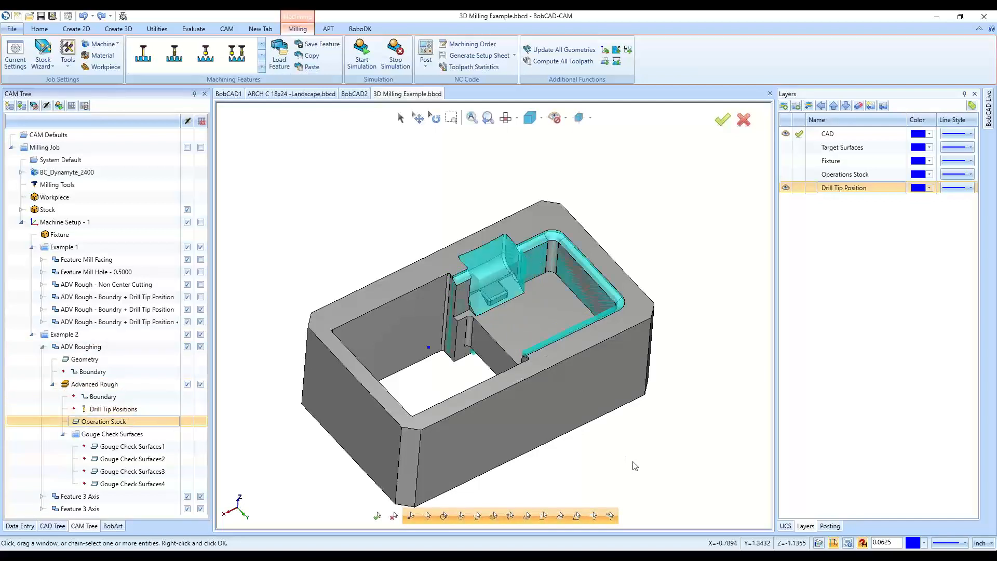
middle_click_drag(633, 463, 512, 319)
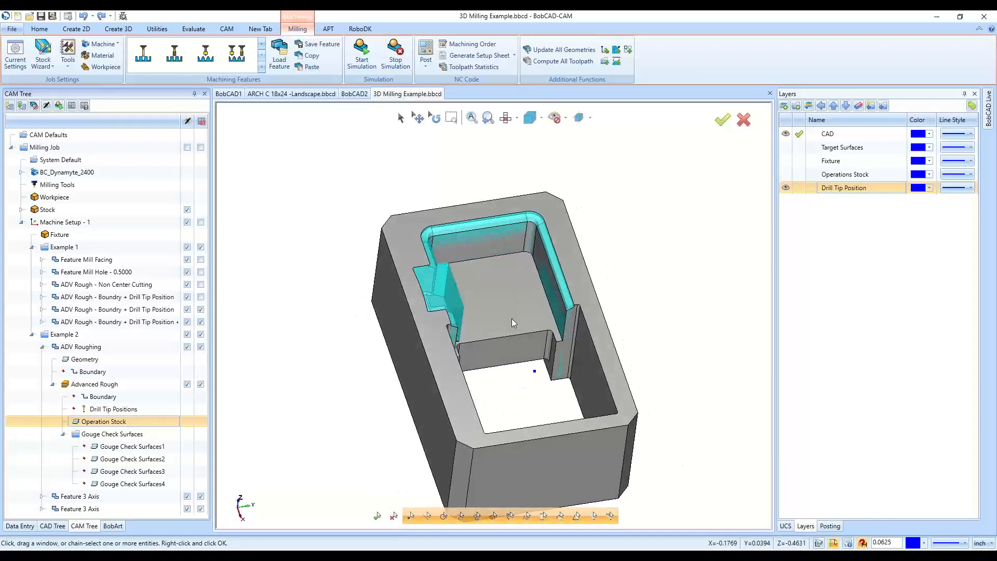
scroll(525, 269, "up", 5)
middle_click_drag(571, 328, 571, 324)
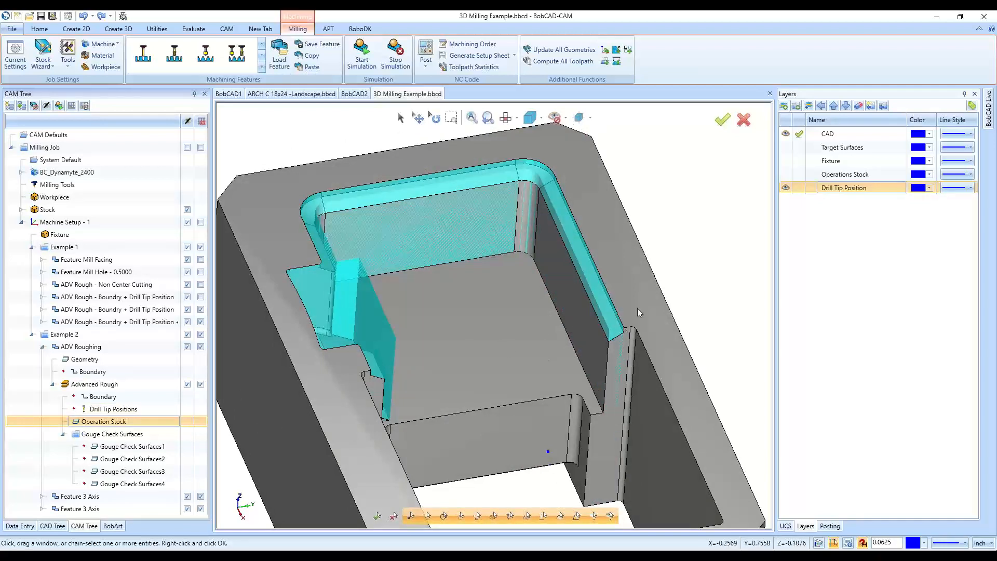
scroll(491, 308, "down", 3)
scroll(486, 314, "down", 3)
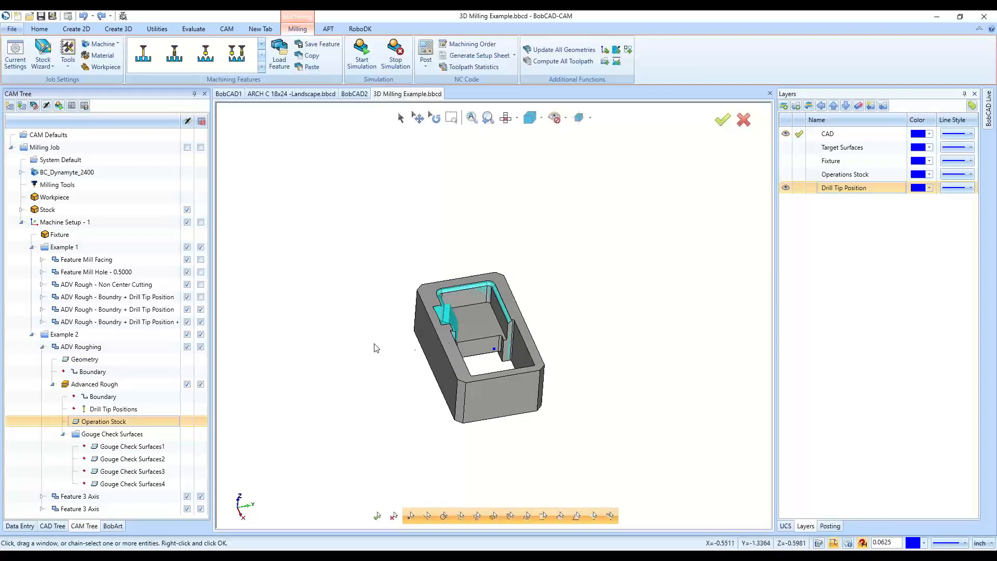
Check the stock entries of the Equidistant operation in the last Feature 3 Axis of Example 2
left_click(42, 347)
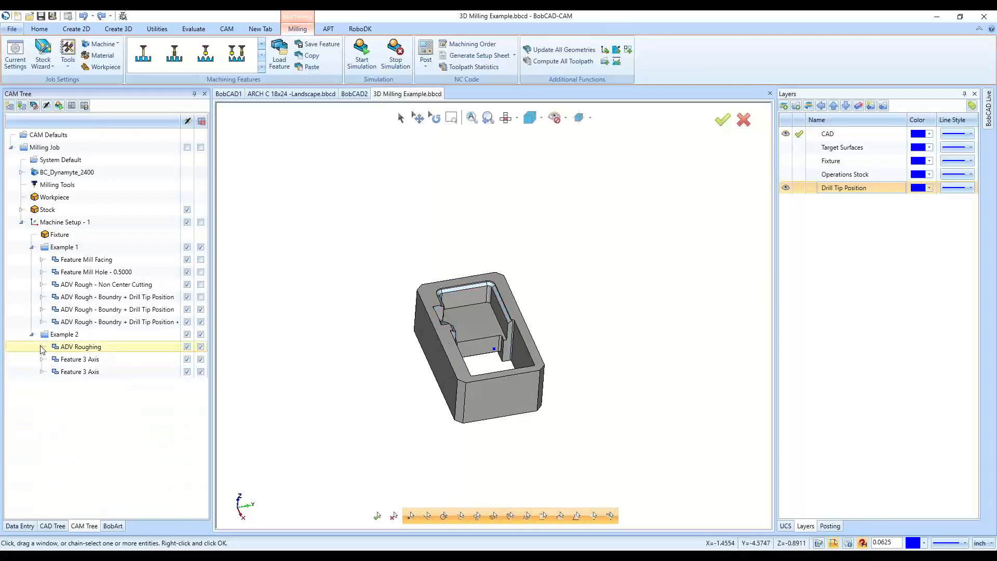
left_click(43, 372)
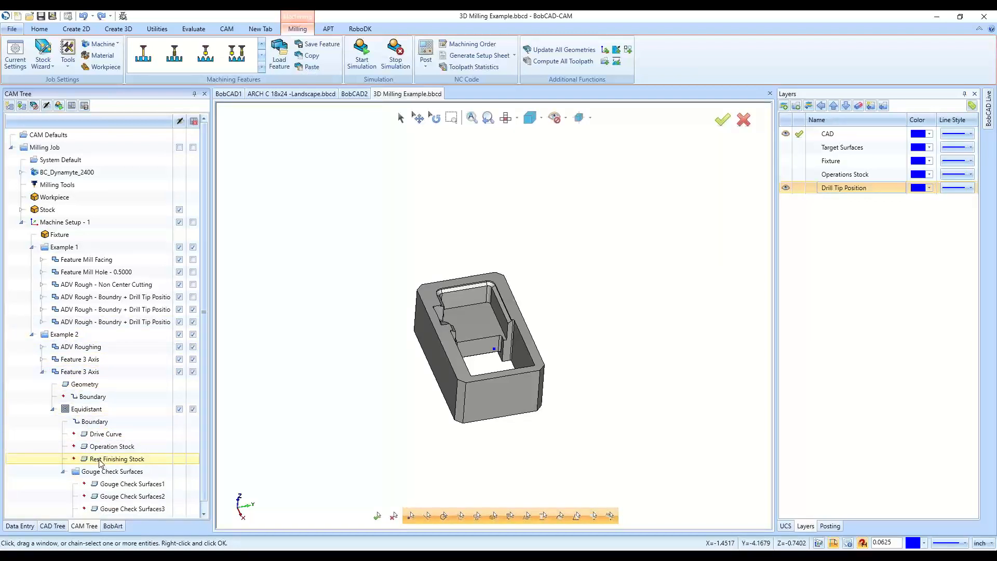
left_click(42, 372)
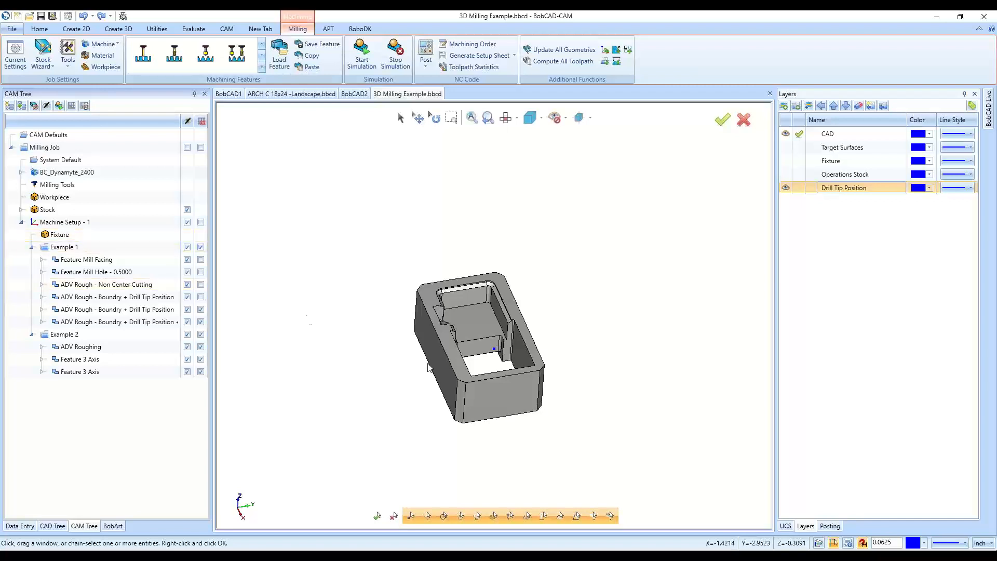
Add a new layer to the layer list below Drill Tip Position
scroll(501, 333, "up", 3)
middle_click_drag(557, 354, 553, 346)
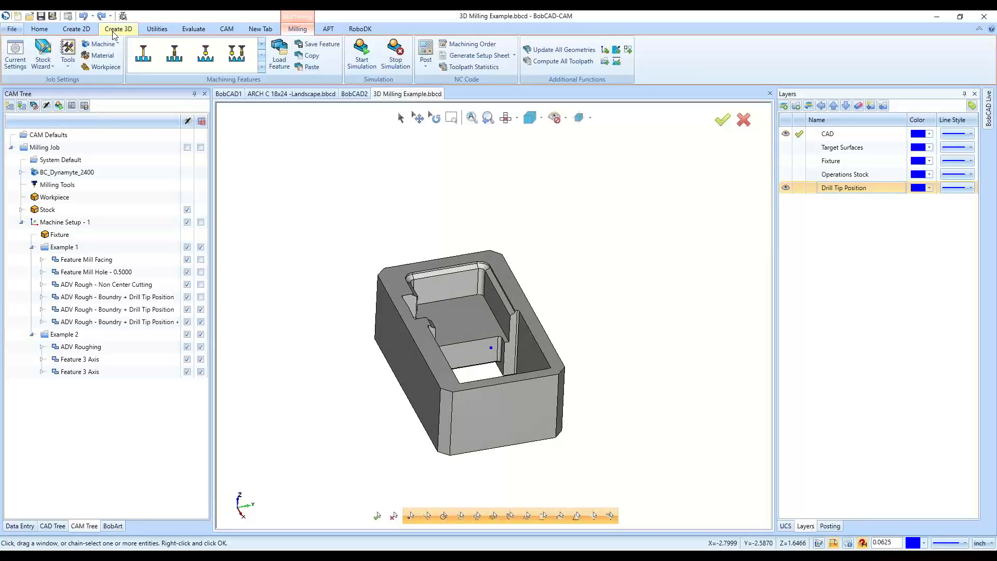
left_click(829, 254)
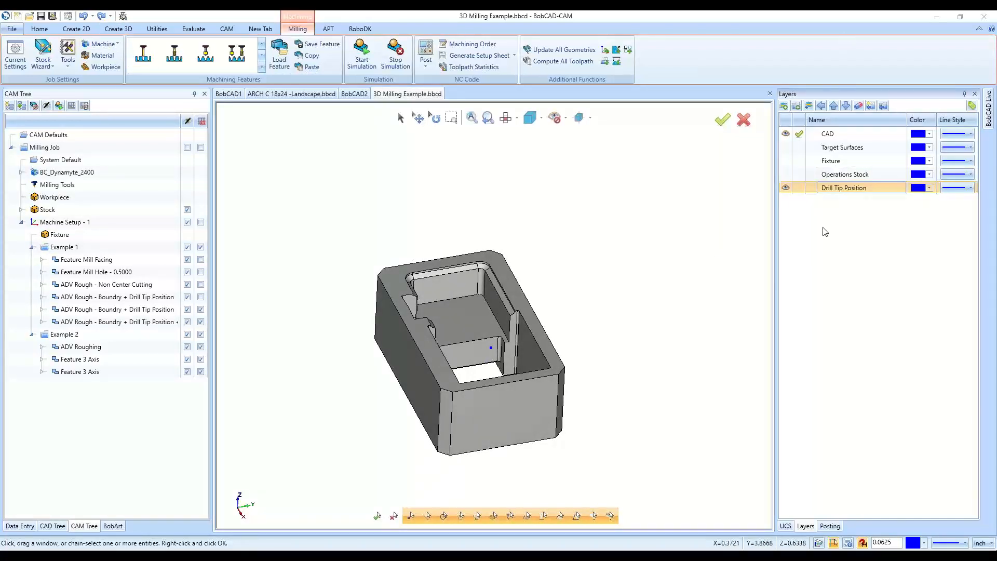
right_click(825, 231)
left_click(847, 235)
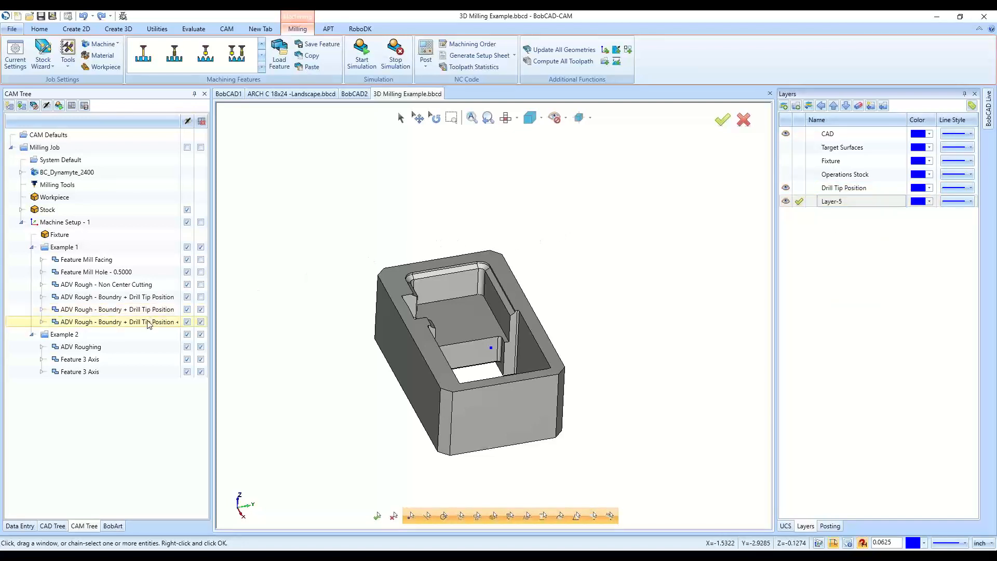
Assign the part solid to Layer-5 and hide the CAD and Drill Tip Position layers
middle_click_drag(563, 416, 316, 312)
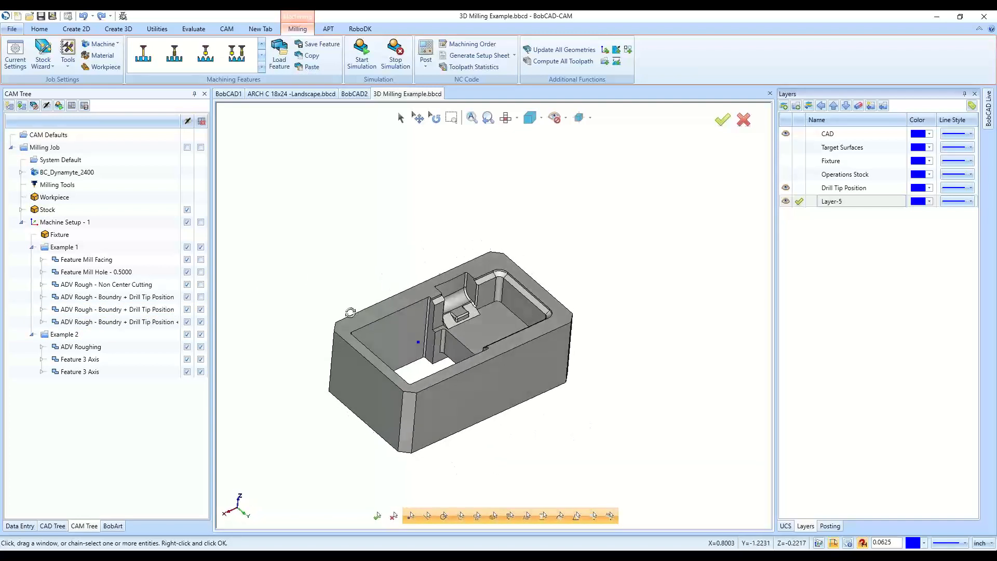
left_click(831, 201)
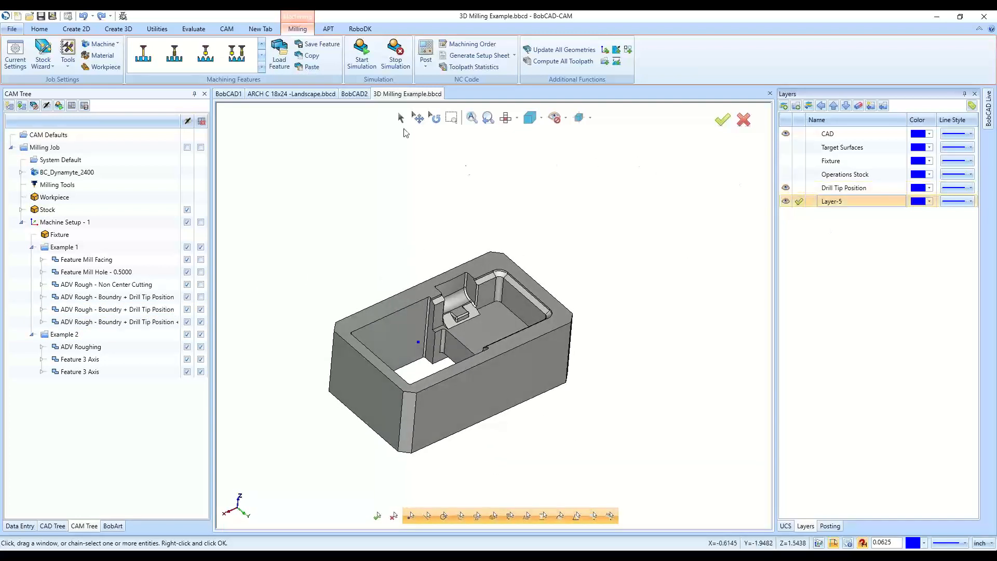
left_click(503, 341)
right_click(259, 192)
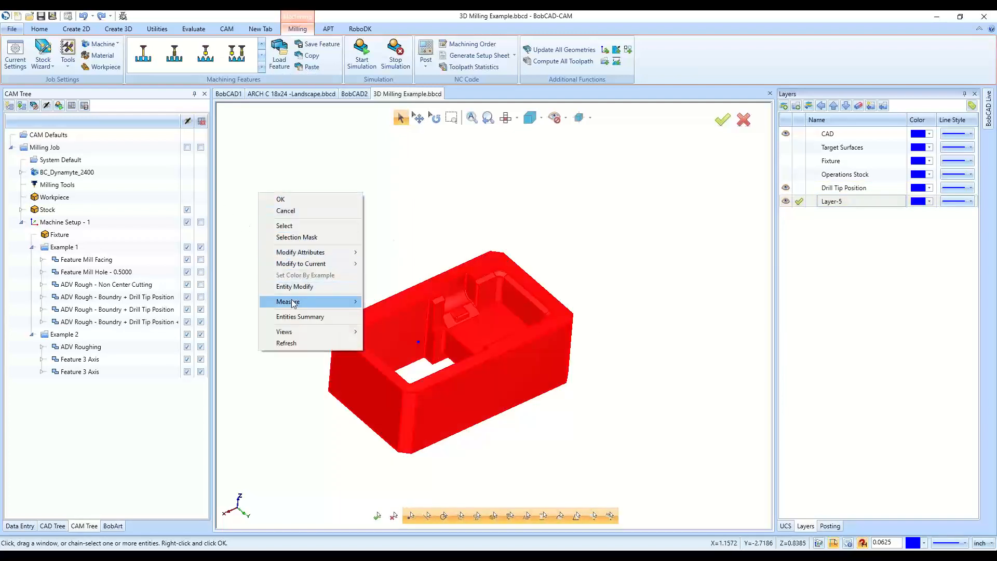
mouse_move(292, 300)
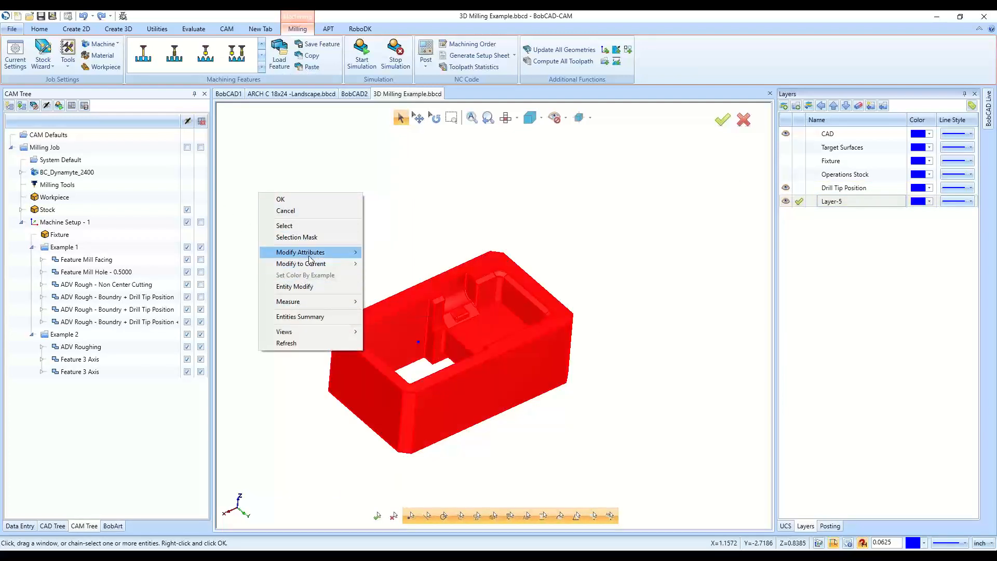
mouse_move(310, 258)
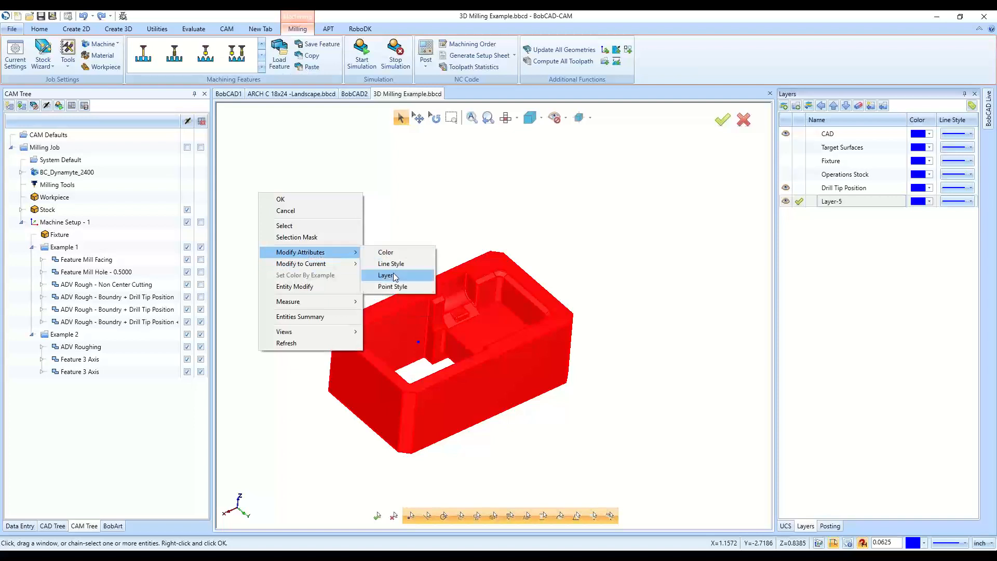
left_click(415, 181)
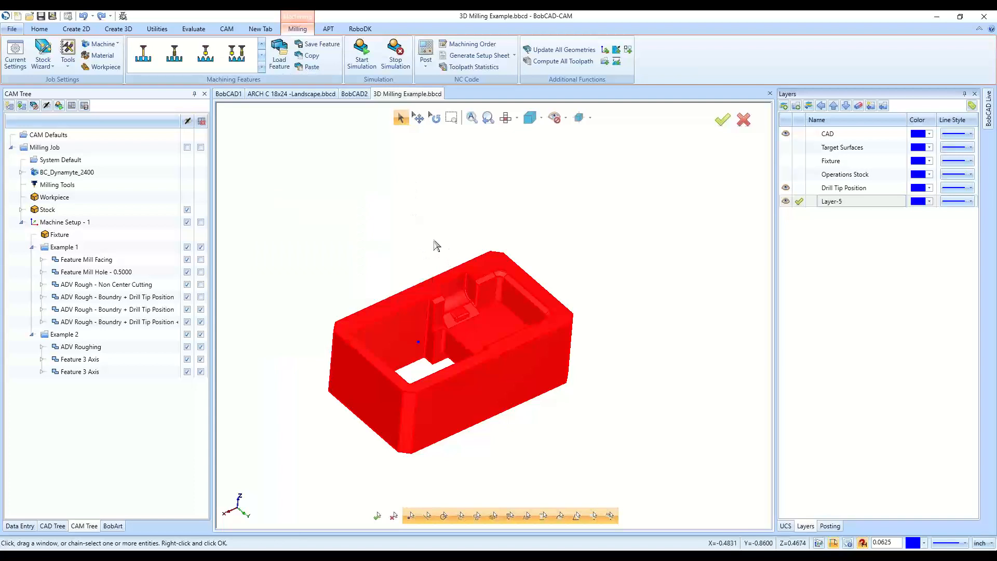
left_click(783, 191)
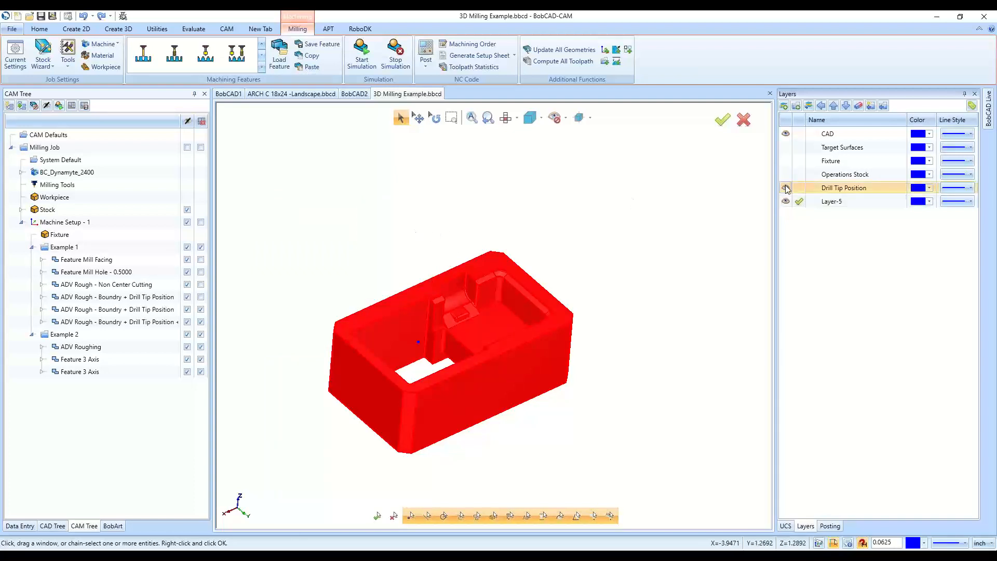
left_click(785, 133)
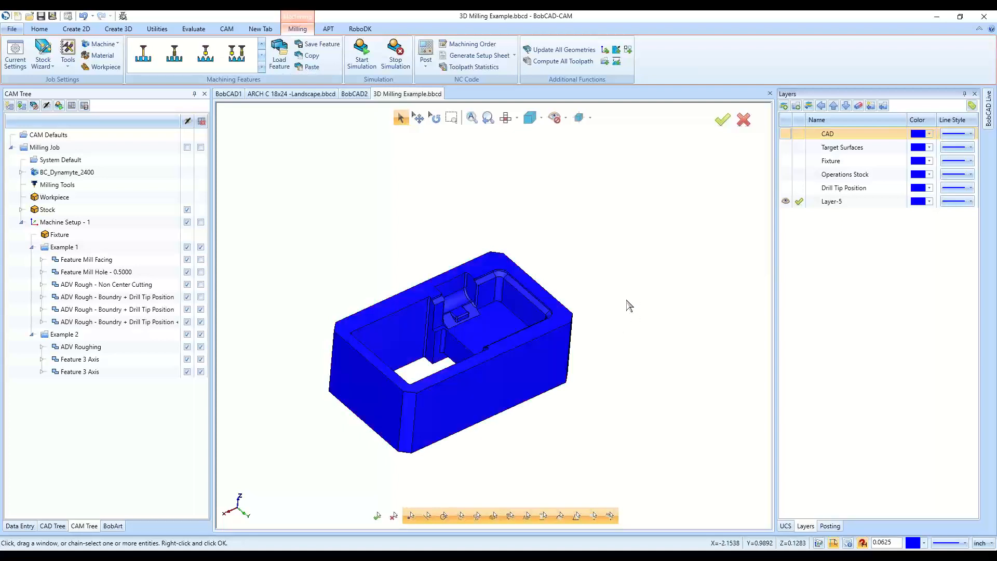
Place a 0.5 by 0.5 inch center-based rectangle over the curved notch beside the upper pocket
middle_click_drag(626, 302, 628, 286)
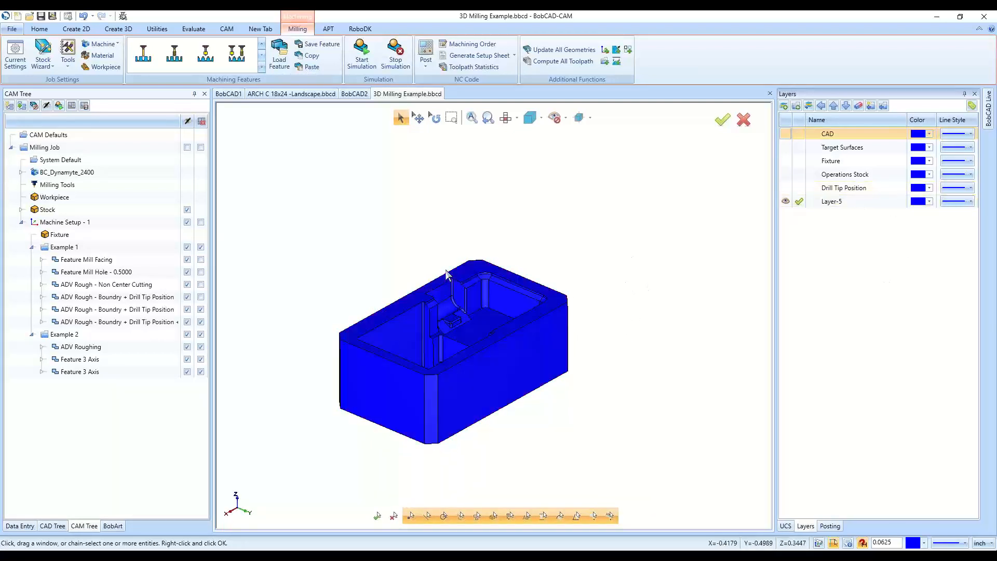
middle_click_drag(467, 306, 482, 345)
left_click(75, 29)
left_click(106, 52)
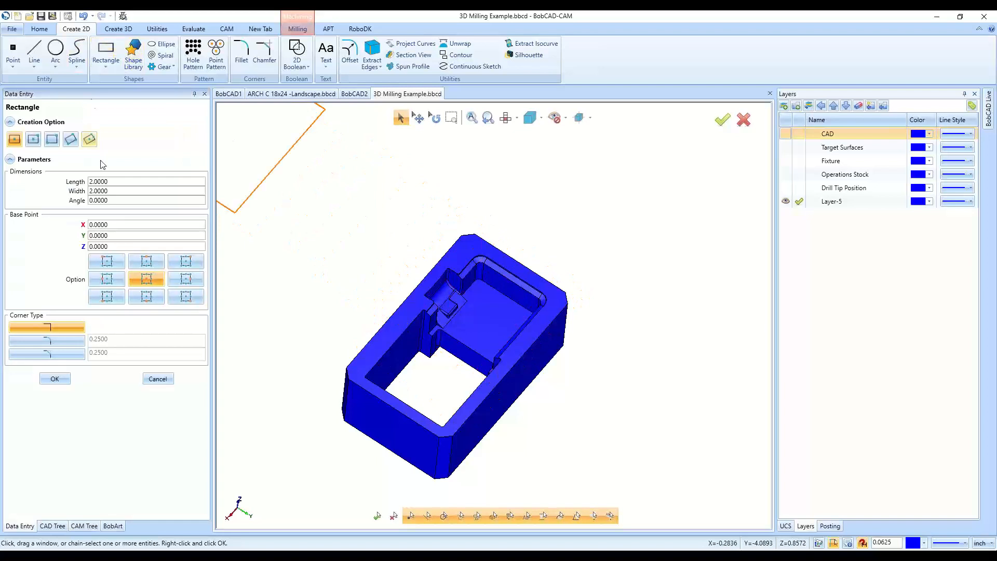
left_click_drag(126, 182, 39, 178)
type(".5")
key("Tab")
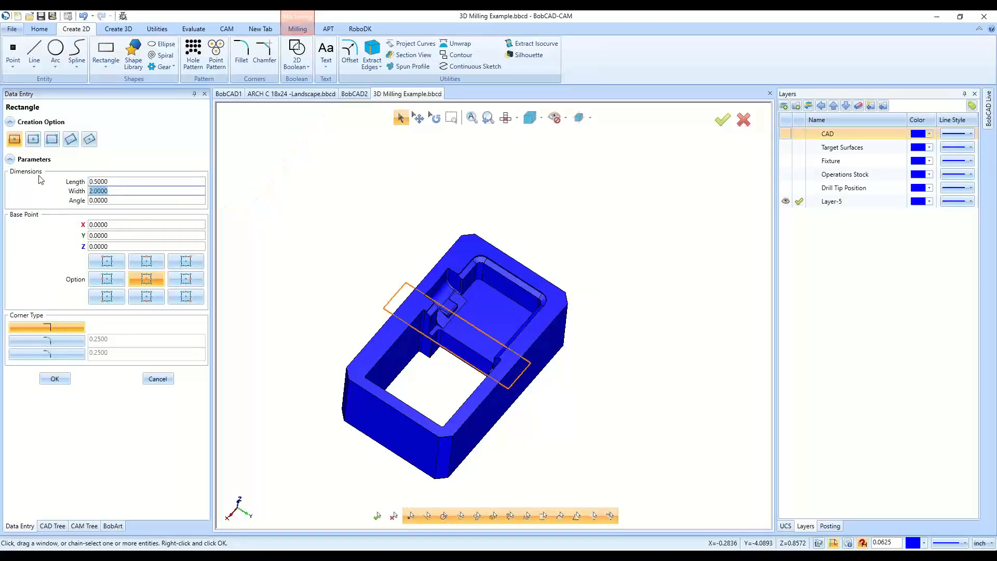
type(".5")
key("Tab")
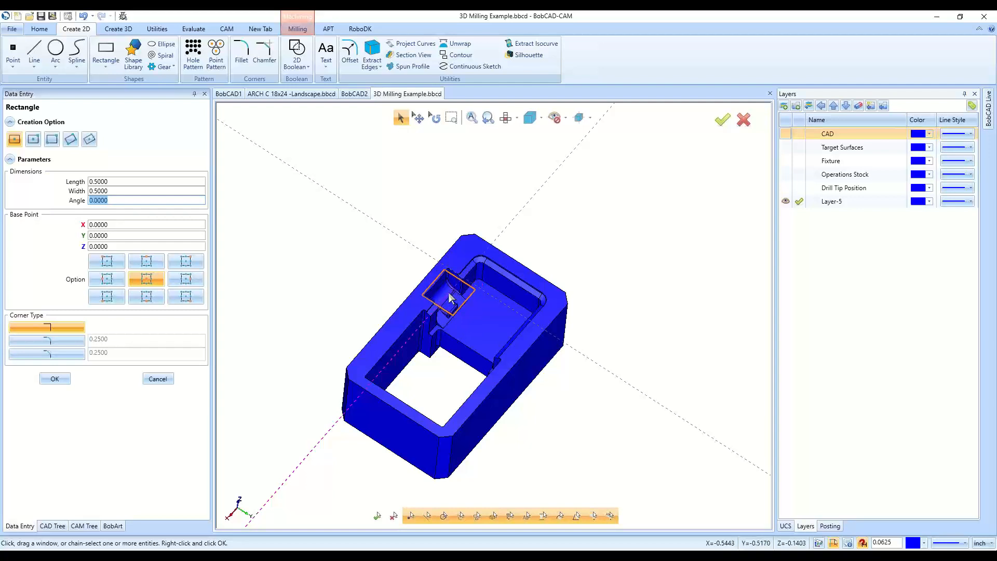
scroll(451, 296, "up", 3)
scroll(449, 297, "up", 2)
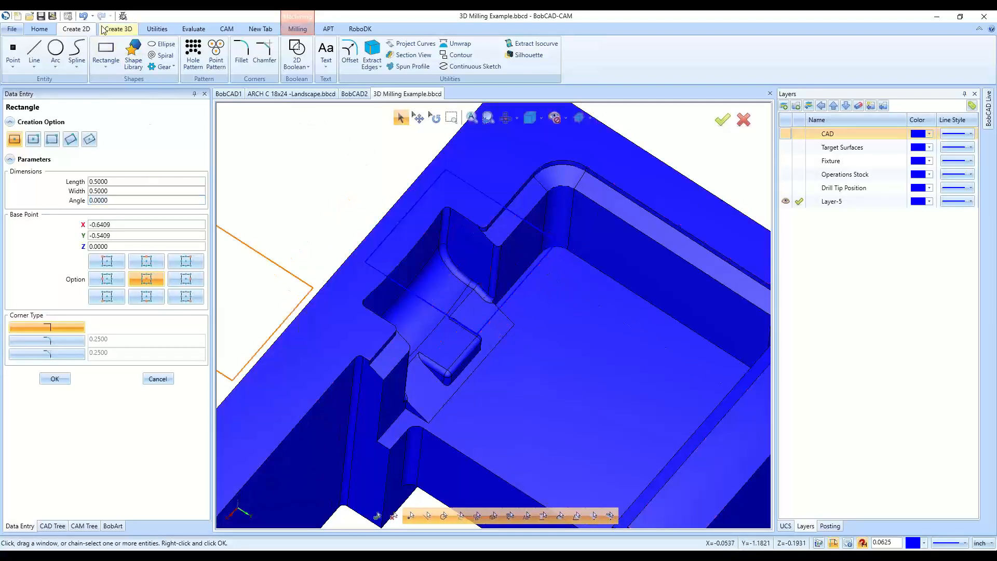
left_click(119, 29)
left_click(98, 52)
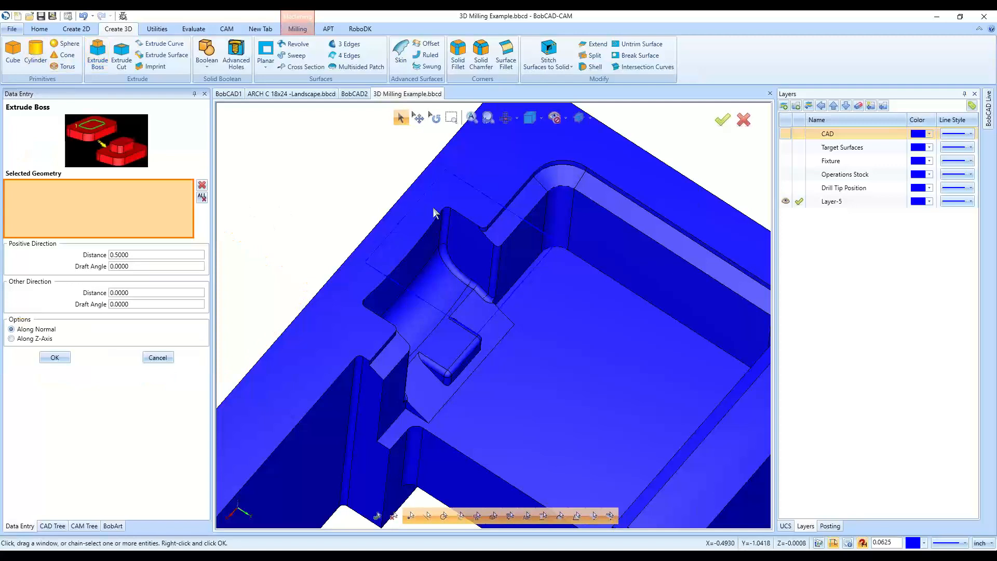
right_click(313, 182)
left_click(269, 210)
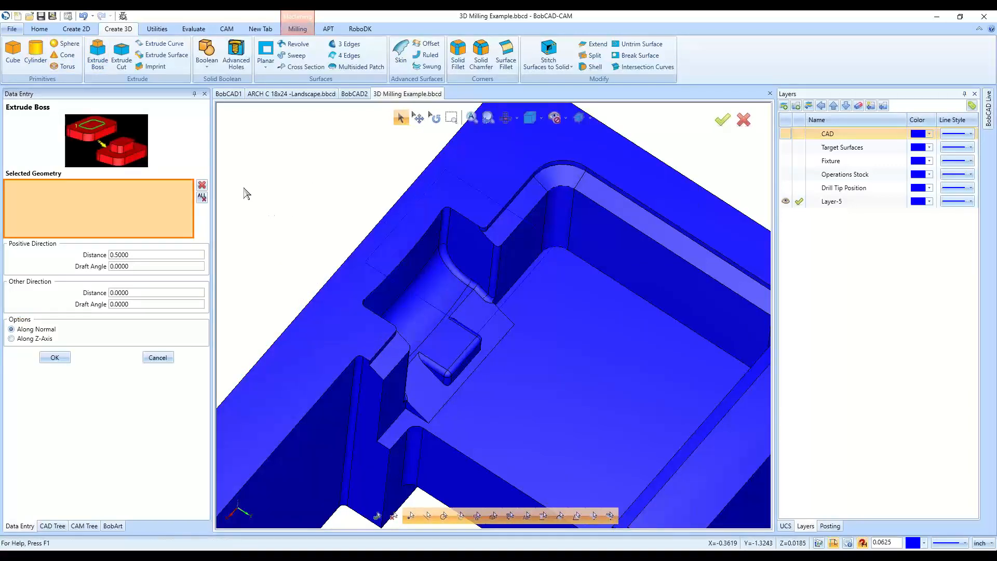
left_click(158, 358)
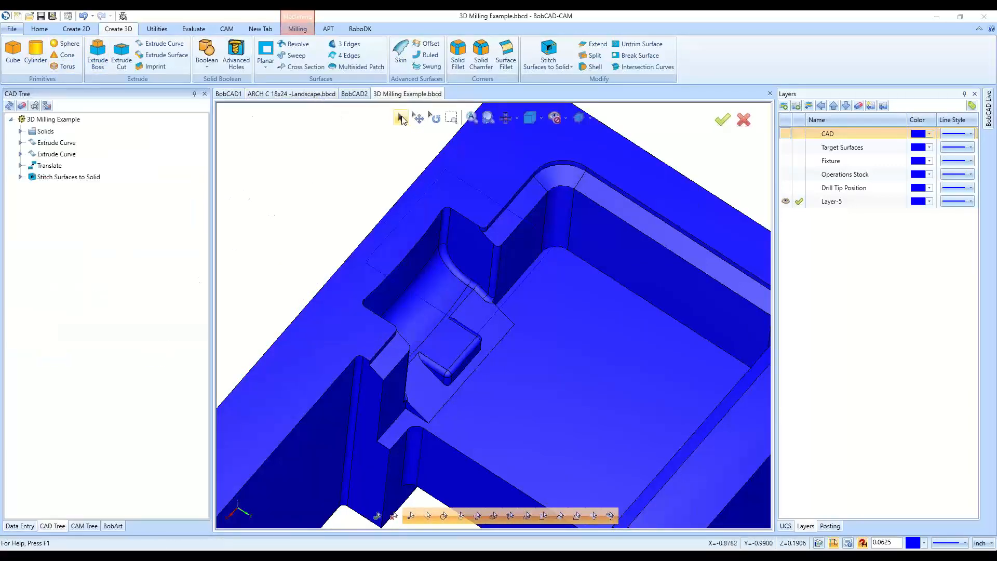
Change the color of the blue part solid to light gray
left_click(332, 356)
right_click(285, 196)
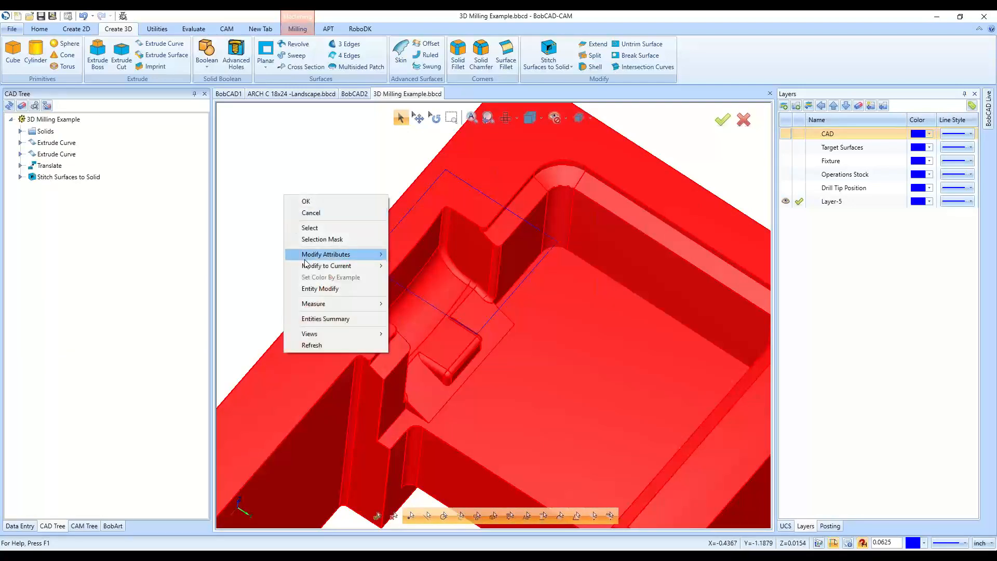
mouse_move(309, 254)
left_click(411, 254)
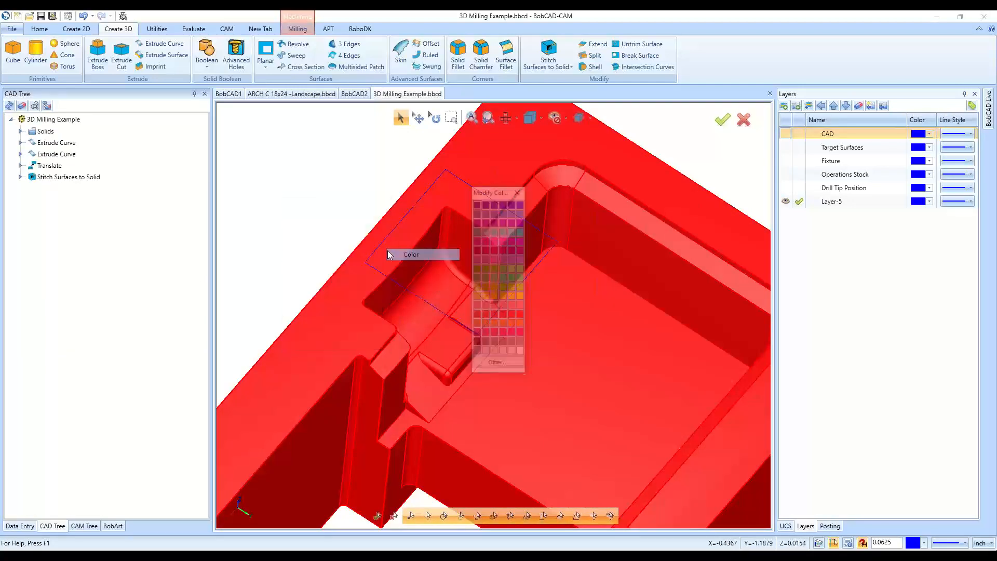
left_click(521, 343)
scroll(301, 202, "down", 2)
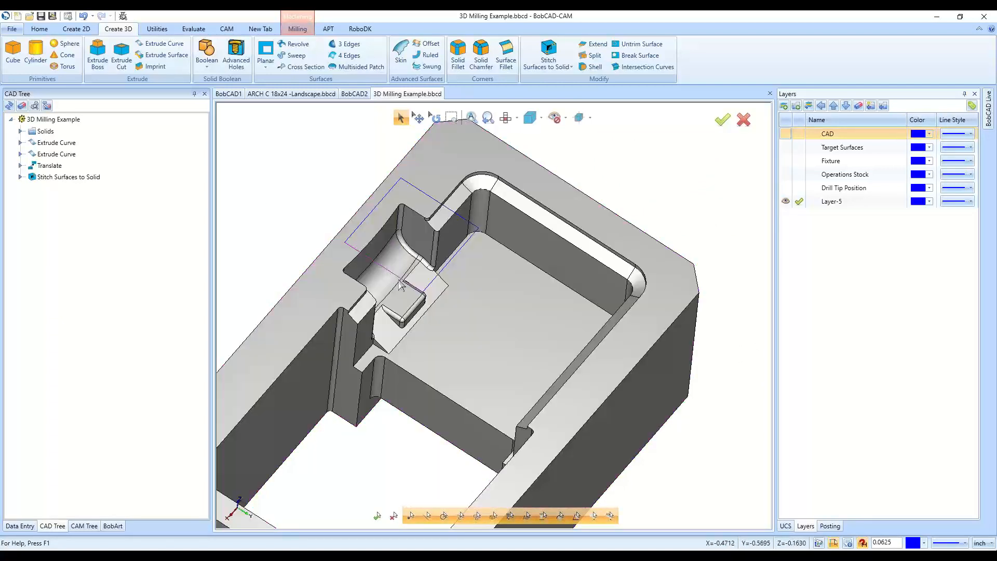
Extrude the rectangle as a boss with positive distance 0, positive draft angle 1 and other-direction distance 1
left_click(96, 62)
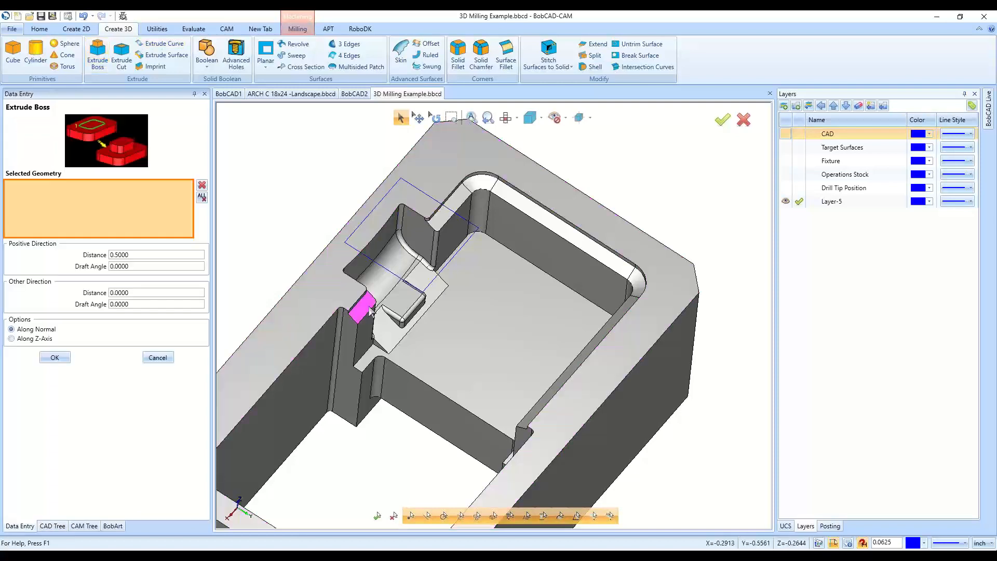
left_click(386, 269, "shift")
scroll(427, 310, "down", 3)
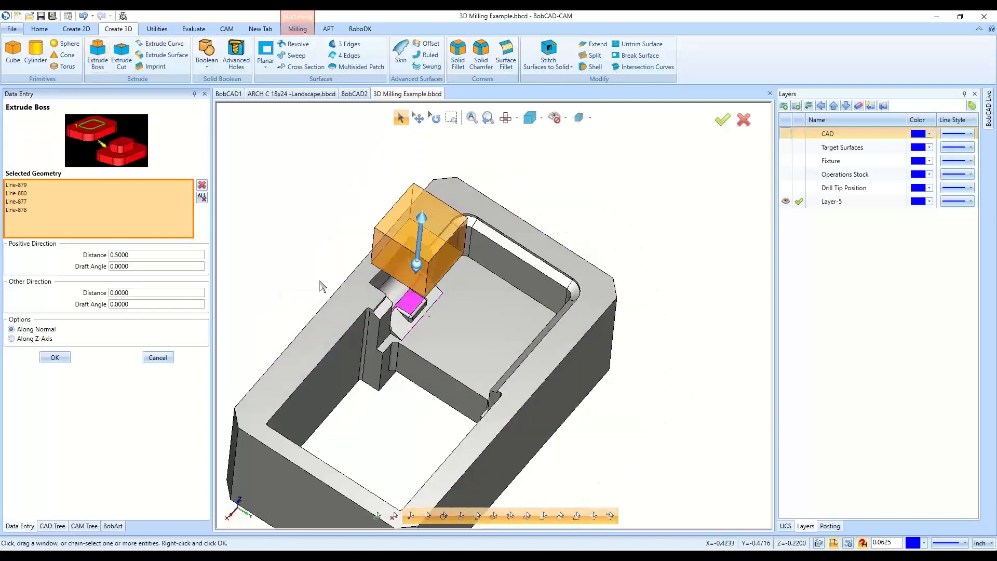
left_click_drag(150, 255, 72, 256)
type("0")
key("Tab")
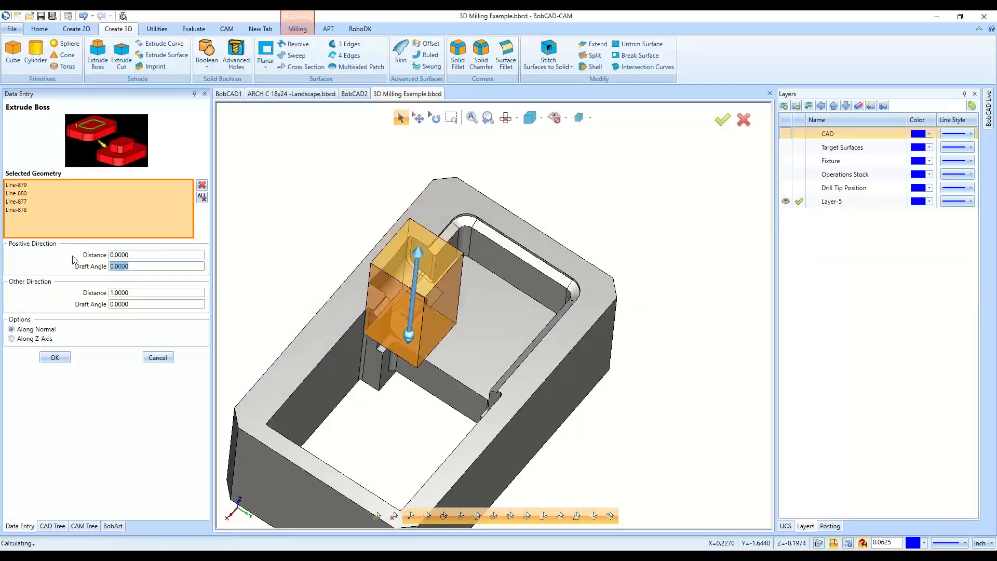
type("1")
key("Tab")
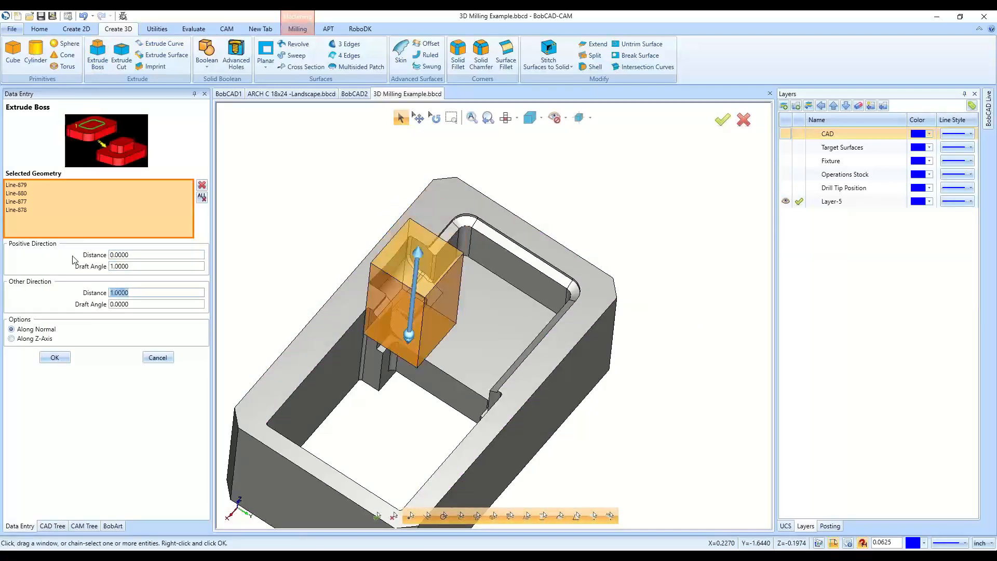
left_click(57, 358)
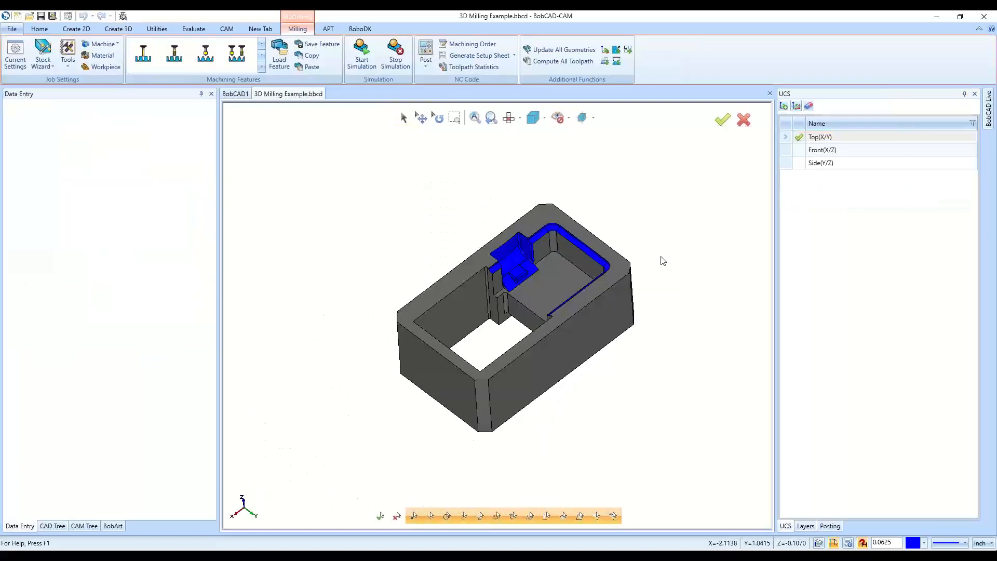
Highlight the Operation Stock of the Advanced Rough operation under ADV Roughing in Example 2 and inspect its surfaces on the part
middle_click_drag(625, 308, 639, 296)
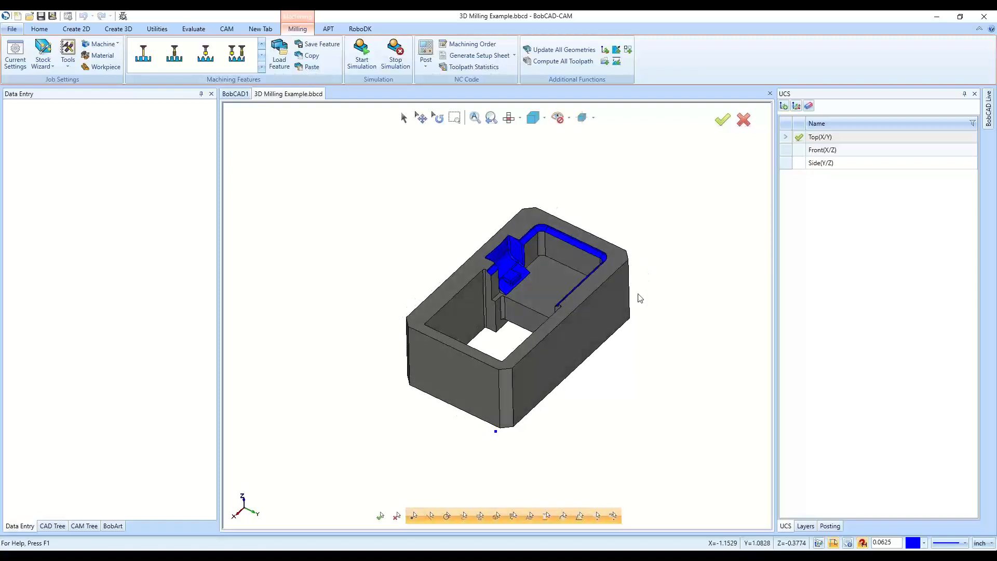
left_click(83, 525)
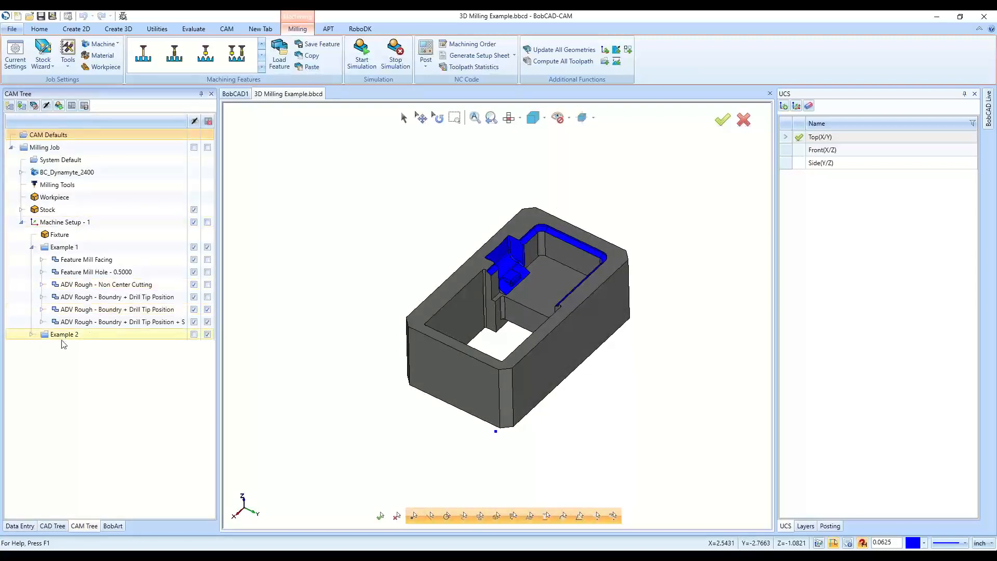
left_click(31, 334)
double_click(72, 347)
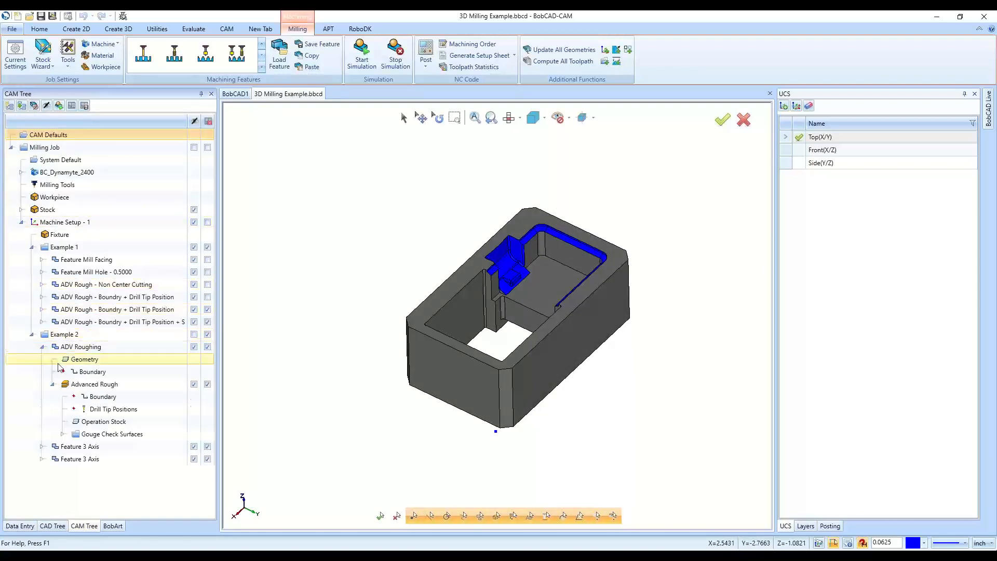
key("Down")
key("Down")
key("Down")
key("Down")
key("Down")
key("Down")
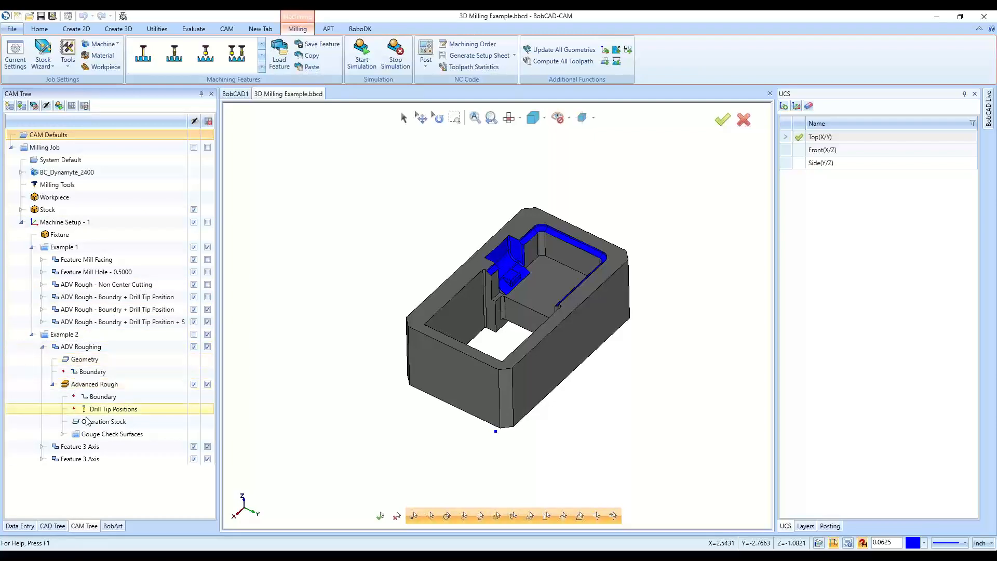
scroll(514, 280, "up", 3)
middle_click_drag(514, 277, 615, 407)
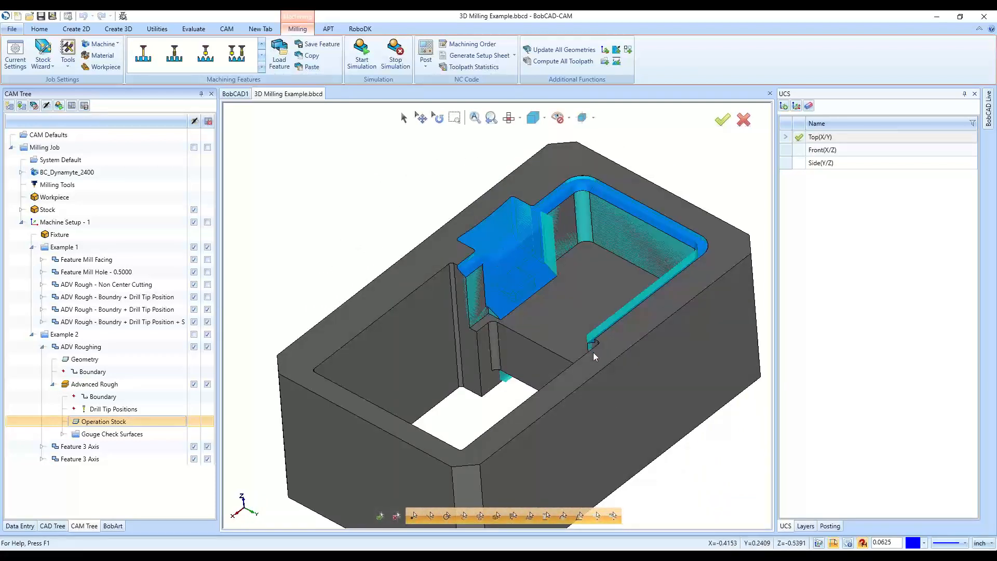
left_click(43, 347)
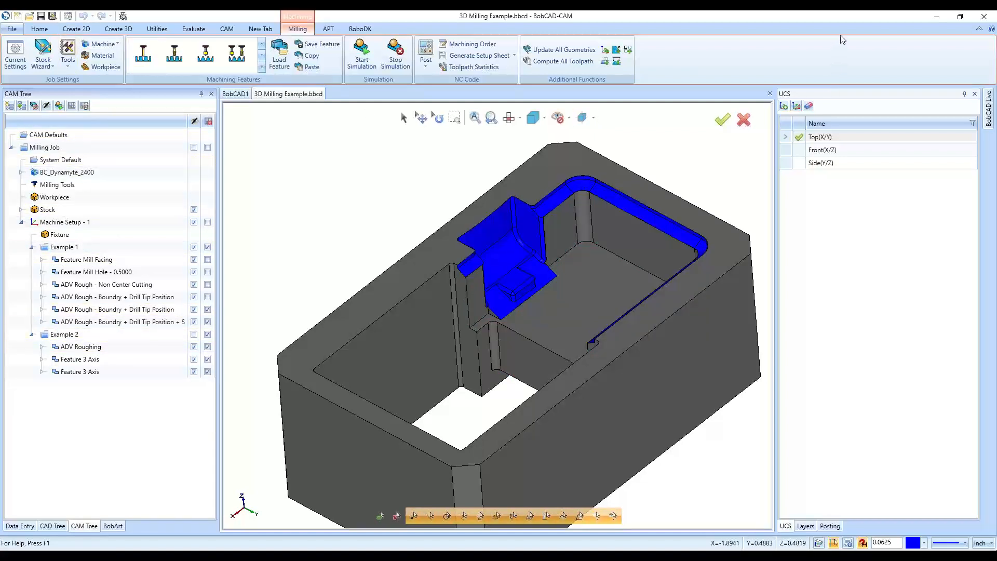
Add a new active layer at the end of the layer list for the stock geometry
scroll(504, 351, "down", 2)
middle_click_drag(503, 351, 586, 403)
left_click(805, 526)
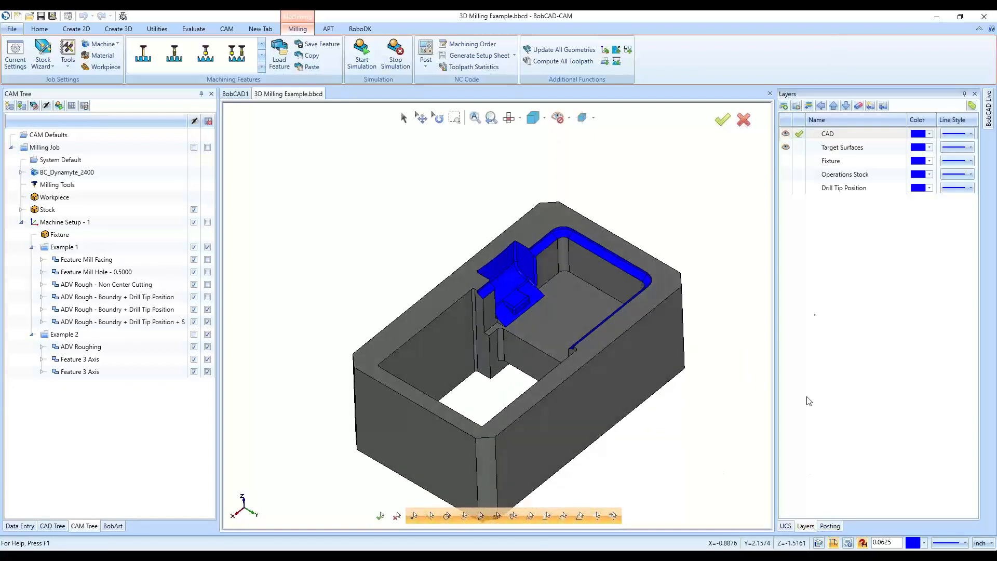
right_click(807, 264)
left_click(823, 275)
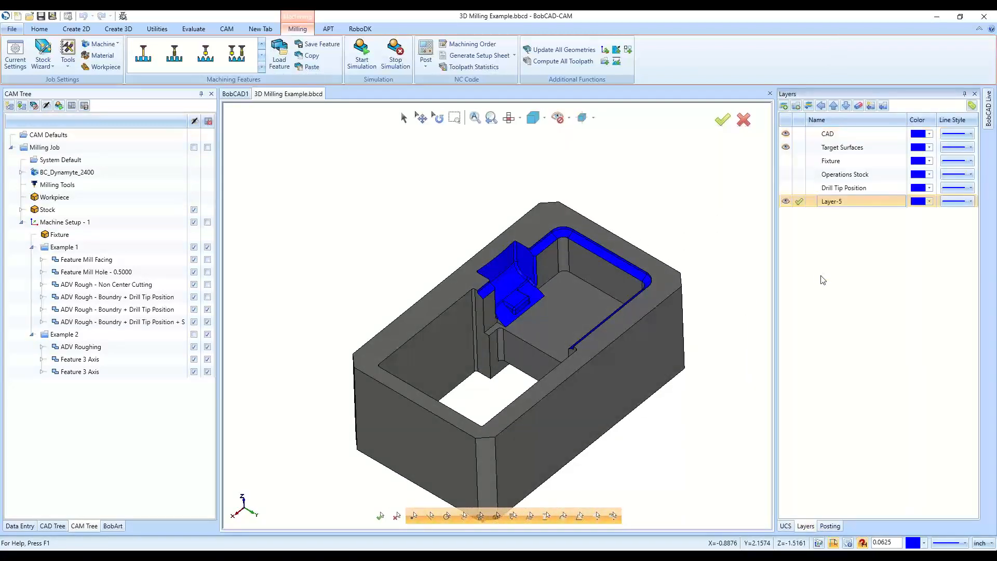
Select all of the part's surfaces and stitch them to a solid on Layer-5
left_click(403, 118)
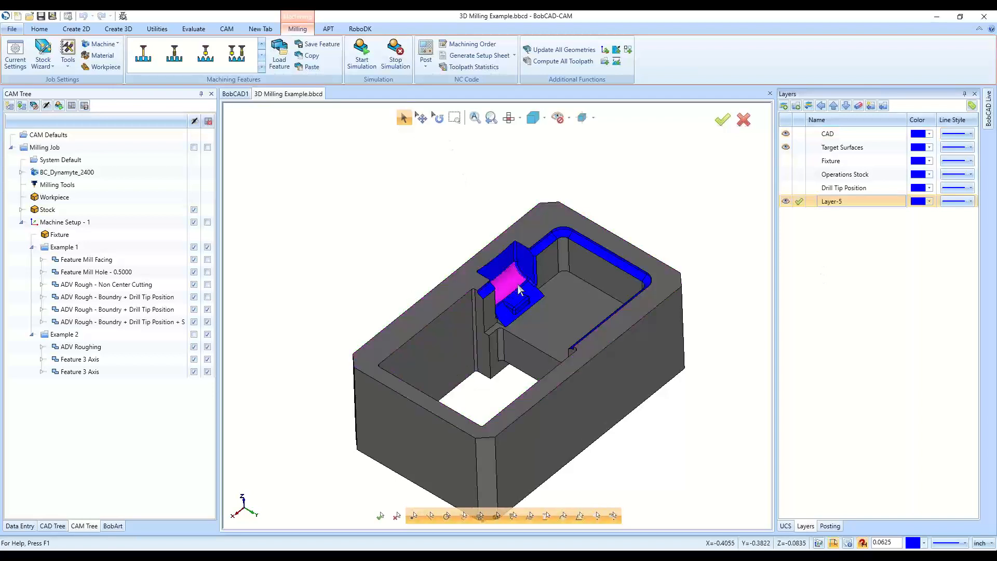
scroll(324, 233, "down", 3)
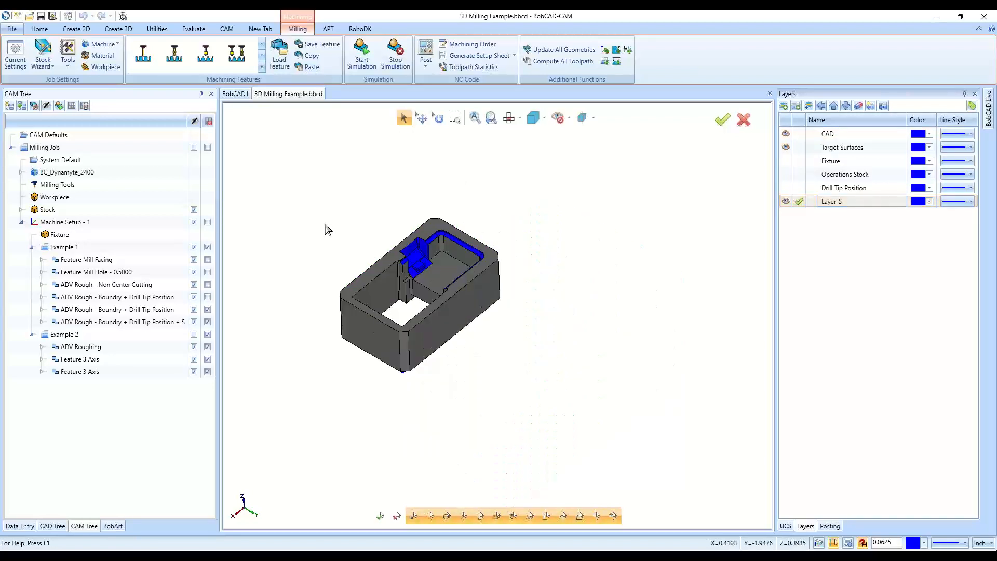
left_click(118, 29)
left_click(549, 52)
left_click_drag(285, 171, 540, 414)
left_click(57, 196)
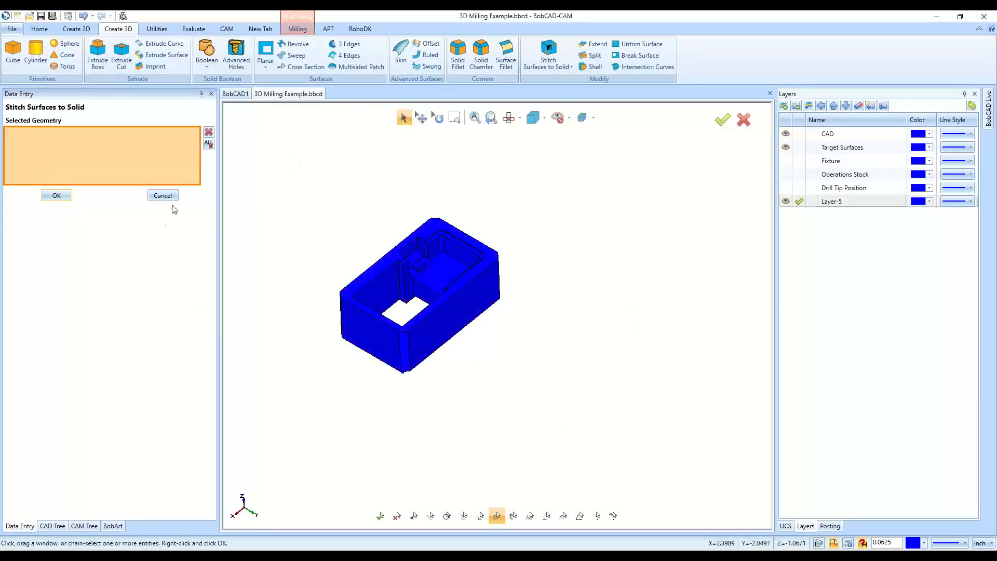
Leave the stitch command, add another active layer at the end of the list, and toggle Layer-5's visibility to check its contents
left_click(162, 196)
right_click(867, 256)
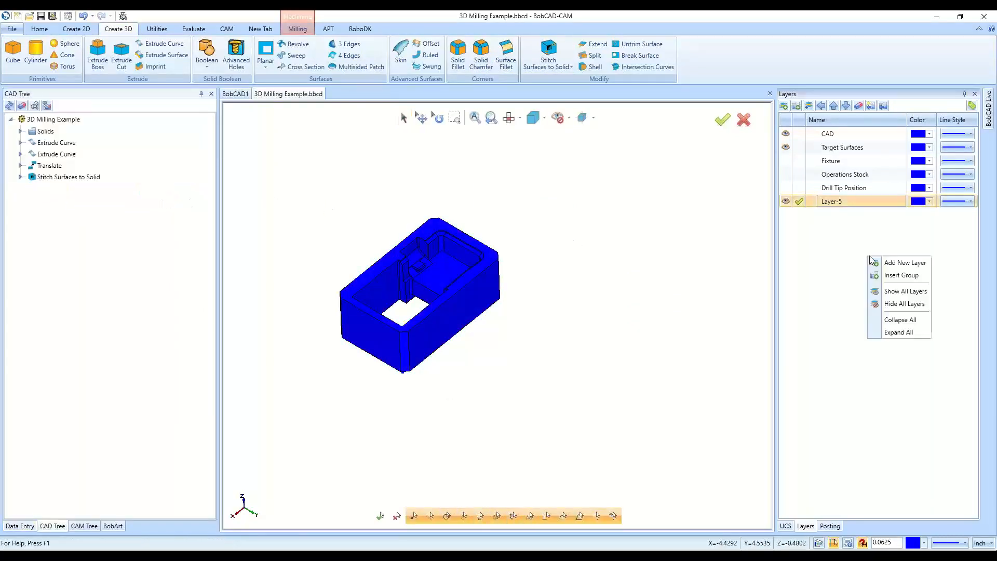
left_click(876, 263)
left_click(785, 202)
left_click(785, 201)
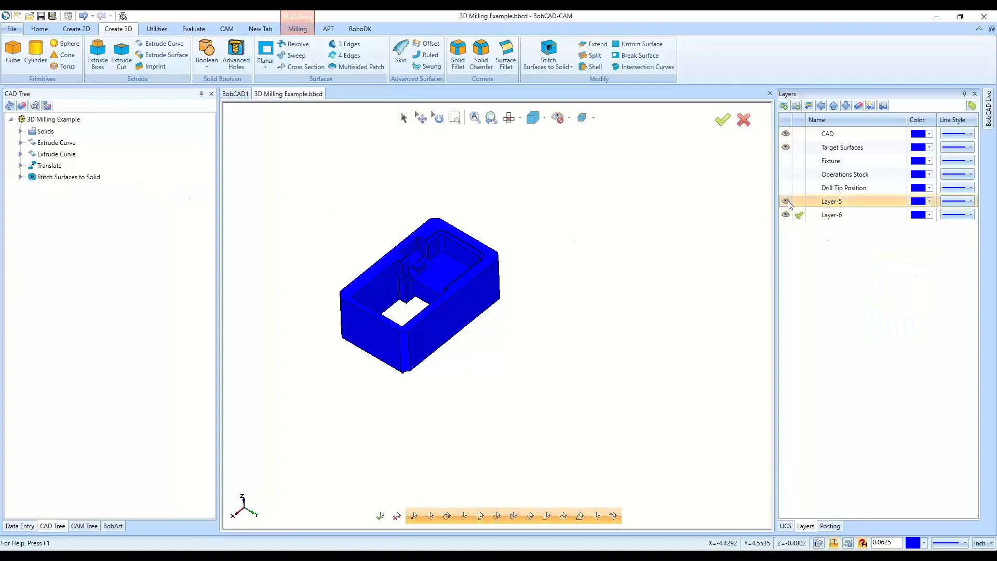
left_click(785, 201)
left_click(785, 201)
left_click(785, 201)
left_click(785, 201)
Move the stitched solid to Layer-6 by modifying its layer attribute
left_click(458, 244)
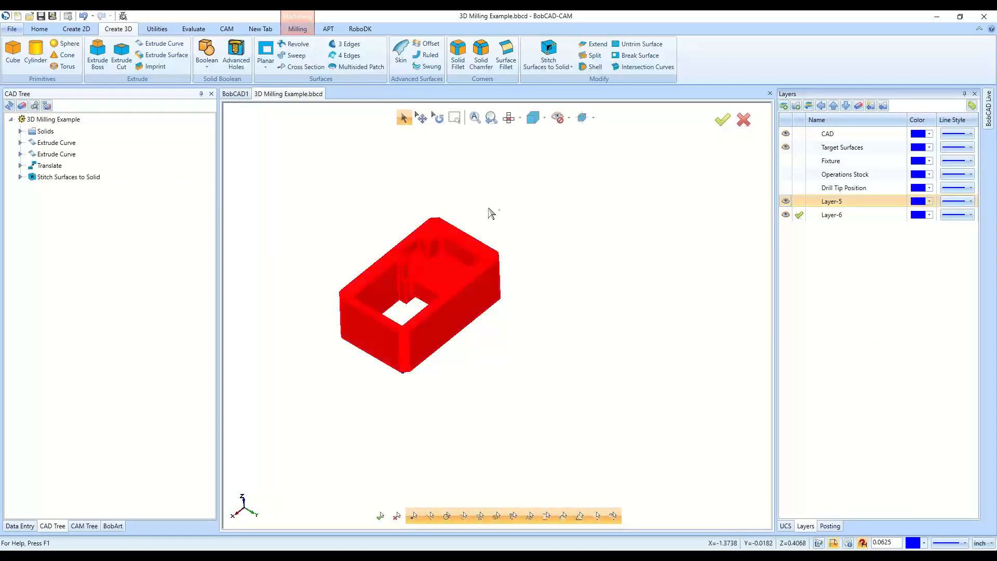
right_click(496, 197)
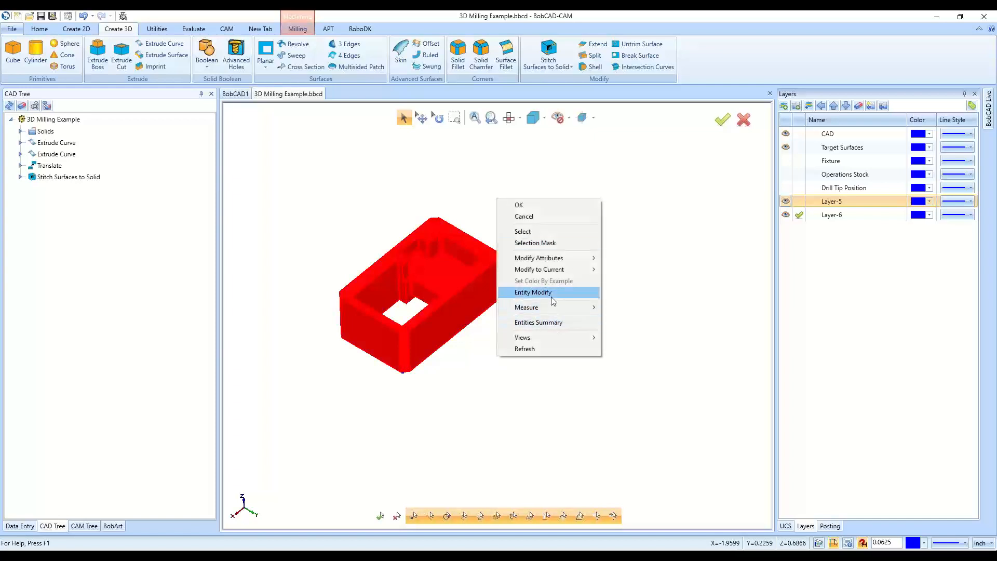
mouse_move(553, 262)
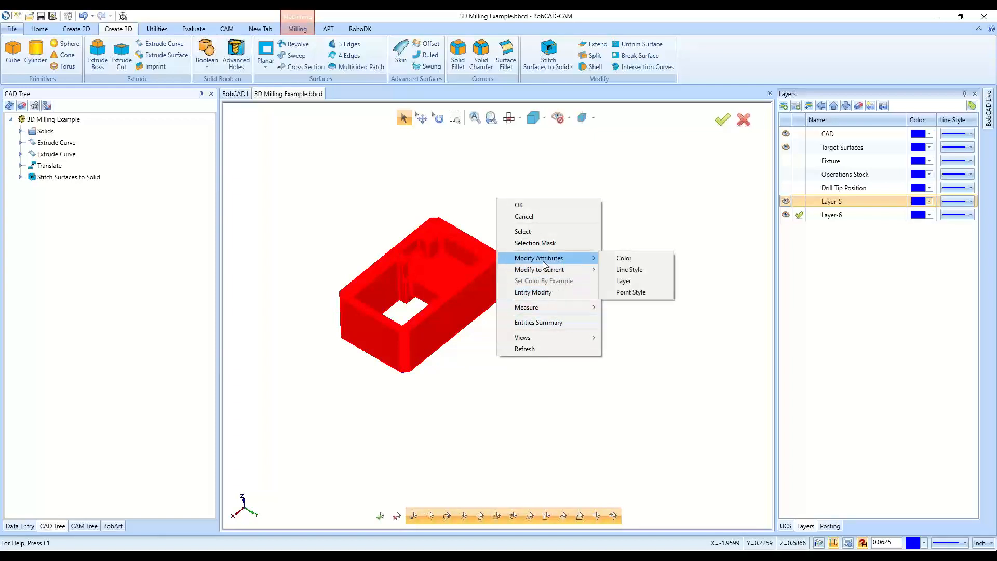
left_click(633, 280)
left_click(488, 279)
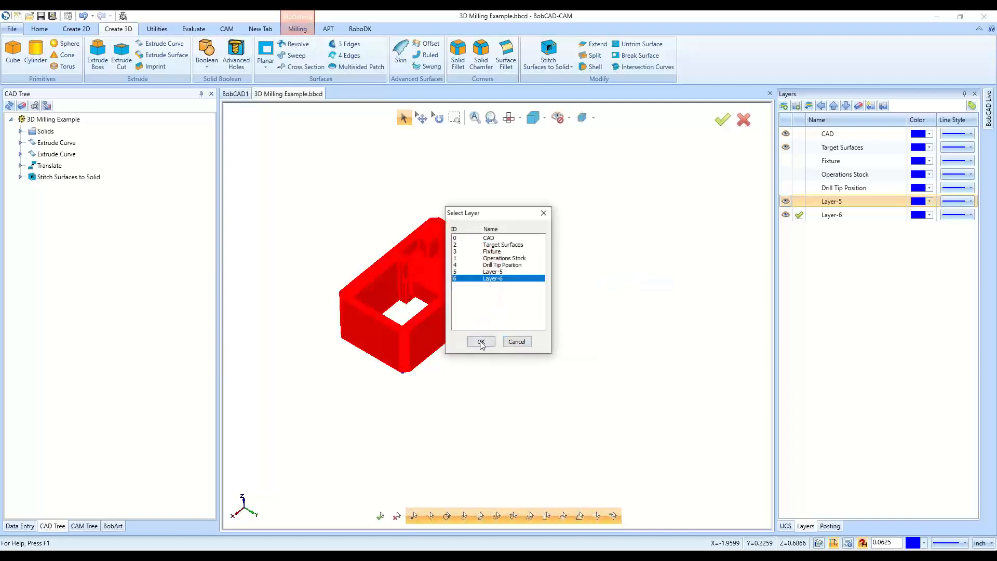
left_click(481, 341)
Hide the CAD, Target Surfaces and Layer-5 layers
left_click(786, 134)
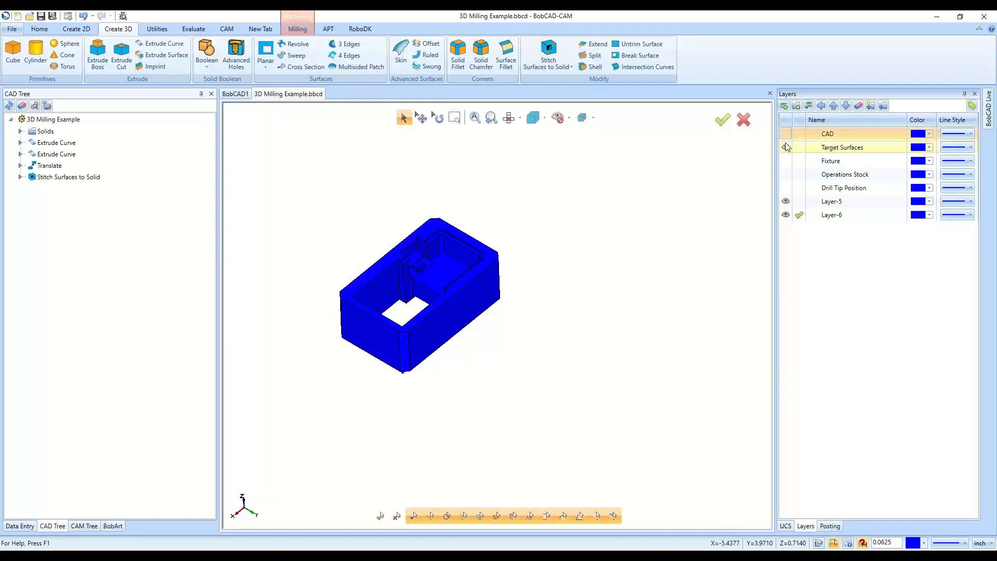
left_click(786, 147)
left_click(786, 201)
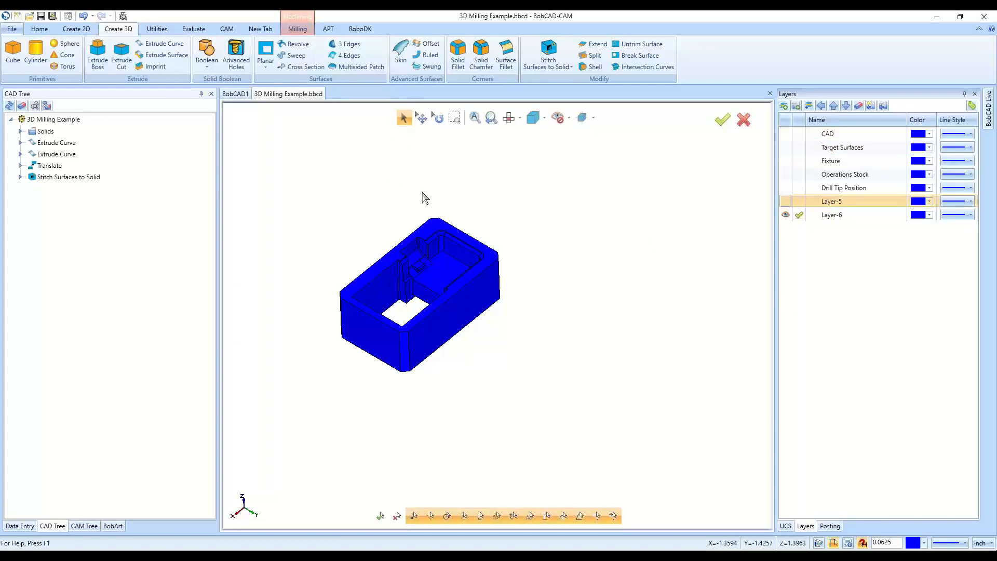
Select all visible geometry on Layer-6 and recolor the solid gray
key("ctrl+a")
right_click(505, 191)
mouse_move(575, 249)
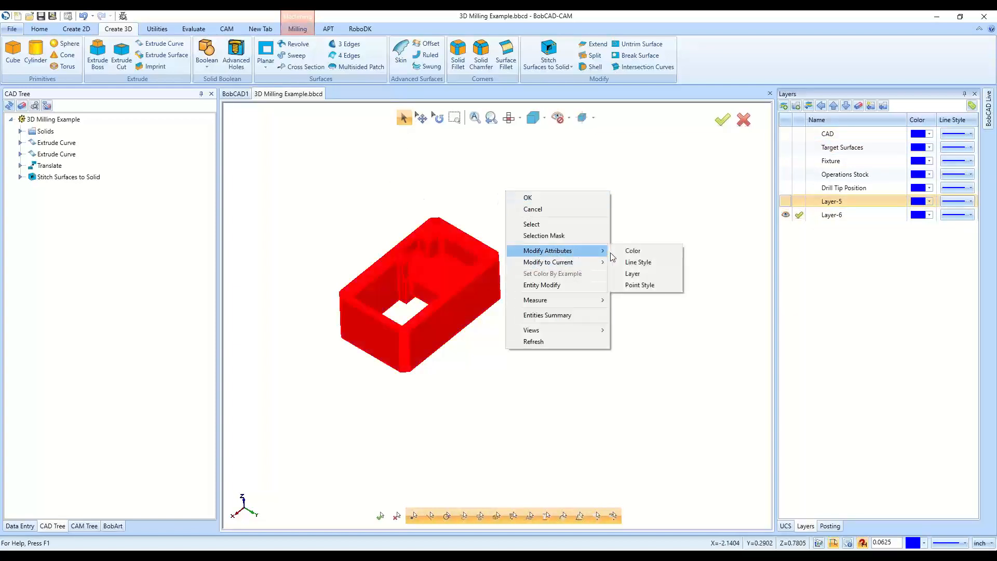
left_click(632, 250)
left_click(522, 346)
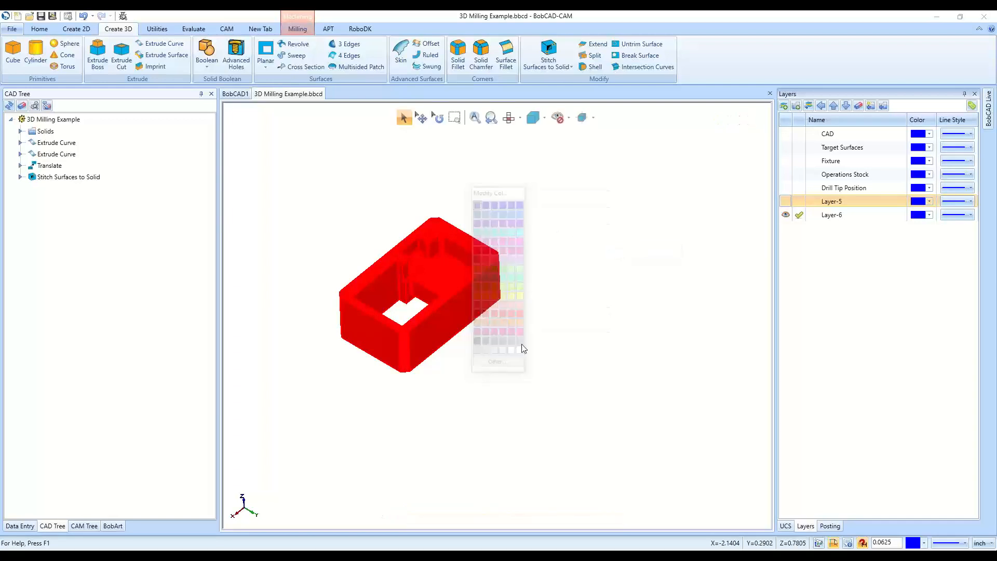
Start a rectangle anchored at its center with length 0.5 and width 0.5 for the small side pocket
scroll(302, 248, "up", 3)
middle_click_drag(470, 232, 456, 231)
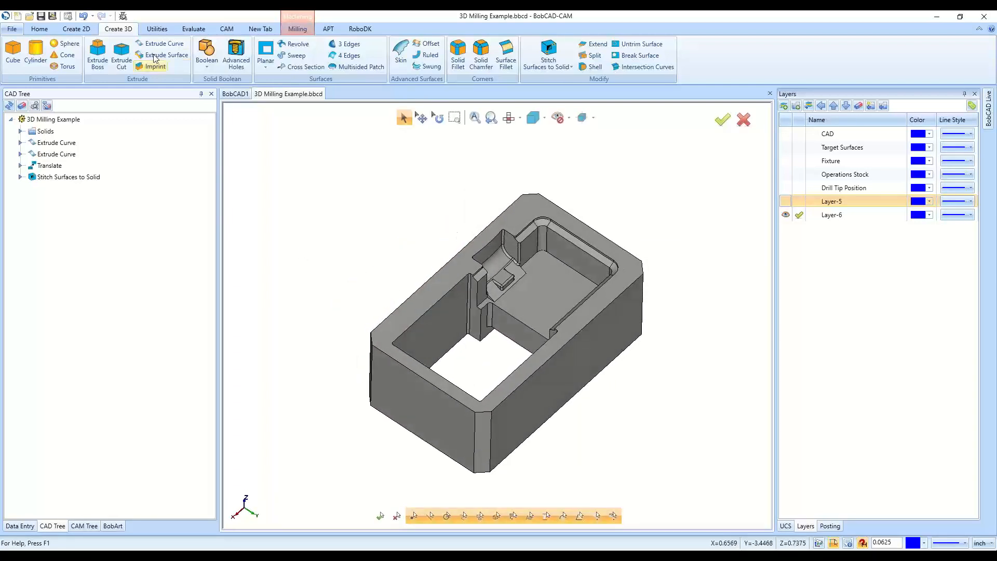
left_click(77, 29)
left_click(106, 49)
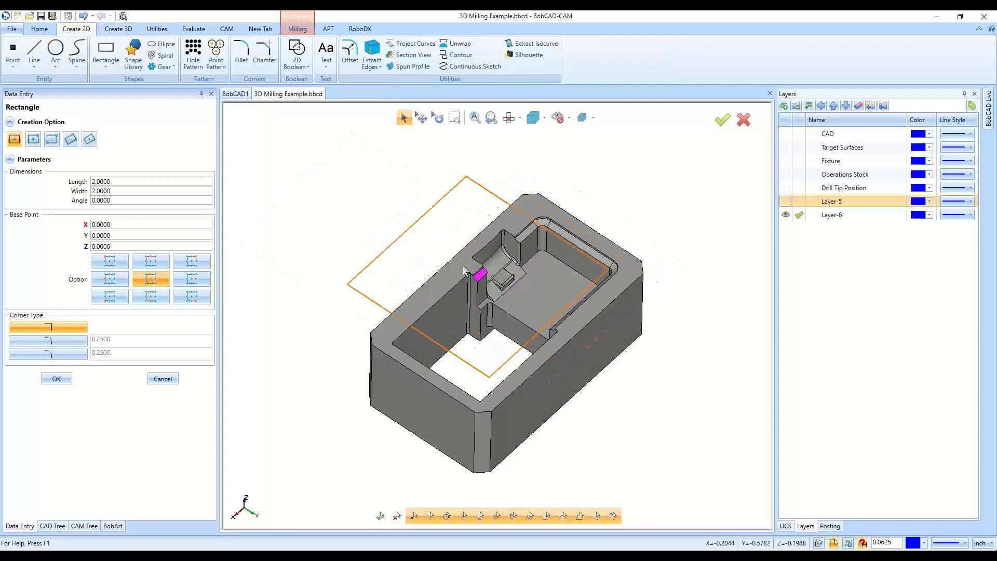
left_click(94, 181)
key("BackSpace")
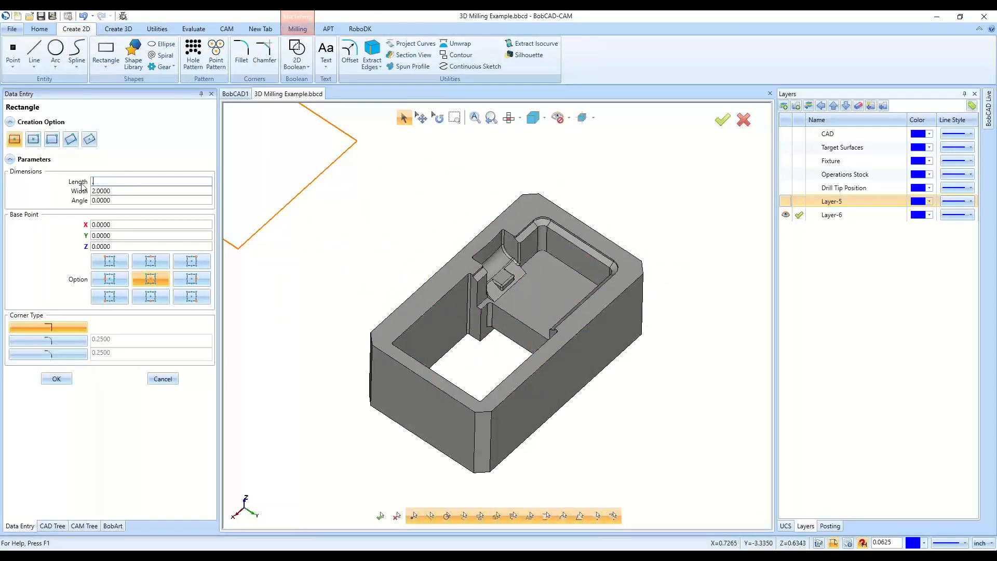
type(".5")
key("Tab")
type(".5")
key("Tab")
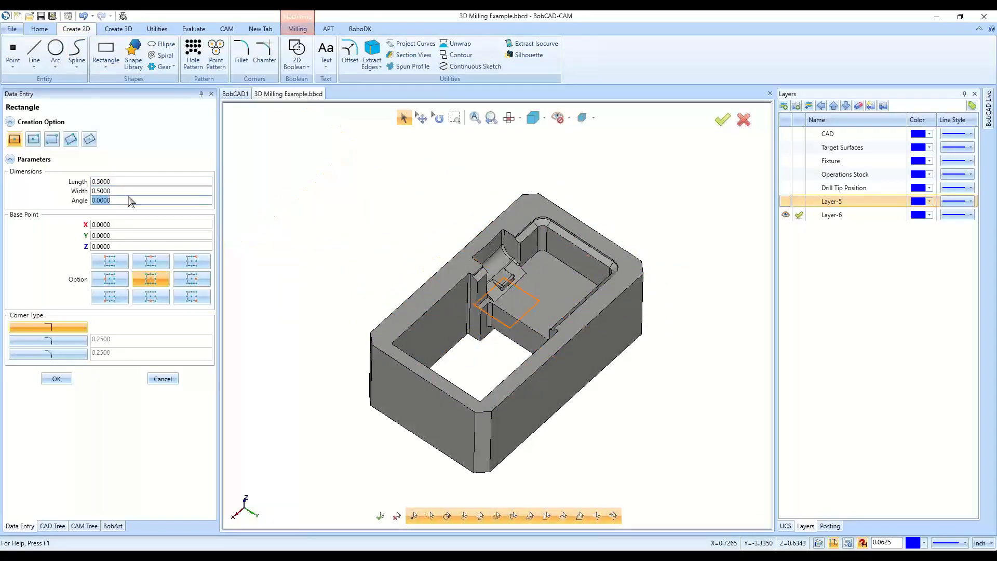
scroll(511, 249, "up", 3)
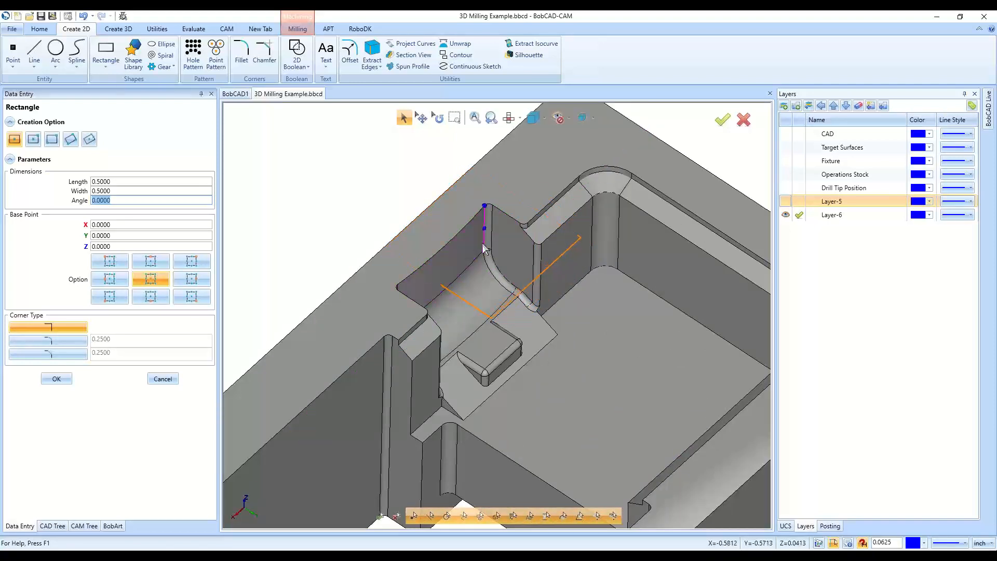
Set the rectangle's length and width to 0.4 and place it over the side pocket's corner at about X -0.655, Y -0.635
left_click_drag(123, 181, 46, 179)
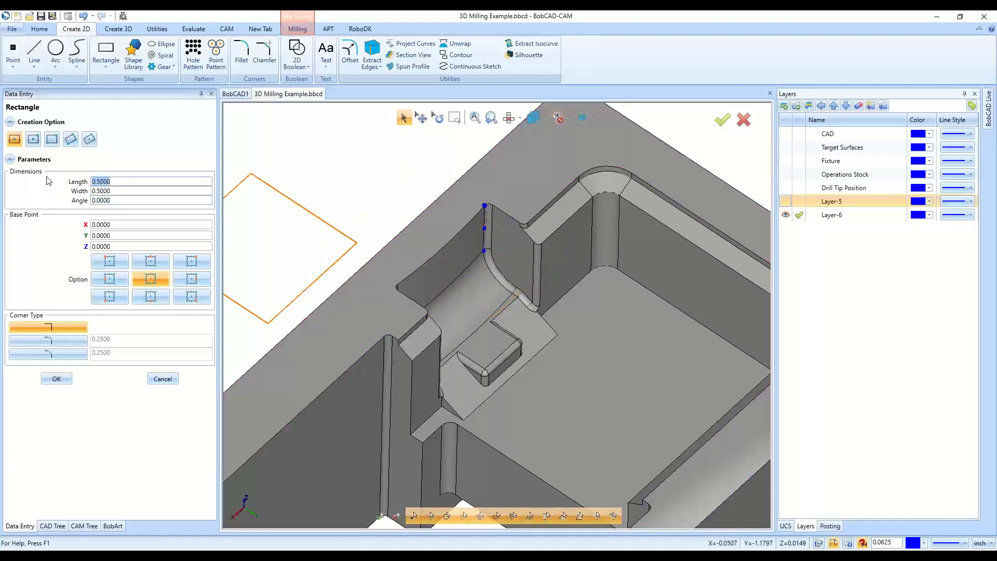
type(".4")
key("Tab")
type(".4")
key("Tab")
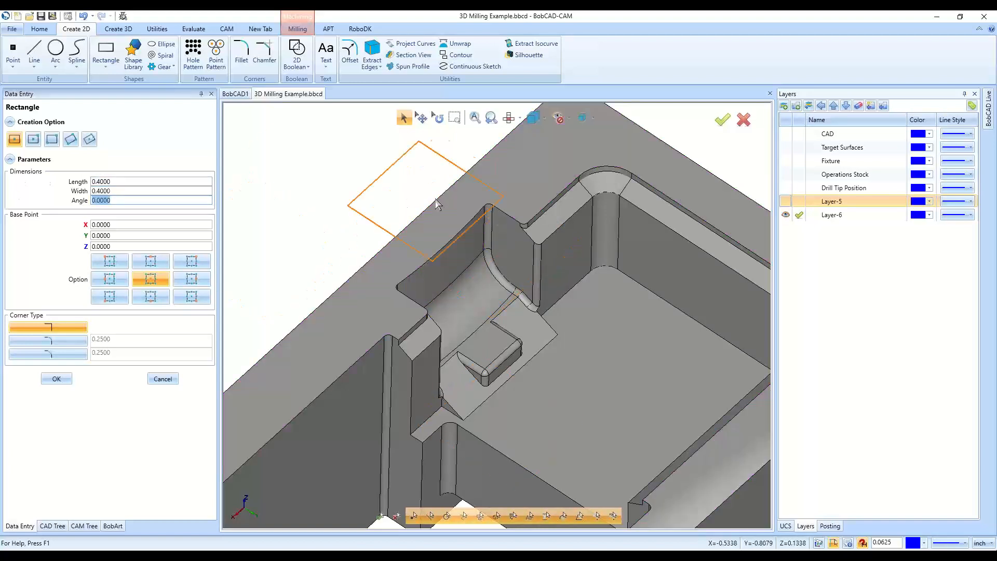
left_click(483, 229)
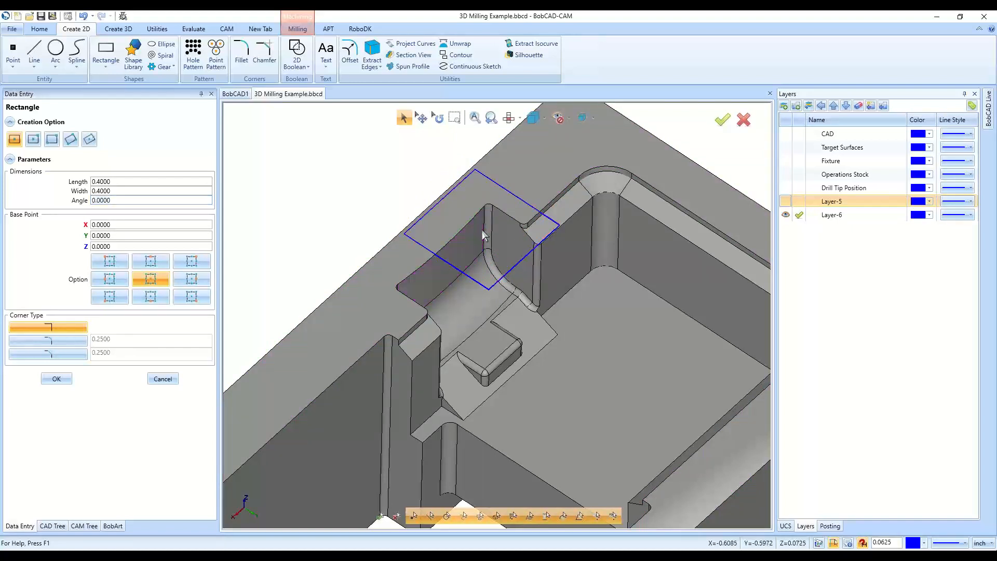
Try to extrude the 0.4 rectangle as a boss with positive distance 0 and other-direction distance 1, without draft
left_click(119, 29)
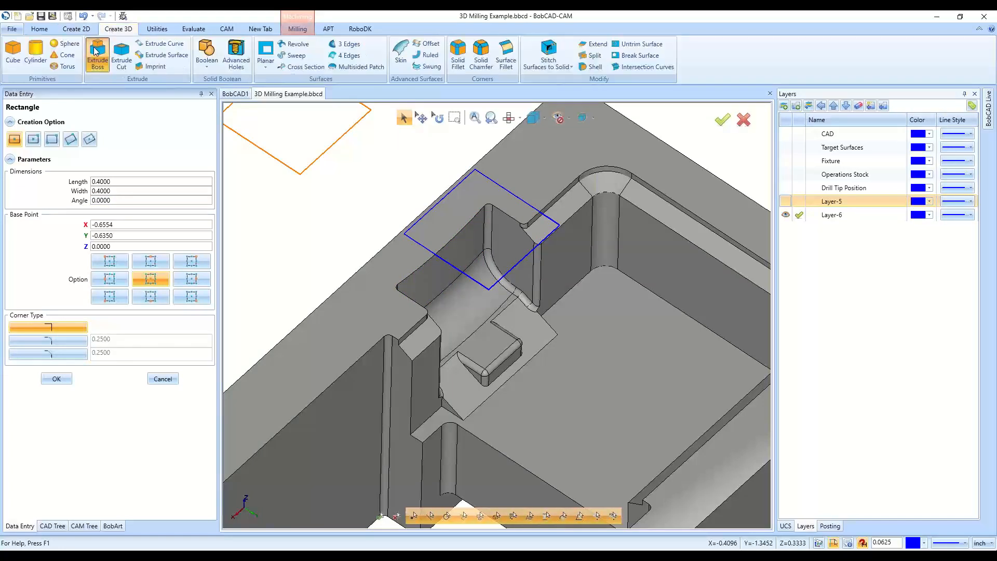
left_click(98, 54)
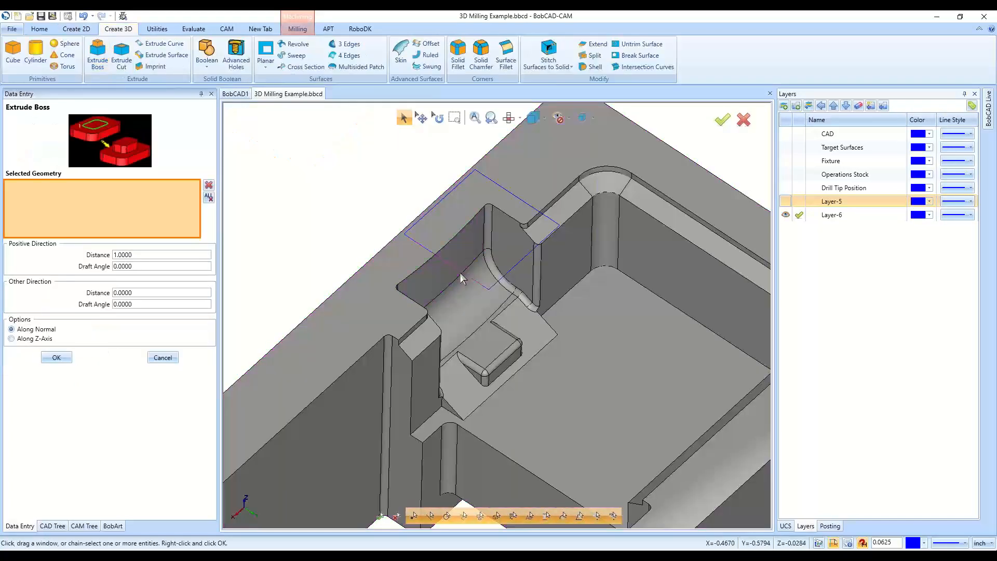
left_click(460, 273)
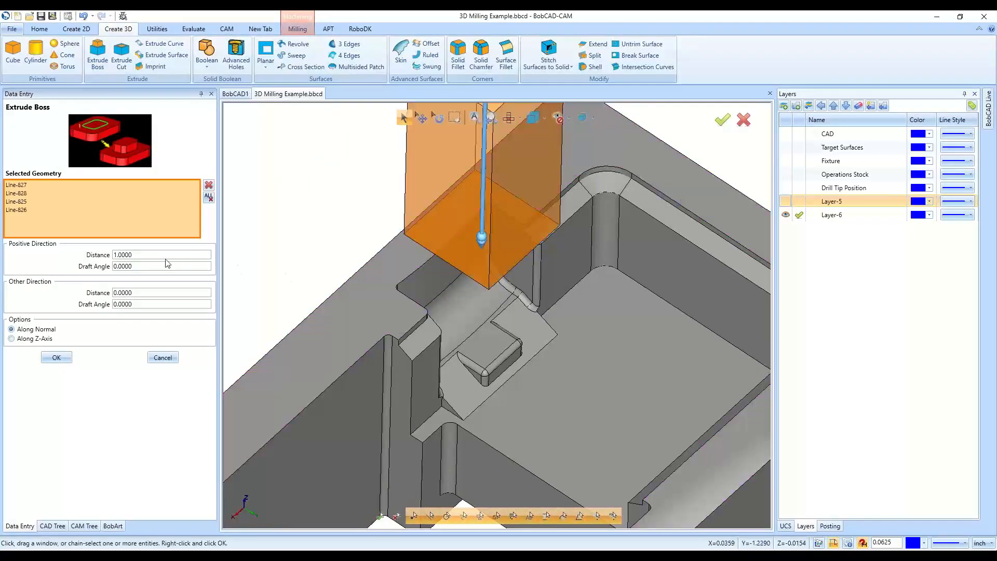
double_click(142, 253)
type("0")
key("Tab")
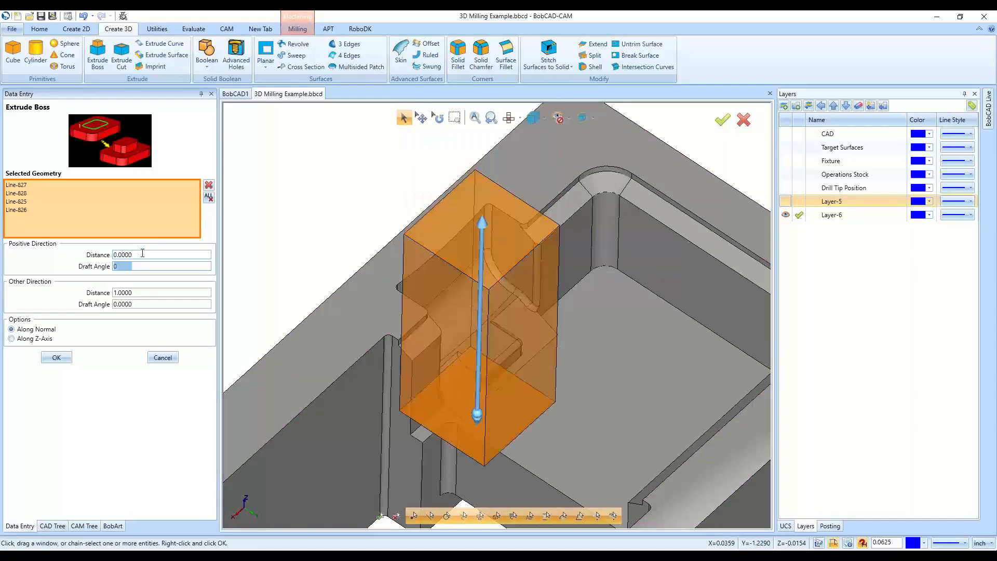
key("Tab")
left_click(56, 357)
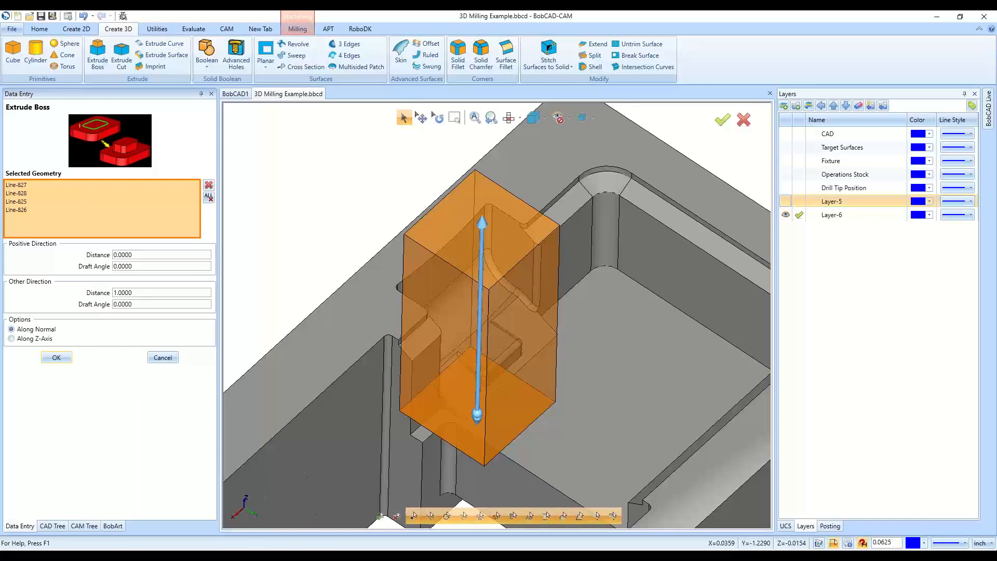
Relaunch BobCAD-CAM and show the CAM tree
left_click(301, 514)
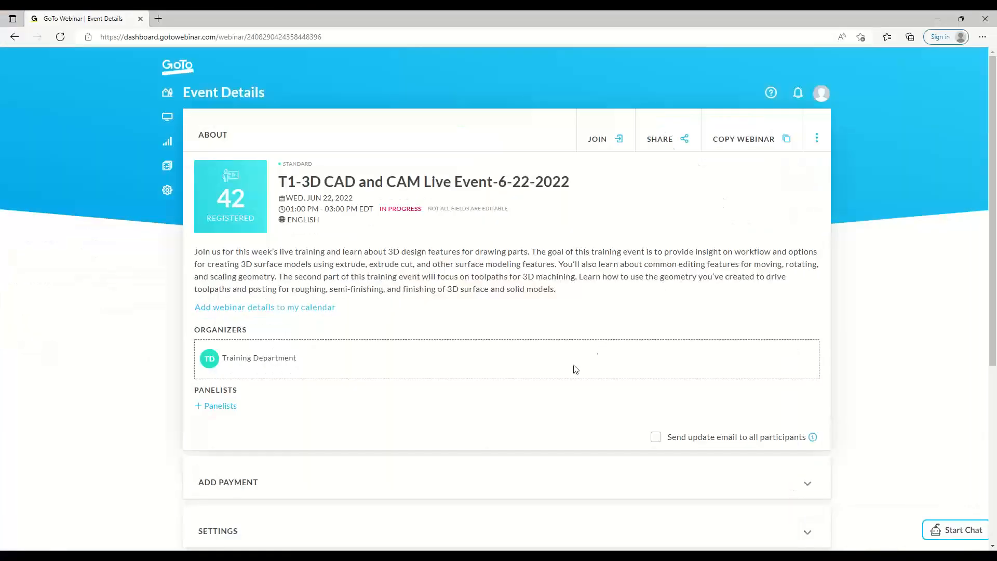
left_click(319, 548)
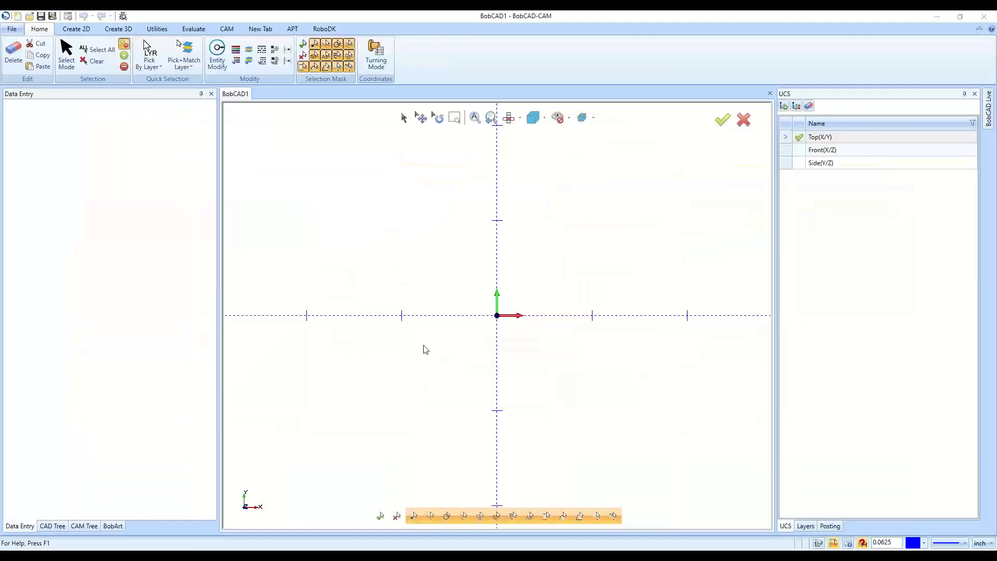
left_click(82, 525)
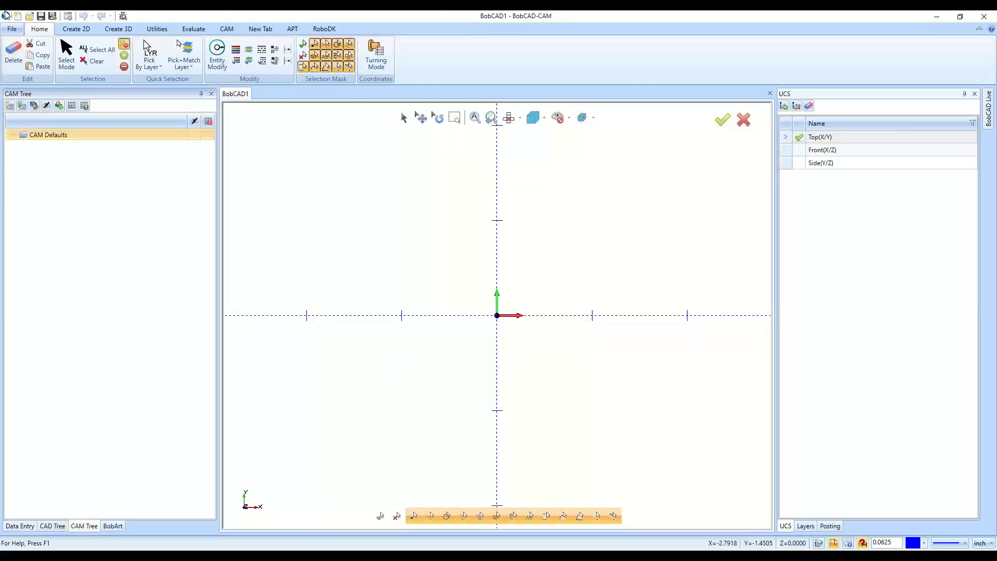
left_click(29, 15)
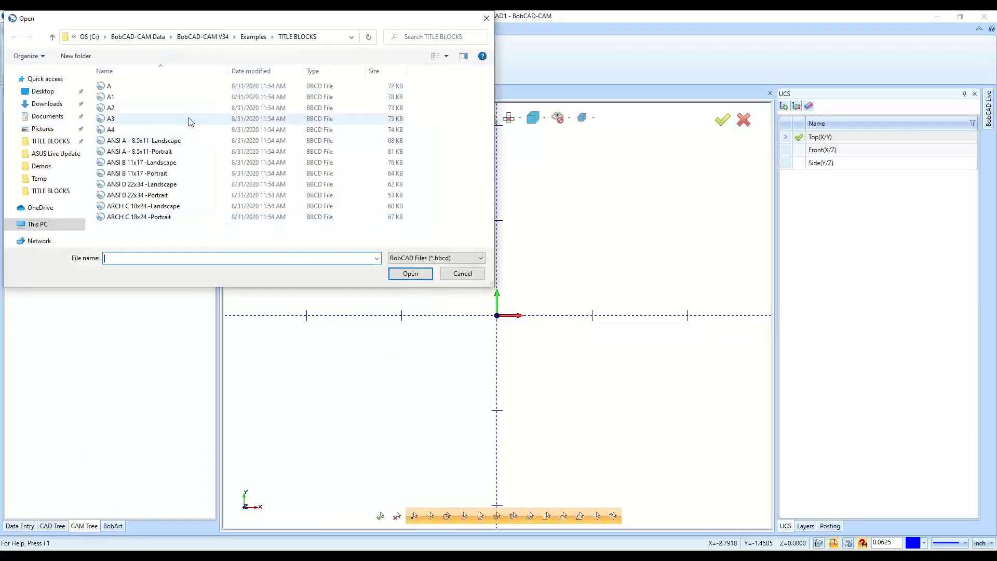
left_click(50, 104)
left_click(462, 274)
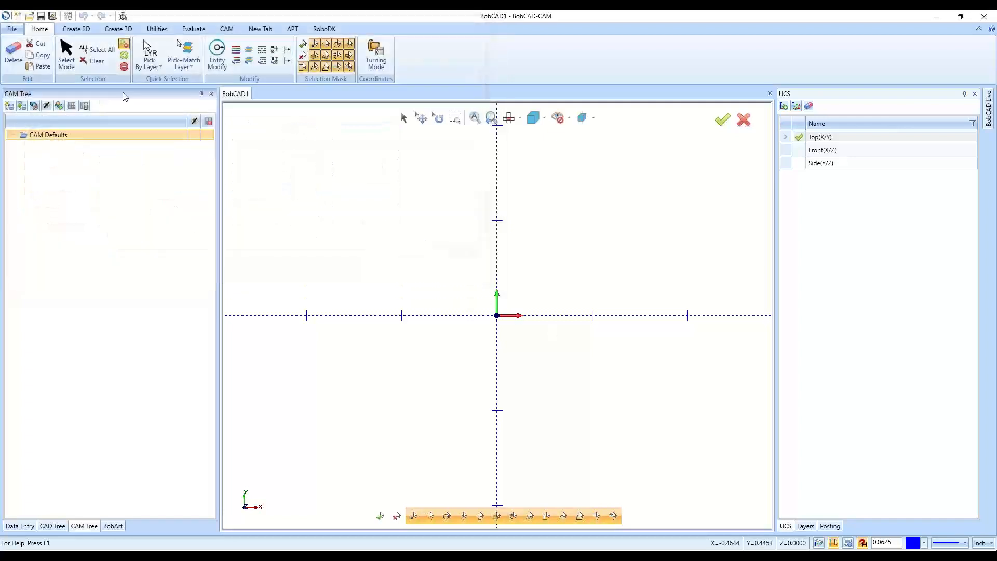
Reopen 3D Milling Example.bbcd from the recent documents
left_click(250, 75)
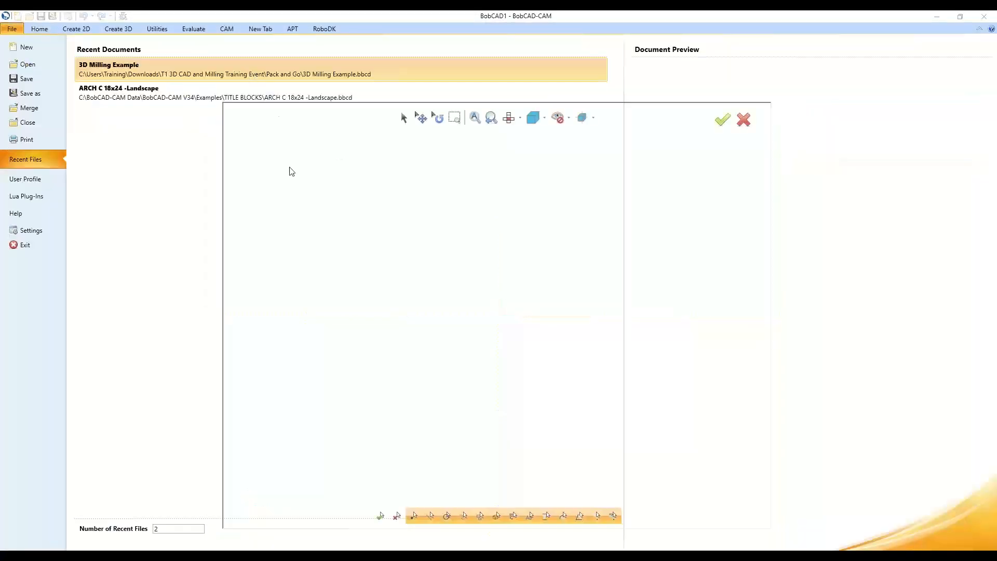
middle_click_drag(412, 384, 426, 386)
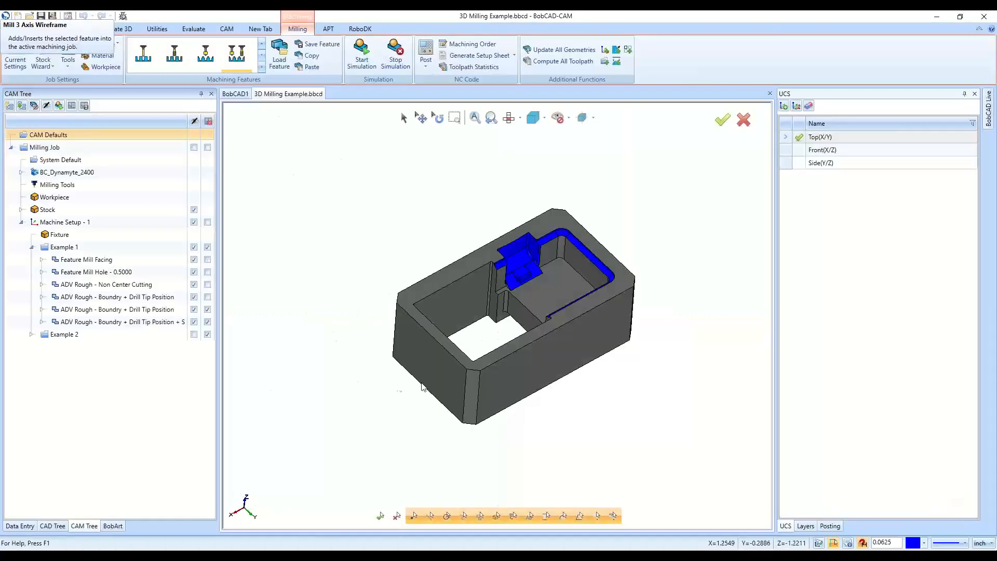
Highlight the Advanced Rough operation's Operation Stock under Example 2's ADV Roughing and examine its surfaces around the side pocket and upper ledge
left_click(31, 334)
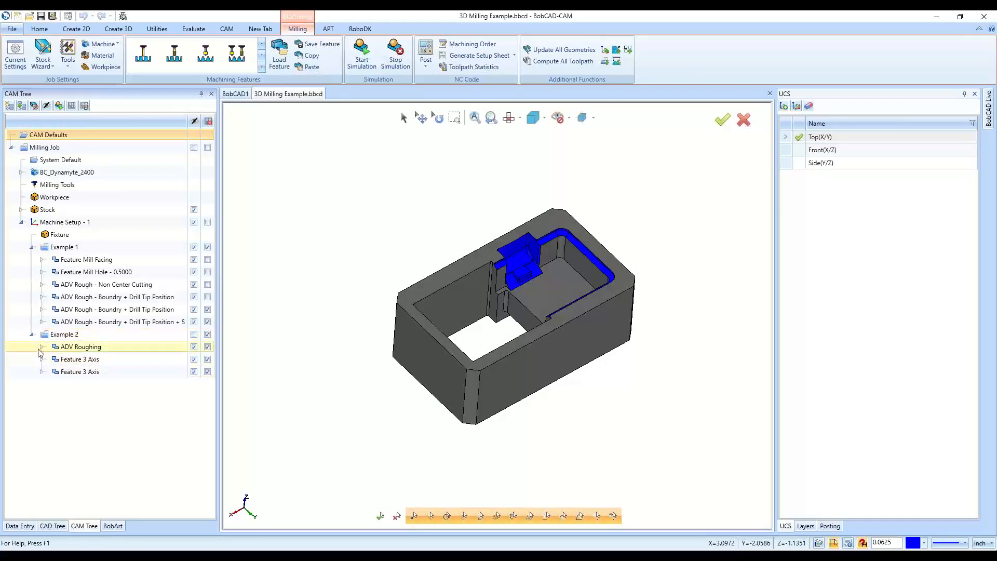
left_click(42, 347)
left_click(103, 421)
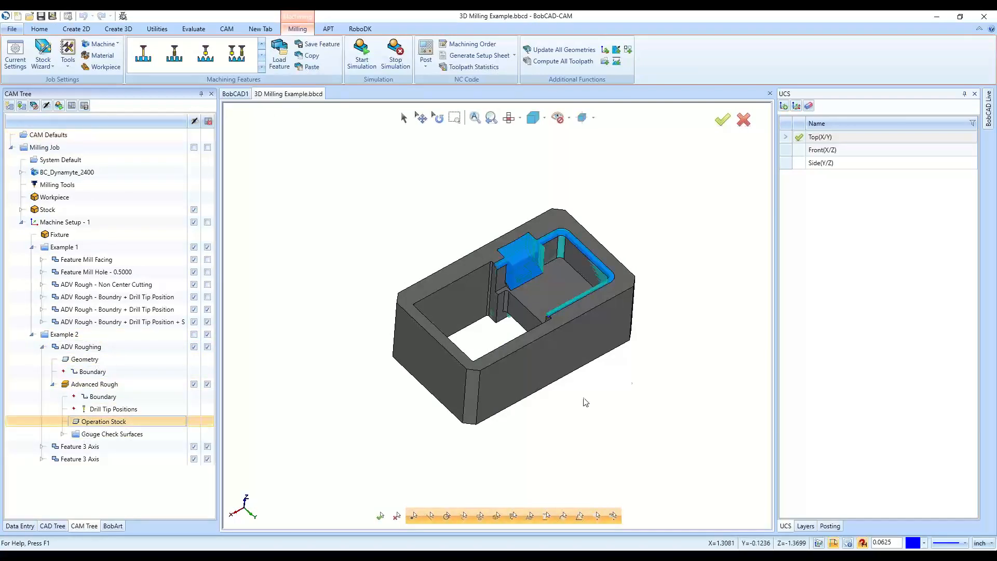
middle_click_drag(585, 403, 337, 402)
scroll(590, 281, "up", 4)
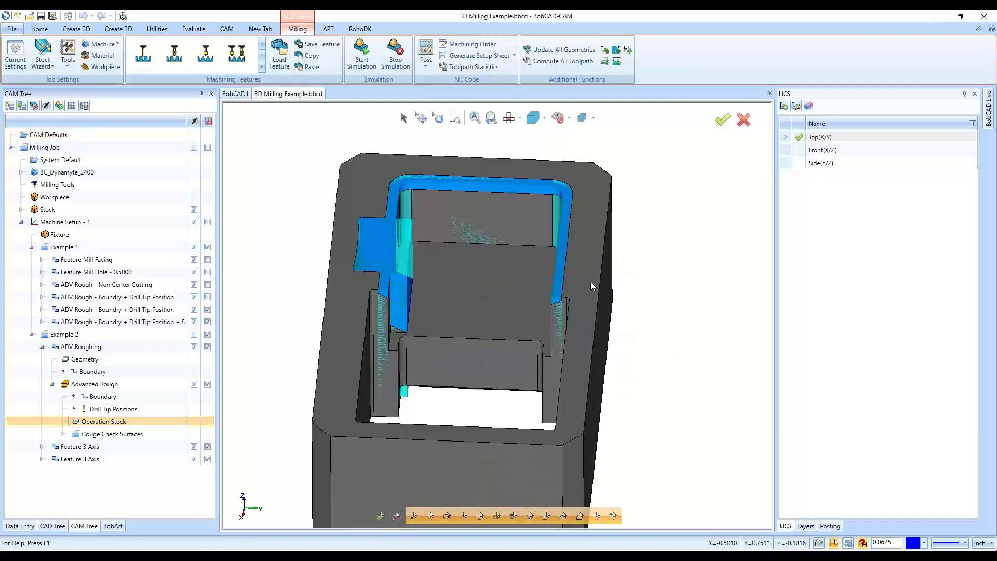
middle_click_drag(678, 439, 523, 331)
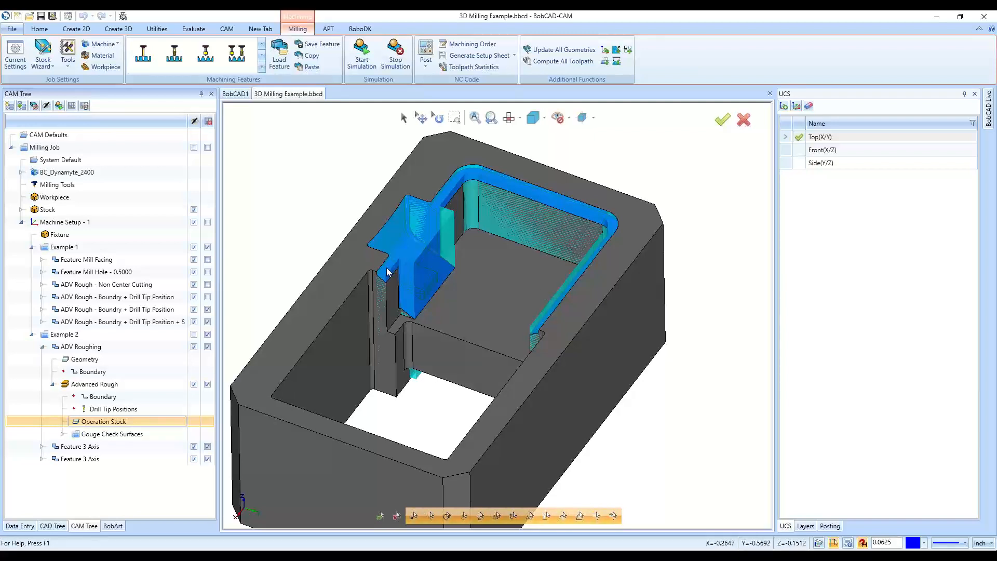
scroll(387, 271, "up", 2)
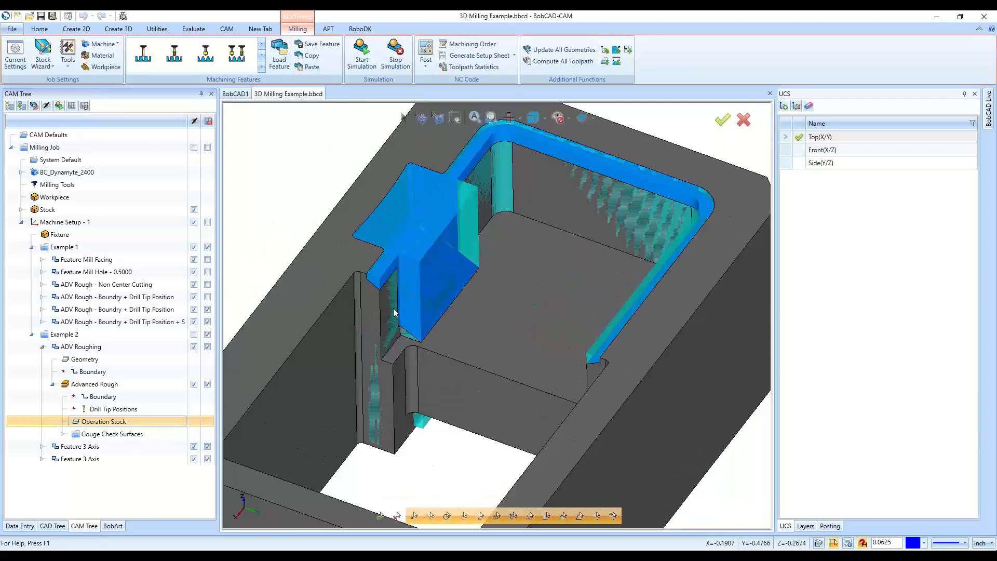
Examine the Advanced Rough operation stock surfaces from the open end, the lower step and the whole part
middle_click_drag(450, 383, 470, 311)
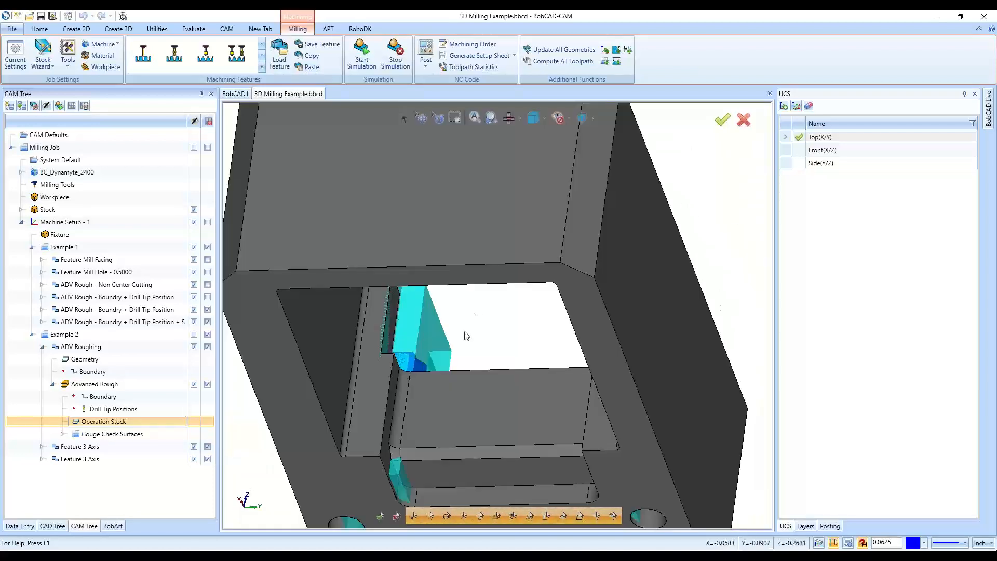
scroll(436, 359, "down", 3)
scroll(365, 466, "up", 3)
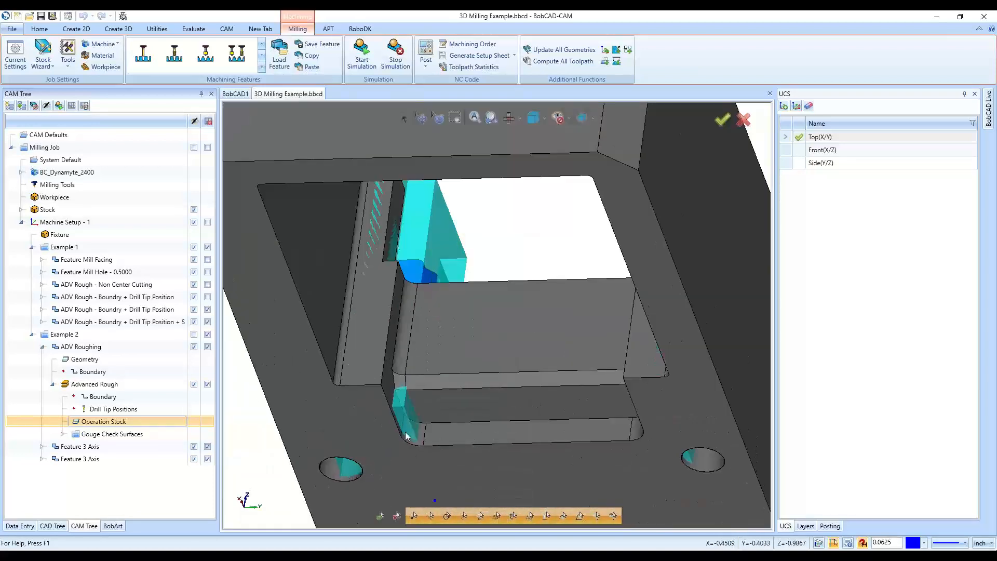
scroll(403, 407, "down", 3)
middle_click_drag(414, 393, 422, 330)
scroll(422, 331, "up", 3)
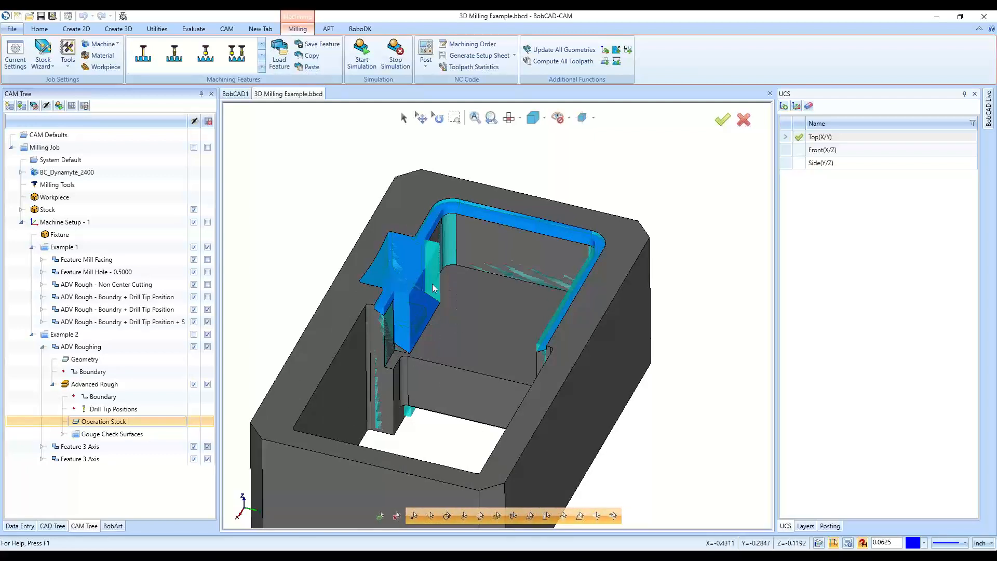
scroll(490, 281, "down", 4)
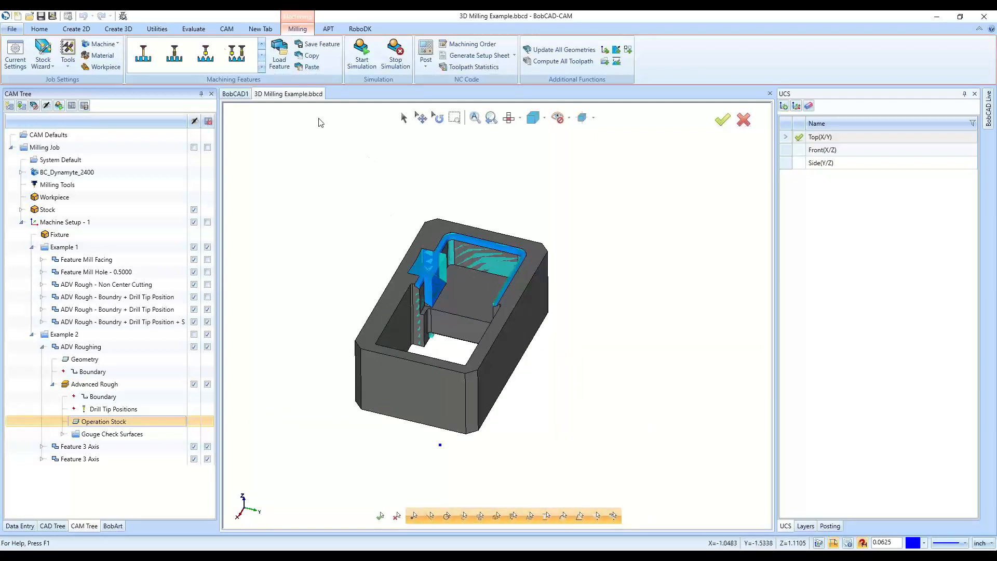
left_click(77, 29)
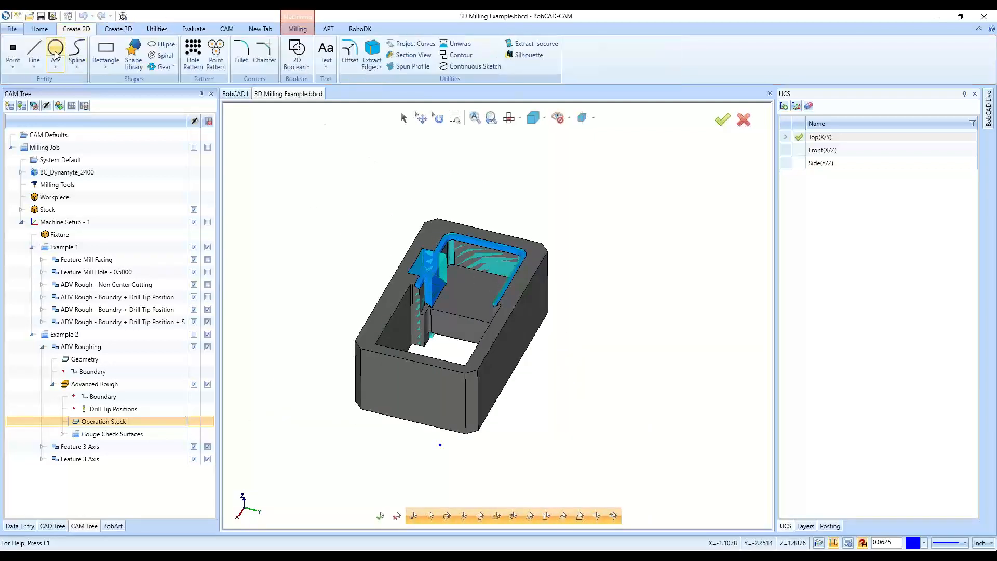
left_click(106, 49)
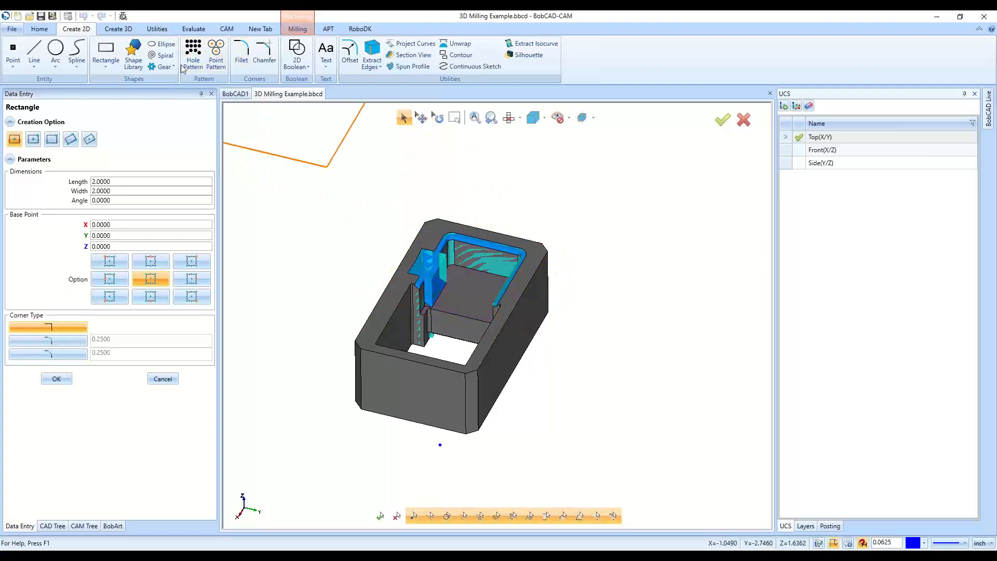
left_click(362, 180)
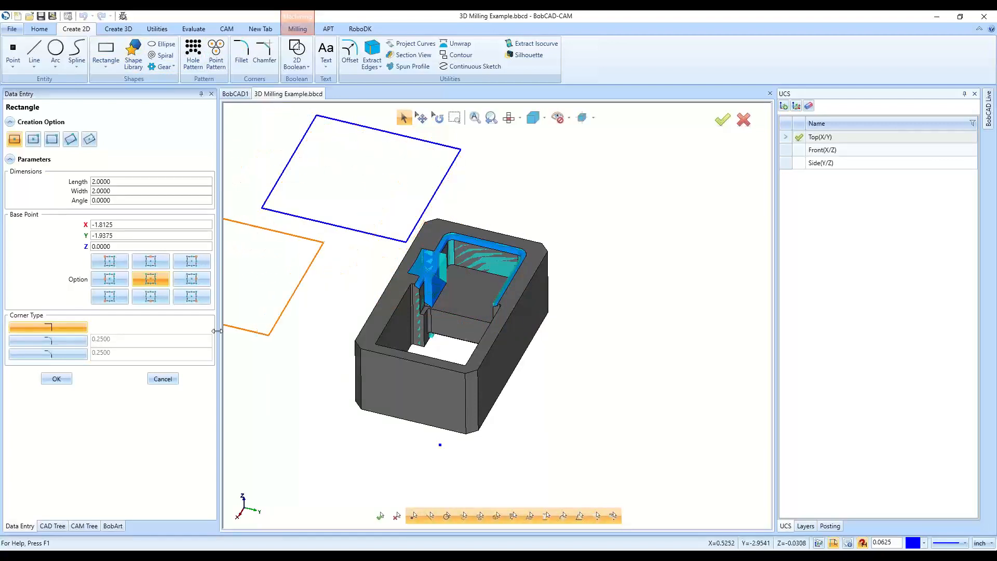
left_click(163, 379)
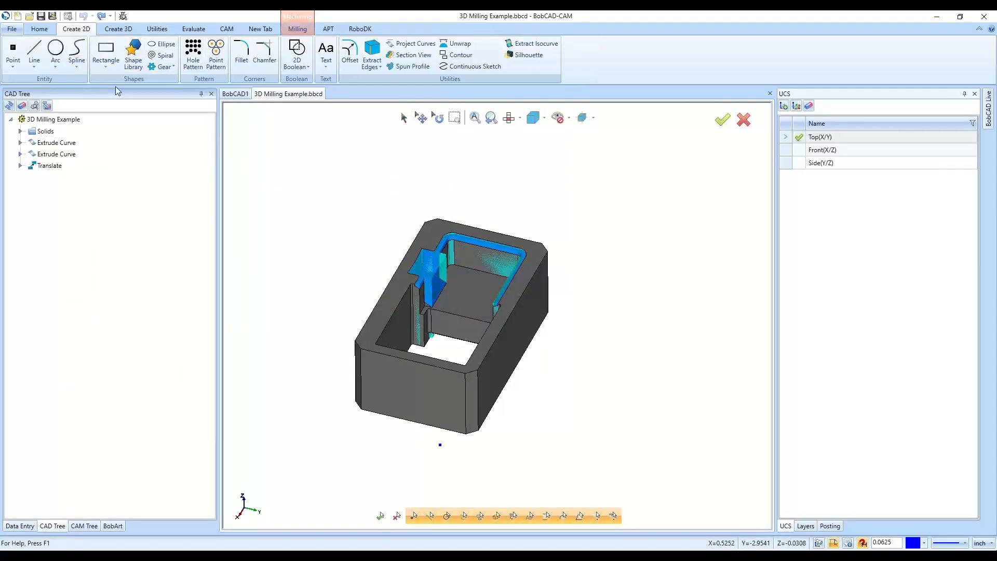
left_click(123, 29)
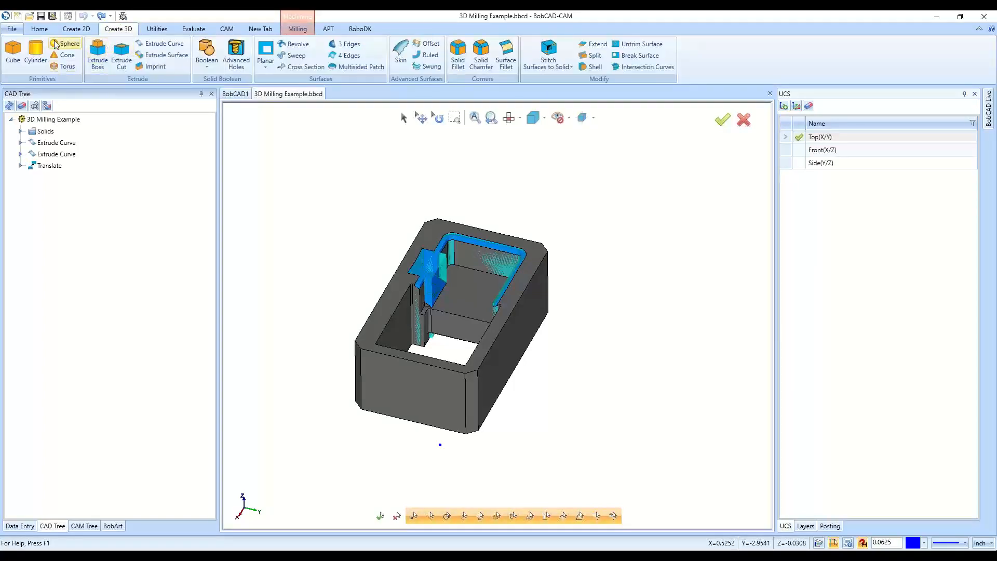
left_click(76, 29)
Add a new layer to the layer list and make it the active layer
left_click(818, 284)
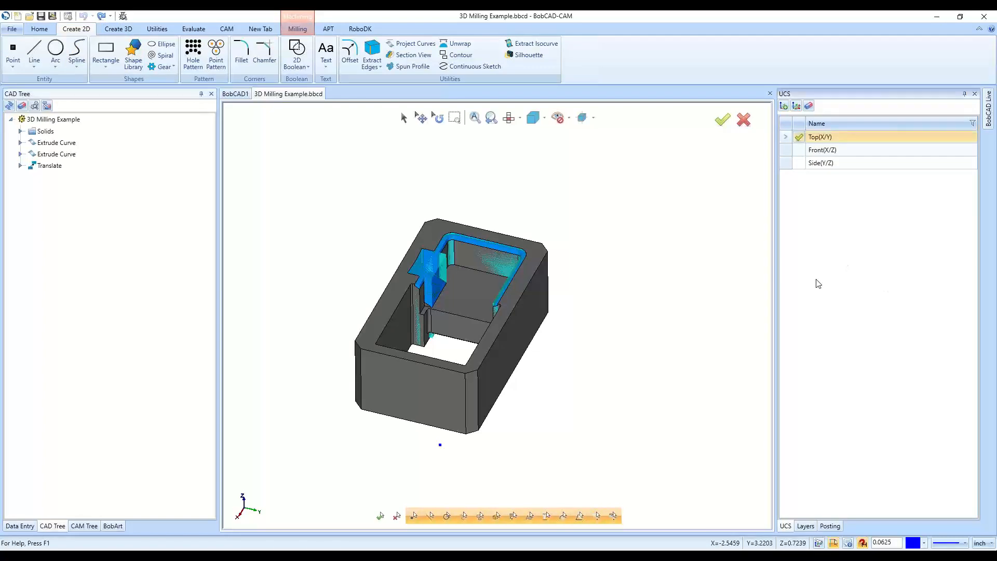
left_click(805, 525)
left_click(829, 526)
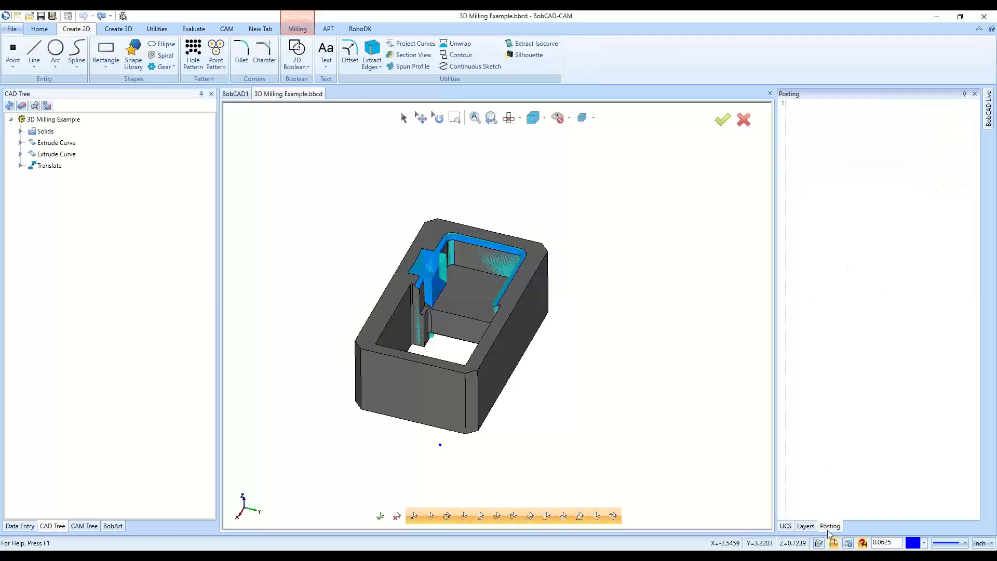
left_click(805, 526)
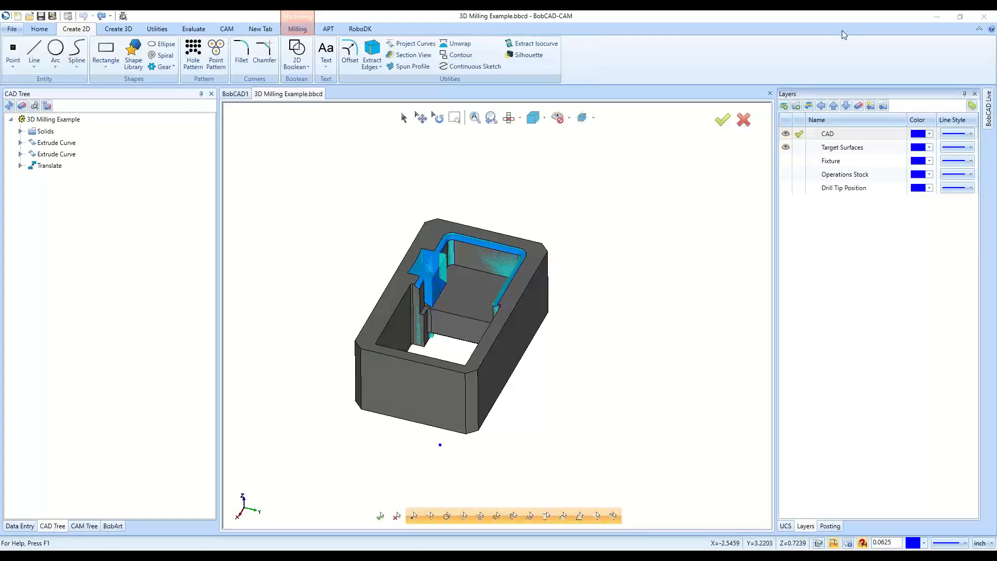
right_click(808, 216)
left_click(833, 223)
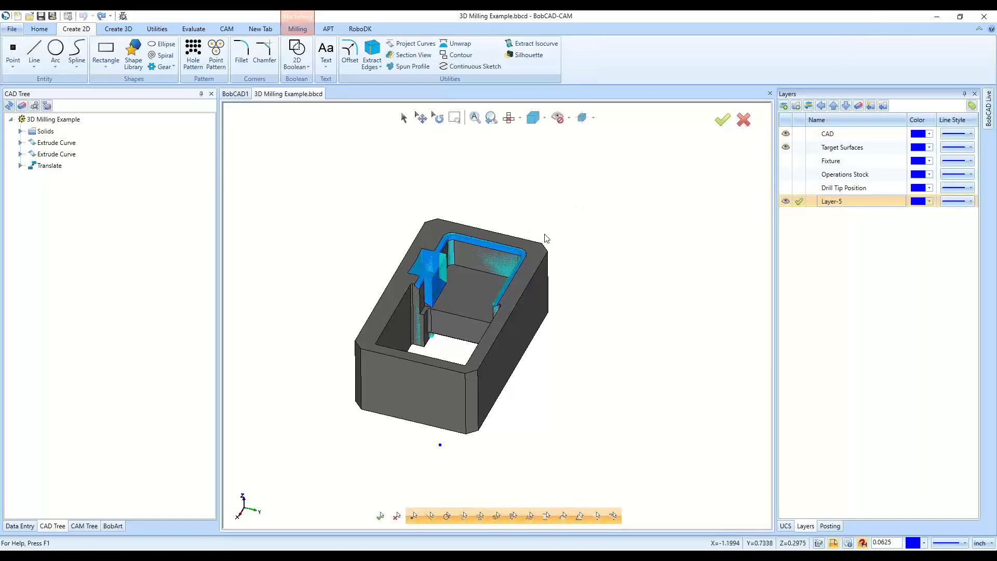
Hide the CAD and Target Surfaces layers to view the stock surfaces alone, and show both layers again
left_click(786, 135)
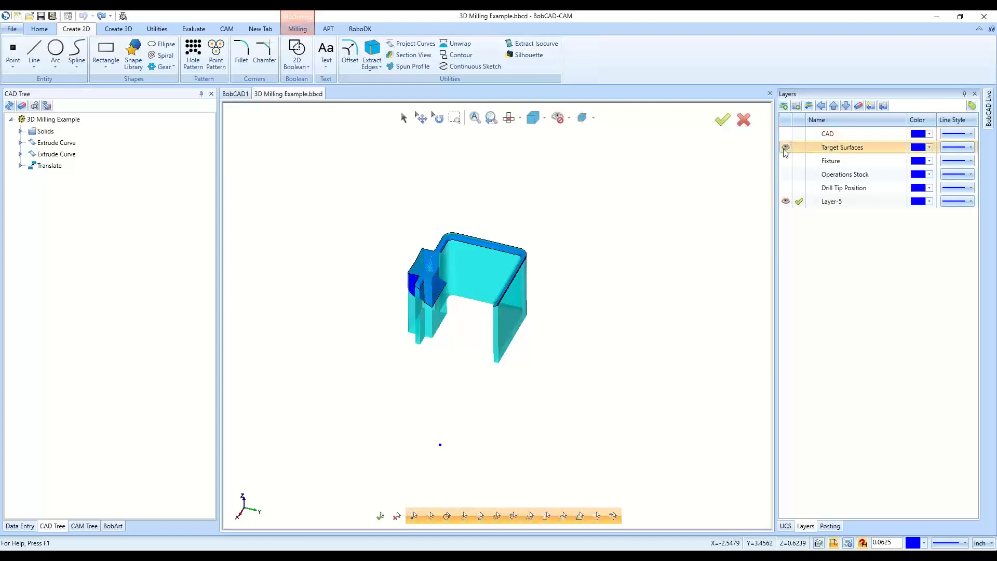
left_click(785, 148)
left_click(786, 147)
left_click(786, 134)
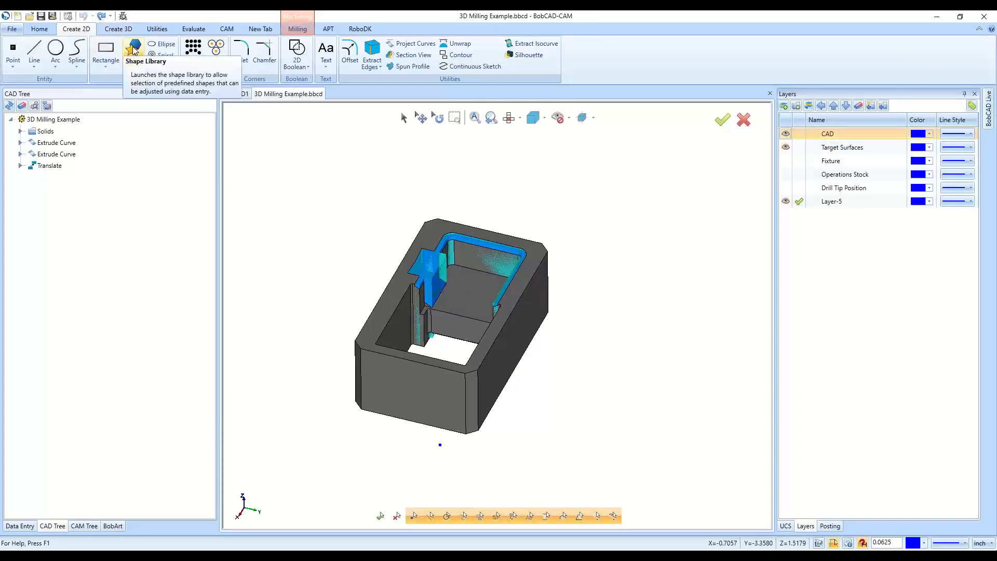
Extract the outer boundary edges of the part's top face, including the chamfered corners, as lines on the new layer
left_click(372, 52)
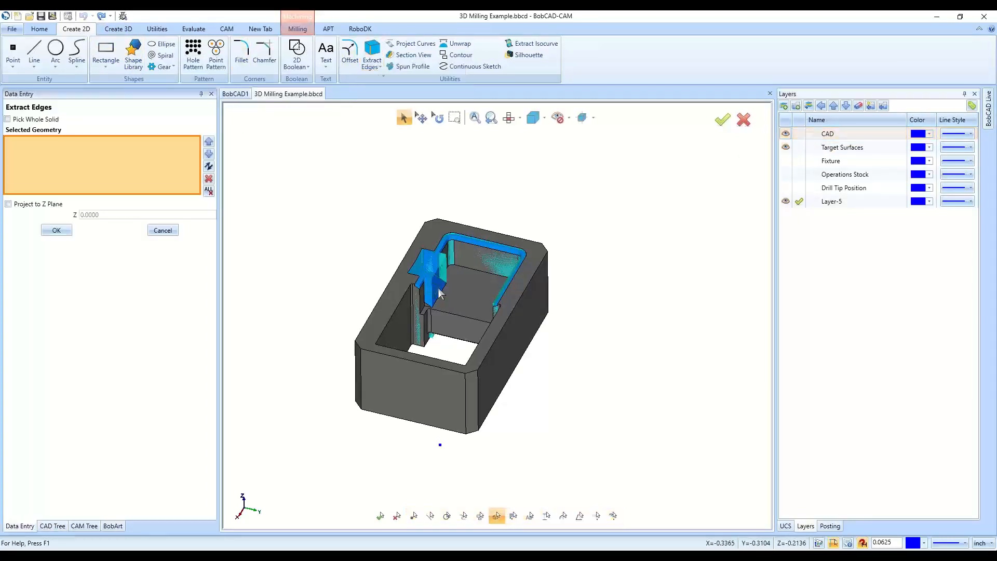
left_click(402, 262)
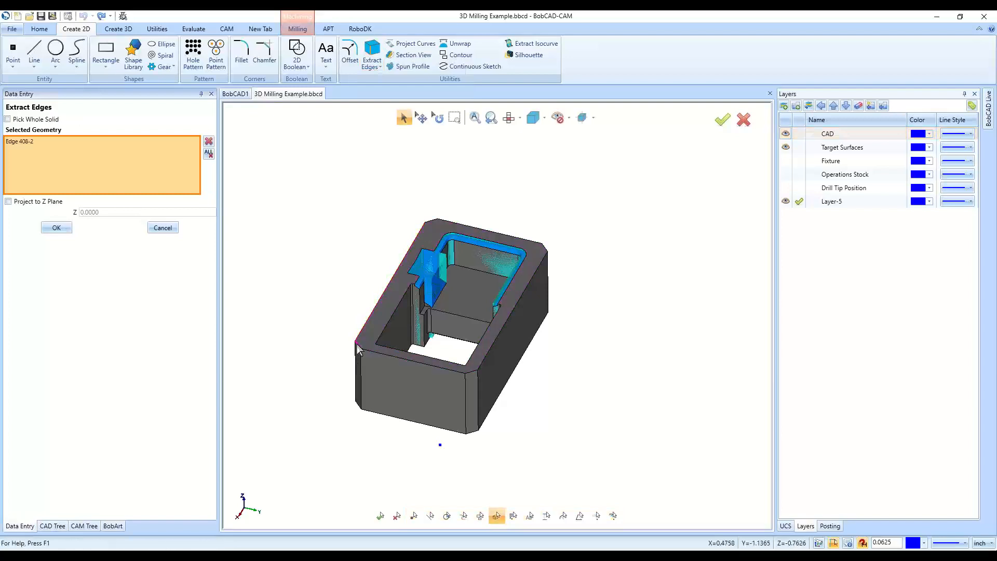
left_click(358, 345)
left_click(379, 352)
left_click(472, 371)
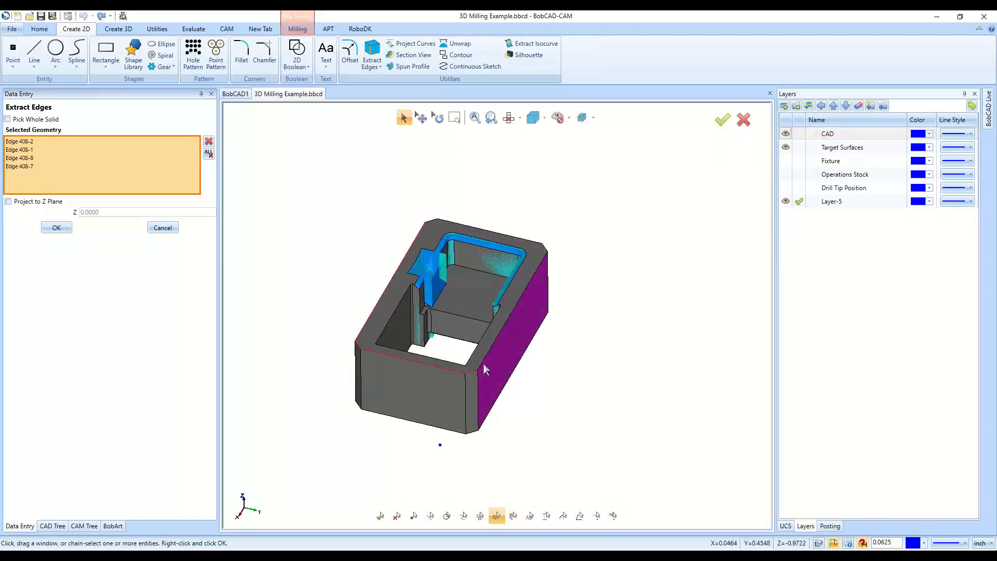
left_click(484, 360)
left_click(491, 365)
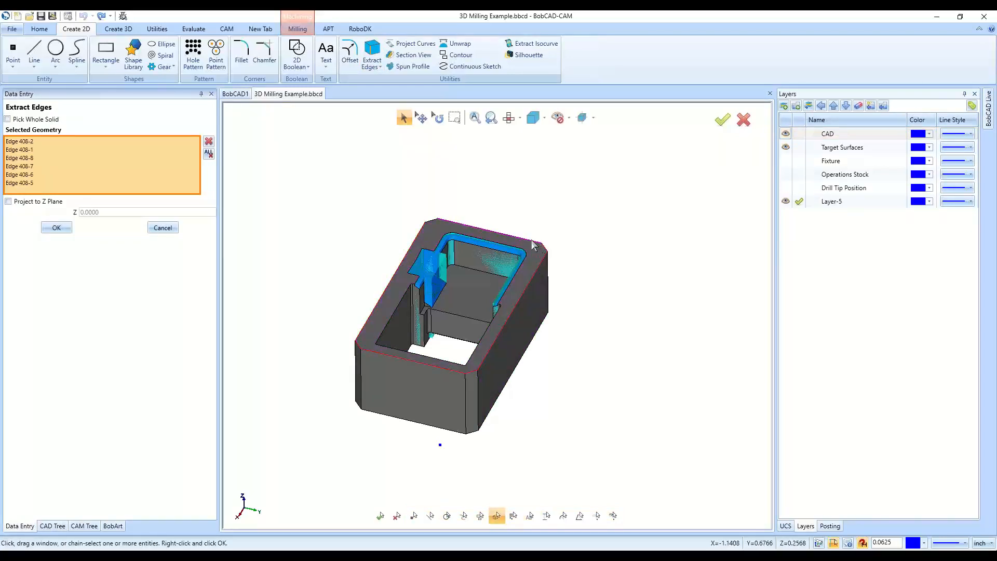
left_click(419, 220)
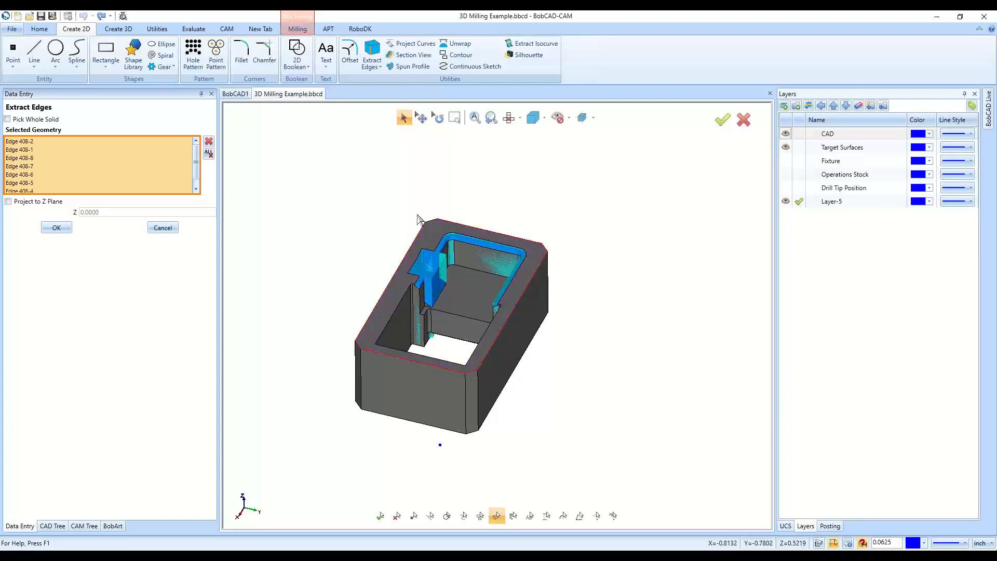
left_click(57, 228)
left_click(162, 228)
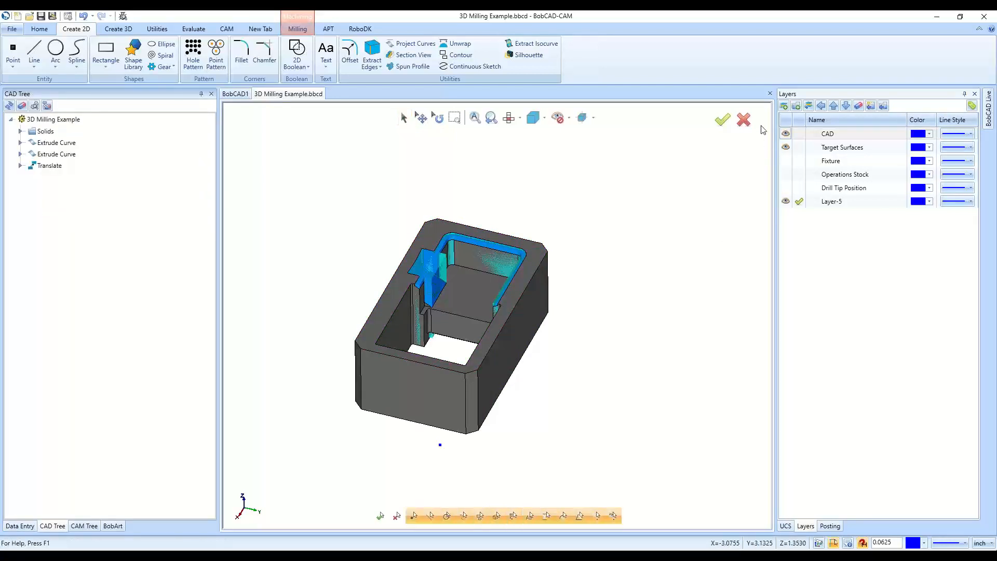
Hide the CAD and Target Surfaces layers and try to extrude the extracted outline as a boss with positive distance 0 and other-direction distance 1
left_click(785, 134)
left_click(785, 147)
left_click(118, 28)
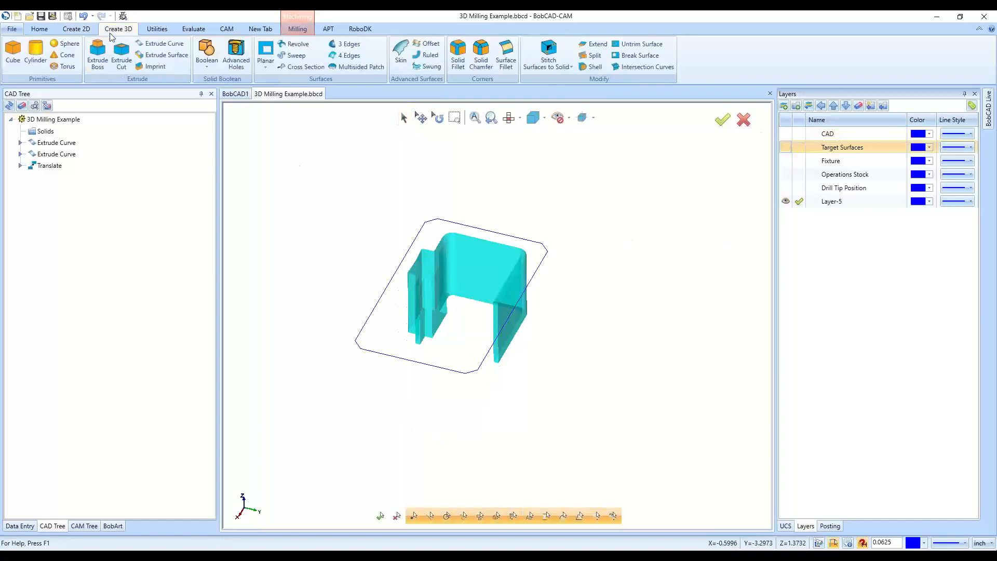
left_click(98, 55)
left_click_drag(301, 179, 663, 434)
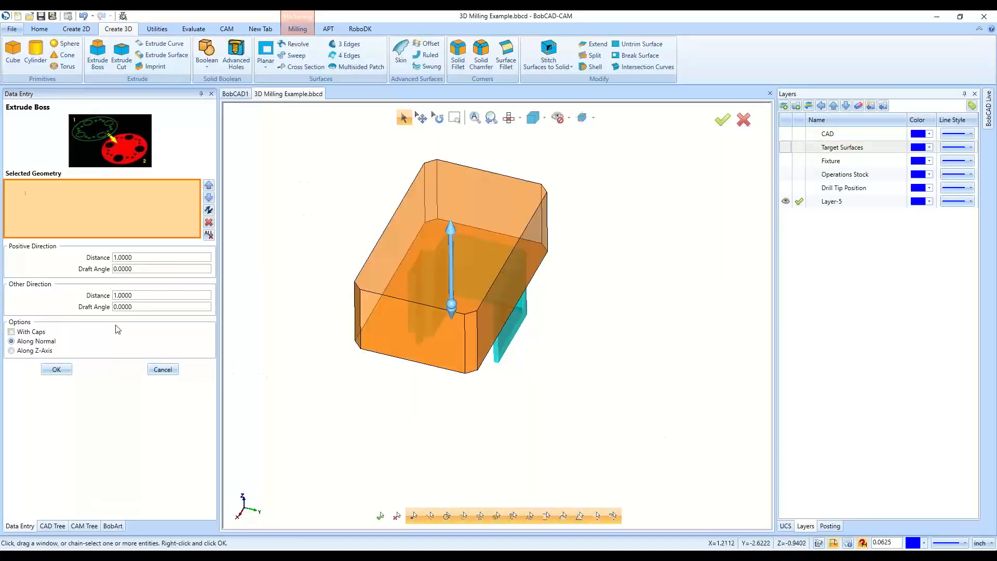
double_click(137, 256)
type("0")
key("Tab")
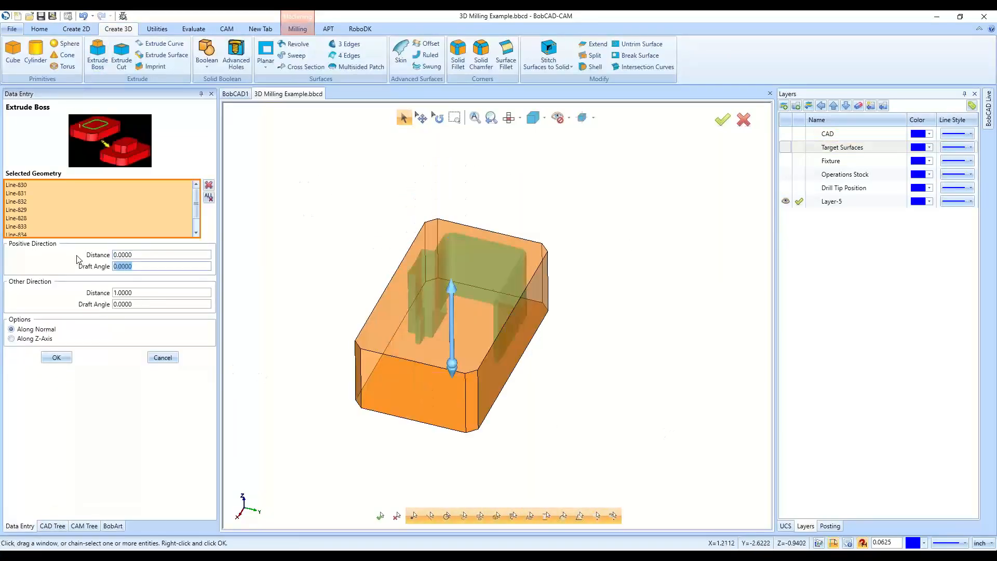
left_click(47, 358)
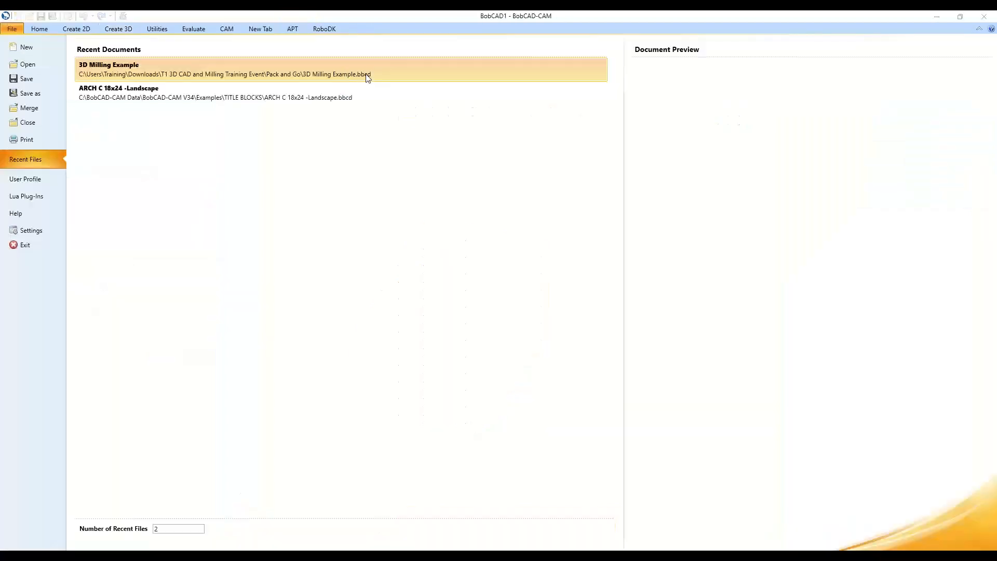
Reopen 3D Milling Example.bbcd from the recent documents and show the CAM tree
left_click(347, 70)
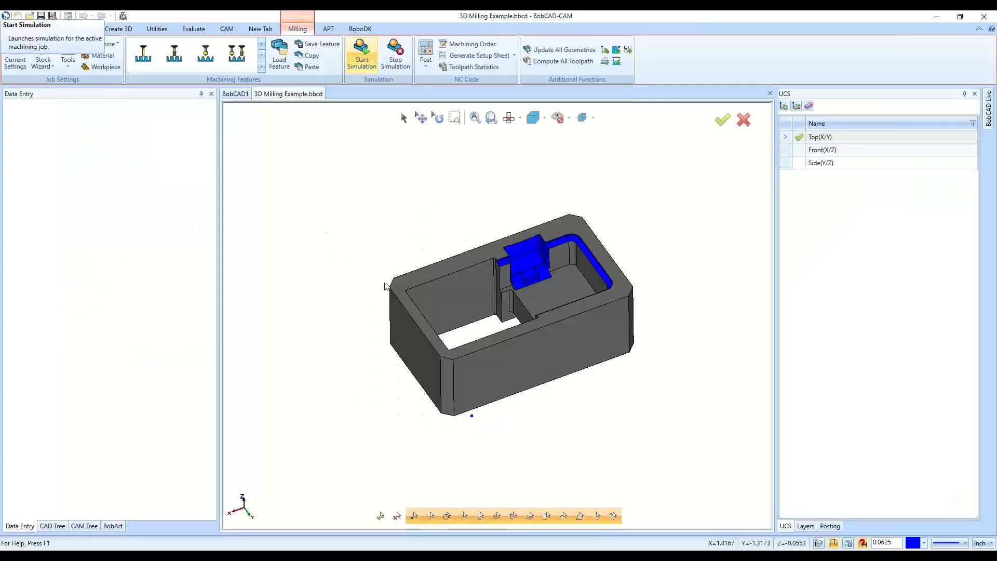
middle_click_drag(512, 408, 555, 423)
left_click(91, 528)
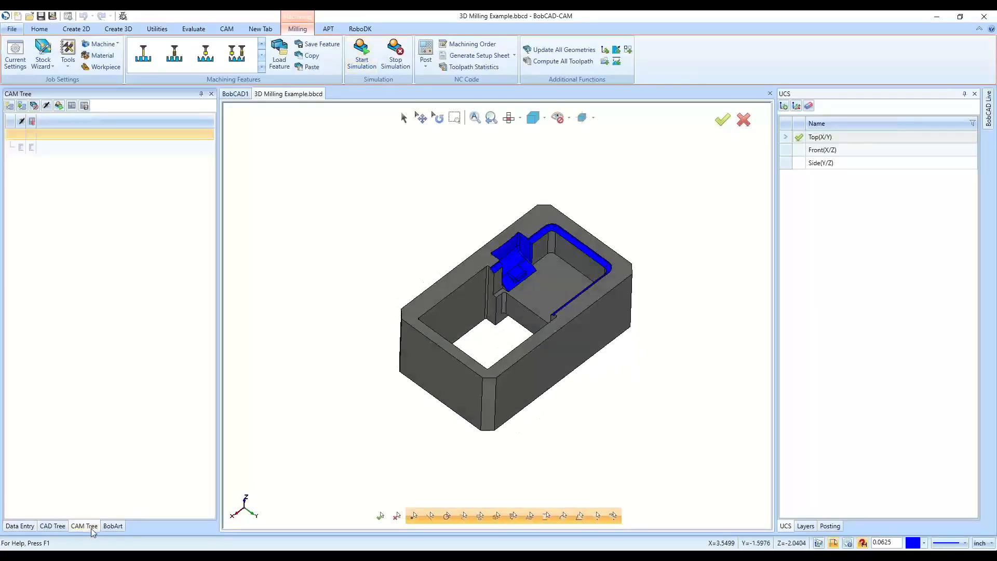
Expand Example 2's ADV Roughing feature and highlight the Operation Stock of its Advanced Rough operation
left_click(32, 248)
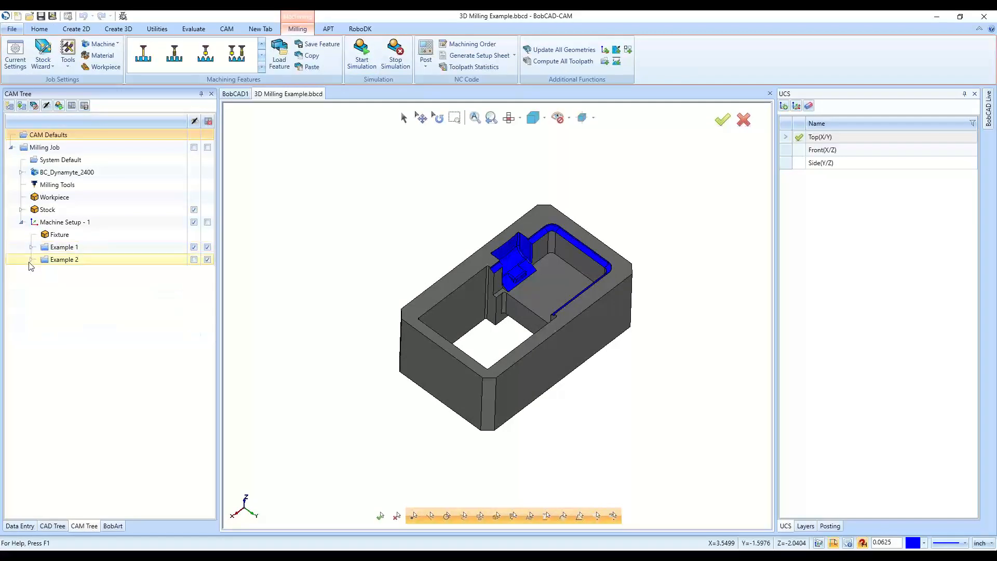
left_click(32, 260)
left_click(42, 297)
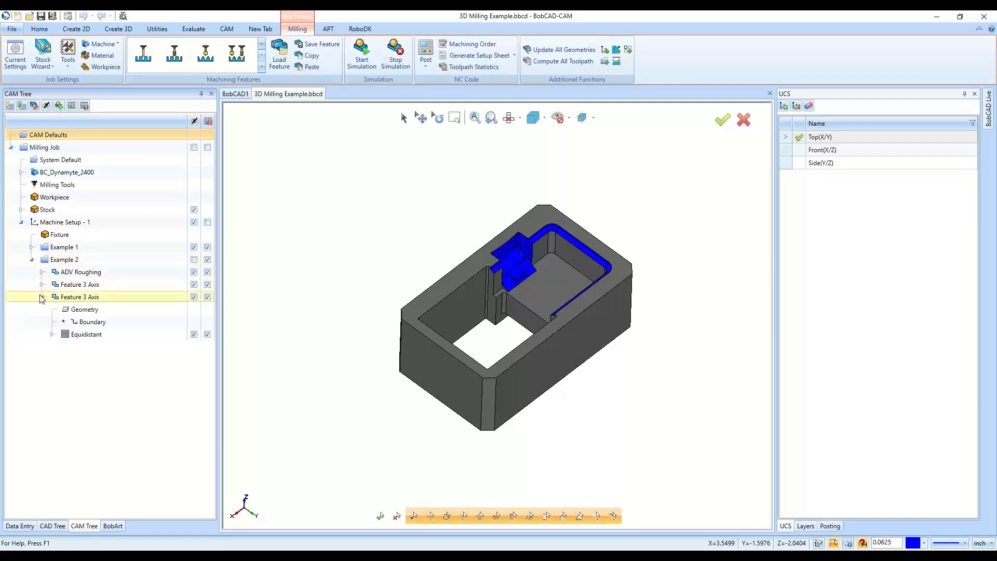
left_click(42, 297)
left_click(43, 272)
left_click(76, 347)
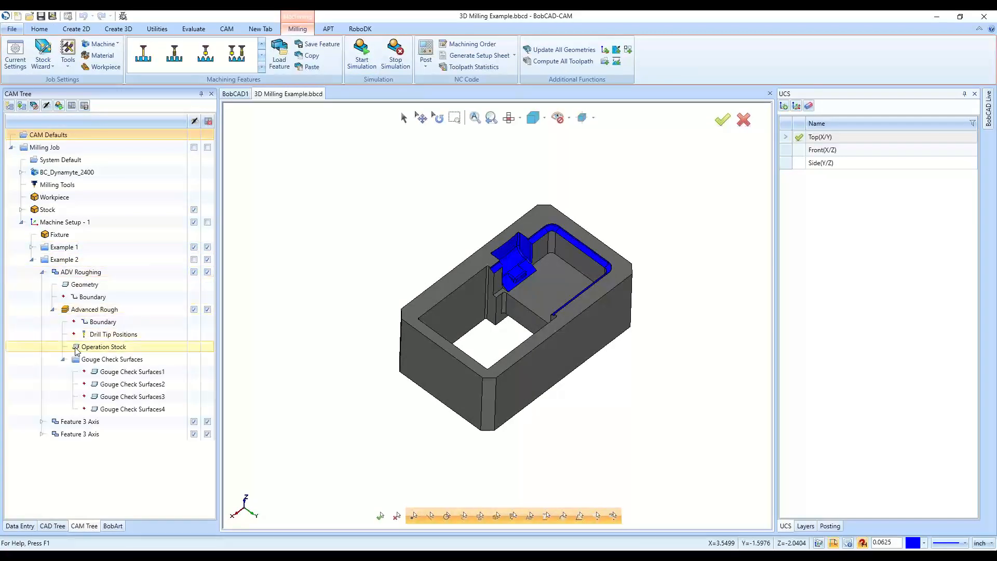
Examine the highlighted stock surfaces along the pocket walls, the upper ledge and the side pocket
middle_click_drag(354, 393, 505, 444)
middle_click_drag(616, 430, 684, 434)
scroll(670, 356, "up", 2)
middle_click_drag(658, 355, 510, 326)
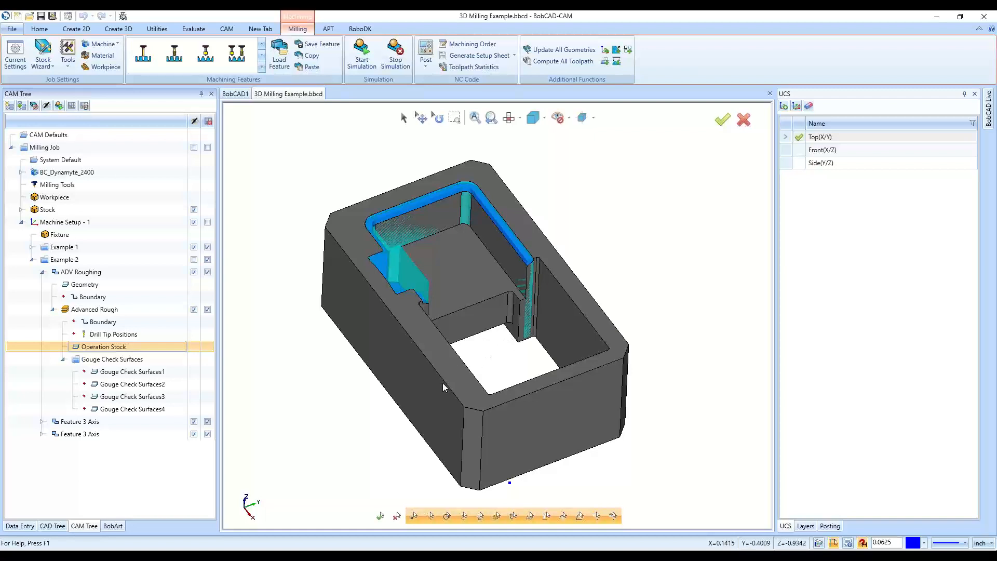
scroll(426, 302, "up", 4)
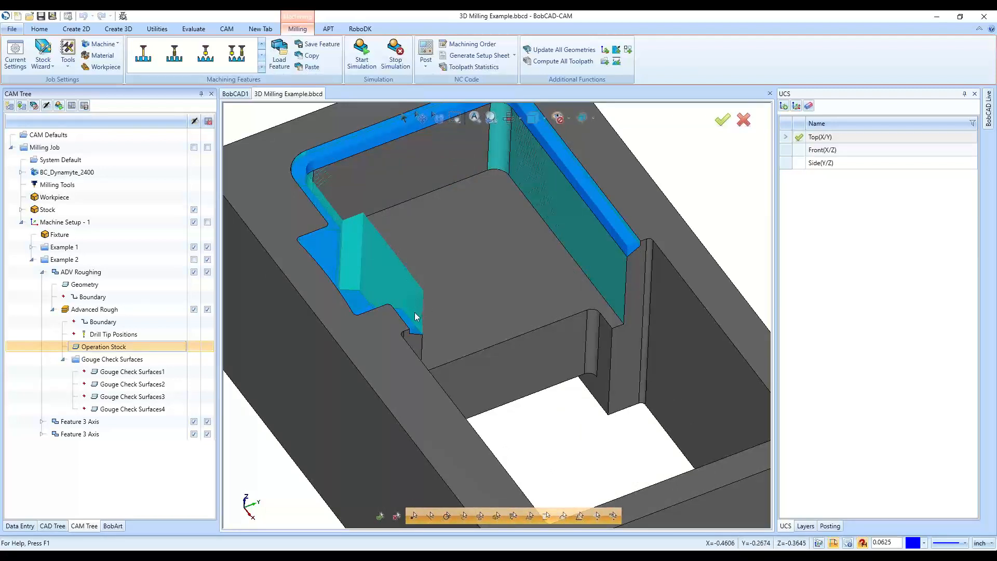
scroll(377, 279, "down", 5)
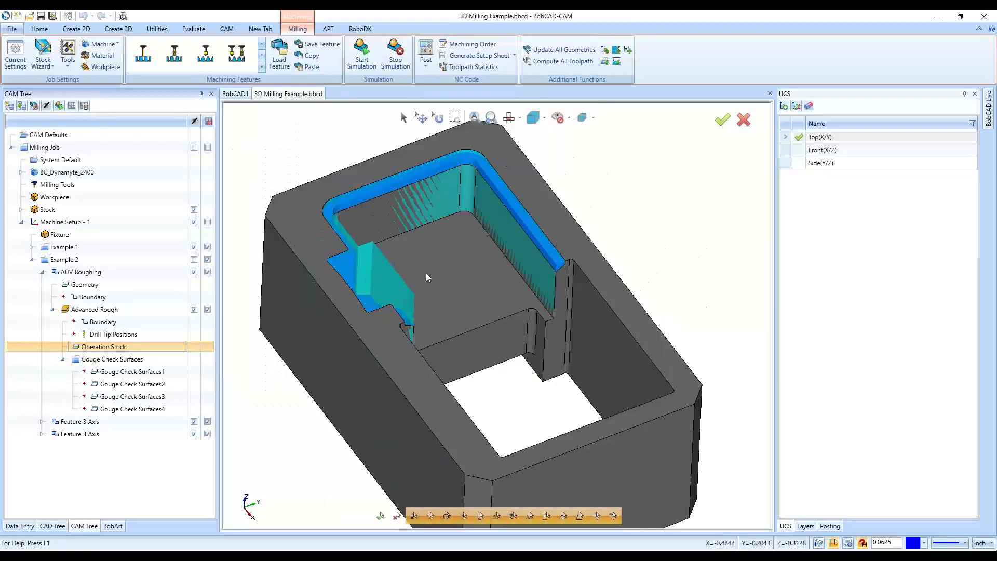
scroll(422, 275, "up", 5)
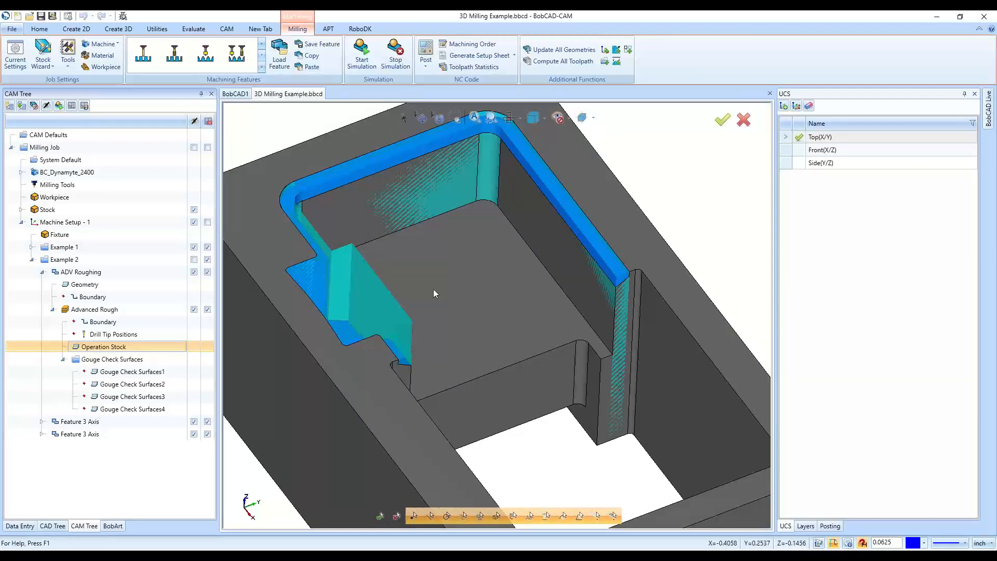
Open the Mill 3 Axis Wizard for the ADV Roughing feature under Example 2
left_click(92, 310)
left_click(82, 274)
double_click(83, 274)
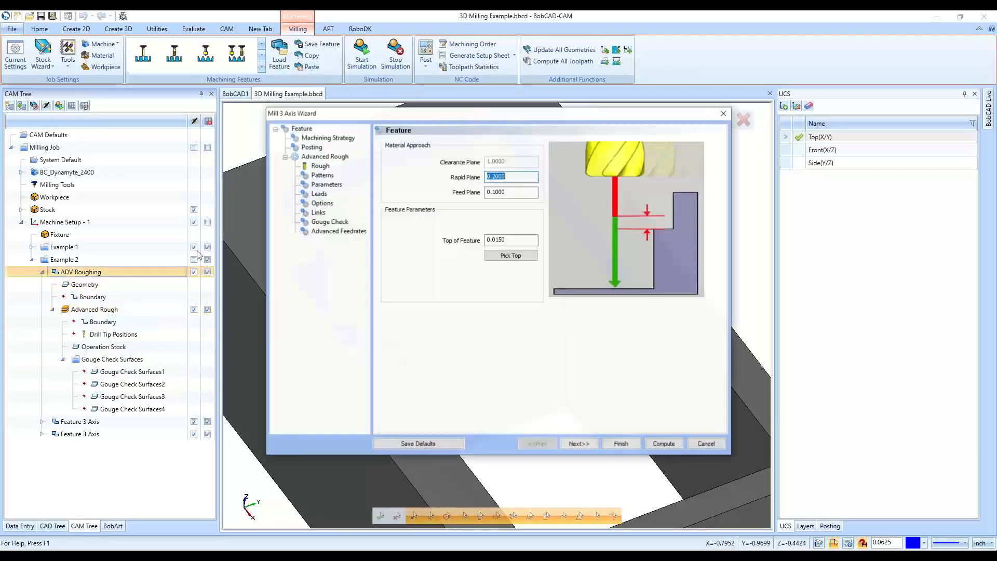
Review the ADV Roughing feature's machining strategy, tool, patterns, parameters, leads, options, links, gouge check and advanced feedrate settings, and close the wizard
left_click(317, 137)
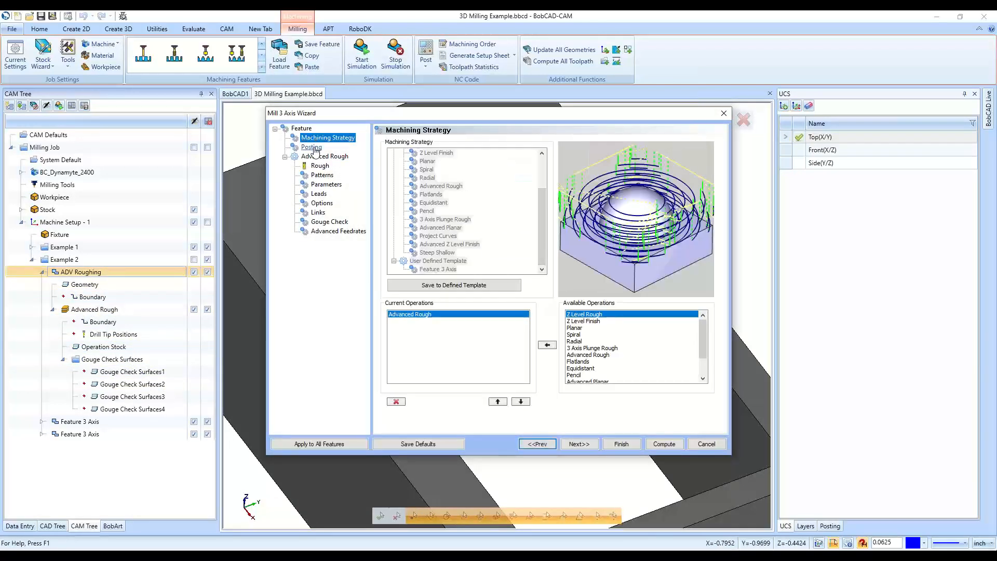
left_click(320, 166)
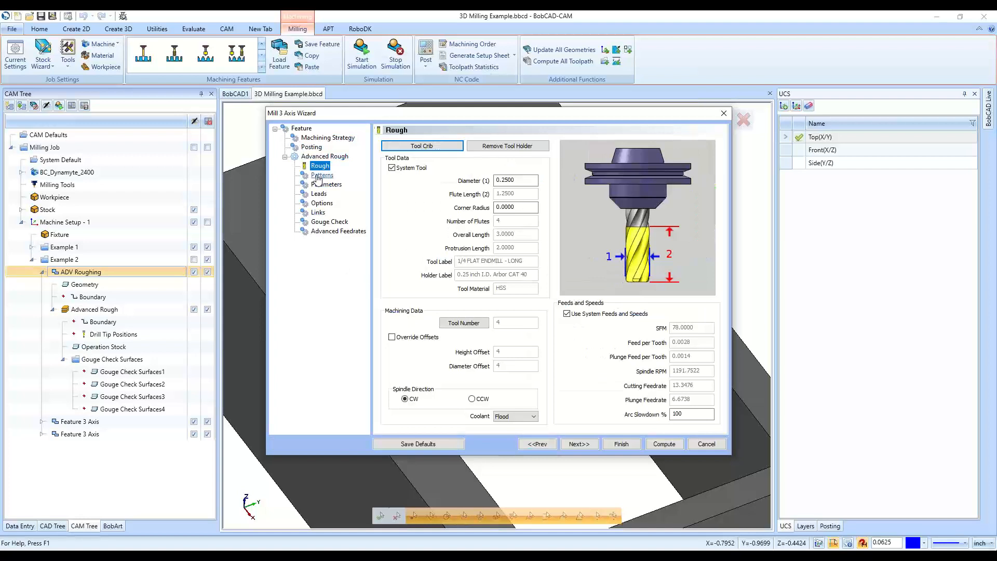
left_click(319, 176)
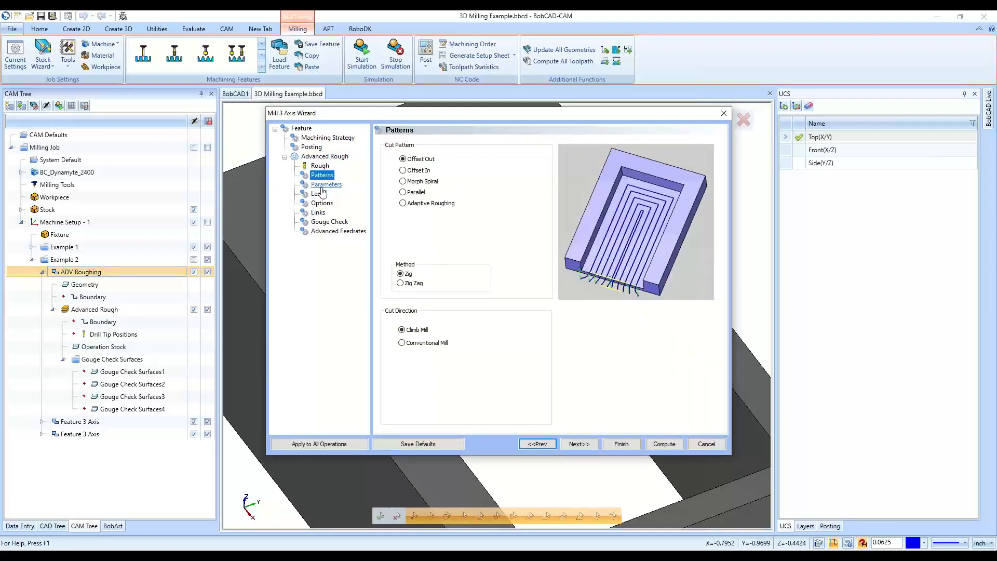
left_click(325, 185)
left_click(319, 197)
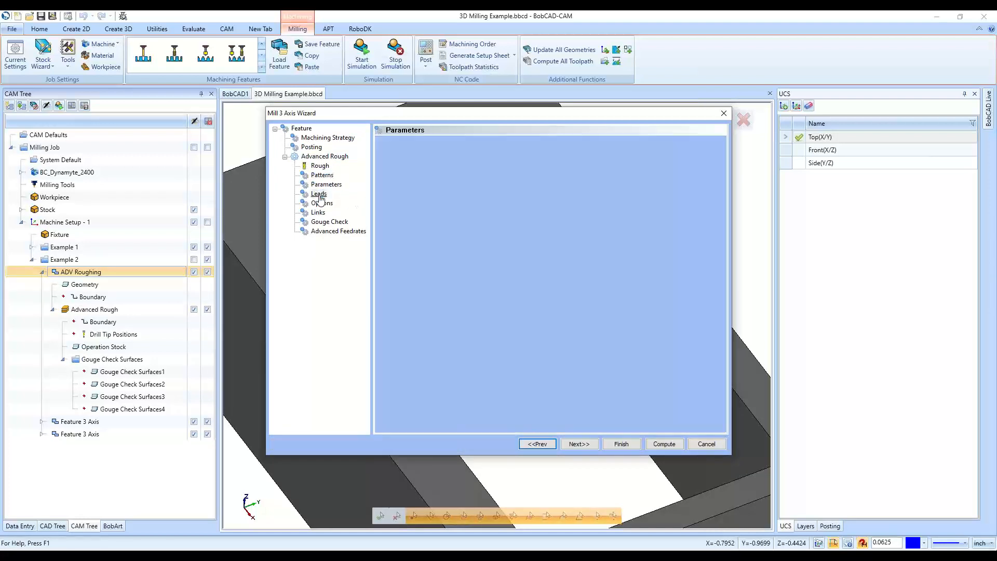
left_click(320, 204)
left_click(319, 214)
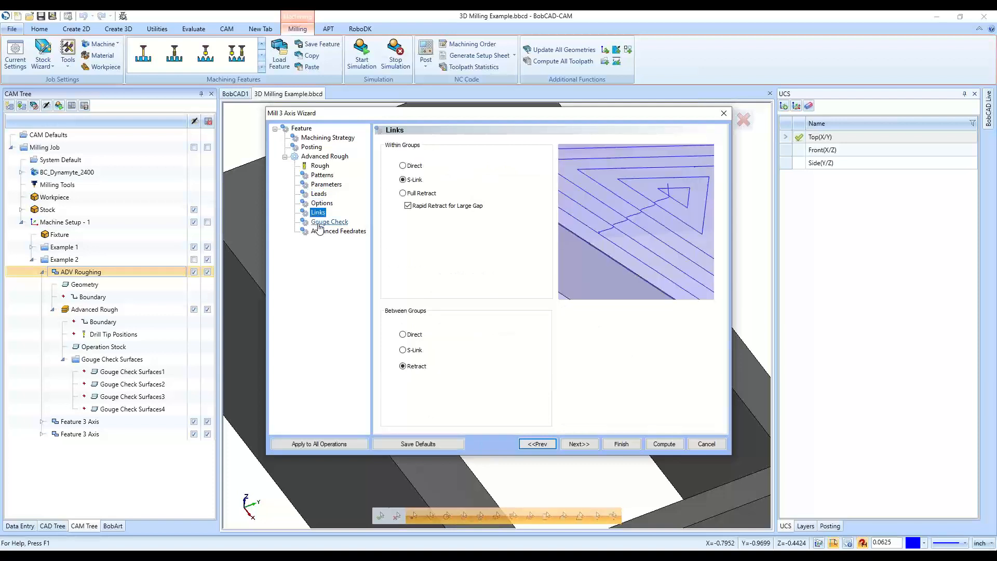
left_click(319, 222)
left_click(319, 232)
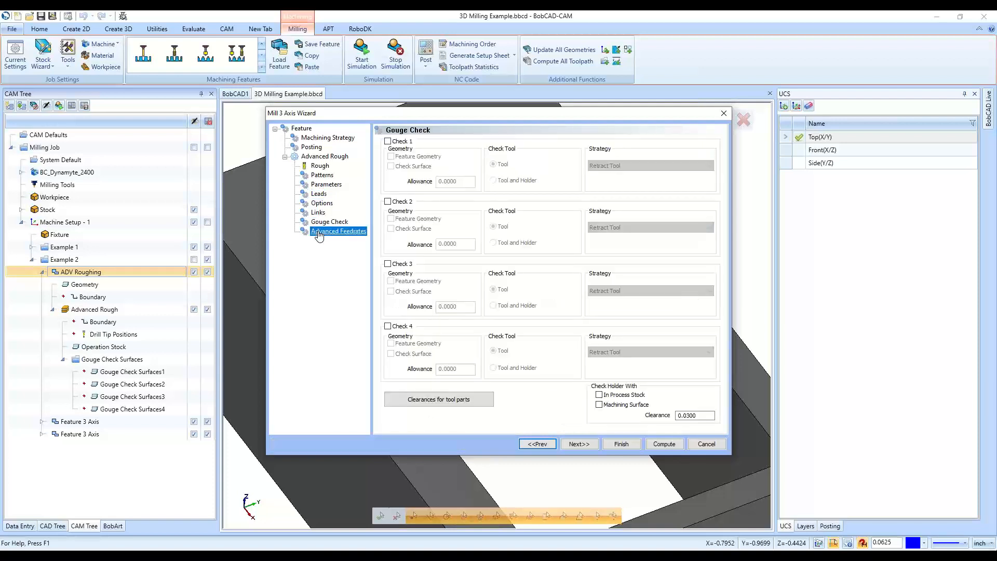
left_click(321, 203)
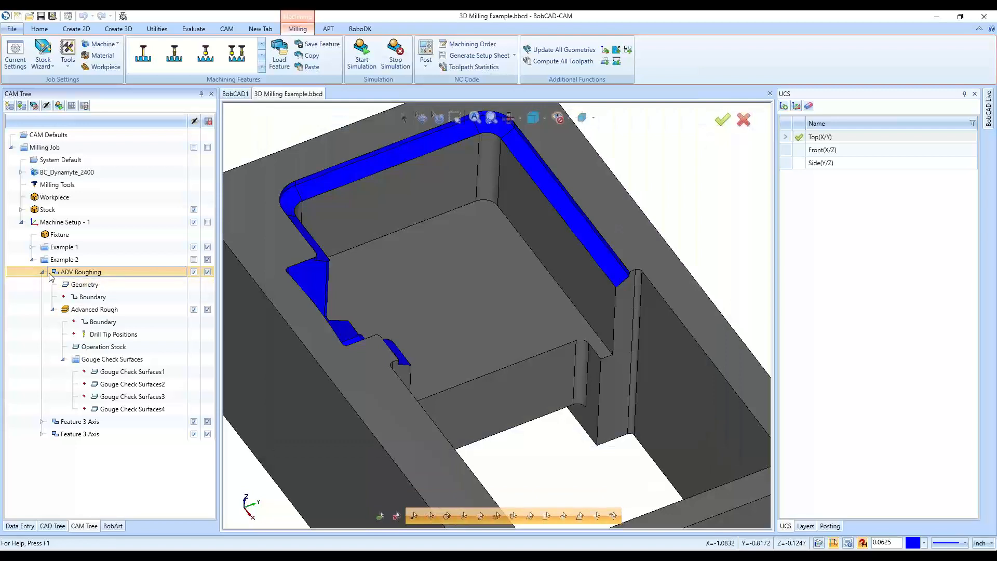
Highlight the Advanced Rough operation's Operation Stock on the part and open its geometry selection for editing
left_click(94, 322)
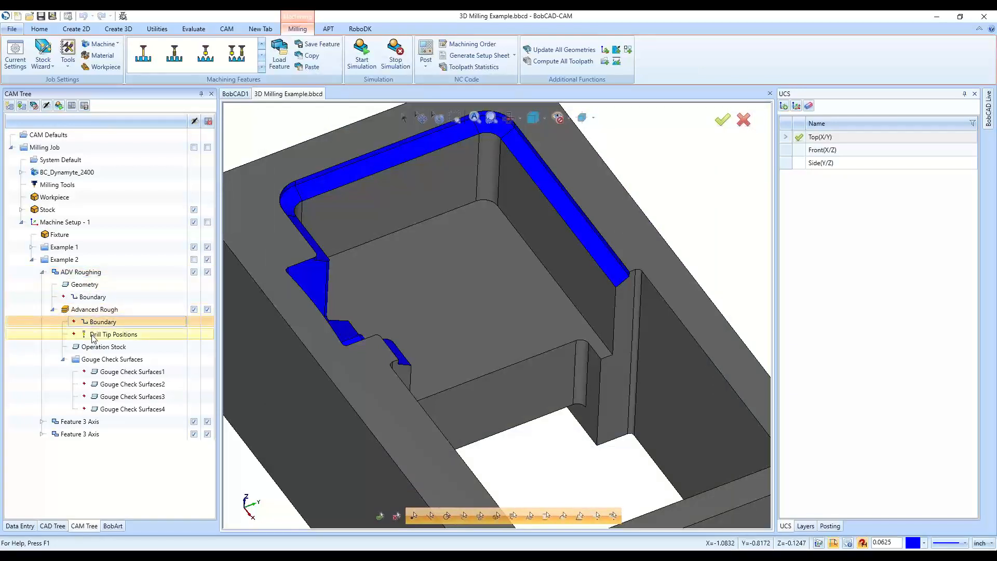
left_click(97, 335)
left_click(92, 347)
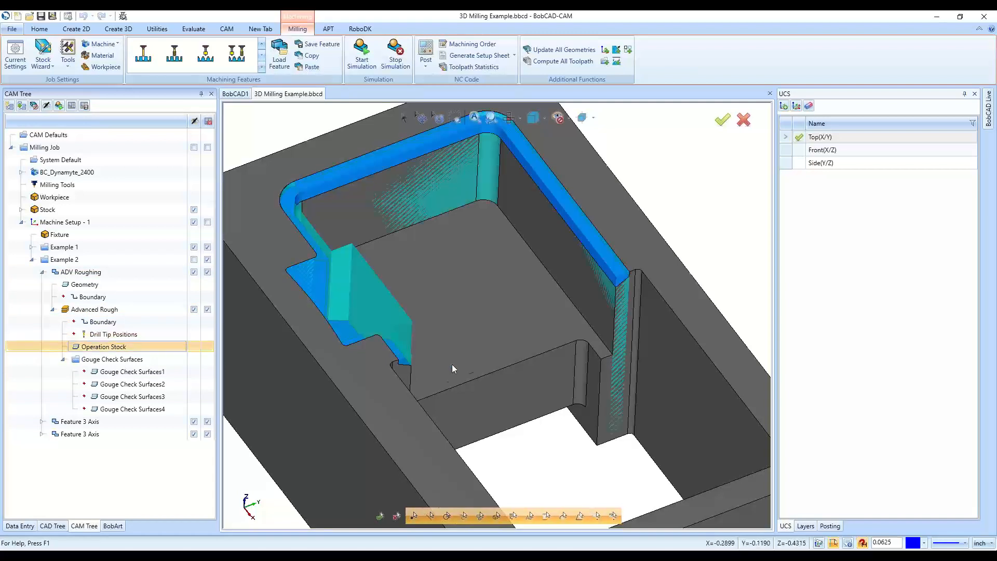
scroll(451, 366, "down", 7)
scroll(431, 414, "up", 2)
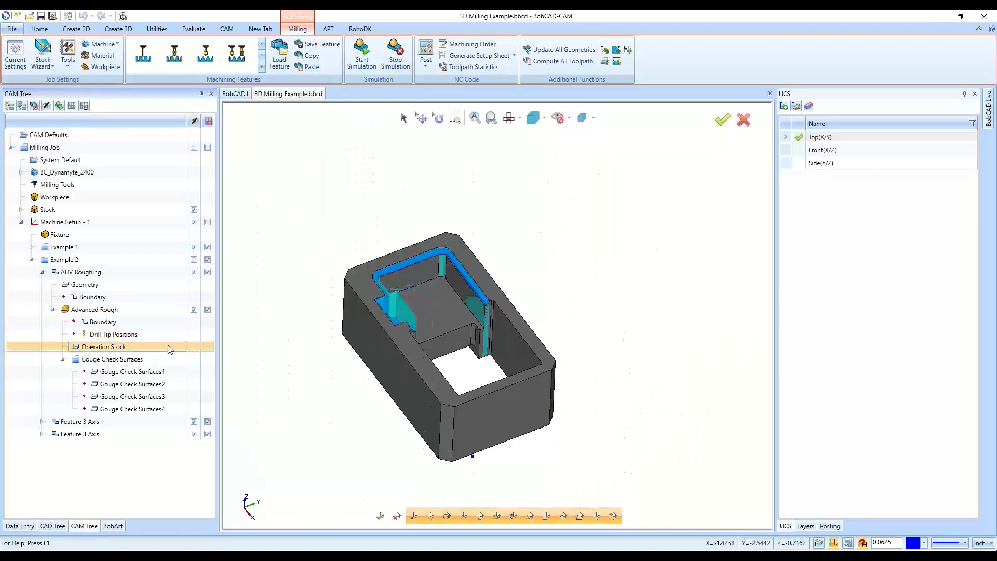
right_click(131, 350)
left_click(157, 354)
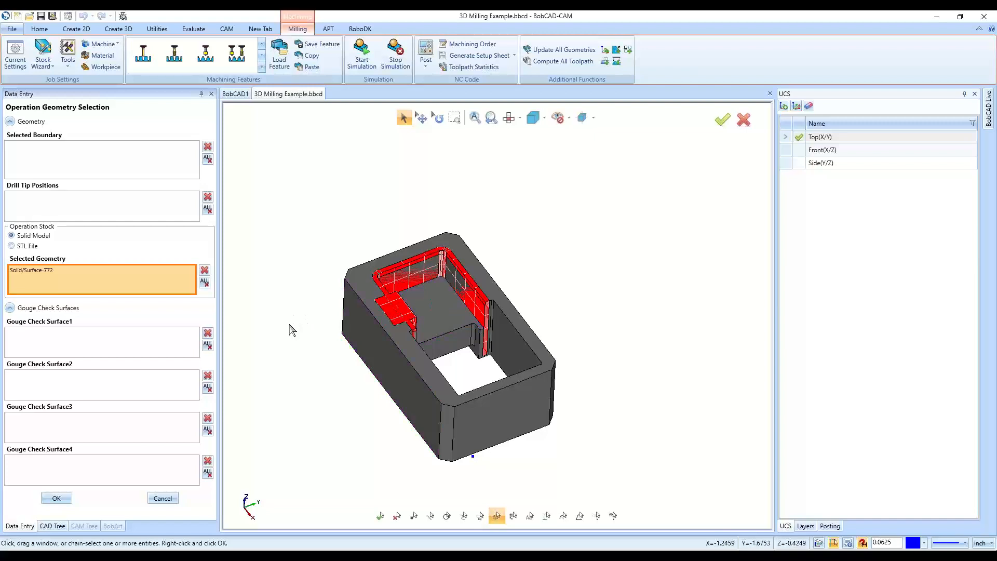
Set the operation stock source to STL File, load stock.stl from the Desktop in inches, and inspect it around the part
left_click(23, 249)
left_click(29, 266)
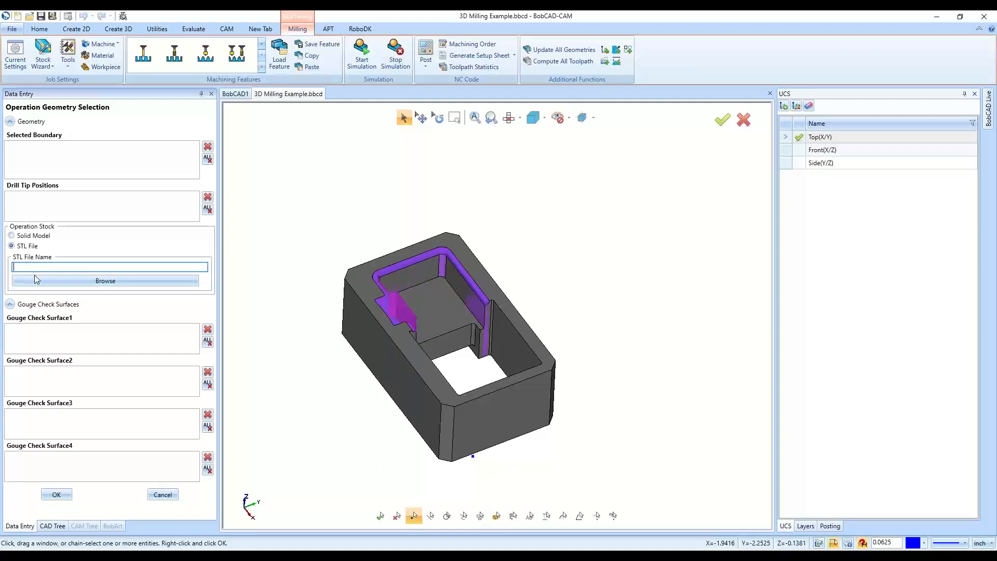
left_click(70, 279)
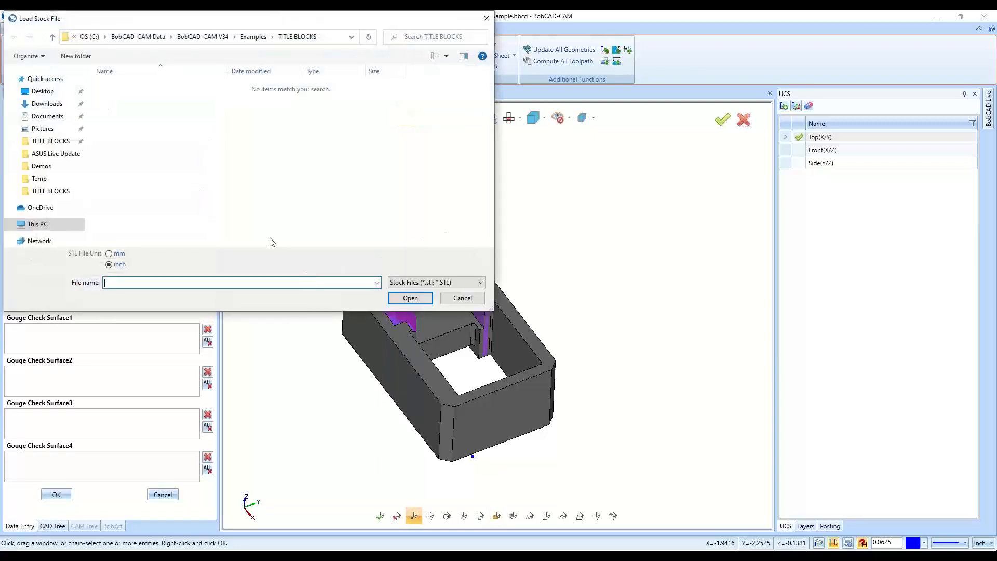
left_click(42, 91)
scroll(179, 200, "down", 1)
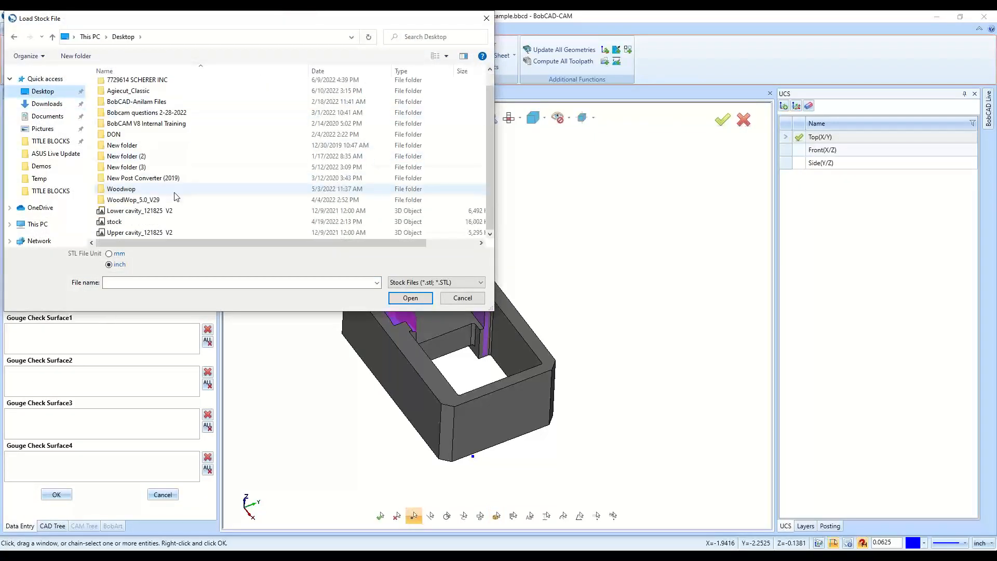
left_click(205, 222)
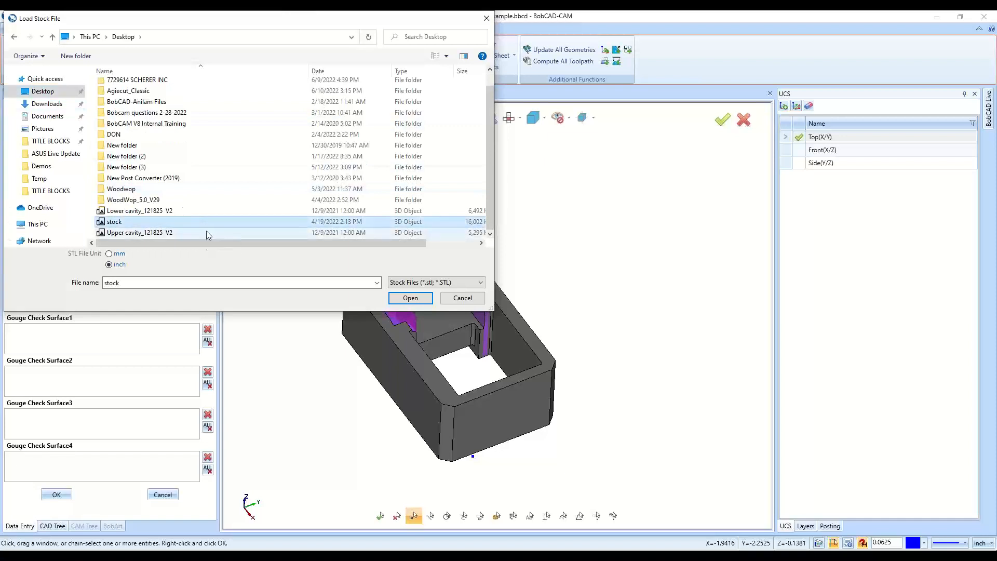
left_click(206, 232)
left_click(210, 223)
double_click(215, 223)
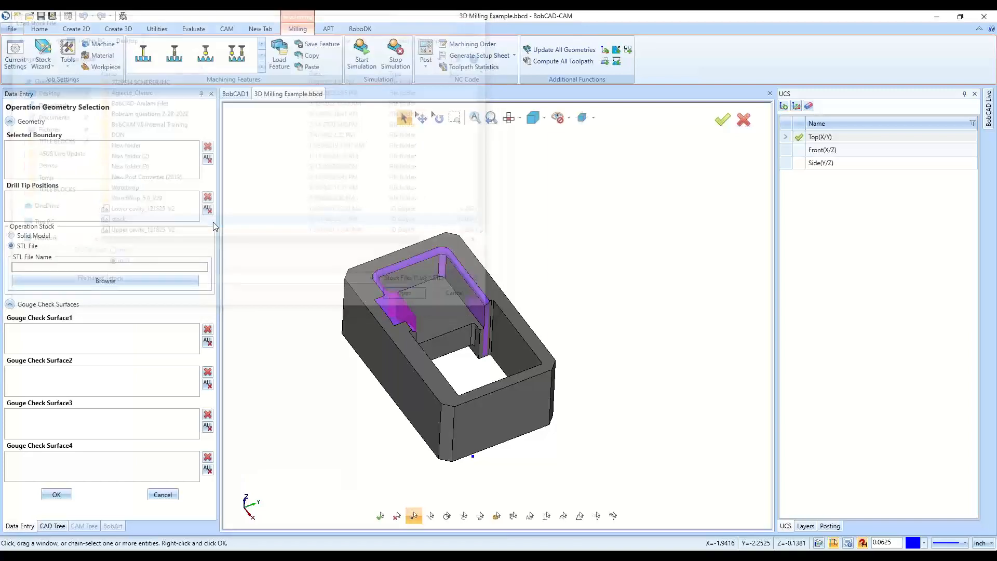
scroll(490, 345, "down", 4)
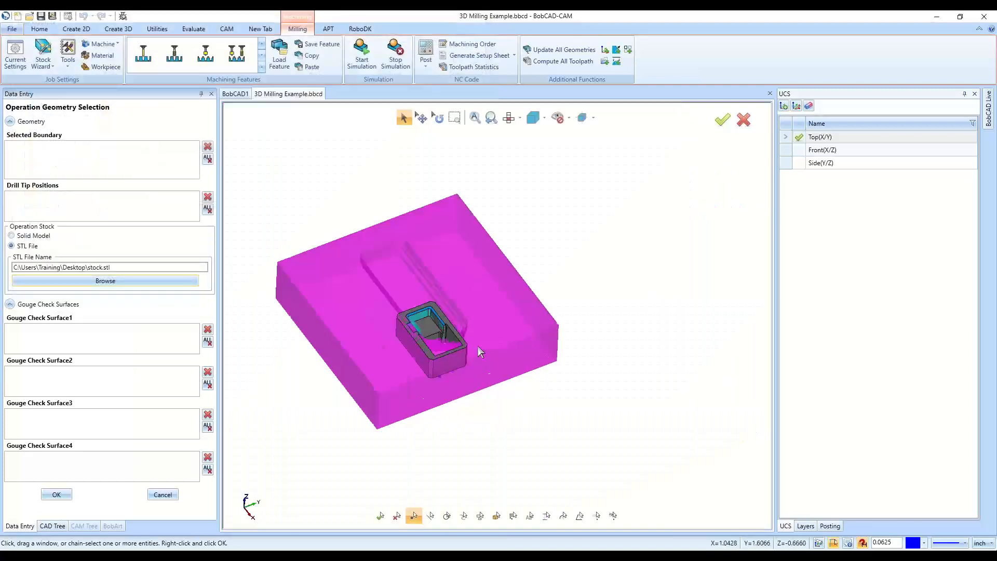
middle_click_drag(543, 385, 429, 429)
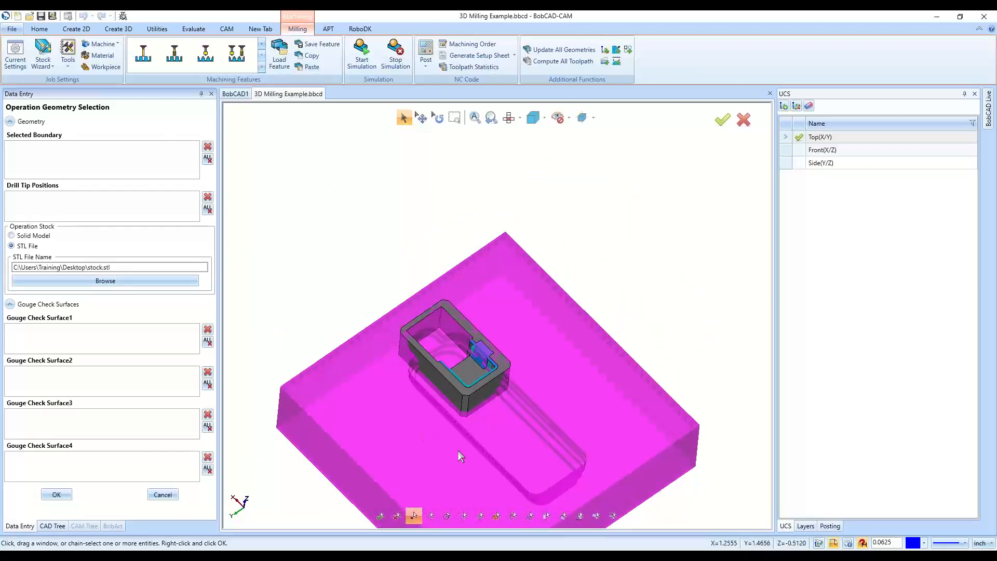
scroll(502, 452, "up", 2)
scroll(429, 352, "down", 3)
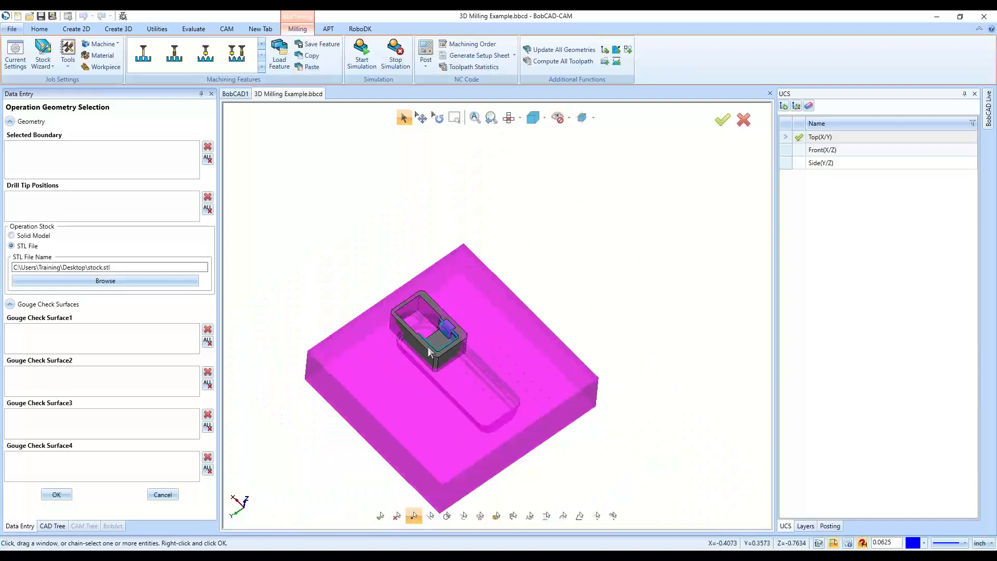
Set the operation stock source back to Solid Model with the modeled pocket solid, and accept the geometry selection
left_click(16, 237)
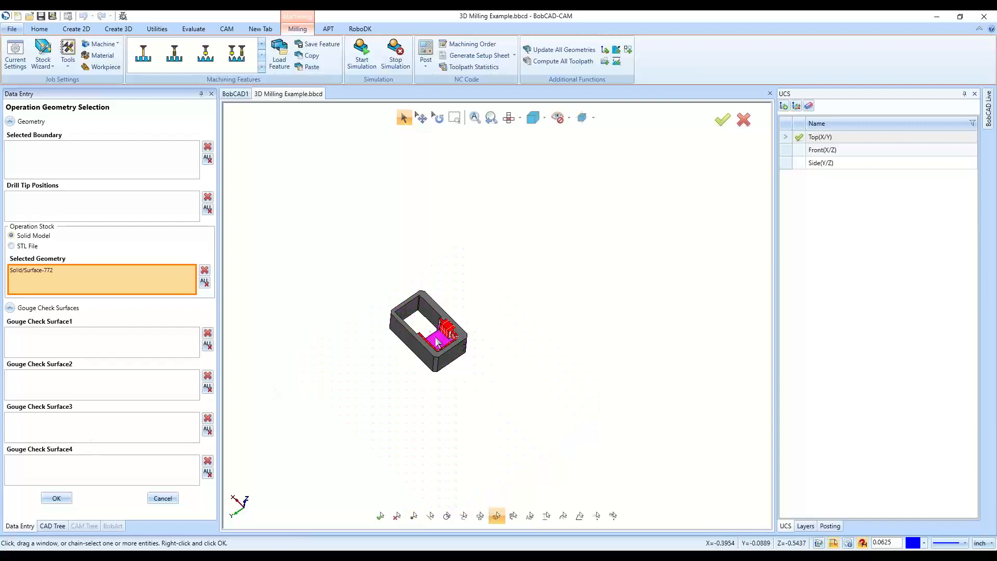
scroll(427, 332, "up", 5)
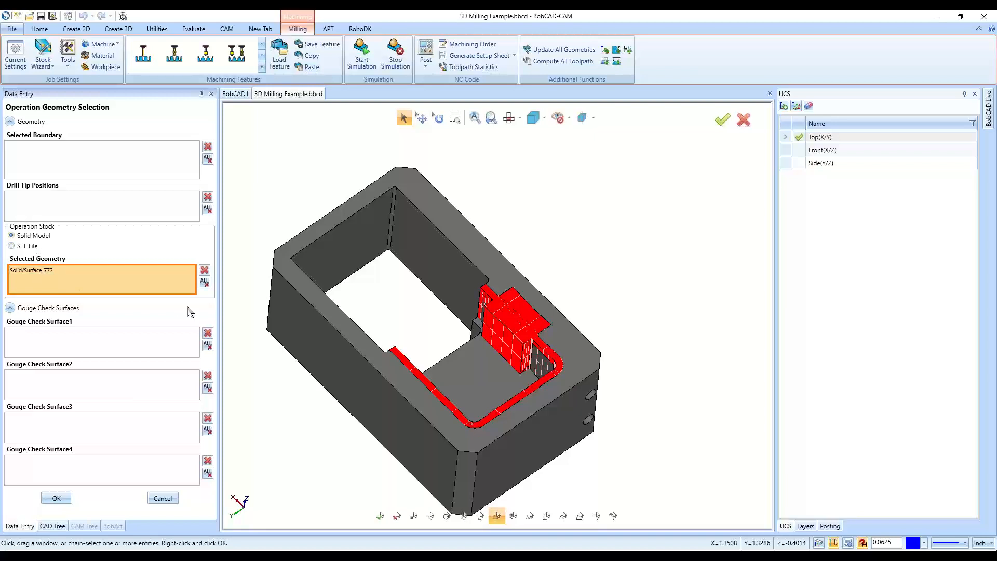
scroll(495, 328, "up", 3)
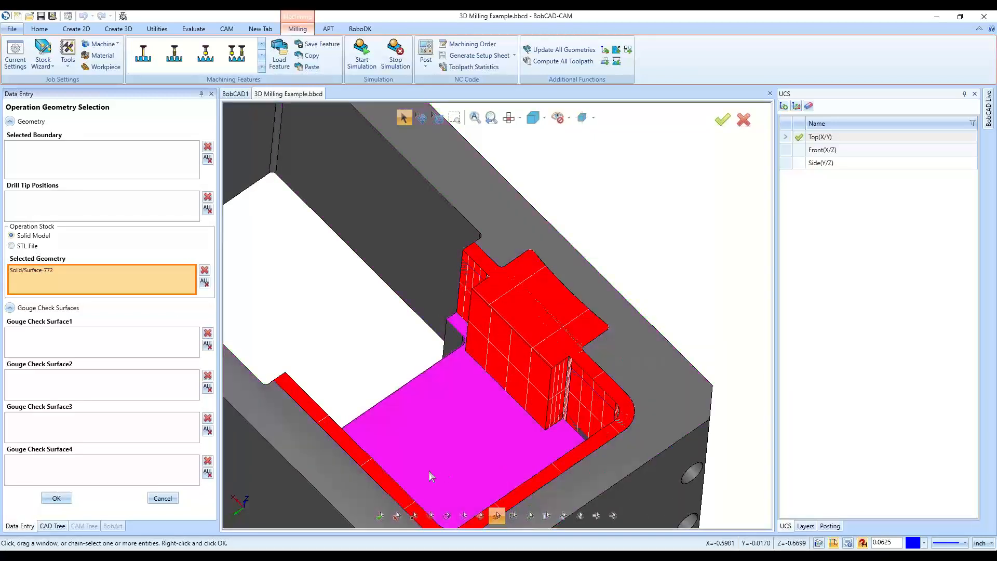
left_click(56, 498)
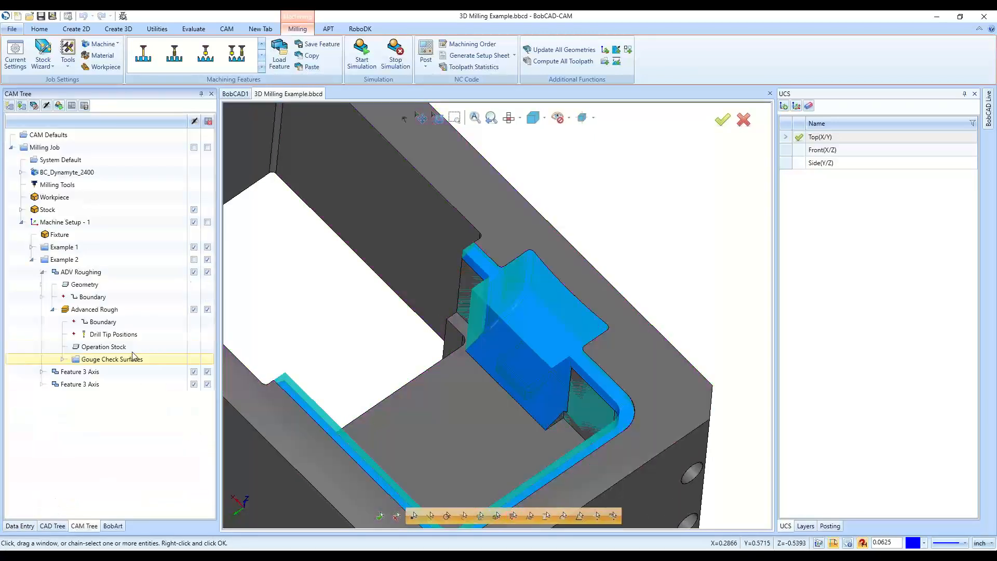
Display the Advanced Rough toolpath over the pocket and compute the operation's toolpath
left_click(94, 310)
scroll(322, 359, "down", 2)
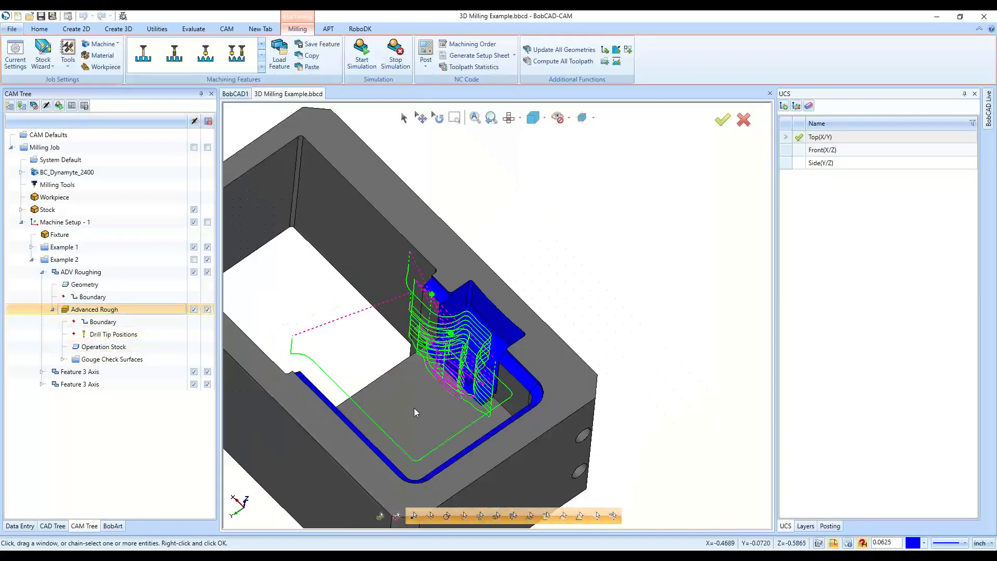
scroll(479, 407, "down", 2)
scroll(436, 396, "up", 3)
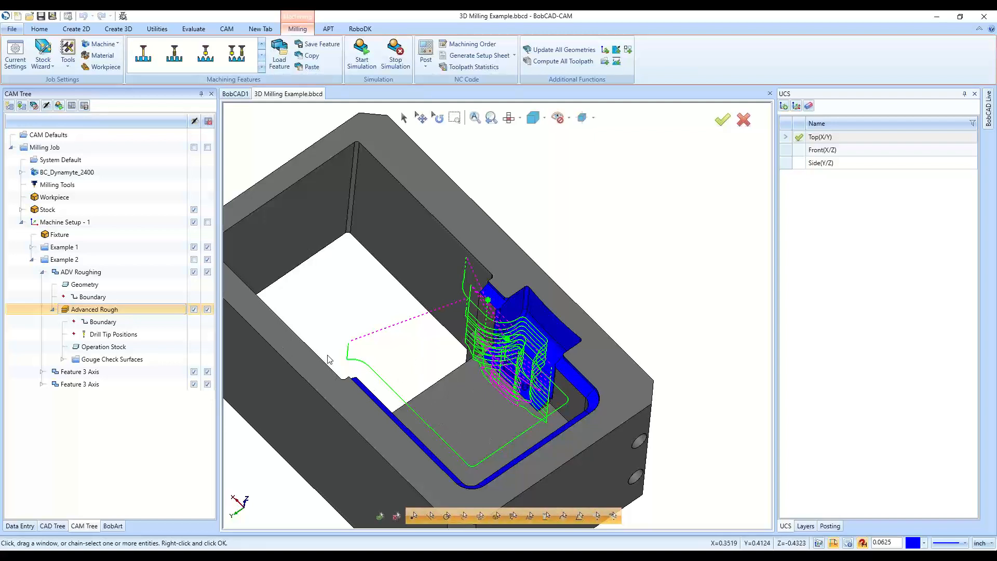
right_click(129, 308)
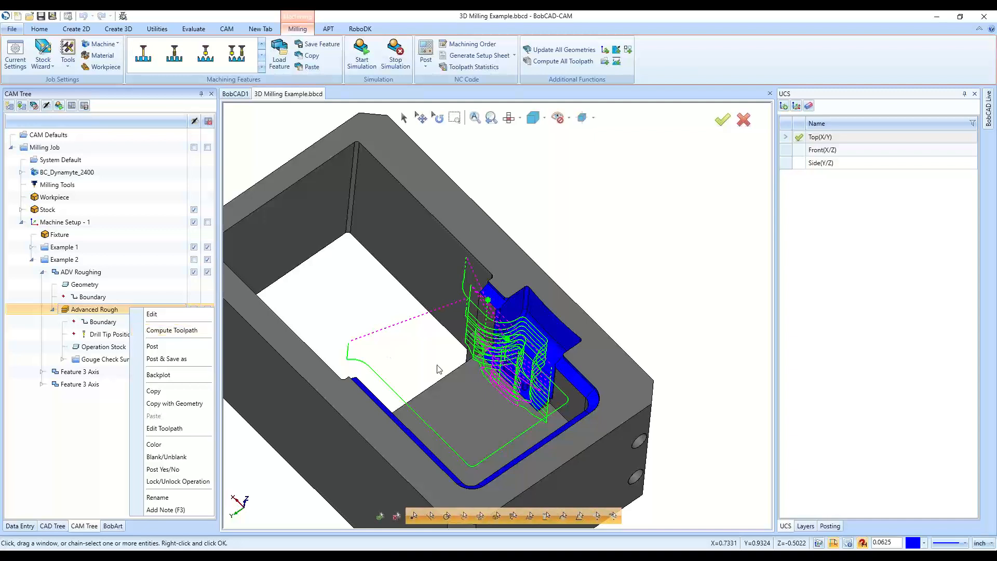
left_click(156, 330)
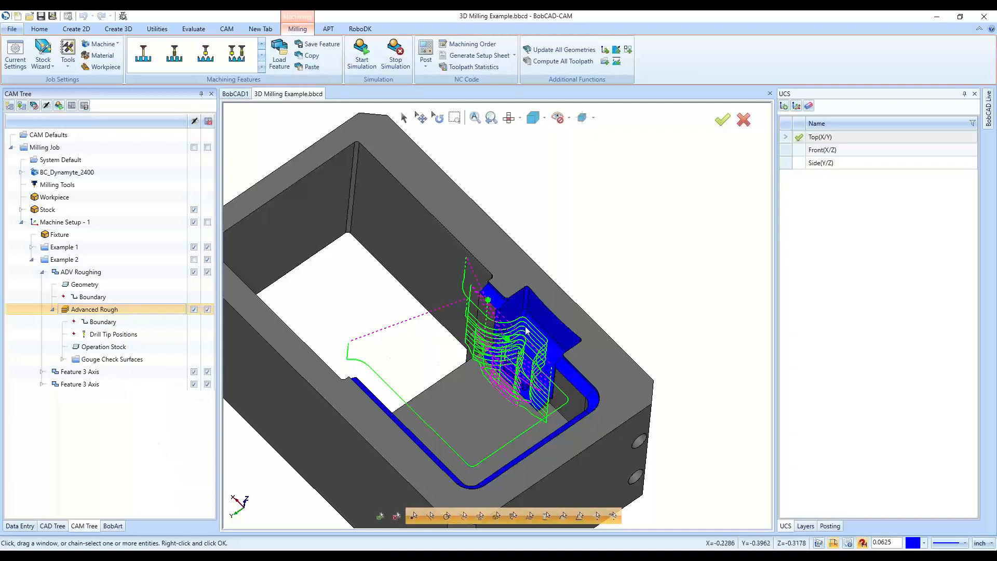
Open the Backplot of the Advanced Rough operation with the tool display mode set to Shaded
left_click(134, 348)
left_click(104, 311)
right_click(103, 312)
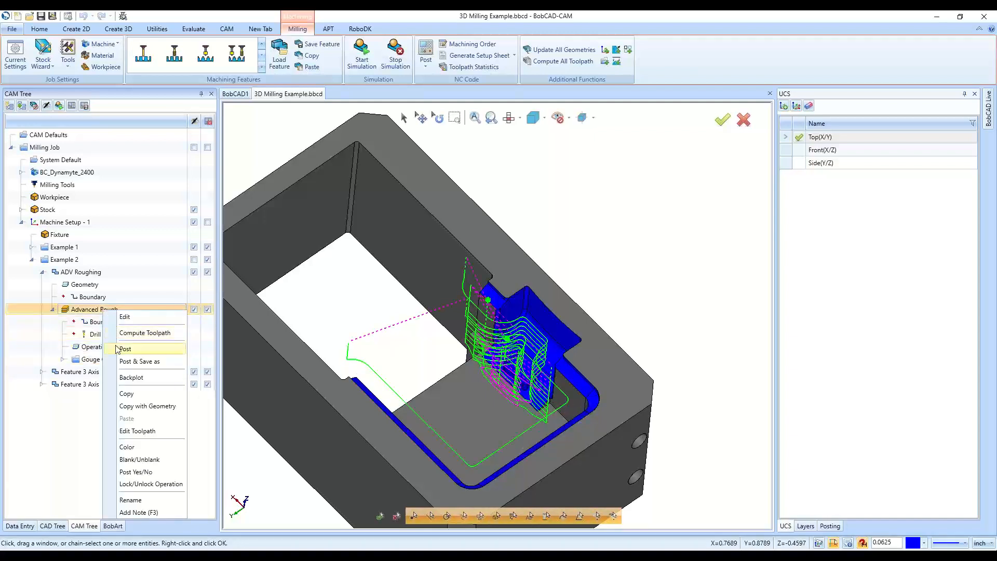
left_click(124, 375)
left_click(40, 224)
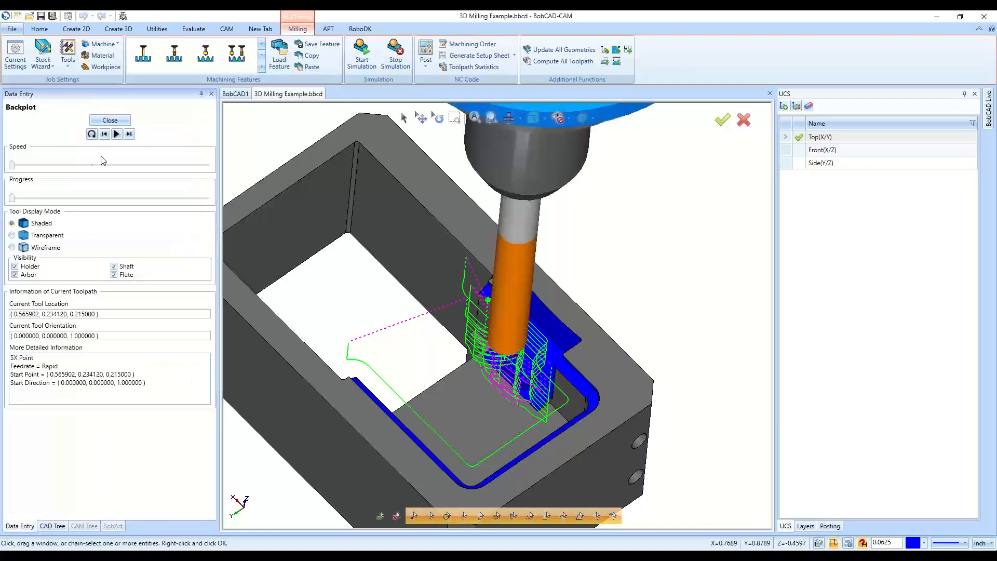
Play the Advanced Rough backplot to its end while raising the playback speed in stages, and close it
left_click(120, 162)
left_click(119, 162)
left_click(120, 163)
left_click(120, 163)
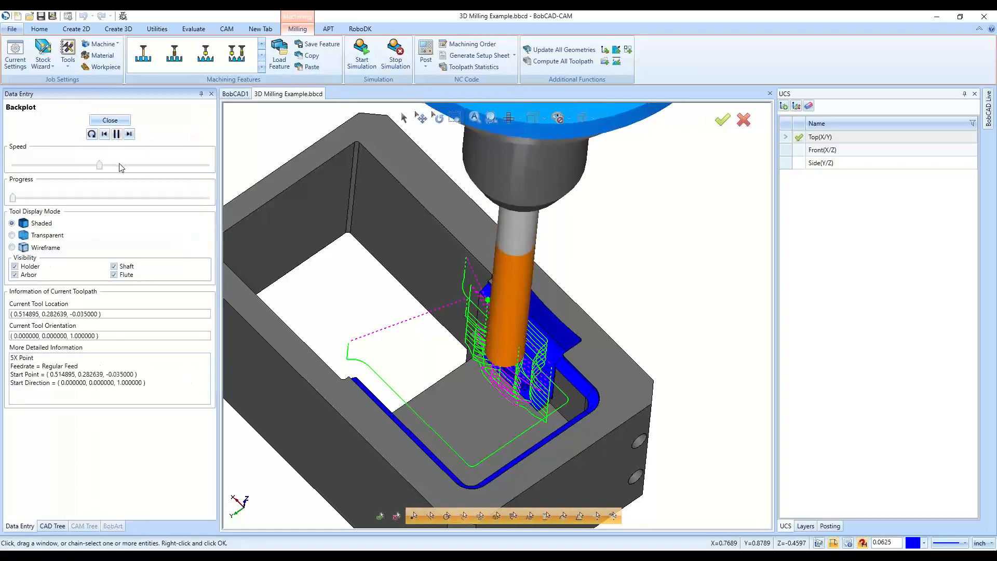
left_click(120, 163)
left_click(156, 165)
left_click(186, 164)
left_click(189, 166)
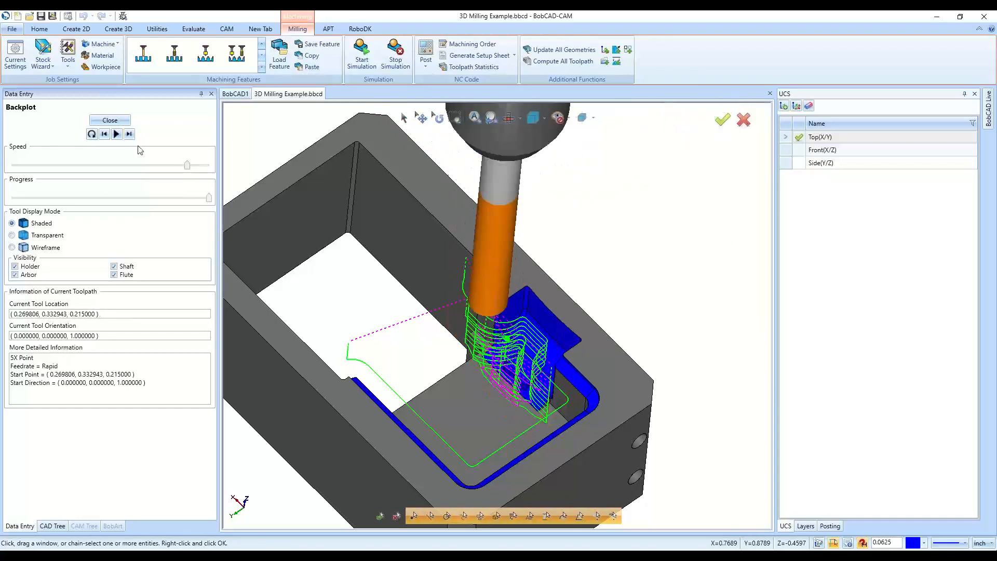
left_click(117, 121)
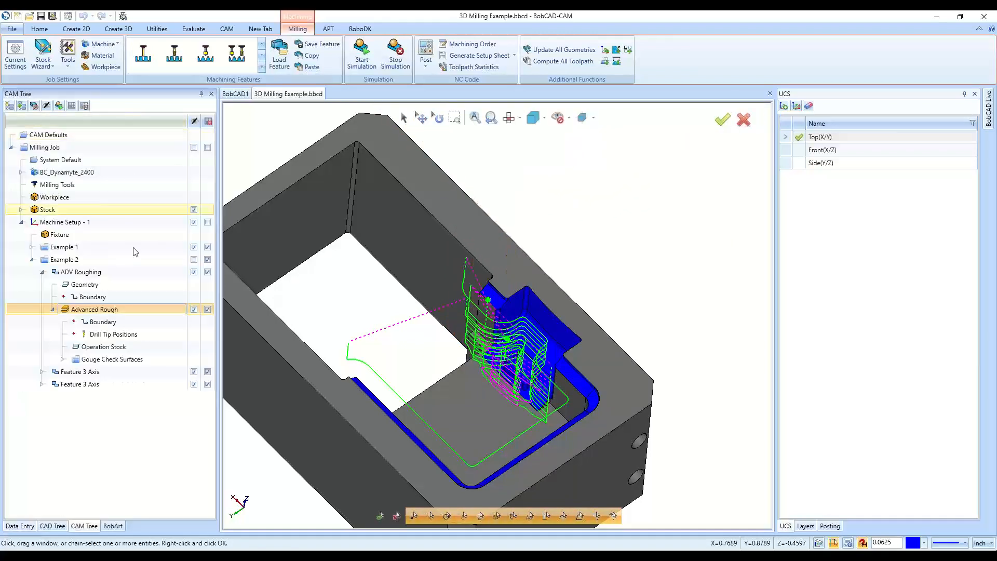
Collapse the Example 2 group and add a new group to Machine Setup - 1
left_click(43, 272)
left_click(32, 259)
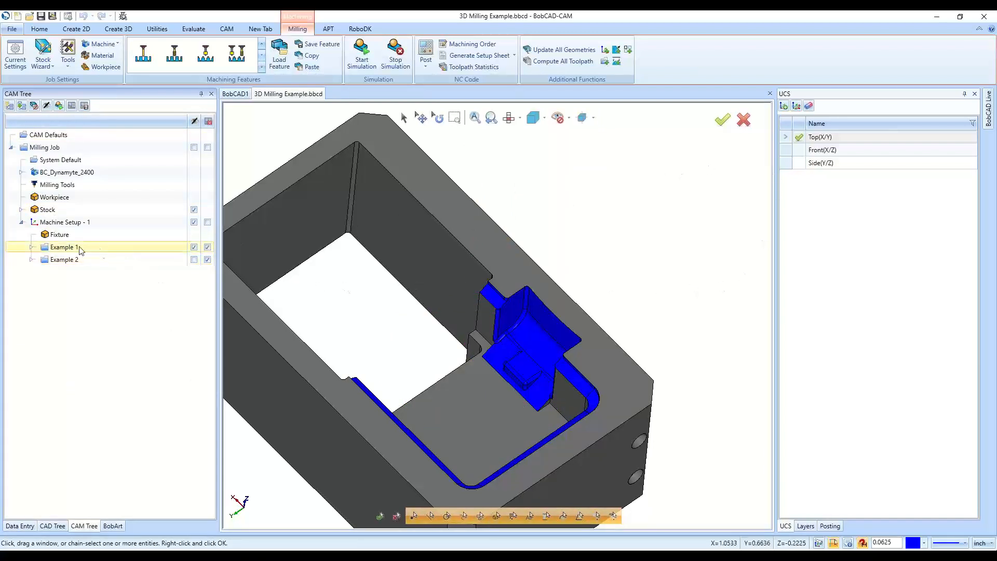
right_click(69, 222)
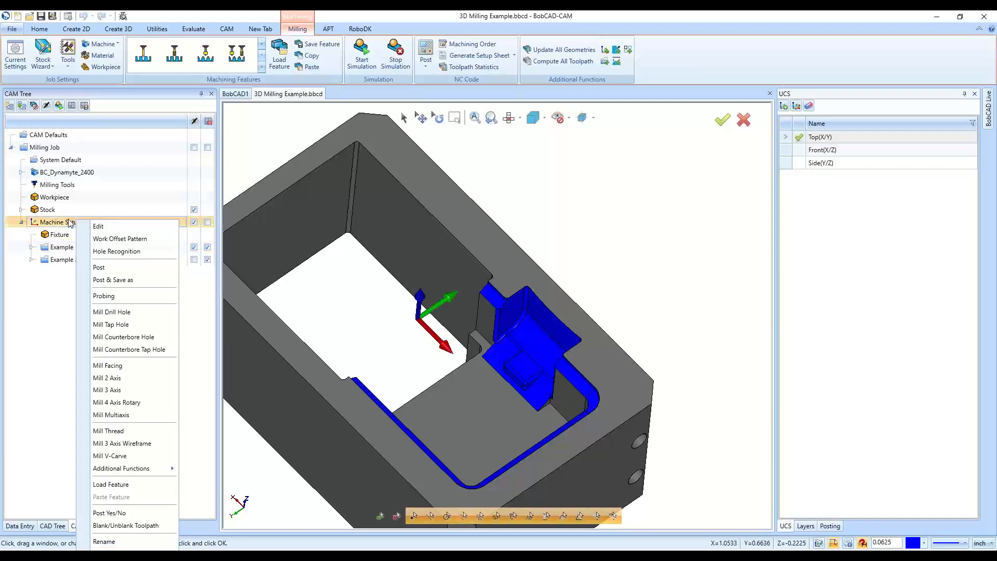
mouse_move(158, 468)
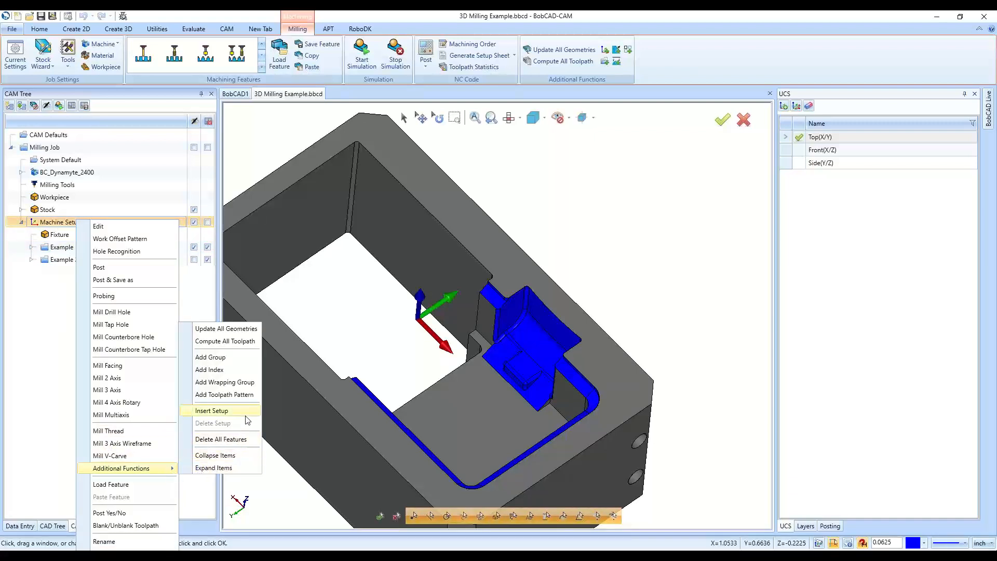
left_click(228, 357)
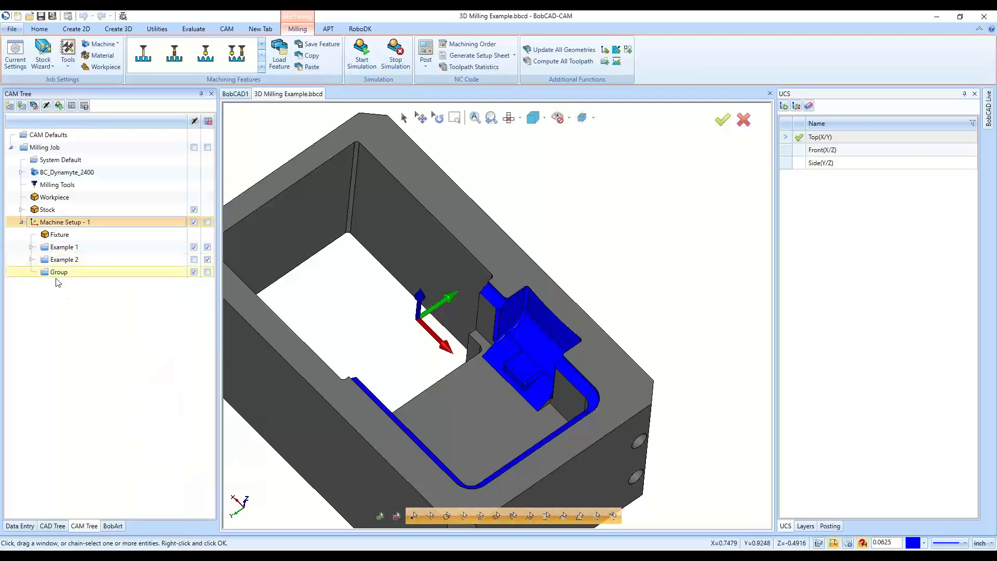
Expand the Example 2 and Example 1 groups and display the Feature Mill Facing boundary around the whole part
left_click(32, 260)
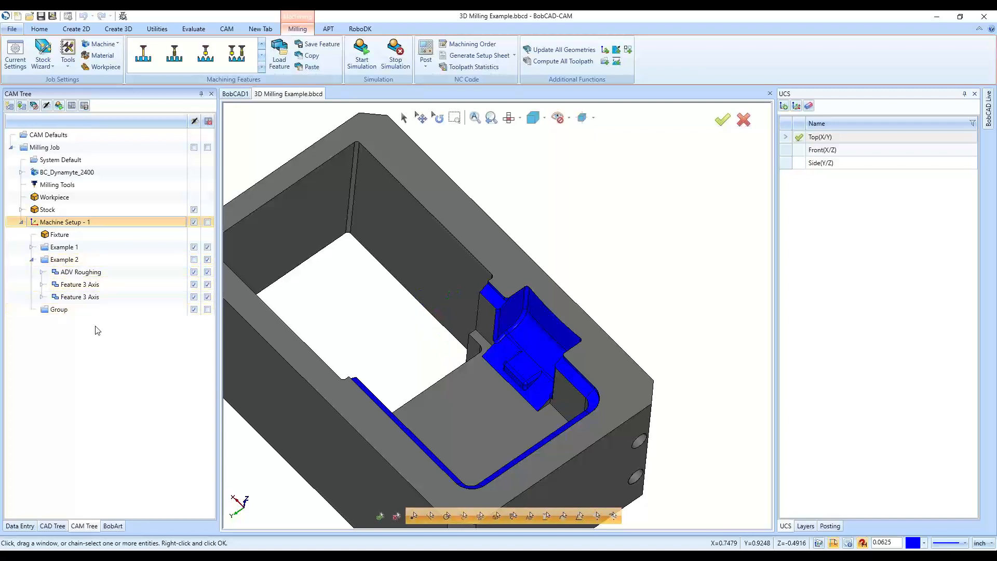
left_click(32, 248)
left_click(75, 259)
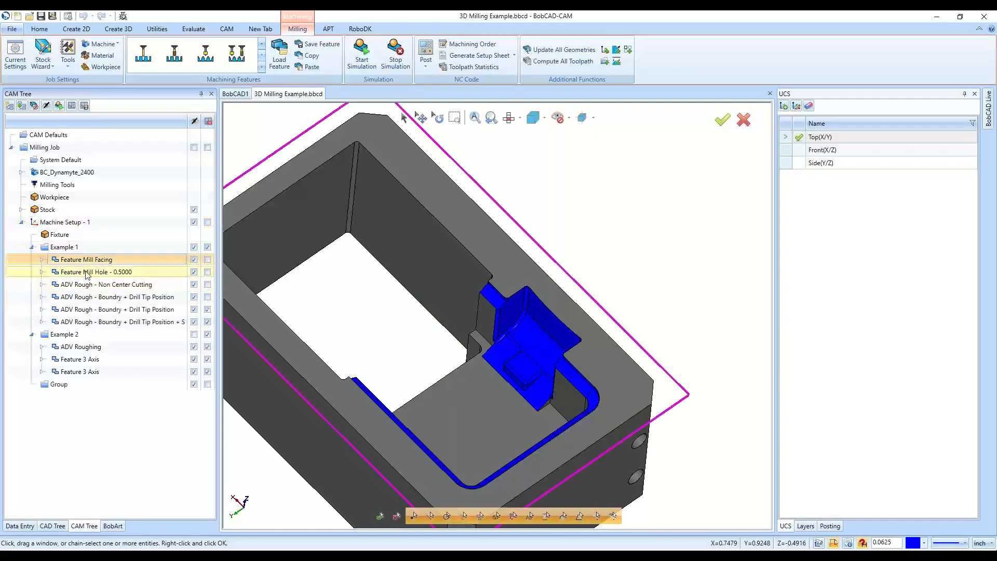
scroll(400, 111, "down", 3)
scroll(313, 342, "up", 1)
scroll(276, 342, "down", 2)
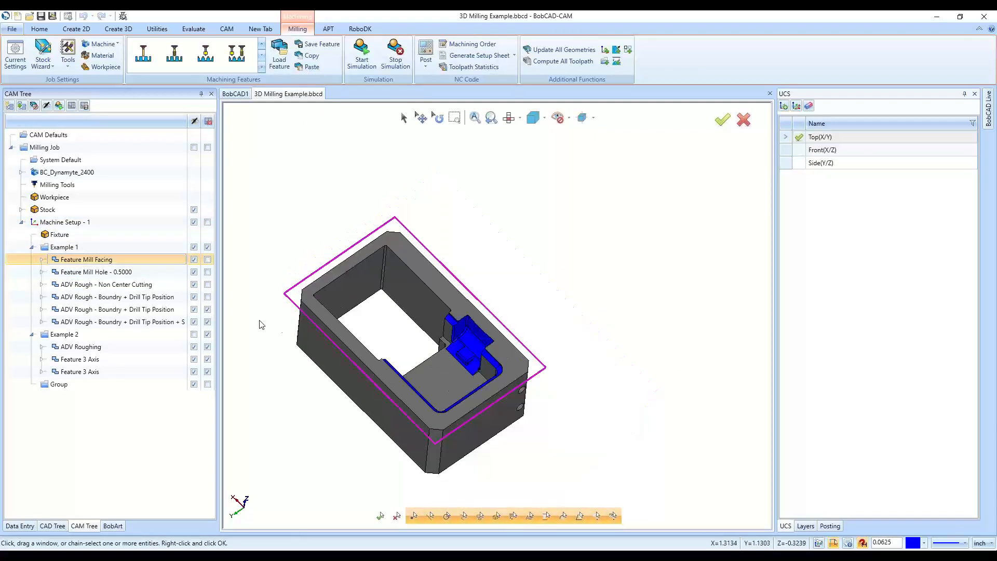
Display the hole geometry of Feature Mill Hole - 0.5000 and review its Center Drill and Drill toolpaths
left_click(143, 273)
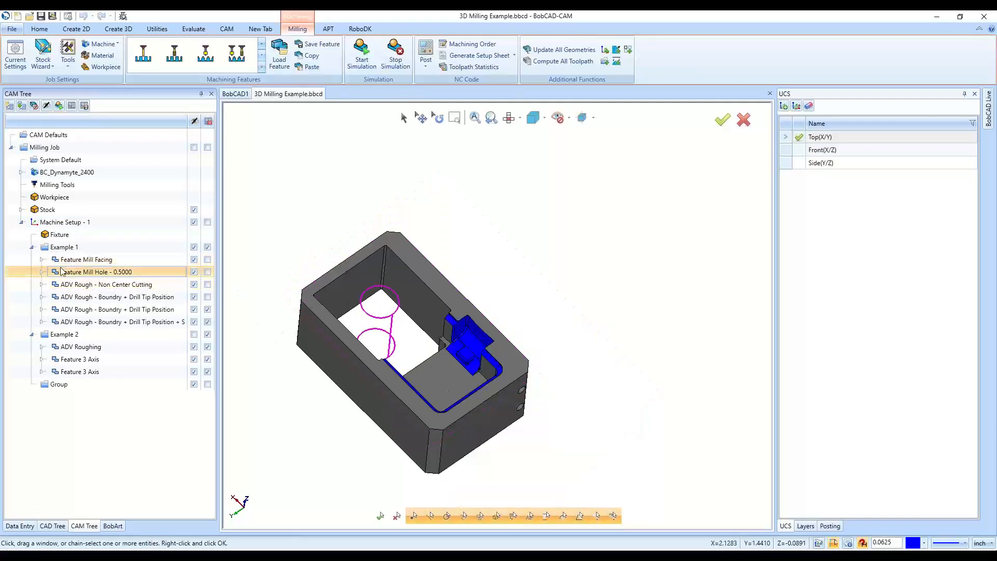
left_click(42, 272)
left_click(83, 297)
left_click(74, 309)
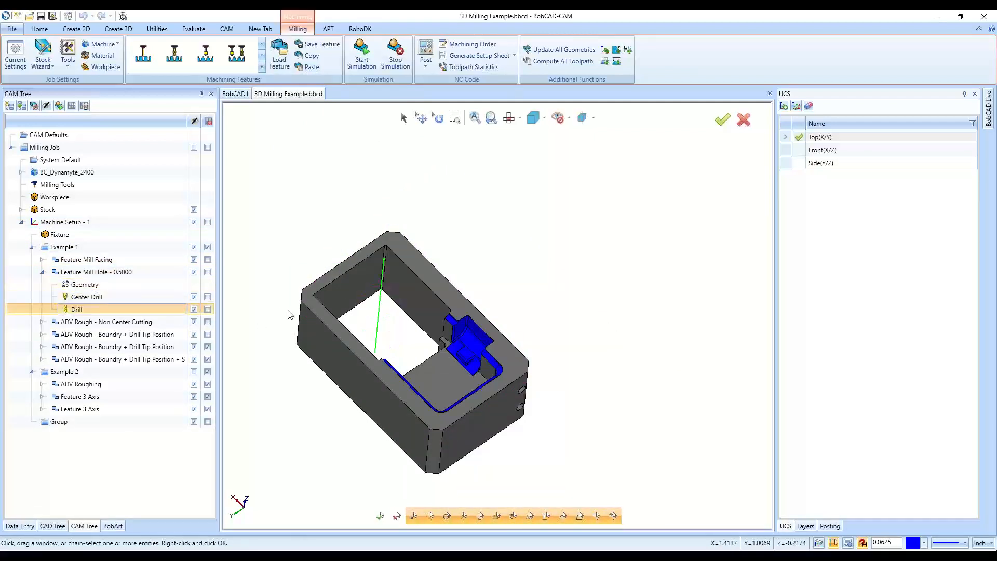
left_click(43, 273)
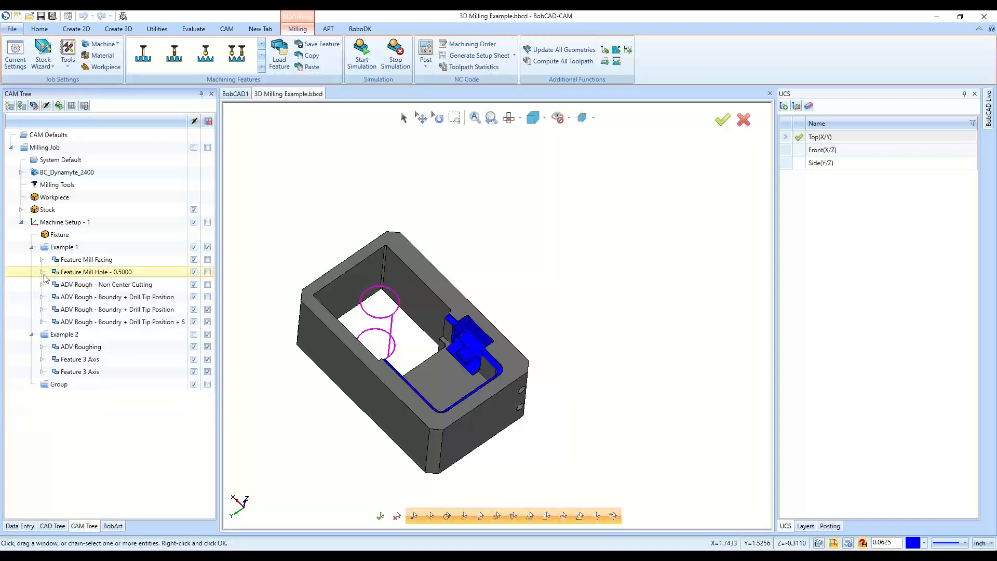
Review the Drill Tip Positions and the Advanced Rough toolpath of the first ADV Rough - Boundry + Drill Tip Position feature
left_click(42, 297)
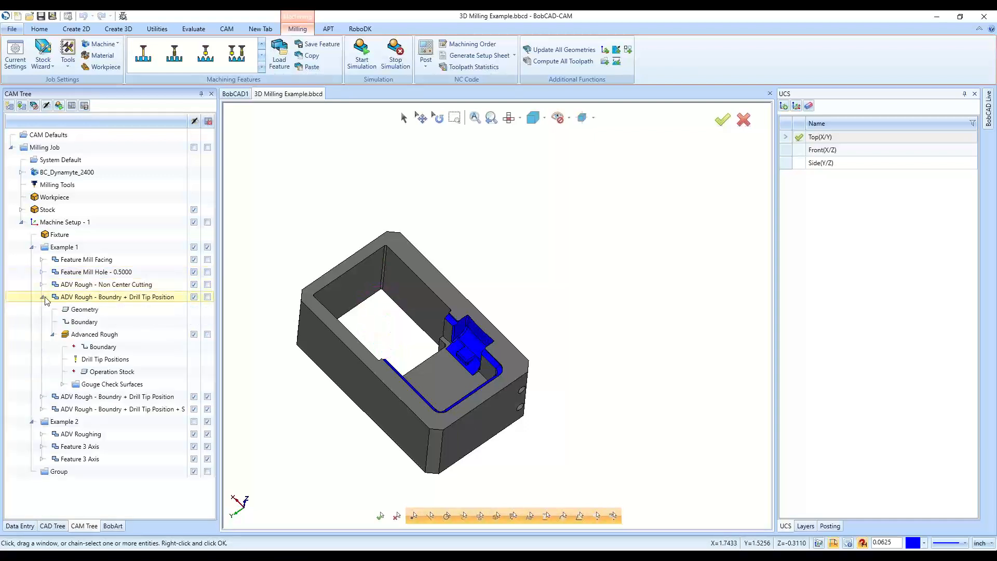
left_click(139, 361)
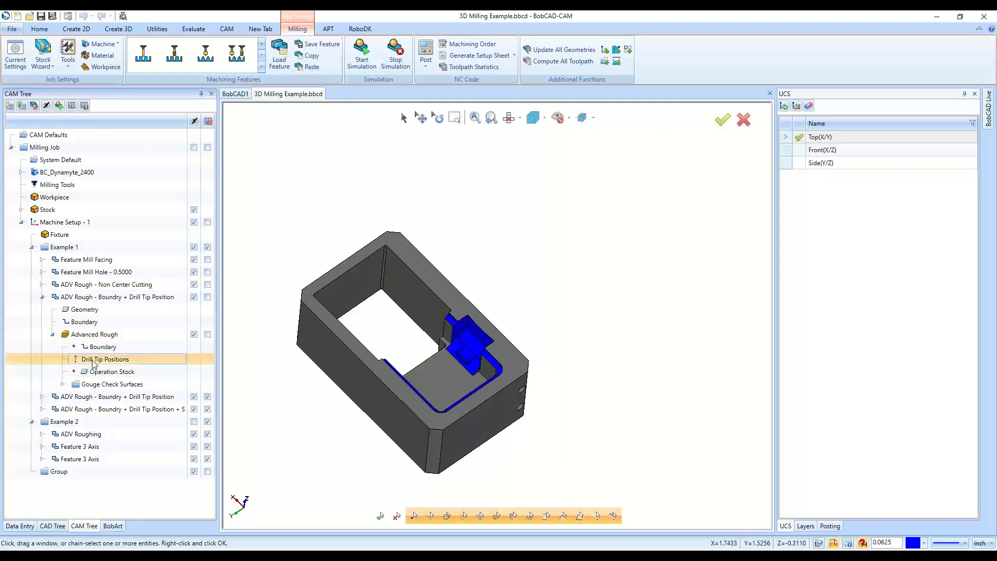
left_click(112, 335)
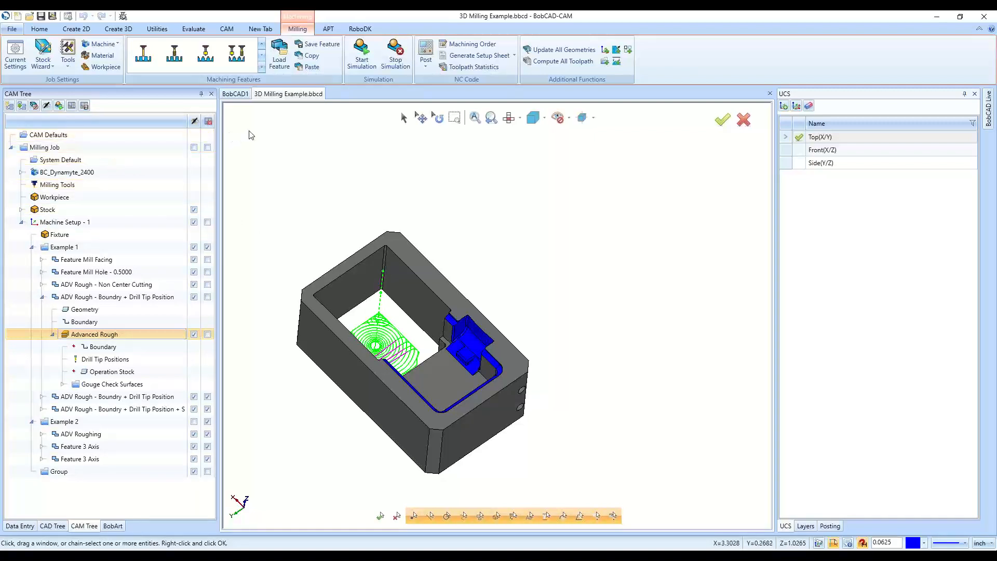
Try to simulate the milling job, lower the simulation run speed, and exit the simulation
left_click(362, 54)
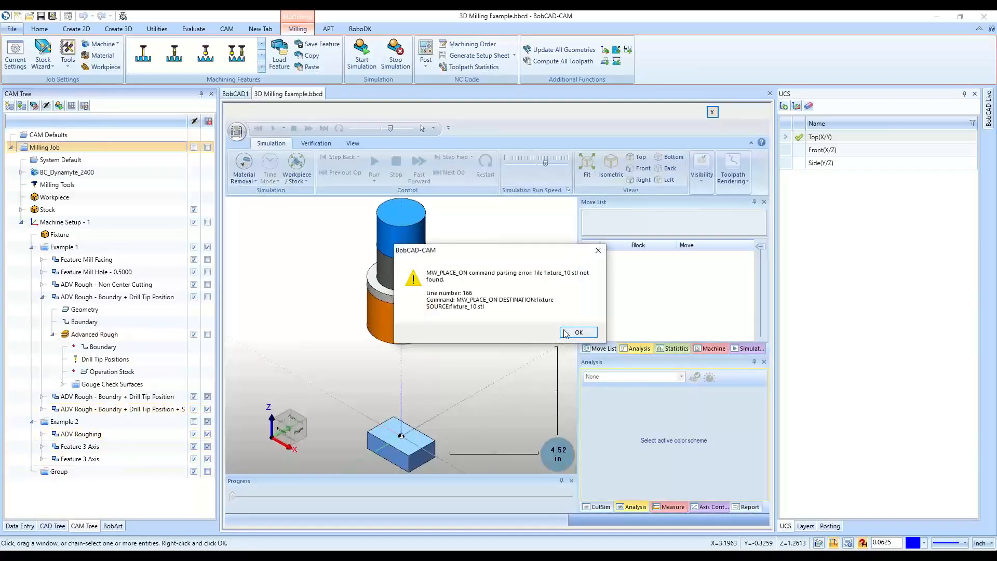
left_click(573, 333)
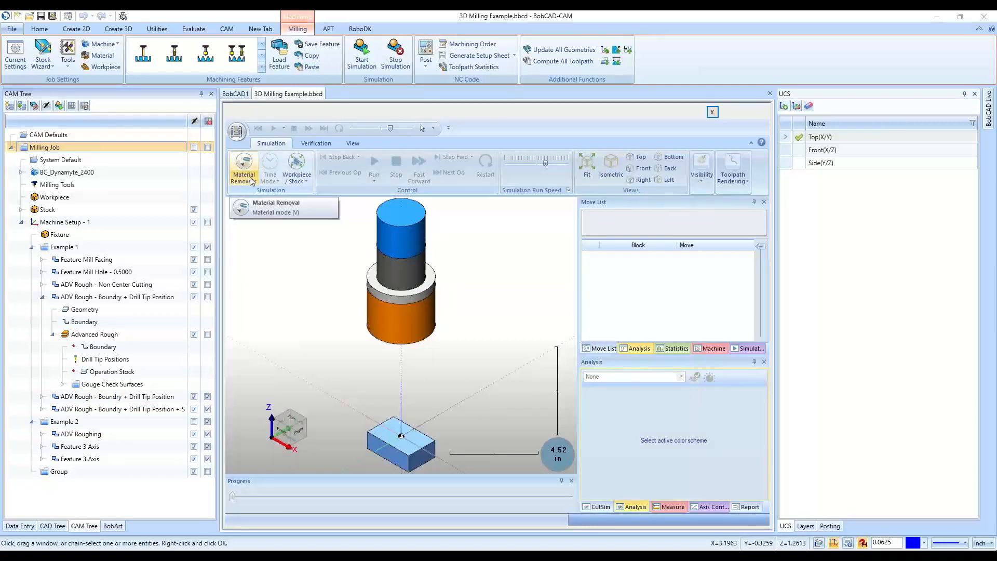
left_click(293, 181)
left_click(291, 306)
scroll(366, 238, "up", 2)
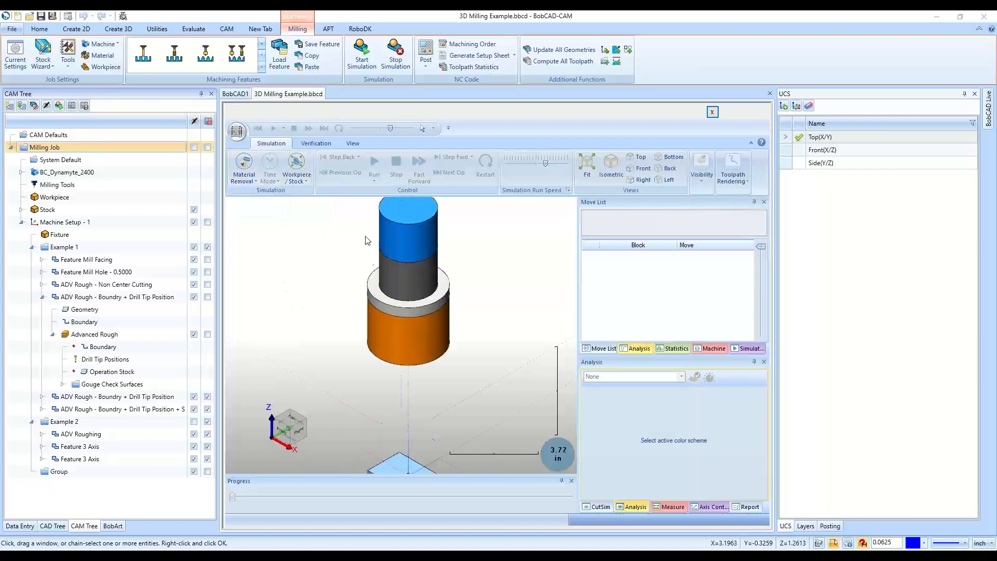
scroll(383, 289, "down", 6)
scroll(397, 382, "up", 3)
scroll(397, 384, "up", 2)
scroll(374, 398, "down", 3)
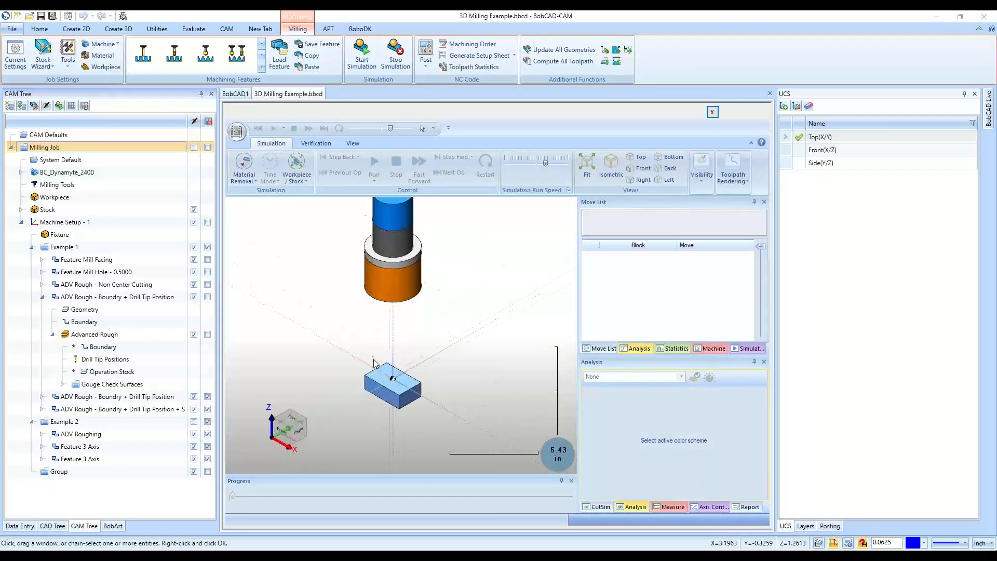
scroll(394, 410, "up", 3)
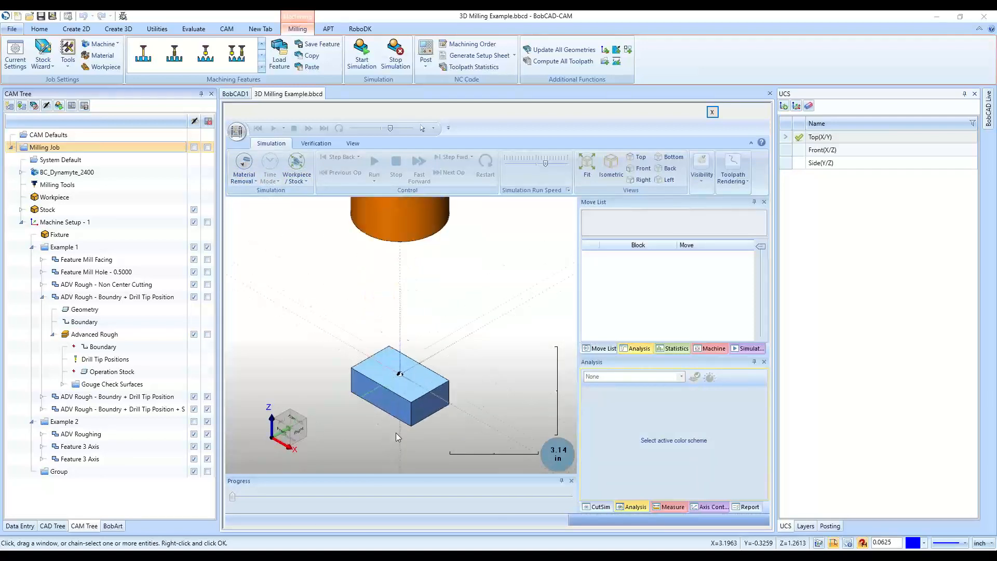
left_click(530, 164)
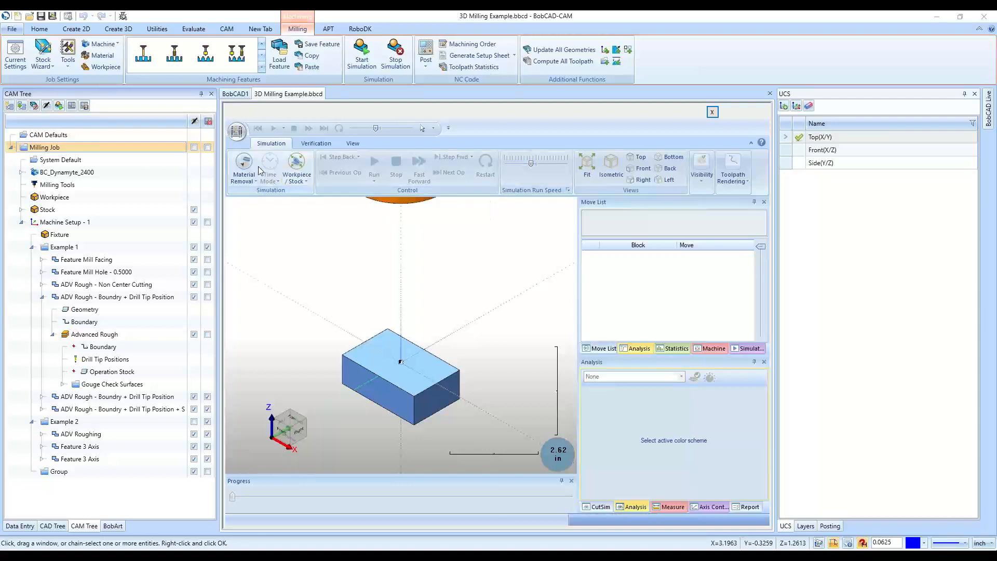
left_click(713, 112)
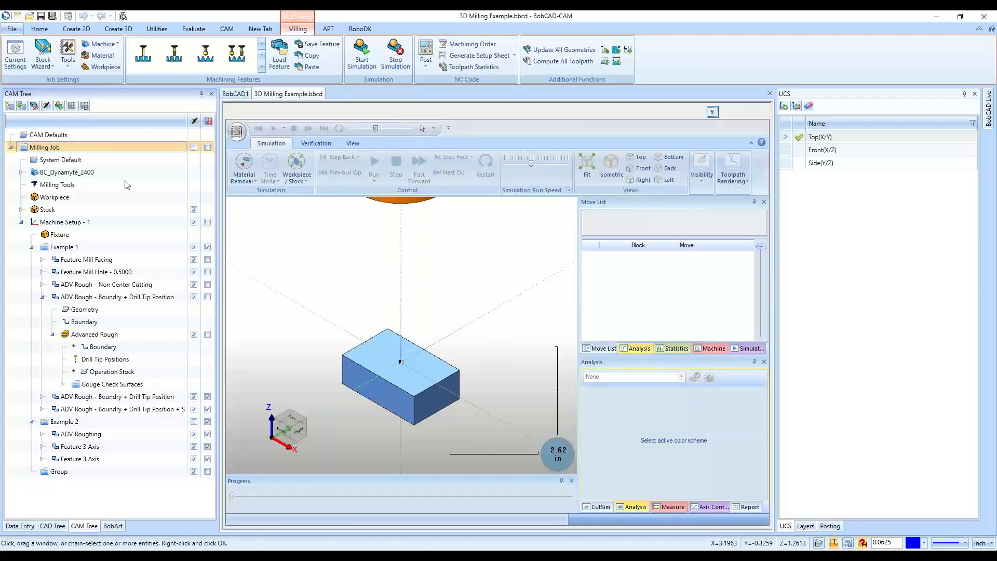
Change the milling job's machine to BC_3x_Mill and try the simulation again
double_click(101, 173)
left_click(493, 271)
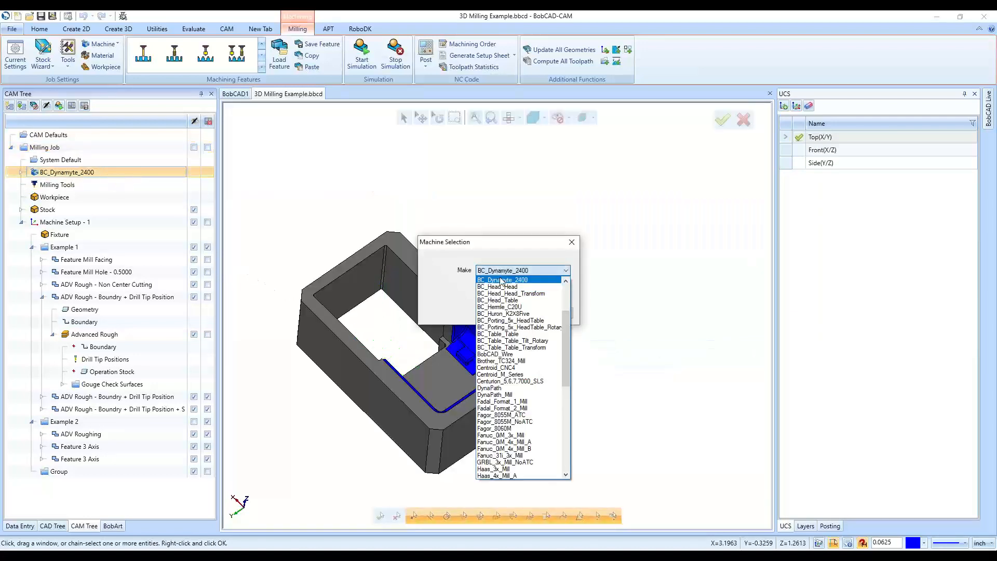
scroll(501, 333, "up", 4)
left_click(501, 334)
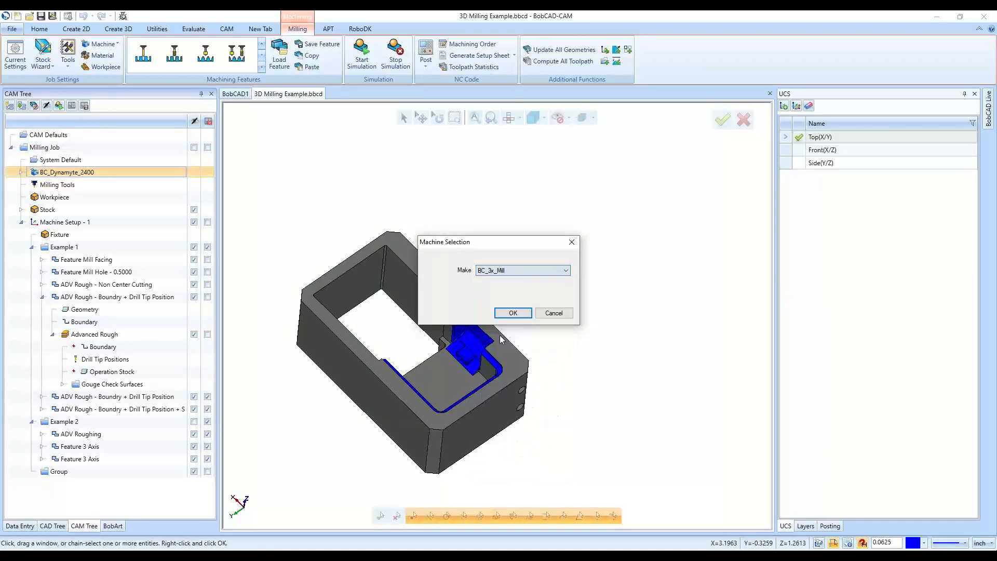
left_click(512, 312)
left_click(363, 56)
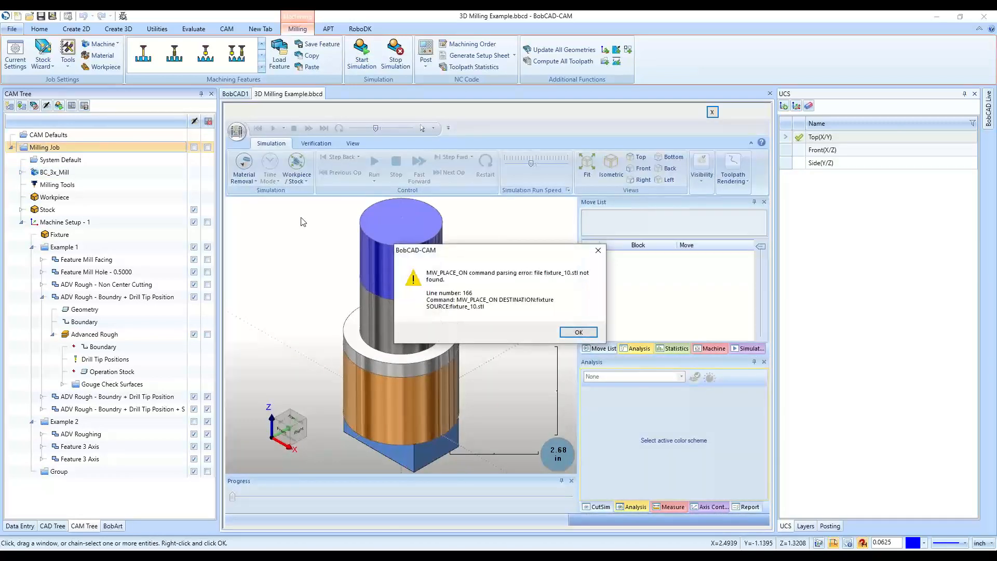
left_click(573, 333)
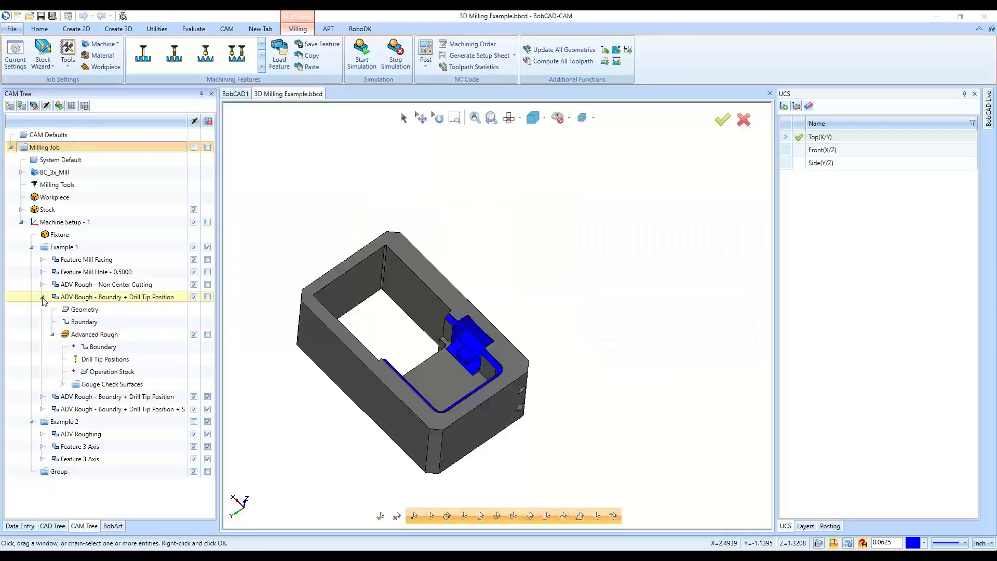
Clear the second-column flags of the Example 2 features and of the last two ADV Rough features in Example 1
left_click(42, 297)
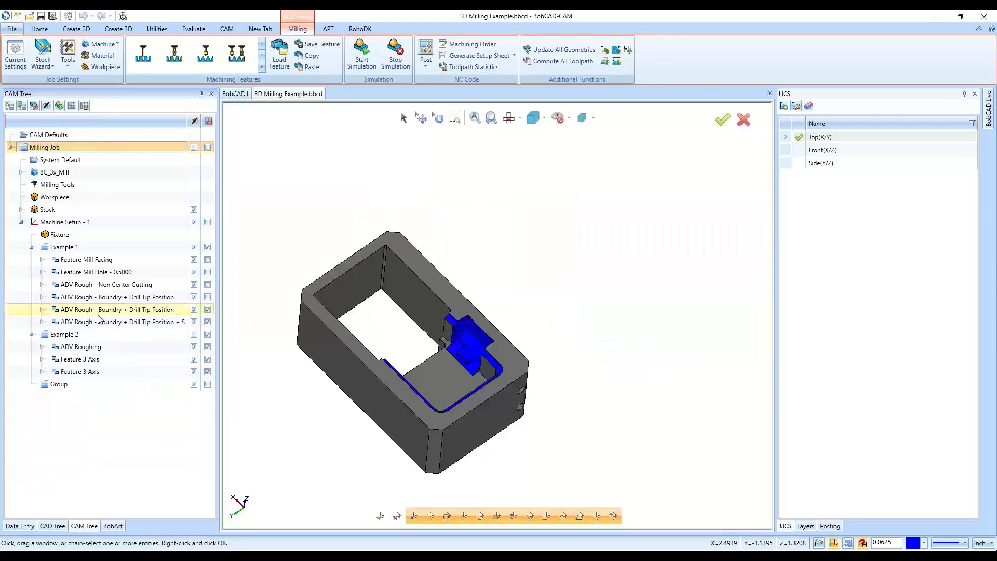
left_click(207, 371)
left_click(208, 359)
left_click(207, 347)
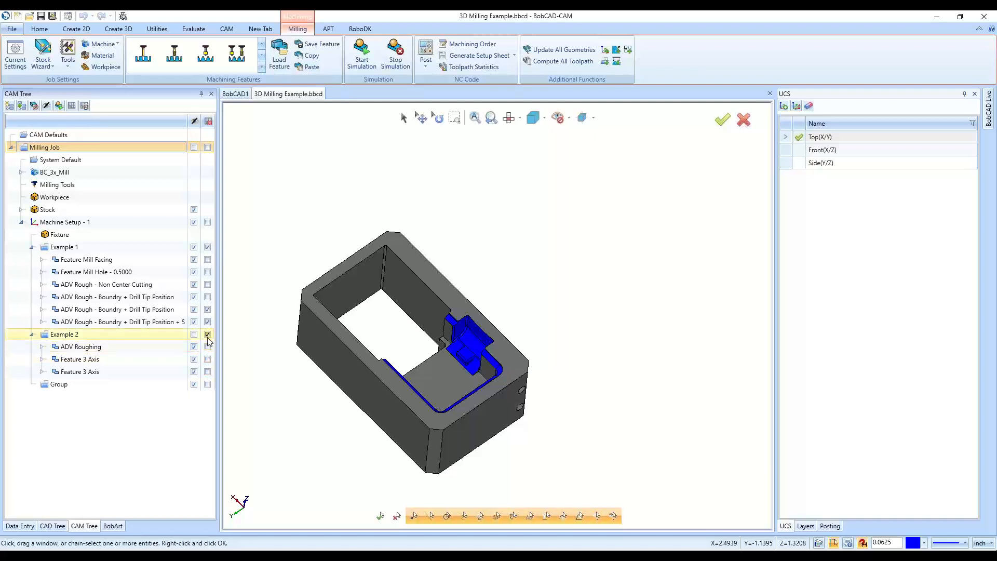
left_click(207, 321)
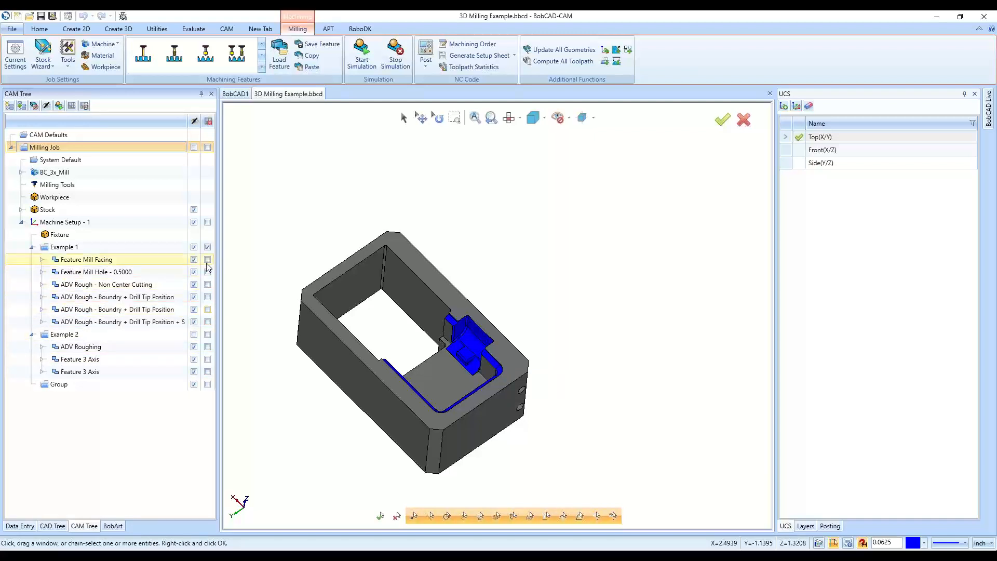
Set the second-column flag for all of Machine Setup - 1 except the first four Example 1 features, and retry the simulation
left_click(207, 222)
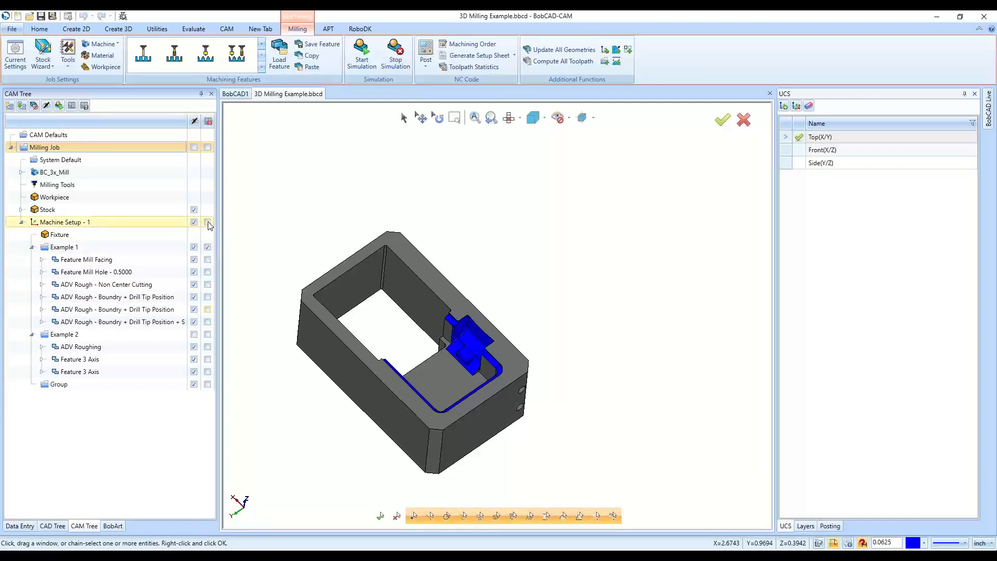
left_click(209, 259)
left_click(208, 272)
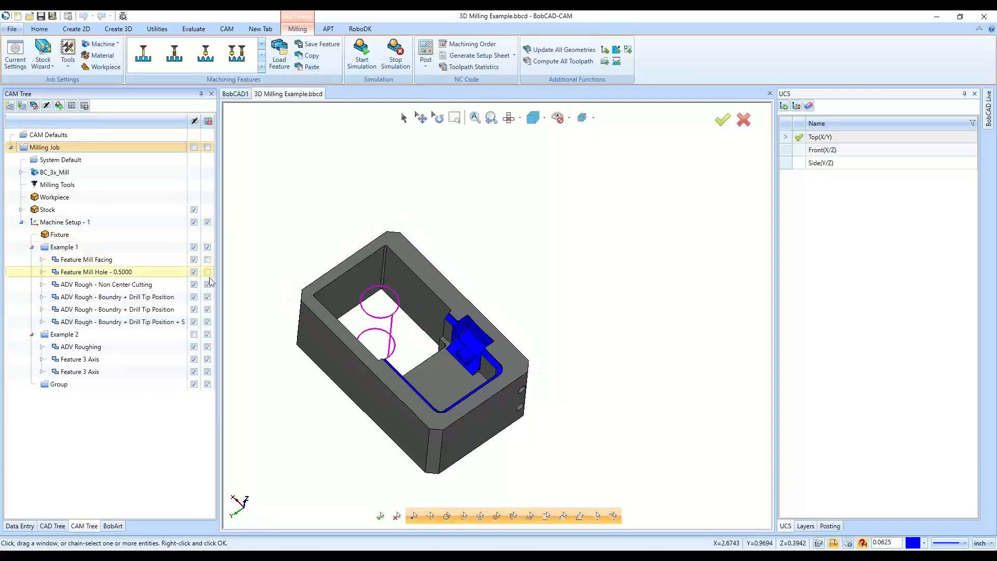
left_click(209, 284)
left_click(209, 296)
left_click(362, 54)
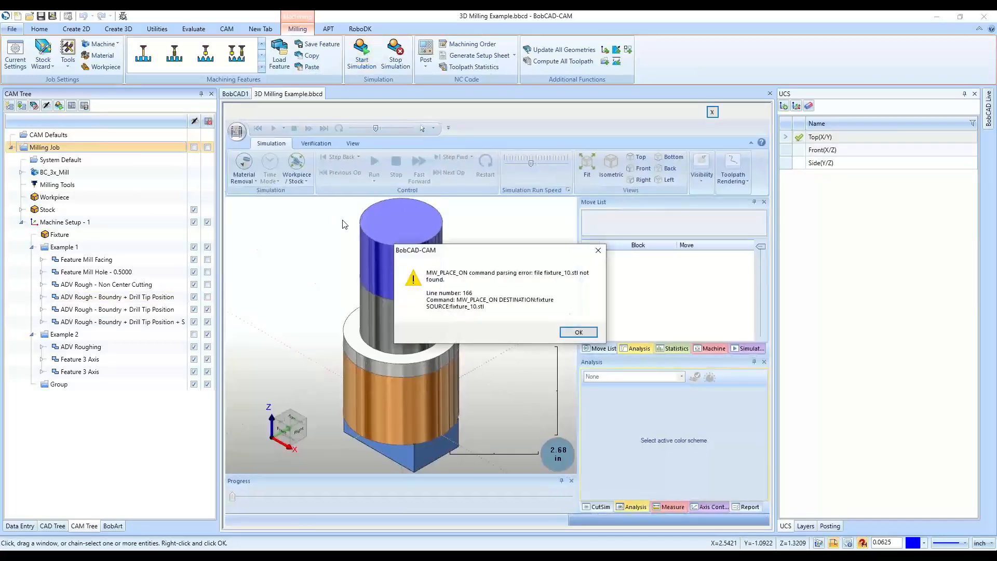
left_click(587, 333)
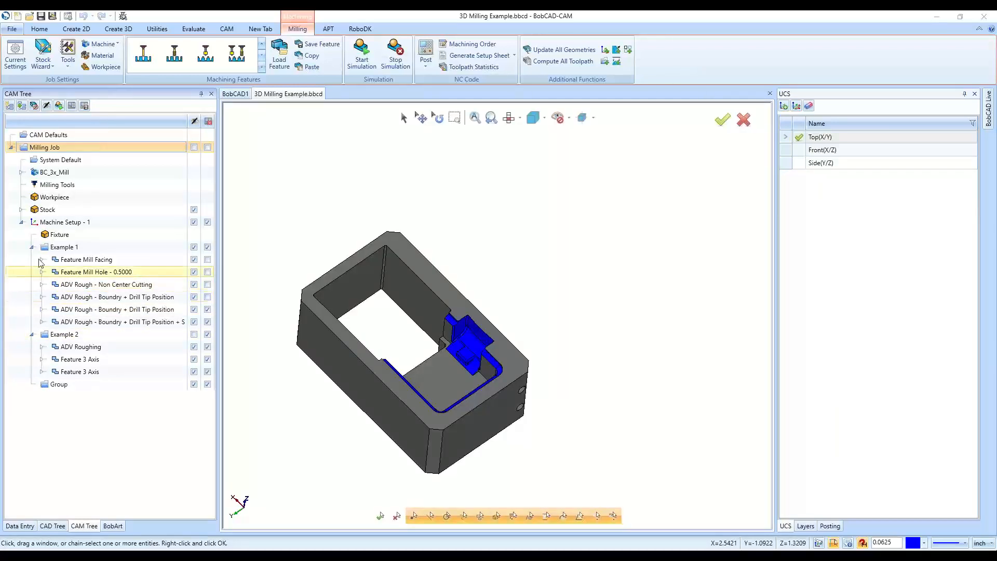
Go back from the stock definition to the Workpiece, clear all its selected geometry, and accept
double_click(32, 210)
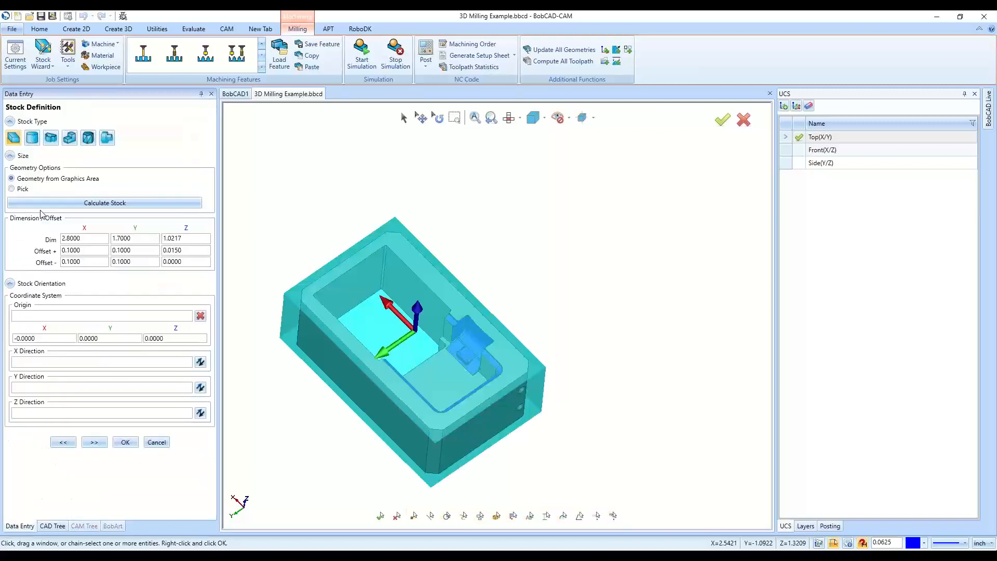
left_click(63, 442)
left_click(209, 144)
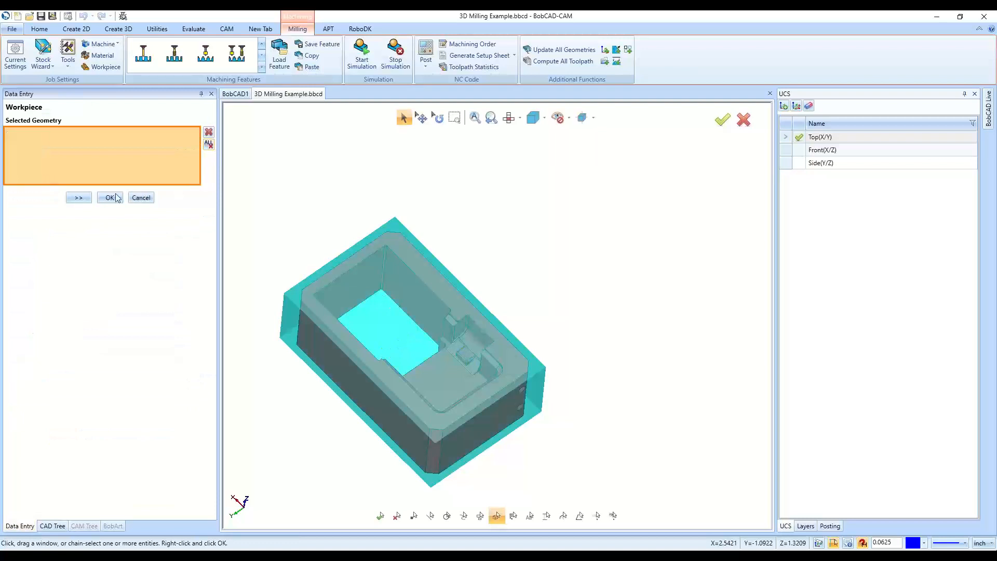
left_click(109, 197)
Remove the Fixture geometry from Machine Setup - 1 and start the simulation of the milling job
left_click(87, 238)
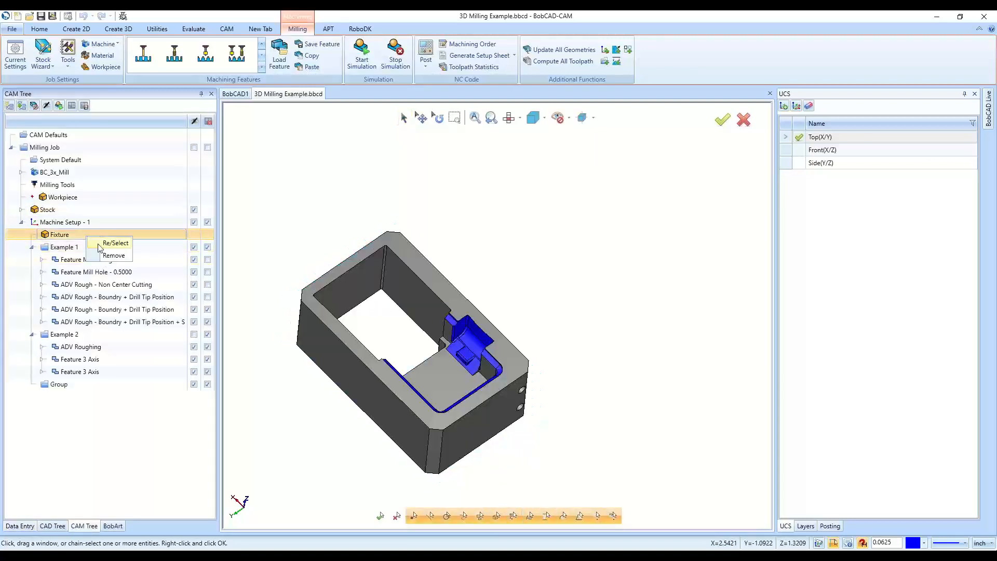
left_click(362, 52)
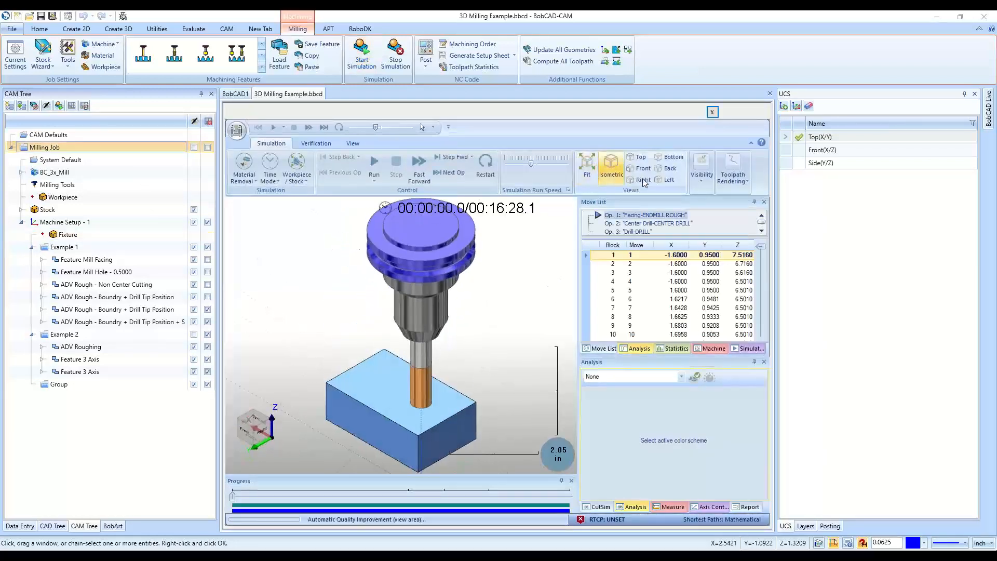
Run the machine simulation through to its last operation at a faster run speed and examine the machined pocket
left_click(373, 165)
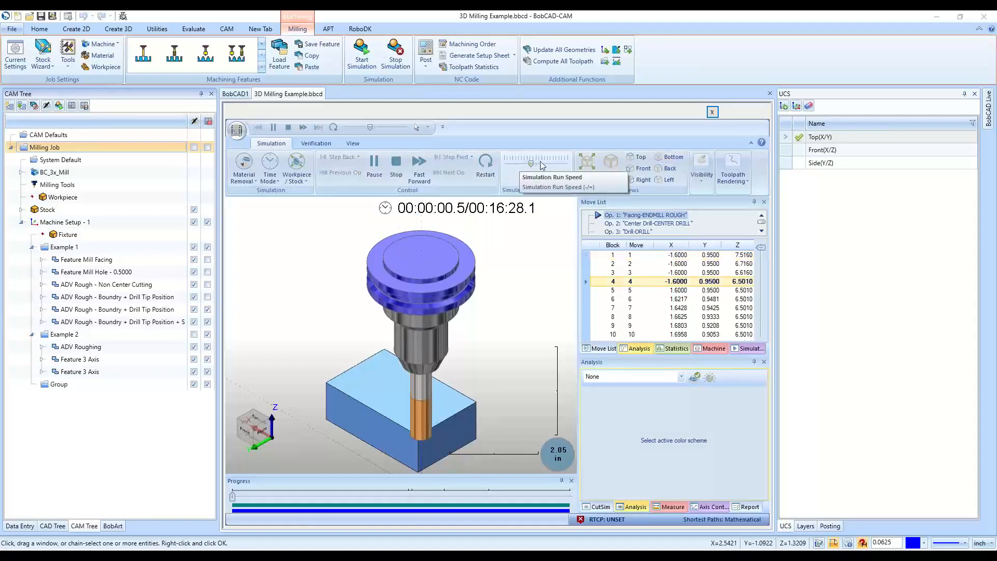
left_click_drag(542, 164, 554, 165)
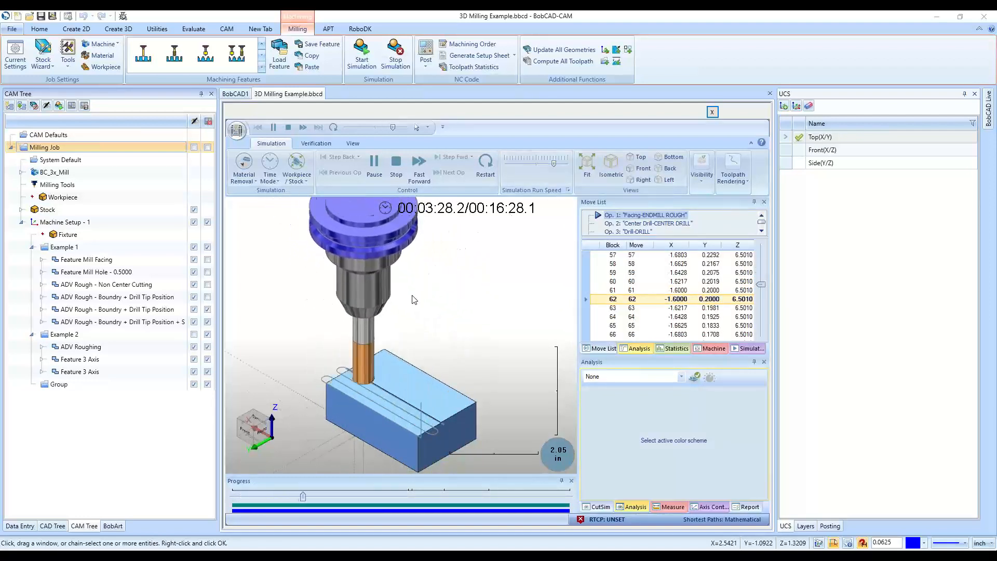
scroll(356, 287, "up", 1)
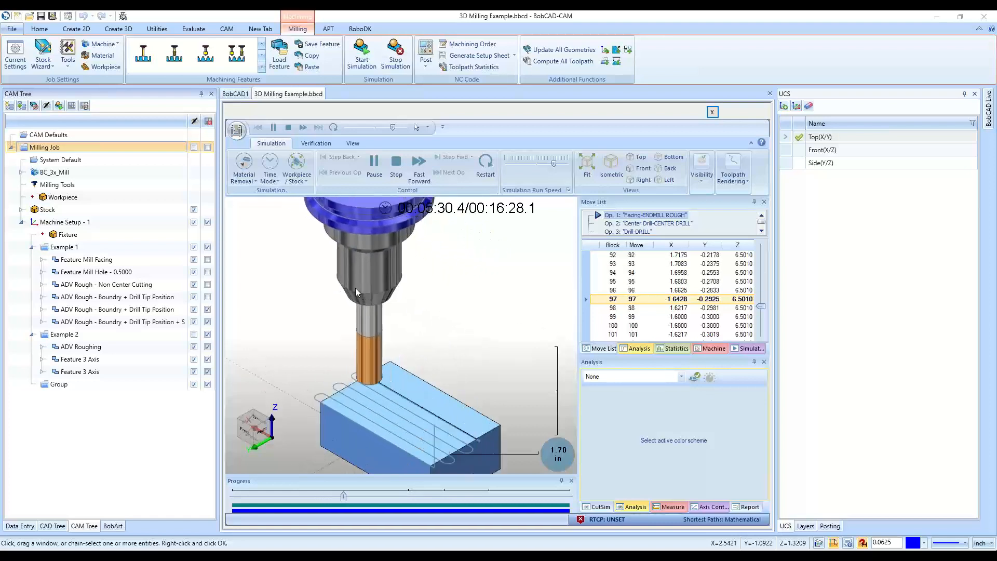
scroll(355, 288, "down", 2)
scroll(383, 381, "up", 1)
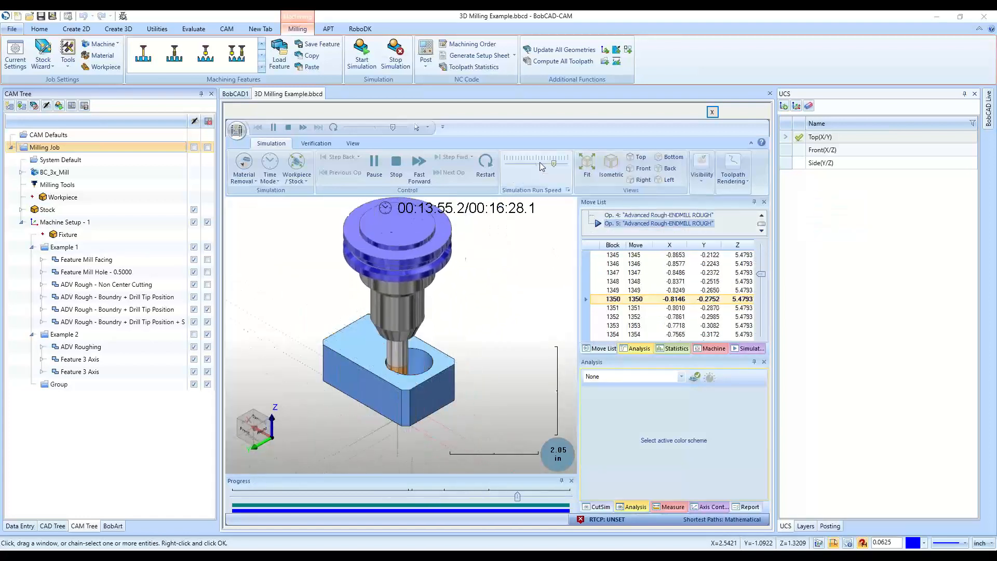
mouse_move(554, 163)
left_mouse_down()
mouse_move(546, 164)
mouse_move(556, 164)
left_mouse_up()
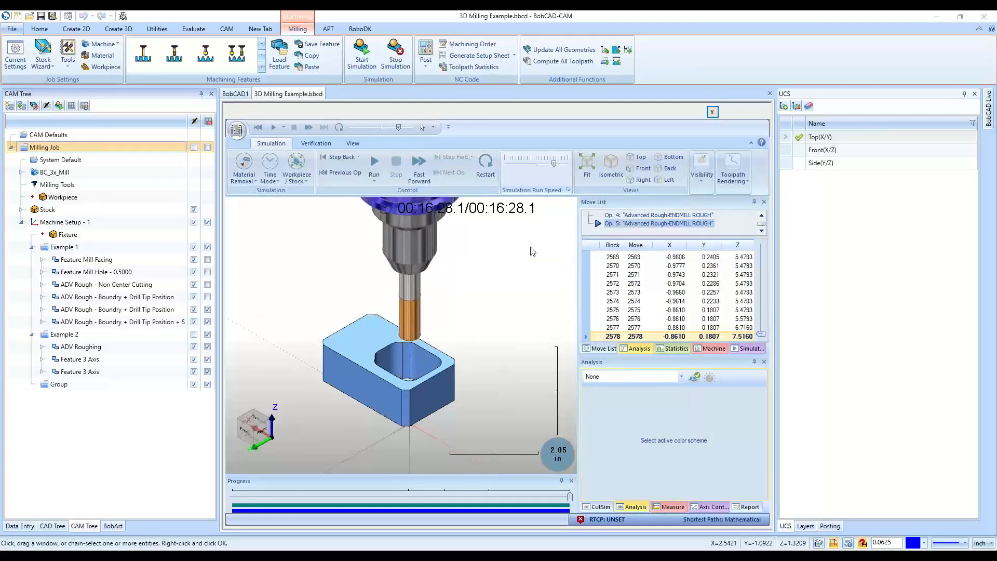
middle_click_drag(469, 290, 472, 314)
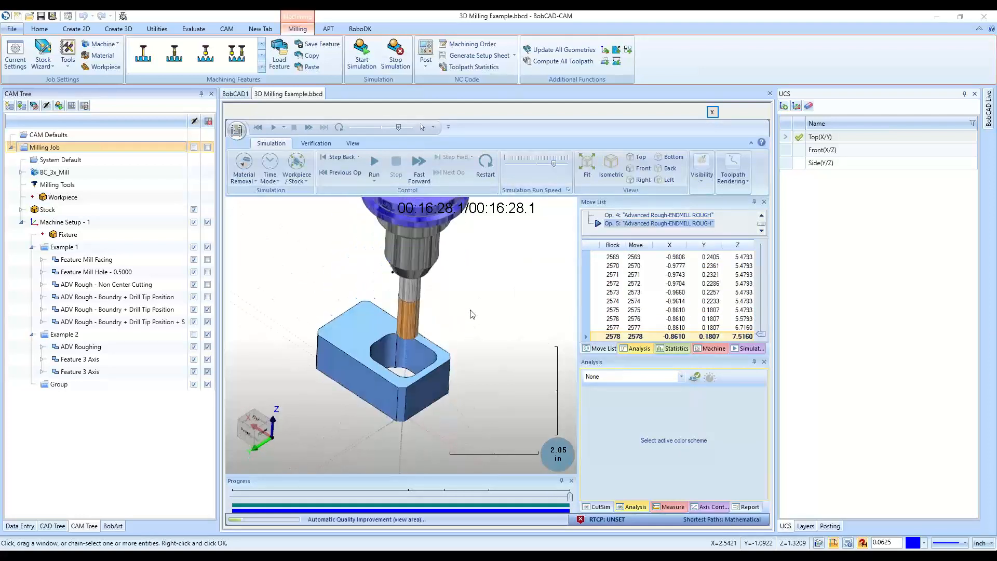
Restart and leave the simulation, clear the second-column flags of all Machine Setup - 1 features, and start the simulation again
left_click(485, 165)
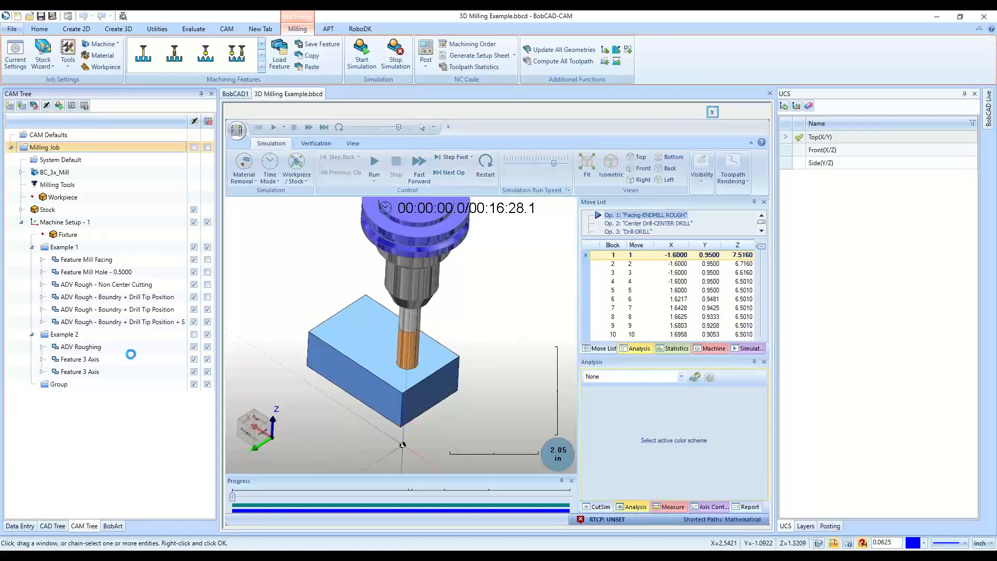
left_click(208, 249)
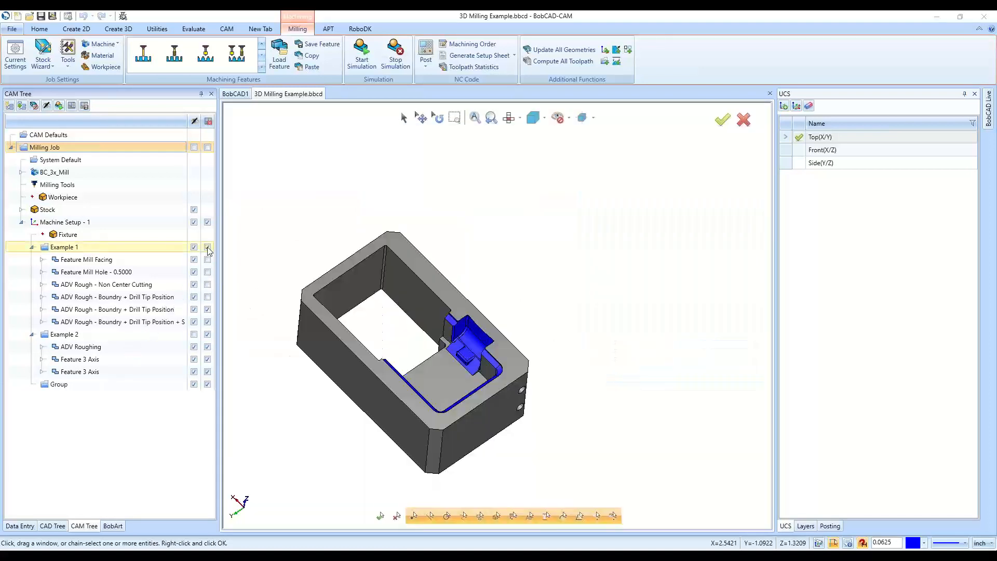
left_click(362, 54)
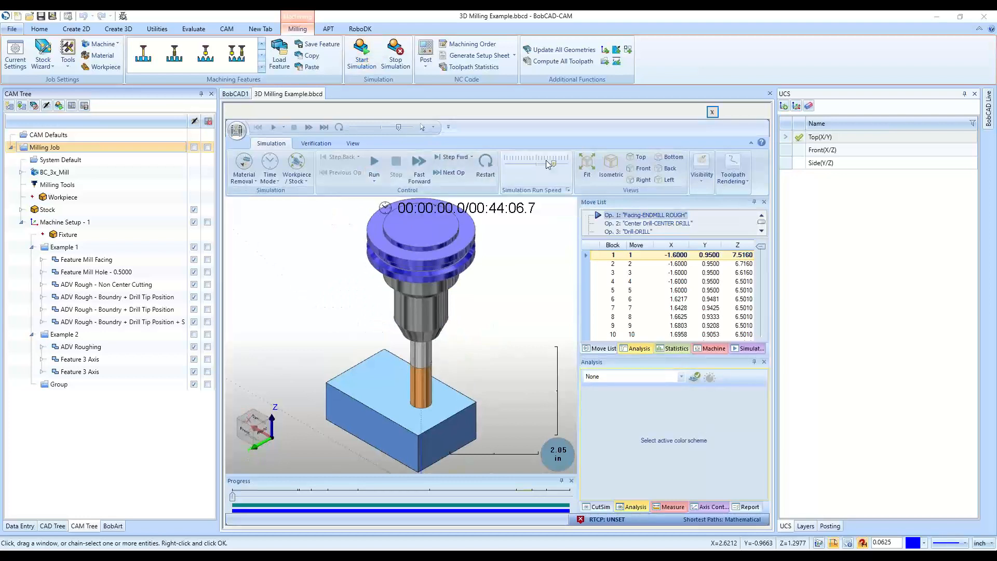
Run the simulation at a faster speed through facing and drilling, slow it down, and pause it during the first Advanced Rough operation
left_click(374, 163)
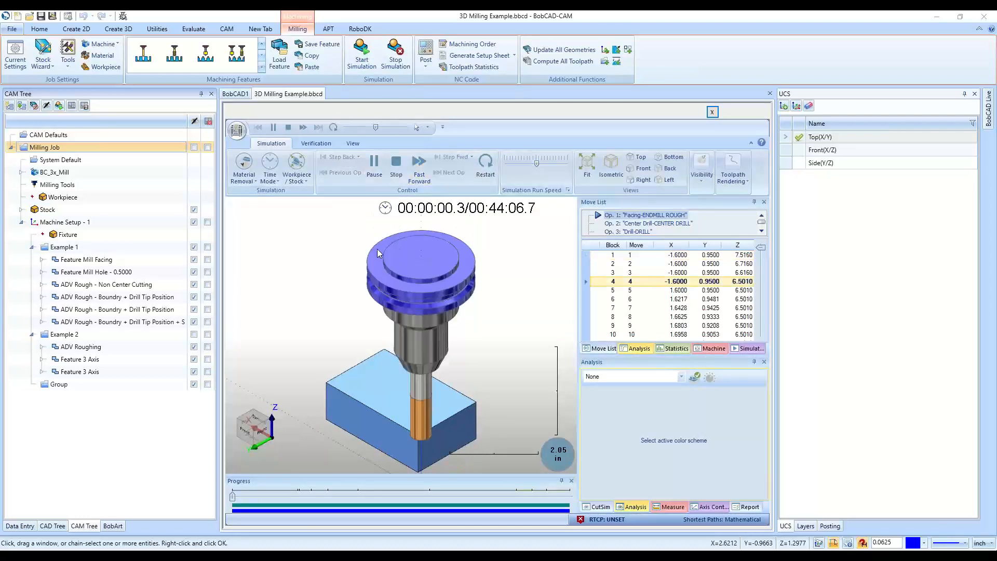
left_click_drag(537, 164, 545, 164)
left_click(551, 166)
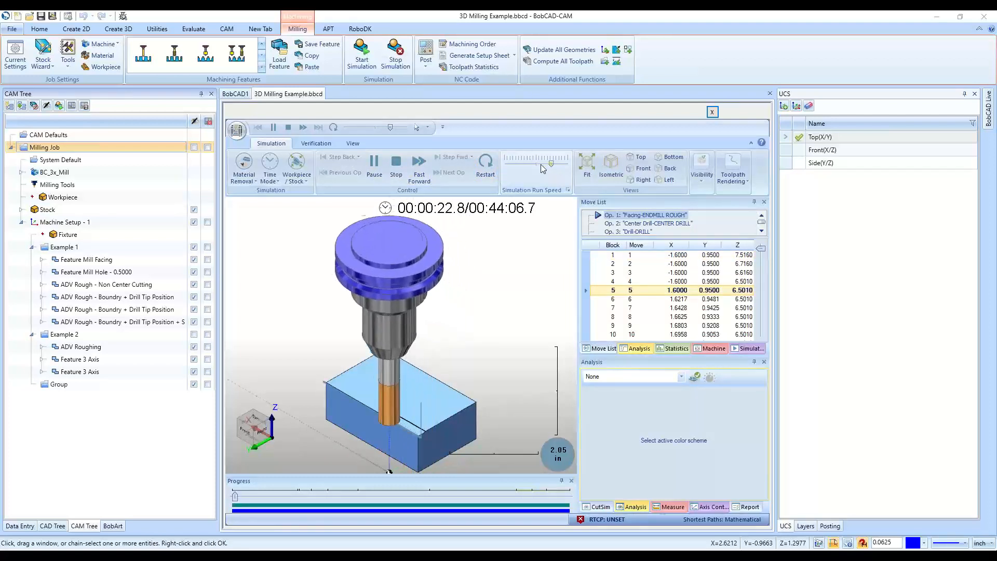
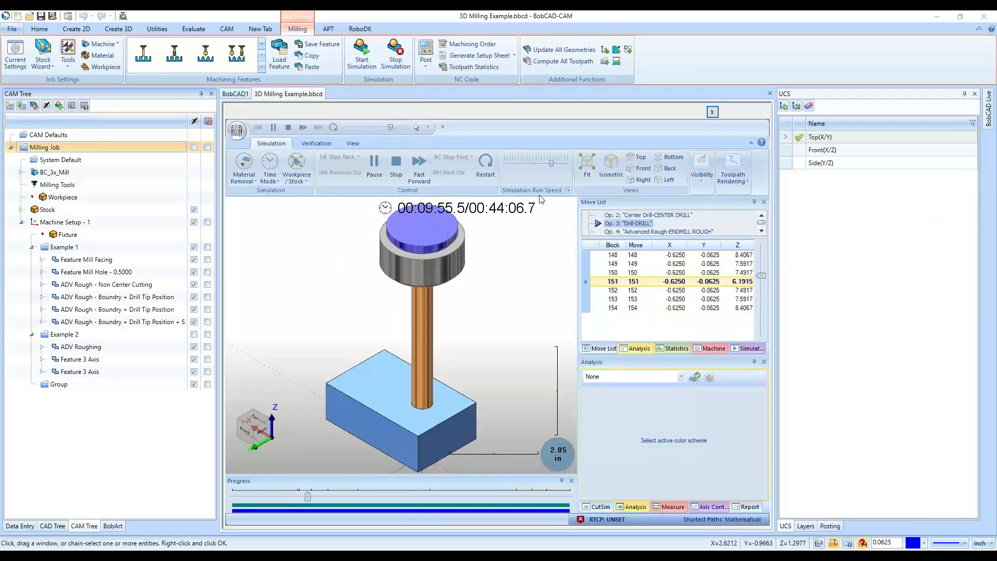
left_click(525, 164)
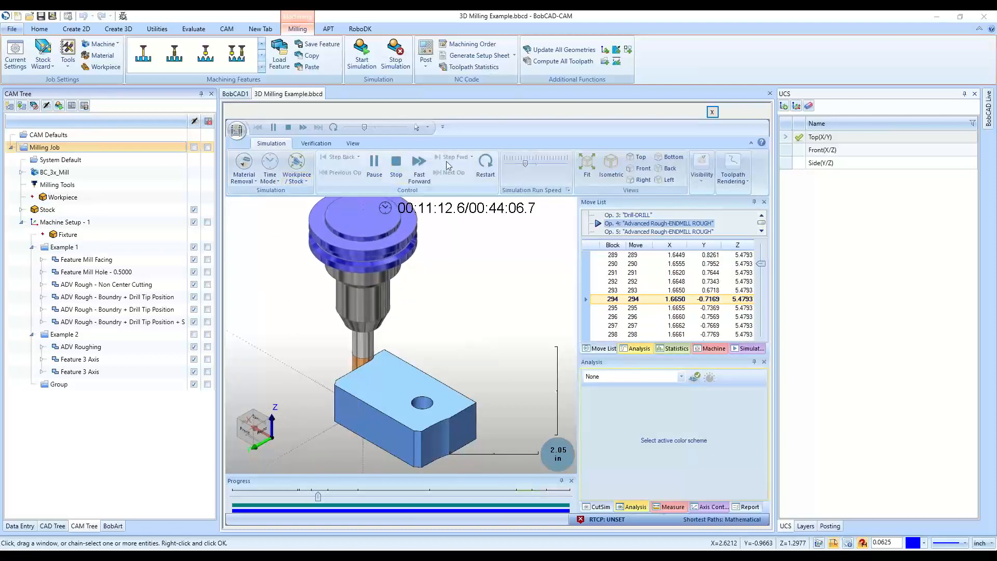
left_click(373, 165)
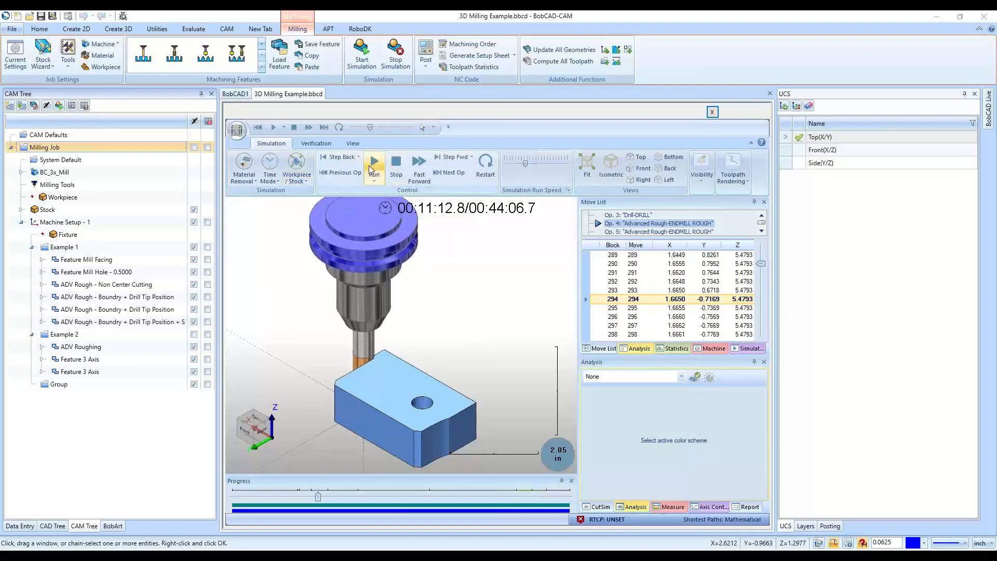
Go back to the start of the Drill operation and examine the stock around the hole
left_click(339, 173)
scroll(417, 267, "up", 2)
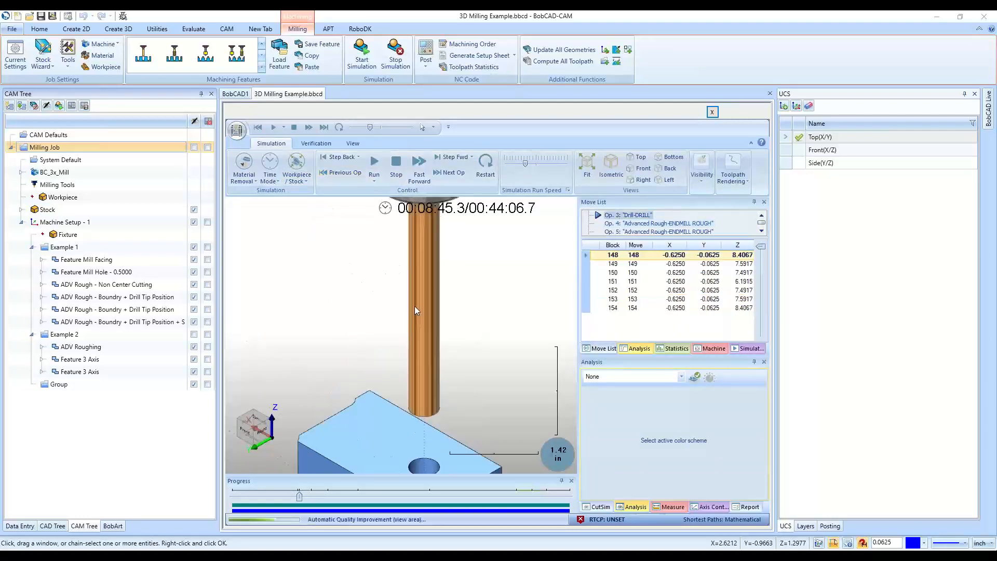
scroll(405, 362, "down", 5)
scroll(403, 464, "up", 3)
middle_click_drag(421, 411, 446, 418)
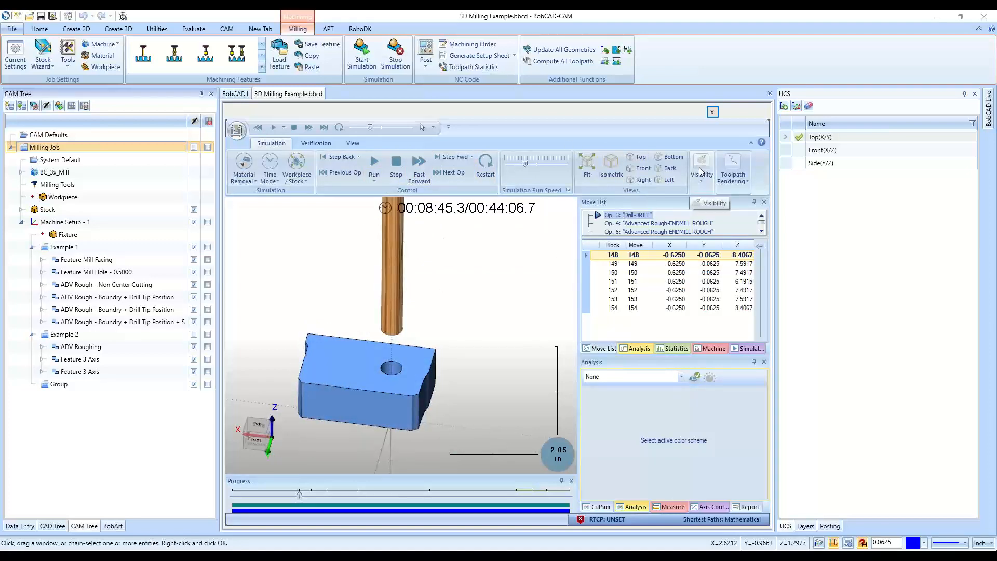
Restart the simulation, skip ahead to Op. 4 Advanced Rough, and examine the tool's start position beside the stock
left_click(445, 173)
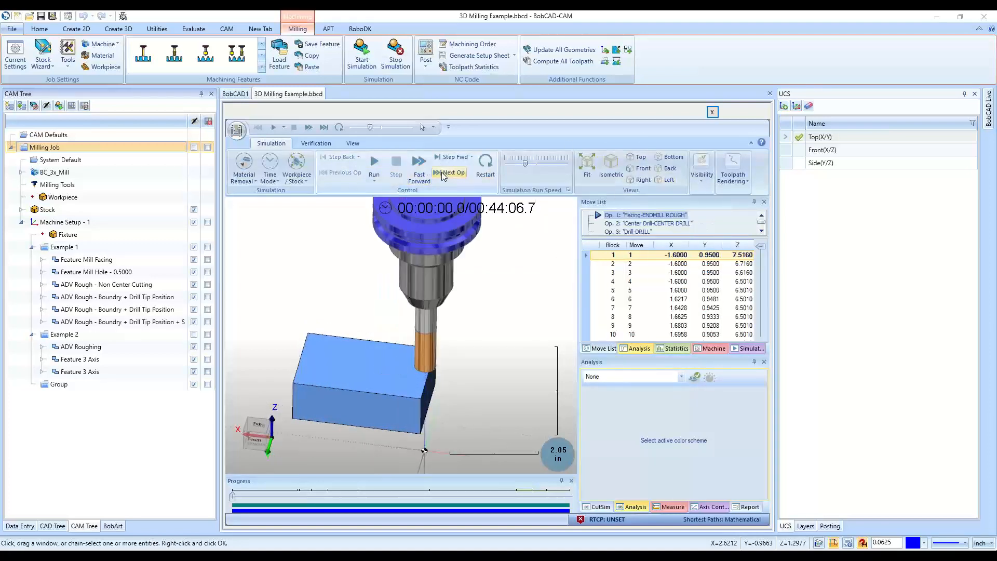
left_click(445, 174)
left_click(444, 174)
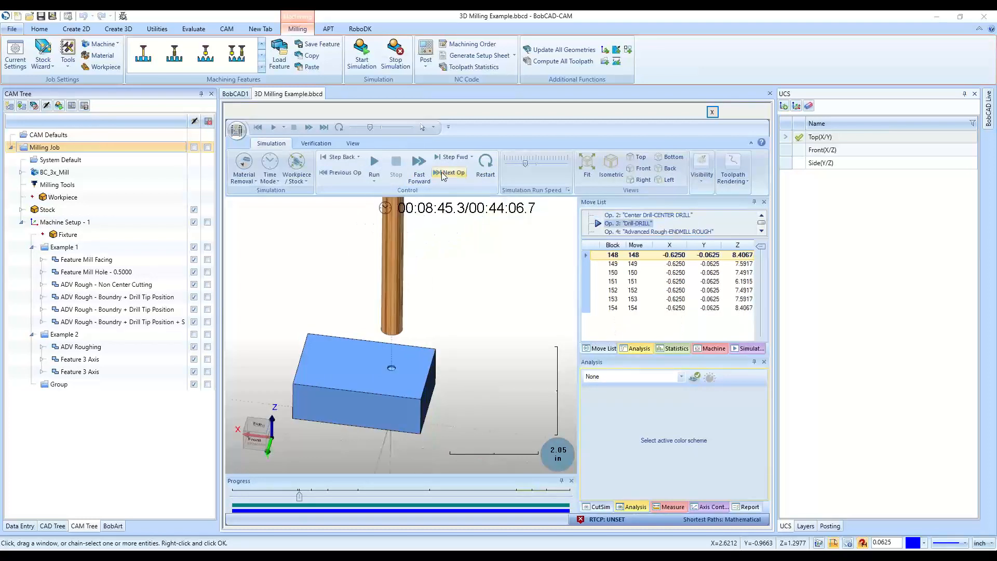
left_click(444, 174)
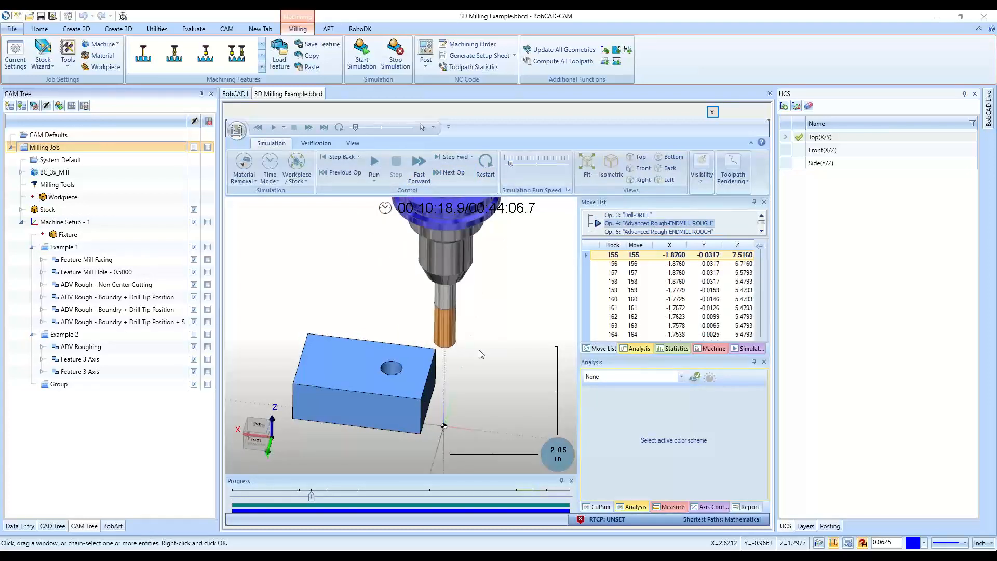
mouse_move(482, 354)
middle_mouse_down()
mouse_move(517, 350)
mouse_move(461, 355)
mouse_move(479, 364)
middle_mouse_up()
scroll(423, 427, "up", 3)
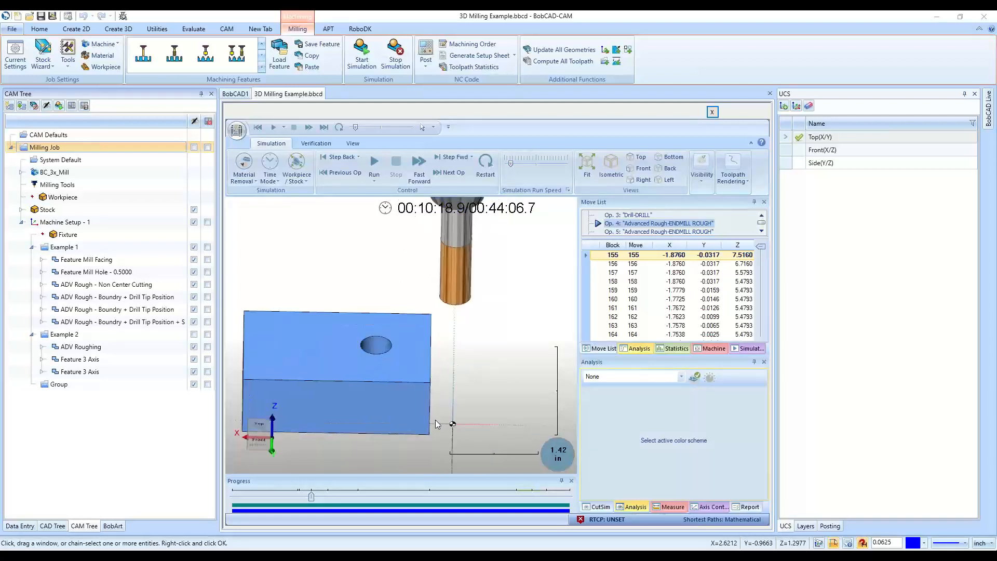
middle_click_drag(452, 376, 447, 376)
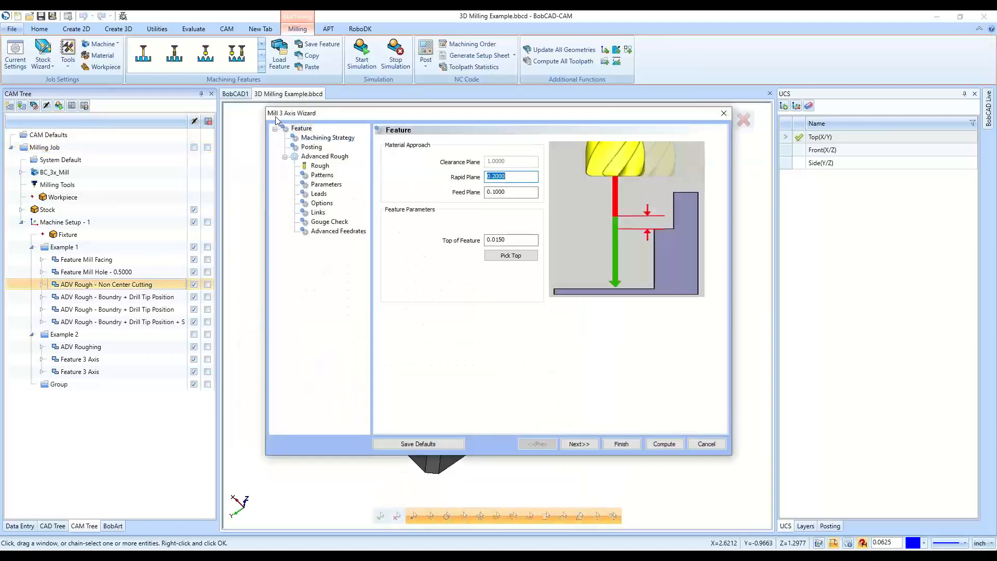
Review the parameters and lead settings of the ADV Rough - Non Center Cutting feature and close it without changes
left_click(317, 183)
left_click(318, 178)
left_click(318, 185)
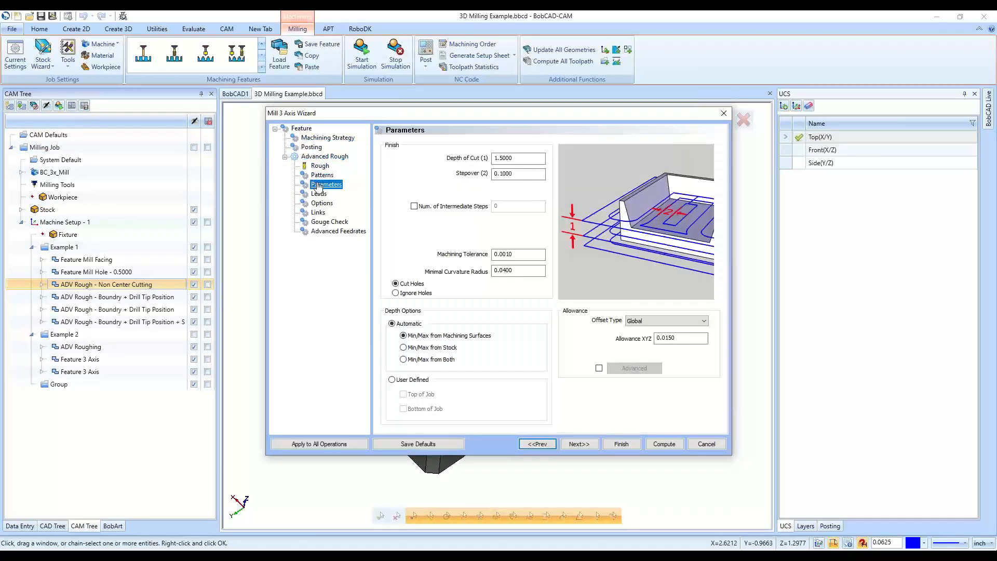
left_click(317, 195)
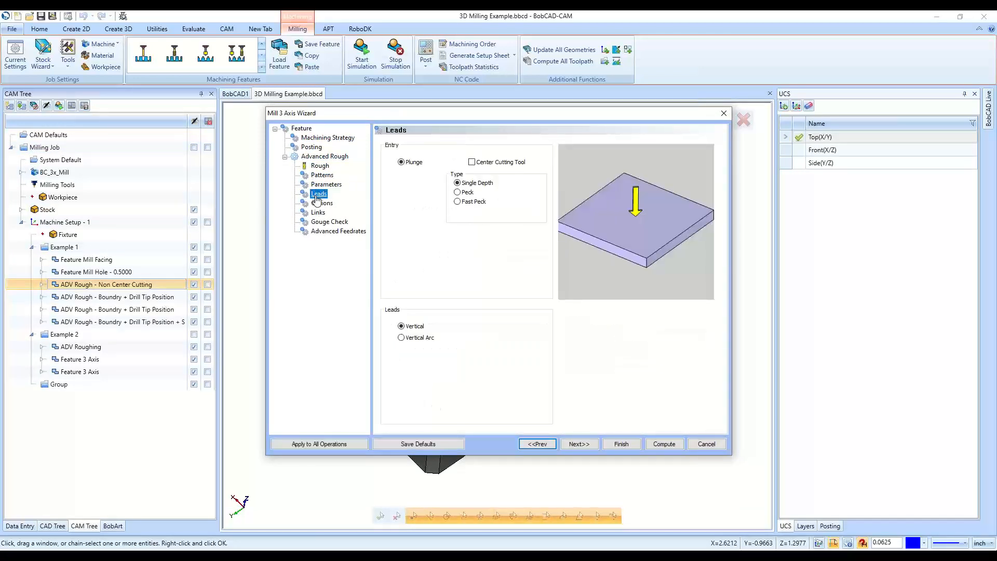
left_click(707, 444)
Start the simulation again, skip to Op. 2 Center Drill, and examine the stock with its facing toolpath
left_click(362, 50)
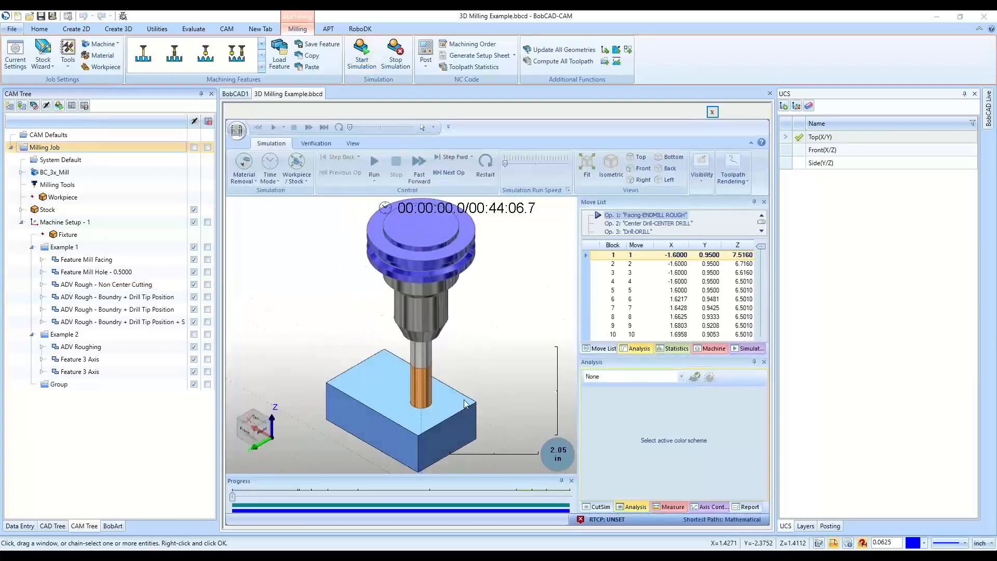
middle_click_drag(466, 394, 505, 400)
left_click(450, 172)
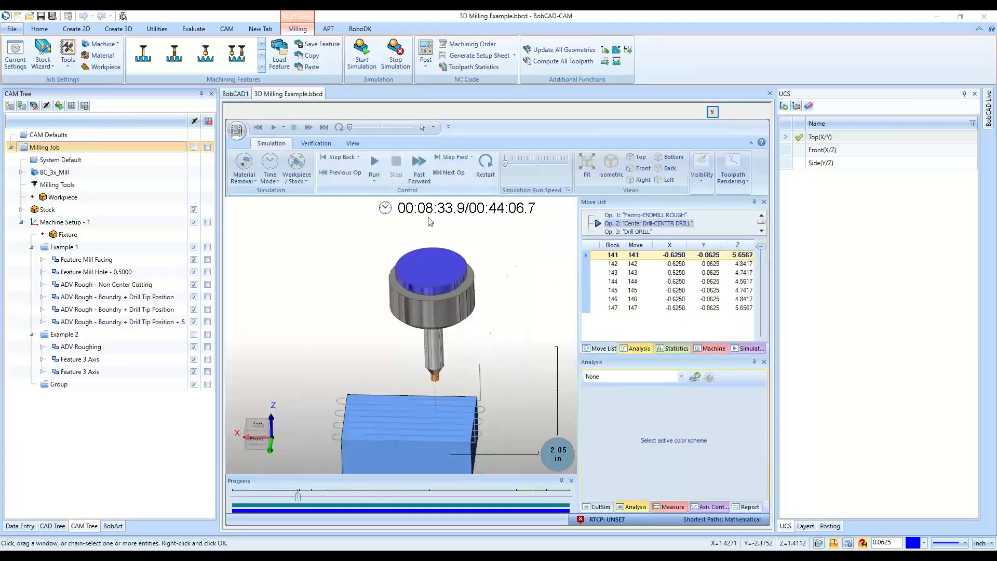
scroll(392, 250, "down", 6)
scroll(437, 311, "up", 5)
scroll(366, 280, "up", 1)
scroll(352, 271, "down", 3)
scroll(332, 245, "up", 3)
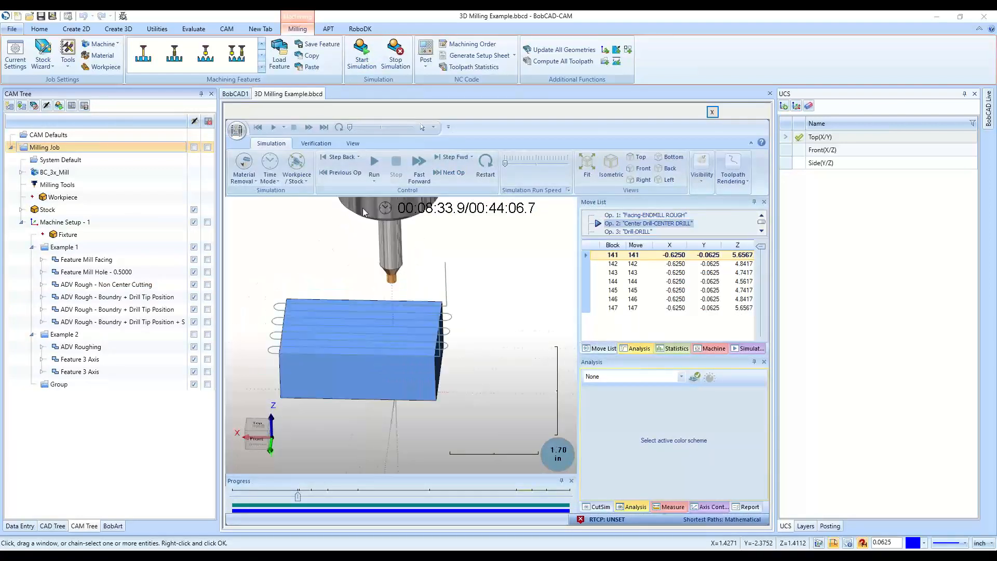
Skip ahead to Op. 4 Advanced Rough and hide the toolpath in the simulation
left_click(450, 174)
left_click(450, 173)
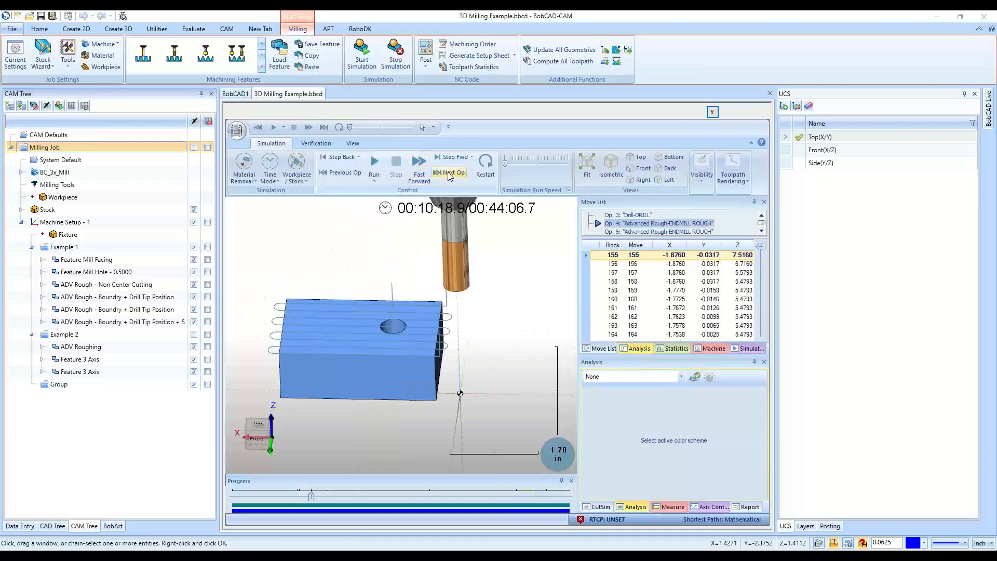
middle_click_drag(492, 366, 489, 355)
scroll(451, 374, "up", 4)
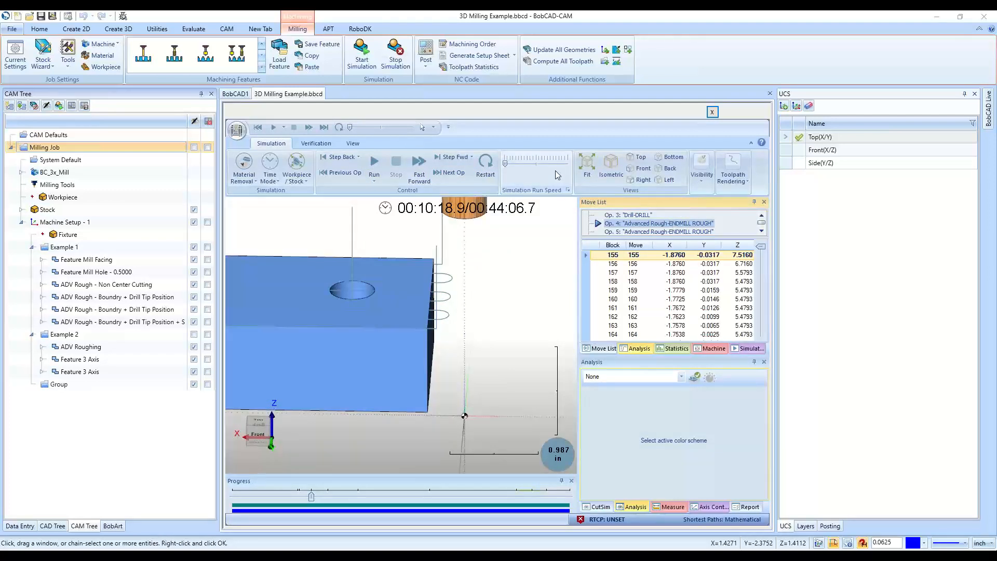
left_click(701, 166)
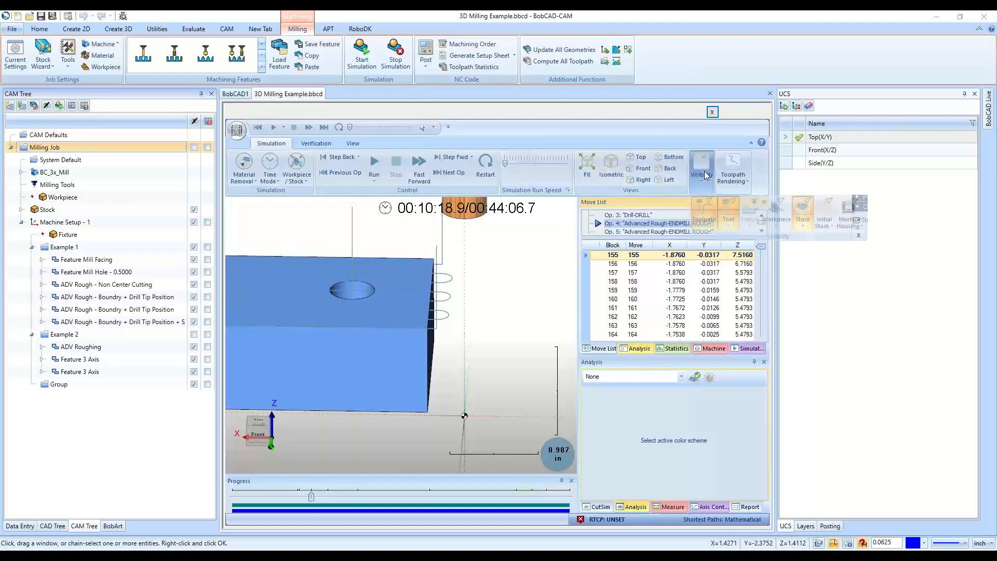
left_click(705, 208)
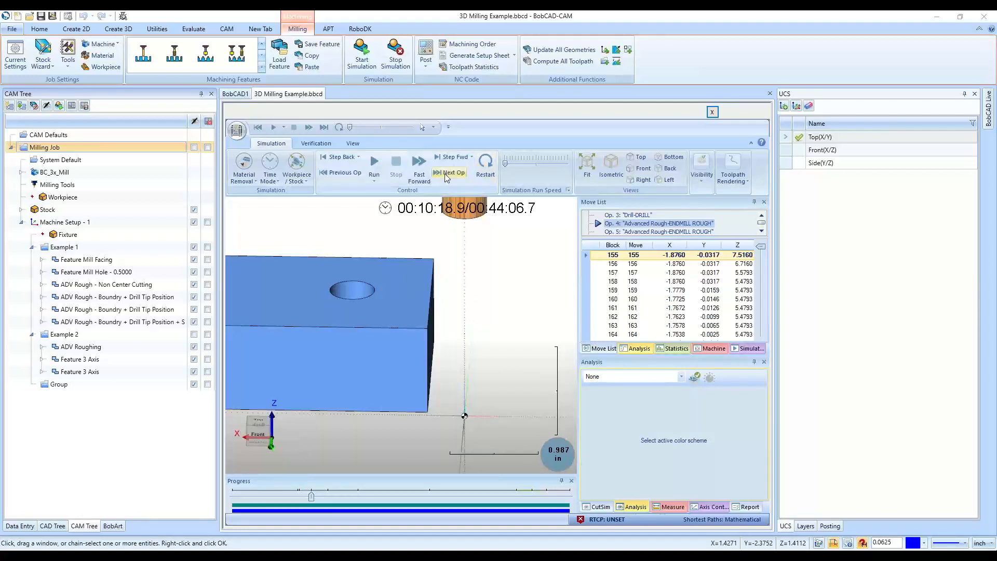
Run the simulation from Op. 4 Advanced Rough into Op. 5 at increased speed and examine the cut from the other side
left_click(483, 165)
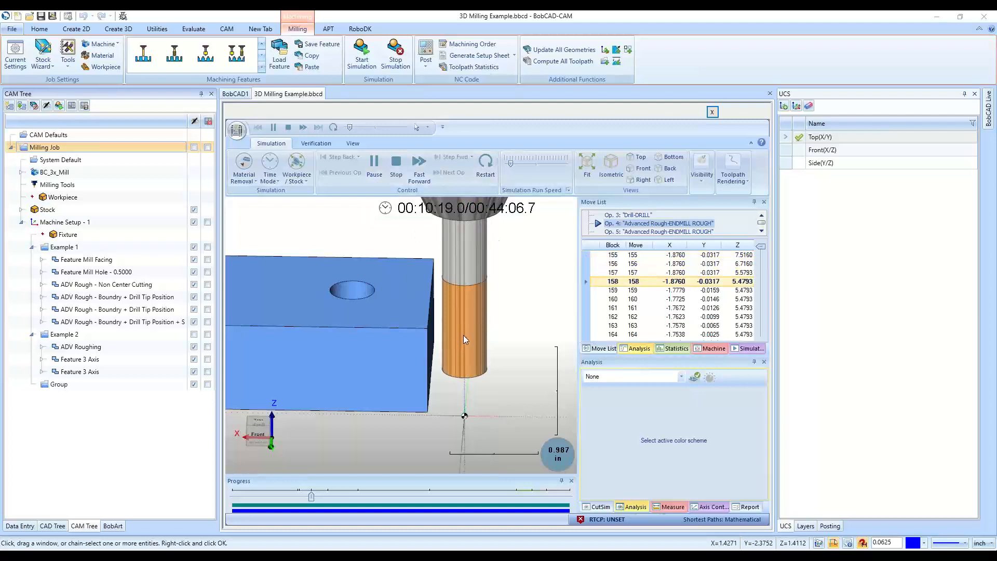
mouse_move(470, 412)
middle_mouse_down()
mouse_move(480, 416)
mouse_move(477, 441)
middle_mouse_up()
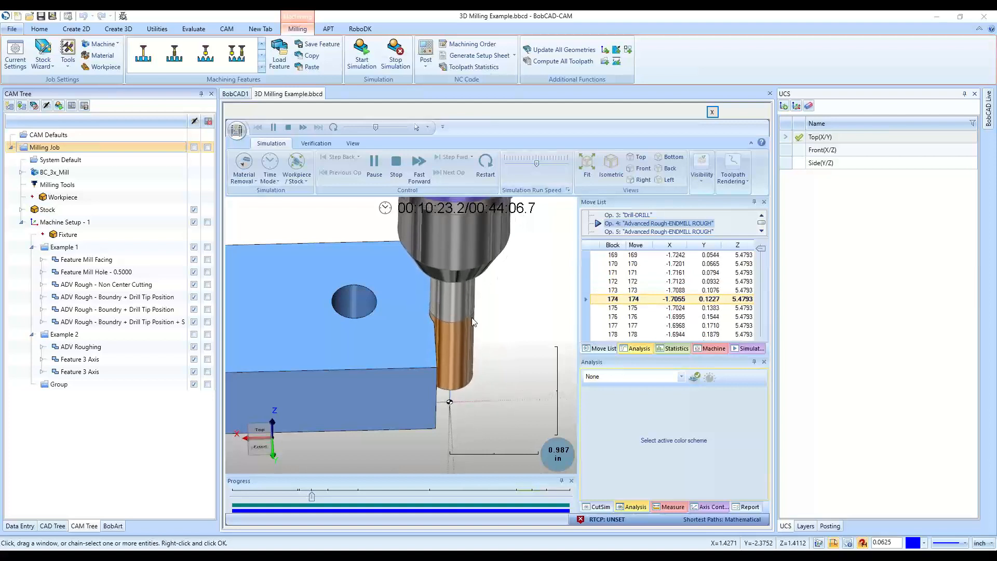
scroll(478, 373, "down", 3)
middle_click_drag(478, 373, 496, 397)
left_click_drag(537, 164, 545, 165)
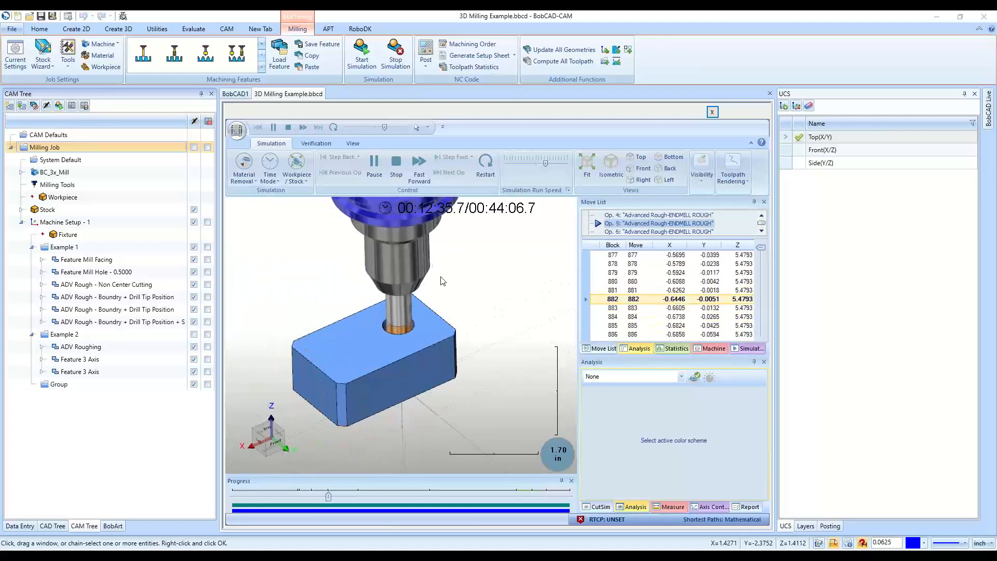
Slow the simulation, pause it during Op. 5, and return to the start of Op. 4 Advanced Rough
left_click(537, 167)
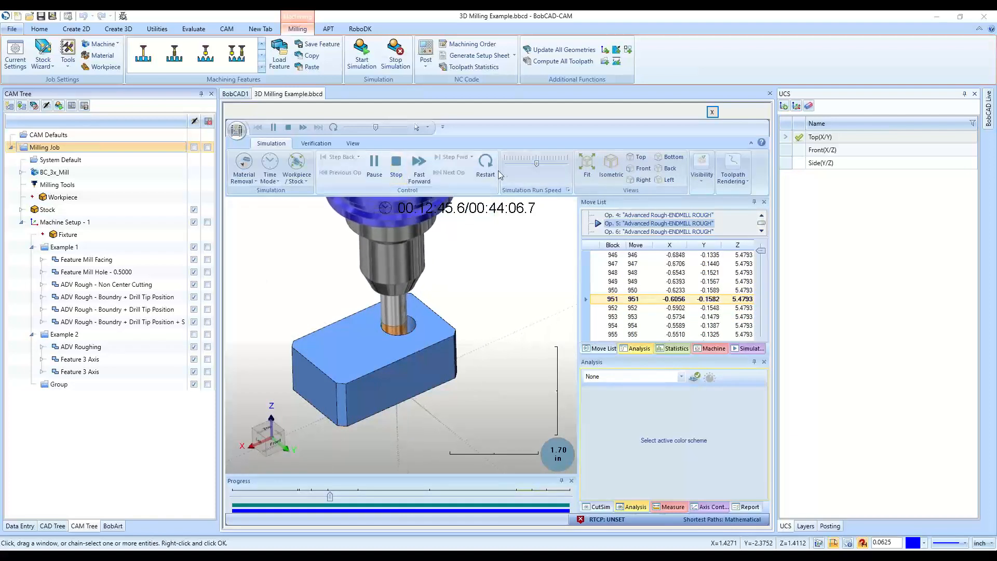
left_click(375, 168)
left_click(344, 173)
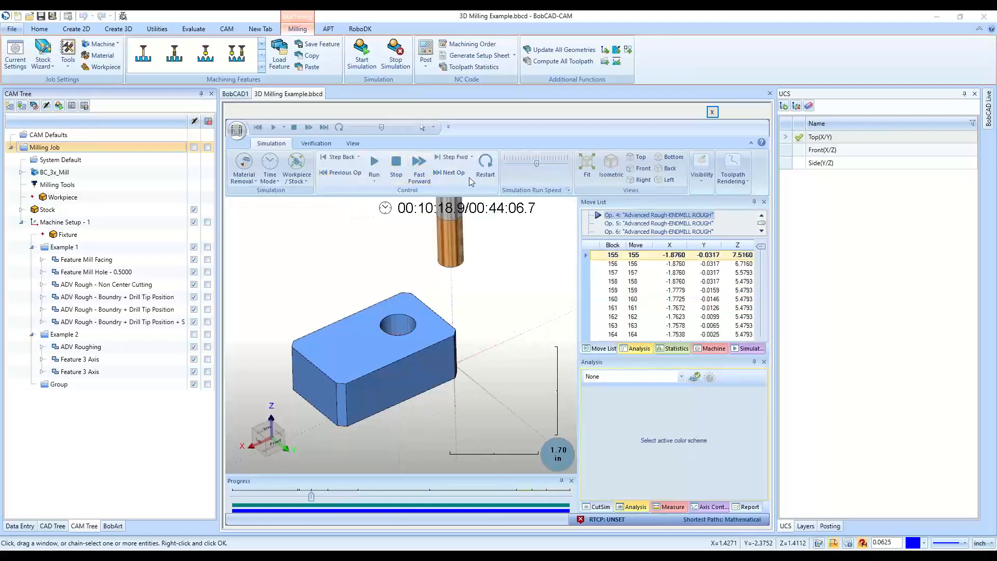
Set the simulation to its slowest run speed, examine the pre-drilled hole in the stock, and close the simulation
left_click(509, 164)
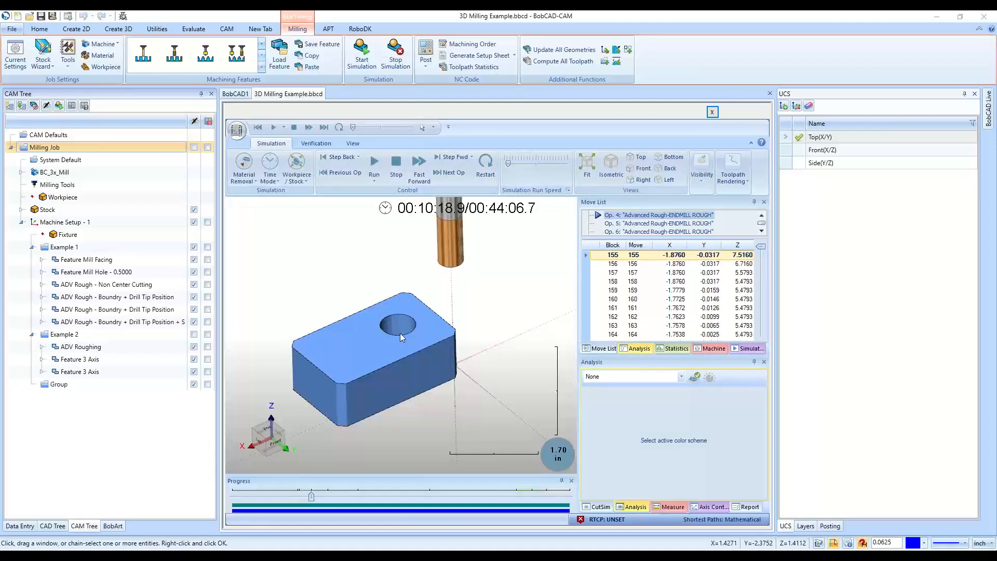
middle_click_drag(400, 337, 404, 354)
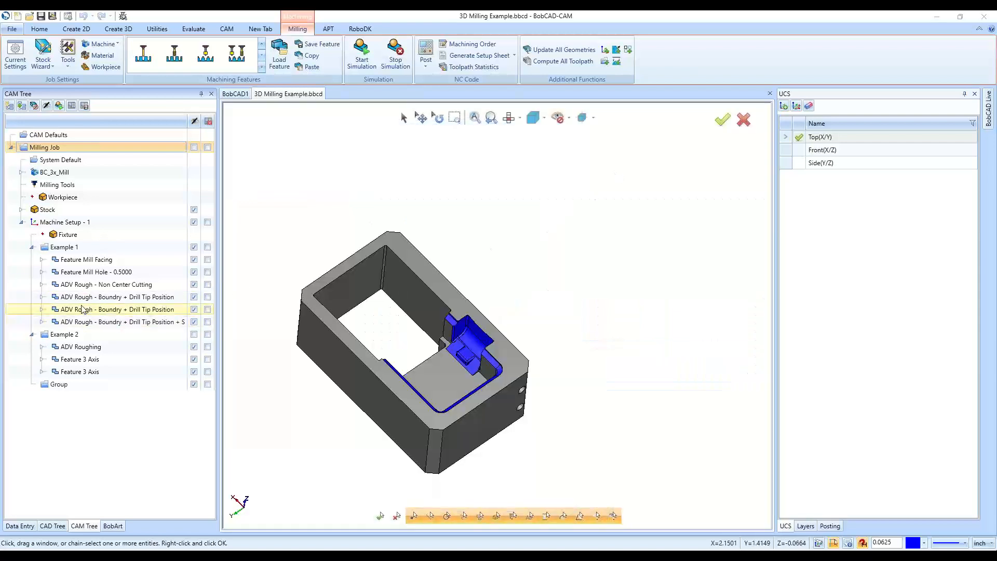
Open the Drill Tip Positions selection of the Advanced Rough operation in the first "ADV Rough - Boundry + Drill Tip Position" feature
left_click(42, 296)
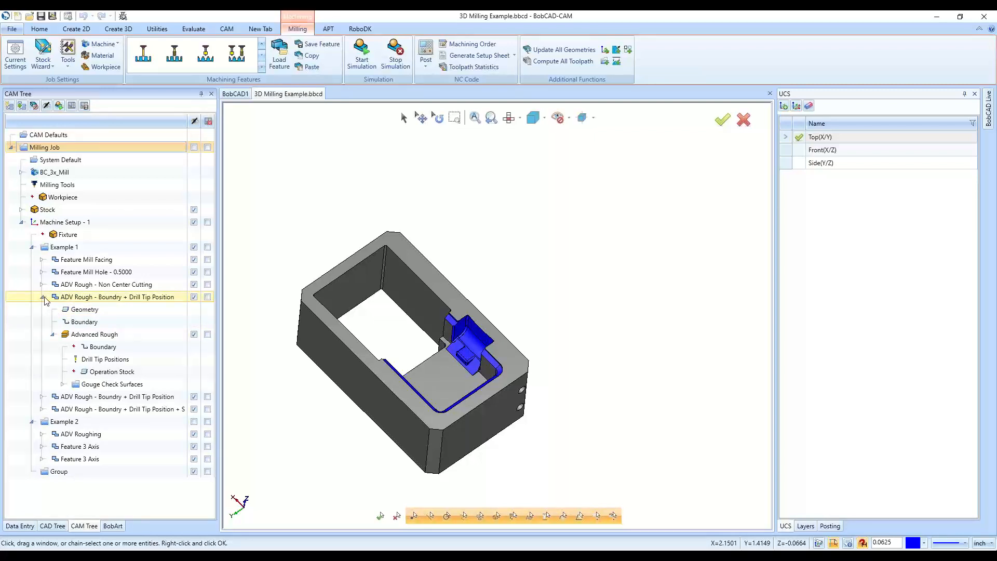
left_click(42, 296)
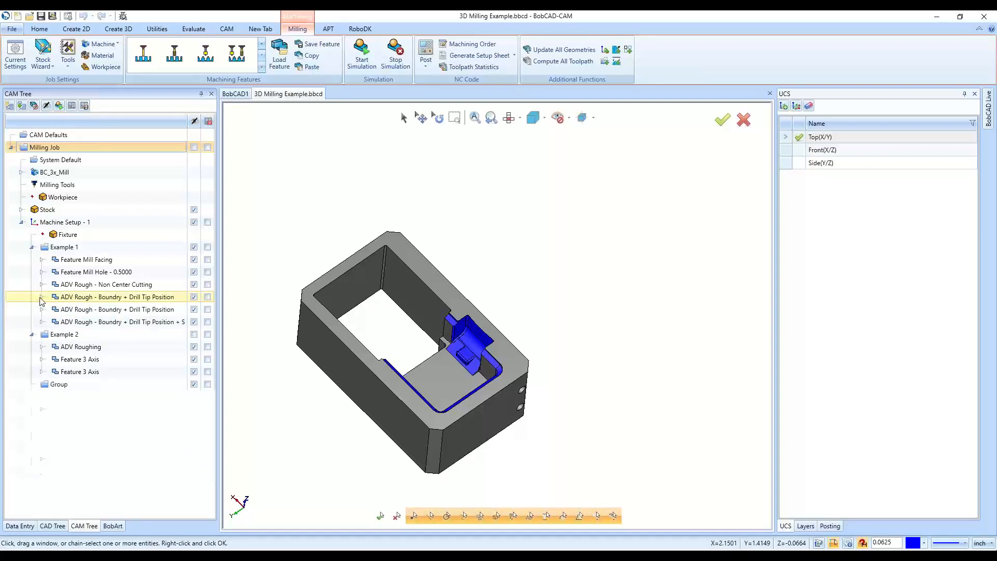
left_click(42, 297)
left_click(54, 335)
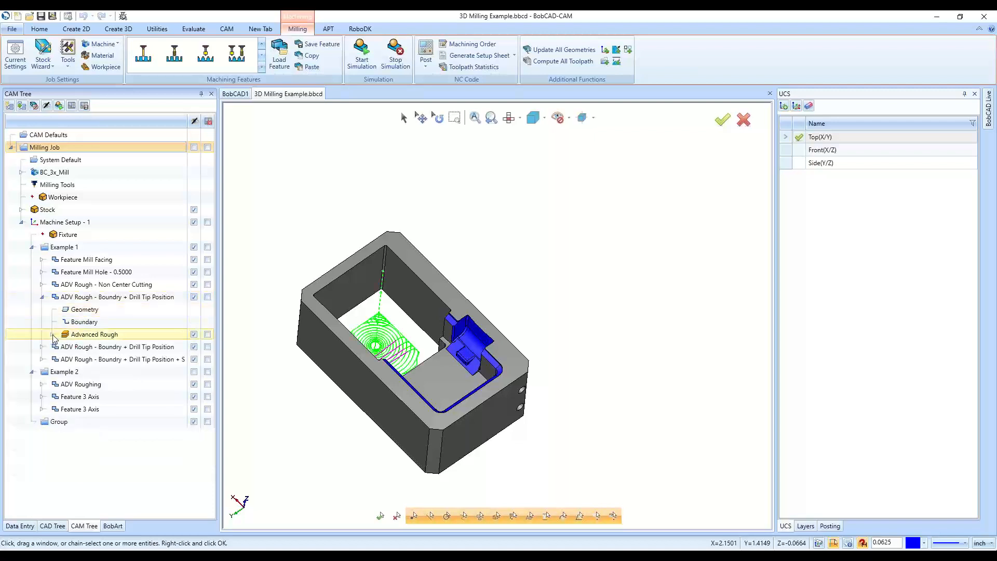
left_click(53, 335)
left_click(98, 359)
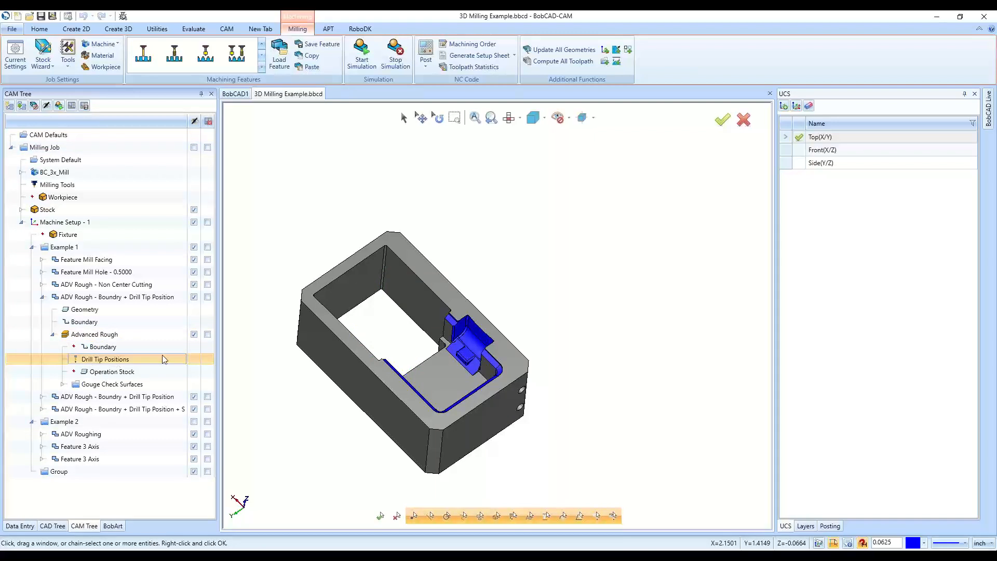
left_click(158, 367)
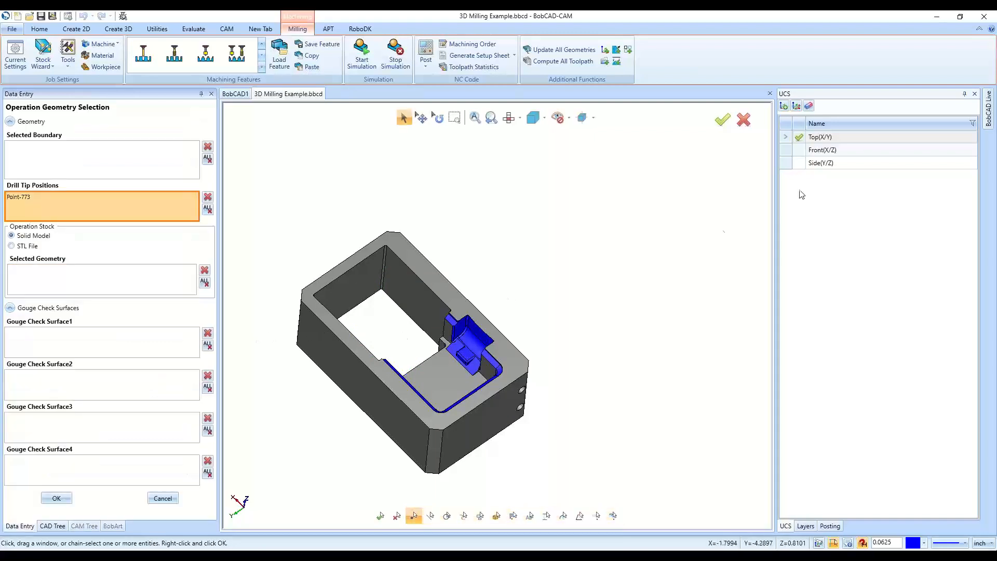
Show the Drill Tip Position layer in the model and accept the drill tip geometry selection
left_click(805, 526)
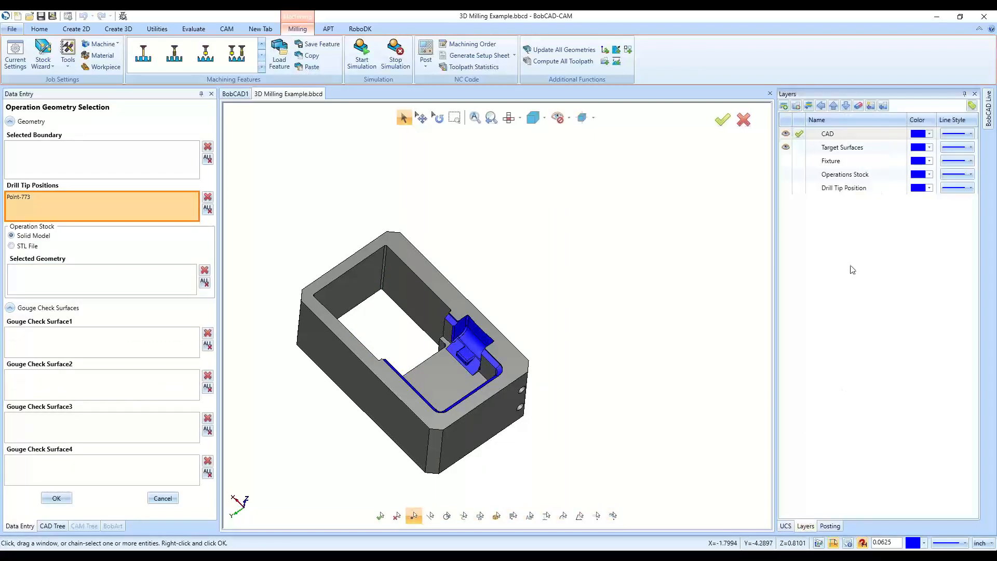
left_click(785, 188)
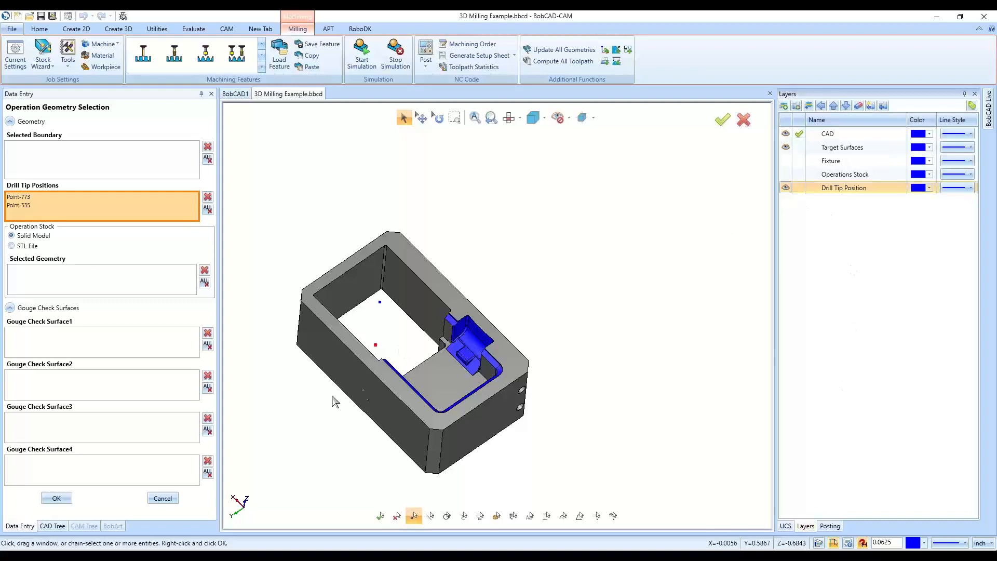
left_click(56, 498)
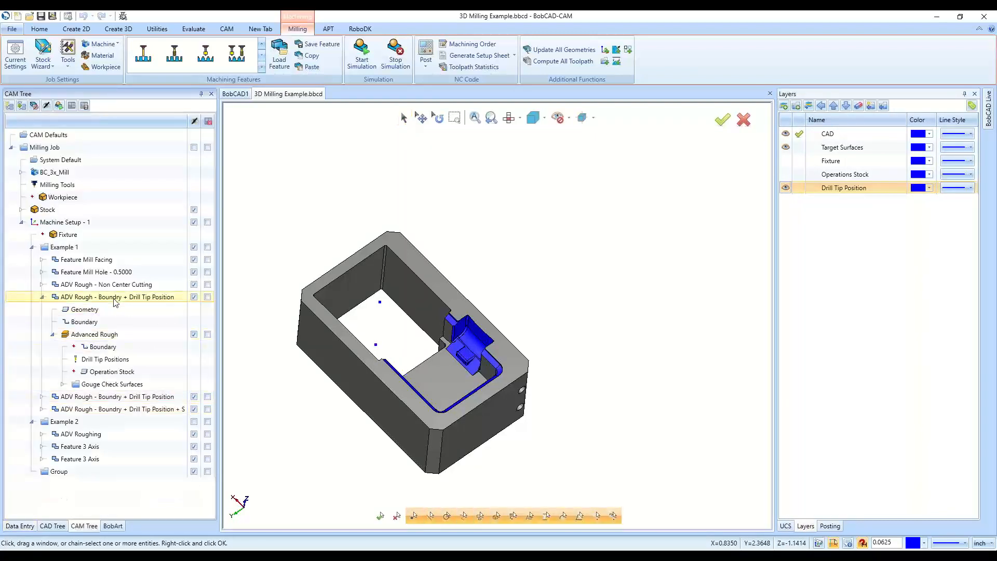
right_click(115, 299)
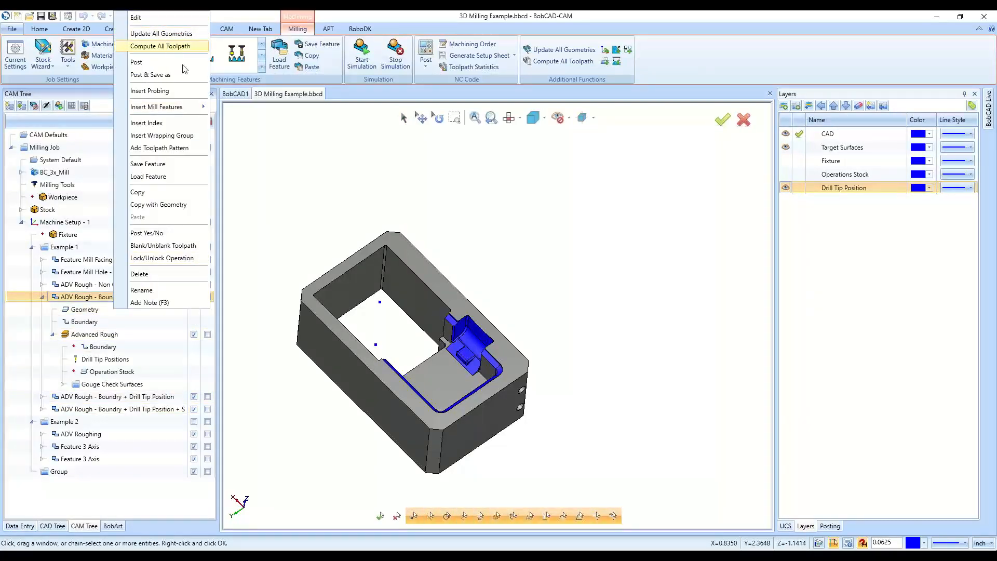
left_click(282, 232)
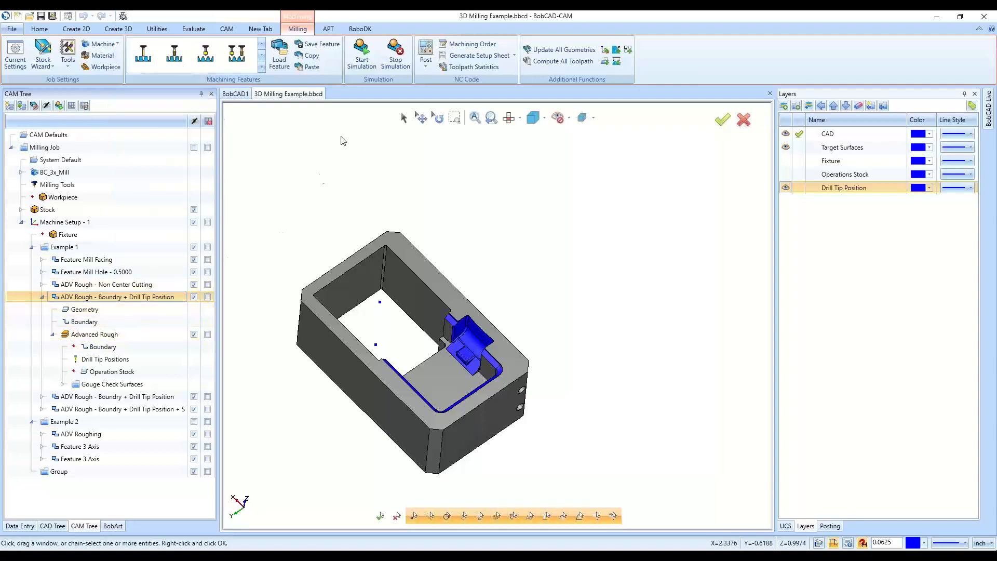
Start the simulation, skip ahead to Op. 4 Advanced Rough, and hide the toolpath
left_click(362, 57)
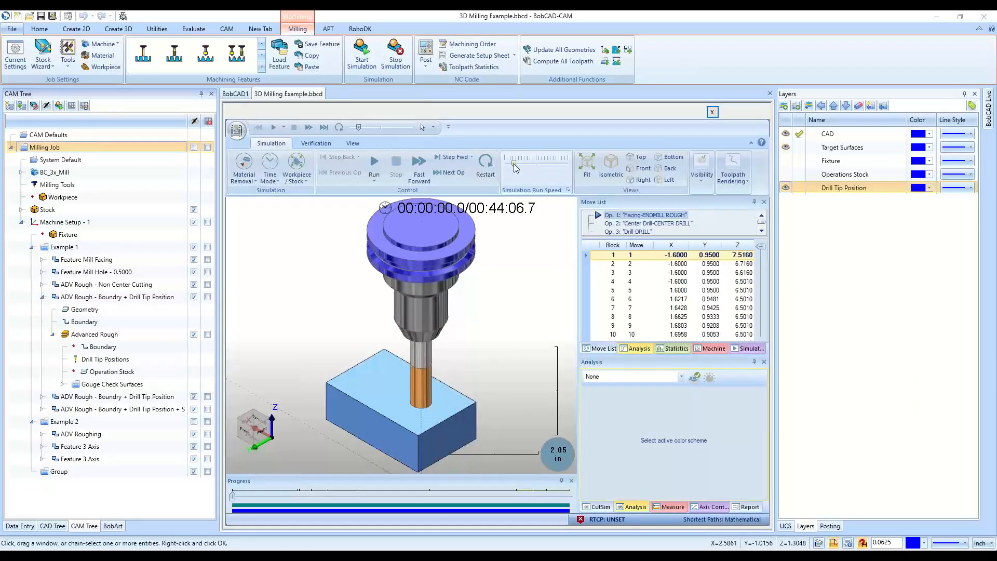
left_click(374, 164)
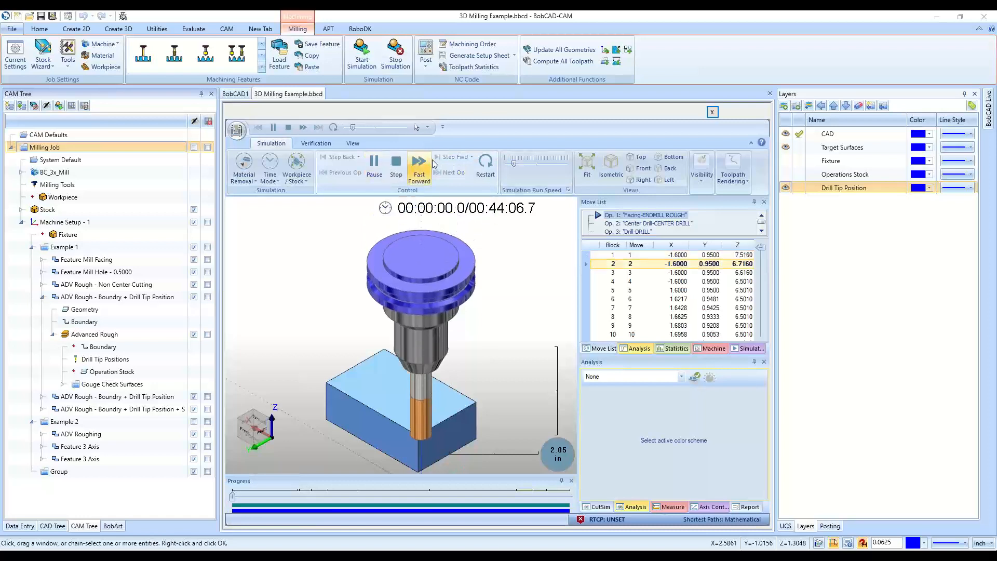
left_click(443, 174)
left_click(443, 174)
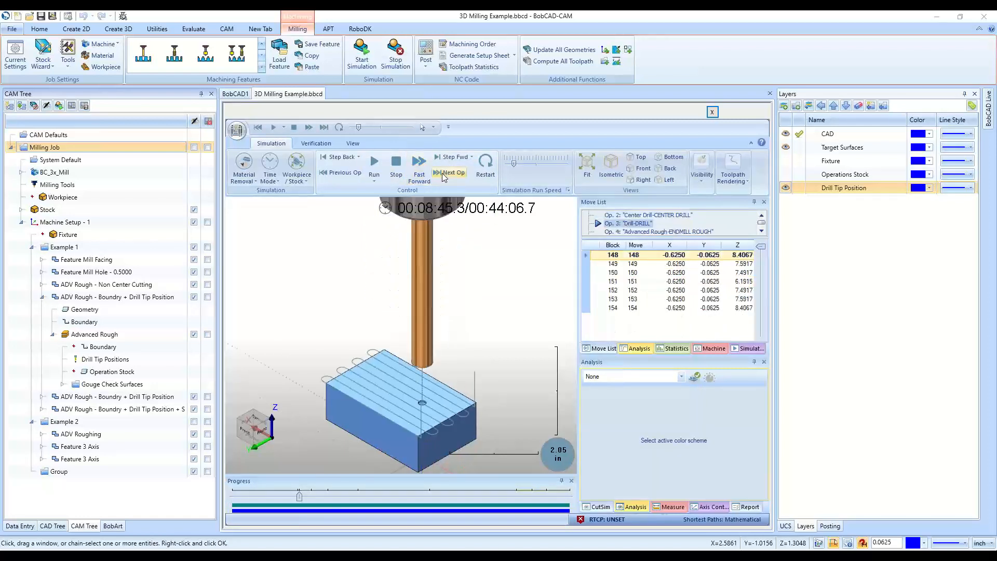
left_click(443, 174)
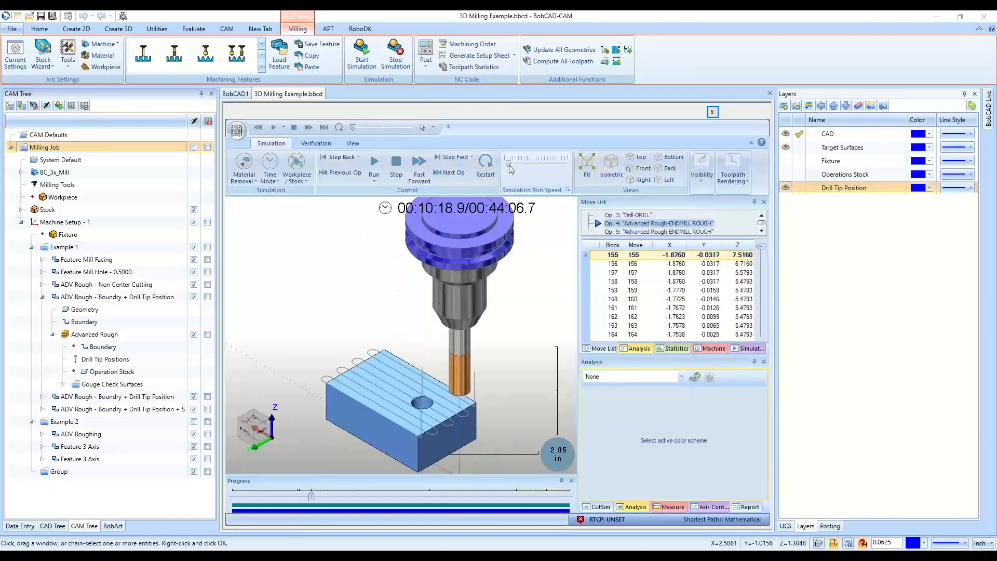
left_click(701, 168)
left_click(854, 208)
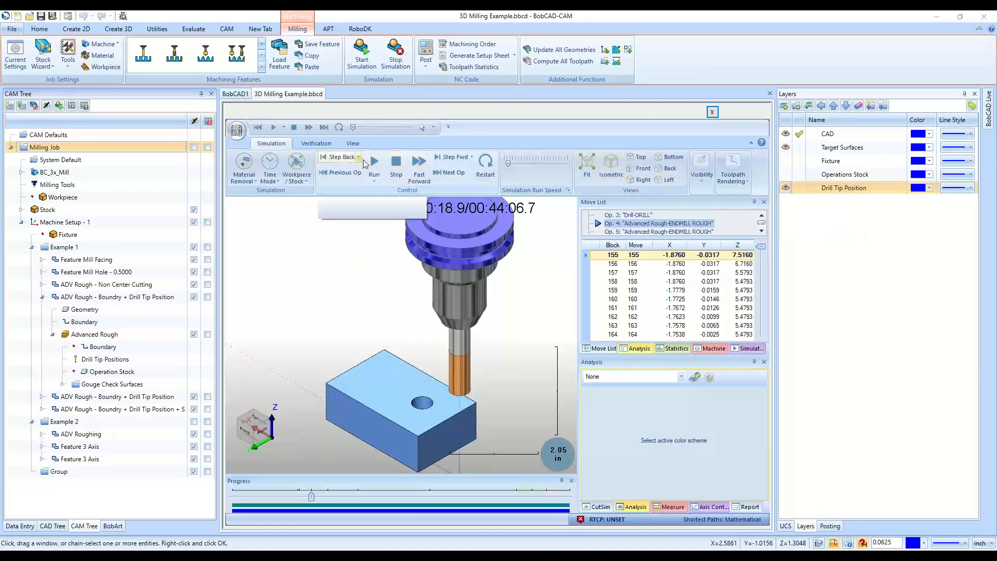
Run the first moves of Op. 4 Advanced Rough at the slowest speed and examine the tool's entry beside the stock
left_click(369, 165)
scroll(435, 393, "down", 2)
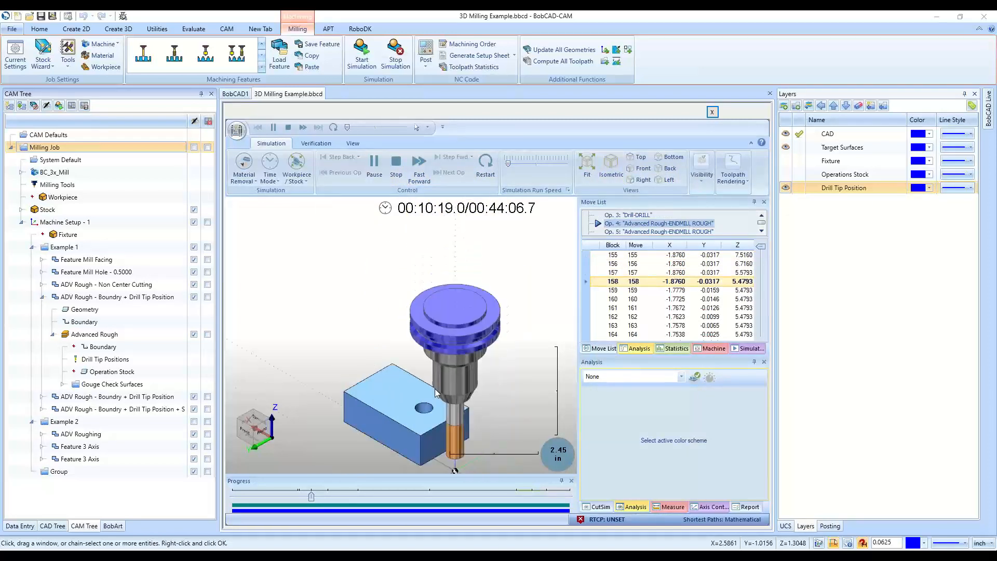
scroll(435, 393, "up", 2)
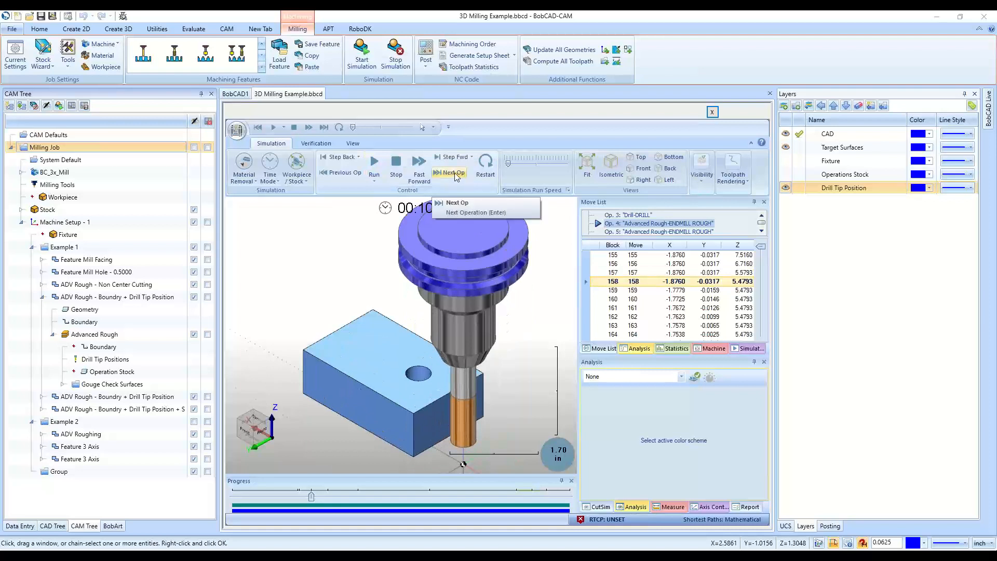
Skip to Op. 5 Advanced Rough and run it at increasing speed, examining how the tool enters the pre-drilled hole
left_click(456, 175)
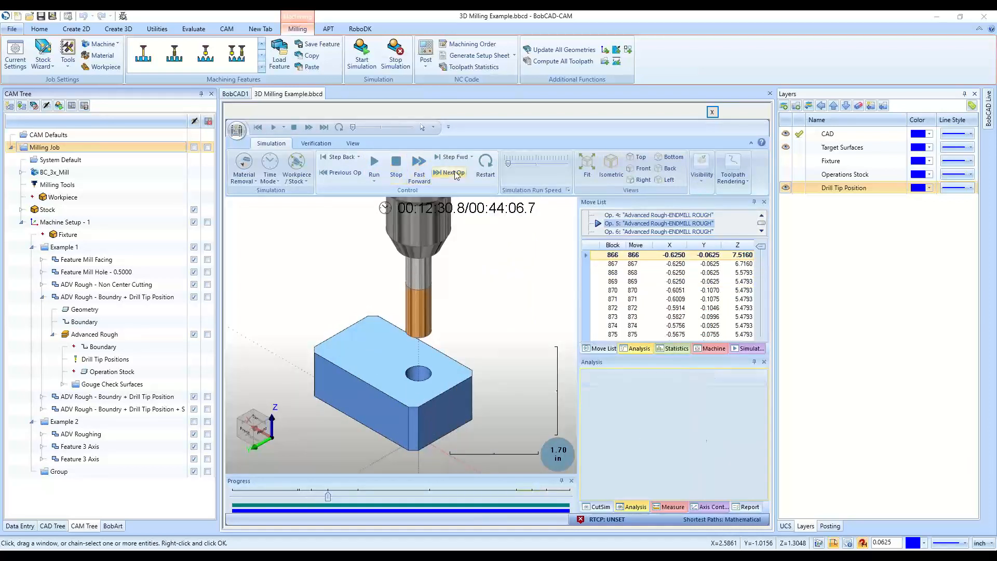
scroll(412, 408, "up", 3)
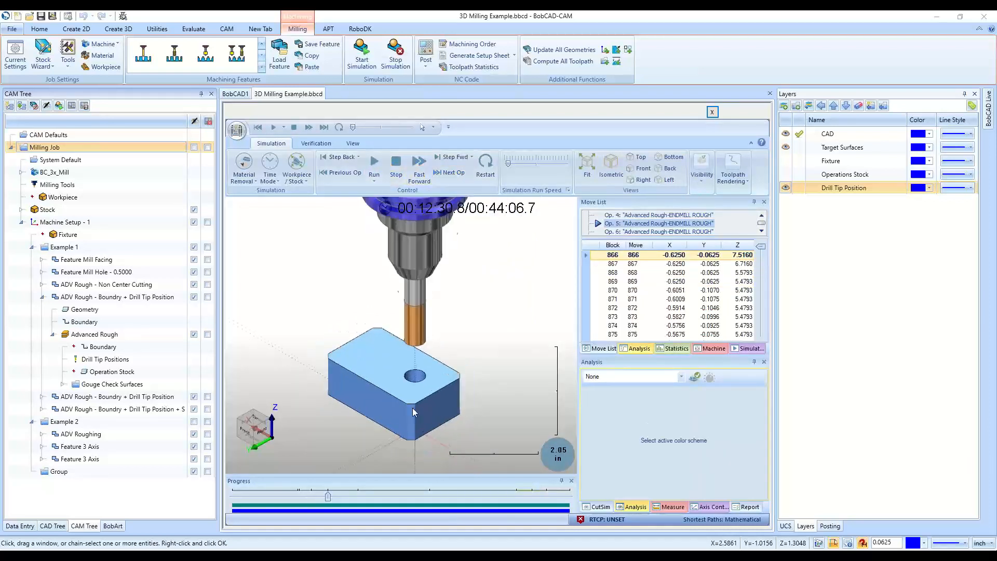
left_click(375, 165)
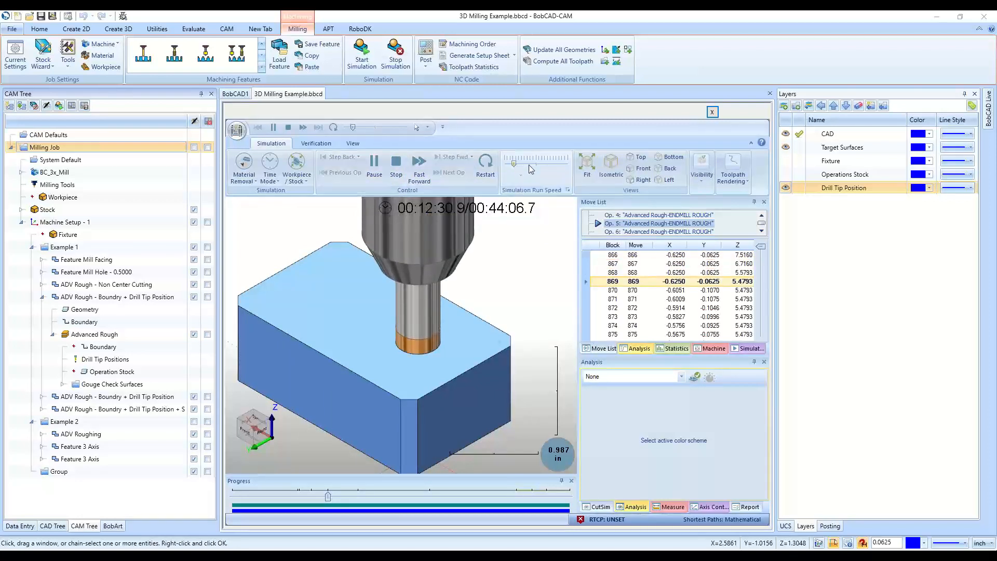
left_click(546, 164)
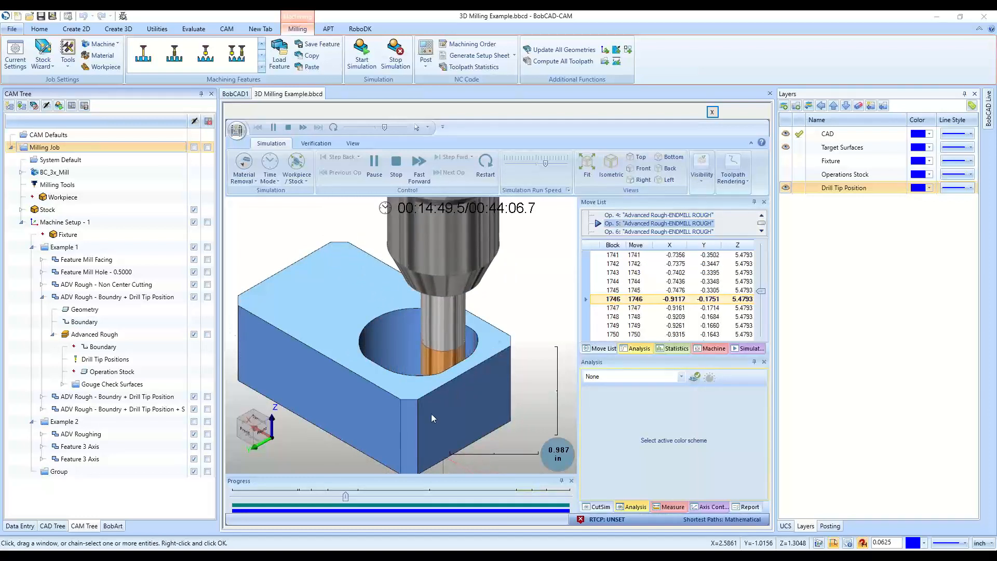
scroll(438, 298, "up", 1)
scroll(437, 298, "down", 4)
middle_click_drag(453, 368, 467, 385)
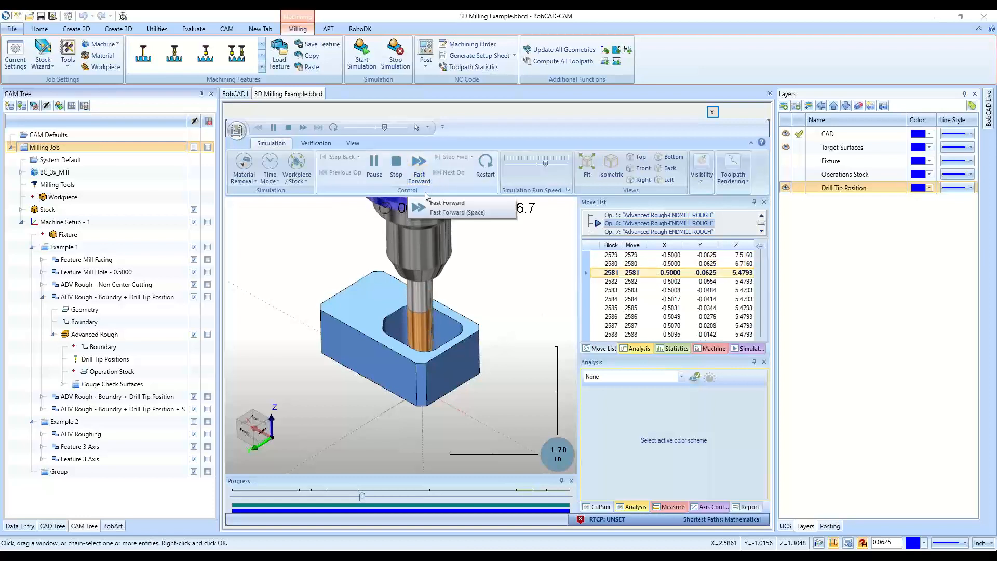
Raise the run speed further and let the simulation run through the remaining operations to the end
left_click_drag(546, 164, 554, 165)
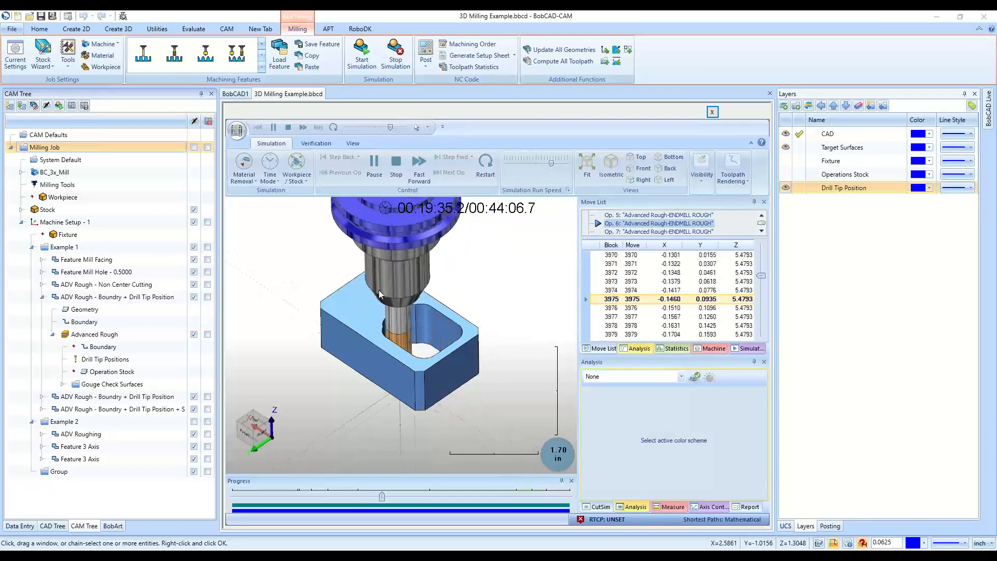
left_click_drag(552, 164, 555, 165)
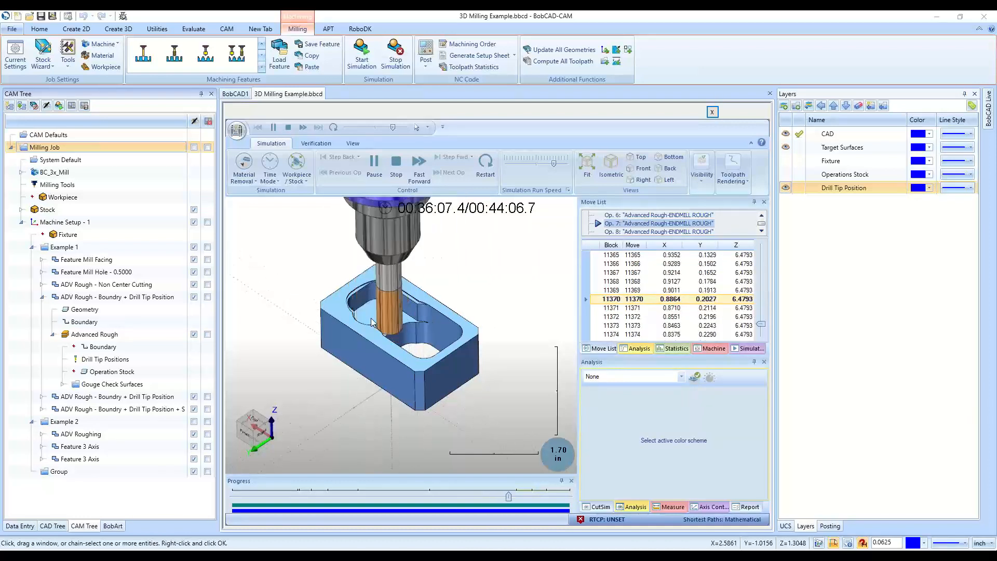
scroll(366, 303, "down", 2)
scroll(367, 304, "up", 5)
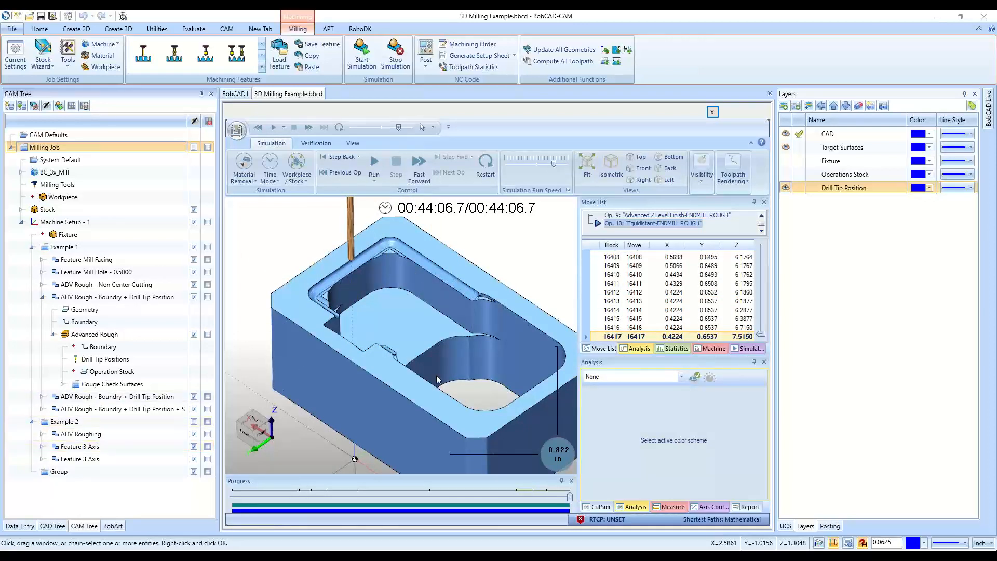
Examine the machined pocket and its small curved surfaces up close from several angles, and close the simulation
middle_click_drag(436, 375, 453, 445)
scroll(341, 323, "up", 2)
scroll(380, 392, "down", 6)
scroll(436, 367, "up", 3)
scroll(372, 329, "up", 2)
scroll(372, 328, "up", 5)
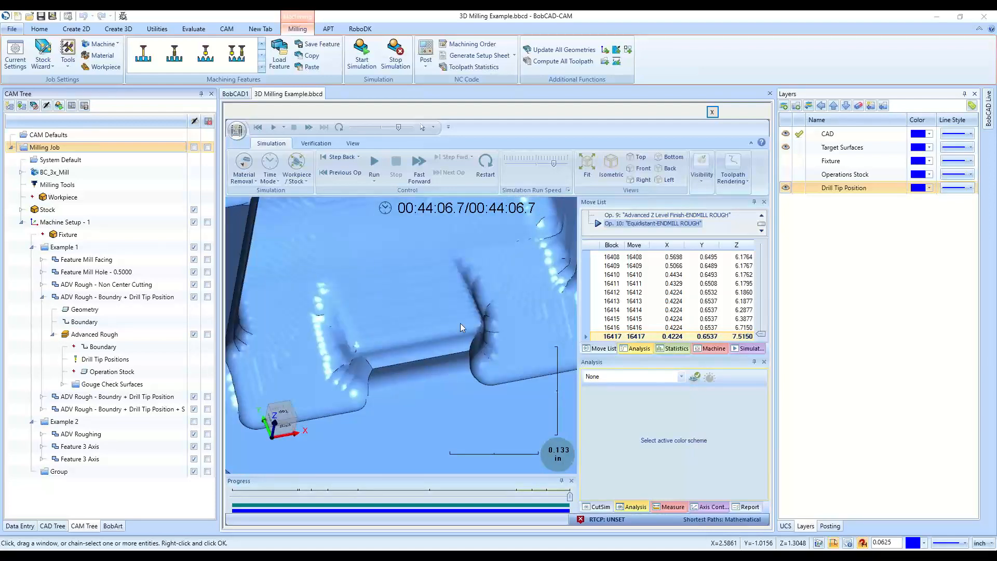
middle_click_drag(460, 323, 413, 303)
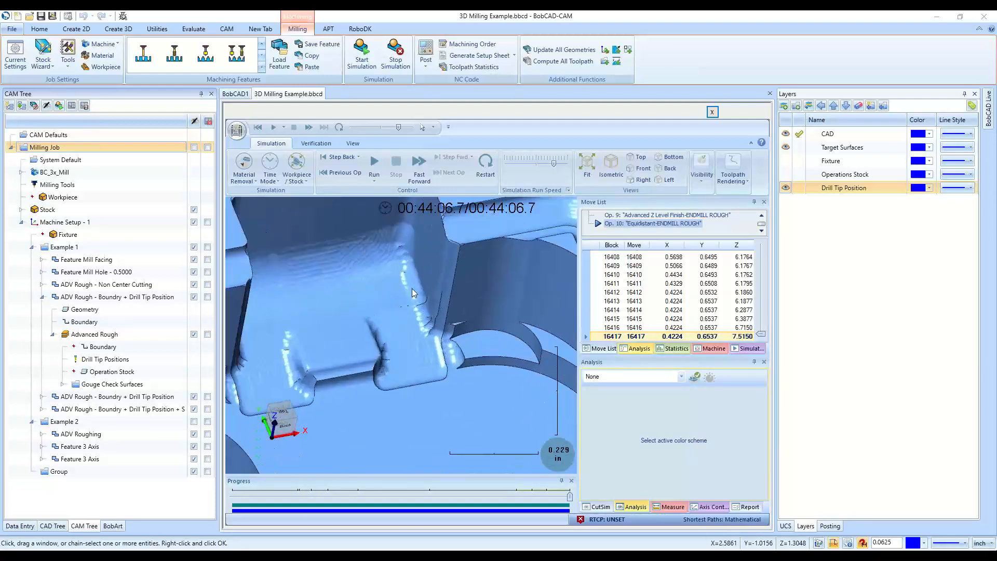
scroll(413, 372, "down", 3)
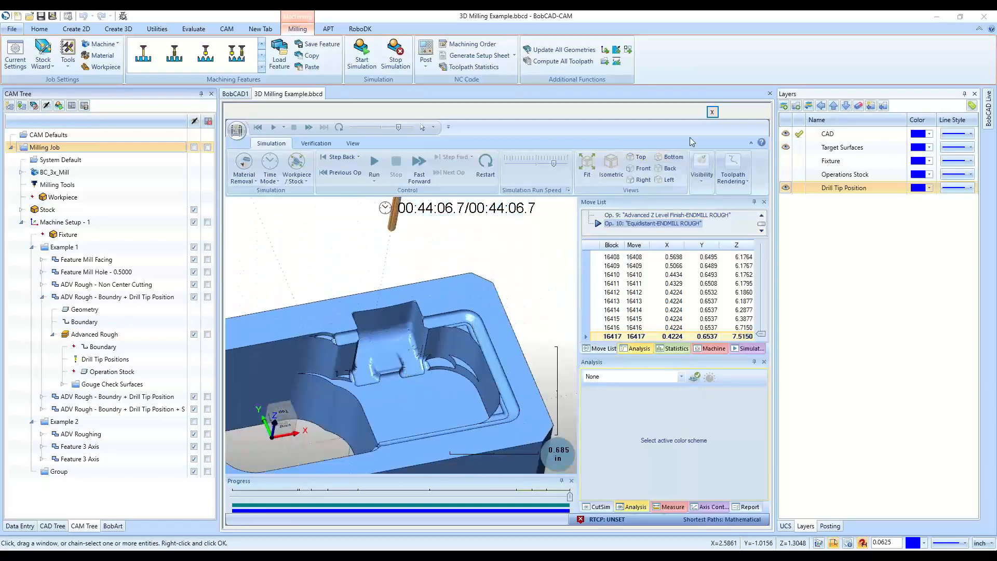
left_click(712, 112)
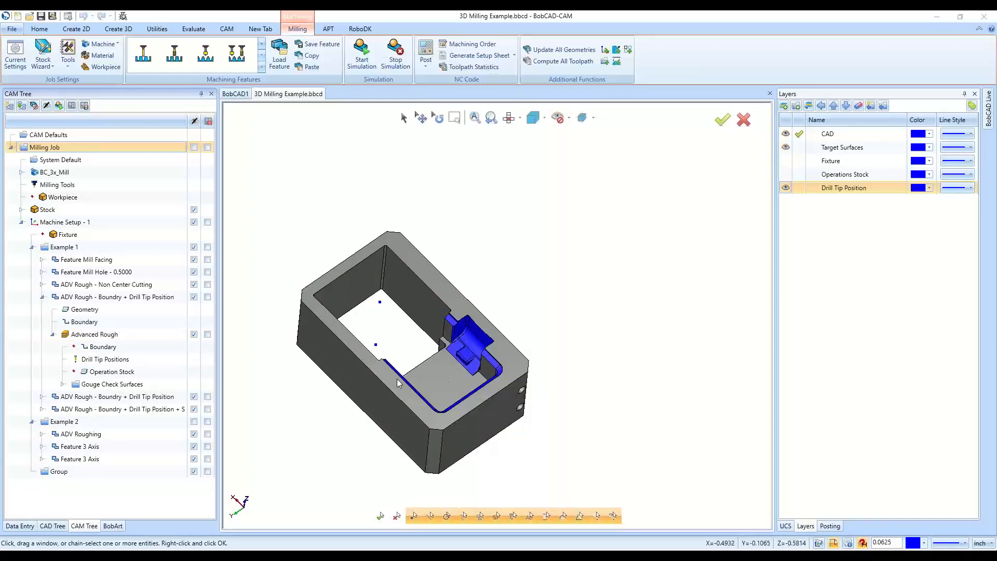
Collapse the open Example 1 feature, widen the CAM tree, and expand Example 2's ADV Roughing feature down to its Advanced Rough geometry items
left_click(42, 297)
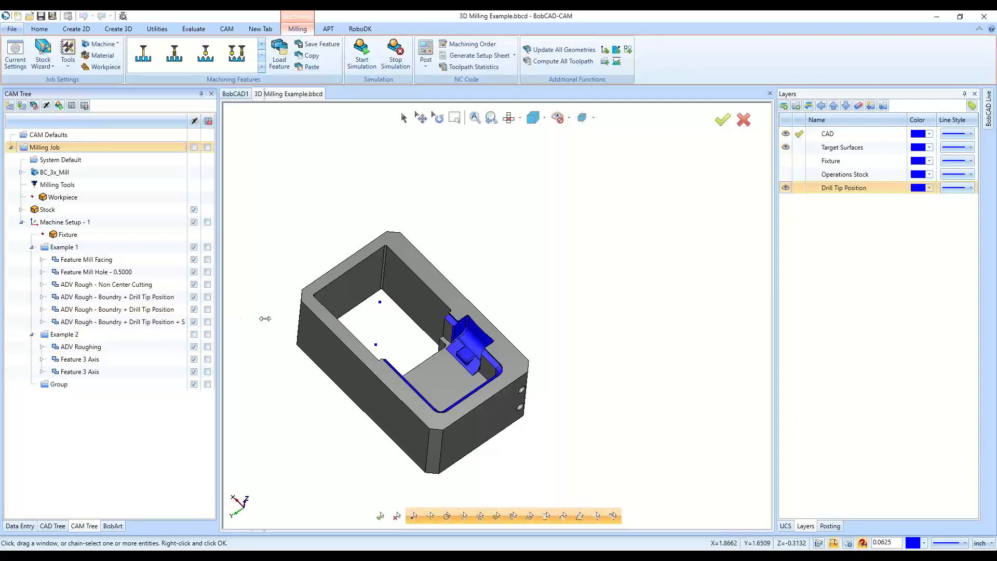
left_click_drag(265, 318, 237, 319)
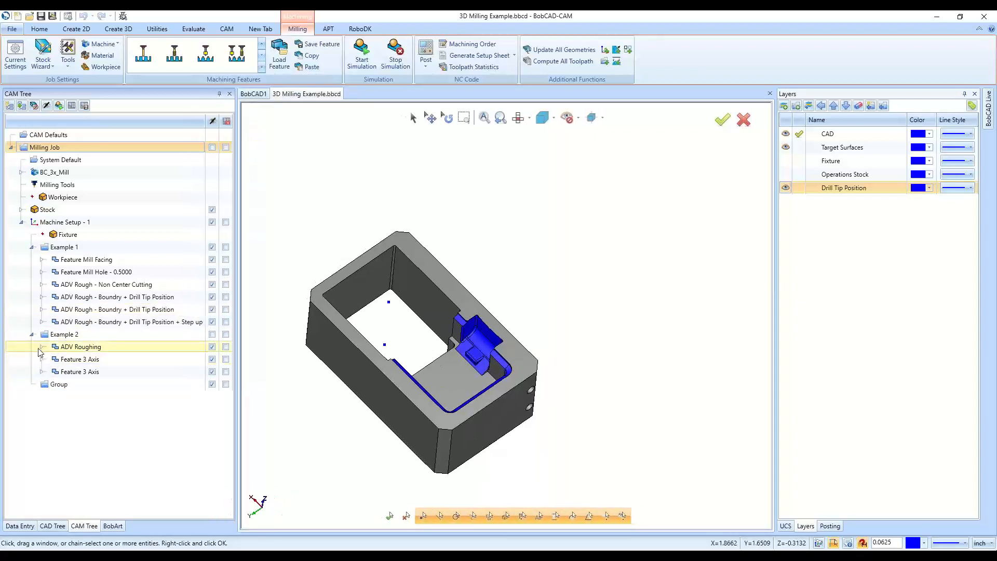
left_click(41, 346)
left_click(53, 384)
left_click(42, 346)
left_click(42, 346)
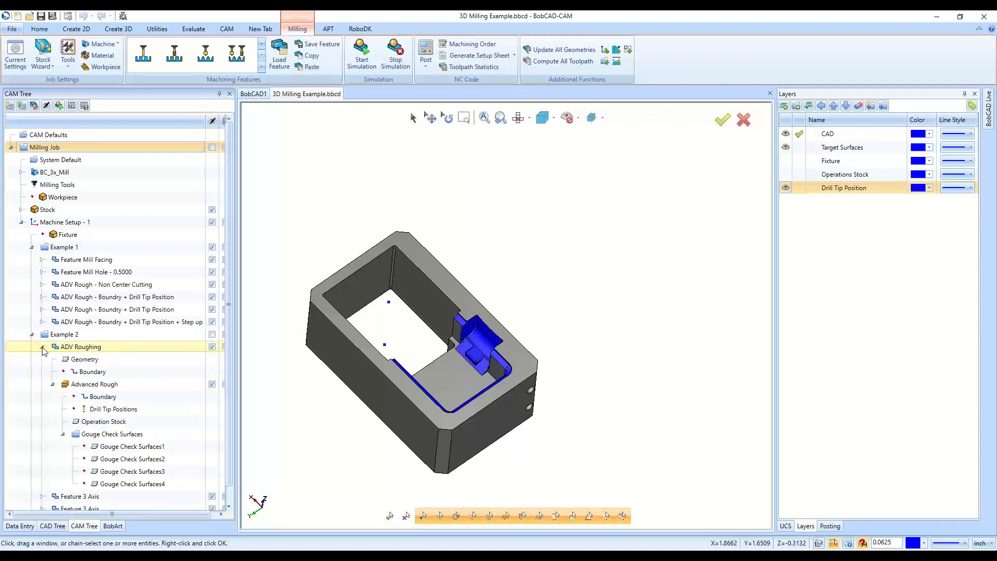
left_click(52, 383)
left_click(53, 383)
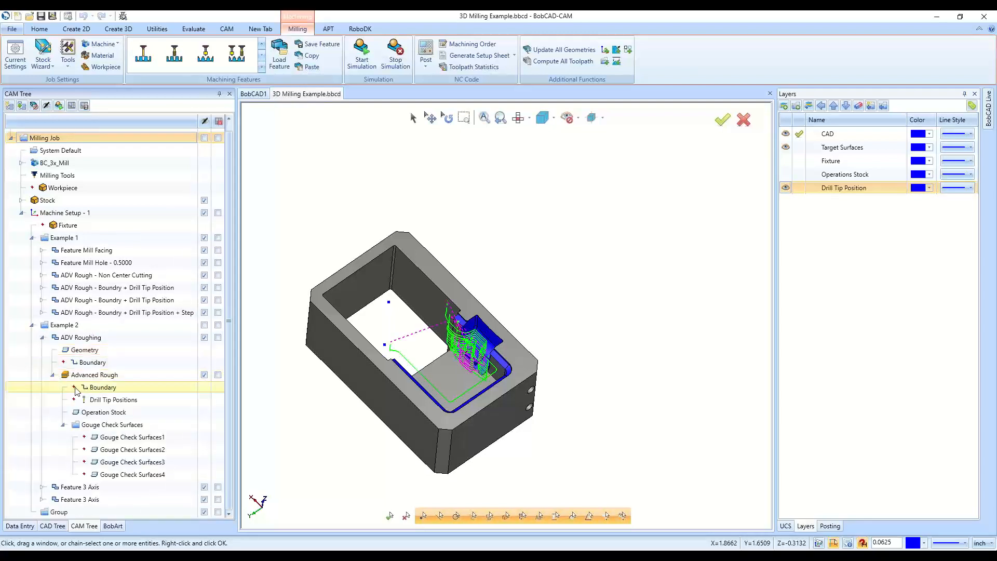
Check which solid is selected as Operation Stock for Example 2's Advanced Rough, and leave the geometry selection unchanged
left_click(104, 413)
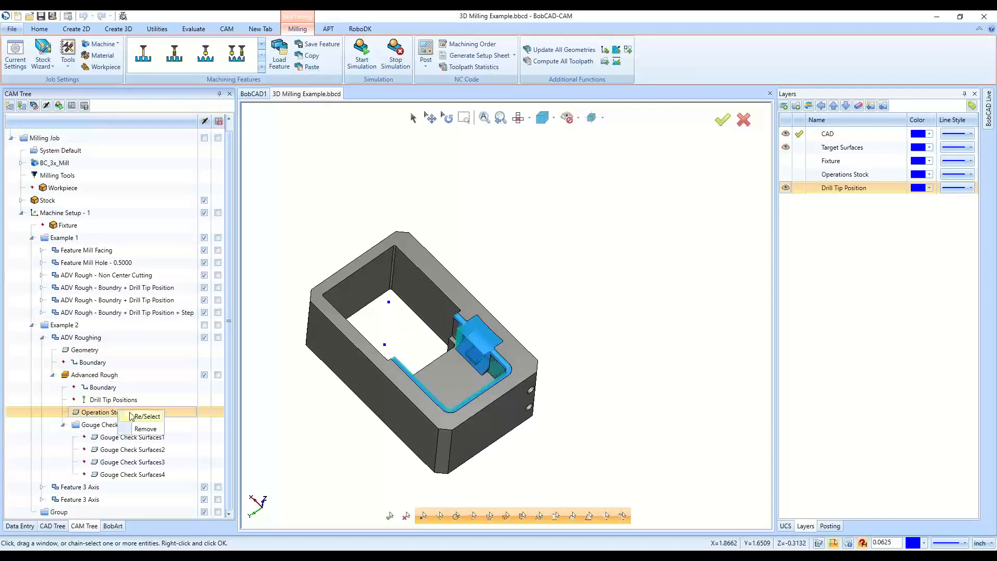
left_click(146, 416)
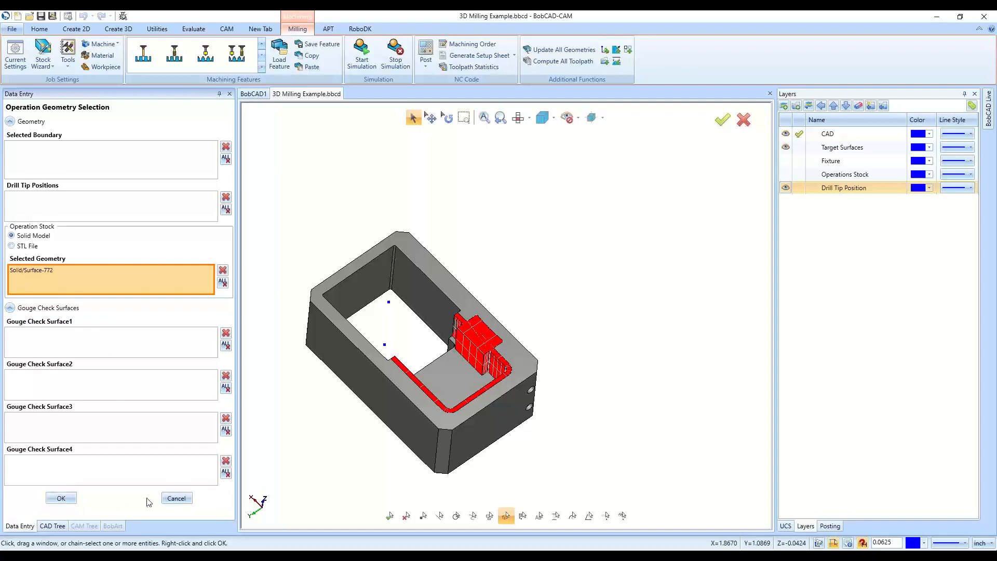
left_click(176, 499)
Select Example 2's ADV Roughing feature and examine the target surfaces and small boss in the pocket up close
left_click(91, 337)
right_click(91, 337)
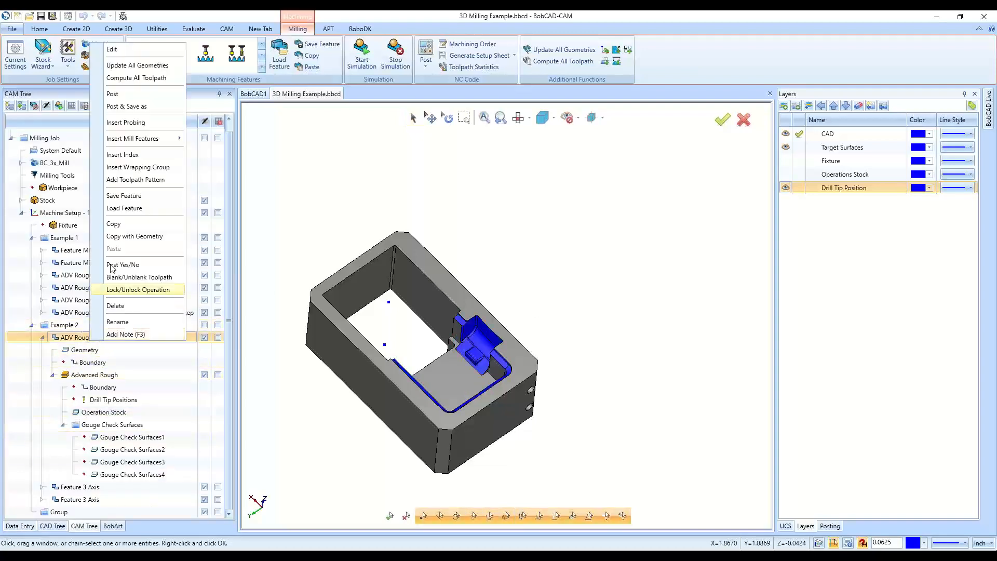
left_click(479, 360)
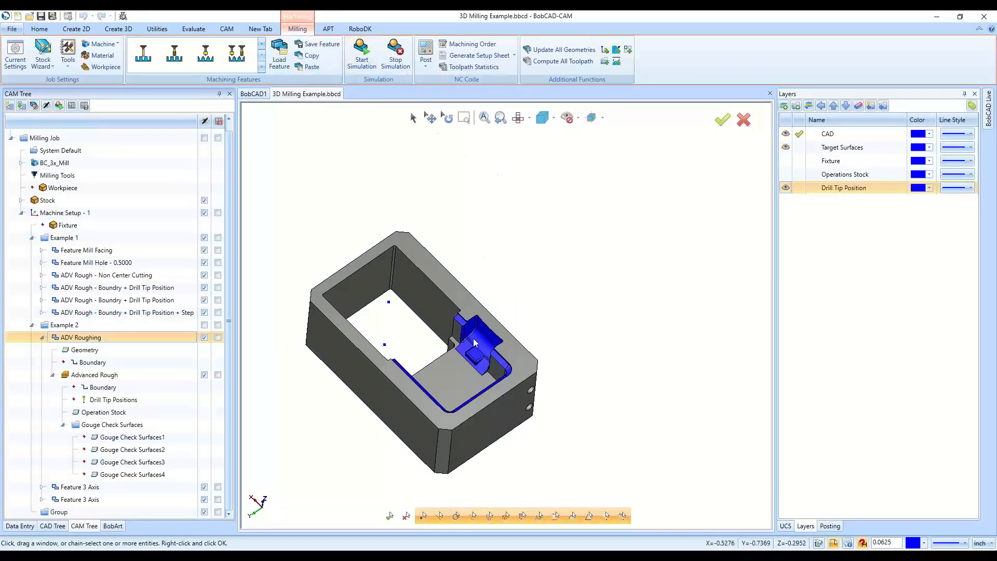
scroll(482, 360, "up", 3)
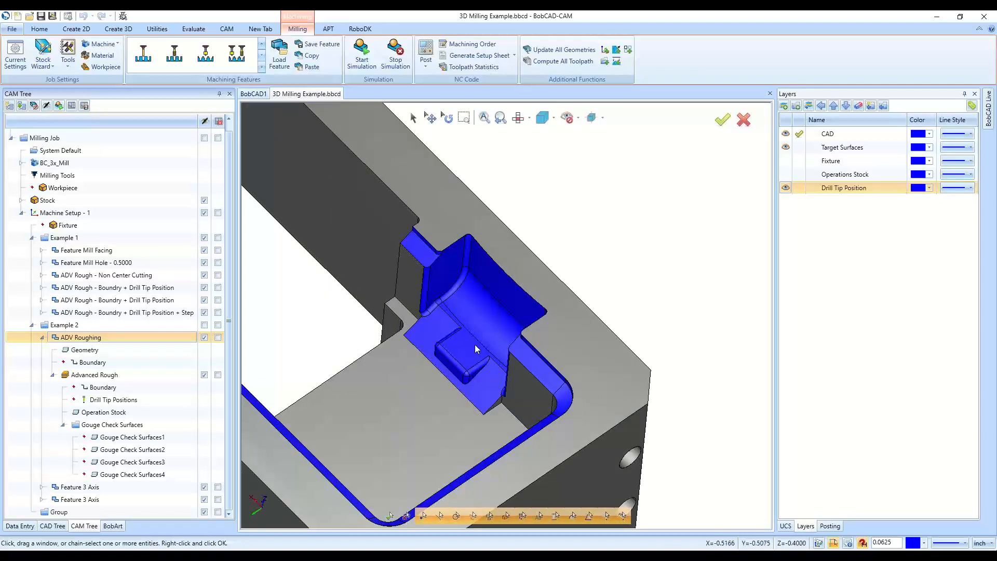
scroll(477, 344, "up", 6)
scroll(478, 343, "down", 10)
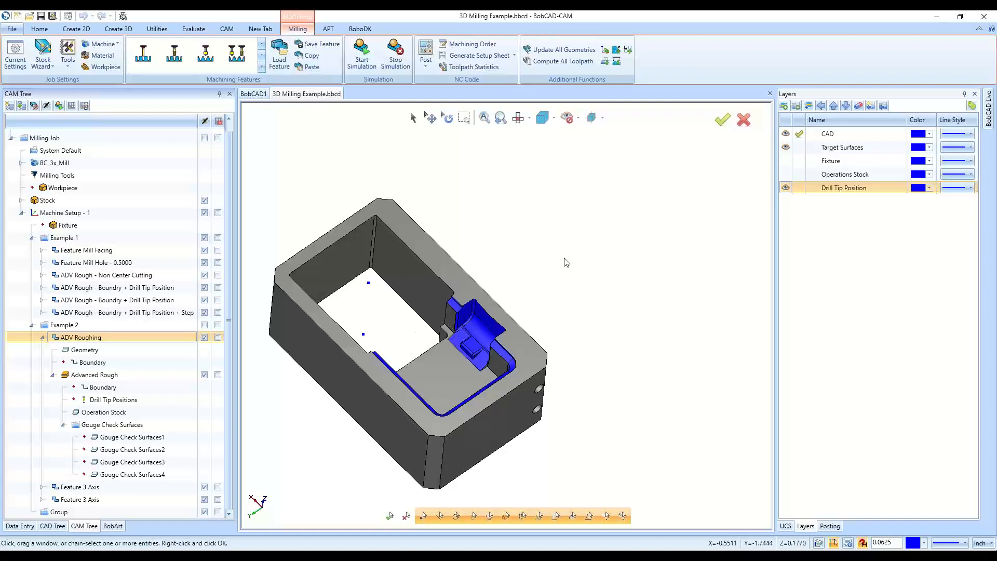
Collapse Example 2's ADV Roughing feature and post the NC code for the milling job
left_click(42, 337)
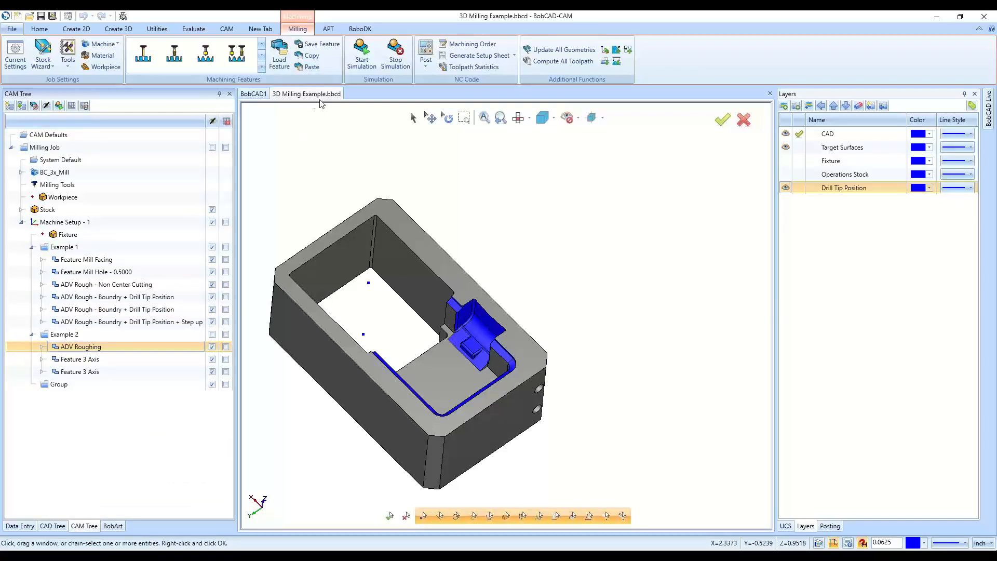
left_click(423, 50)
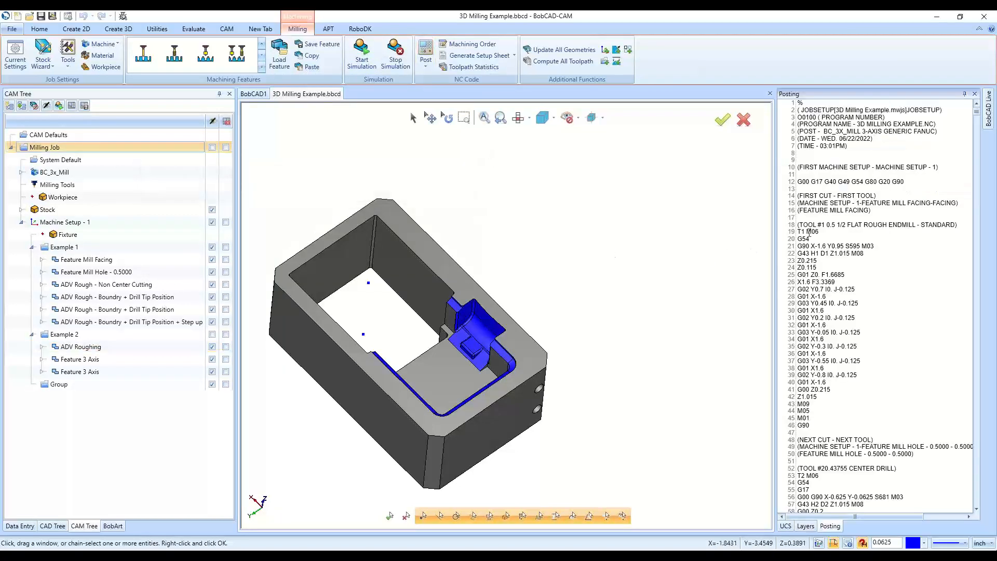
right_click(809, 233)
left_click(702, 270)
left_click(118, 29)
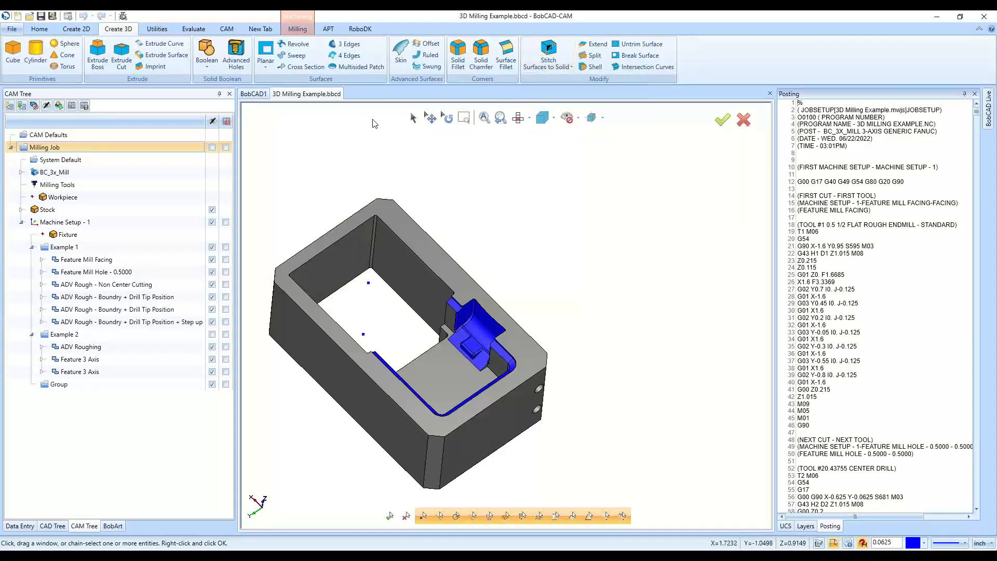
left_click(67, 30)
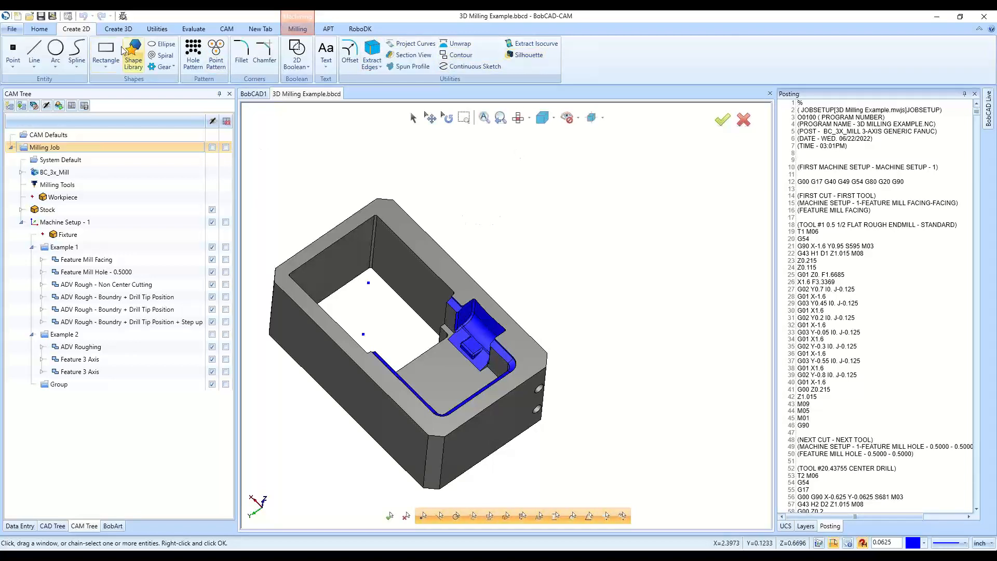
left_click(99, 284)
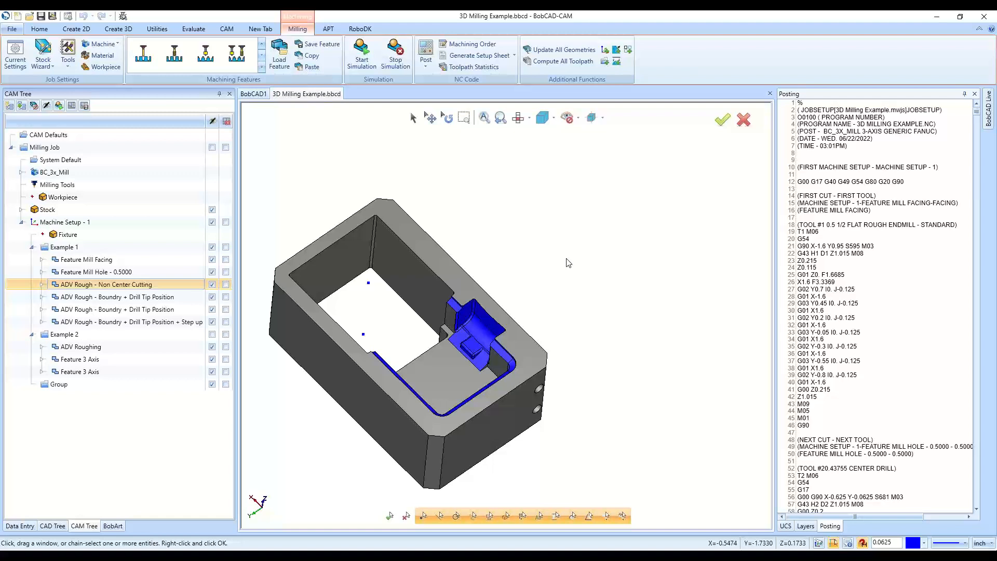
Add a default Mill 3 Axis feature to Machine Setup - 1 and expand its Z Level Rough operation down to the boundary
right_click(94, 224)
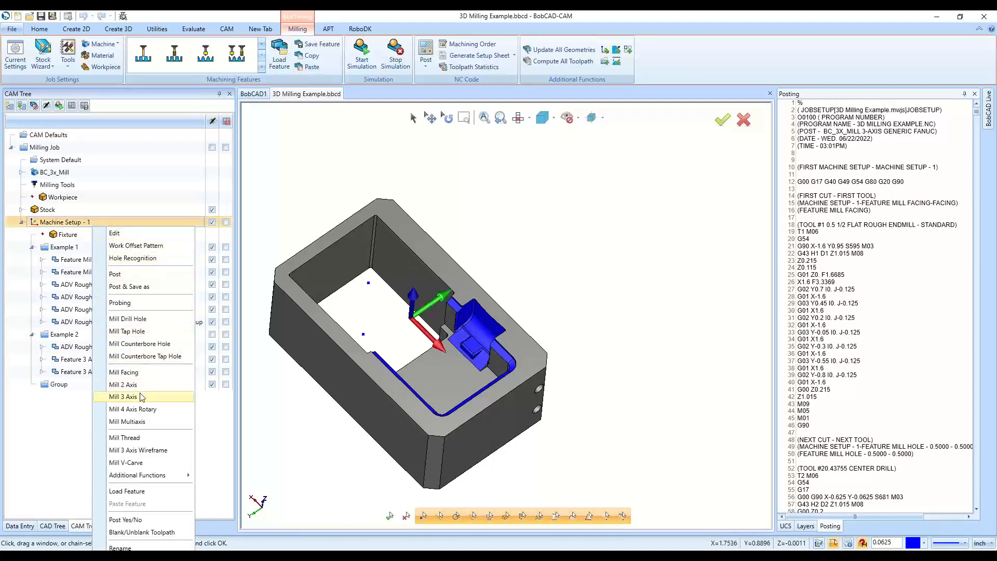
left_click(124, 396)
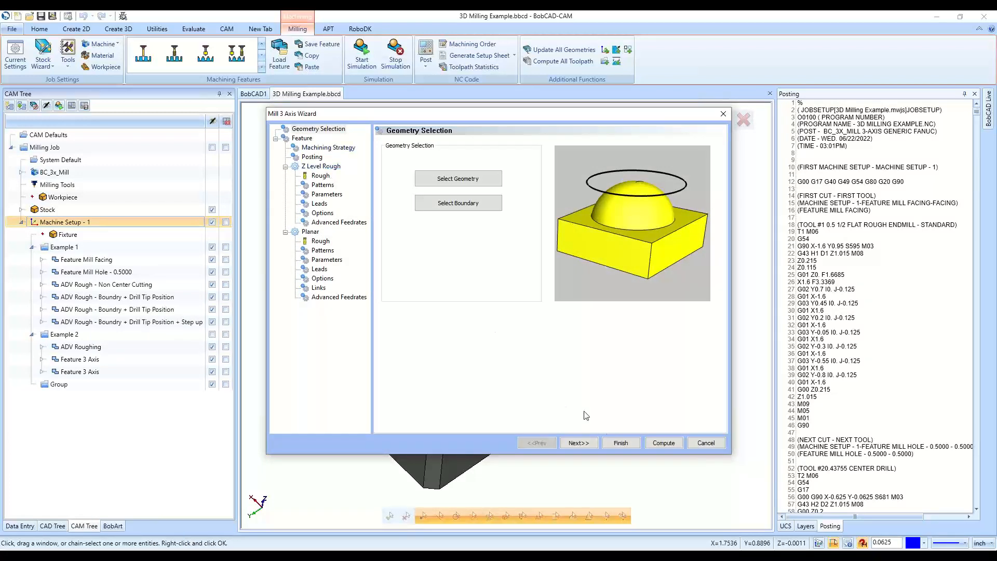
left_click(621, 442)
left_click(42, 434)
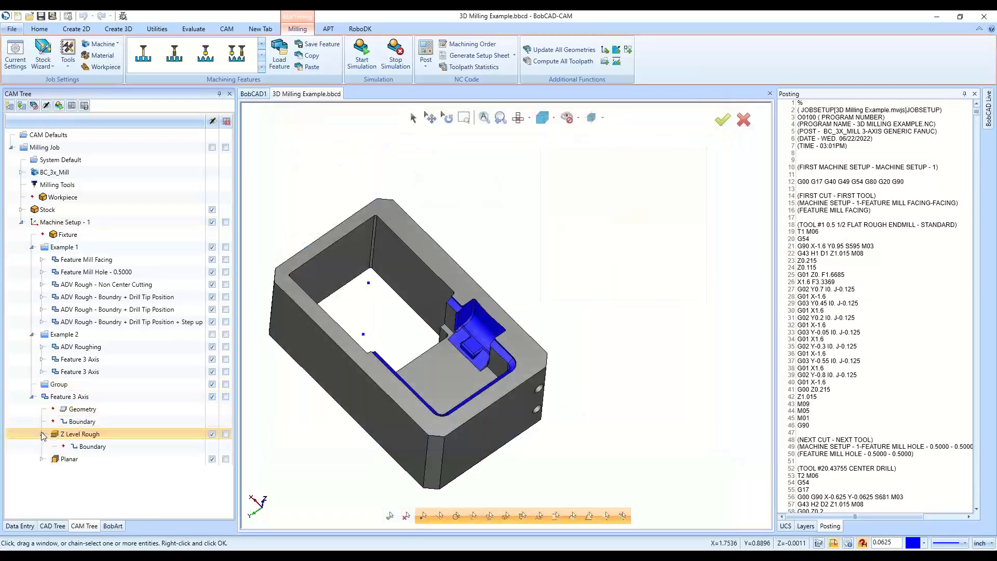
left_click(83, 447)
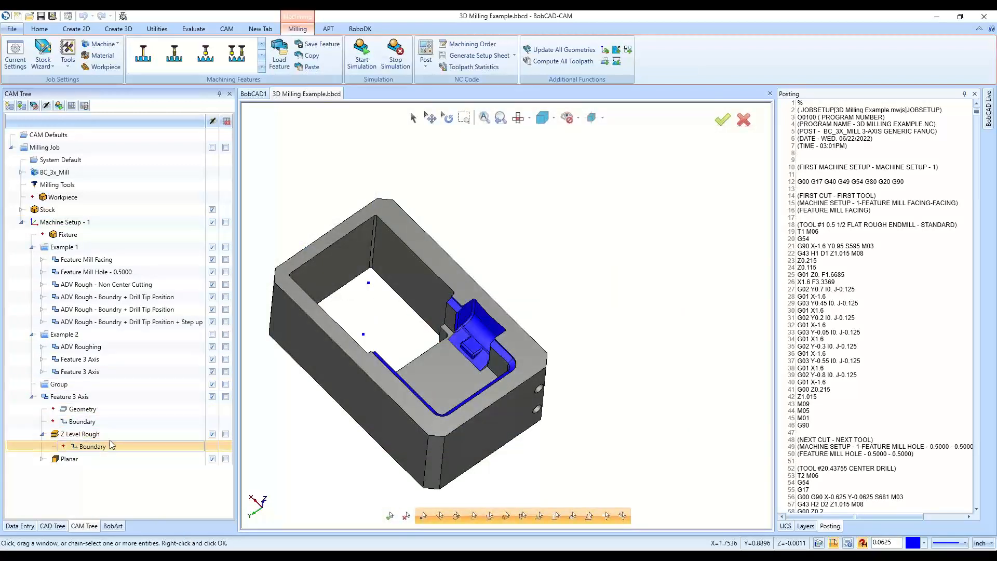
Delete the newly added Feature 3 Axis below the empty group and accept the deletion
left_click(62, 397)
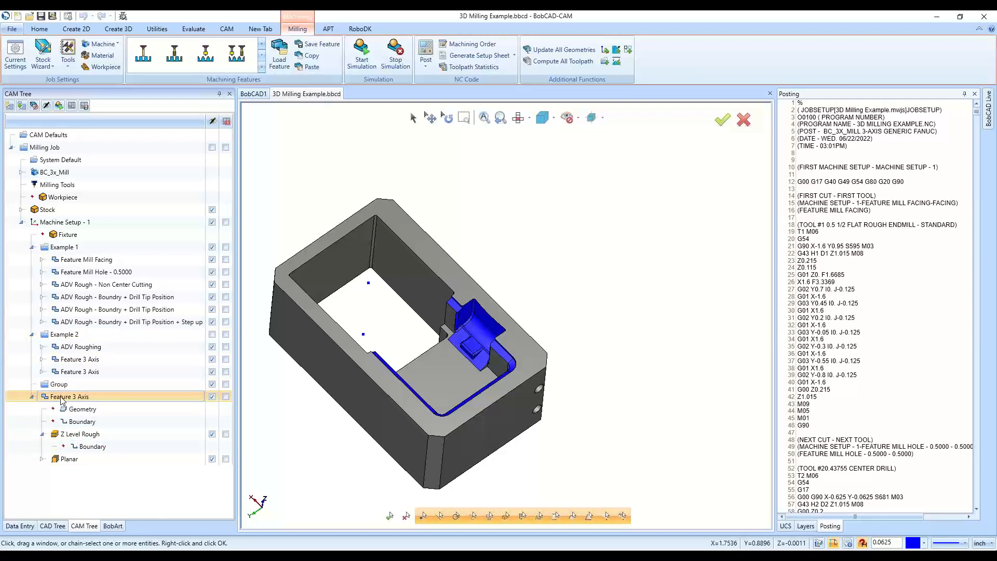
key("Delete")
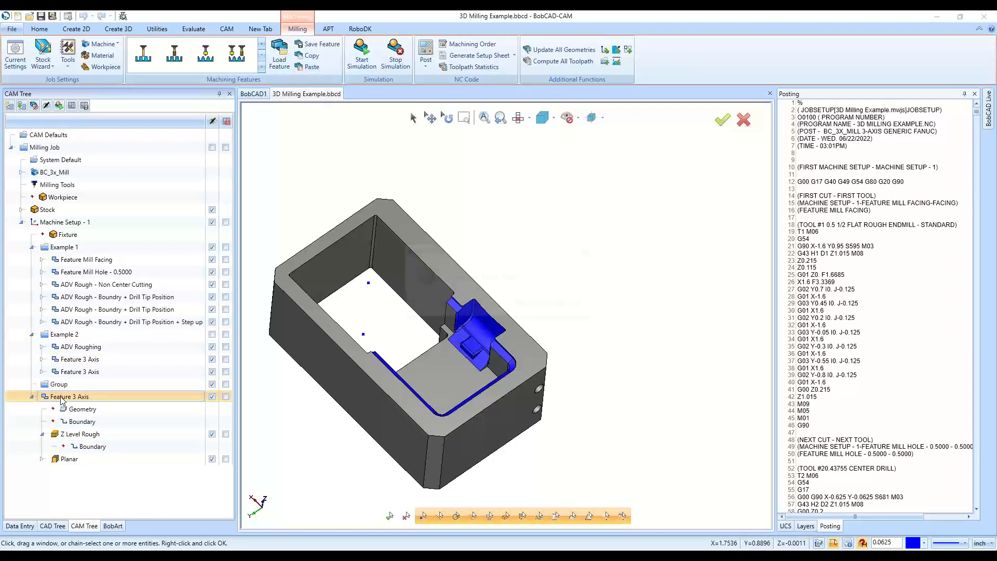
key("Return")
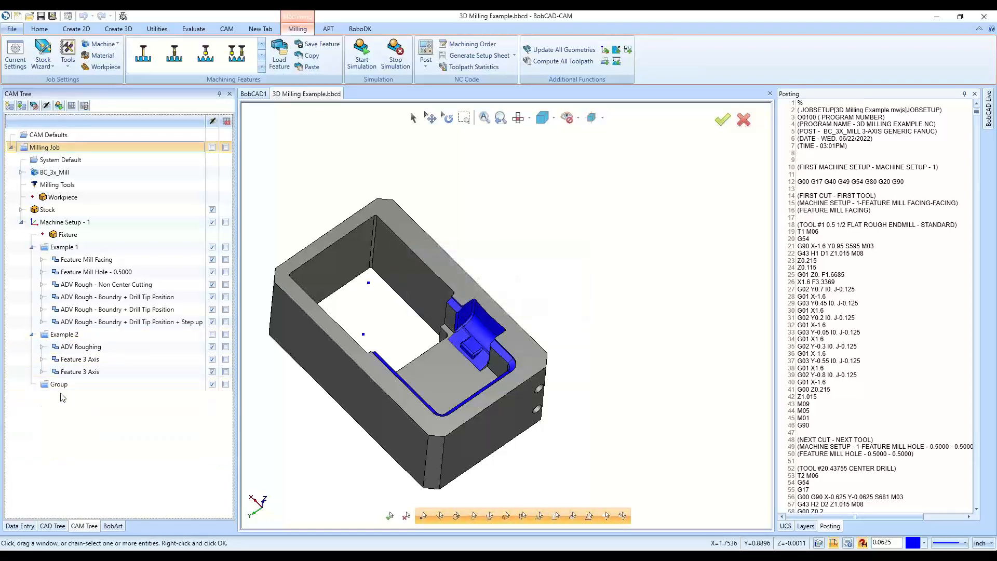
Expand Example 1's first ADV Rough - Boundry + Drill Tip Position feature and inspect its Drill Tip Positions and Operation Stock items
left_click(42, 297)
left_click(104, 359)
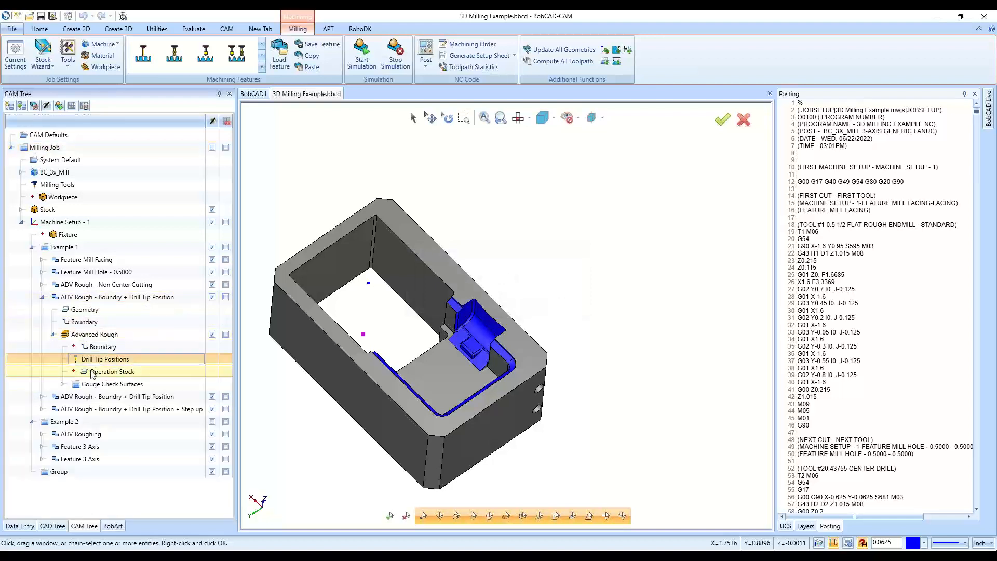
left_click(93, 372)
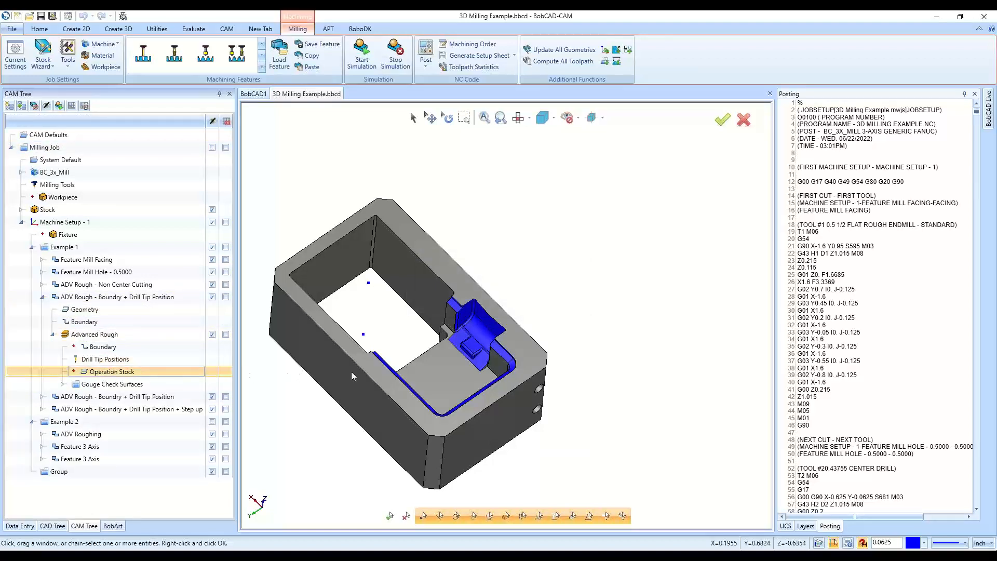